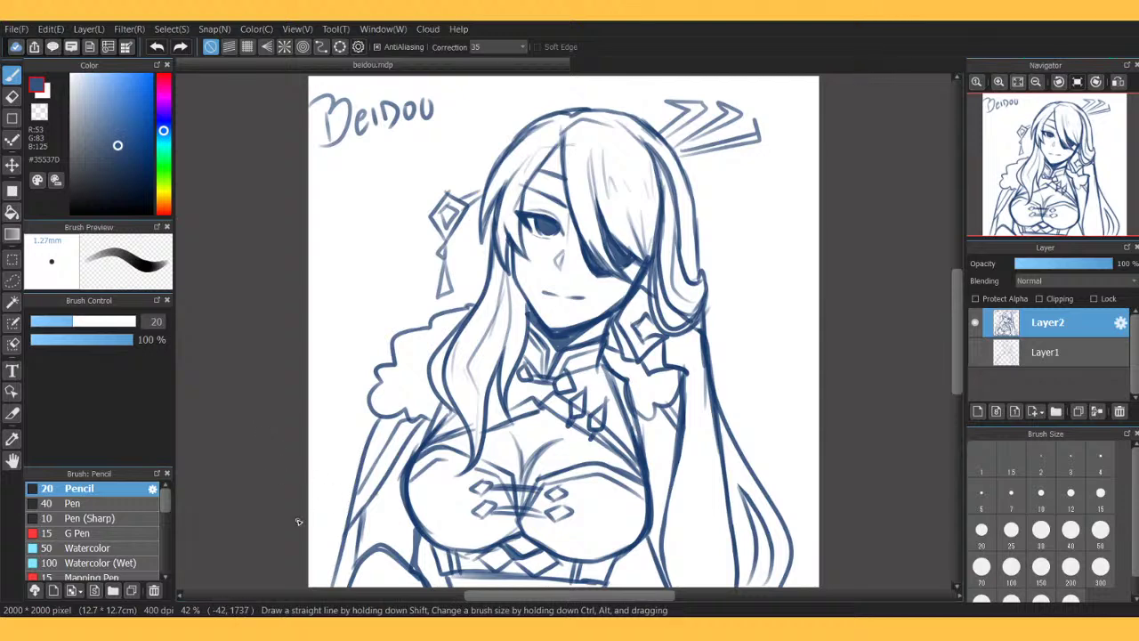
With black as the drawing colour, fade the sketch layer to 18% opacity and add a new layer above it.
click(150, 211)
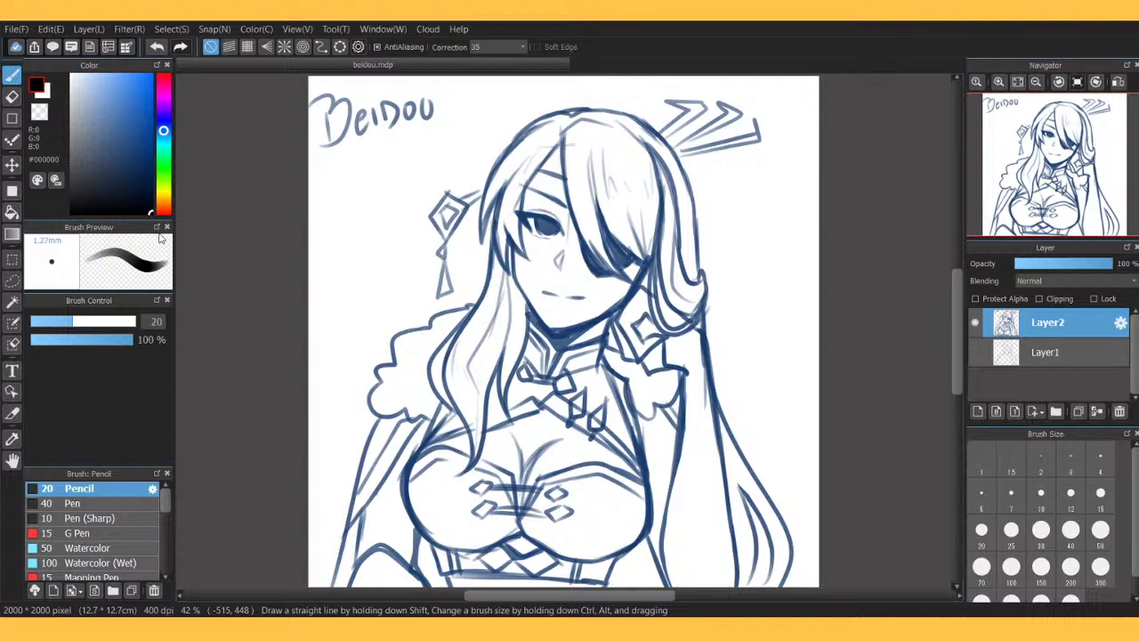
click(1045, 264)
drag(1045, 263, 1028, 264)
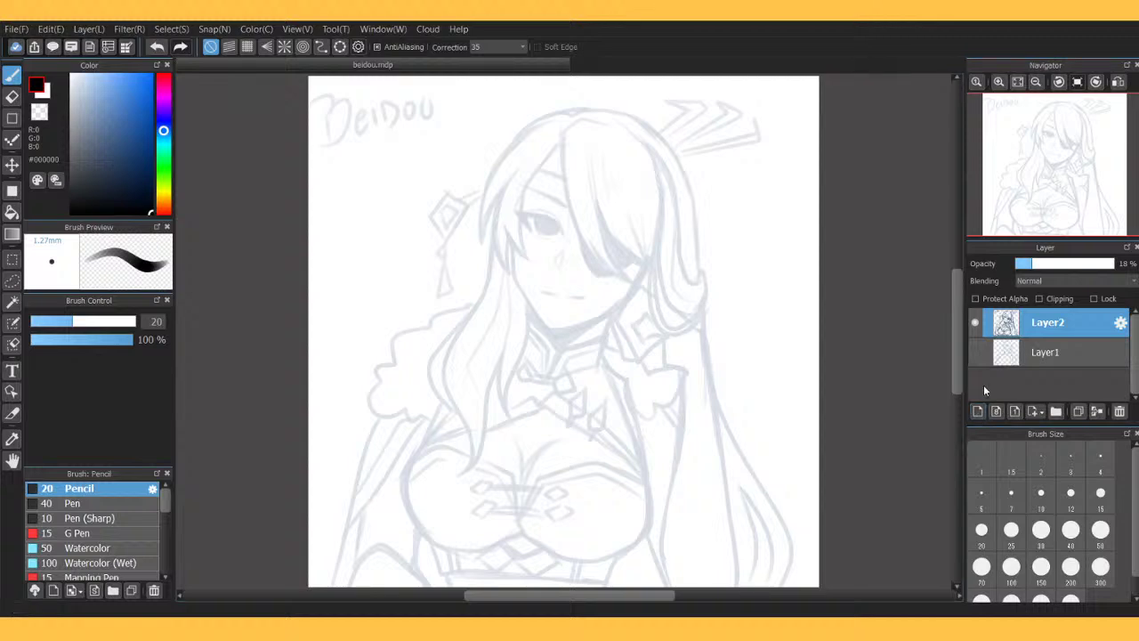
click(978, 411)
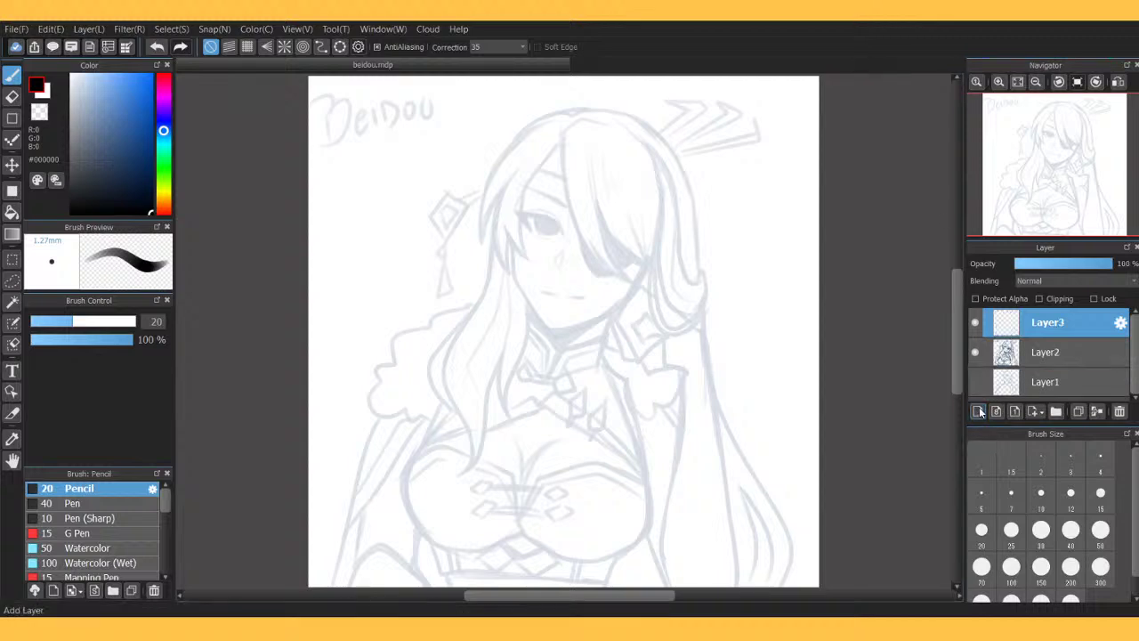
click(582, 193)
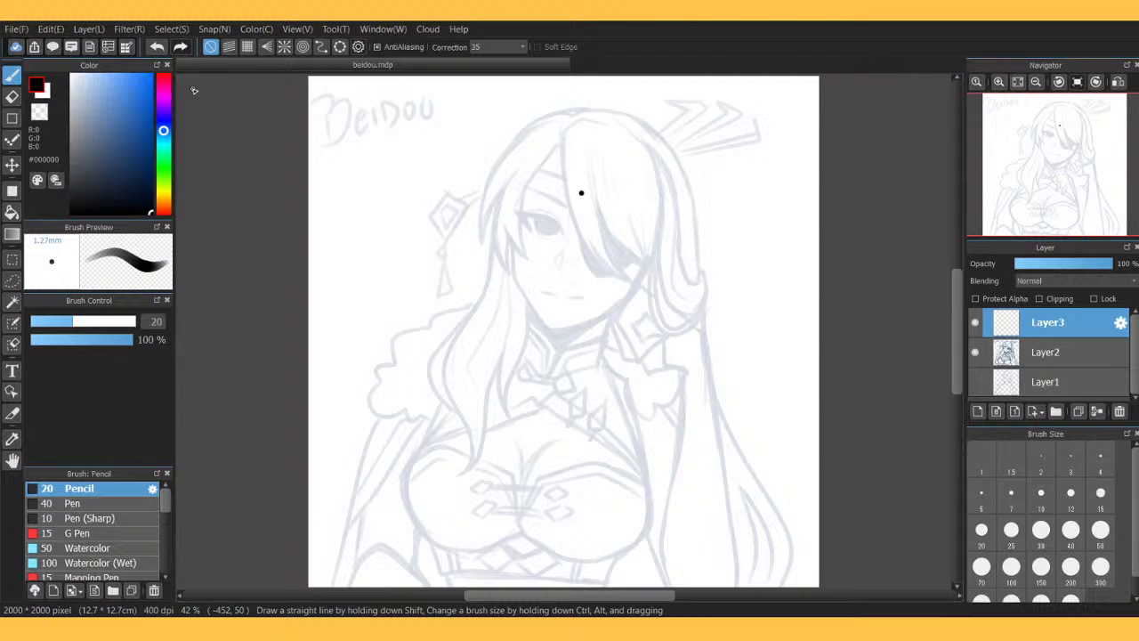
drag(544, 388, 646, 356)
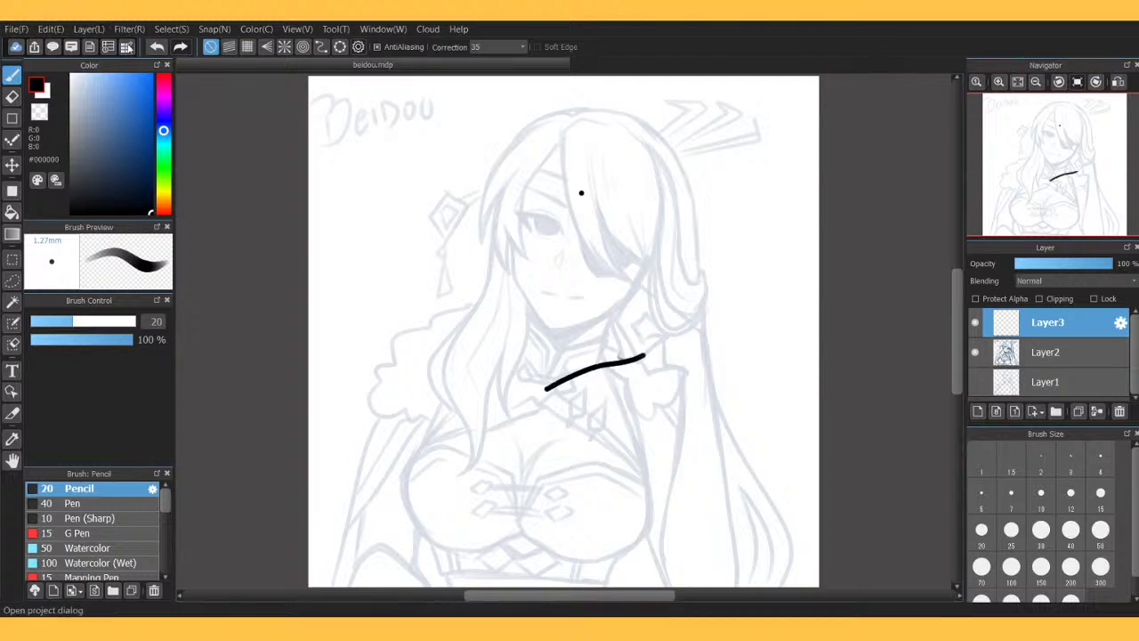
click(156, 46)
click(157, 46)
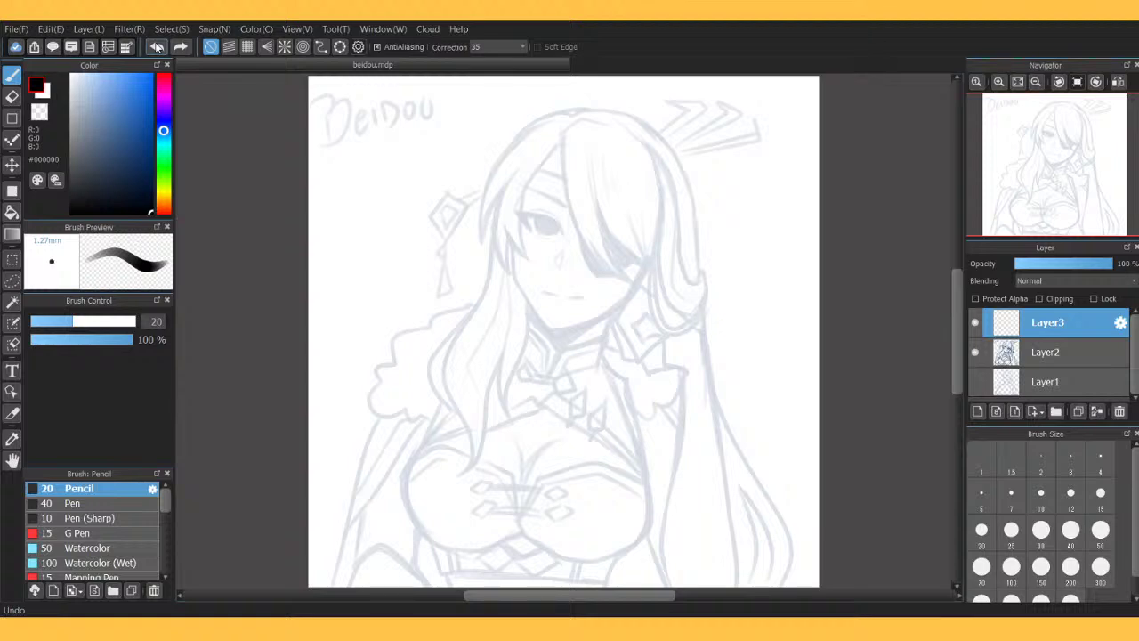
click(157, 47)
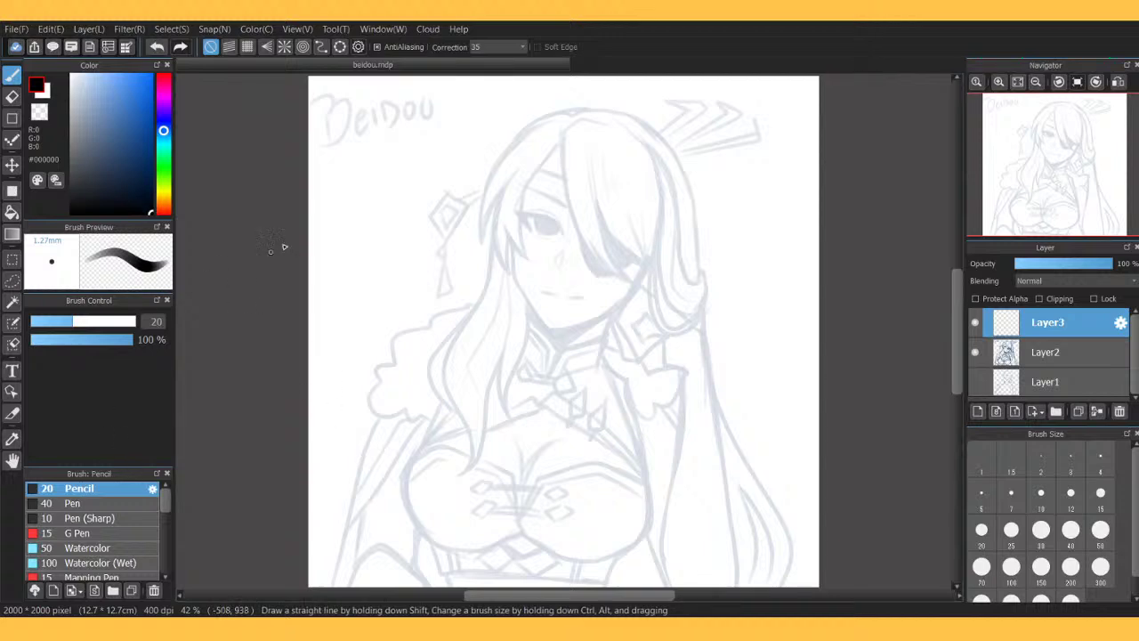
With the Pencil brush at size 12, draw and fill a thick tapered upper lash line over the sketched eye.
scroll(1073, 149, up, 4)
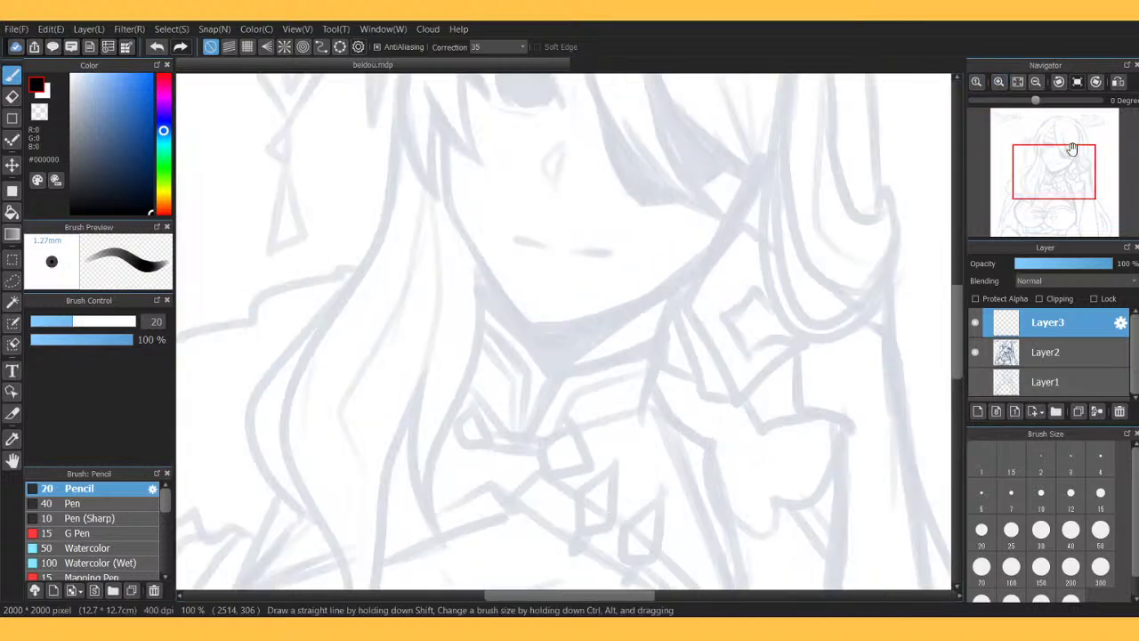
drag(1073, 148, 1089, 106)
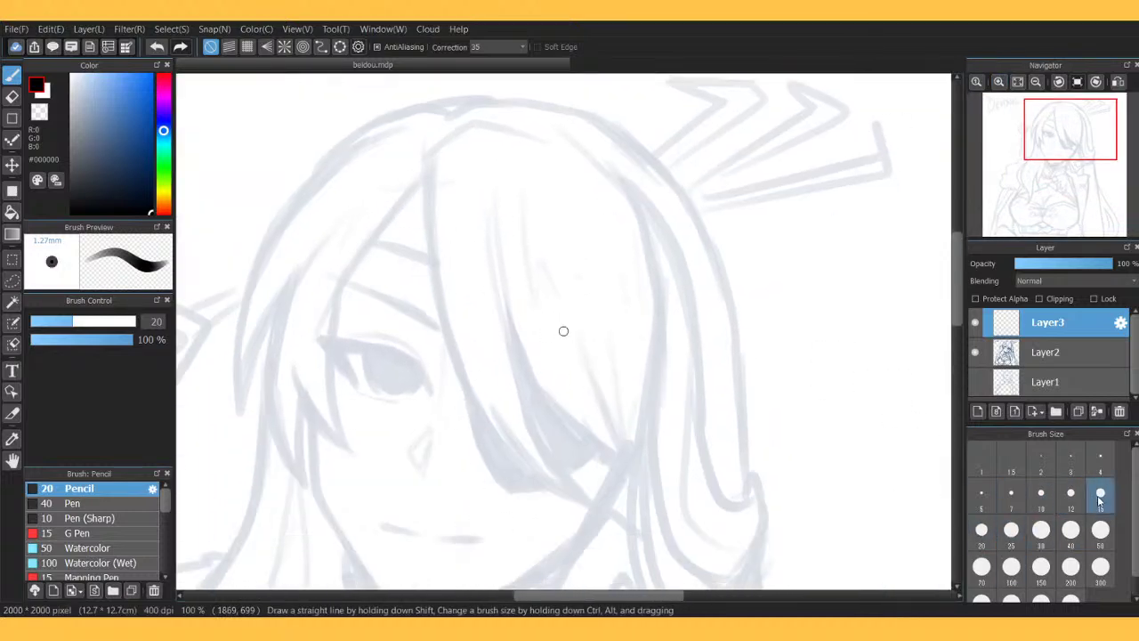
click(1070, 494)
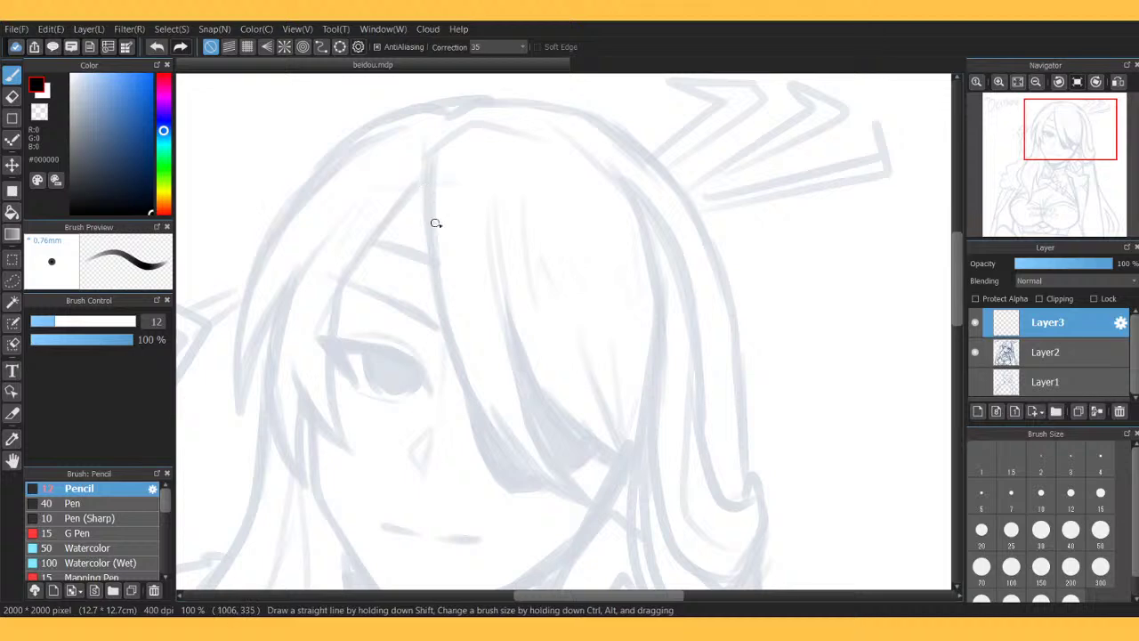
click(999, 82)
click(999, 82)
click(1035, 141)
drag(1035, 140, 1046, 144)
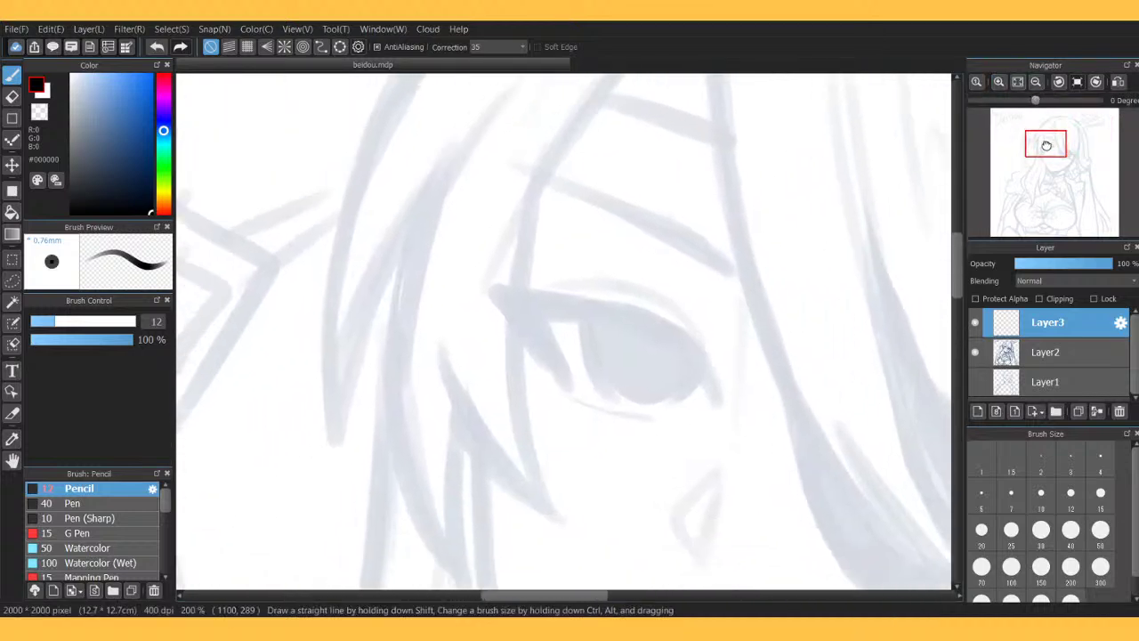
click(1059, 81)
click(1062, 82)
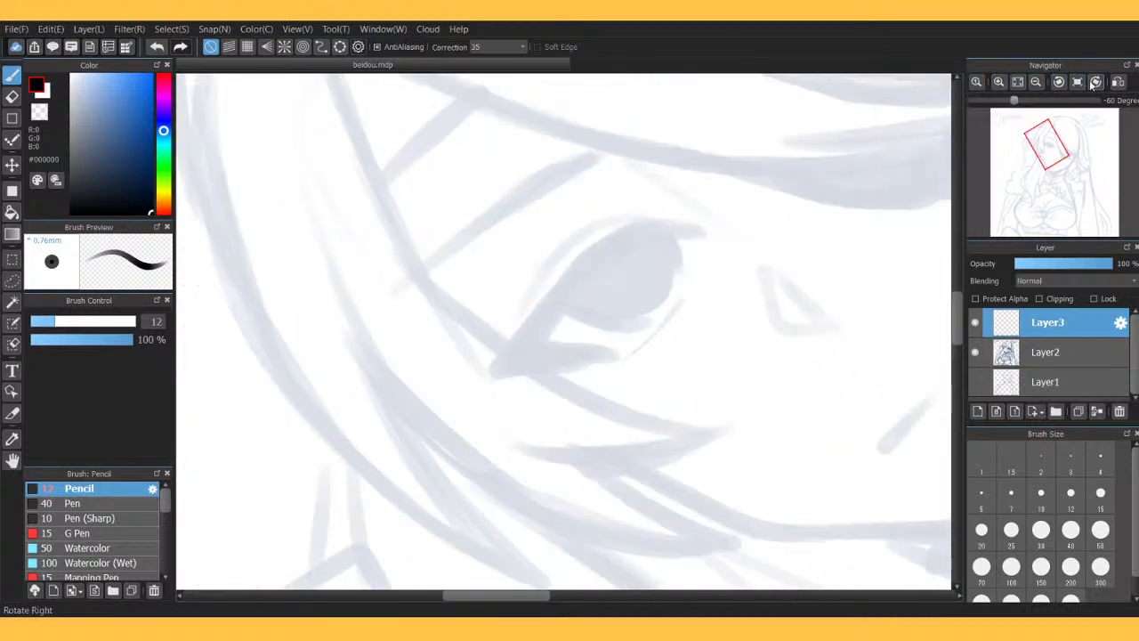
click(1119, 82)
click(1075, 82)
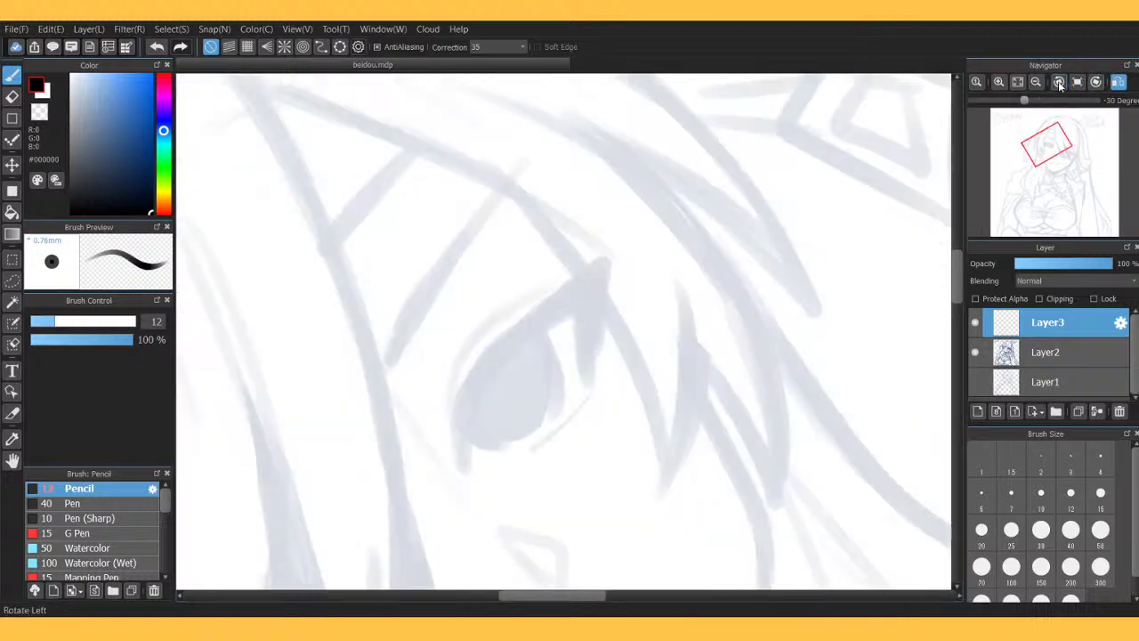
mouse_move(461, 470)
mouse_down()
mouse_move(463, 403)
mouse_move(467, 412)
mouse_move(483, 371)
mouse_move(543, 300)
mouse_move(462, 448)
mouse_move(478, 384)
mouse_move(513, 335)
mouse_move(467, 419)
mouse_move(473, 391)
mouse_move(526, 316)
mouse_move(462, 421)
mouse_move(464, 397)
mouse_move(513, 322)
mouse_move(481, 367)
mouse_move(603, 247)
mouse_move(592, 310)
mouse_move(482, 375)
mouse_move(489, 368)
mouse_move(565, 304)
mouse_move(495, 372)
mouse_move(466, 435)
mouse_move(473, 409)
mouse_move(545, 322)
mouse_move(480, 417)
mouse_move(584, 277)
mouse_move(526, 332)
mouse_move(596, 264)
mouse_move(521, 349)
mouse_move(610, 232)
mouse_up()
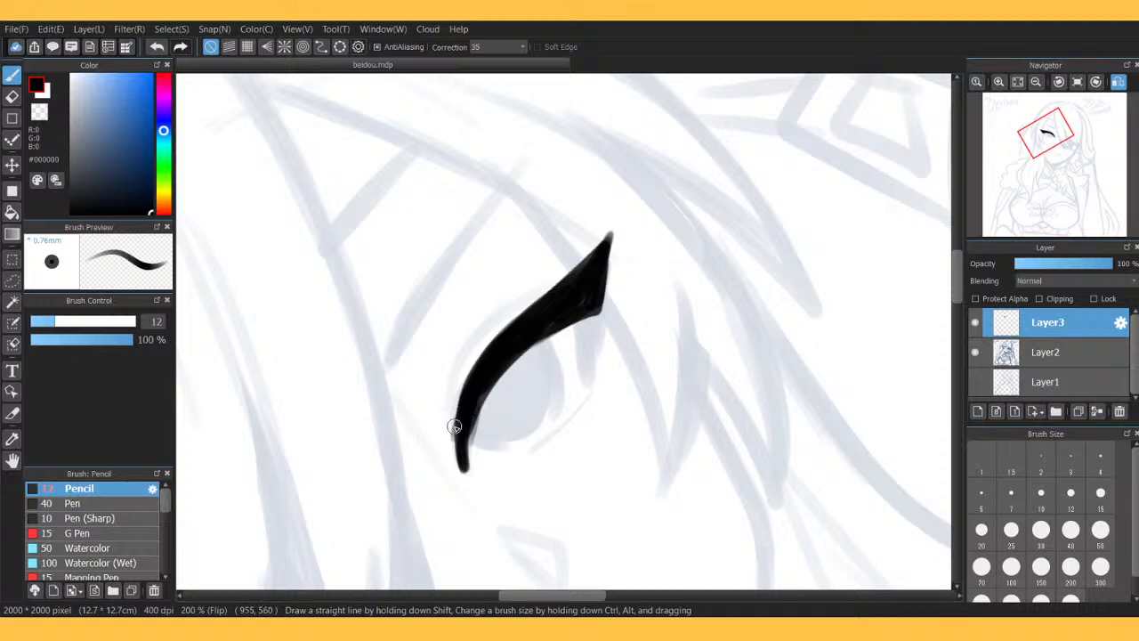
drag(454, 427, 445, 453)
drag(461, 415, 450, 467)
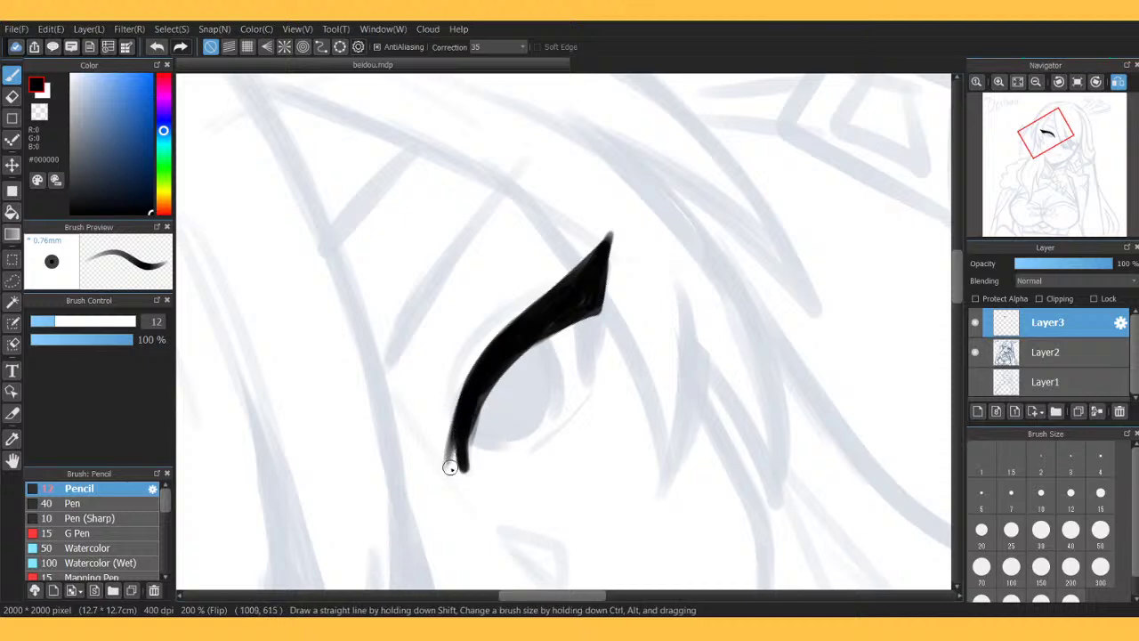
Erase the rough lower edge of the upper lash line and add a pointed downward lash at the outer corner.
key(e)
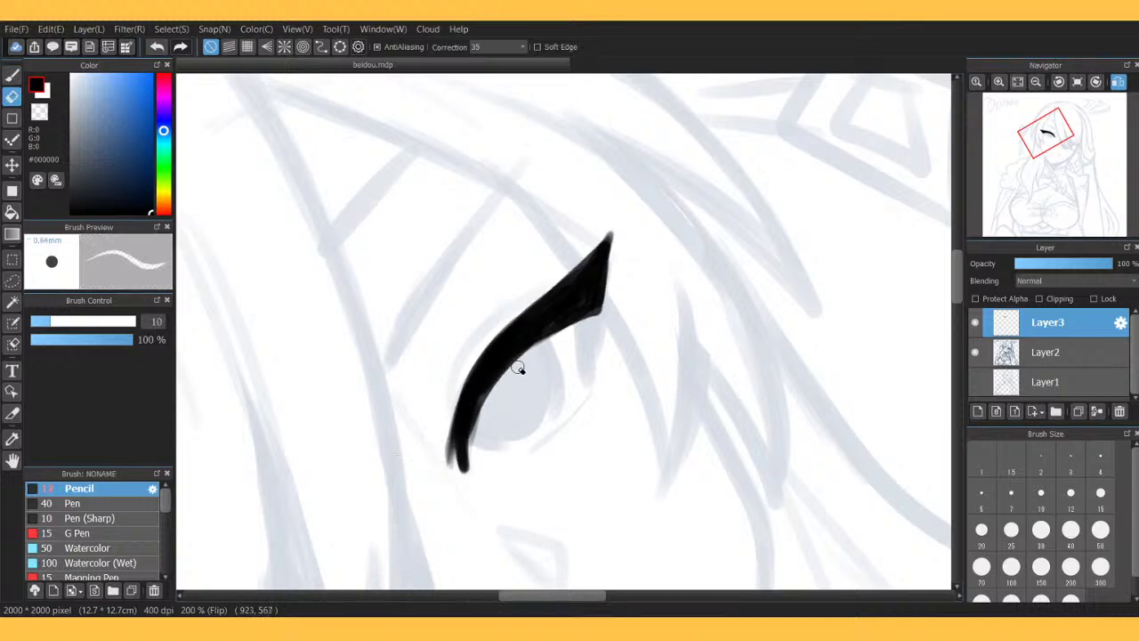
mouse_move(469, 471)
mouse_down()
mouse_move(515, 362)
mouse_move(548, 336)
mouse_move(633, 308)
mouse_up()
key(b)
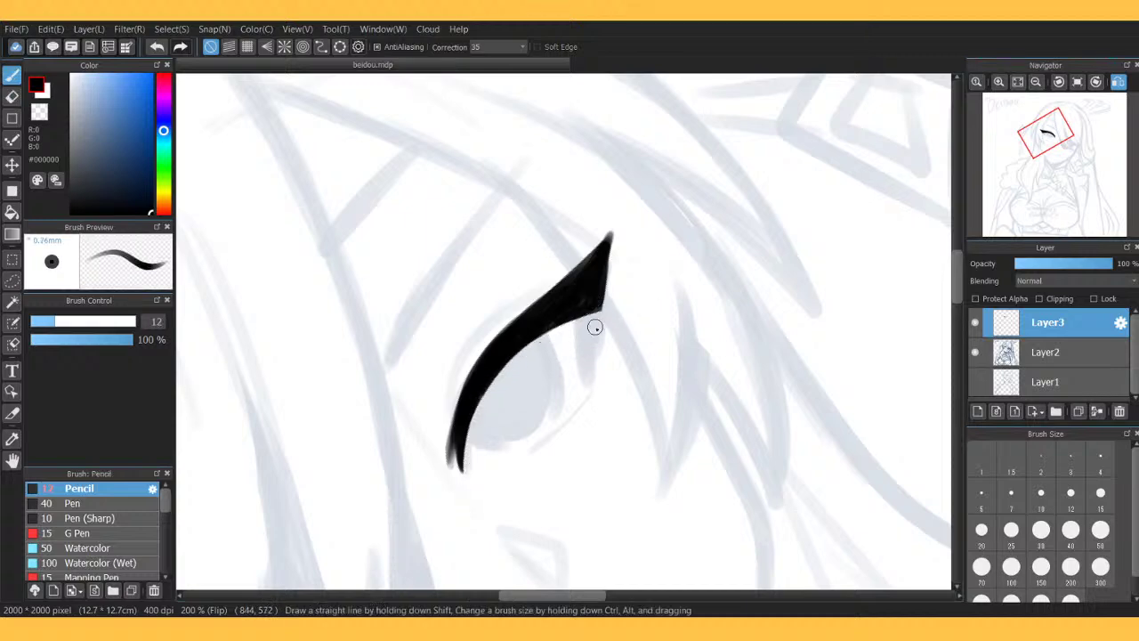
mouse_move(589, 309)
mouse_down()
mouse_move(592, 358)
mouse_move(581, 372)
mouse_up()
key(e)
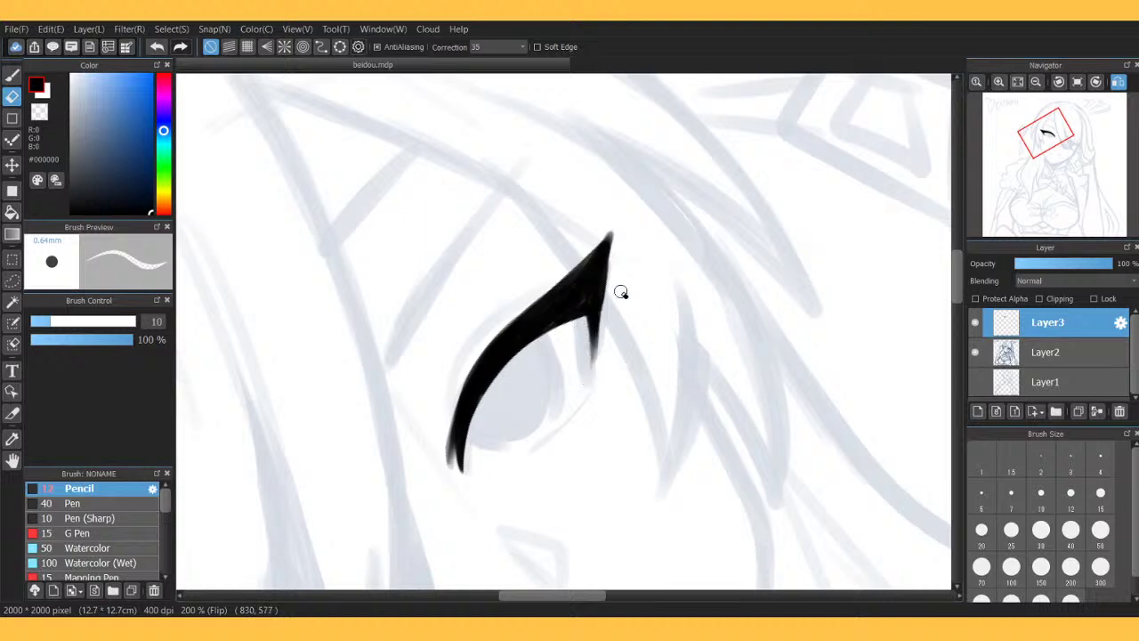
Draw a short tapered lower lash line beneath the outer part of the eye and clean up its end.
key(b)
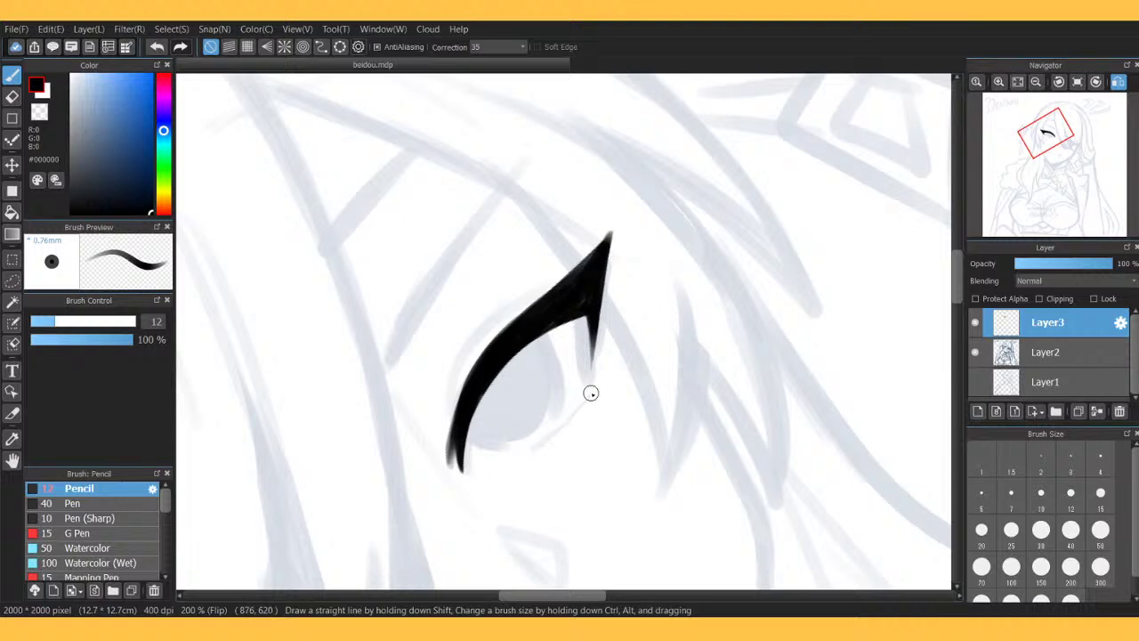
mouse_move(570, 419)
mouse_down()
mouse_move(586, 398)
mouse_move(524, 454)
mouse_up()
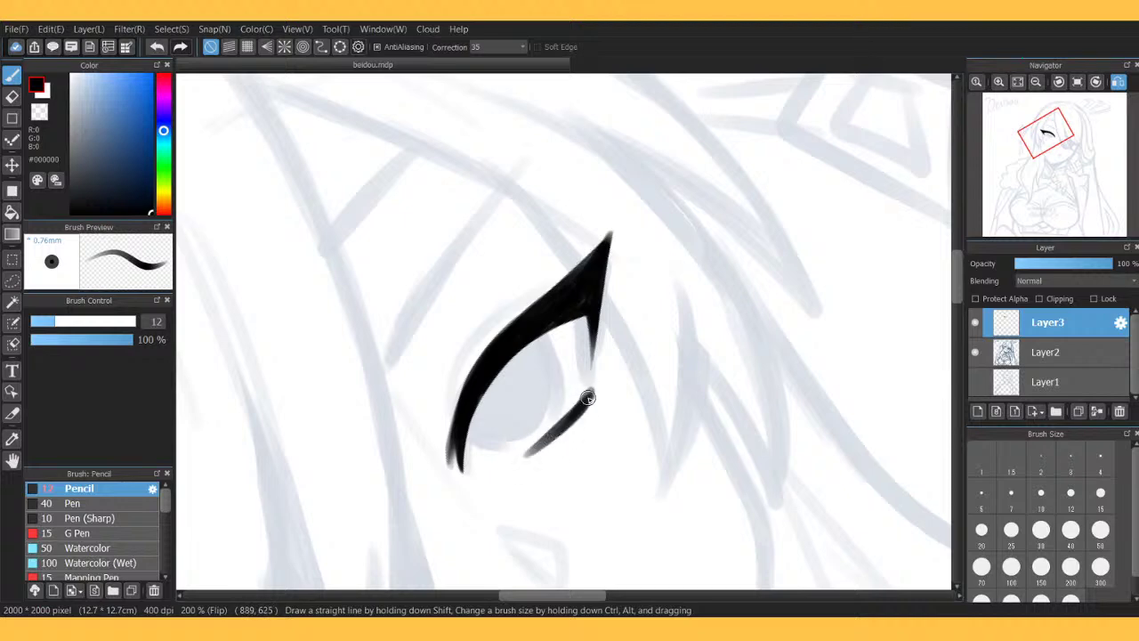
mouse_move(590, 392)
mouse_down()
mouse_move(514, 468)
mouse_move(586, 419)
mouse_move(591, 385)
mouse_up()
key(e)
key(b)
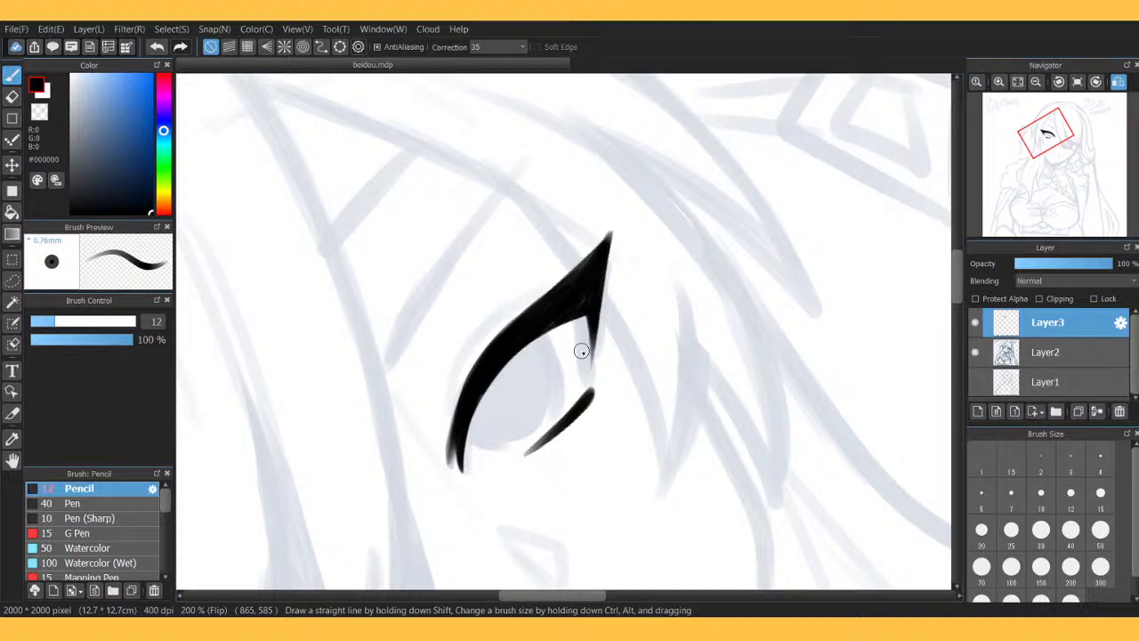
mouse_move(379, 334)
mouse_down()
mouse_move(363, 294)
mouse_move(411, 303)
mouse_move(420, 243)
mouse_move(476, 259)
mouse_move(430, 231)
mouse_up()
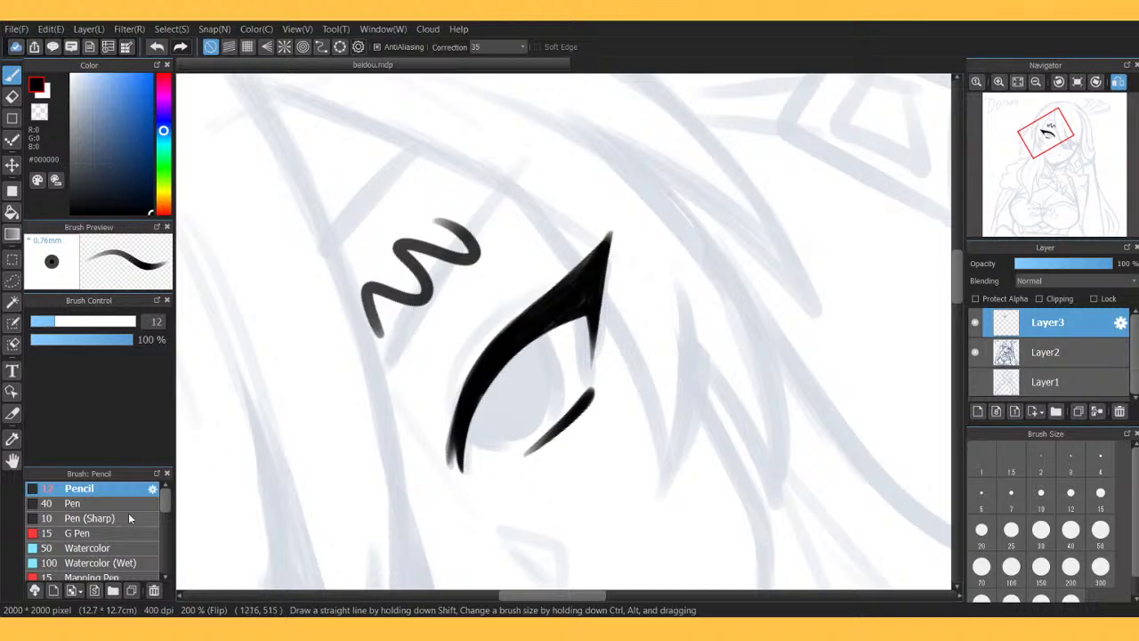
click(76, 503)
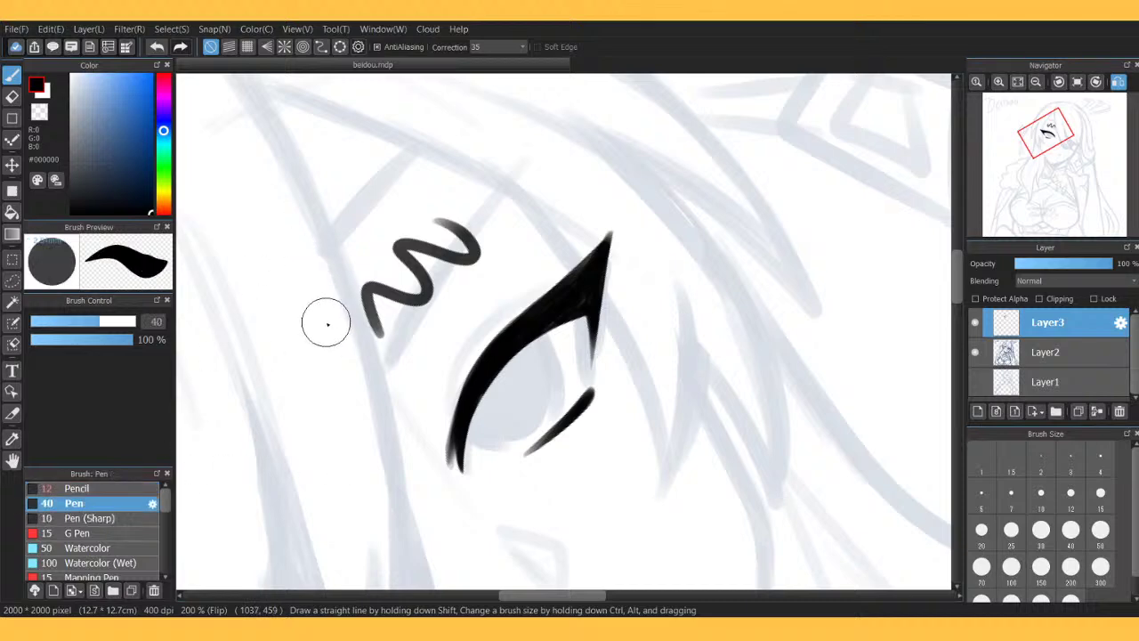
mouse_move(326, 323)
mouse_down()
mouse_move(299, 259)
mouse_move(360, 245)
mouse_move(340, 191)
mouse_move(402, 176)
mouse_move(369, 149)
mouse_up()
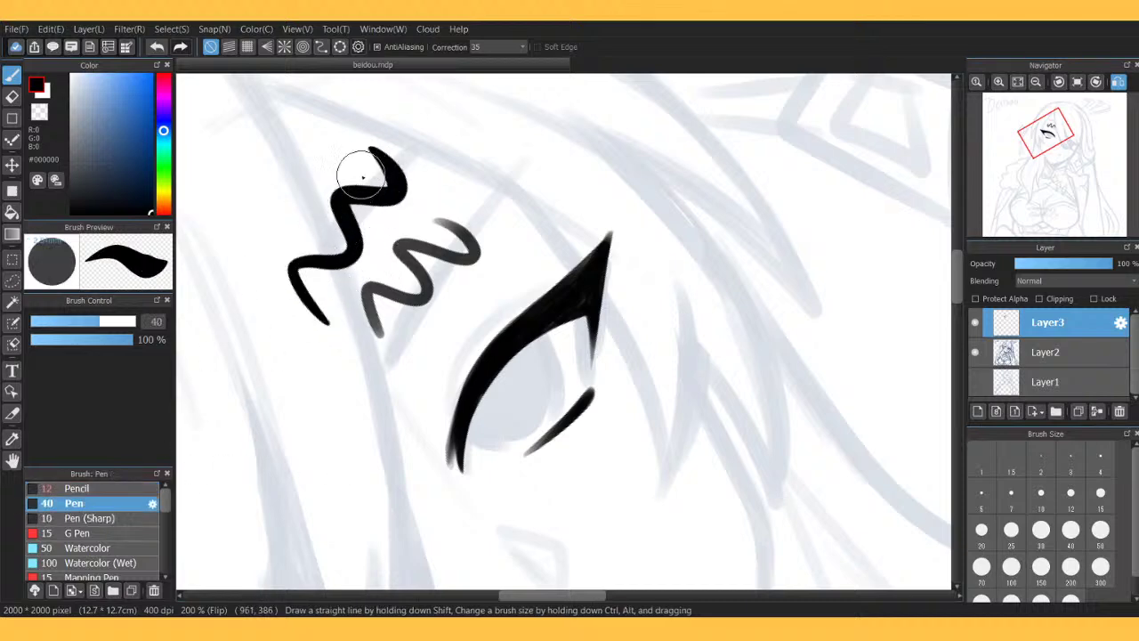
click(156, 46)
click(156, 46)
click(121, 488)
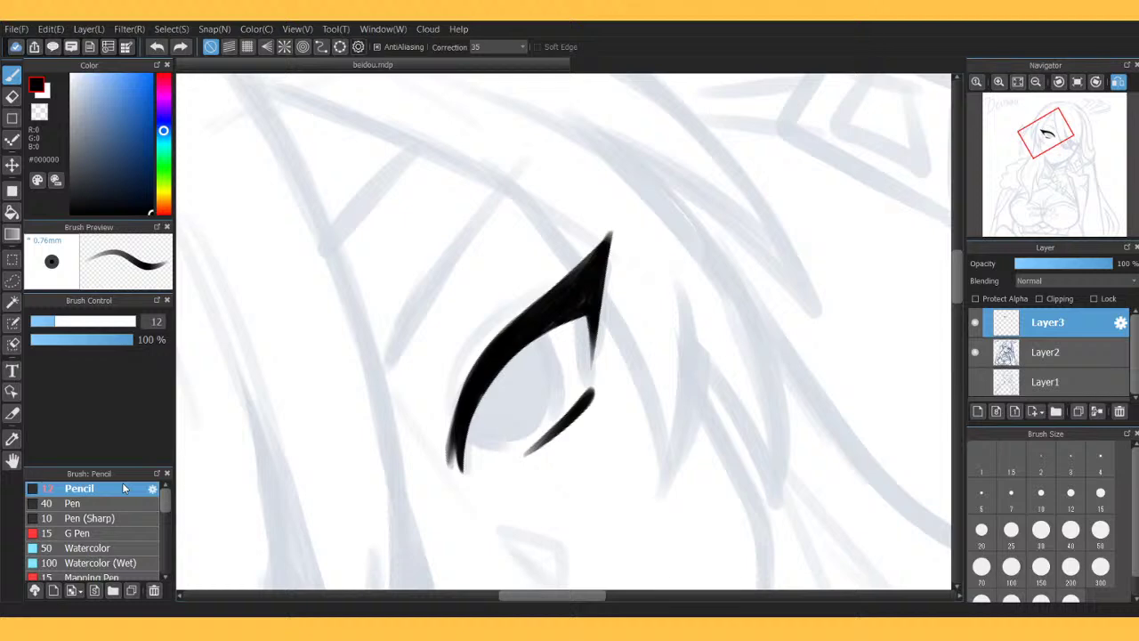
With the Pencil brush at size 10, draw a thin curved eyelid crease just above the upper lash line.
click(1040, 492)
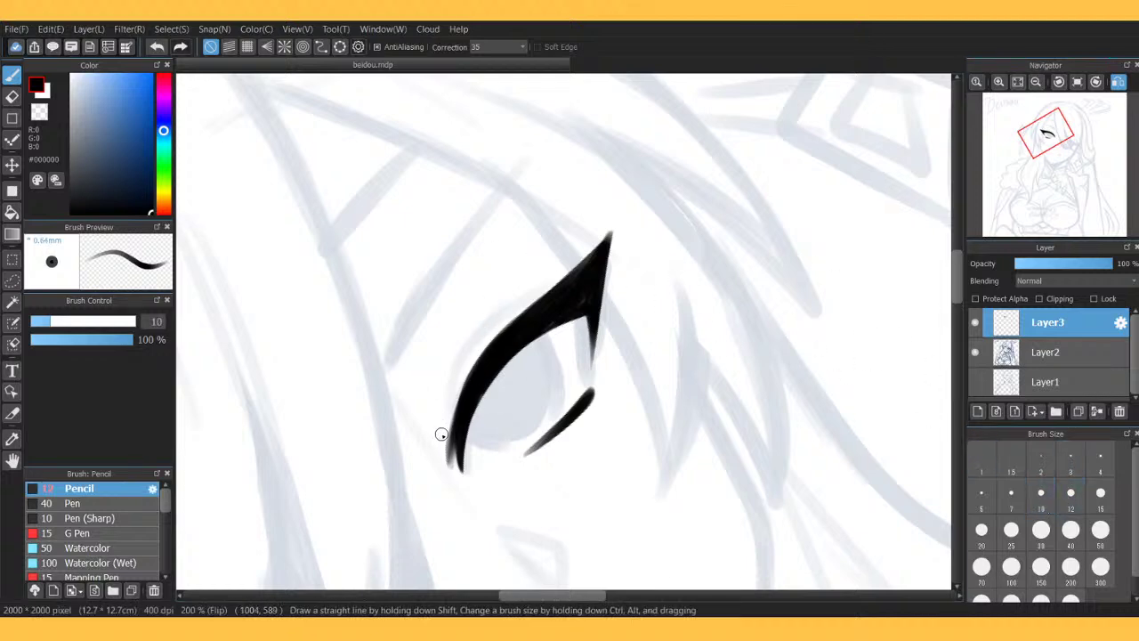
mouse_move(443, 440)
mouse_down()
mouse_move(445, 398)
mouse_move(450, 445)
mouse_move(448, 386)
mouse_move(447, 430)
mouse_move(471, 341)
mouse_up()
mouse_move(449, 408)
mouse_down()
mouse_move(463, 351)
mouse_move(488, 313)
mouse_move(451, 388)
mouse_move(529, 305)
mouse_up()
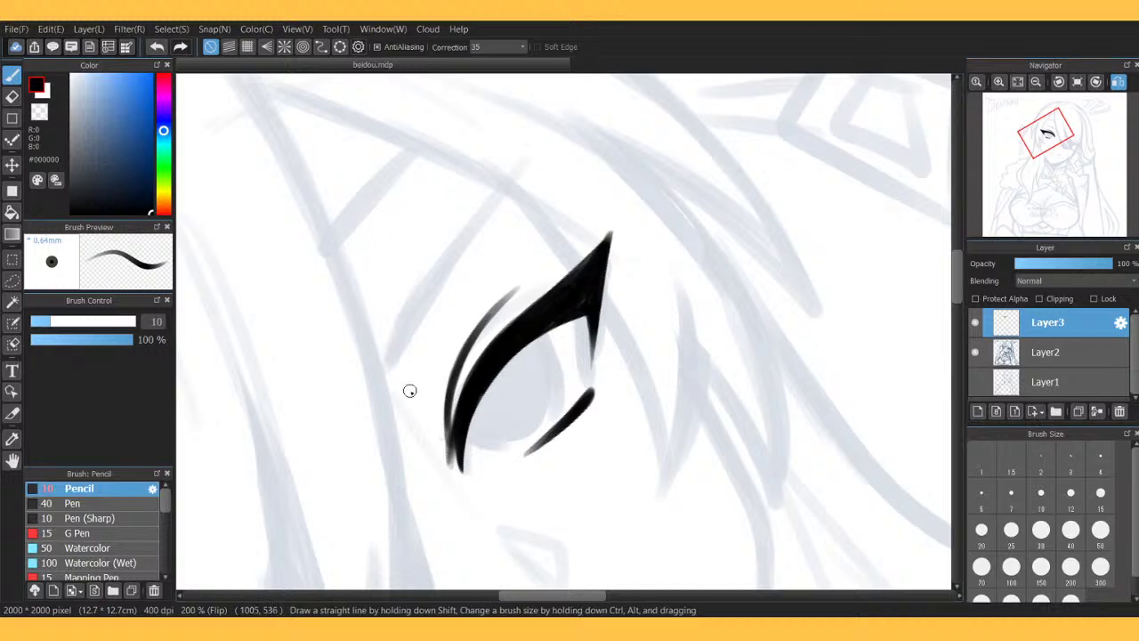
Draw the eyebrow above the eye, thicken it with overlapping strokes and taper its outer end to a point.
drag(390, 380, 437, 286)
drag(402, 357, 526, 160)
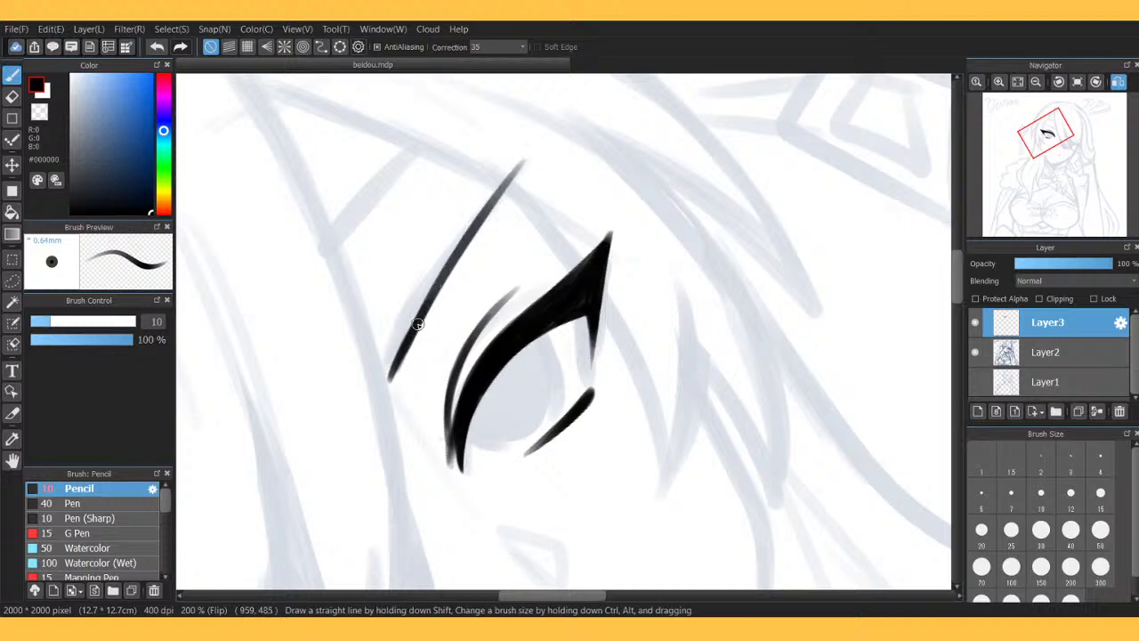
drag(389, 364, 407, 329)
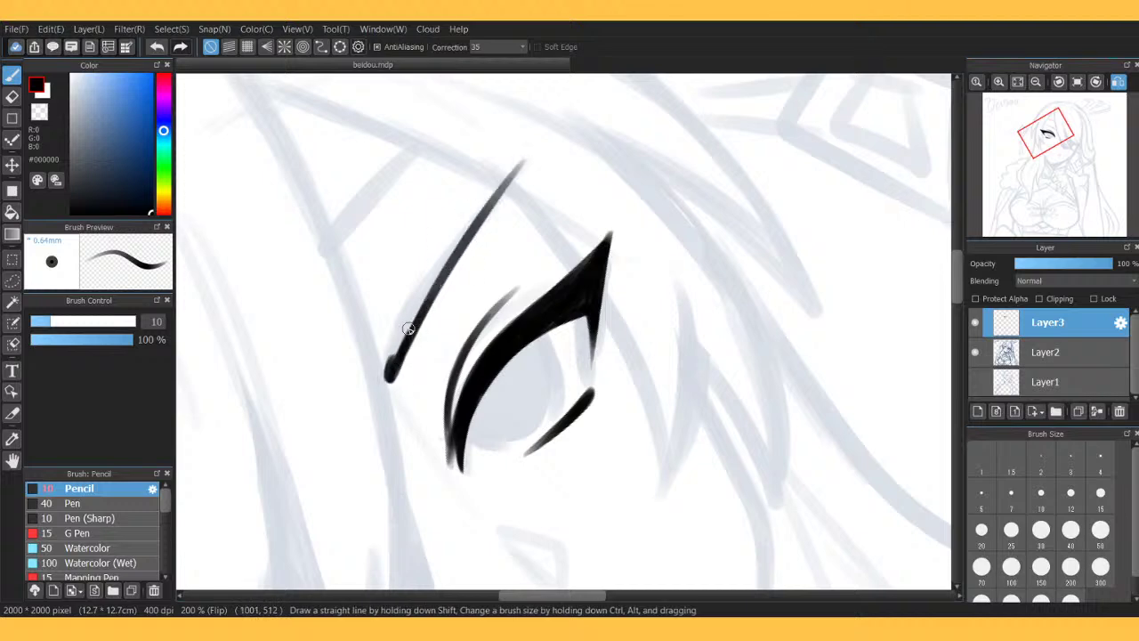
drag(388, 379, 445, 258)
drag(397, 343, 456, 243)
drag(411, 322, 465, 235)
drag(424, 294, 502, 179)
drag(445, 264, 504, 185)
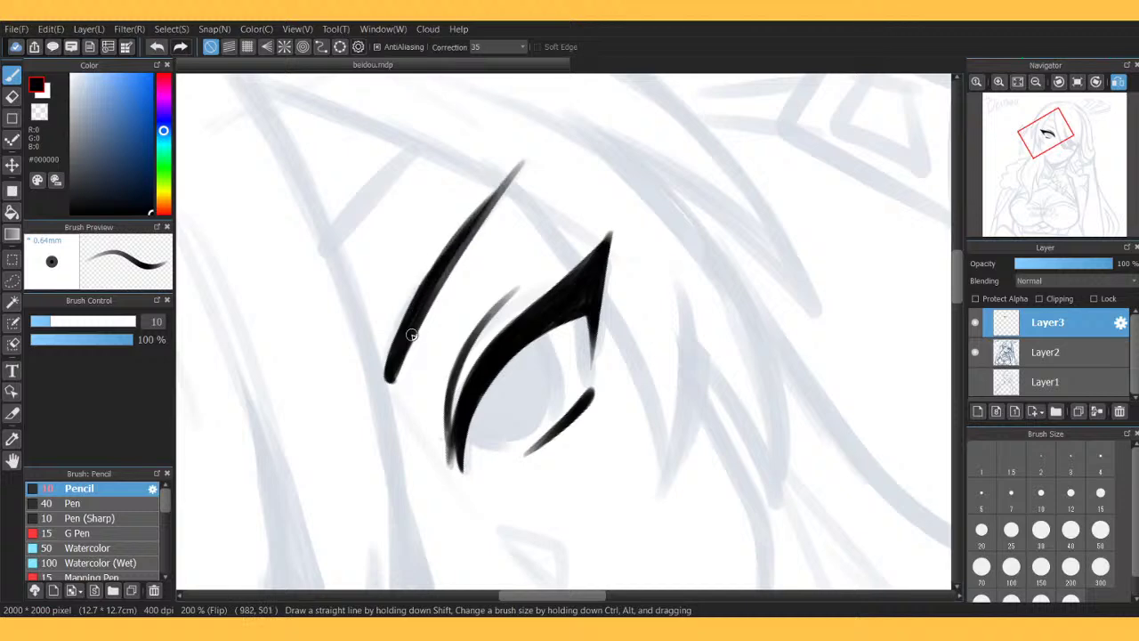
drag(388, 375, 474, 213)
drag(441, 276, 503, 182)
drag(476, 219, 527, 160)
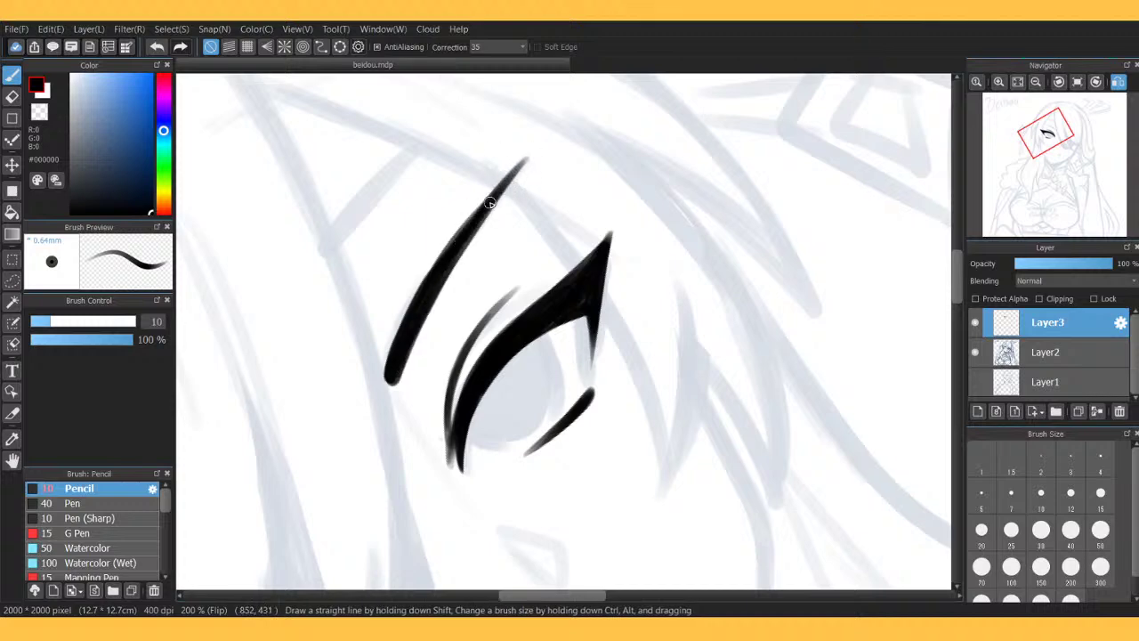
drag(465, 240, 529, 158)
key(e)
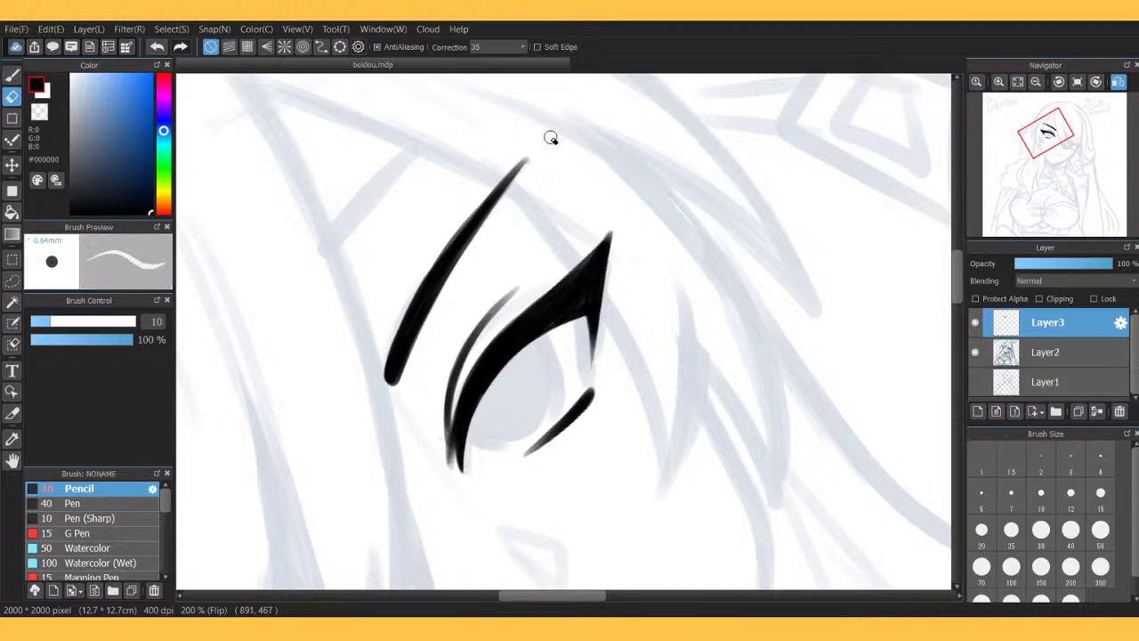
key(b)
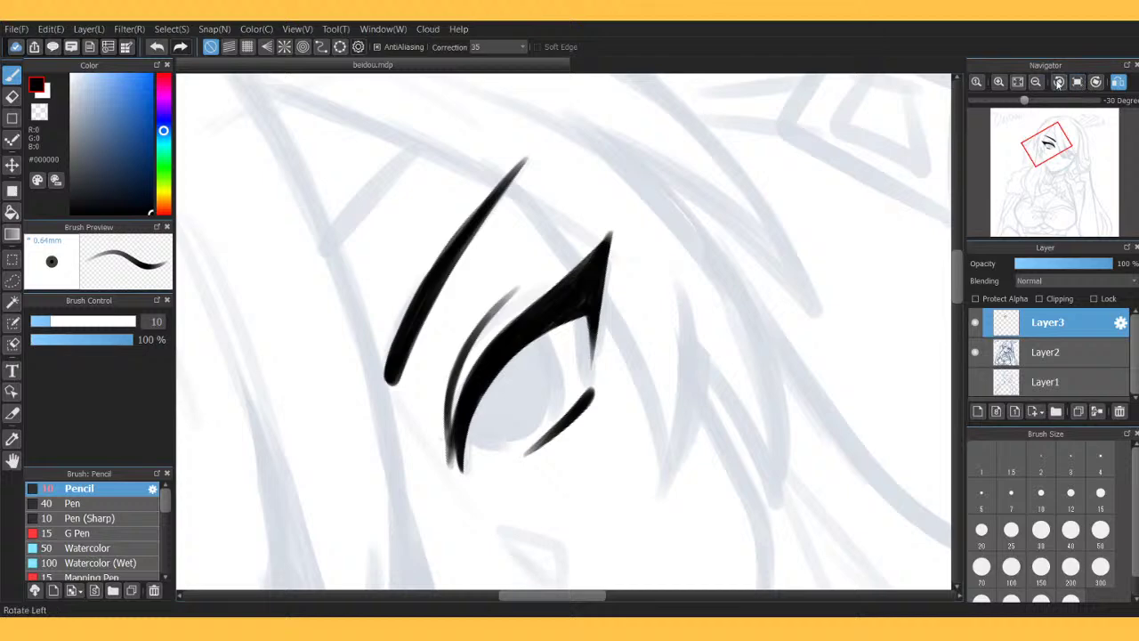
Draw the iris's outer side as a curve below the upper lash line and start its inner side with a short stroke.
click(1119, 82)
click(1077, 82)
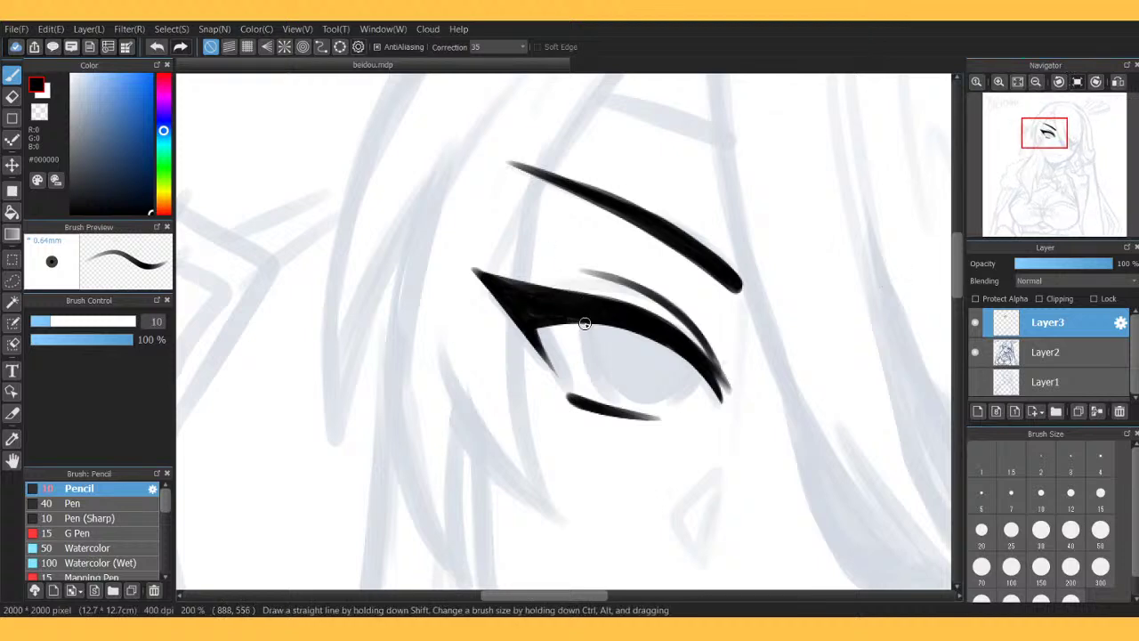
drag(584, 319, 602, 383)
drag(707, 372, 662, 400)
click(157, 47)
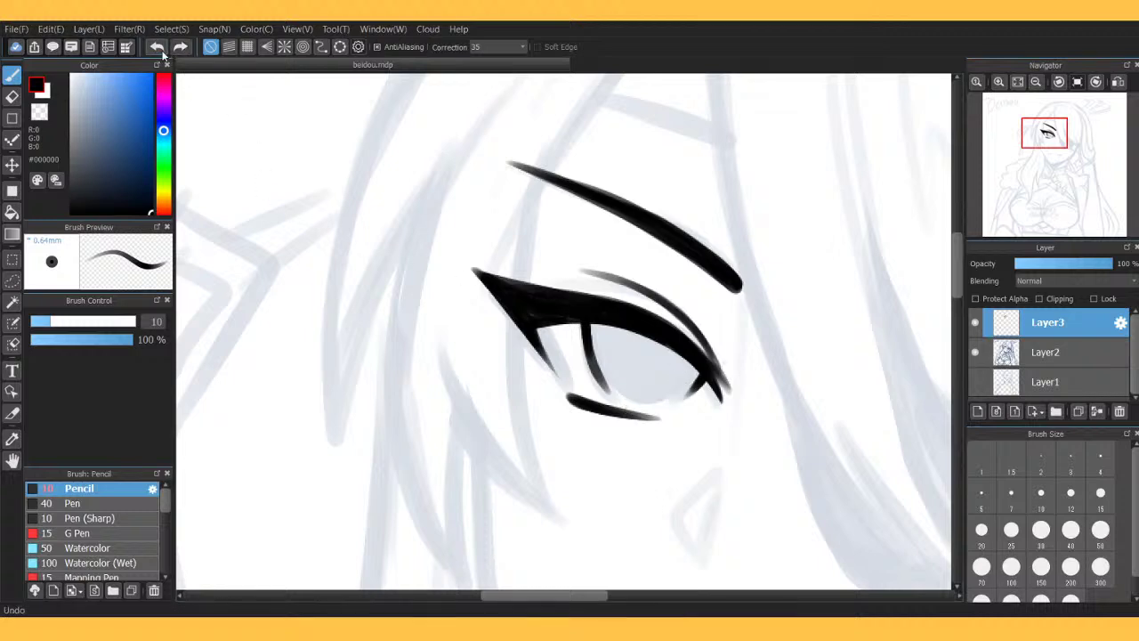
Extend the iris's inner side in a curve from the upper lash line down toward the lower lash, redrawing the stroke once.
click(1058, 81)
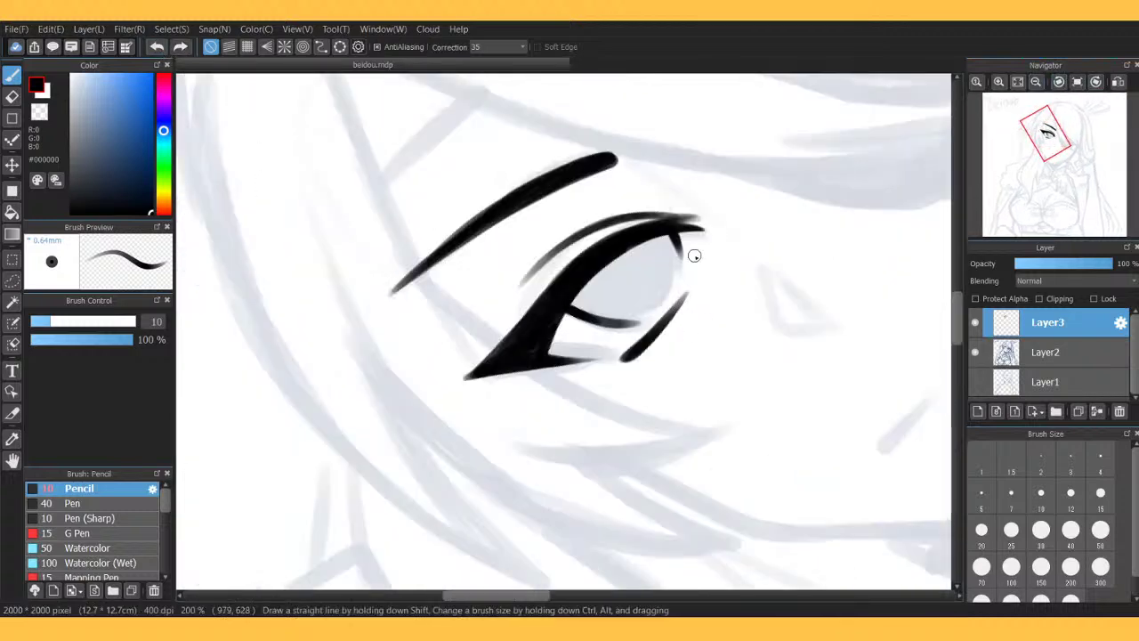
drag(680, 233, 676, 283)
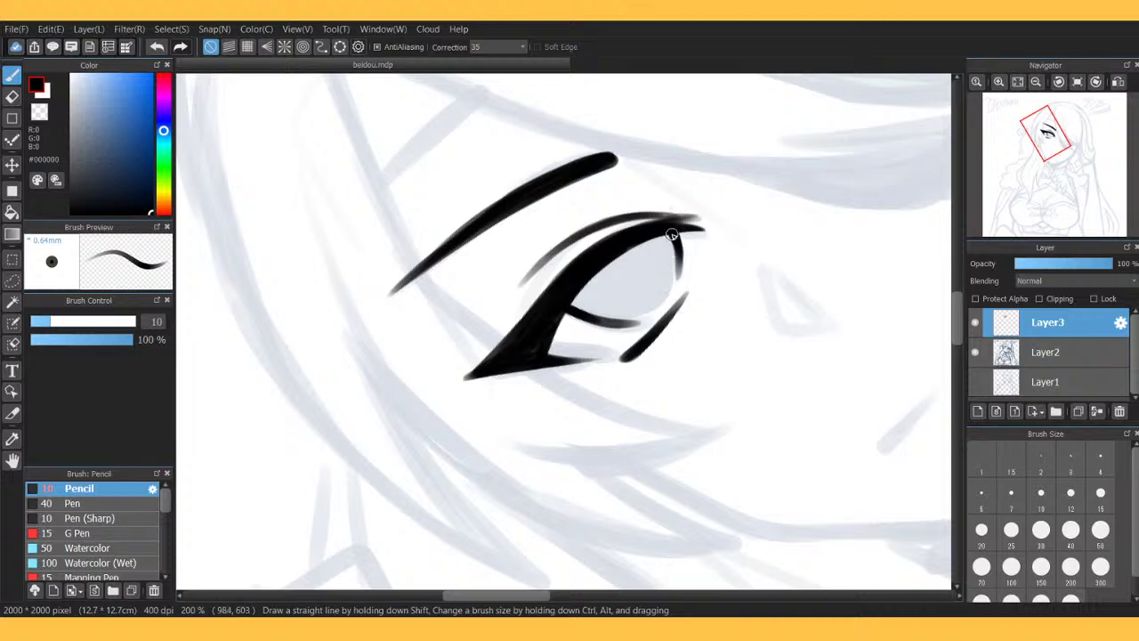
click(156, 46)
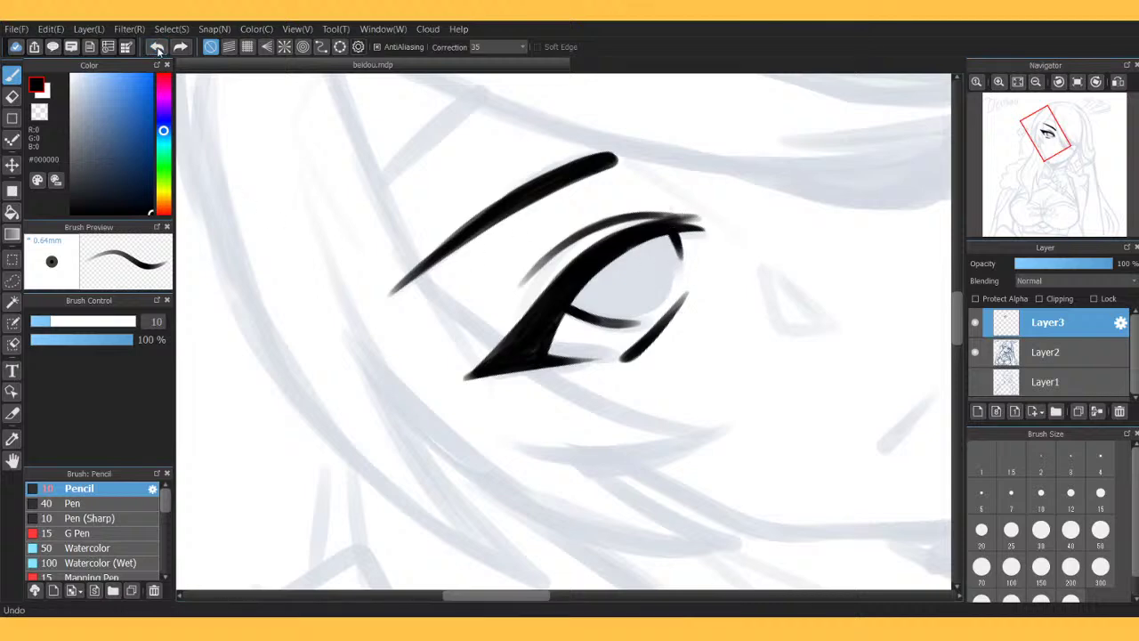
drag(666, 230, 679, 284)
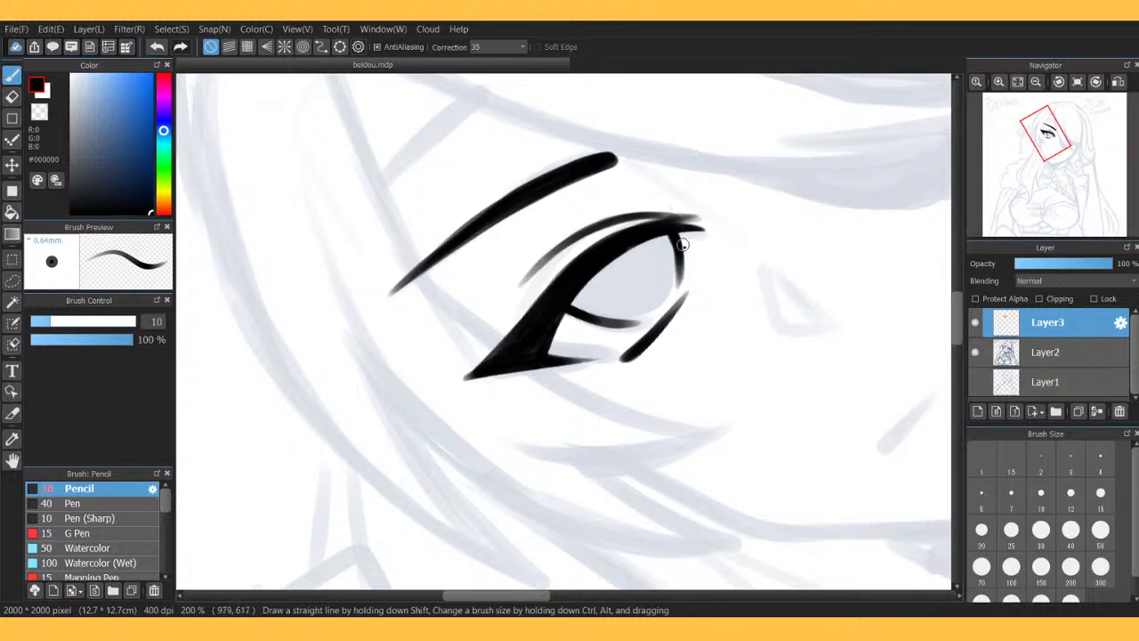
Fill in the uneven black area at the outer corner of the upper lash line.
click(1075, 82)
click(1038, 82)
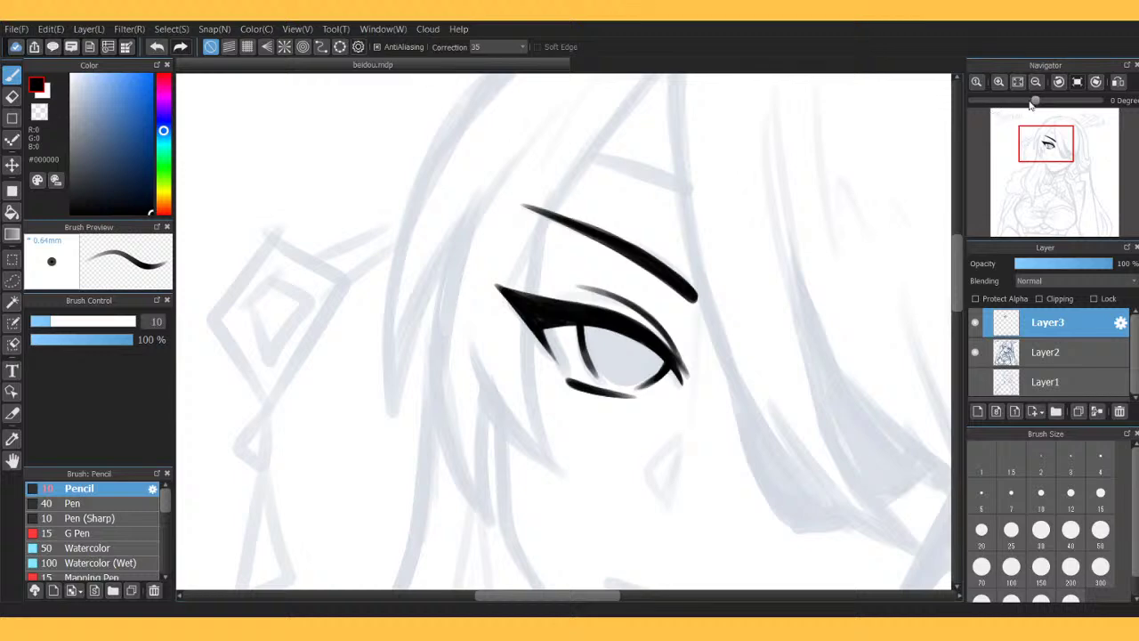
double_click(1000, 82)
mouse_move(1043, 124)
mouse_down()
mouse_move(1057, 150)
mouse_move(1050, 143)
mouse_up()
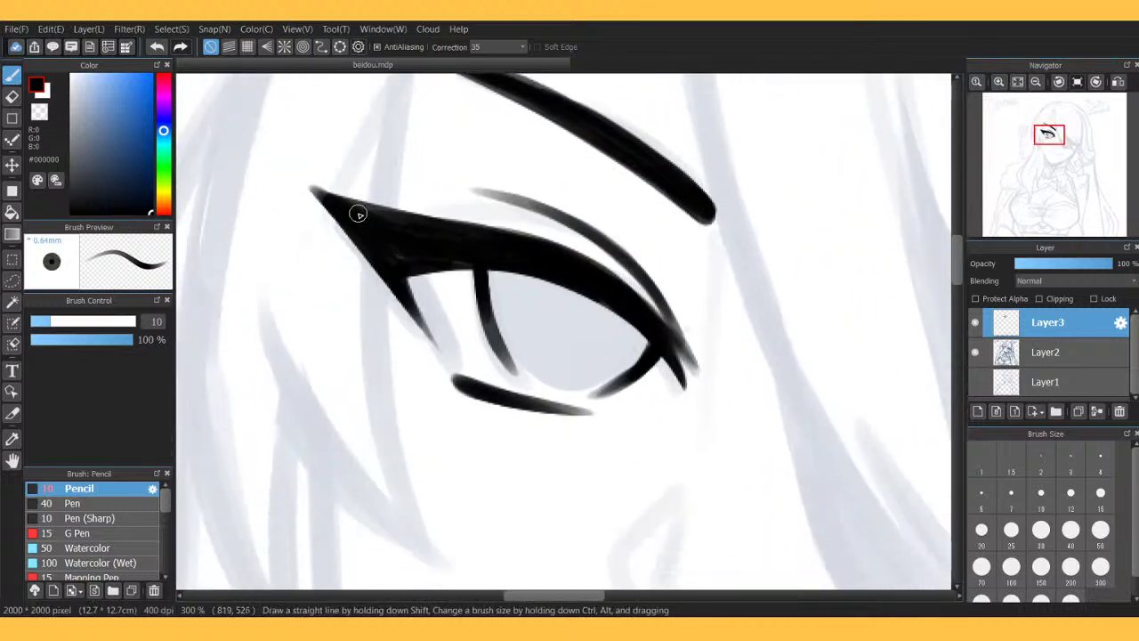
drag(360, 215, 412, 252)
Draw a short, thin tapered line beneath the upper lash line, between the outer corner lash and the iris.
click(1036, 82)
click(1035, 82)
click(1036, 82)
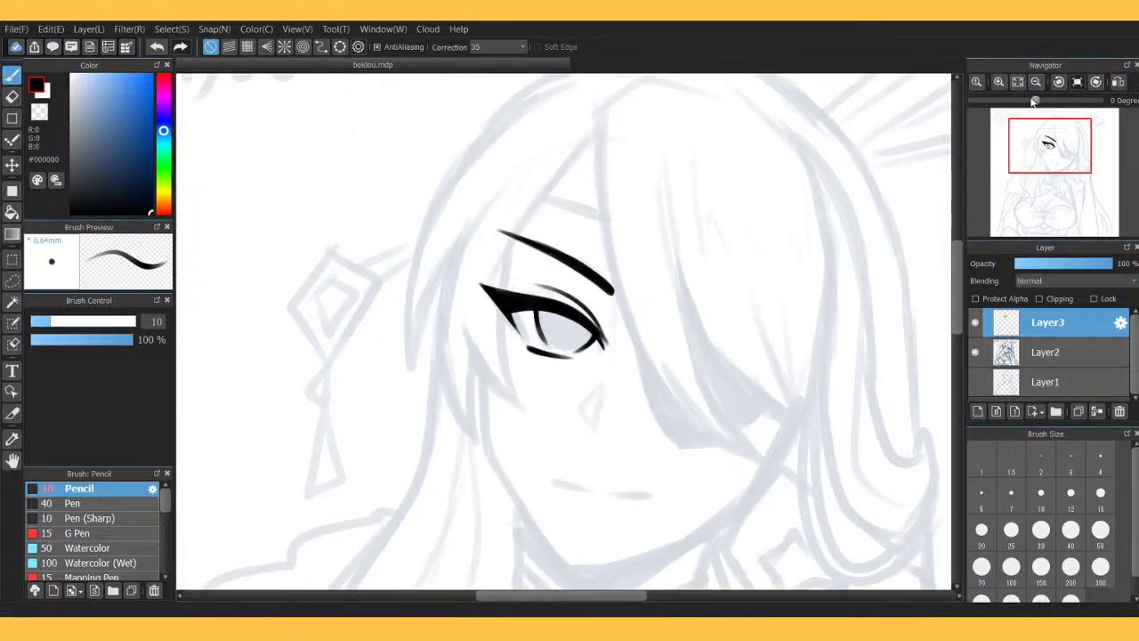
click(1050, 166)
drag(1049, 166, 1056, 143)
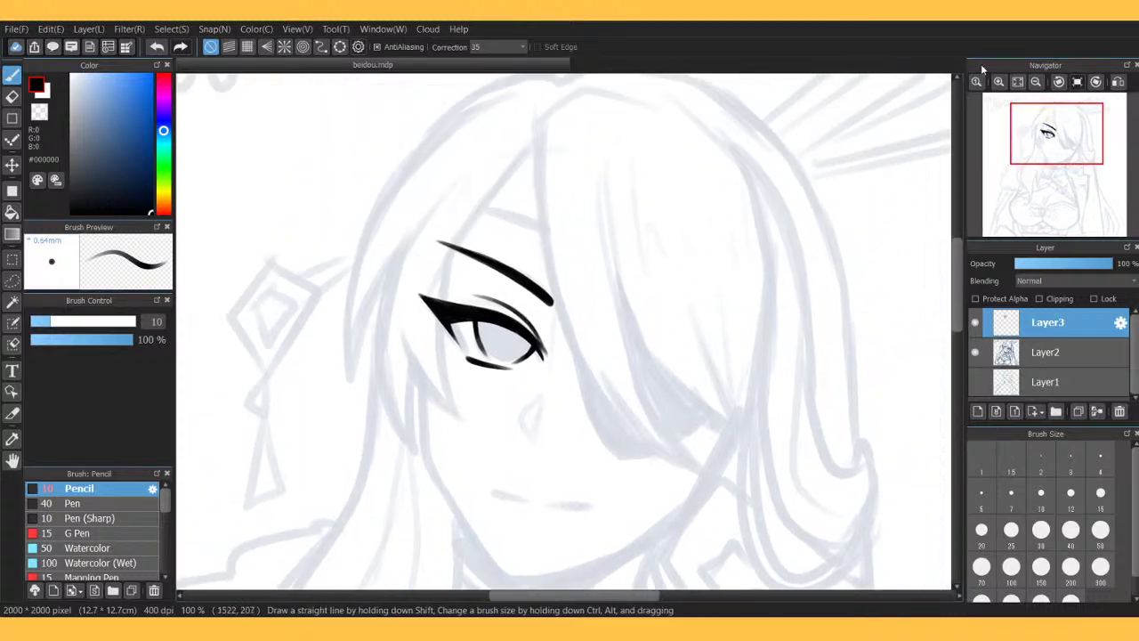
click(999, 81)
click(999, 81)
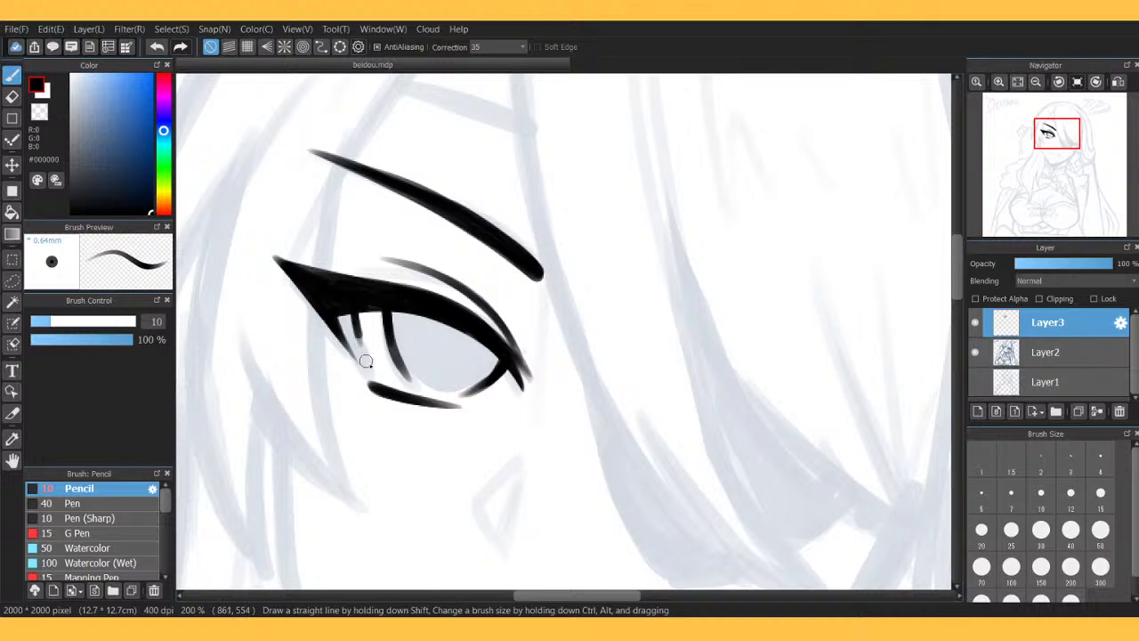
drag(358, 331, 377, 372)
click(156, 47)
drag(353, 306, 373, 370)
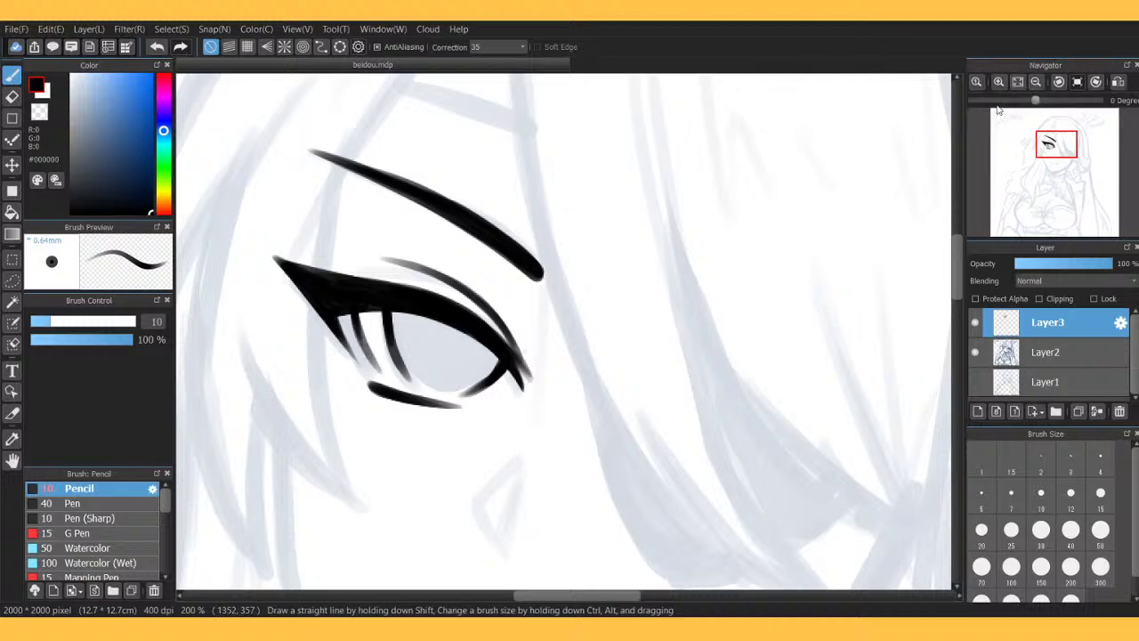
Hide the sketch on Layer2 to check the inked eye and eyebrow alone, and show the sketch again.
click(1036, 83)
click(977, 351)
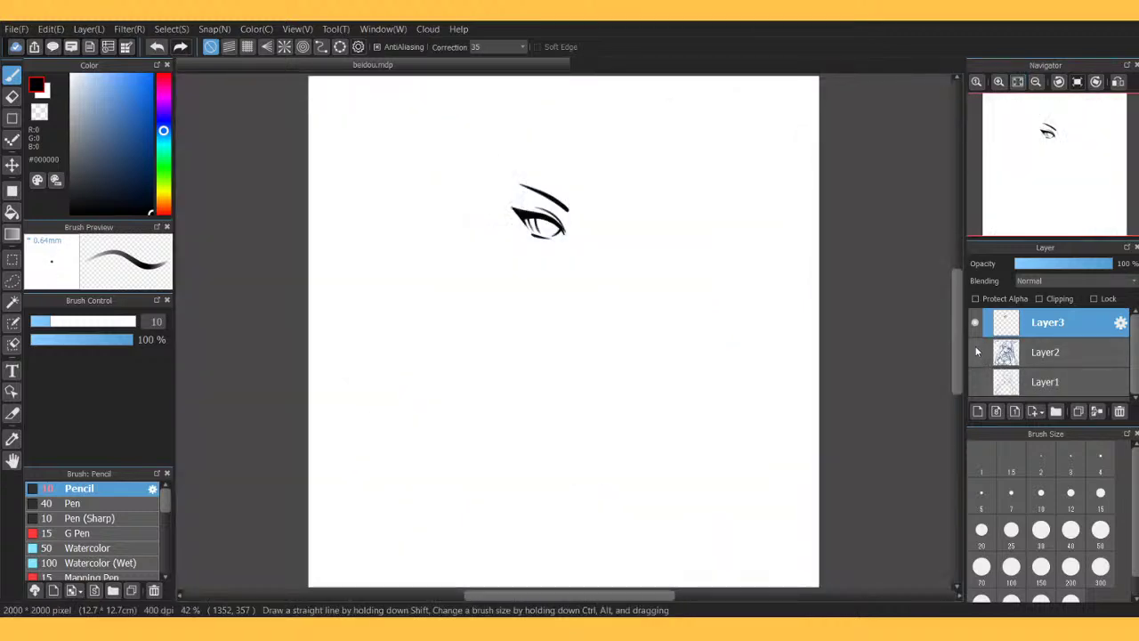
click(976, 351)
Ink the fringe's front edge as a long curve from the parting down past the inner eye, with a short inner stroke forming its tip.
click(999, 82)
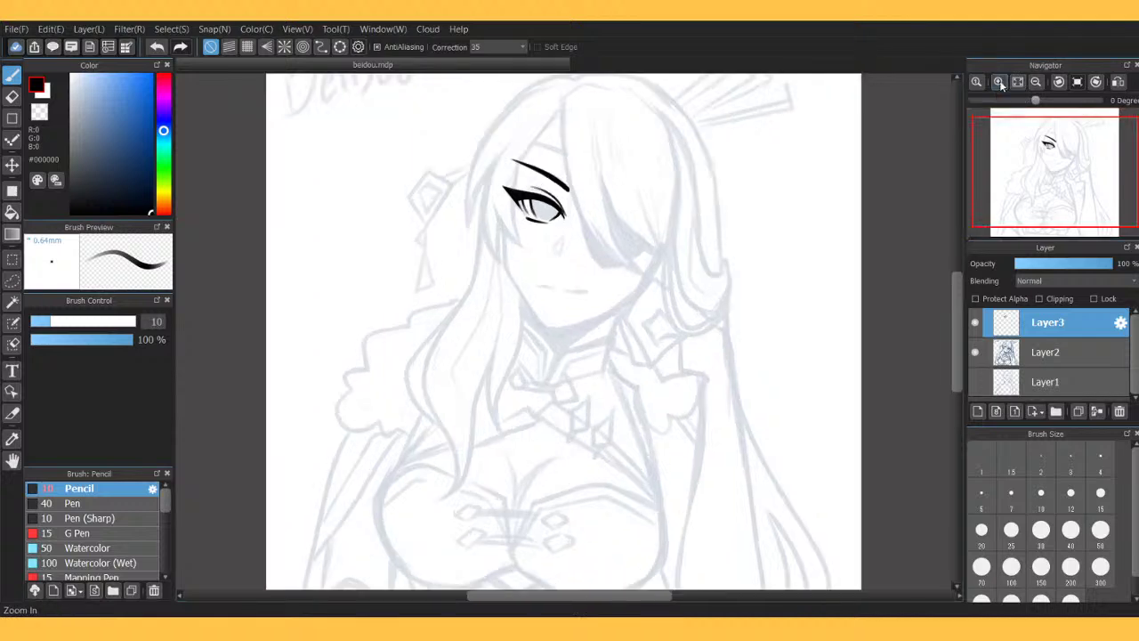
click(999, 82)
click(999, 82)
drag(1046, 151, 1042, 121)
click(1036, 84)
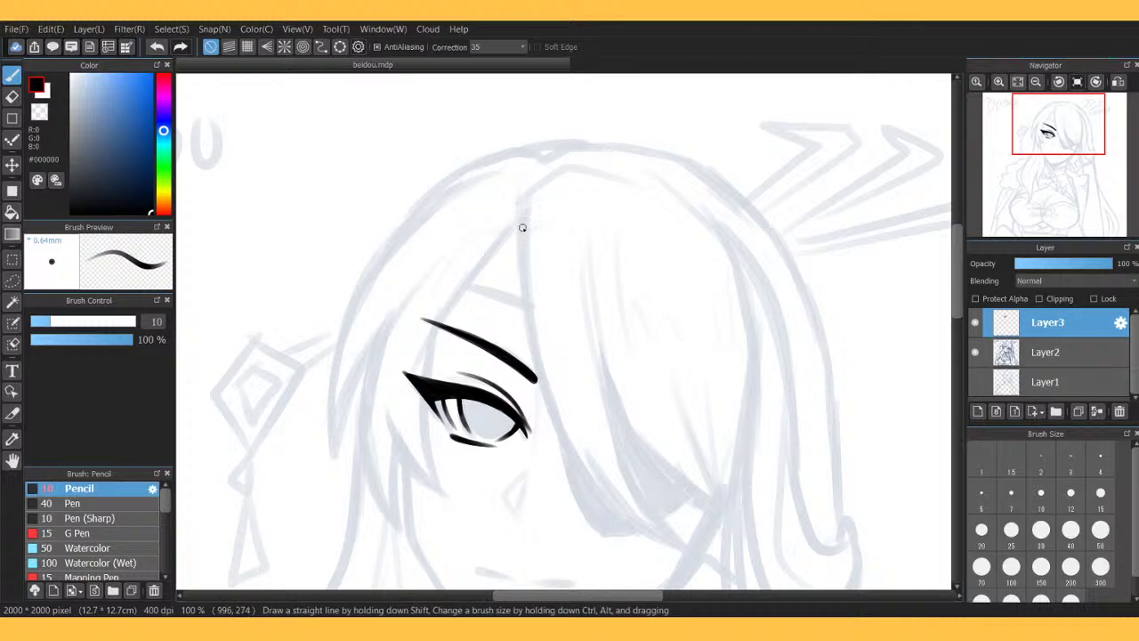
drag(524, 215, 529, 312)
drag(526, 267, 562, 429)
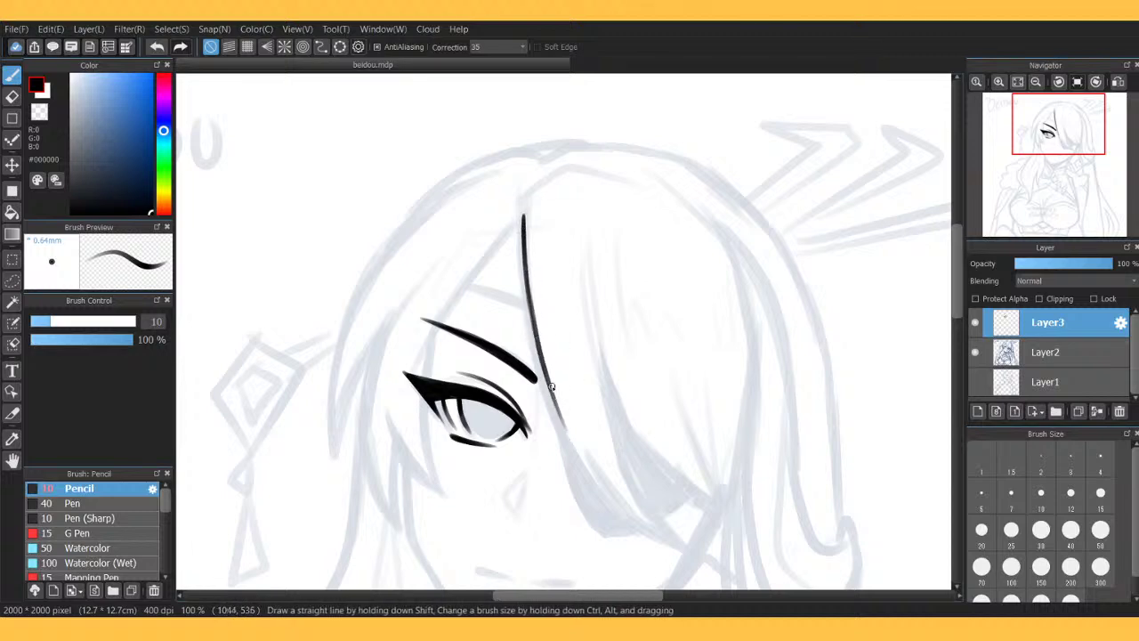
drag(562, 429, 602, 492)
mouse_move(556, 400)
mouse_down()
mouse_move(600, 494)
mouse_move(579, 440)
mouse_up()
drag(601, 490, 572, 416)
Strengthen the short inner stroke at the first fringe strand's tip and clean up the point with the Eraser.
click(999, 82)
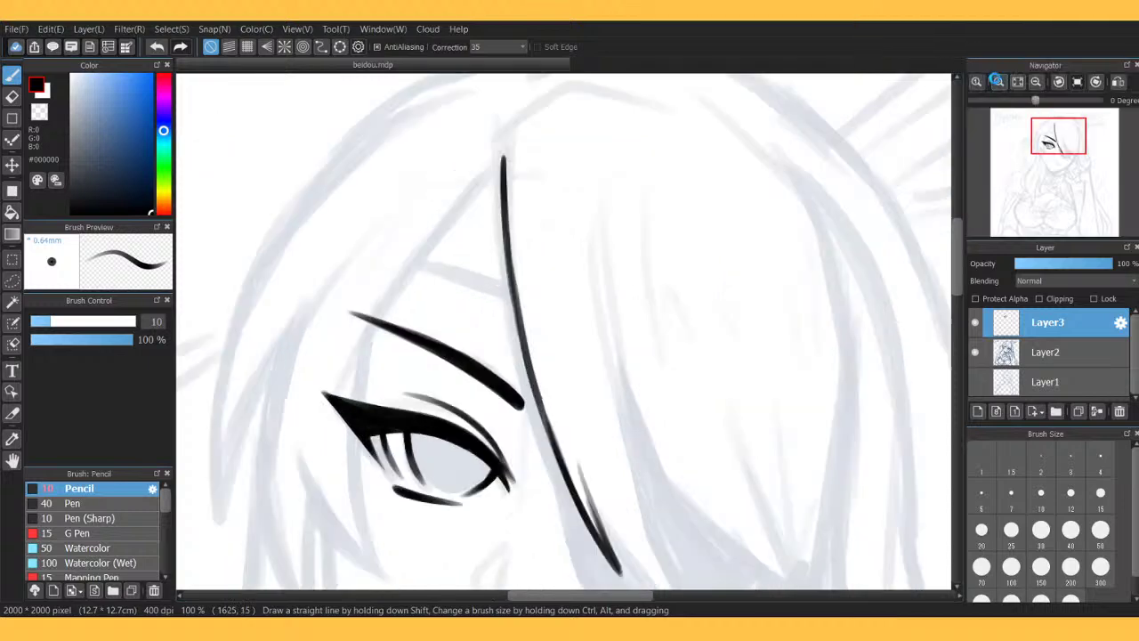
drag(1053, 133, 1065, 133)
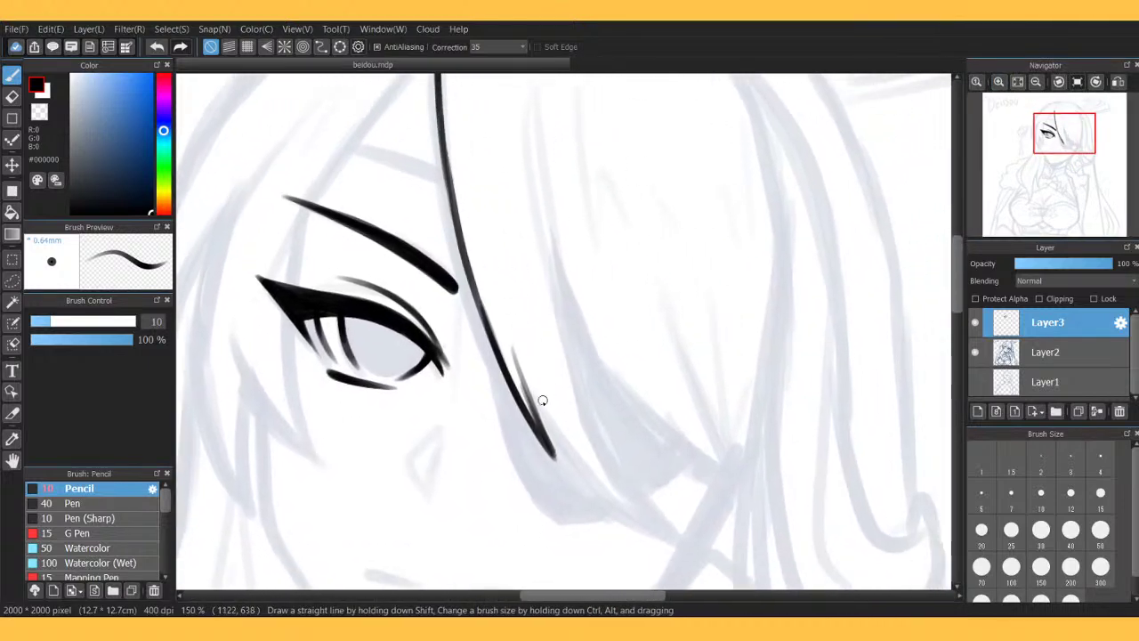
mouse_move(541, 424)
mouse_down()
mouse_move(513, 343)
mouse_move(572, 472)
mouse_up()
key(e)
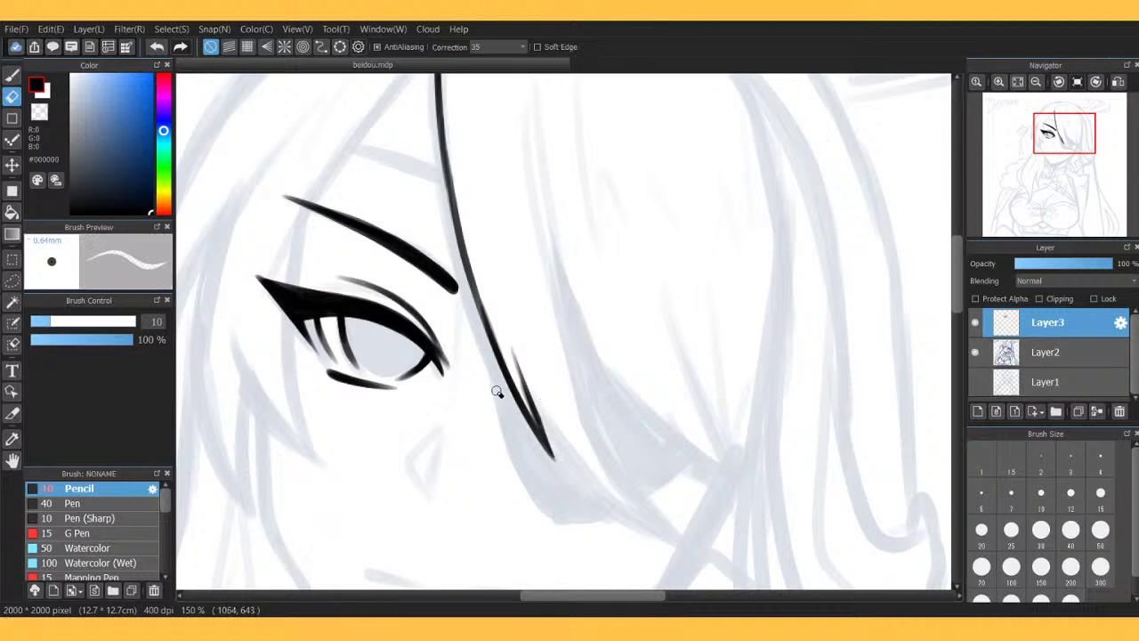
key(b)
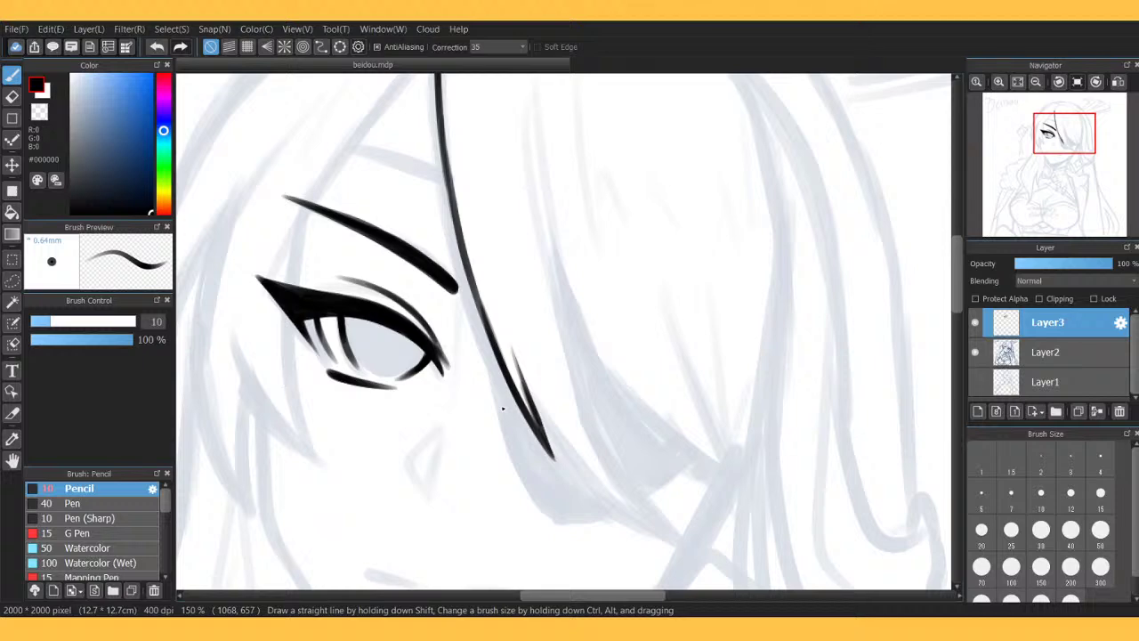
Draw a second long curved hair line across the fringe beside the first strand, and darken and tidy the first strand's short inner stroke.
mouse_move(549, 227)
mouse_down()
mouse_move(570, 338)
mouse_move(662, 539)
mouse_up()
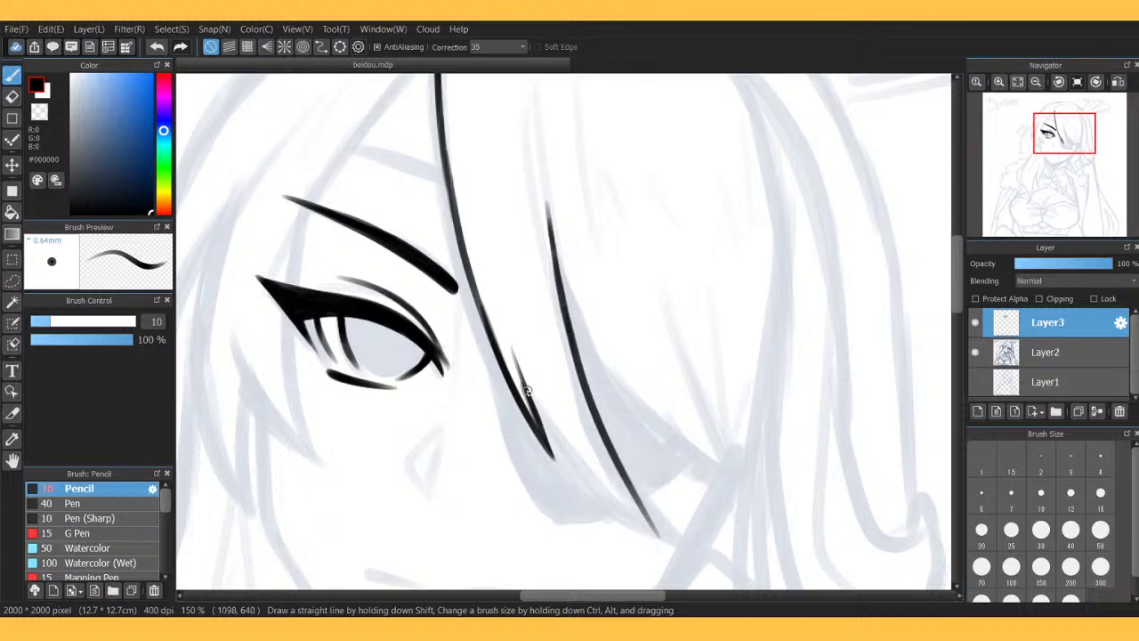
mouse_move(527, 391)
mouse_down()
mouse_move(543, 419)
mouse_move(528, 386)
mouse_up()
key(e)
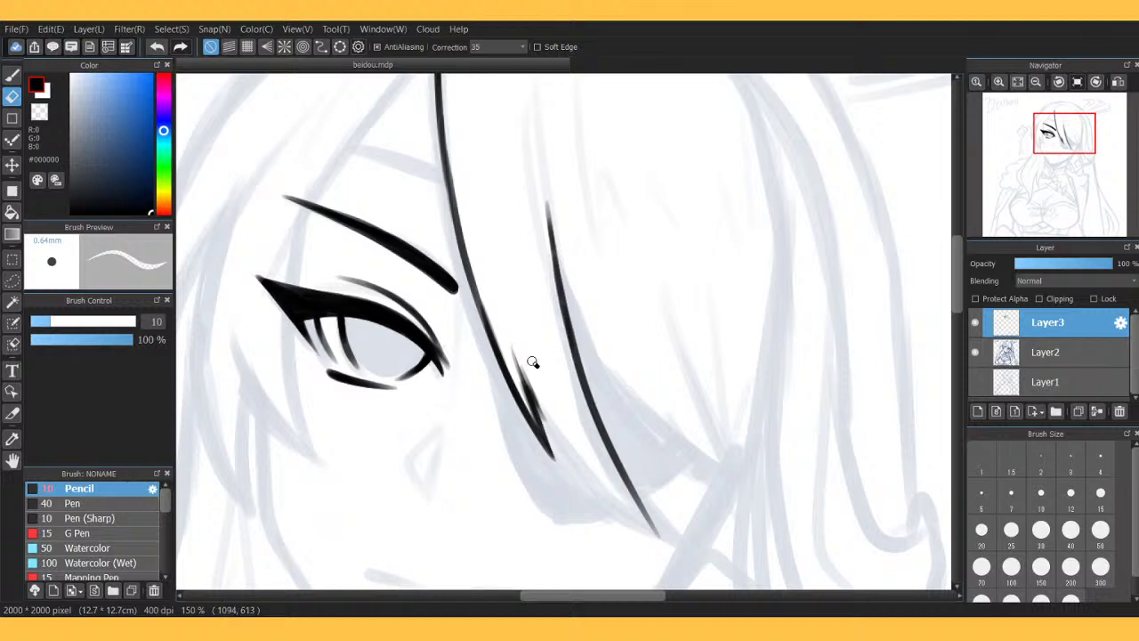
key(b)
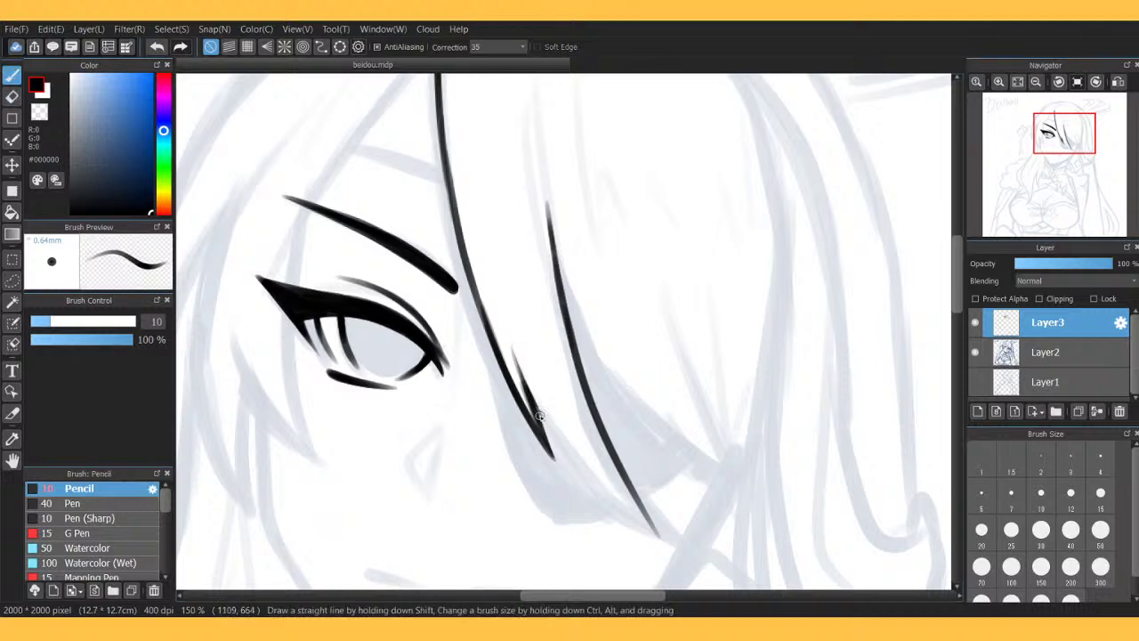
Draw a curve from the first strand's tip to the second hair line's lower end and trim their junction to a sharp point.
drag(531, 398, 603, 490)
drag(568, 452, 673, 543)
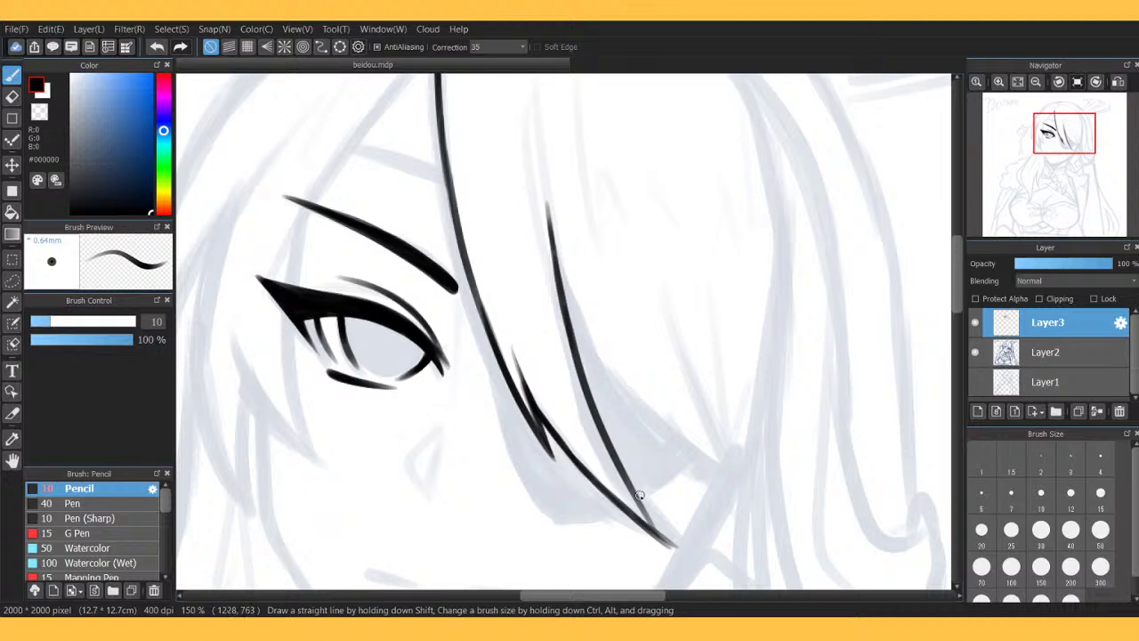
drag(634, 488, 677, 549)
key(e)
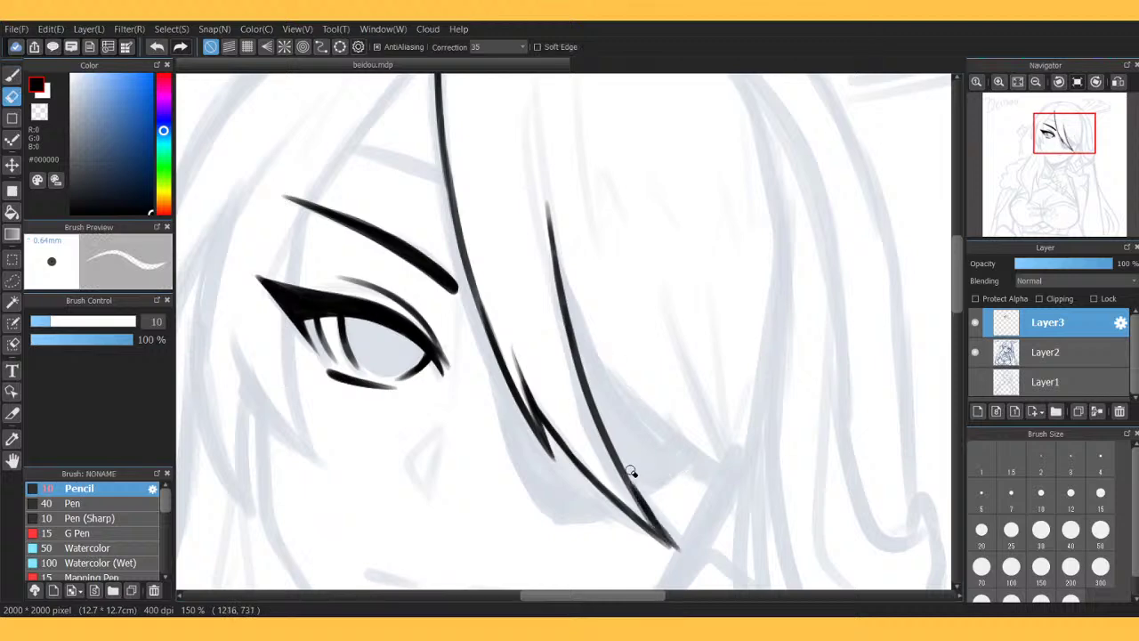
drag(633, 470, 686, 561)
key(b)
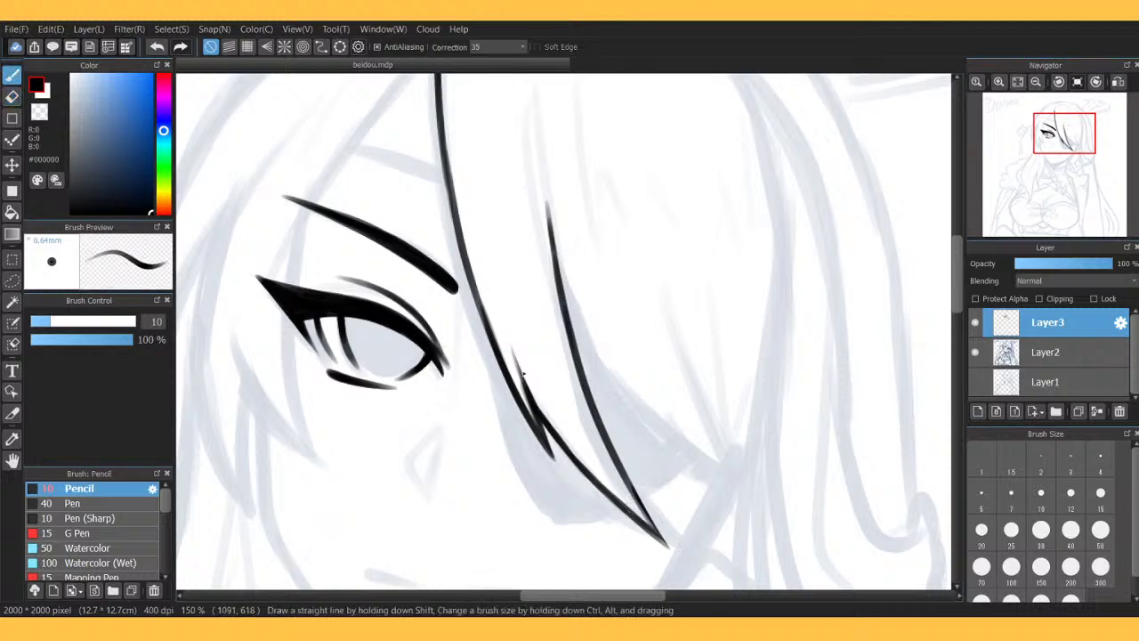
Branch a third hair line off the upper part of the second line, curving down across the fringe and thickened with overlapping strokes.
click(1035, 83)
click(1036, 83)
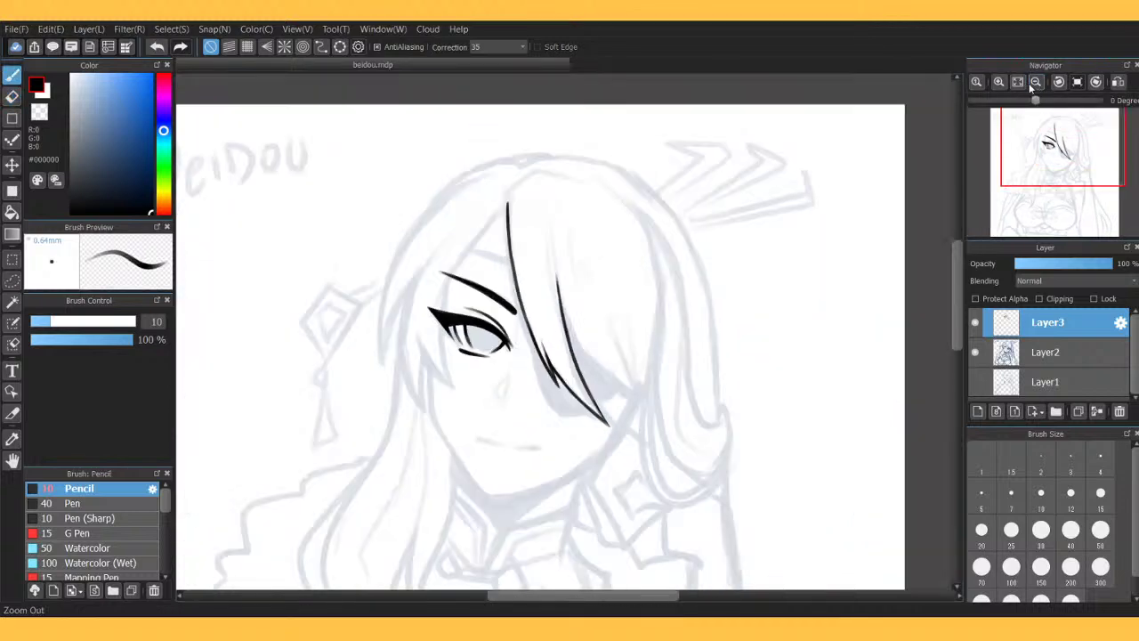
click(1000, 82)
click(1000, 82)
drag(1059, 141, 1058, 142)
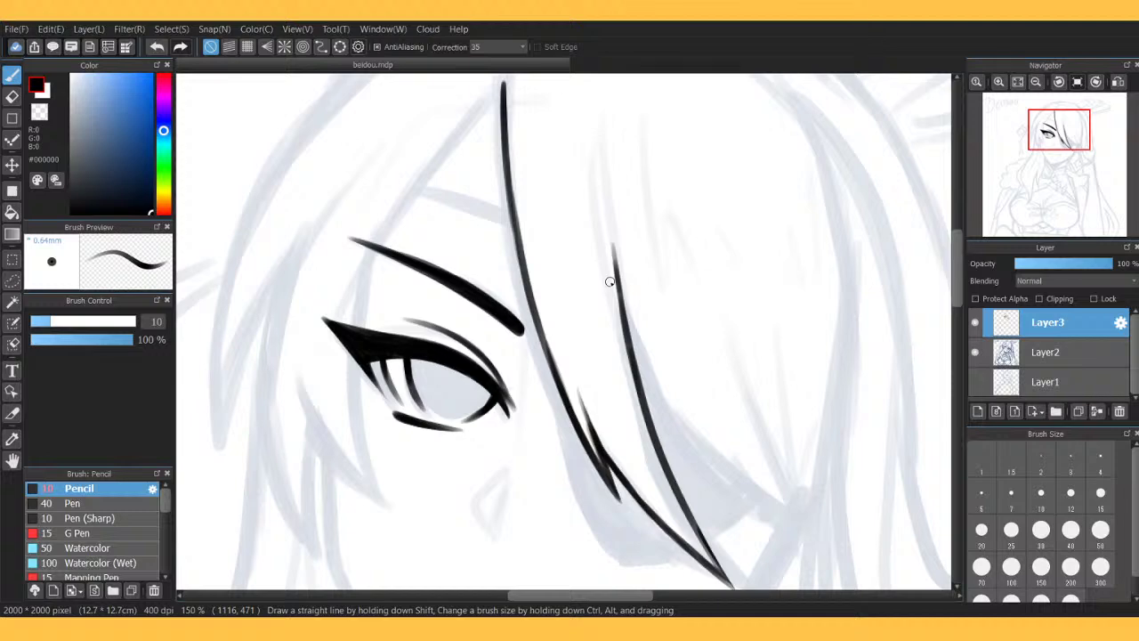
click(1036, 82)
mouse_move(1054, 137)
mouse_down()
mouse_move(1061, 130)
mouse_move(1061, 148)
mouse_up()
click(998, 82)
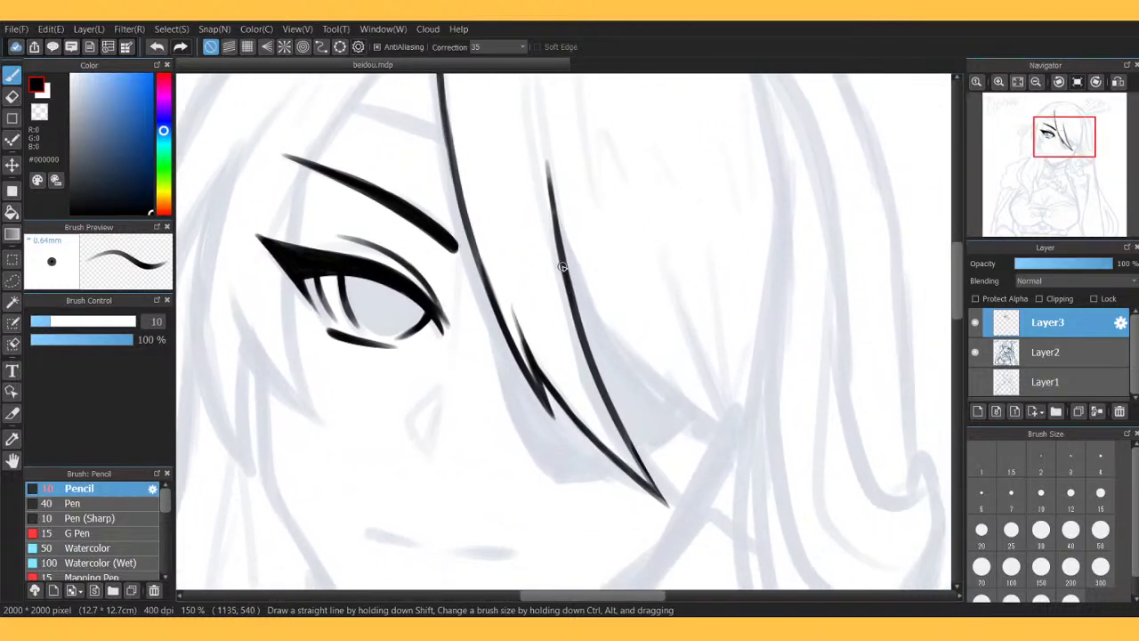
drag(569, 276, 609, 350)
drag(574, 282, 591, 315)
drag(559, 243, 617, 360)
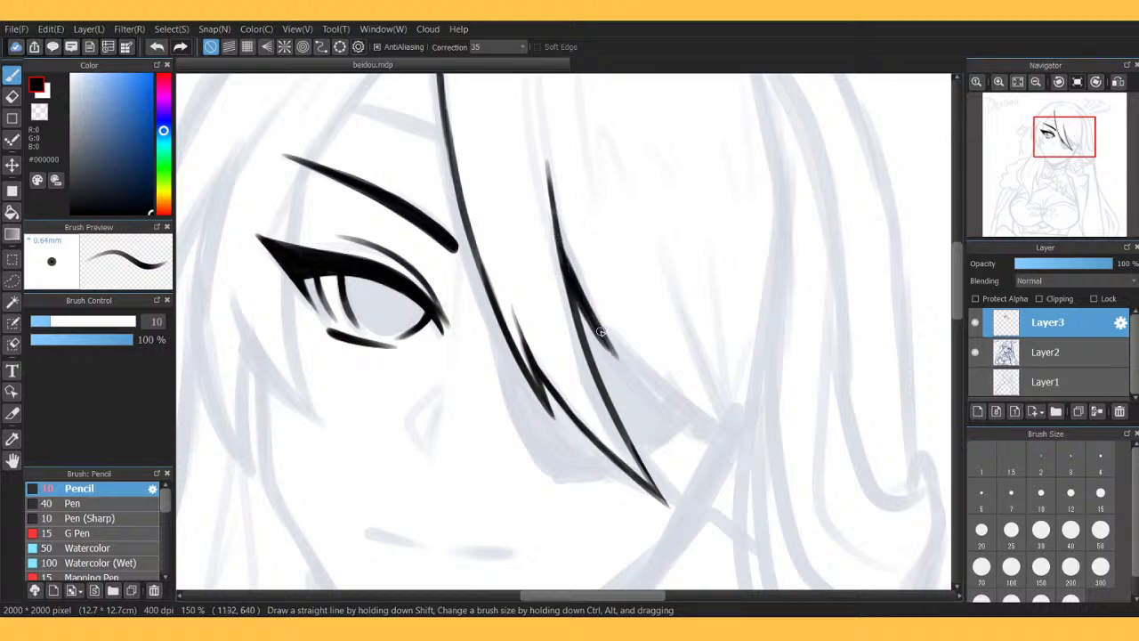
drag(579, 290, 650, 395)
drag(592, 319, 663, 405)
drag(586, 320, 662, 406)
drag(585, 308, 634, 381)
drag(602, 342, 678, 420)
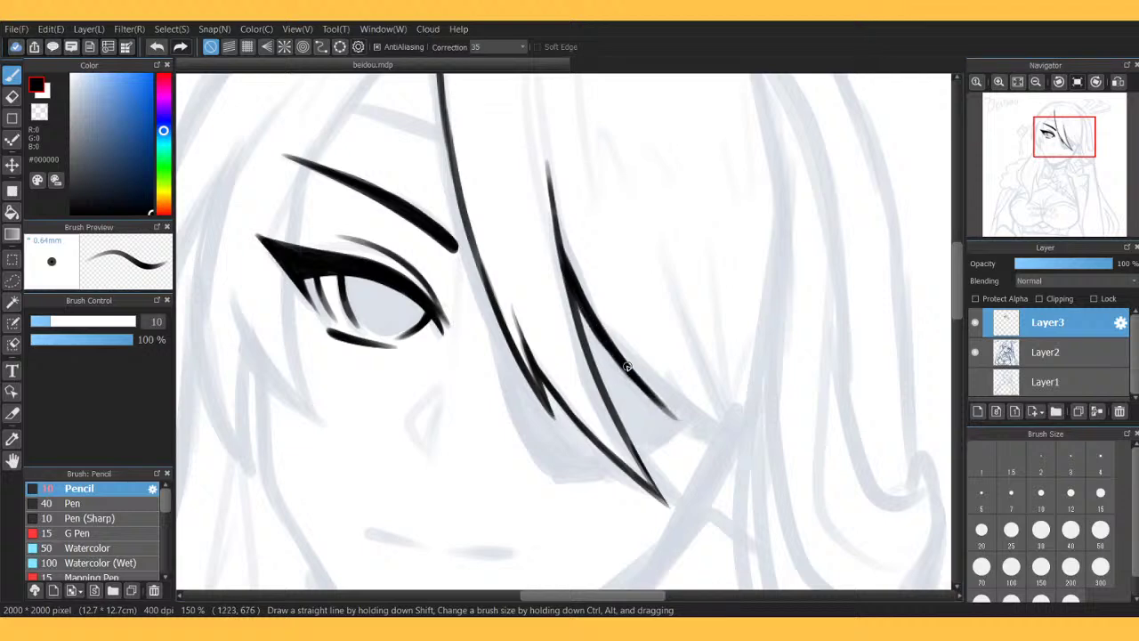
drag(628, 367, 712, 438)
drag(652, 390, 732, 443)
click(157, 49)
click(158, 52)
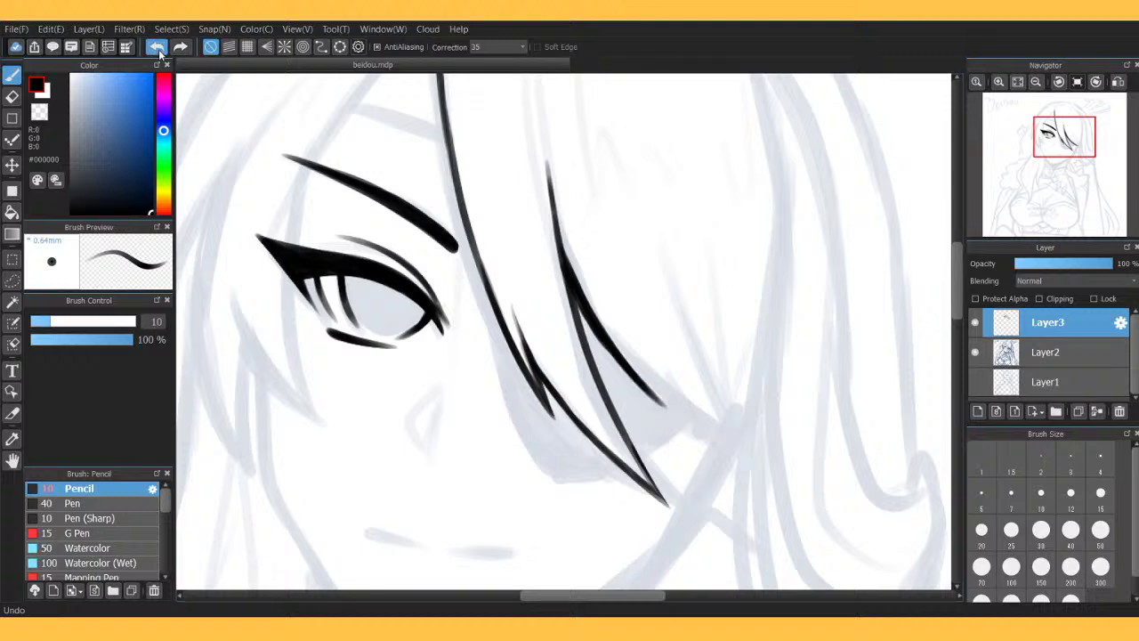
click(157, 49)
click(158, 50)
Extend the branching hair line in one smooth curve to the fringe's sketched lower corner and thicken it near the branching point.
drag(589, 313, 634, 374)
drag(602, 334, 732, 446)
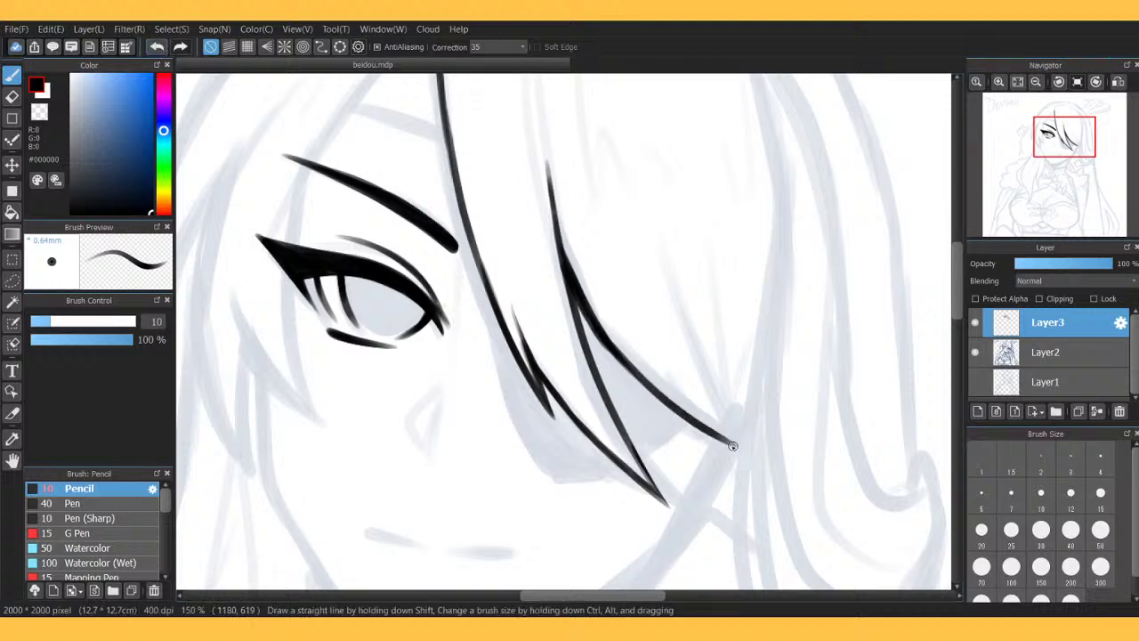
drag(580, 300, 624, 351)
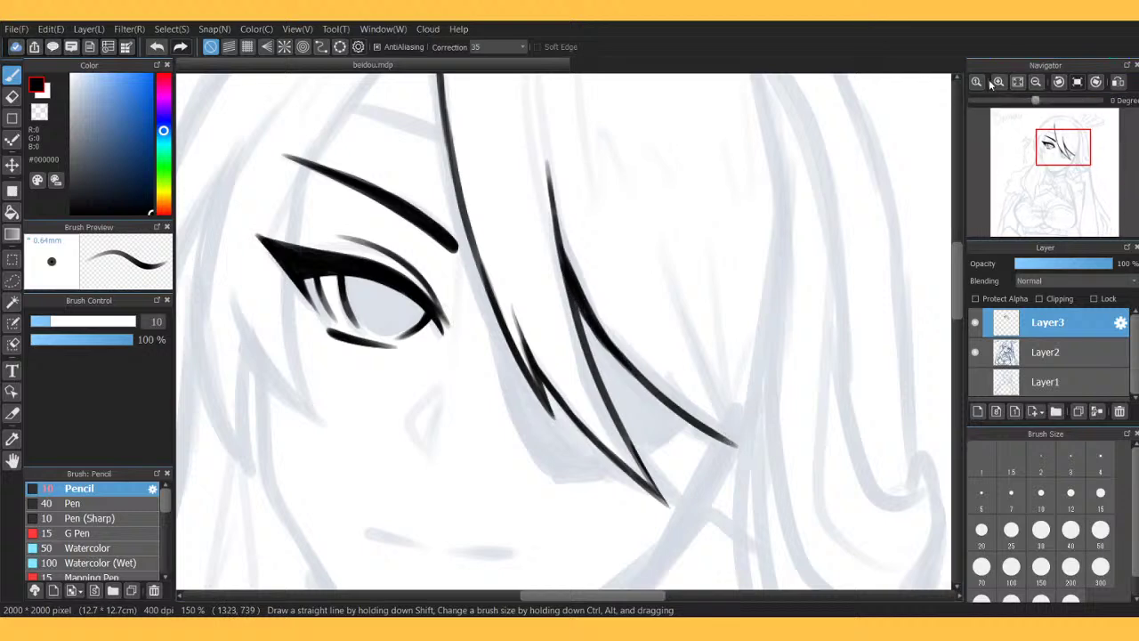
click(1036, 82)
click(1036, 82)
drag(1052, 142, 1061, 159)
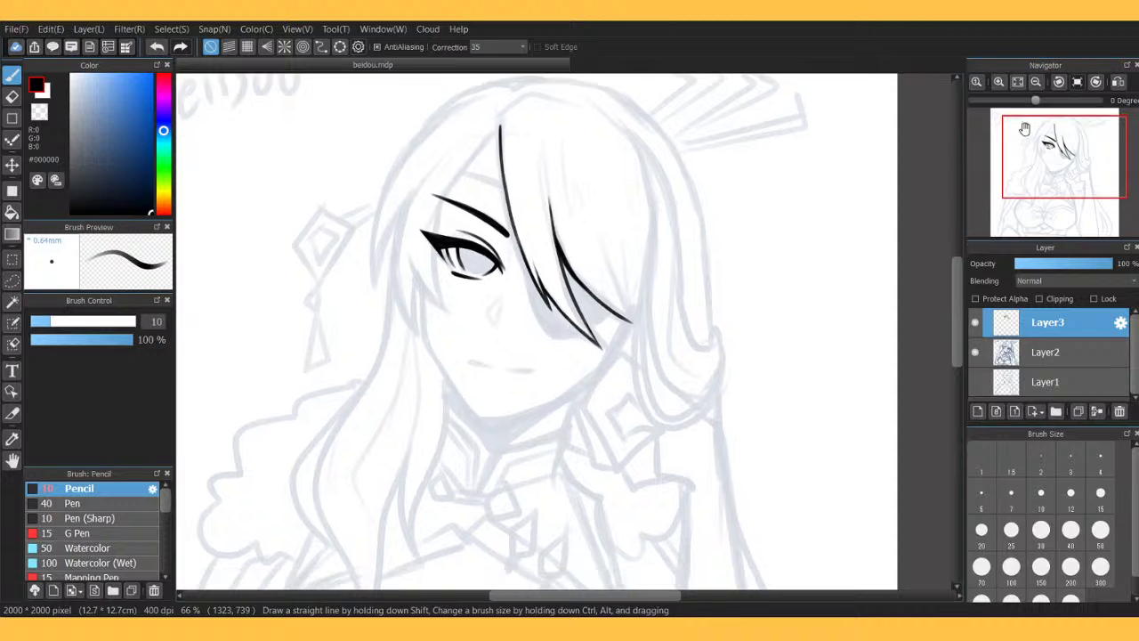
Examine the inked eye and fringe up close and from afar, hiding the Layer2 sketch briefly and showing it again.
scroll(1043, 160, up, 4)
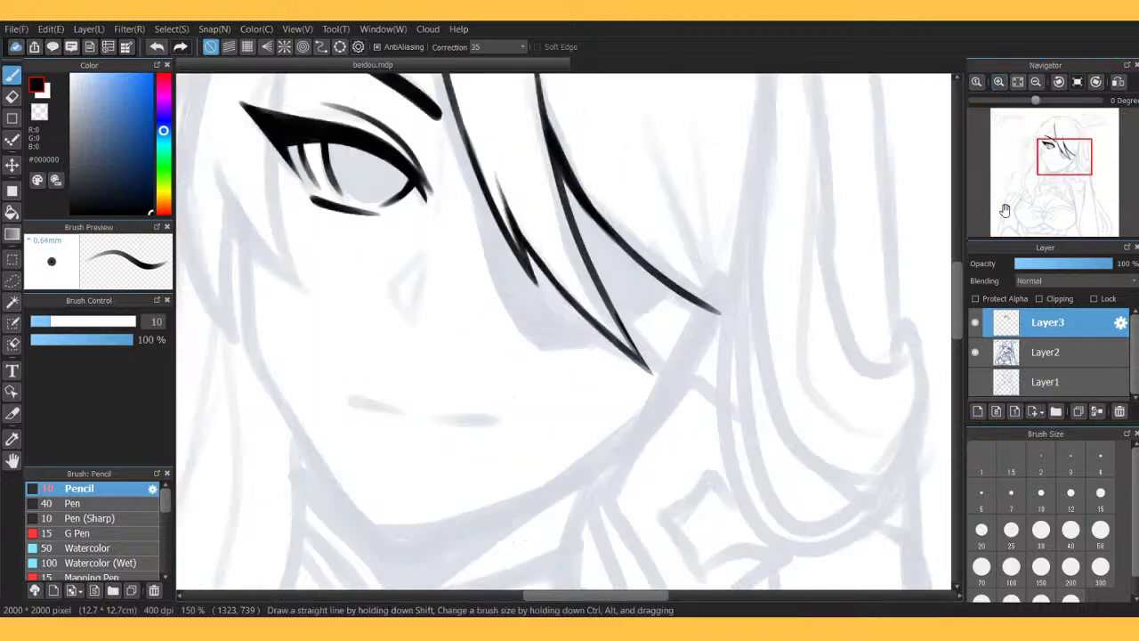
scroll(1049, 147, down, 4)
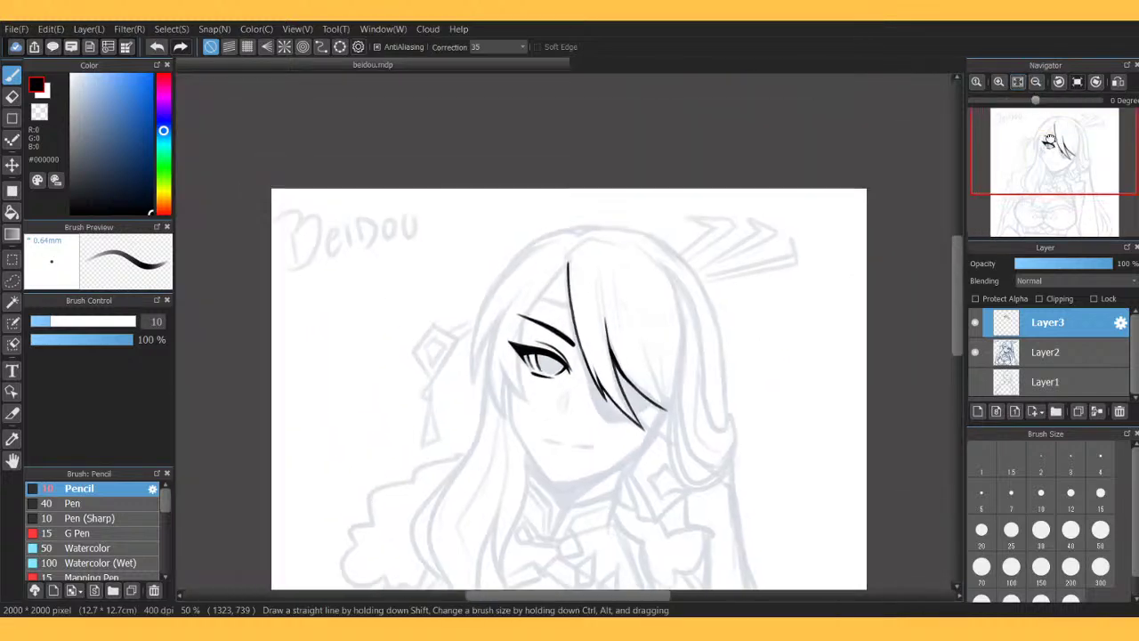
drag(1050, 142, 1051, 157)
click(976, 350)
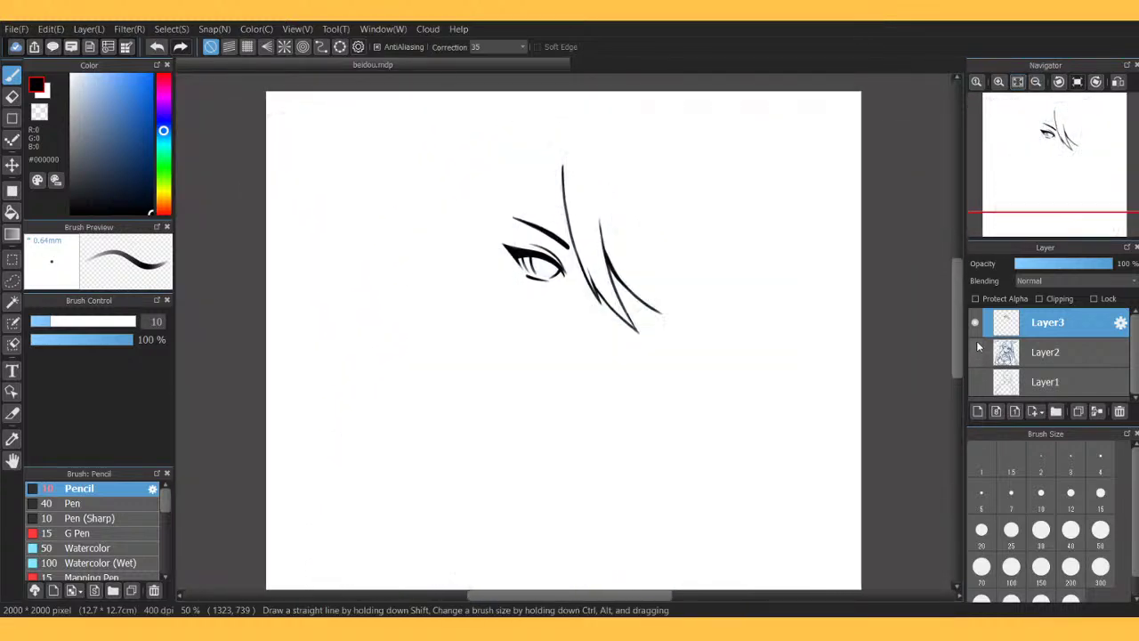
click(977, 351)
click(999, 82)
click(999, 82)
click(998, 82)
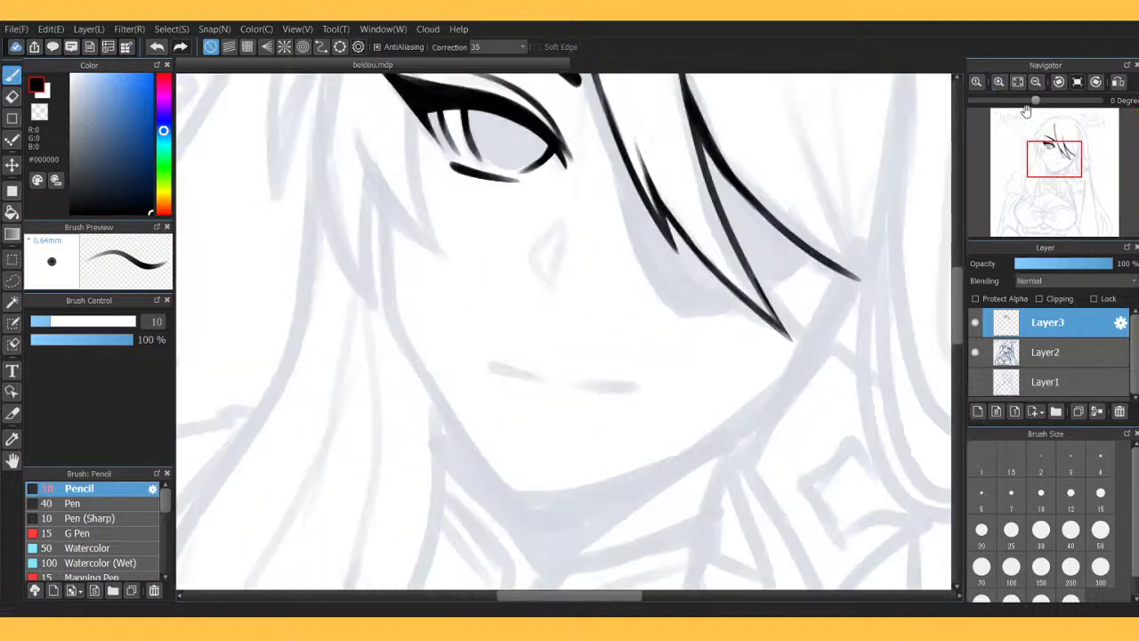
Undo the strokes of the branching third hair line and redraw it as one smooth curve toward the fringe's lower corner.
drag(824, 294, 564, 481)
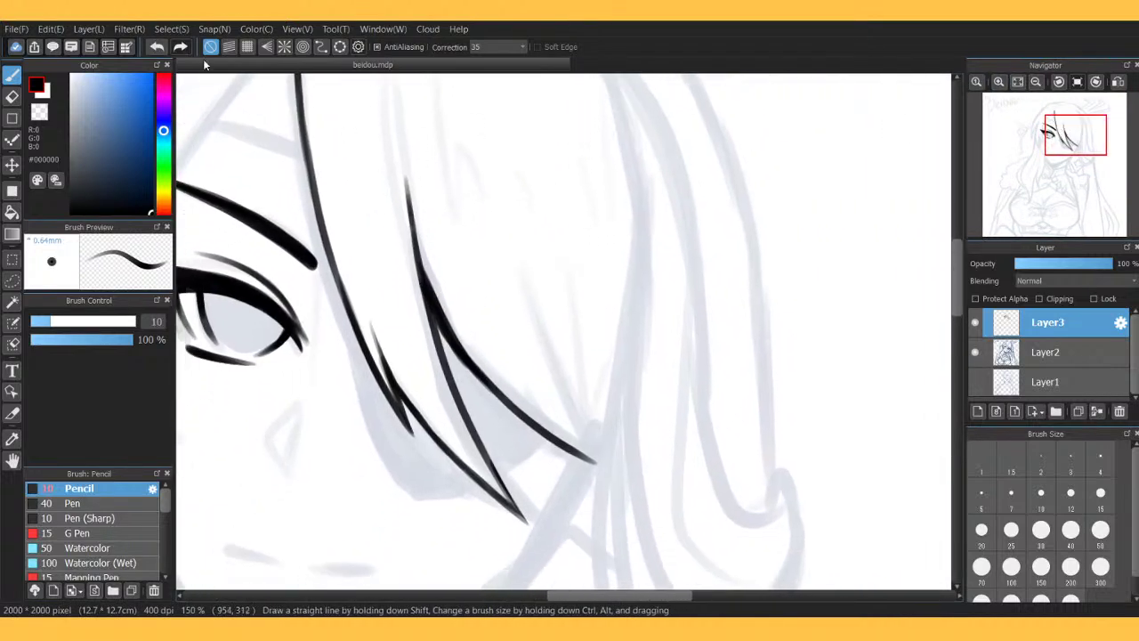
click(155, 49)
click(156, 48)
click(155, 49)
click(155, 49)
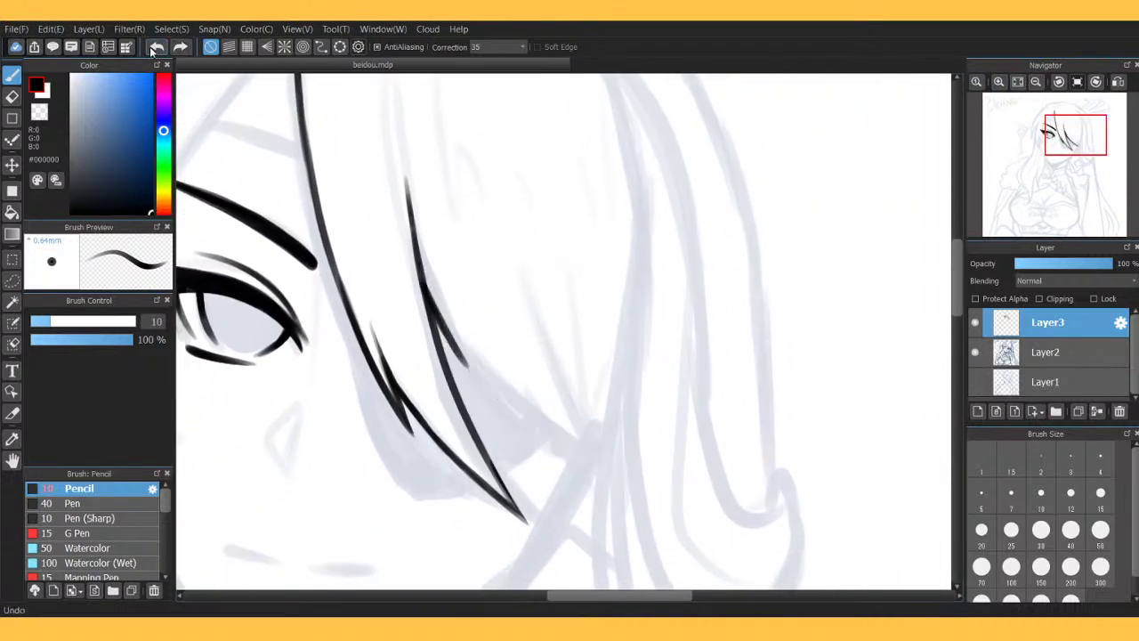
click(157, 49)
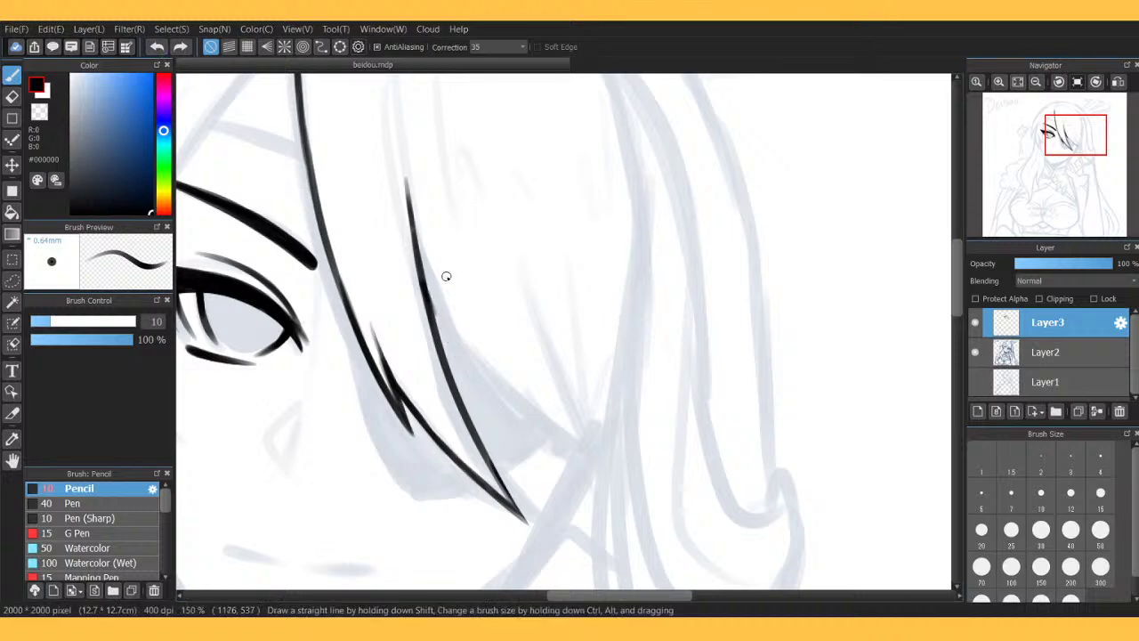
mouse_move(415, 245)
mouse_down()
mouse_move(437, 308)
mouse_move(550, 440)
mouse_move(583, 452)
mouse_up()
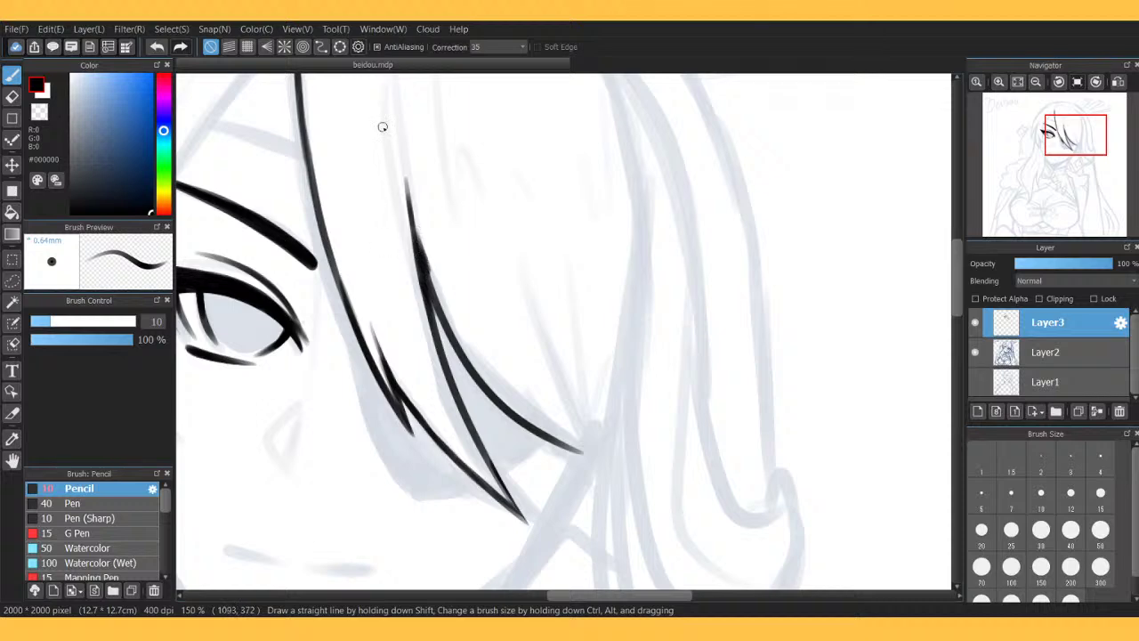
Clean up the branching point of the second and third hair lines by alternately erasing rough edges and darkening the upper taper.
key(e)
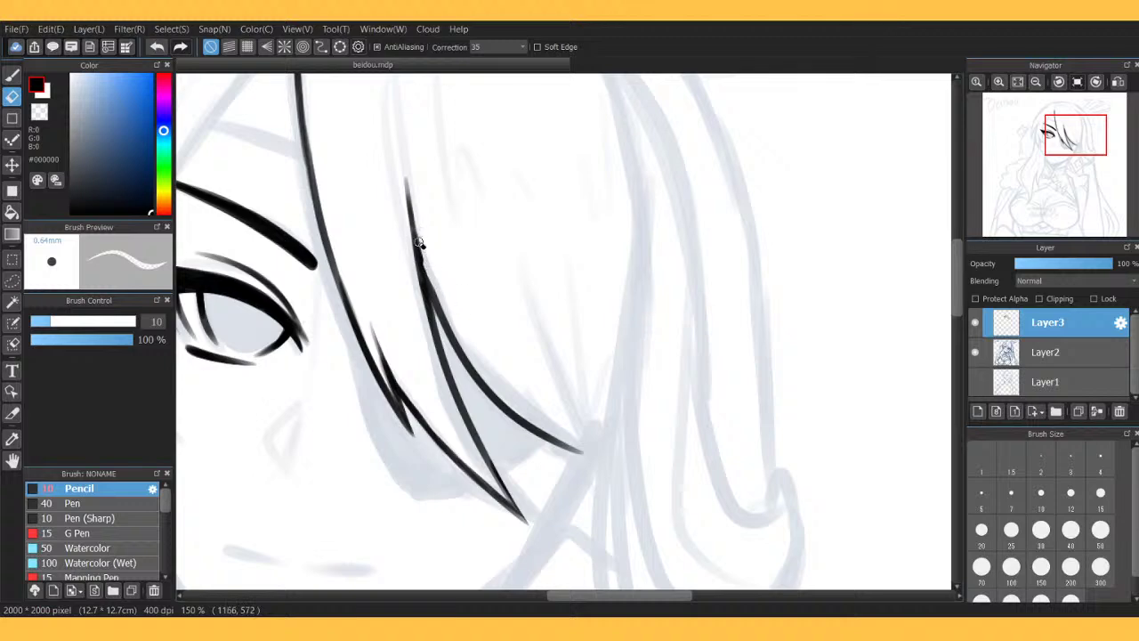
key(b)
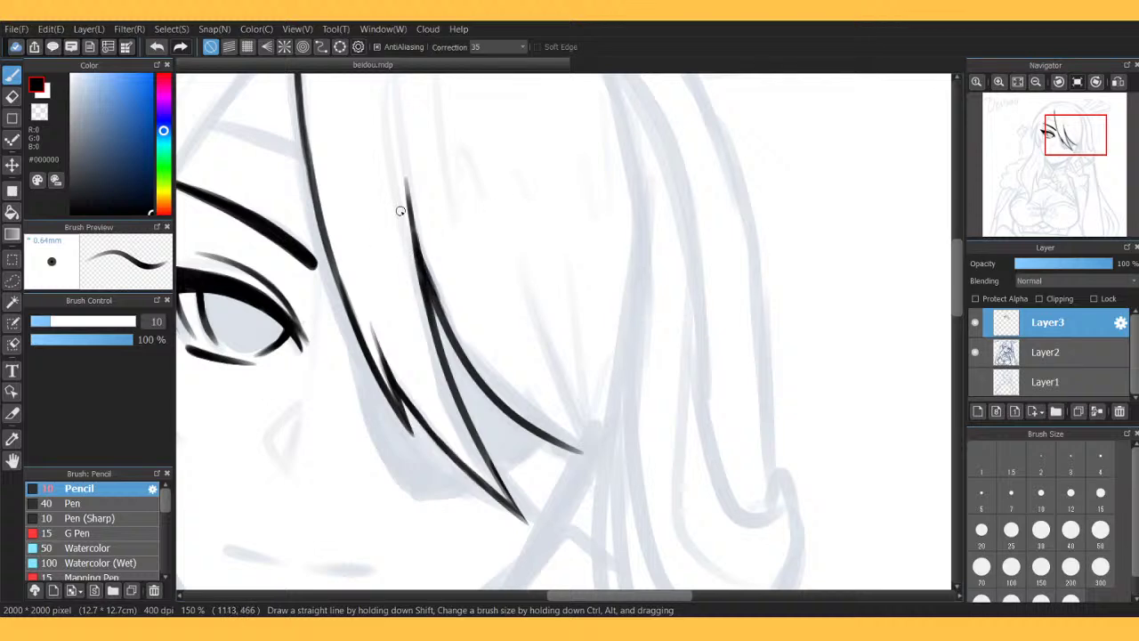
key(e)
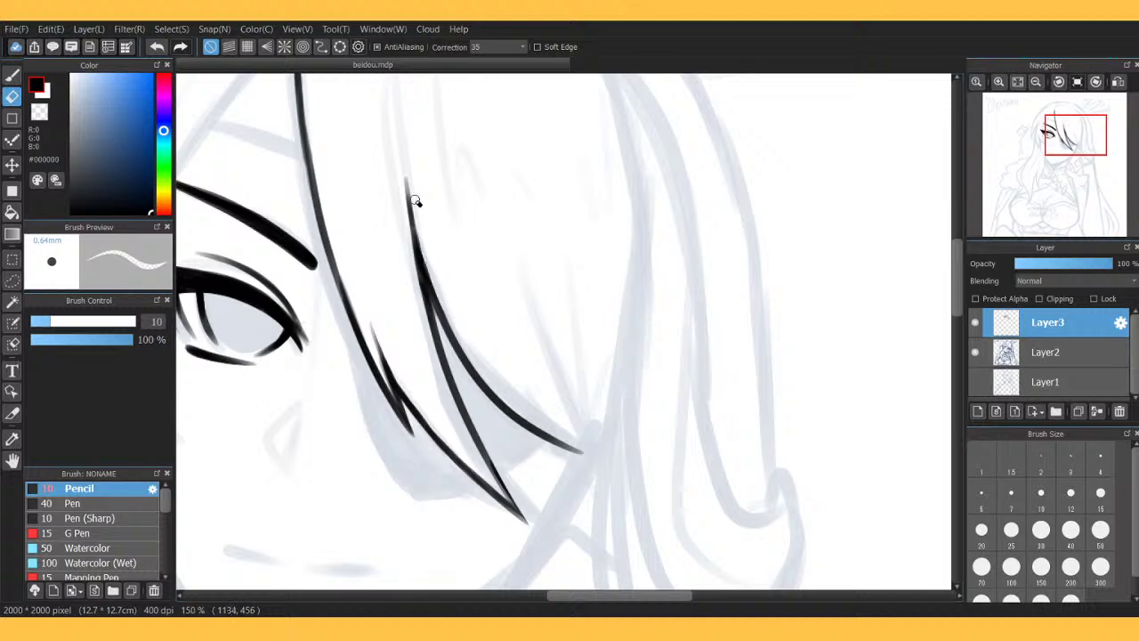
key(b)
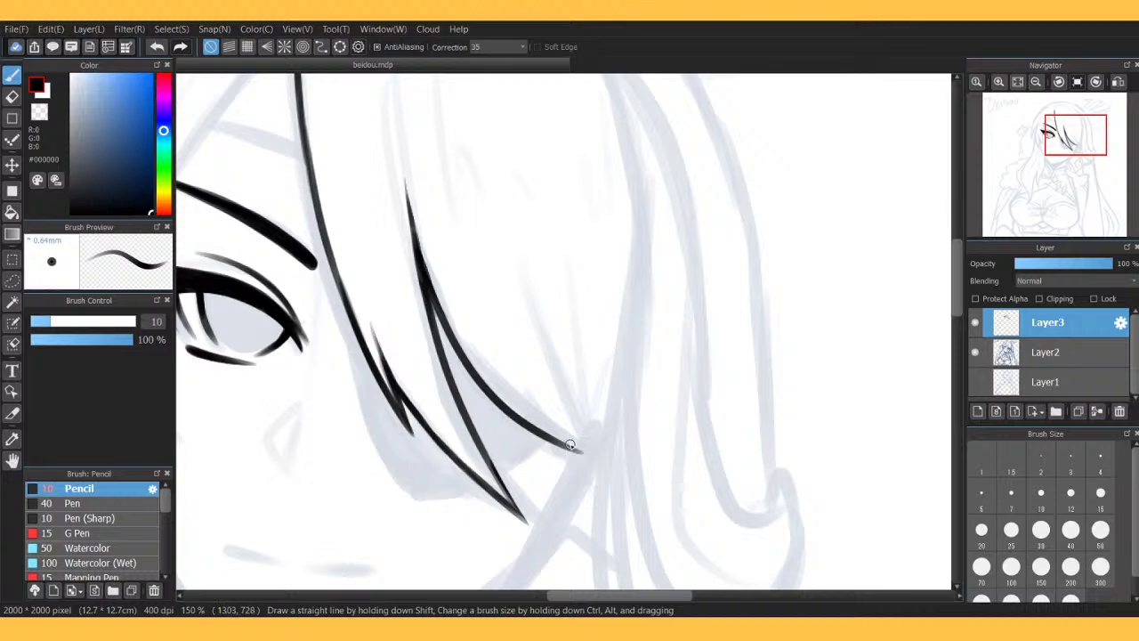
Extend the third hair line's lower end to the sketched corner where the fringe meets the side hair.
click(1036, 81)
click(1036, 81)
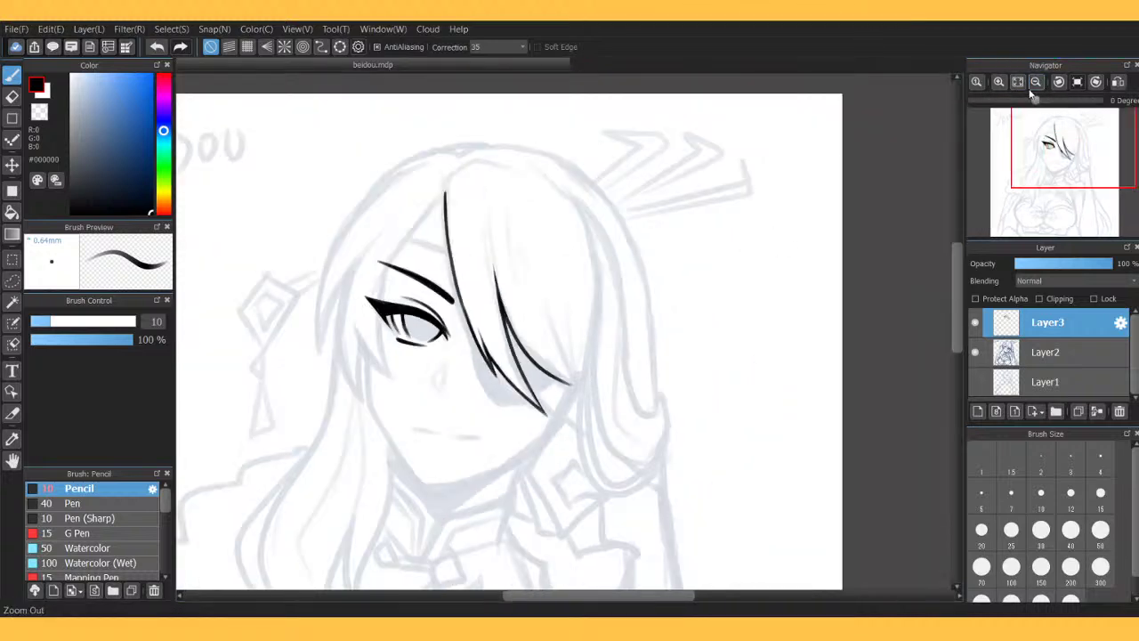
click(999, 81)
click(999, 81)
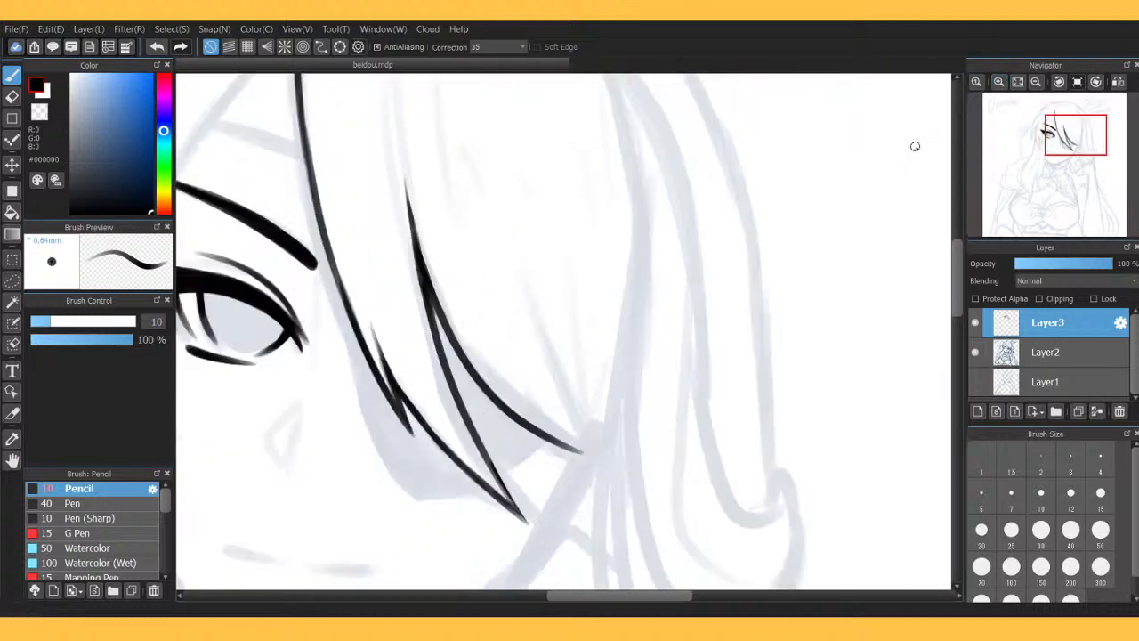
mouse_move(563, 445)
mouse_down()
mouse_move(603, 457)
mouse_move(605, 480)
mouse_up()
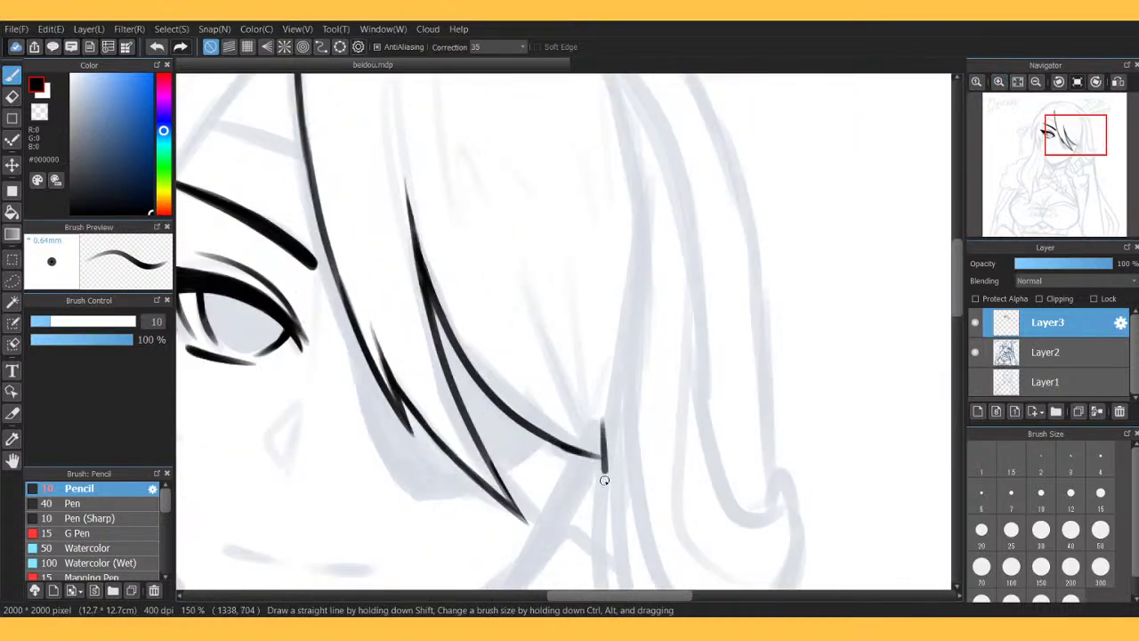
mouse_move(603, 410)
mouse_down()
mouse_move(607, 458)
mouse_move(603, 253)
mouse_move(563, 133)
mouse_up()
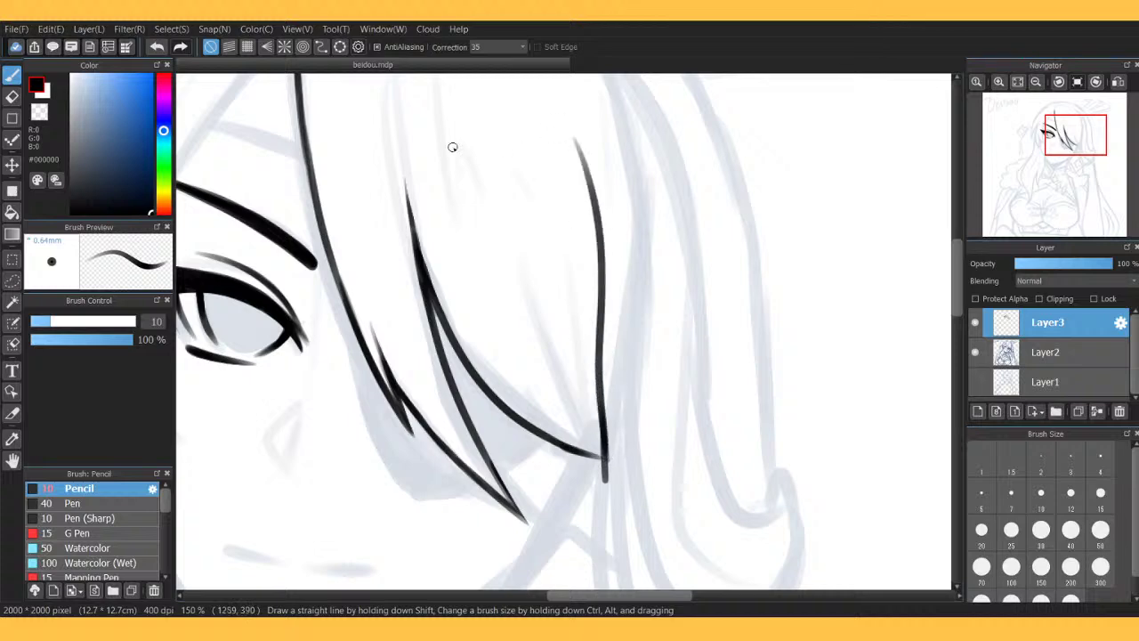
click(158, 48)
click(158, 48)
click(160, 49)
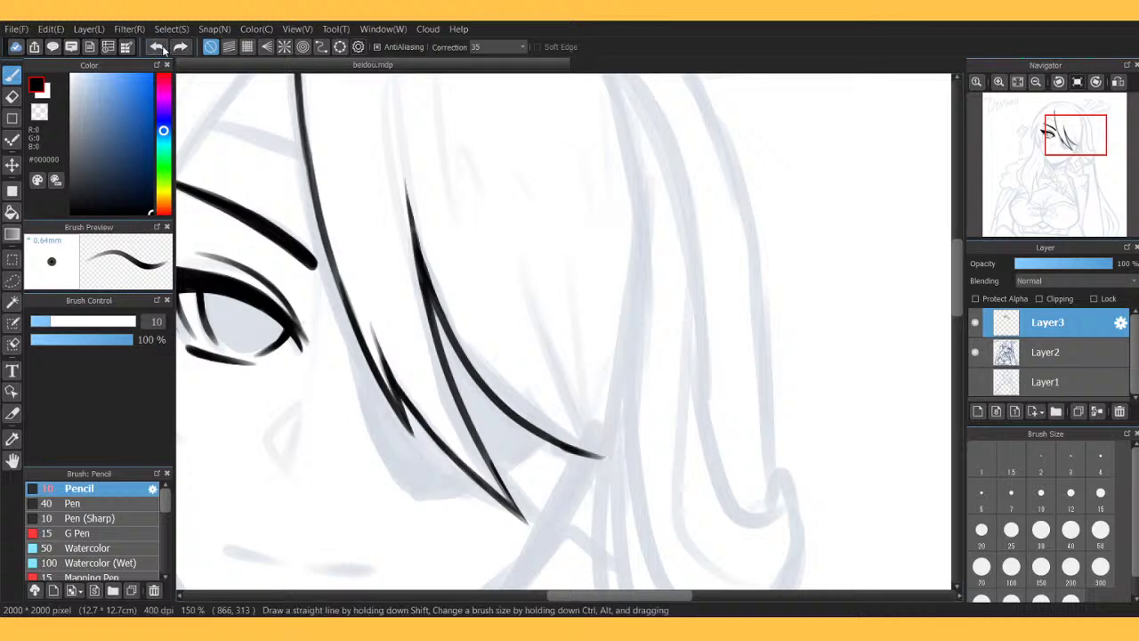
Rotate the canvas and draw a curved side hair line downward past the third hair line's tip, following the sketched strand.
click(1096, 82)
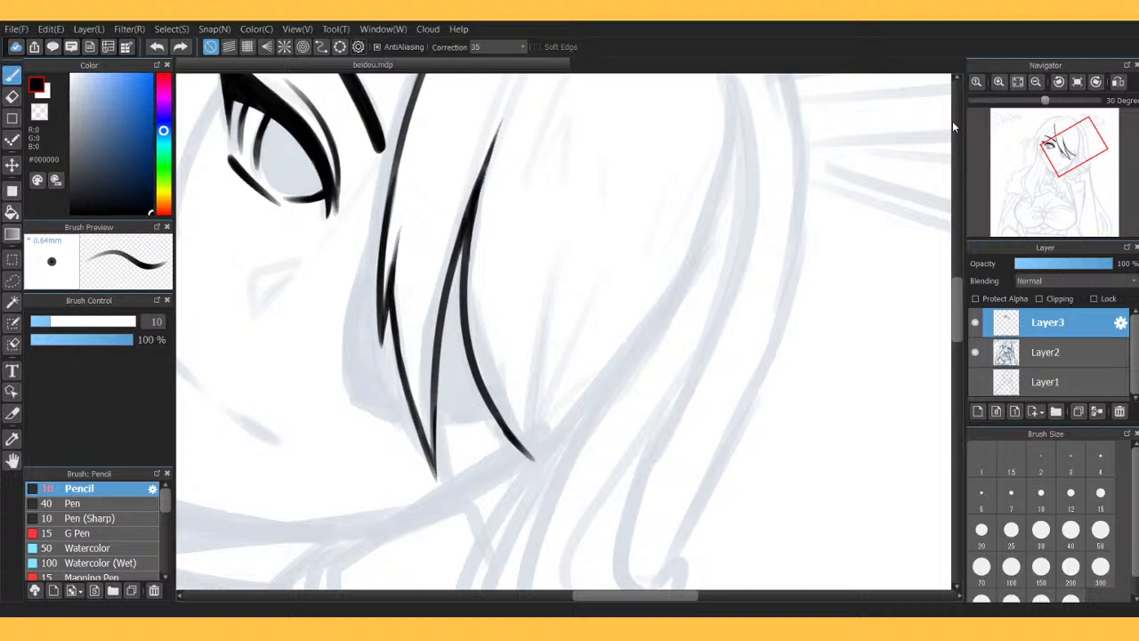
click(1077, 82)
click(1059, 82)
click(1059, 82)
click(1058, 82)
click(1059, 82)
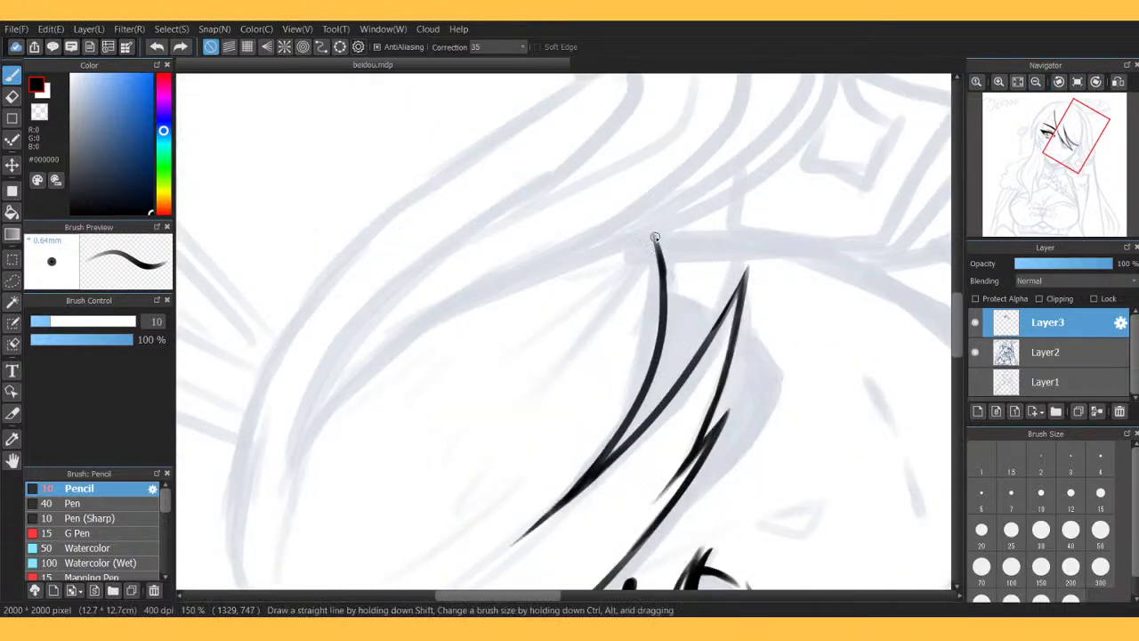
mouse_move(623, 243)
mouse_down()
mouse_move(733, 197)
mouse_move(803, 118)
mouse_up()
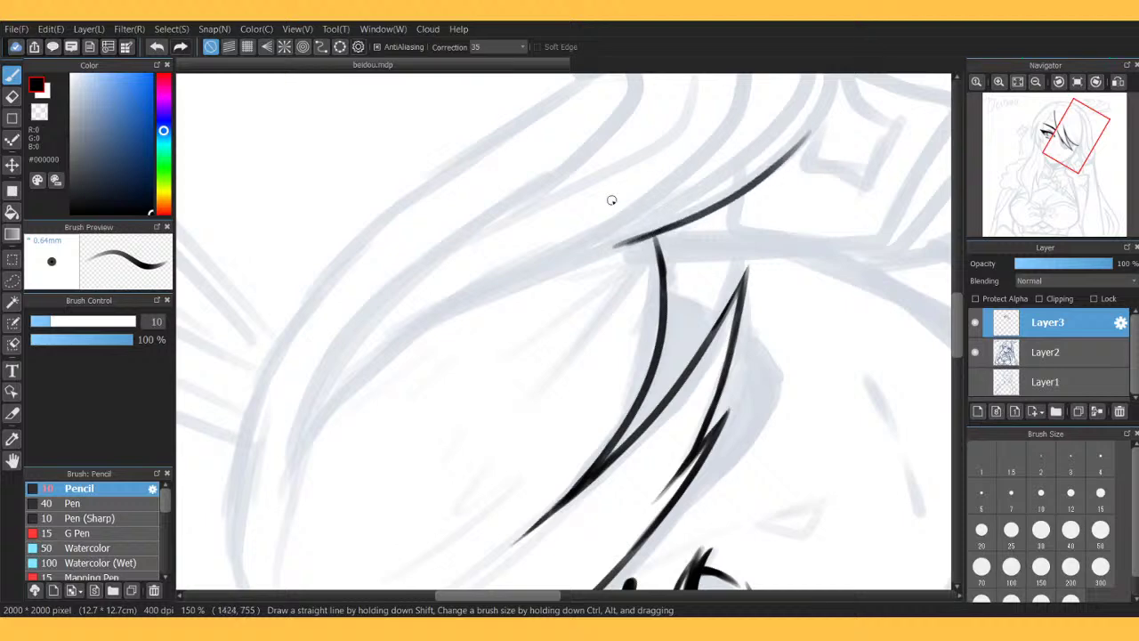
mouse_move(636, 241)
mouse_down()
mouse_move(407, 323)
mouse_move(419, 318)
mouse_move(357, 369)
mouse_move(317, 449)
mouse_up()
click(157, 46)
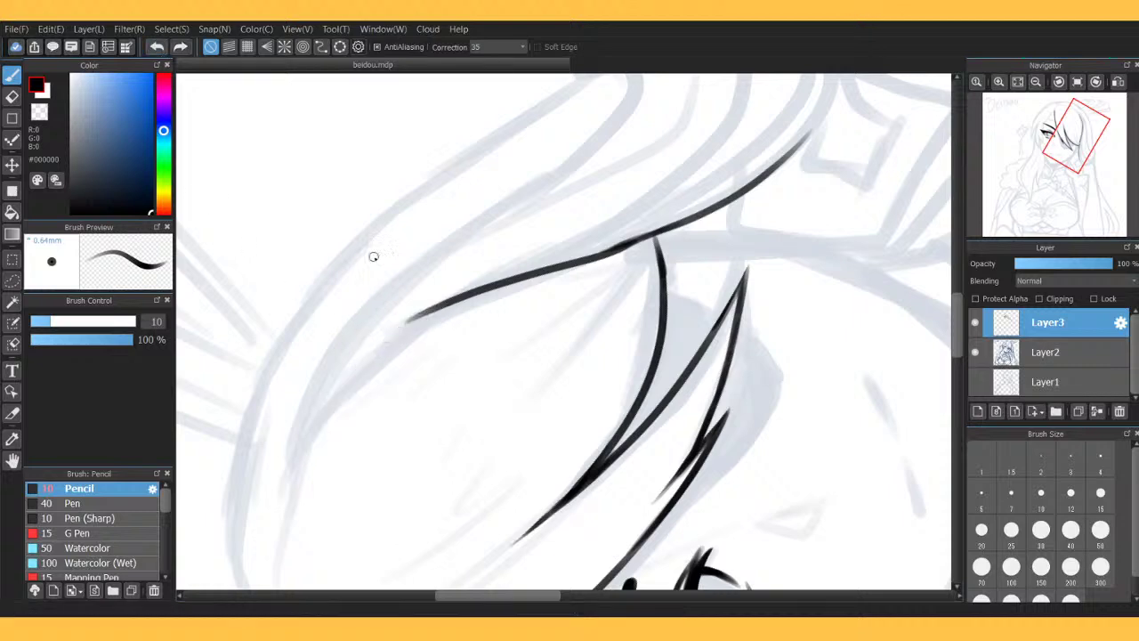
drag(416, 321, 406, 324)
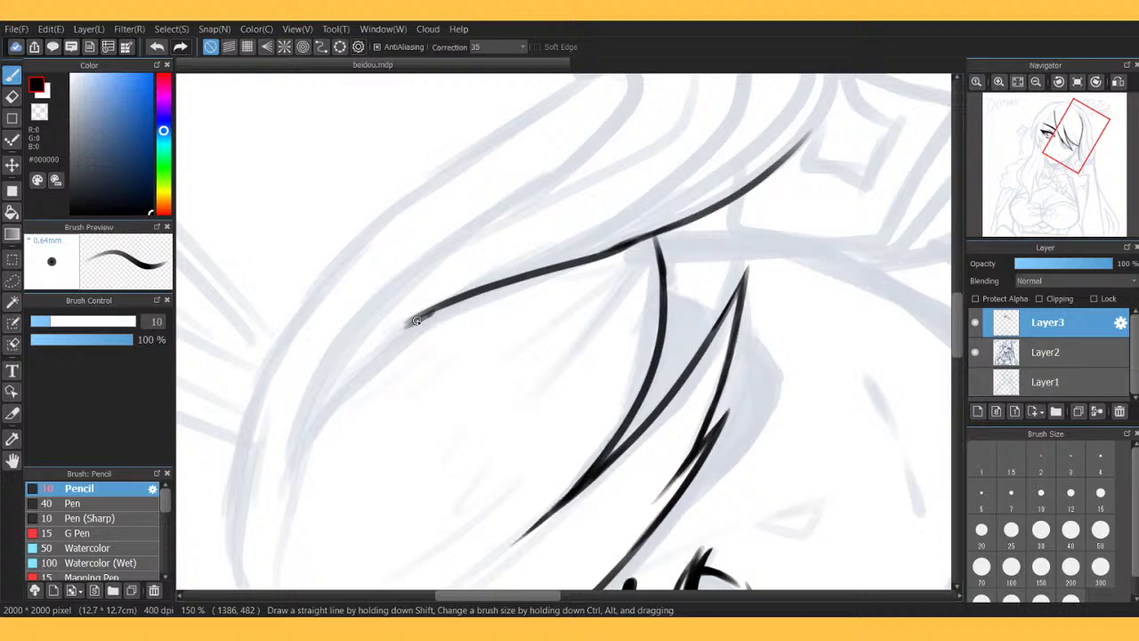
click(160, 49)
click(1076, 82)
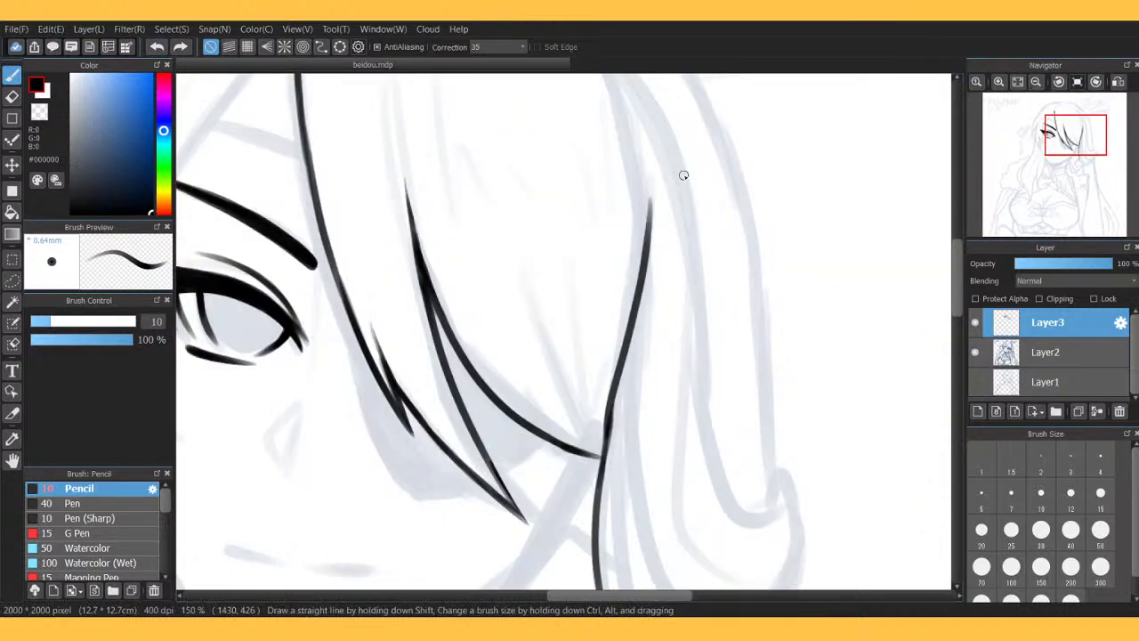
click(157, 49)
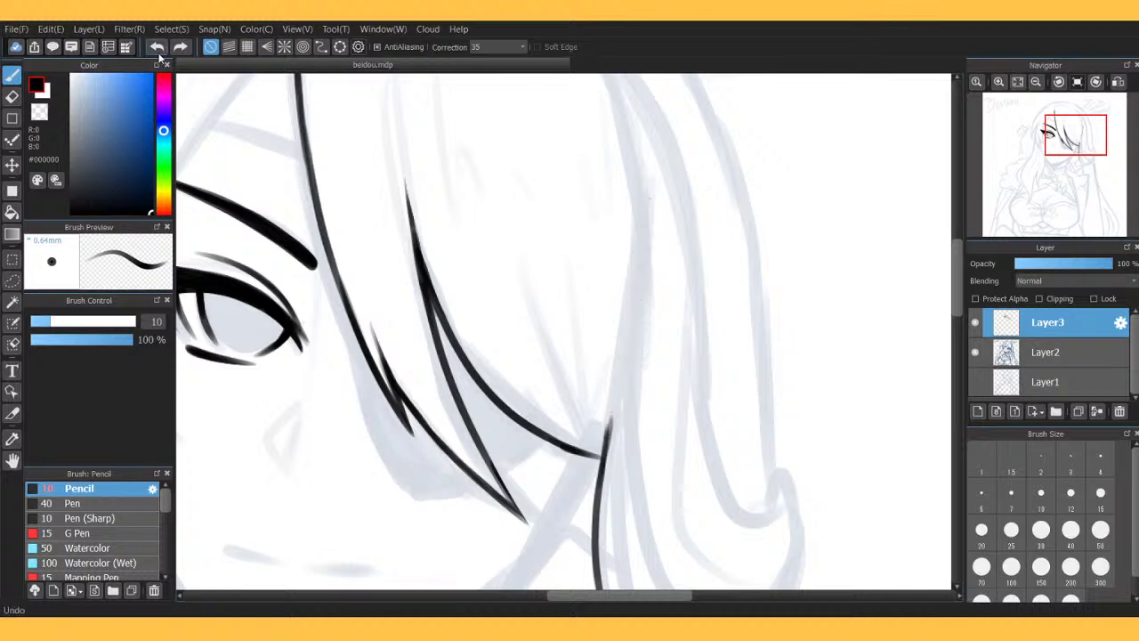
Rotate the canvas, draw the fringe's outer edge curving up from its lower corner along the sketch, and reset the rotation.
click(1097, 82)
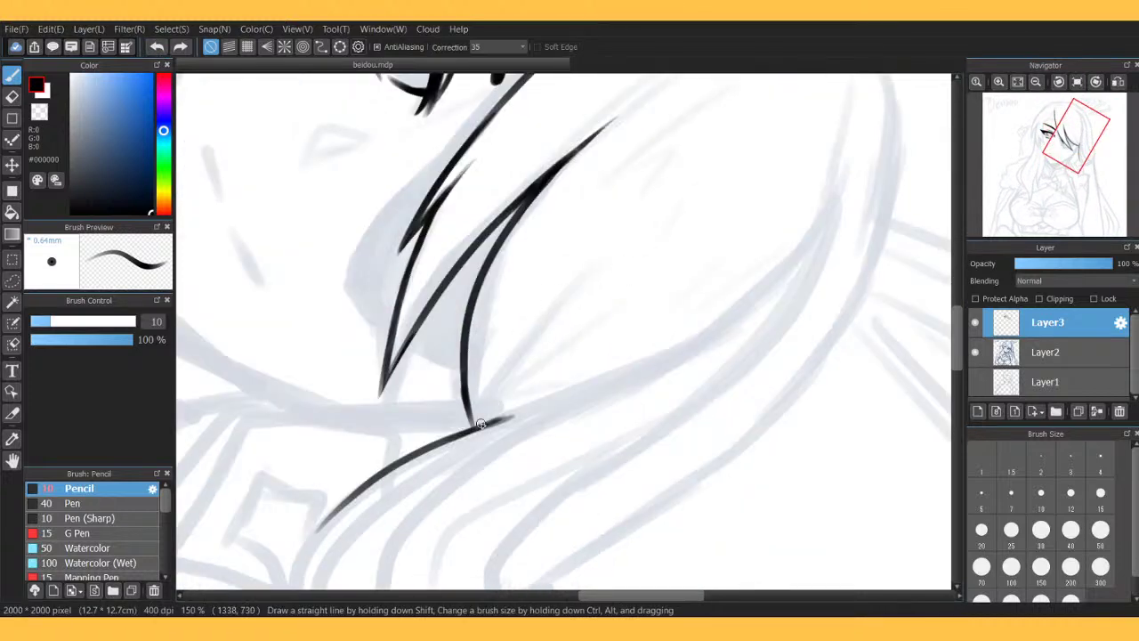
mouse_move(485, 424)
mouse_down()
mouse_move(730, 308)
mouse_move(780, 256)
mouse_up()
click(1078, 82)
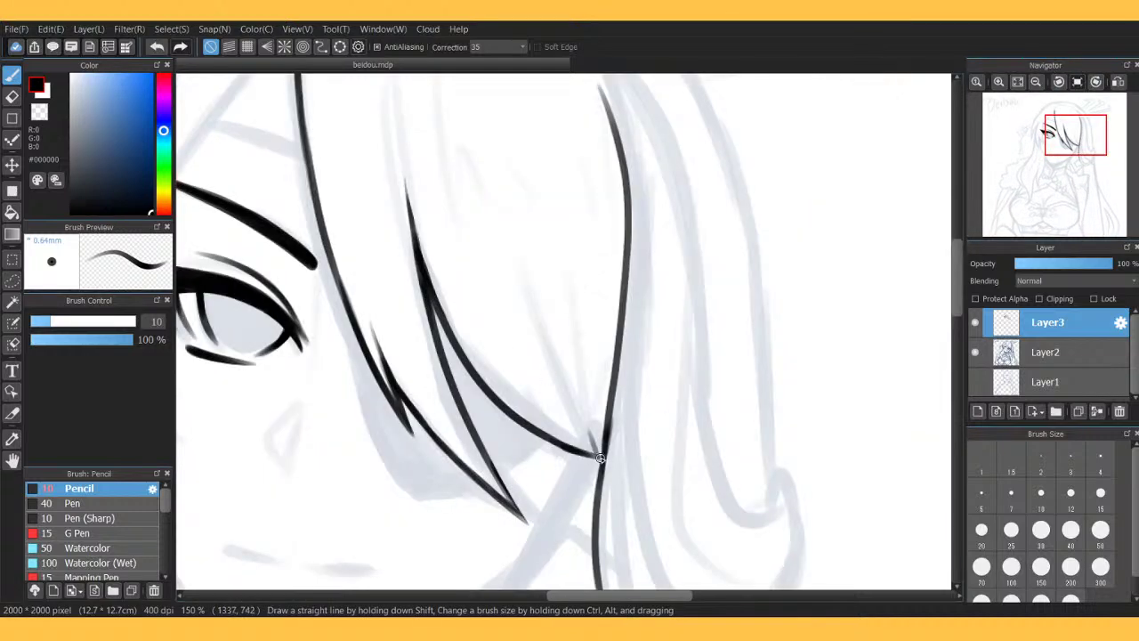
Add two short tapered strokes fanning up from the fringe's lower corner and check the line art with Layer2 hidden.
drag(602, 456, 559, 332)
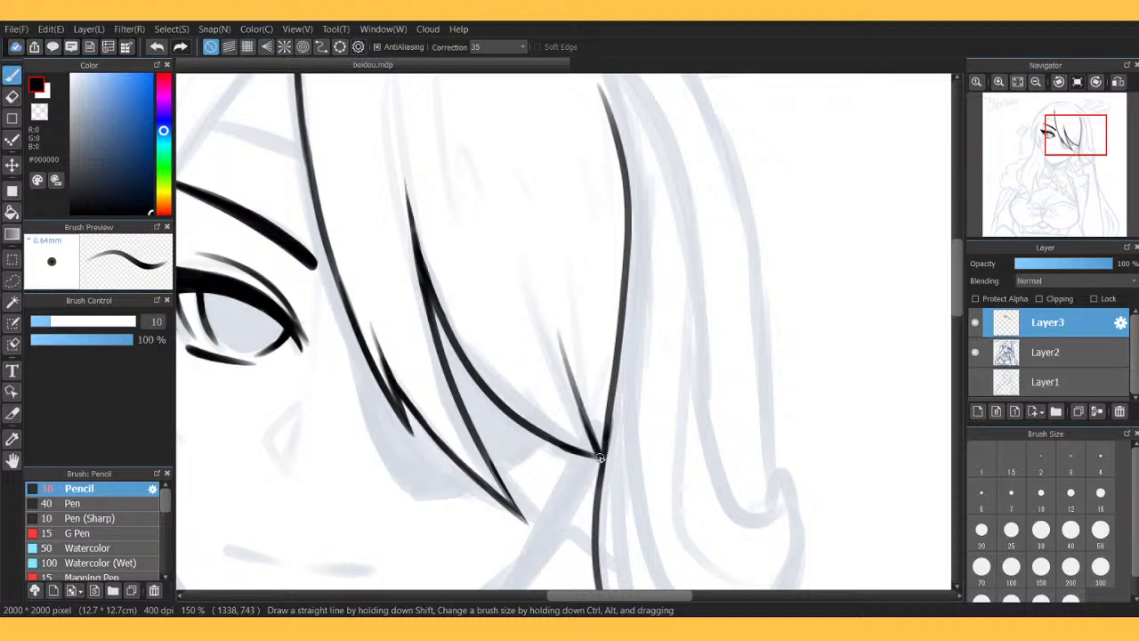
drag(600, 452, 561, 424)
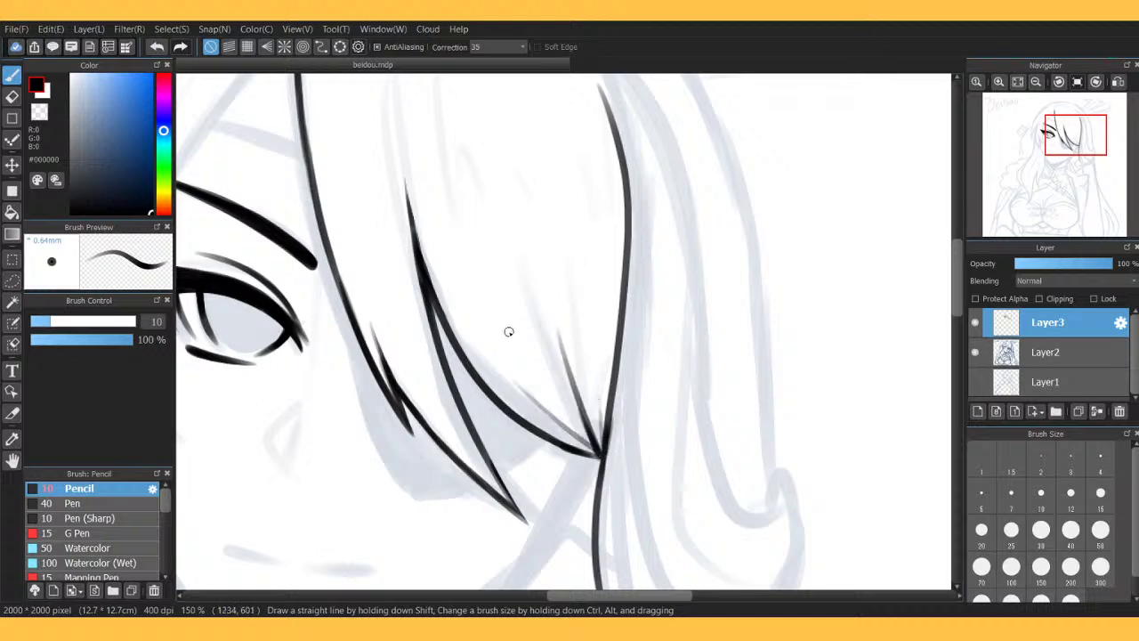
click(1017, 82)
click(975, 351)
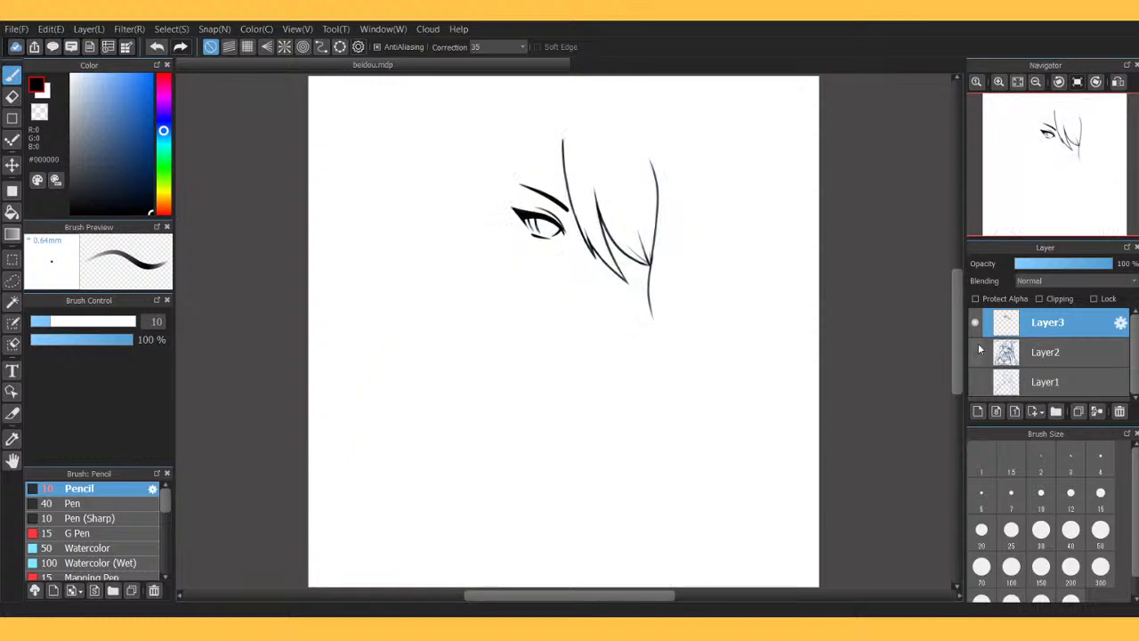
click(977, 352)
click(977, 352)
click(976, 351)
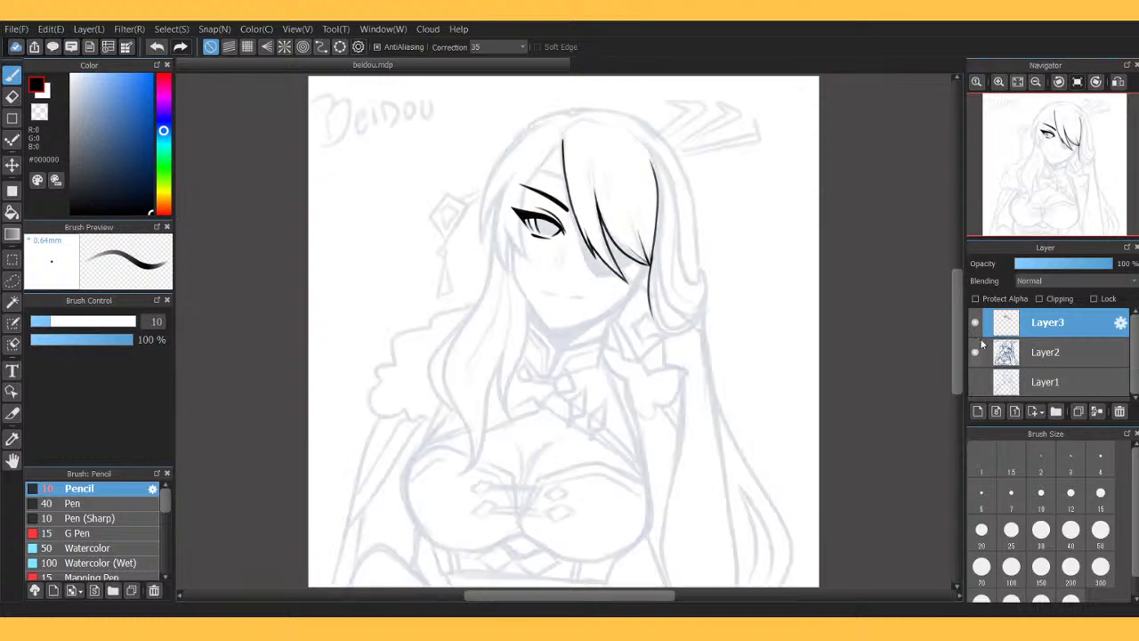
Draw the arched top of the fringe at the parting with a thinner curved line just beneath it.
click(998, 82)
click(998, 82)
click(999, 82)
click(999, 82)
drag(1054, 133, 1070, 120)
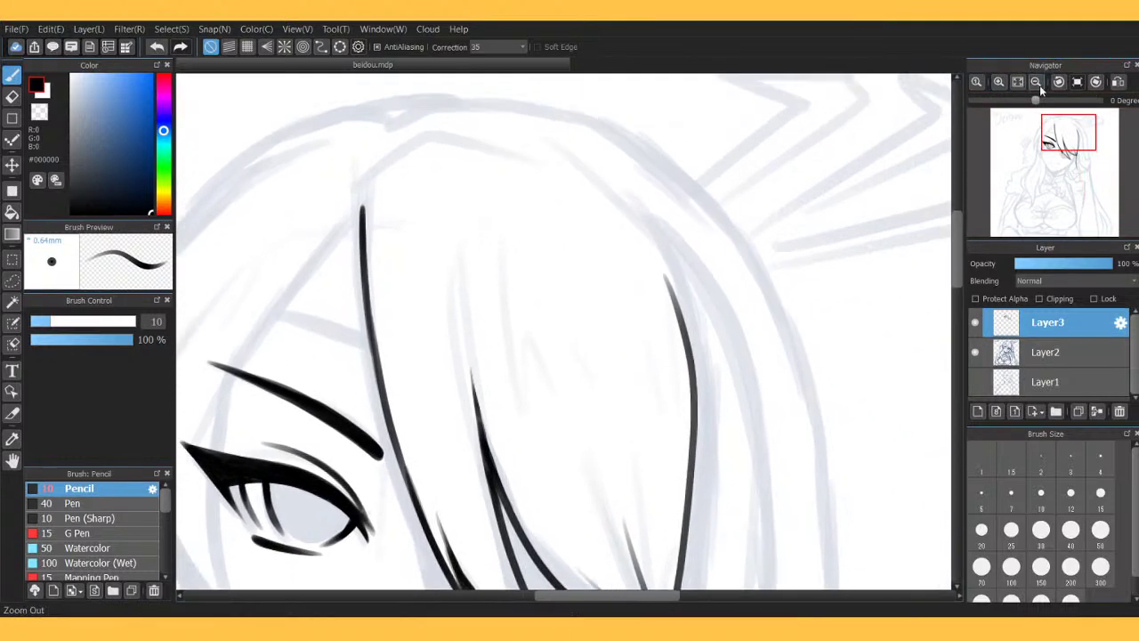
mouse_move(378, 183)
mouse_down()
mouse_move(424, 149)
mouse_move(456, 145)
mouse_move(566, 171)
mouse_move(431, 168)
mouse_move(543, 164)
mouse_up()
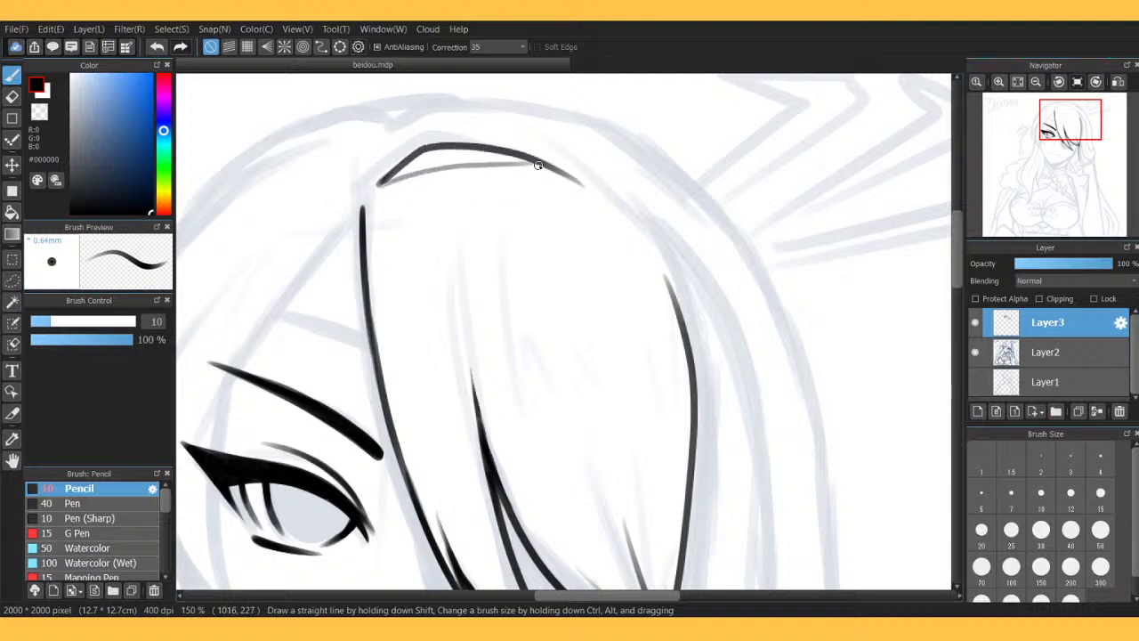
Review the whole line art with the Layer2 sketch hidden and shown again, and inspect the eye and hair parting up close.
mouse_move(1028, 113)
scroll(1028, 113, down, 5)
click(975, 350)
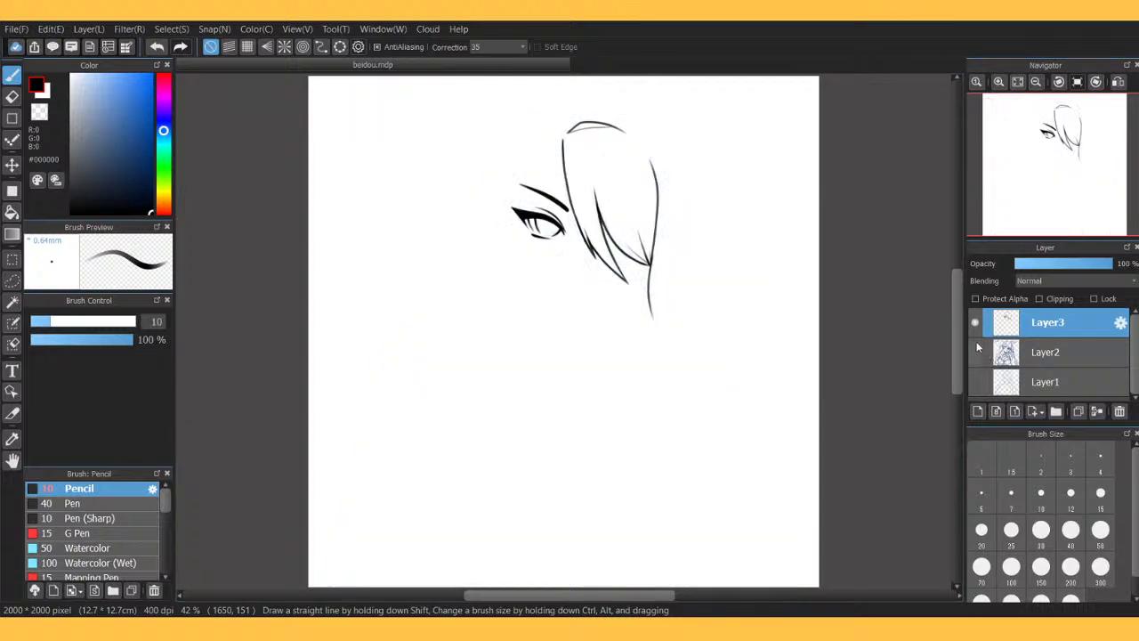
click(976, 351)
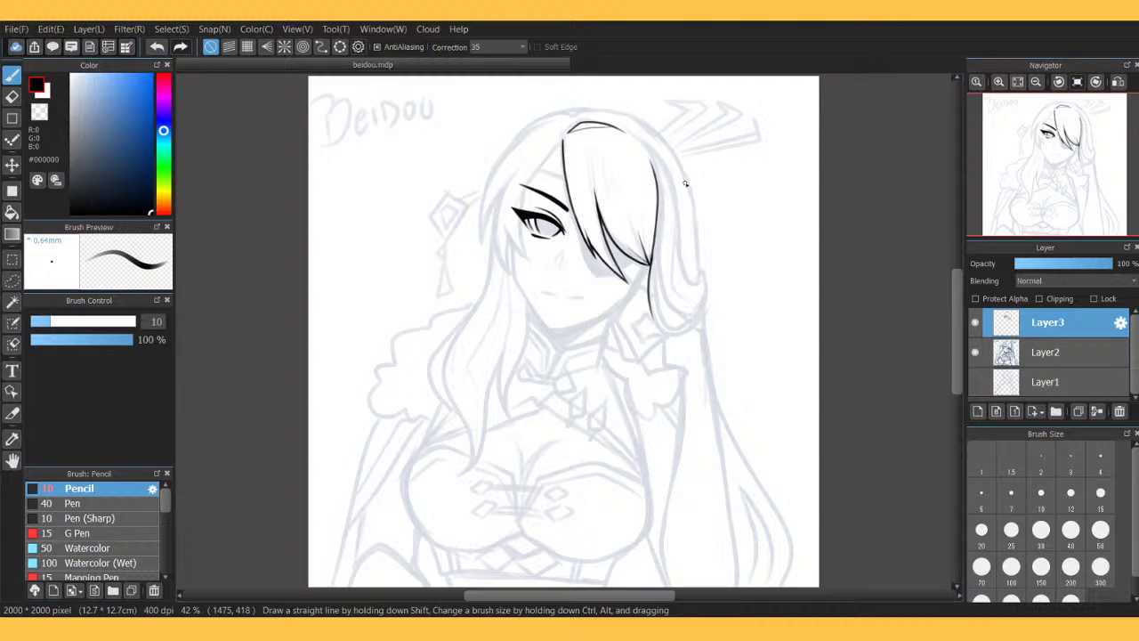
click(999, 82)
click(999, 82)
click(998, 82)
mouse_move(1051, 157)
mouse_down()
mouse_move(1051, 141)
mouse_move(1038, 157)
mouse_move(1050, 140)
mouse_up()
click(999, 82)
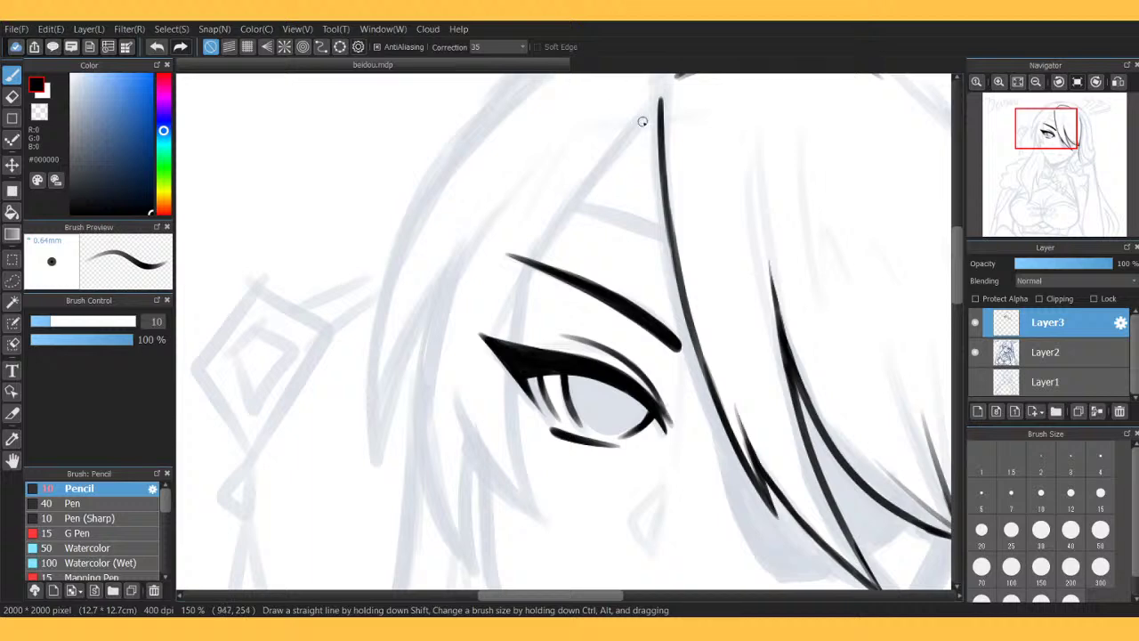
Draw the side hair's inner edge from the parting point, curving down across the eyebrow and past the eye's outer corner, redoing unsatisfactory strokes.
drag(655, 113, 527, 295)
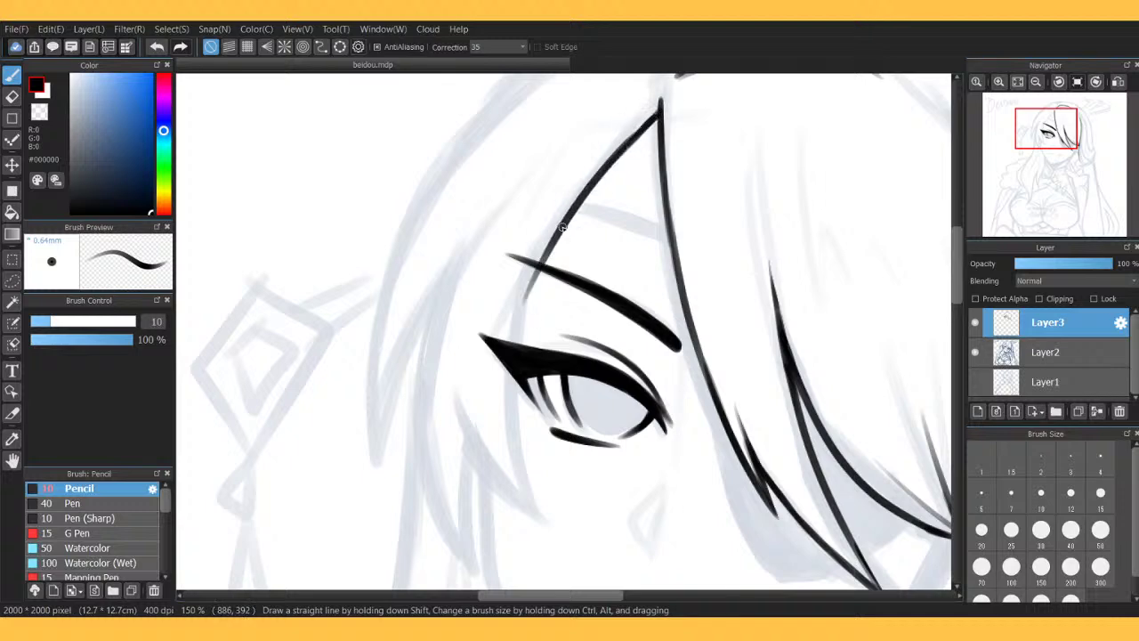
drag(562, 228, 509, 361)
click(157, 47)
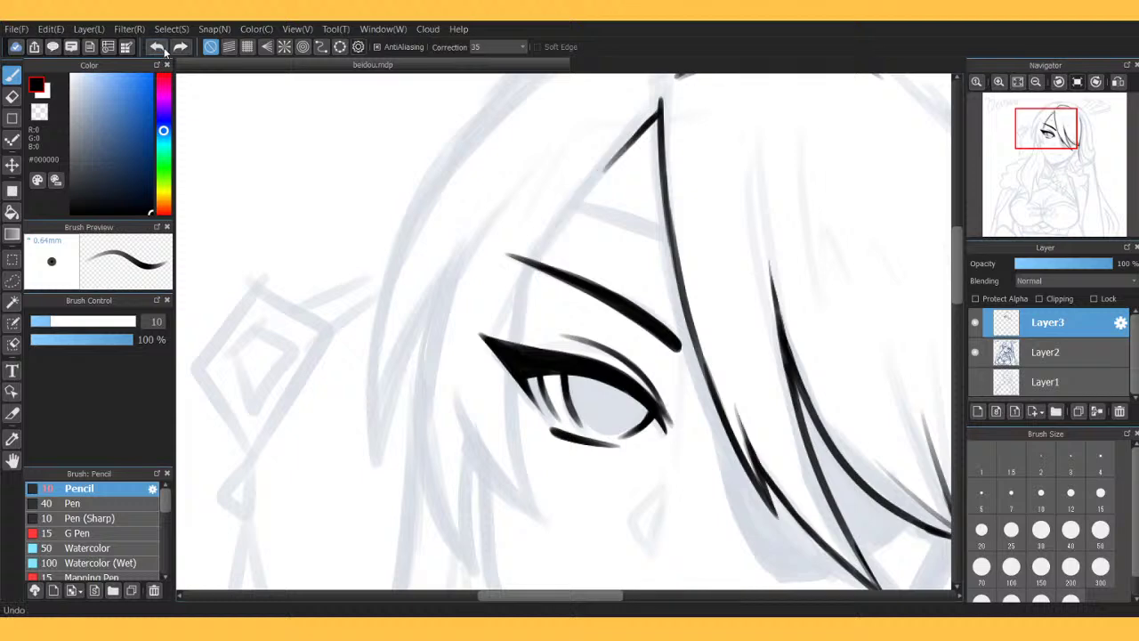
mouse_move(656, 114)
mouse_down()
mouse_move(583, 187)
mouse_move(483, 326)
mouse_up()
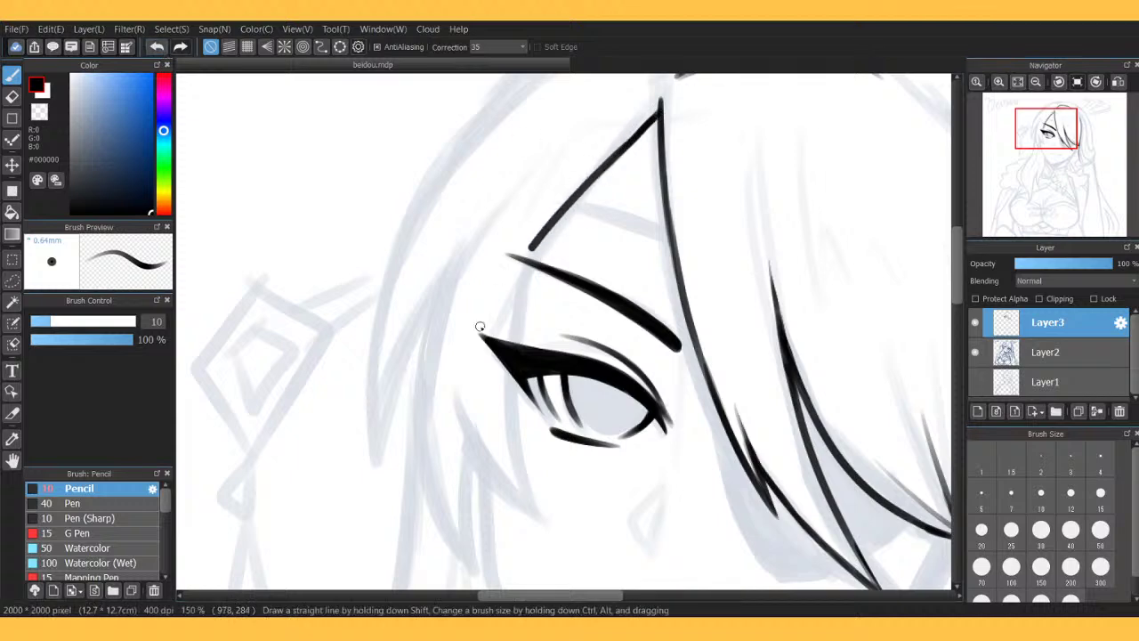
click(157, 46)
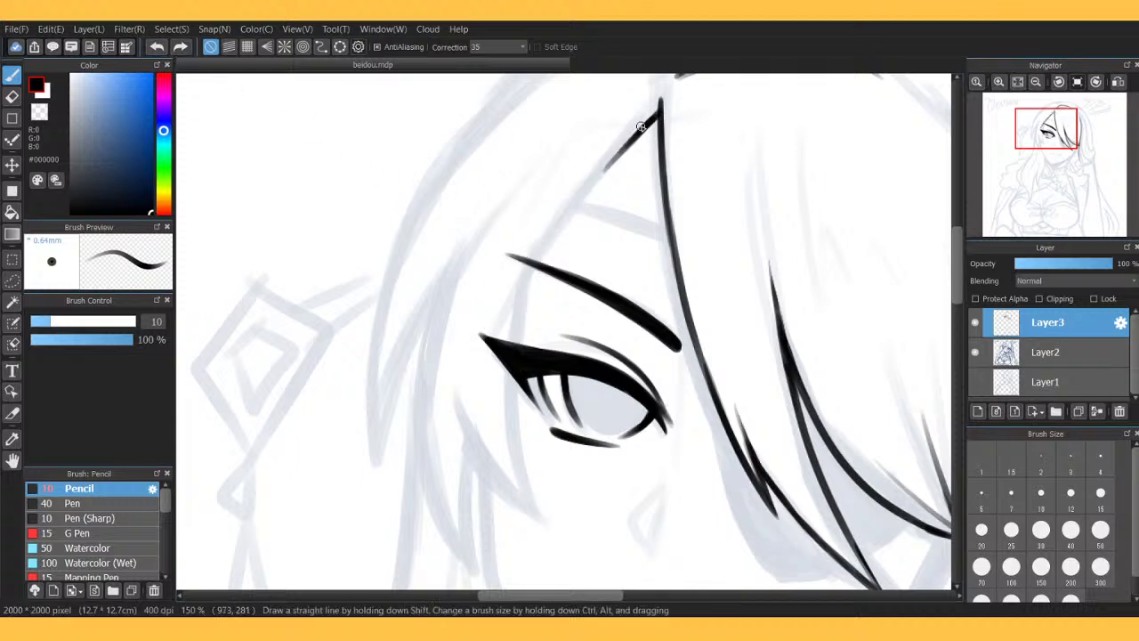
mouse_move(656, 112)
mouse_down()
mouse_move(582, 186)
mouse_move(482, 337)
mouse_up()
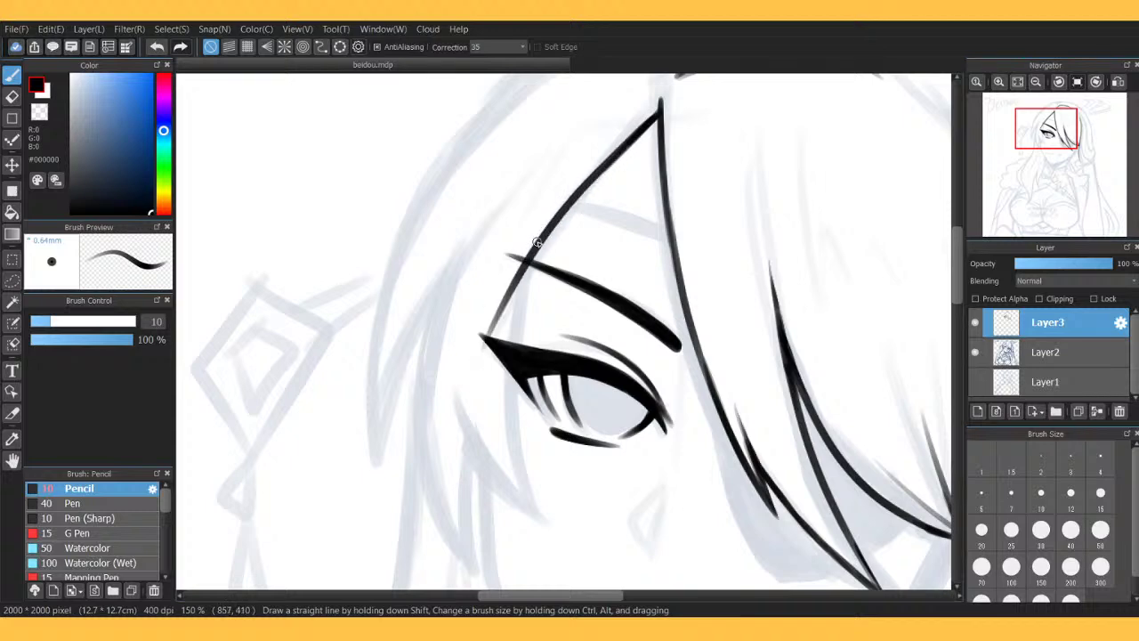
mouse_move(534, 253)
mouse_down()
mouse_move(517, 316)
mouse_move(514, 451)
mouse_move(541, 532)
mouse_up()
Draw the strand's outer edge with overlapping tapered strokes from beside the eye down to a sharp tip meeting the inner edge.
drag(458, 391, 472, 436)
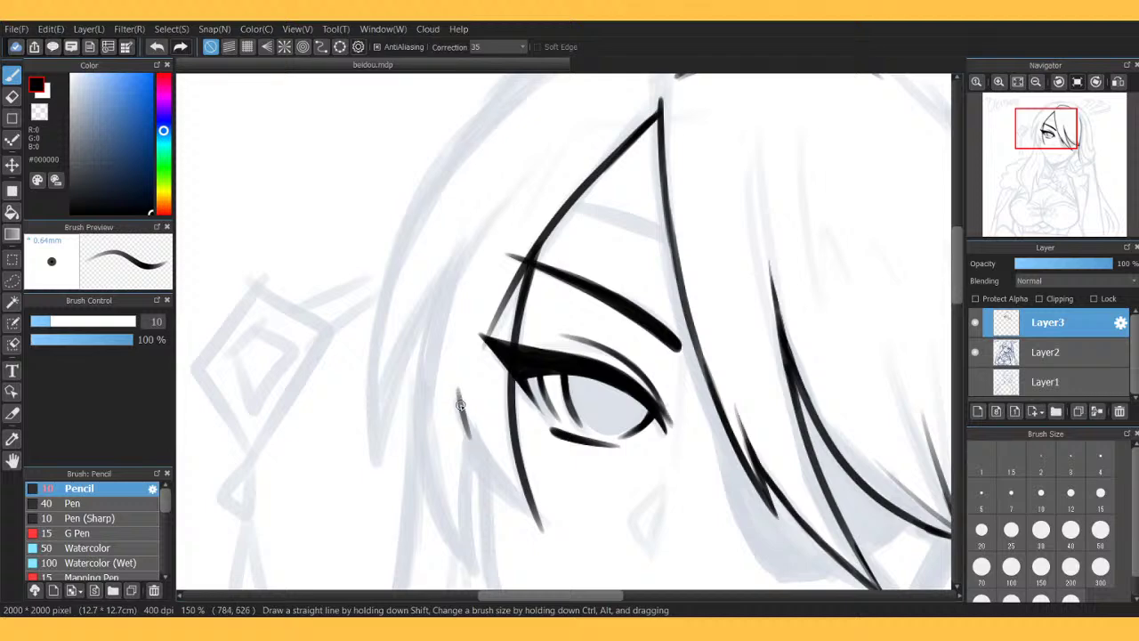
drag(460, 391, 486, 468)
drag(466, 419, 539, 529)
drag(470, 441, 545, 534)
drag(527, 490, 555, 544)
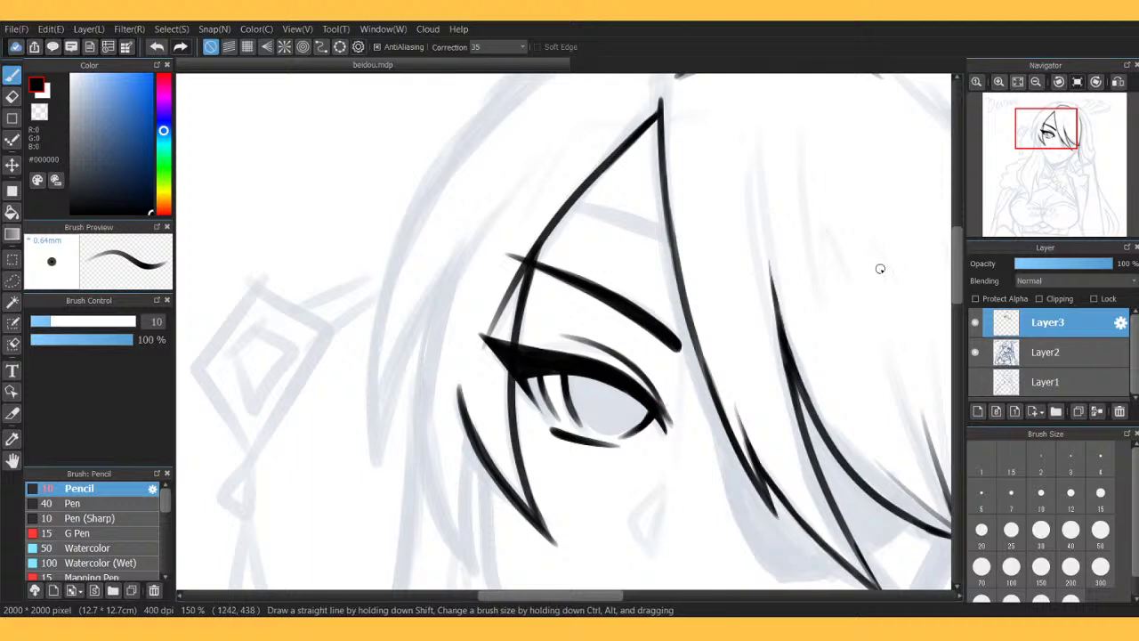
Examine the inked side strand against the sketch of the head, from a distance and up close.
click(1034, 82)
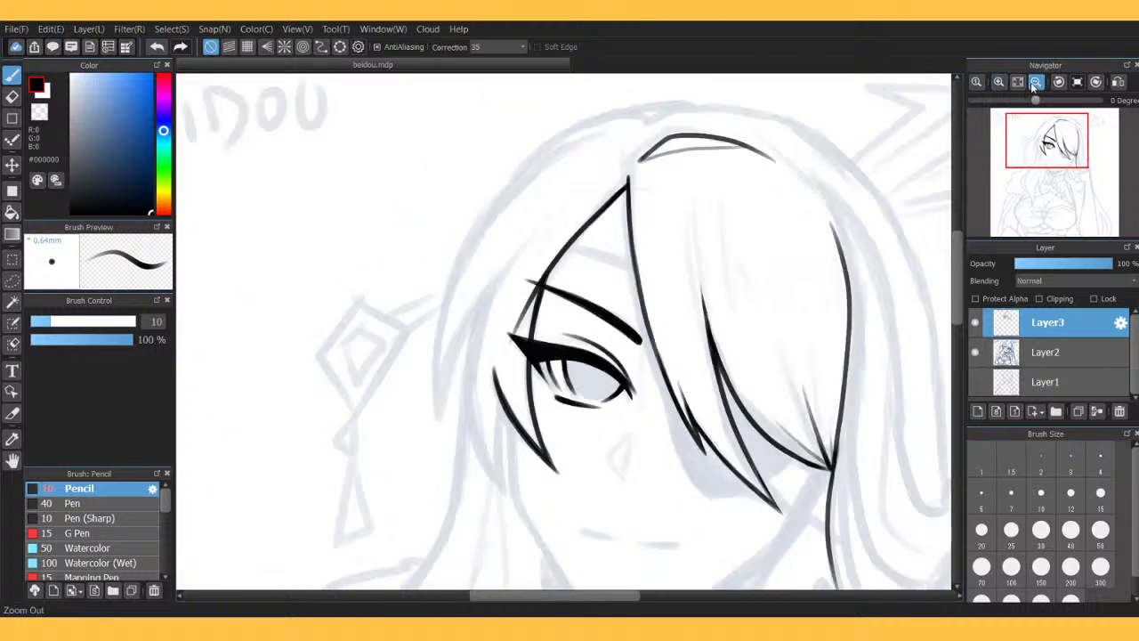
click(1034, 82)
click(998, 82)
click(999, 82)
drag(1045, 171, 1045, 134)
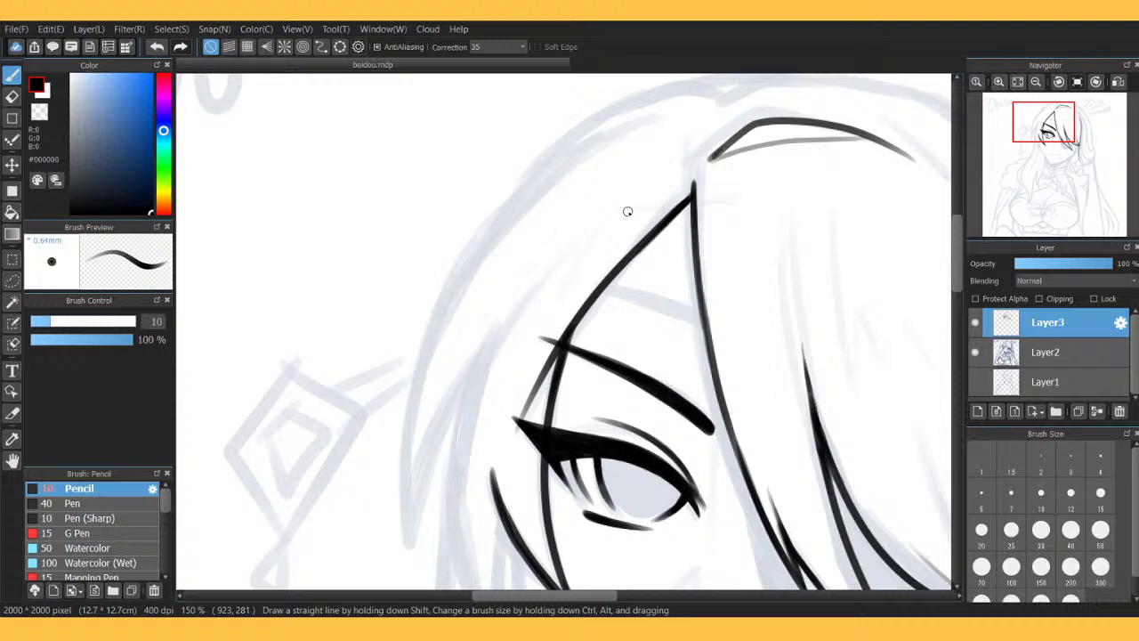
click(1036, 81)
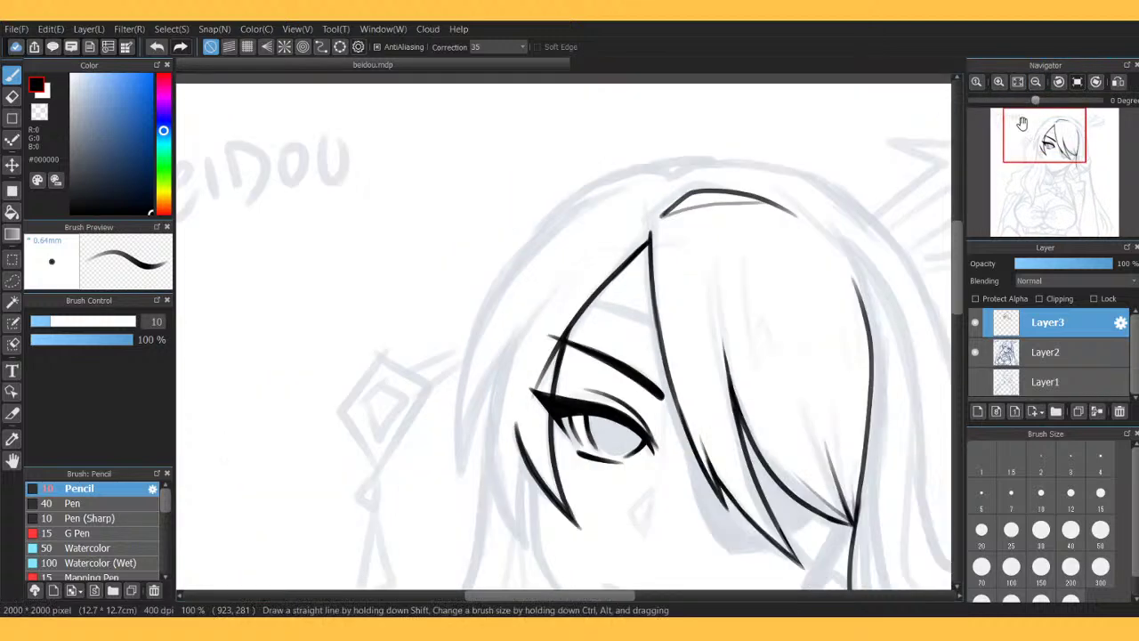
click(998, 82)
drag(1022, 119, 1022, 124)
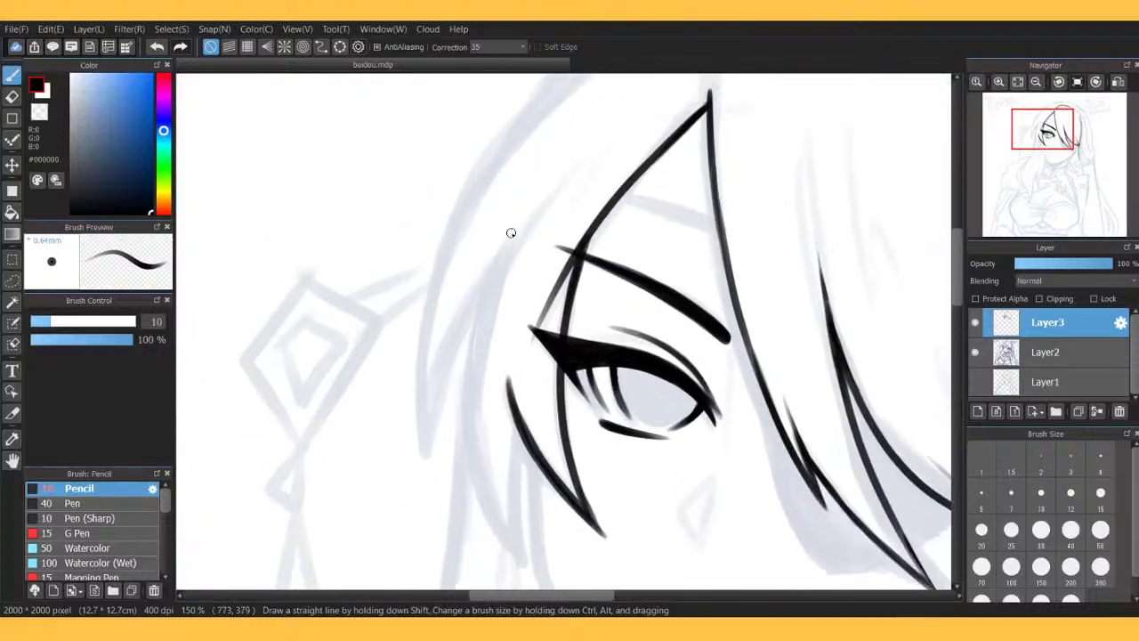
Draw a second side strand with a long outer curve and a thin inner edge descending from the first strand to a pointed tip.
mouse_move(488, 289)
mouse_down()
mouse_move(510, 236)
mouse_move(468, 376)
mouse_move(480, 478)
mouse_move(514, 562)
mouse_up()
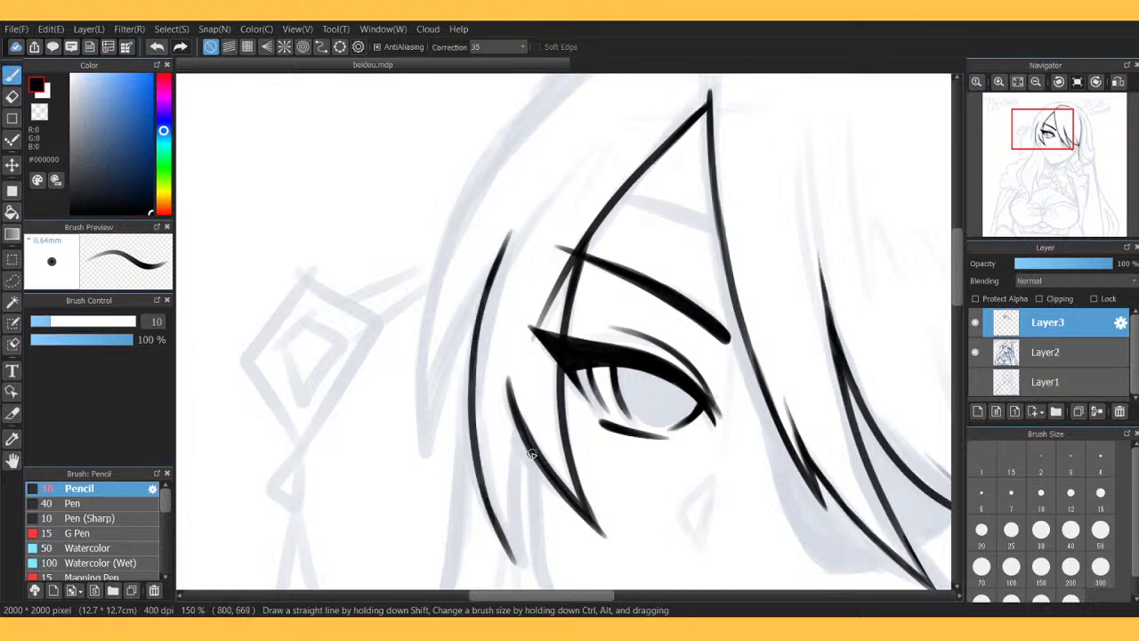
drag(524, 441, 522, 536)
mouse_move(520, 496)
mouse_down()
mouse_move(534, 594)
mouse_move(506, 543)
mouse_move(531, 588)
mouse_up()
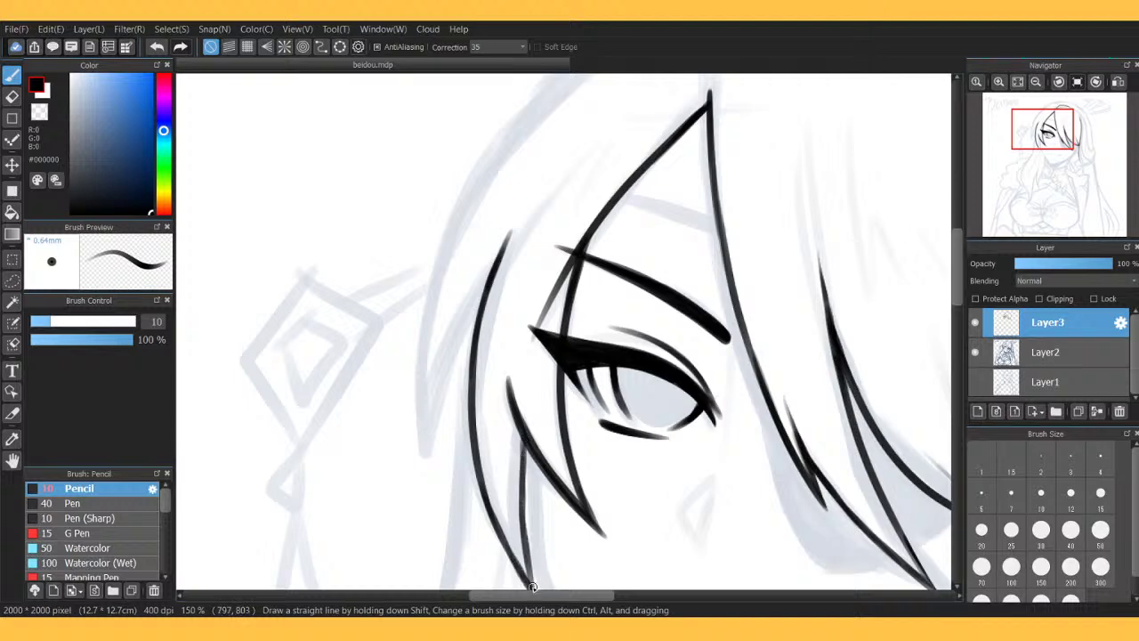
Thicken the second strand's inner edge down to its sharpened tip and check the line art with the Layer2 sketch hidden.
drag(525, 445, 540, 612)
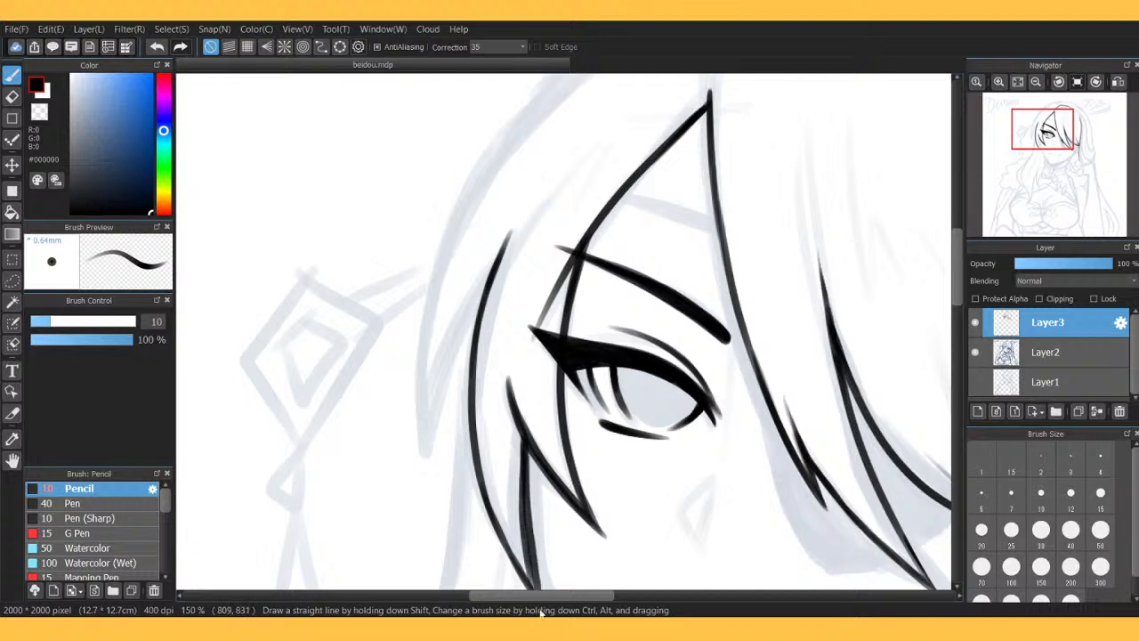
click(157, 46)
mouse_move(642, 360)
mouse_down()
mouse_move(511, 241)
mouse_move(542, 269)
mouse_up()
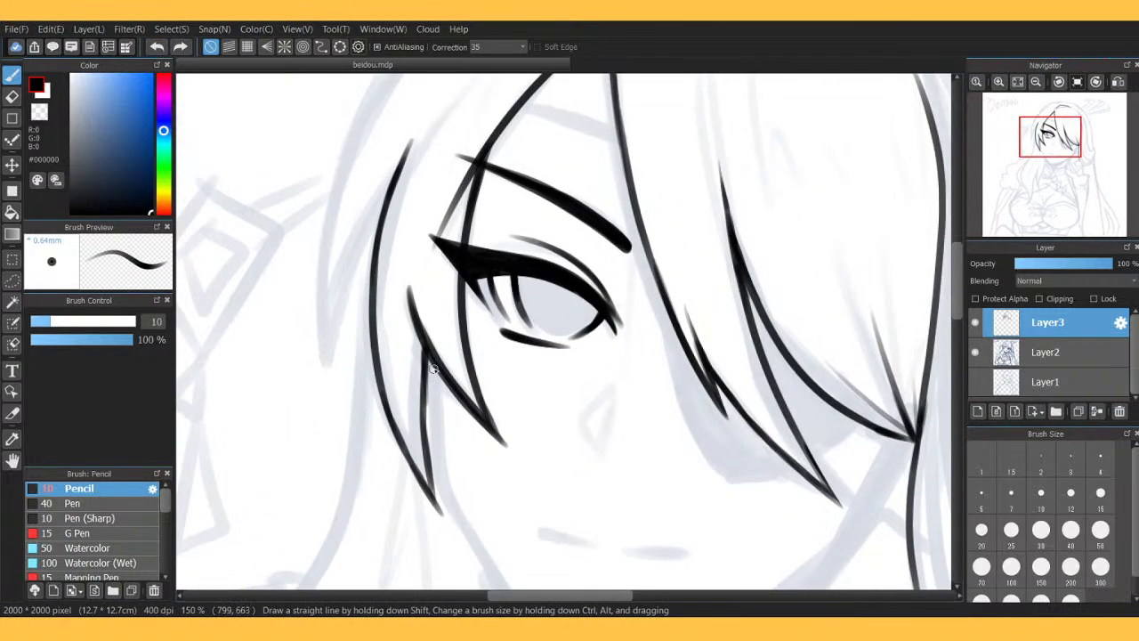
drag(426, 407, 447, 519)
drag(435, 473, 450, 531)
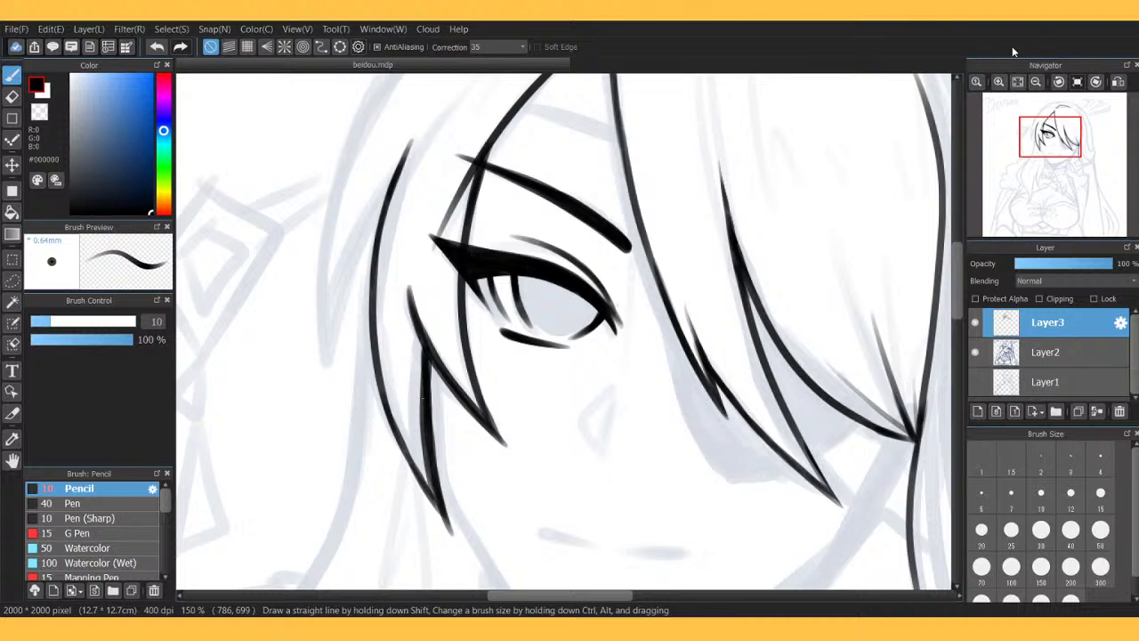
click(1036, 82)
click(1036, 81)
click(977, 353)
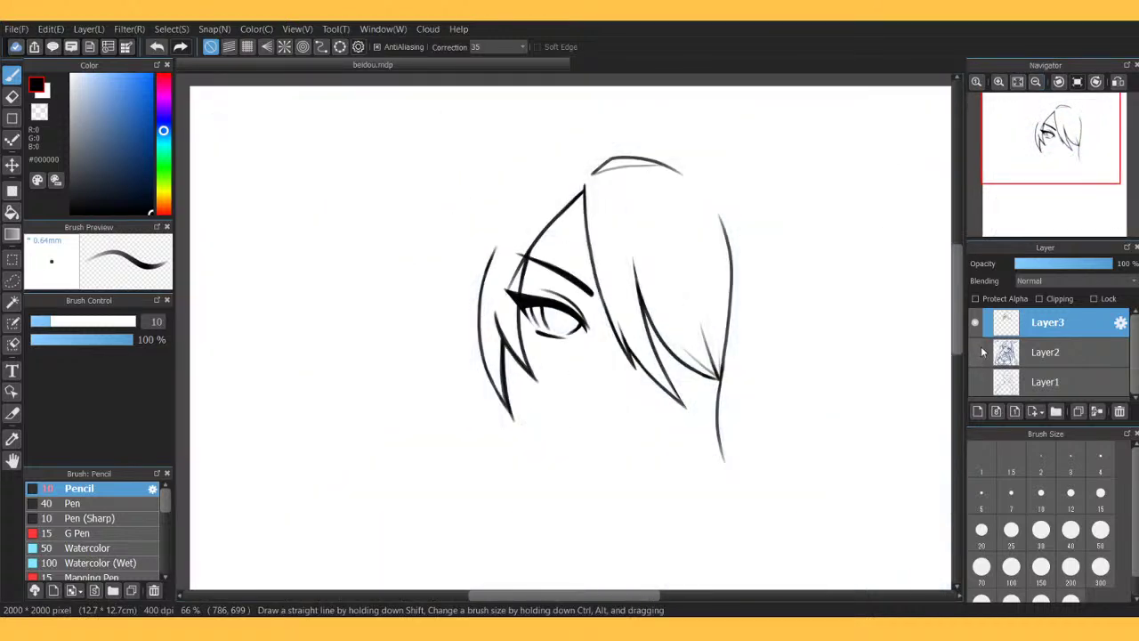
click(977, 352)
Draw the side hair's outer edge starting with a rounded arch at the parting and sweeping down along the sketch.
click(1000, 82)
click(1000, 82)
drag(1054, 134, 1042, 132)
mouse_move(723, 170)
mouse_down()
mouse_move(693, 149)
mouse_move(646, 164)
mouse_move(681, 148)
mouse_move(597, 192)
mouse_move(644, 166)
mouse_move(577, 210)
mouse_move(481, 346)
mouse_up()
drag(492, 329, 449, 467)
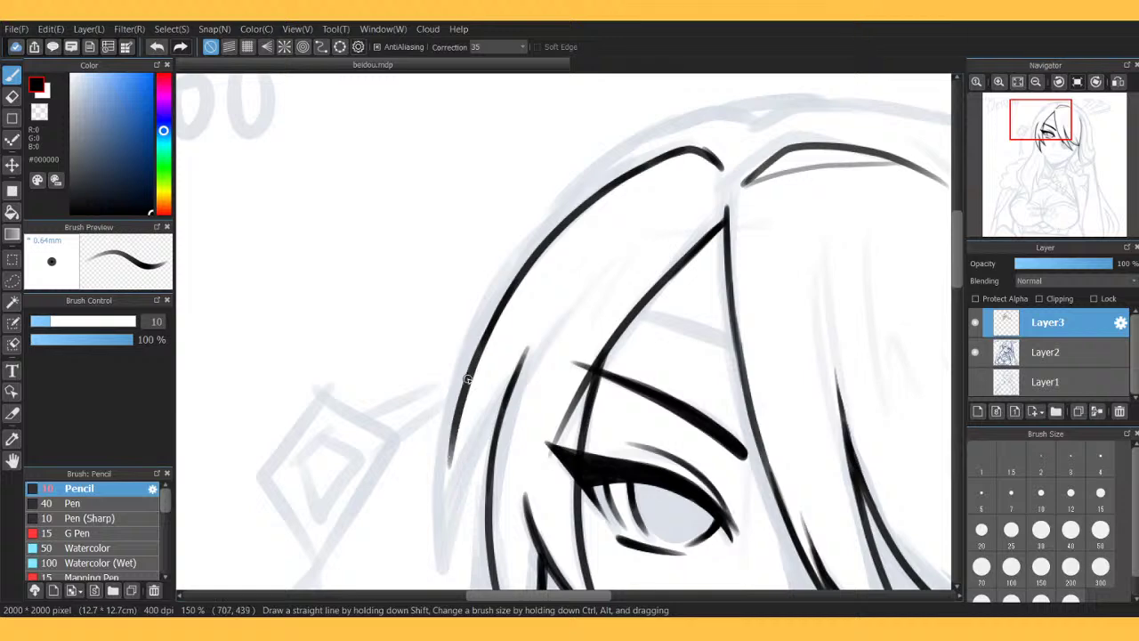
drag(468, 381, 445, 504)
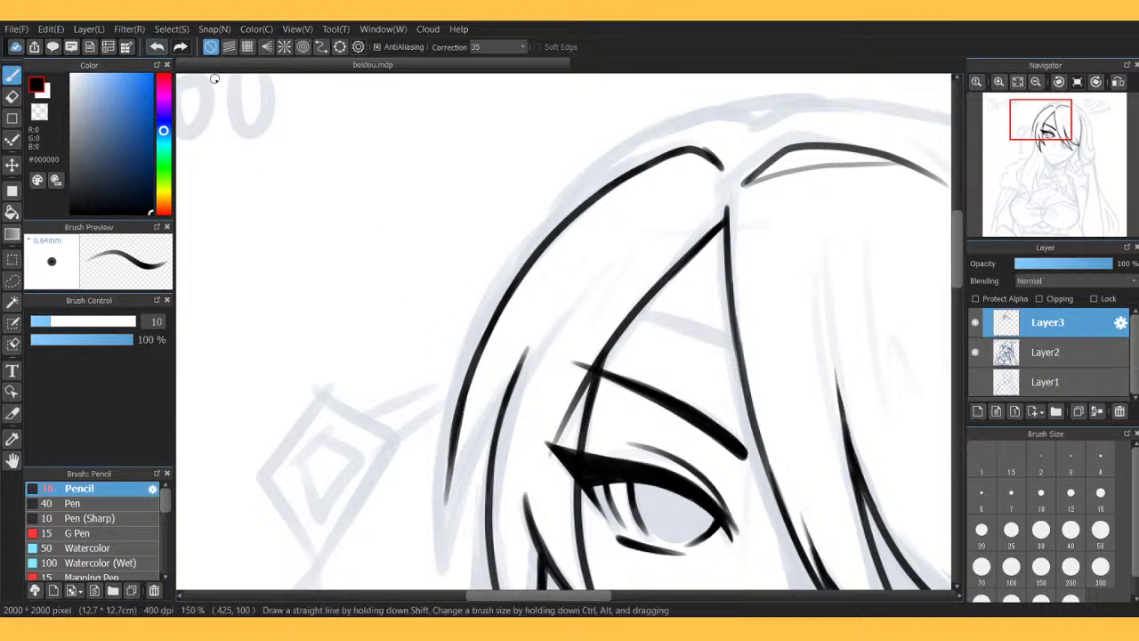
click(157, 48)
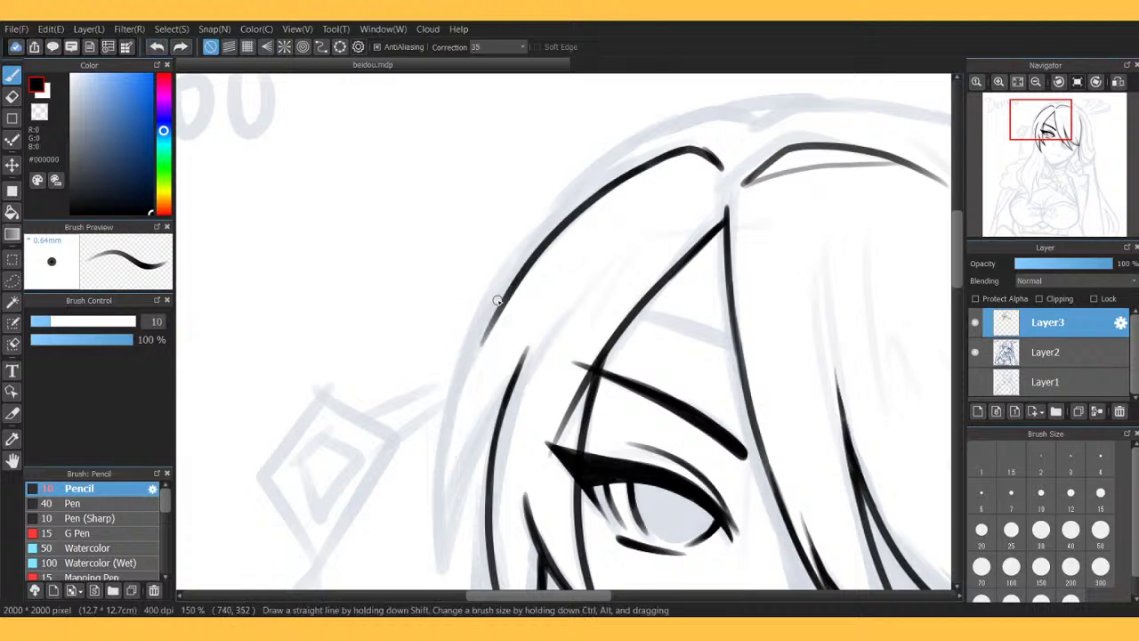
click(157, 48)
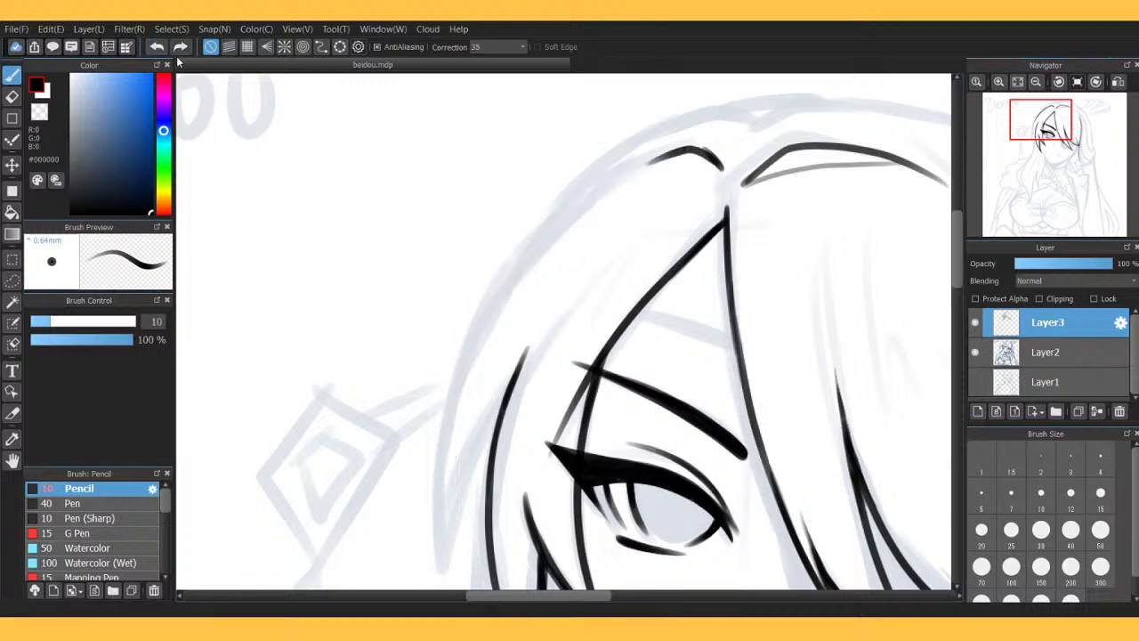
Redraw the side hair's outer edge flaring outward to a pointed tip and back to the second strand, and double the arch at the parting.
mouse_move(664, 159)
mouse_down()
mouse_move(597, 194)
mouse_move(499, 291)
mouse_move(444, 388)
mouse_up()
mouse_move(476, 338)
mouse_down()
mouse_move(430, 407)
mouse_move(418, 459)
mouse_up()
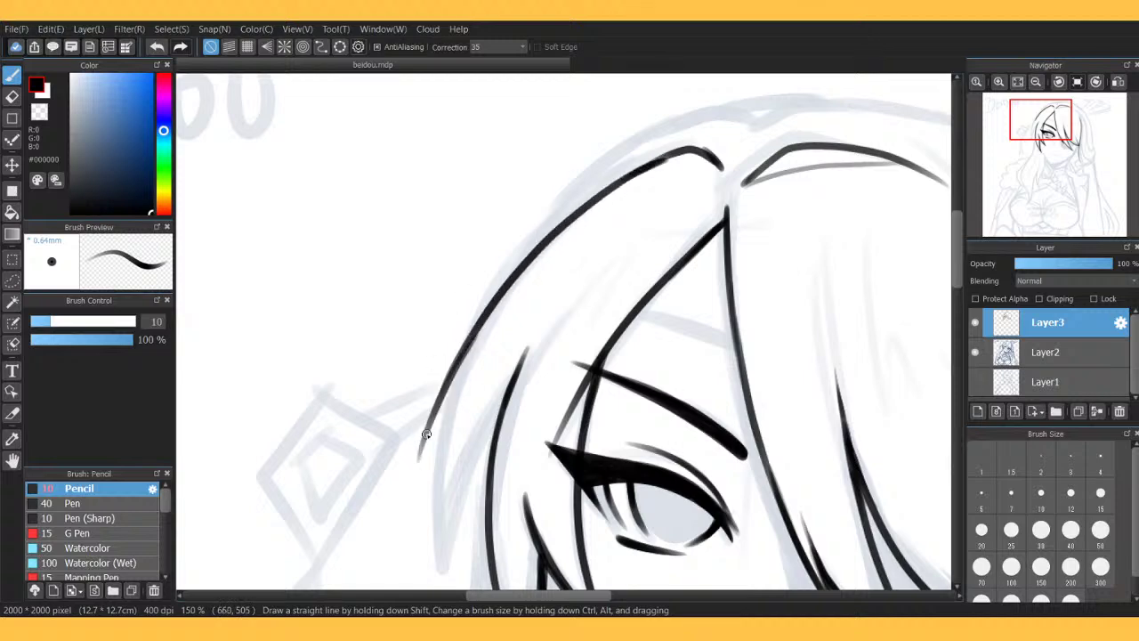
drag(444, 394, 406, 495)
mouse_move(434, 446)
mouse_down()
mouse_move(408, 497)
mouse_move(431, 452)
mouse_move(525, 358)
mouse_up()
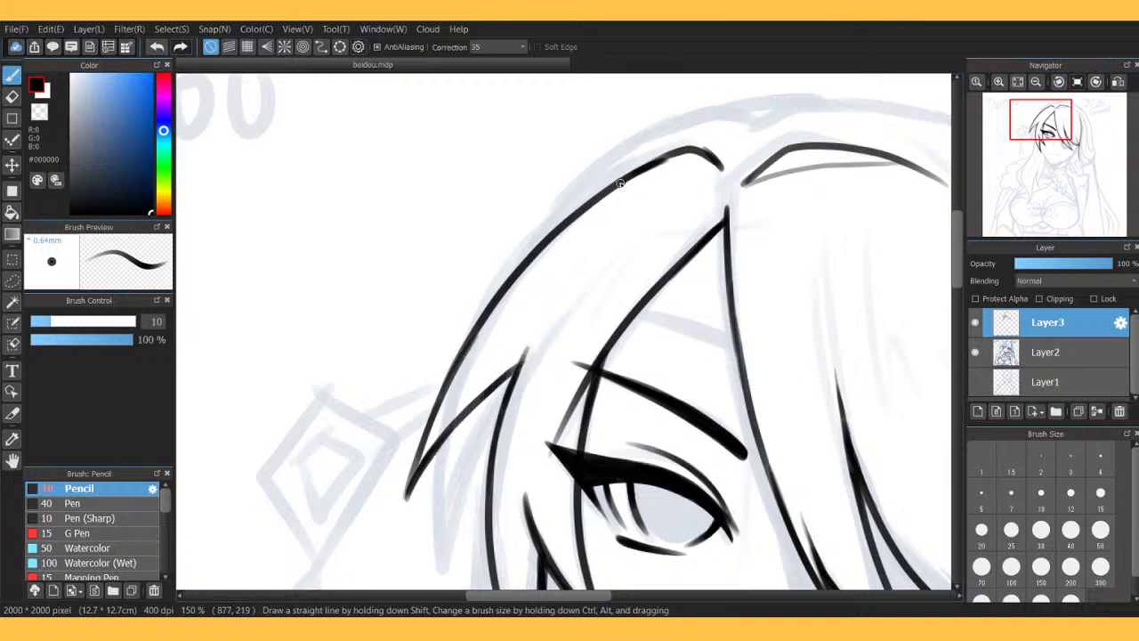
mouse_move(618, 184)
mouse_down()
mouse_move(682, 161)
mouse_move(710, 166)
mouse_move(725, 184)
mouse_up()
mouse_move(695, 168)
mouse_down()
mouse_move(650, 170)
mouse_move(692, 150)
mouse_move(711, 153)
mouse_move(727, 183)
mouse_up()
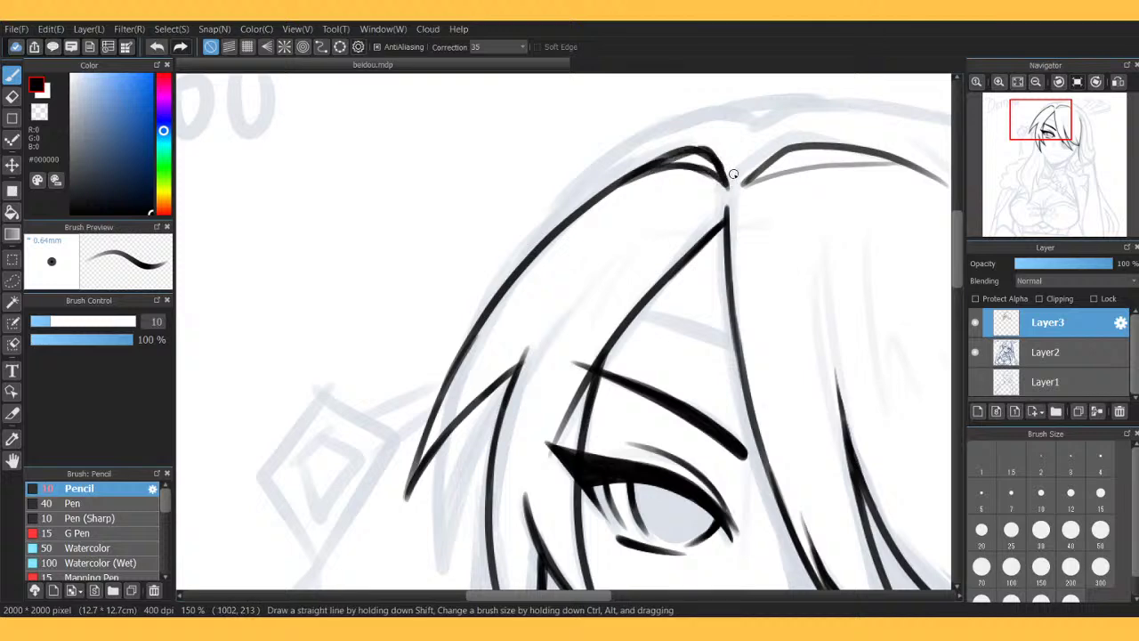
Review the whole head's line art with the Layer2 sketch hidden and shown again, and look over the rest of the sketch.
click(1035, 81)
click(1036, 81)
click(1035, 81)
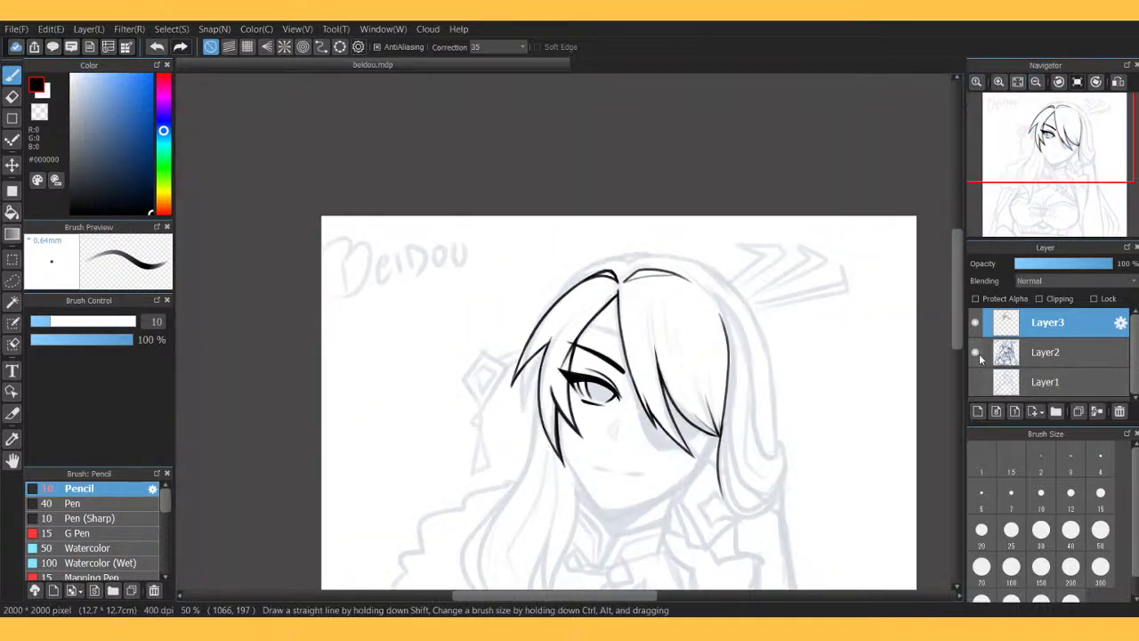
click(976, 352)
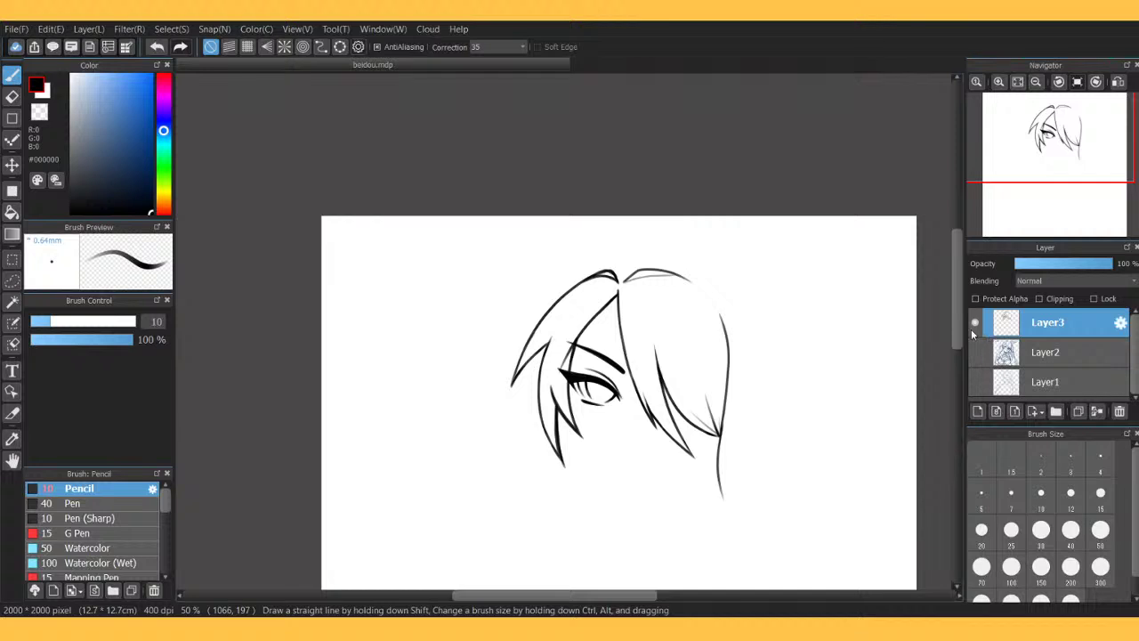
click(975, 353)
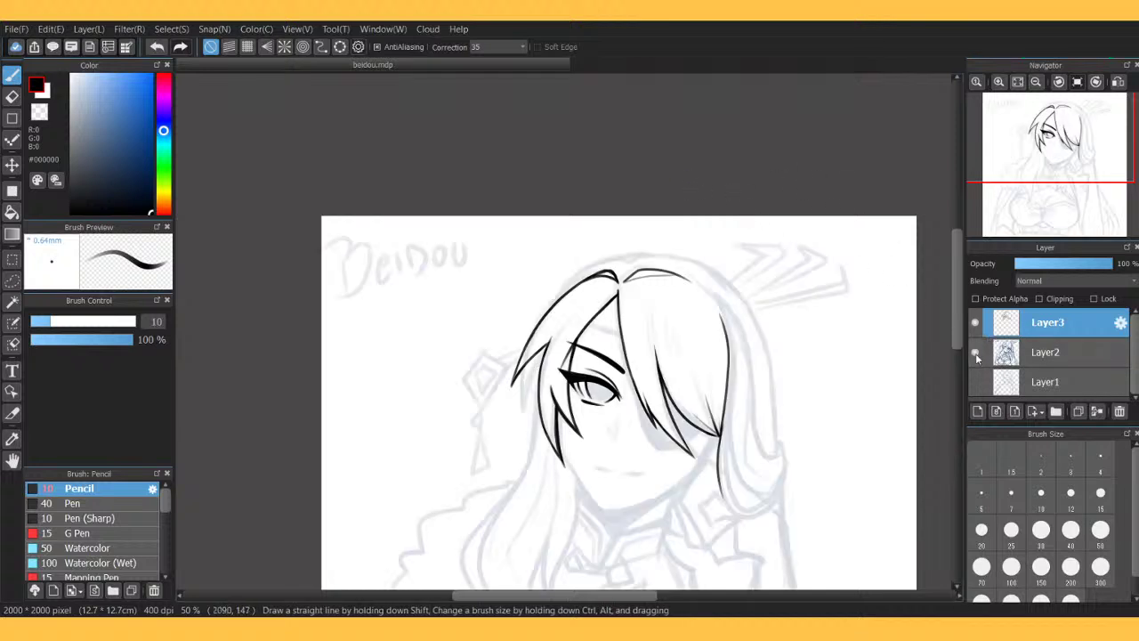
click(976, 353)
click(976, 353)
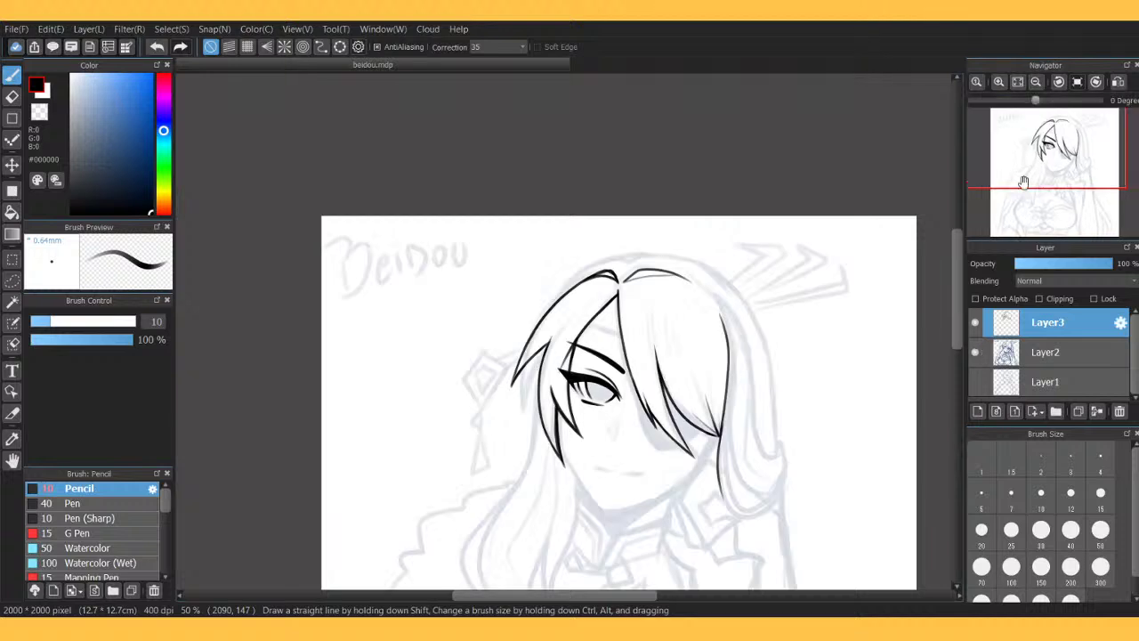
drag(1056, 149, 1053, 169)
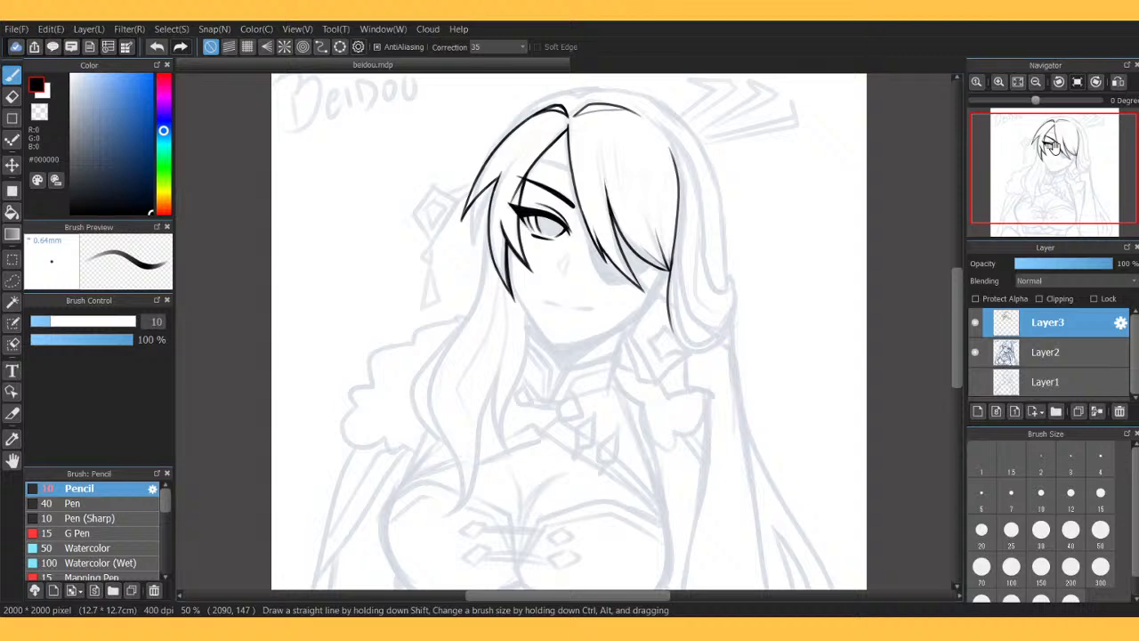
Add a new layer above Layer3 and set up the Watercolor (Wet) brush at size 100.
click(977, 411)
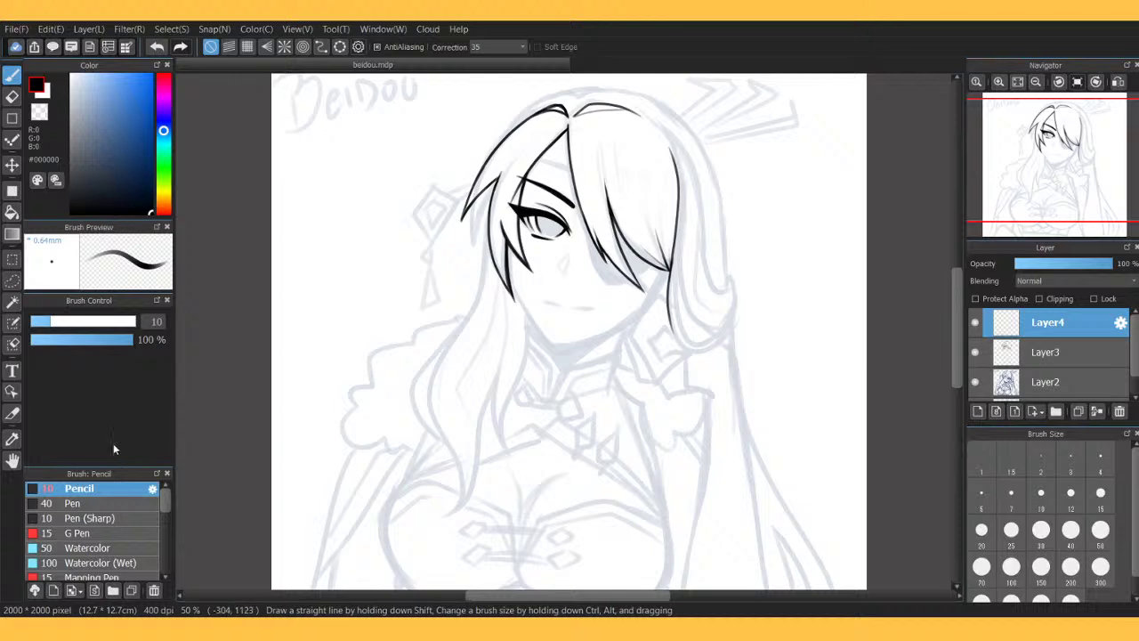
click(115, 562)
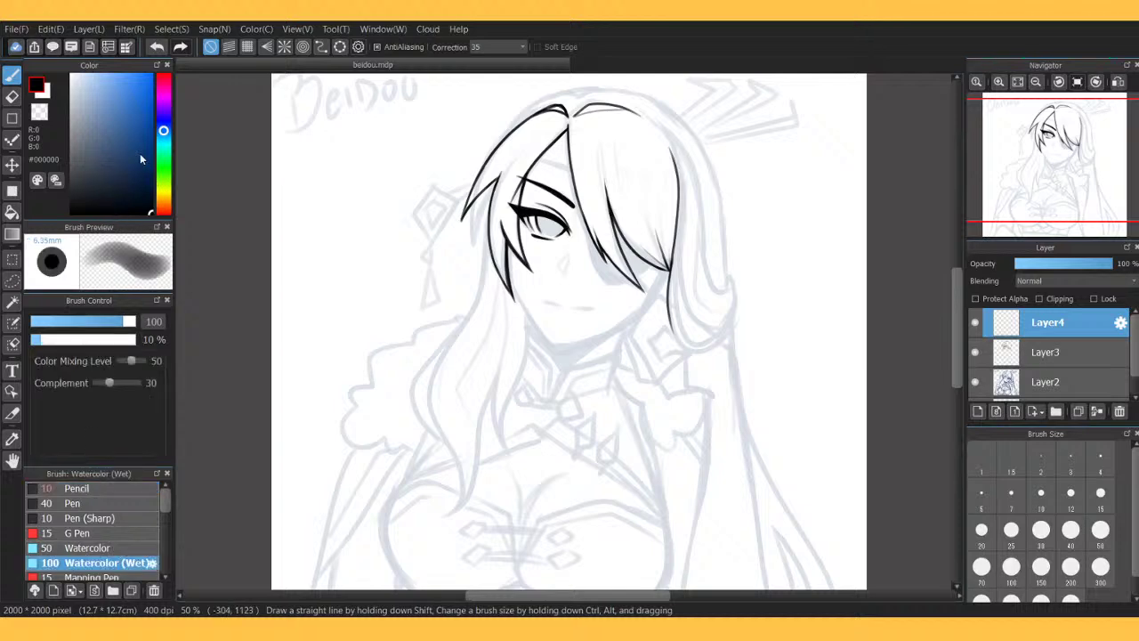
click(1101, 530)
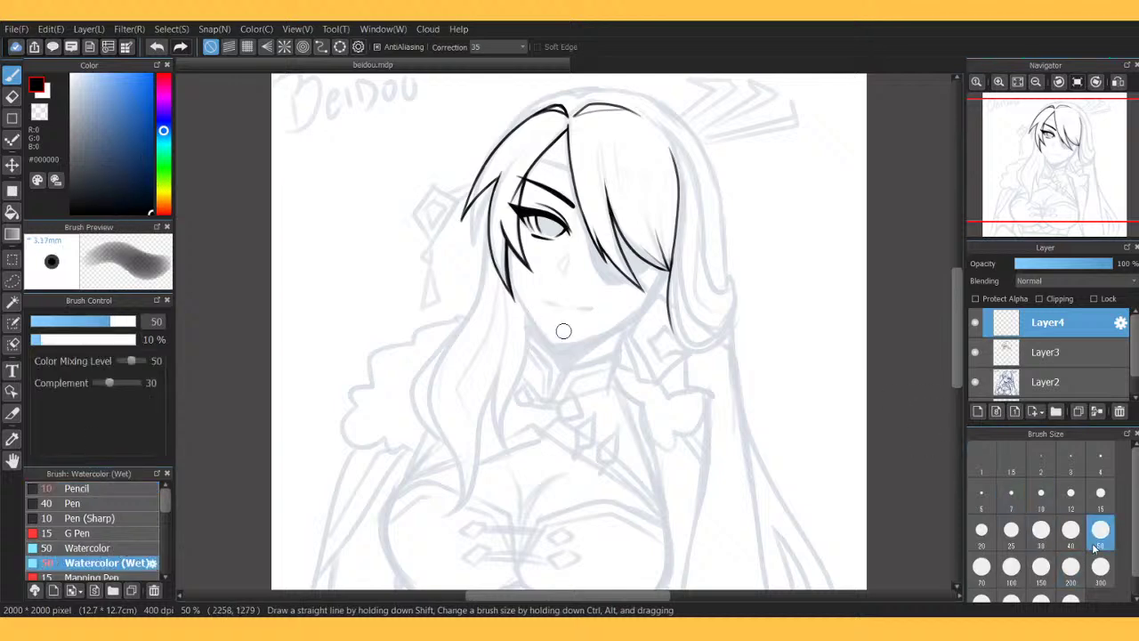
click(1021, 562)
Paint a round blue #89B1CC swatch on the blank area beside the head and a purple #BC89CC swatch just beneath it.
drag(159, 131, 161, 135)
drag(82, 125, 97, 100)
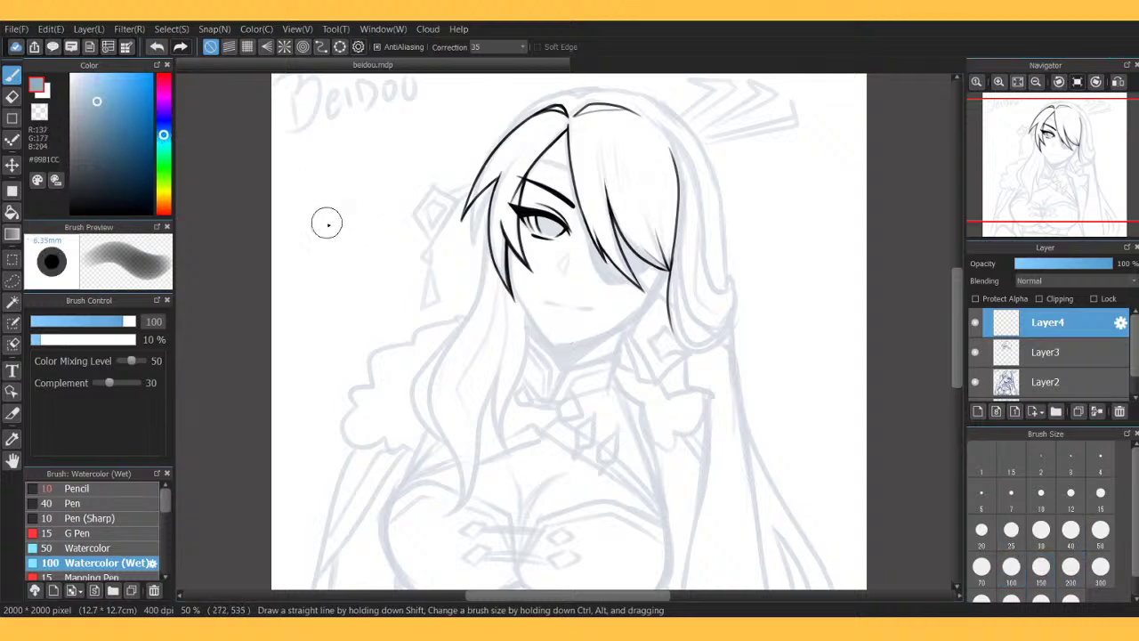
mouse_move(326, 223)
mouse_down()
mouse_move(353, 257)
mouse_move(363, 214)
mouse_move(332, 231)
mouse_move(368, 231)
mouse_move(321, 236)
mouse_move(368, 222)
mouse_move(348, 244)
mouse_up()
drag(163, 119, 163, 101)
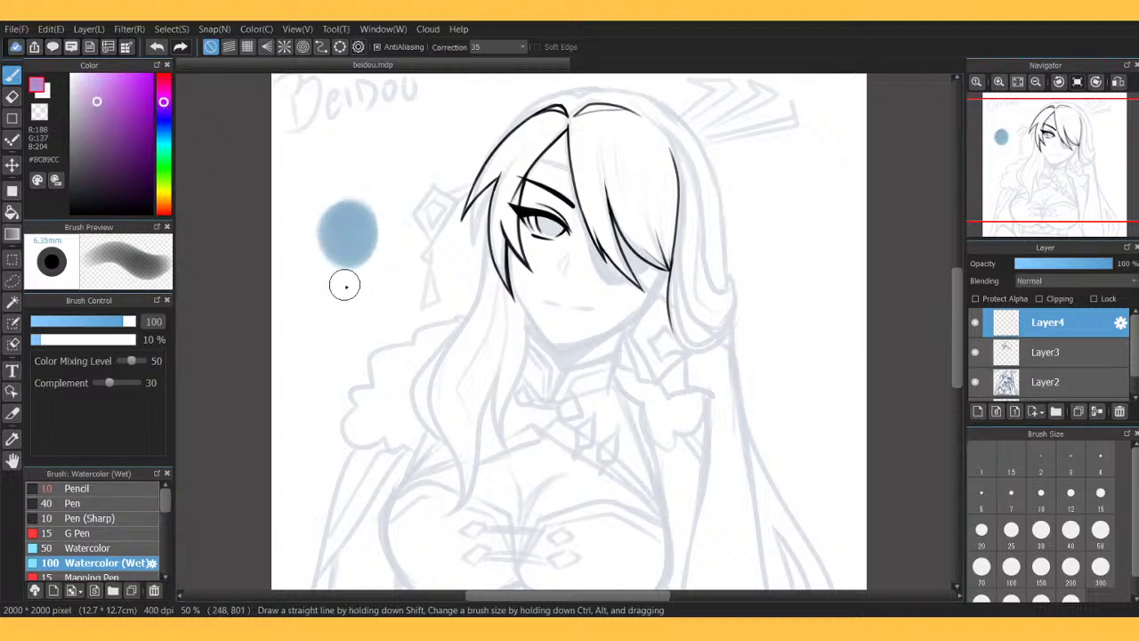
mouse_move(343, 282)
mouse_down()
mouse_move(355, 313)
mouse_move(329, 274)
mouse_move(369, 303)
mouse_move(327, 296)
mouse_move(363, 277)
mouse_move(334, 311)
mouse_move(355, 270)
mouse_move(356, 302)
mouse_move(335, 268)
mouse_move(365, 285)
mouse_up()
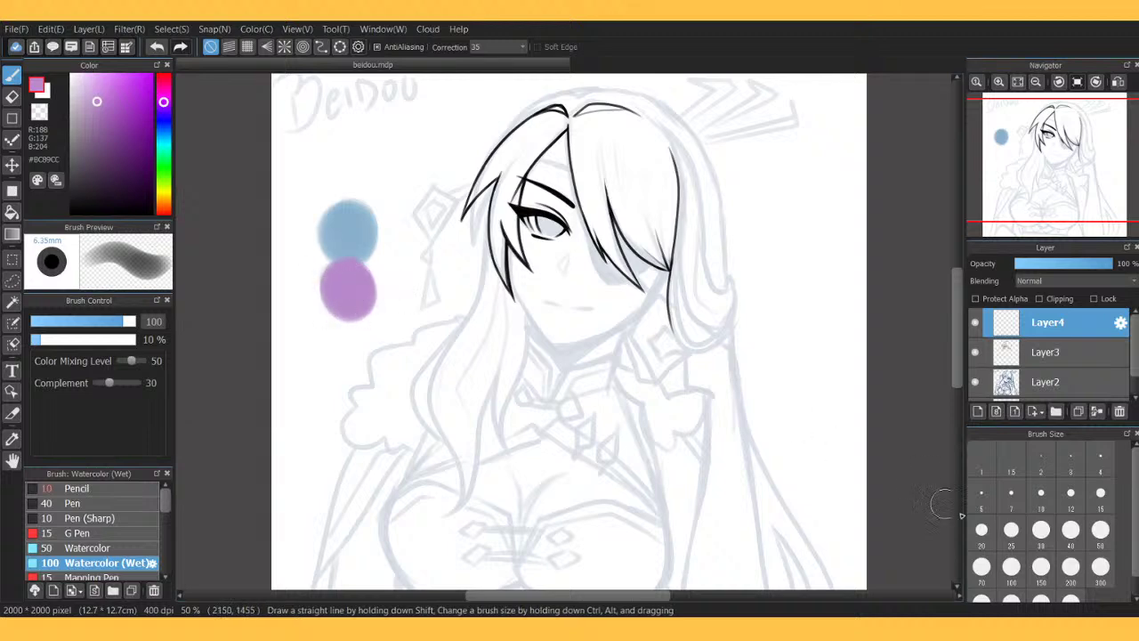
Blend the blue and purple swatches into each other with the brush at size 200, sampling colours from both.
click(1070, 566)
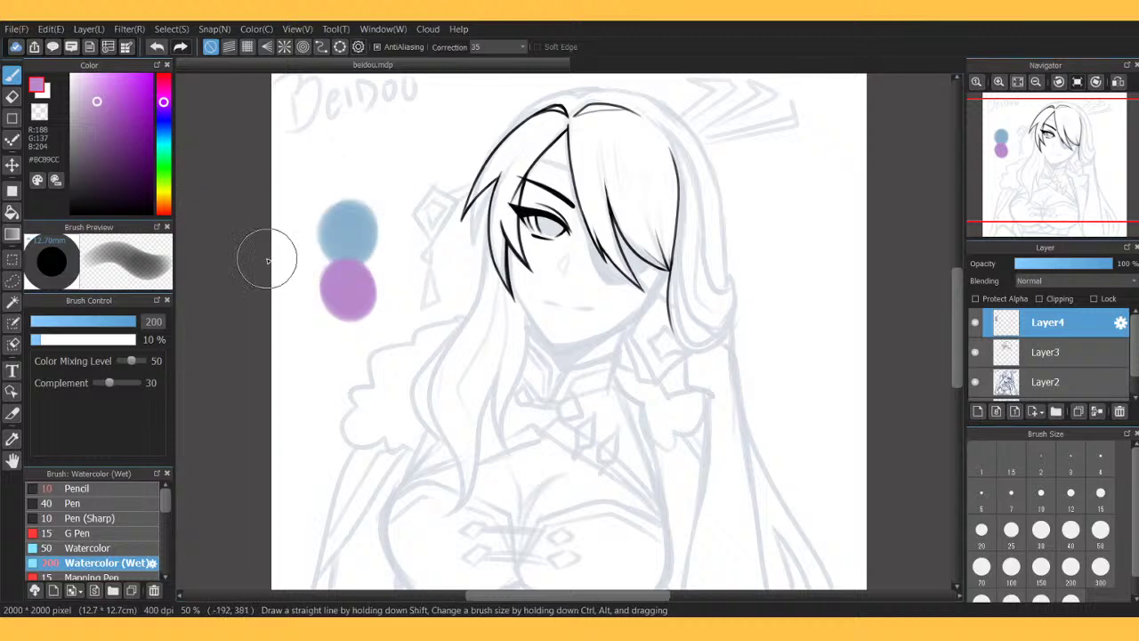
mouse_move(345, 294)
mouse_down()
mouse_move(344, 233)
mouse_move(352, 252)
mouse_move(354, 242)
mouse_move(341, 241)
mouse_move(341, 223)
mouse_up()
right_click(353, 209)
alt+click(354, 301)
mouse_move(354, 301)
mouse_down()
mouse_move(362, 234)
mouse_move(341, 214)
mouse_move(361, 254)
mouse_move(348, 214)
mouse_up()
right_click(344, 222)
right_click(353, 293)
mouse_move(354, 293)
mouse_down()
mouse_move(364, 260)
mouse_move(365, 226)
mouse_move(332, 257)
mouse_move(364, 275)
mouse_up()
right_click(347, 195)
drag(348, 196, 356, 255)
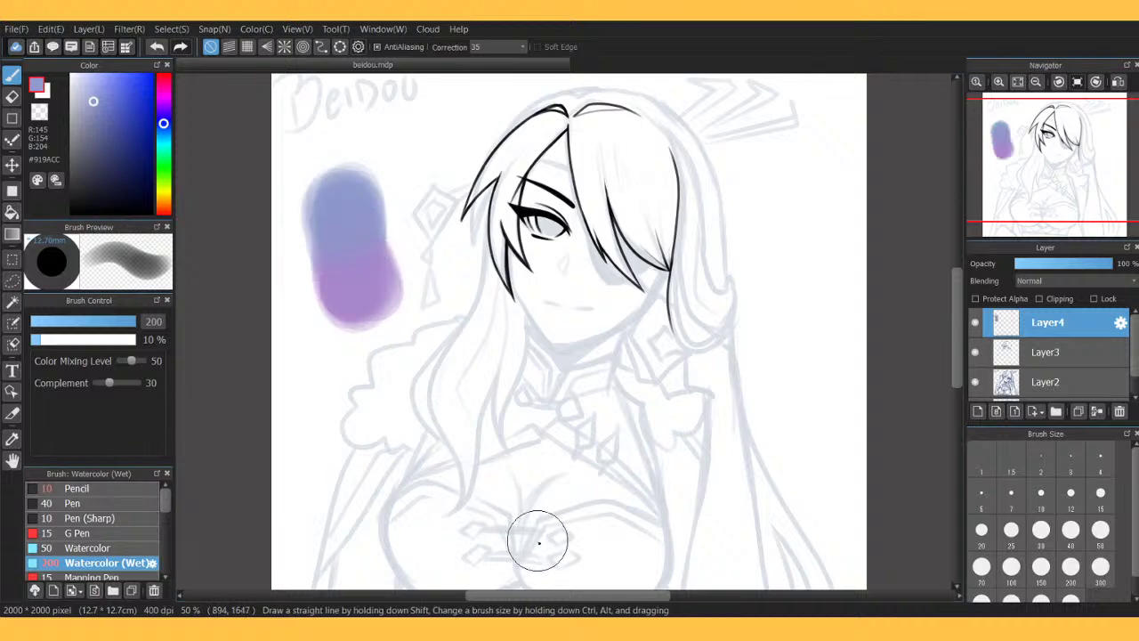
right_click(361, 310)
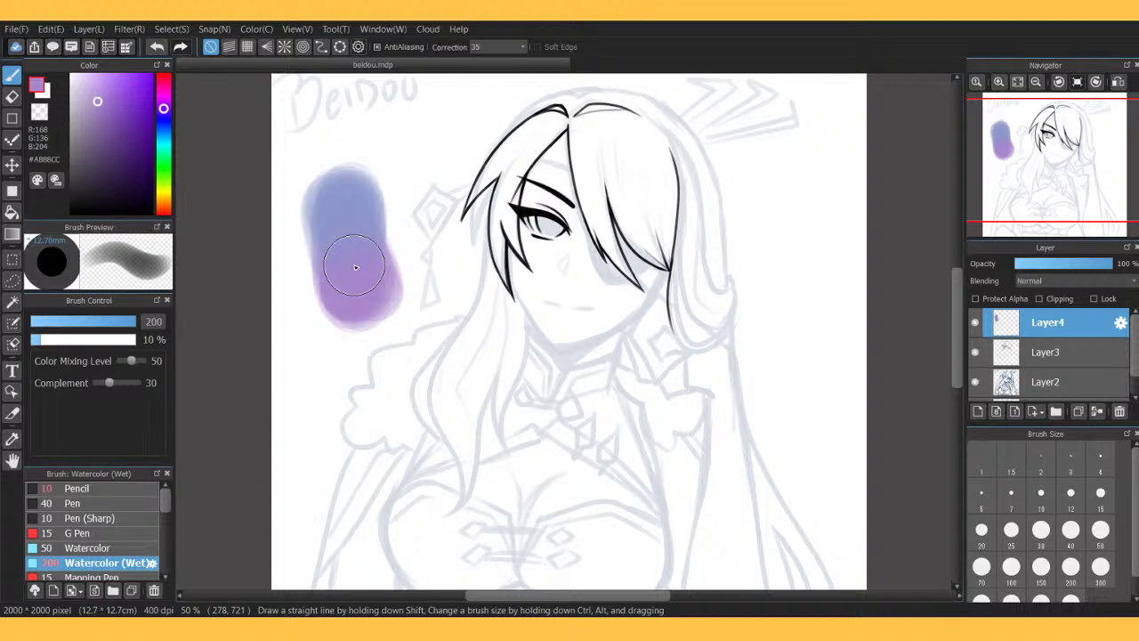
Delete the swatch layer Layer4 and set up the Pencil brush in black #000000 for Layer3.
click(1120, 411)
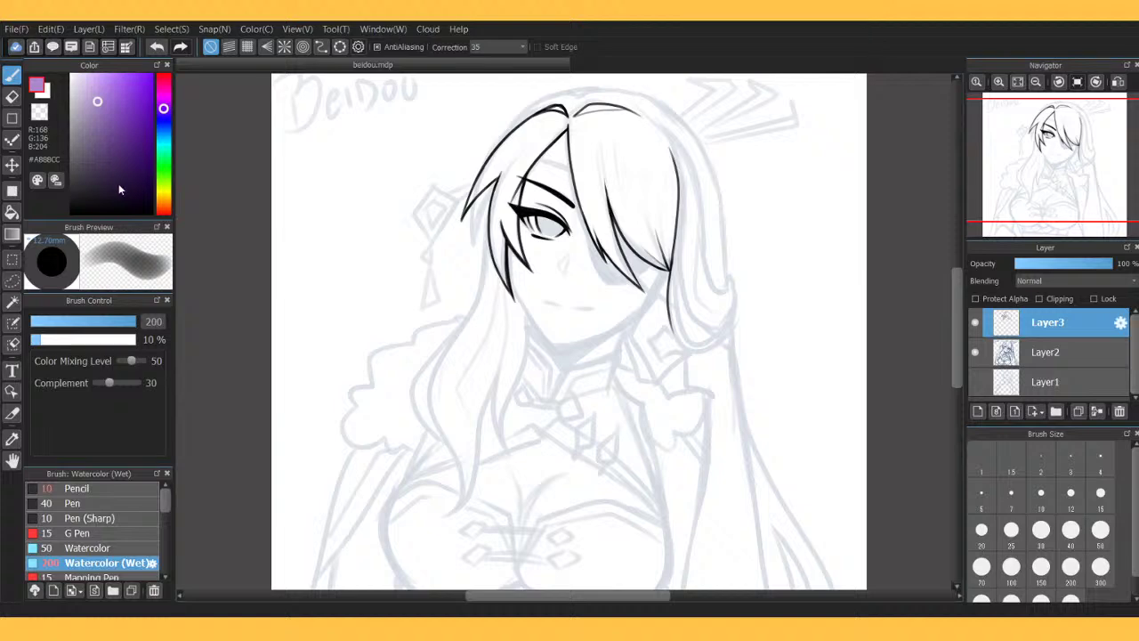
drag(132, 163, 152, 215)
click(96, 487)
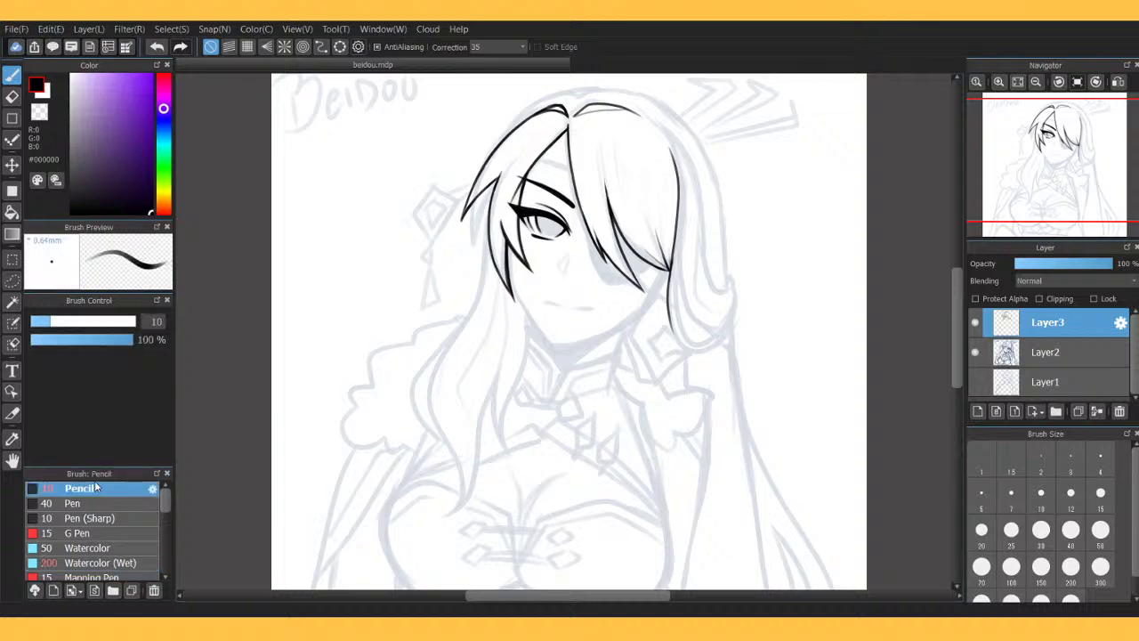
Examine the inked eye, fringe strands and hair parting up close against the faded sketch.
click(999, 81)
drag(1055, 167, 1056, 135)
click(1038, 84)
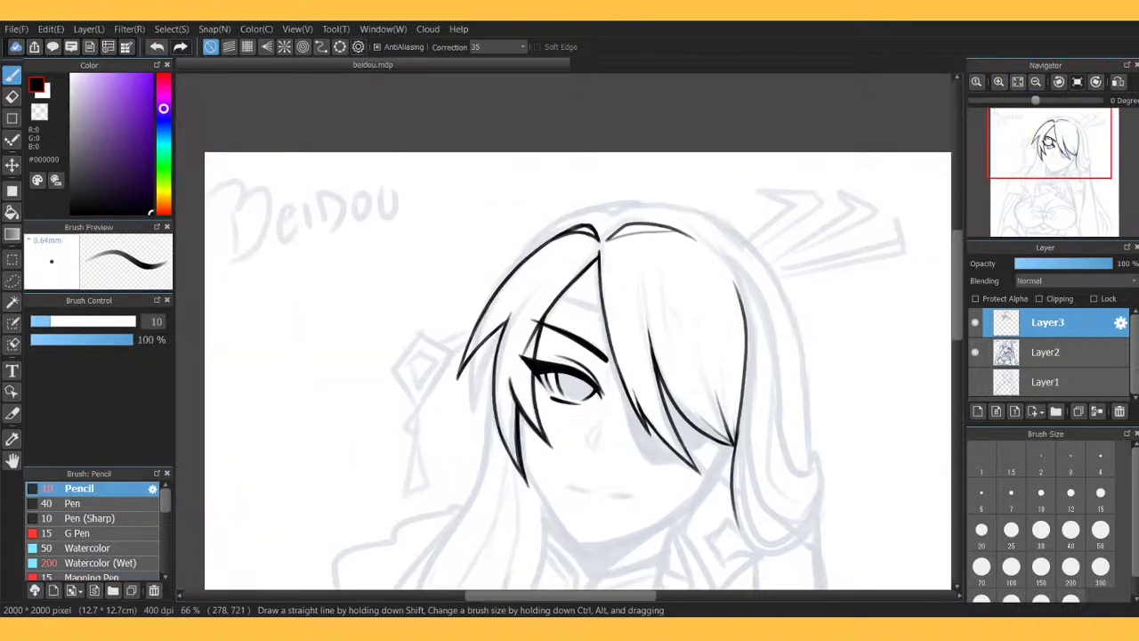
click(999, 82)
click(999, 82)
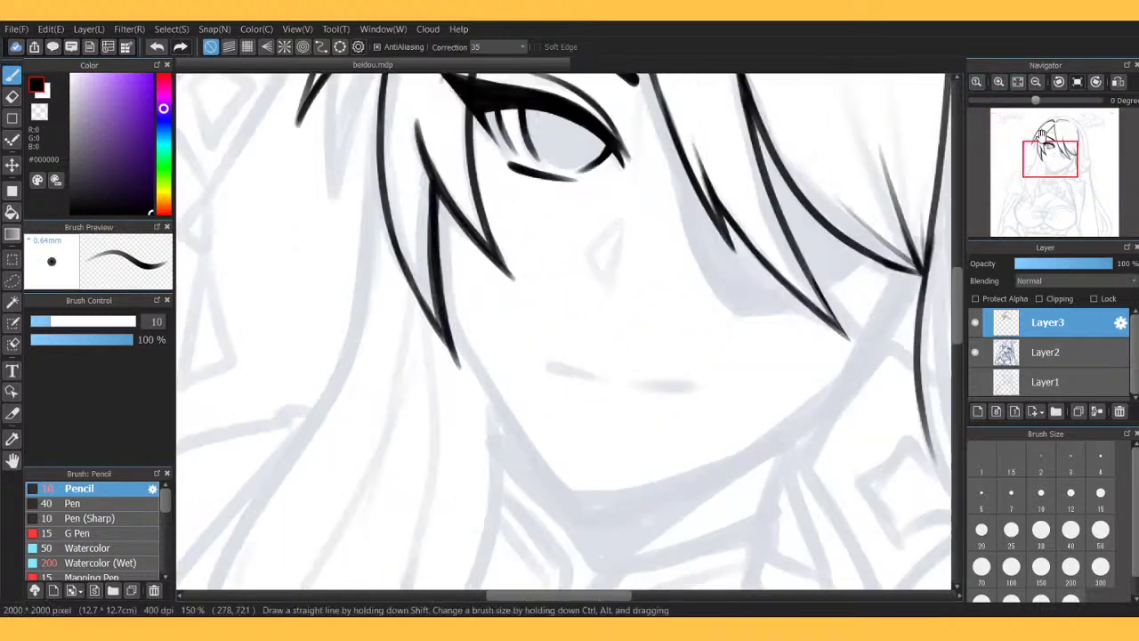
drag(1046, 155, 1044, 127)
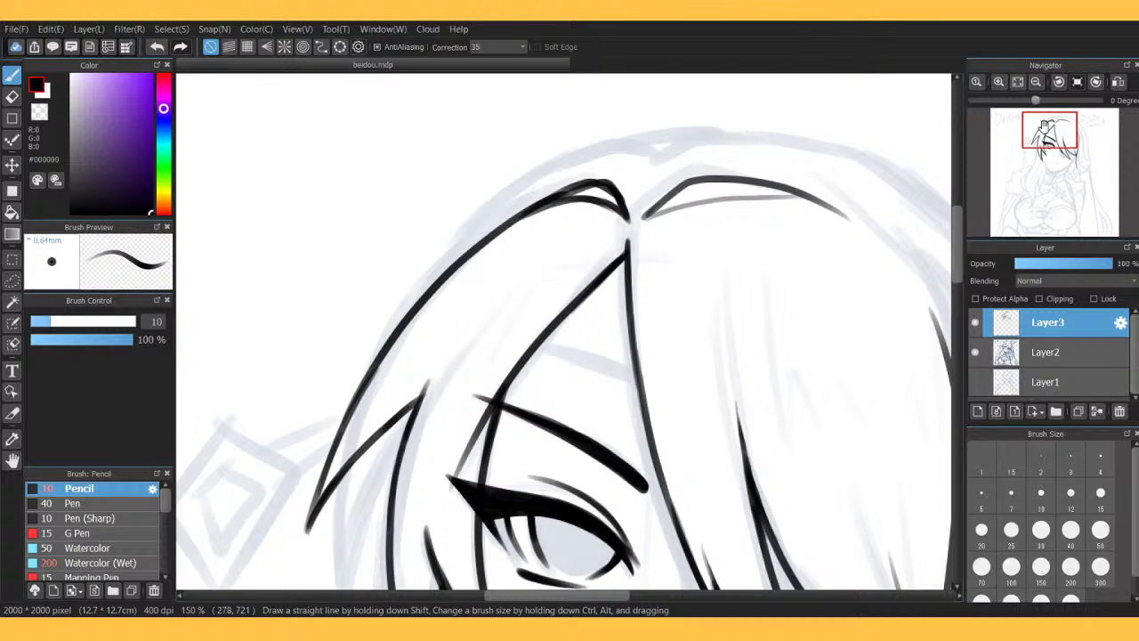
scroll(1046, 129, down, 3)
drag(1046, 129, 1064, 146)
scroll(1030, 169, up, 2)
click(1036, 82)
click(998, 81)
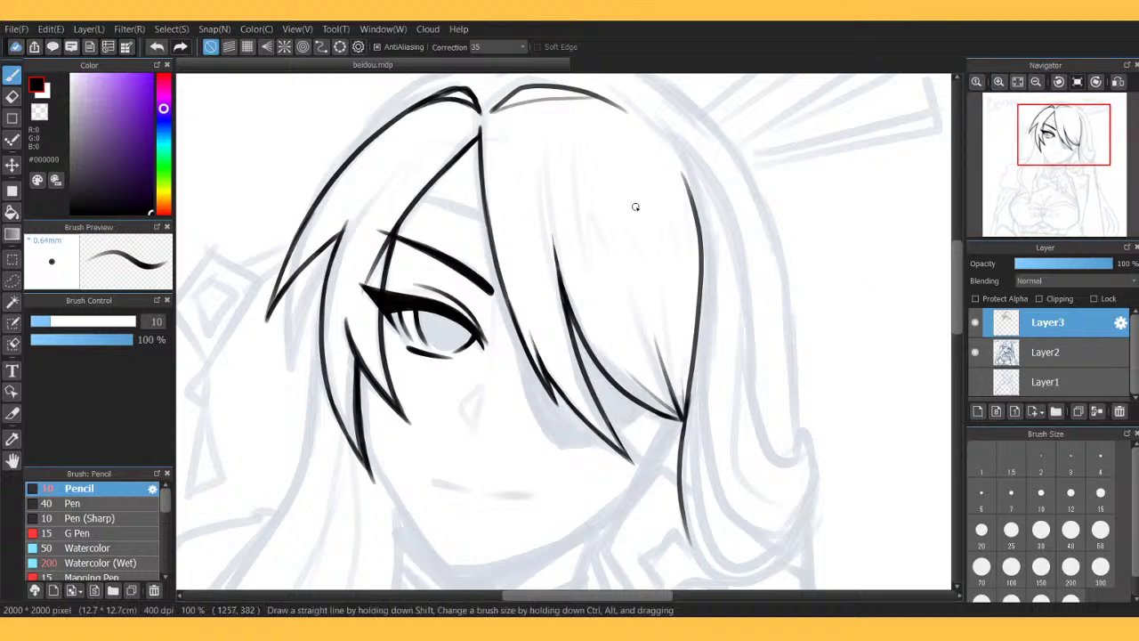
mouse_move(989, 85)
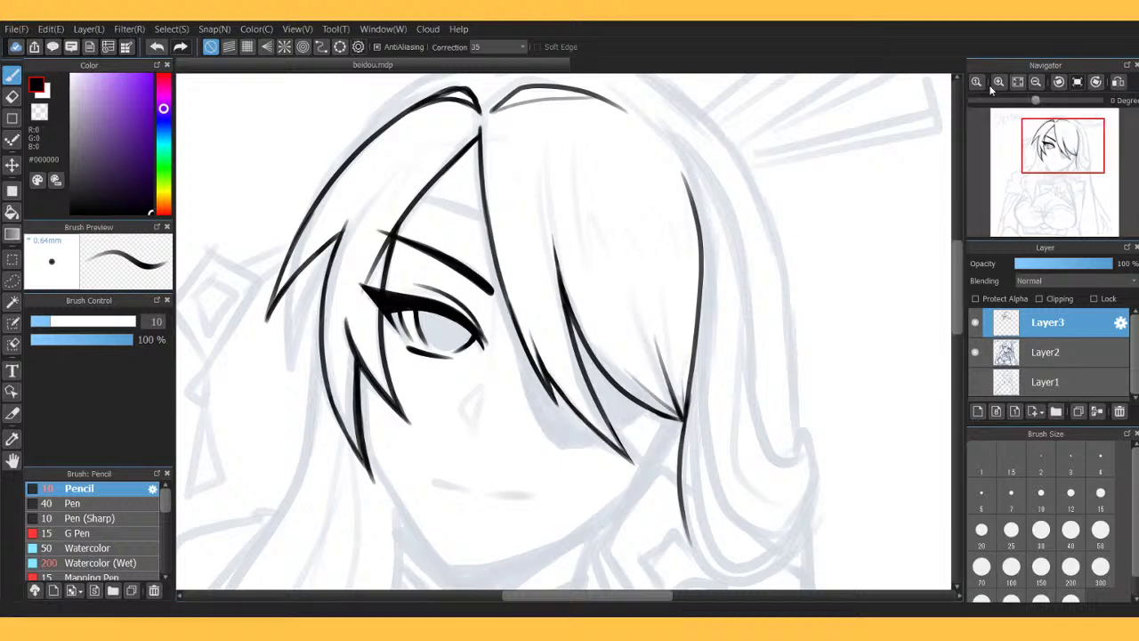
mouse_move(1045, 138)
mouse_down()
mouse_move(1034, 160)
mouse_move(1053, 147)
mouse_up()
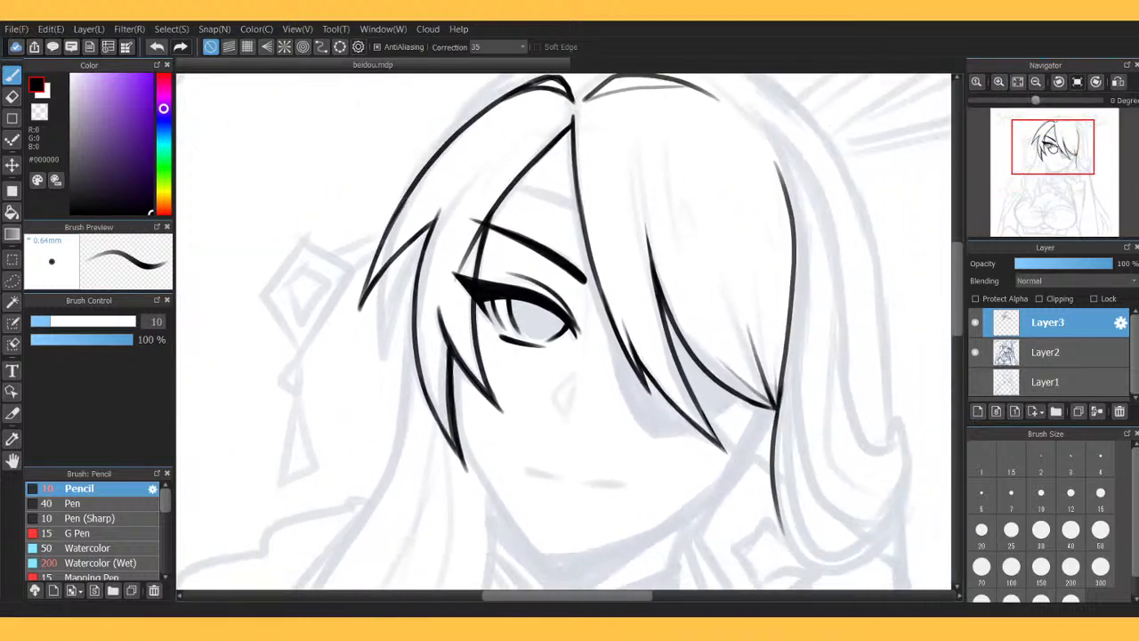
Ink a short tapering line from the eyebrow's inner end down towards the inner corner of the eye.
click(1059, 82)
click(999, 82)
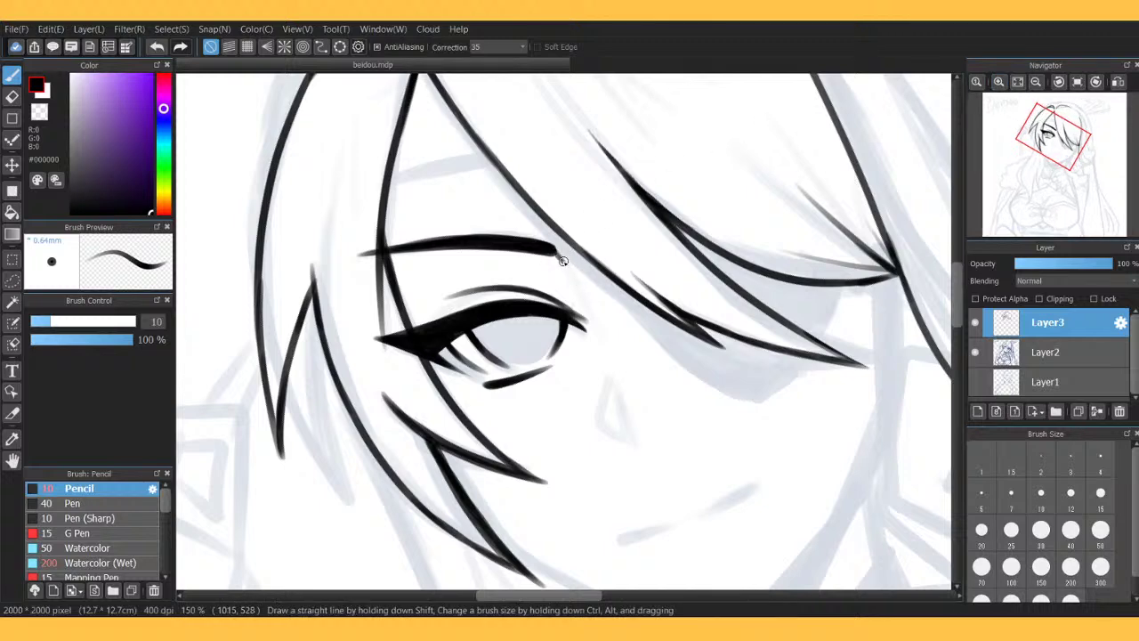
drag(561, 259, 585, 305)
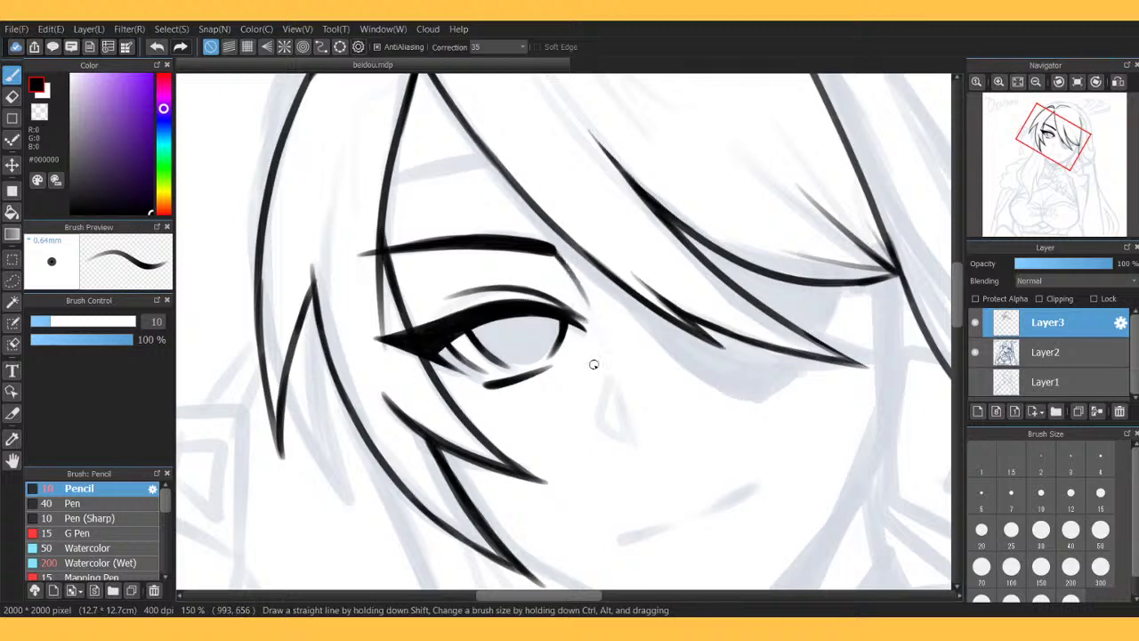
mouse_move(613, 377)
mouse_down()
mouse_move(634, 444)
mouse_move(605, 437)
mouse_move(611, 383)
mouse_up()
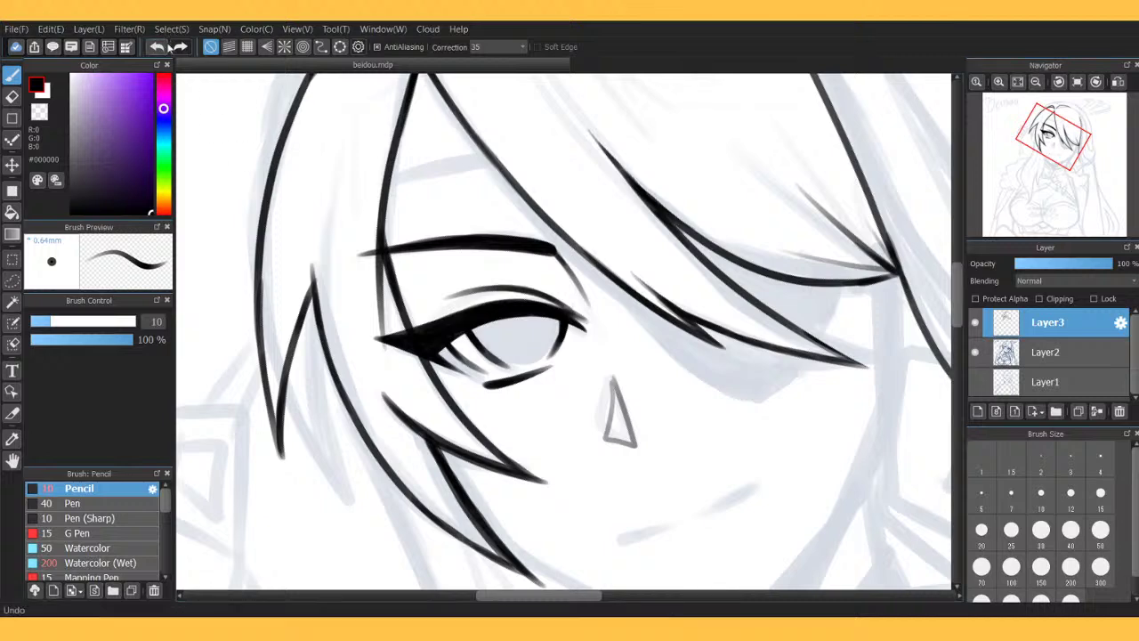
key(ctrl+z)
key(ctrl+z)
key(ctrl+z)
Ink a small triangular nose outline over the sketched nose and try short nostril marks just beneath it.
mouse_move(629, 432)
mouse_down()
mouse_move(612, 379)
mouse_move(602, 419)
mouse_up()
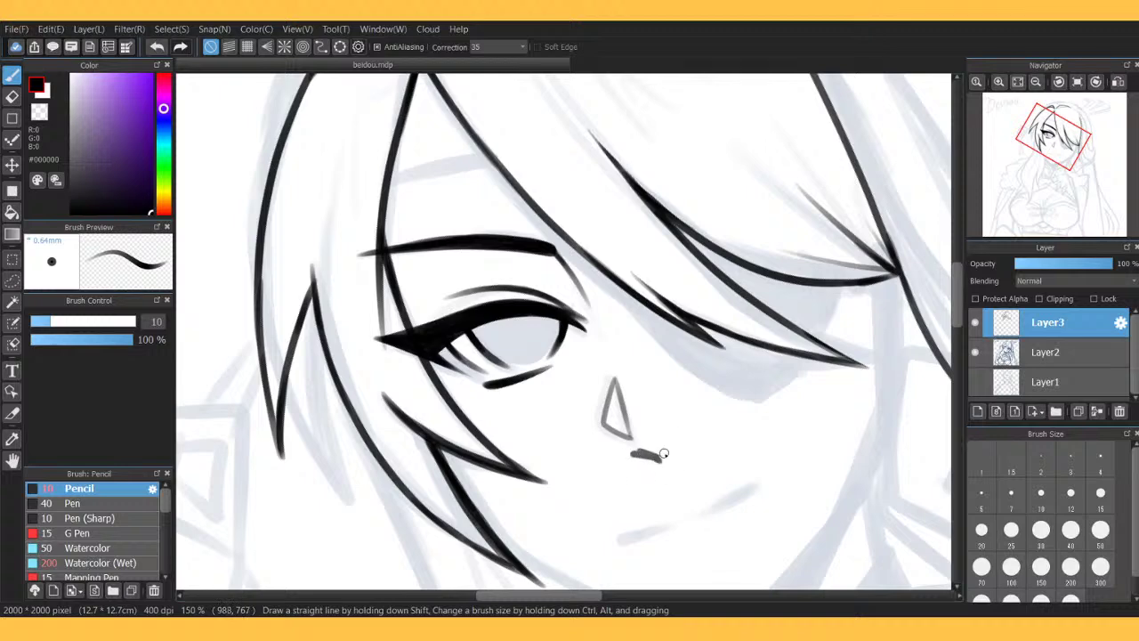
drag(669, 454, 682, 442)
click(1077, 82)
click(1035, 82)
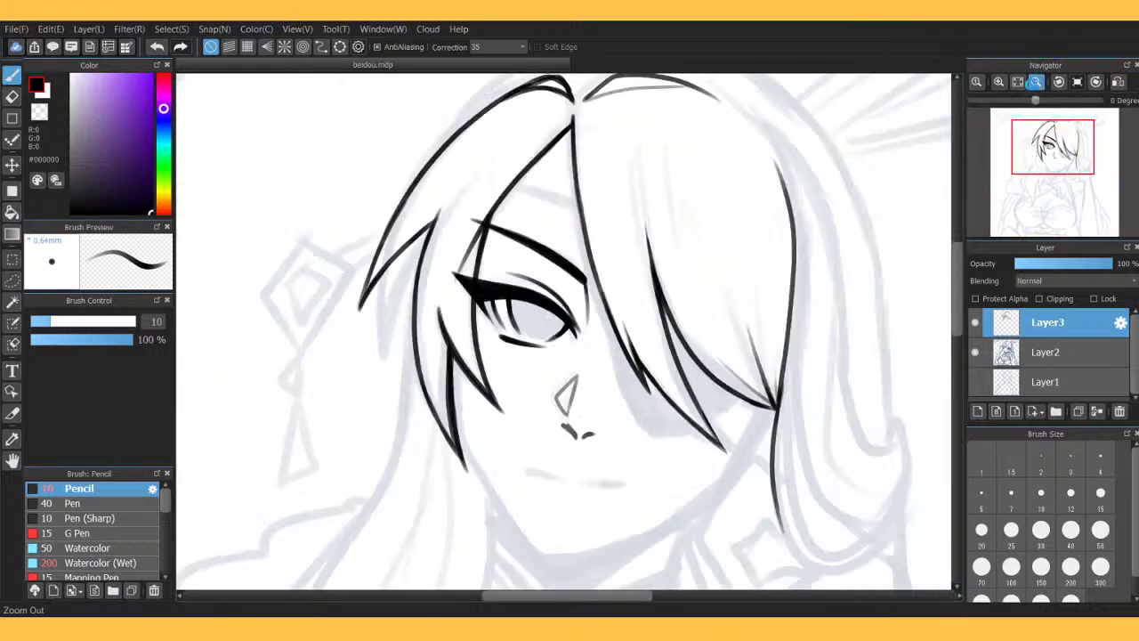
click(1035, 82)
Compare the face's line art with the Layer2 sketch hidden and shown.
click(975, 352)
click(976, 352)
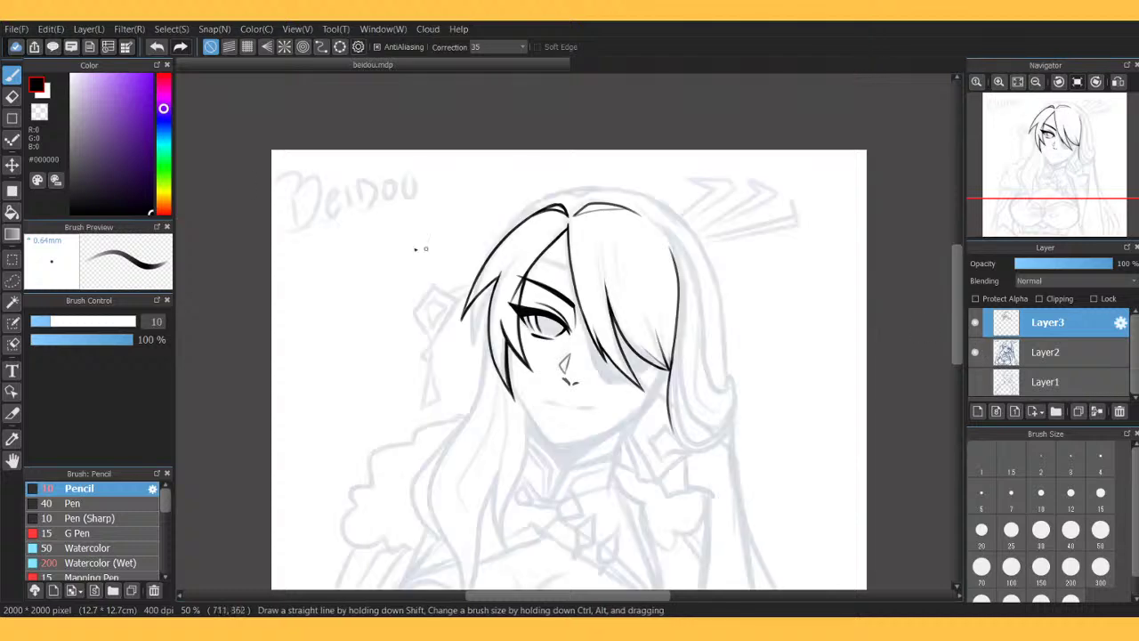
click(975, 352)
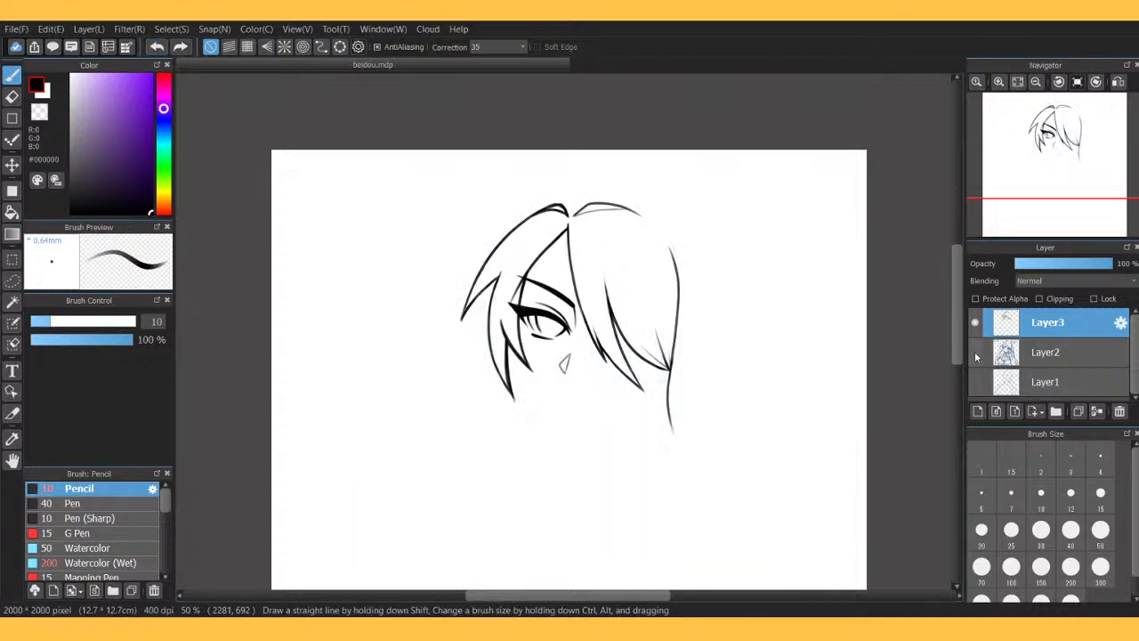
click(976, 353)
Ink the eyepatch strap's curved line across the forehead between the two parted fringe strands.
click(999, 81)
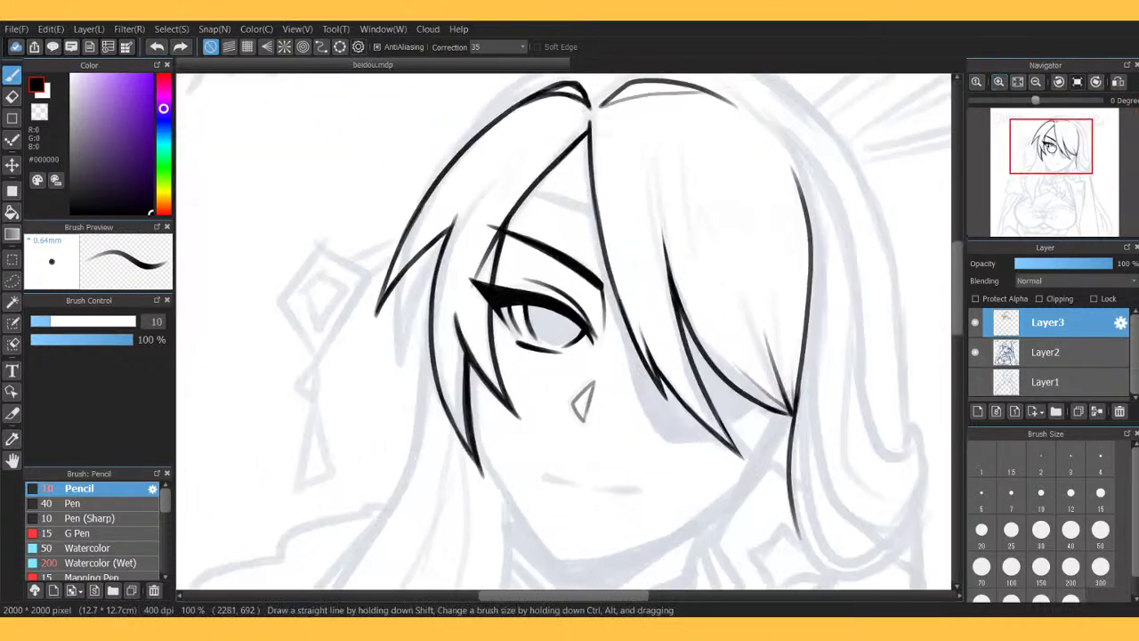
drag(1051, 147, 1050, 137)
click(999, 82)
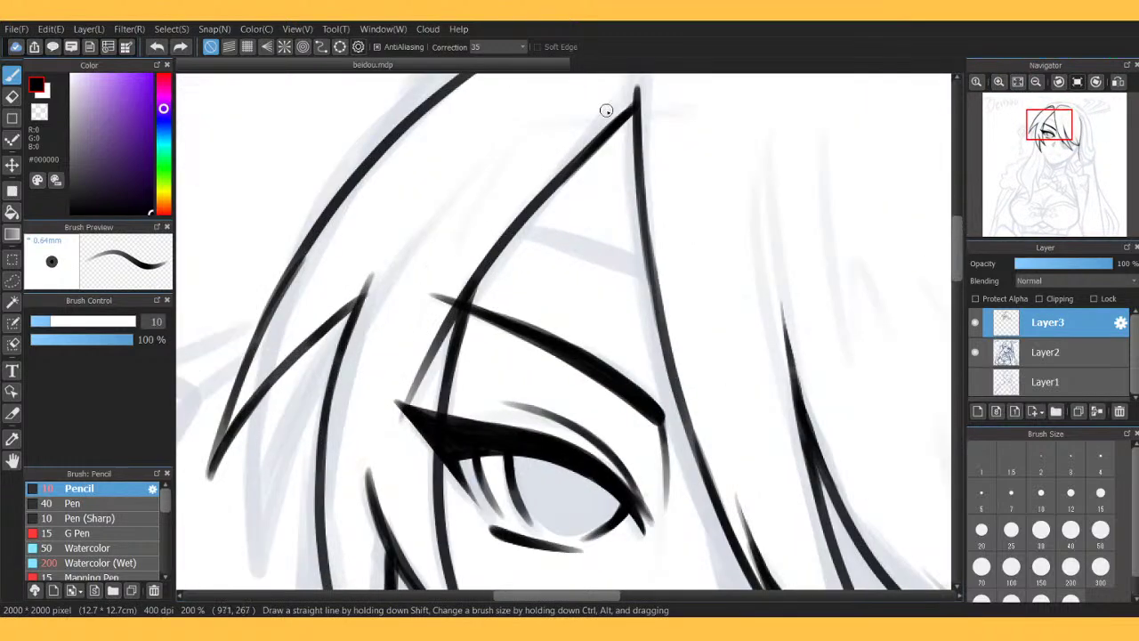
click(1058, 81)
click(1059, 81)
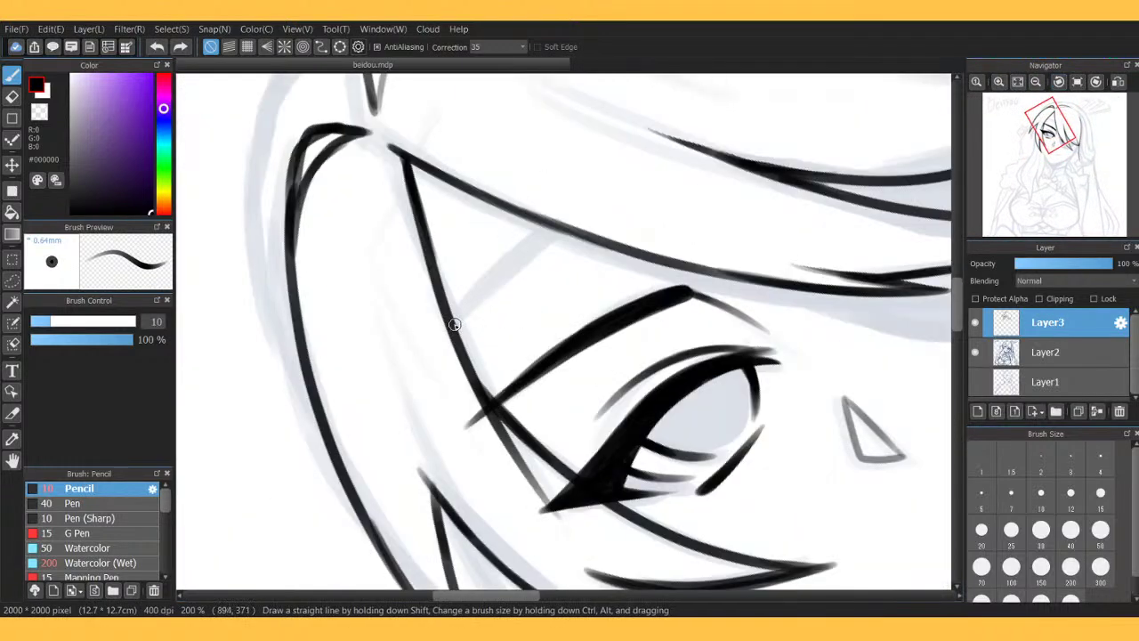
mouse_move(454, 324)
mouse_down()
mouse_move(563, 228)
mouse_move(454, 325)
mouse_up()
click(157, 46)
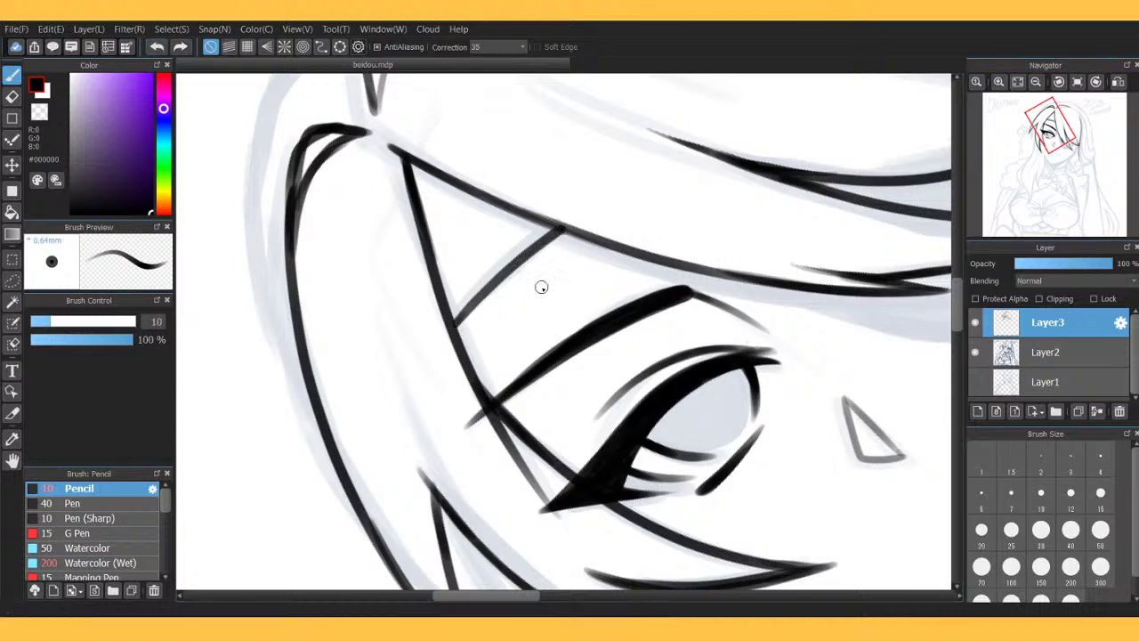
Review the whole drawing's line art, hiding and showing the Layer2 sketch repeatedly.
click(1077, 82)
click(1035, 82)
click(1036, 82)
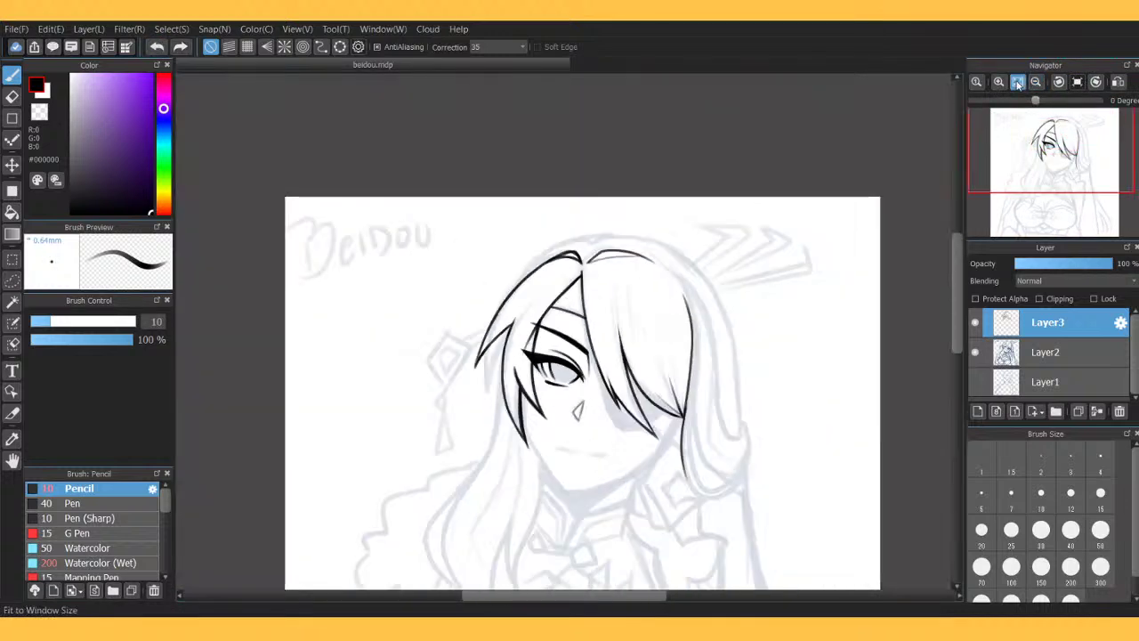
click(977, 352)
click(976, 342)
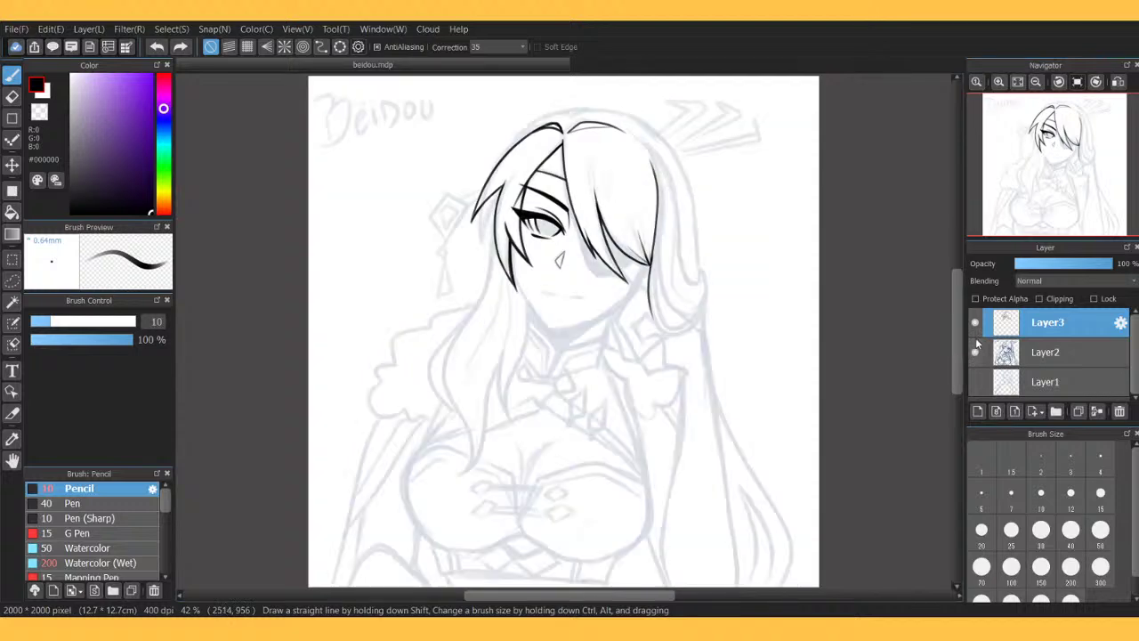
click(977, 339)
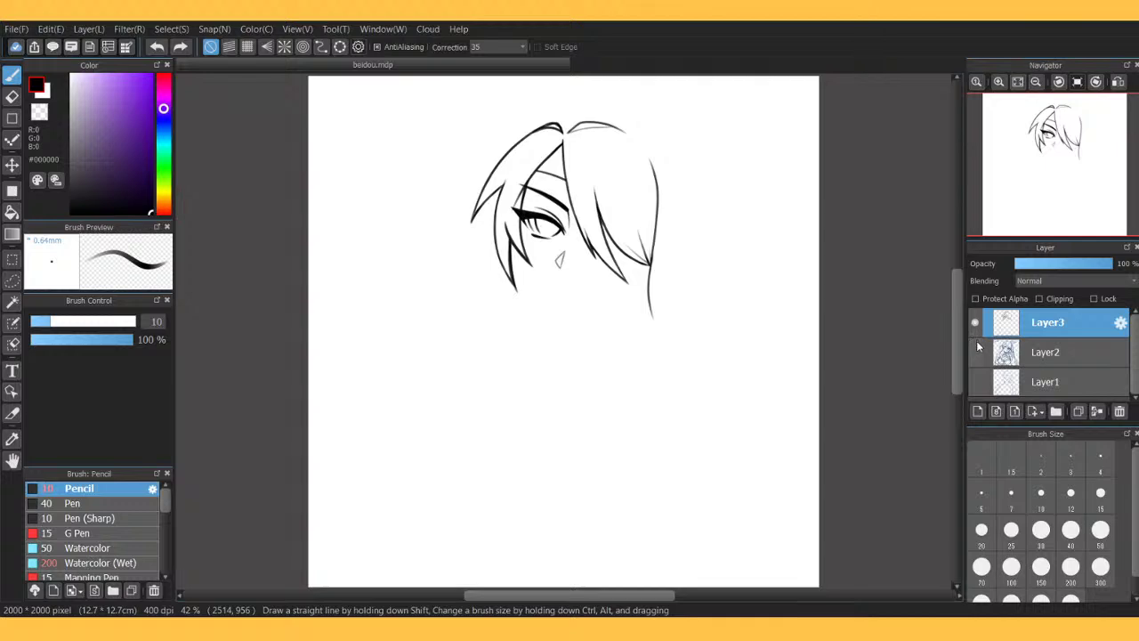
click(976, 356)
click(978, 357)
click(977, 355)
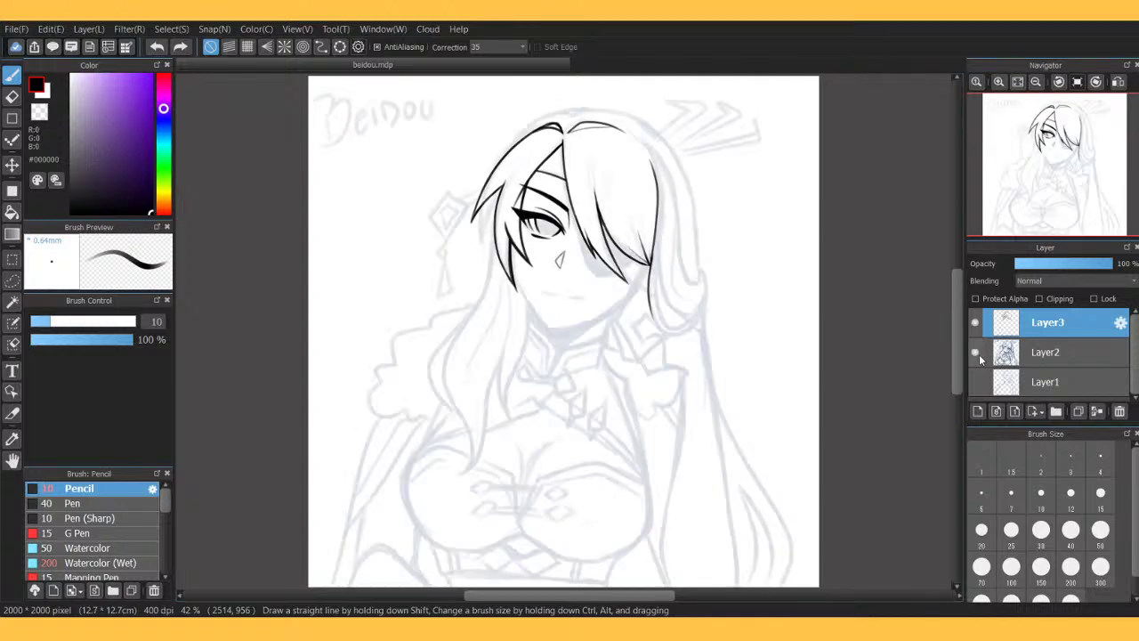
Try to extend the hair arches on both sides of the parting down to a common point.
scroll(585, 212, up, 4)
drag(1058, 156, 1055, 122)
click(999, 80)
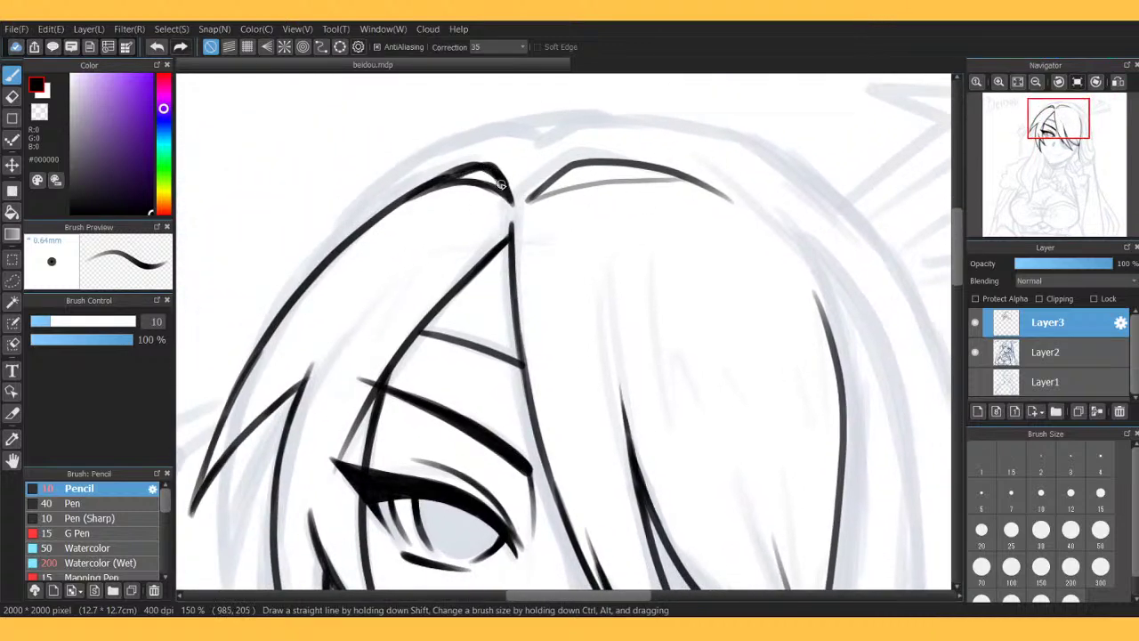
drag(516, 208, 586, 167)
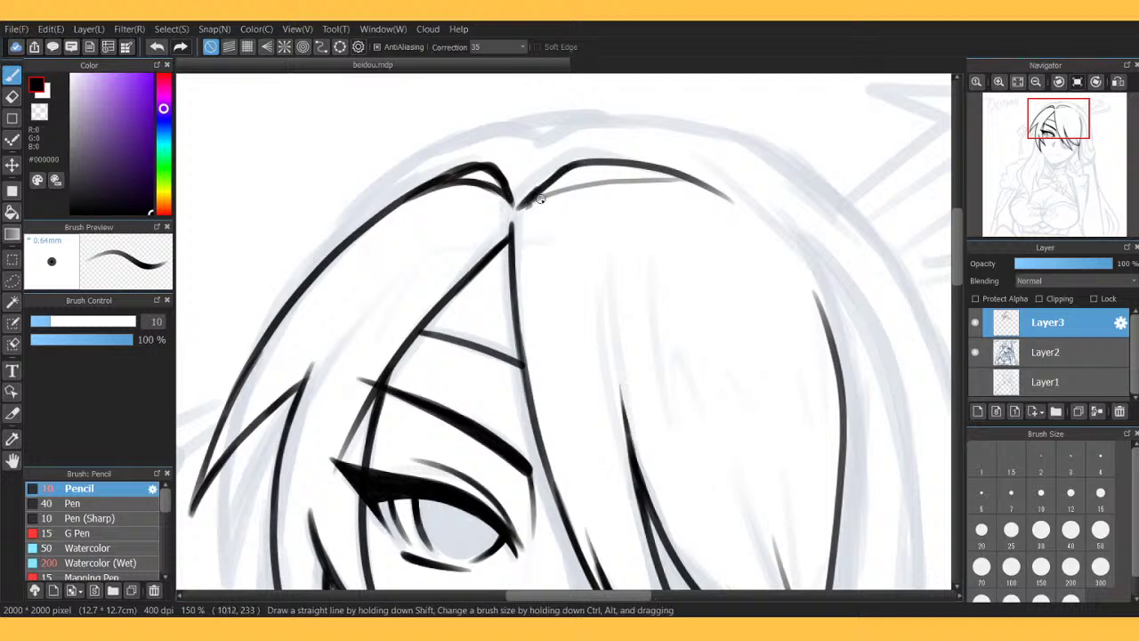
click(156, 46)
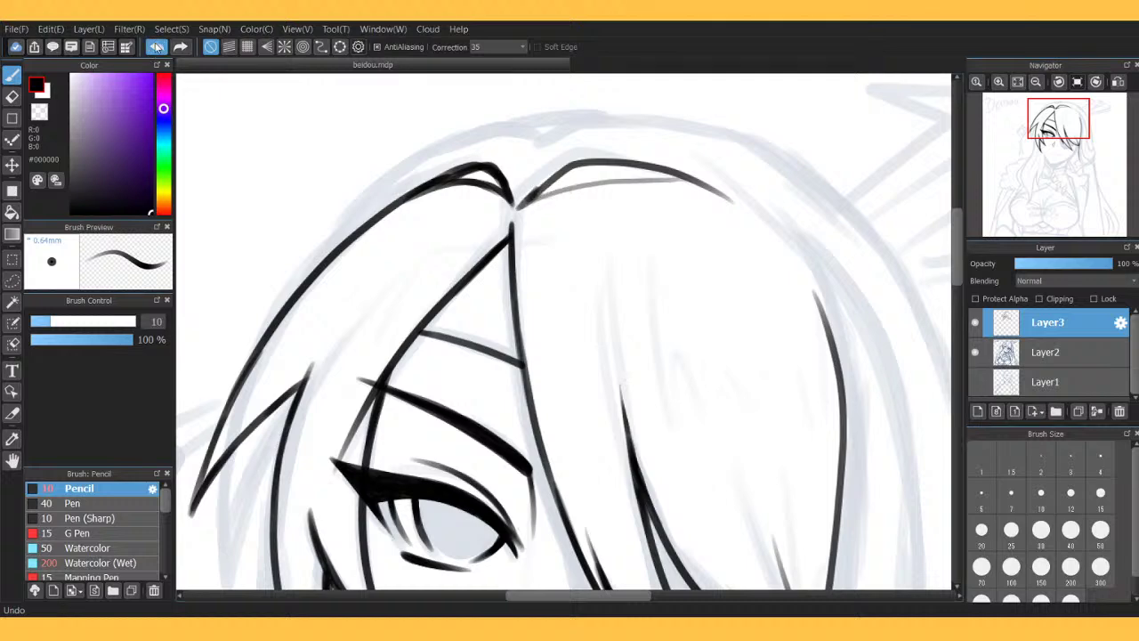
click(157, 46)
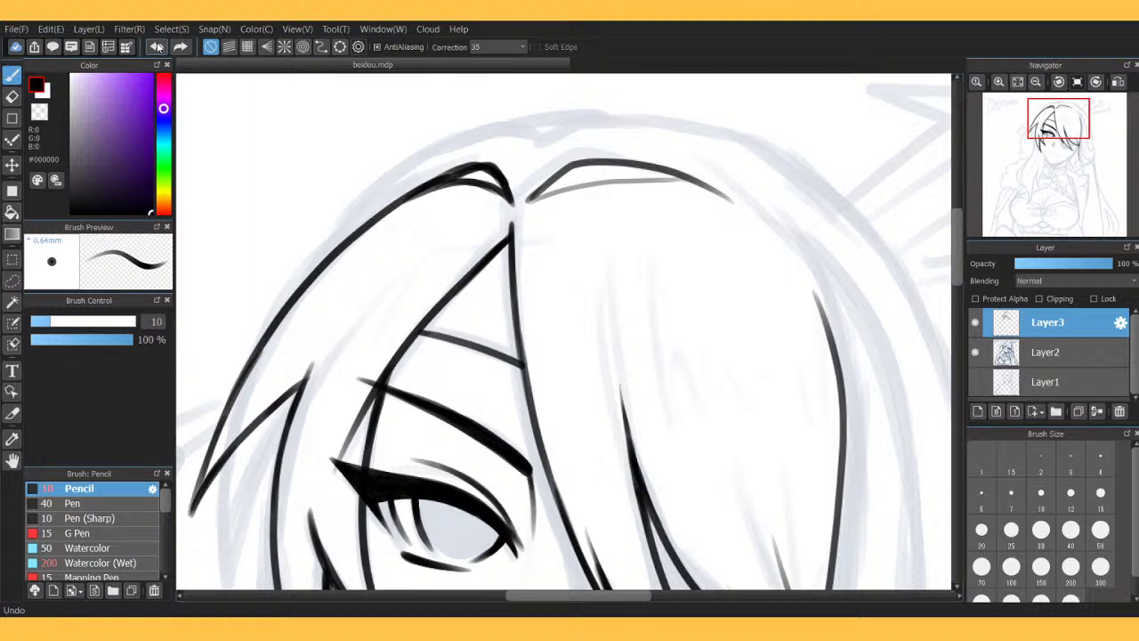
Ink the jawline from the side lock beside the visible eye down to the point of the chin.
double_click(1036, 82)
mouse_move(1047, 147)
mouse_down()
mouse_move(1046, 171)
mouse_move(1051, 162)
mouse_up()
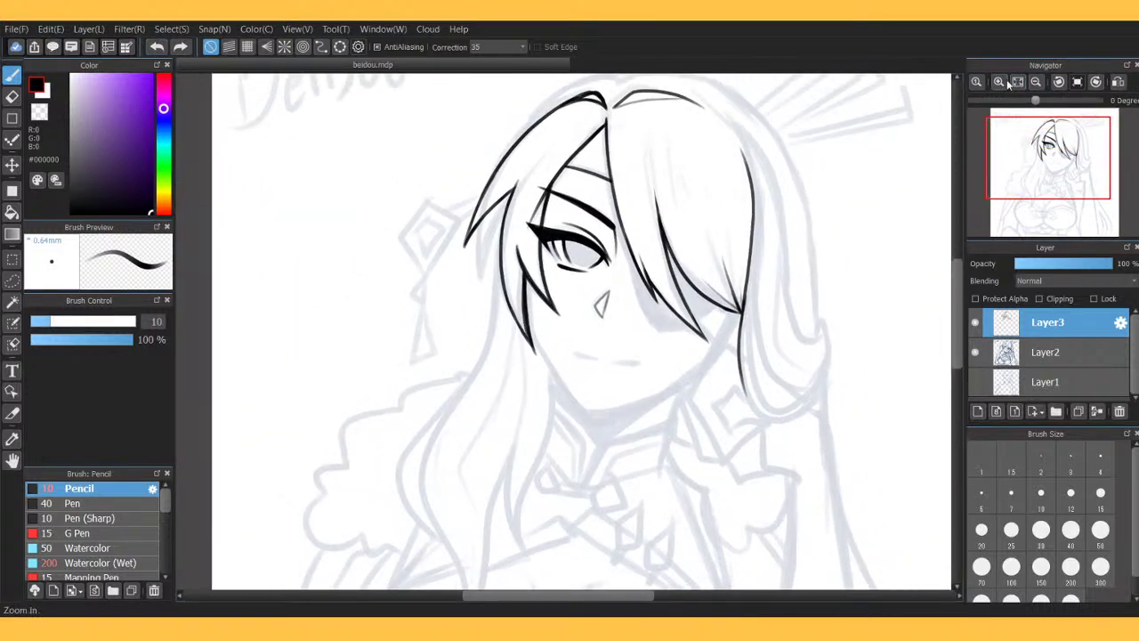
click(999, 81)
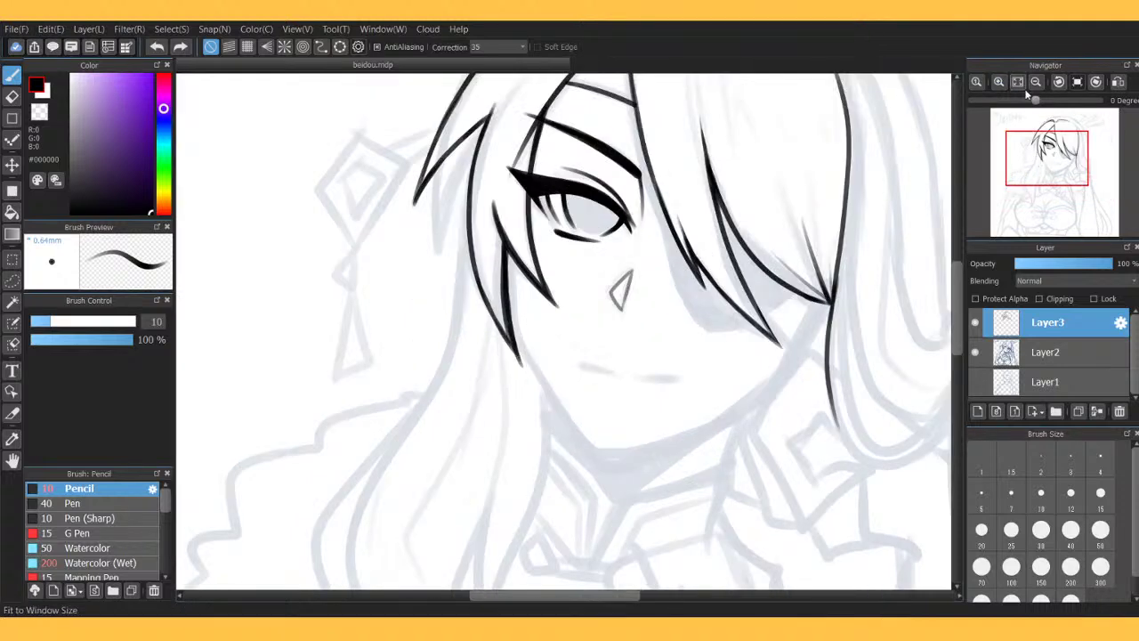
drag(1055, 134, 1052, 163)
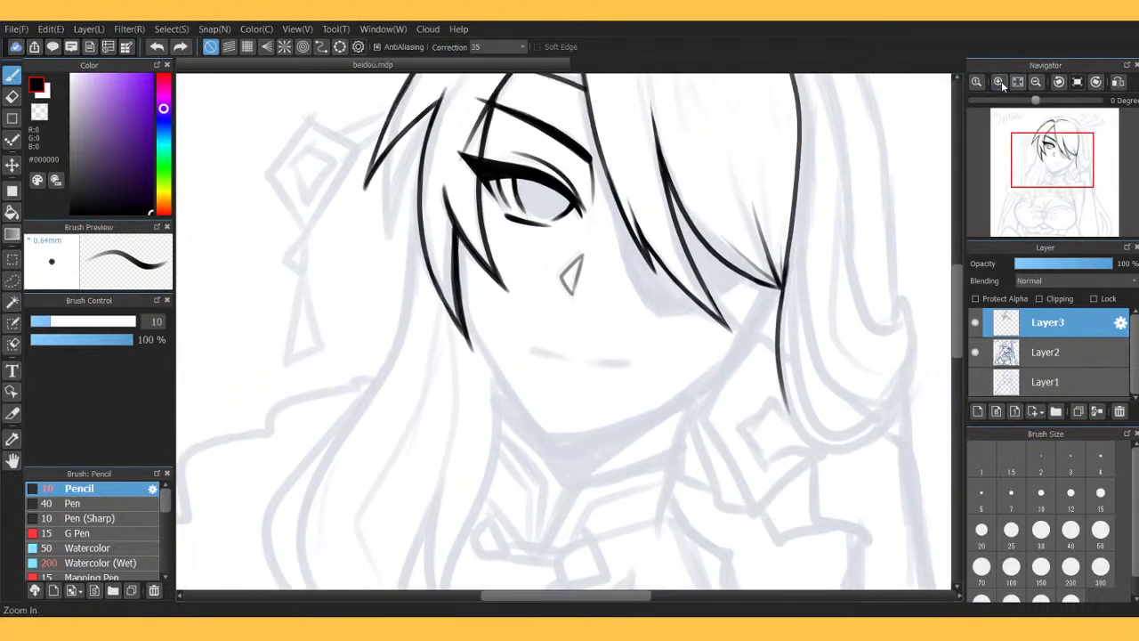
click(1000, 81)
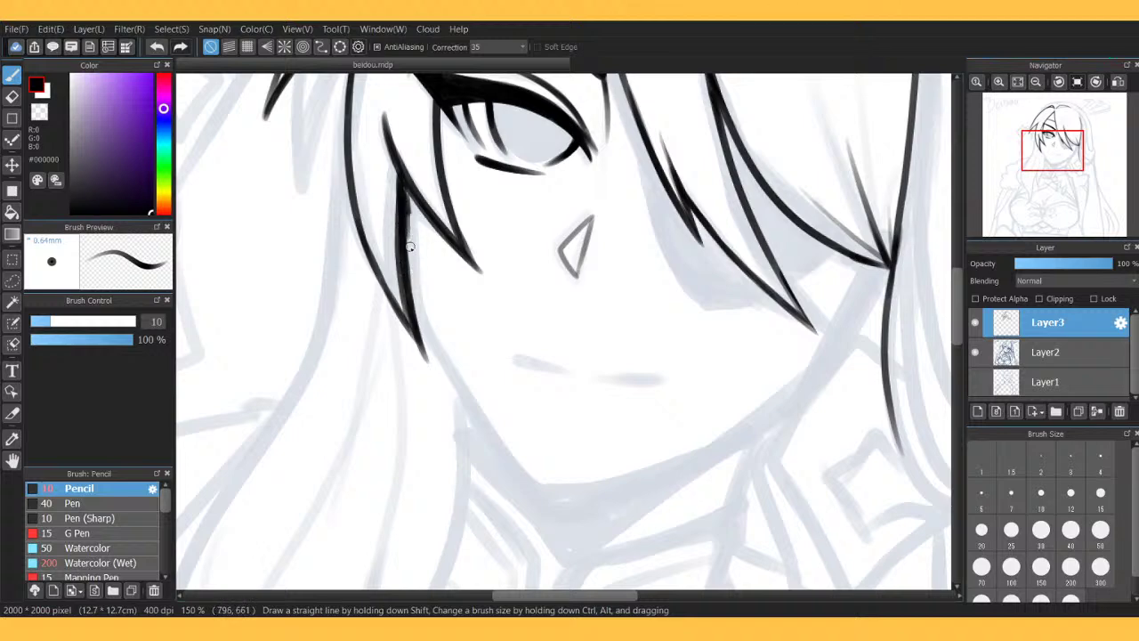
mouse_move(407, 228)
mouse_down()
mouse_move(399, 261)
mouse_move(409, 257)
mouse_move(410, 276)
mouse_move(410, 249)
mouse_move(419, 305)
mouse_up()
mouse_move(413, 258)
mouse_down()
mouse_move(418, 311)
mouse_move(437, 341)
mouse_up()
mouse_move(416, 295)
mouse_down()
mouse_move(453, 377)
mouse_move(525, 475)
mouse_up()
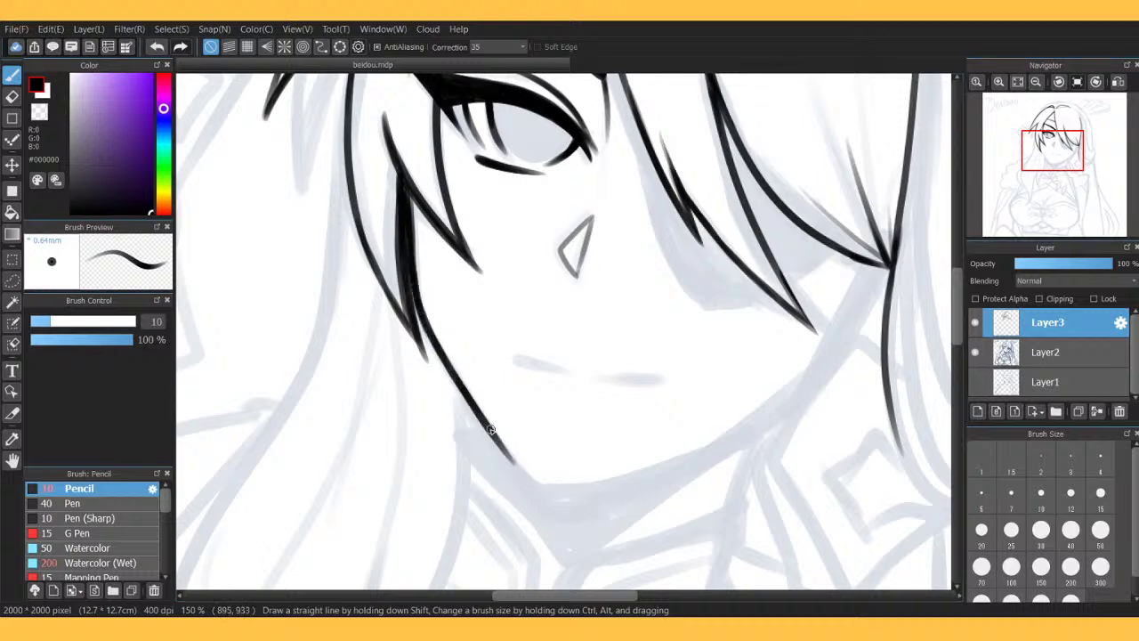
drag(489, 432, 532, 479)
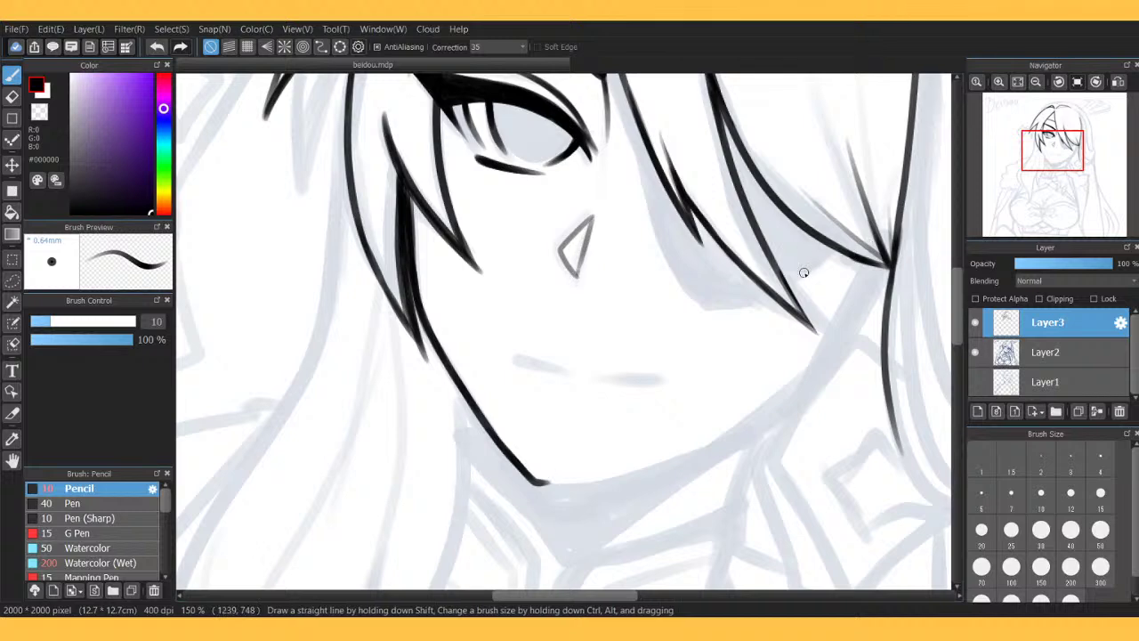
Ink the other side of the jaw from the chin up toward the fringe covering the eye.
click(1058, 81)
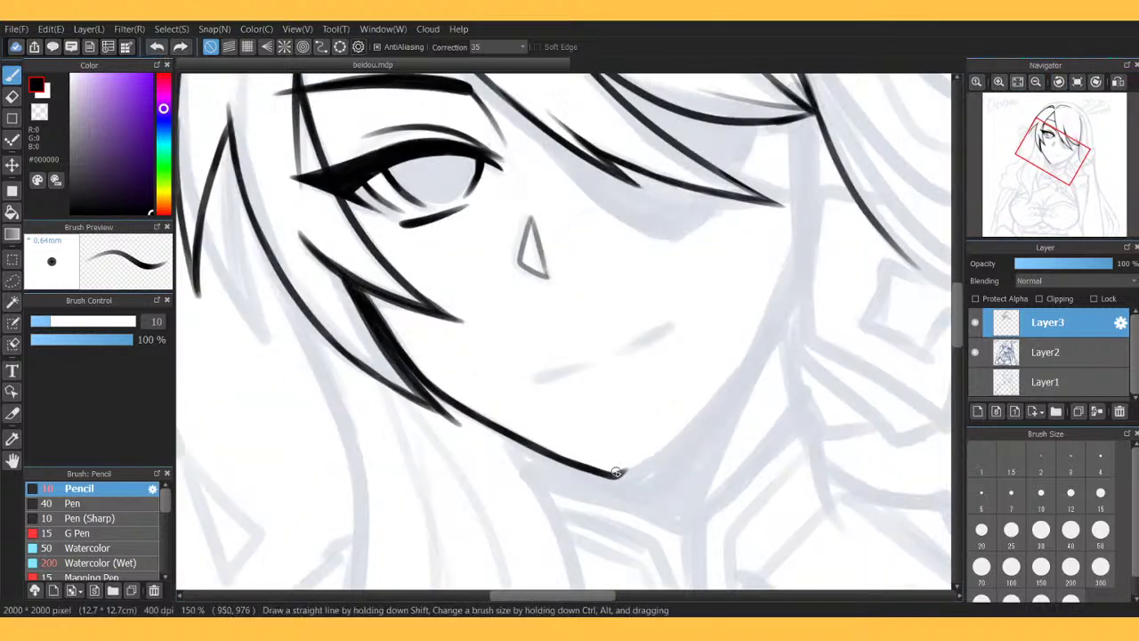
mouse_move(618, 473)
mouse_down()
mouse_move(648, 458)
mouse_move(617, 473)
mouse_move(679, 436)
mouse_move(657, 450)
mouse_move(700, 412)
mouse_move(775, 298)
mouse_up()
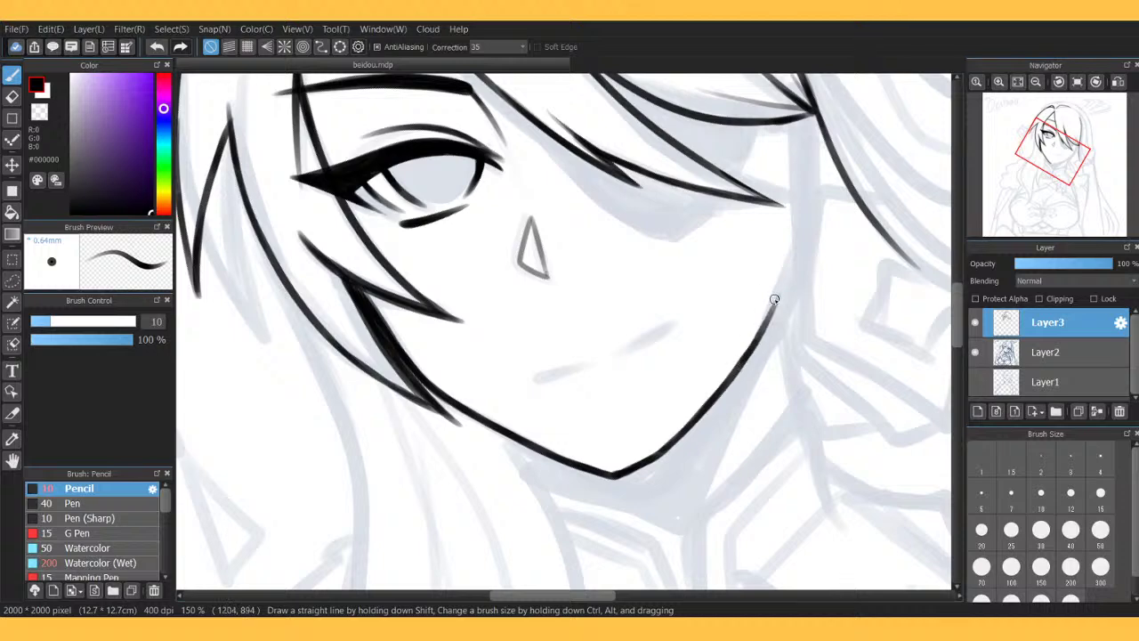
drag(752, 348, 792, 262)
drag(791, 126, 790, 233)
drag(793, 181, 787, 263)
Try to smooth the bend in the jaw contour below the covered eye with another stroke.
click(1096, 82)
click(1096, 82)
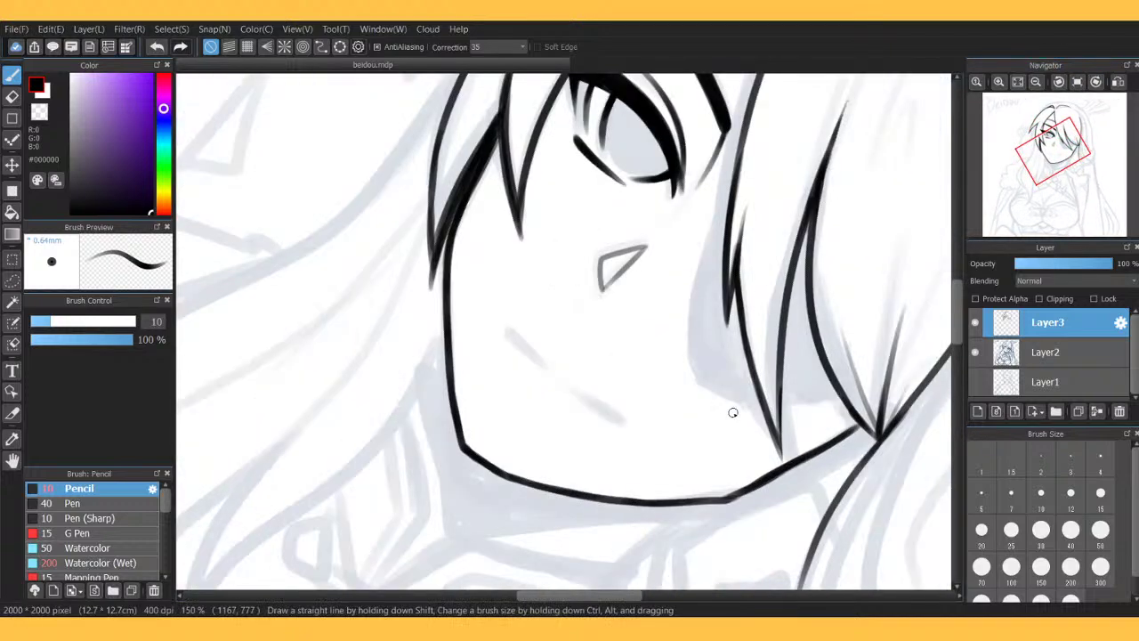
drag(652, 505, 741, 486)
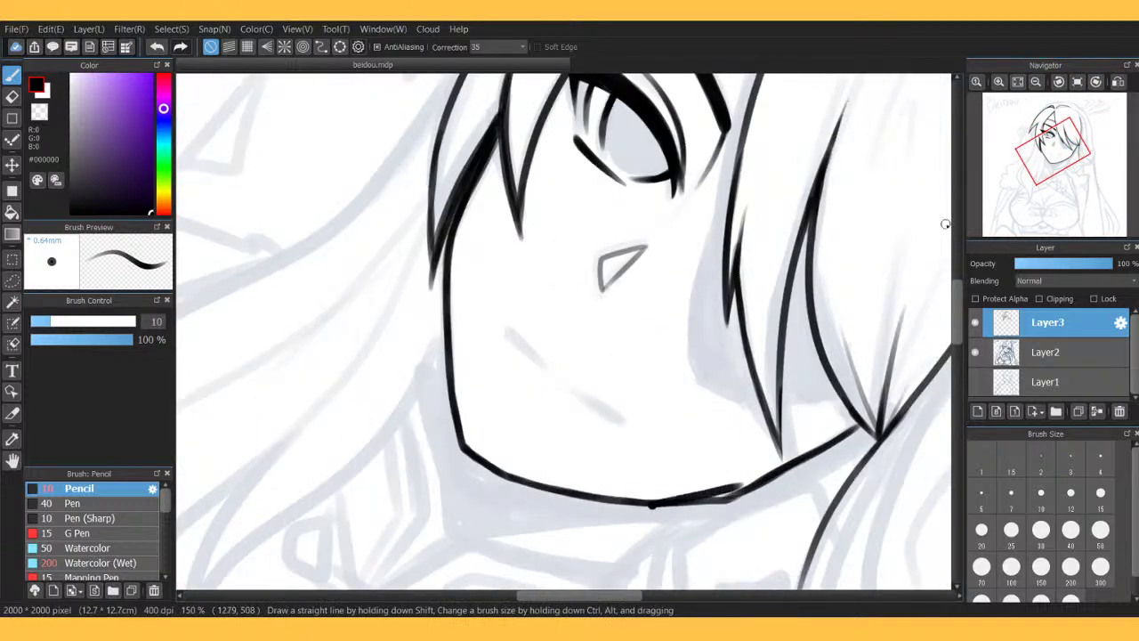
Redraw the upper jaw contour so it joins the hair where the long fringe strands meet.
click(1059, 82)
click(1060, 82)
click(1059, 82)
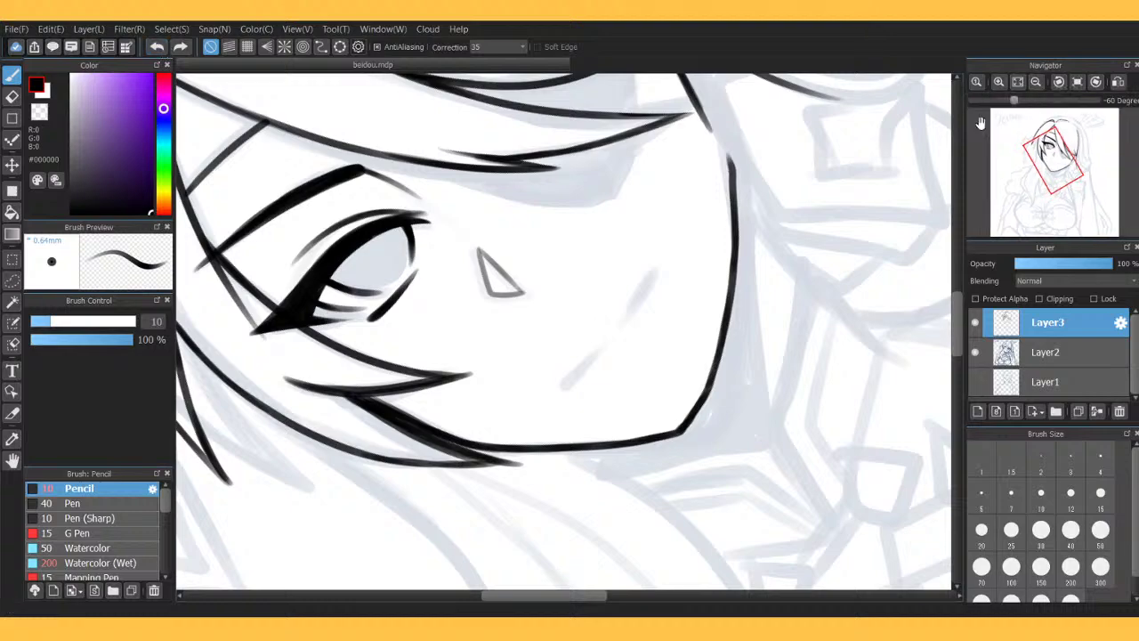
click(1072, 138)
drag(1071, 138, 1077, 161)
click(999, 82)
drag(460, 306, 532, 429)
drag(509, 390, 540, 448)
drag(510, 397, 555, 523)
drag(538, 447, 544, 472)
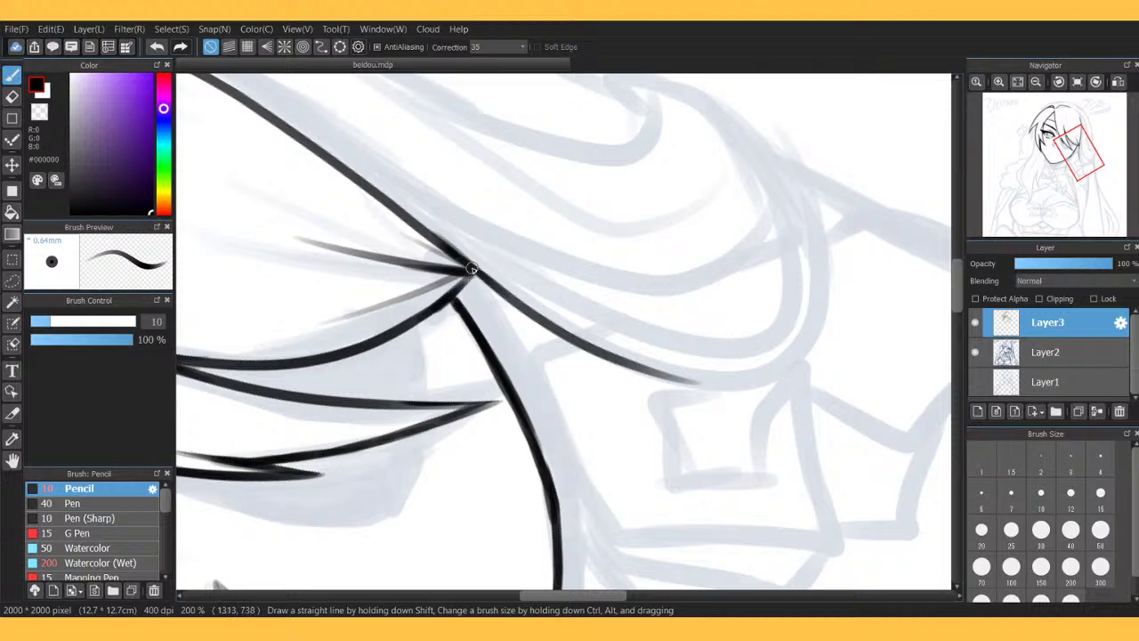
Check the finished jaw contour in mirrored and full-canvas views, with the Layer2 sketch hidden and shown.
click(1121, 79)
click(1077, 81)
click(1036, 81)
click(1036, 81)
drag(1065, 185, 1041, 191)
click(976, 352)
click(976, 353)
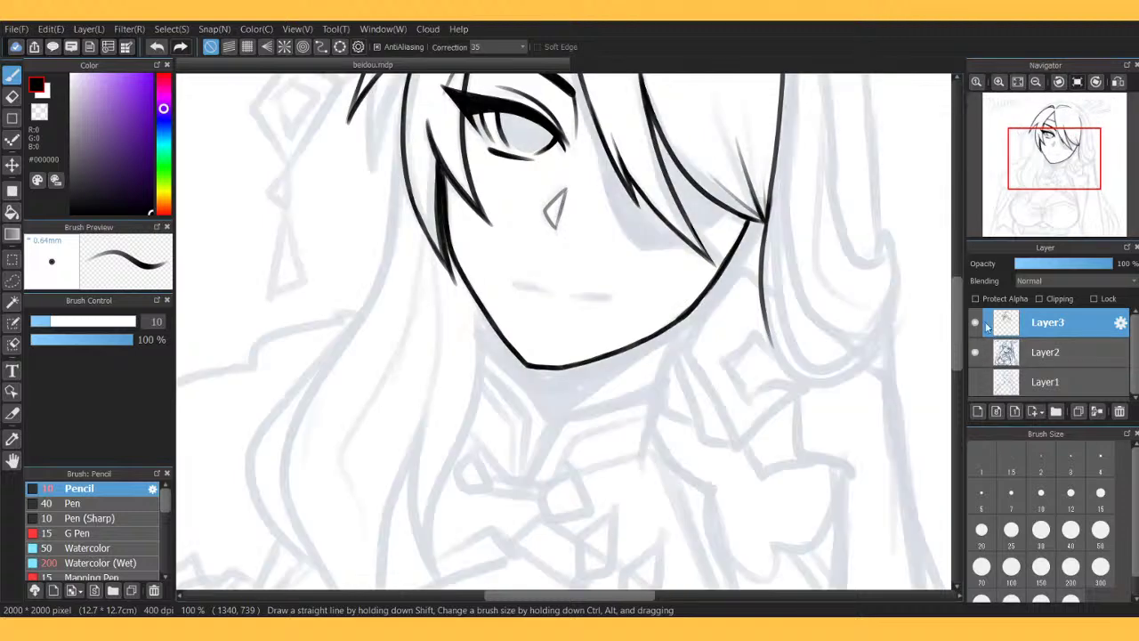
click(1119, 82)
click(1118, 82)
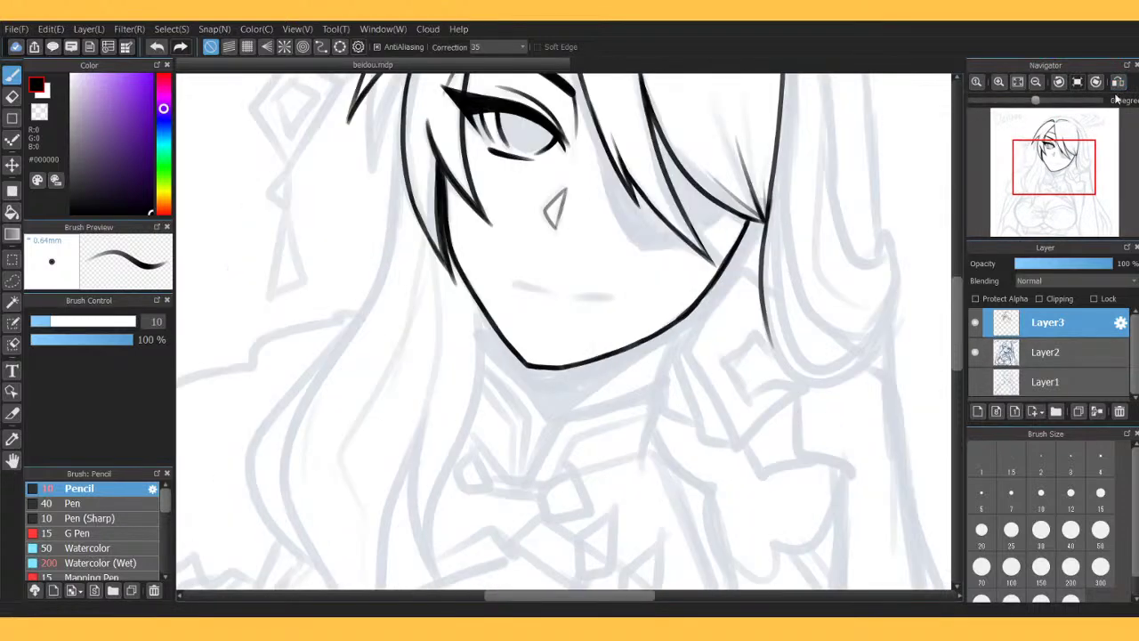
click(1017, 82)
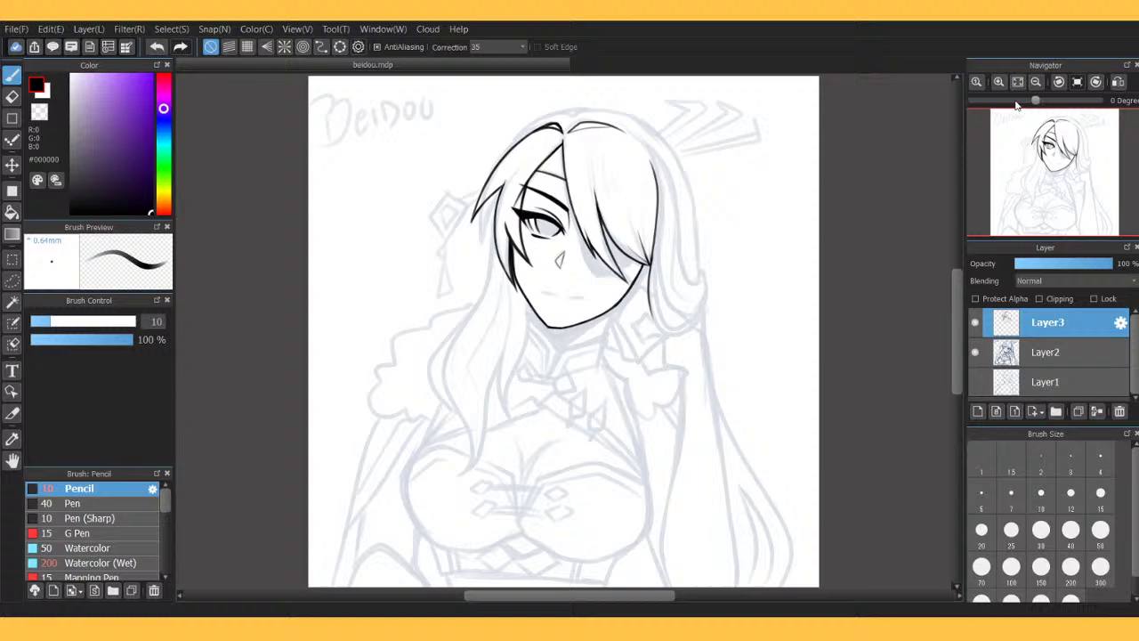
click(976, 353)
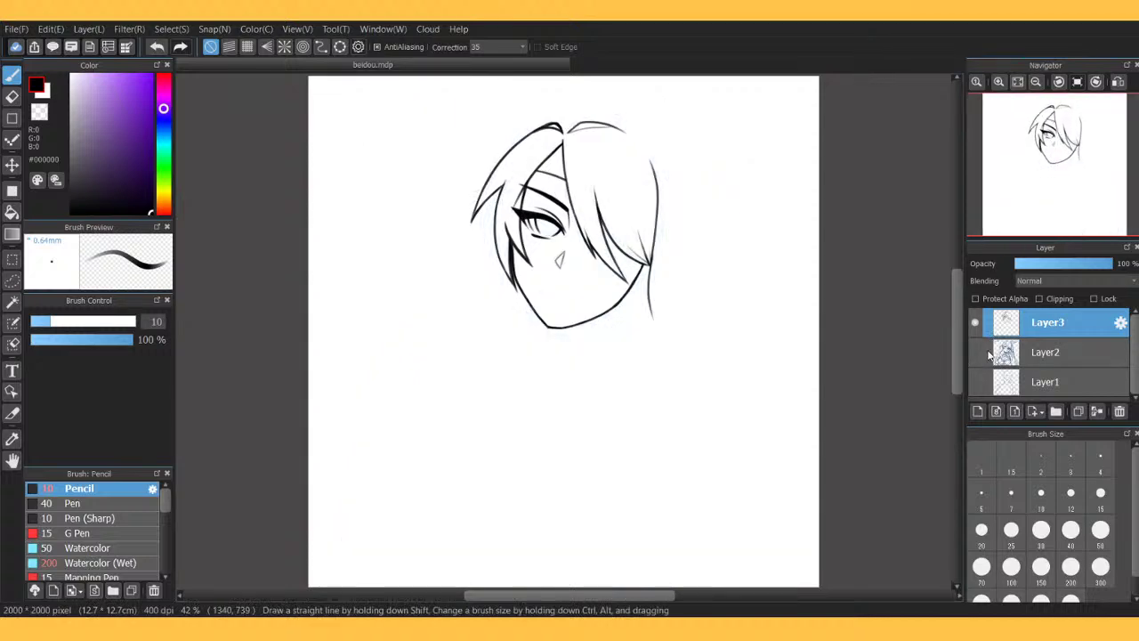
click(975, 352)
Draw thin curved strand lines from the parting into both fringe sections, toggling the Layer2 sketch to judge them.
click(999, 82)
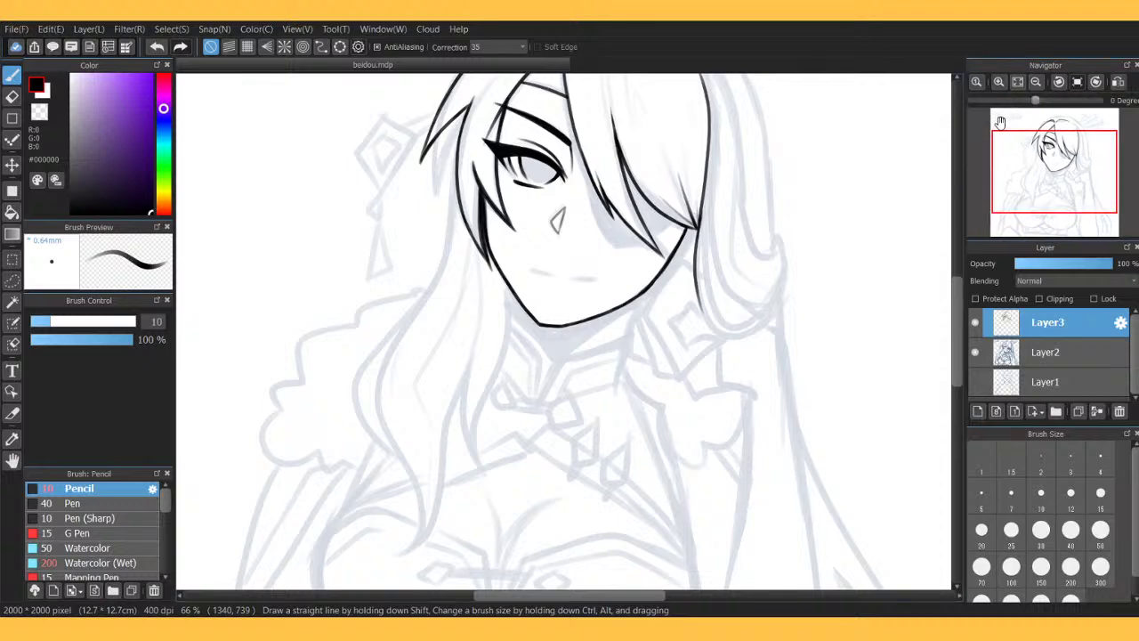
click(1043, 155)
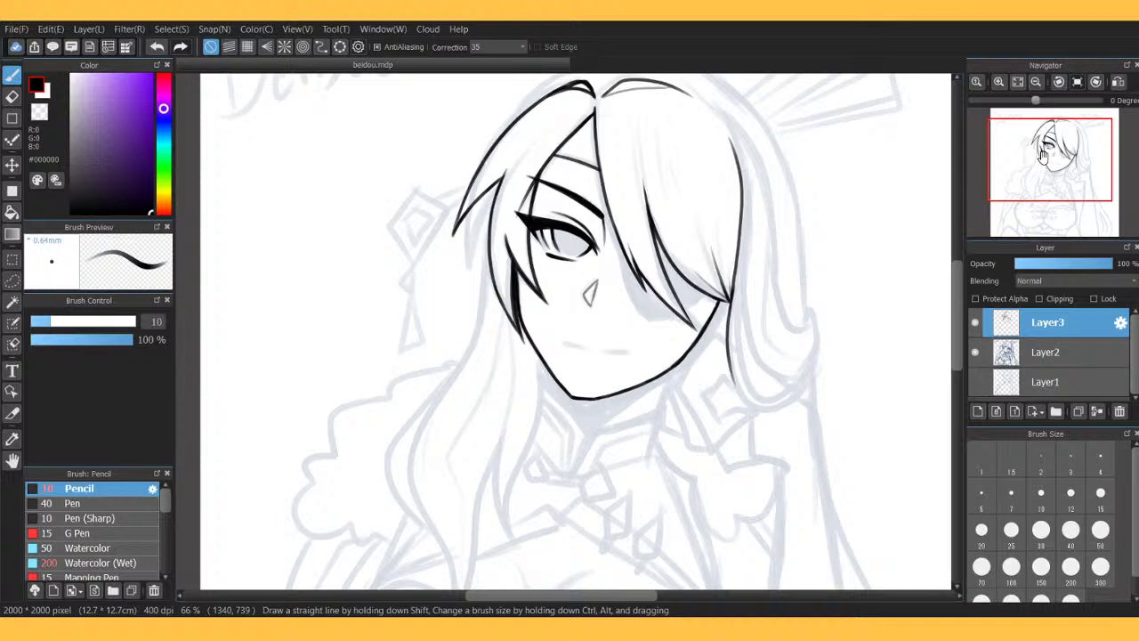
click(1000, 82)
click(999, 82)
mouse_move(1052, 148)
mouse_down()
mouse_move(1047, 169)
mouse_move(1059, 124)
mouse_up()
click(1035, 82)
click(1035, 83)
click(999, 82)
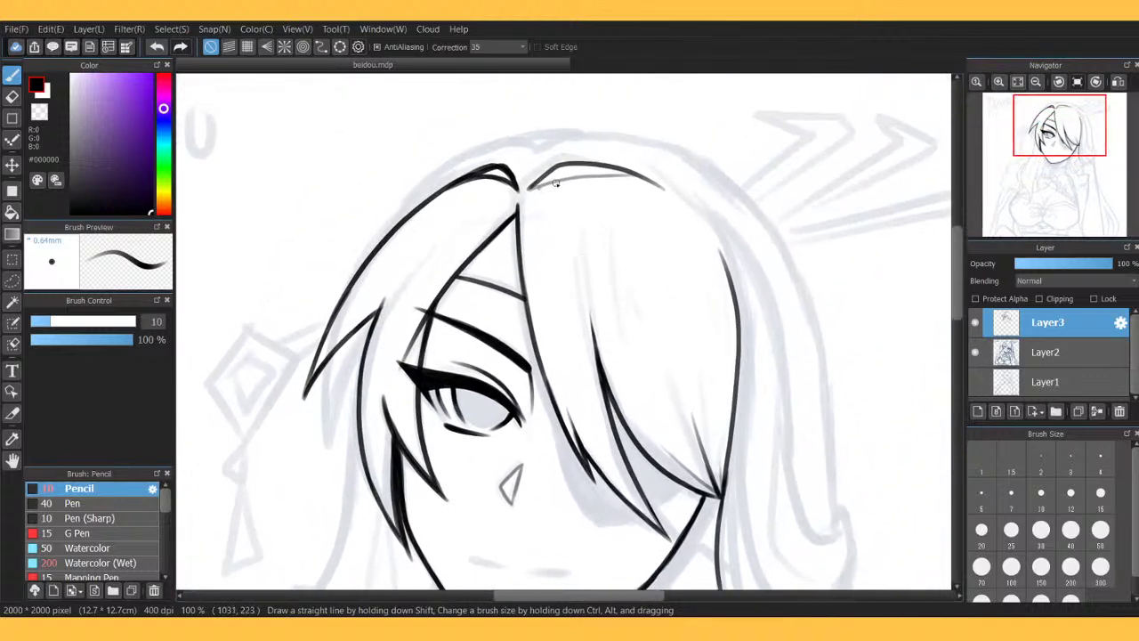
drag(540, 186, 583, 249)
click(976, 352)
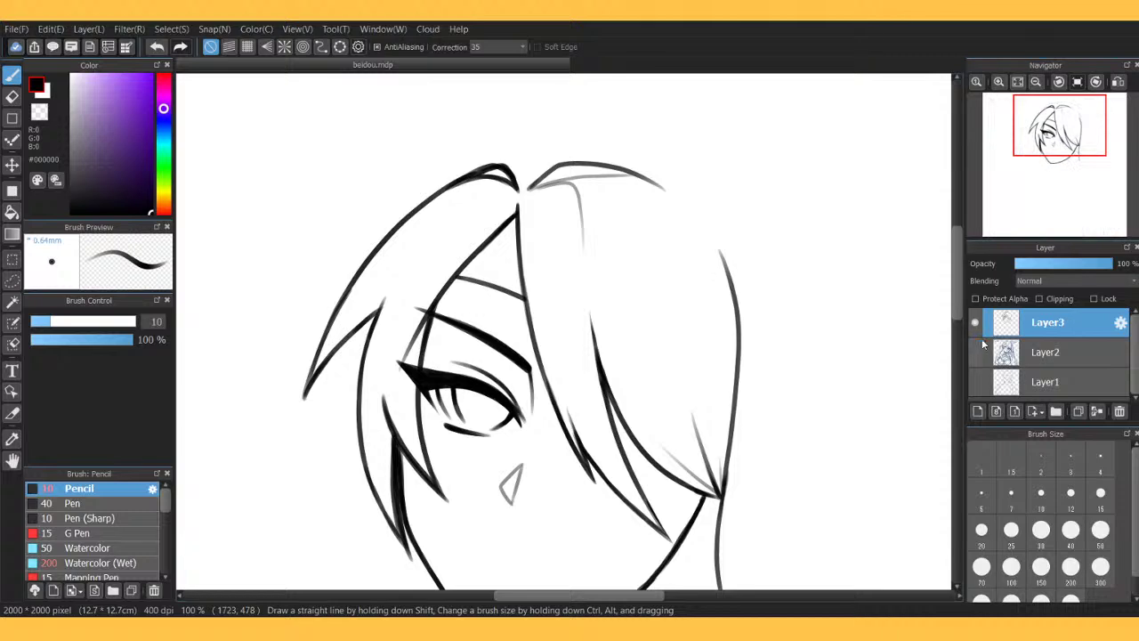
mouse_move(517, 192)
mouse_down()
mouse_move(460, 209)
mouse_move(425, 254)
mouse_up()
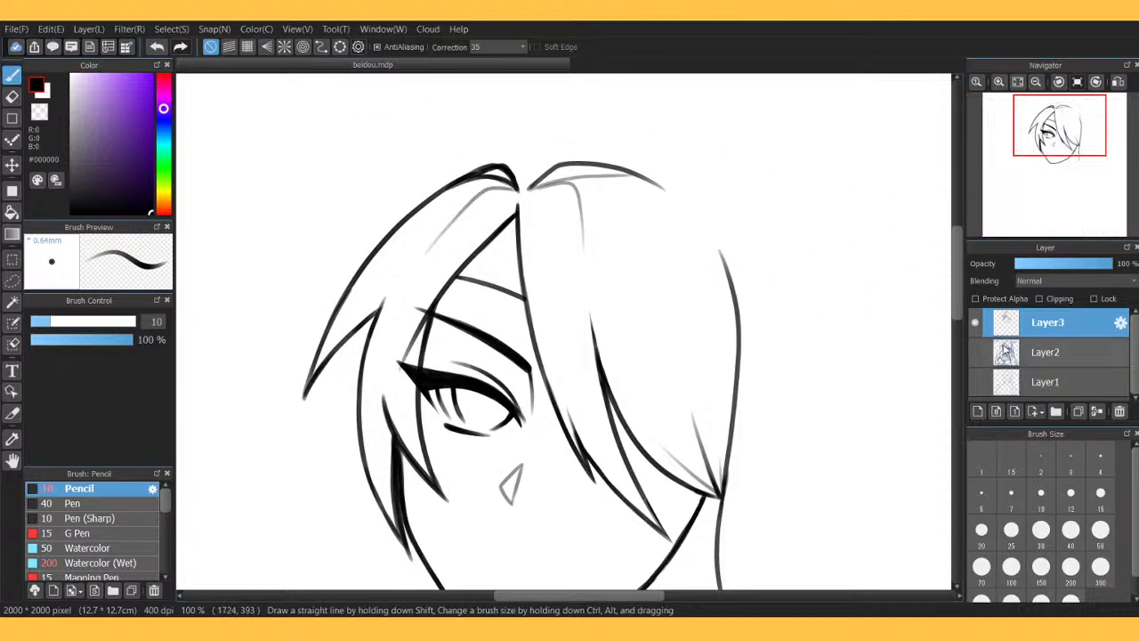
click(976, 352)
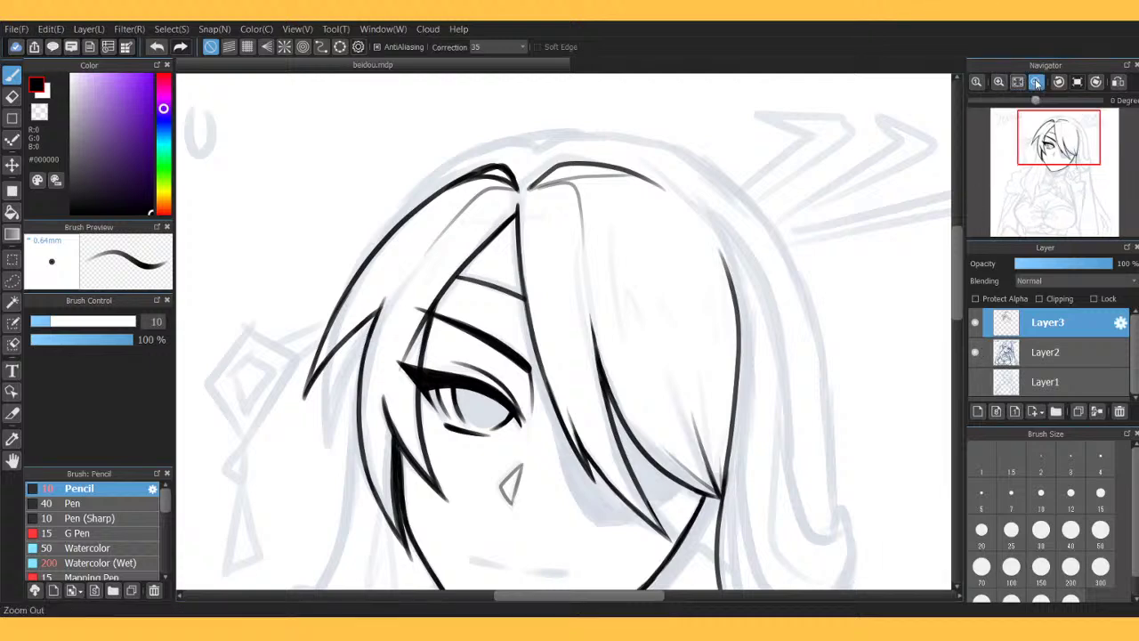
Review the new parting strands on the whole head with the Layer2 sketch hidden and shown.
click(1036, 82)
click(1035, 82)
click(1061, 167)
click(1061, 165)
click(976, 351)
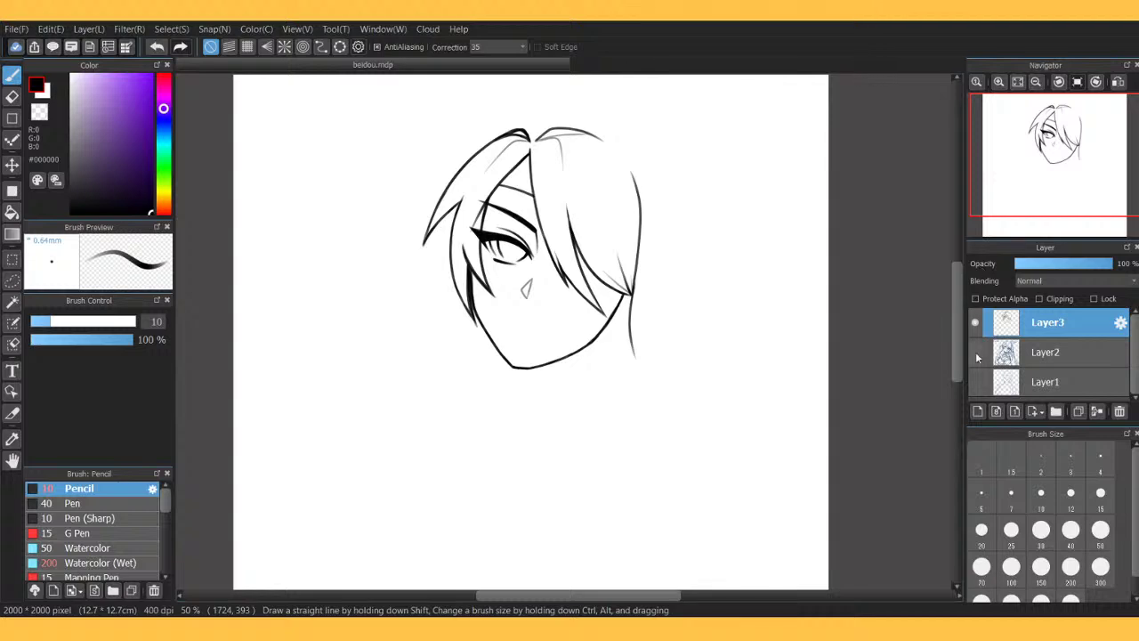
click(977, 354)
click(976, 353)
click(976, 353)
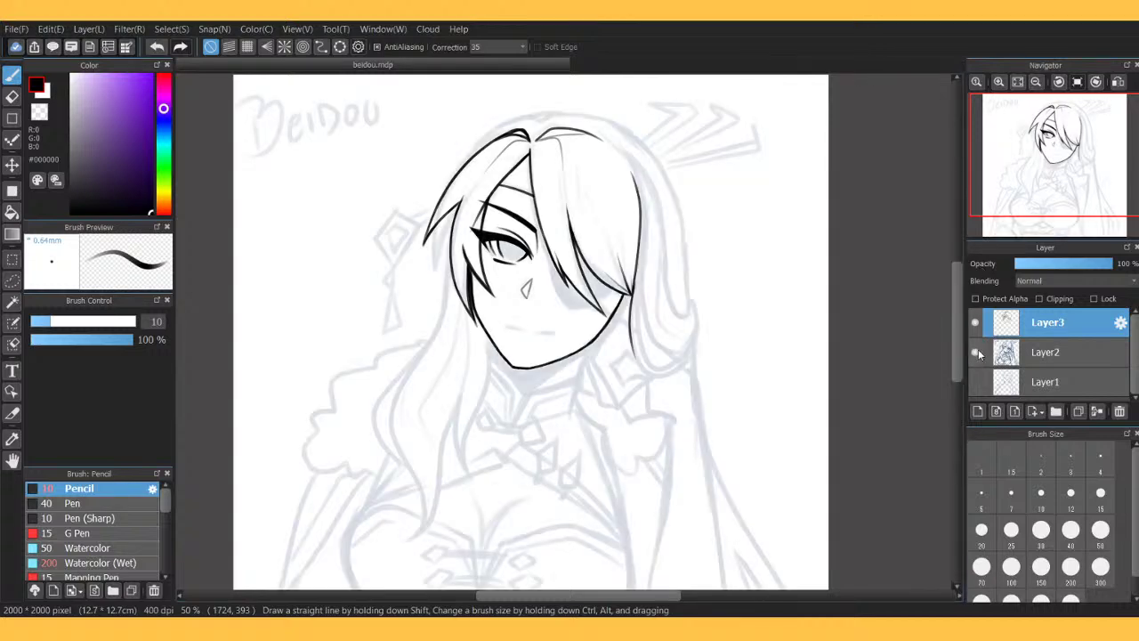
Ink the long side lock's outer edge from the spiky fringe beside the visible eye down past the shoulder.
mouse_move(1061, 162)
mouse_down()
mouse_move(1069, 171)
mouse_move(1040, 163)
mouse_move(1099, 179)
mouse_move(1051, 162)
mouse_up()
click(999, 82)
click(999, 82)
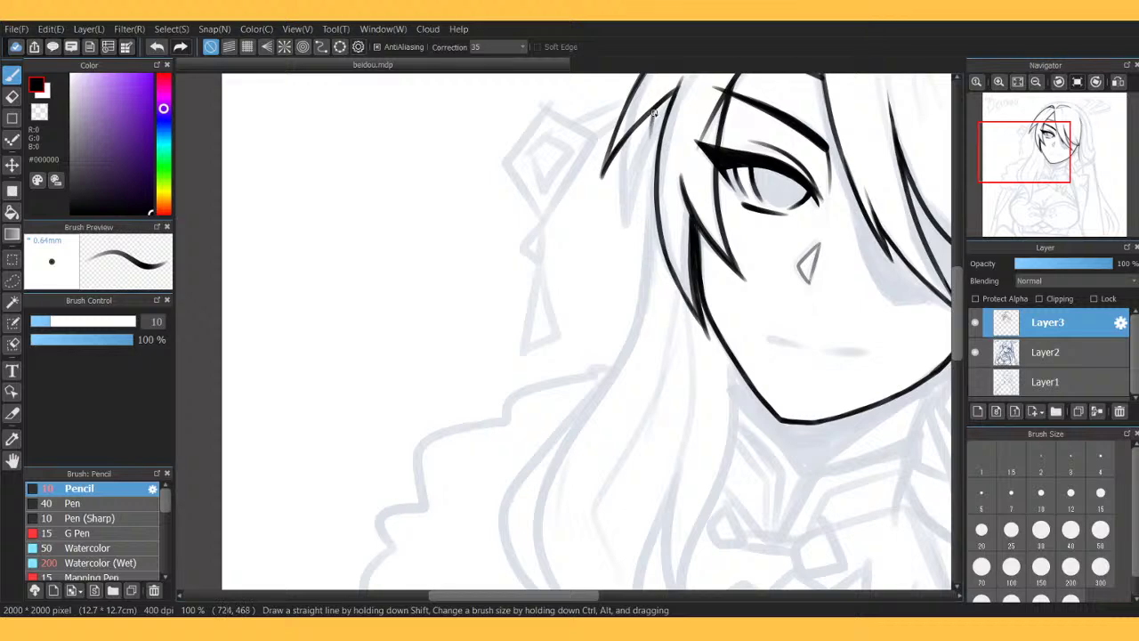
drag(655, 110, 644, 187)
drag(655, 112, 644, 185)
mouse_move(650, 139)
mouse_down()
mouse_move(637, 316)
mouse_move(616, 362)
mouse_move(506, 495)
mouse_move(509, 572)
mouse_move(554, 612)
mouse_up()
Examine the long side lock in the whole drawing, toggling the Layer2 sketch and mirroring the view.
click(1017, 82)
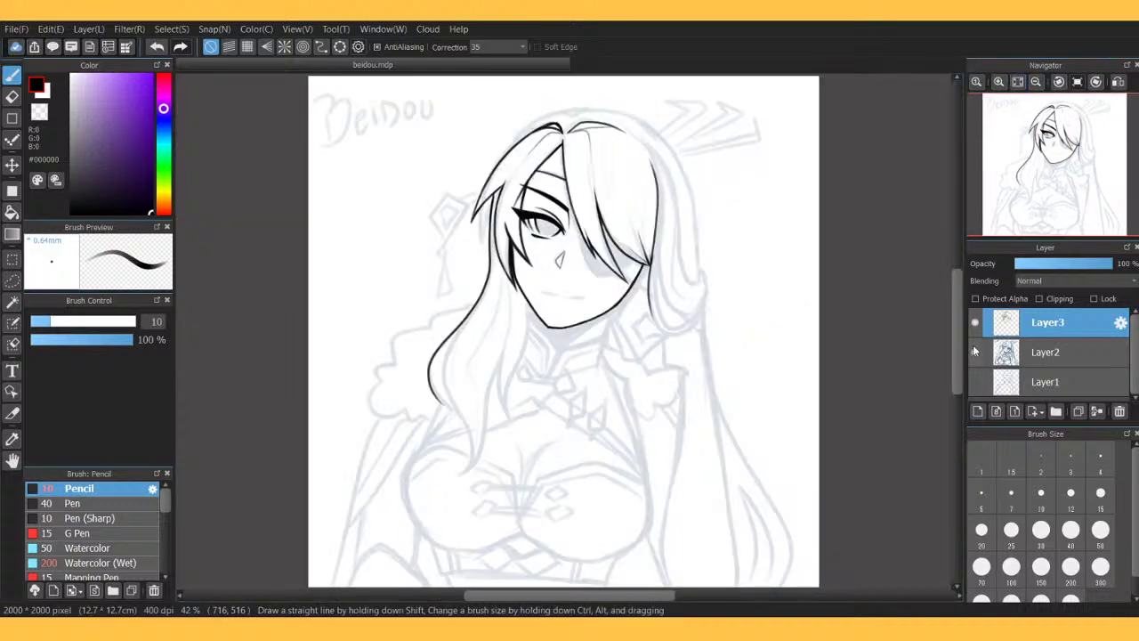
click(975, 351)
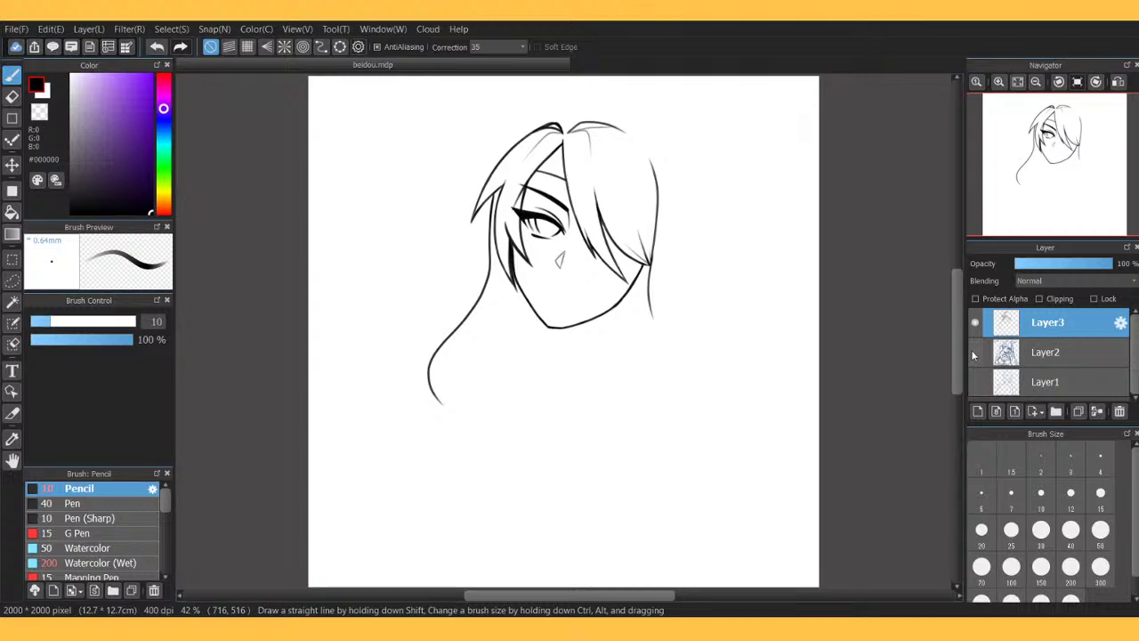
click(975, 351)
click(975, 351)
click(975, 353)
click(974, 354)
click(1118, 82)
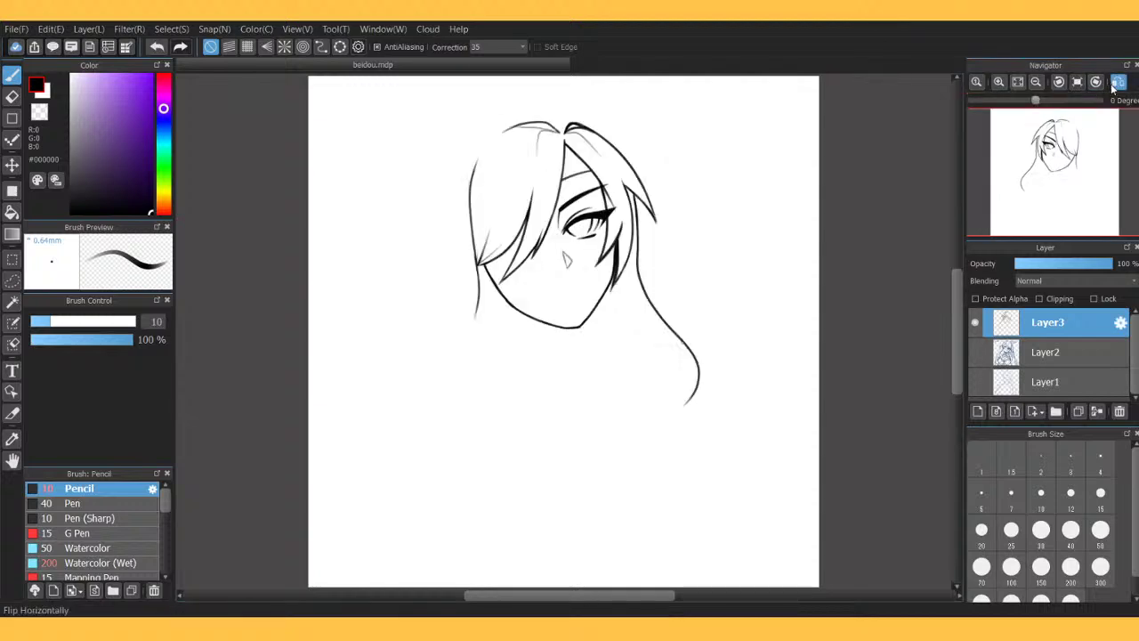
click(1116, 83)
click(976, 352)
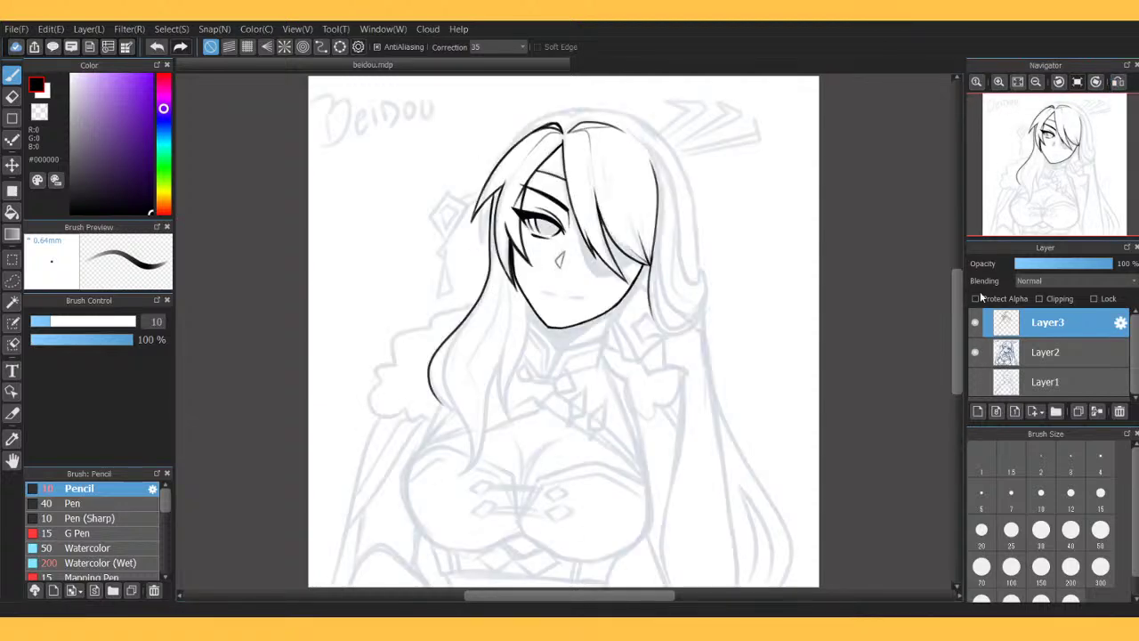
Try to add two inner strand lines along the curve of the long side lock.
click(998, 82)
click(998, 82)
click(999, 81)
drag(1043, 148, 1032, 186)
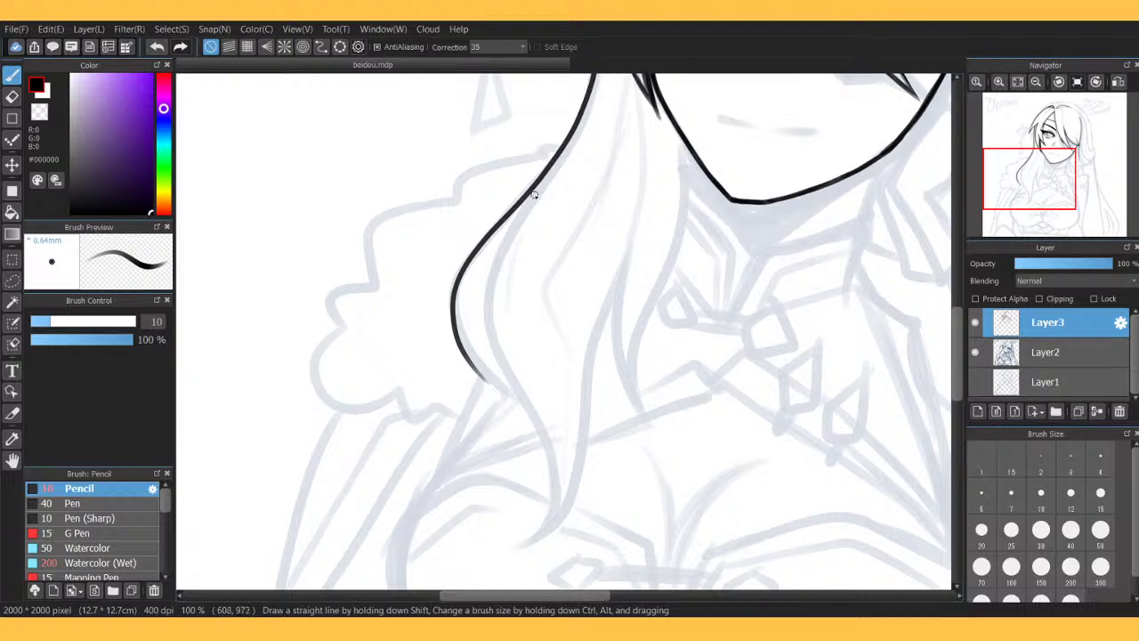
mouse_move(530, 202)
mouse_down()
mouse_move(480, 287)
mouse_move(478, 323)
mouse_move(498, 369)
mouse_up()
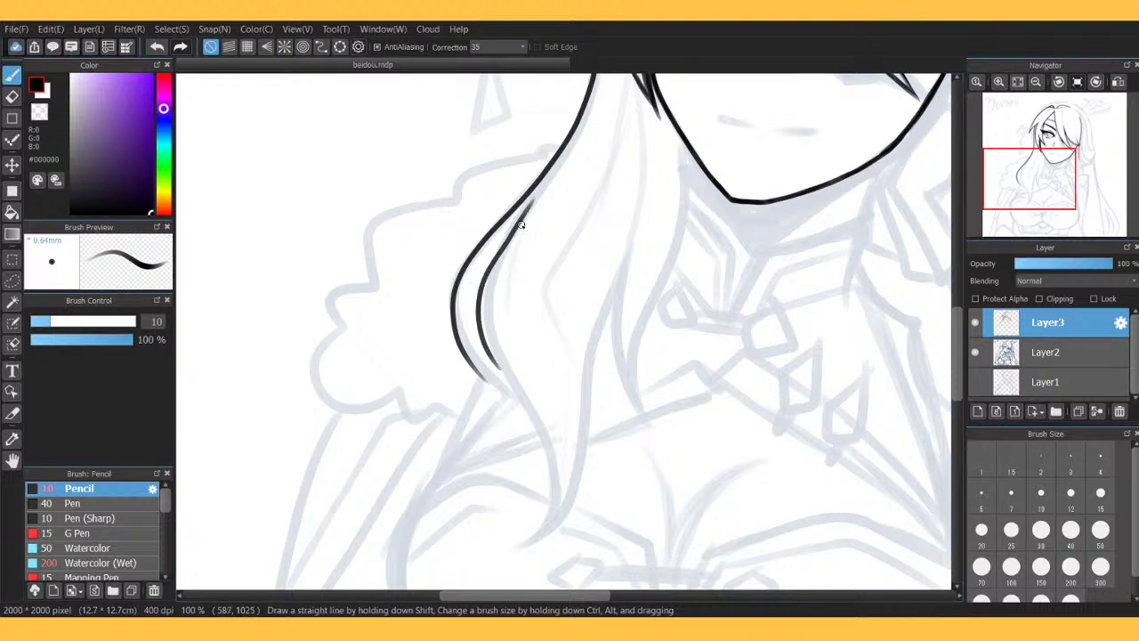
mouse_move(512, 244)
mouse_down()
mouse_move(490, 326)
mouse_move(506, 375)
mouse_up()
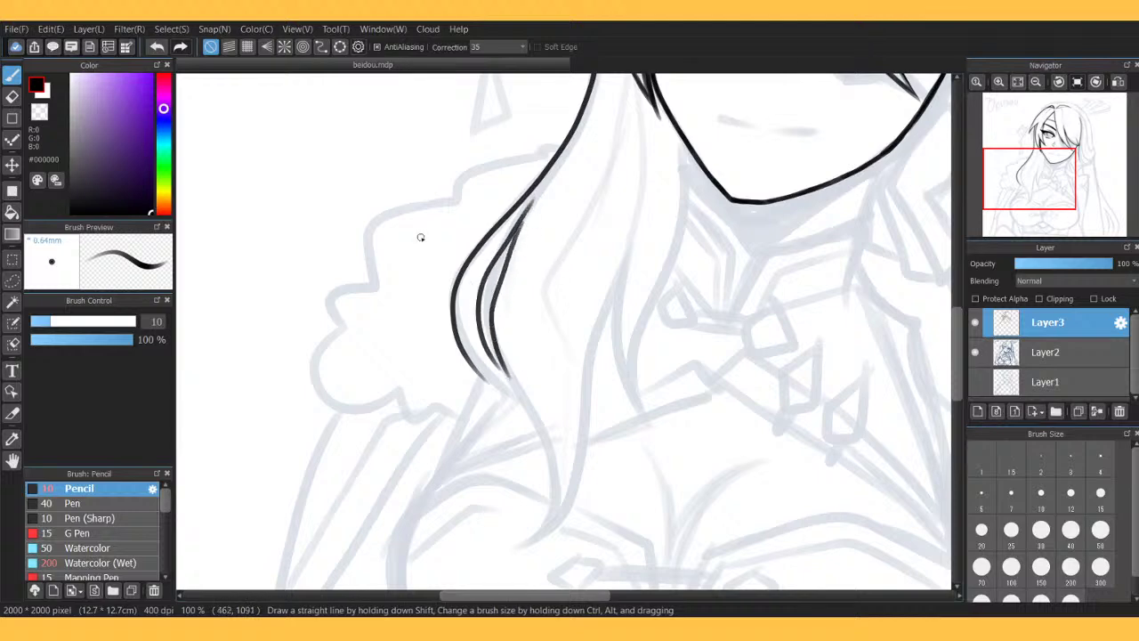
click(158, 46)
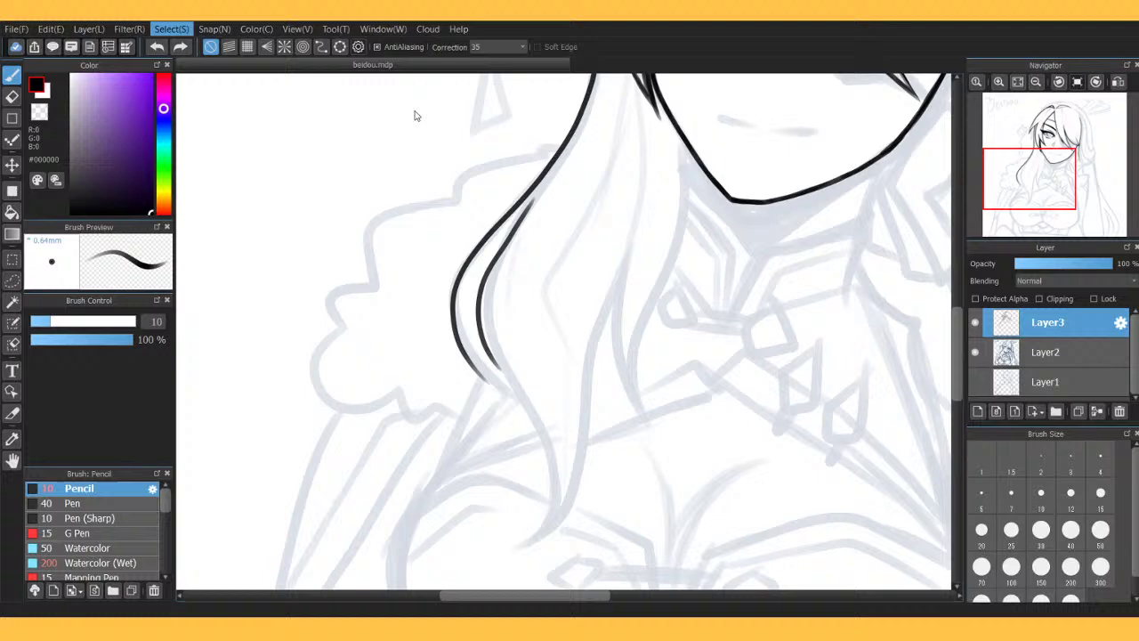
click(158, 49)
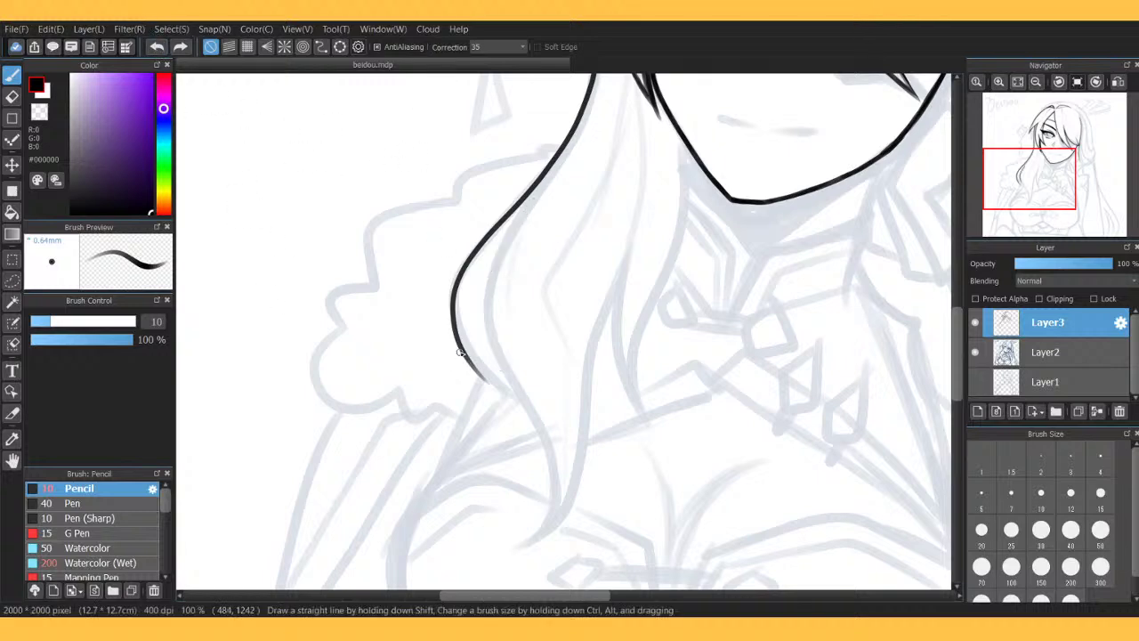
Extend the long side lock's outer edge from its bend down over the shoulder toward the tip.
drag(460, 352, 538, 436)
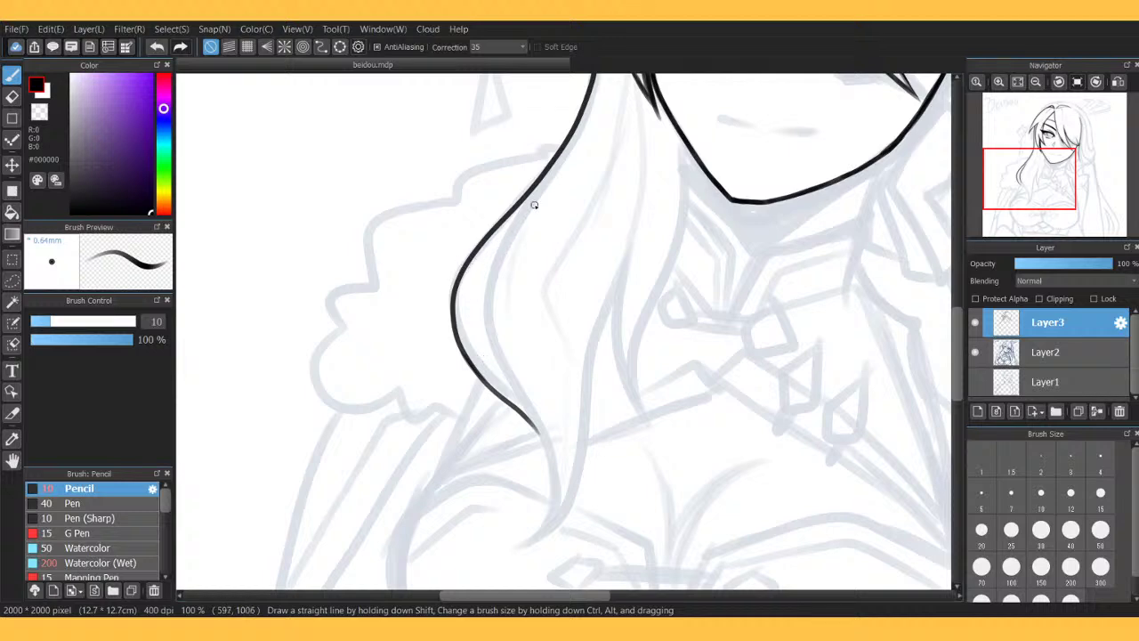
mouse_move(534, 206)
mouse_down()
mouse_move(487, 303)
mouse_move(546, 444)
mouse_up()
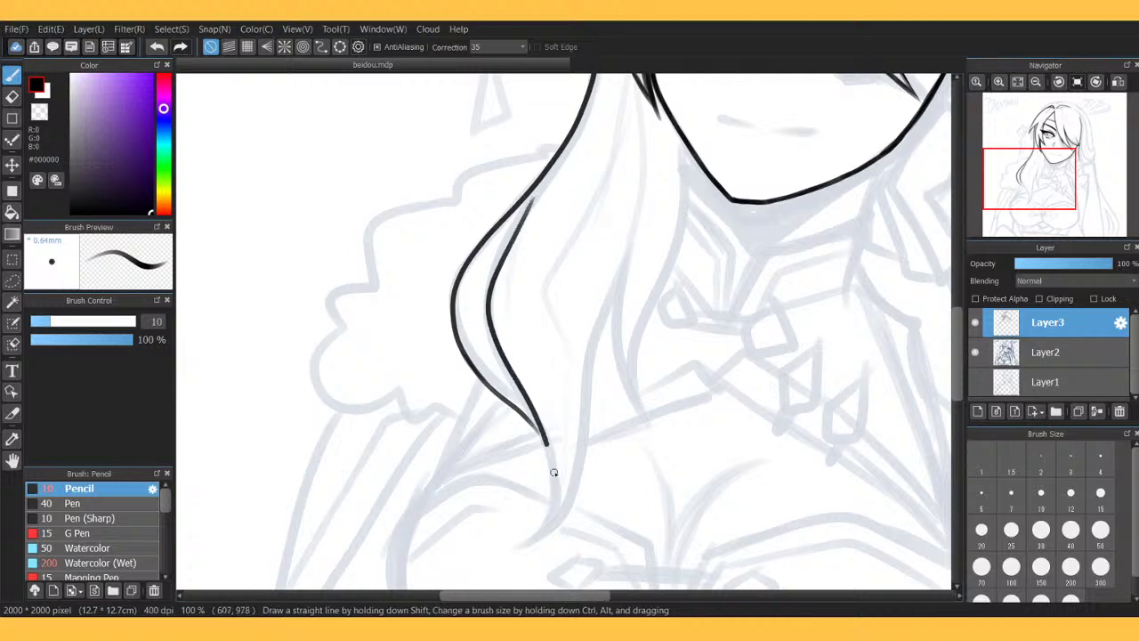
click(156, 46)
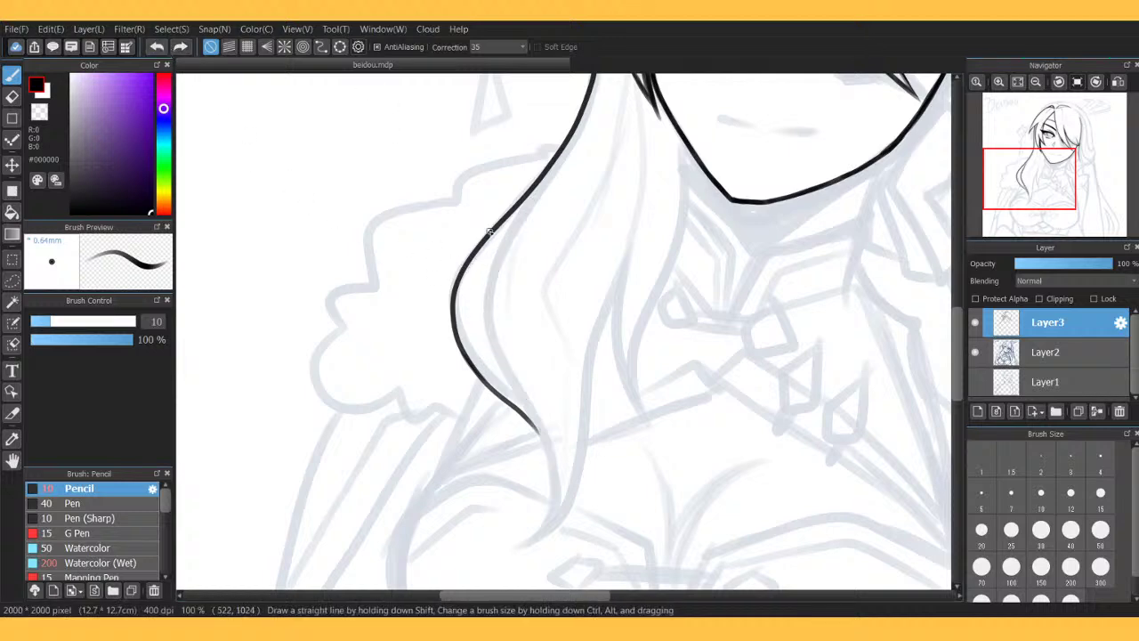
Ink two curved inner strand lines inside the bend of the long side lock, meeting at both ends.
mouse_move(520, 215)
mouse_down()
mouse_move(488, 268)
mouse_move(510, 379)
mouse_move(525, 392)
mouse_up()
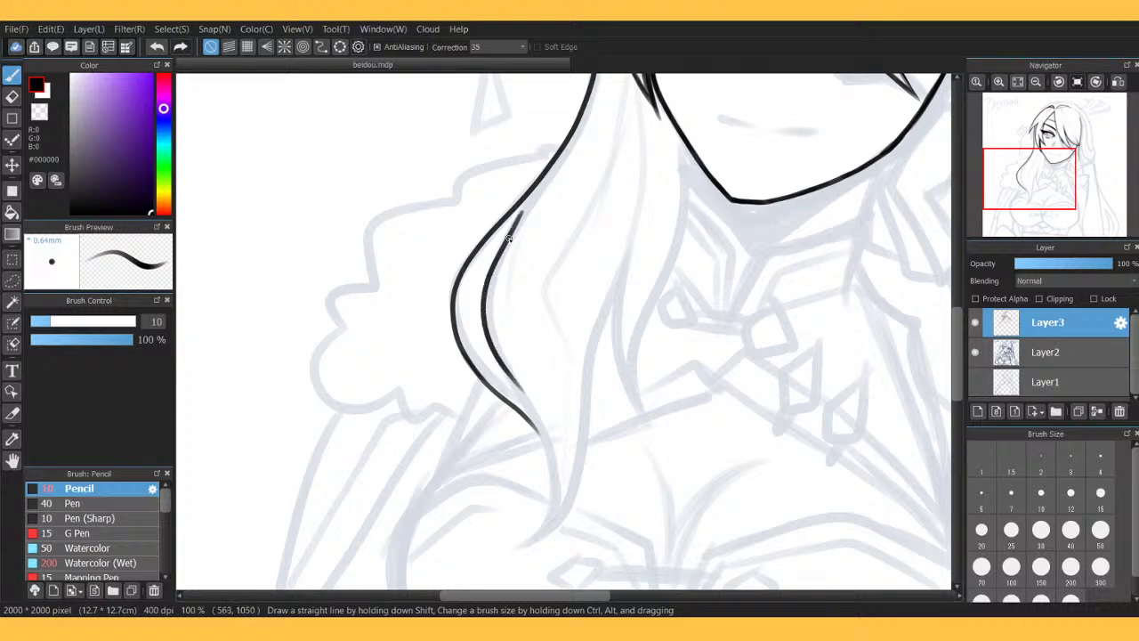
mouse_move(507, 243)
mouse_down()
mouse_move(471, 319)
mouse_move(496, 367)
mouse_up()
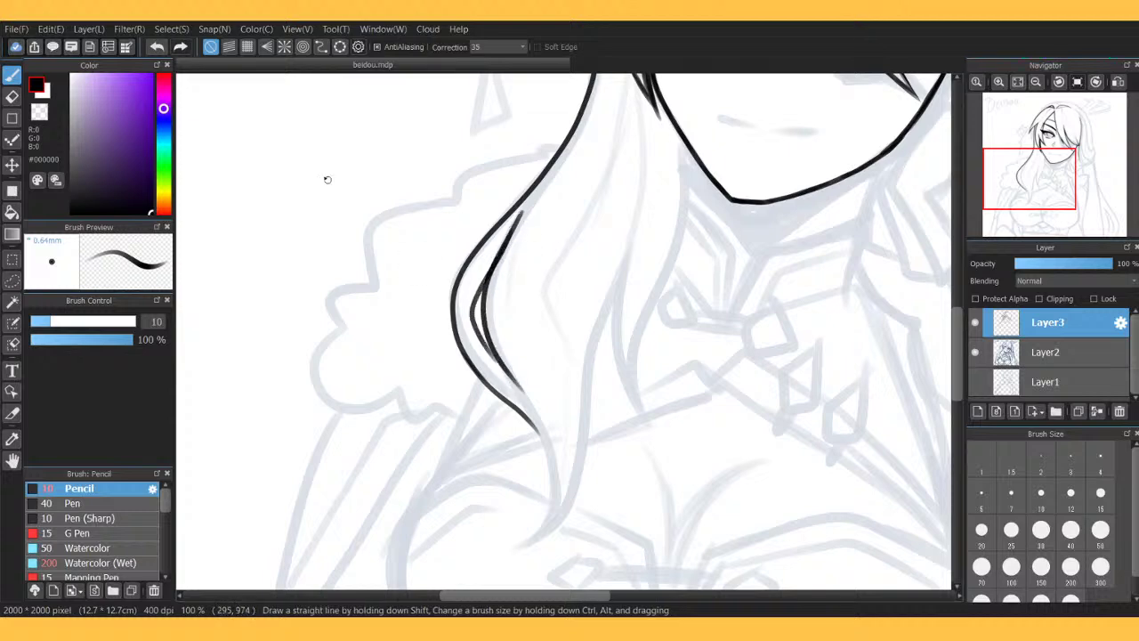
click(157, 47)
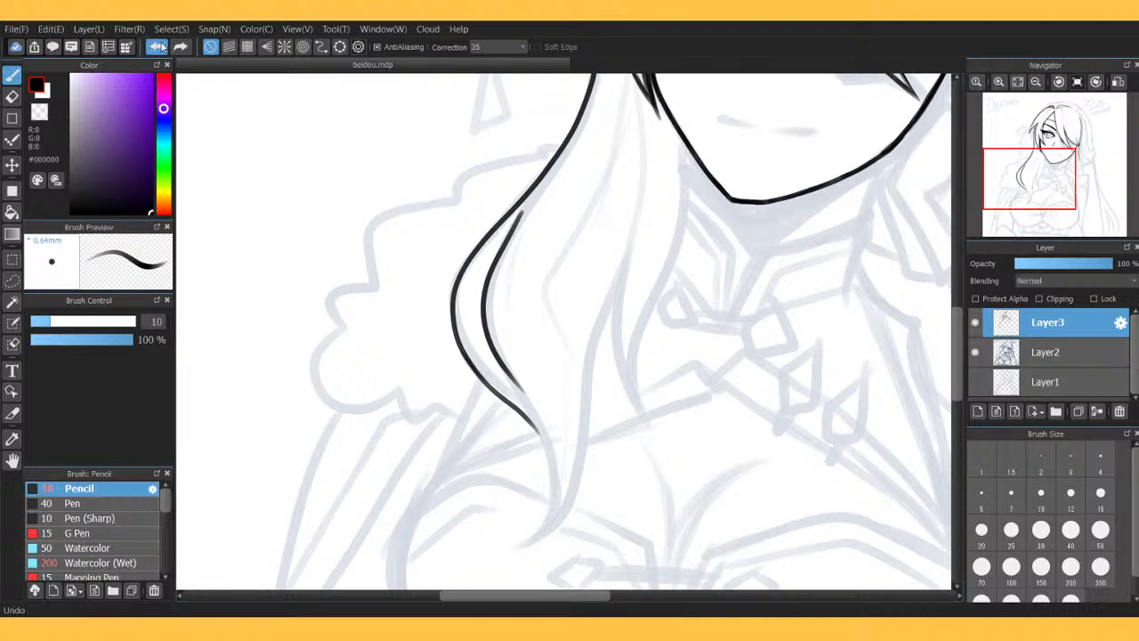
click(157, 47)
mouse_move(521, 212)
mouse_down()
mouse_move(483, 306)
mouse_move(525, 383)
mouse_up()
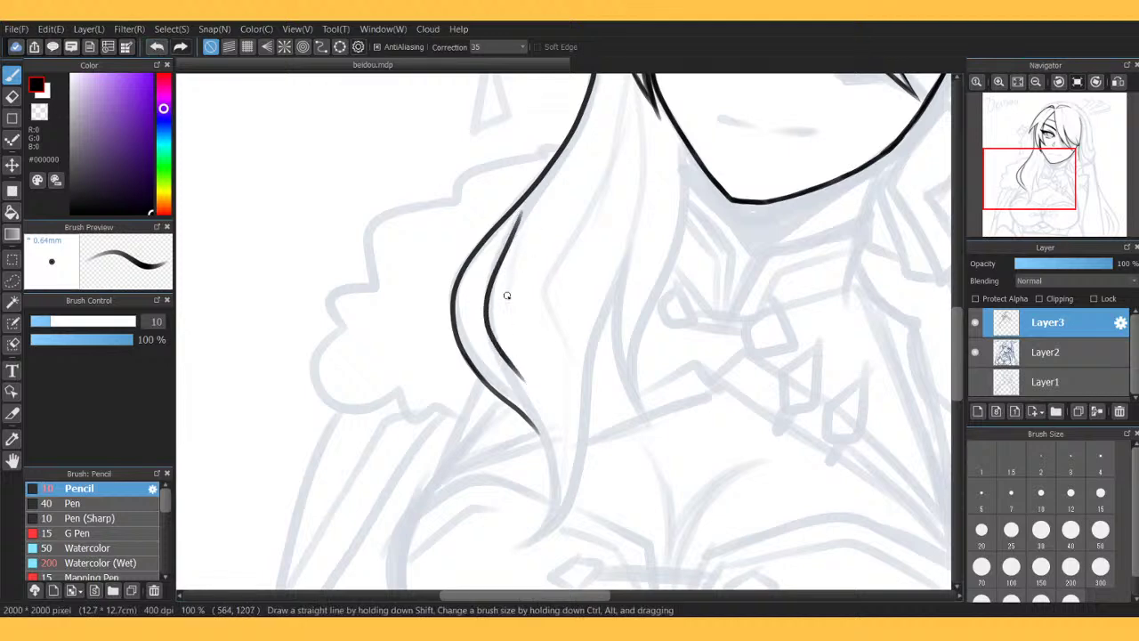
mouse_move(510, 237)
mouse_down()
mouse_move(472, 307)
mouse_move(480, 348)
mouse_move(517, 372)
mouse_up()
click(156, 46)
mouse_move(516, 221)
mouse_down()
mouse_move(471, 317)
mouse_move(535, 399)
mouse_move(520, 376)
mouse_move(553, 454)
mouse_move(535, 537)
mouse_up()
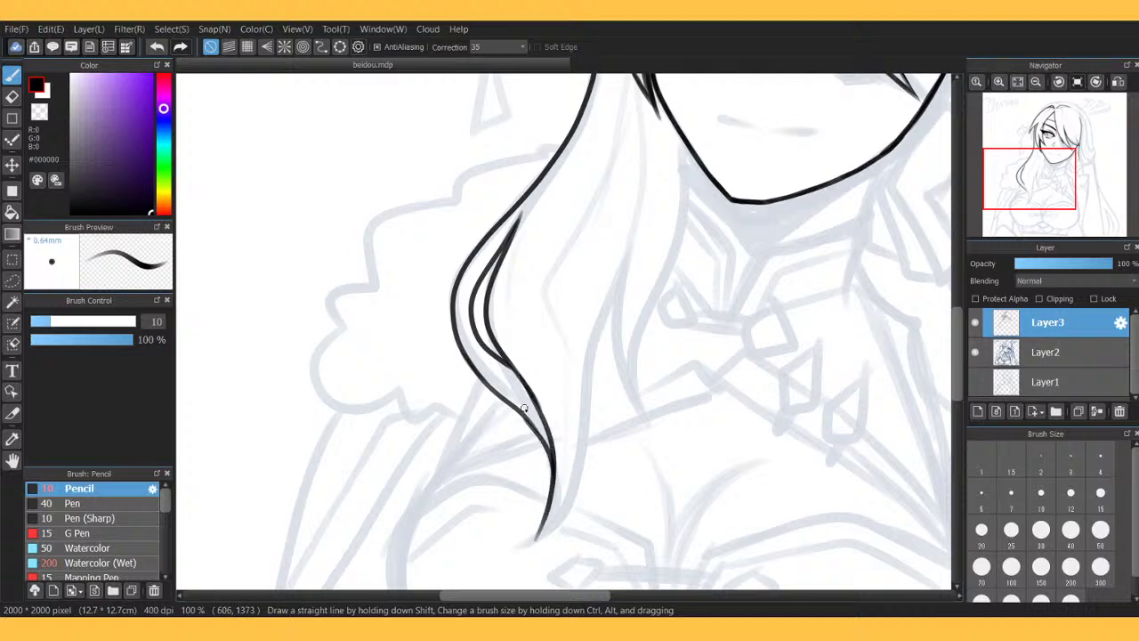
click(156, 46)
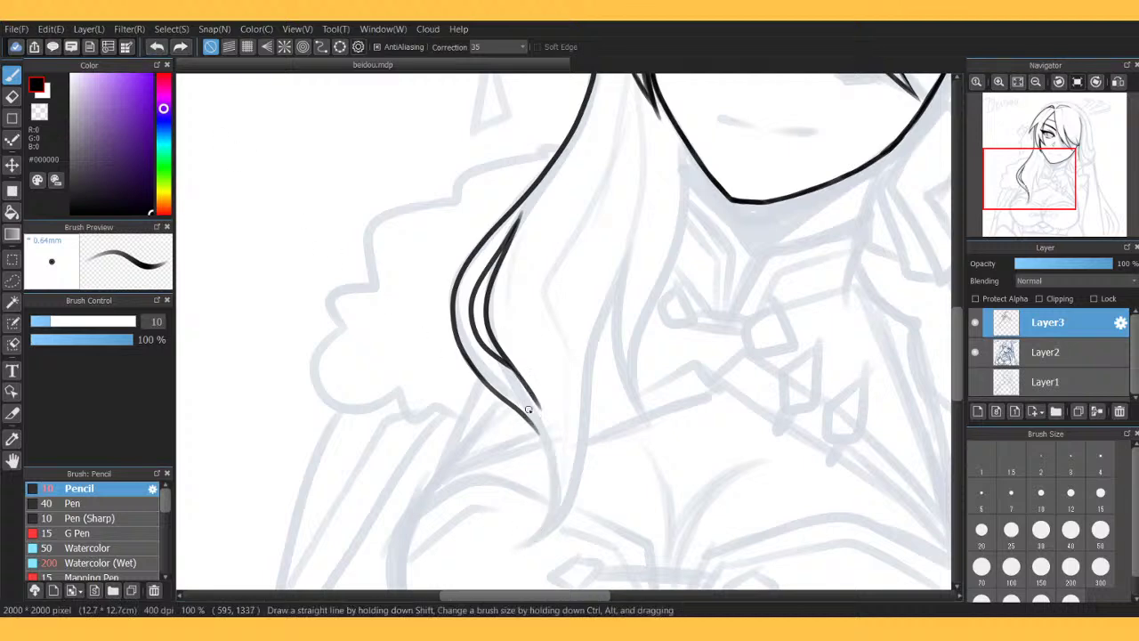
Try to ink the lock's lower tail from the inner strands down to a curved tip over the chest.
mouse_move(525, 384)
mouse_down()
mouse_move(553, 463)
mouse_move(551, 516)
mouse_move(536, 539)
mouse_up()
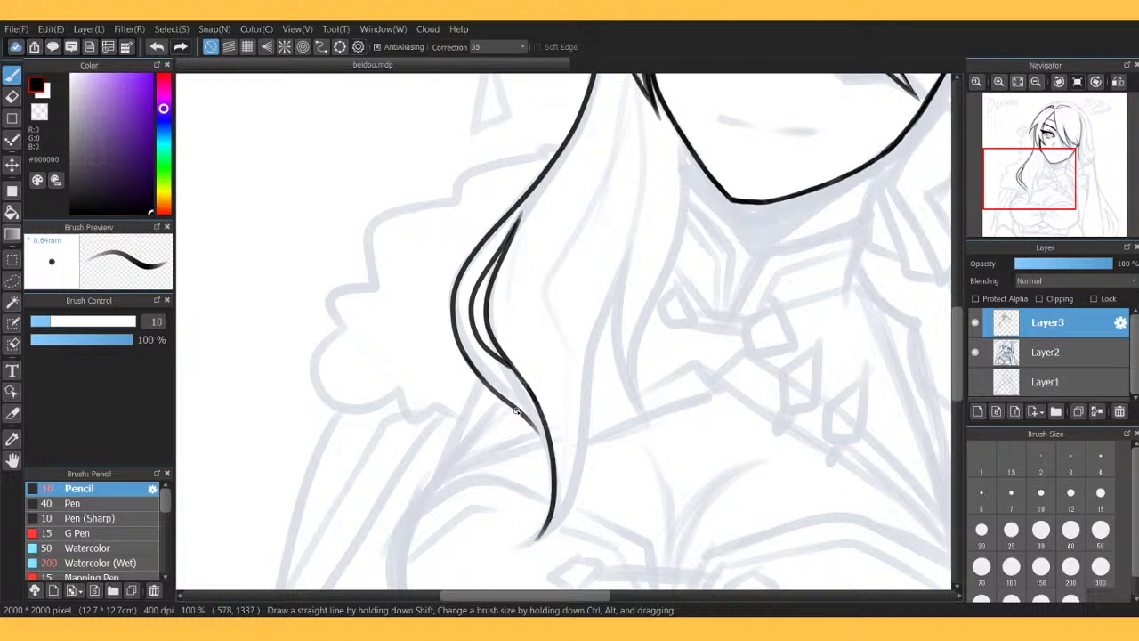
drag(537, 430, 551, 461)
mouse_move(537, 534)
mouse_down()
mouse_move(582, 453)
mouse_move(596, 243)
mouse_move(610, 260)
mouse_up()
click(157, 48)
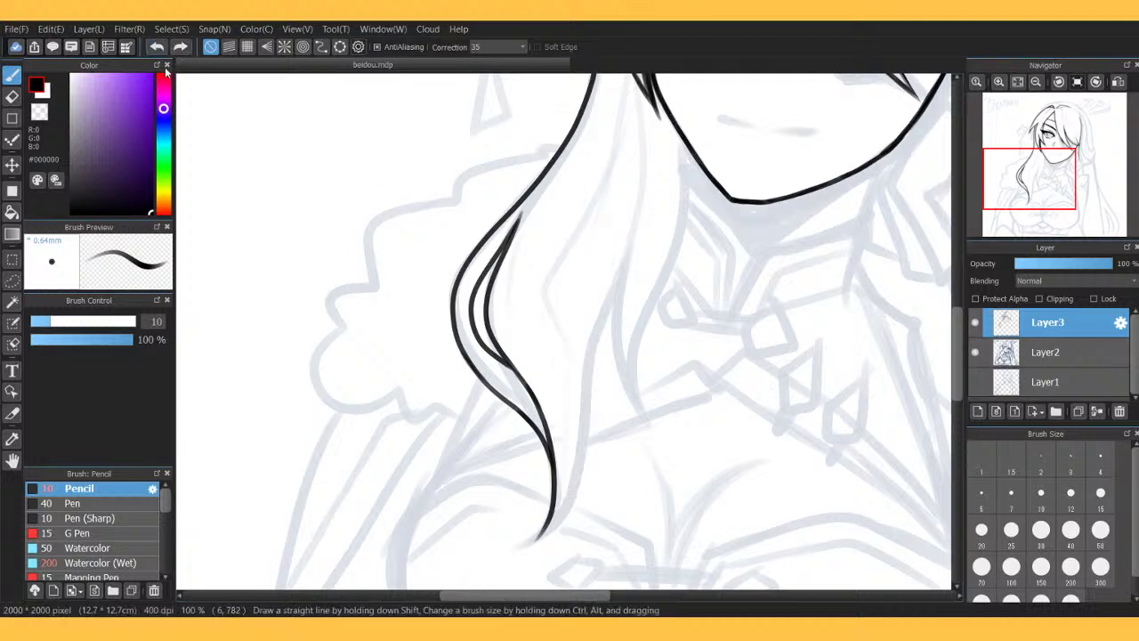
click(161, 53)
click(161, 53)
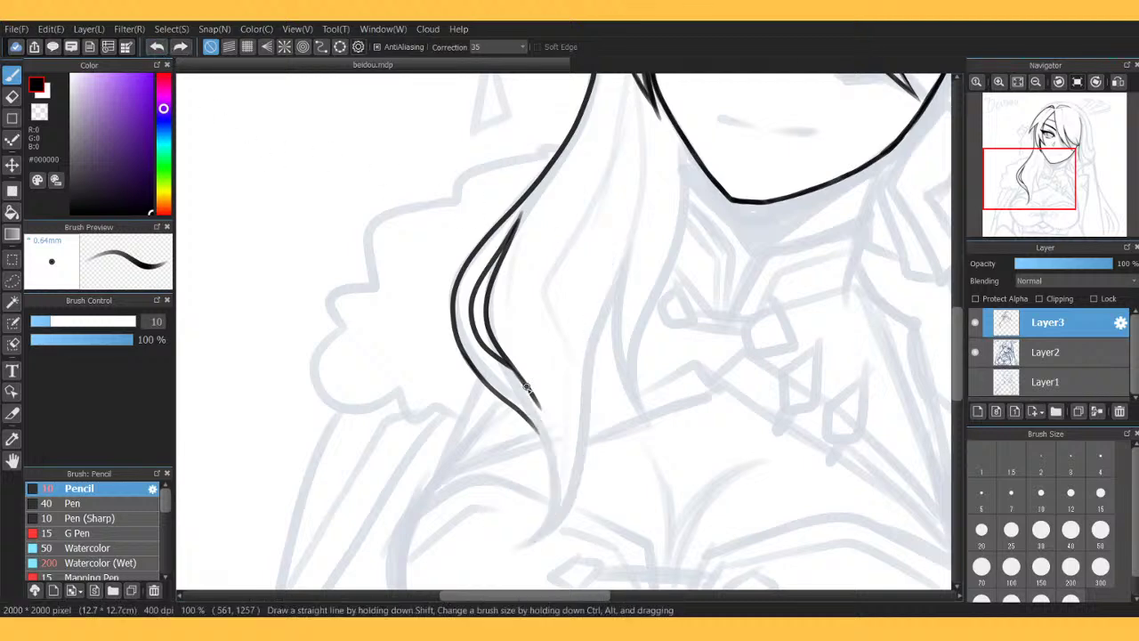
Erase the excess line at the upper and lower ends of the two inner strand lines, leaving pointed ends.
key(e)
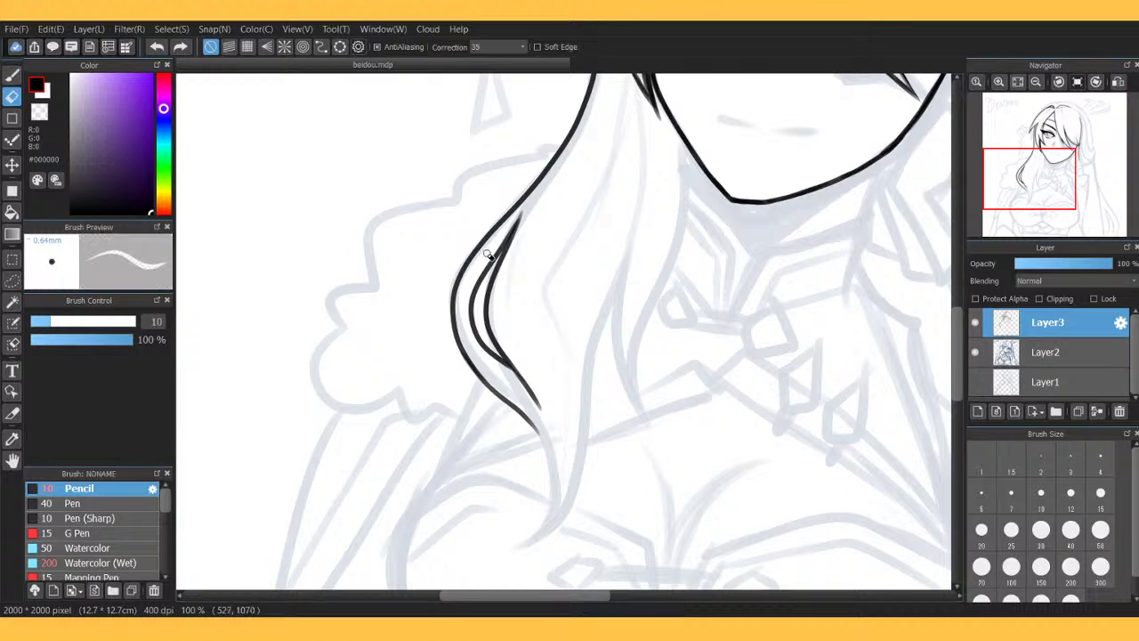
drag(509, 235, 530, 210)
drag(496, 257, 528, 208)
click(158, 46)
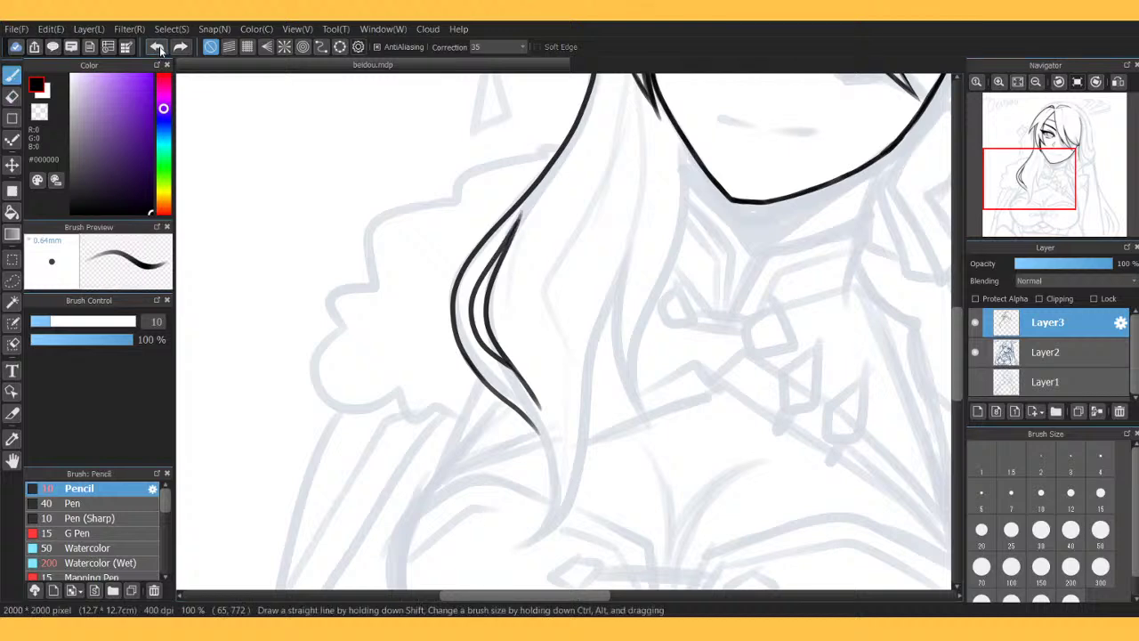
drag(526, 209, 463, 283)
mouse_move(512, 373)
mouse_down()
mouse_move(551, 421)
mouse_move(506, 373)
mouse_move(542, 406)
mouse_move(524, 381)
mouse_up()
key(b)
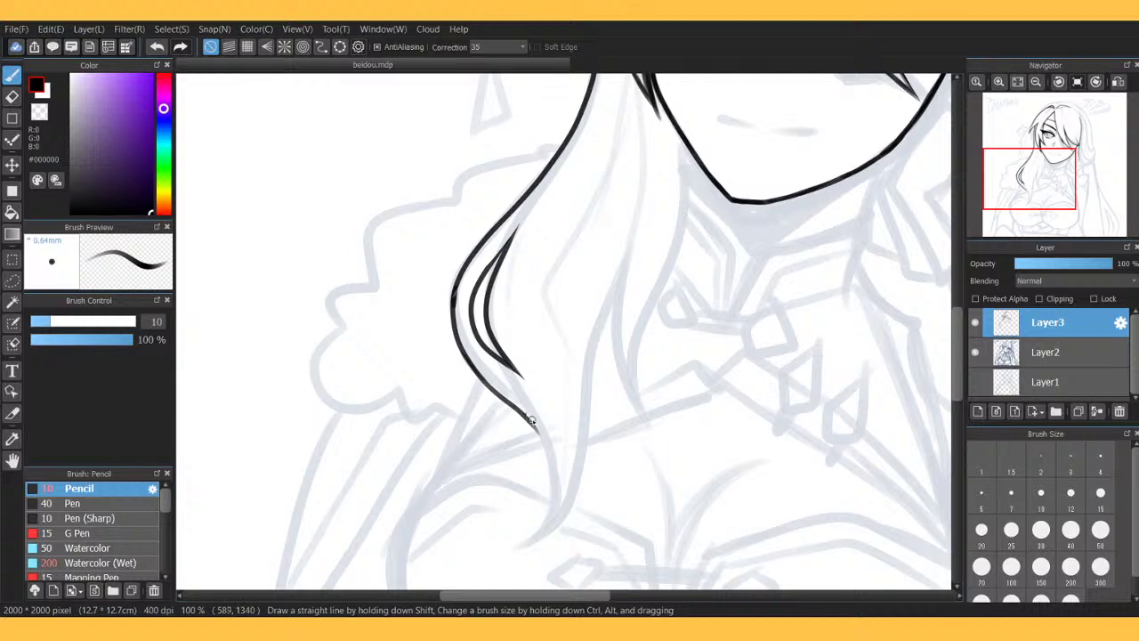
Continue the long side lock's outer edge in an S-curve down to its hooked tip over the chest.
mouse_move(530, 419)
mouse_down()
mouse_move(553, 463)
mouse_move(544, 532)
mouse_up()
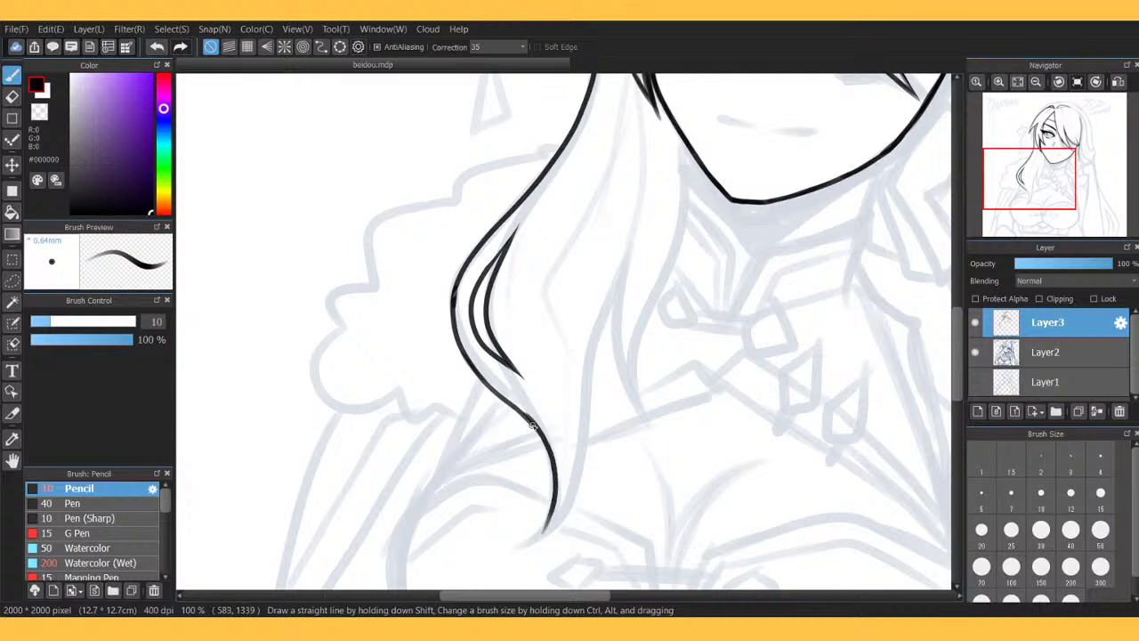
click(157, 47)
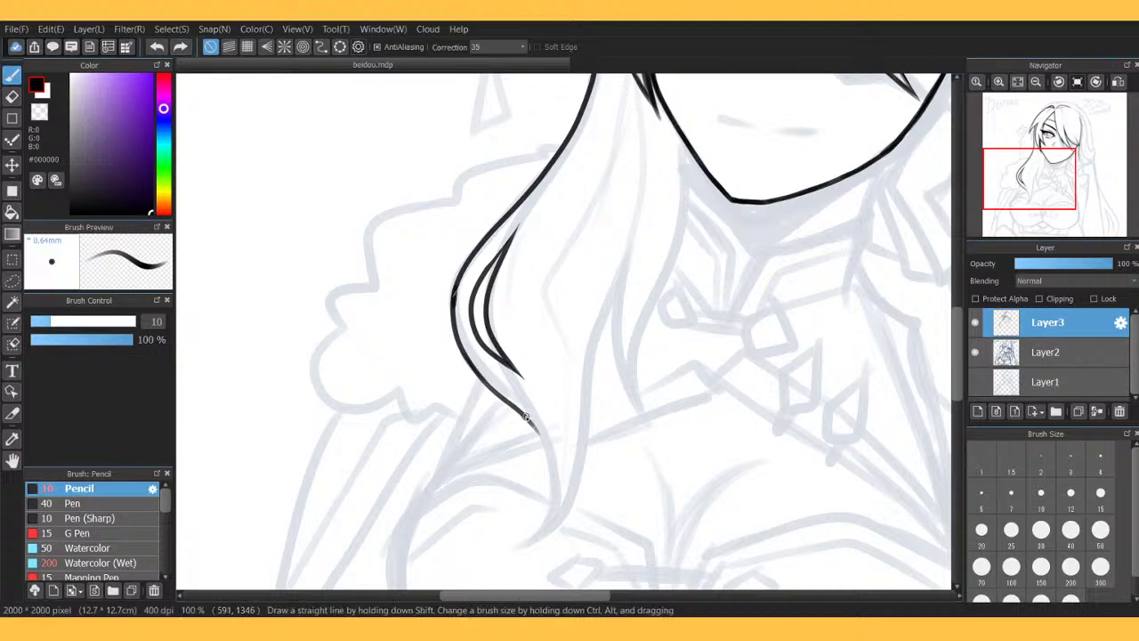
mouse_move(526, 416)
mouse_down()
mouse_move(554, 495)
mouse_move(524, 538)
mouse_up()
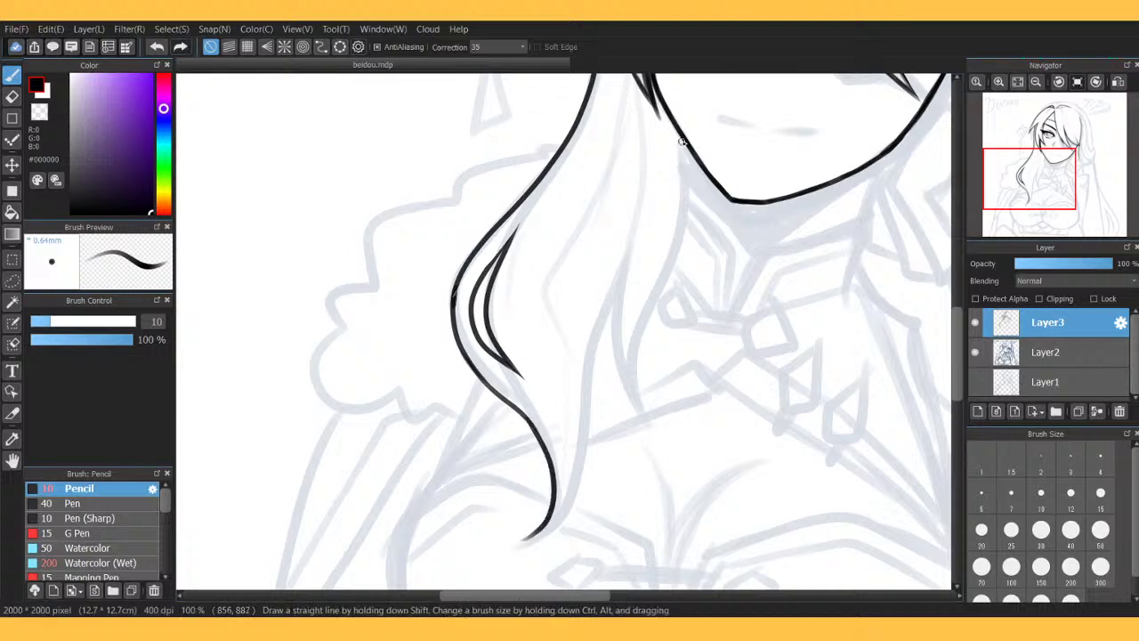
Ink the side lock's face-side edge from the jaw, with a separate pointed strand and a long curve down to the main tip.
mouse_move(683, 138)
mouse_down()
mouse_move(686, 204)
mouse_move(642, 324)
mouse_move(633, 387)
mouse_move(646, 429)
mouse_move(612, 333)
mouse_move(634, 190)
mouse_up()
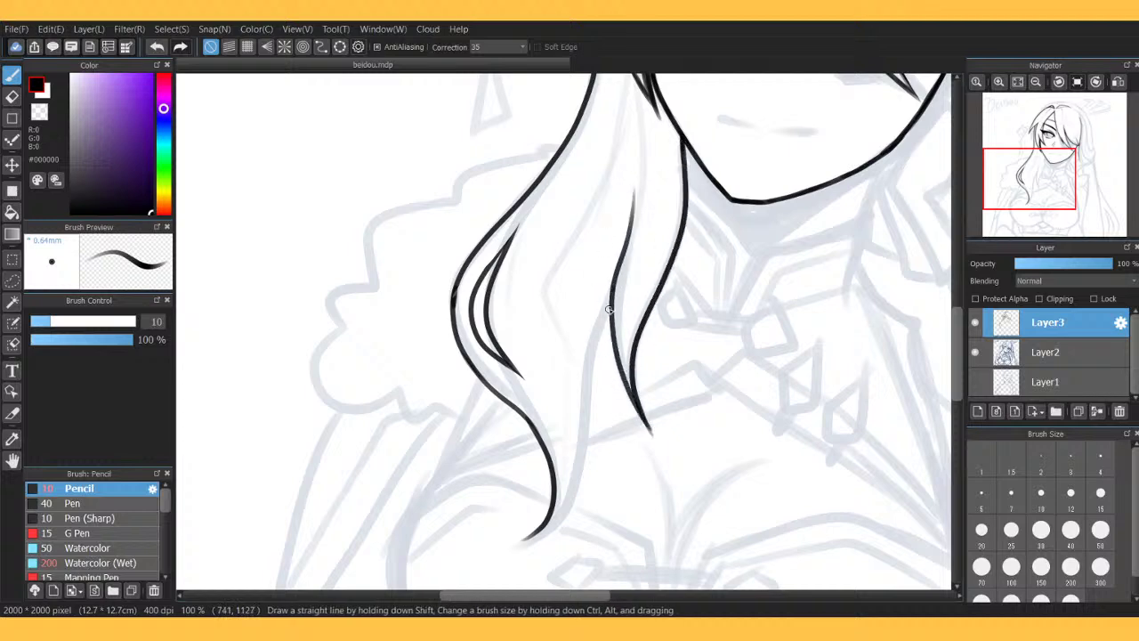
mouse_move(608, 309)
mouse_down()
mouse_move(591, 399)
mouse_move(594, 504)
mouse_move(525, 540)
mouse_up()
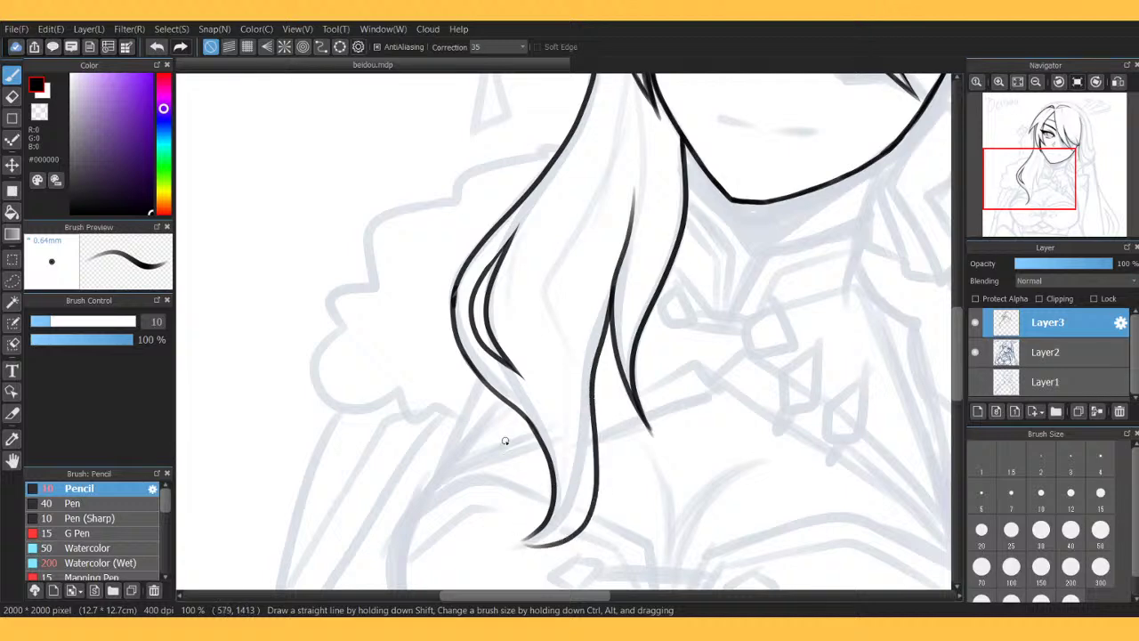
click(155, 46)
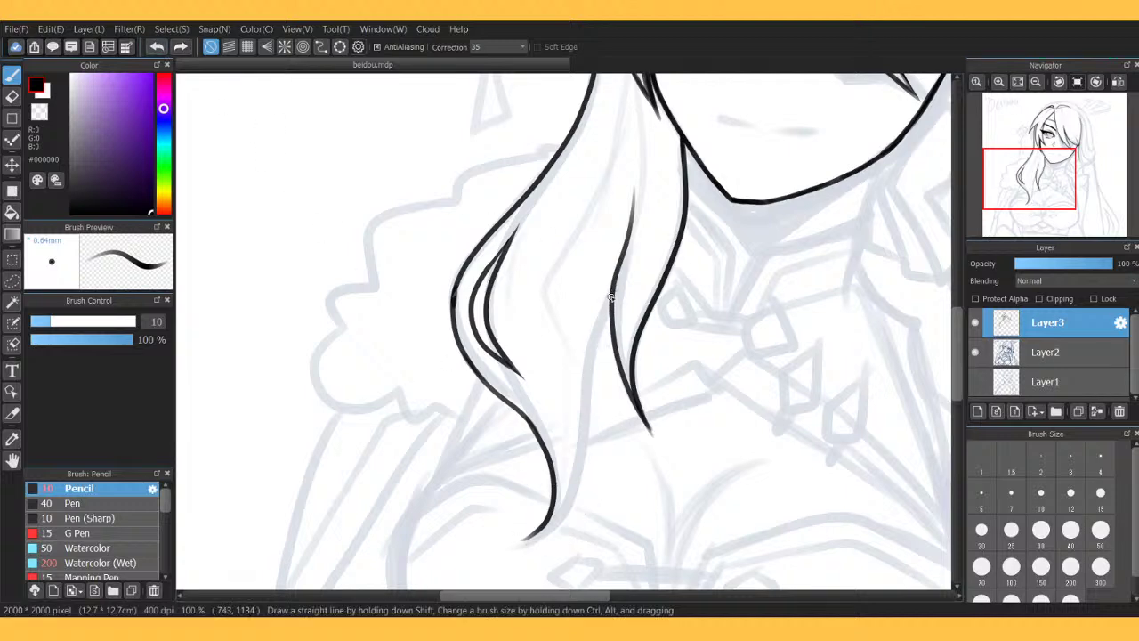
drag(611, 296, 592, 438)
click(156, 46)
mouse_move(617, 274)
mouse_down()
mouse_move(593, 330)
mouse_move(578, 496)
mouse_move(556, 537)
mouse_move(511, 532)
mouse_up()
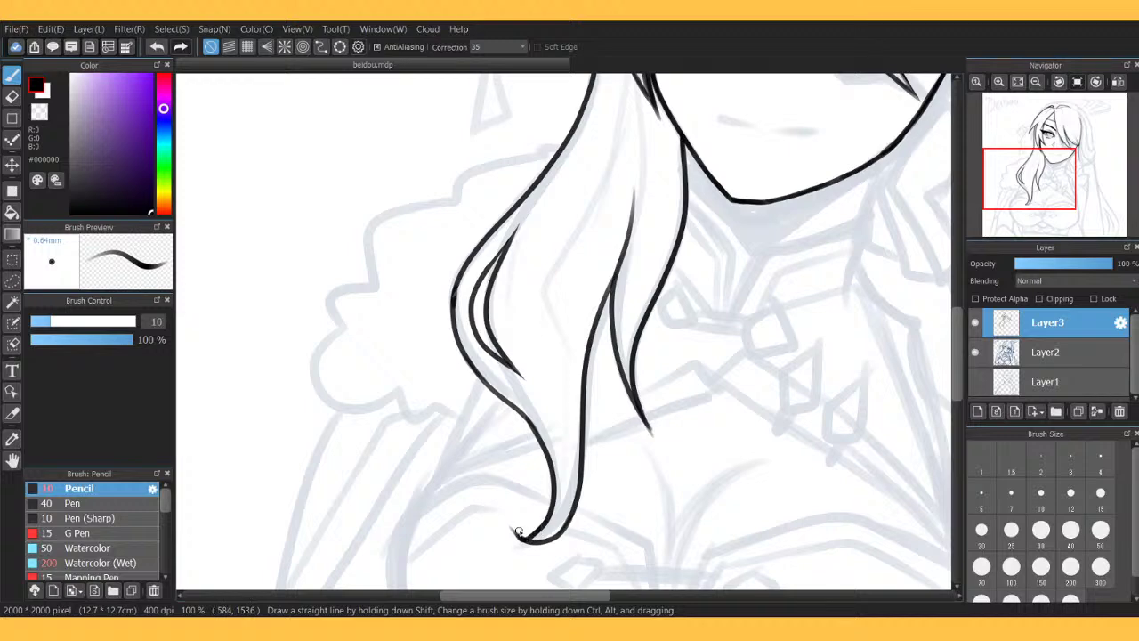
Erase the overshooting line ends at the long side lock's lower tip.
key(e)
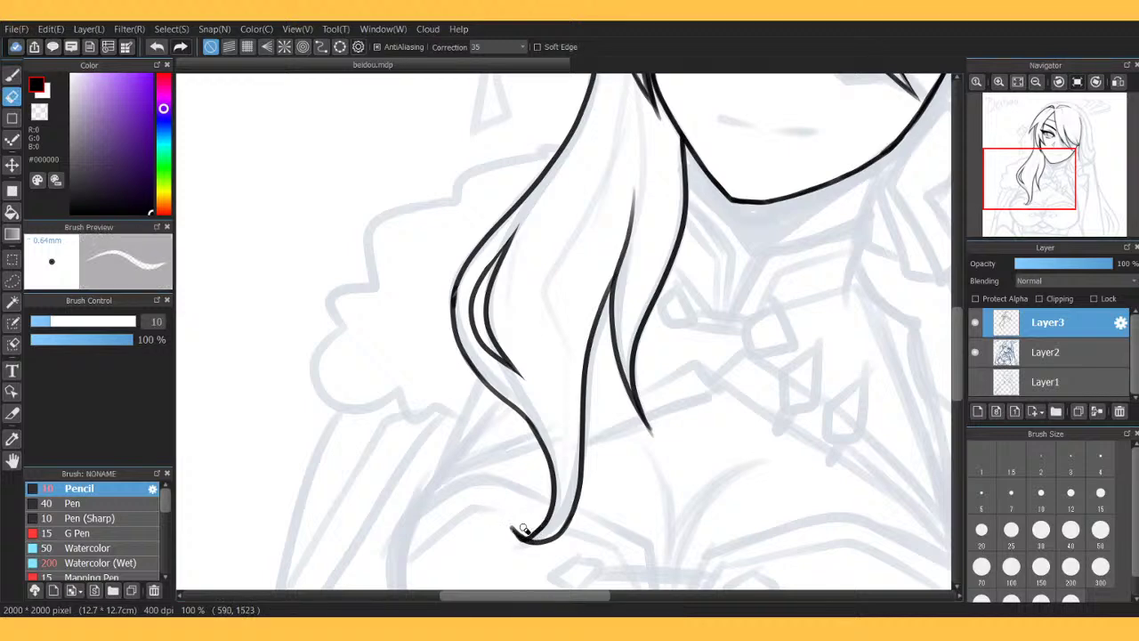
drag(529, 554, 521, 542)
key(b)
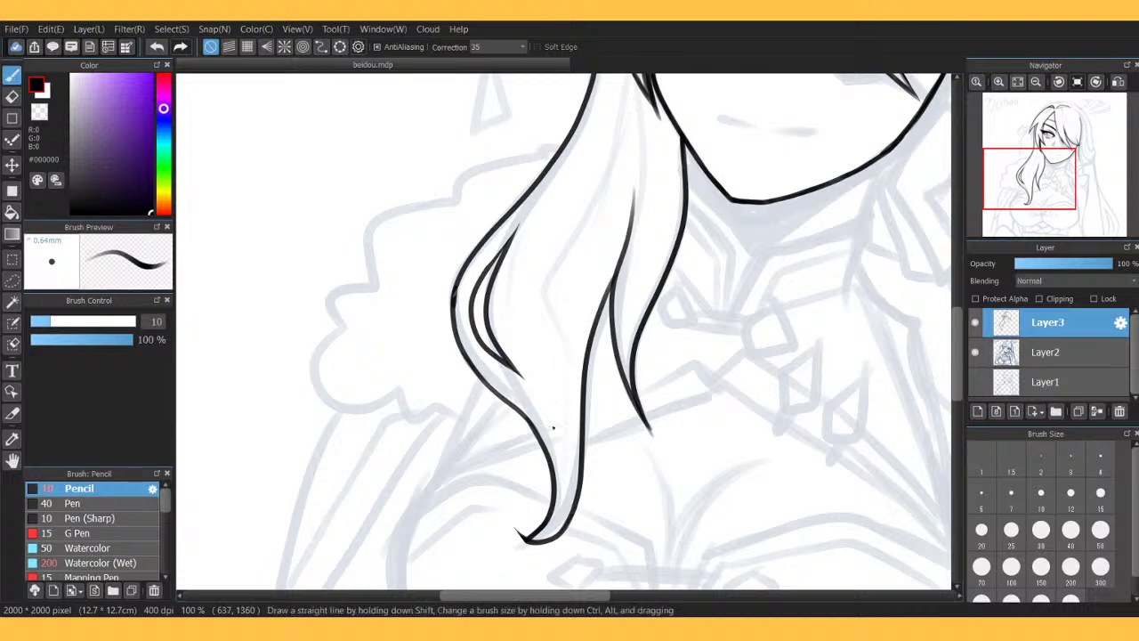
key(e)
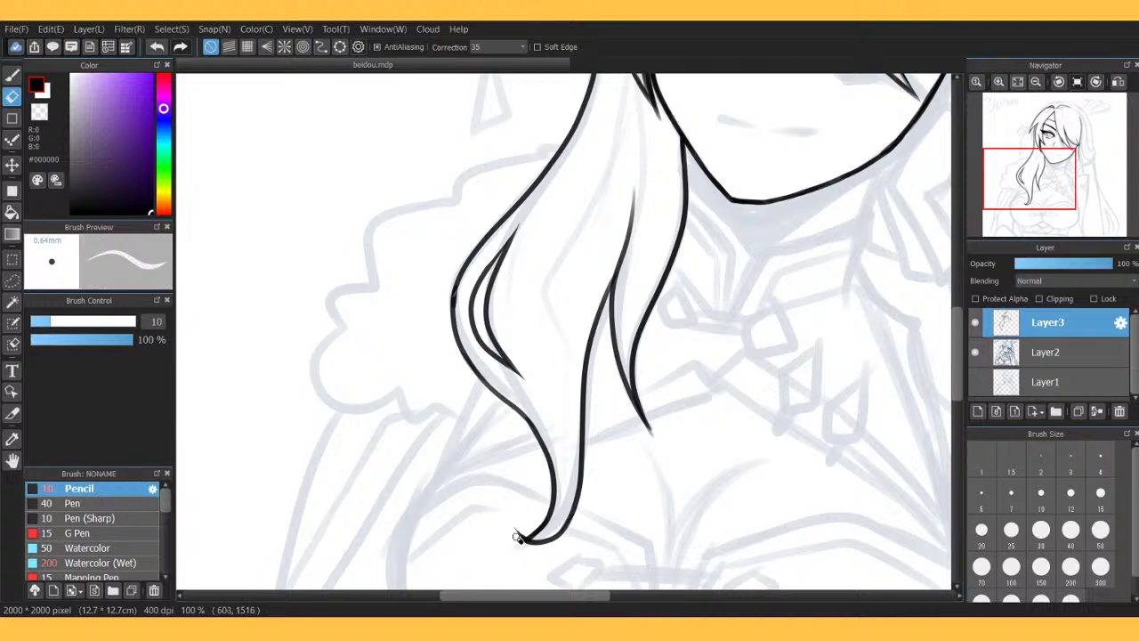
drag(523, 543, 527, 539)
key(b)
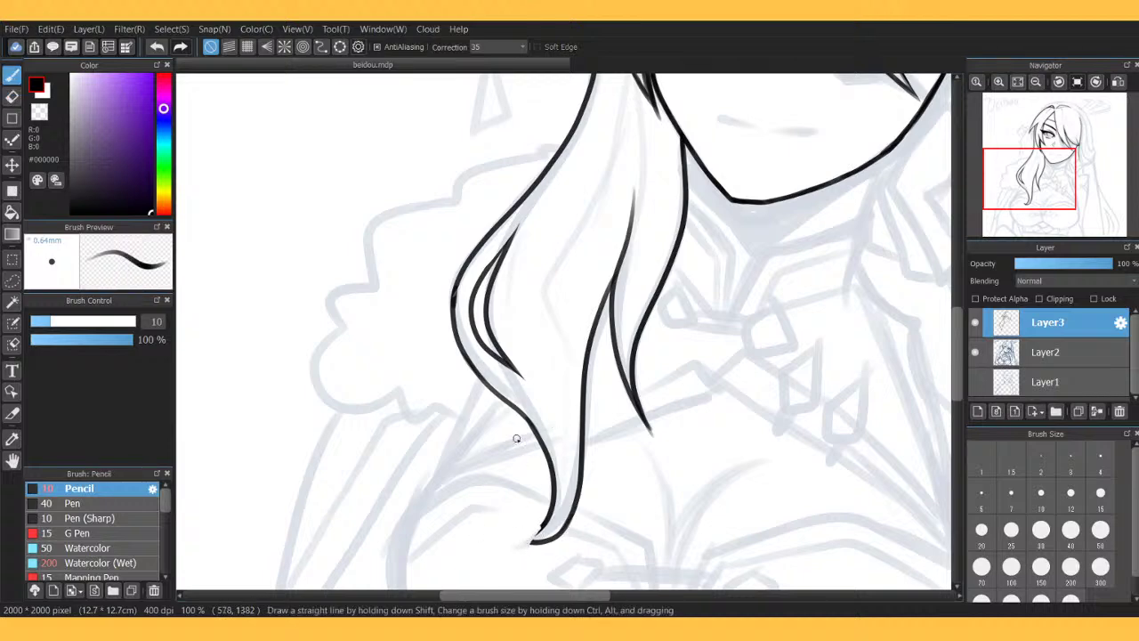
Redraw the long side lock's lower end as a sharp tapered point and erase the stray bits around the join.
click(998, 82)
click(999, 82)
mouse_move(1036, 186)
mouse_down()
mouse_move(1047, 199)
mouse_move(1035, 165)
mouse_up()
click(1058, 82)
click(1059, 82)
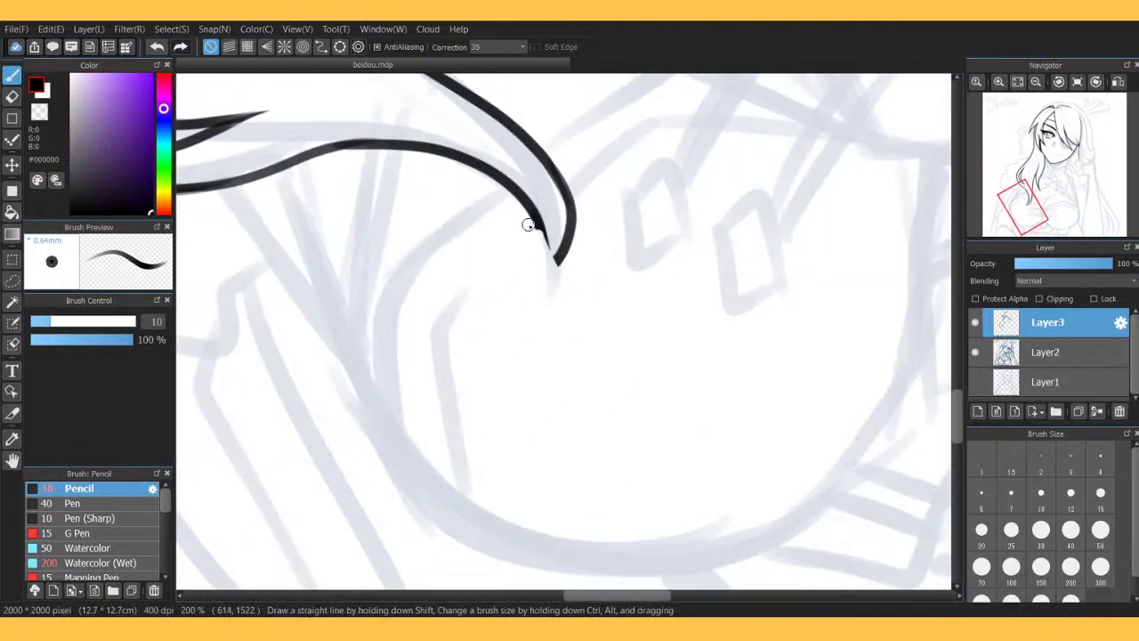
mouse_move(532, 215)
mouse_down()
mouse_move(531, 288)
mouse_move(565, 250)
mouse_move(507, 313)
mouse_move(542, 274)
mouse_move(510, 313)
mouse_up()
key(e)
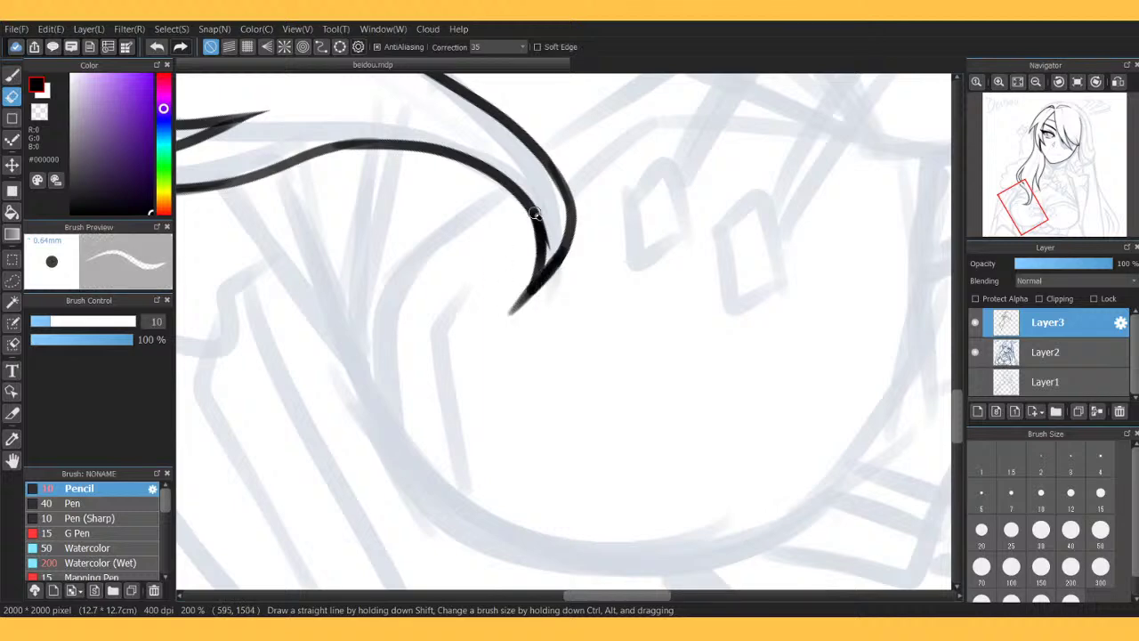
key(b)
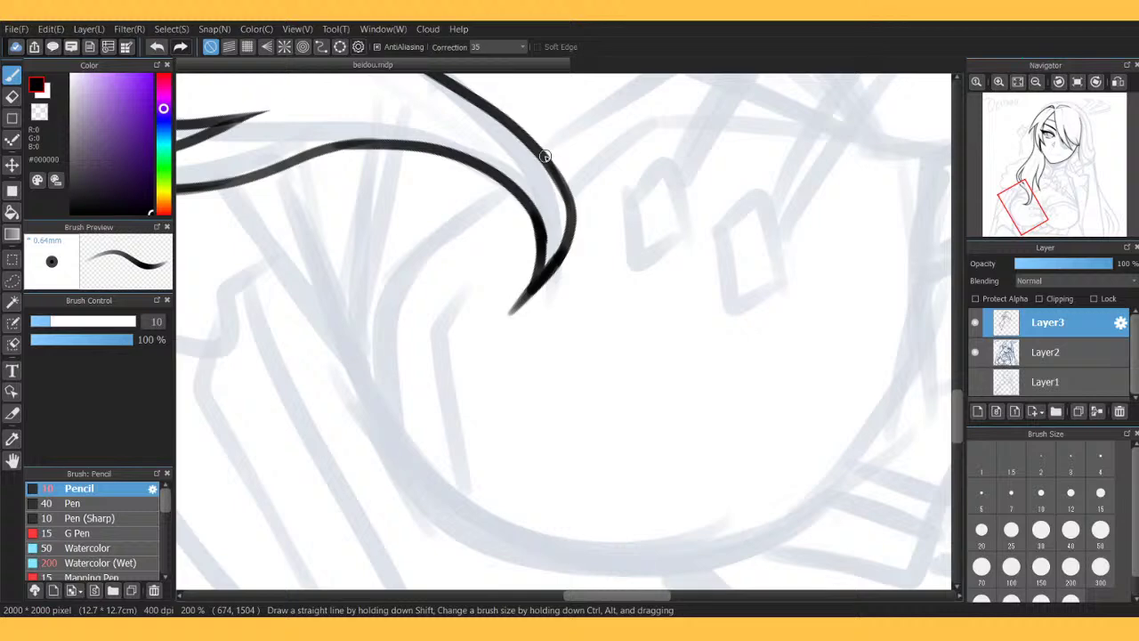
Review the long side lock in the whole upright drawing with the Layer2 sketch hidden and shown.
click(1077, 82)
click(1037, 80)
click(1037, 80)
click(1037, 80)
click(1016, 80)
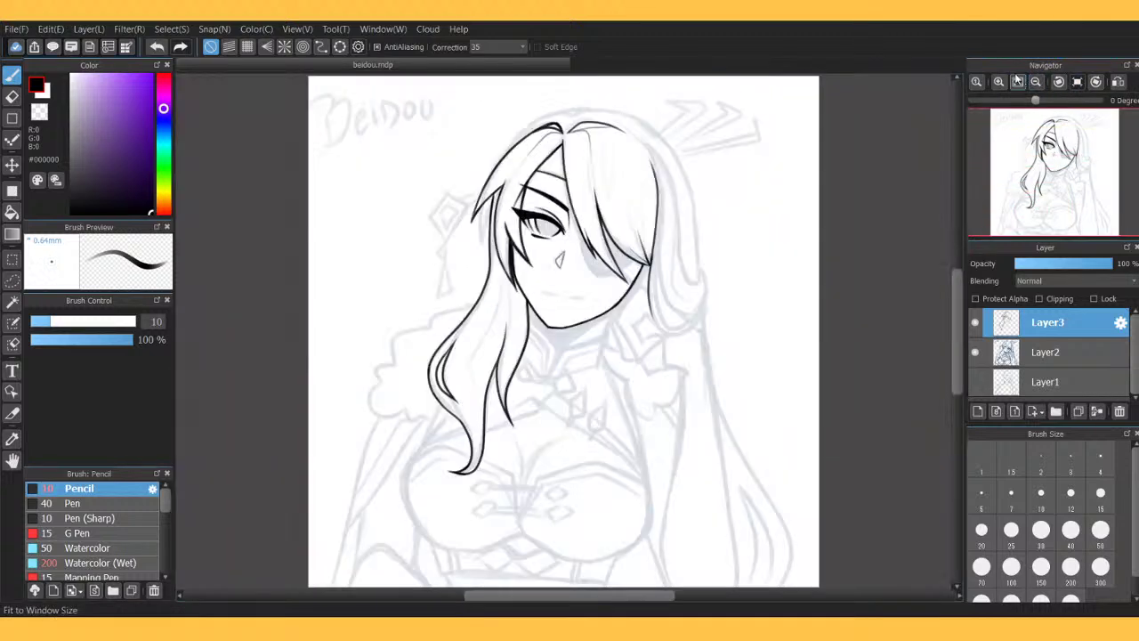
click(976, 353)
click(976, 352)
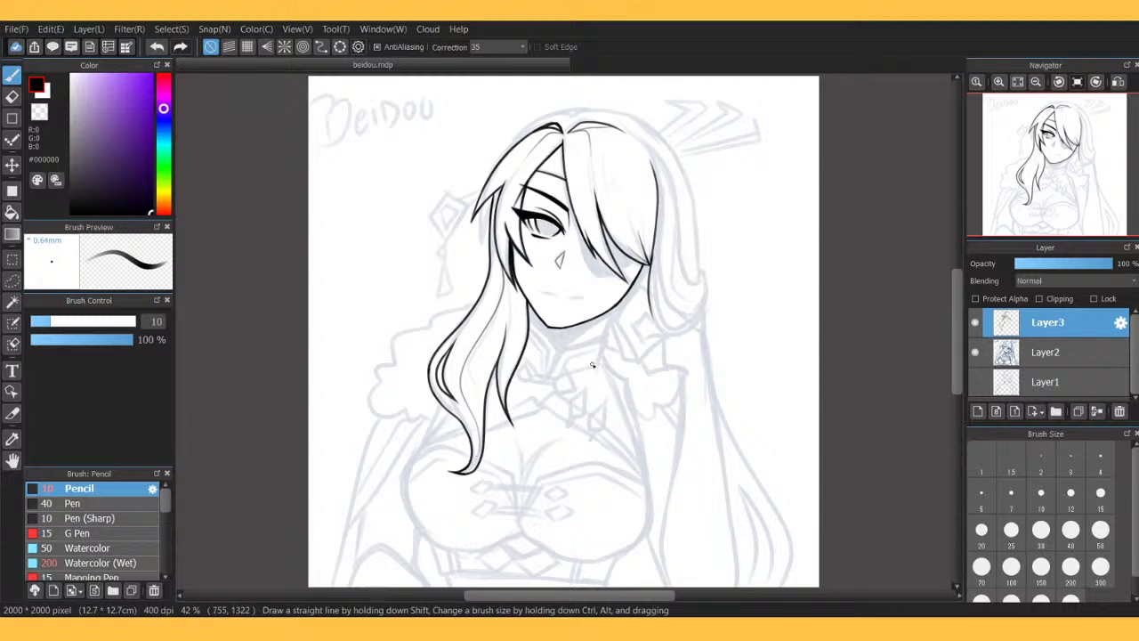
click(975, 352)
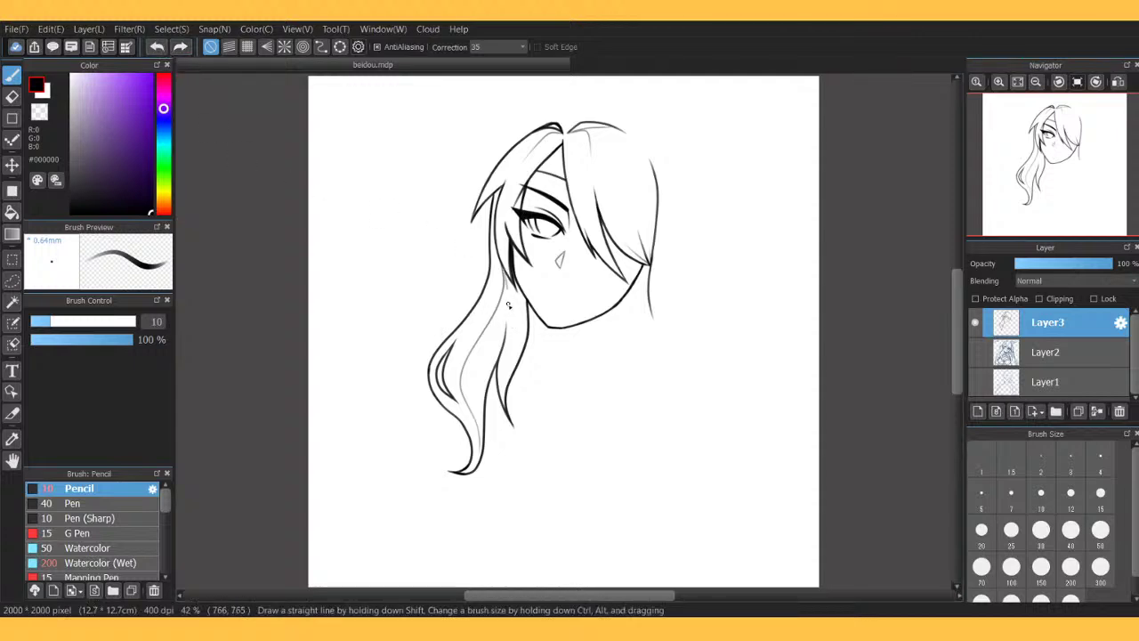
click(977, 353)
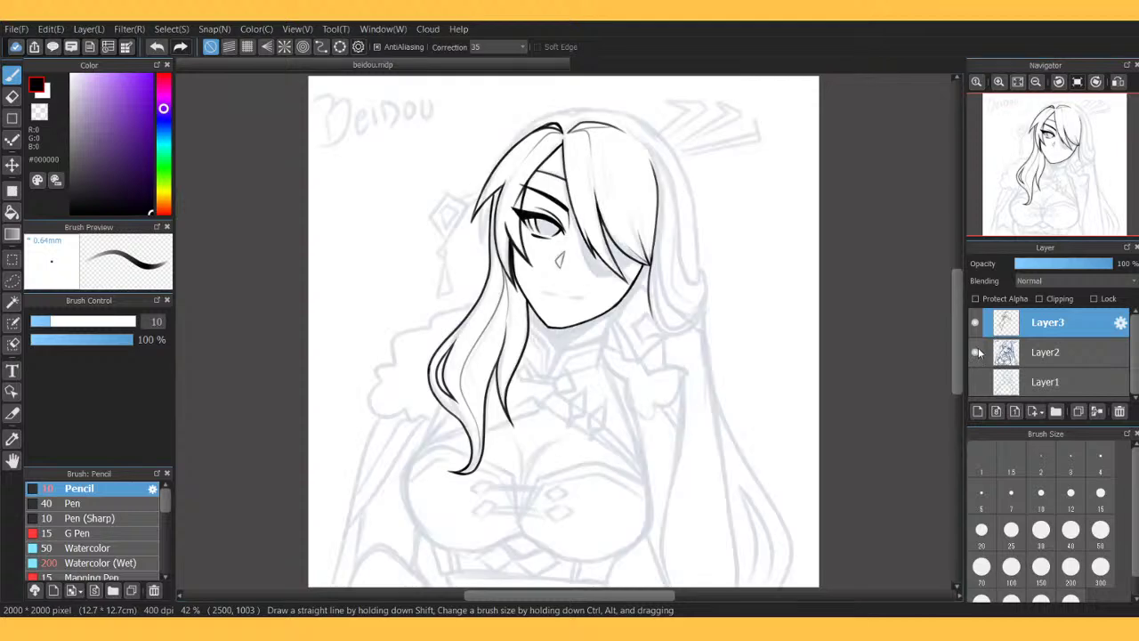
click(976, 352)
click(977, 353)
Extend the hair line beside the covered-eye side of the jaw into a rounded upward curl following the sketch.
click(999, 81)
drag(1035, 116, 1073, 154)
click(999, 81)
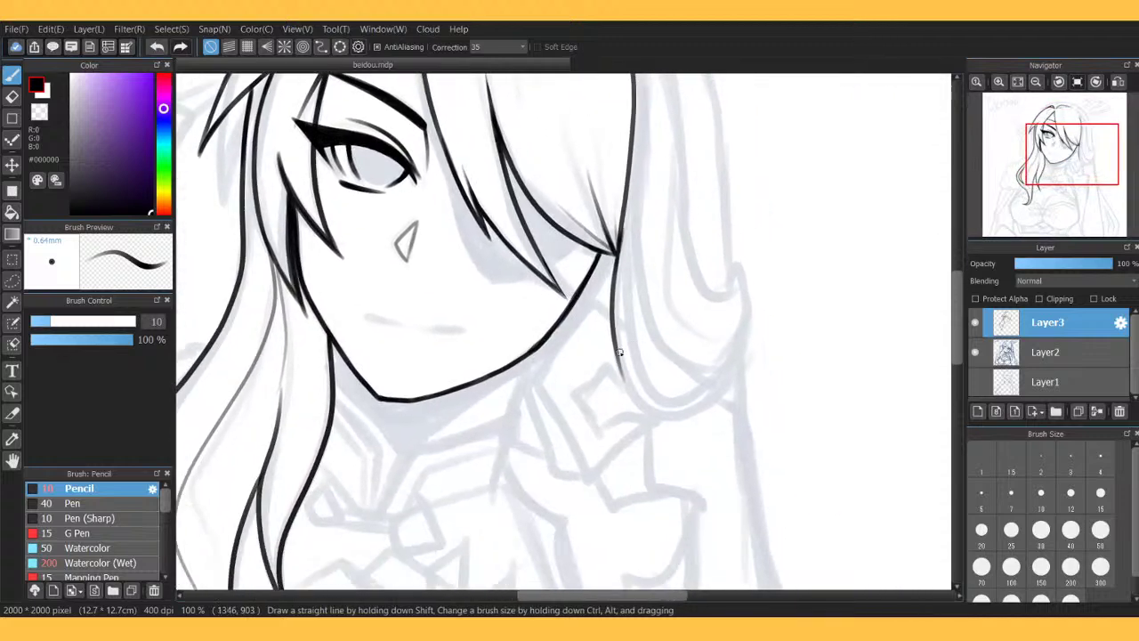
mouse_move(630, 389)
mouse_down()
mouse_move(663, 415)
mouse_move(733, 396)
mouse_move(750, 374)
mouse_up()
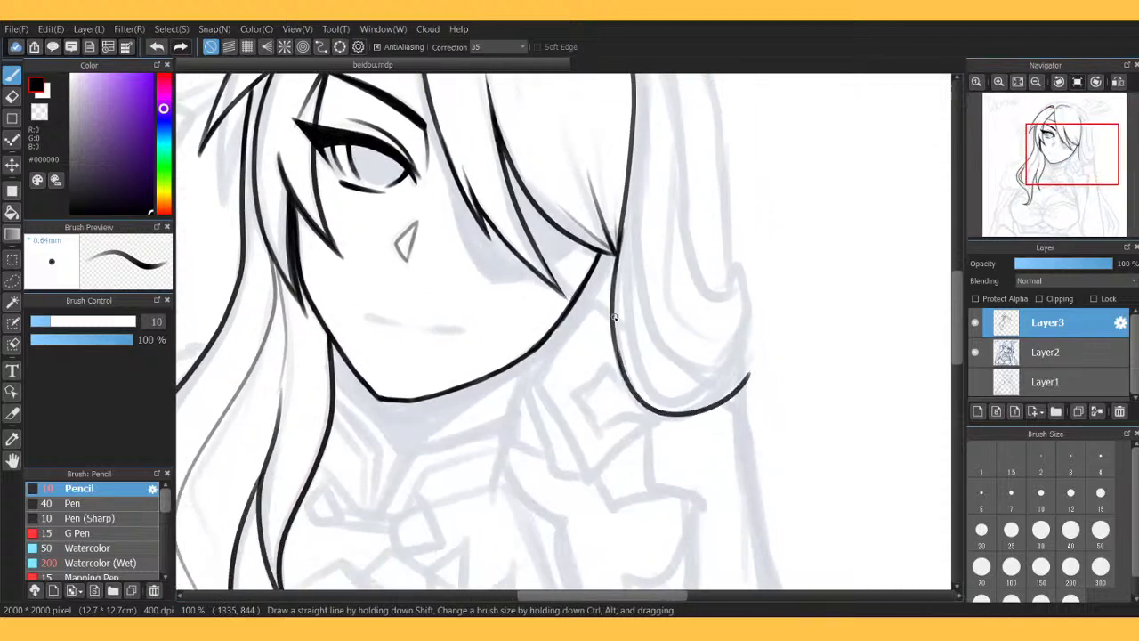
Ink the curled lock's upturned tip and the line rising from it along the inside of the lock, following the sketch.
drag(614, 342, 628, 379)
drag(1068, 187, 1085, 144)
mouse_move(584, 187)
mouse_down()
mouse_move(592, 337)
mouse_move(604, 380)
mouse_move(647, 402)
mouse_up()
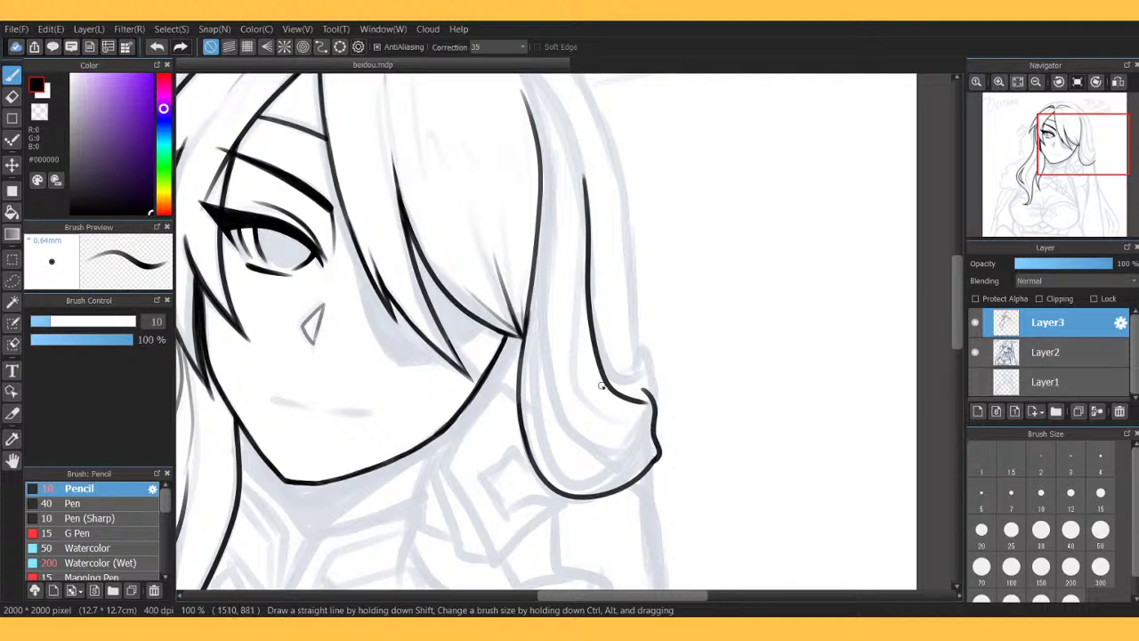
Draw a thin strand line down the inside of the curled lock and check it with the Layer2 sketch hidden.
mouse_move(538, 234)
mouse_down()
mouse_move(548, 402)
mouse_move(599, 438)
mouse_up()
mouse_move(545, 384)
mouse_down()
mouse_move(614, 448)
mouse_move(652, 434)
mouse_up()
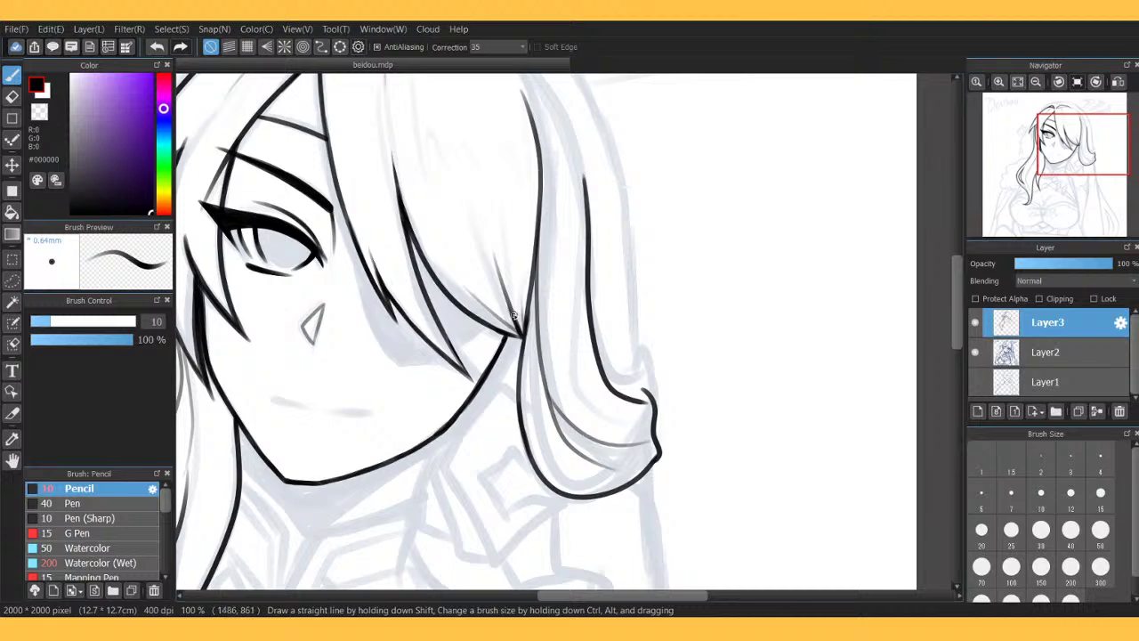
click(977, 81)
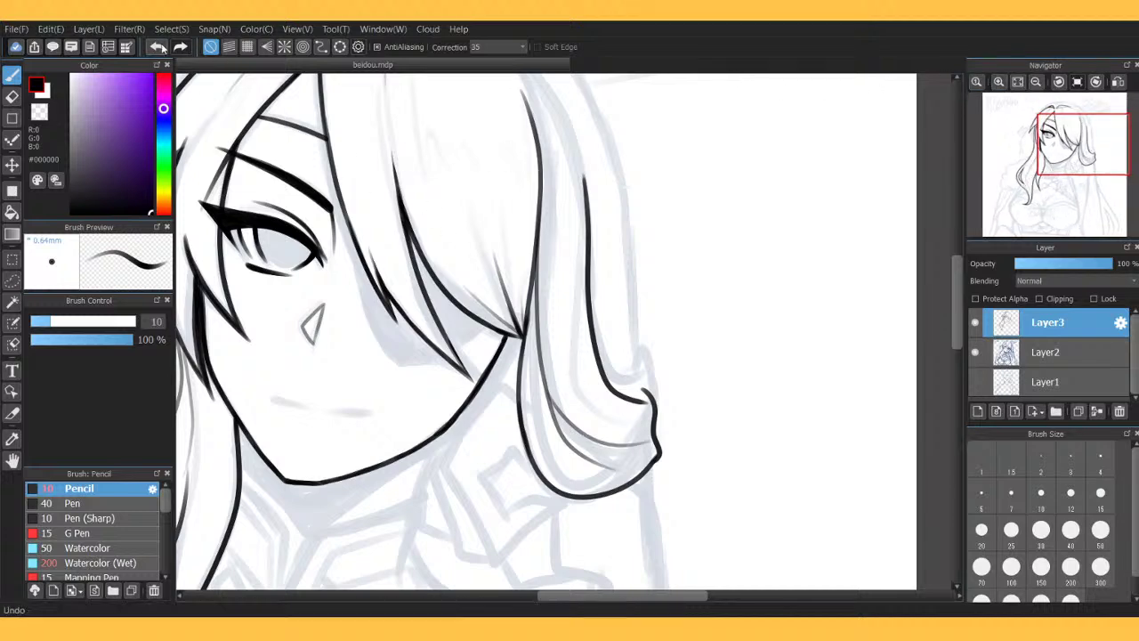
click(979, 353)
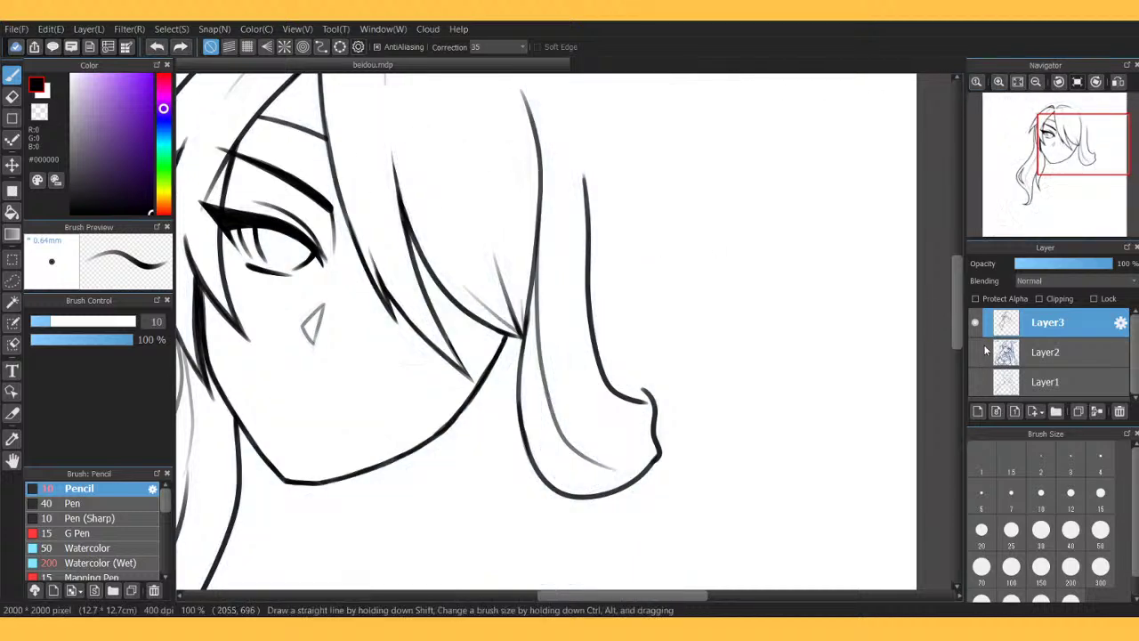
click(1018, 82)
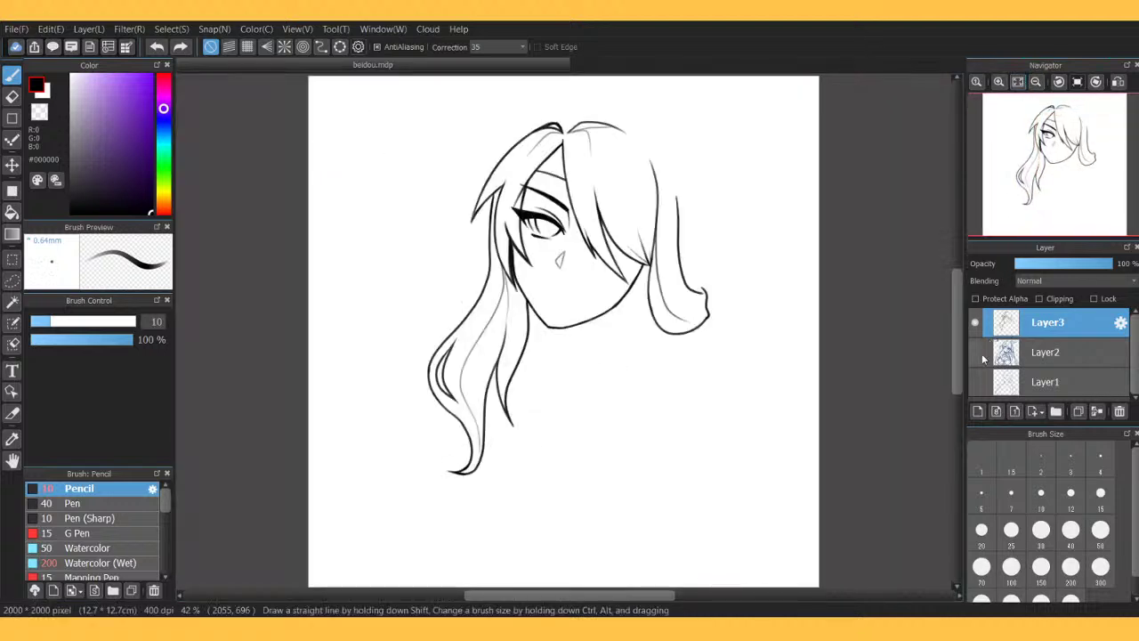
click(982, 354)
click(981, 353)
Add a second thin strand line inside the curled lock, sweeping along its lower curve towards the tip.
click(999, 82)
click(999, 82)
click(998, 82)
drag(1057, 171, 1095, 162)
mouse_move(437, 261)
mouse_down()
mouse_move(454, 360)
mouse_move(489, 401)
mouse_move(512, 393)
mouse_up()
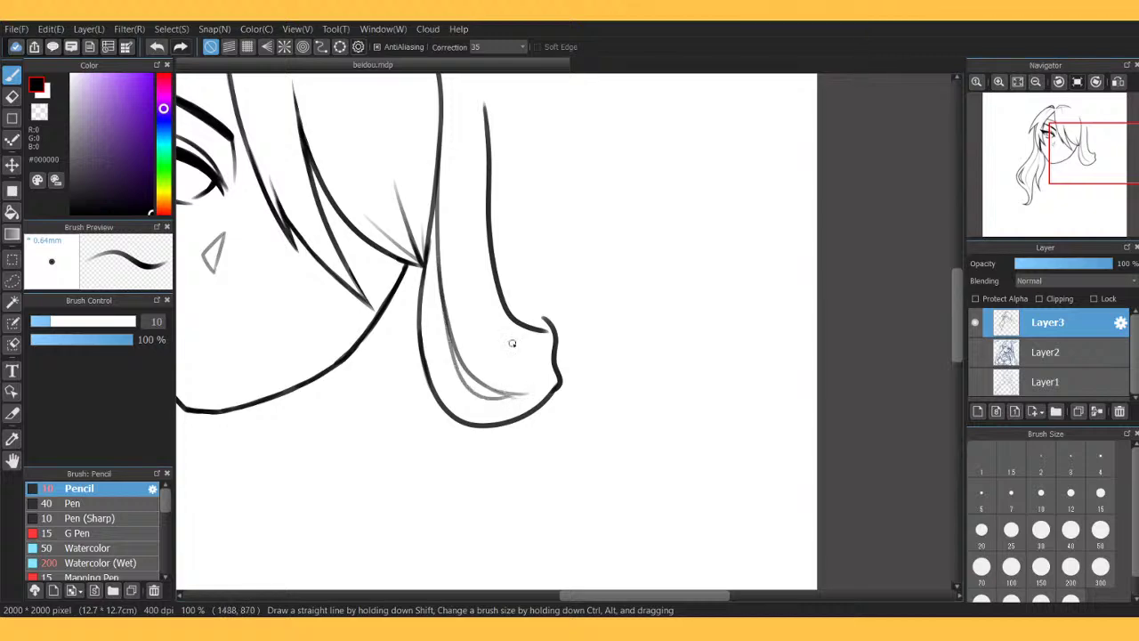
key(e)
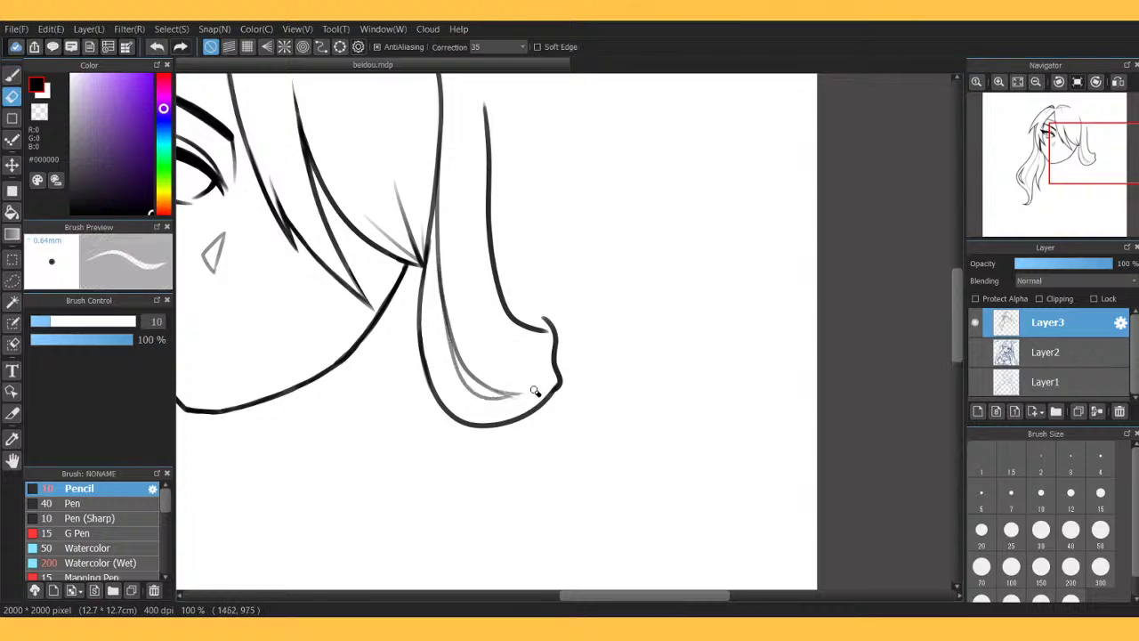
key(b)
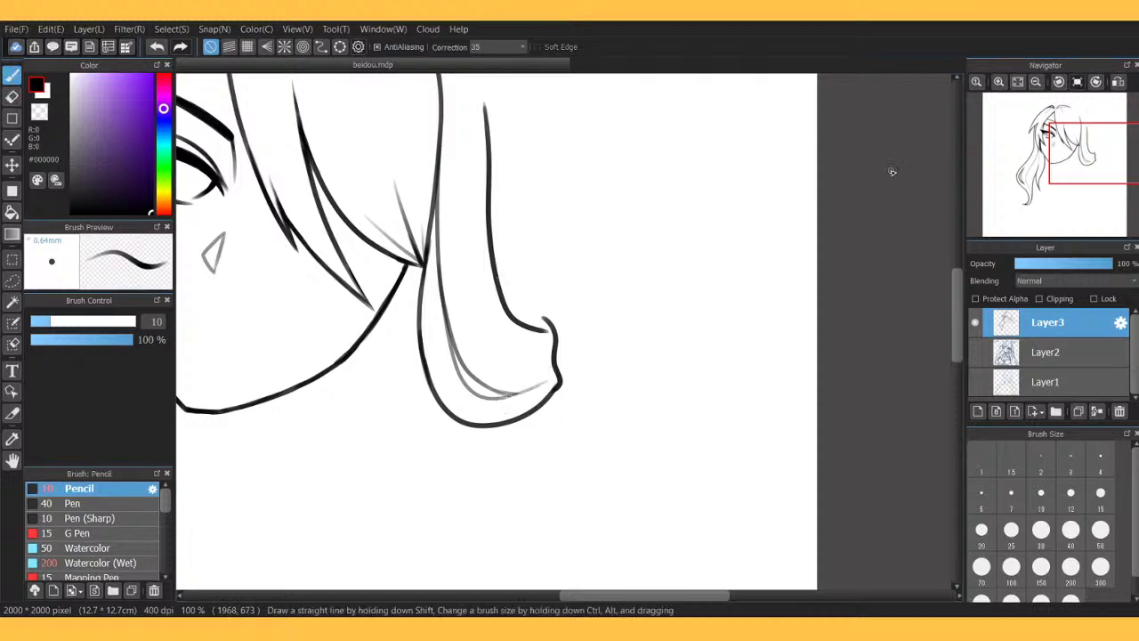
click(1035, 82)
click(1018, 82)
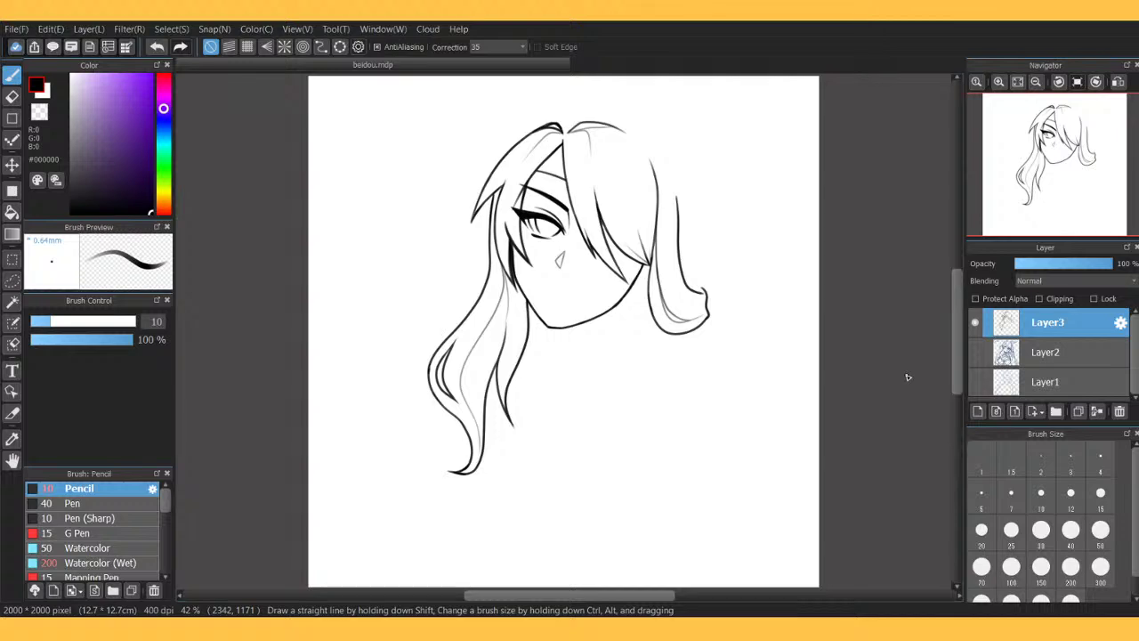
click(974, 349)
click(976, 349)
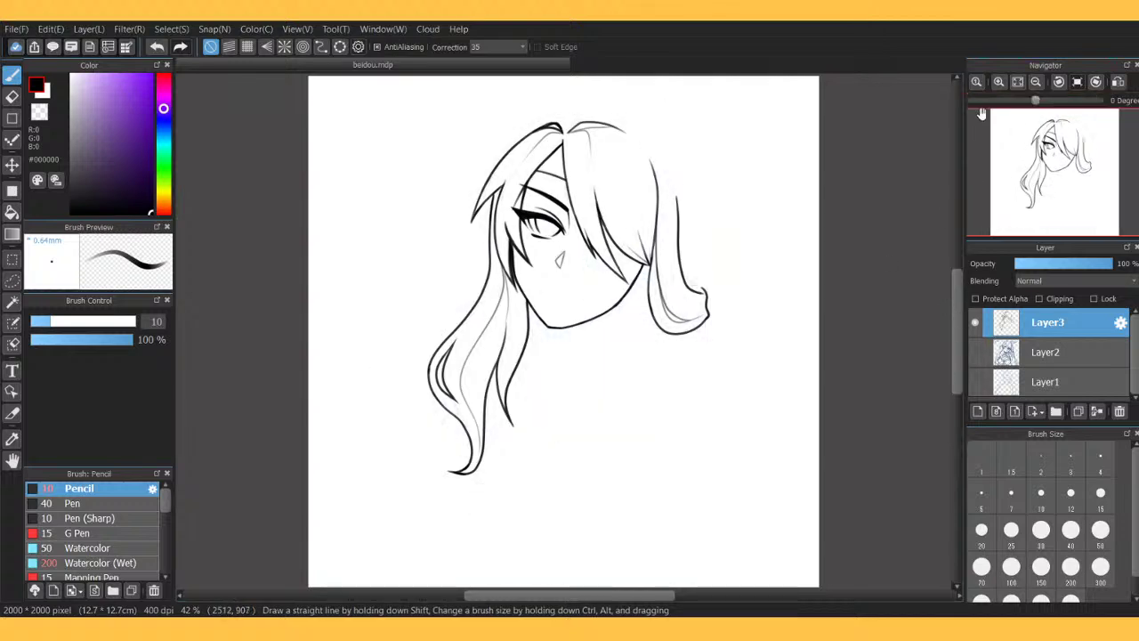
Thin the heavy line beside the cheek by erasing its outer edge under the short side strand.
click(999, 81)
click(998, 82)
click(999, 81)
drag(1018, 143, 1035, 109)
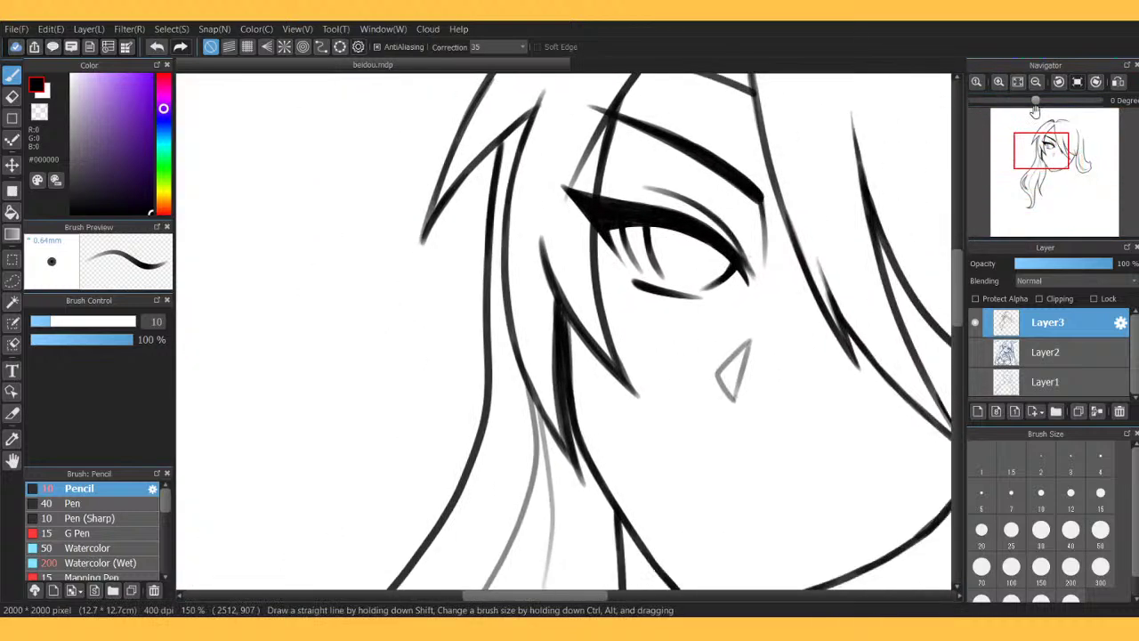
key(e)
mouse_move(552, 304)
mouse_down()
mouse_move(551, 374)
mouse_move(565, 348)
mouse_move(556, 311)
mouse_move(561, 422)
mouse_move(558, 381)
mouse_move(559, 429)
mouse_up()
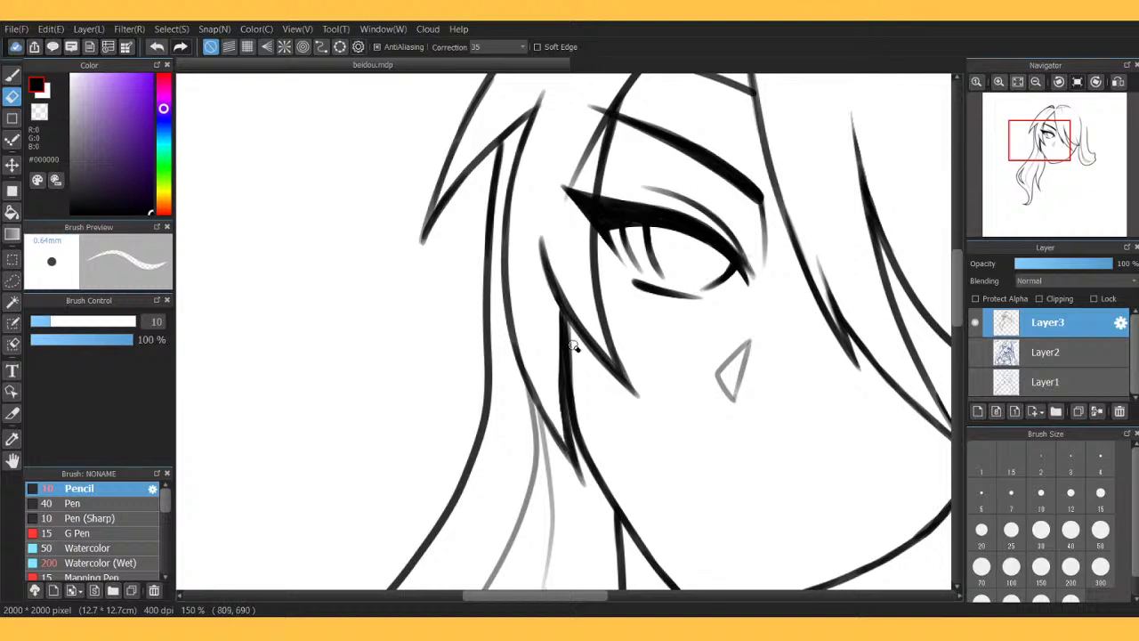
Show the Layer2 sketch and ink the crown's outer outline on both sides of the small dip above the parting.
key(b)
mouse_move(1040, 140)
mouse_down()
mouse_move(1063, 115)
mouse_move(1047, 142)
mouse_move(1045, 130)
mouse_up()
click(975, 352)
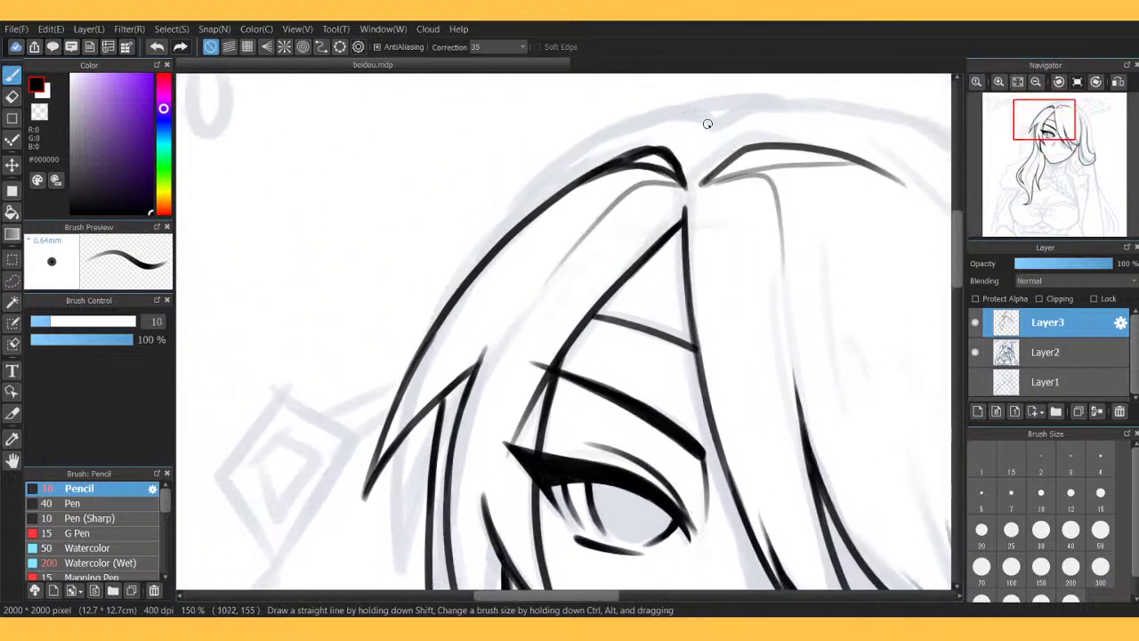
mouse_move(708, 123)
mouse_down()
mouse_move(656, 117)
mouse_move(534, 183)
mouse_move(476, 270)
mouse_up()
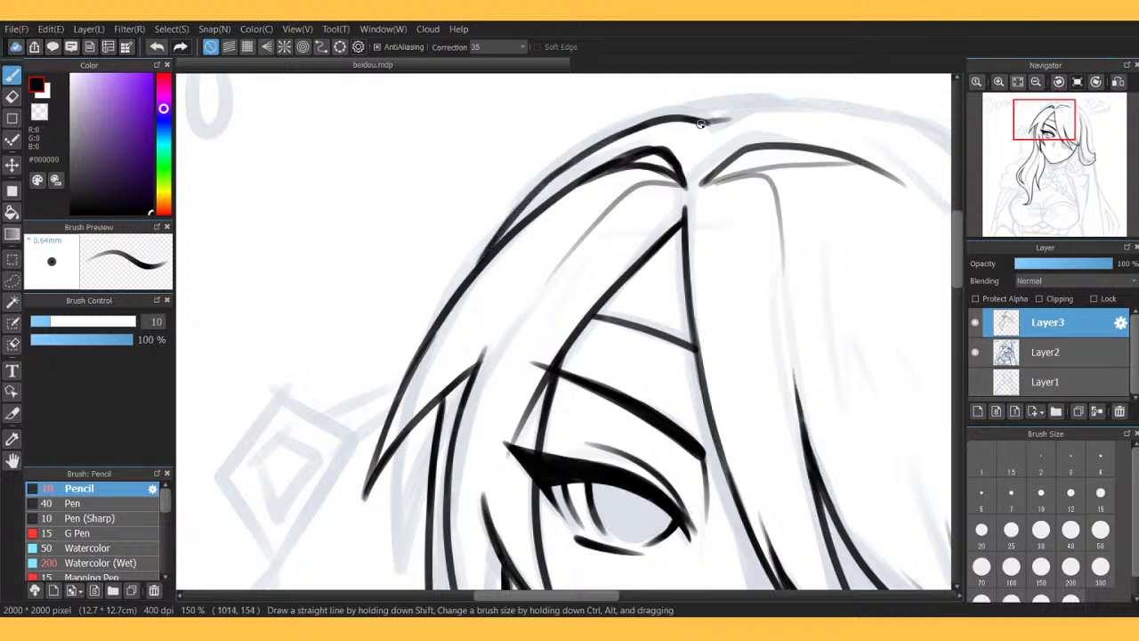
drag(706, 123, 826, 102)
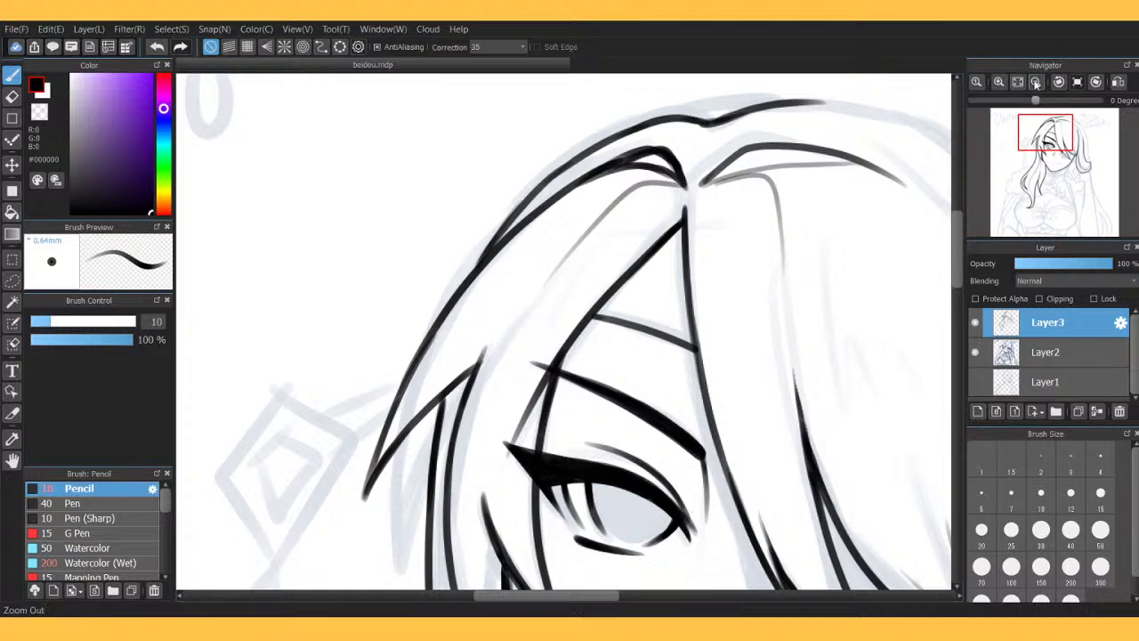
Continue the outer hair outline from the crown in one long curve down the covered-eye side of the head.
click(1118, 81)
click(1118, 81)
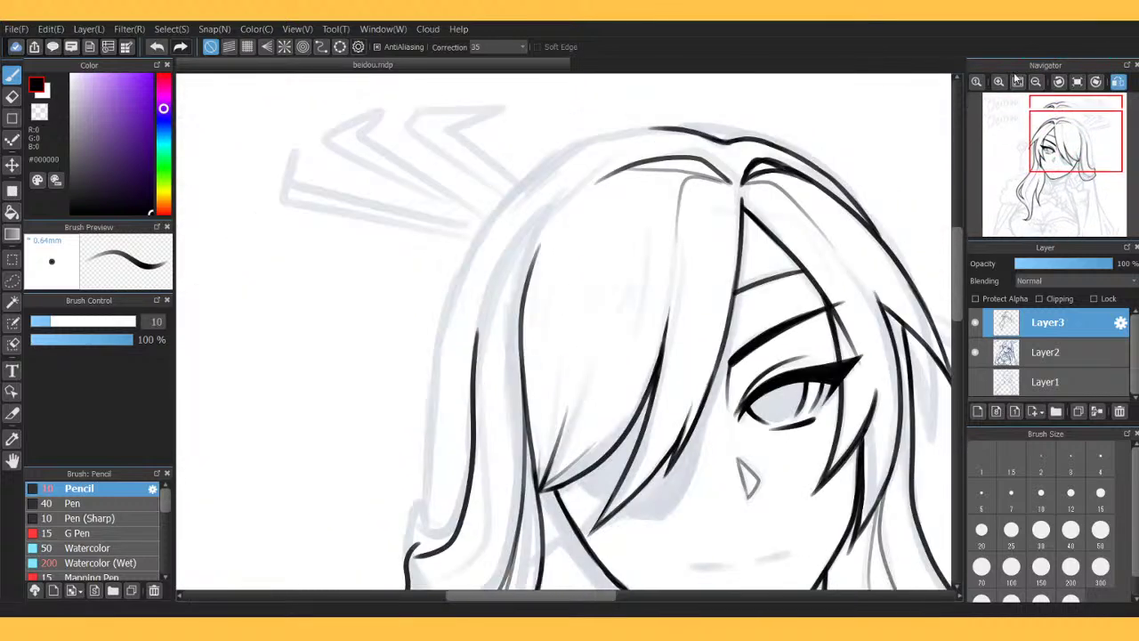
click(1058, 81)
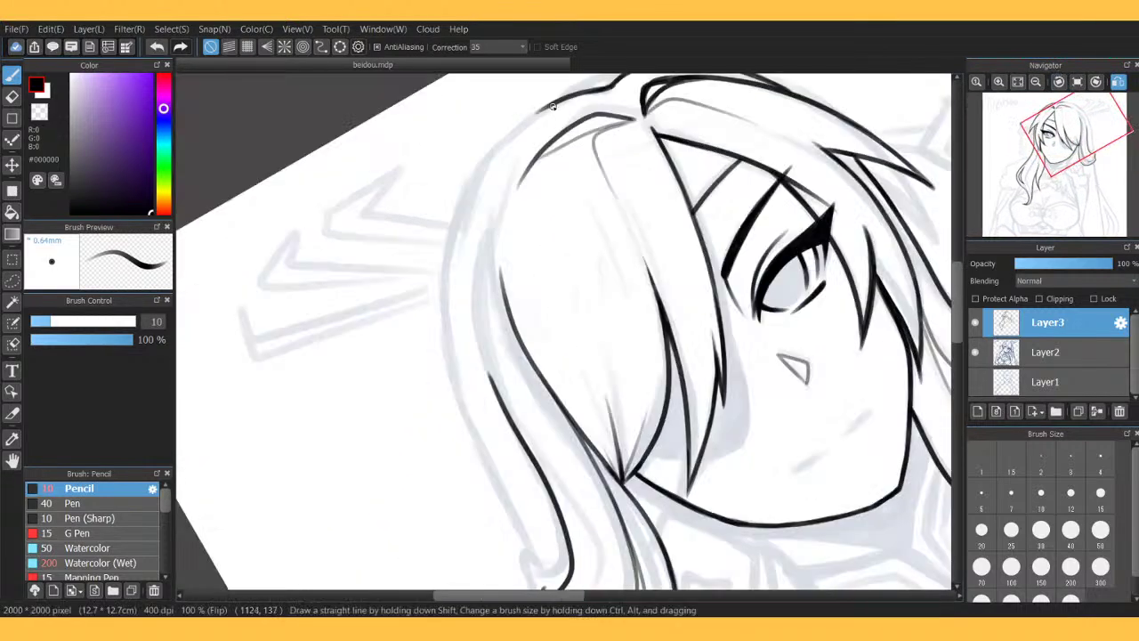
mouse_move(541, 109)
mouse_down()
mouse_move(477, 165)
mouse_move(443, 302)
mouse_move(455, 381)
mouse_move(524, 522)
mouse_move(521, 549)
mouse_up()
click(1119, 81)
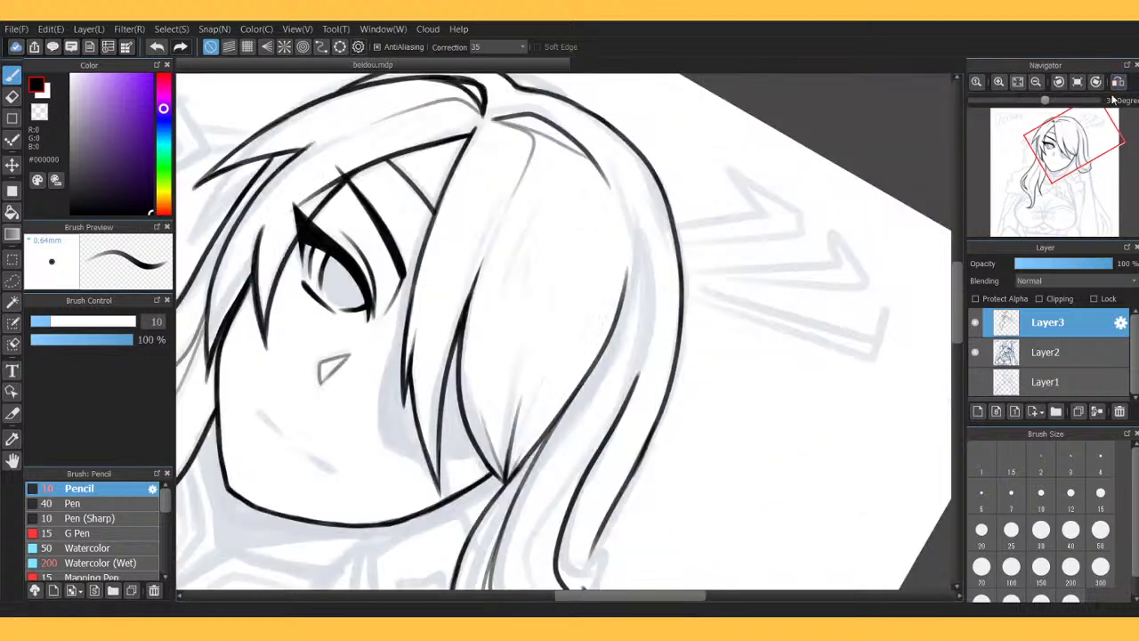
Try to extend and thicken the outer hair outline down to the curled lock's tip.
click(1096, 81)
mouse_move(1071, 143)
mouse_down()
mouse_move(1102, 164)
mouse_move(1081, 156)
mouse_up()
click(1000, 82)
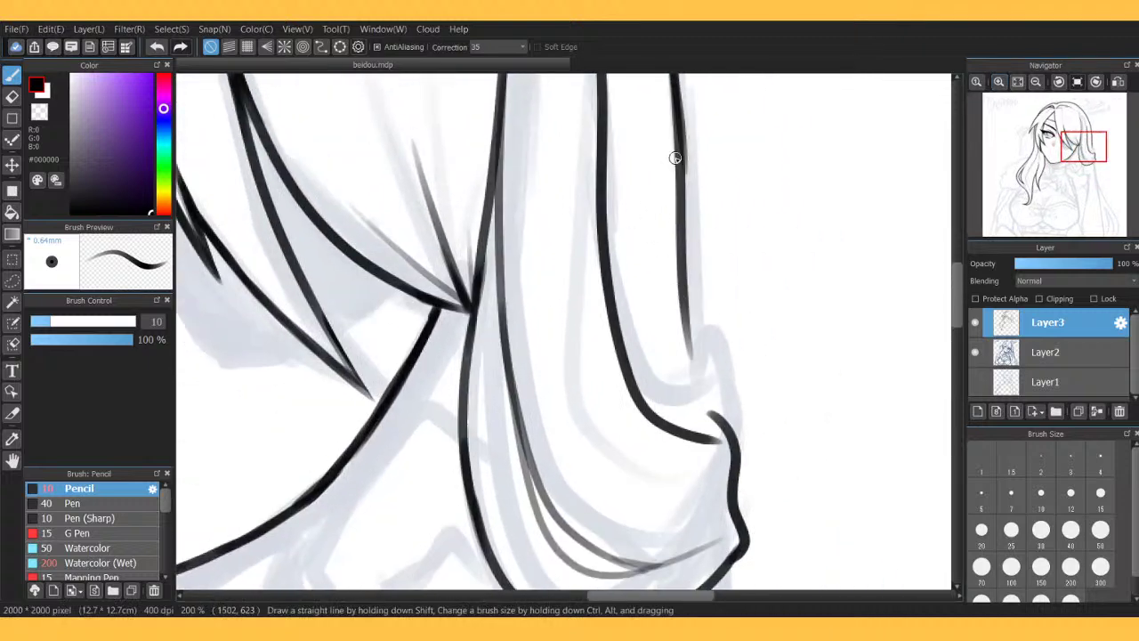
drag(677, 152, 703, 397)
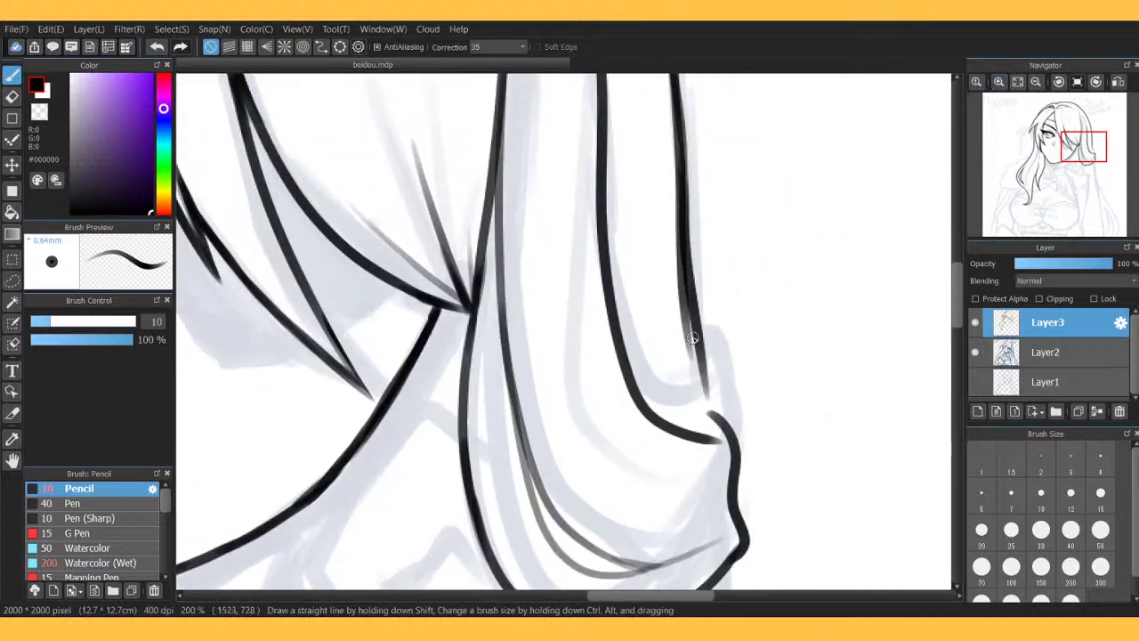
drag(695, 305, 700, 421)
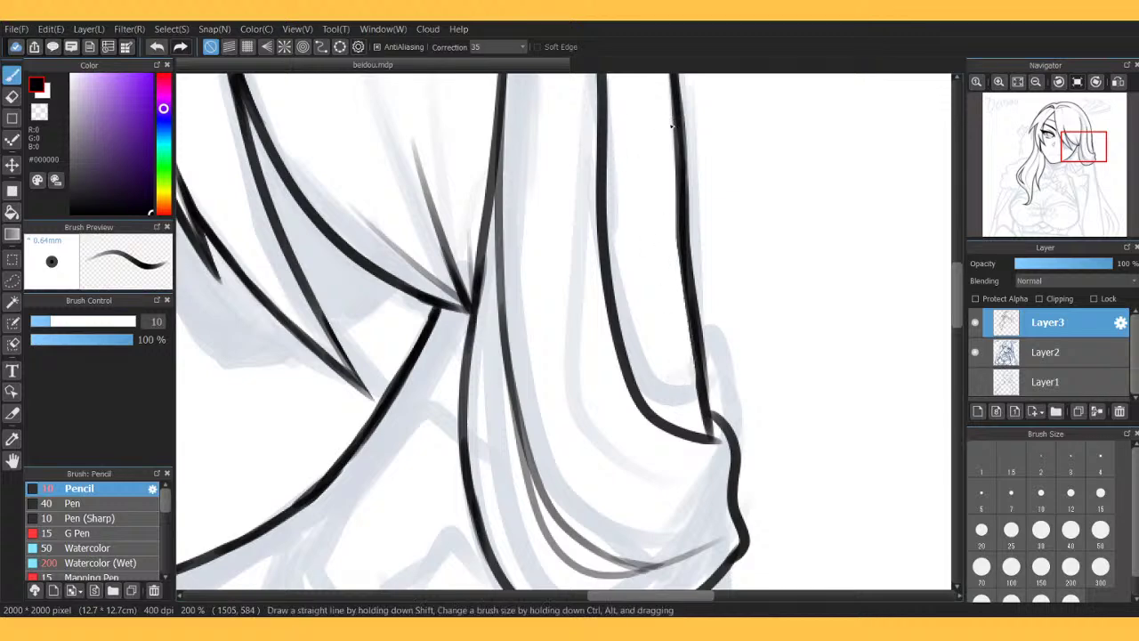
Review the whole line art with the sketch hidden, both mirrored and in normal orientation.
click(1024, 81)
click(1024, 80)
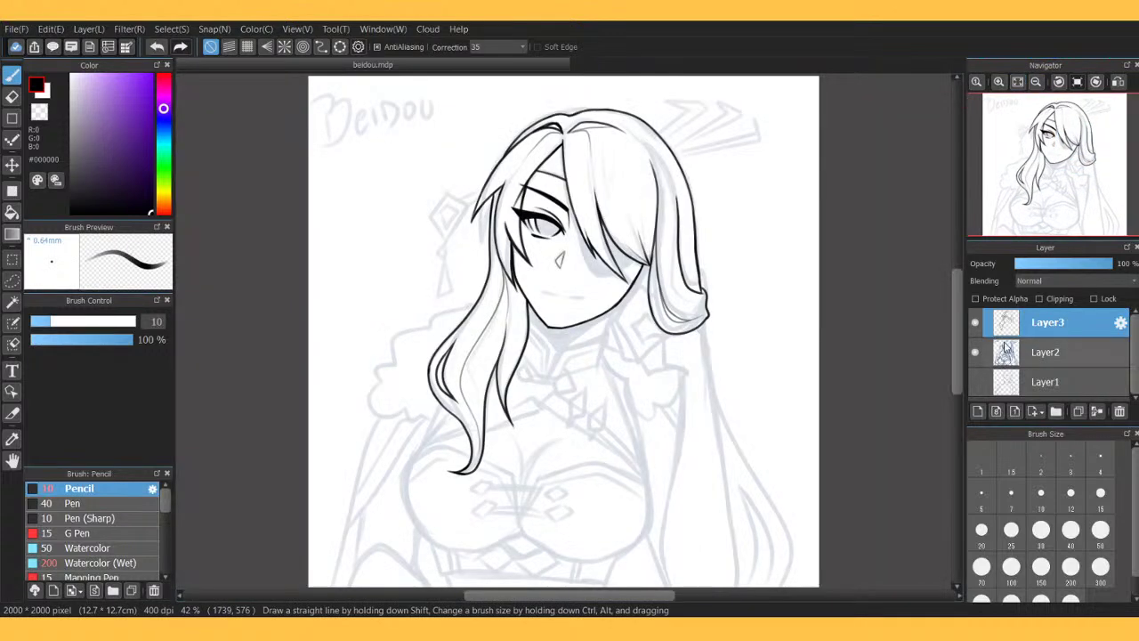
click(976, 353)
click(1119, 82)
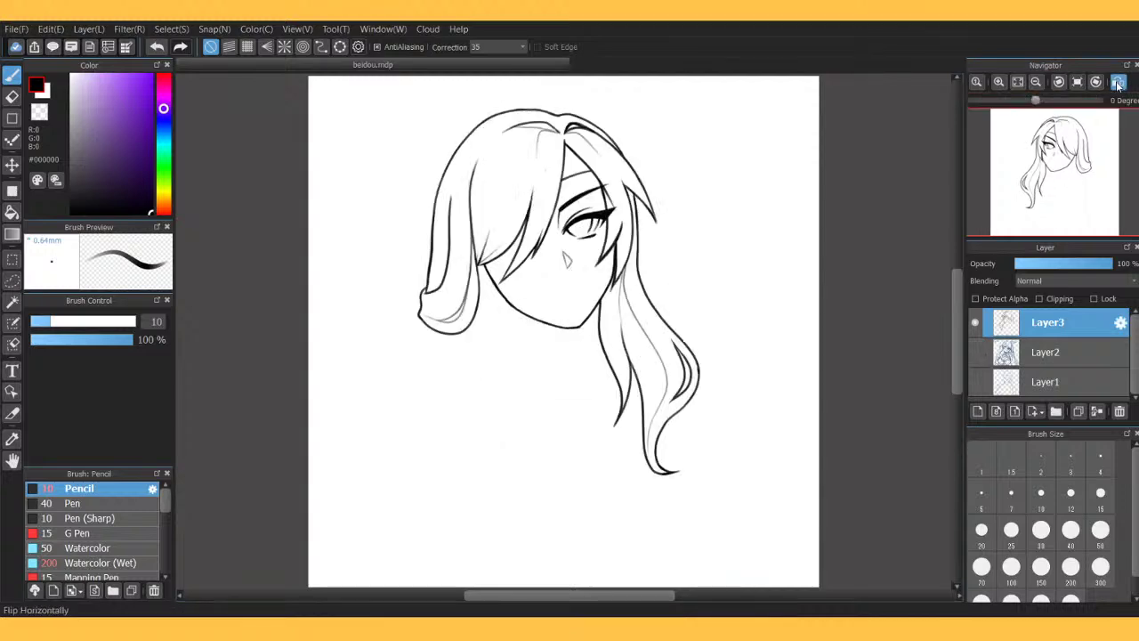
click(1119, 82)
click(975, 352)
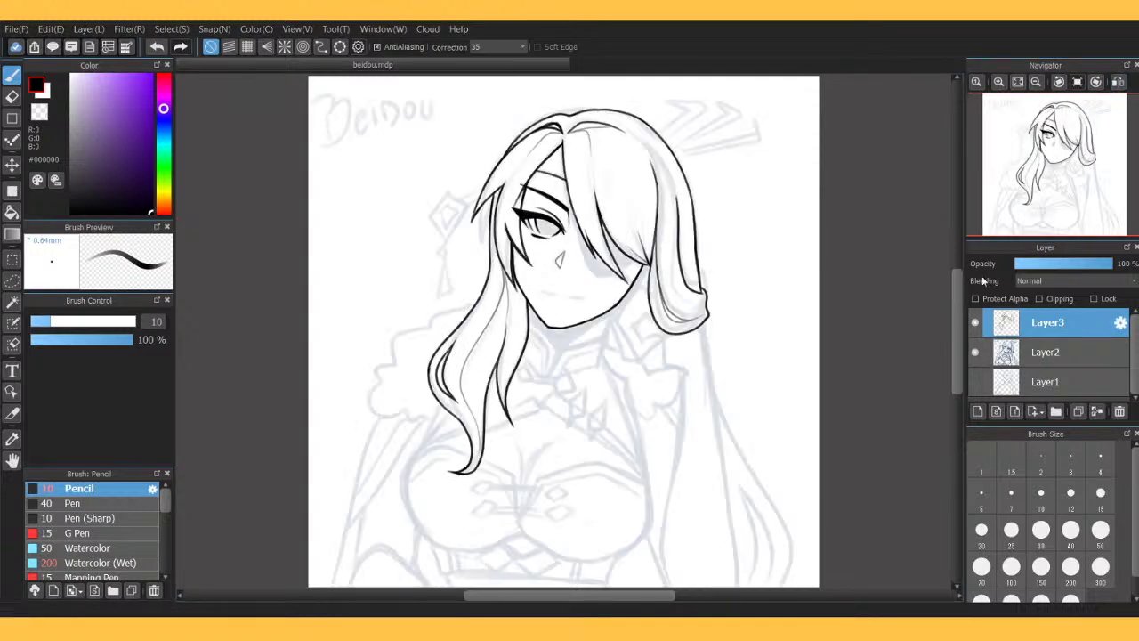
Undo the lower end of the outer hair outline and redraw it down to the curled lock's tip.
click(999, 81)
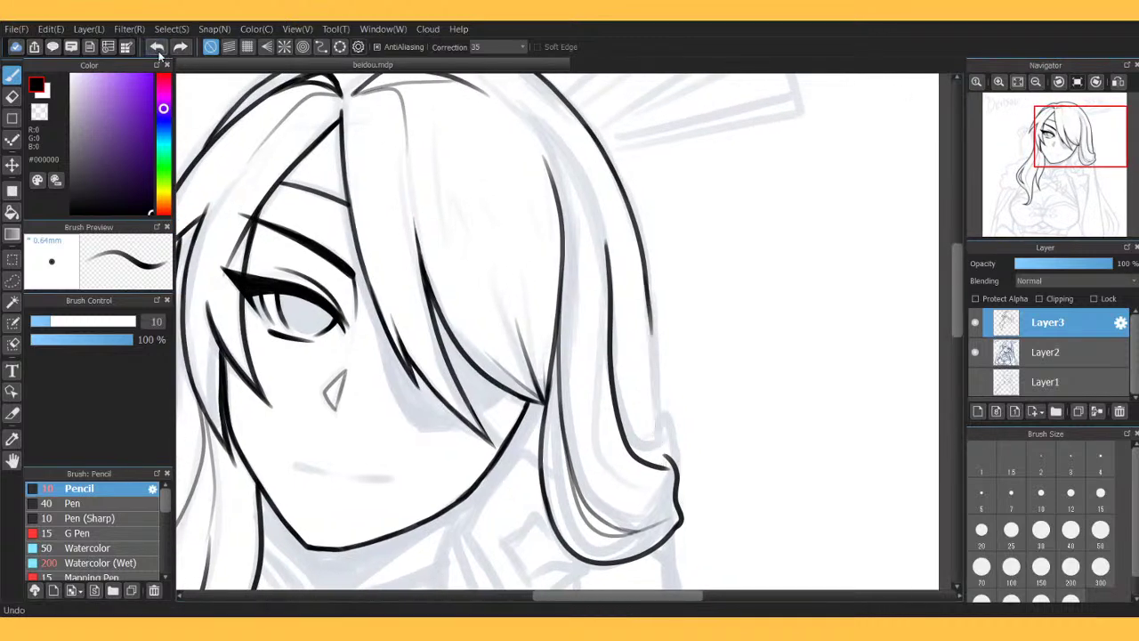
drag(648, 296, 673, 473)
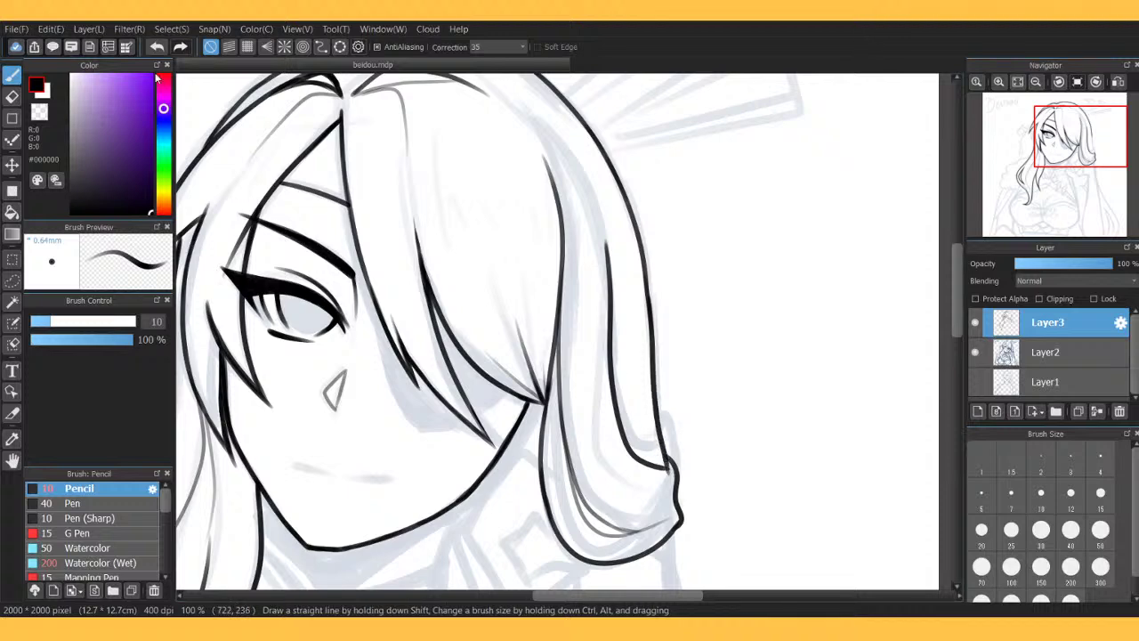
key(ctrl+z)
drag(649, 308, 656, 420)
mouse_move(655, 420)
mouse_down()
mouse_move(659, 466)
mouse_move(668, 457)
mouse_up()
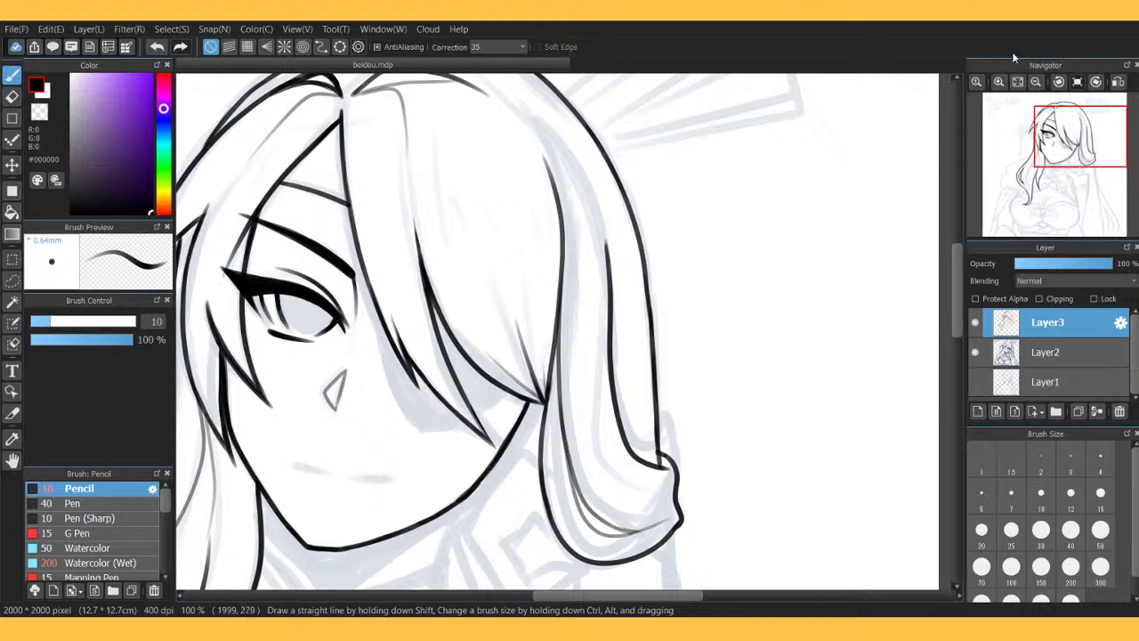
Clean up the junction where the outer hair outline meets the curled tip by erasing stray bits and reconnecting the lines.
click(998, 82)
click(998, 82)
click(999, 82)
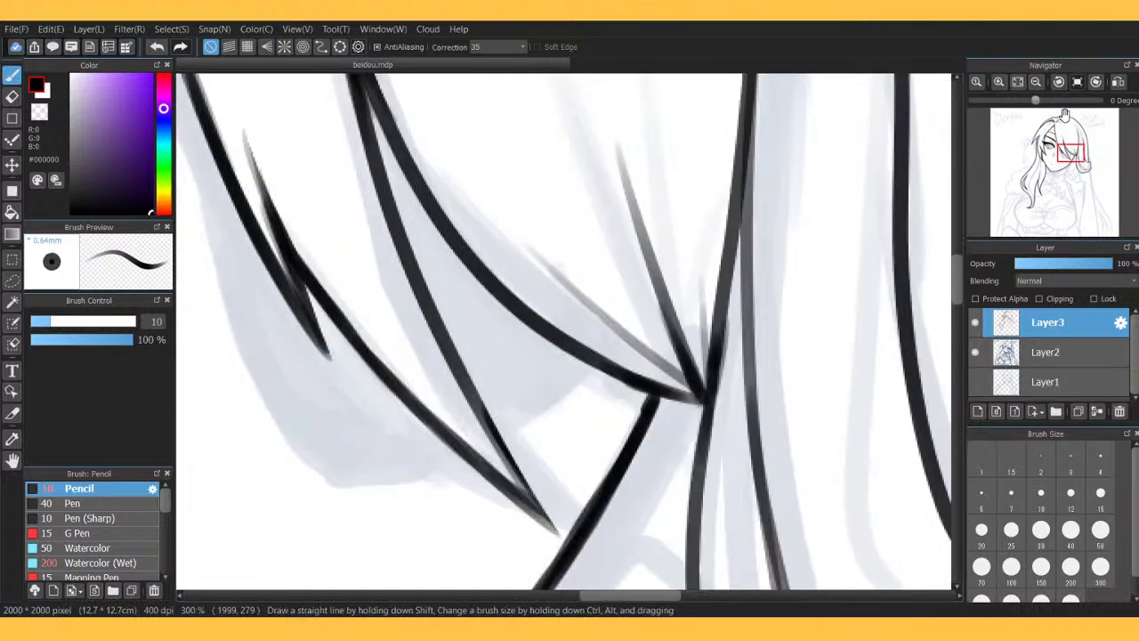
key(e)
mouse_move(1071, 153)
mouse_down()
mouse_move(1089, 173)
mouse_move(1084, 160)
mouse_up()
key(b)
key(e)
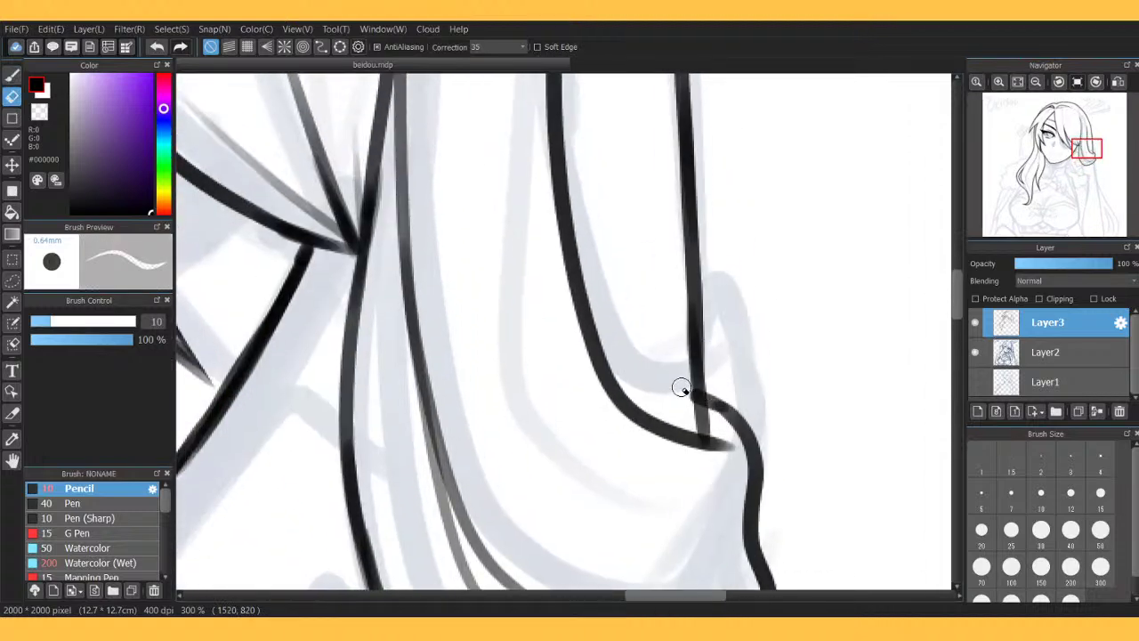
key(b)
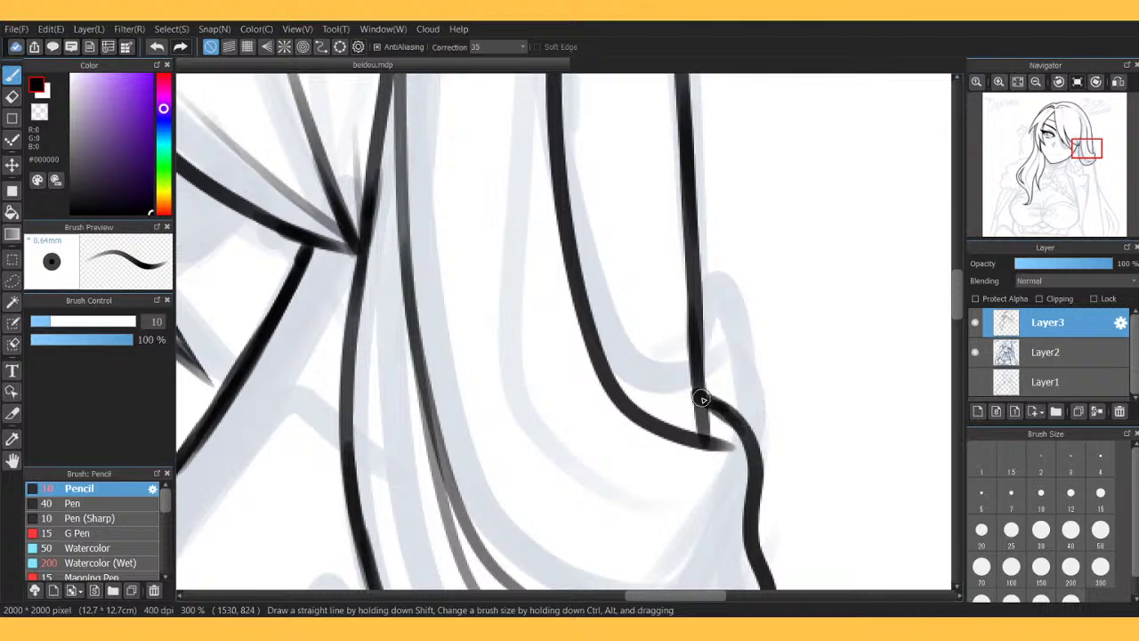
scroll(753, 362, down, 5)
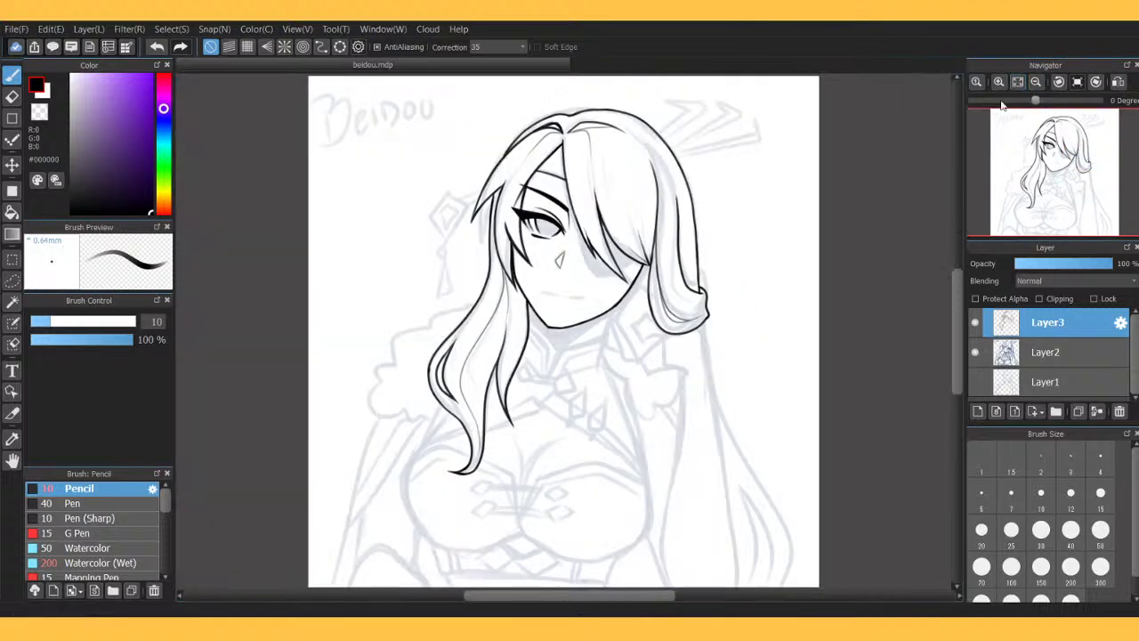
Hide the sketch on Layer2 and undo the latest strokes on the line art.
click(975, 353)
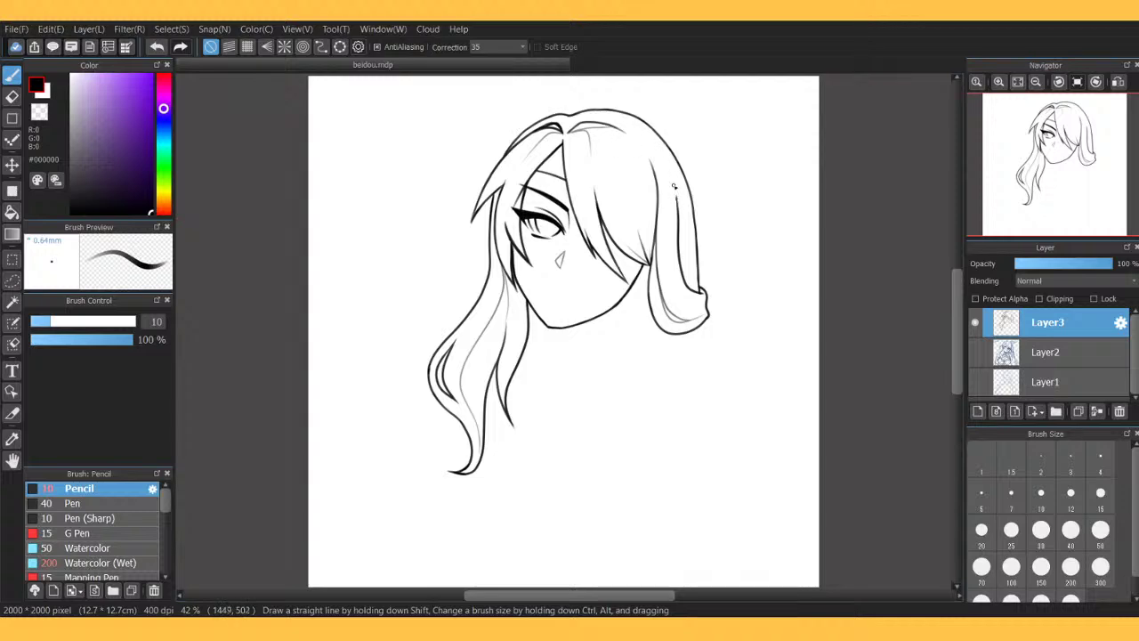
click(162, 47)
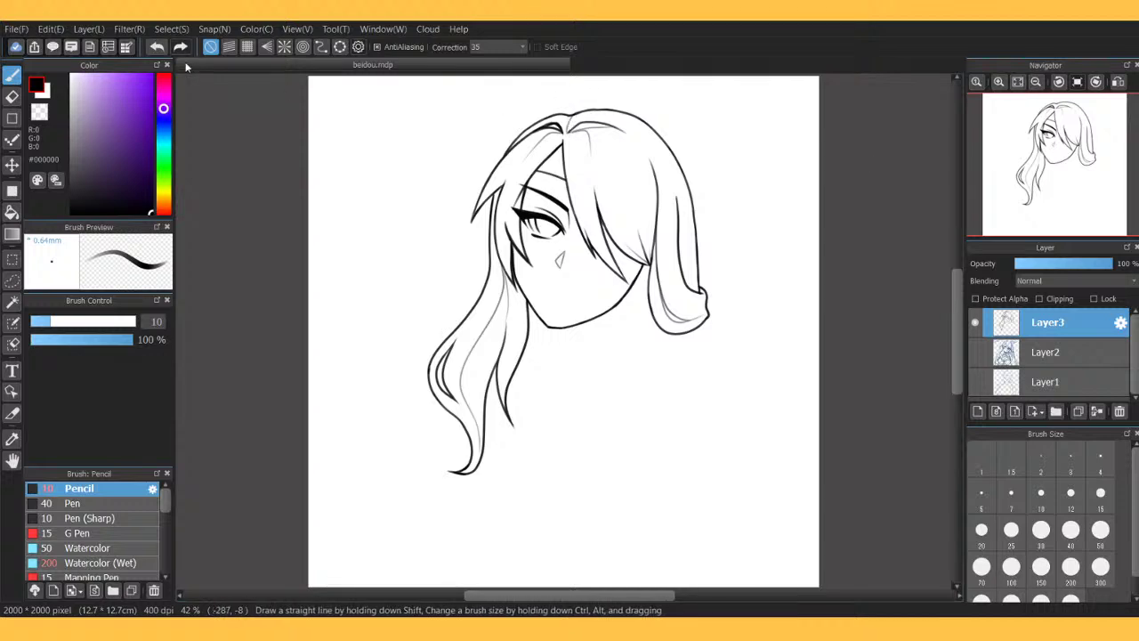
click(159, 47)
Ink short, faint lines at the top of the head joining the hair parting to the outer hair outline.
click(998, 82)
click(999, 81)
click(999, 81)
click(1061, 116)
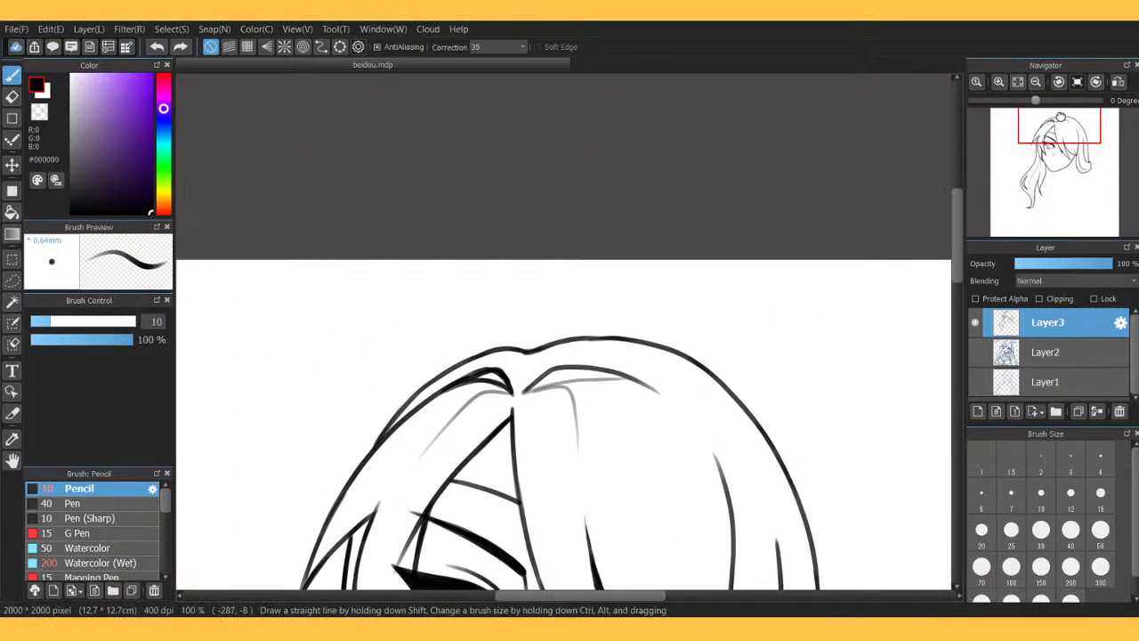
drag(1061, 117, 1052, 125)
mouse_move(602, 308)
mouse_down()
mouse_move(602, 288)
mouse_move(630, 263)
mouse_move(604, 277)
mouse_move(605, 290)
mouse_up()
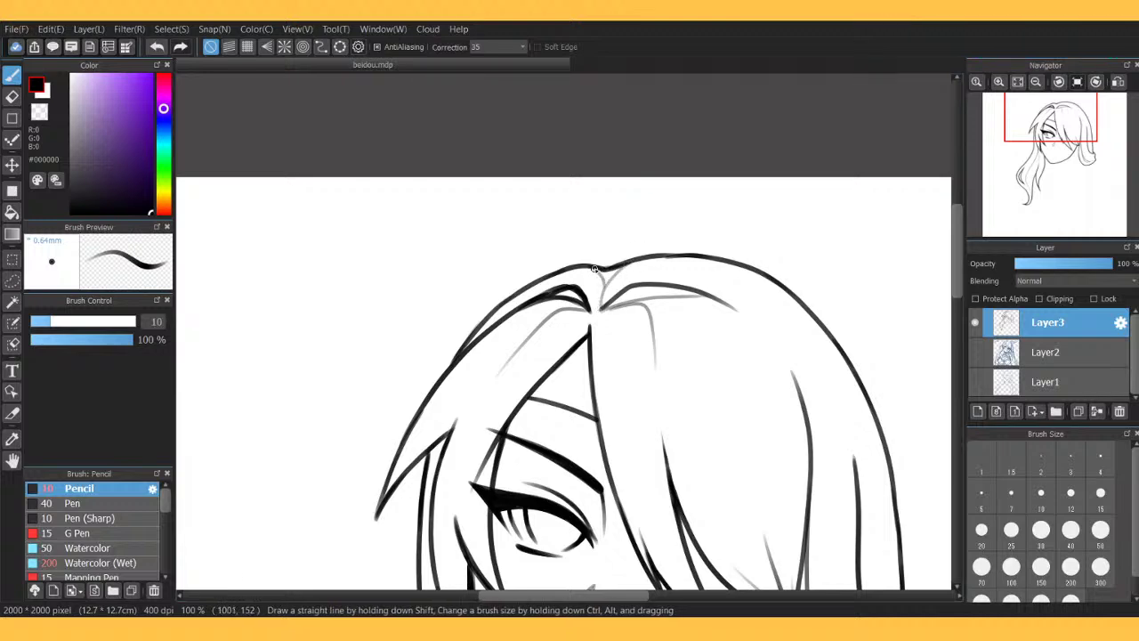
scroll(1046, 160, down, 3)
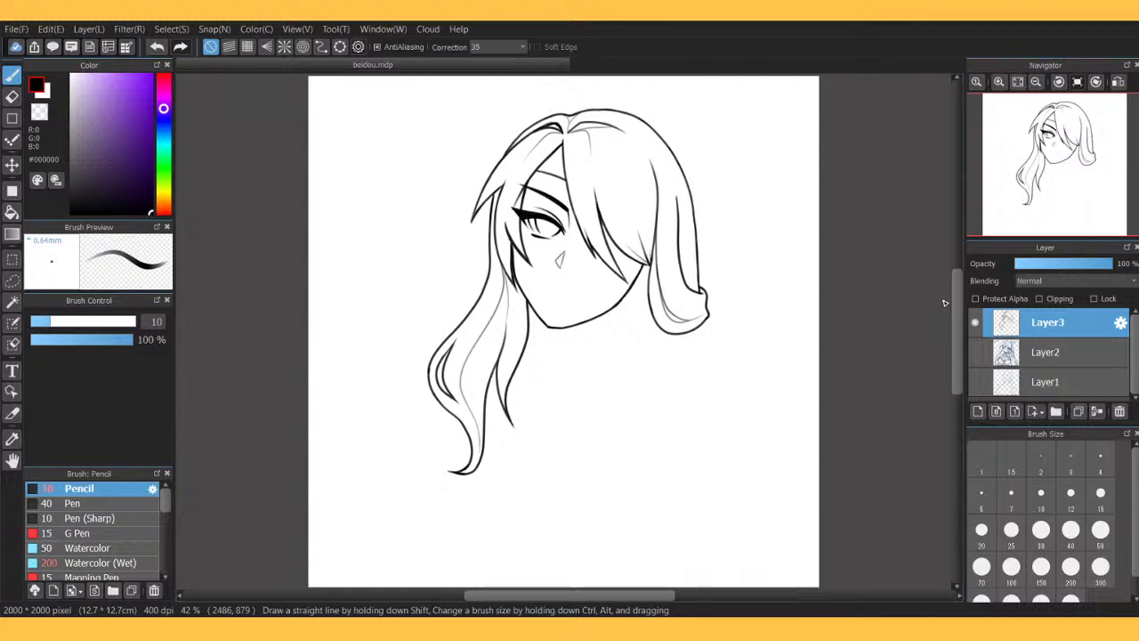
Show the Layer2 sketch again and ink the eyepatch's curved lower edge between the fringe strands.
click(1000, 82)
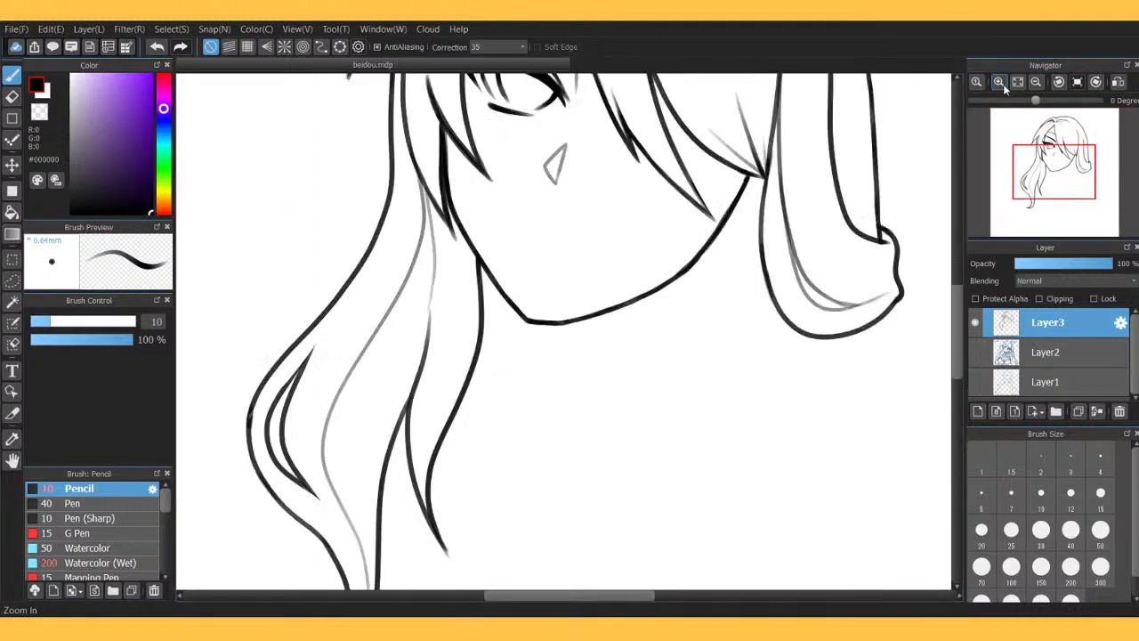
click(1000, 81)
click(976, 352)
drag(1054, 172, 1063, 148)
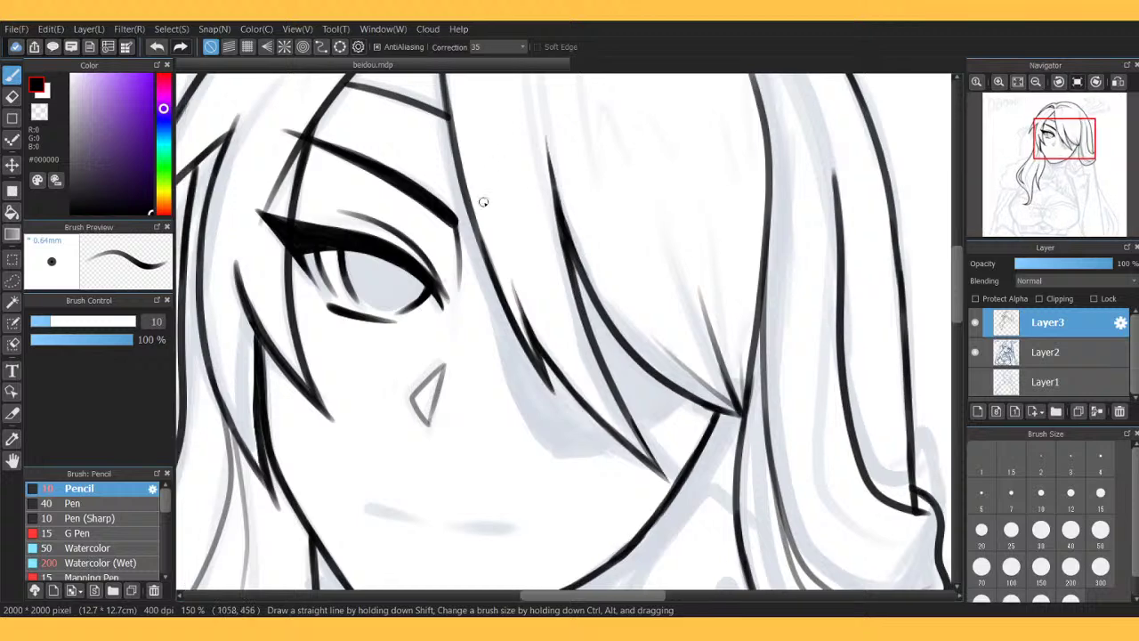
mouse_move(490, 268)
mouse_down()
mouse_move(499, 372)
mouse_move(524, 421)
mouse_move(567, 444)
mouse_move(607, 444)
mouse_move(691, 396)
mouse_up()
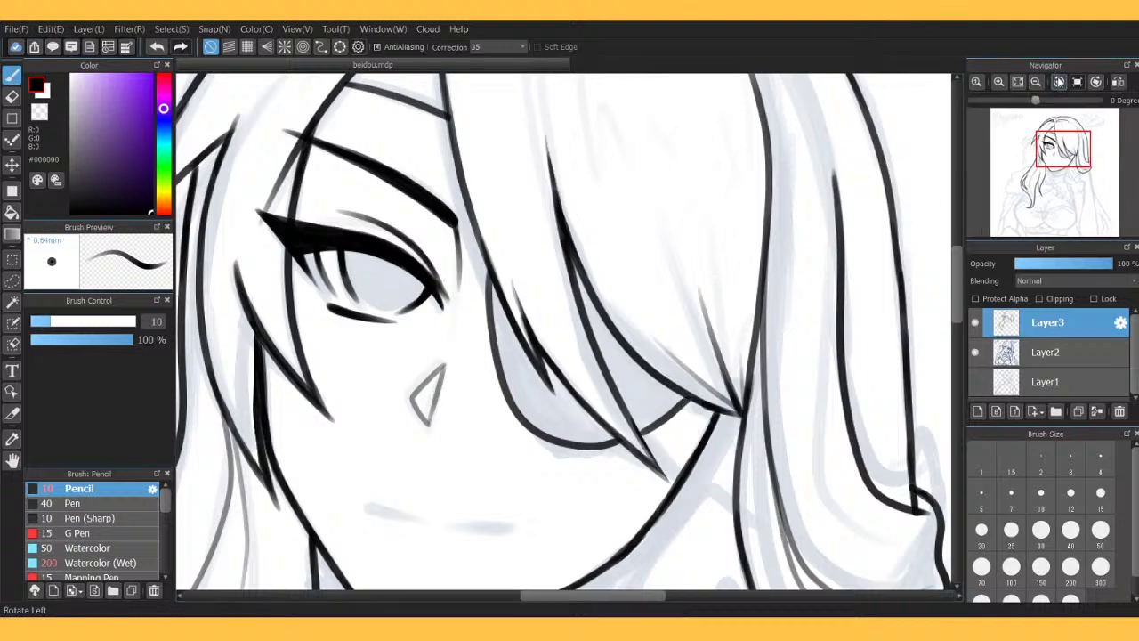
Check the eyepatch outline on the whole figure, with the sketch hidden and with it shown.
click(1036, 82)
click(1058, 82)
click(1036, 82)
click(1036, 82)
click(1036, 82)
click(1077, 82)
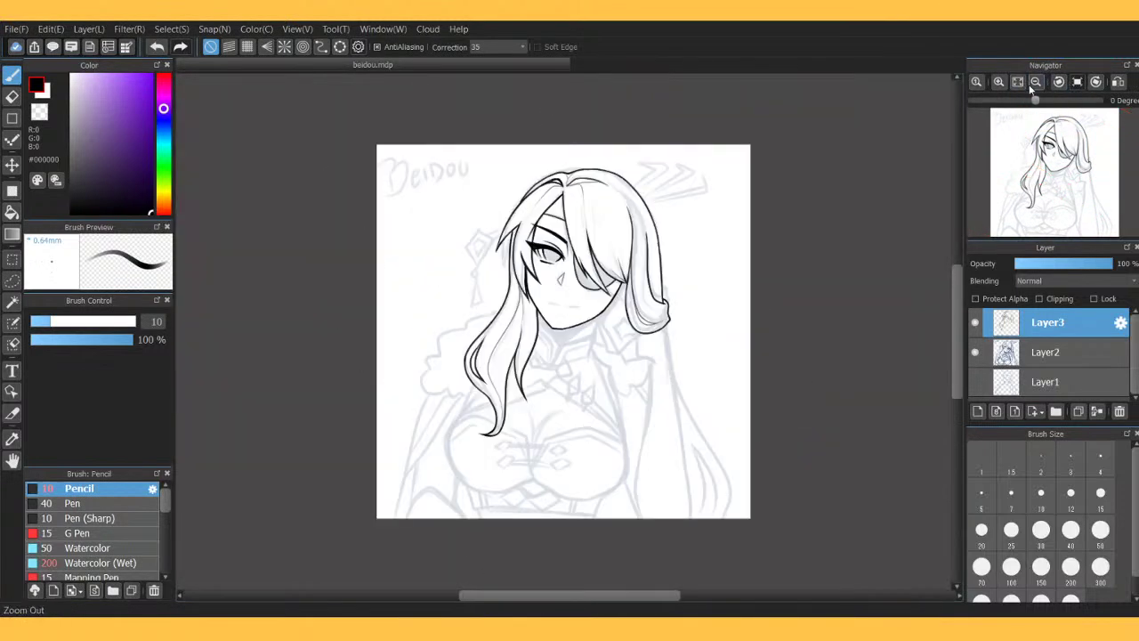
click(1017, 81)
click(976, 352)
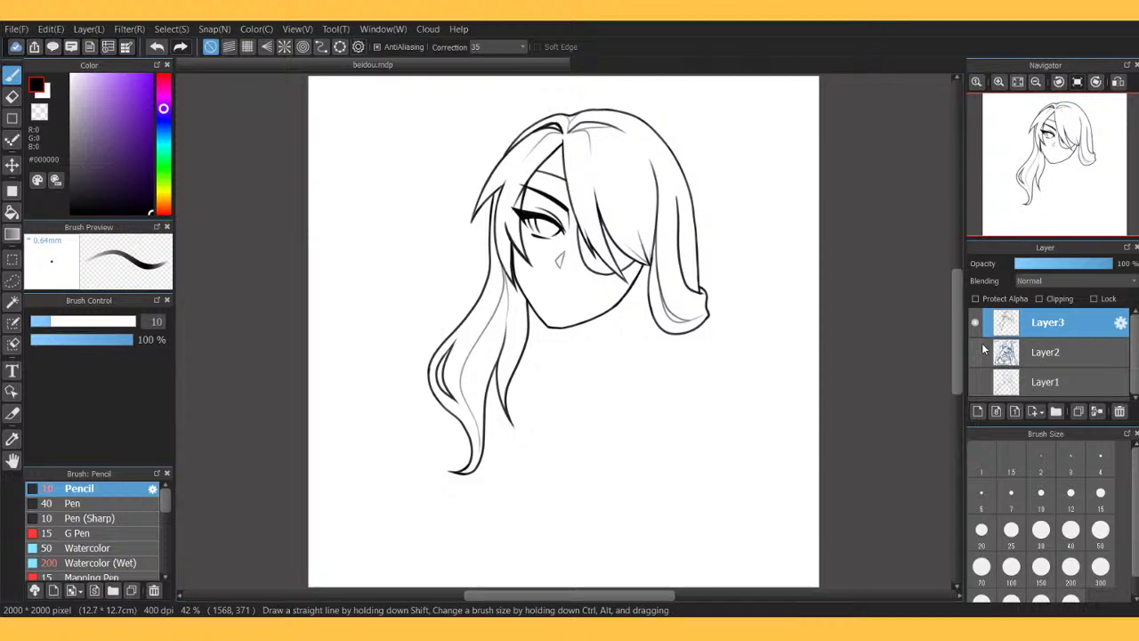
click(975, 352)
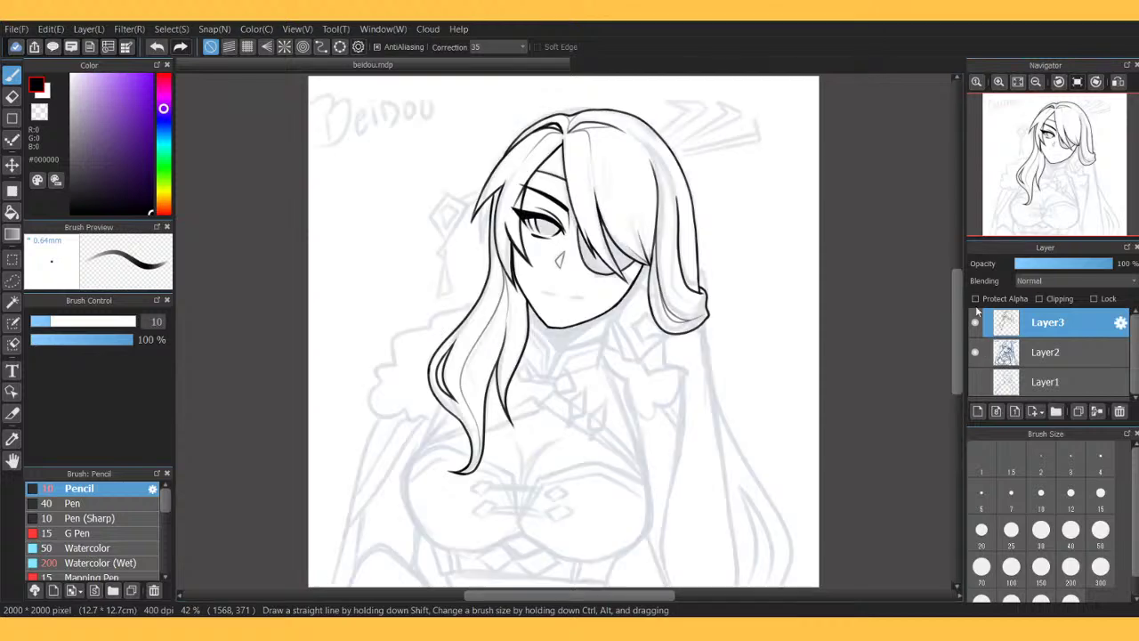
Ink the mouth over the sketch as two separate tapered strokes with a small gap between them.
click(982, 81)
click(982, 81)
click(981, 81)
drag(1037, 136, 1050, 159)
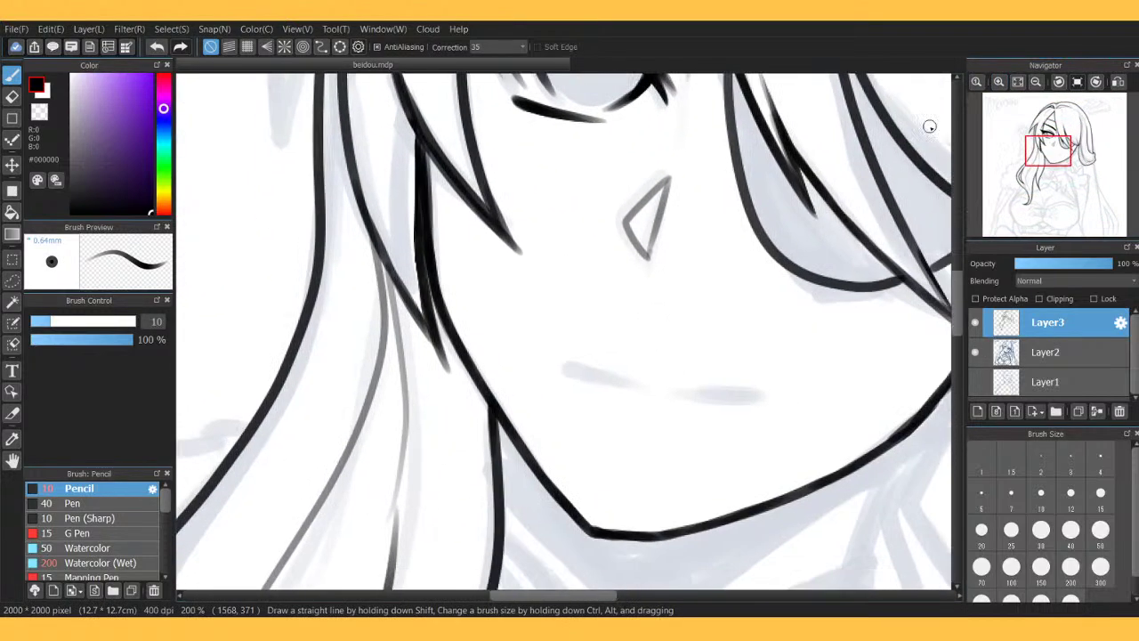
mouse_move(586, 370)
mouse_down()
mouse_move(570, 374)
mouse_move(627, 382)
mouse_up()
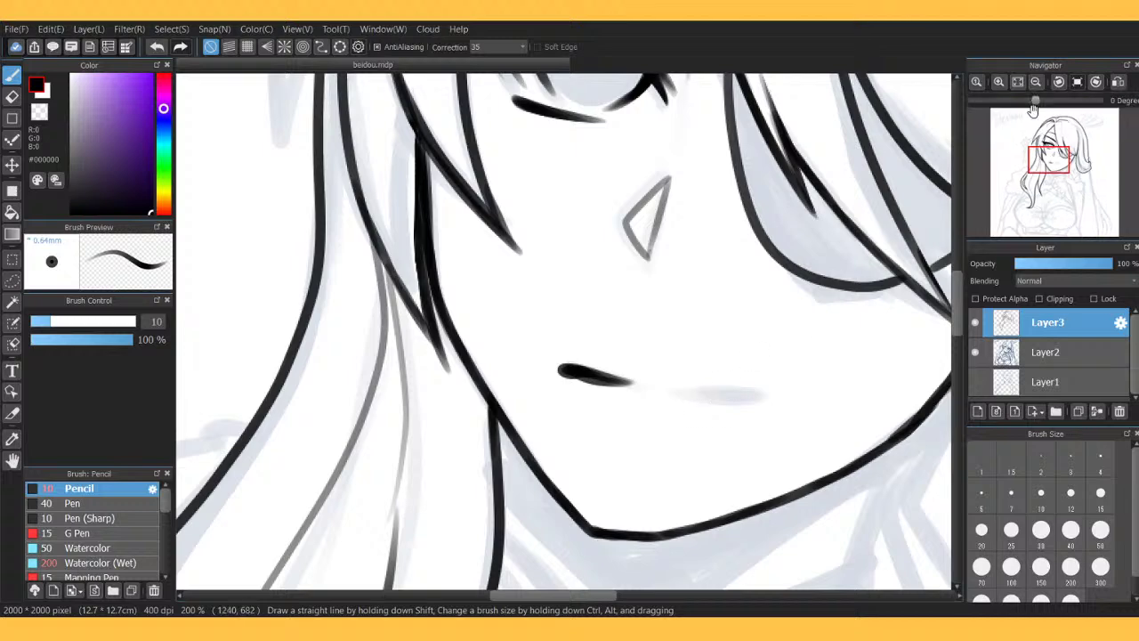
click(1058, 82)
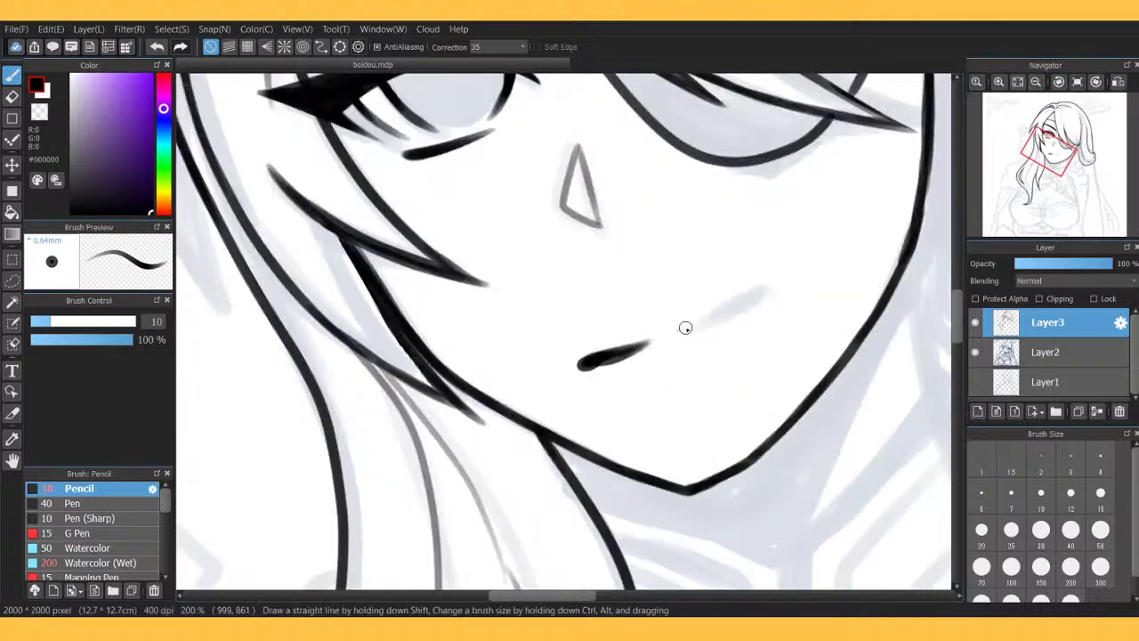
mouse_move(686, 328)
mouse_down()
mouse_move(752, 286)
mouse_move(673, 331)
mouse_up()
Thin the blunt outer end of the mouth's shorter stroke with the eraser and hide the sketch to check the face.
key(e)
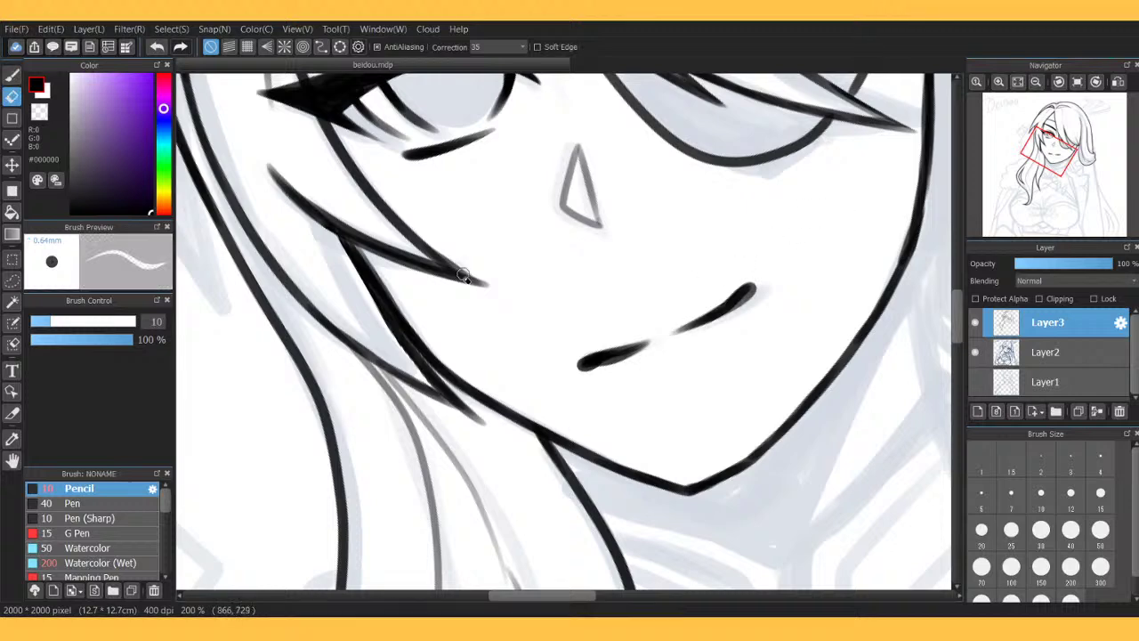
key(b)
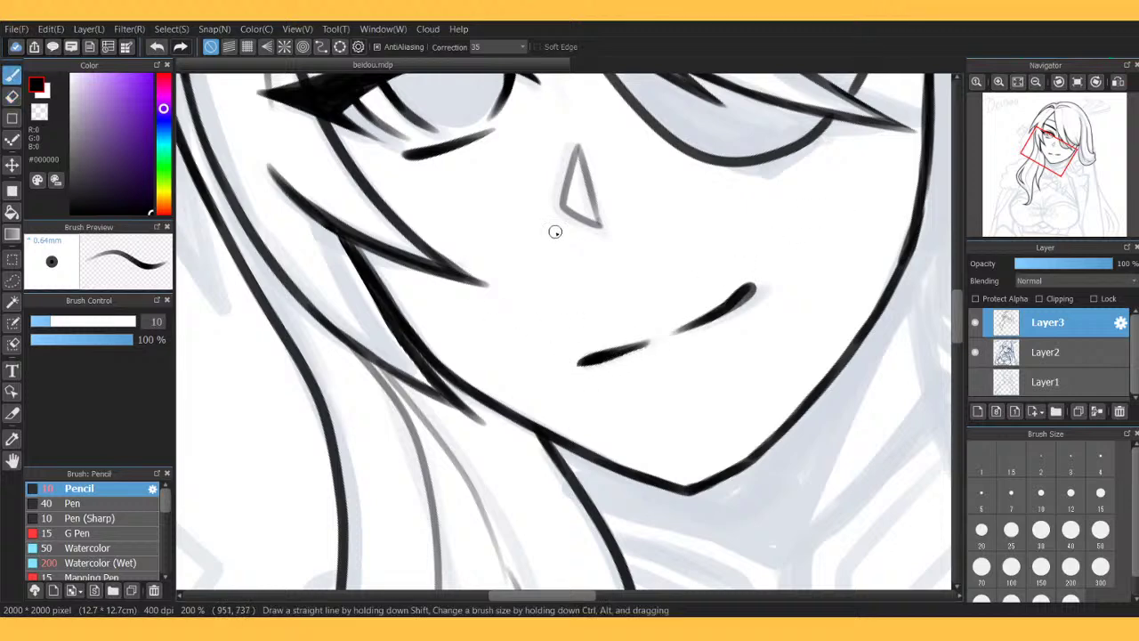
click(1077, 82)
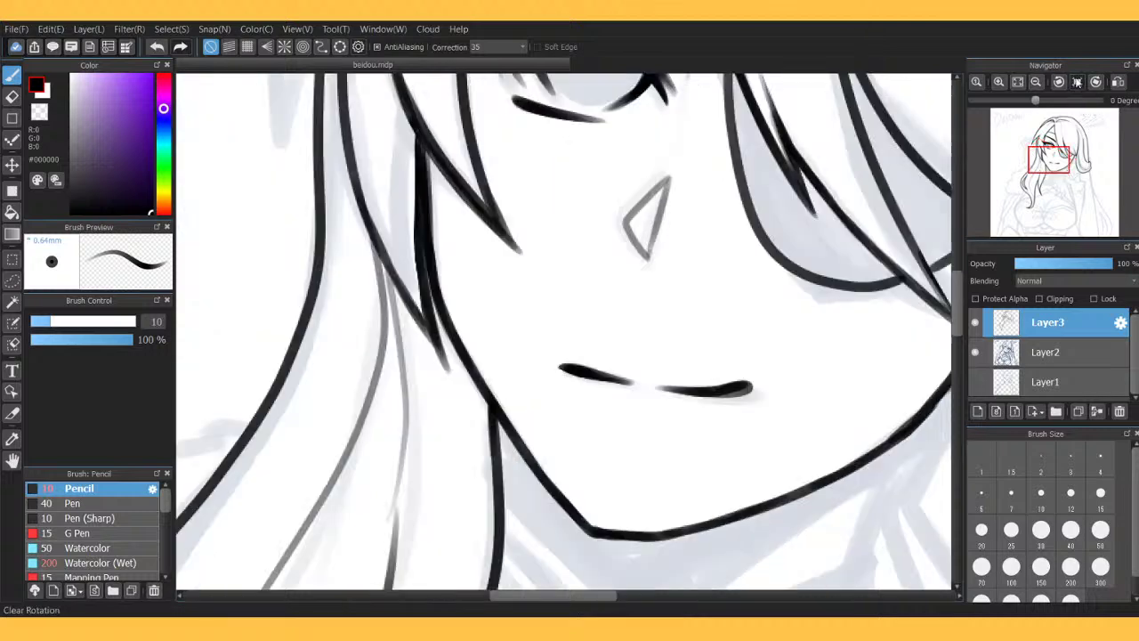
click(1036, 82)
click(1017, 81)
click(975, 353)
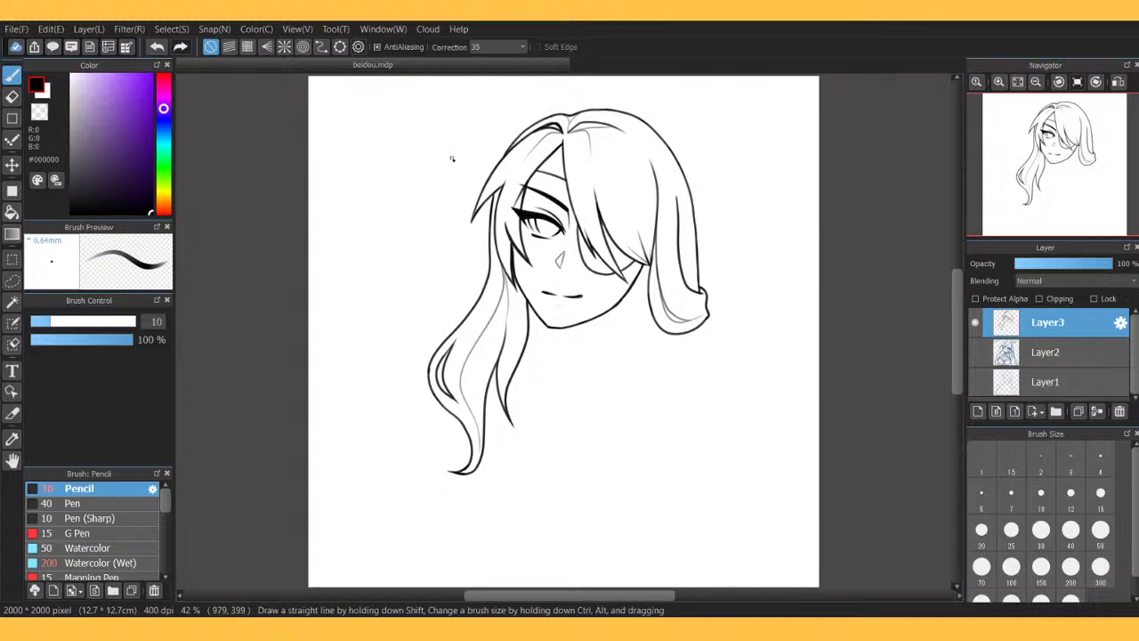
Try out a thin upper-lip line above the mouth and undo it.
click(998, 82)
click(998, 81)
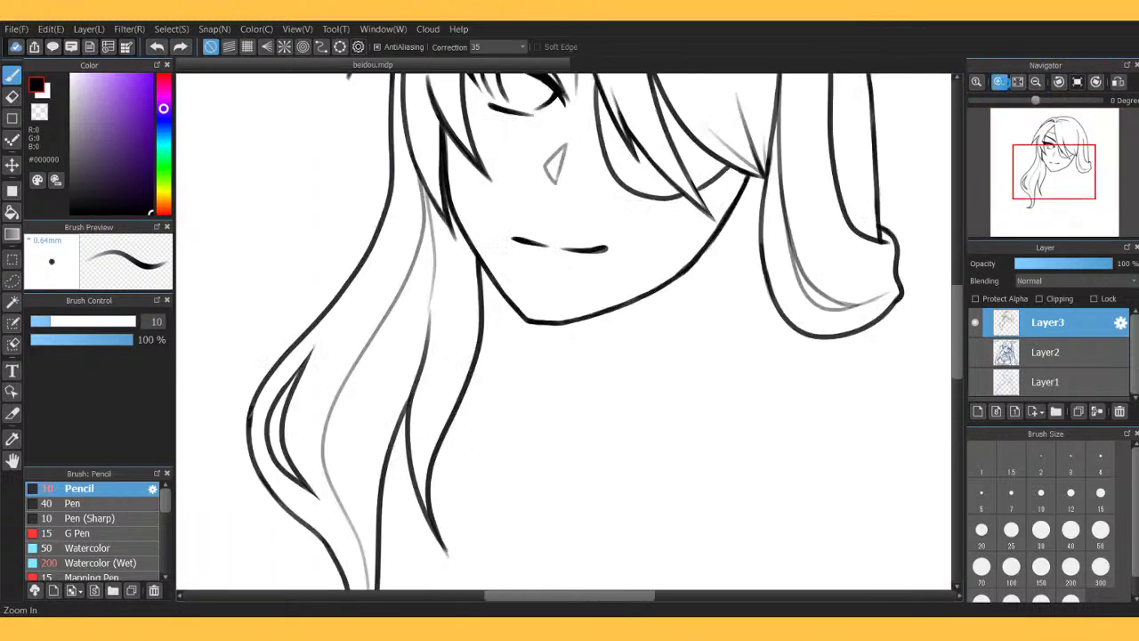
click(998, 82)
drag(1055, 151, 1055, 140)
mouse_move(468, 535)
mouse_down()
mouse_move(516, 521)
mouse_move(580, 539)
mouse_up()
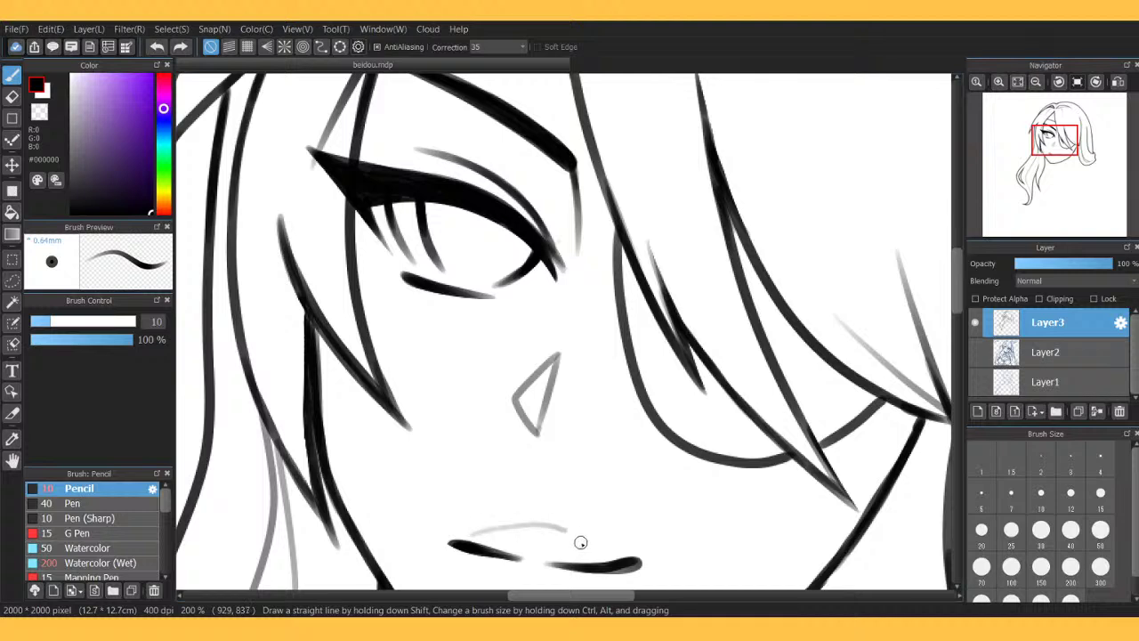
click(160, 47)
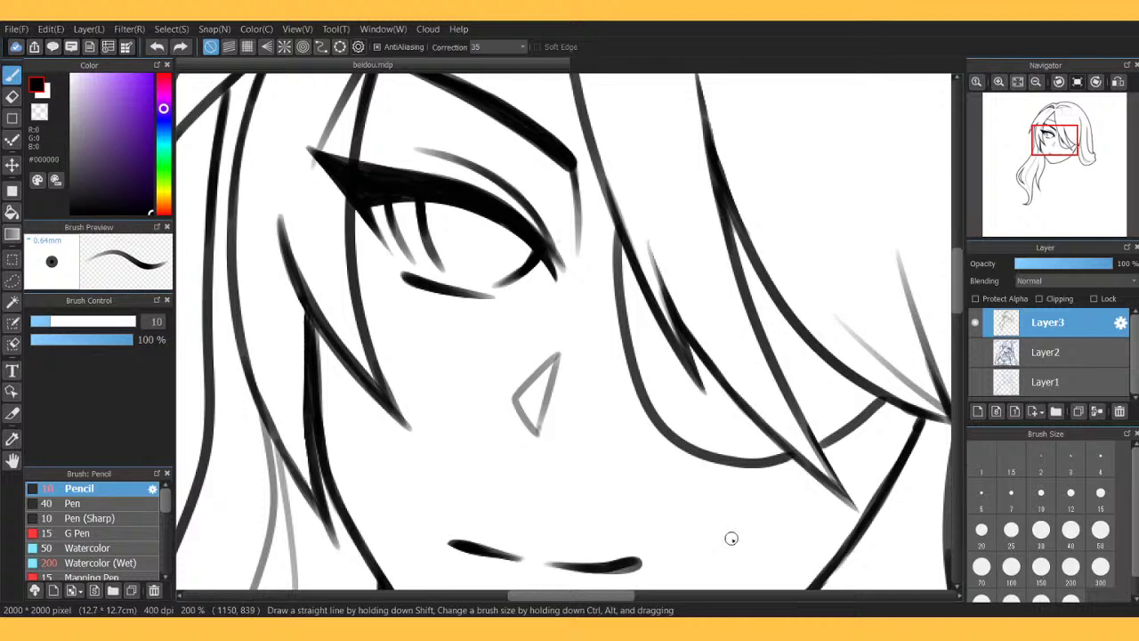
click(1035, 82)
click(1035, 81)
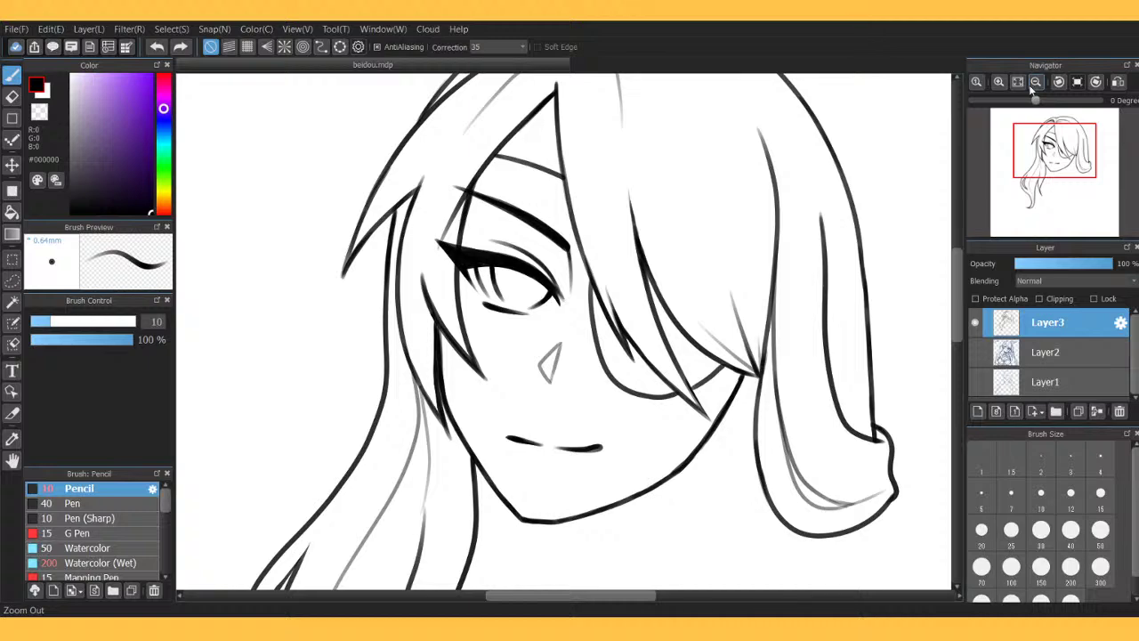
click(1036, 82)
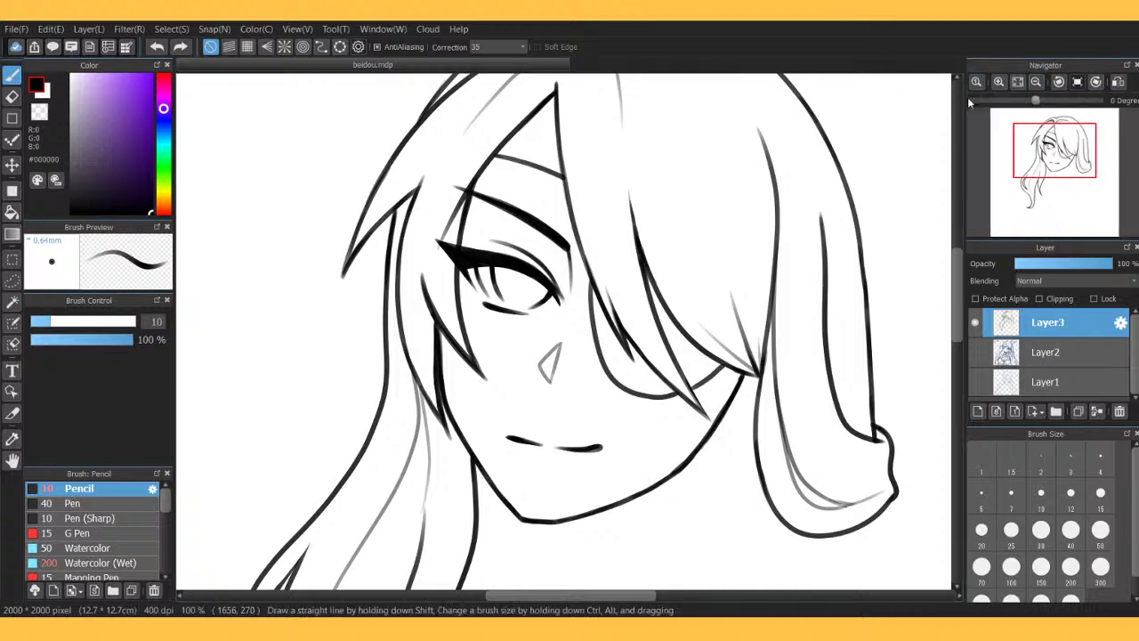
click(1018, 81)
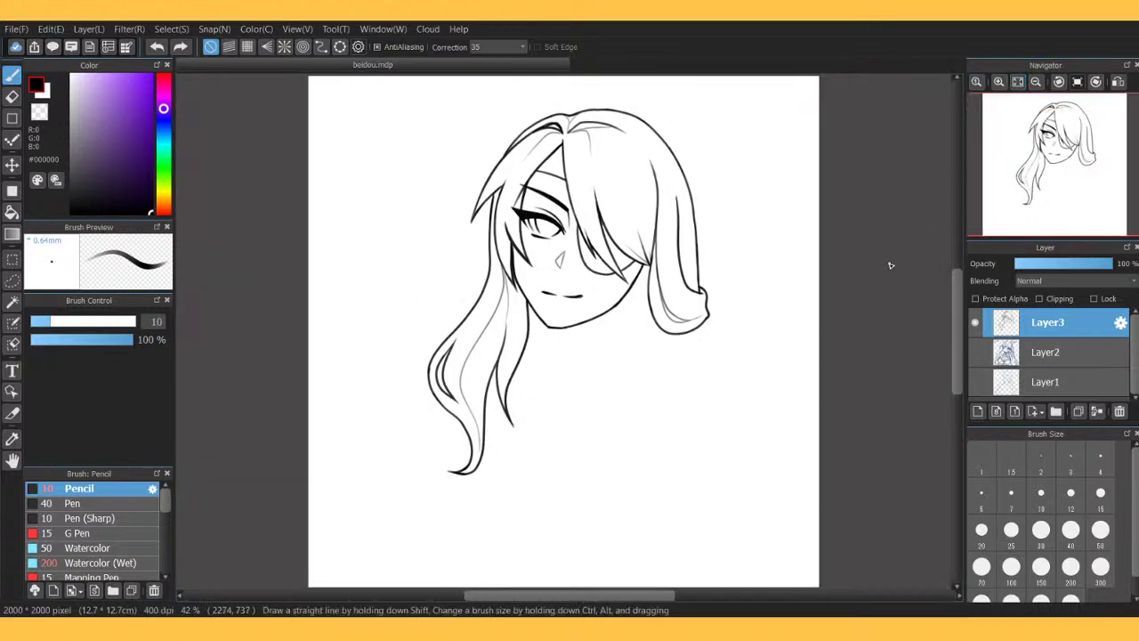
Draw a test oval in the empty area beside the head and undo it.
click(998, 82)
drag(1047, 141, 1049, 163)
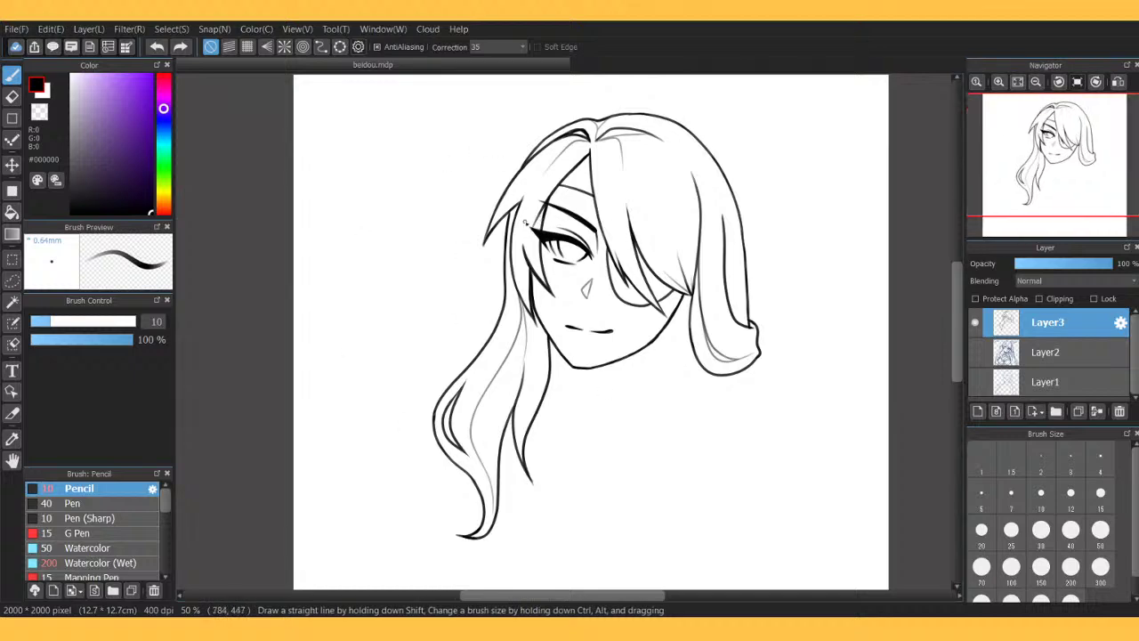
drag(381, 169, 414, 258)
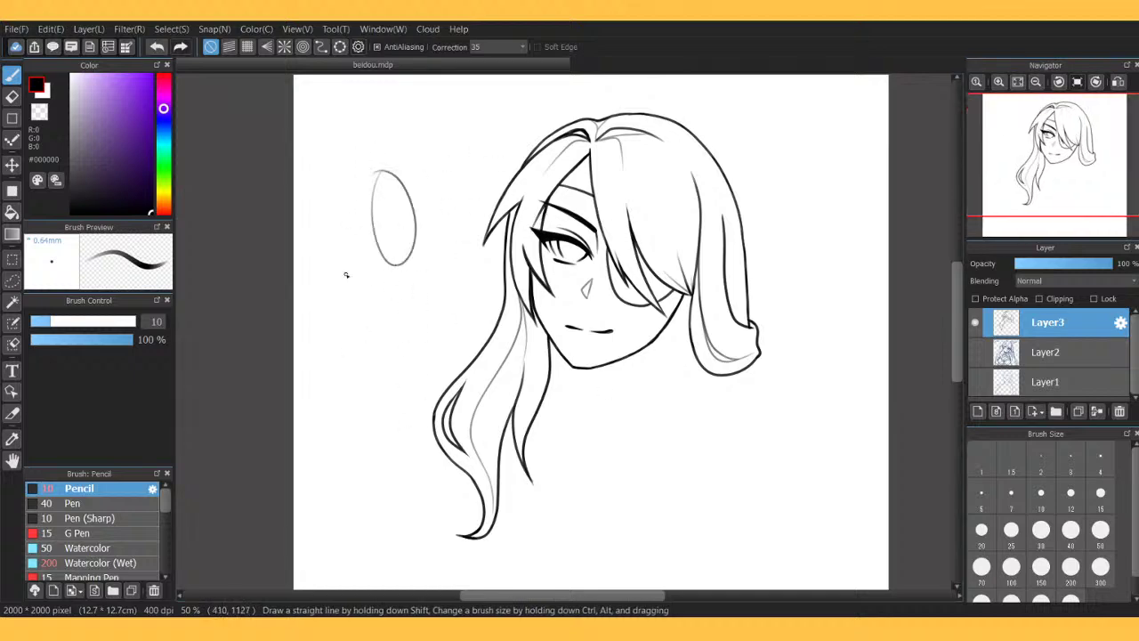
click(158, 47)
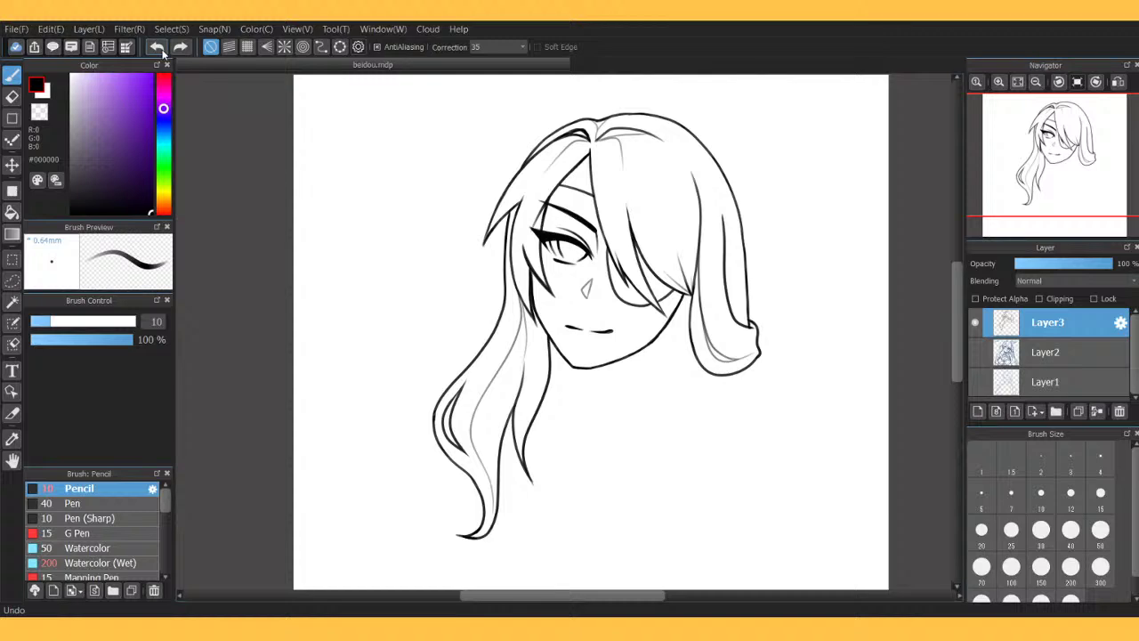
Compare the face and hair line art with the Layer2 sketch, leaving the sketch visible.
click(976, 352)
click(975, 352)
click(976, 352)
click(975, 352)
click(976, 352)
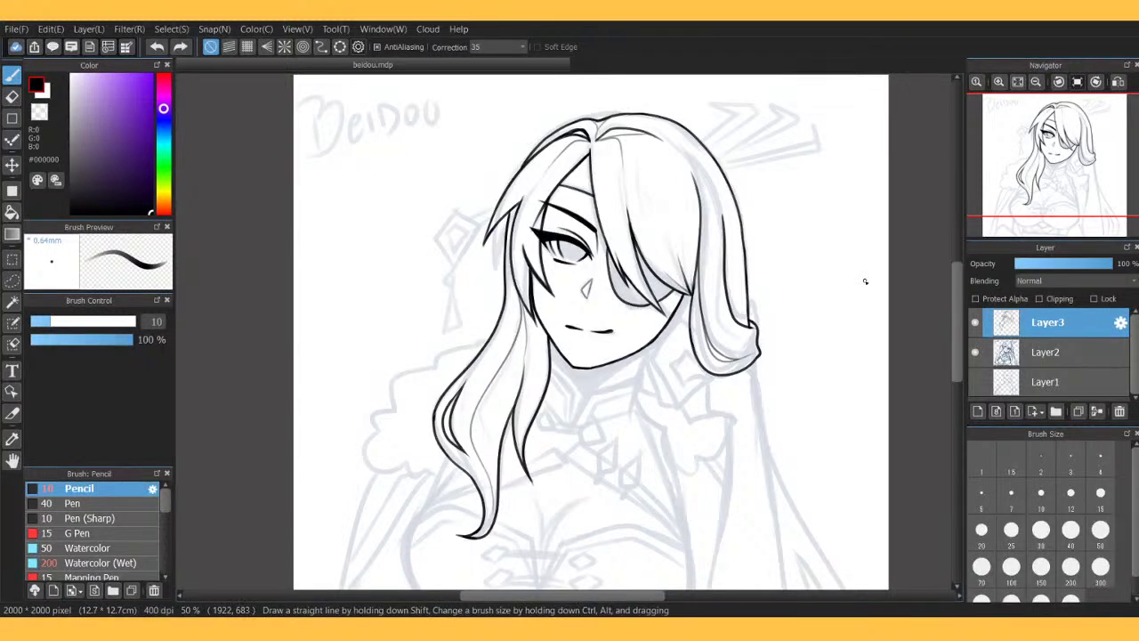
Try to ink an extra hair strand hanging from the pointed side lock next to the earring.
click(999, 81)
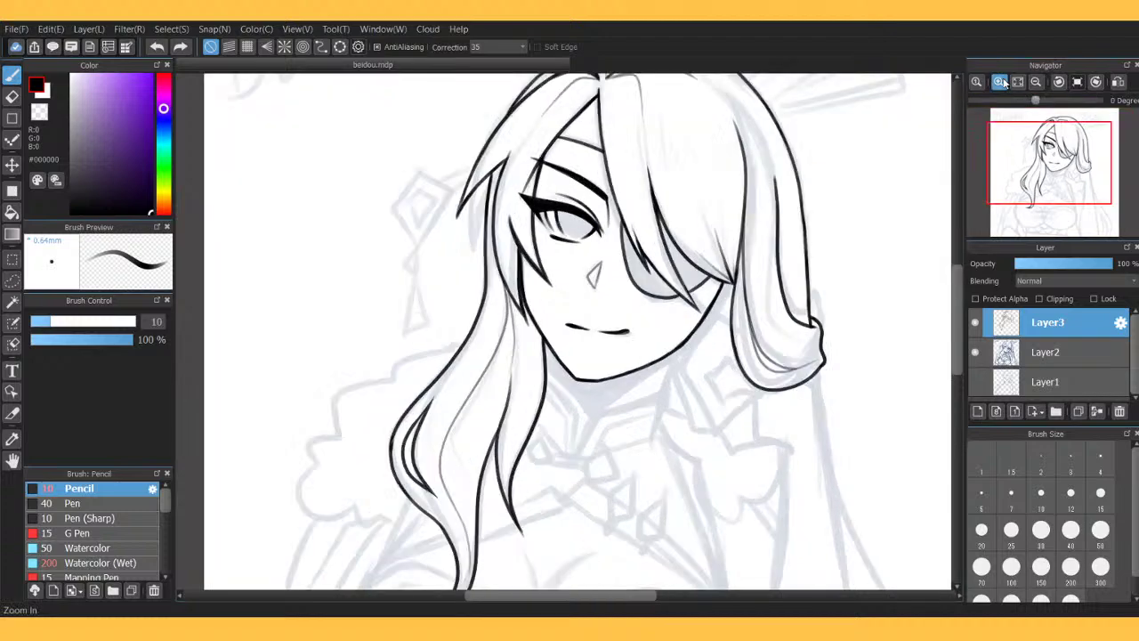
click(999, 82)
click(999, 82)
drag(1059, 156, 1031, 151)
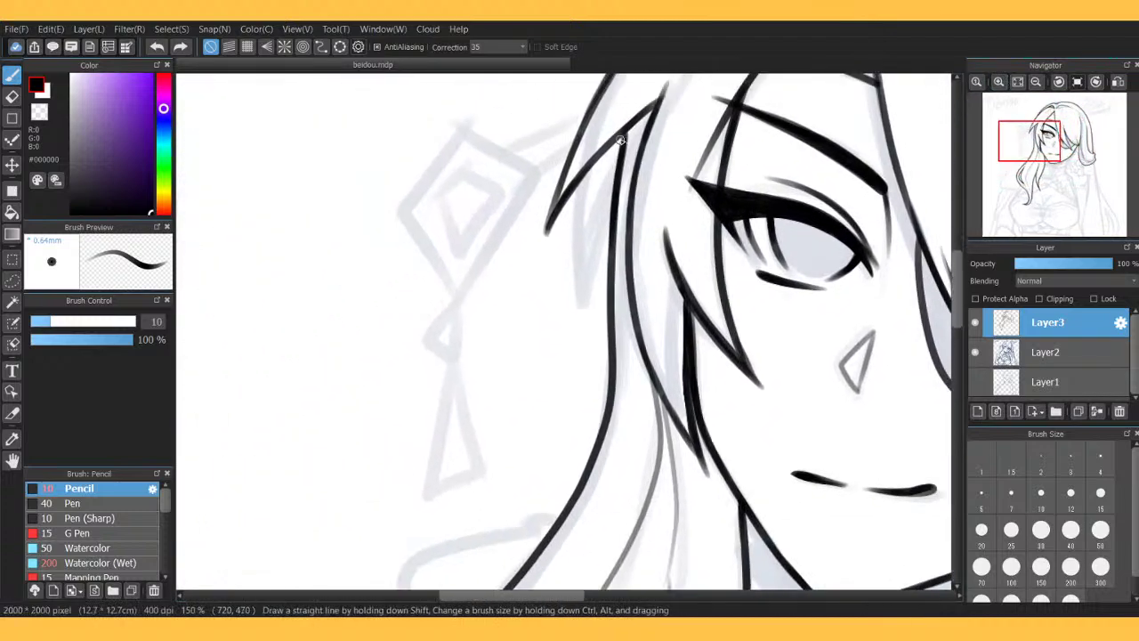
mouse_move(624, 134)
mouse_down()
mouse_move(605, 169)
mouse_move(603, 224)
mouse_move(606, 274)
mouse_move(627, 267)
mouse_up()
click(1018, 82)
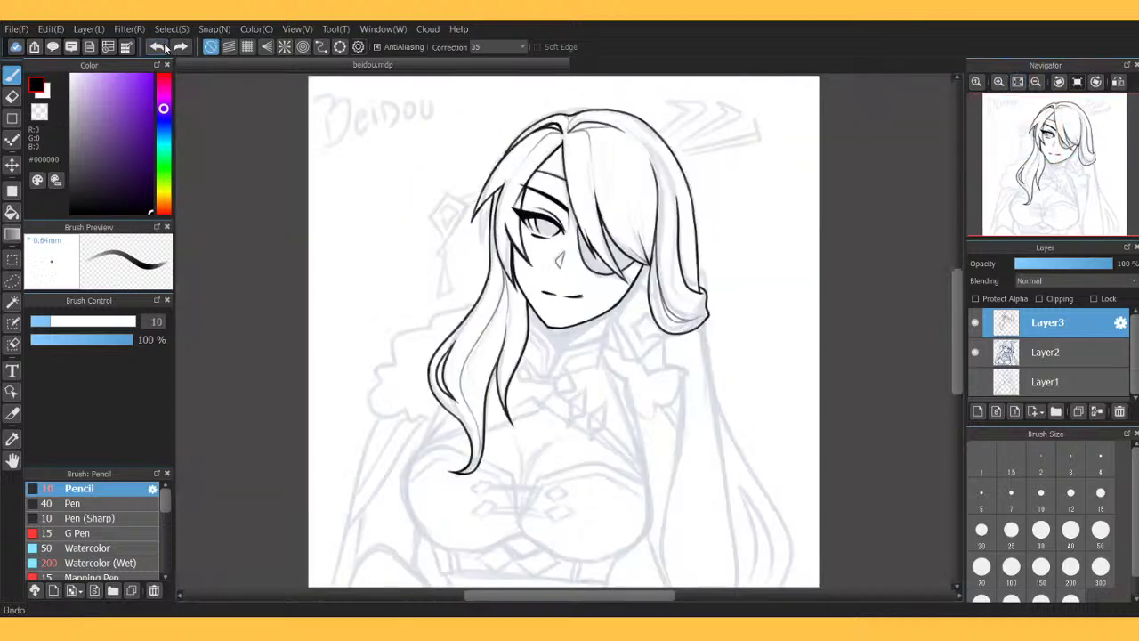
Review the whole line art without the sketch, and the sketched collar and chest area with it shown.
click(976, 353)
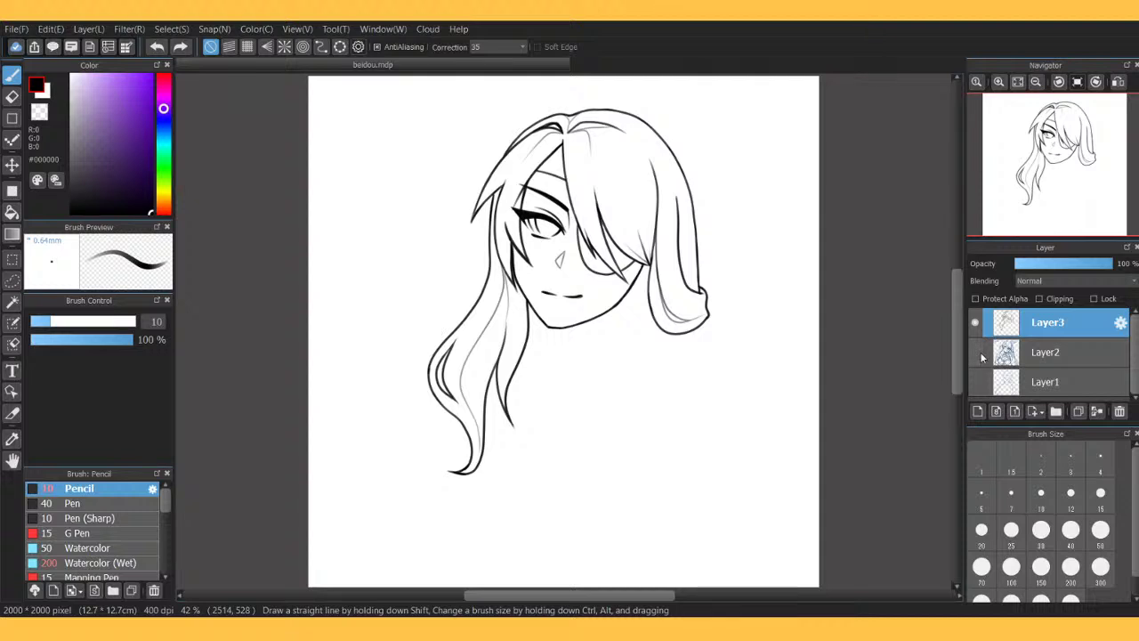
click(979, 354)
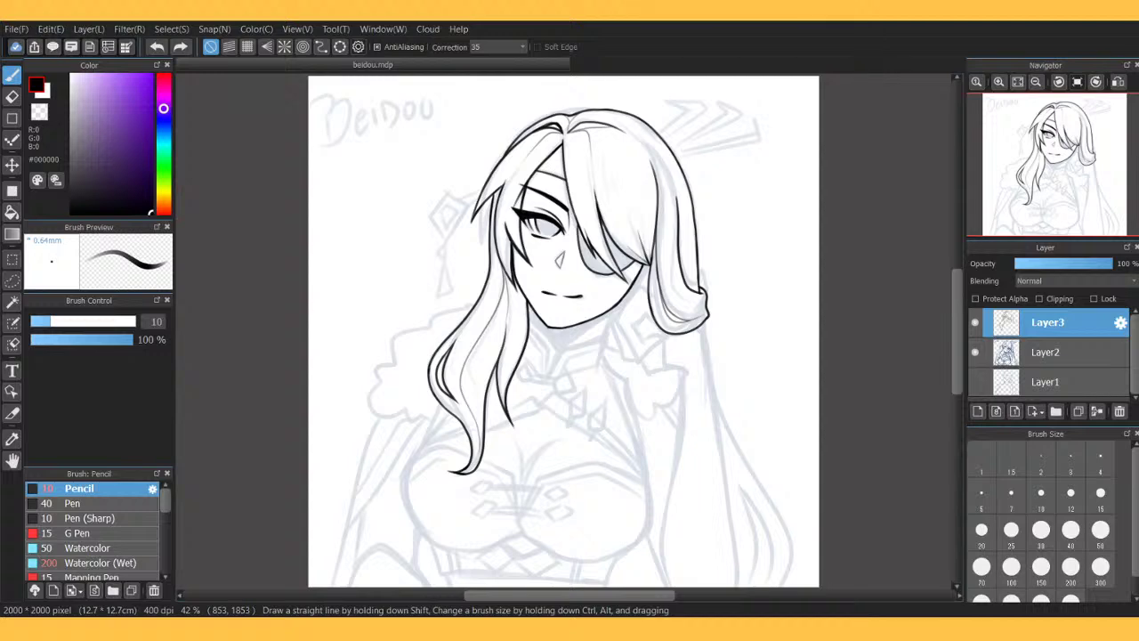
click(1000, 82)
click(999, 82)
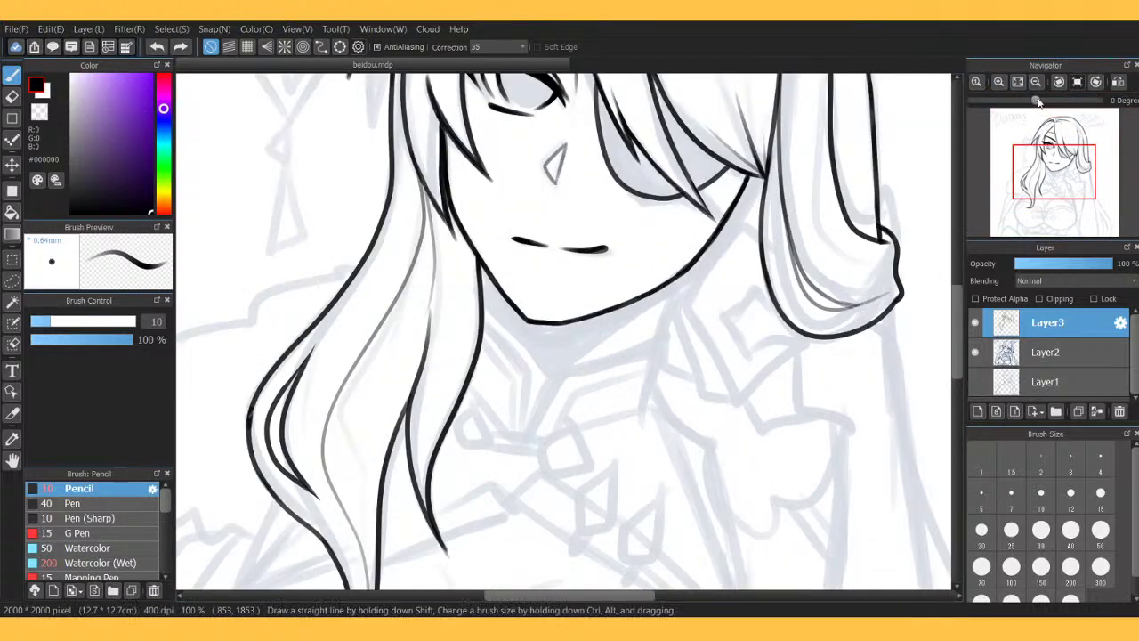
mouse_move(1056, 157)
mouse_down()
mouse_move(1065, 146)
mouse_move(1068, 182)
mouse_up()
click(1018, 82)
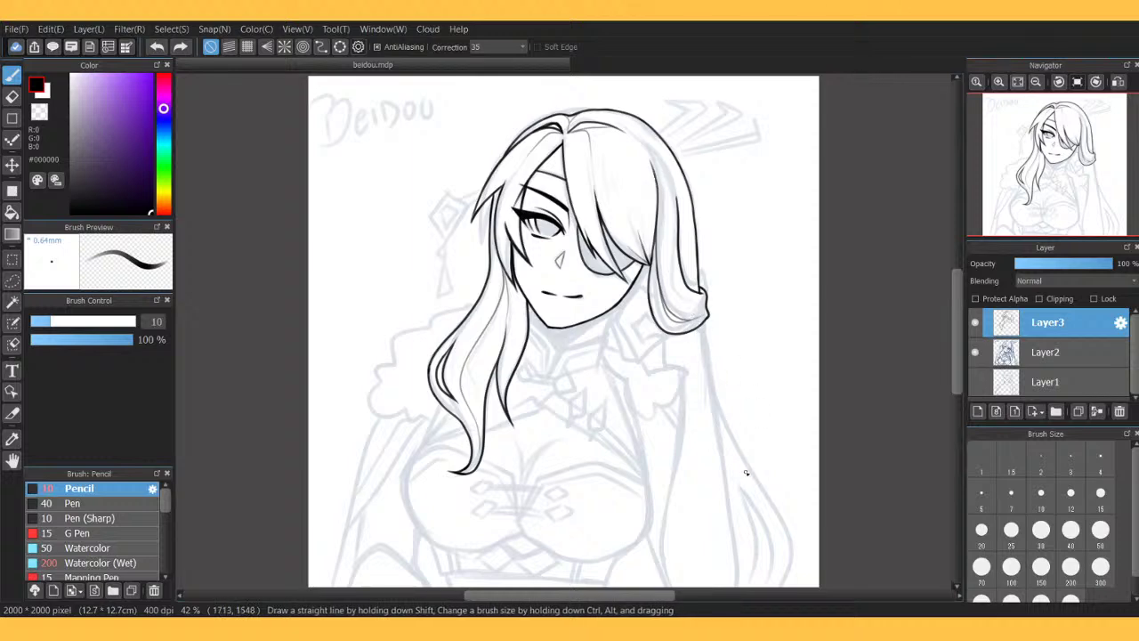
mouse_move(685, 421)
mouse_down()
mouse_move(663, 532)
mouse_move(748, 566)
mouse_up()
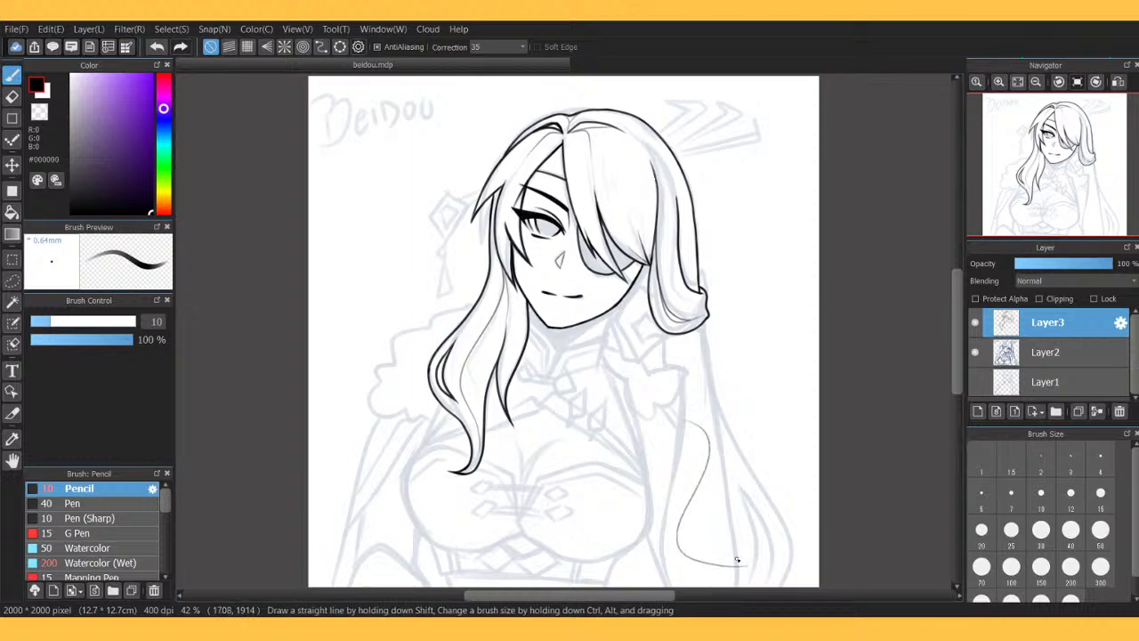
click(156, 46)
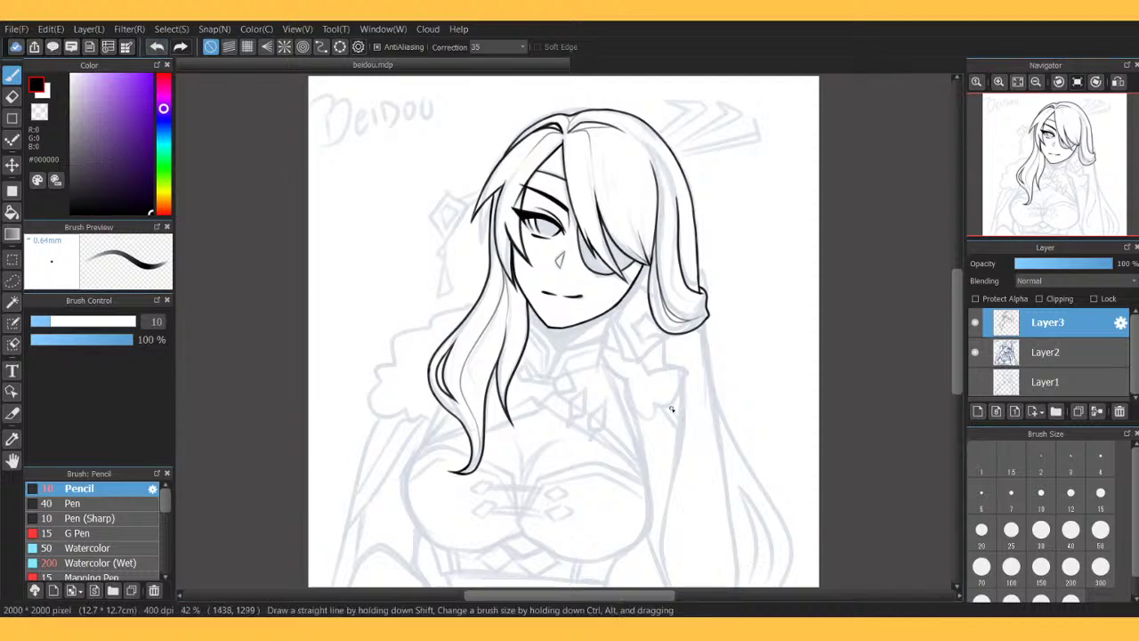
mouse_move(681, 405)
mouse_down()
mouse_move(730, 468)
mouse_move(753, 560)
mouse_move(658, 578)
mouse_move(668, 417)
mouse_up()
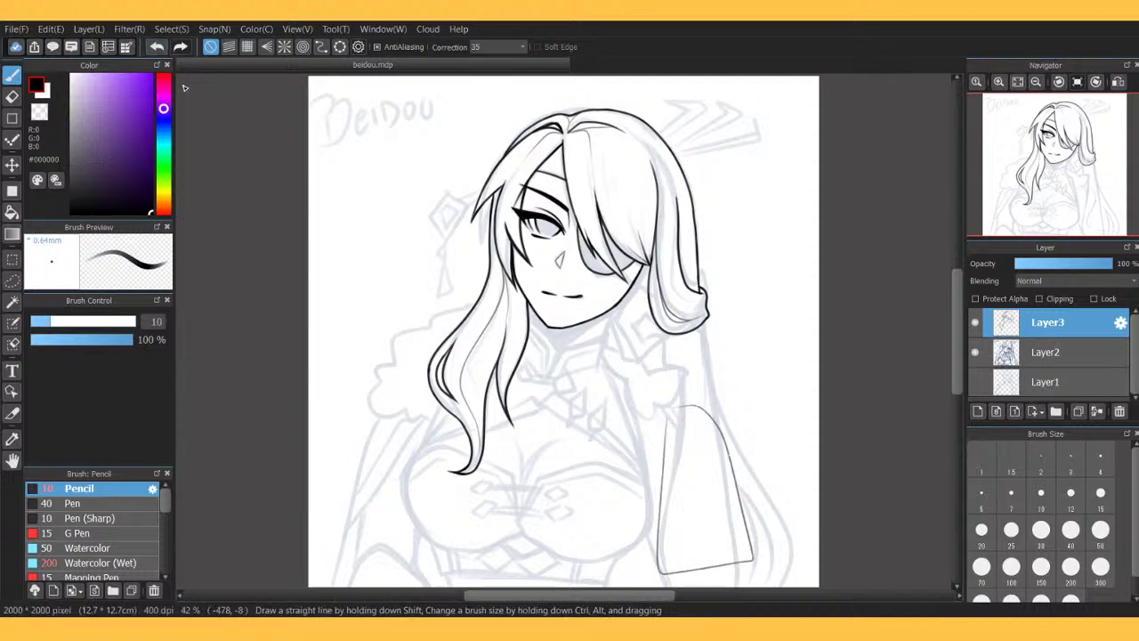
click(158, 49)
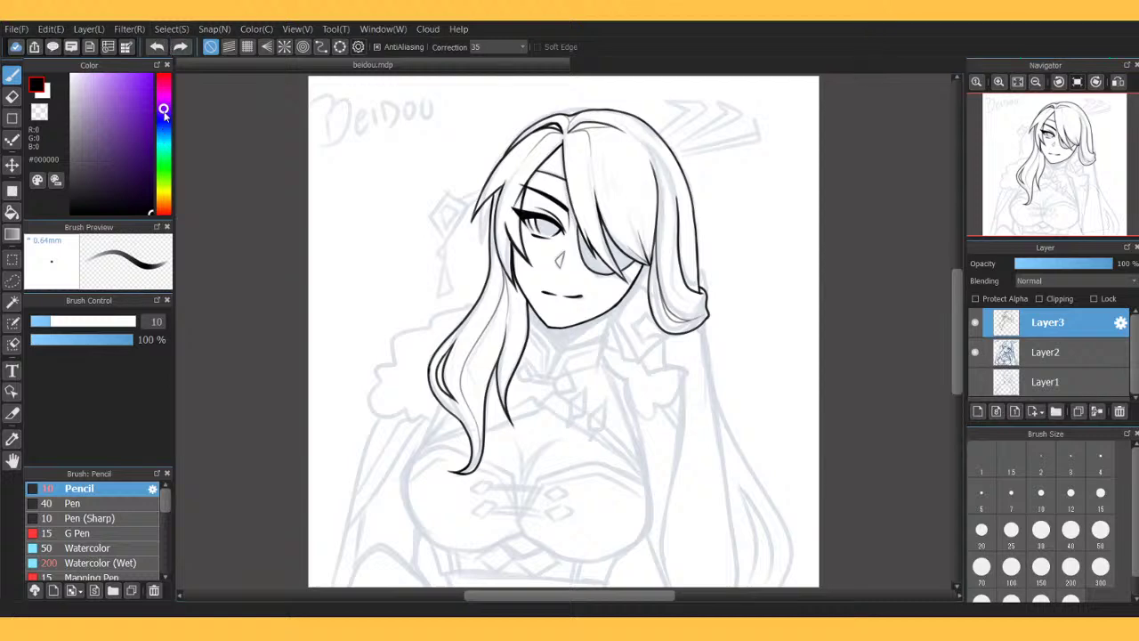
Open the reference artwork Character_Beidou_Card.webp as a second document alongside beidou.mdp.
click(999, 81)
click(998, 82)
click(999, 82)
click(999, 82)
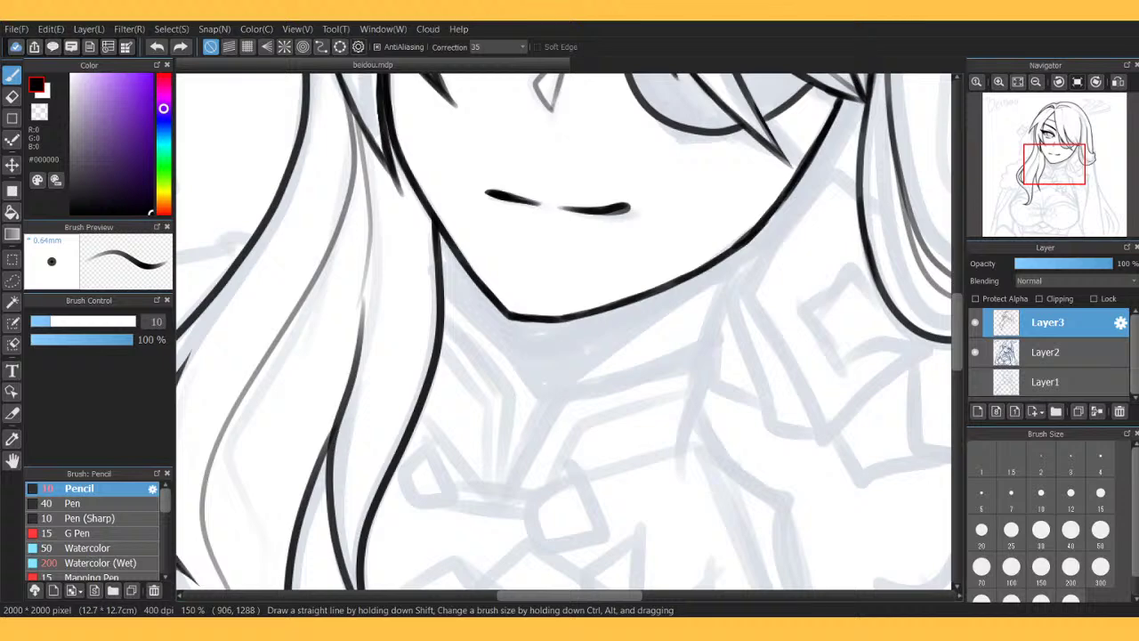
double_click(786, 20)
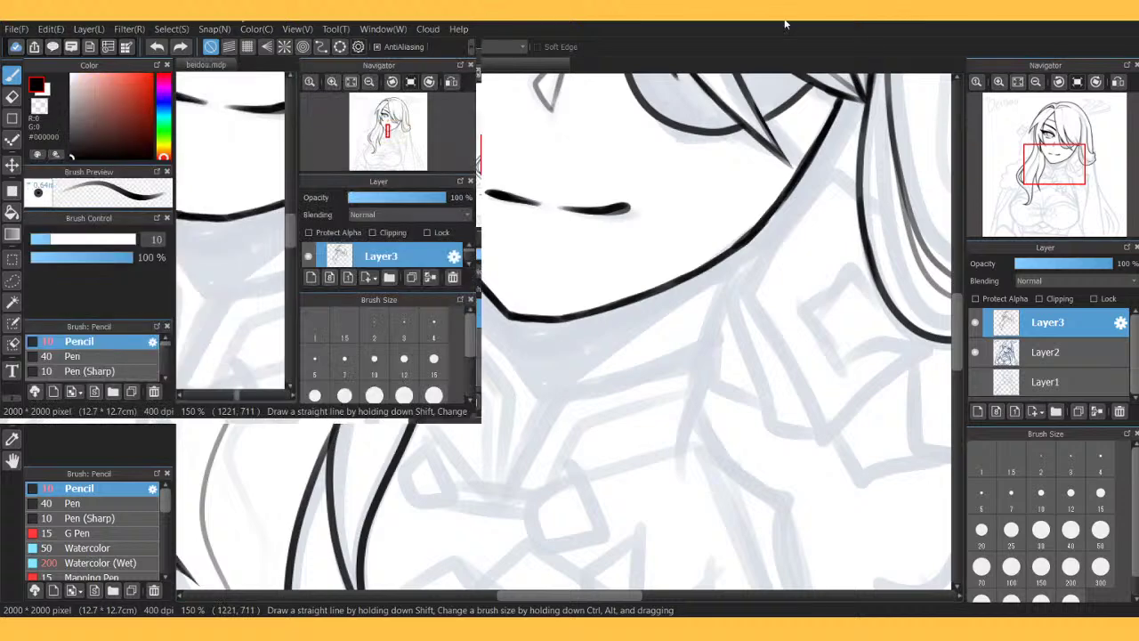
double_click(963, 22)
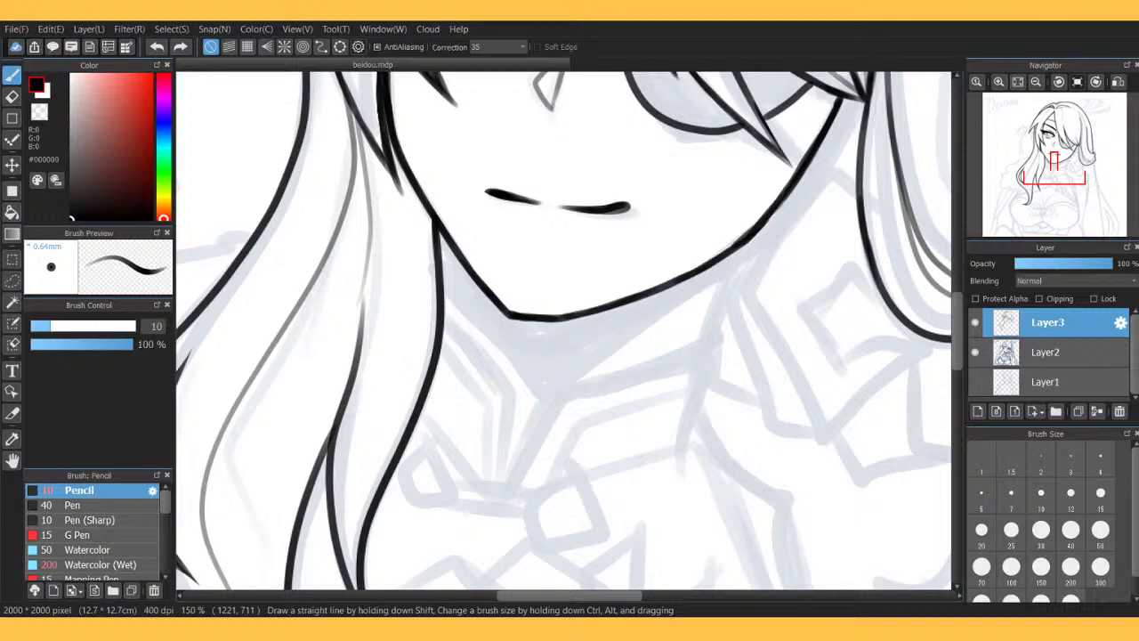
key(super+Down)
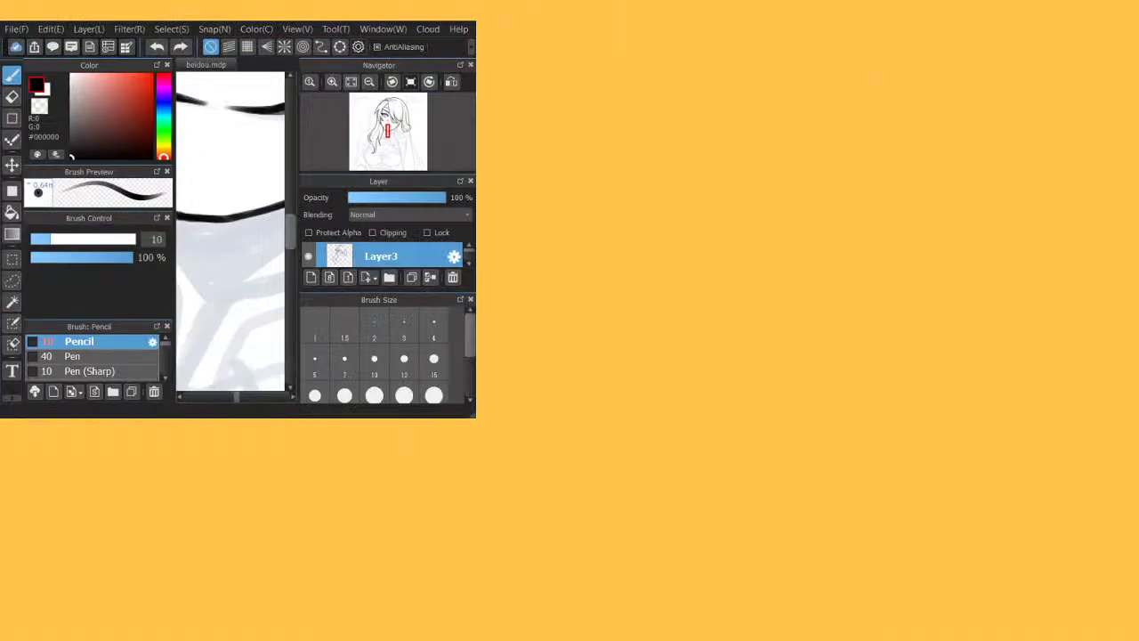
drag(257, 239, 242, 216)
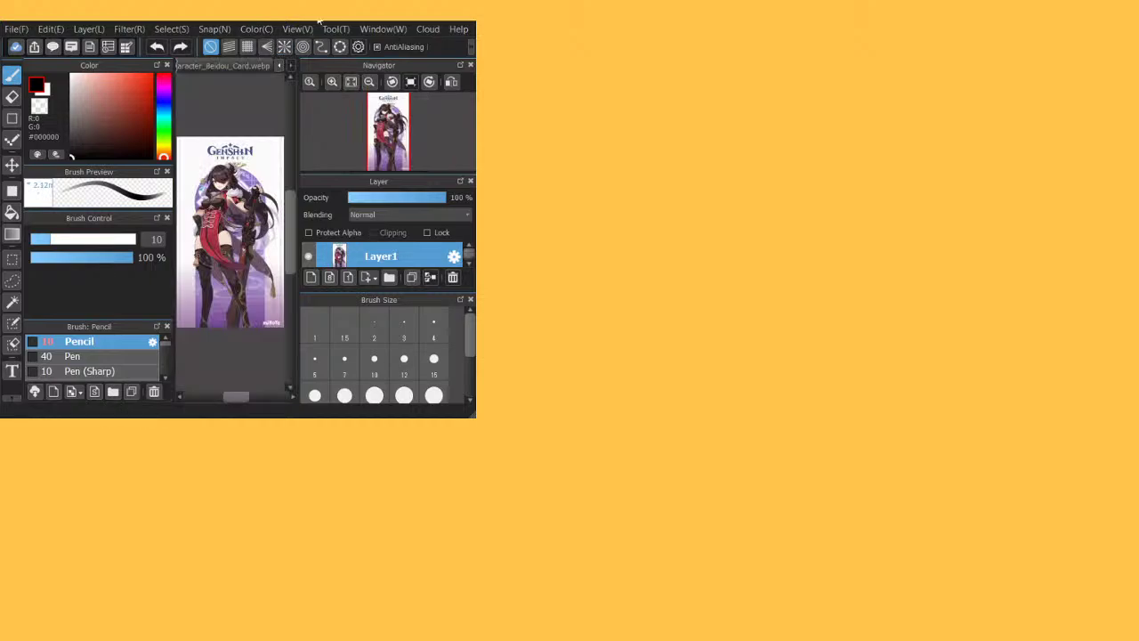
key(super+Up)
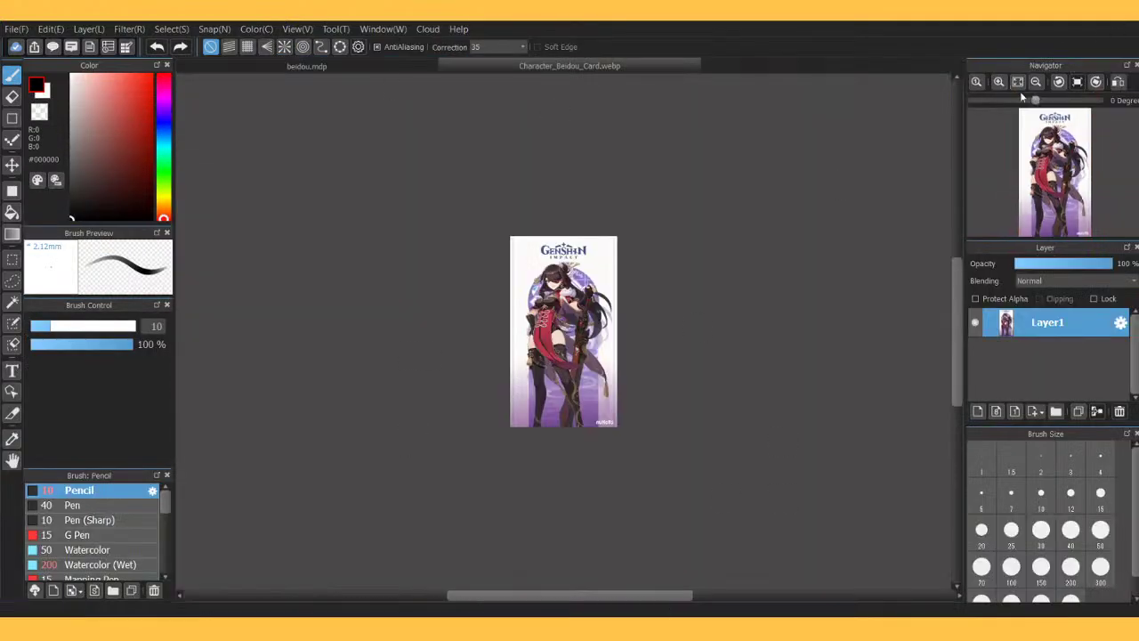
Examine the head, collar and fur trim in the reference artwork at 200 % magnification.
click(998, 82)
click(999, 82)
click(999, 82)
click(999, 83)
drag(1125, 230, 1050, 147)
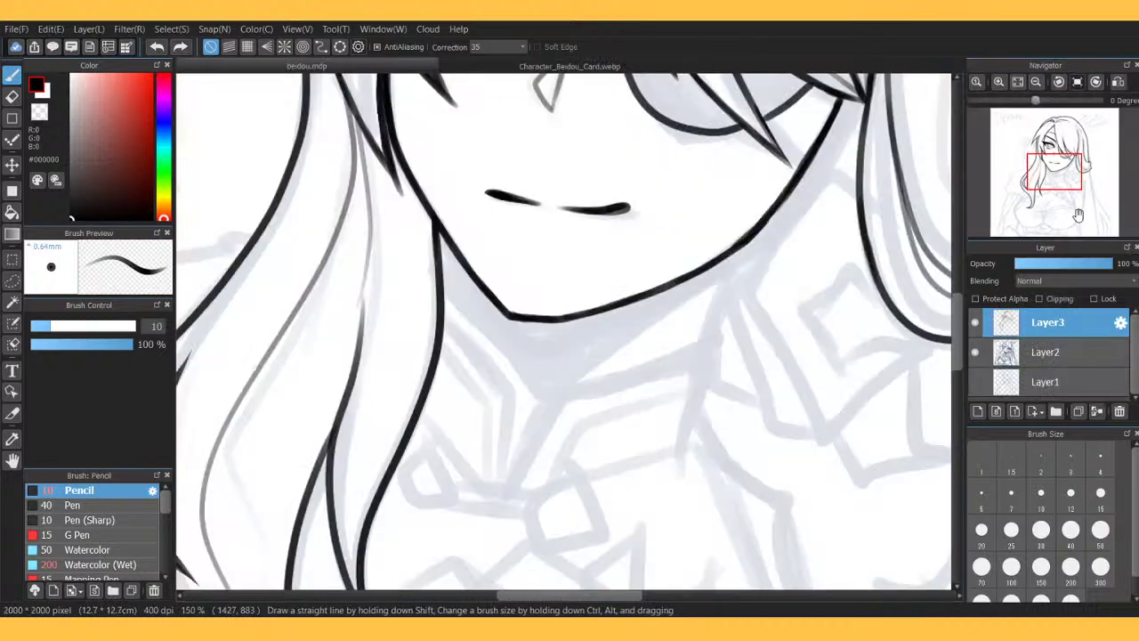
drag(1037, 149, 1044, 149)
click(545, 67)
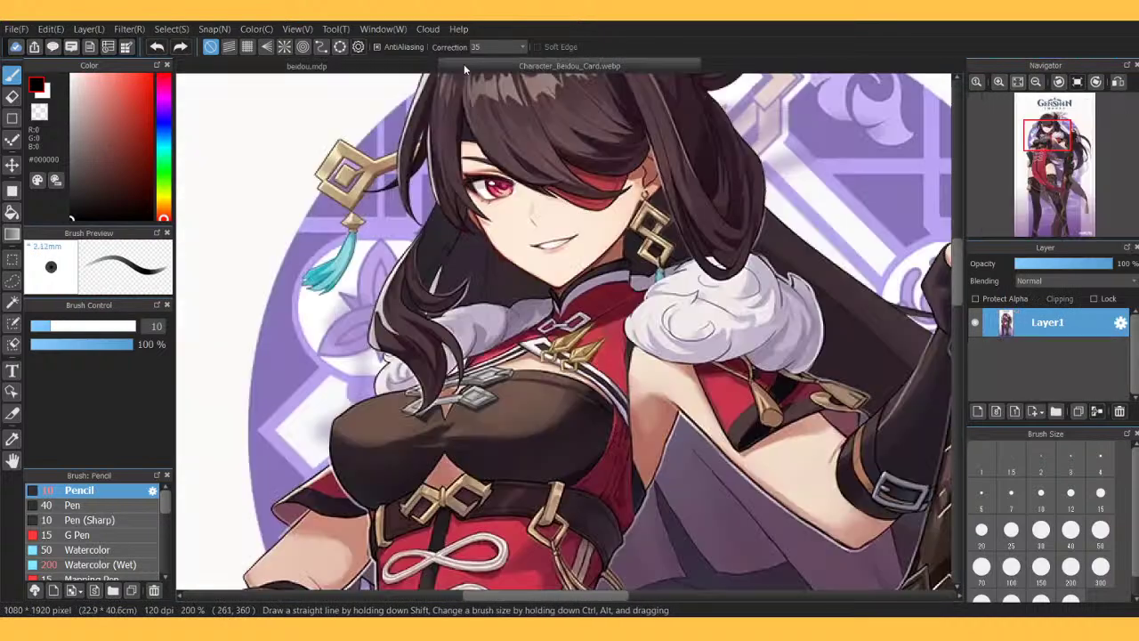
drag(978, 195, 1047, 125)
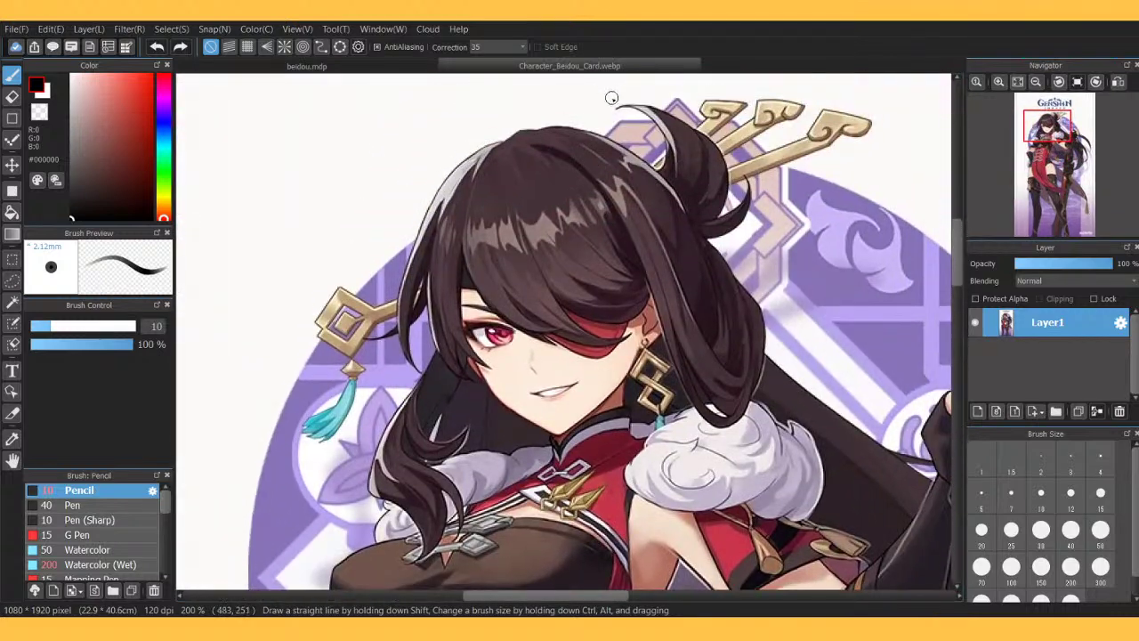
Compare the drawing's face, neck and sketched collar with the Beidou reference artwork.
click(339, 68)
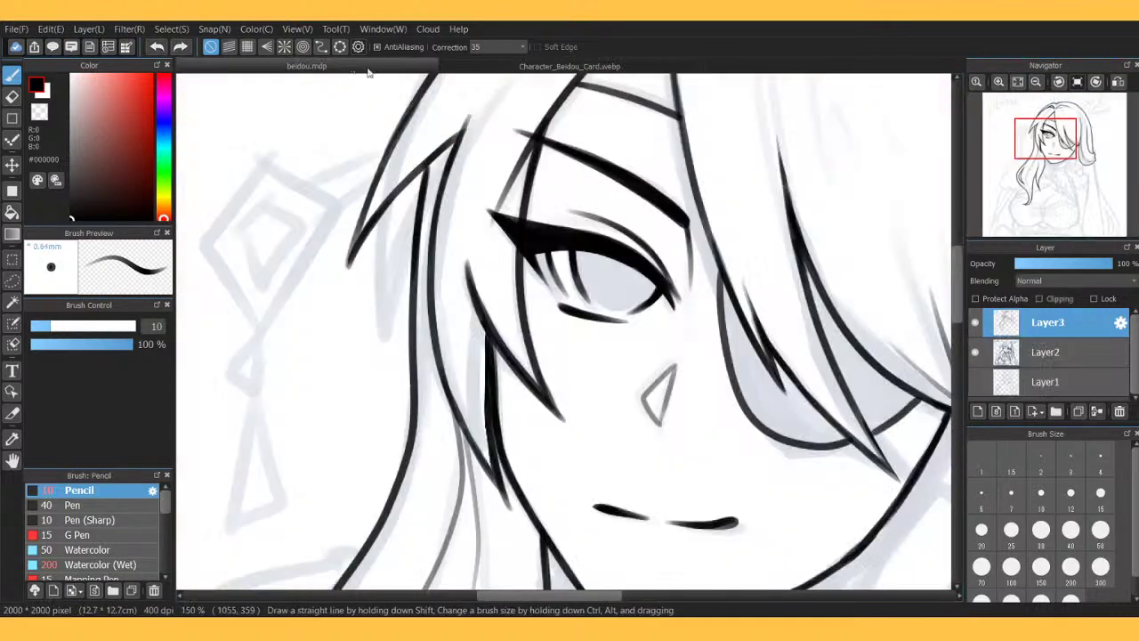
click(1036, 82)
click(1035, 82)
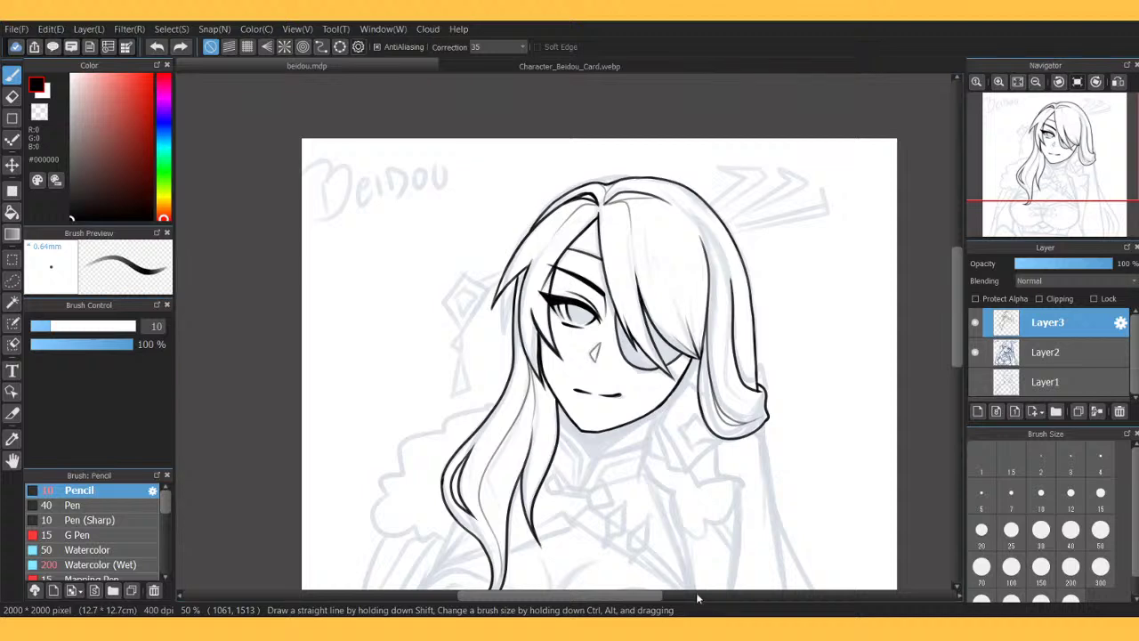
drag(1046, 113, 1054, 131)
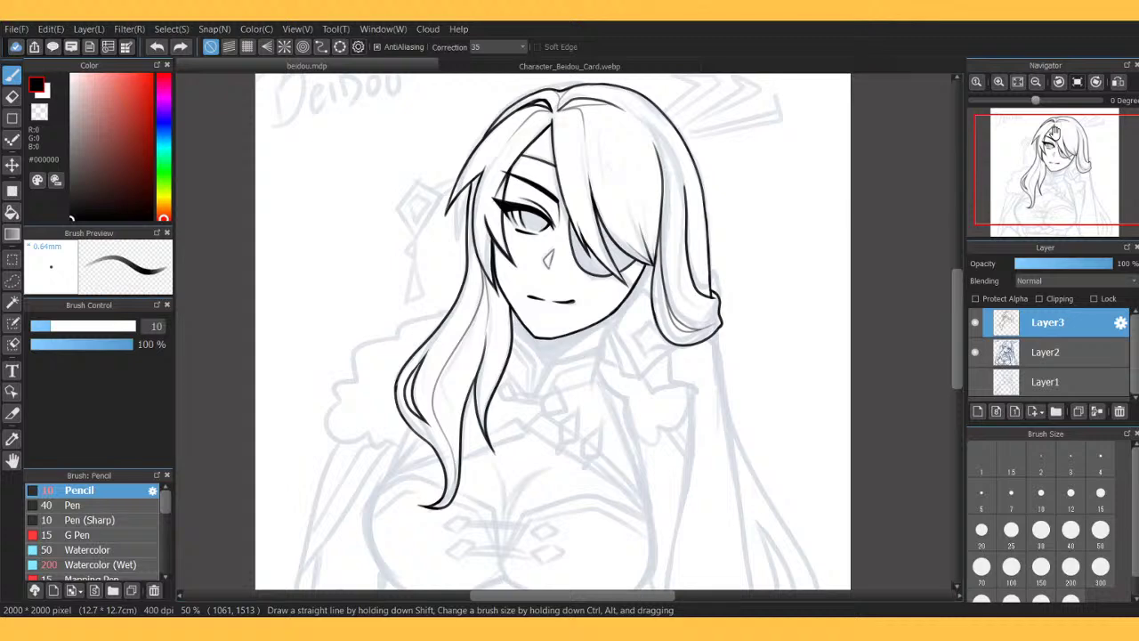
click(999, 81)
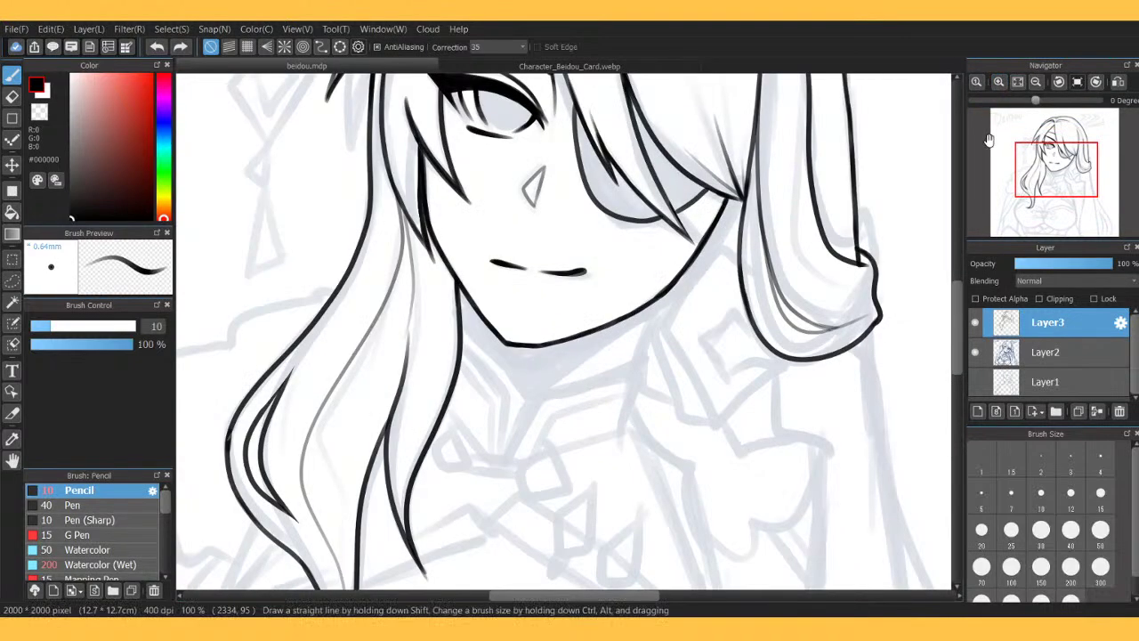
click(574, 70)
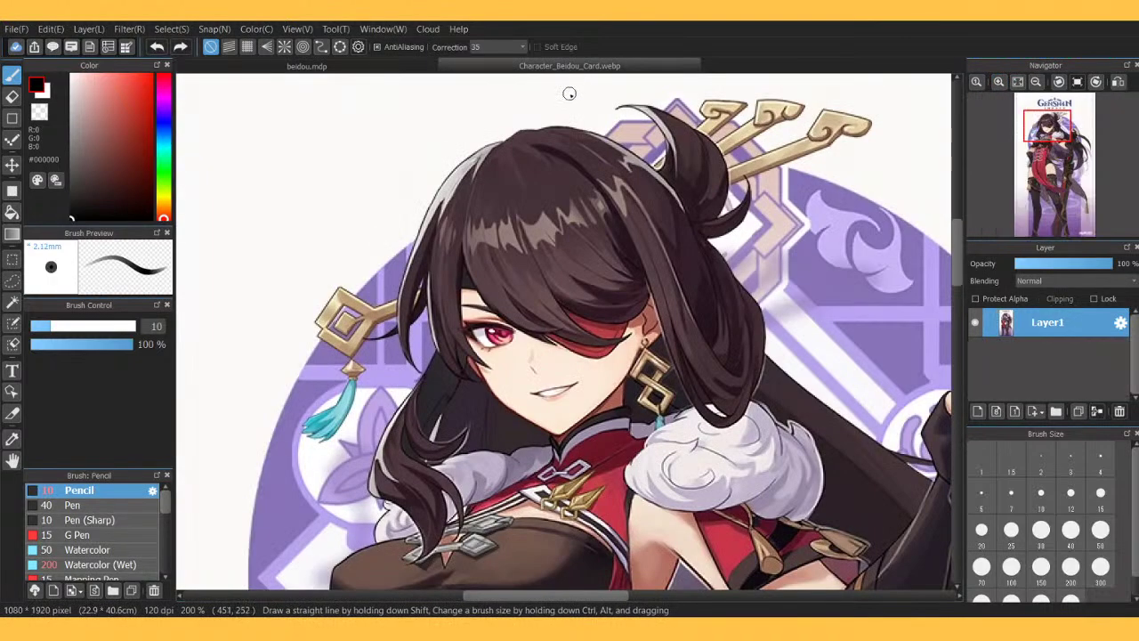
click(359, 68)
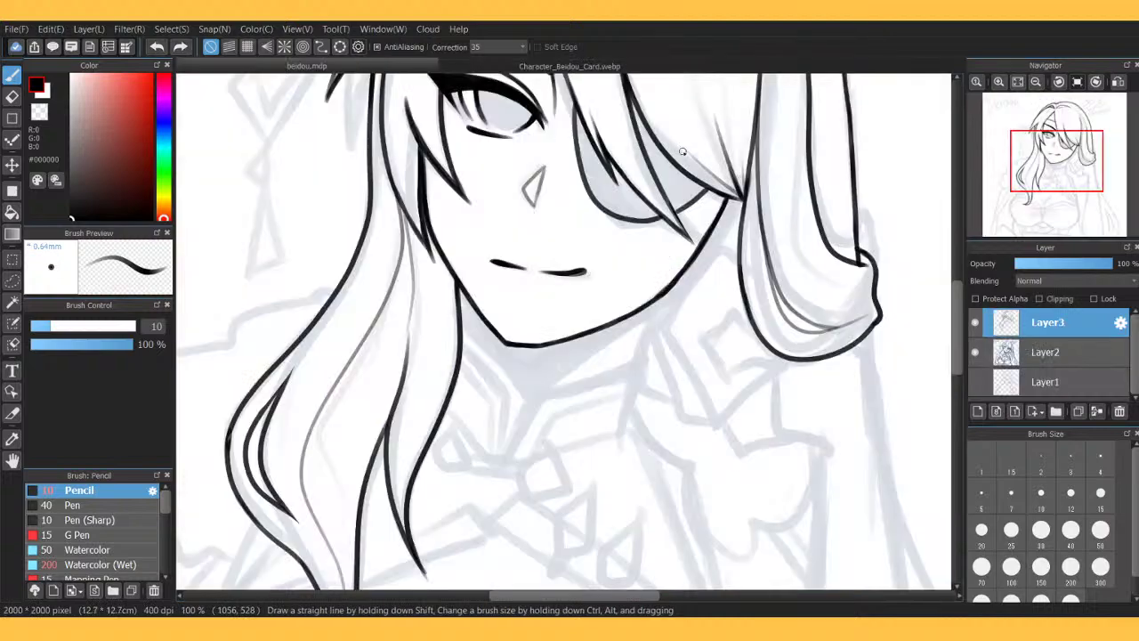
Ink the collar's curved upper edge on the earring side, from the front point below the chin up to the neck, with the canvas rotated.
click(999, 82)
drag(1056, 171, 1053, 179)
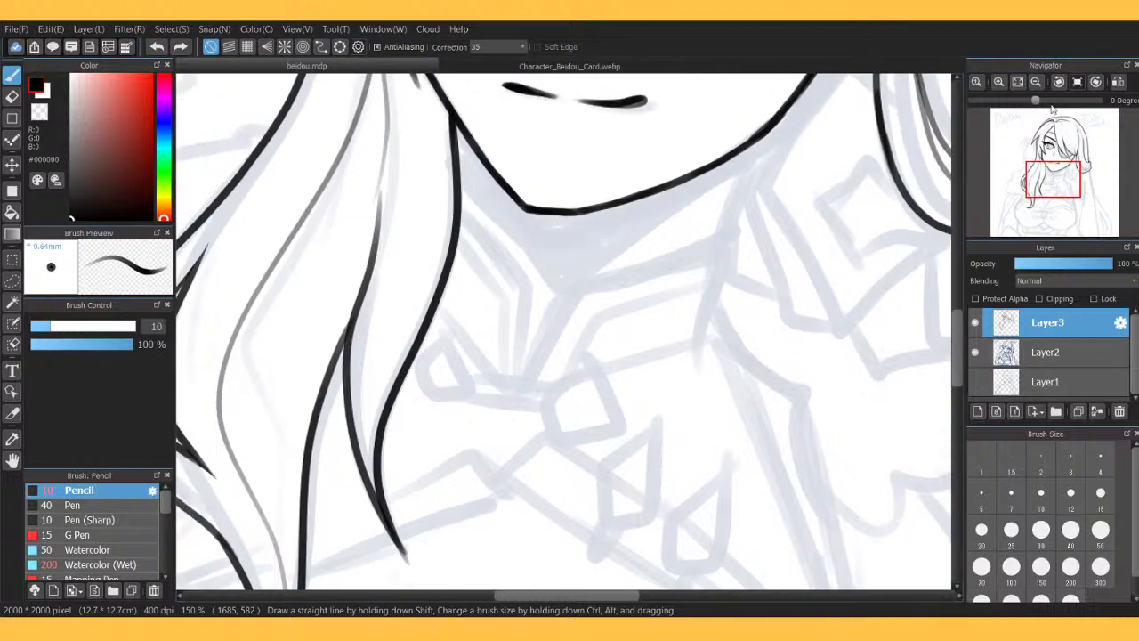
click(1058, 82)
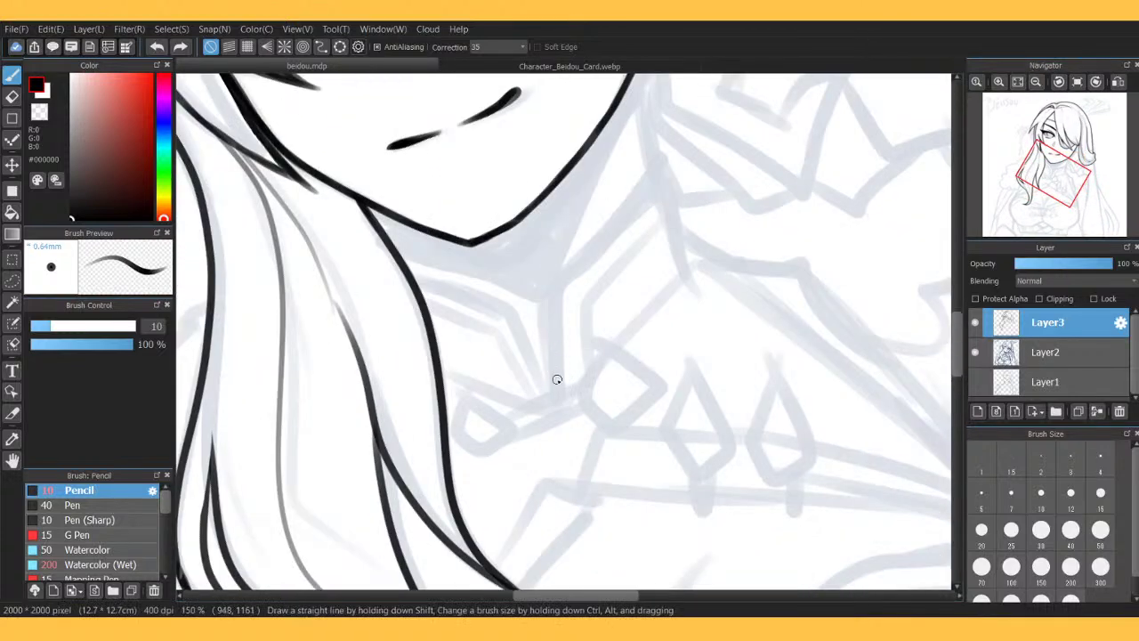
mouse_move(559, 383)
mouse_down()
mouse_move(554, 331)
mouse_move(576, 265)
mouse_move(616, 214)
mouse_move(663, 189)
mouse_up()
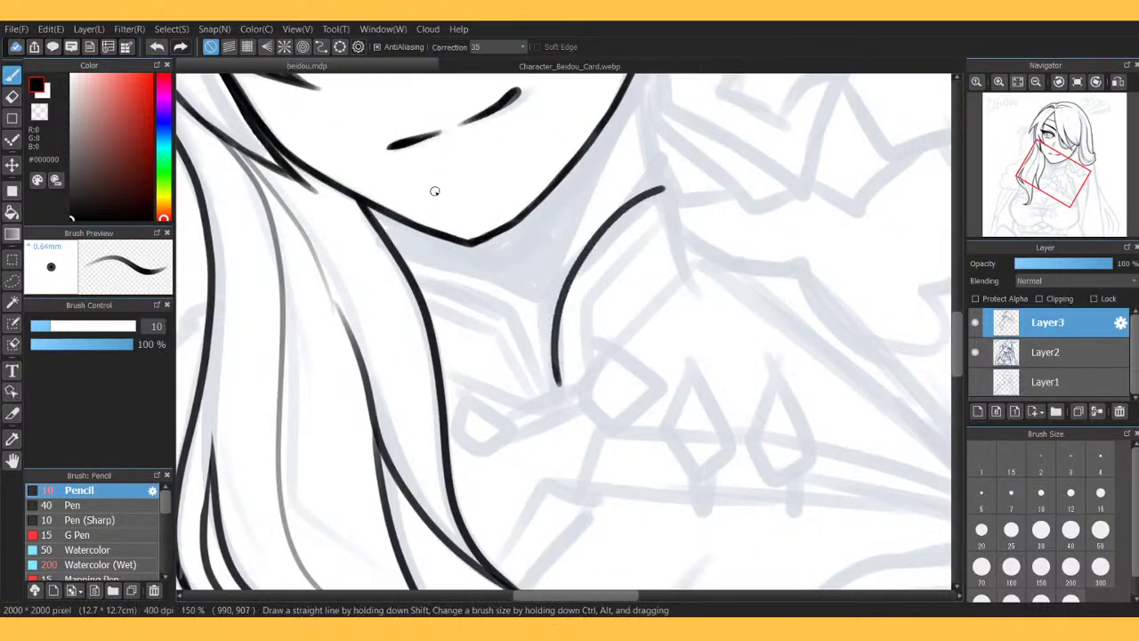
click(457, 61)
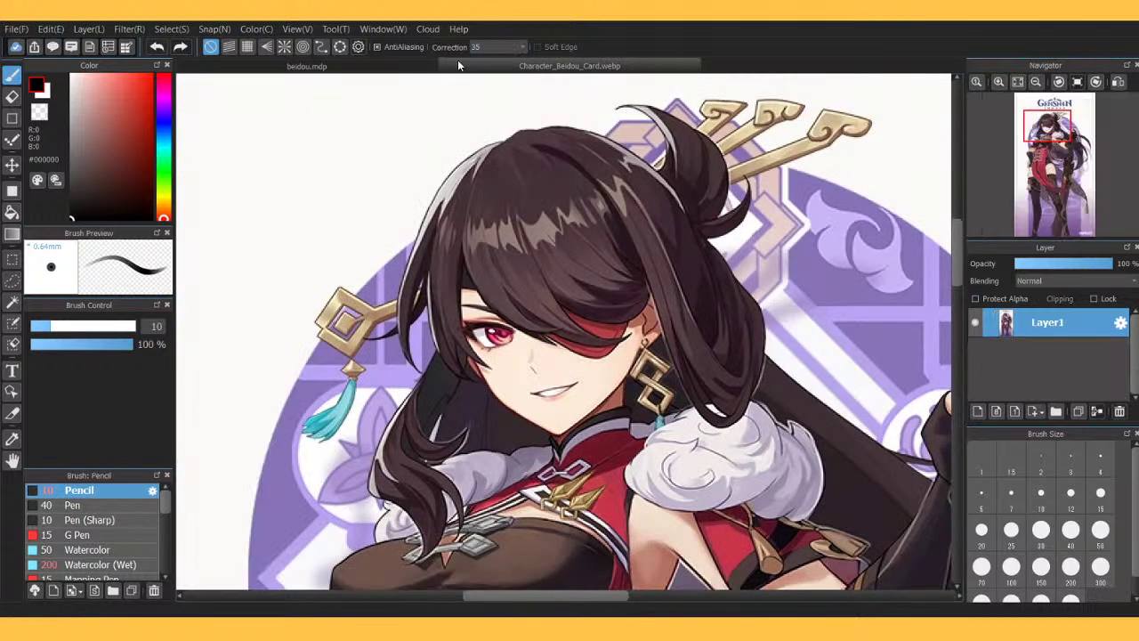
click(418, 67)
key(ctrl+z)
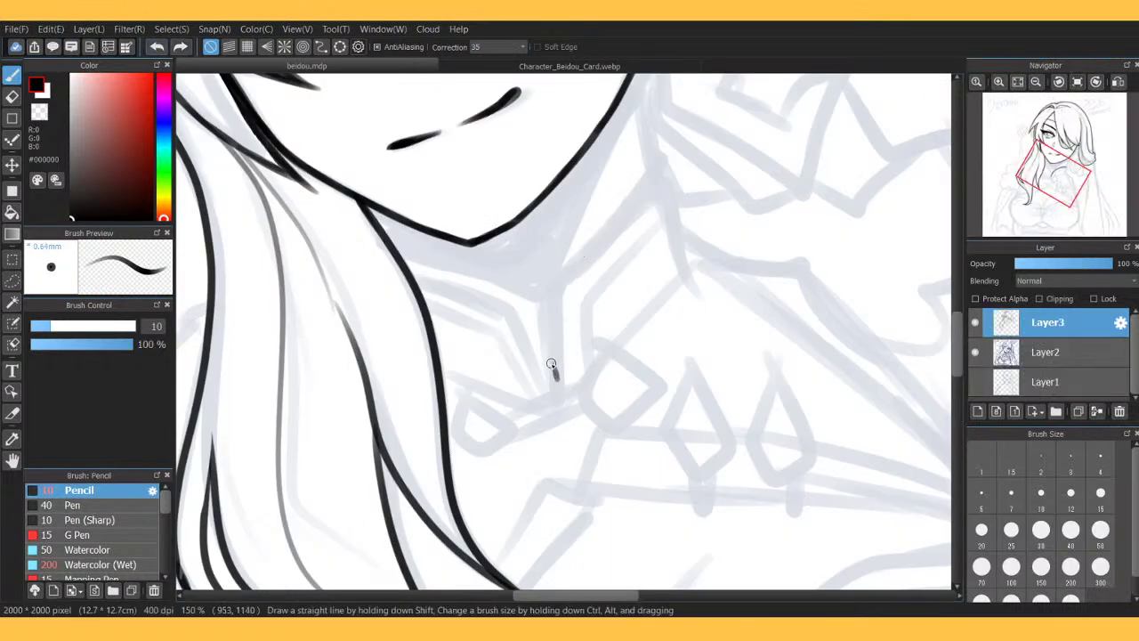
mouse_move(551, 364)
mouse_down()
mouse_move(552, 323)
mouse_move(563, 281)
mouse_move(656, 165)
mouse_up()
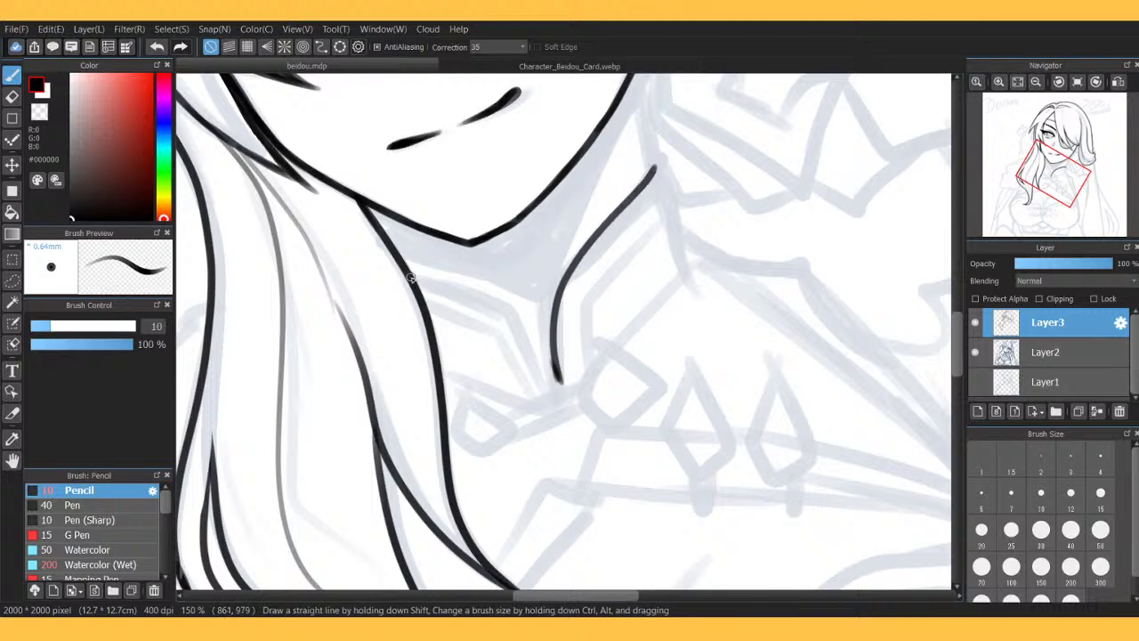
Ink the collar's opposite upper edge from the long hair lock down to the front point, redrawing it until it curves cleanly.
mouse_move(411, 278)
mouse_down()
mouse_move(469, 291)
mouse_move(526, 328)
mouse_move(560, 381)
mouse_up()
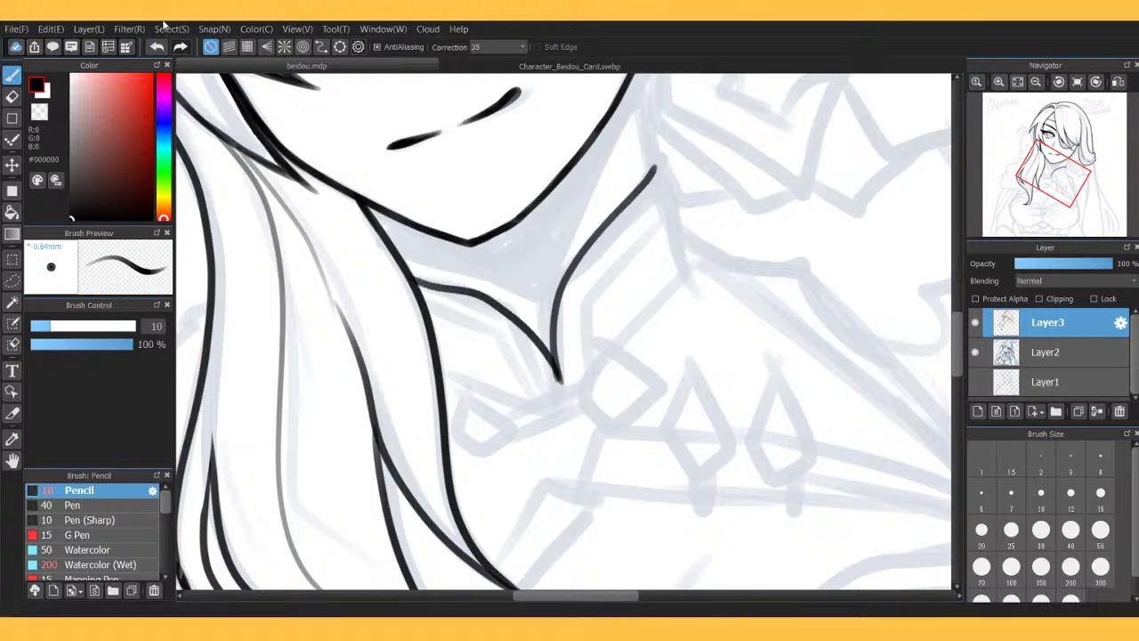
click(156, 47)
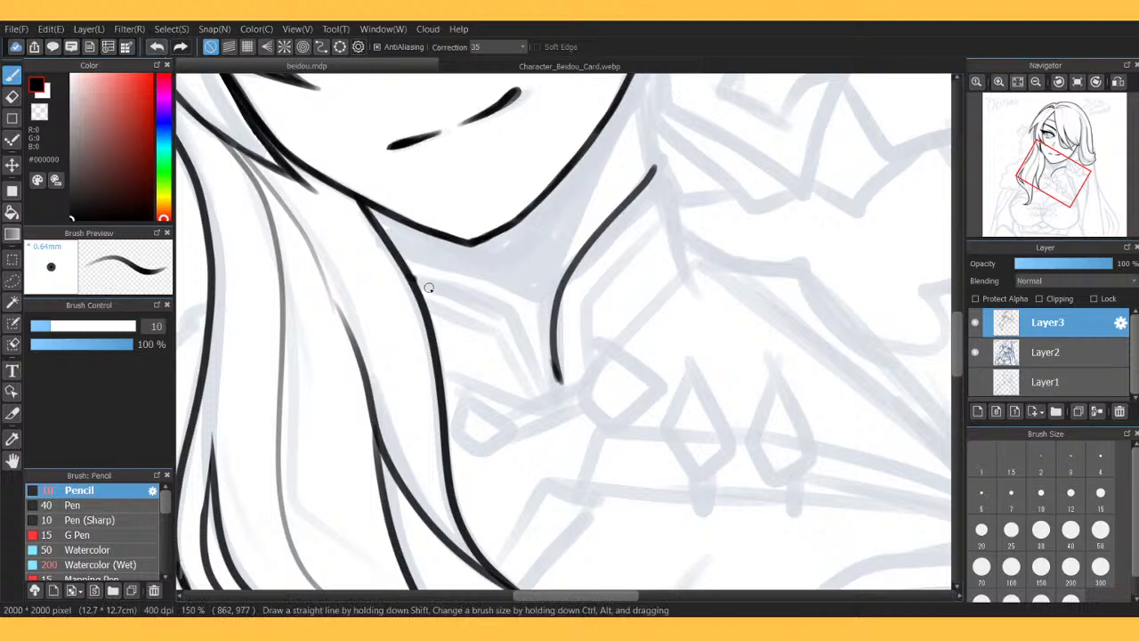
drag(415, 280, 515, 320)
click(156, 46)
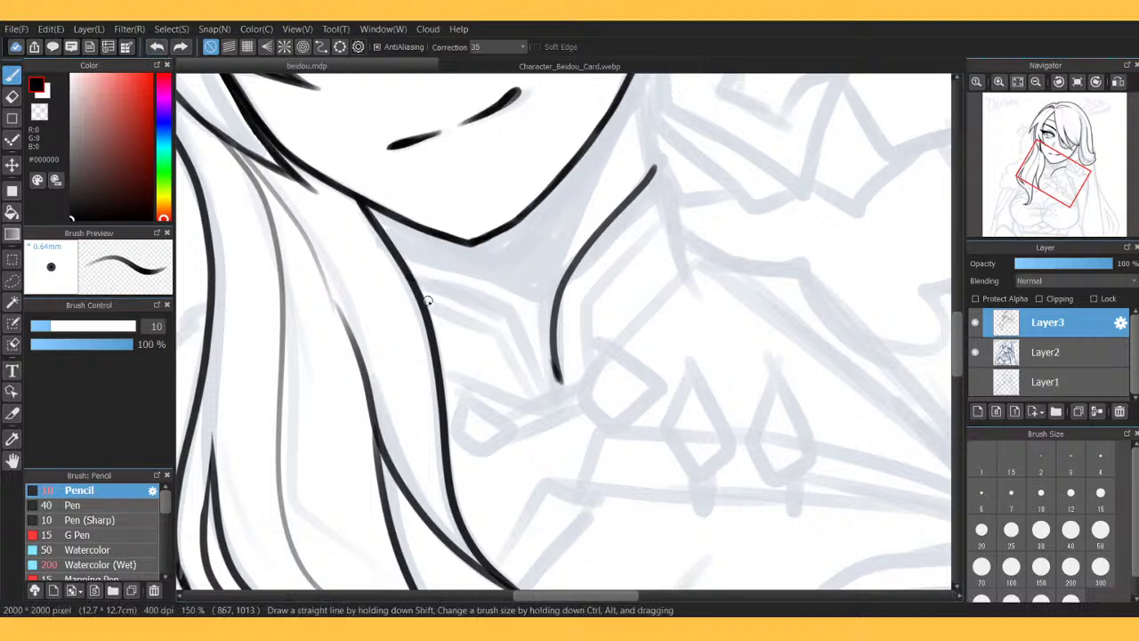
mouse_move(411, 279)
mouse_down()
mouse_move(488, 294)
mouse_move(543, 347)
mouse_move(565, 390)
mouse_up()
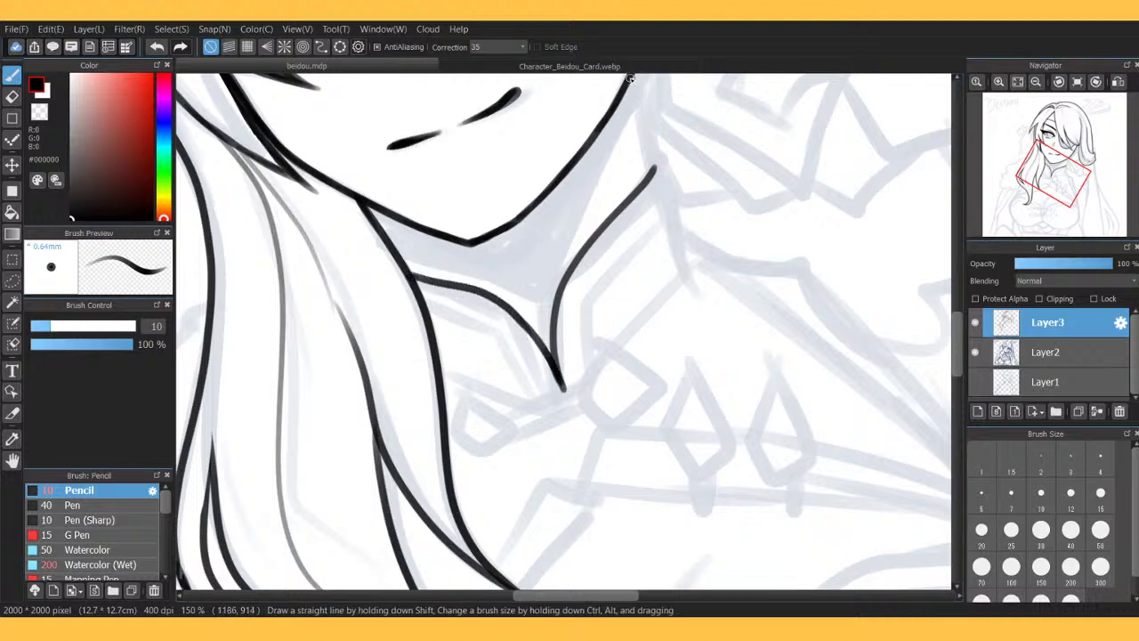
Ink the neck line, the collar's outer side and its lower edges on both sides, checking the shape against the reference artwork.
mouse_move(629, 78)
mouse_down()
mouse_move(650, 171)
mouse_move(668, 165)
mouse_move(694, 258)
mouse_up()
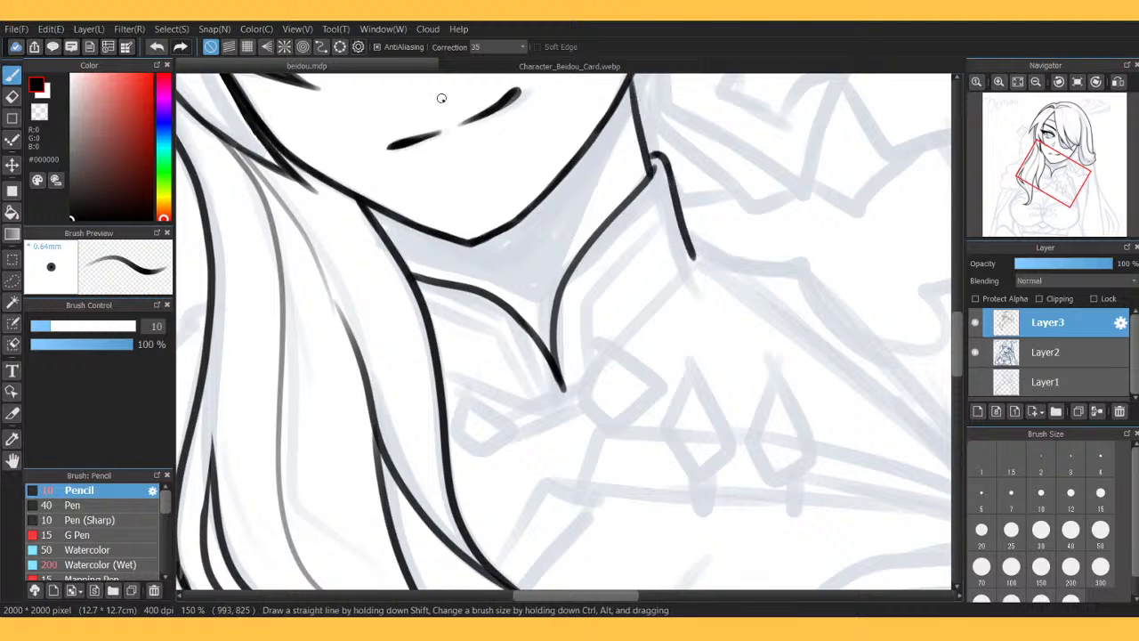
click(470, 66)
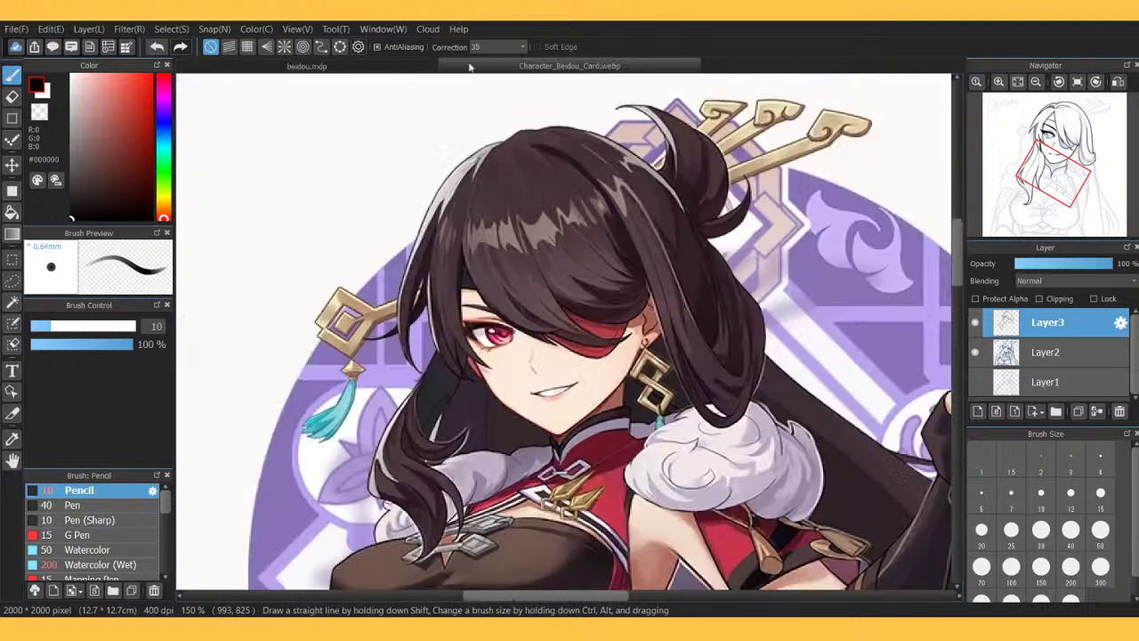
click(402, 60)
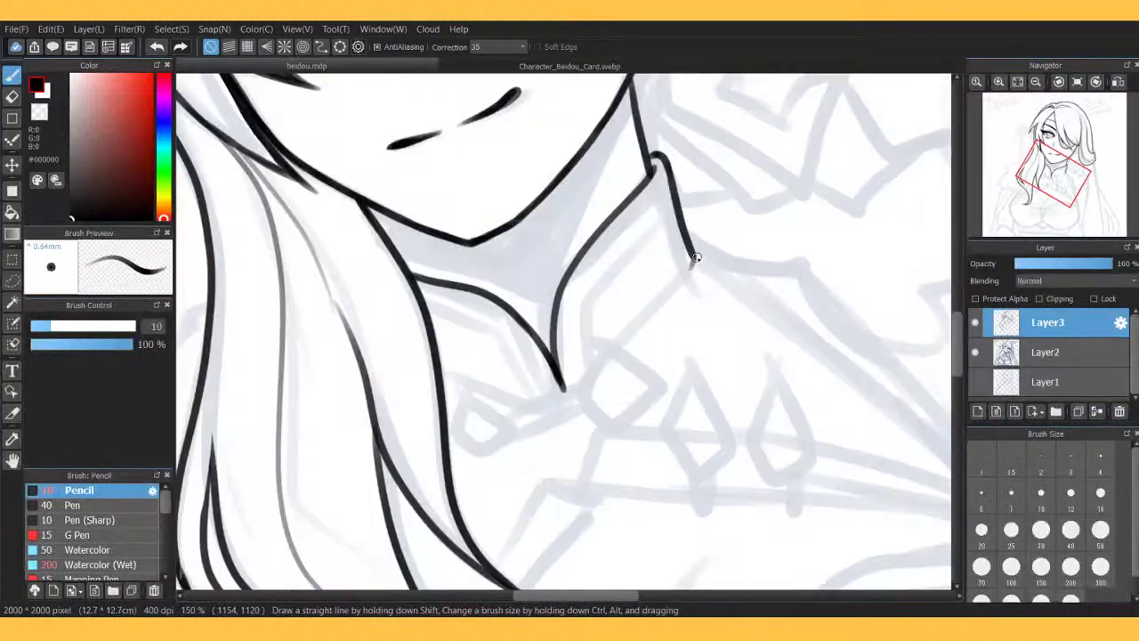
mouse_move(696, 257)
mouse_down()
mouse_move(641, 350)
mouse_move(599, 392)
mouse_up()
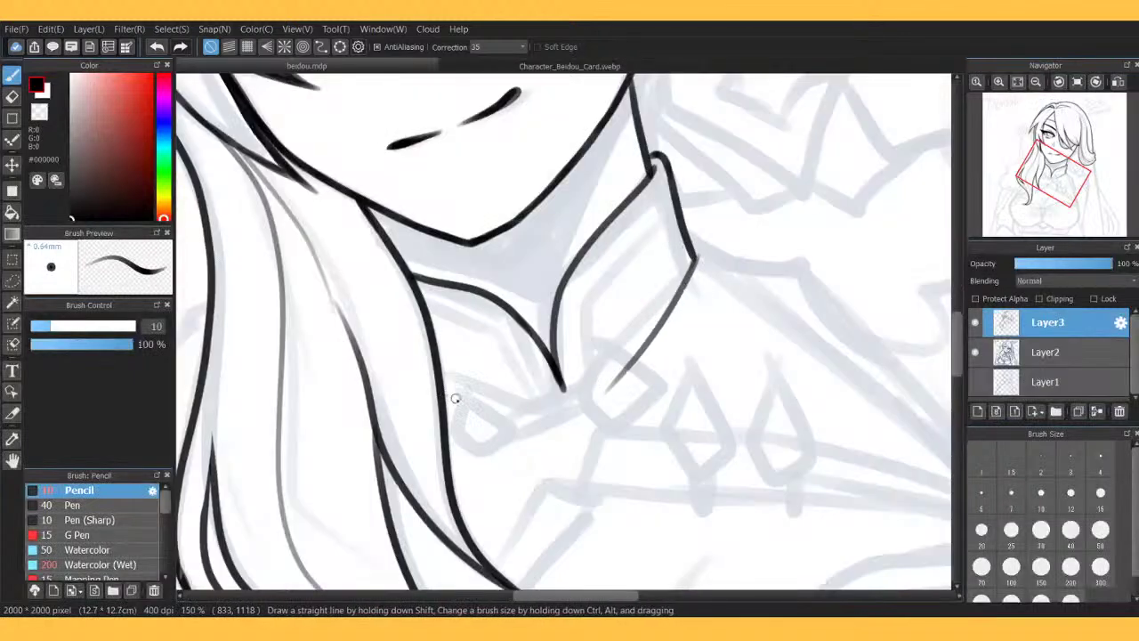
drag(447, 397, 552, 408)
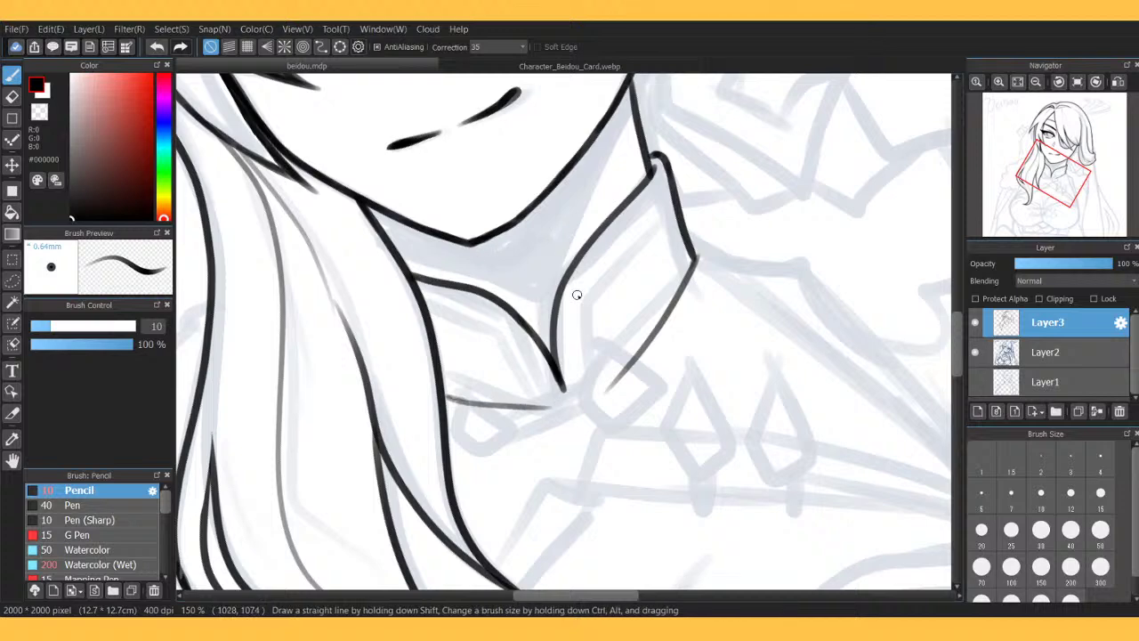
click(476, 65)
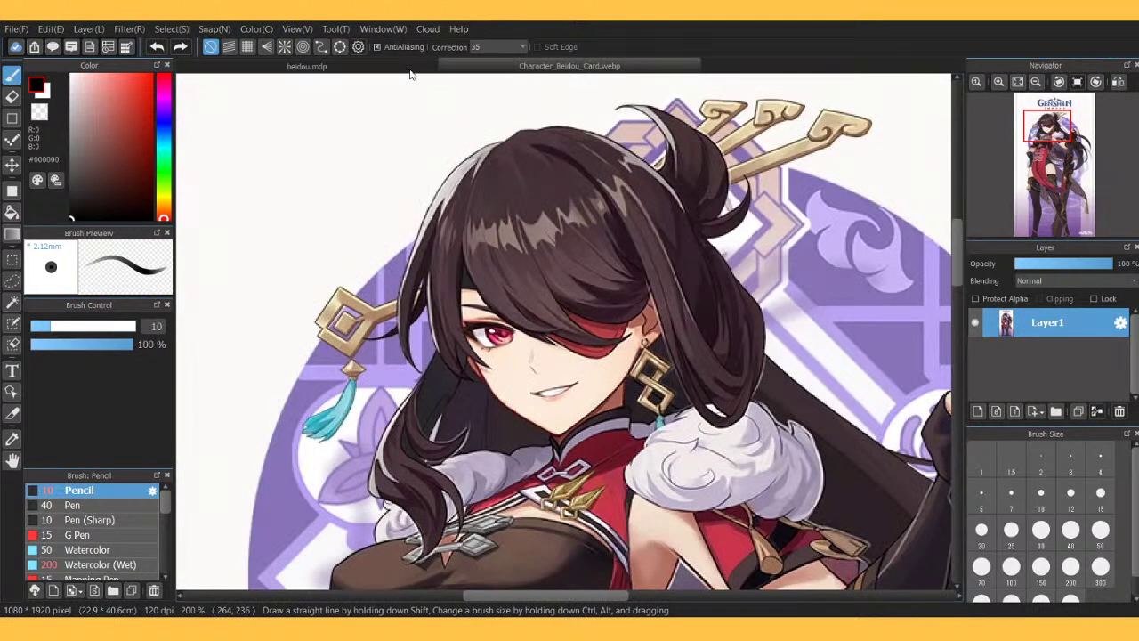
Ink a thin inner trim line along the collar's earring-side upper edge in beidou.mdp with the pencil at size 5.
click(410, 72)
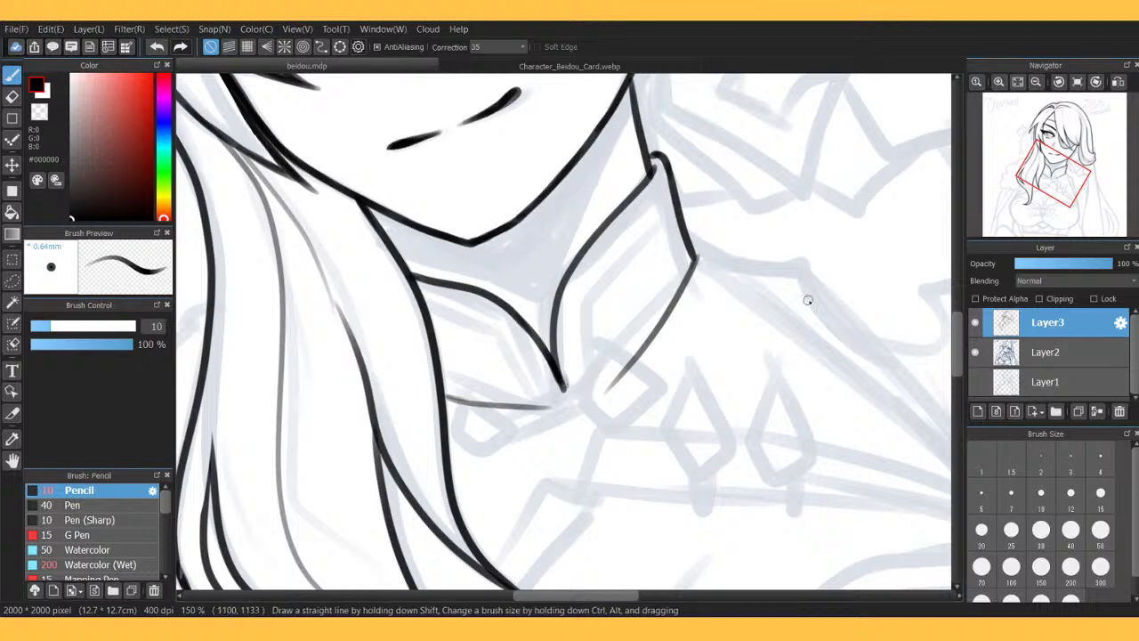
click(980, 493)
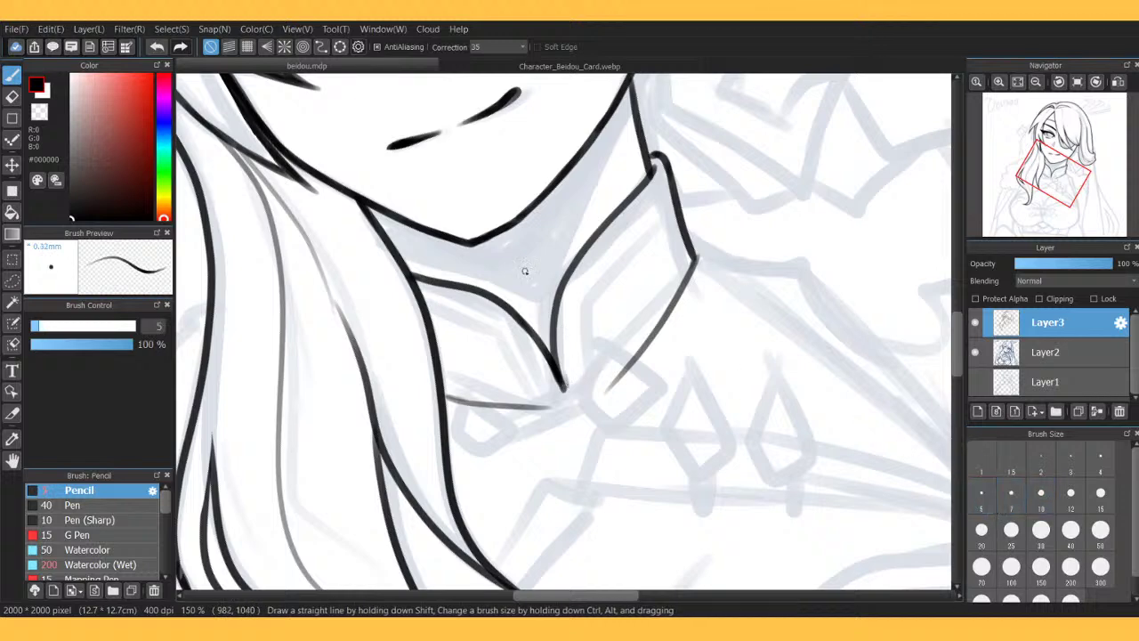
mouse_move(566, 388)
mouse_down()
mouse_move(575, 303)
mouse_move(592, 266)
mouse_move(668, 174)
mouse_up()
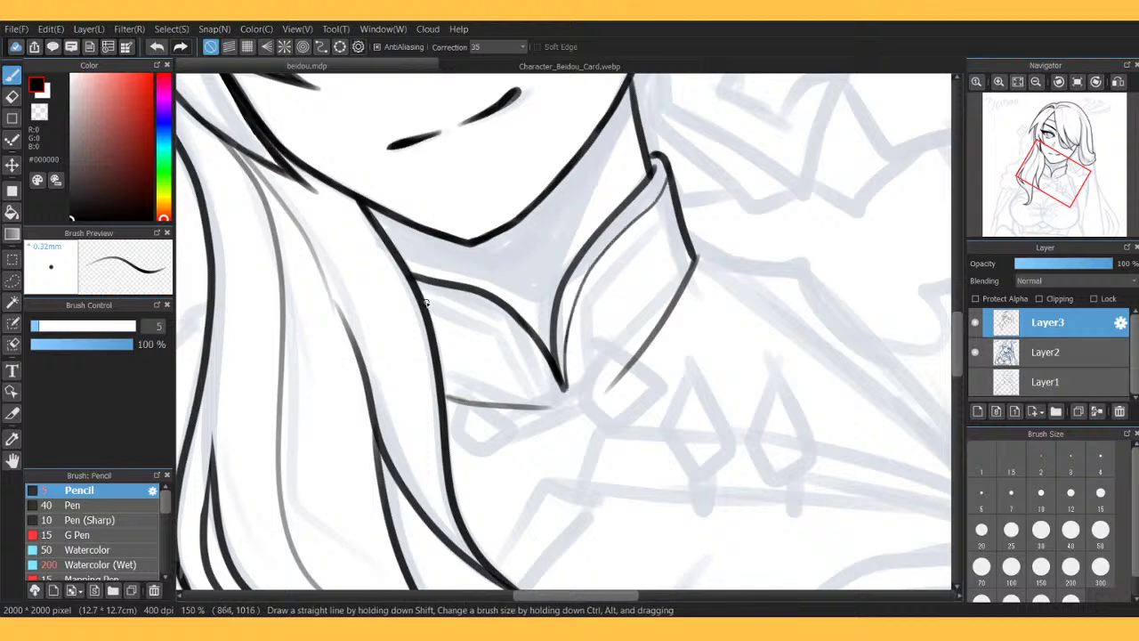
Ink the matching thin trim line inside the collar's hair-lock side down to the front point, redrawing it until it curves cleanly.
drag(426, 300, 478, 308)
click(157, 46)
mouse_move(425, 298)
mouse_down()
mouse_move(493, 307)
mouse_move(559, 381)
mouse_up()
click(156, 46)
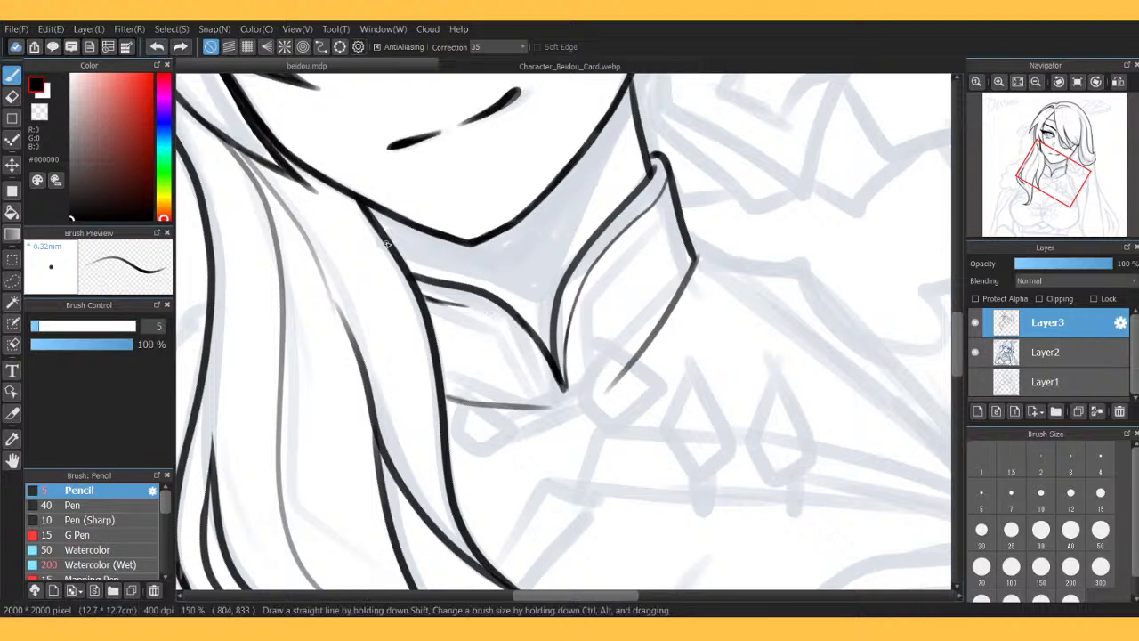
mouse_move(431, 302)
mouse_down()
mouse_move(487, 316)
mouse_move(560, 383)
mouse_up()
click(156, 47)
drag(484, 317, 561, 385)
click(1072, 92)
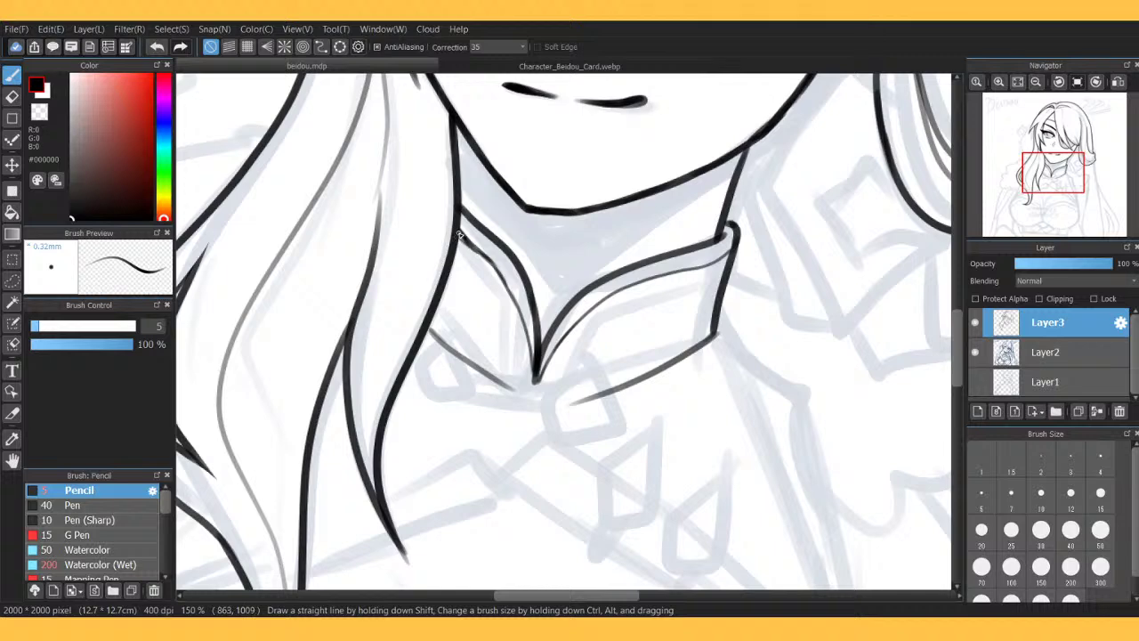
drag(492, 269, 533, 372)
Erase the rough part of the trim line near the hair lock and sharpen the collar's front point.
key(e)
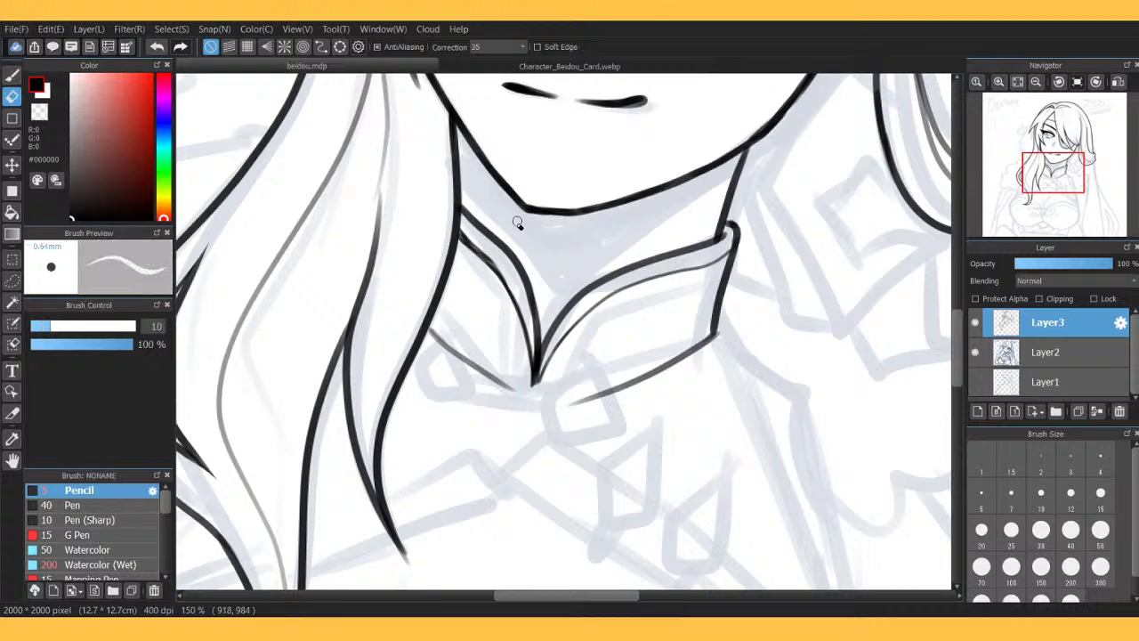
drag(465, 229, 500, 265)
key(b)
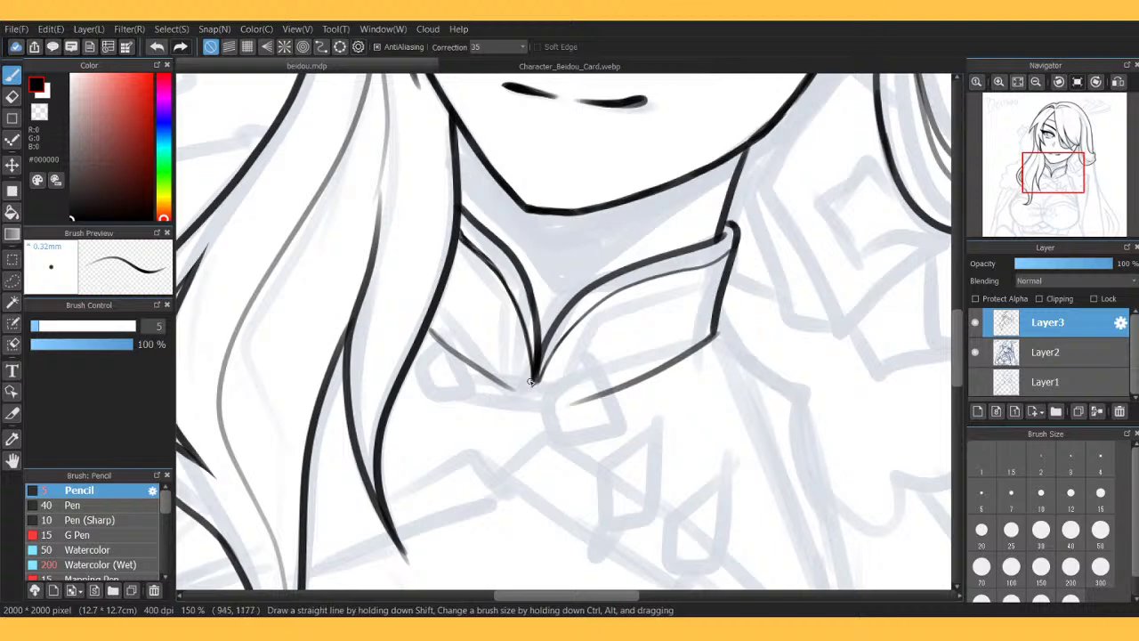
drag(539, 373, 529, 394)
key(e)
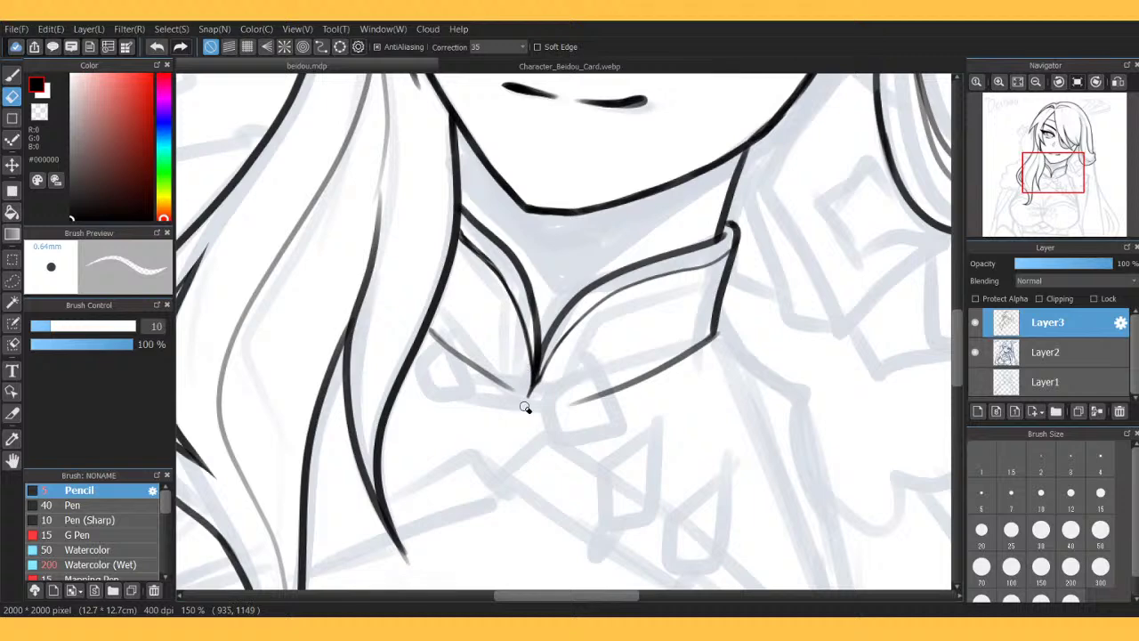
key(b)
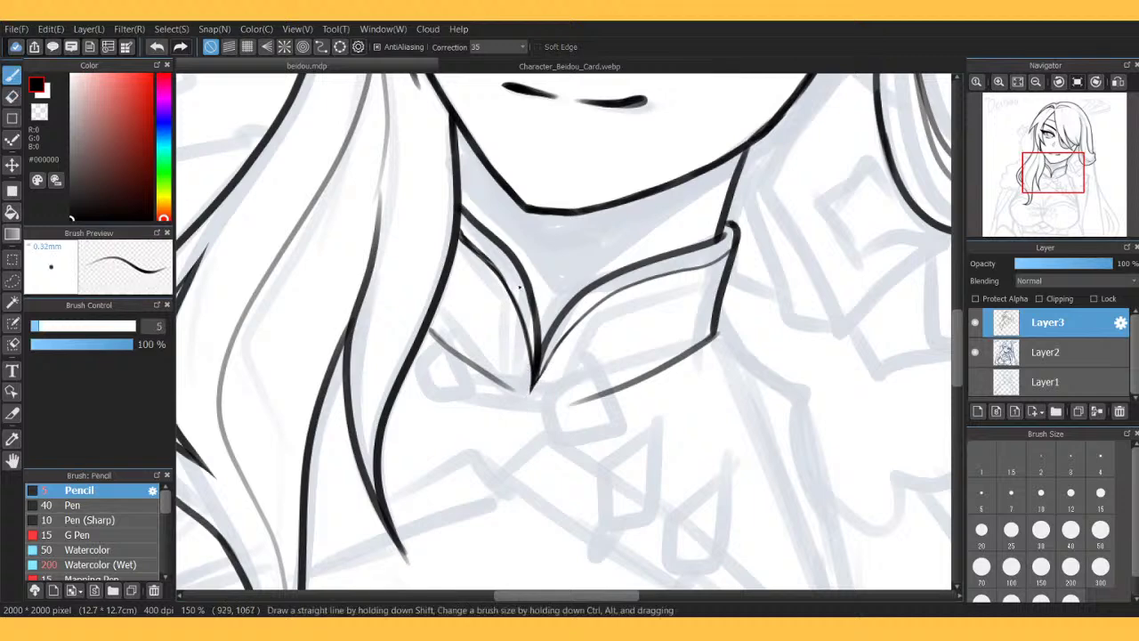
Check the collar in the Beidou reference artwork and ink a second trim line on the earring side, redrawing it once.
click(506, 70)
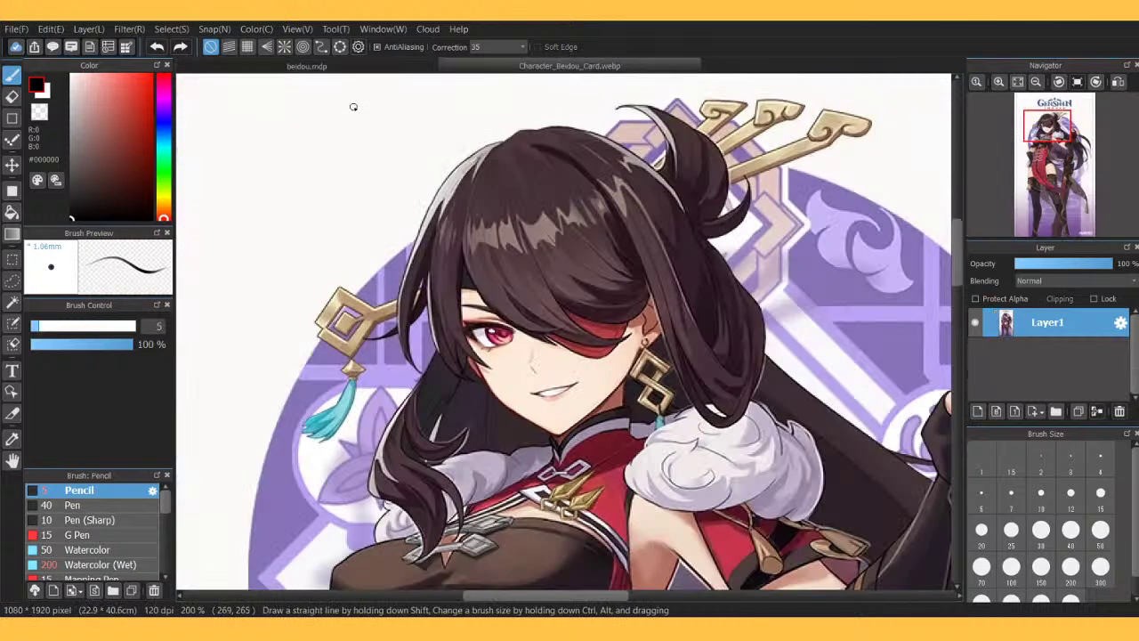
click(354, 70)
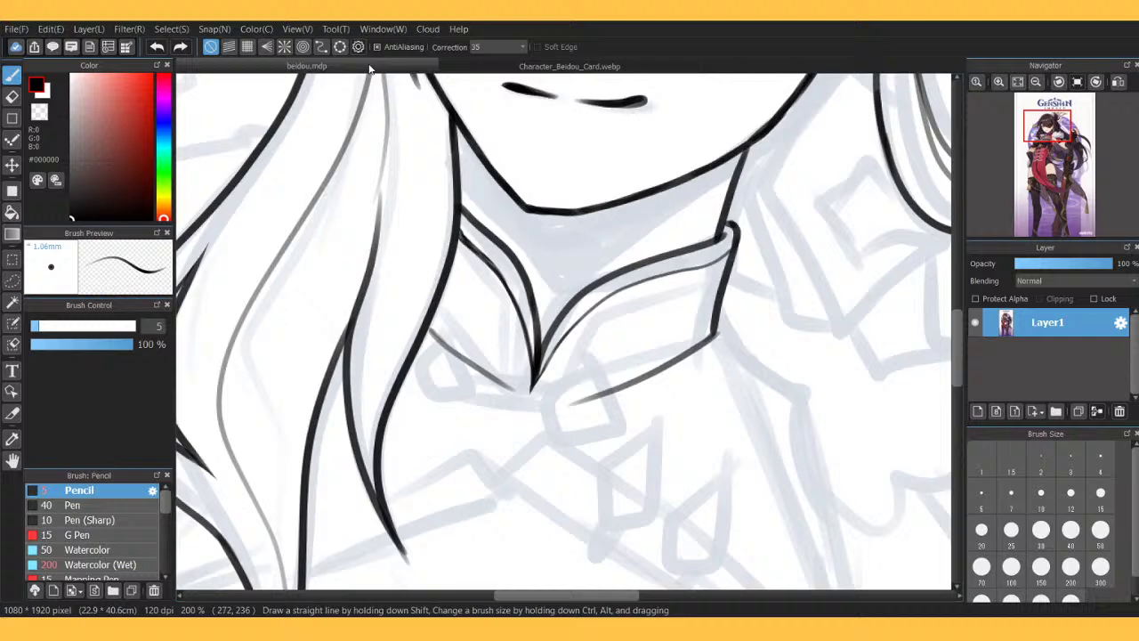
click(1059, 82)
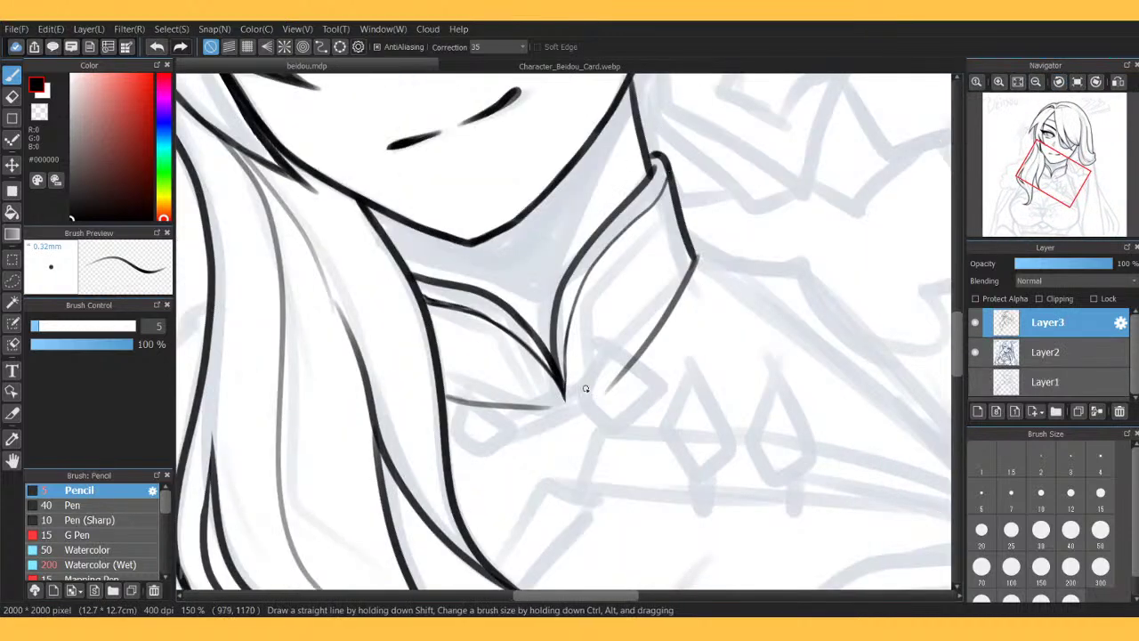
mouse_move(566, 392)
mouse_down()
mouse_move(592, 293)
mouse_move(670, 200)
mouse_up()
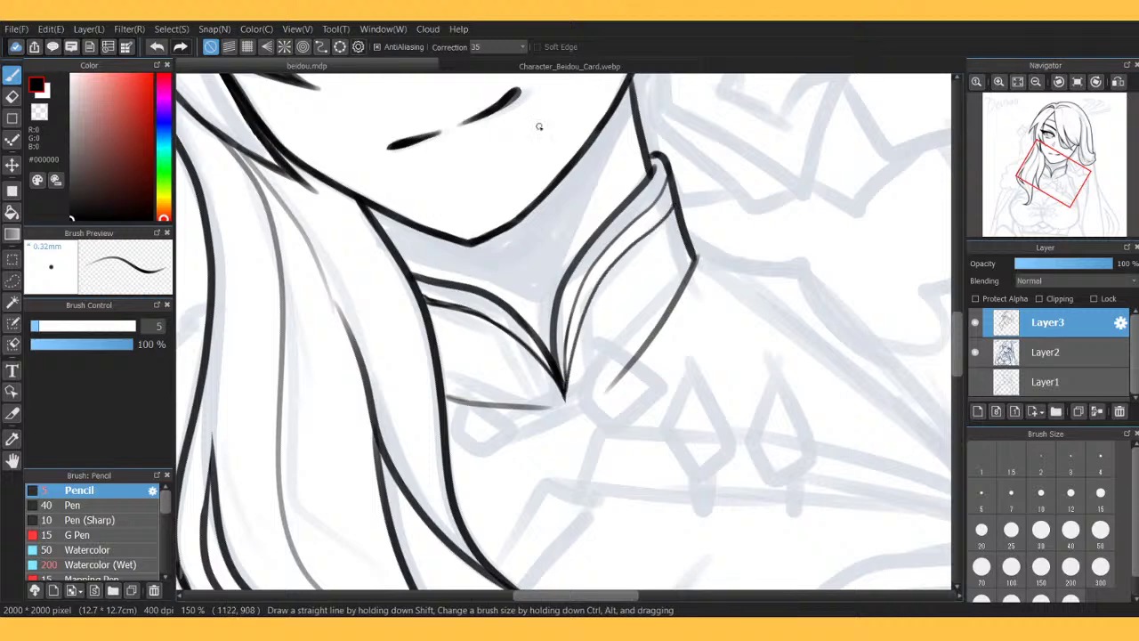
click(168, 48)
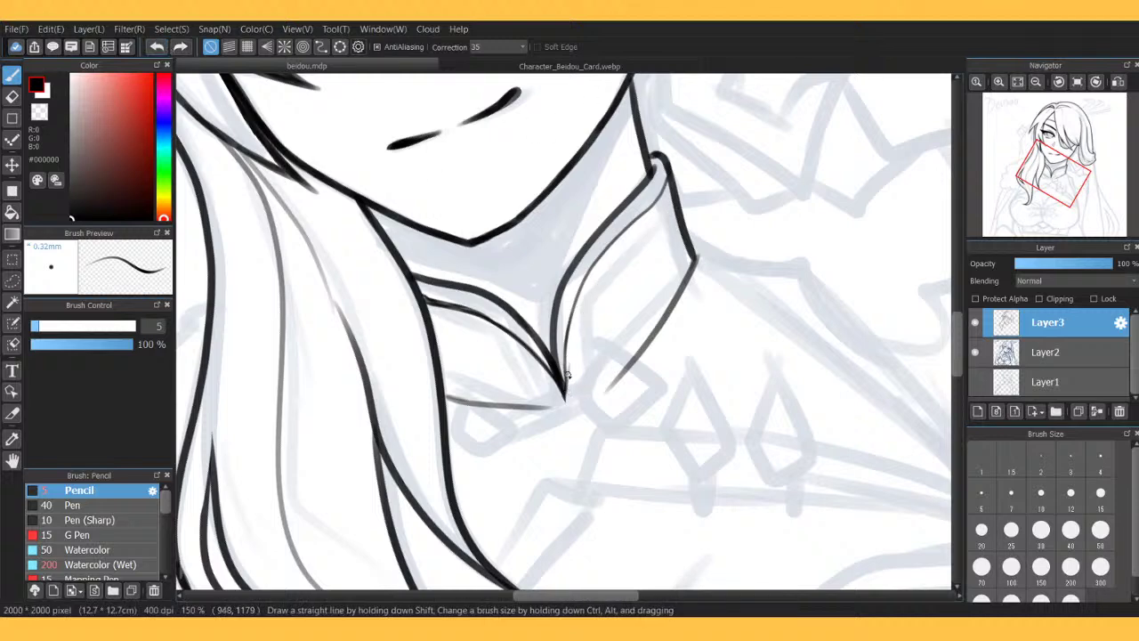
mouse_move(567, 375)
mouse_down()
mouse_move(593, 296)
mouse_move(673, 198)
mouse_up()
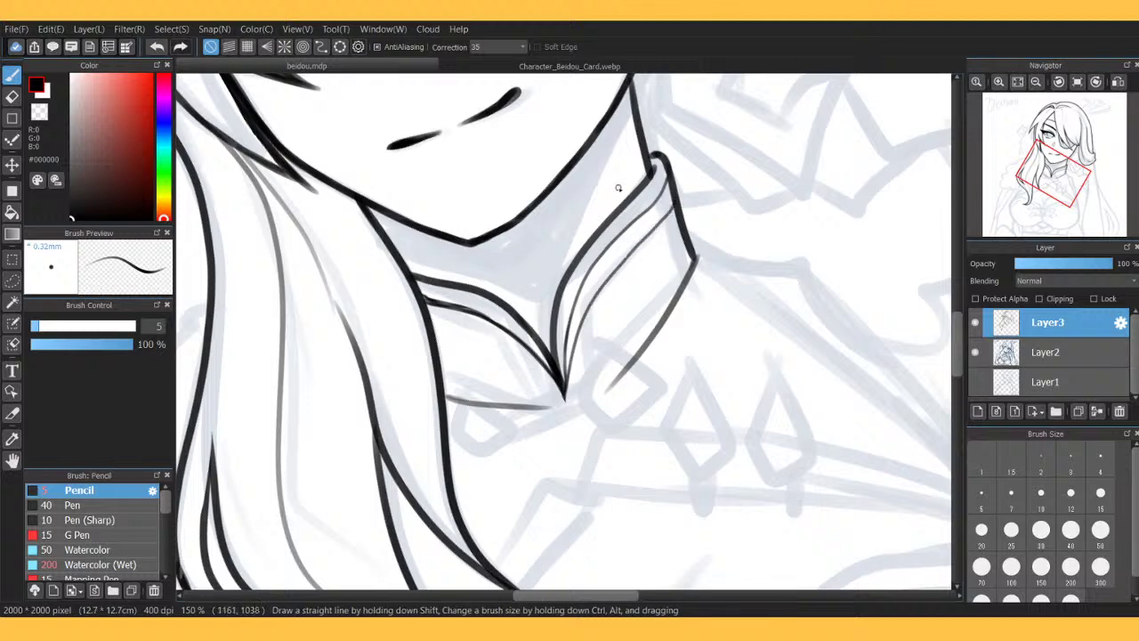
Ink the second trim line on the collar's hair-lock side from the front point up, with the canvas rotated, and straighten the canvas.
click(1096, 81)
click(1096, 81)
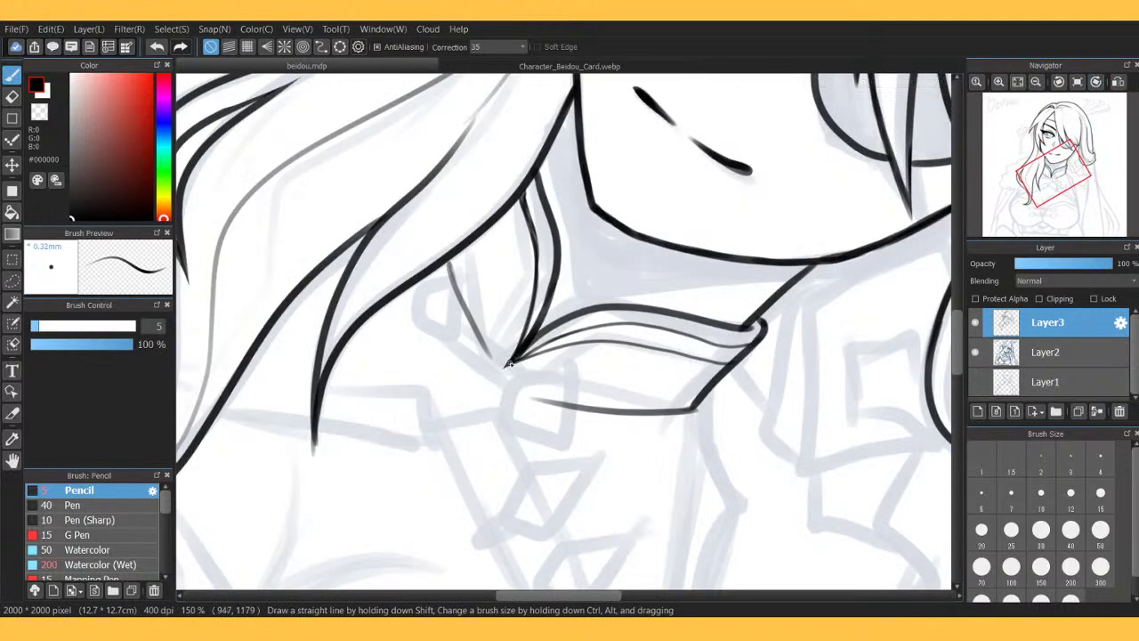
mouse_move(511, 350)
mouse_down()
mouse_move(519, 292)
mouse_move(502, 217)
mouse_up()
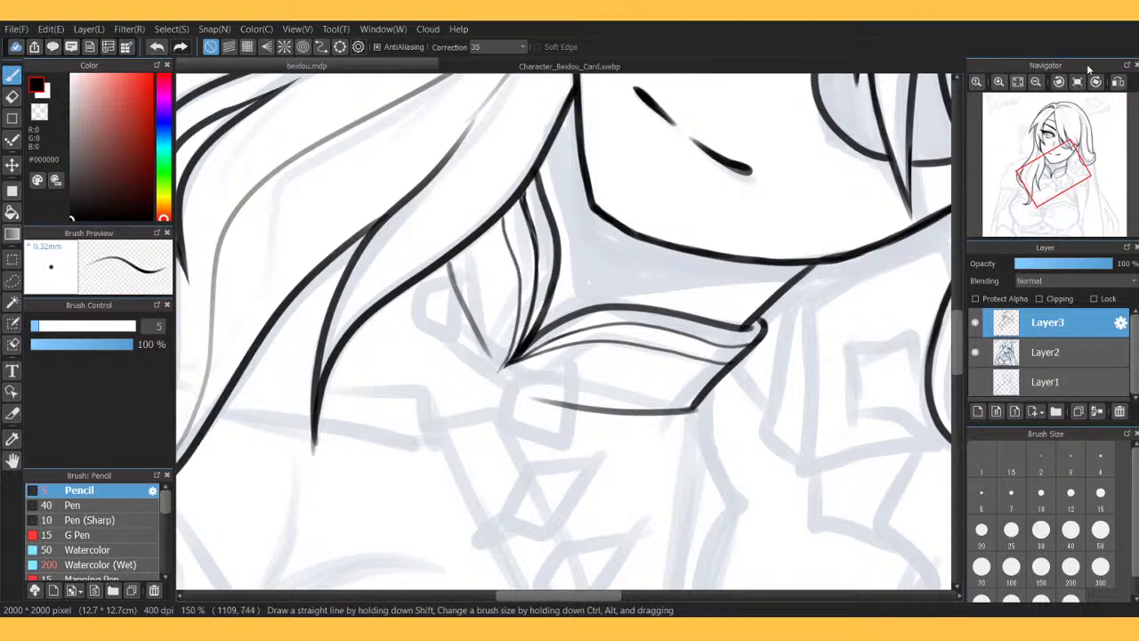
click(1060, 82)
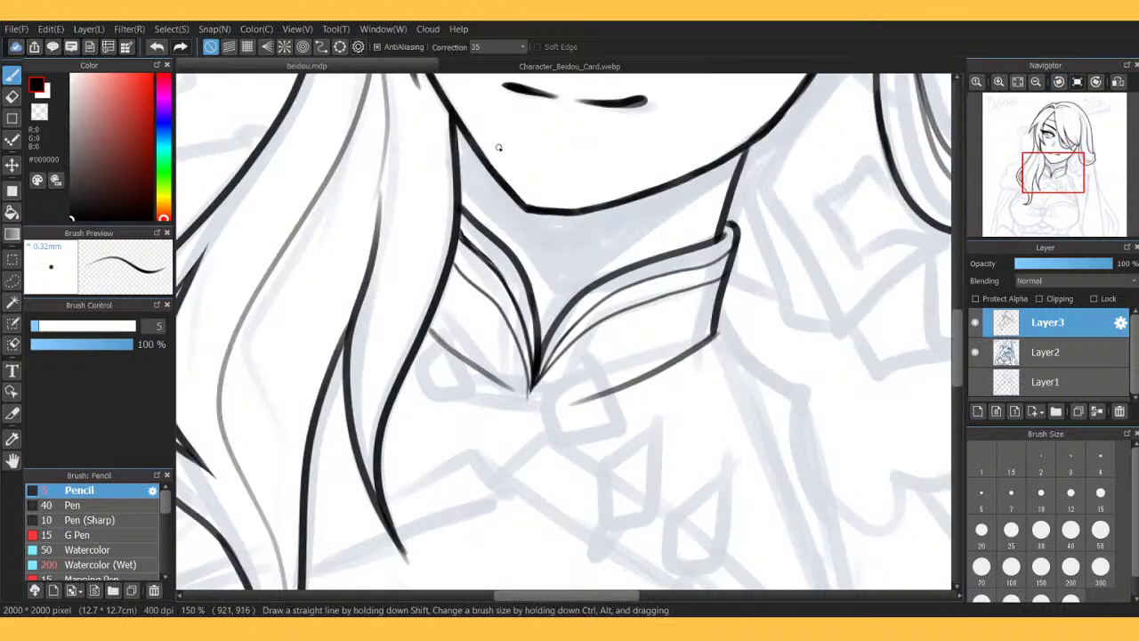
Outline a thin shadow on the neck beneath the chin and fill it with black, with the Layer2 sketch hidden.
mouse_move(454, 120)
mouse_down()
mouse_move(522, 235)
mouse_move(687, 178)
mouse_up()
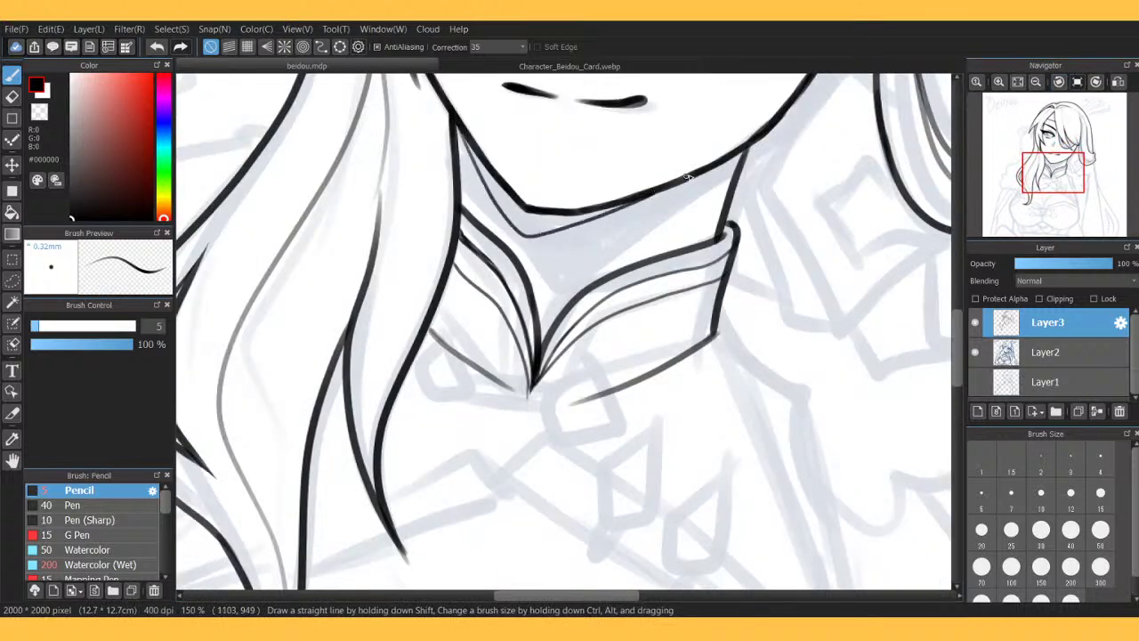
click(12, 212)
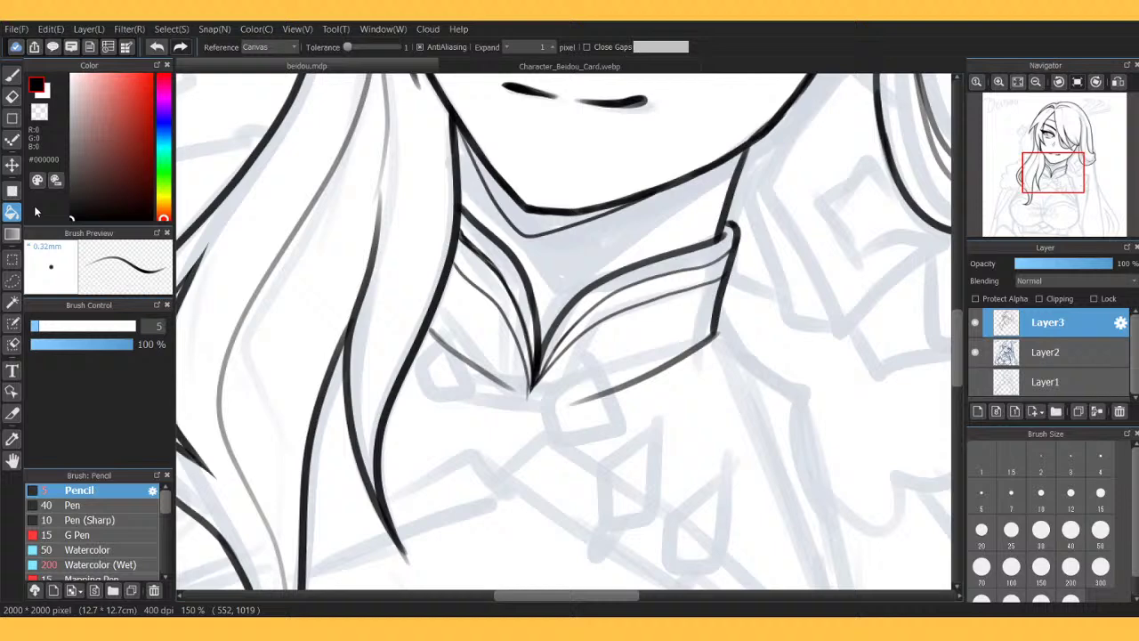
click(977, 352)
click(540, 222)
click(12, 75)
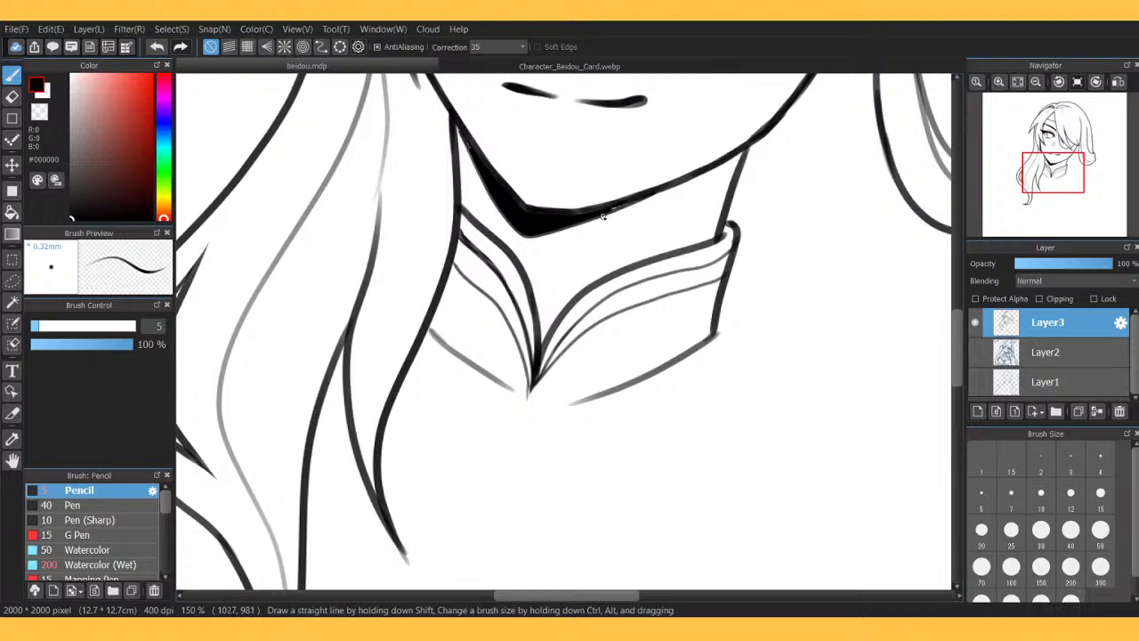
Review the whole line art with the Layer2 sketch shown and hidden, leaving the sketch hidden.
click(1017, 82)
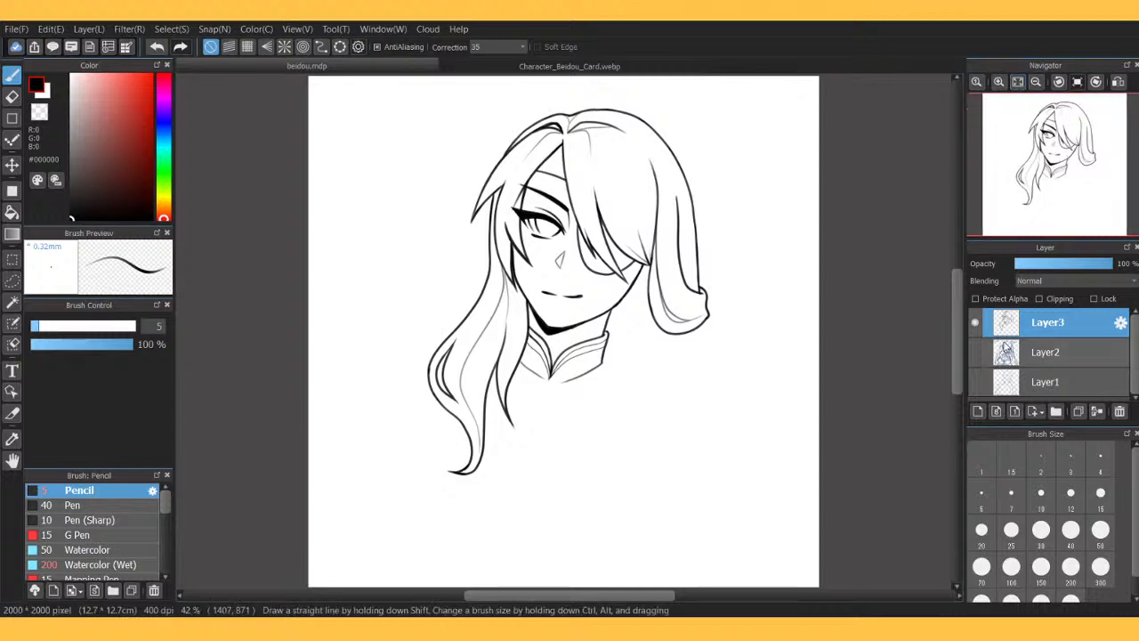
click(976, 353)
click(977, 353)
click(982, 354)
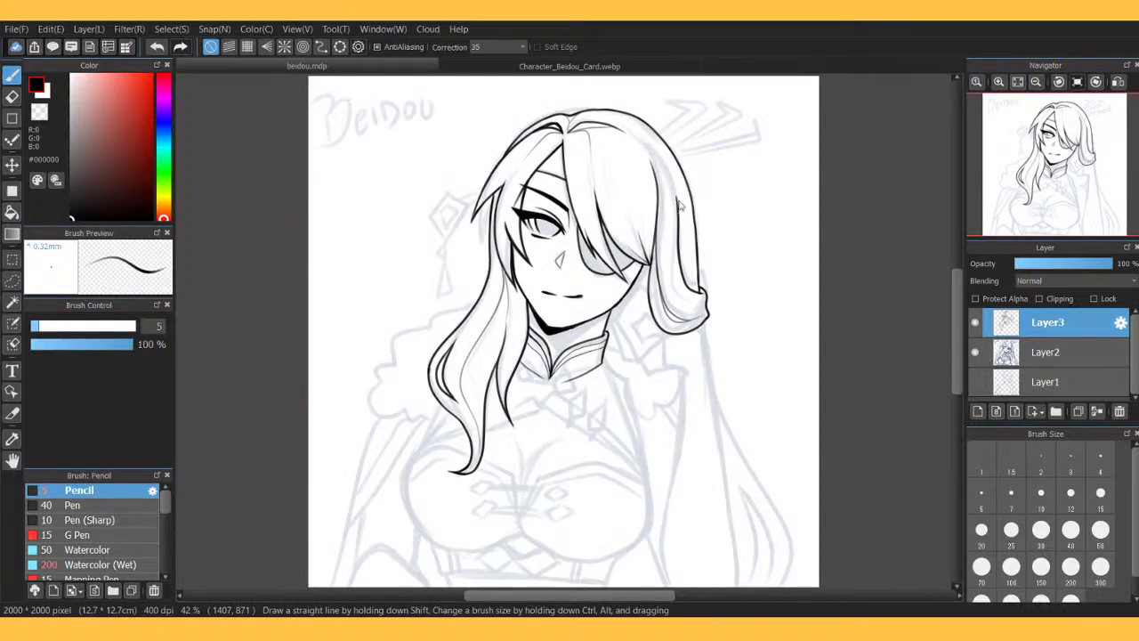
click(976, 353)
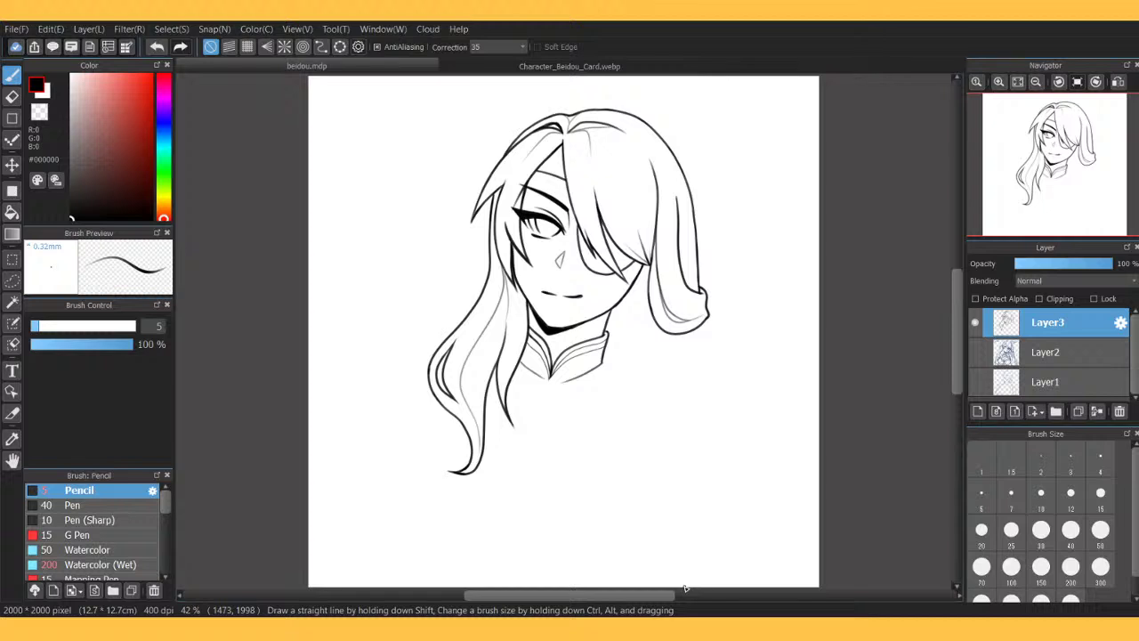
Compare the line art with the Layer2 sketch shown and hidden.
click(998, 81)
click(977, 356)
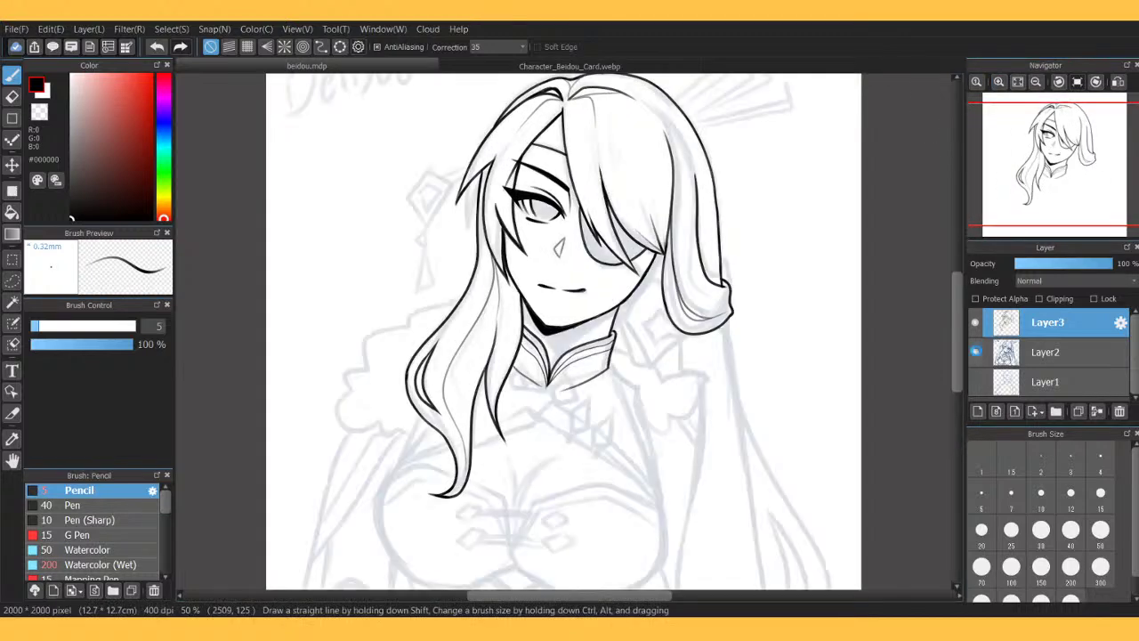
click(977, 361)
click(975, 354)
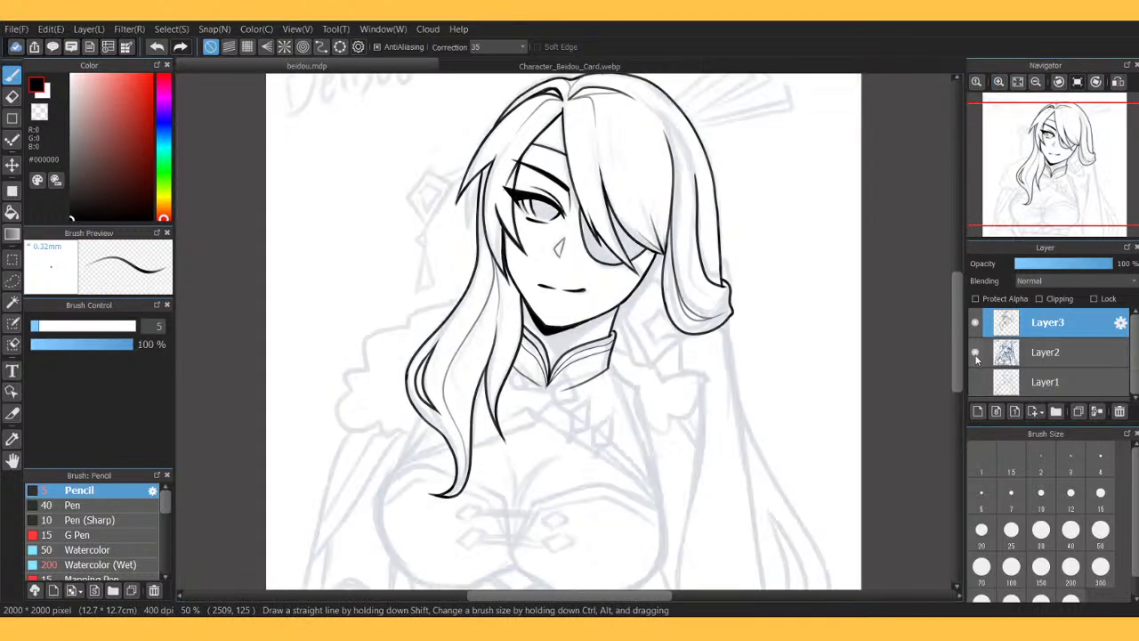
click(977, 356)
Try to refine the underside of the chin and add a thin line above the mouth strokes.
click(998, 81)
click(999, 81)
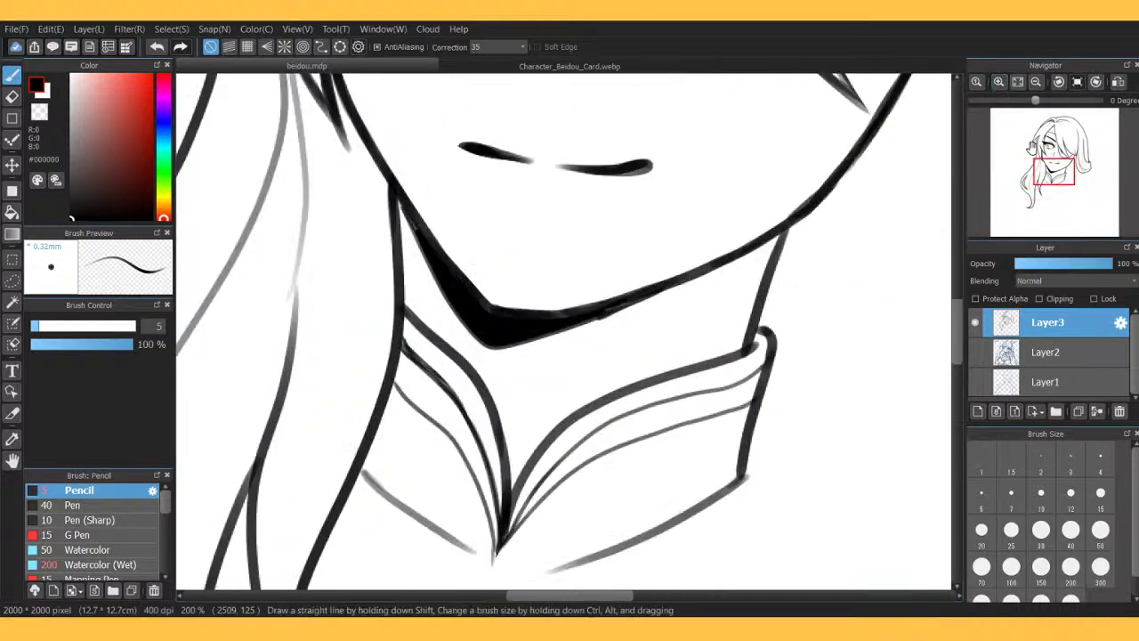
drag(1054, 172, 1061, 170)
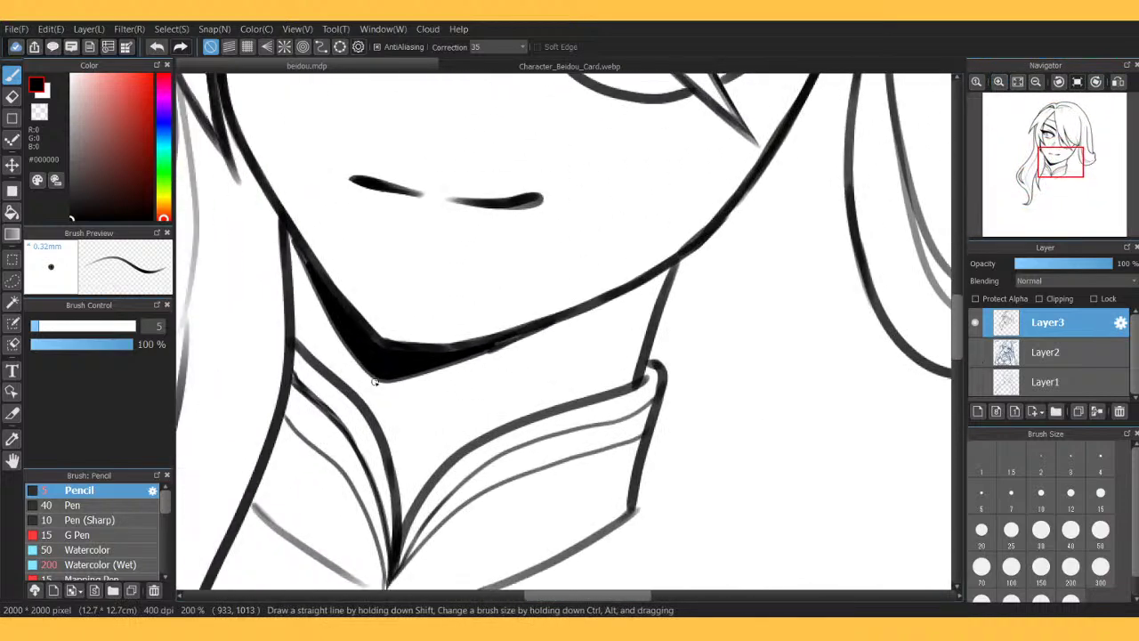
mouse_move(381, 381)
mouse_down()
mouse_move(513, 338)
mouse_move(397, 386)
mouse_move(359, 339)
mouse_move(396, 382)
mouse_move(512, 342)
mouse_up()
click(155, 46)
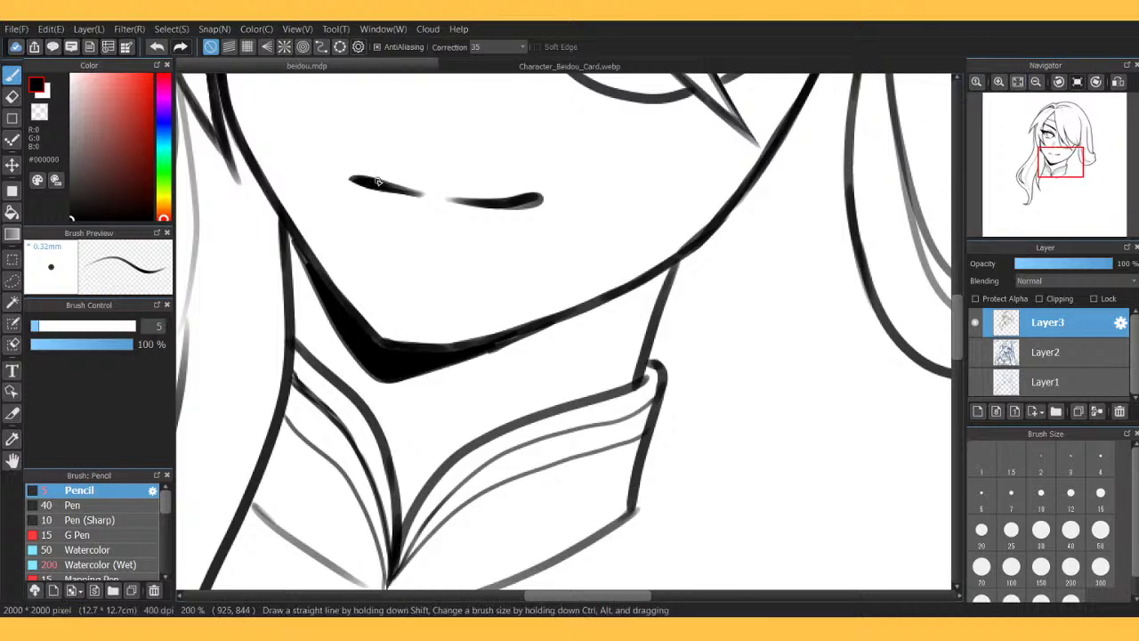
drag(378, 181, 491, 198)
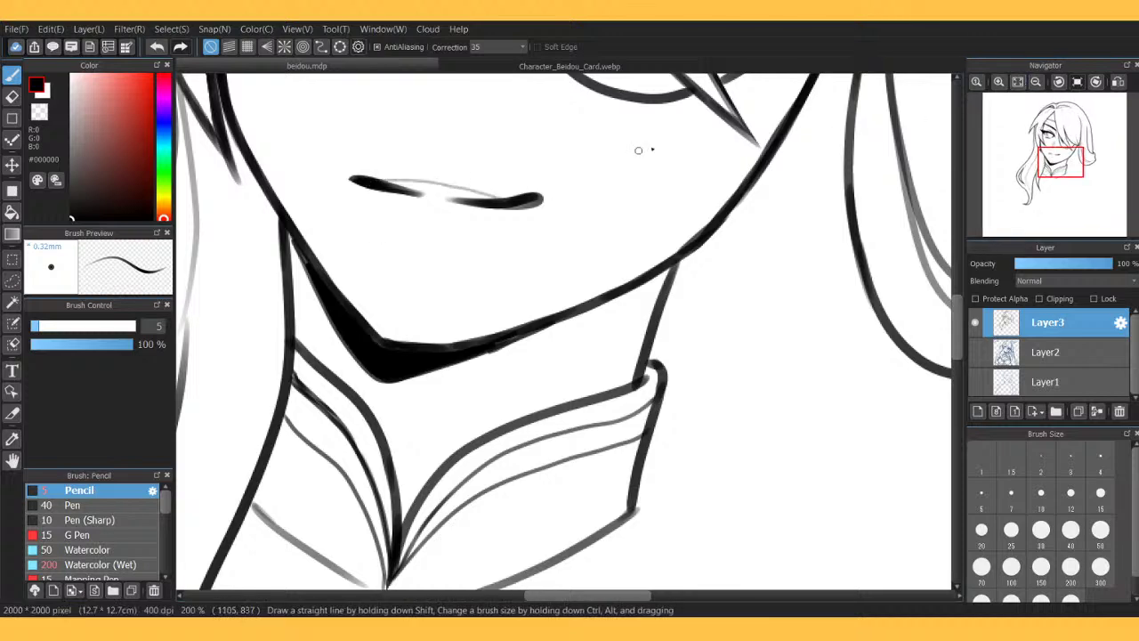
click(1041, 81)
click(1041, 81)
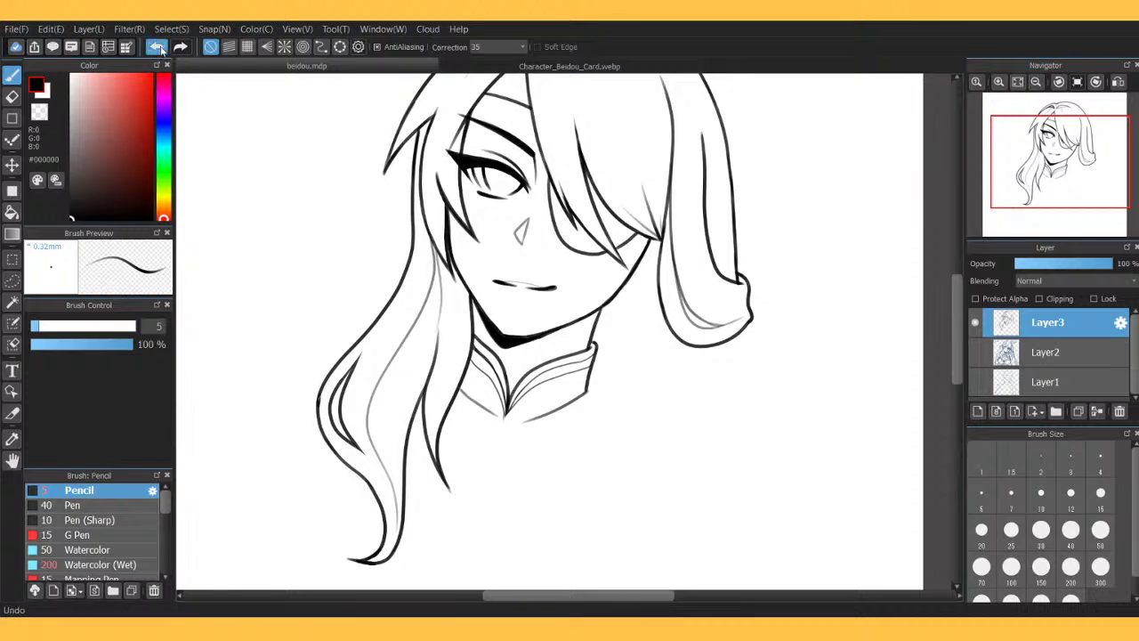
click(157, 48)
Show the Layer2 sketch again and check the collar and chest details against the Character_Beidou_Card.webp reference.
click(1036, 81)
click(1036, 81)
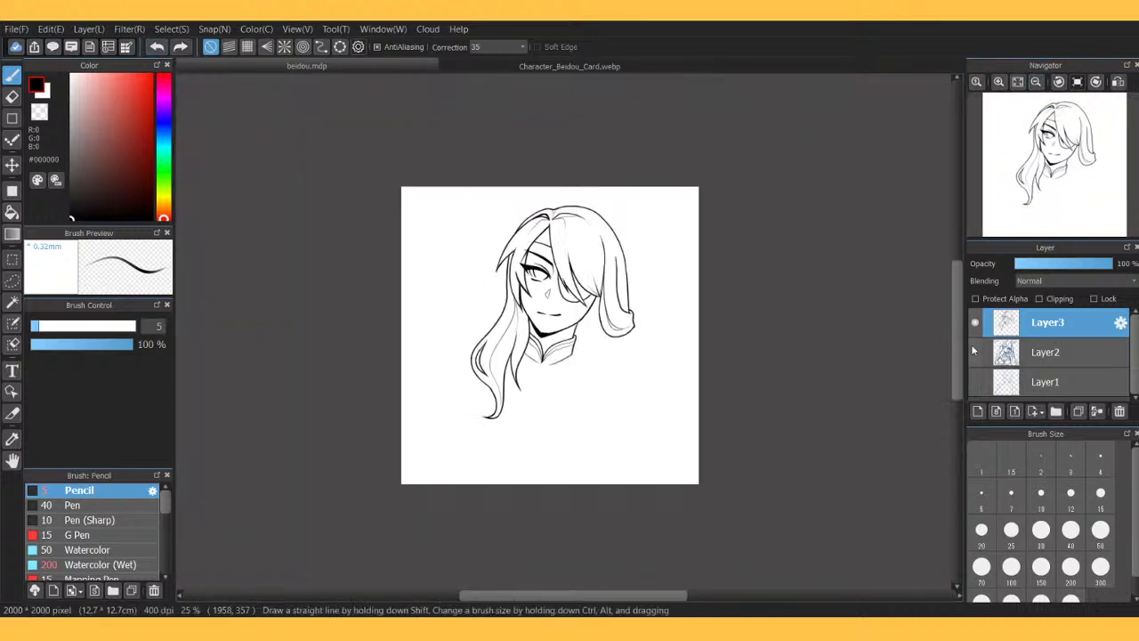
click(976, 352)
scroll(532, 324, up, 5)
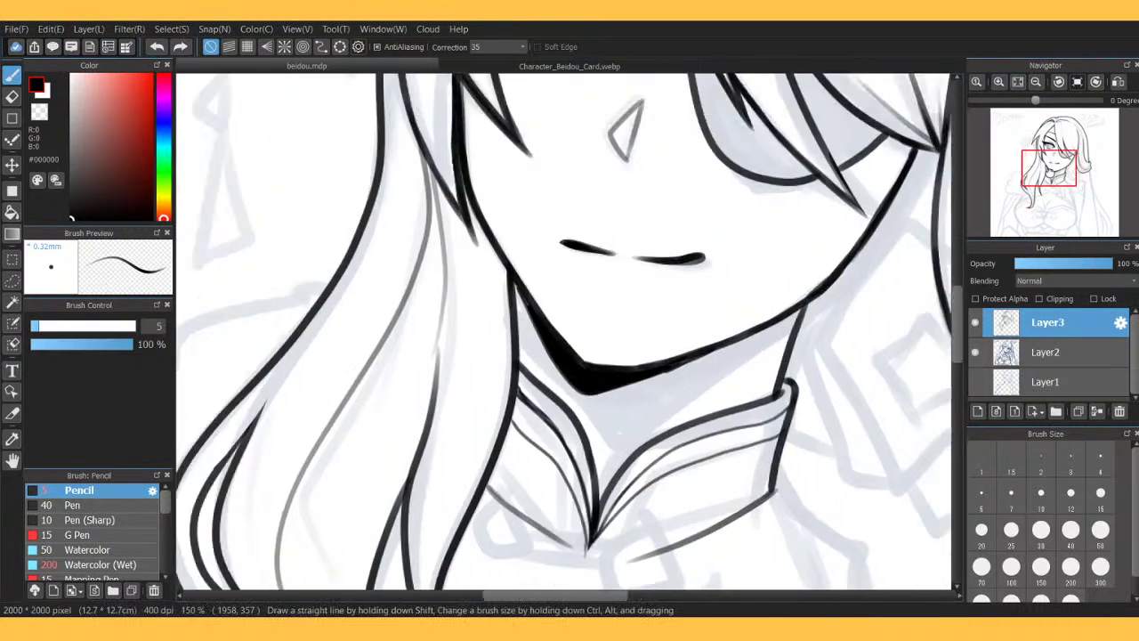
mouse_move(828, 417)
mouse_down()
mouse_move(707, 177)
mouse_move(721, 121)
mouse_up()
click(561, 67)
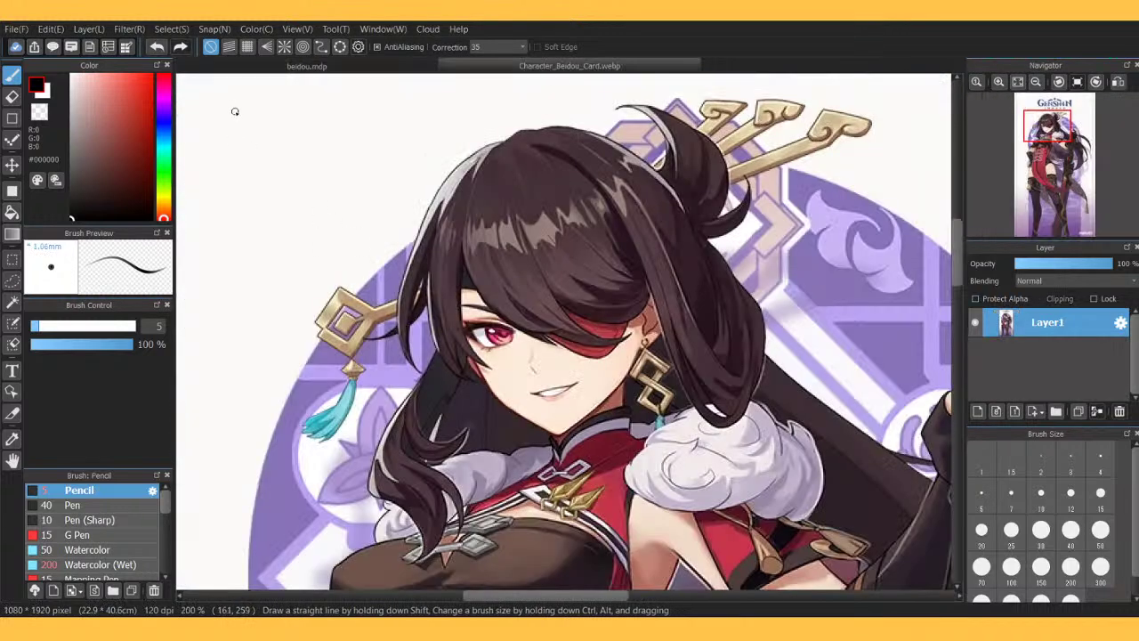
click(302, 66)
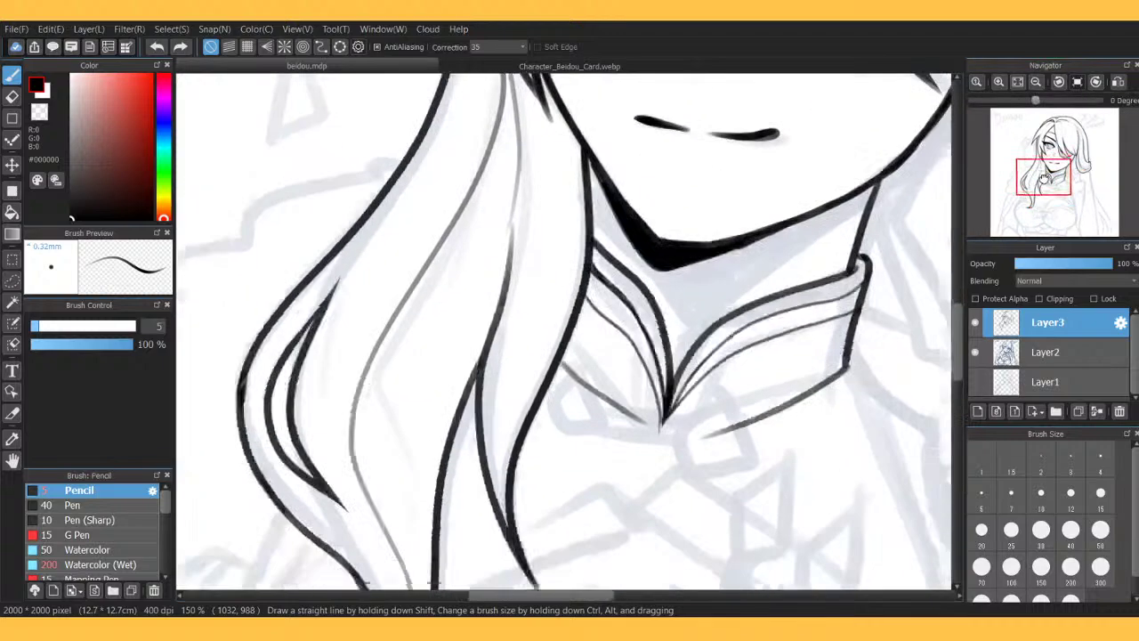
drag(1044, 178, 1061, 186)
click(525, 67)
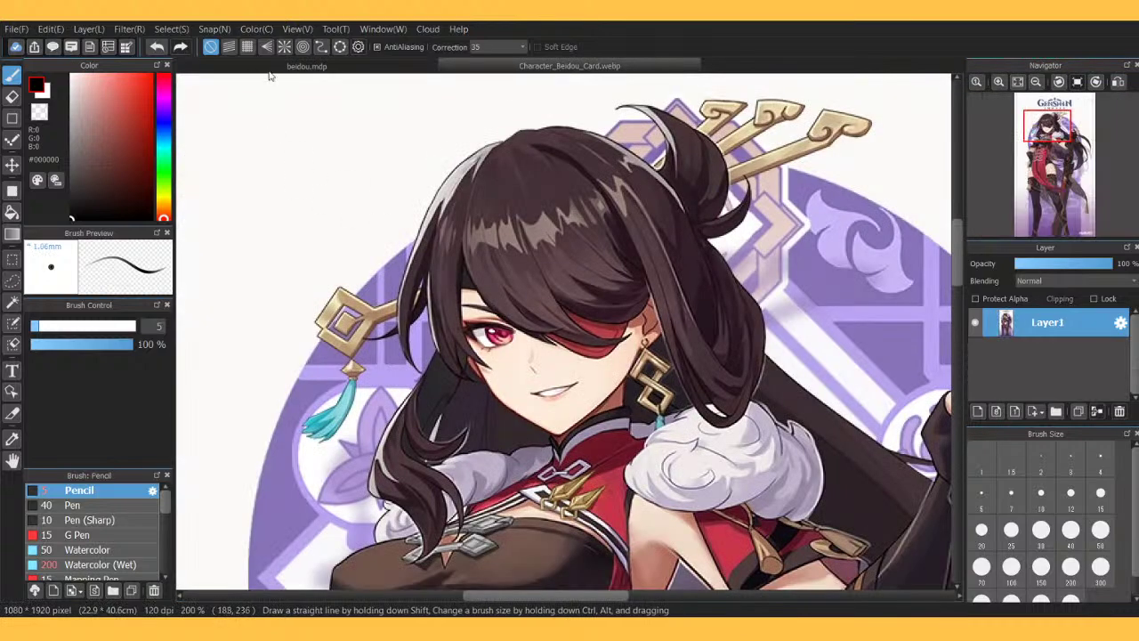
click(303, 65)
Try drawing the short squared end of the chest band with the Pencil at size 12.
click(1037, 82)
mouse_move(1043, 189)
mouse_down()
mouse_move(1047, 215)
mouse_move(1052, 201)
mouse_up()
click(995, 82)
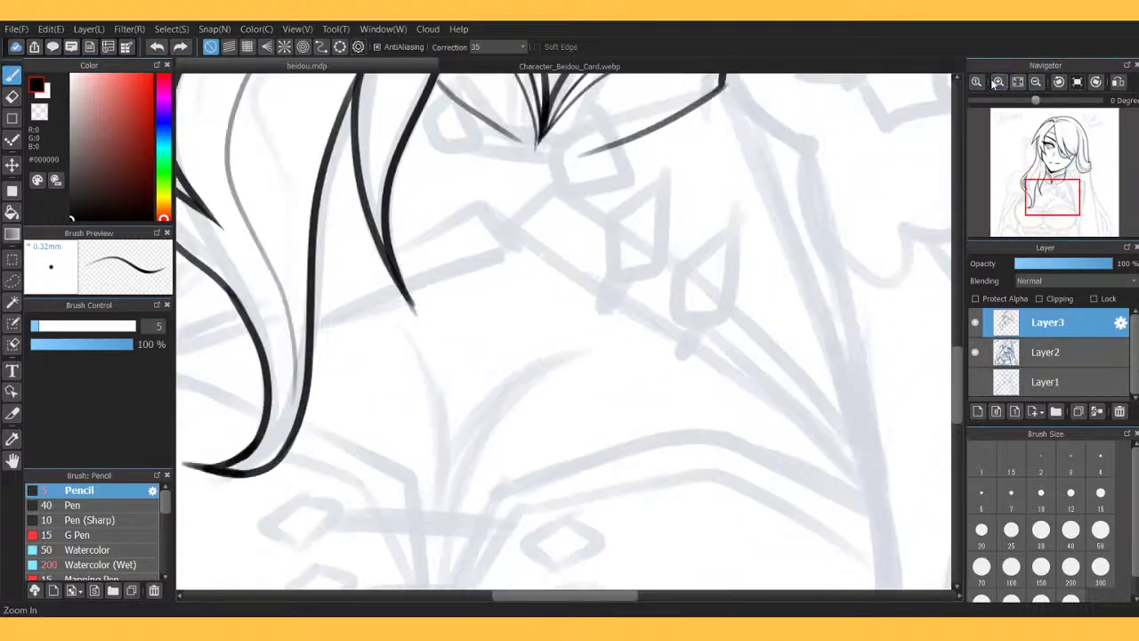
click(1073, 496)
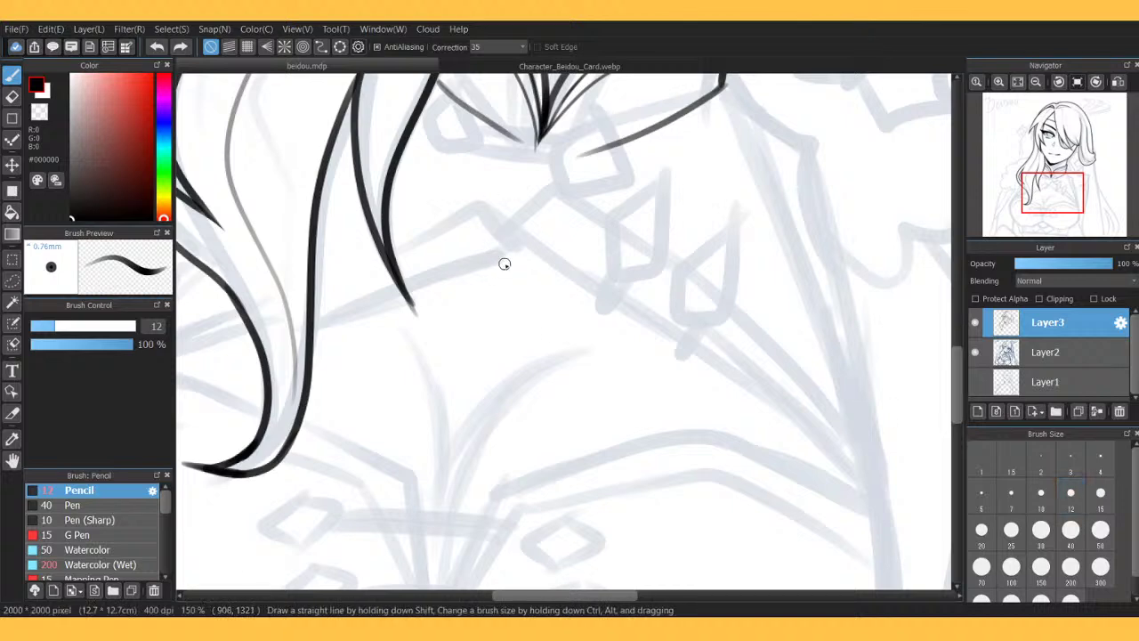
drag(536, 227, 497, 268)
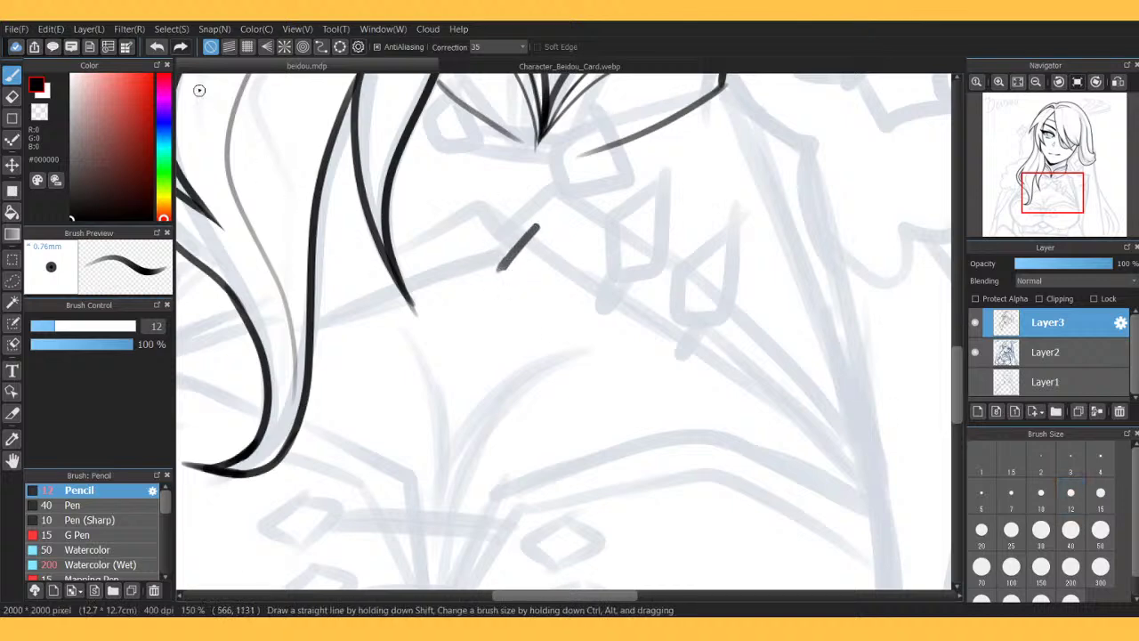
click(156, 47)
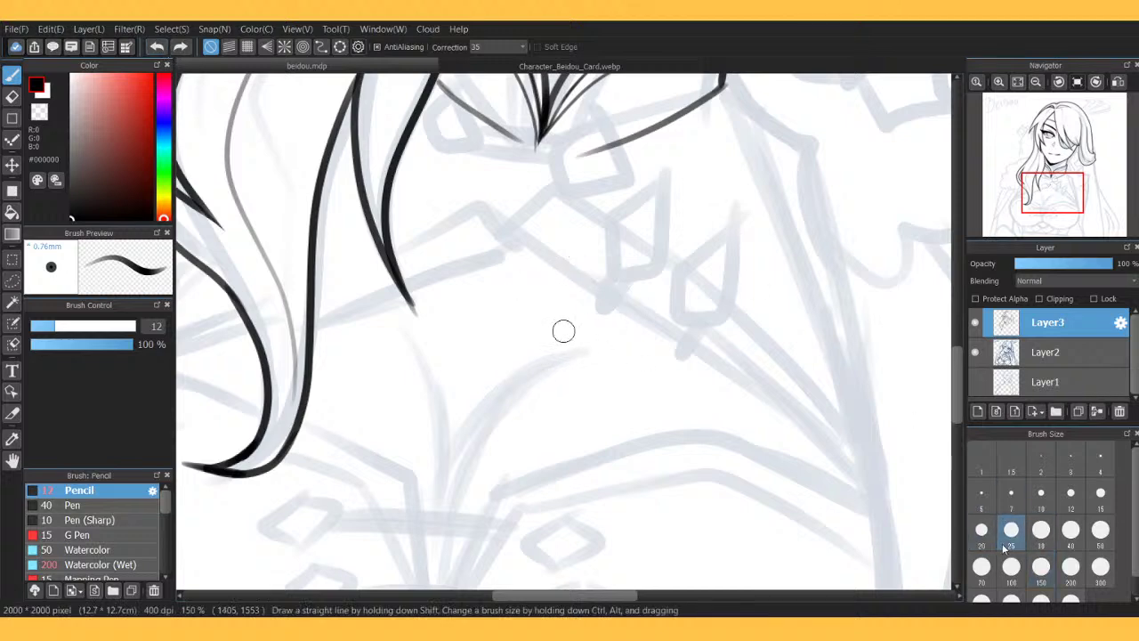
Set the Pencil size to 10 and outline the chest band below the collar, from a squared end to a tapered tip on the outer side.
click(1041, 493)
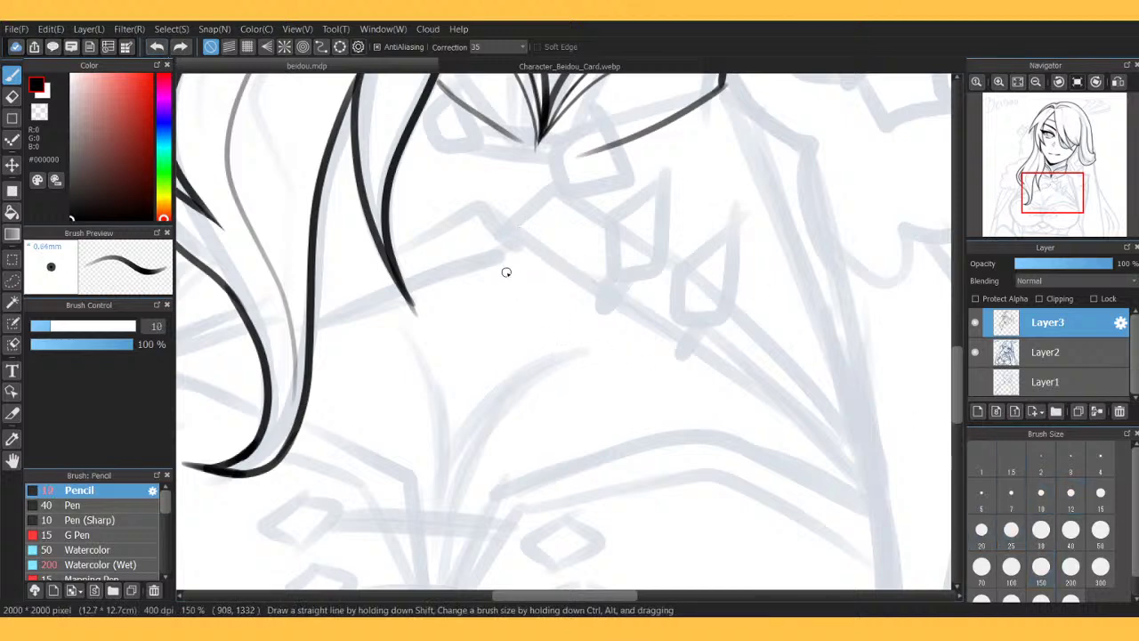
mouse_move(506, 272)
mouse_down()
mouse_move(548, 230)
mouse_move(606, 267)
mouse_move(833, 434)
mouse_move(874, 506)
mouse_up()
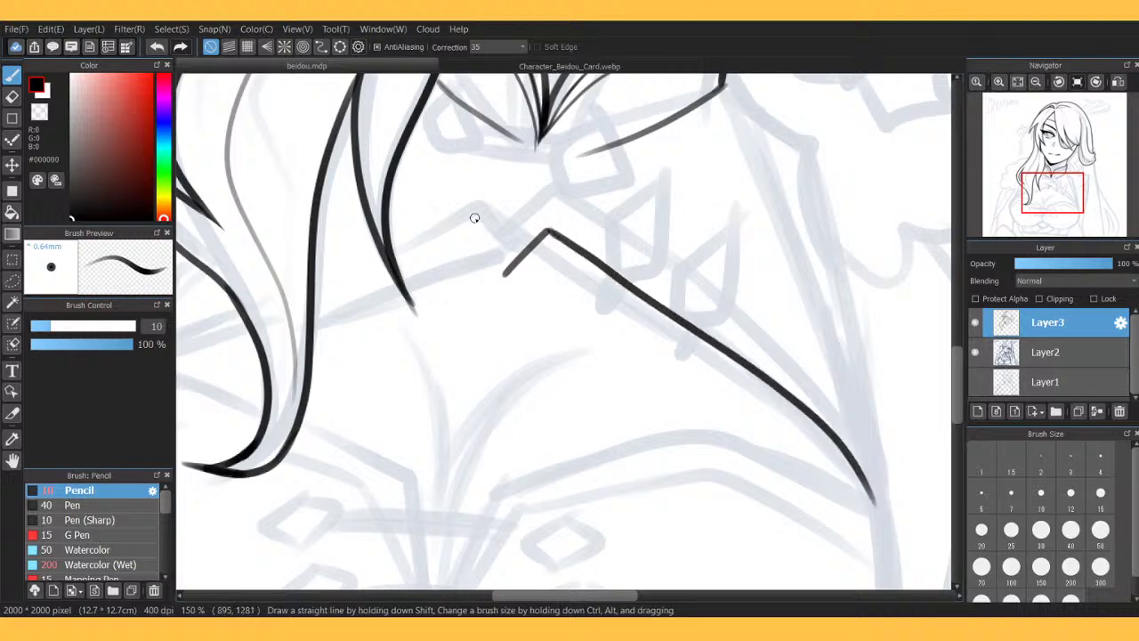
click(159, 47)
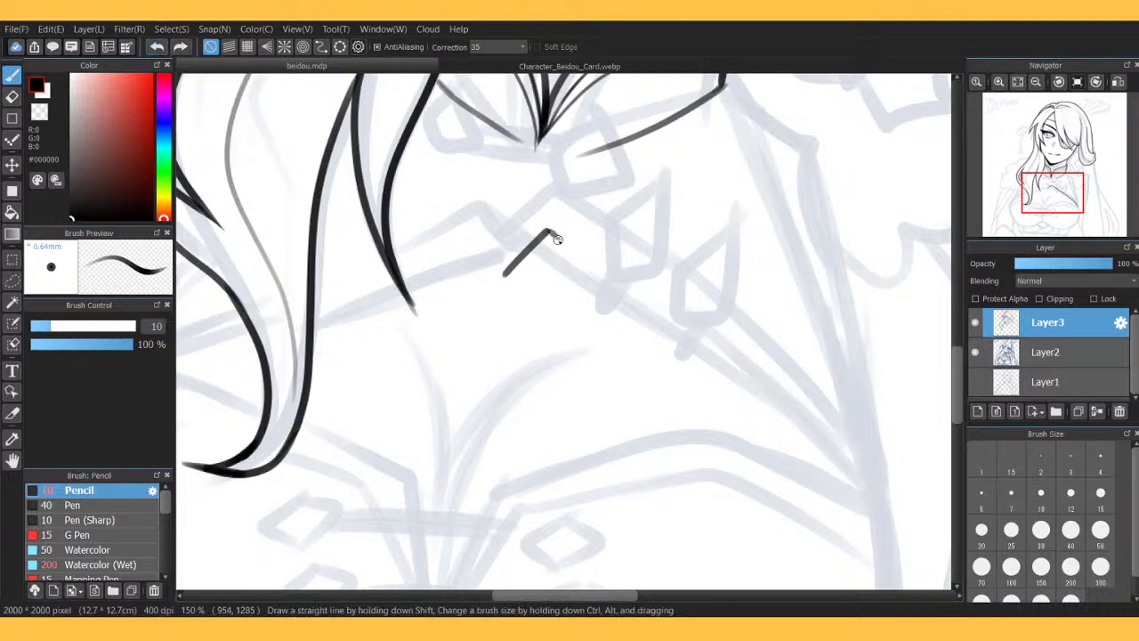
mouse_move(554, 235)
mouse_down()
mouse_move(767, 363)
mouse_move(828, 413)
mouse_move(885, 522)
mouse_up()
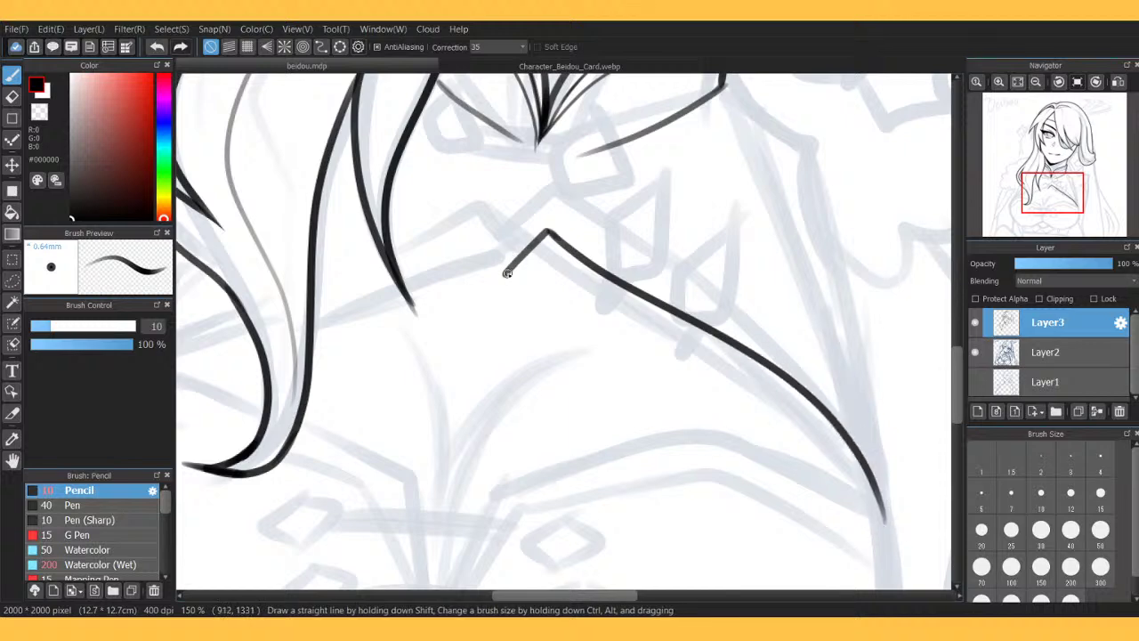
mouse_move(506, 274)
mouse_down()
mouse_move(616, 346)
mouse_move(756, 398)
mouse_move(820, 438)
mouse_move(868, 489)
mouse_move(864, 518)
mouse_up()
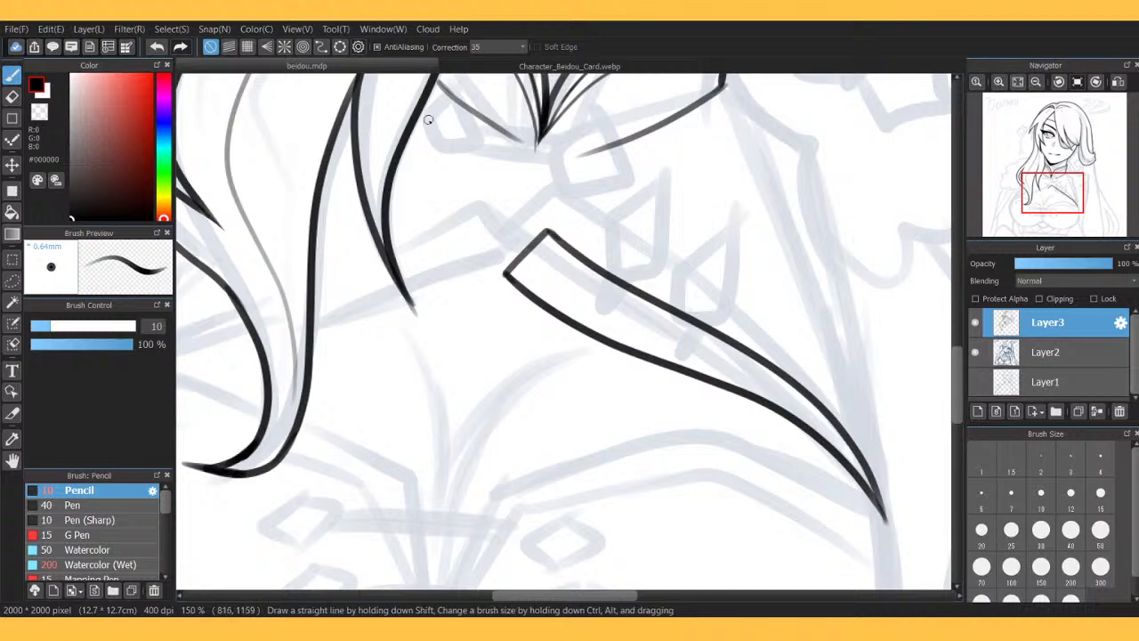
click(463, 71)
click(408, 71)
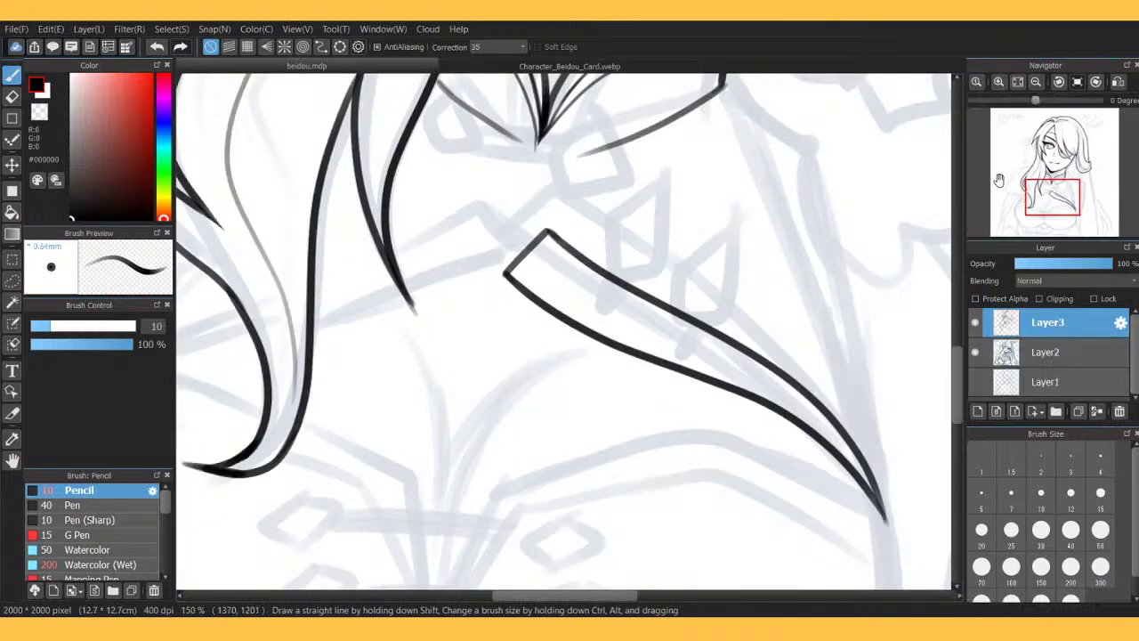
Lasso the chest band and transform it so its squared end reaches up toward the hair strands, then move Layer3 by 9, 5 pixels.
mouse_move(1048, 191)
mouse_down()
mouse_move(1005, 191)
mouse_move(1026, 207)
mouse_move(1023, 189)
mouse_move(1060, 202)
mouse_up()
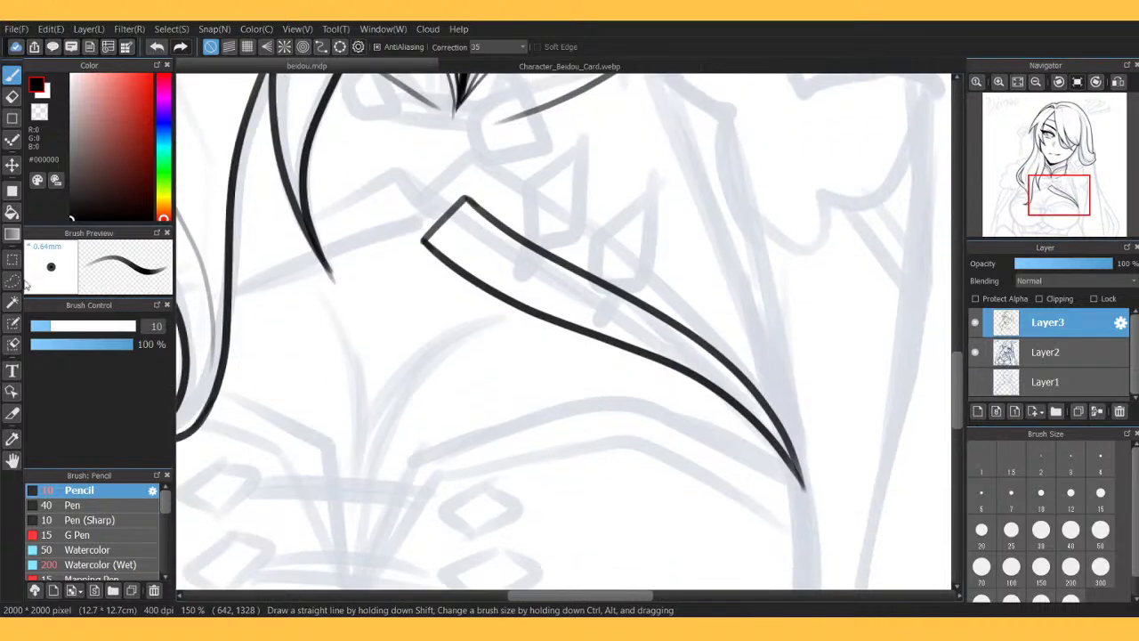
click(14, 281)
mouse_move(526, 182)
mouse_down()
mouse_move(409, 255)
mouse_move(522, 326)
mouse_up()
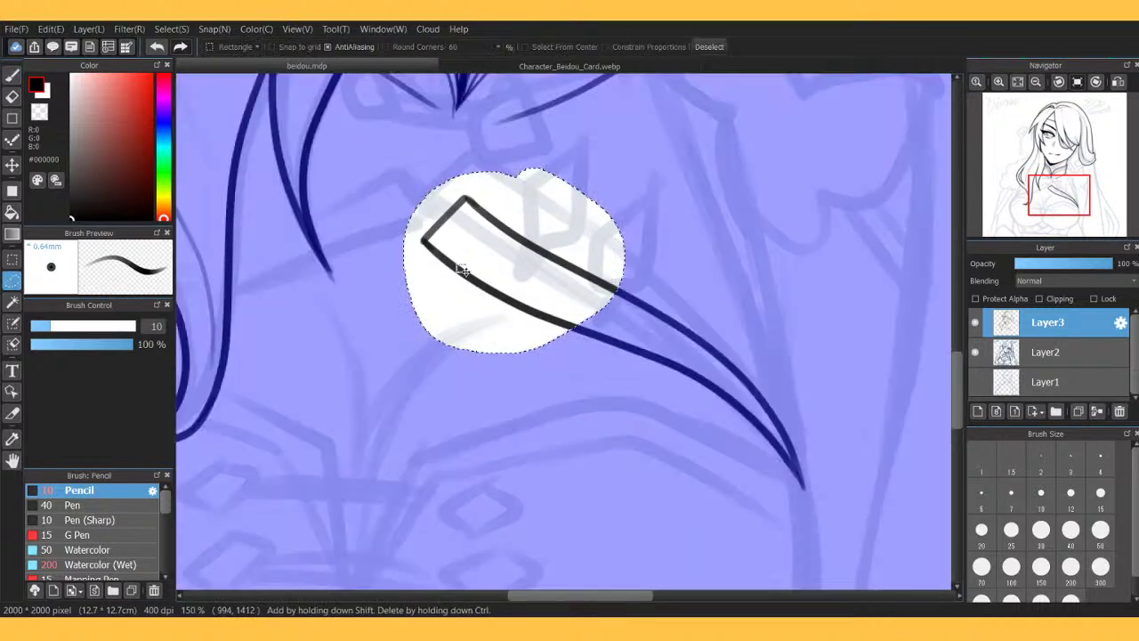
key(ctrl+d)
mouse_move(465, 157)
mouse_down()
mouse_move(690, 505)
mouse_move(866, 410)
mouse_move(722, 202)
mouse_move(588, 173)
mouse_up()
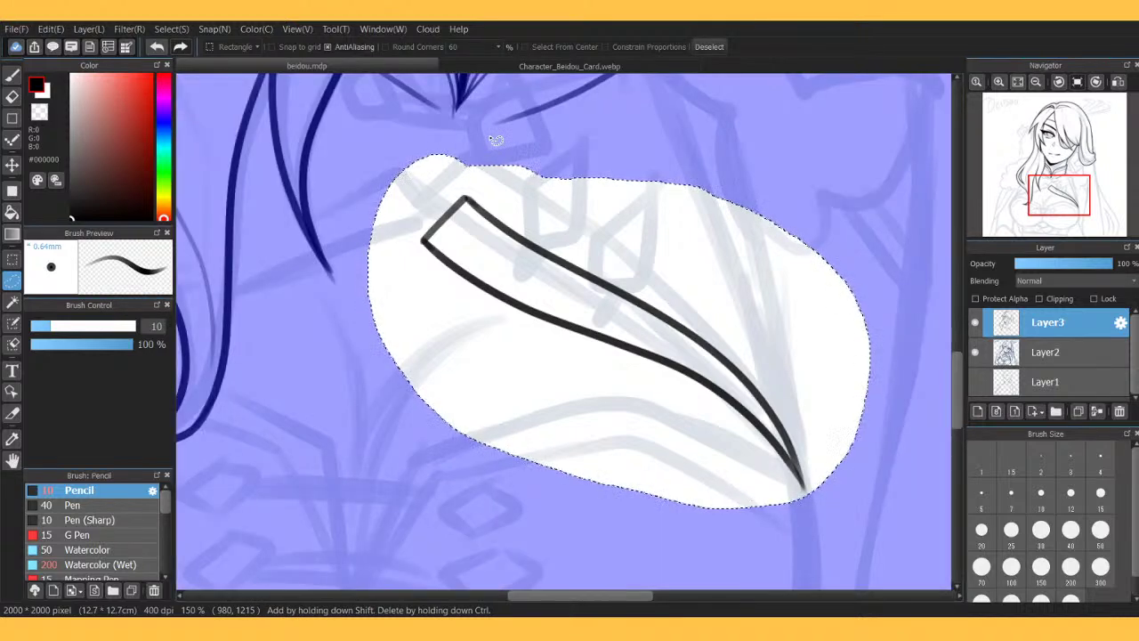
key(ctrl+t)
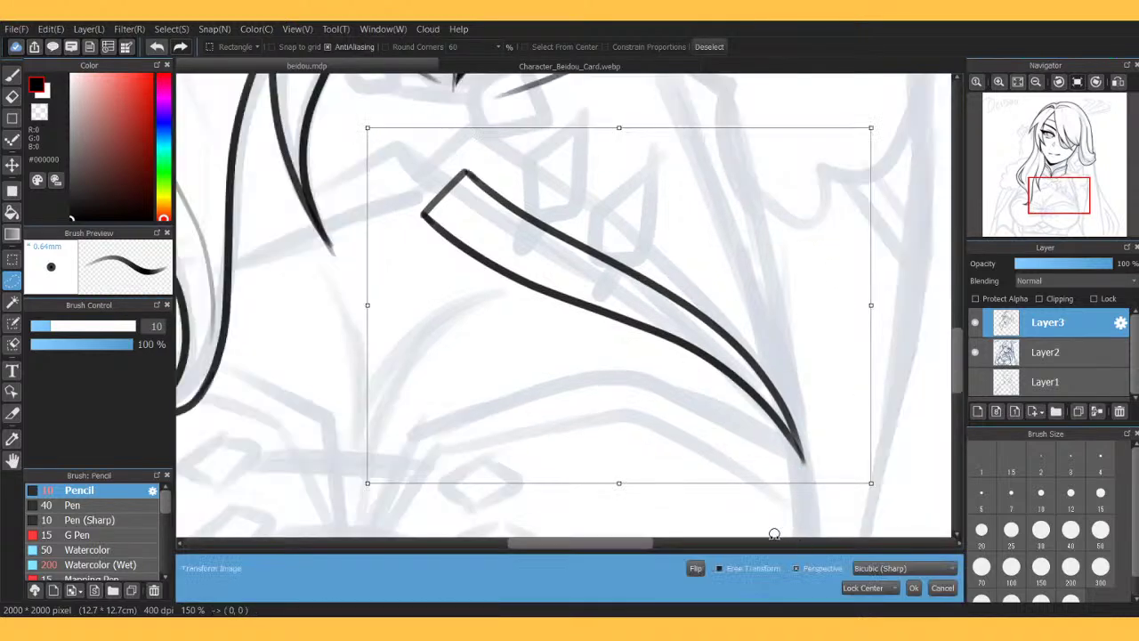
mouse_move(615, 134)
mouse_down()
mouse_move(600, 110)
mouse_move(622, 119)
mouse_move(600, 97)
mouse_move(559, 97)
mouse_up()
click(913, 588)
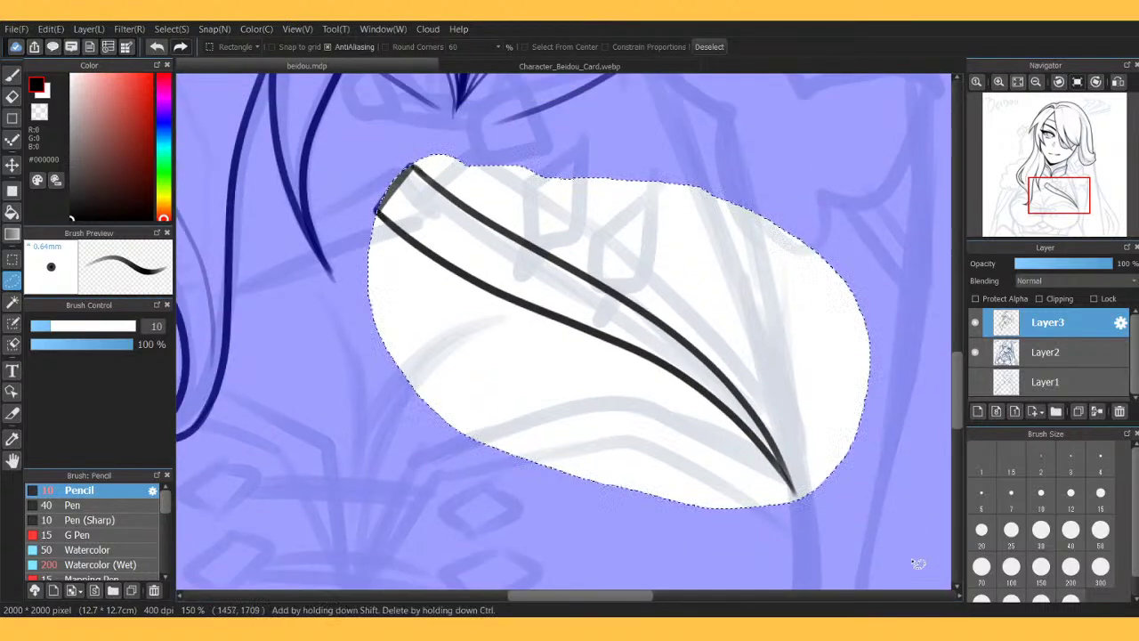
key(ctrl+d)
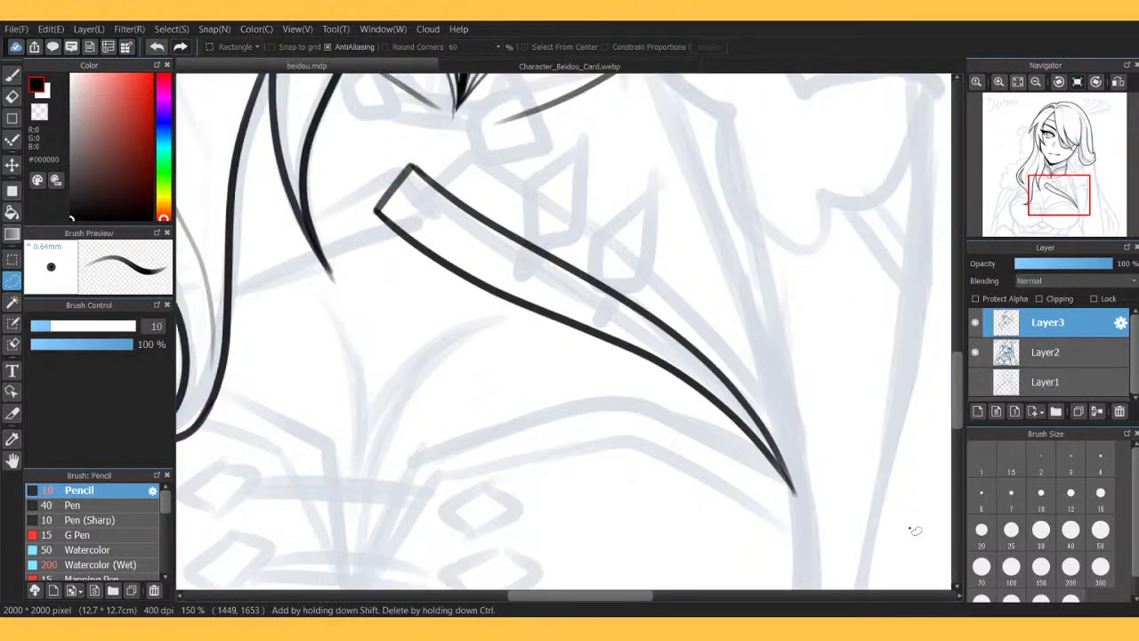
click(12, 165)
drag(689, 339, 699, 344)
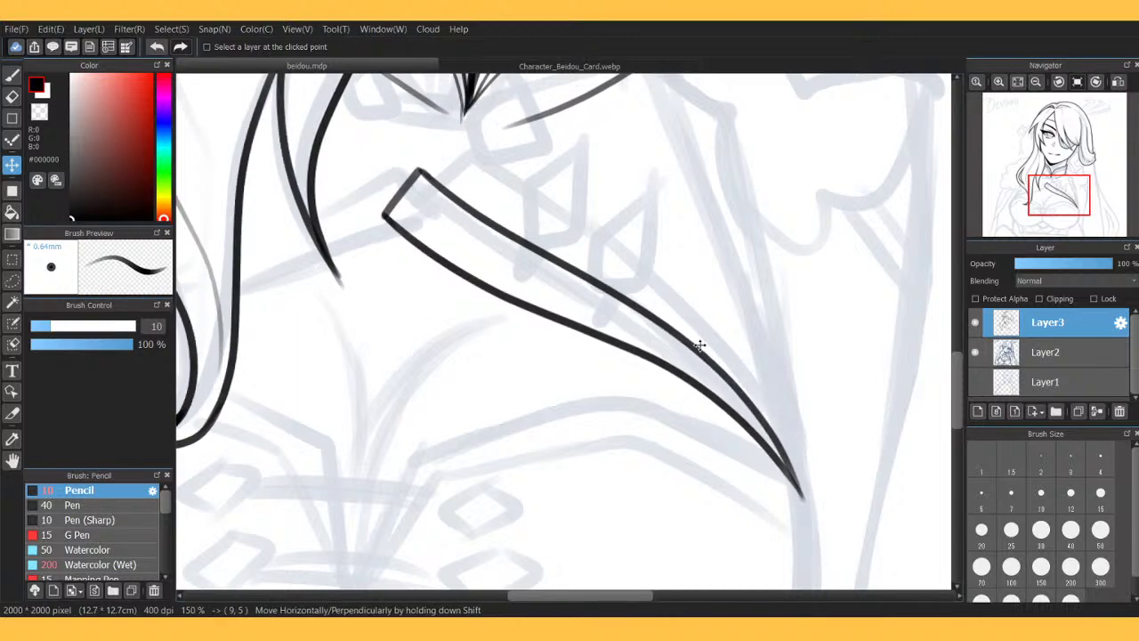
Draw both curved edges of the opposite chest band with the Pencil, running from the squared end behind the hair to a tapered point.
click(12, 77)
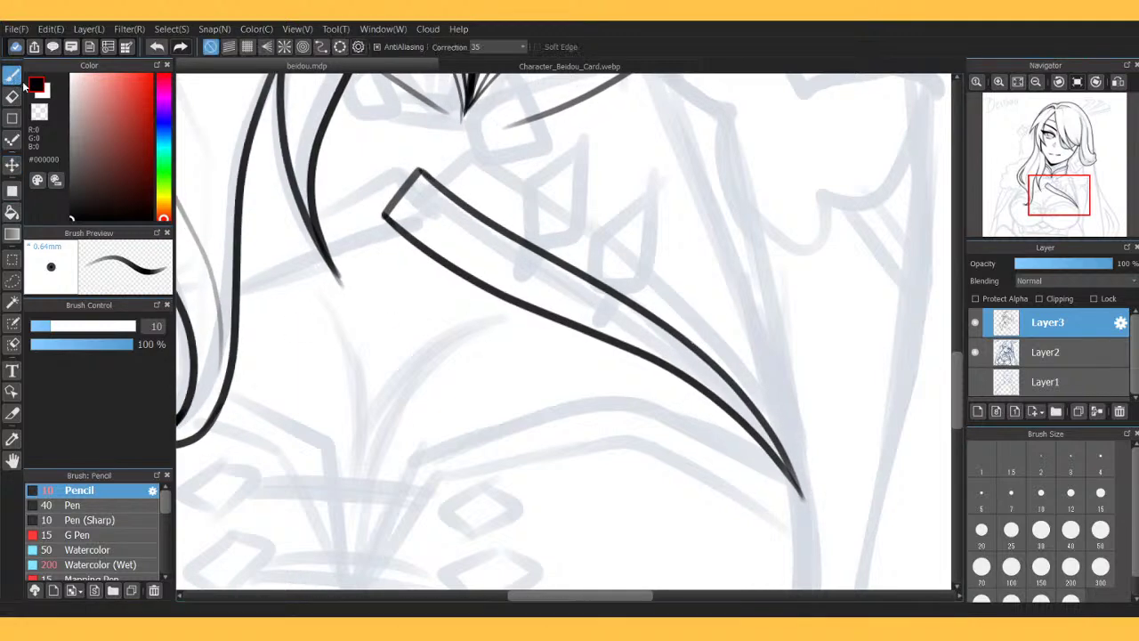
drag(1050, 158, 1026, 156)
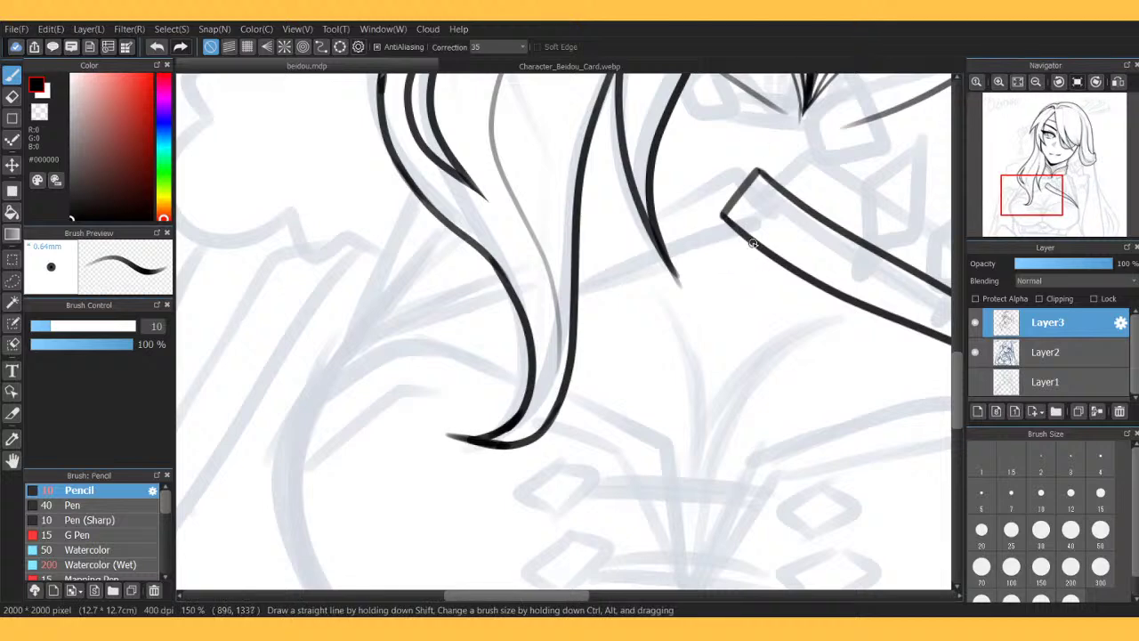
mouse_move(753, 245)
mouse_down()
mouse_move(450, 306)
mouse_move(378, 342)
mouse_move(321, 396)
mouse_move(388, 318)
mouse_move(491, 263)
mouse_up()
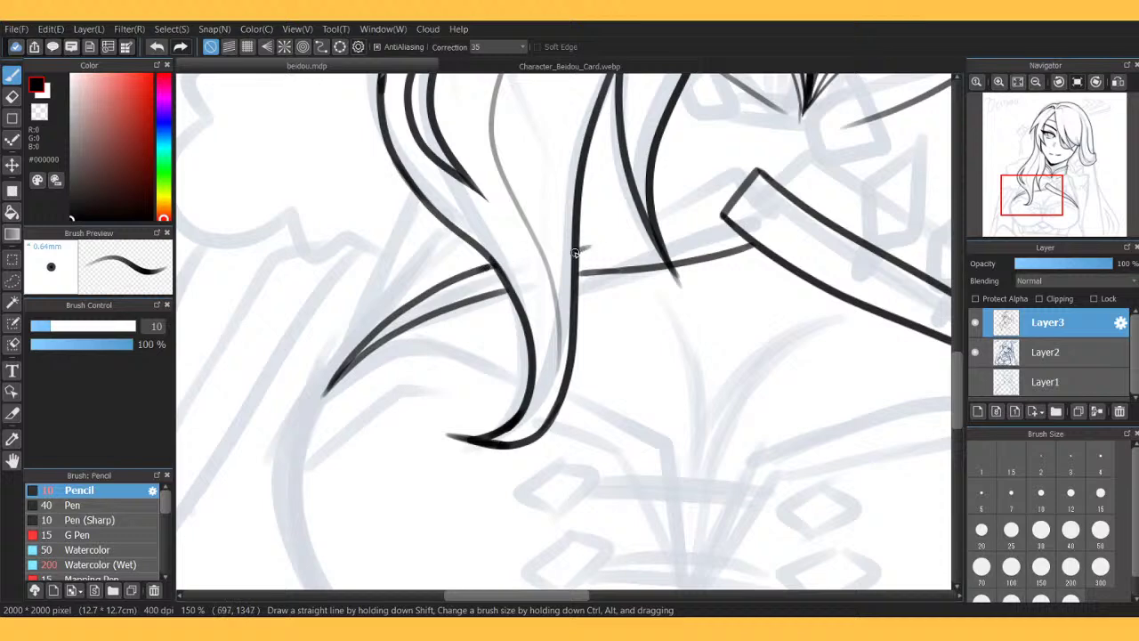
drag(579, 252, 728, 214)
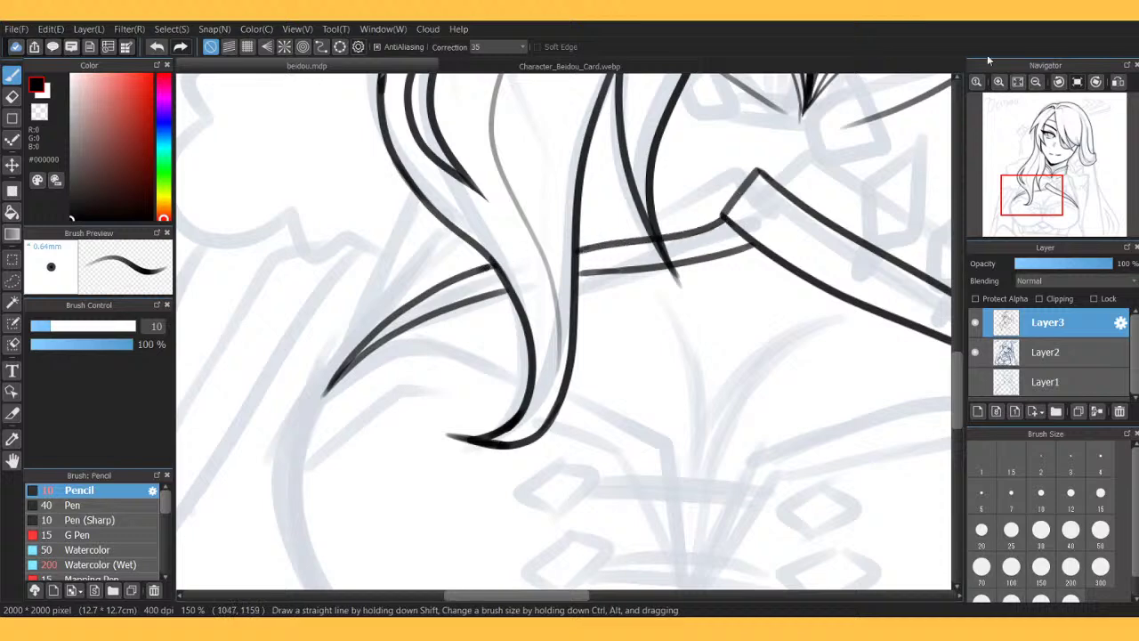
mouse_move(1050, 88)
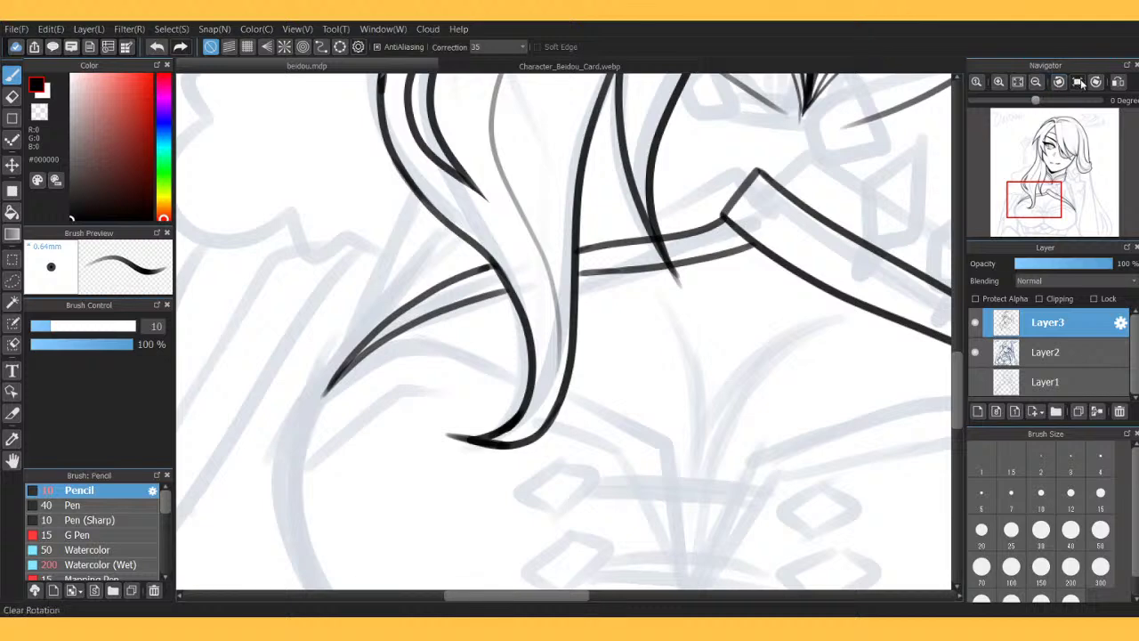
click(1036, 81)
click(1017, 82)
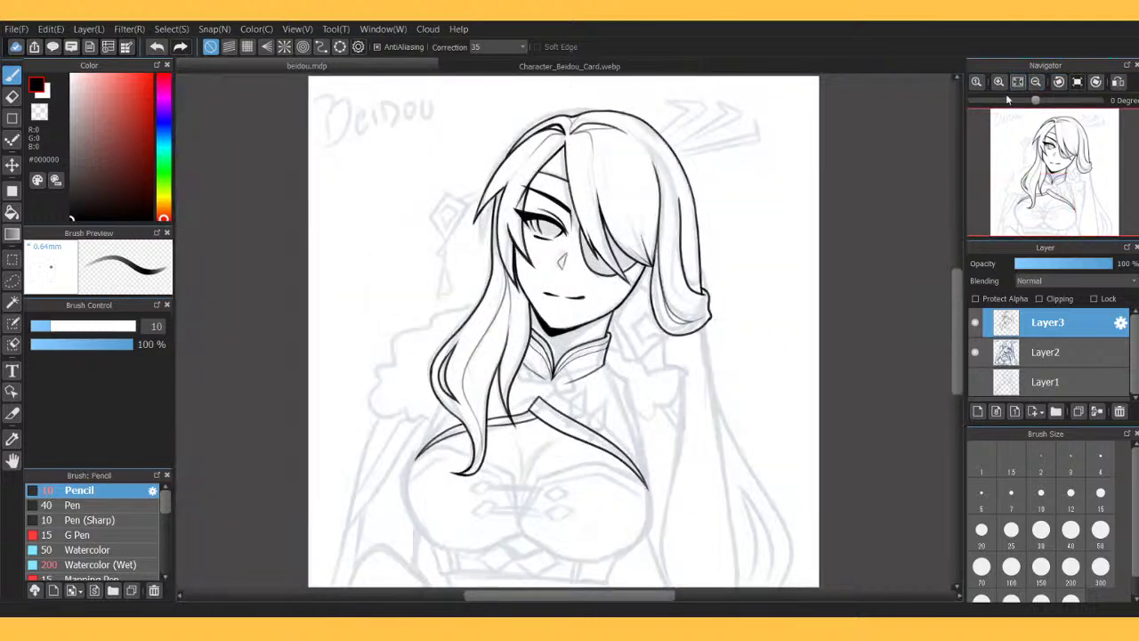
Hide and show the sketch on Layer2 to check the inked chest bands by themselves.
click(976, 353)
click(977, 352)
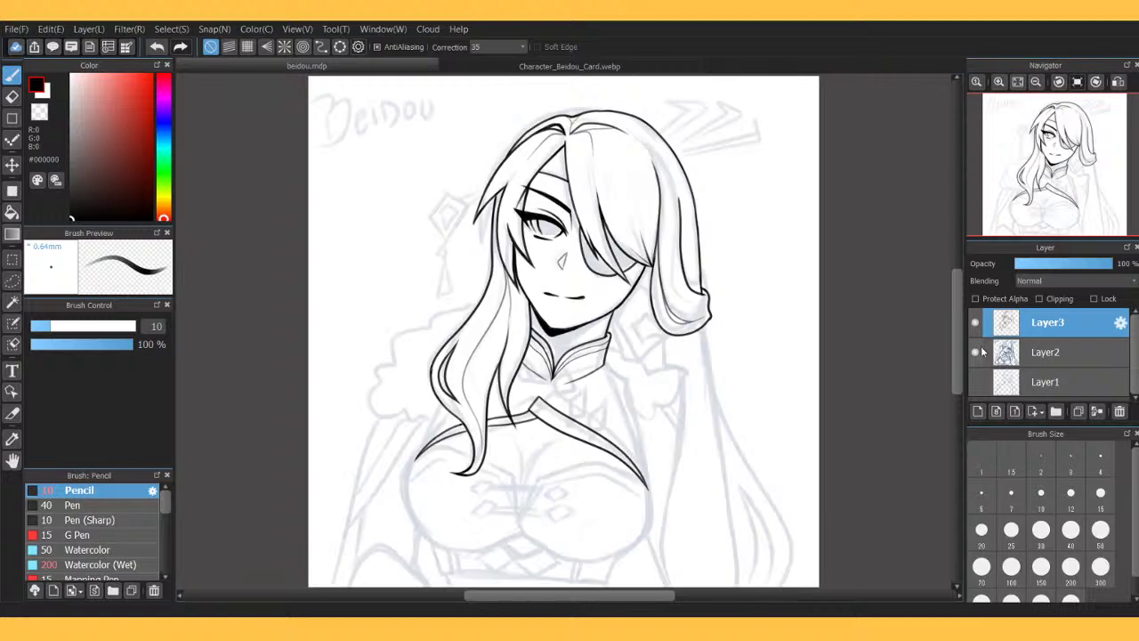
click(977, 352)
click(976, 352)
click(976, 352)
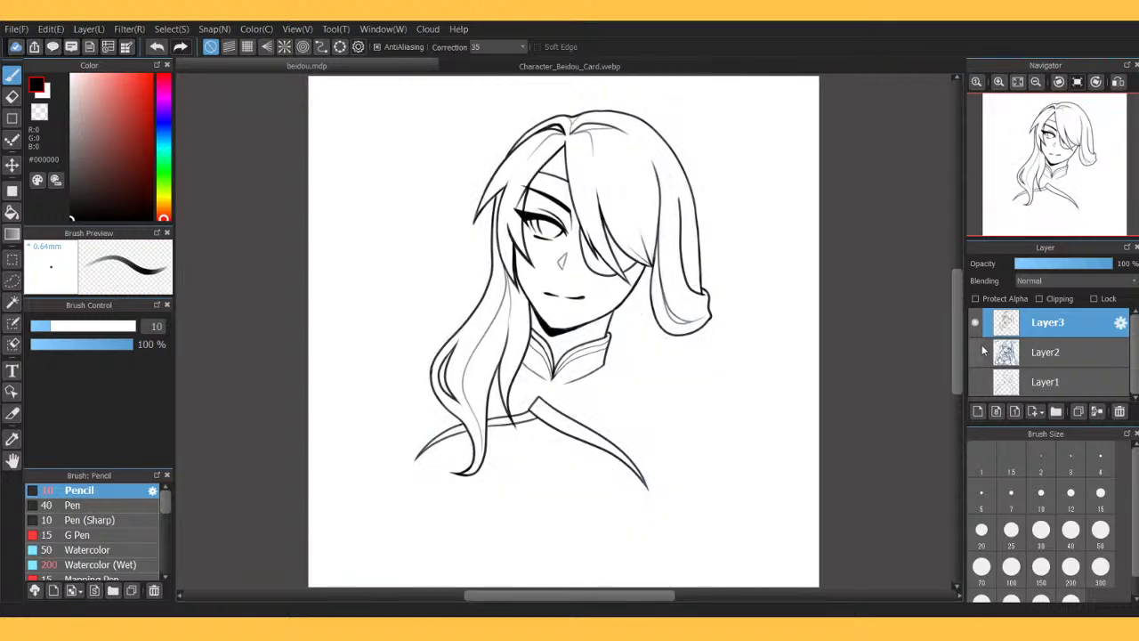
click(977, 352)
Try a straight Pencil line from the long hair strand down to the tip of the chest band beside it.
click(1000, 81)
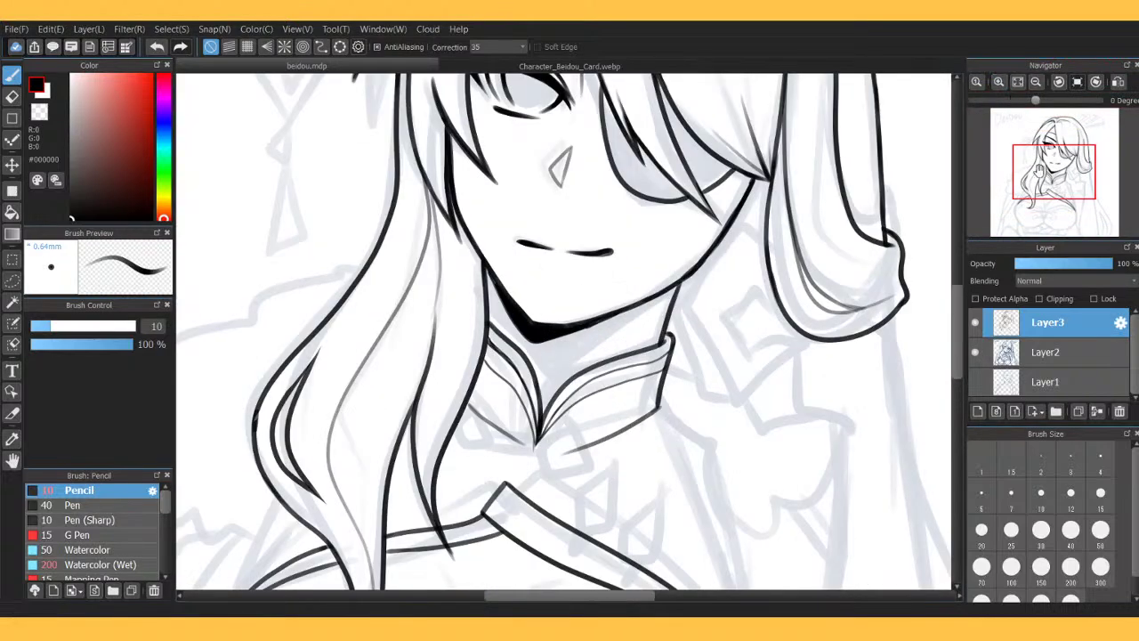
click(999, 81)
click(1003, 82)
drag(1052, 185, 1037, 197)
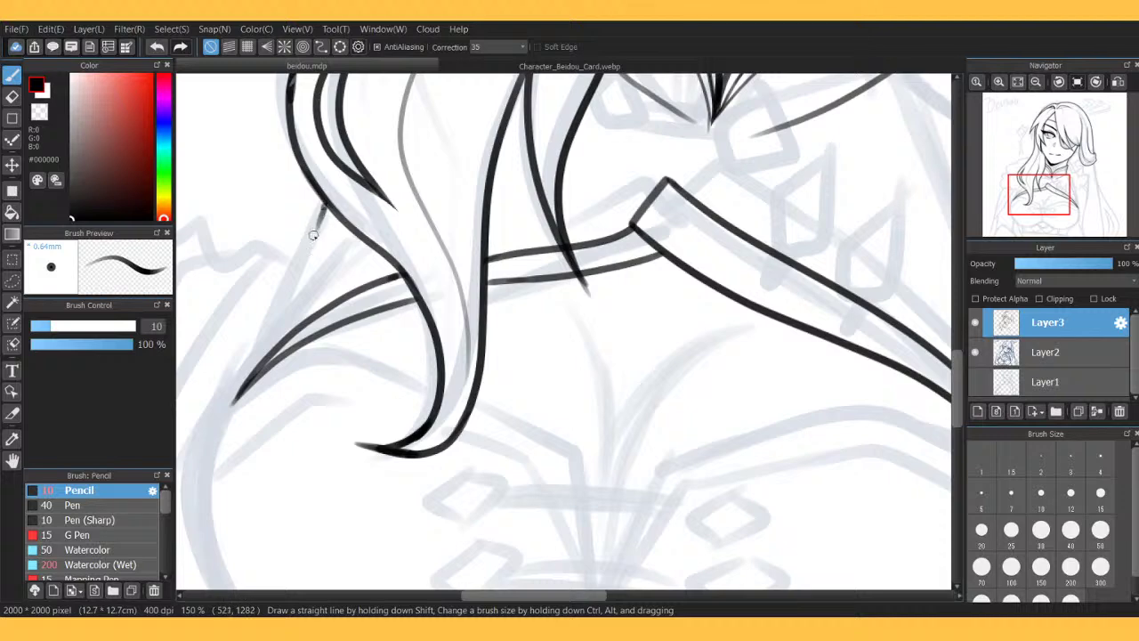
drag(327, 204, 251, 390)
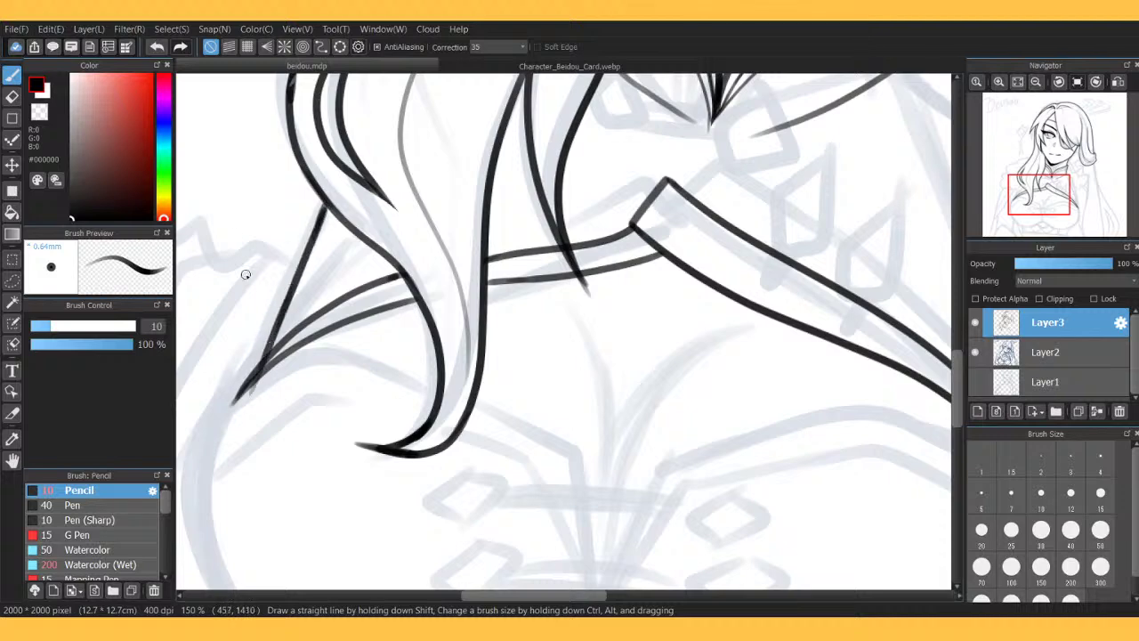
click(157, 47)
click(156, 47)
drag(325, 217, 234, 407)
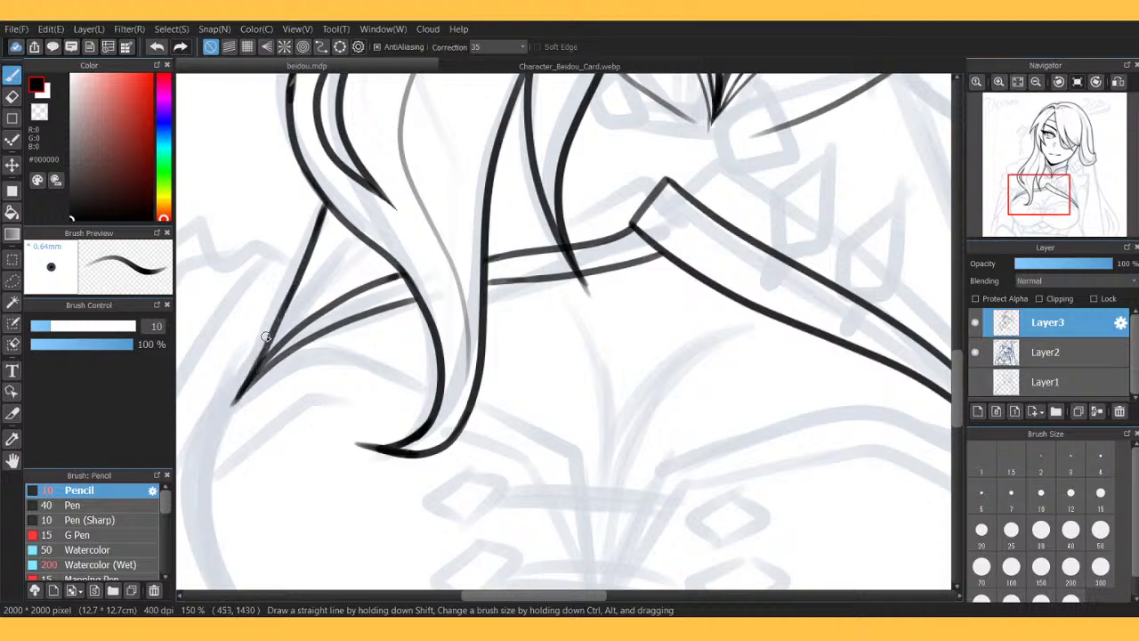
Draw the garment edge from the collar's lower corner out to the shoulder and down to the opposite chest band's tip.
click(1036, 82)
click(1036, 82)
click(1036, 81)
click(1036, 82)
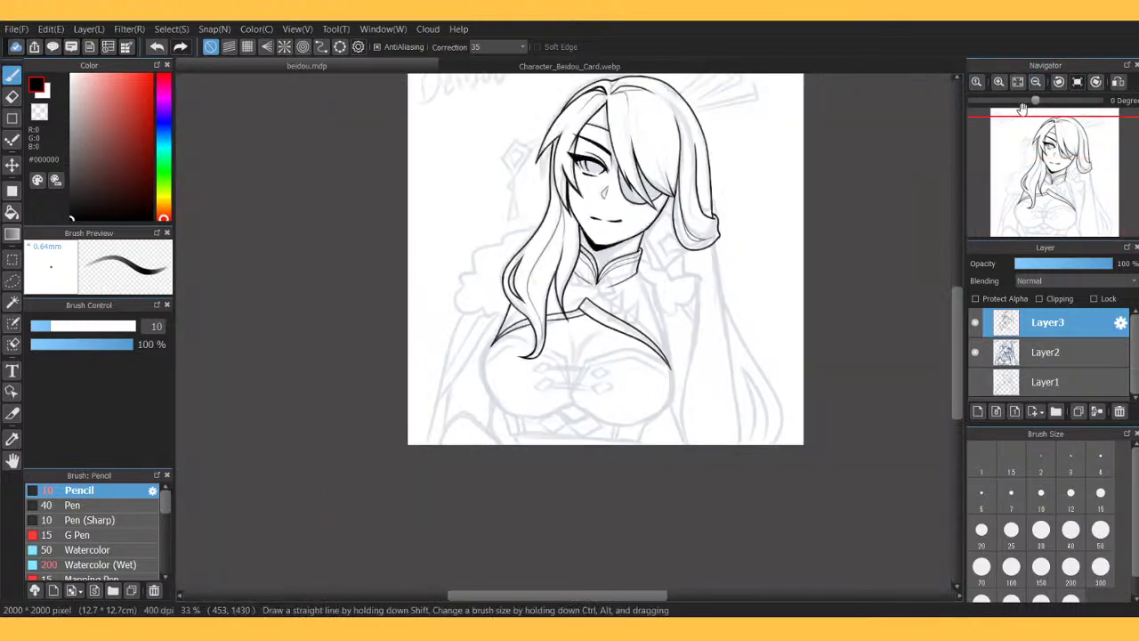
click(999, 82)
click(998, 82)
click(999, 82)
click(998, 82)
drag(1075, 164, 1074, 199)
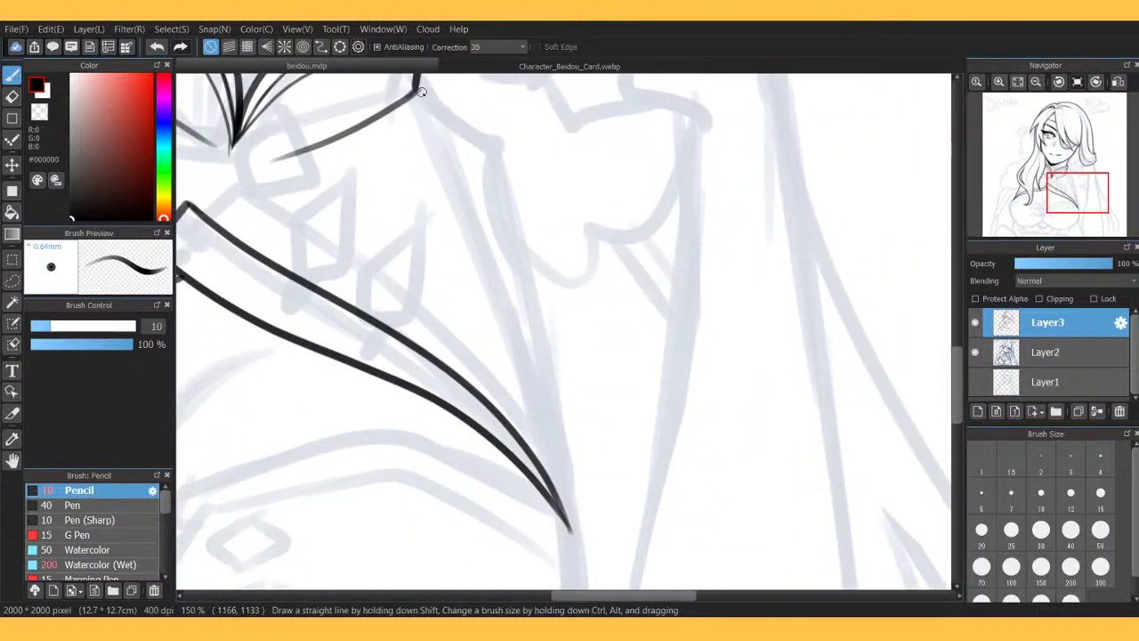
mouse_move(420, 89)
mouse_down()
mouse_move(485, 138)
mouse_move(534, 296)
mouse_up()
drag(548, 355, 559, 408)
key(ctrl+z)
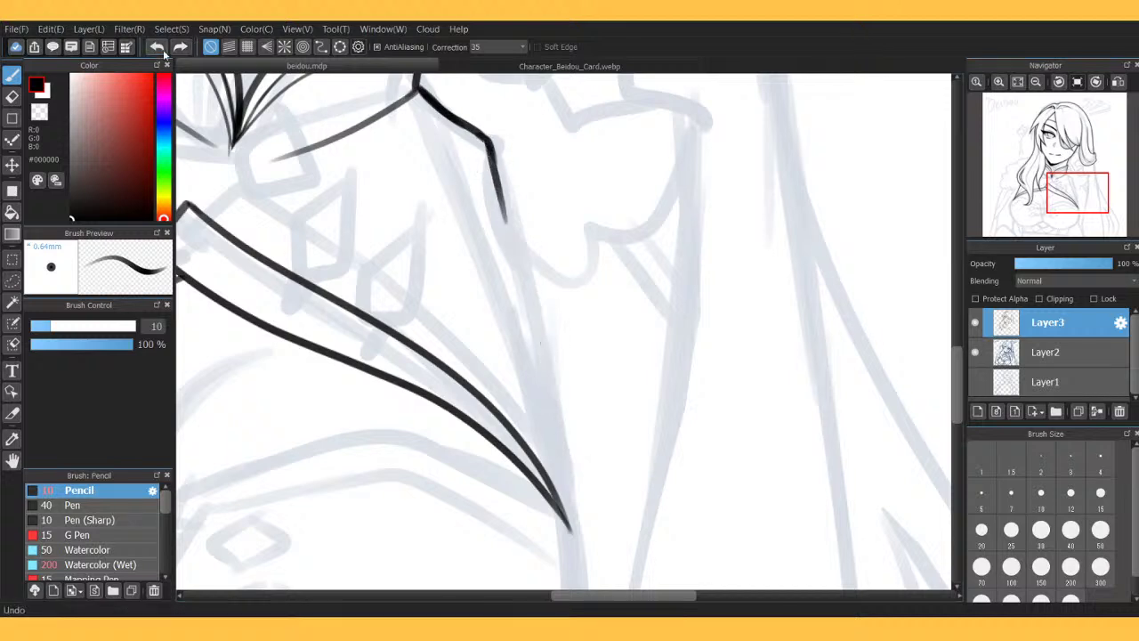
mouse_move(489, 145)
mouse_down()
mouse_move(561, 460)
mouse_move(559, 433)
mouse_move(573, 552)
mouse_move(562, 518)
mouse_move(577, 570)
mouse_up()
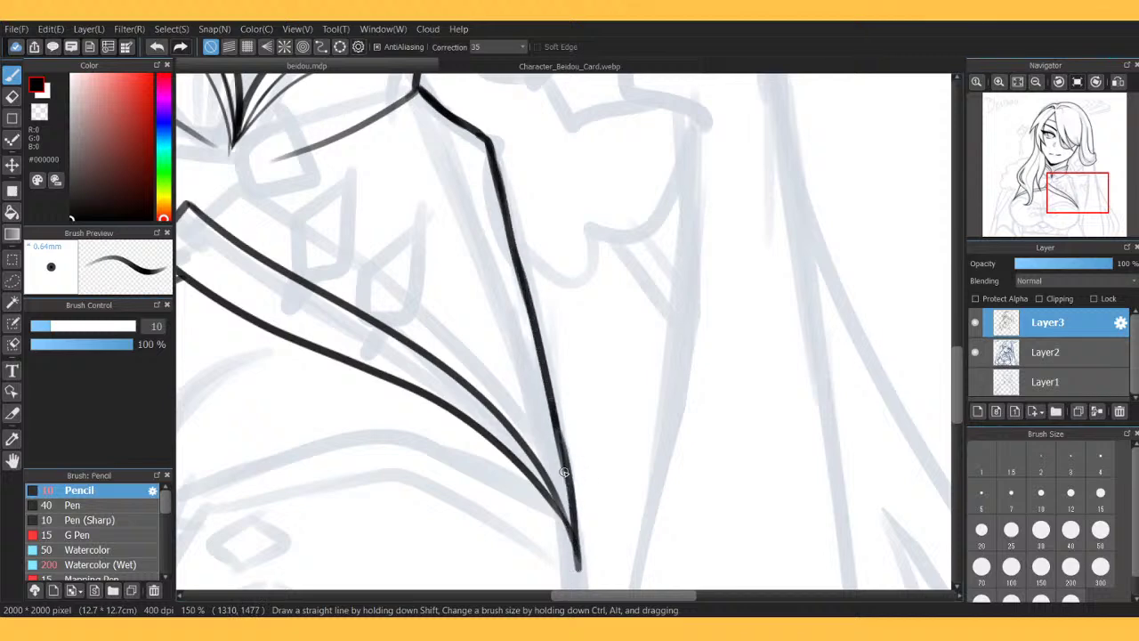
View the full drawing with the Layer2 sketch hidden to check both side edges, and show the sketch again.
mouse_move(1012, 111)
click(1018, 82)
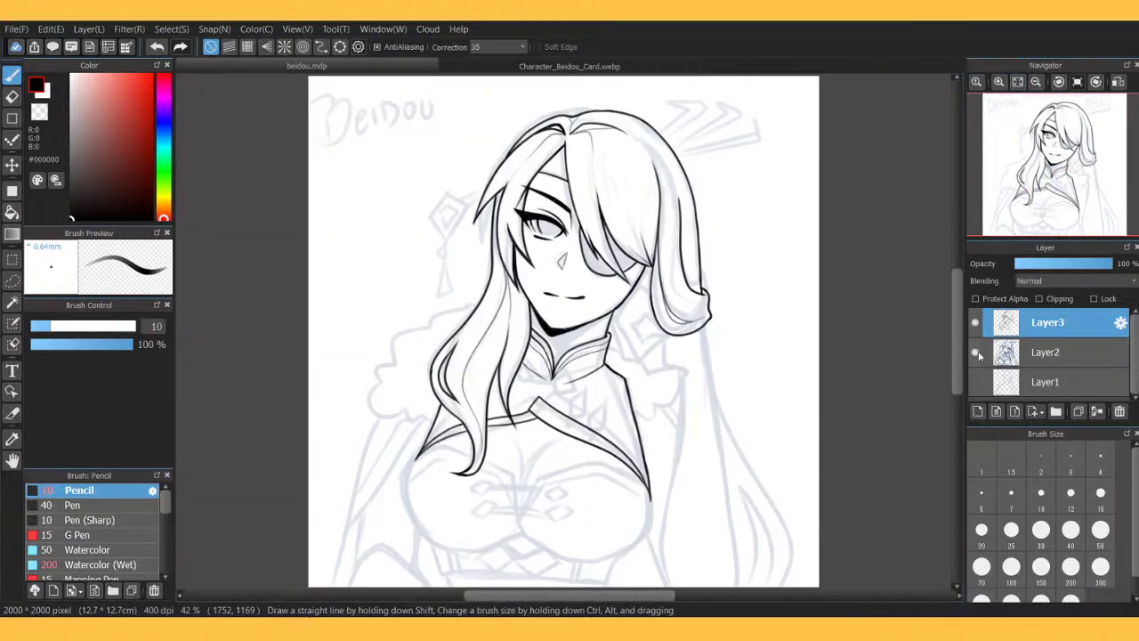
click(978, 359)
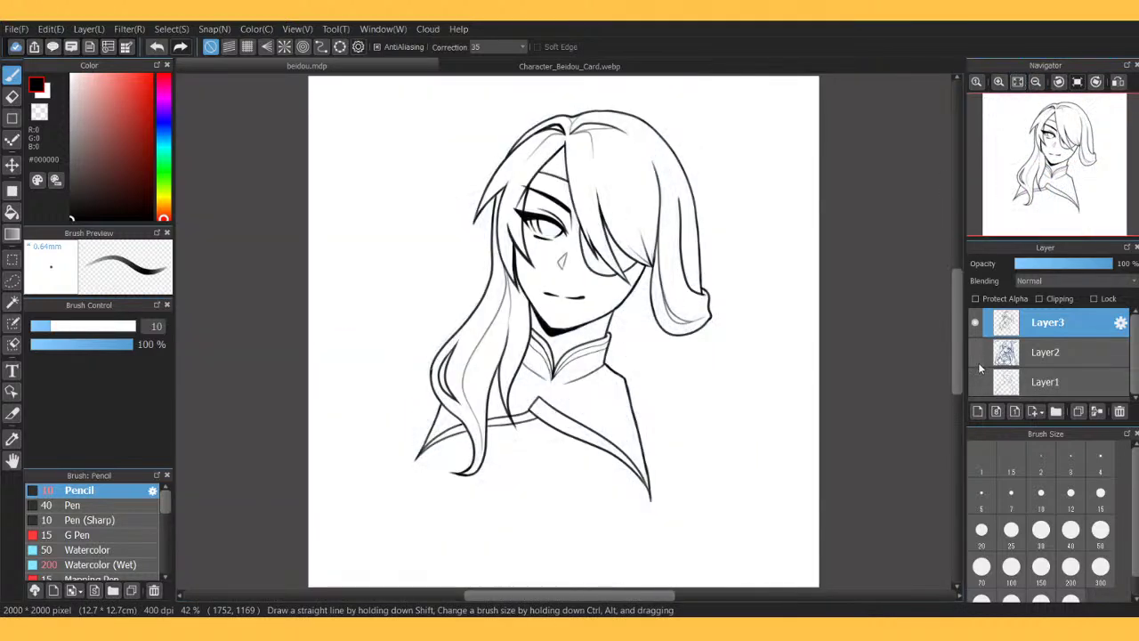
click(998, 81)
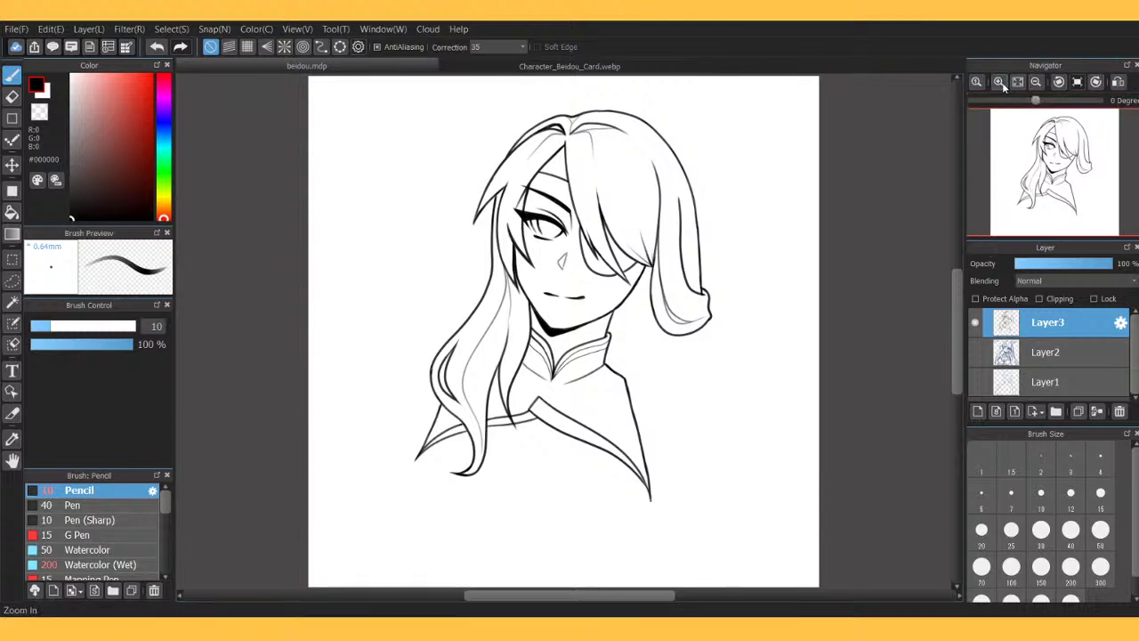
click(999, 81)
click(976, 352)
Erase the side line beside the long hair strand with the Eraser at size 40, and extend the chest band's tip with the Pencil.
click(998, 81)
click(999, 81)
drag(1049, 178, 1018, 197)
key(e)
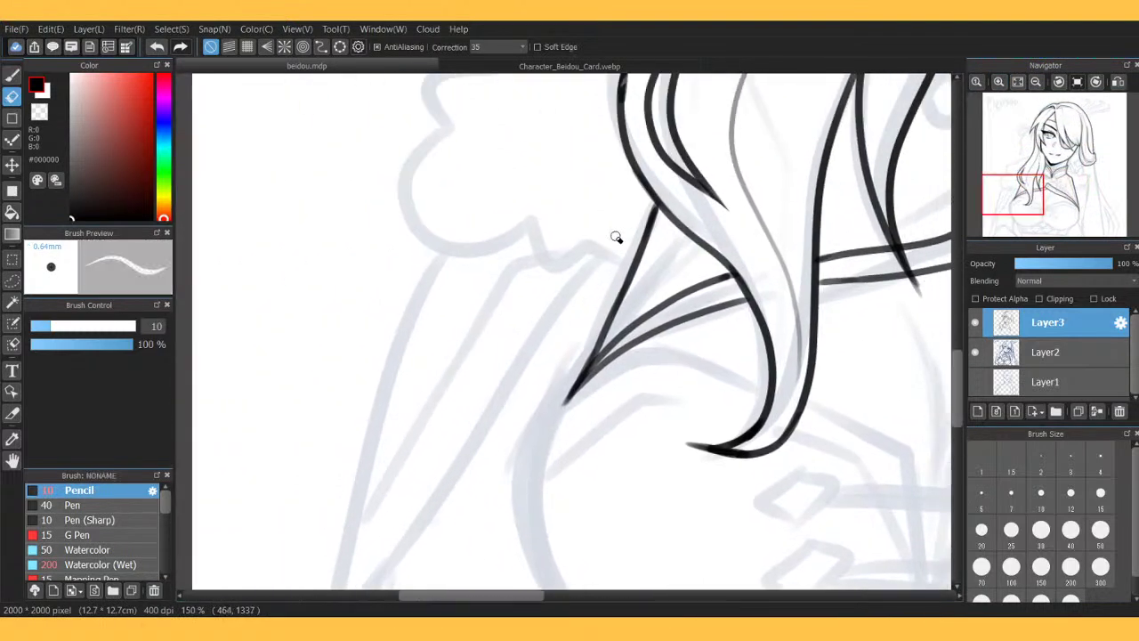
click(1071, 545)
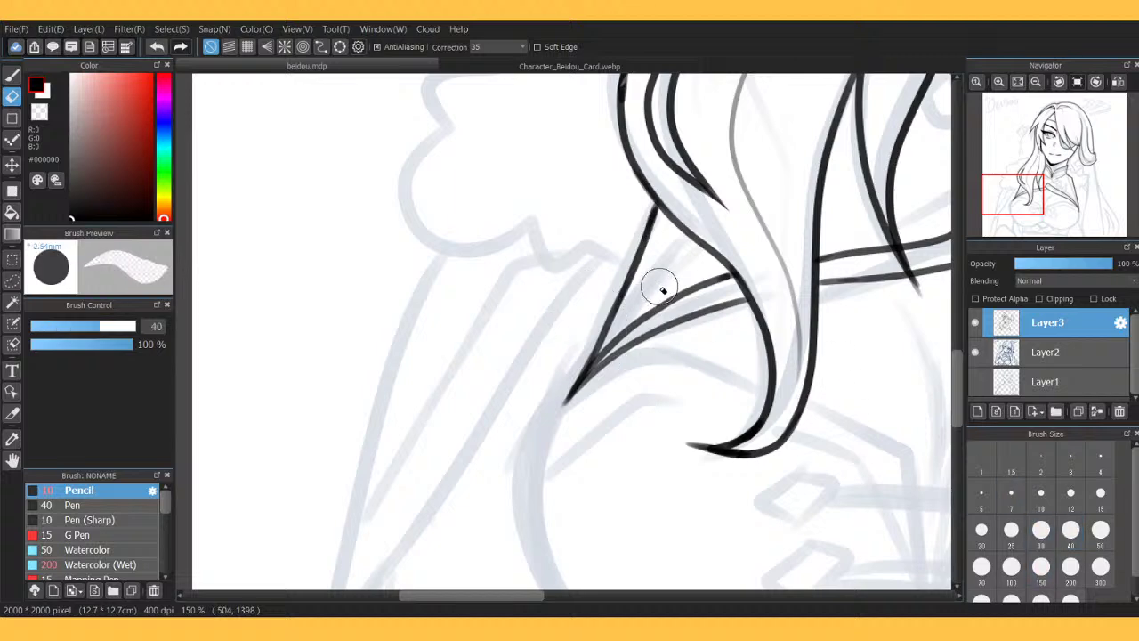
mouse_move(634, 209)
mouse_down()
mouse_move(527, 487)
mouse_move(582, 380)
mouse_move(556, 400)
mouse_move(589, 360)
mouse_move(565, 392)
mouse_move(604, 350)
mouse_move(595, 407)
mouse_move(622, 376)
mouse_move(525, 465)
mouse_up()
key(b)
key(e)
key(b)
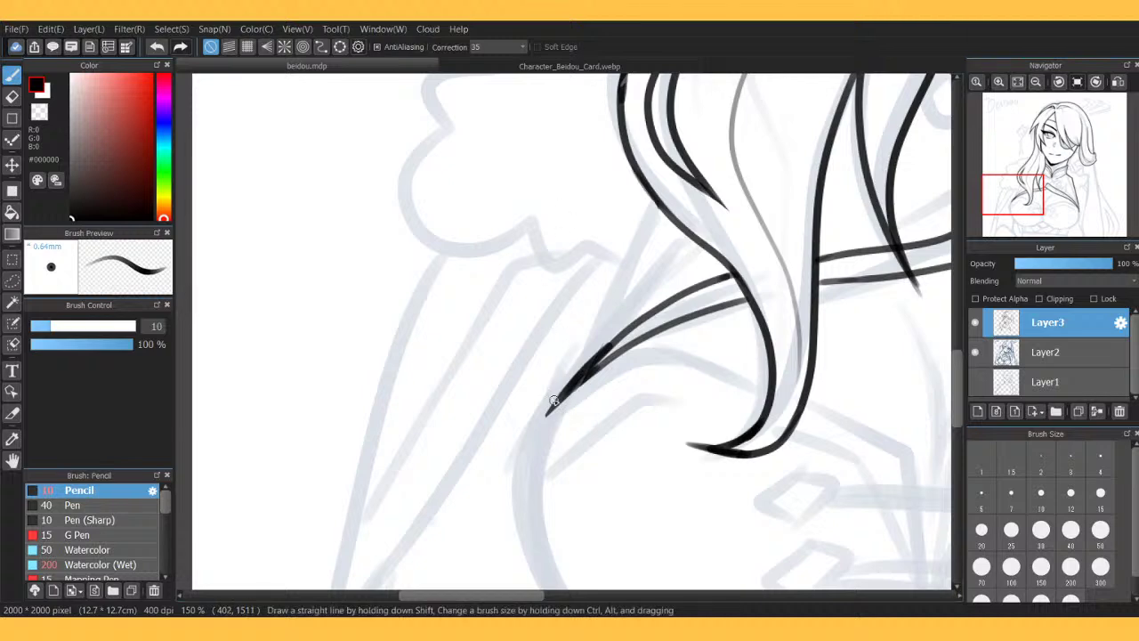
Redraw the side line with the Pencil from the extended chest band tip up to the hair strand.
click(1117, 82)
click(1059, 82)
click(1059, 81)
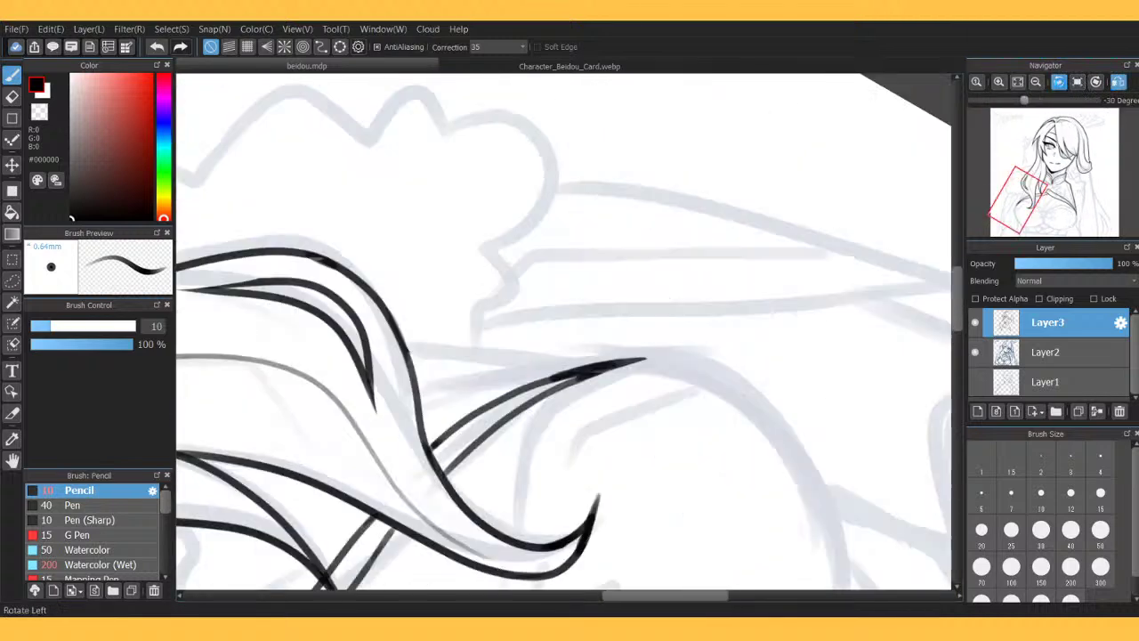
click(1058, 82)
drag(648, 313, 539, 381)
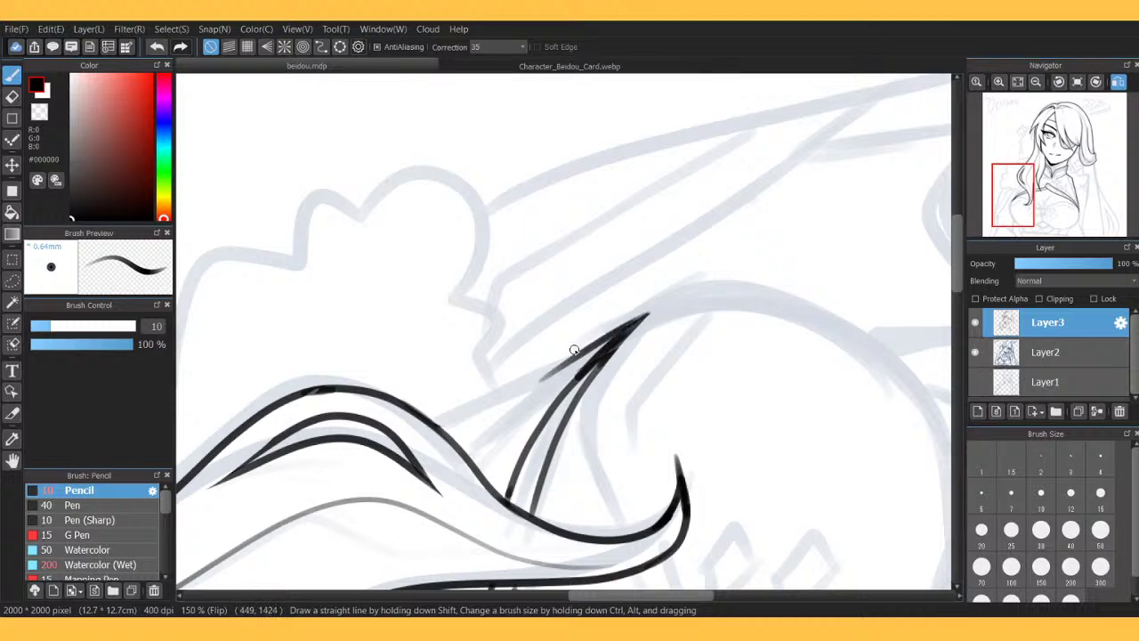
click(1116, 82)
click(1077, 81)
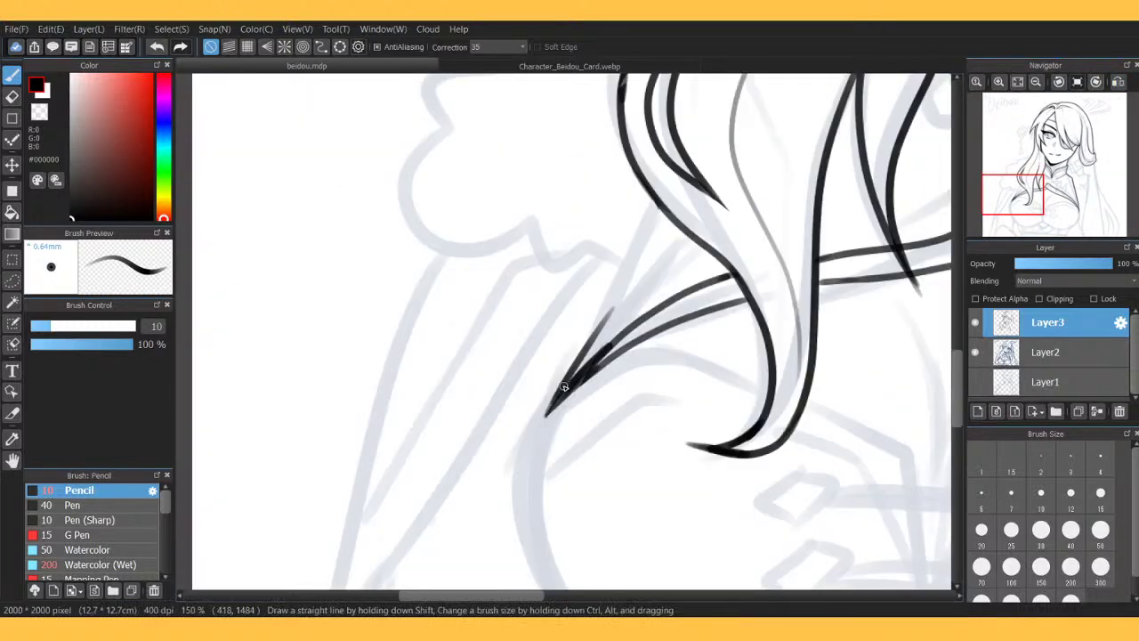
drag(593, 330, 557, 390)
mouse_move(611, 302)
mouse_down()
mouse_move(576, 366)
mouse_move(661, 199)
mouse_up()
key(e)
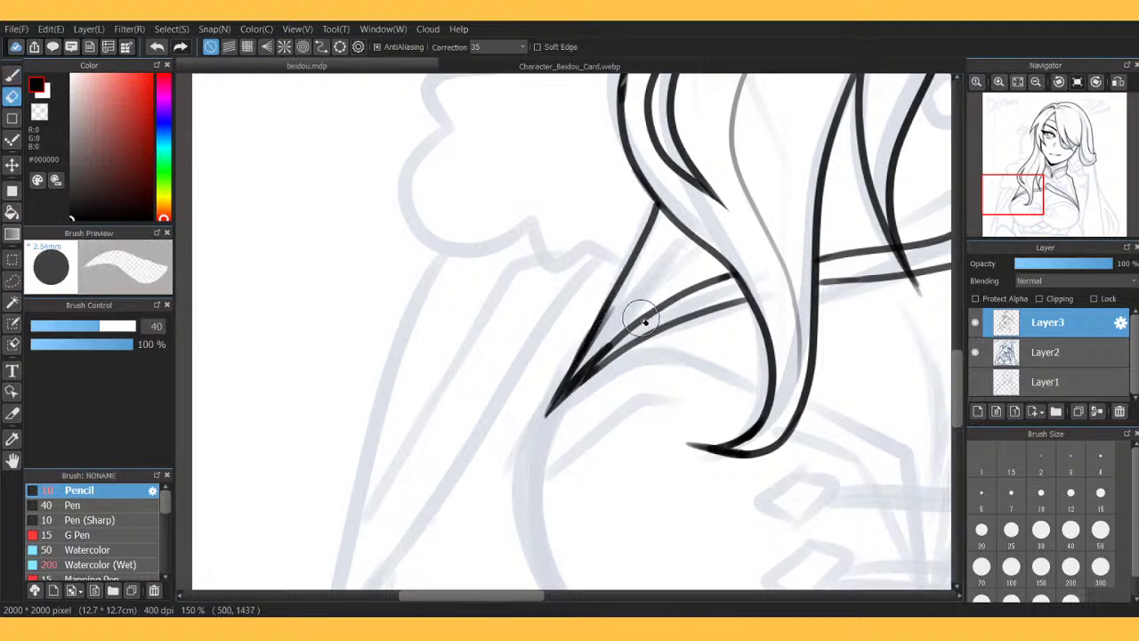
key(b)
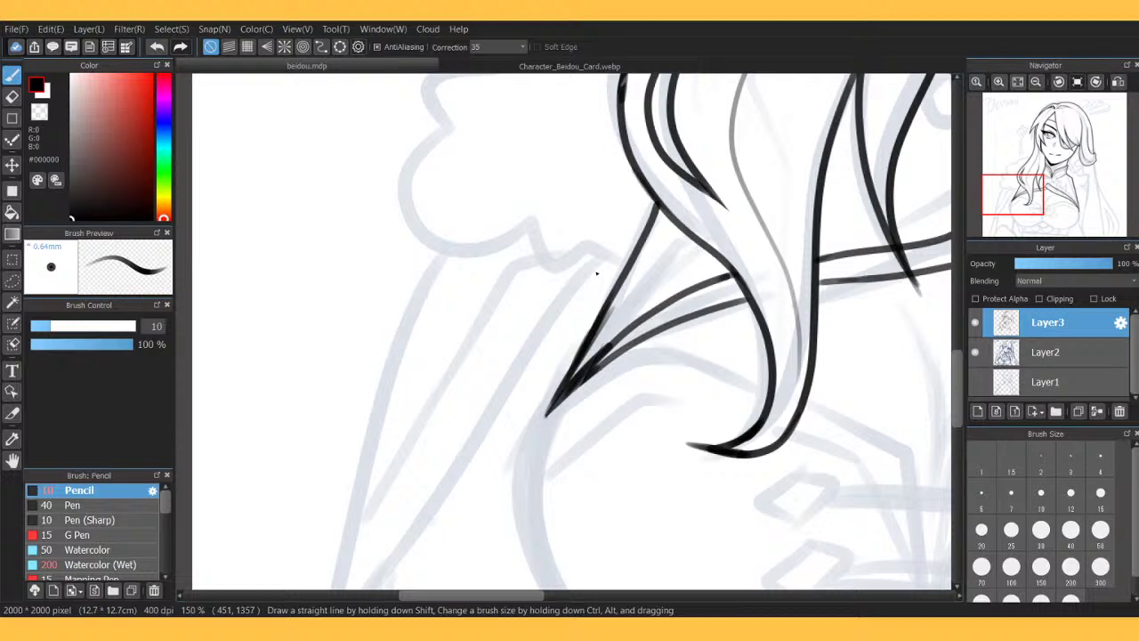
View the whole drawing and toggle the Layer2 sketch to check the redrawn side line.
click(1018, 83)
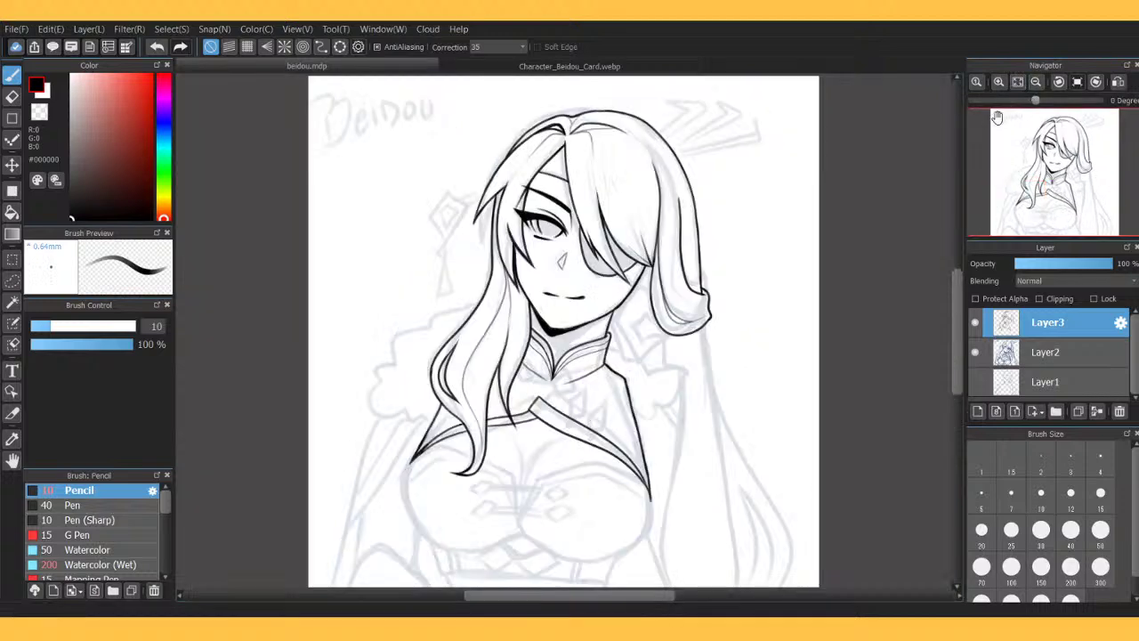
click(975, 353)
click(975, 352)
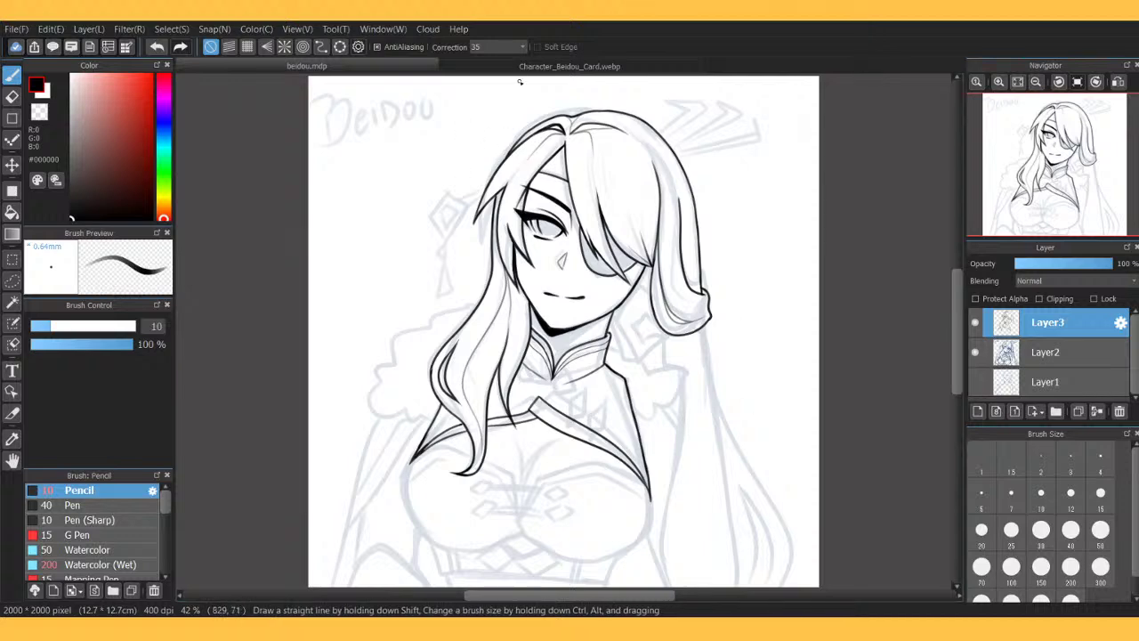
Try to draw the chest contour below the hair in one sweep from the band's tip to the centre of the underside.
drag(1052, 101, 1052, 116)
click(998, 82)
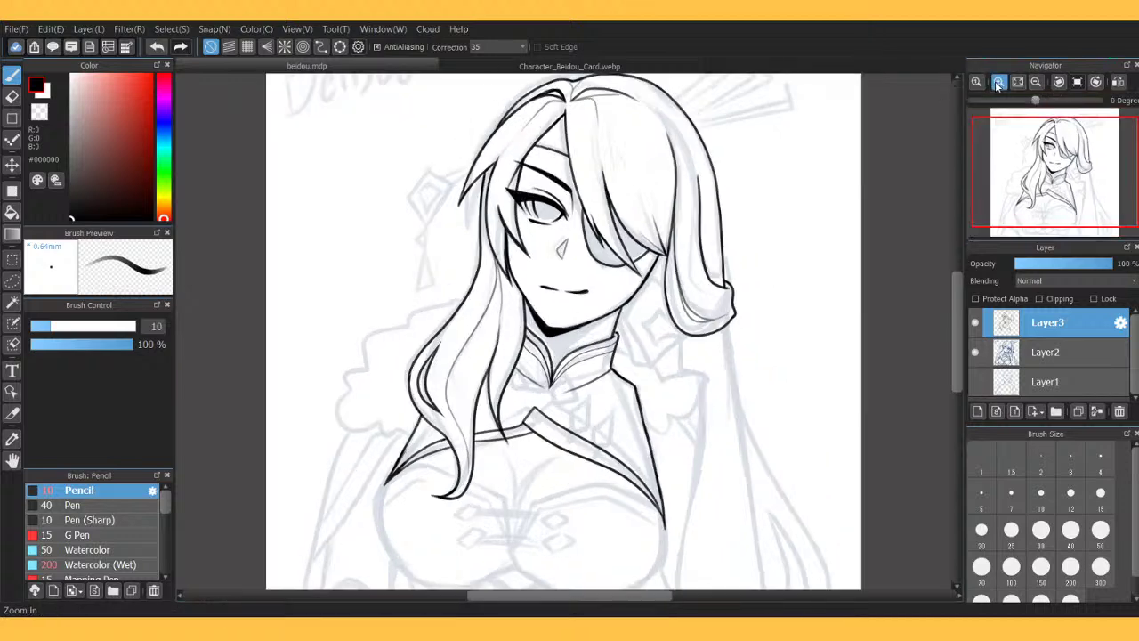
click(999, 82)
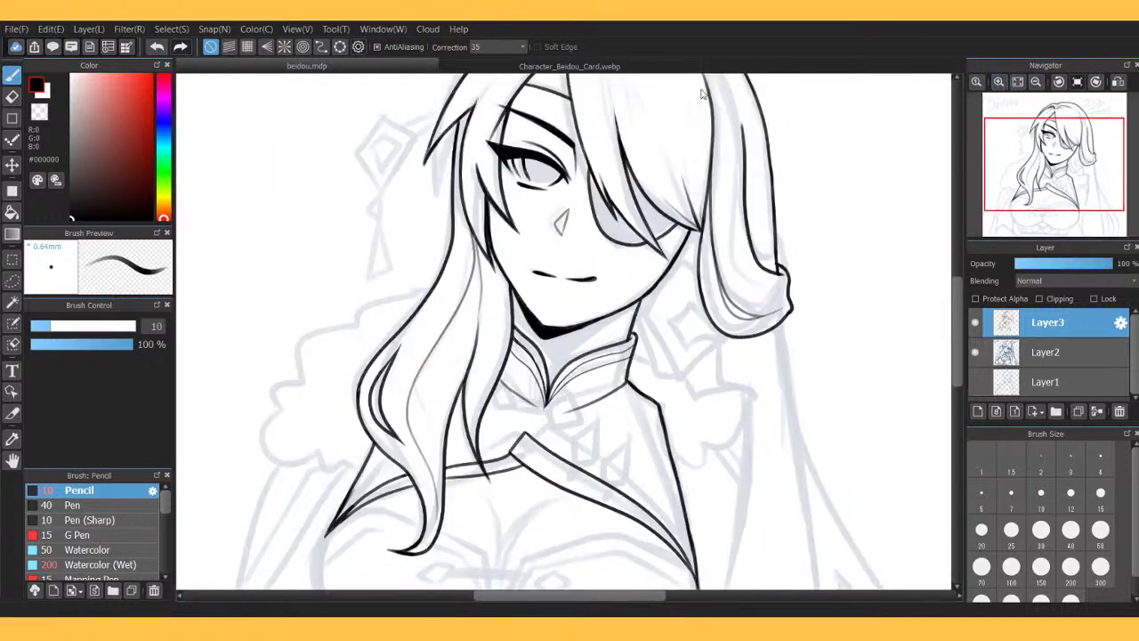
click(1000, 83)
drag(1061, 178, 1042, 211)
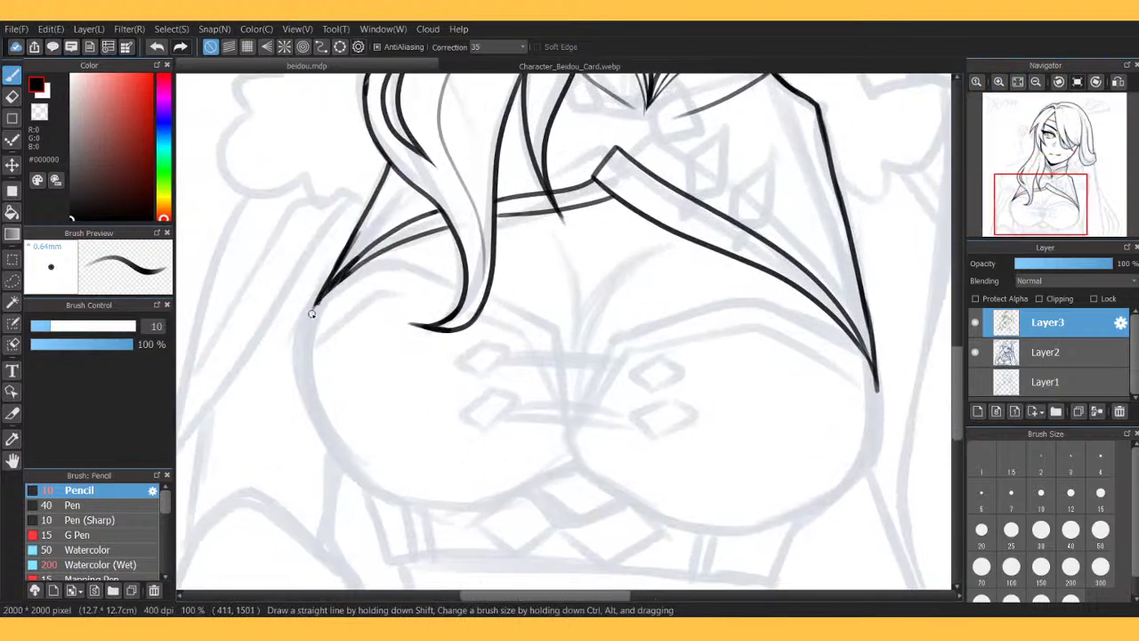
mouse_move(323, 293)
mouse_down()
mouse_move(305, 374)
mouse_move(335, 448)
mouse_move(309, 395)
mouse_move(330, 440)
mouse_move(313, 405)
mouse_move(385, 493)
mouse_move(484, 500)
mouse_move(587, 465)
mouse_up()
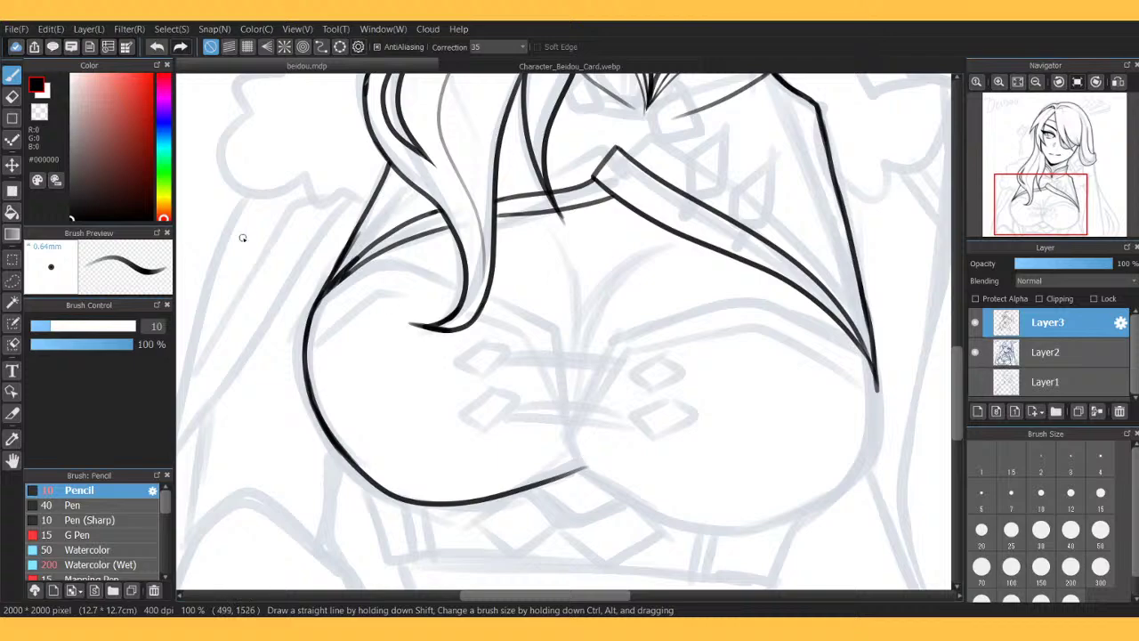
key(ctrl+z)
Outline the chest contour in shorter Pencil strokes on a rotated canvas, from the band's tip around the underside to the centre.
click(1098, 81)
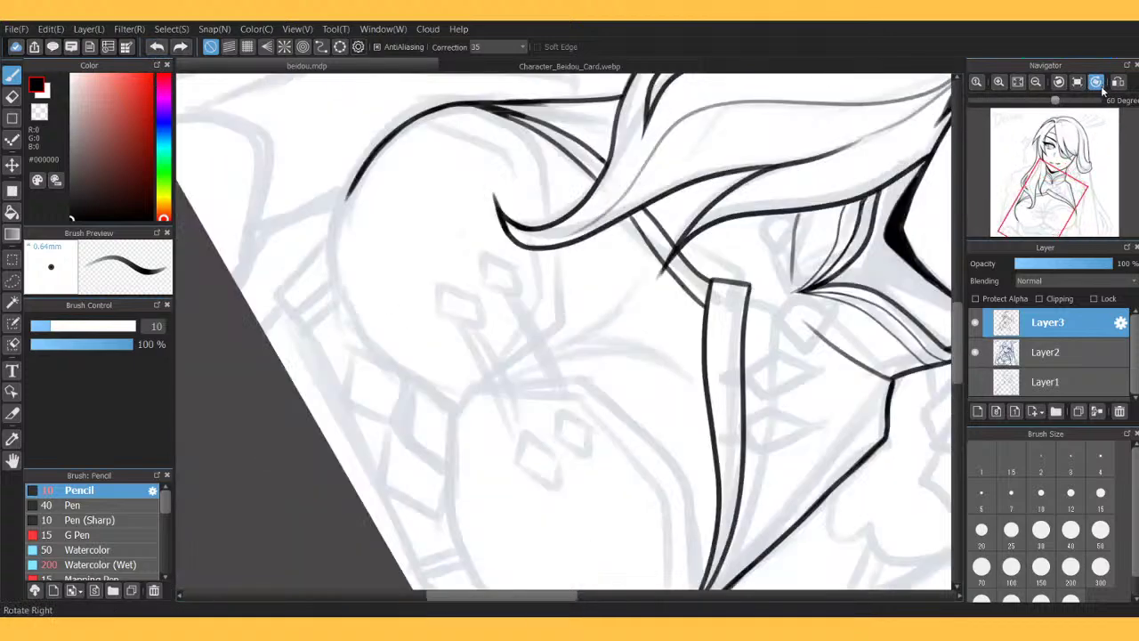
click(1100, 81)
drag(1046, 178, 1024, 210)
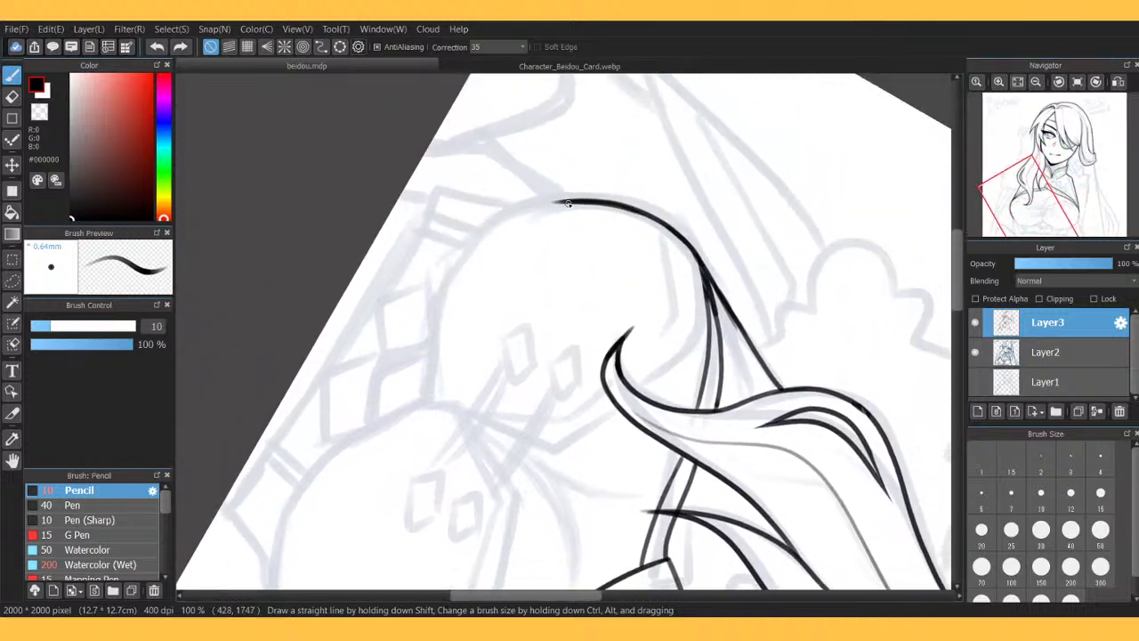
drag(568, 204, 531, 209)
mouse_move(538, 208)
mouse_down()
mouse_move(494, 224)
mouse_move(523, 212)
mouse_move(470, 246)
mouse_move(440, 287)
mouse_move(461, 258)
mouse_move(434, 304)
mouse_move(425, 381)
mouse_up()
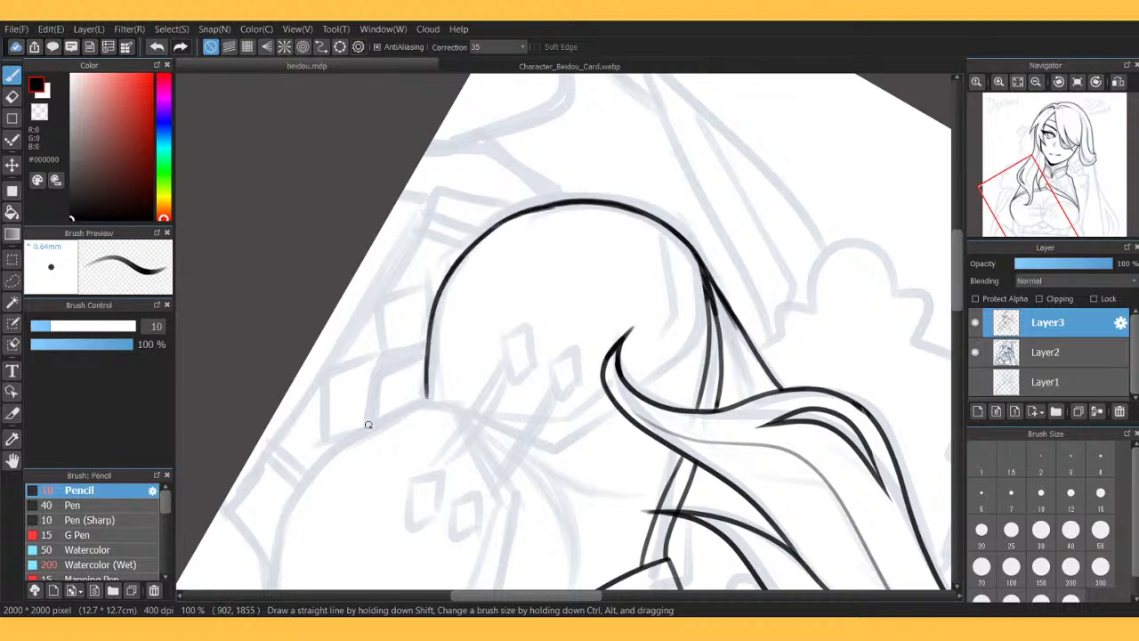
mouse_move(373, 431)
mouse_down()
mouse_move(378, 379)
mouse_move(424, 359)
mouse_up()
click(157, 47)
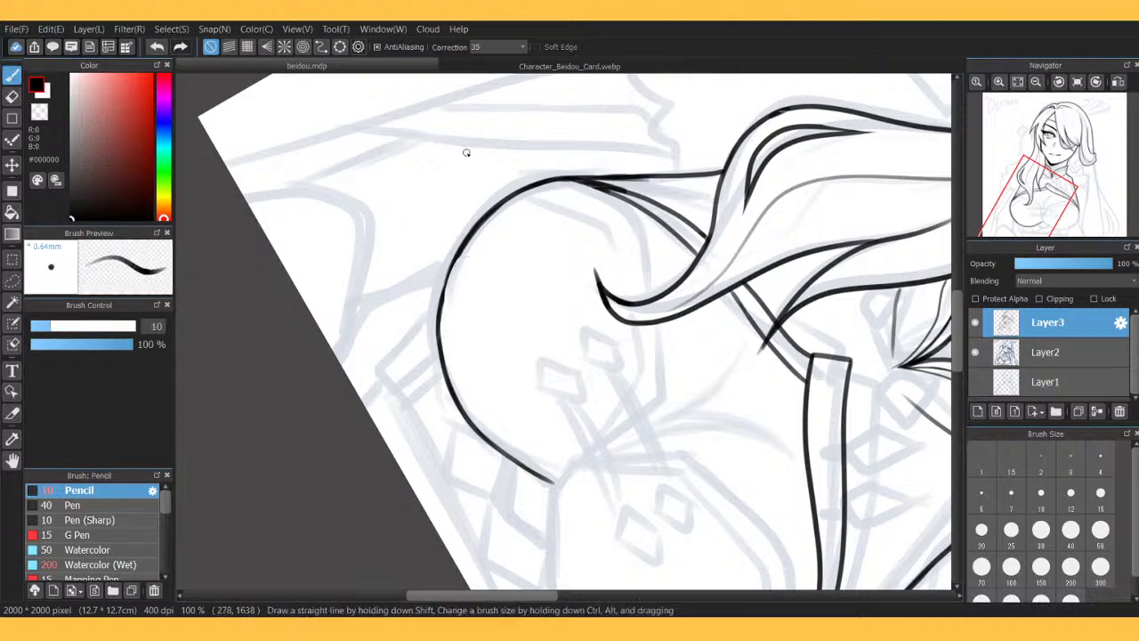
Smooth the outer chest contour with a short Pencil stroke where its segments meet, and restore the canvas to its unrotated view.
click(999, 81)
drag(355, 177, 331, 228)
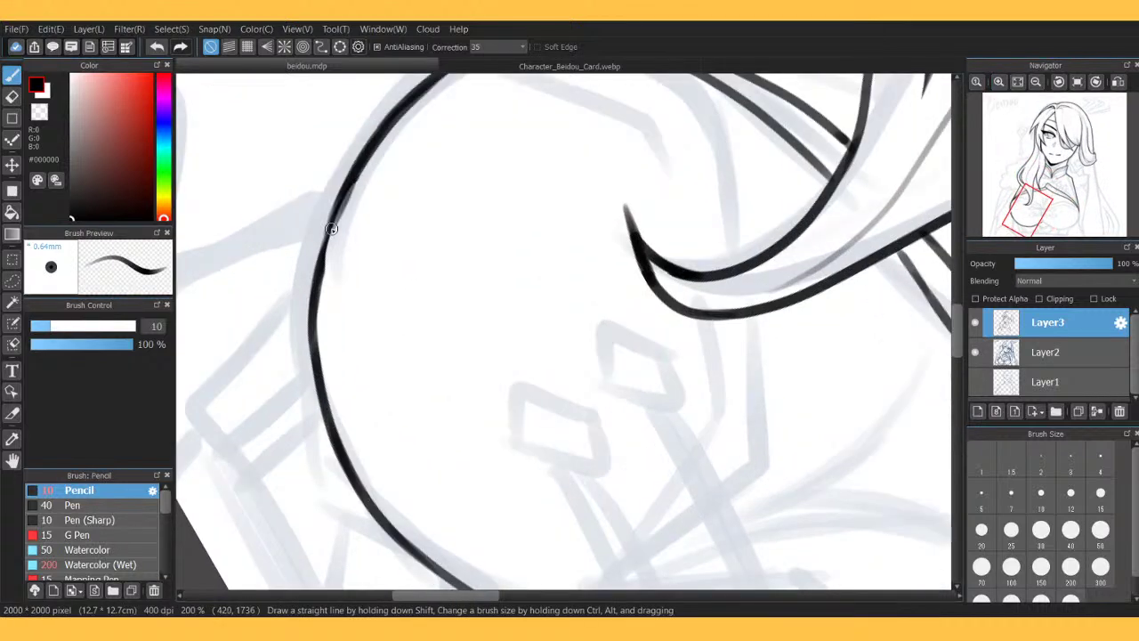
click(1100, 85)
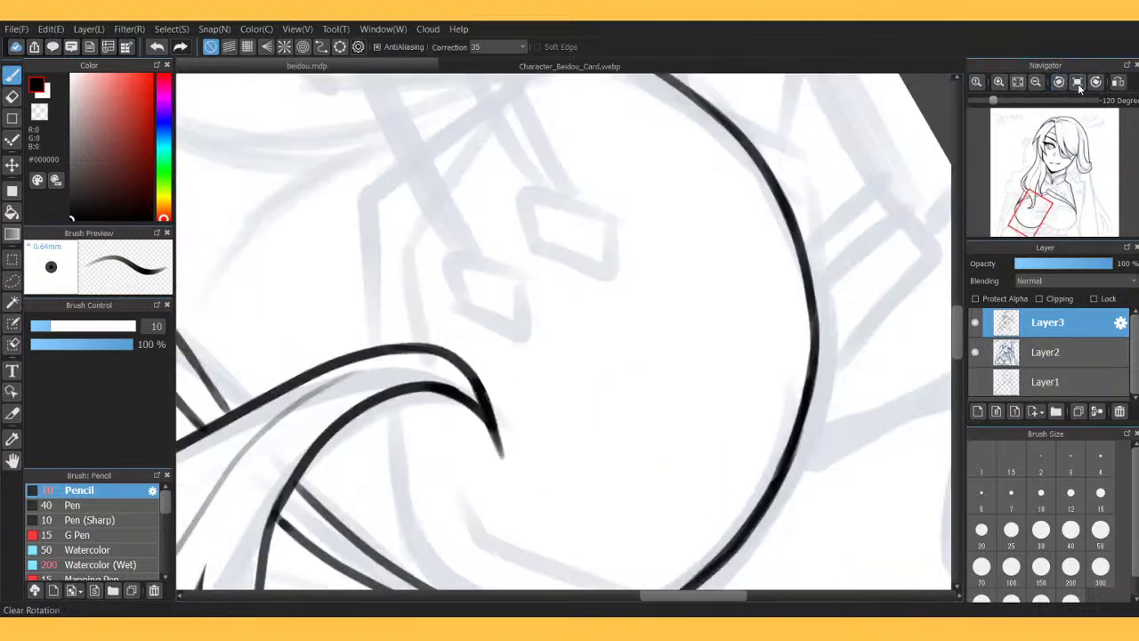
click(1080, 87)
click(1038, 82)
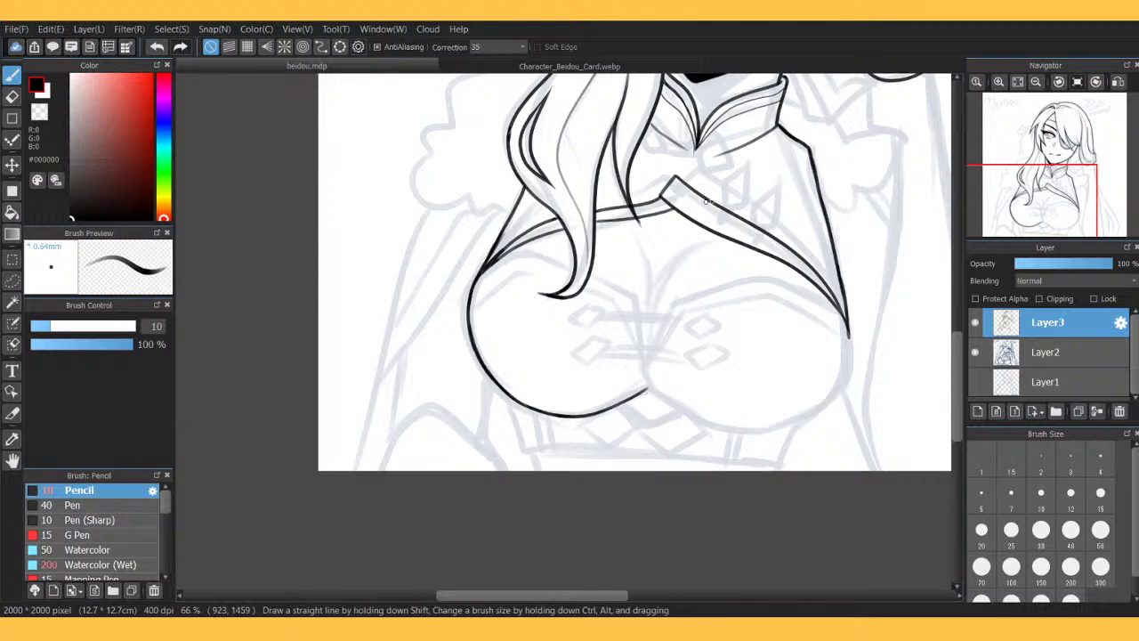
click(1001, 84)
click(1000, 84)
drag(1039, 174, 1048, 226)
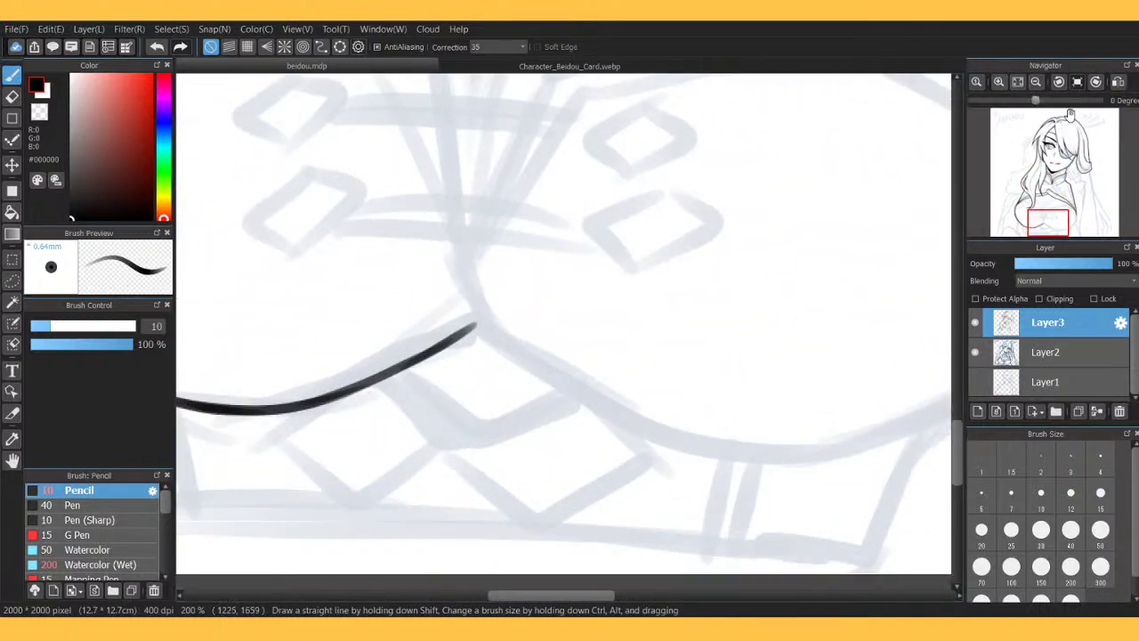
Outline the right chest contour with Pencil strokes on a rotated canvas, from the centre of the underside around to the band's tip.
click(1059, 82)
click(1059, 82)
drag(1071, 162, 1056, 223)
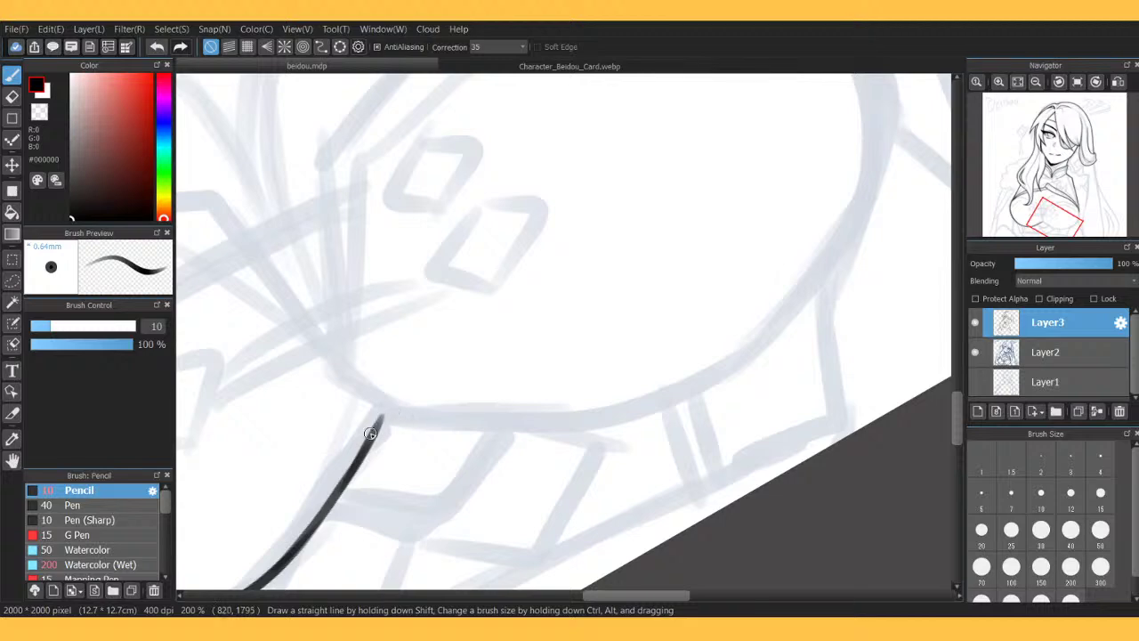
mouse_move(373, 434)
mouse_down()
mouse_move(388, 415)
mouse_move(463, 424)
mouse_move(593, 413)
mouse_up()
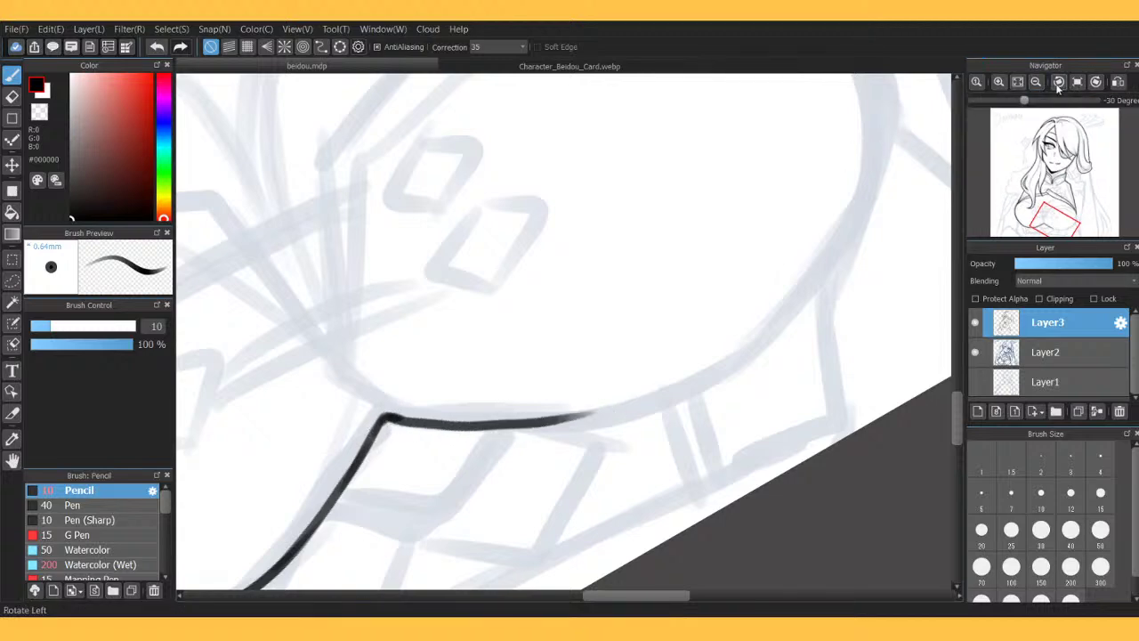
click(1058, 81)
drag(1039, 203, 1059, 221)
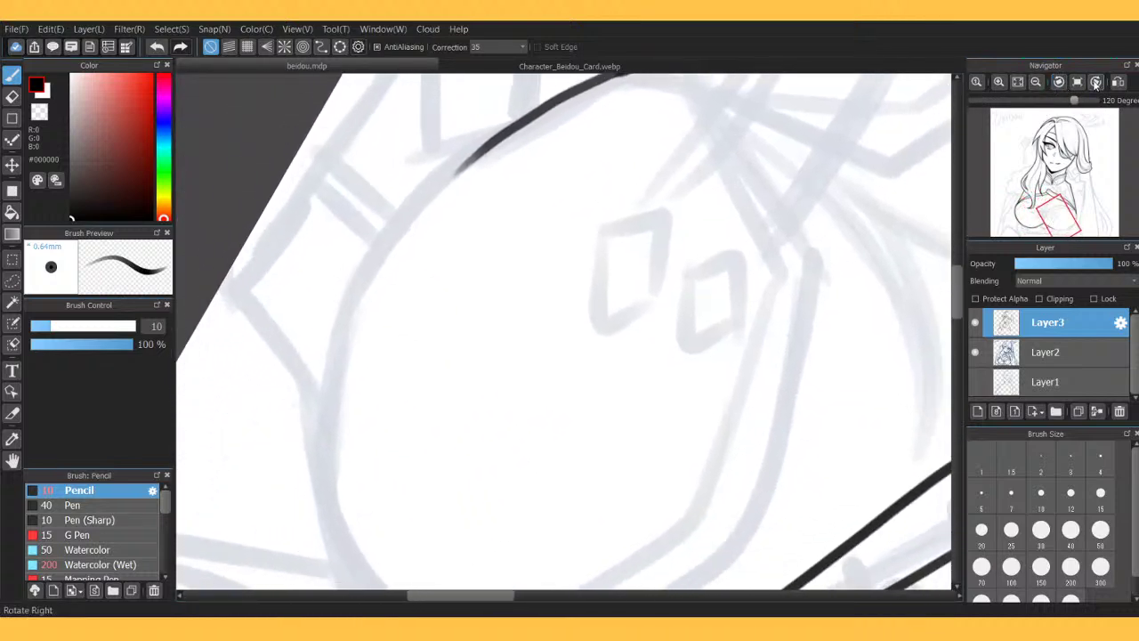
click(1039, 82)
mouse_move(527, 240)
mouse_down()
mouse_move(455, 316)
mouse_move(464, 297)
mouse_move(443, 407)
mouse_move(451, 450)
mouse_up()
click(1077, 81)
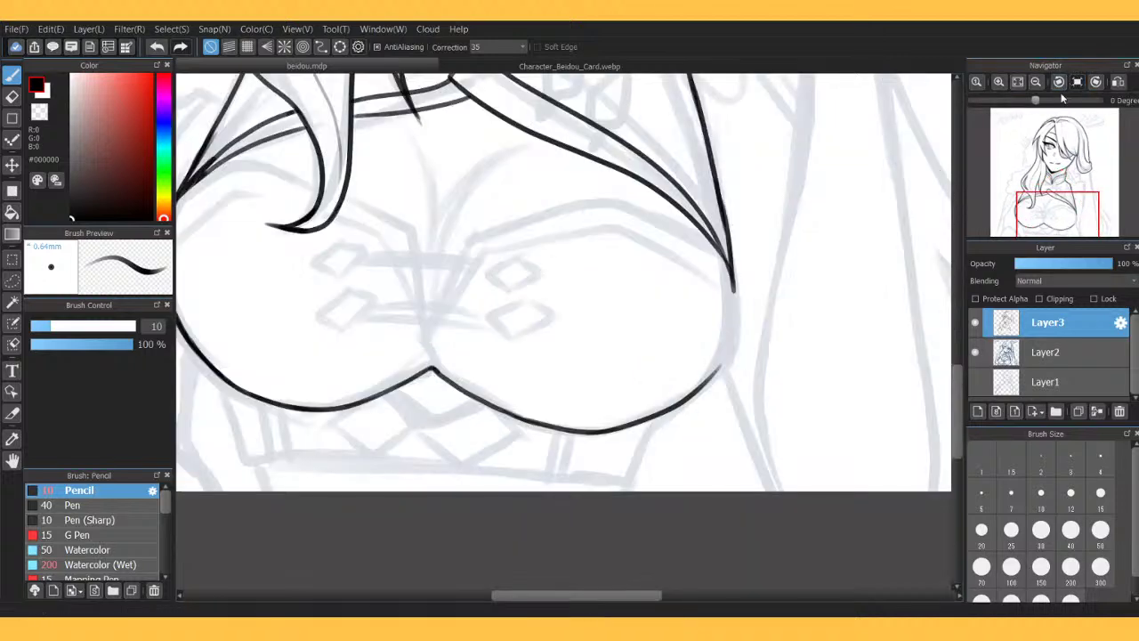
drag(731, 281, 722, 354)
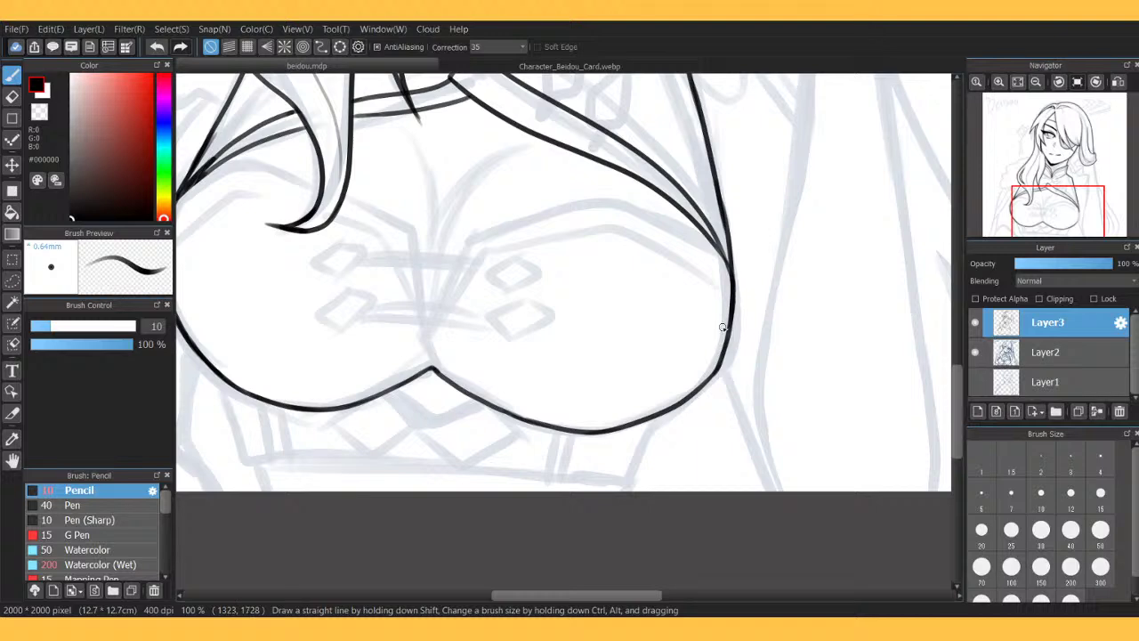
View the whole drawing and toggle the Layer2 sketch to check both chest contours.
mouse_move(1072, 79)
click(1018, 82)
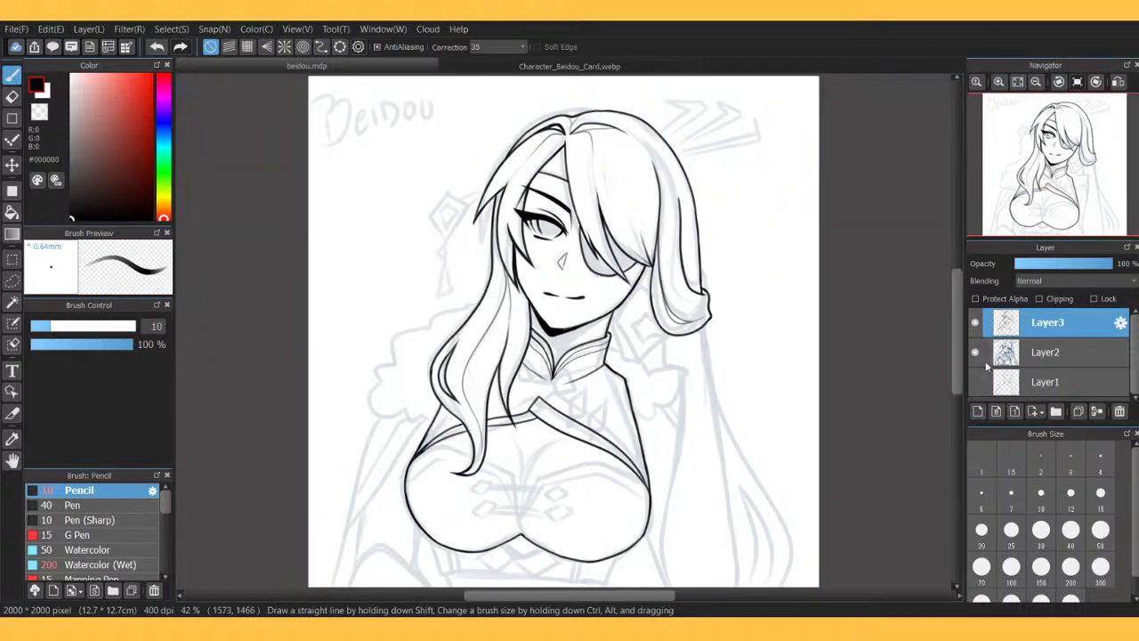
click(976, 353)
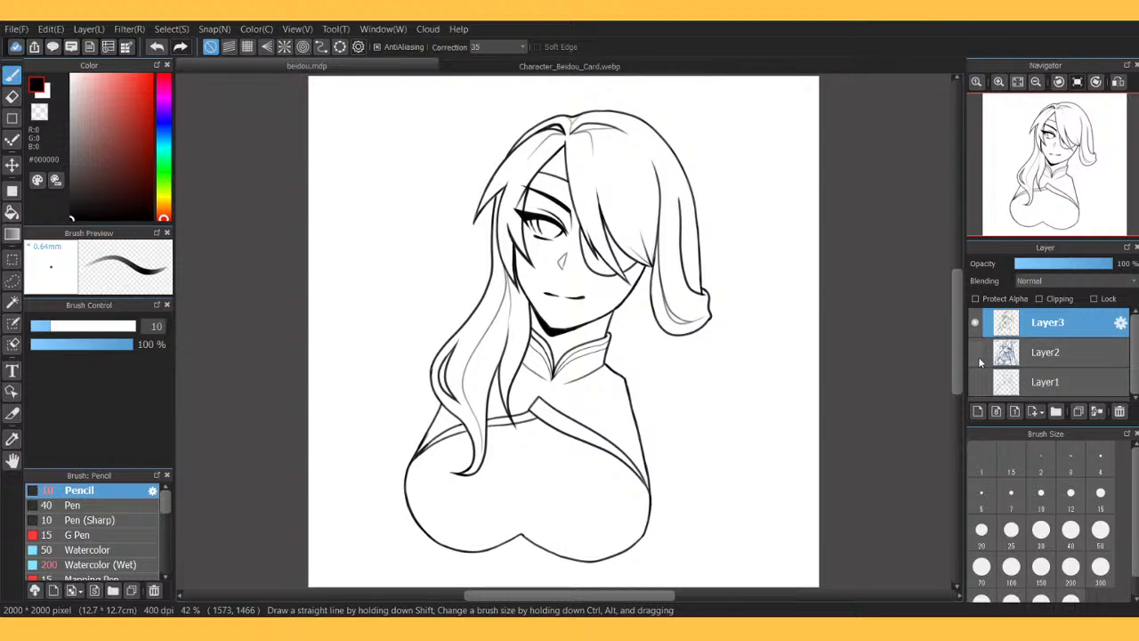
click(976, 353)
Undo the touch-up stroke at the centre point where the two chest contours meet.
click(999, 82)
click(999, 82)
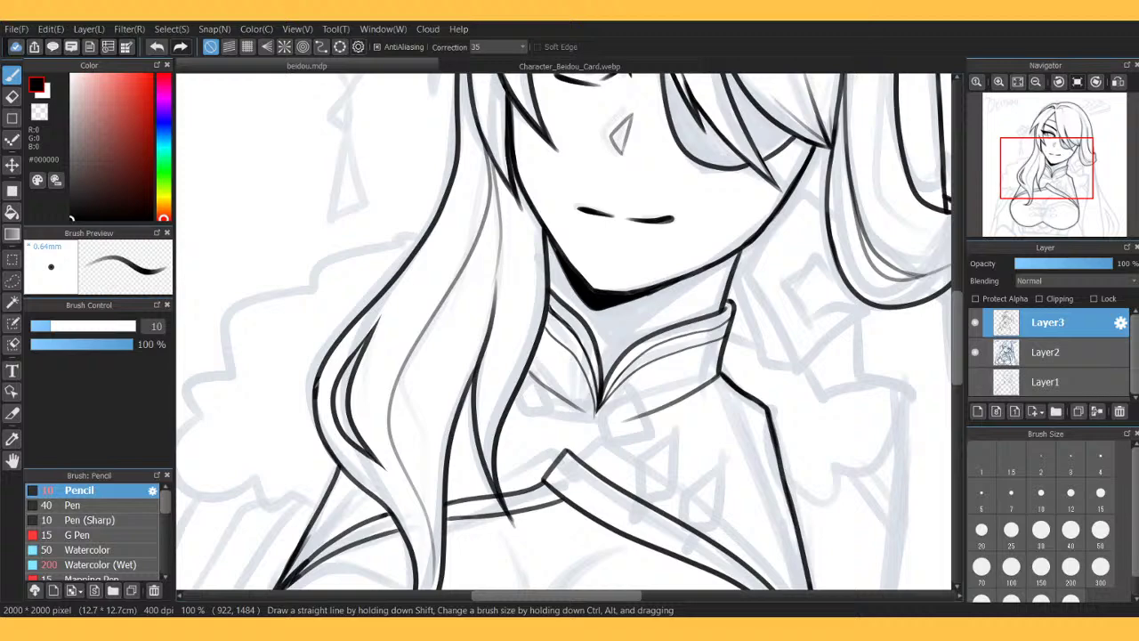
drag(1052, 183, 1038, 204)
click(1001, 82)
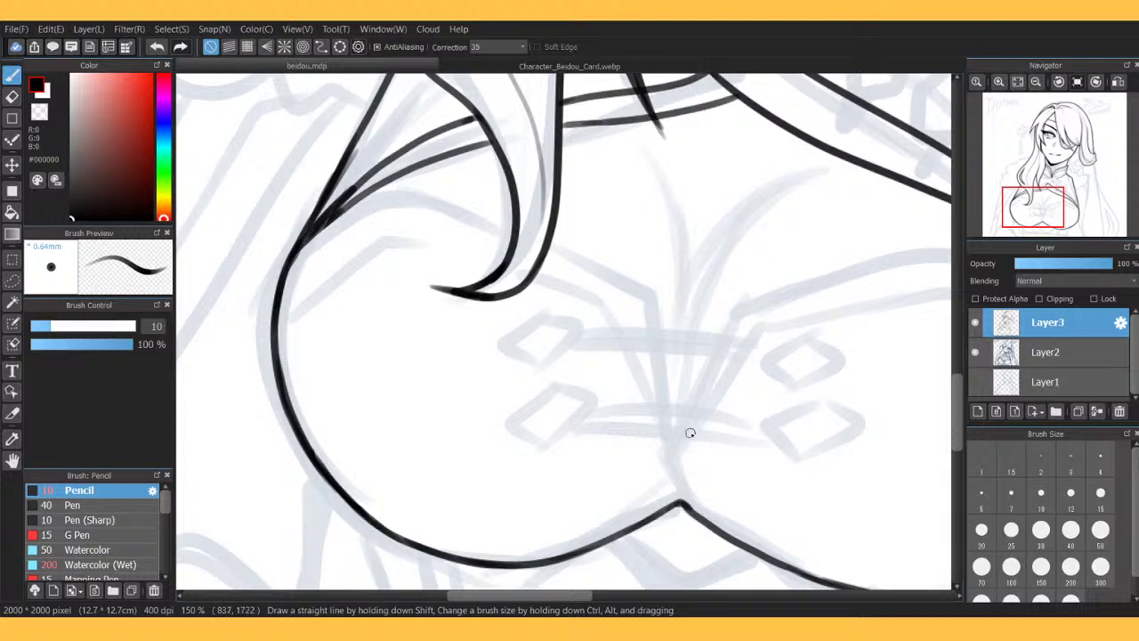
mouse_move(1033, 166)
drag(1037, 211, 1044, 213)
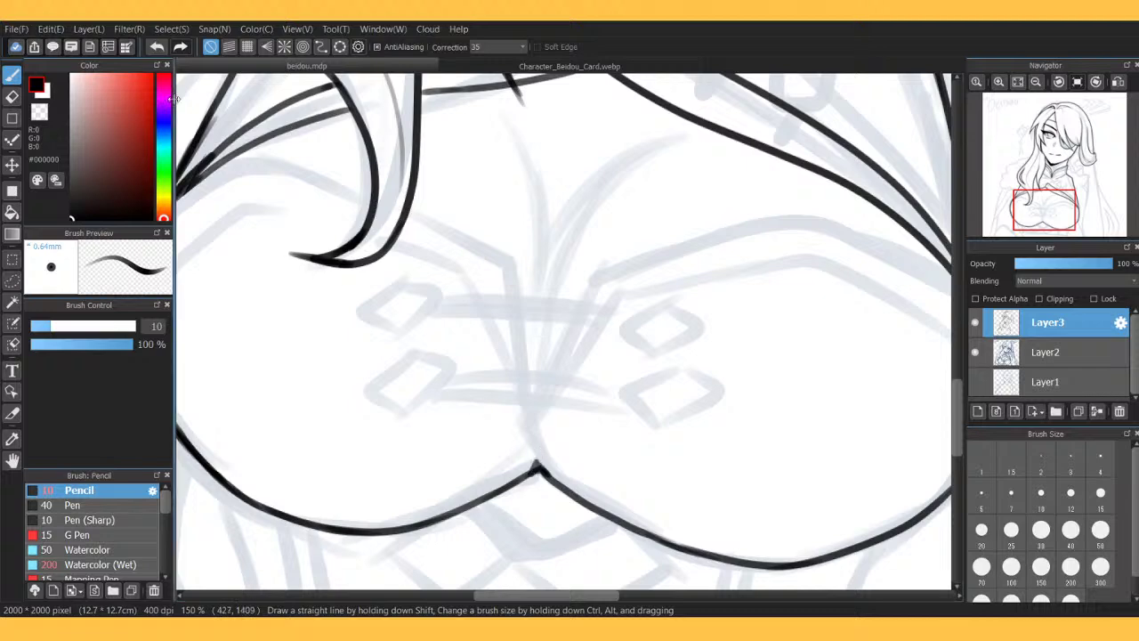
click(164, 53)
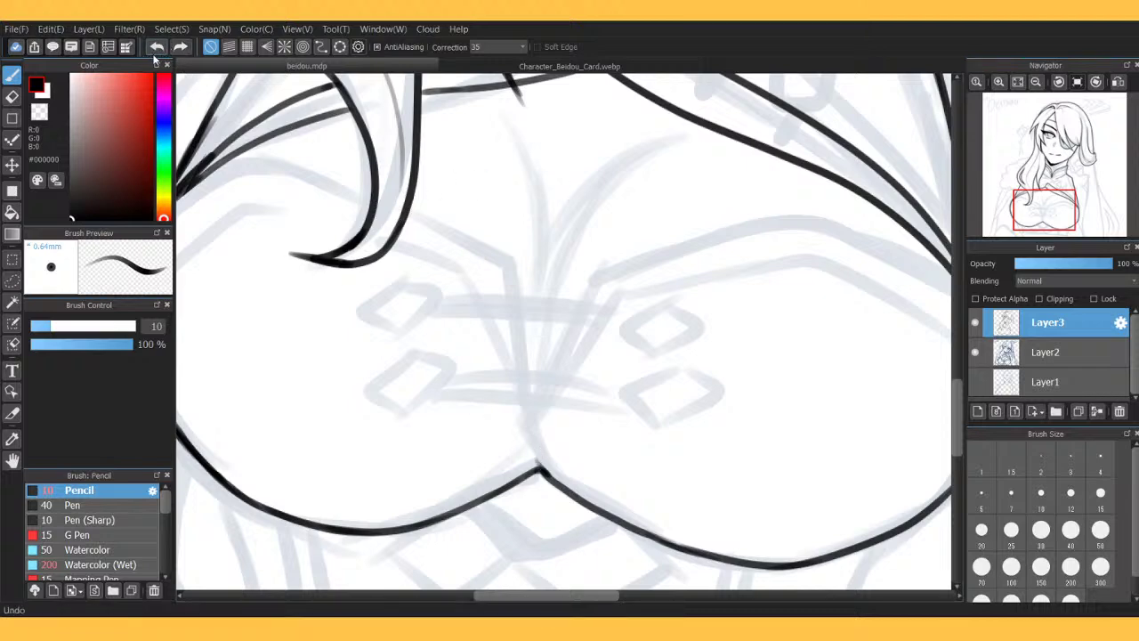
click(164, 53)
Draw the V-shaped notch at the centre of the garment's top edge, checking the reference card, and trim its upper right end with the Eraser.
drag(510, 265, 529, 413)
click(549, 69)
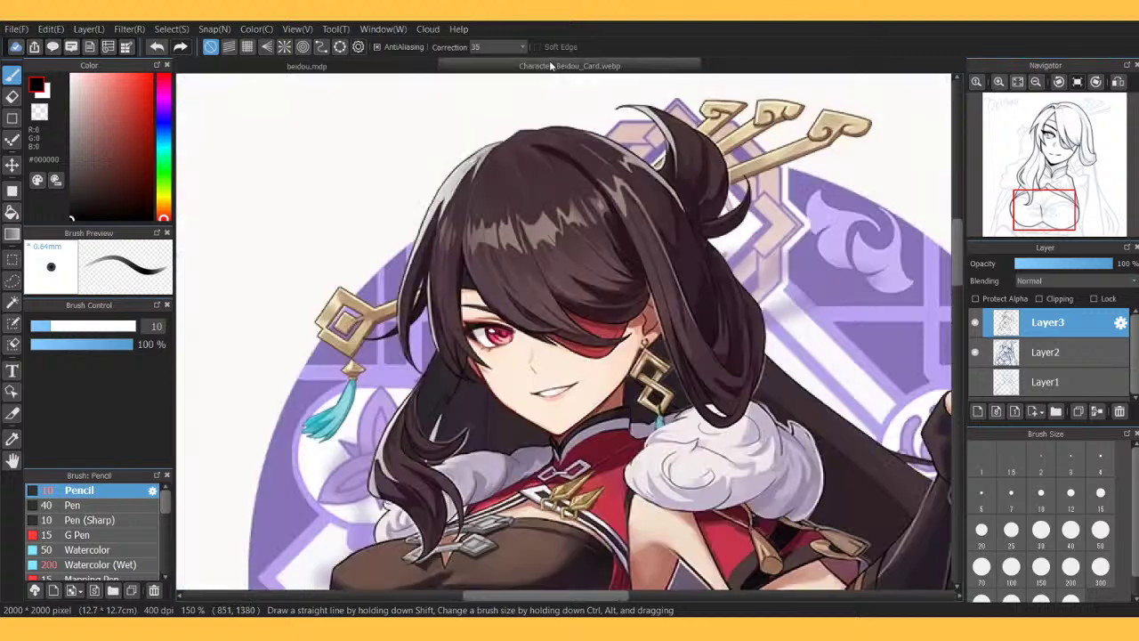
click(321, 66)
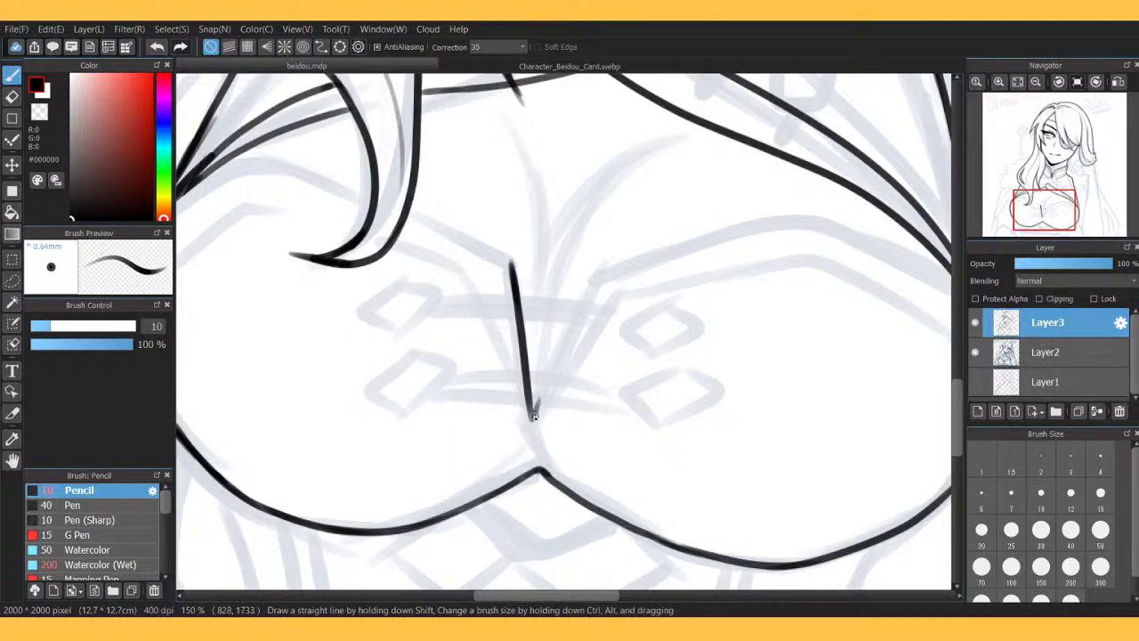
drag(532, 416, 594, 250)
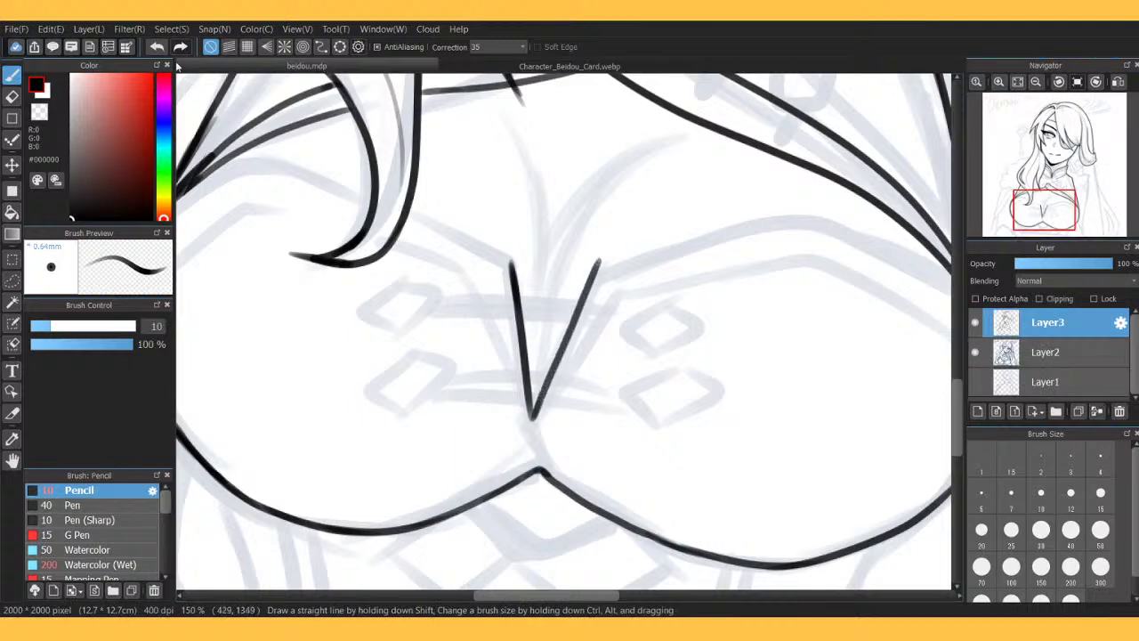
key(e)
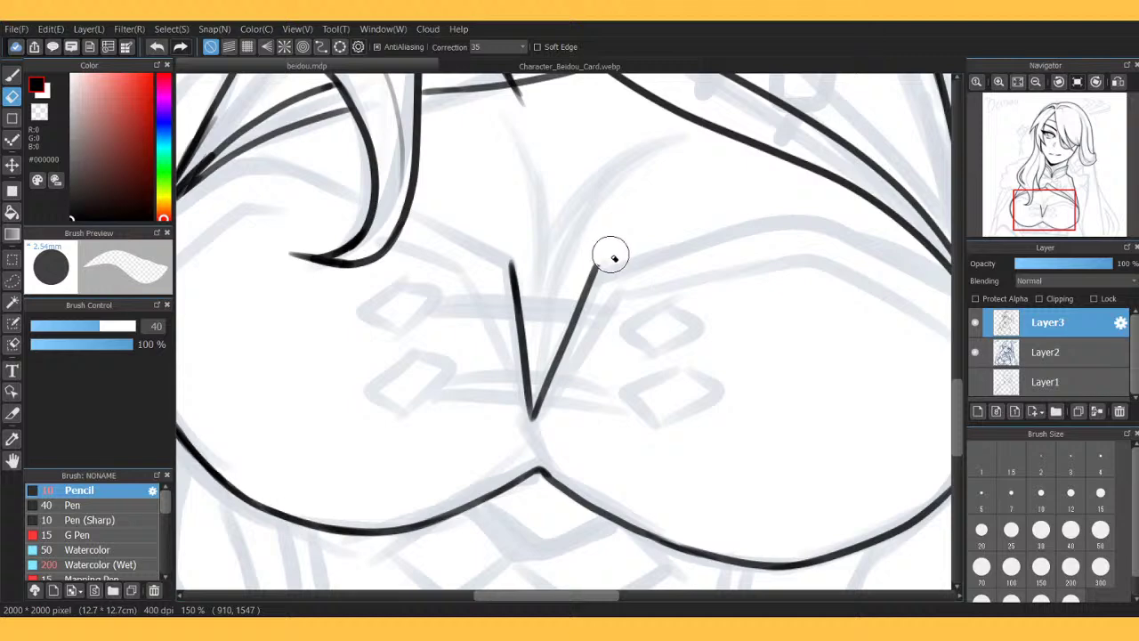
key(b)
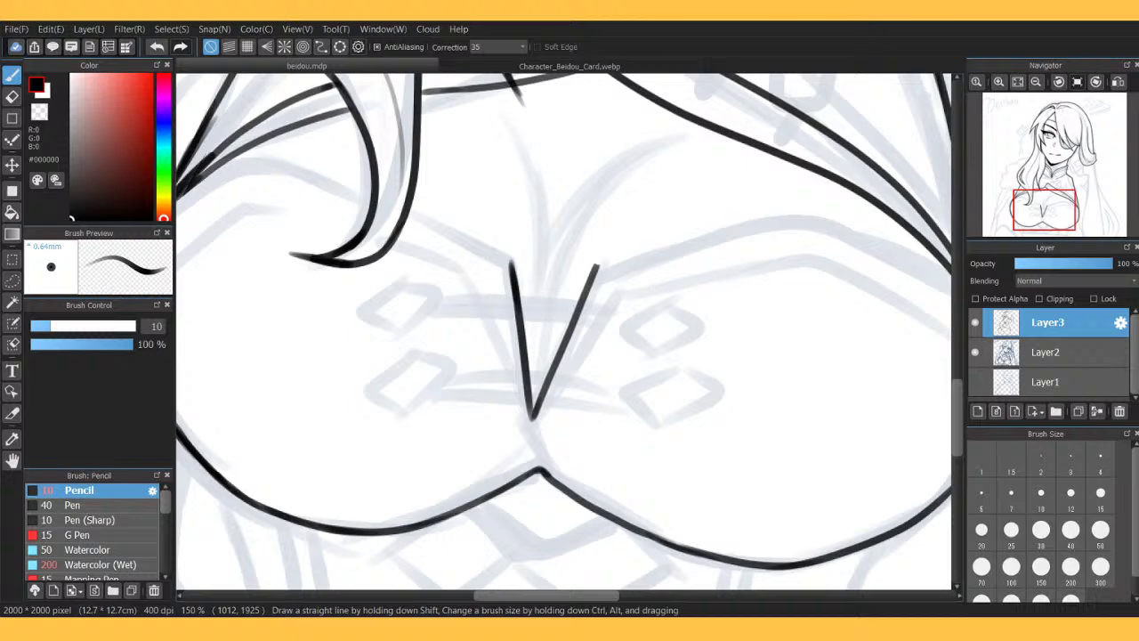
Draw the garment's right top edge as a curve from the notch's upper end to the band's outer tip.
drag(1045, 190, 1056, 208)
click(1060, 82)
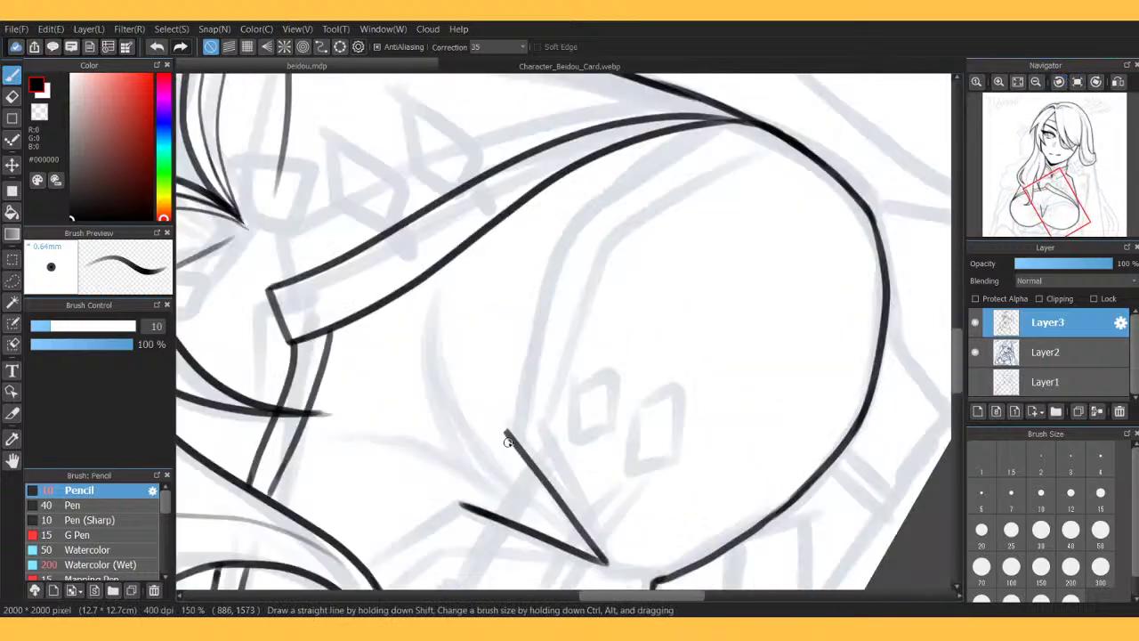
mouse_move(508, 434)
mouse_down()
mouse_move(537, 313)
mouse_move(571, 246)
mouse_move(643, 170)
mouse_move(740, 123)
mouse_up()
click(157, 46)
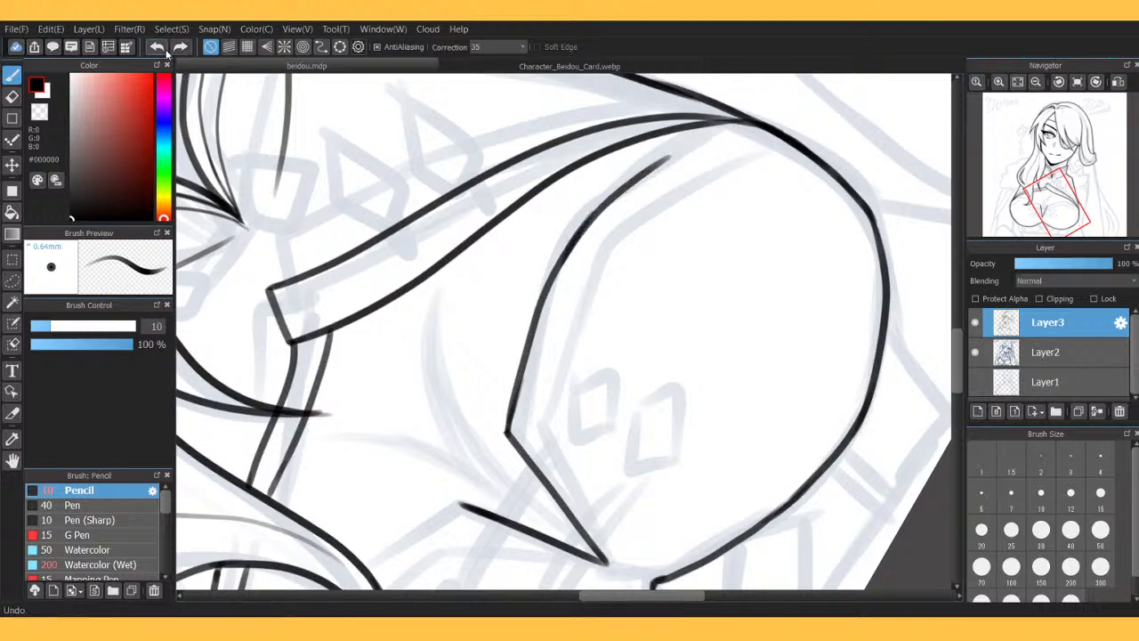
mouse_move(596, 214)
mouse_down()
mouse_move(672, 155)
mouse_move(751, 122)
mouse_move(643, 168)
mouse_up()
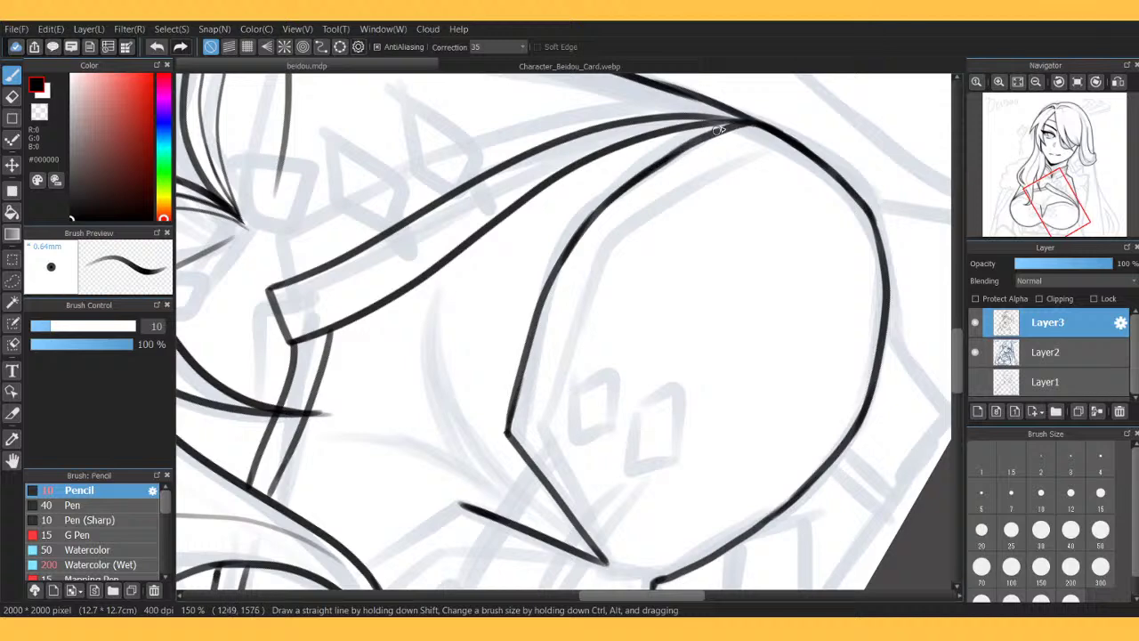
Check the reference card and draw the garment's left top edge from the notch's upper end, passing behind the hair strand to the outer contour.
click(583, 66)
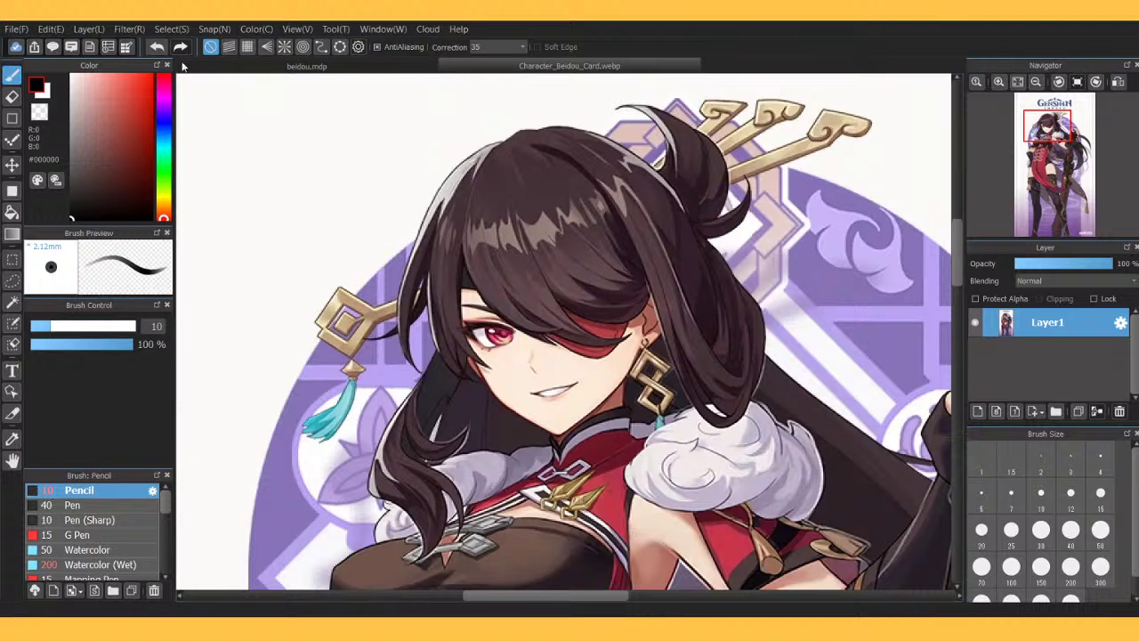
click(248, 66)
mouse_move(1057, 206)
mouse_down()
mouse_move(1023, 219)
mouse_move(1027, 210)
mouse_up()
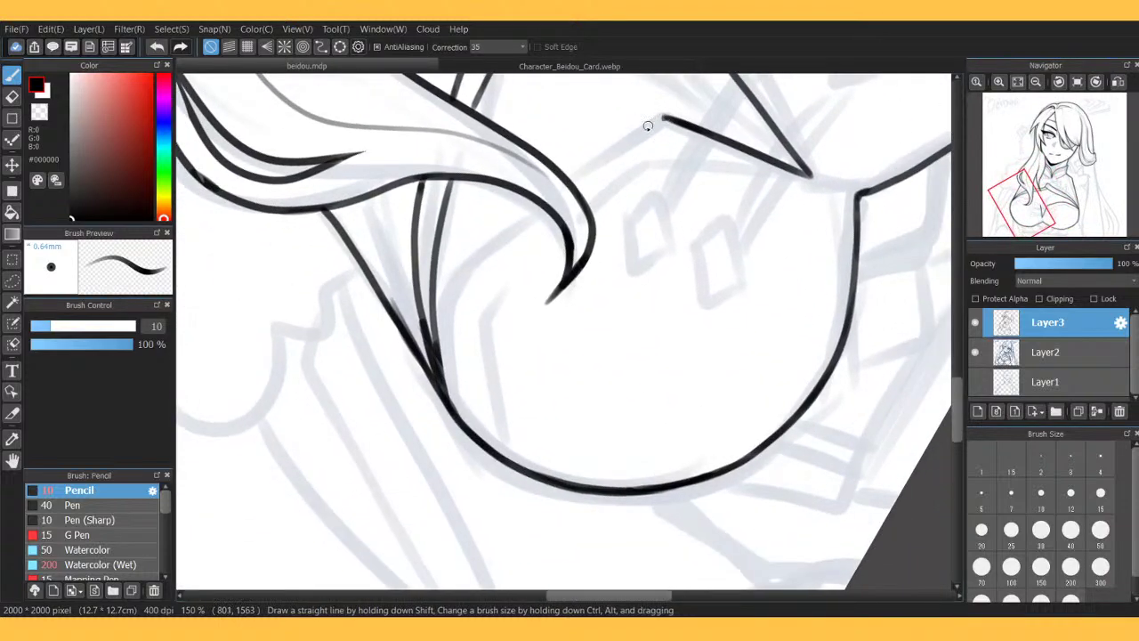
mouse_move(648, 125)
mouse_down()
mouse_move(509, 235)
mouse_move(522, 227)
mouse_move(449, 316)
mouse_move(440, 390)
mouse_up()
click(1077, 82)
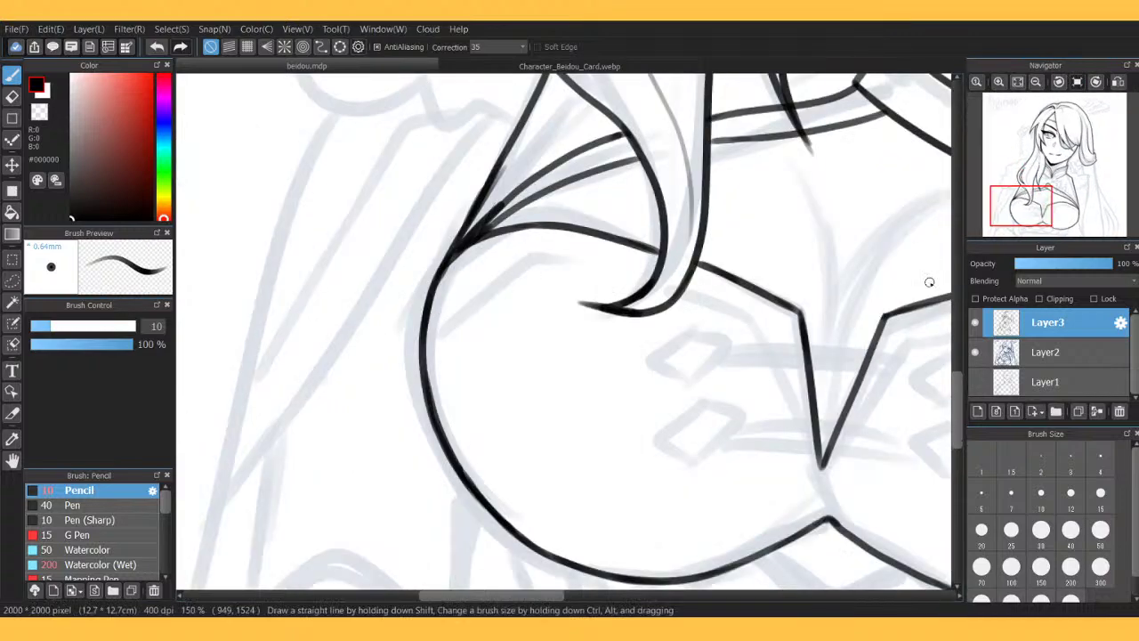
Check the reference card and draw a thin trim line below the garment's right top edge, from the notch to the outer contour.
mouse_move(1037, 193)
mouse_down()
mouse_move(1045, 184)
mouse_move(1051, 206)
mouse_up()
click(596, 68)
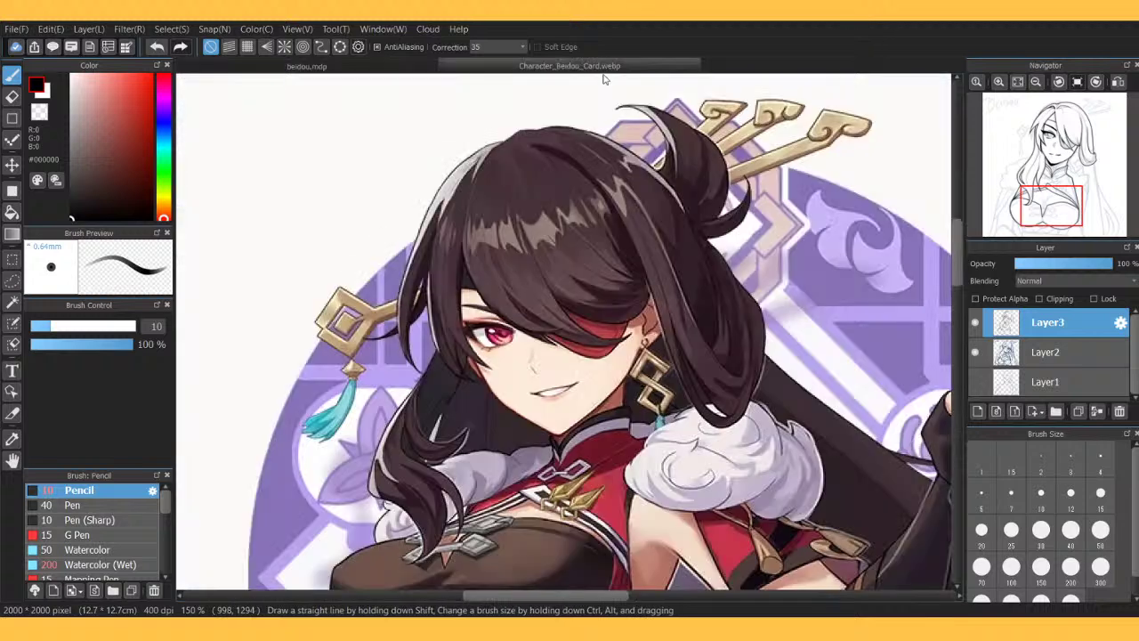
click(407, 64)
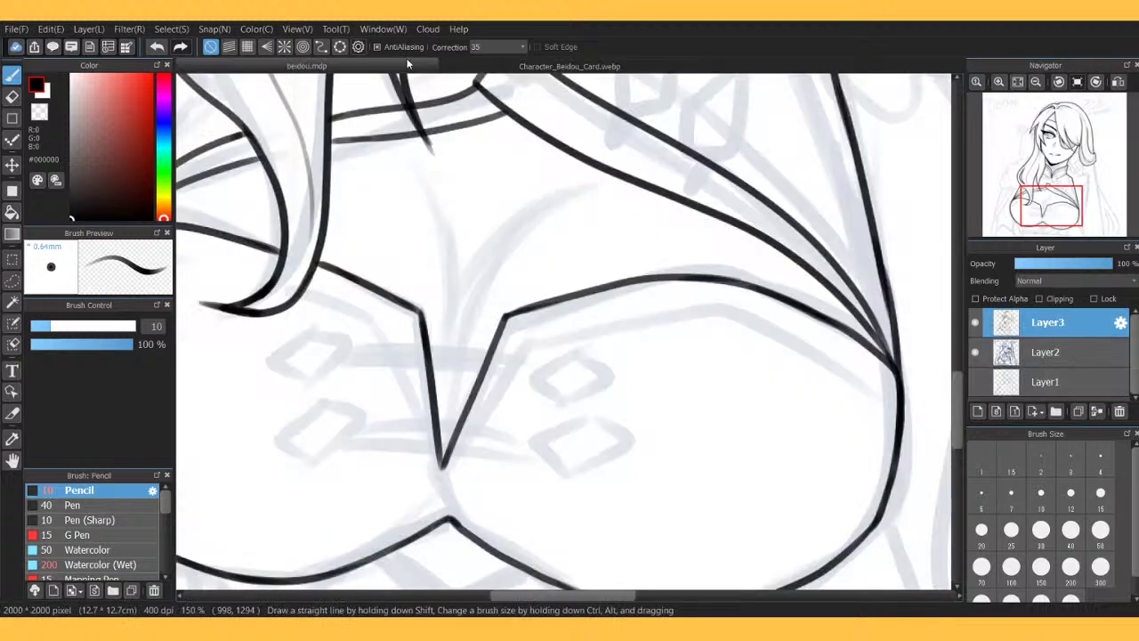
click(1059, 83)
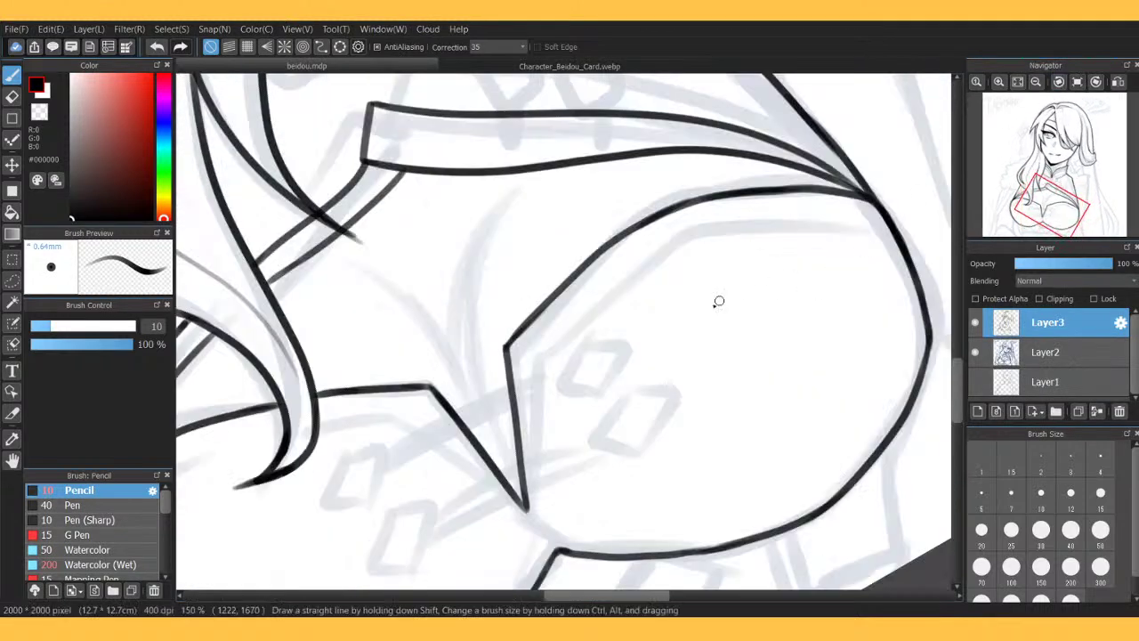
drag(513, 383, 587, 306)
drag(534, 362, 655, 262)
mouse_move(592, 312)
mouse_down()
mouse_move(716, 231)
mouse_move(680, 249)
mouse_move(817, 226)
mouse_move(770, 233)
mouse_move(892, 231)
mouse_up()
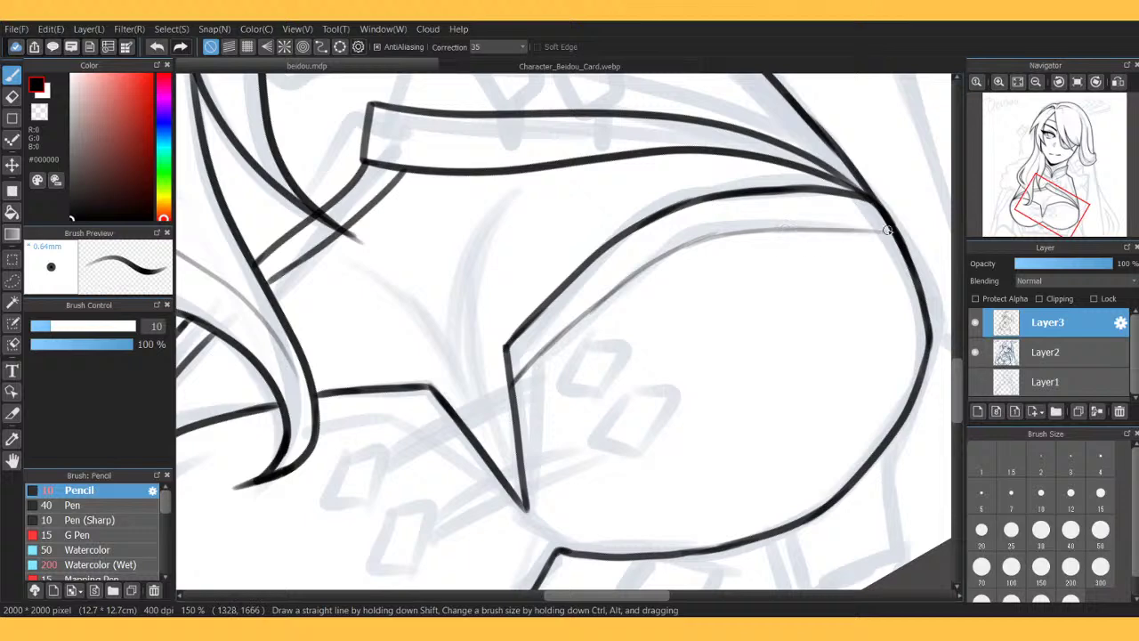
Draw a matching thin trim line below the garment's left top edge, from the notch to the outer contour.
drag(1050, 205, 1031, 213)
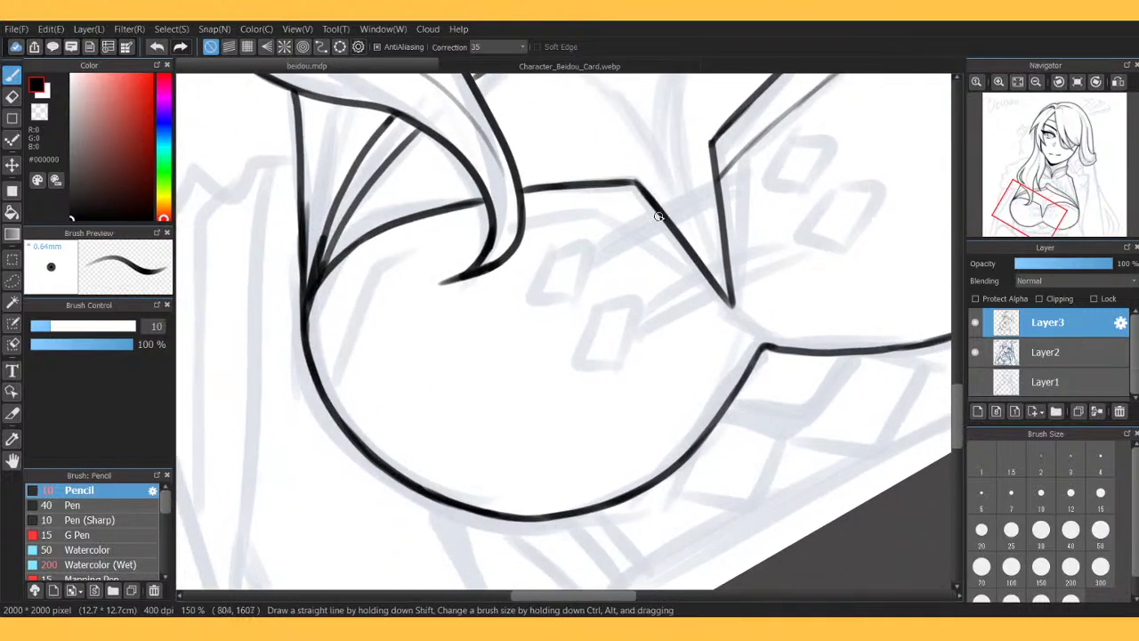
mouse_move(659, 216)
mouse_down()
mouse_move(589, 216)
mouse_move(427, 259)
mouse_up()
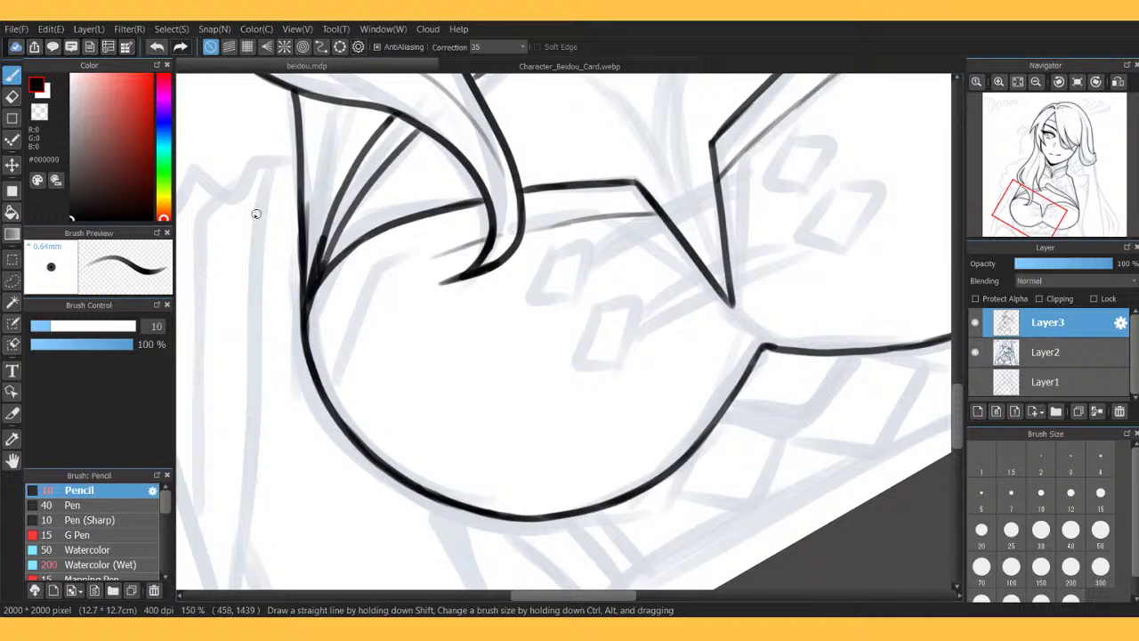
mouse_move(335, 310)
mouse_down()
mouse_move(318, 342)
mouse_move(356, 294)
mouse_move(409, 266)
mouse_up()
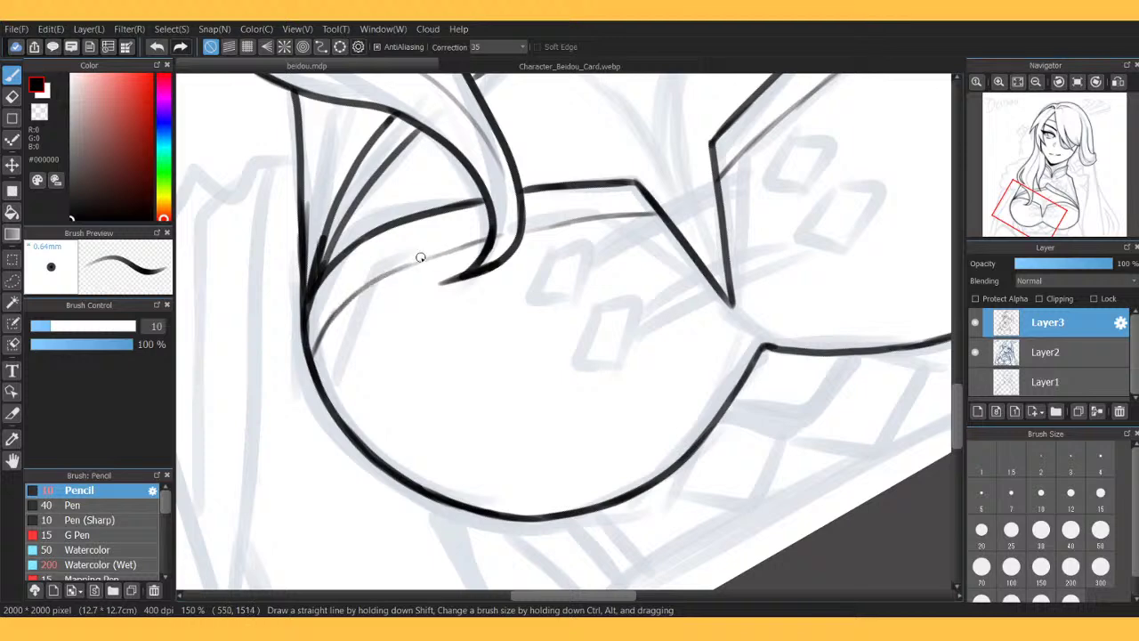
Try to clean up and redraw the left trim line where it crosses the tip of the hair strand.
key(e)
drag(495, 230, 498, 241)
key(b)
mouse_move(492, 221)
mouse_down()
mouse_move(499, 234)
mouse_move(472, 260)
mouse_up()
click(158, 47)
mouse_move(488, 246)
mouse_down()
mouse_move(494, 227)
mouse_move(583, 216)
mouse_up()
click(161, 49)
click(162, 50)
View the whole unrotated drawing and toggle the Layer2 sketch to check the garment's top edge and trim lines.
click(1075, 82)
click(1018, 81)
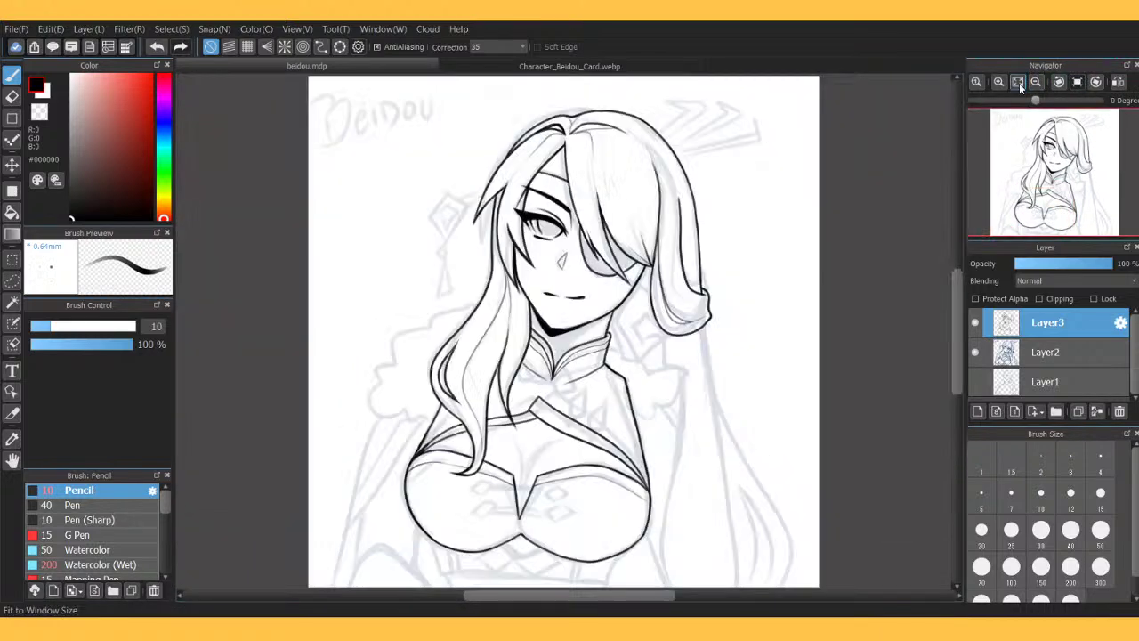
click(977, 353)
click(979, 355)
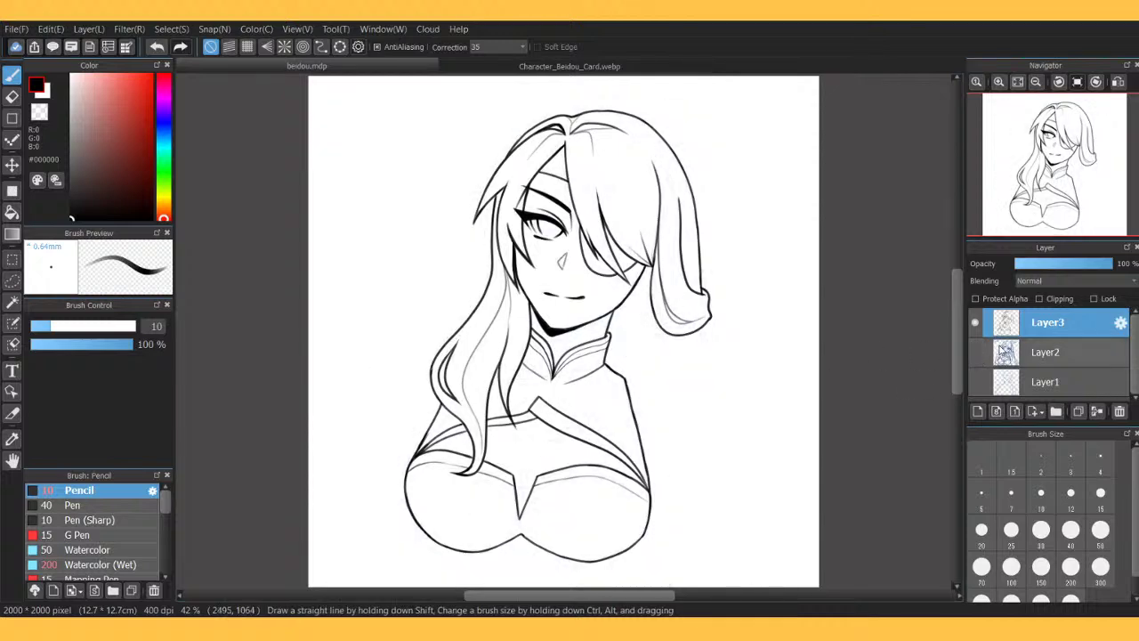
click(979, 355)
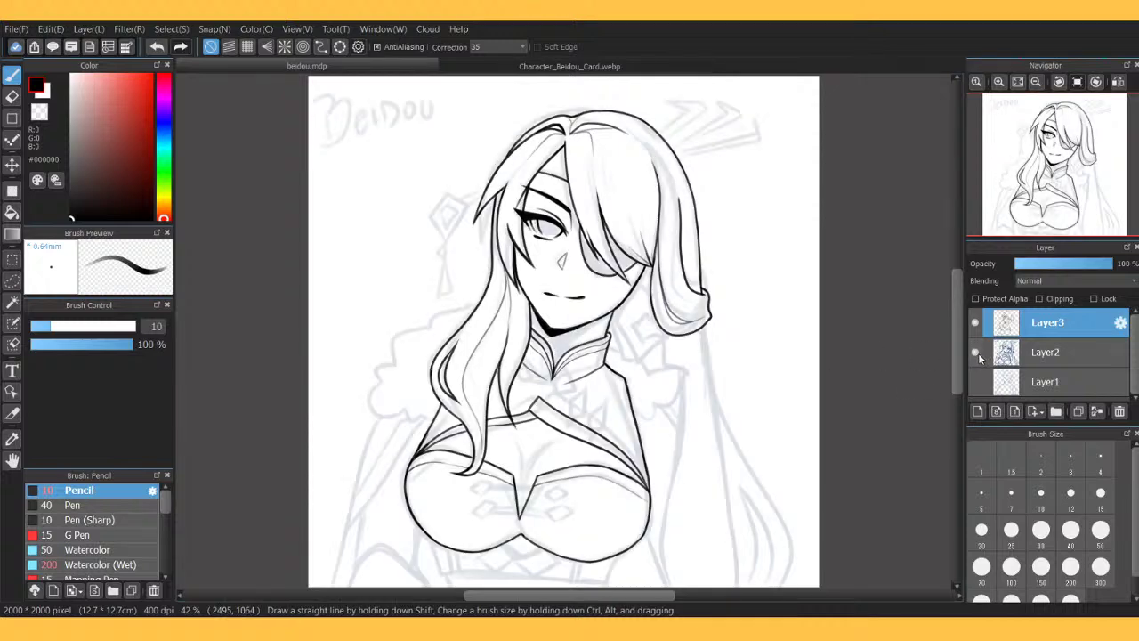
Try to draw a short line from the notch's tip down to the central peak of the lower chest contour.
click(998, 82)
click(998, 82)
drag(1049, 178, 1041, 217)
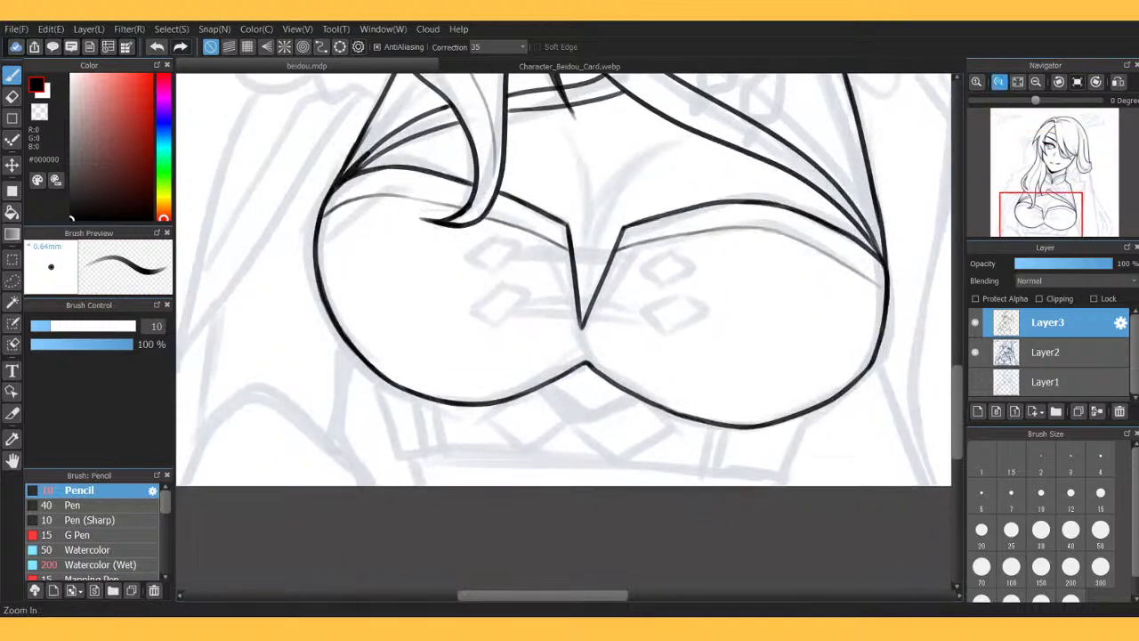
click(999, 81)
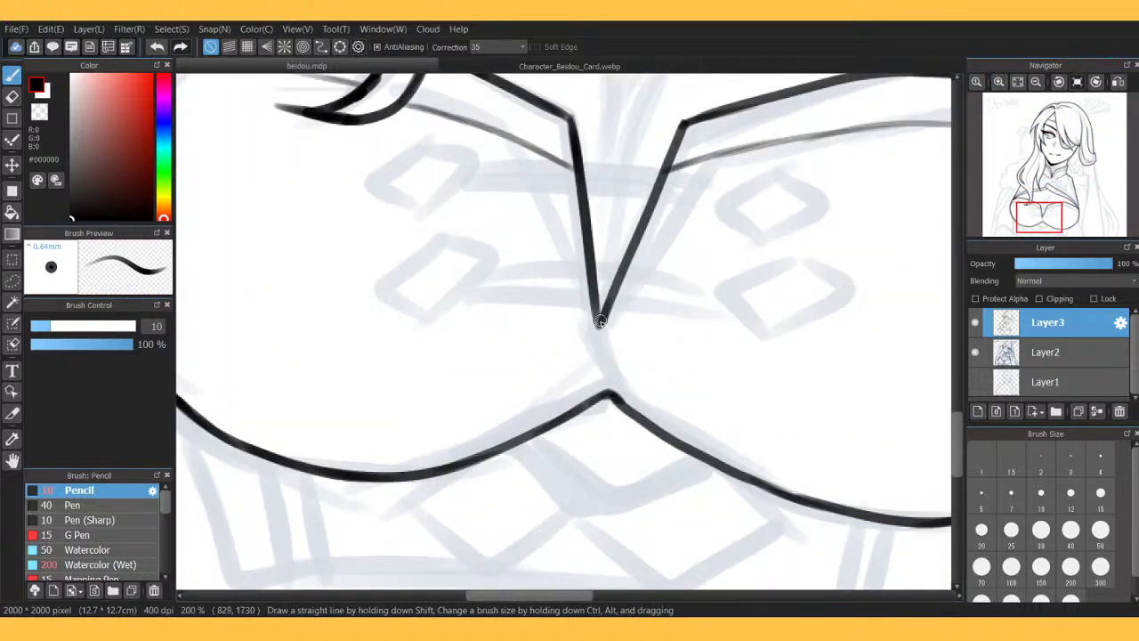
drag(600, 322, 607, 381)
click(157, 47)
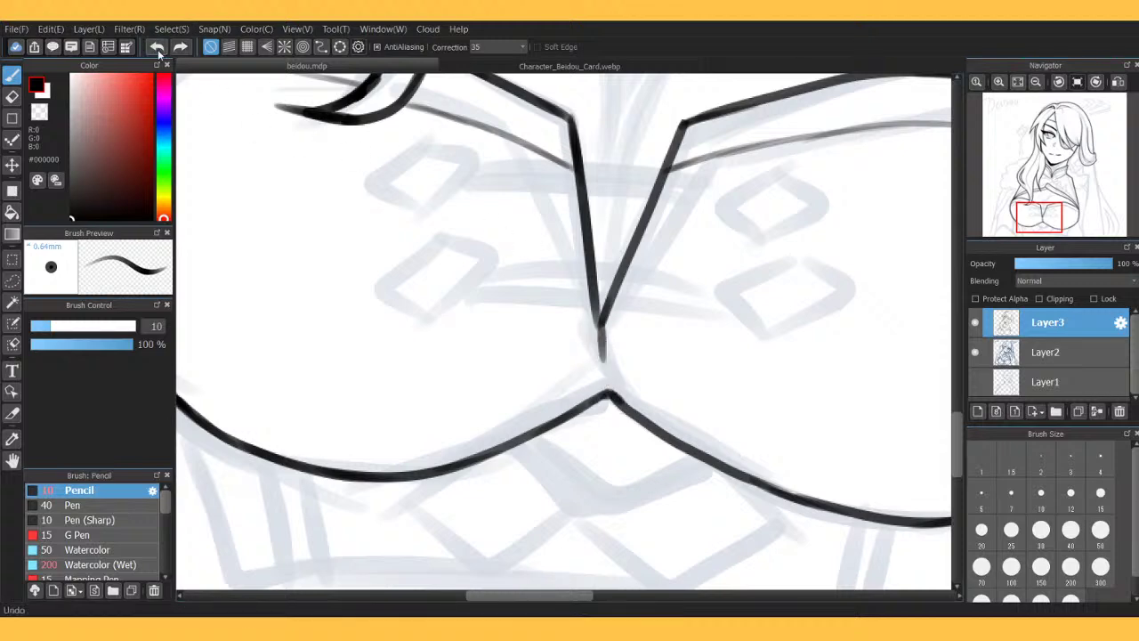
click(158, 47)
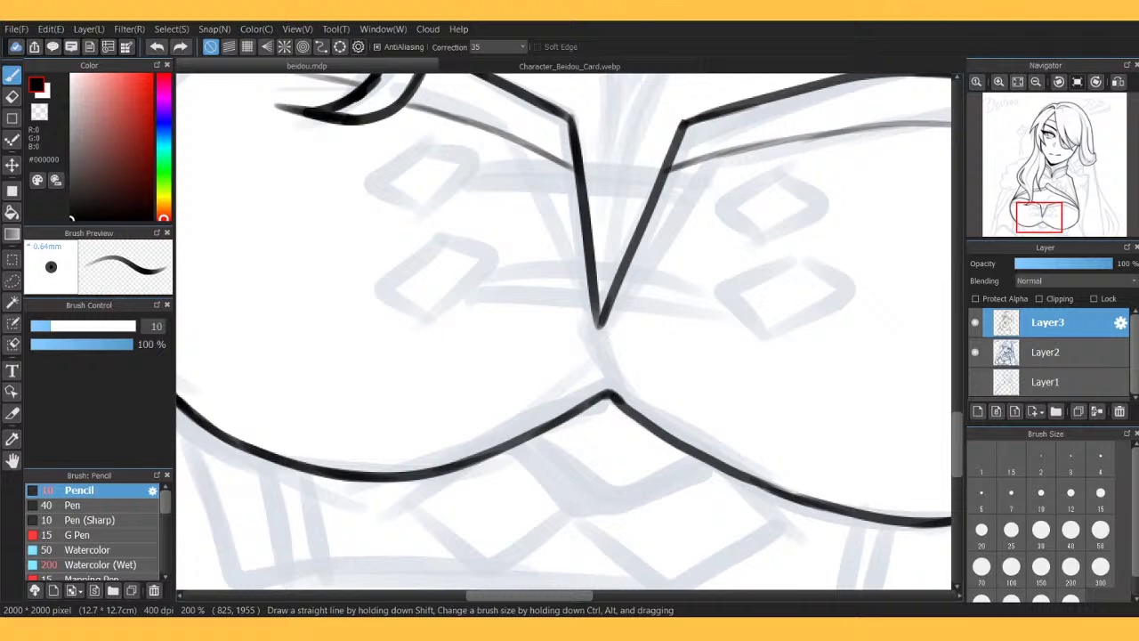
Draw two curved cleavage lines rising from the notch, one long curve branching right and a shorter one branching left.
click(1036, 81)
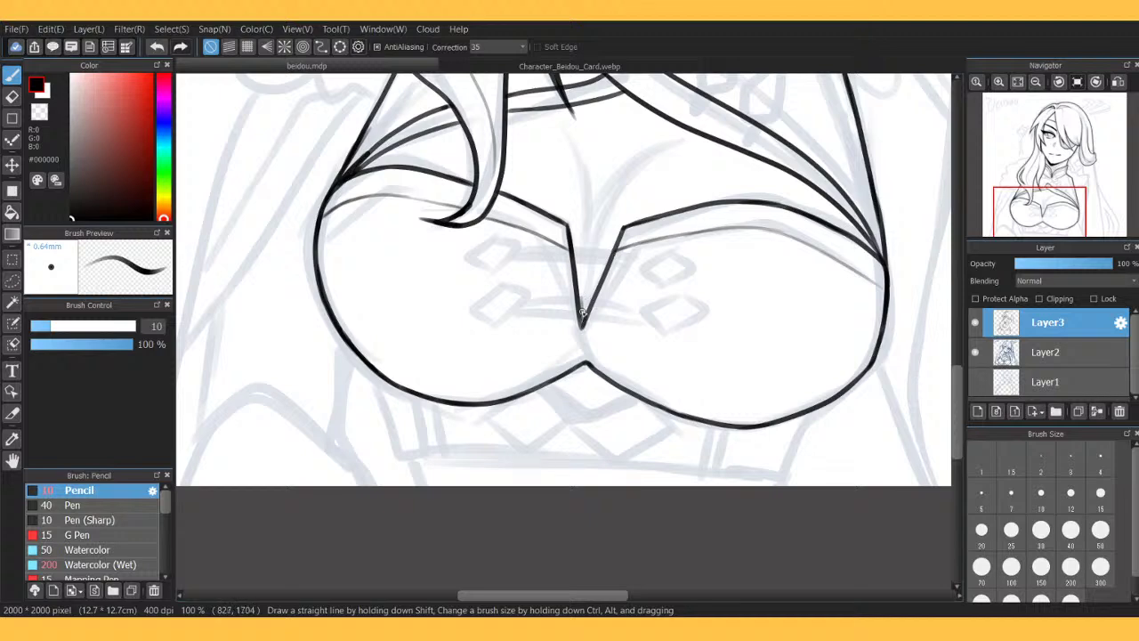
mouse_move(584, 319)
mouse_down()
mouse_move(582, 266)
mouse_move(606, 207)
mouse_move(645, 167)
mouse_move(677, 158)
mouse_up()
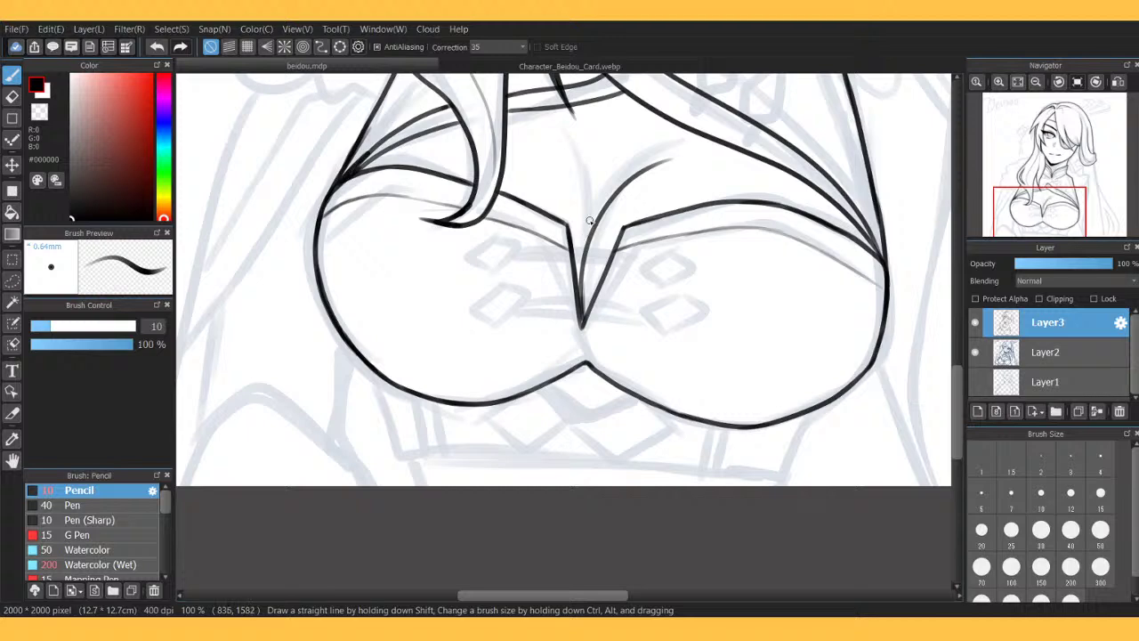
mouse_move(591, 233)
mouse_down()
mouse_move(591, 194)
mouse_move(566, 148)
mouse_up()
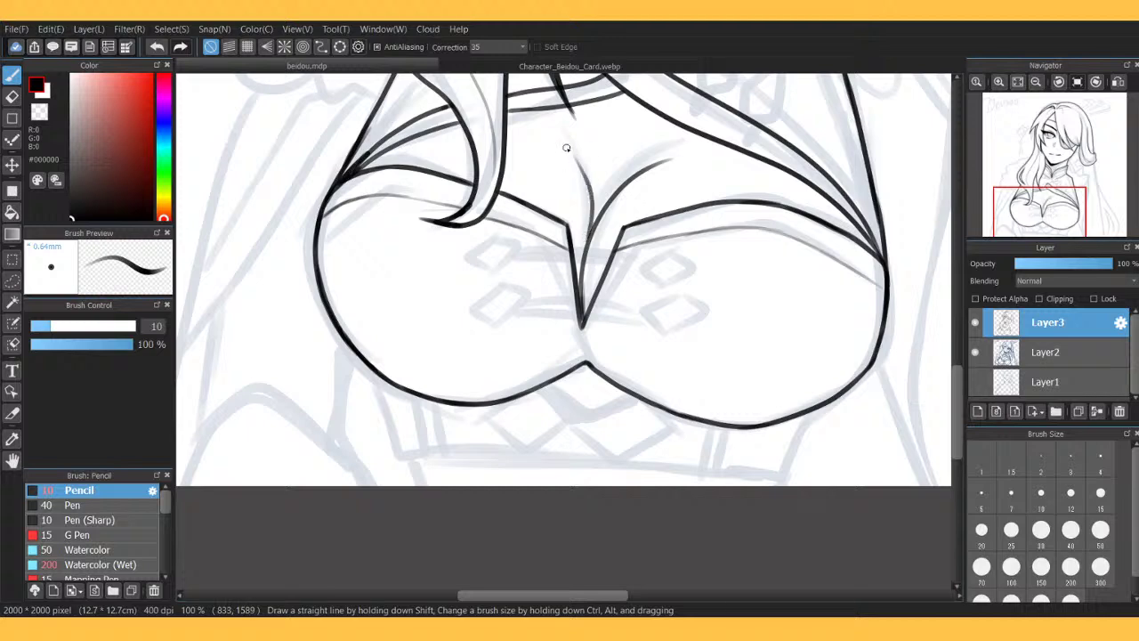
View the whole drawing and toggle the Layer2 sketch and the Layer3 line art to compare them.
click(1030, 82)
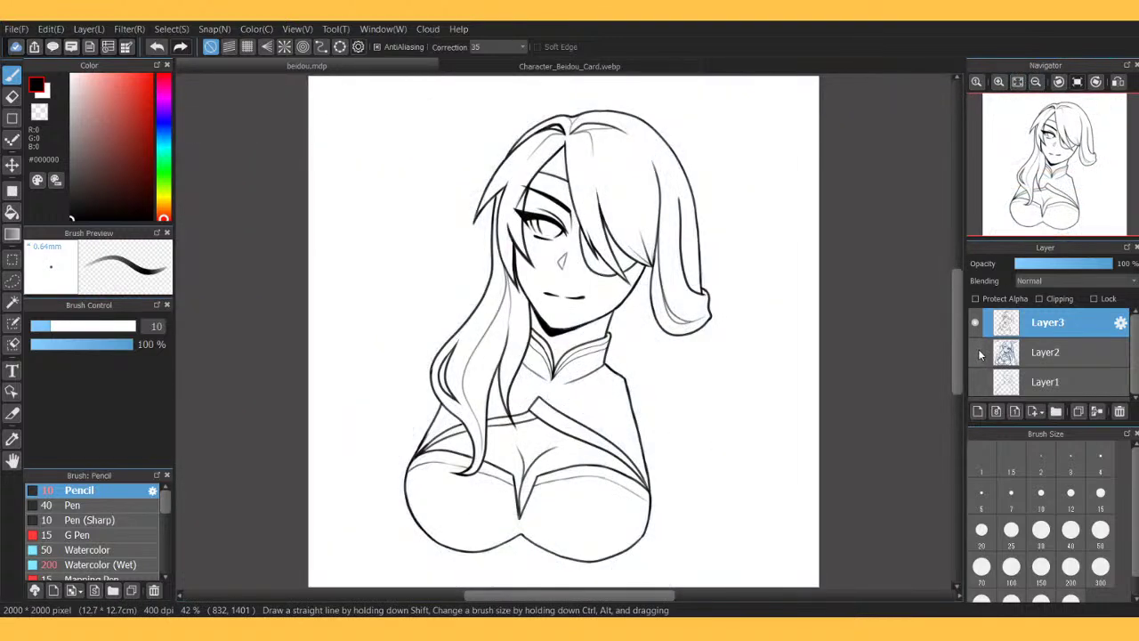
click(976, 352)
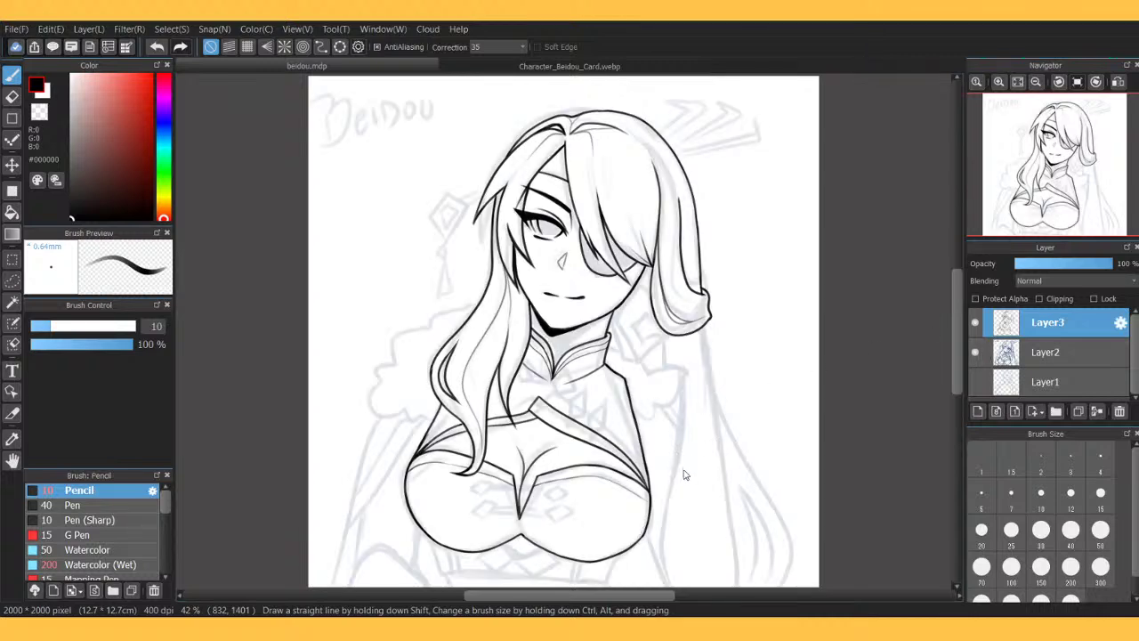
click(974, 322)
click(975, 353)
click(975, 353)
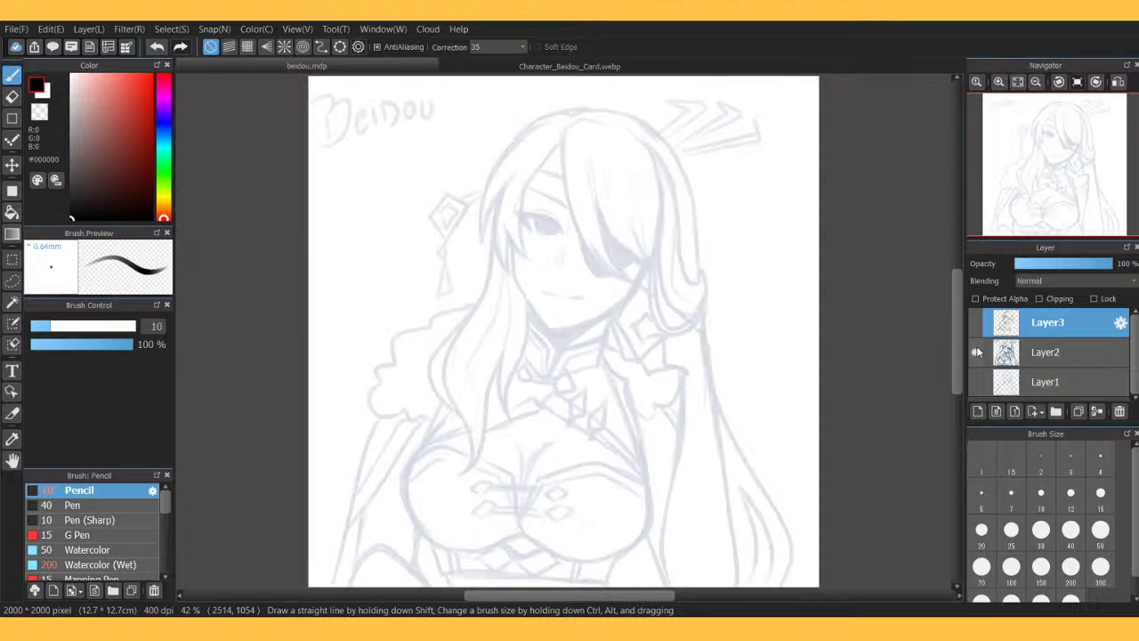
click(975, 352)
click(975, 324)
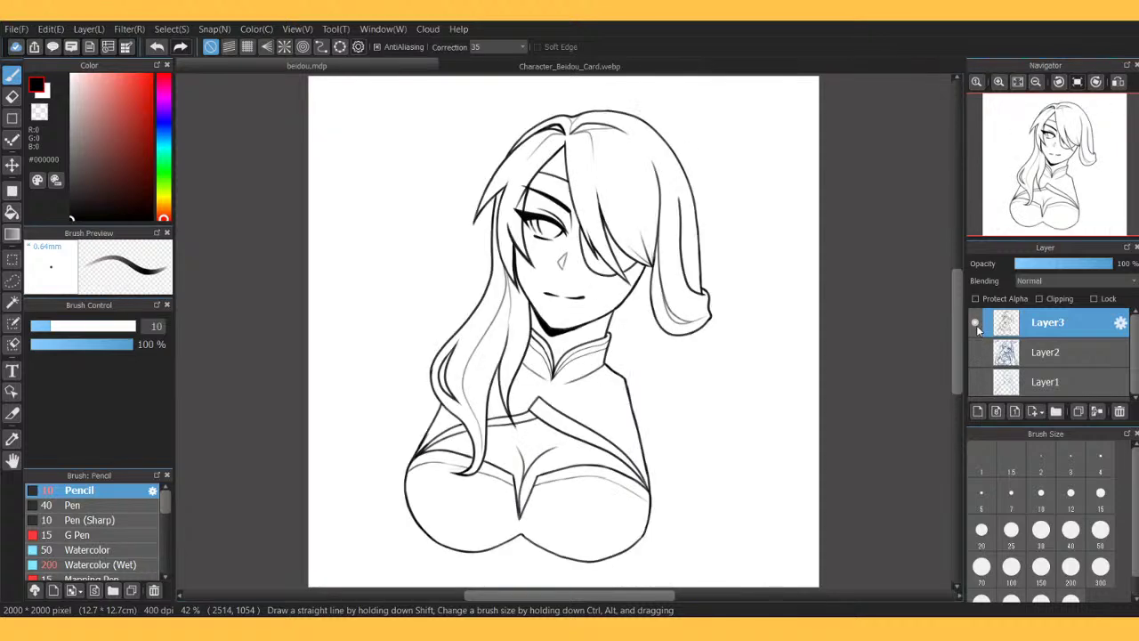
click(976, 324)
click(975, 352)
click(975, 353)
click(975, 323)
Check the belt on the reference card and, over the Layer2 sketch, draw two belt loops and the belt's left end below the chest.
click(570, 65)
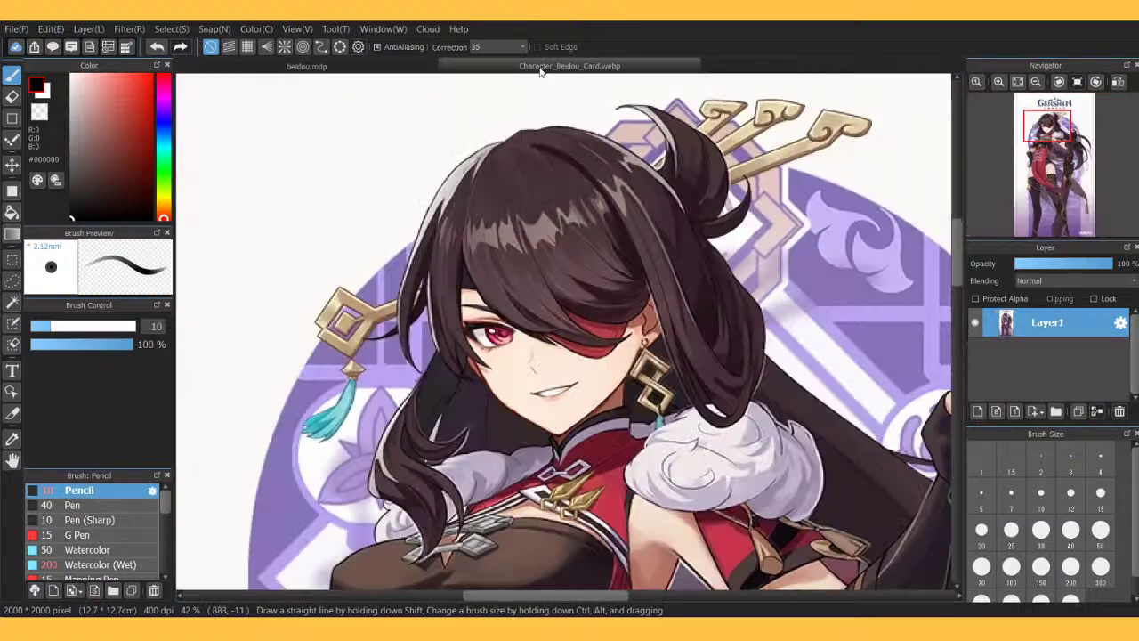
mouse_move(1054, 138)
mouse_down()
mouse_move(1050, 164)
mouse_move(1043, 152)
mouse_move(1058, 171)
mouse_move(1043, 153)
mouse_up()
click(999, 82)
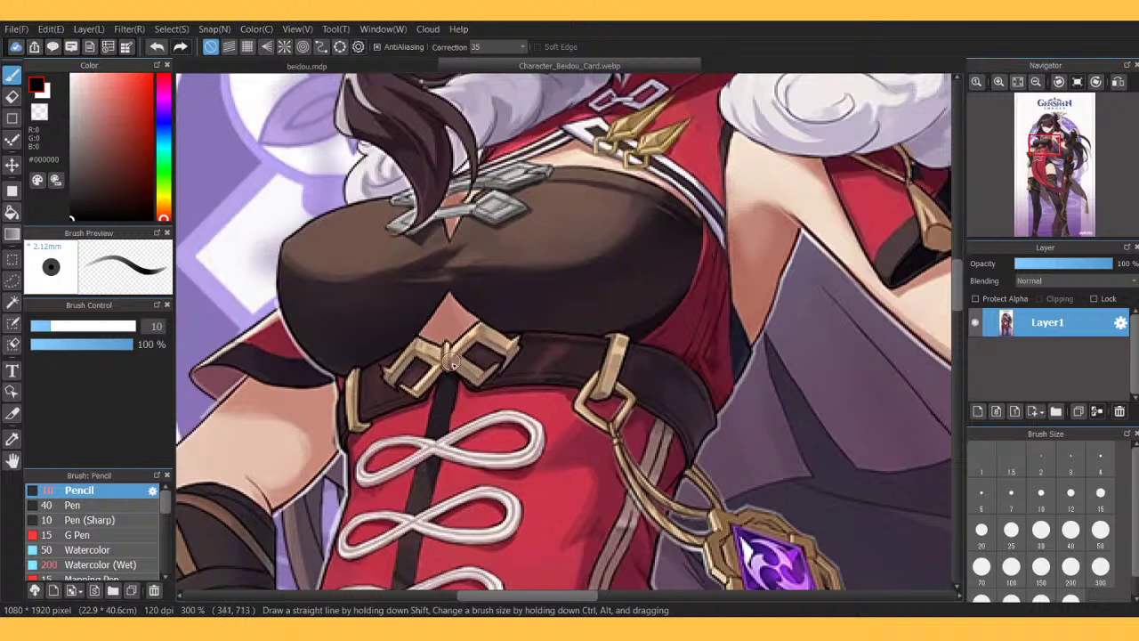
click(429, 66)
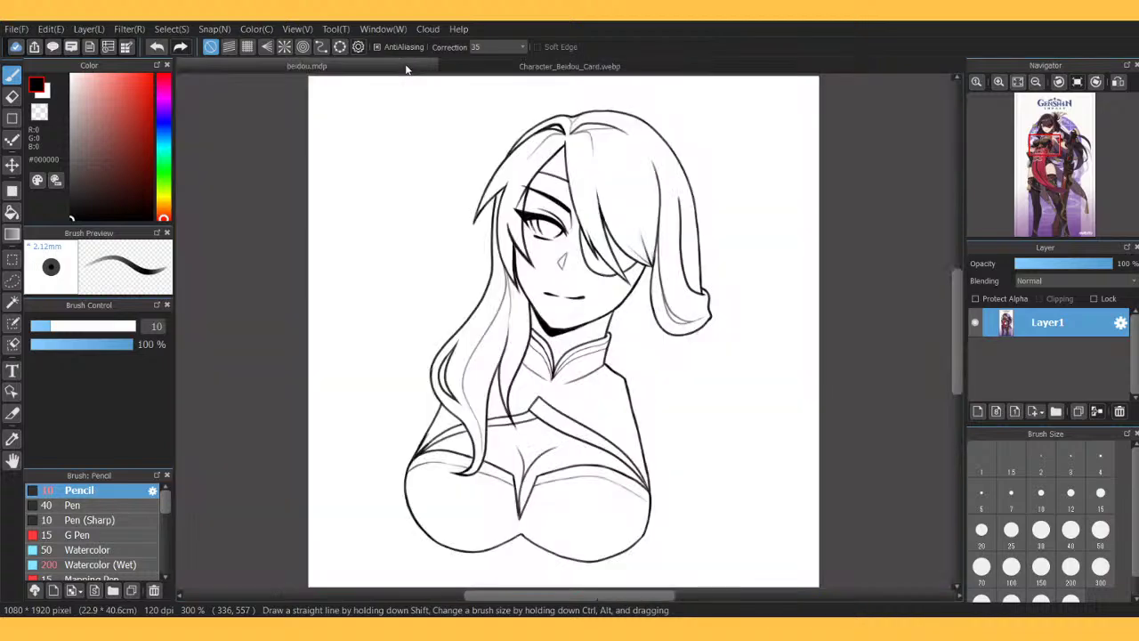
click(999, 81)
drag(1048, 185, 1035, 222)
click(975, 352)
click(998, 82)
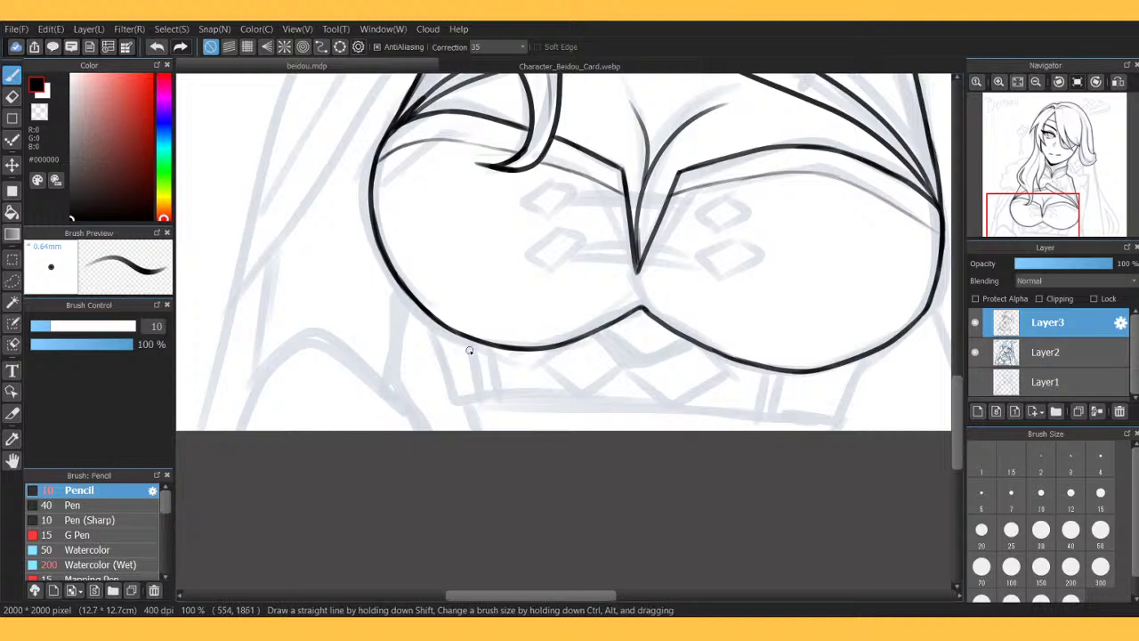
mouse_move(473, 341)
mouse_down()
mouse_move(480, 409)
mouse_move(500, 409)
mouse_move(499, 389)
mouse_move(501, 410)
mouse_up()
mouse_move(771, 370)
mouse_down()
mouse_move(759, 424)
mouse_move(777, 426)
mouse_move(795, 373)
mouse_up()
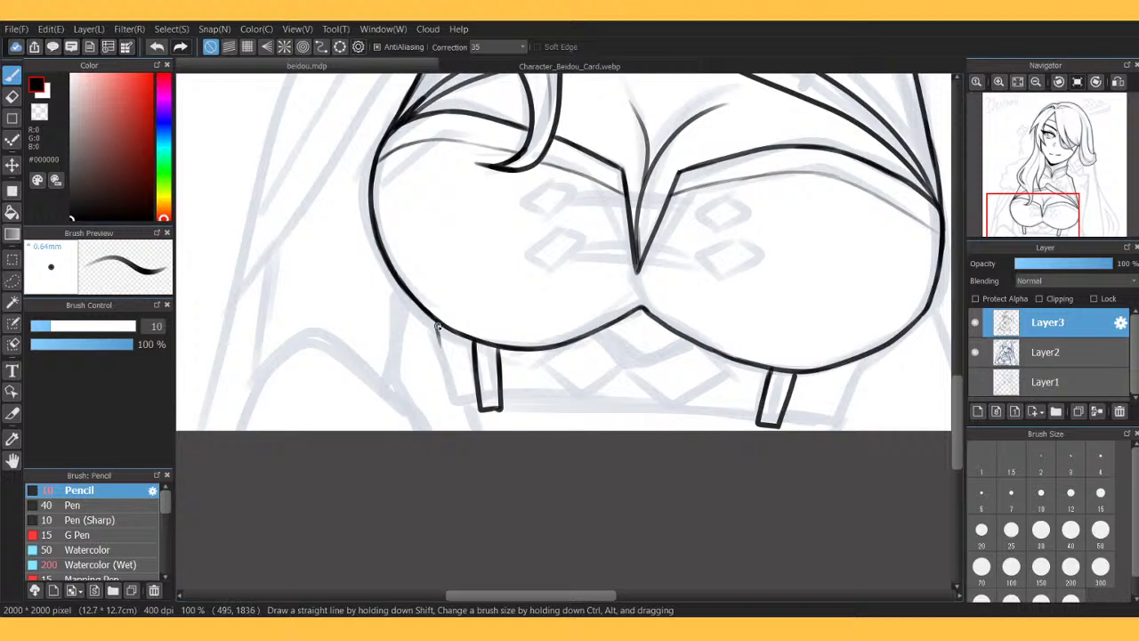
mouse_move(437, 327)
mouse_down()
mouse_move(451, 401)
mouse_move(478, 403)
mouse_up()
Draw the belt's lower edge, right end and short waist lines beneath it, and check the whole drawing with the Layer2 sketch hidden.
click(1059, 82)
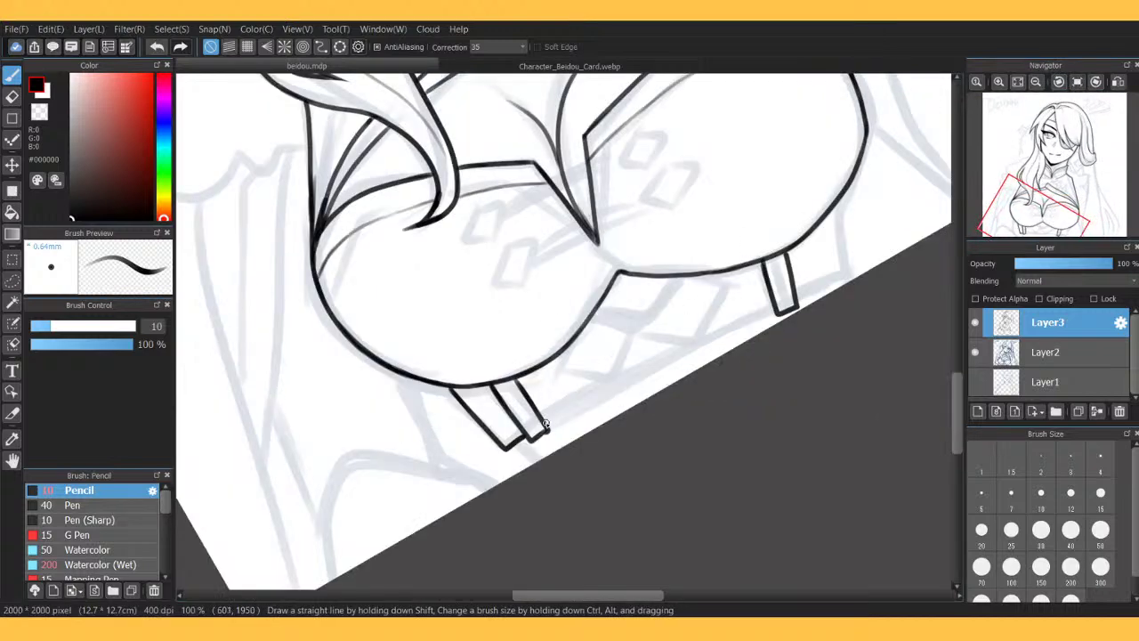
drag(546, 426, 776, 310)
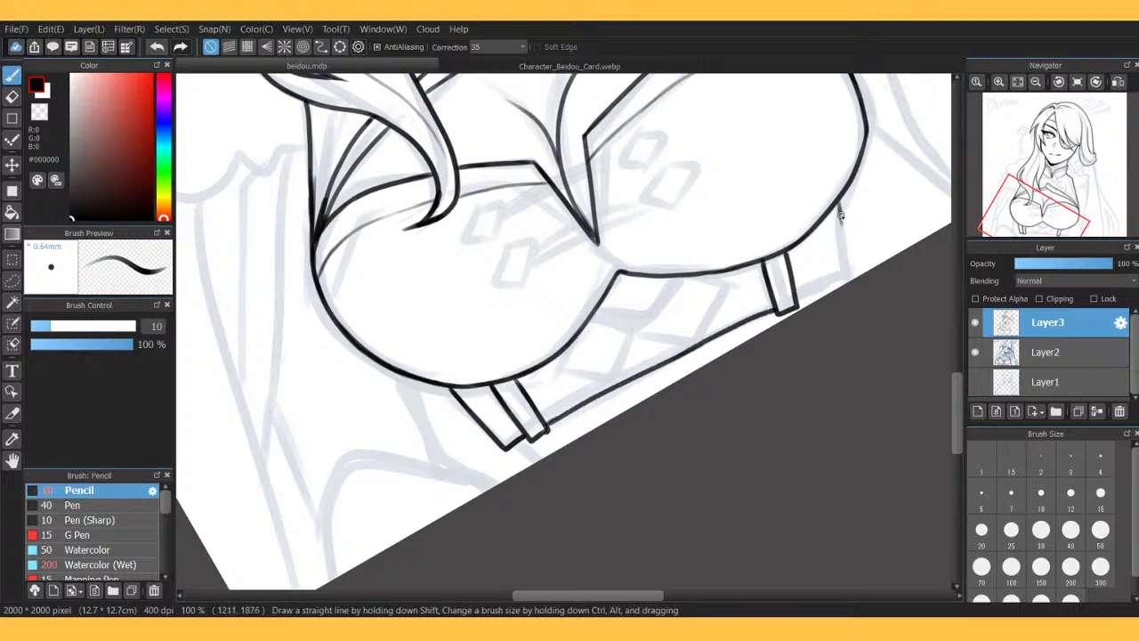
drag(841, 215, 848, 258)
mouse_move(798, 300)
mouse_down()
mouse_move(852, 271)
mouse_move(847, 251)
mouse_up()
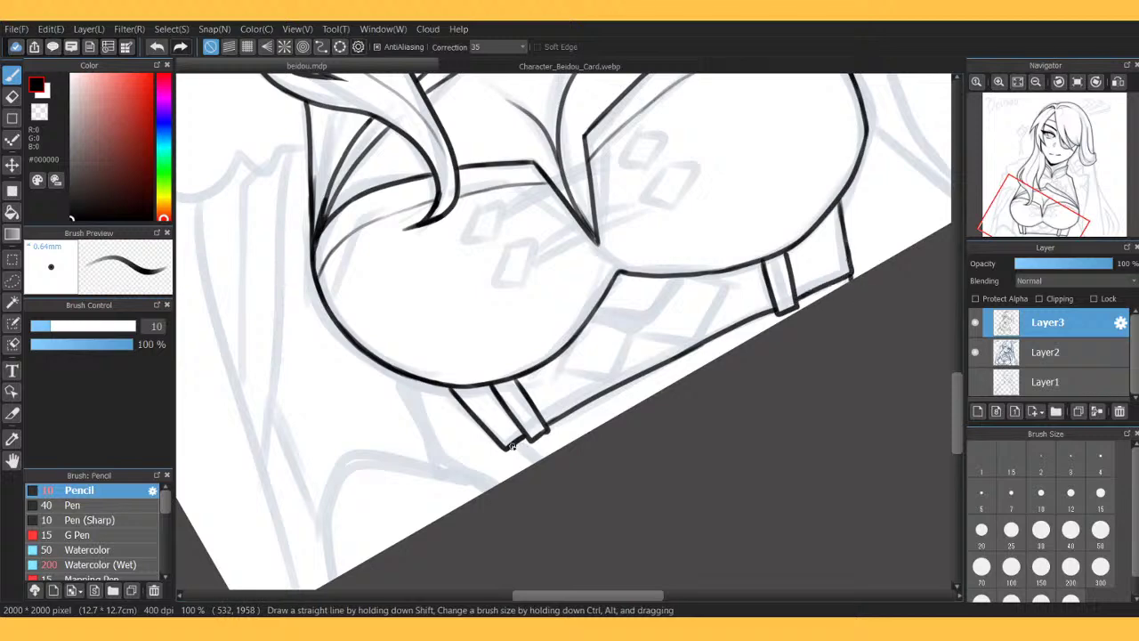
click(518, 72)
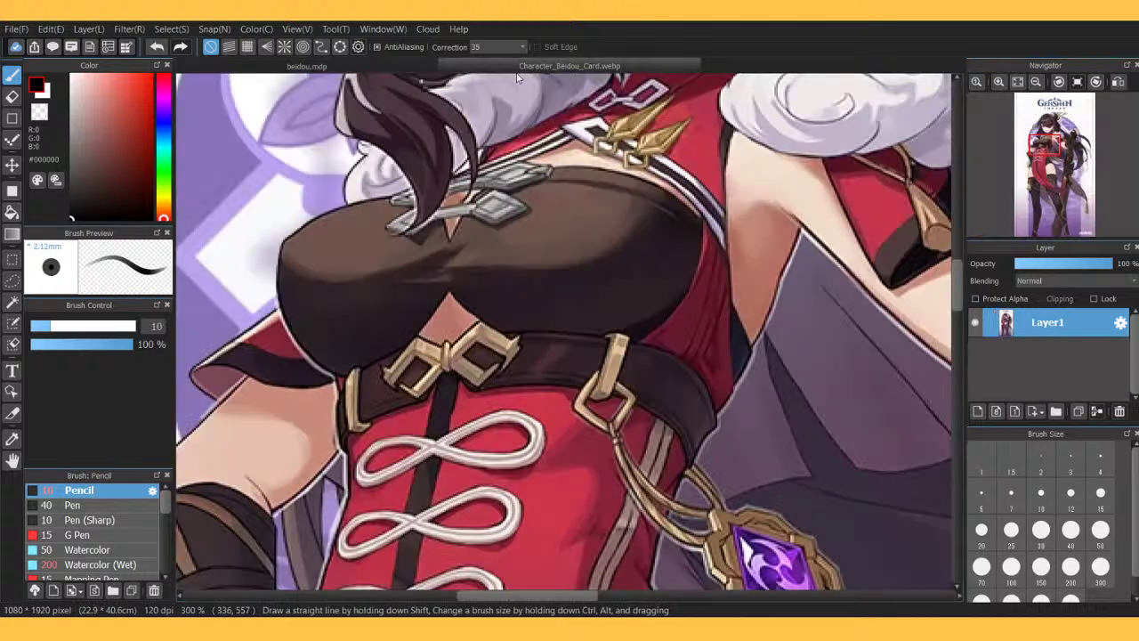
click(349, 69)
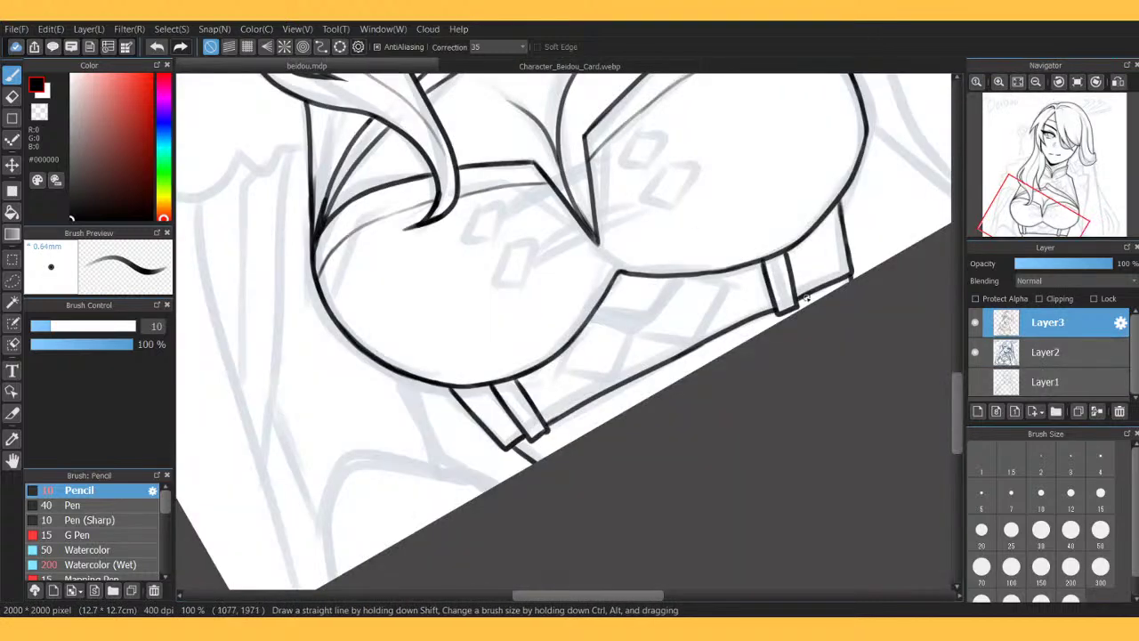
click(1077, 82)
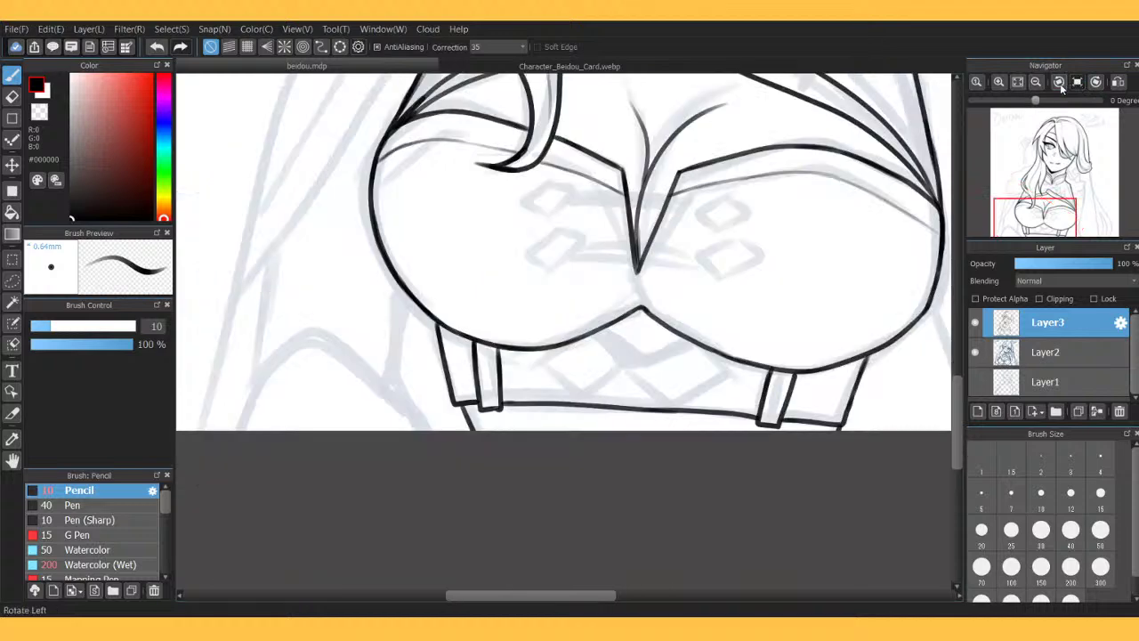
click(1036, 82)
click(1022, 84)
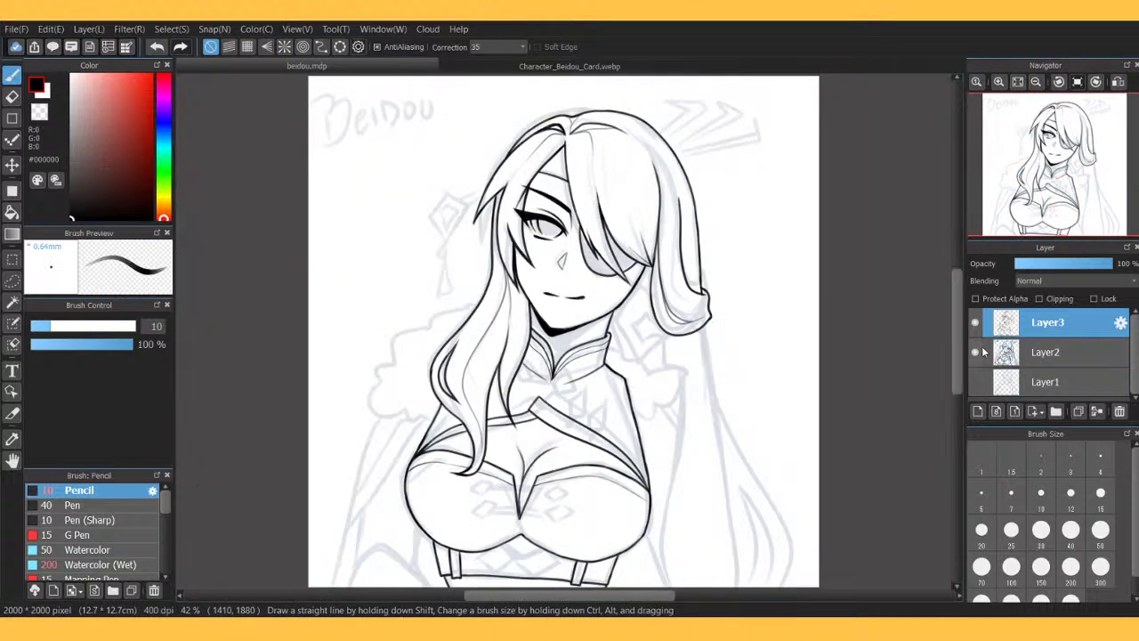
click(976, 353)
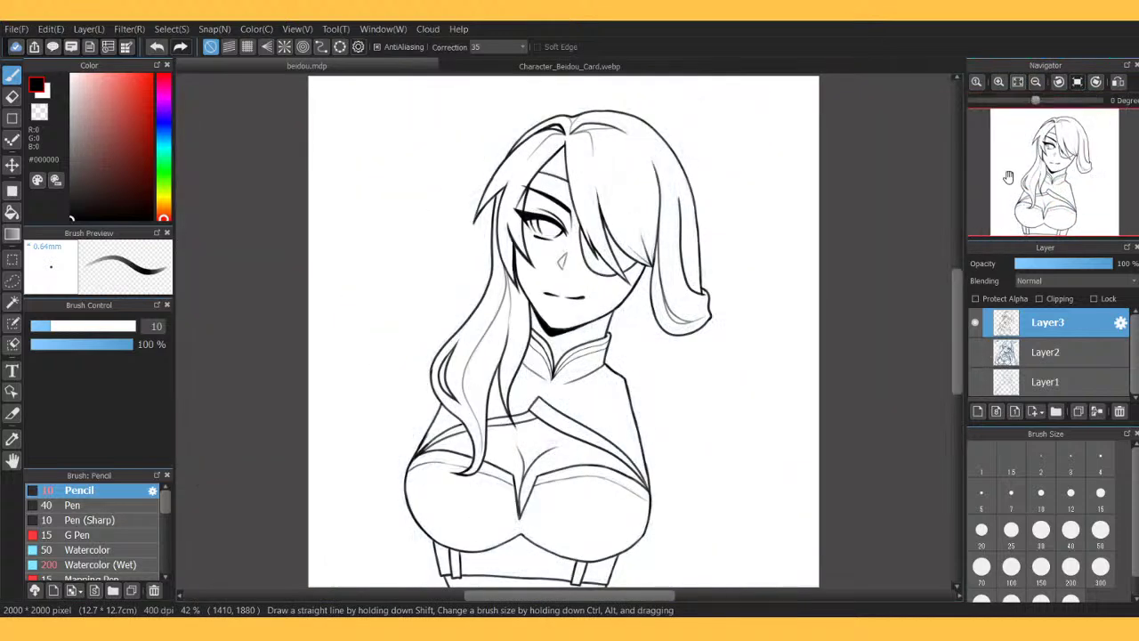
Check the reference card and draw a V-shaped edge below the chest contour's central peak to close a small diamond above the belt.
click(999, 82)
click(998, 82)
click(999, 82)
click(1033, 182)
click(545, 67)
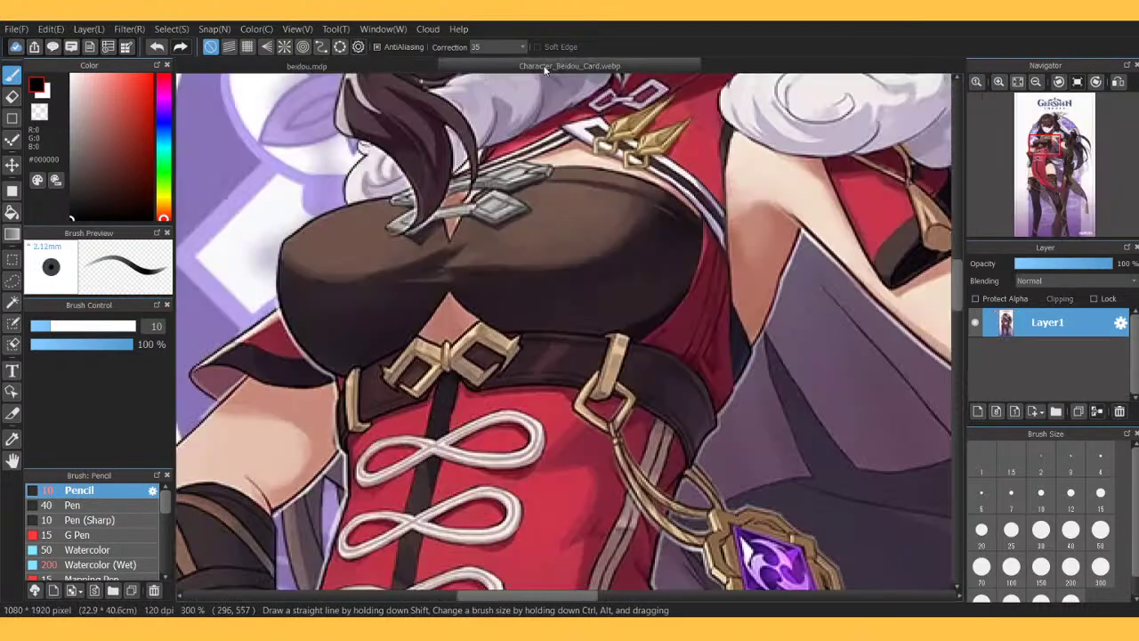
click(406, 69)
mouse_move(1016, 156)
mouse_down()
mouse_move(1050, 204)
mouse_move(1044, 233)
mouse_up()
click(976, 353)
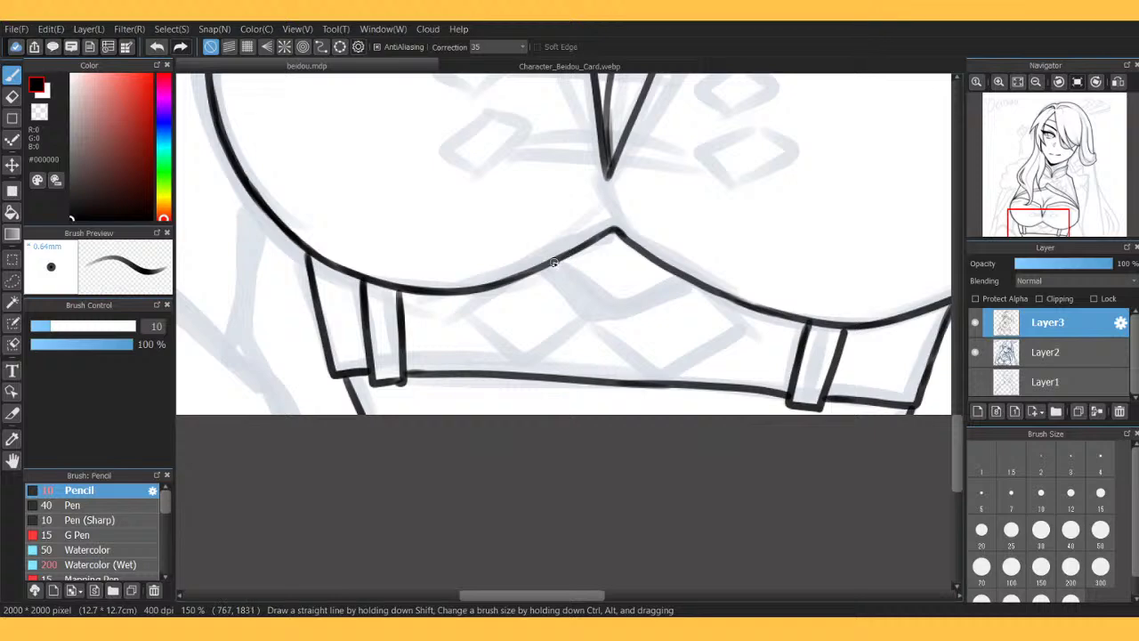
mouse_move(553, 262)
mouse_down()
mouse_move(609, 306)
mouse_move(666, 267)
mouse_up()
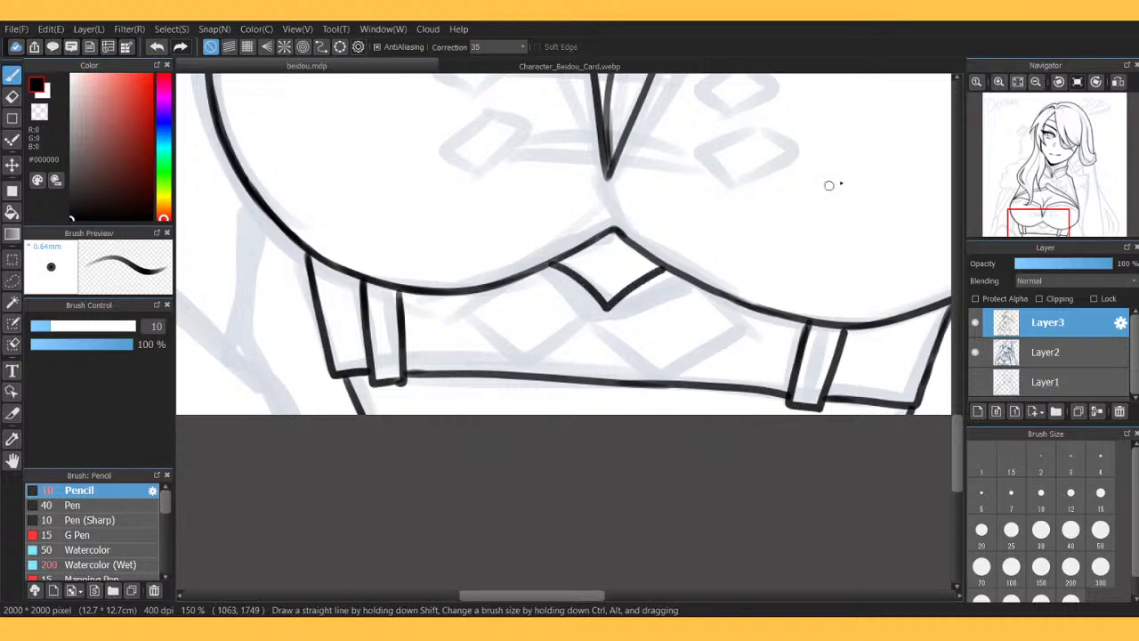
Compare the whole line art with the Layer2 sketch and examine the outfit details on the reference card.
click(1018, 82)
click(976, 351)
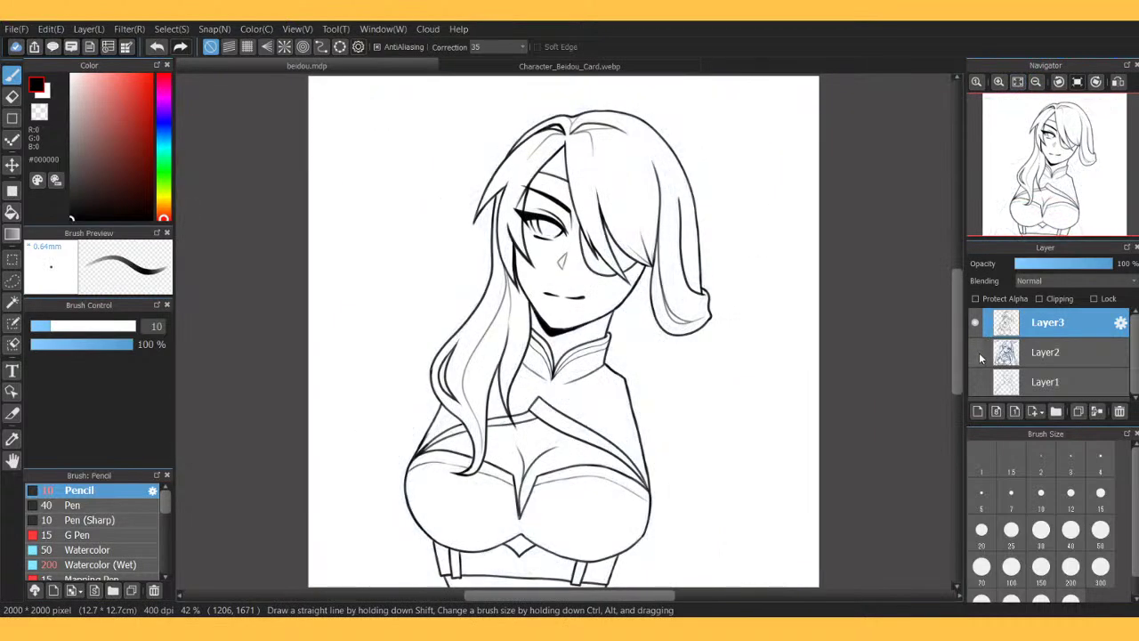
click(976, 353)
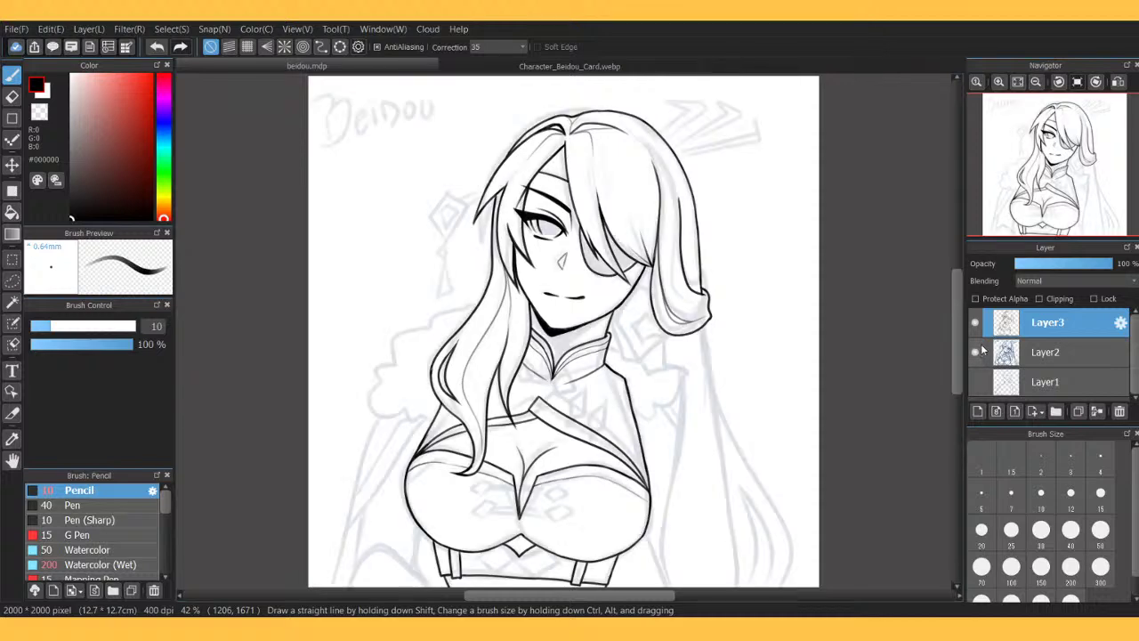
click(977, 352)
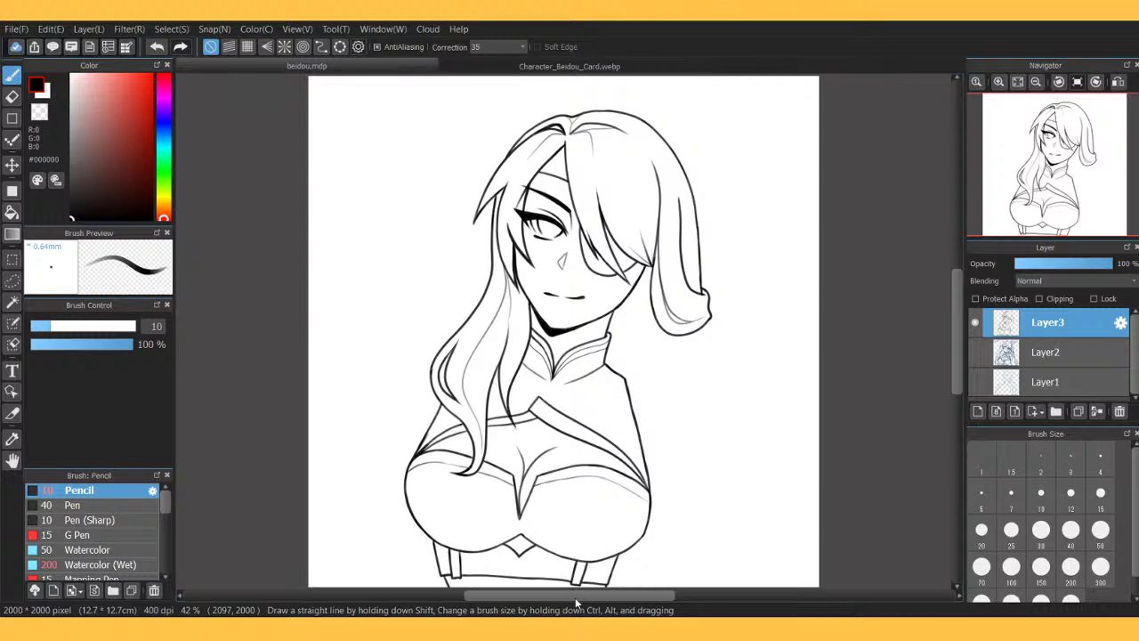
click(975, 353)
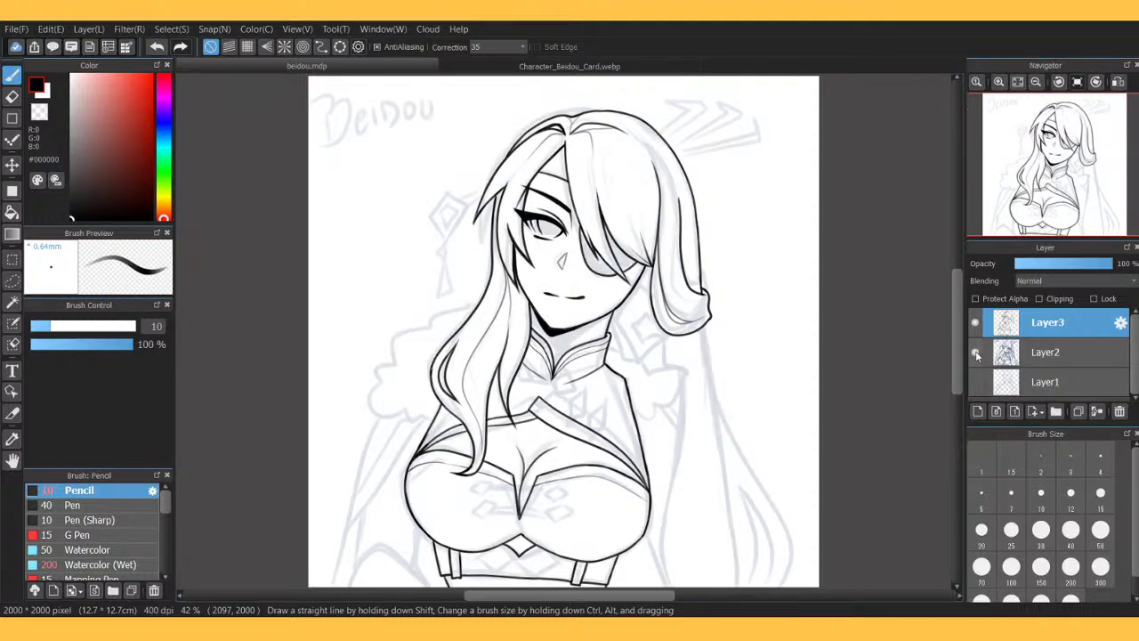
click(975, 353)
click(574, 66)
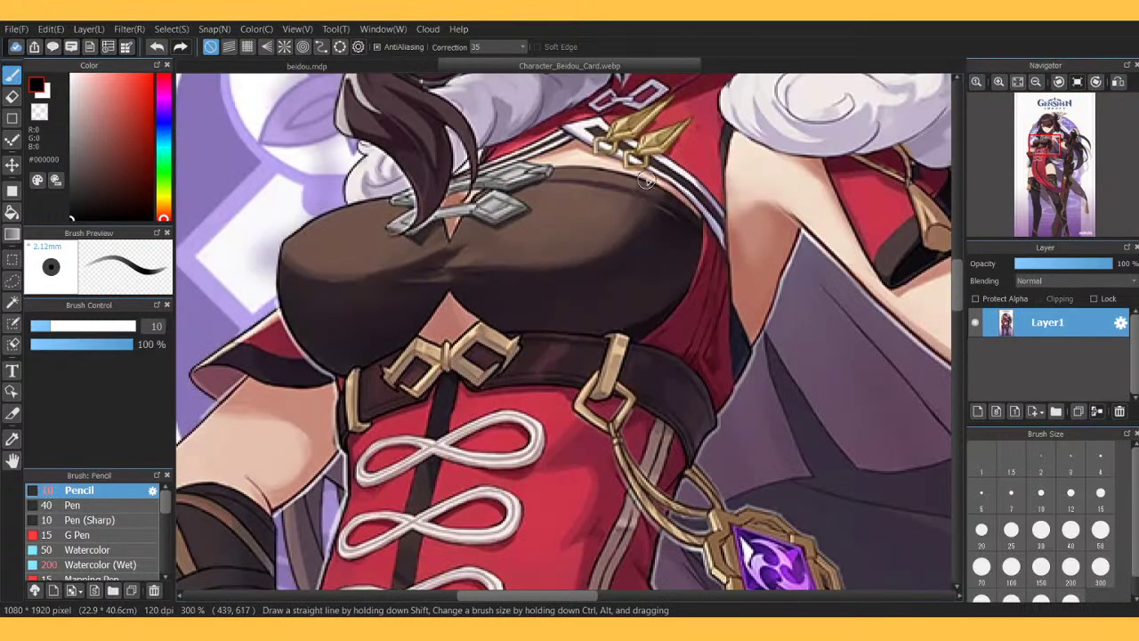
drag(1056, 142, 1048, 136)
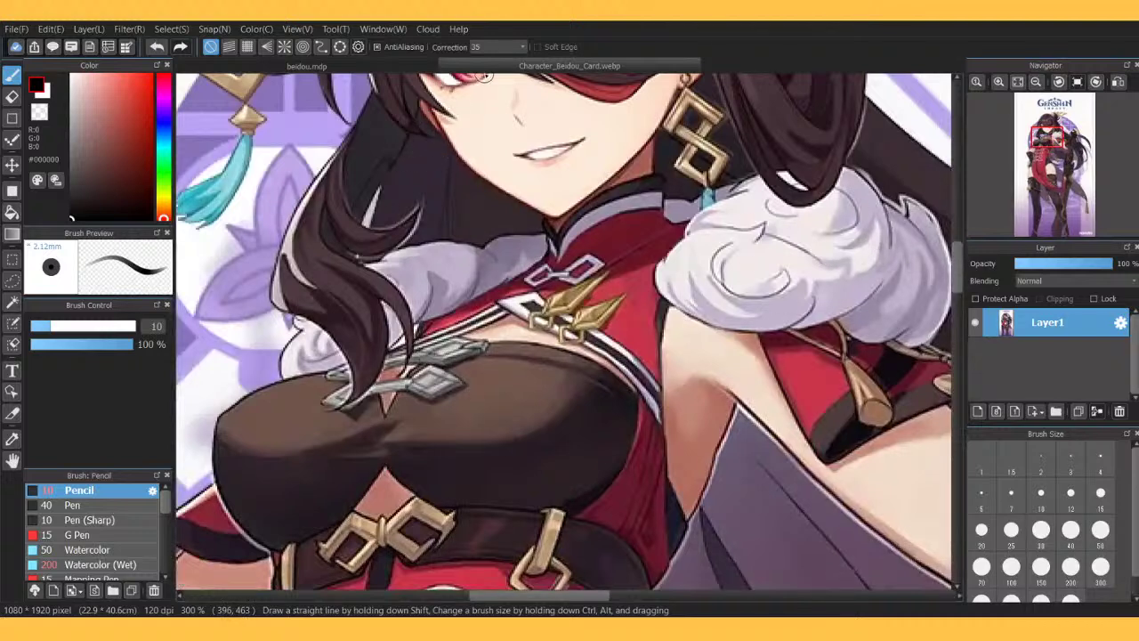
click(420, 69)
With a size 4 pencil, draw thin lashes at the outer end of the lower lid and of the thick upper lash line.
click(999, 81)
click(999, 81)
click(998, 81)
drag(1042, 165, 1049, 149)
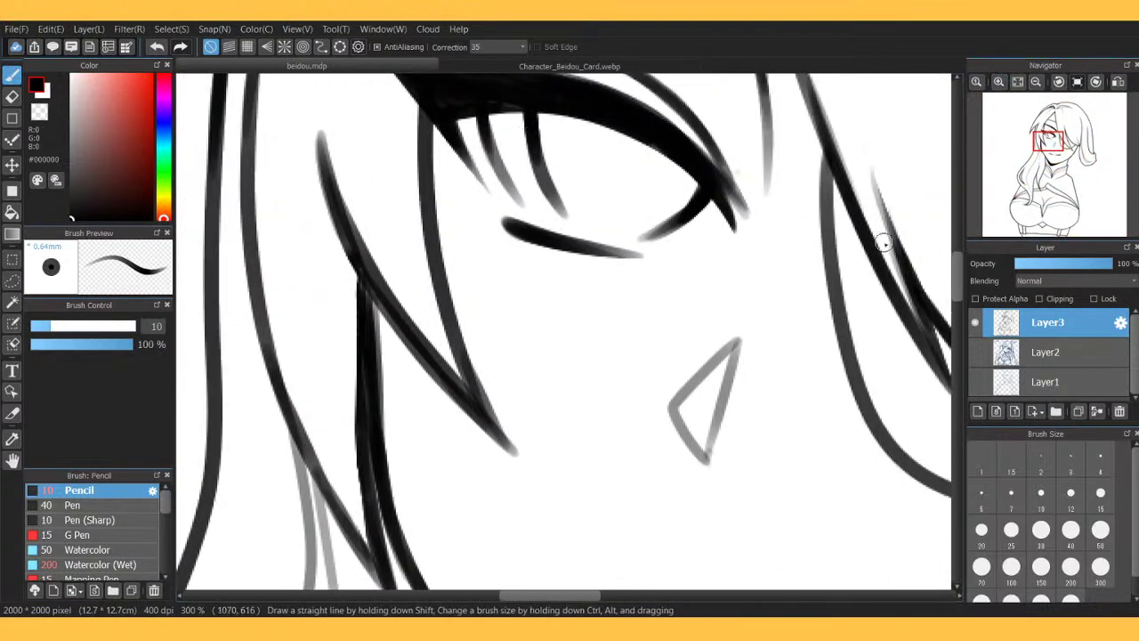
click(1099, 469)
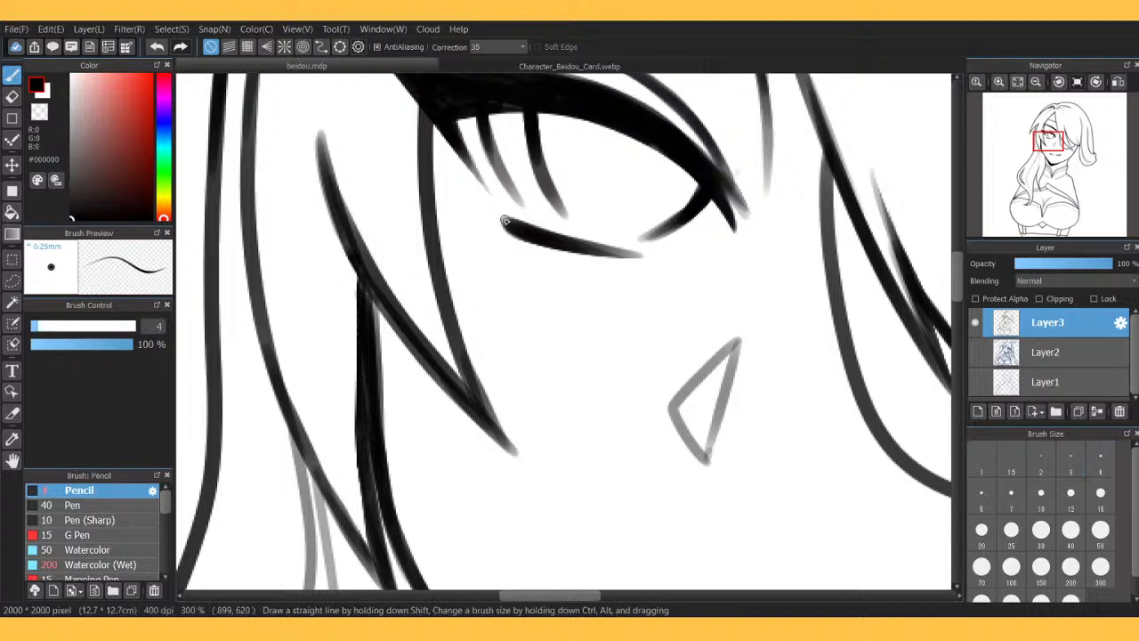
mouse_move(522, 240)
mouse_down()
mouse_move(488, 253)
mouse_move(492, 222)
mouse_move(459, 238)
mouse_up()
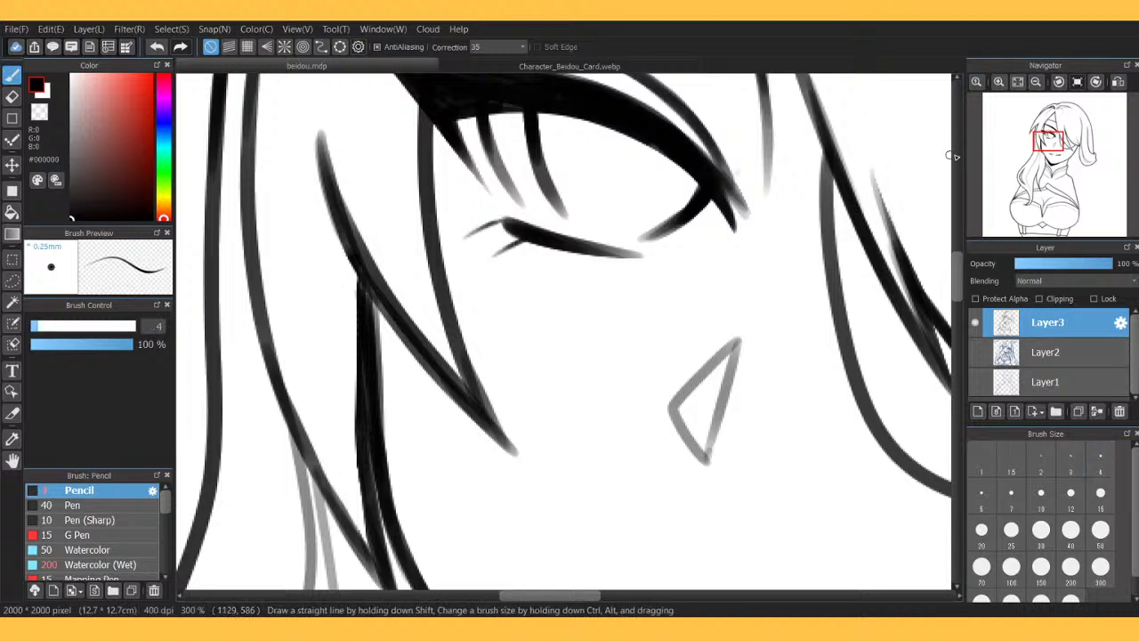
drag(1038, 155, 1050, 142)
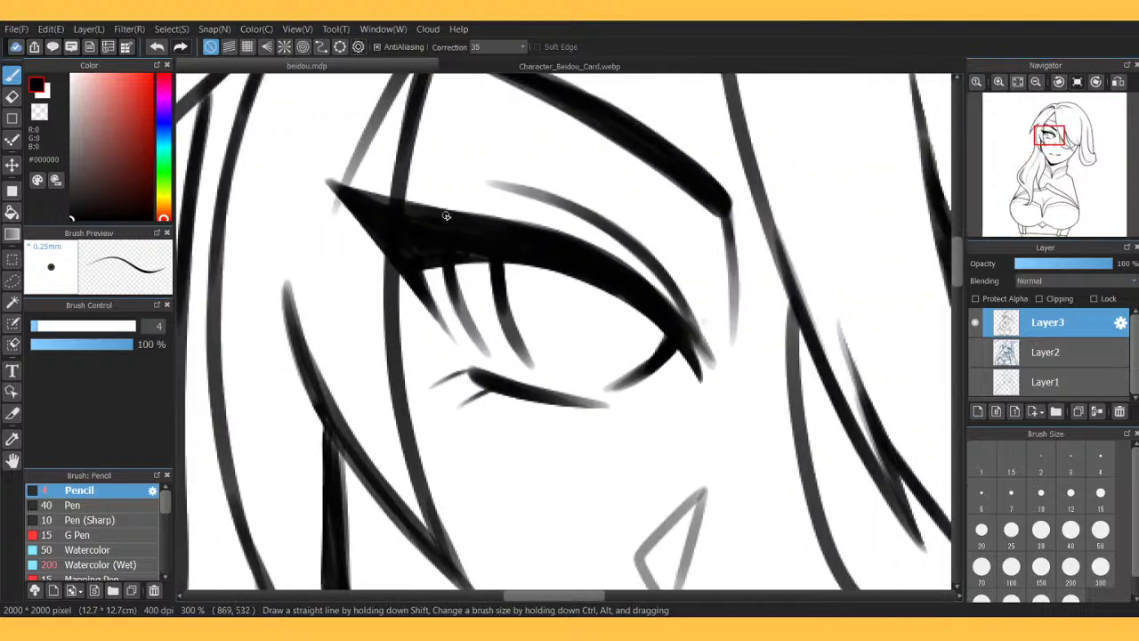
drag(415, 167, 444, 205)
mouse_move(359, 243)
mouse_down()
mouse_move(331, 242)
mouse_move(439, 232)
mouse_up()
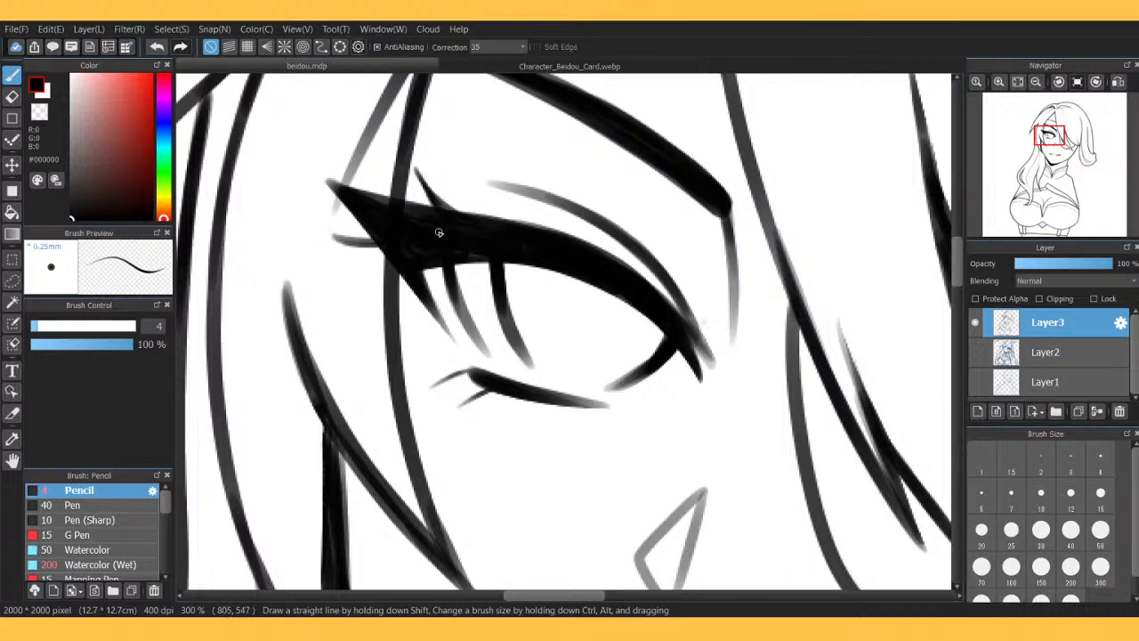
mouse_move(339, 240)
mouse_down()
mouse_move(409, 262)
mouse_move(391, 249)
mouse_up()
With a size 25 pencil, fill in a round pupil inside the eye just below the upper lash line.
click(1024, 83)
click(998, 82)
click(998, 82)
click(999, 82)
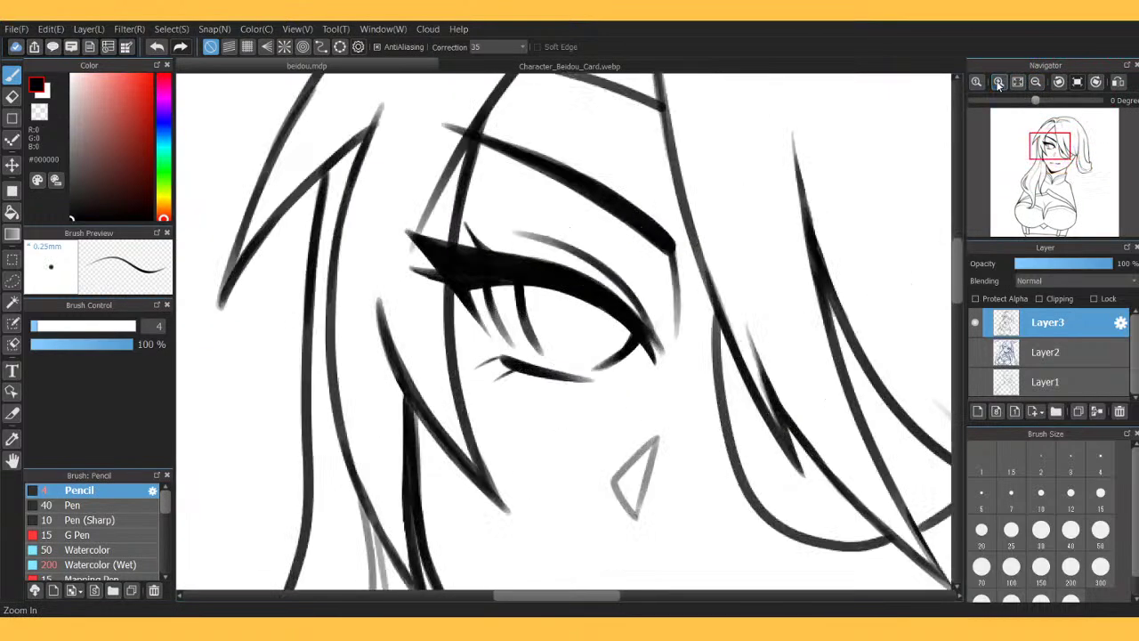
click(998, 81)
click(1027, 532)
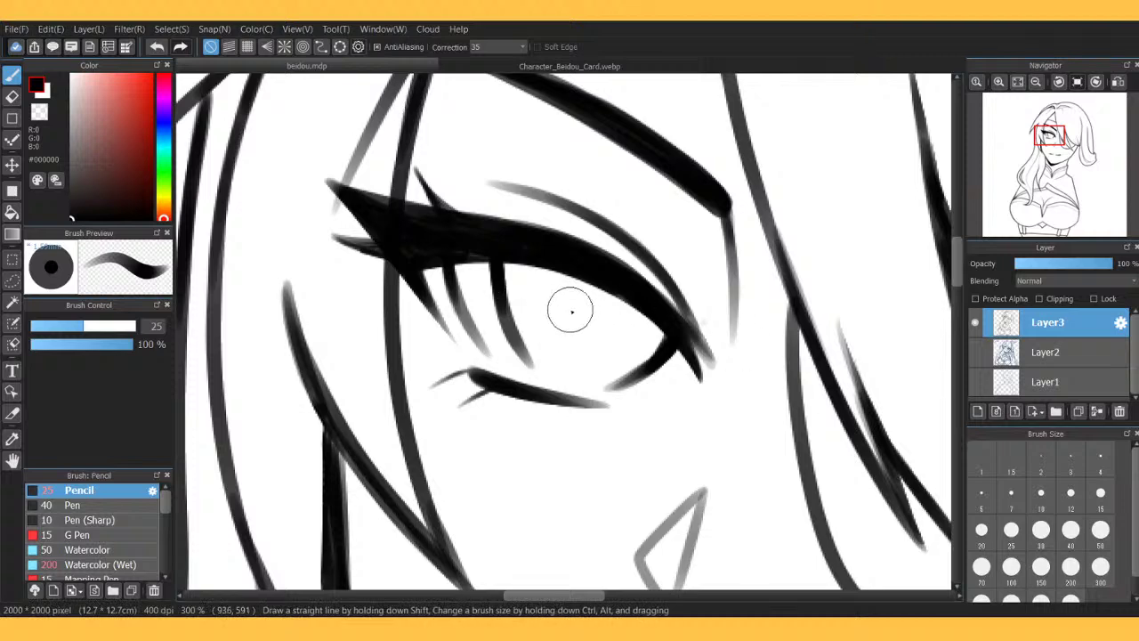
mouse_move(572, 308)
mouse_down()
mouse_move(598, 324)
mouse_move(574, 312)
mouse_move(595, 333)
mouse_move(578, 307)
mouse_move(576, 335)
mouse_move(599, 306)
mouse_move(569, 320)
mouse_move(606, 322)
mouse_move(578, 308)
mouse_move(588, 336)
mouse_move(592, 304)
mouse_move(575, 334)
mouse_move(595, 301)
mouse_move(572, 328)
mouse_move(601, 318)
mouse_move(567, 291)
mouse_up()
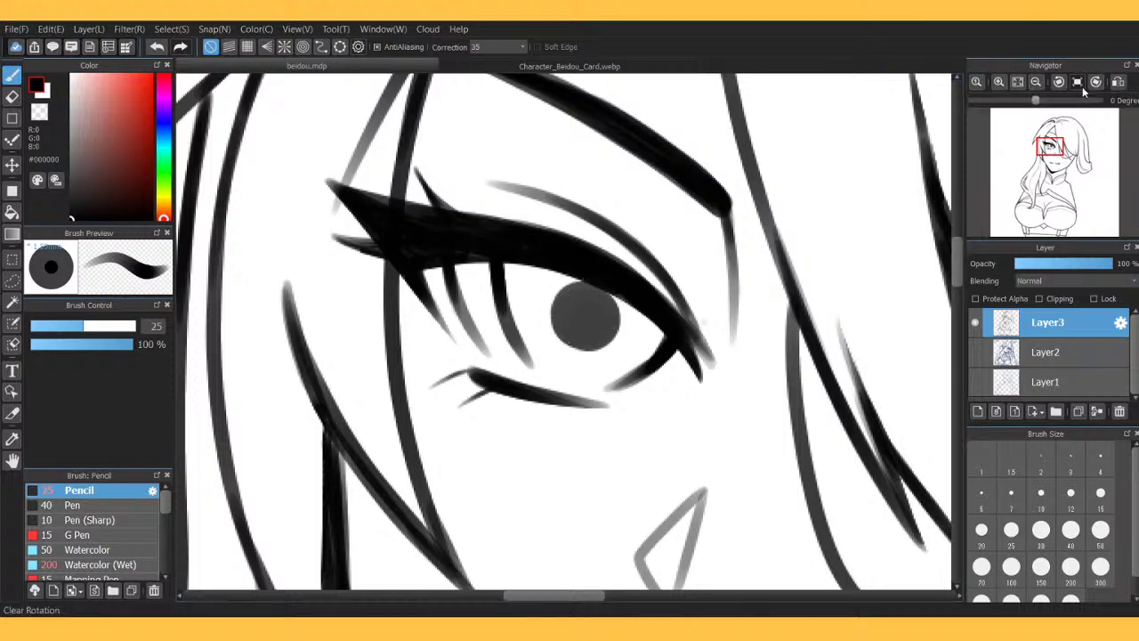
Shade the upper iris around the pupil with several overlapping strokes beneath the lash line, building up a darker tone.
click(1036, 82)
click(1036, 82)
click(1036, 82)
click(1036, 82)
mouse_move(1066, 153)
mouse_down()
mouse_move(1056, 160)
mouse_move(1049, 145)
mouse_up()
click(1000, 82)
click(999, 82)
click(999, 82)
click(1000, 82)
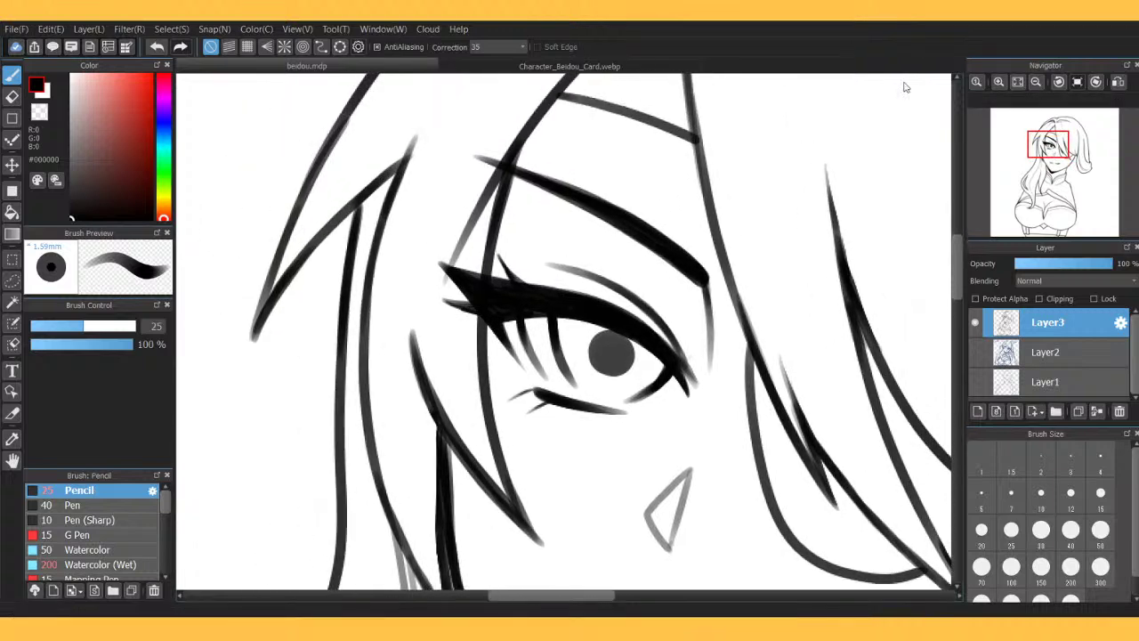
drag(566, 334, 640, 355)
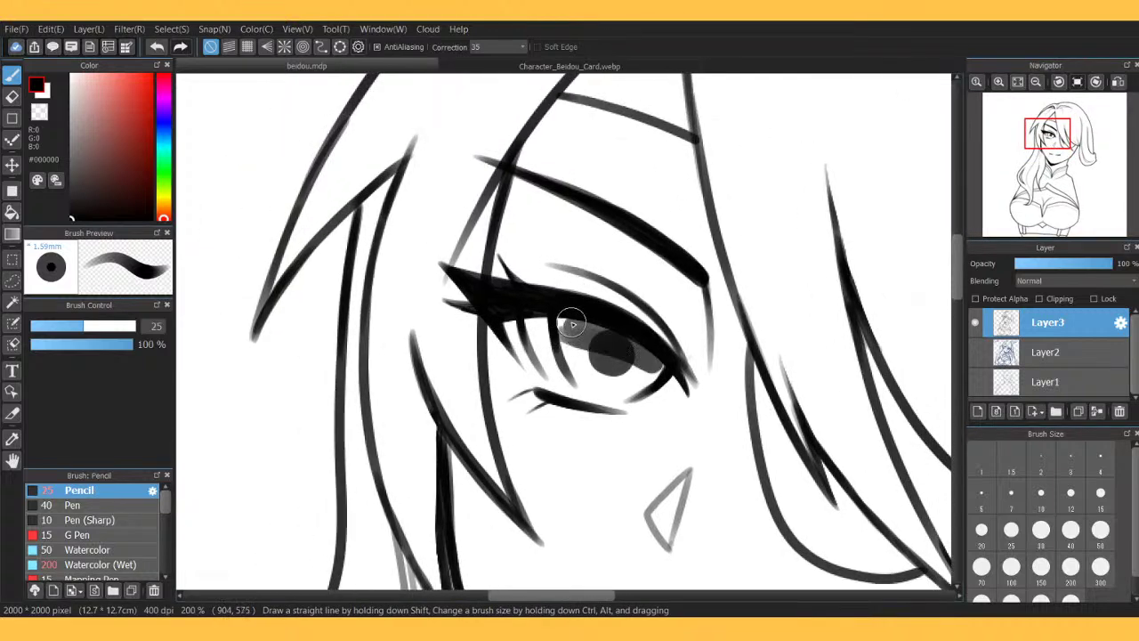
drag(564, 333, 656, 366)
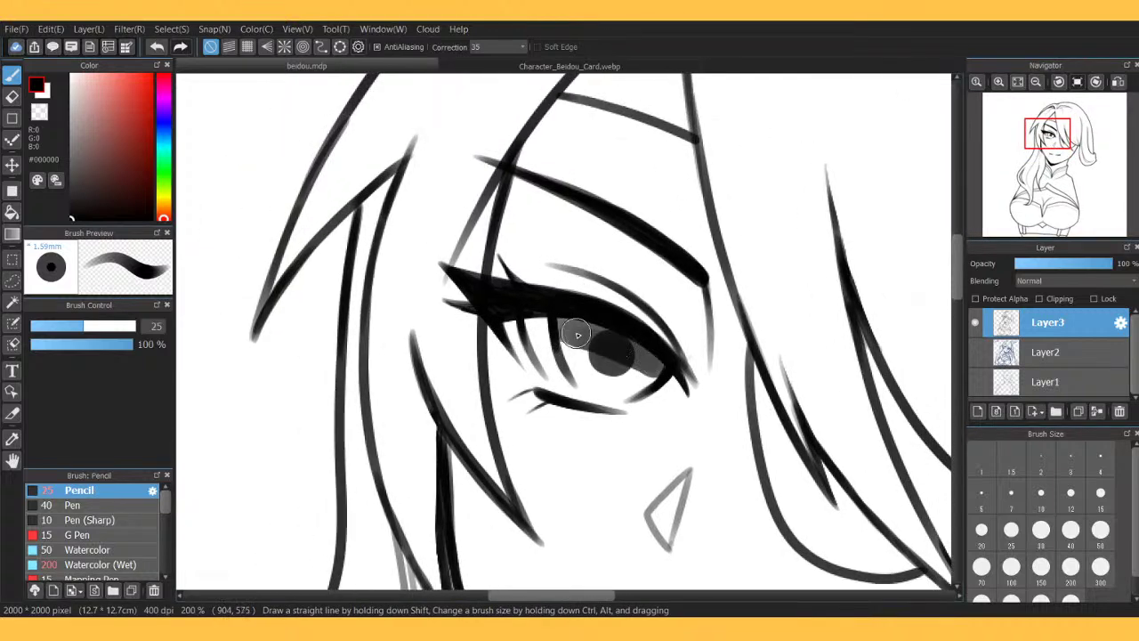
drag(565, 341, 657, 369)
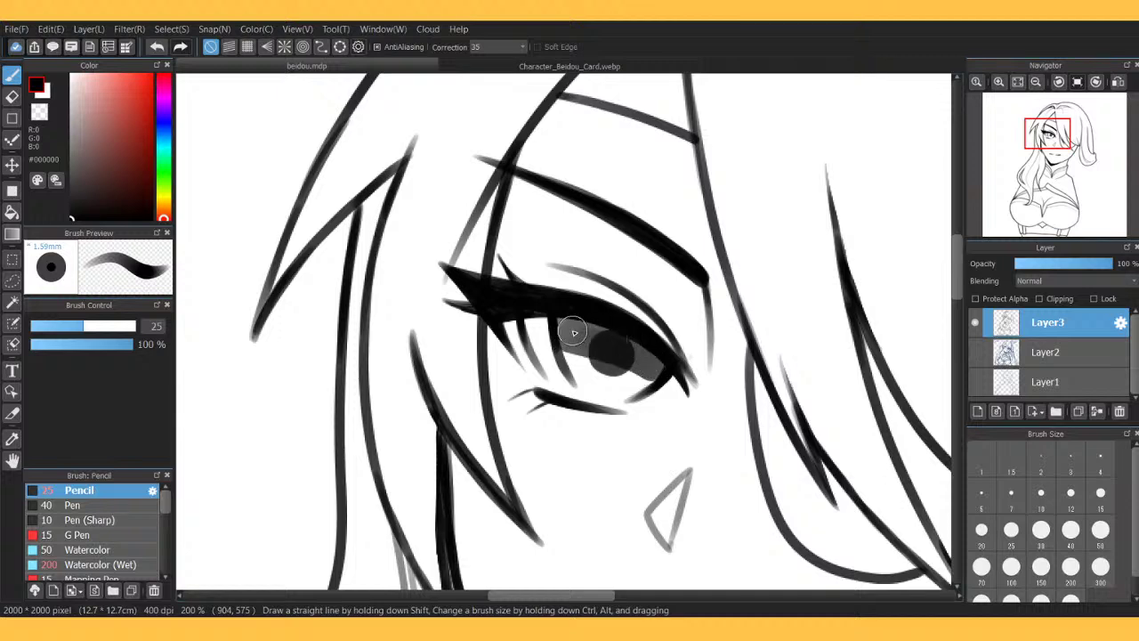
mouse_move(572, 336)
mouse_down()
mouse_move(616, 348)
mouse_move(564, 321)
mouse_move(574, 342)
mouse_move(626, 345)
mouse_move(610, 334)
mouse_move(655, 368)
mouse_move(570, 347)
mouse_move(567, 324)
mouse_move(579, 346)
mouse_move(653, 369)
mouse_move(604, 349)
mouse_move(600, 366)
mouse_move(629, 356)
mouse_move(590, 350)
mouse_up()
With a size 10 pencil, ink the fluffy fur trim on the left shoulder beside the long hair lock, following the shown Layer2 sketch.
mouse_move(1063, 96)
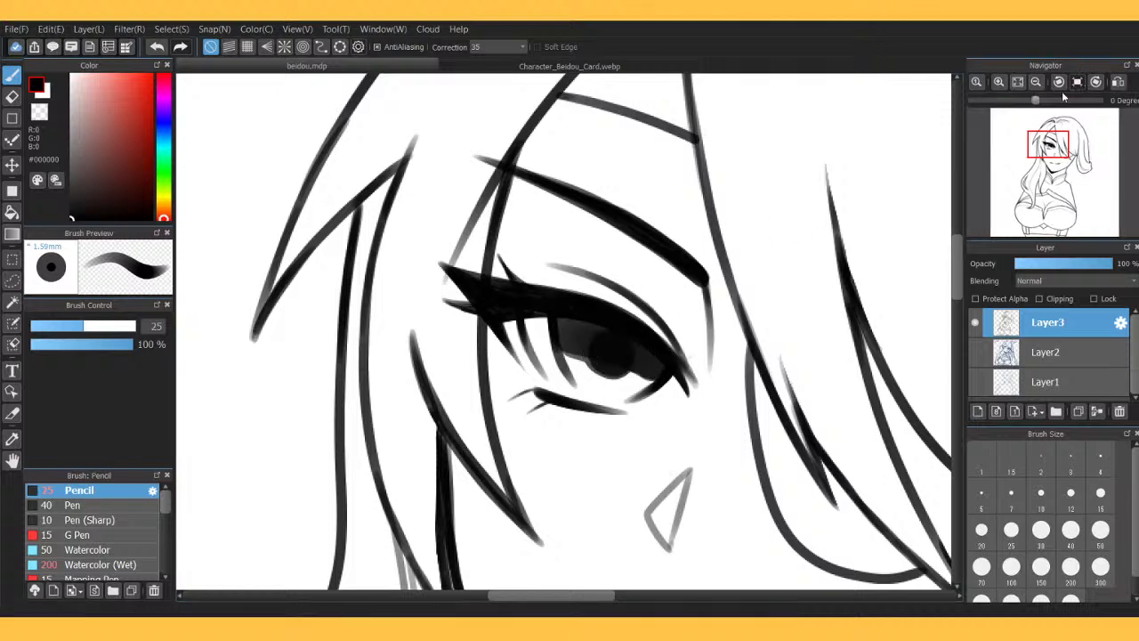
click(1036, 82)
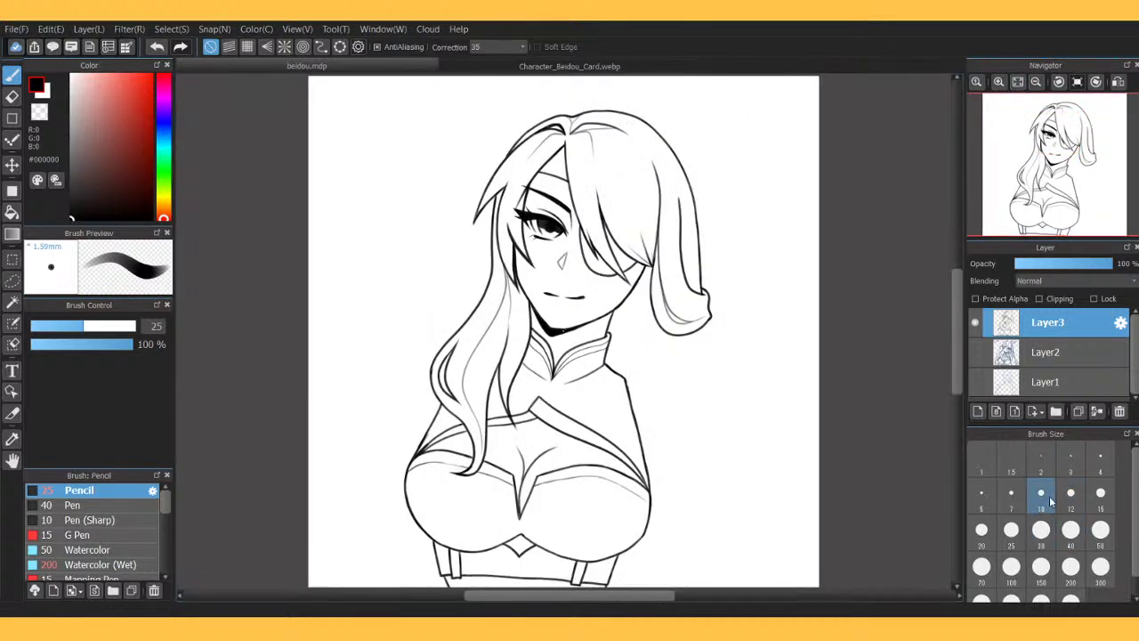
click(1041, 495)
drag(389, 440, 391, 527)
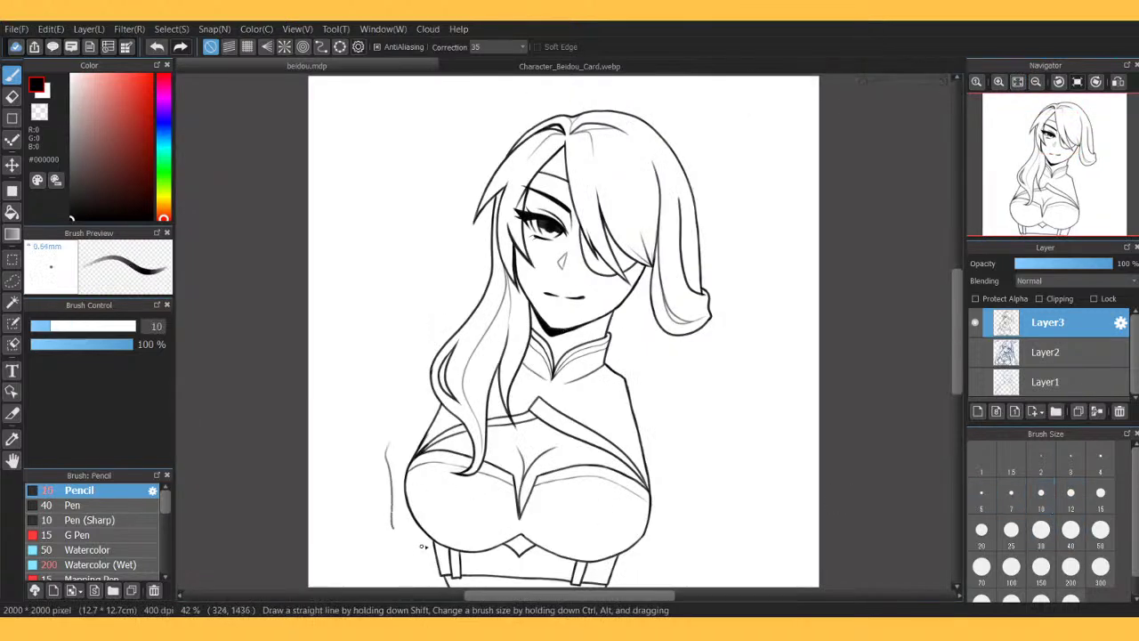
key(ctrl+z)
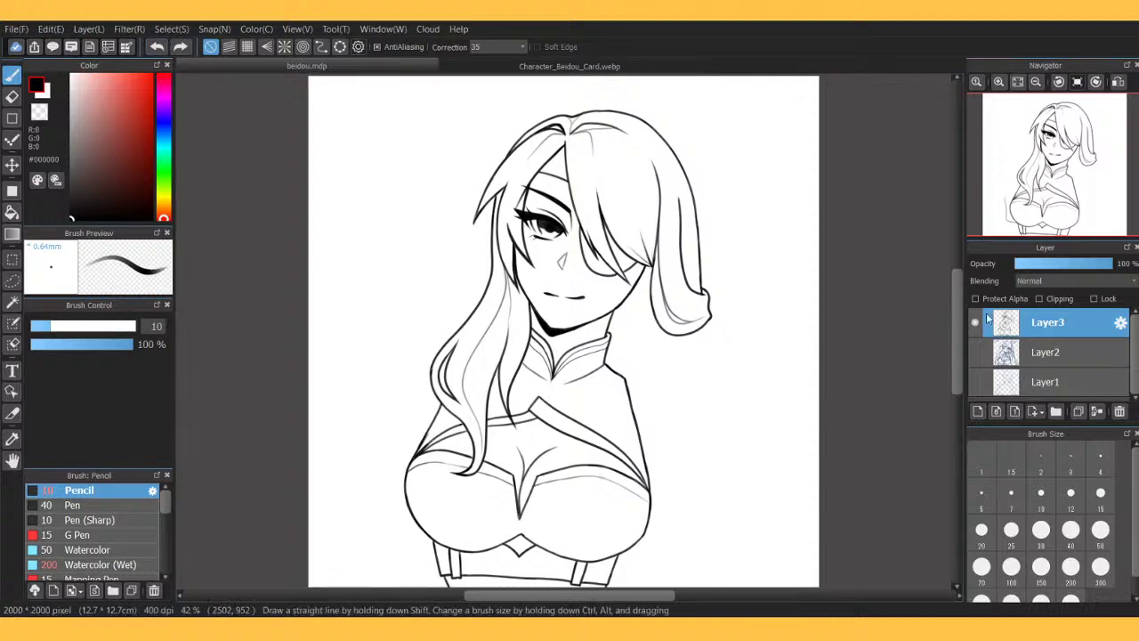
click(977, 351)
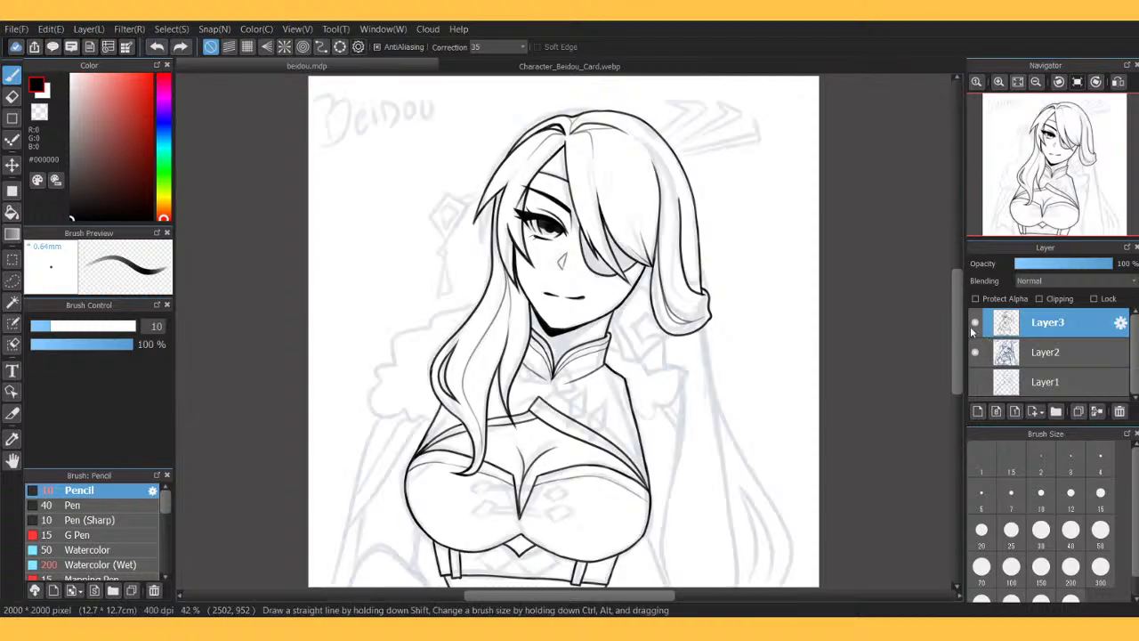
click(999, 82)
click(998, 82)
drag(1055, 148, 1015, 185)
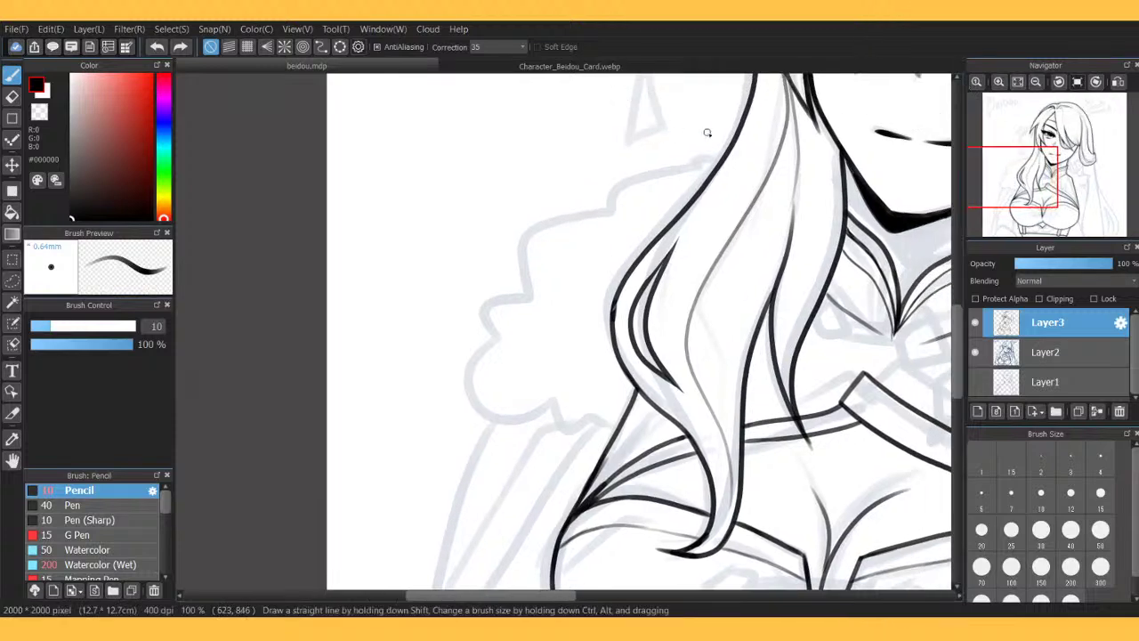
mouse_move(725, 147)
mouse_down()
mouse_move(668, 145)
mouse_move(616, 172)
mouse_move(610, 195)
mouse_move(632, 164)
mouse_move(607, 203)
mouse_move(549, 202)
mouse_move(536, 181)
mouse_move(554, 215)
mouse_move(494, 252)
mouse_move(493, 289)
mouse_up()
mouse_move(504, 249)
mouse_down()
mouse_move(507, 292)
mouse_move(474, 325)
mouse_move(496, 365)
mouse_move(486, 342)
mouse_move(510, 342)
mouse_move(498, 322)
mouse_move(546, 389)
mouse_move(528, 364)
mouse_up()
mouse_move(528, 363)
mouse_down()
mouse_move(545, 382)
mouse_move(454, 441)
mouse_move(465, 431)
mouse_move(512, 437)
mouse_move(513, 457)
mouse_move(538, 437)
mouse_move(580, 457)
mouse_move(607, 446)
mouse_up()
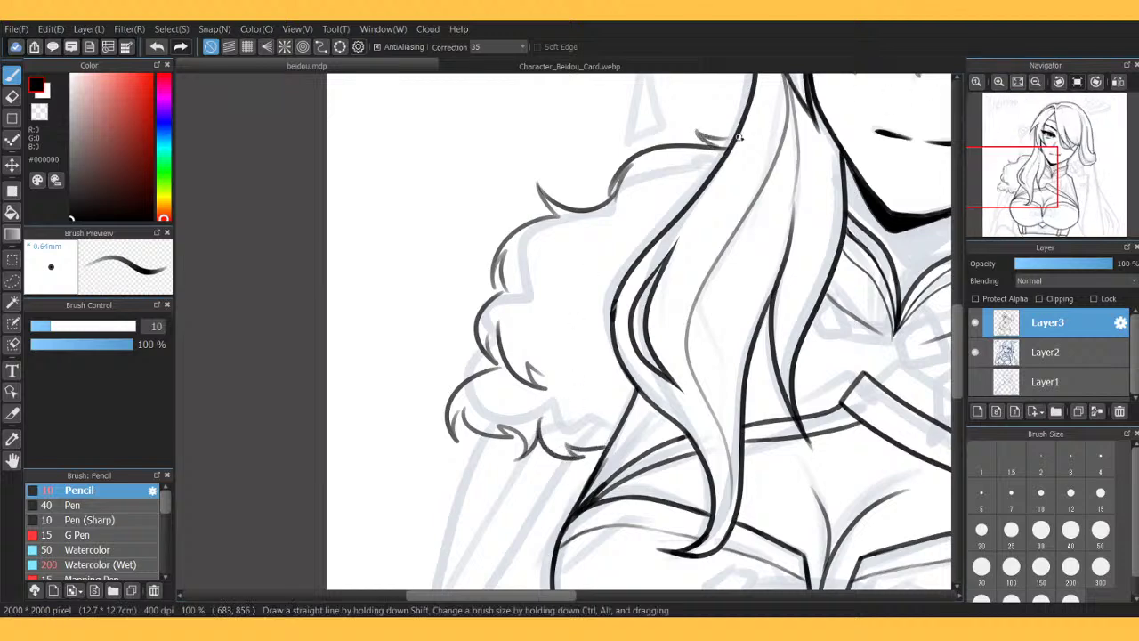
Compare the whole drawing with the Layer2 sketch hidden and shown, and check the fur collar on the reference card.
scroll(739, 137, down, 5)
click(976, 352)
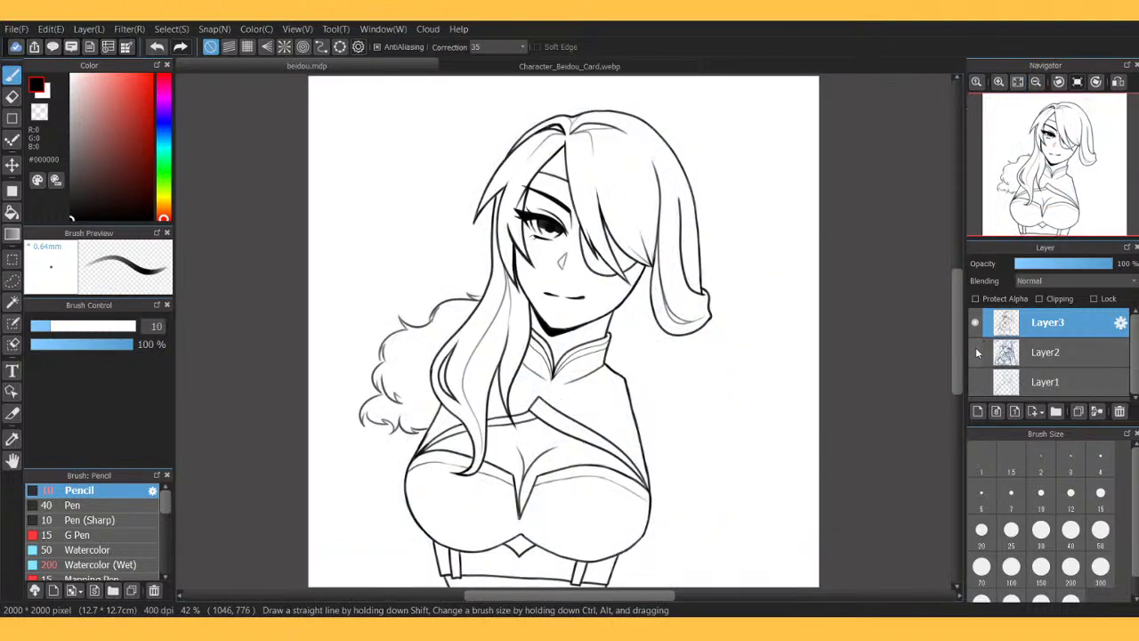
click(979, 352)
click(979, 353)
click(979, 352)
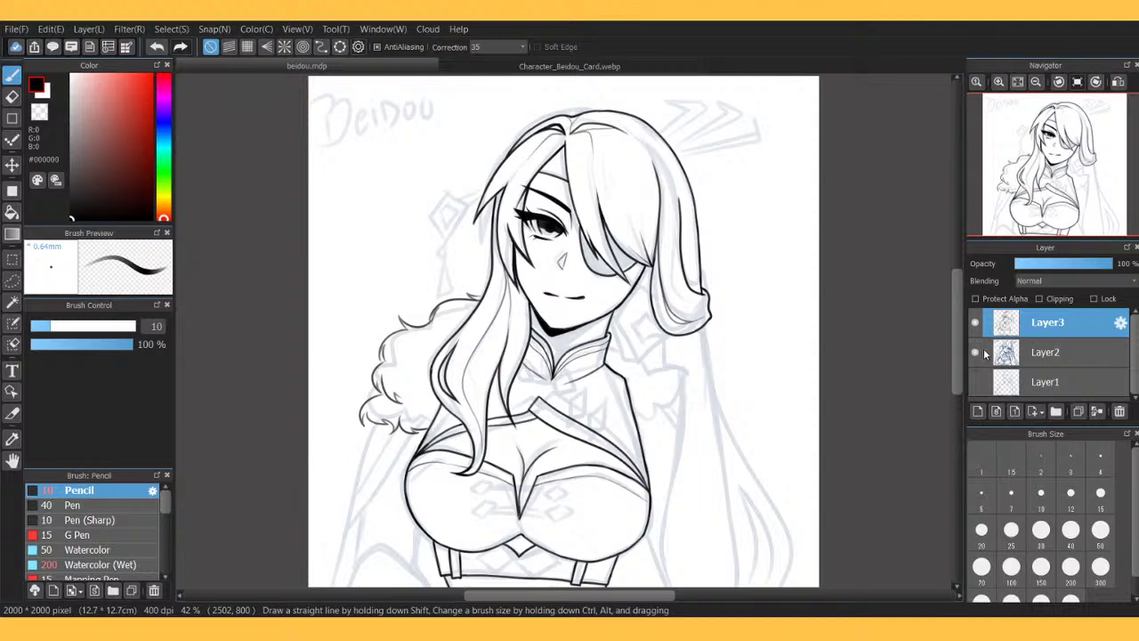
click(570, 66)
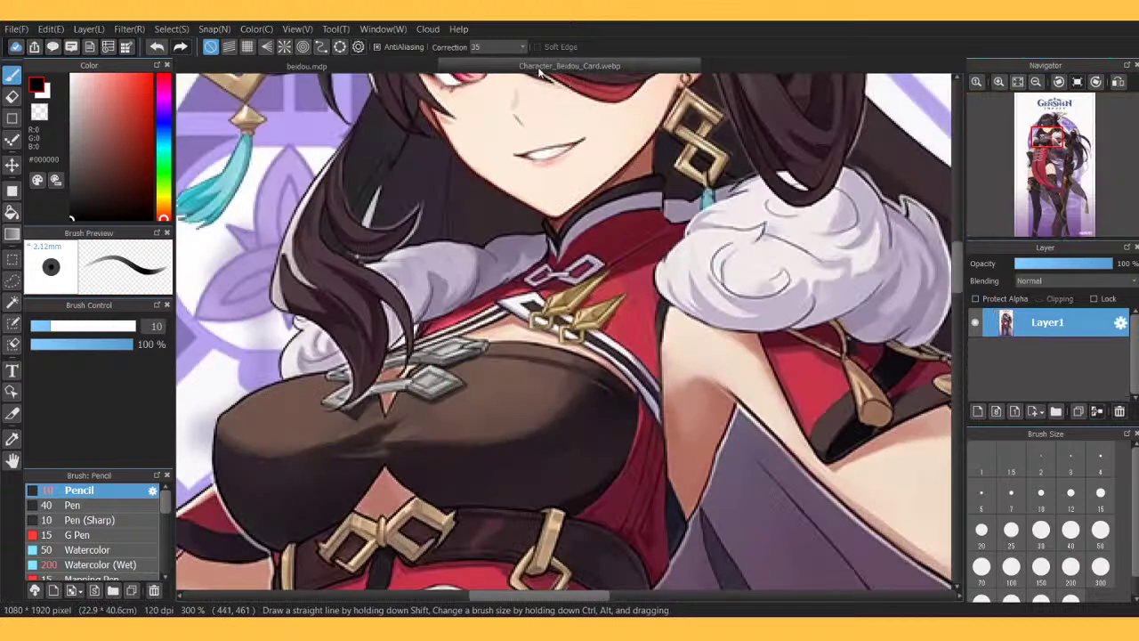
click(413, 65)
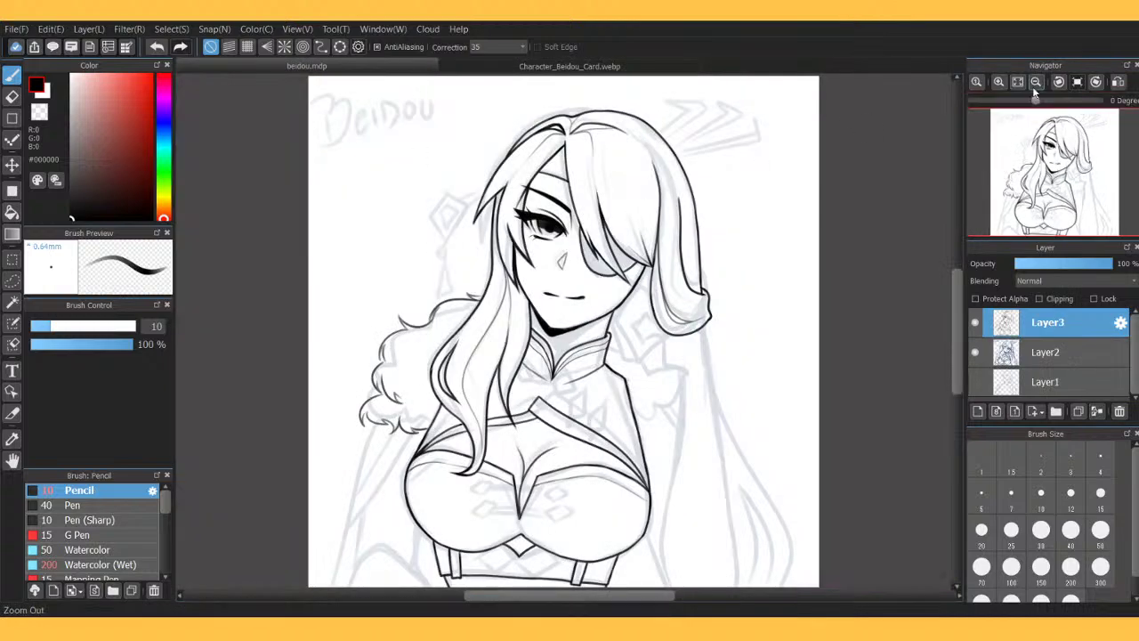
Close the left fur trim with tufts beside the hair lock, erase the overlapping shoulder line, and check the drawing without the Layer2 sketch.
click(999, 82)
click(999, 82)
click(999, 82)
drag(1053, 176, 1028, 204)
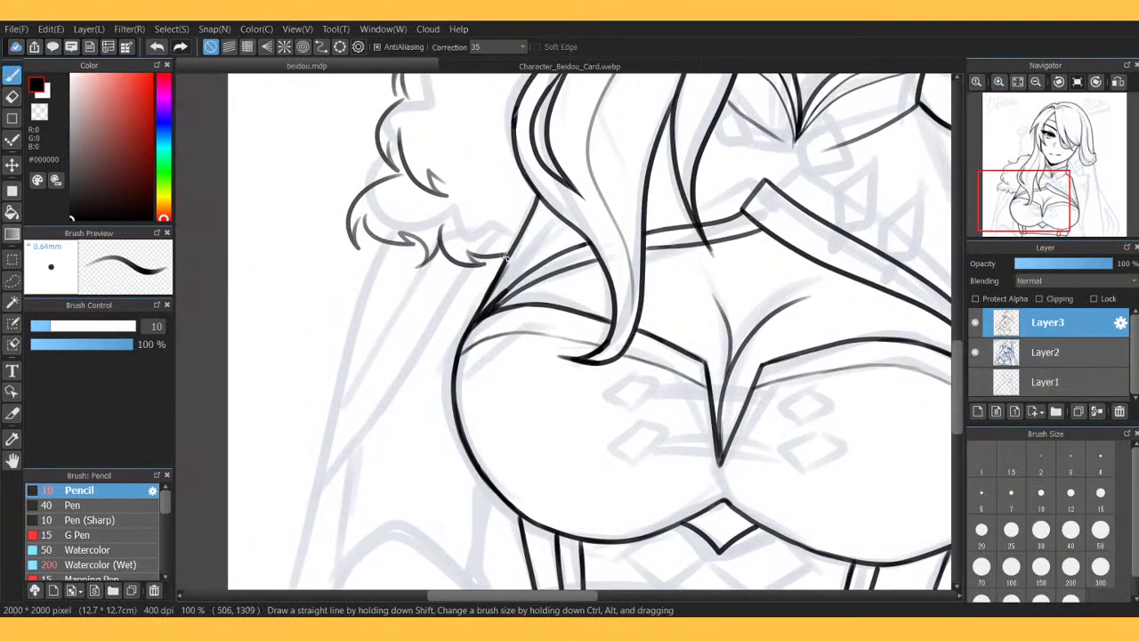
drag(510, 240, 541, 239)
mouse_move(540, 240)
mouse_down()
mouse_move(540, 253)
mouse_move(557, 212)
mouse_up()
key(e)
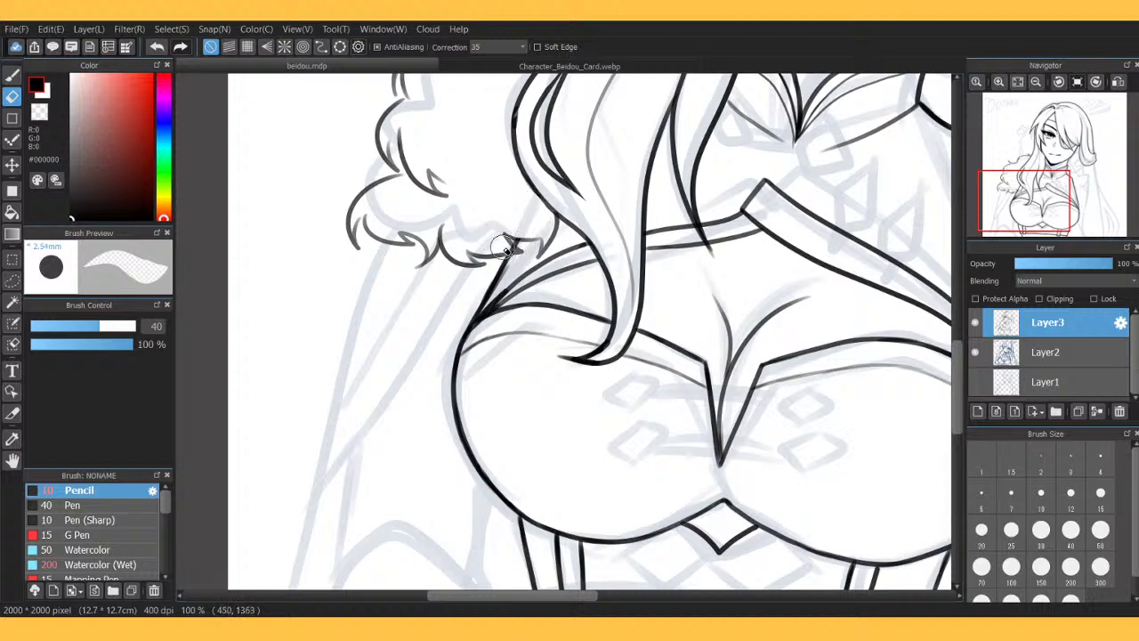
key(b)
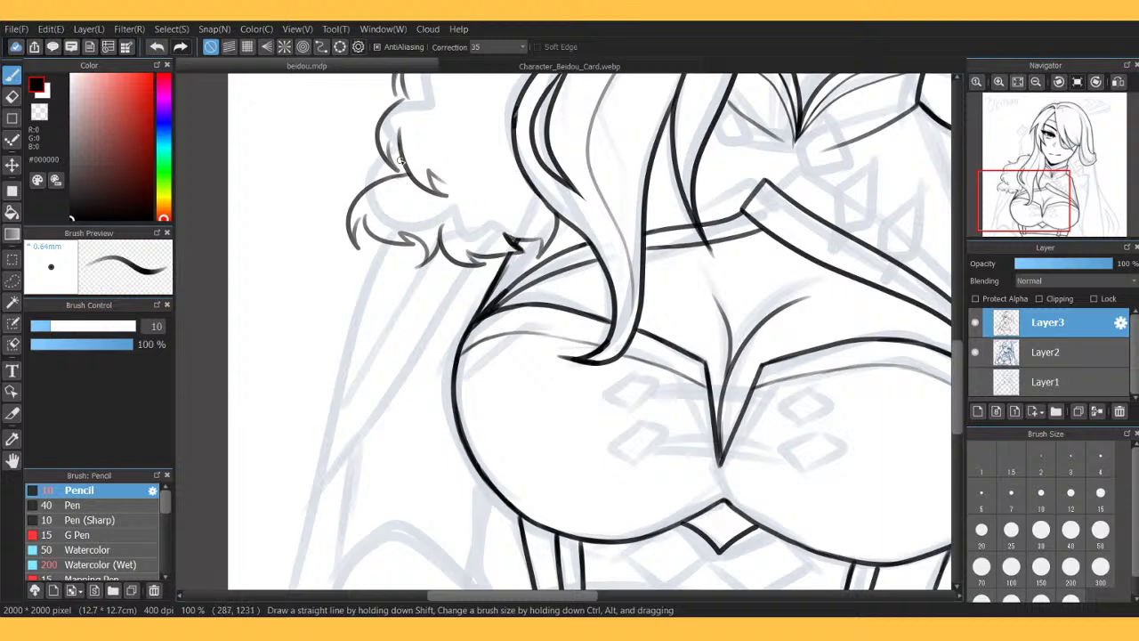
drag(395, 135, 398, 169)
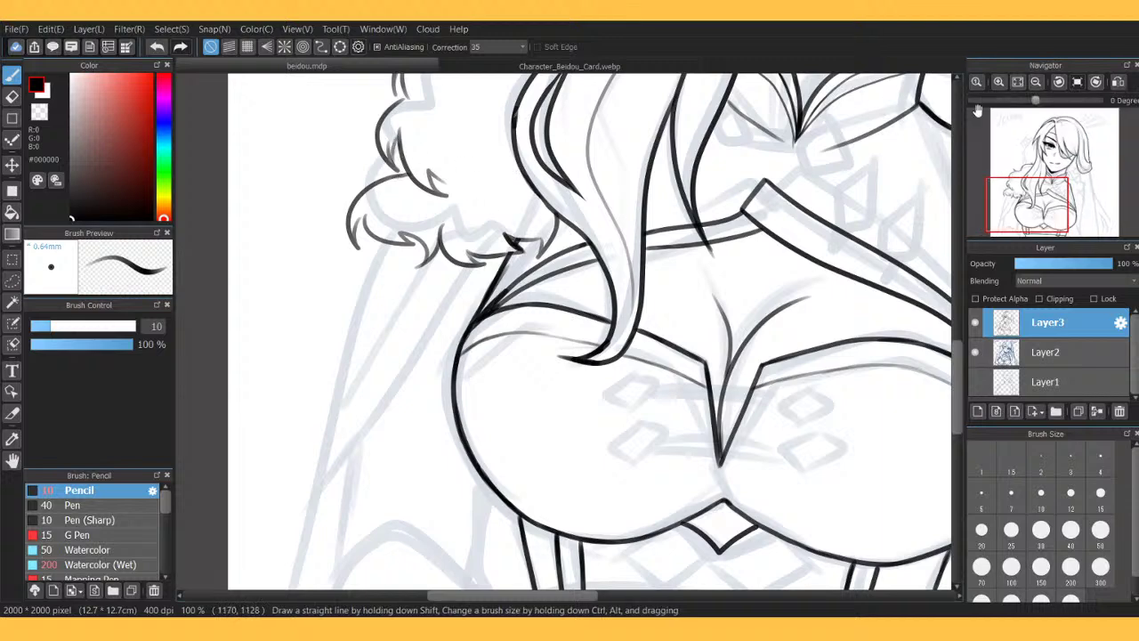
drag(1018, 127, 933, 169)
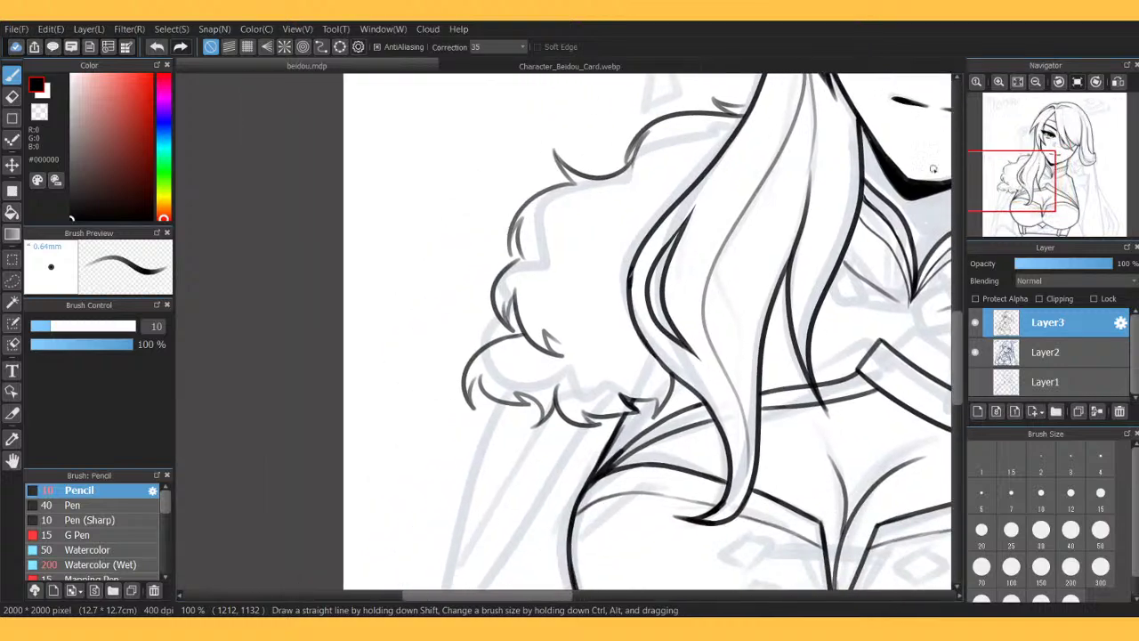
click(1017, 81)
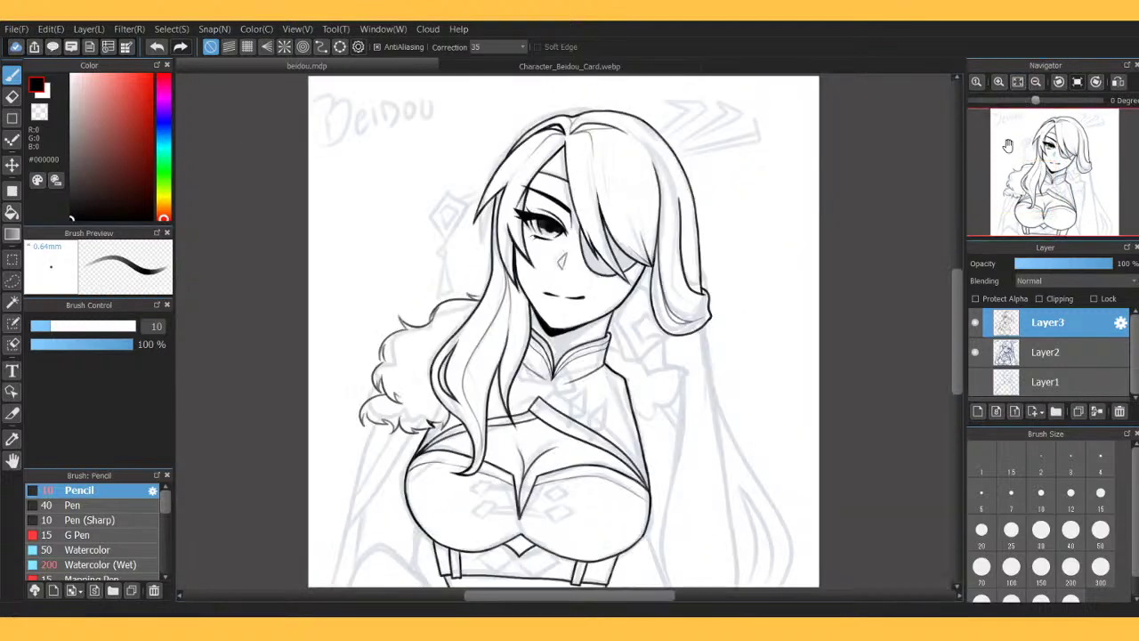
click(975, 352)
click(976, 353)
Draw the tufted inner, outer and lower edges of the fur trim on the right shoulder over the Layer2 sketch.
click(999, 81)
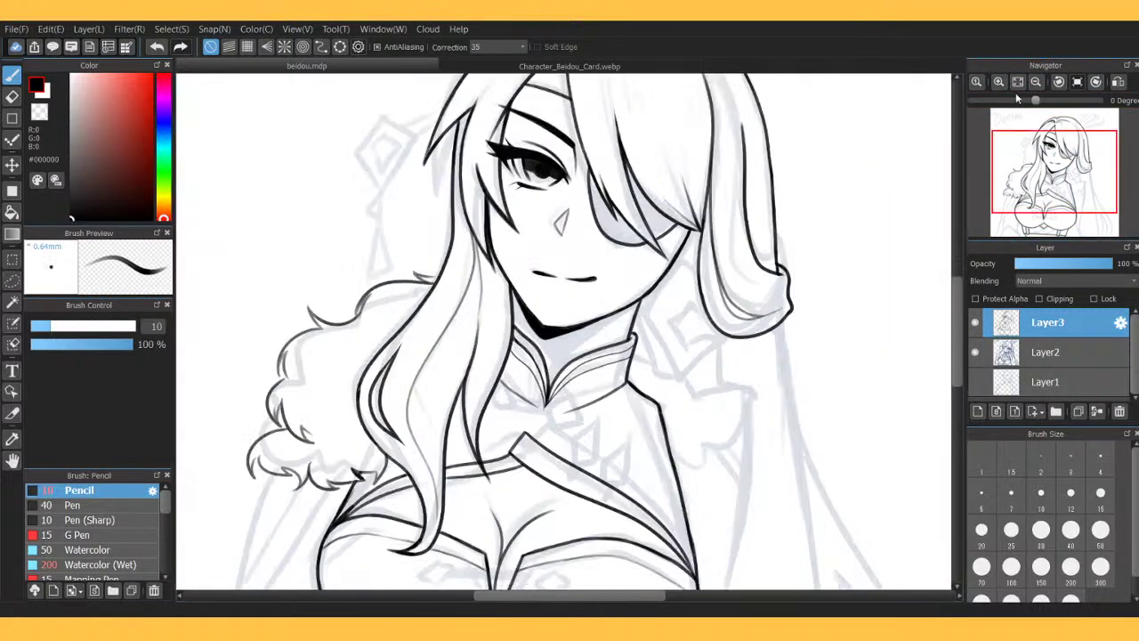
drag(1054, 173, 1060, 189)
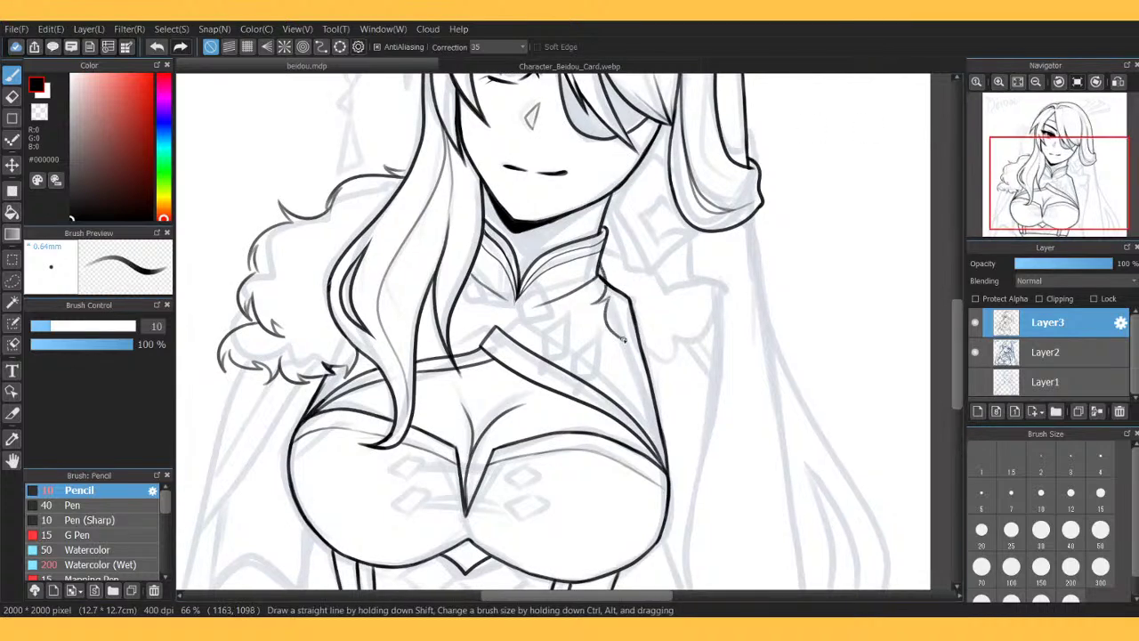
drag(621, 329, 637, 350)
mouse_move(698, 316)
mouse_down()
mouse_move(687, 375)
mouse_move(675, 360)
mouse_move(634, 359)
mouse_up()
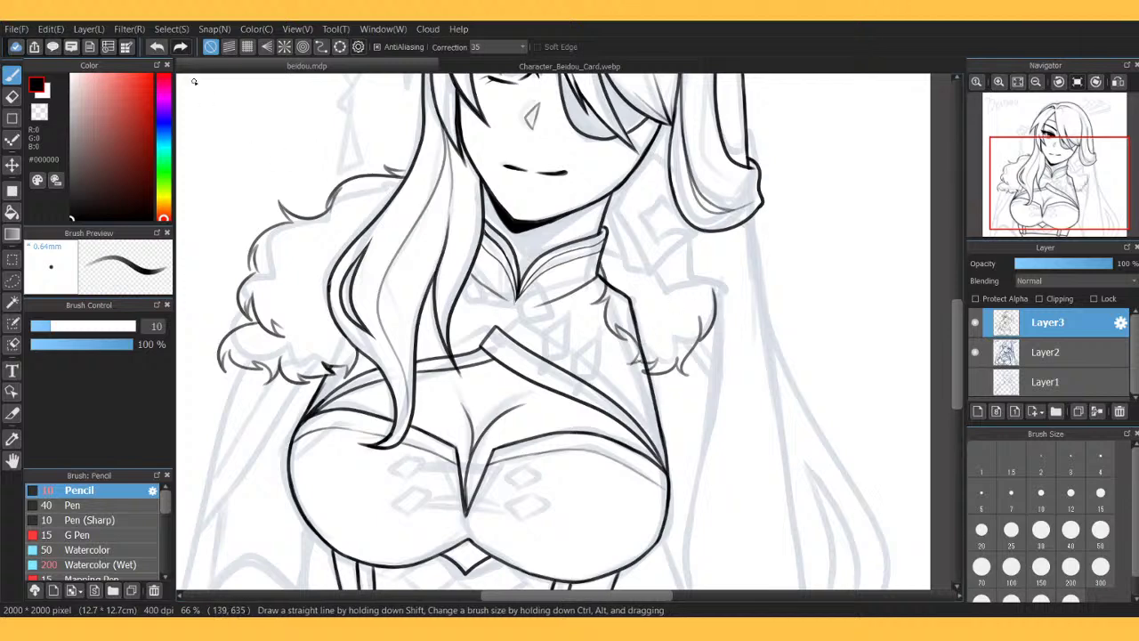
Undo the right shoulder's fur trim strokes, restore the tufted inner edge, and redraw short tufts along the lower edge.
click(156, 47)
click(156, 47)
click(156, 48)
click(155, 47)
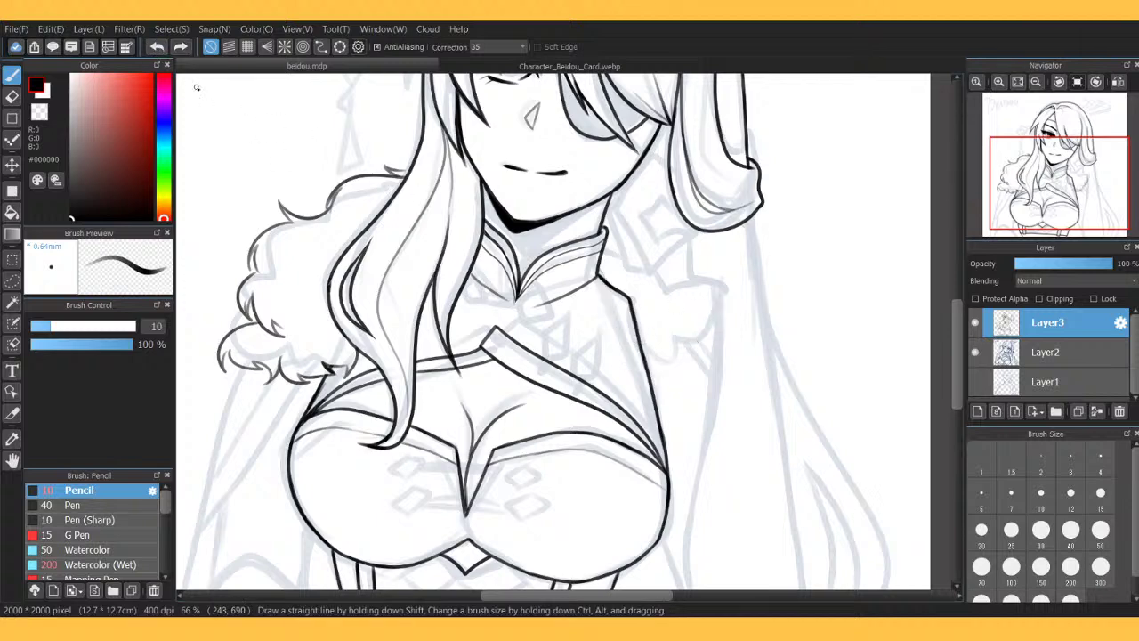
click(181, 47)
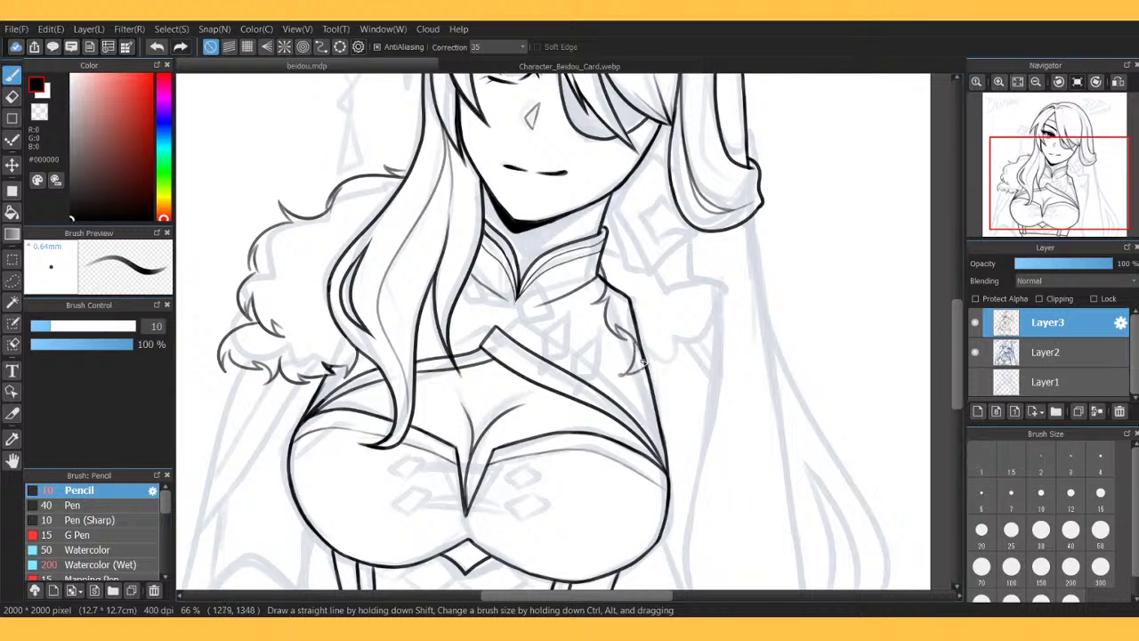
click(157, 47)
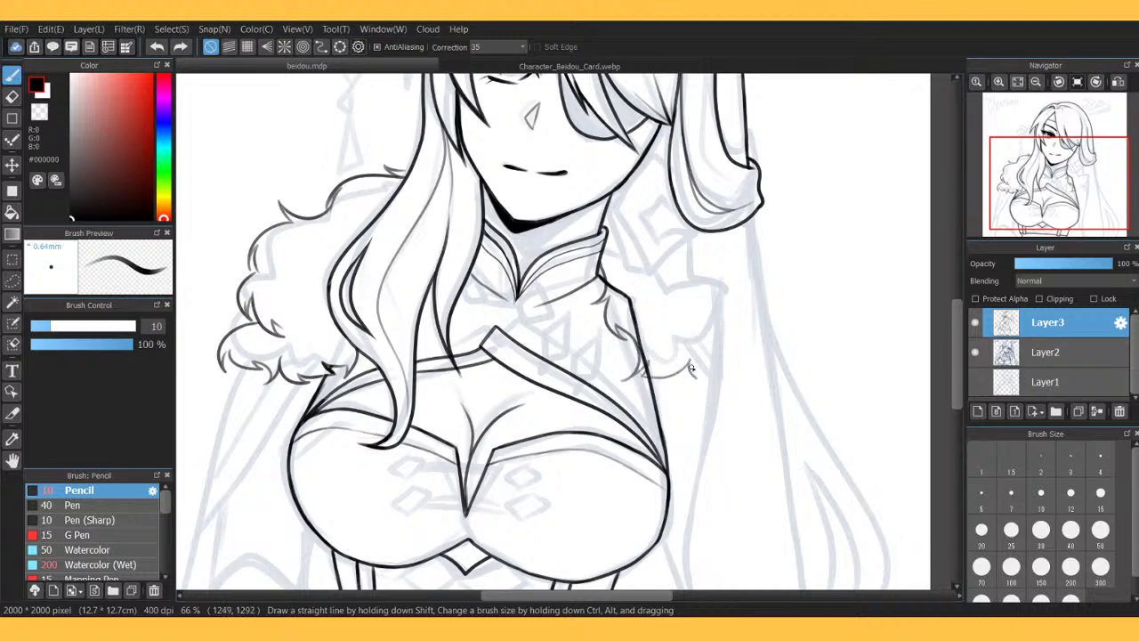
drag(696, 372, 712, 365)
Erase the shoulder line that overlaps the inner edge of the right fur trim.
key(e)
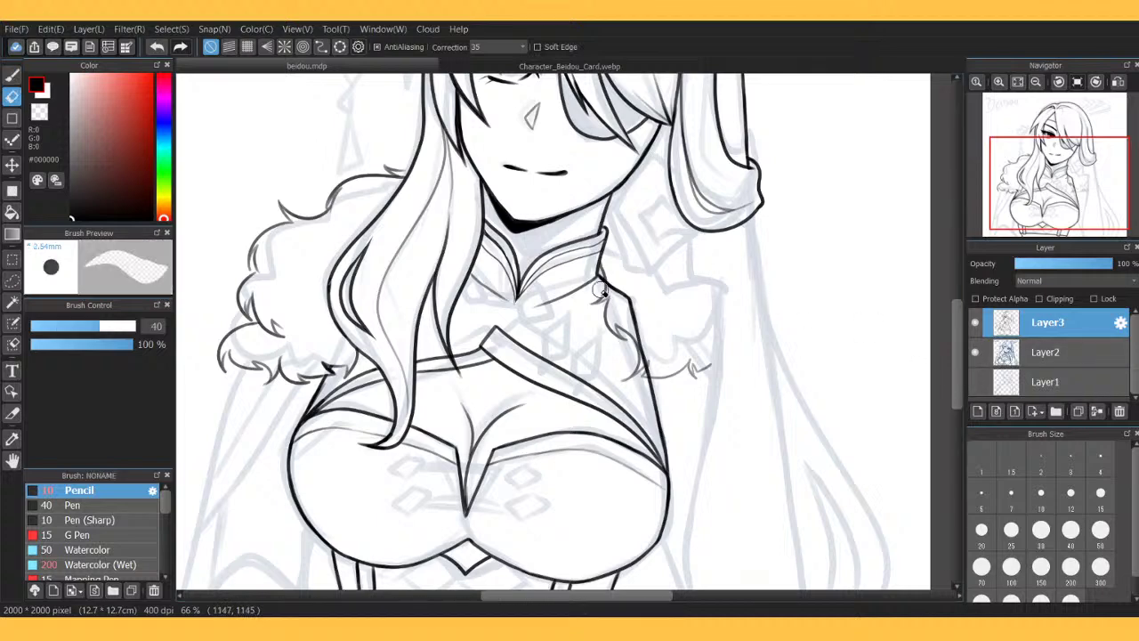
mouse_move(630, 308)
mouse_down()
mouse_move(644, 354)
mouse_move(652, 344)
mouse_up()
key(b)
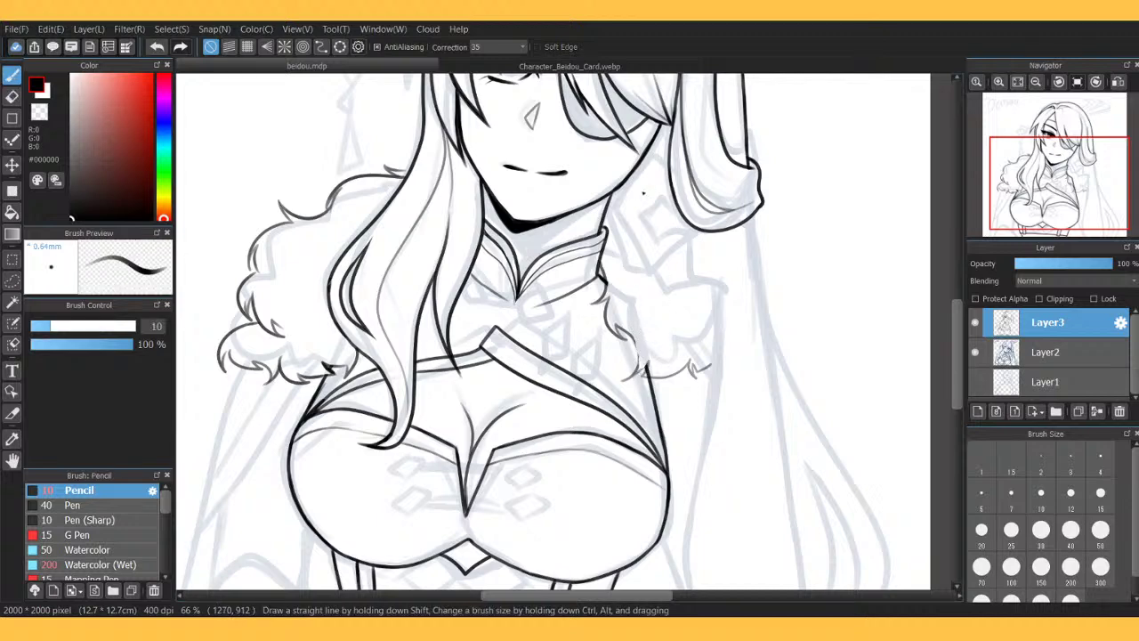
key(e)
scroll(643, 192, up, 4)
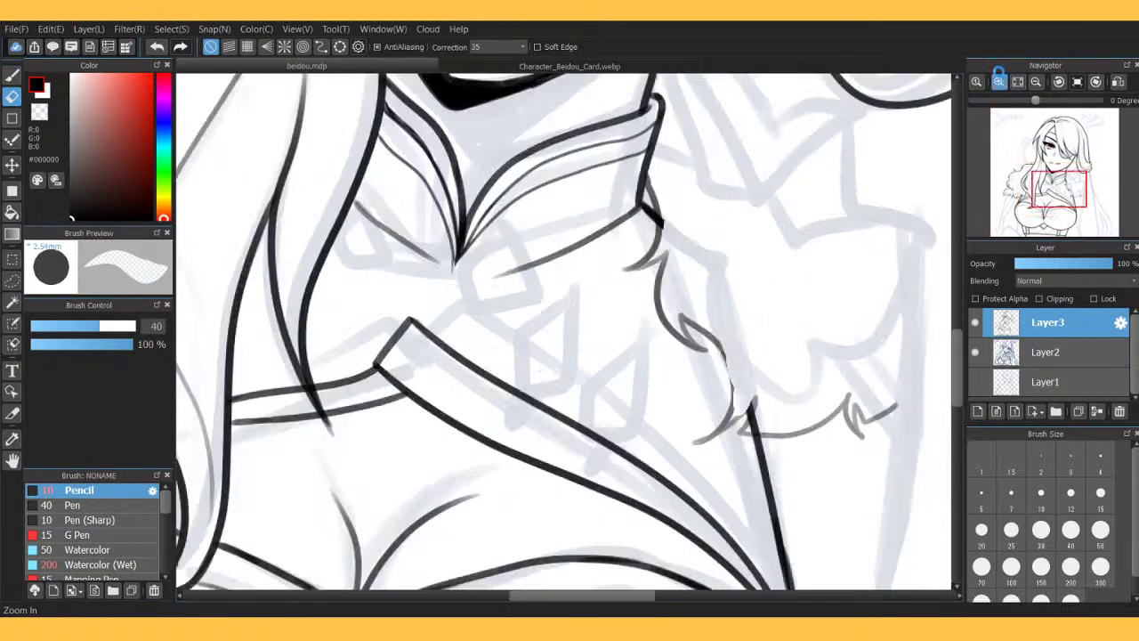
Reconnect and thicken the tufts at the right fur trim's lower inner corner, erasing the arm line that crosses them.
key(b)
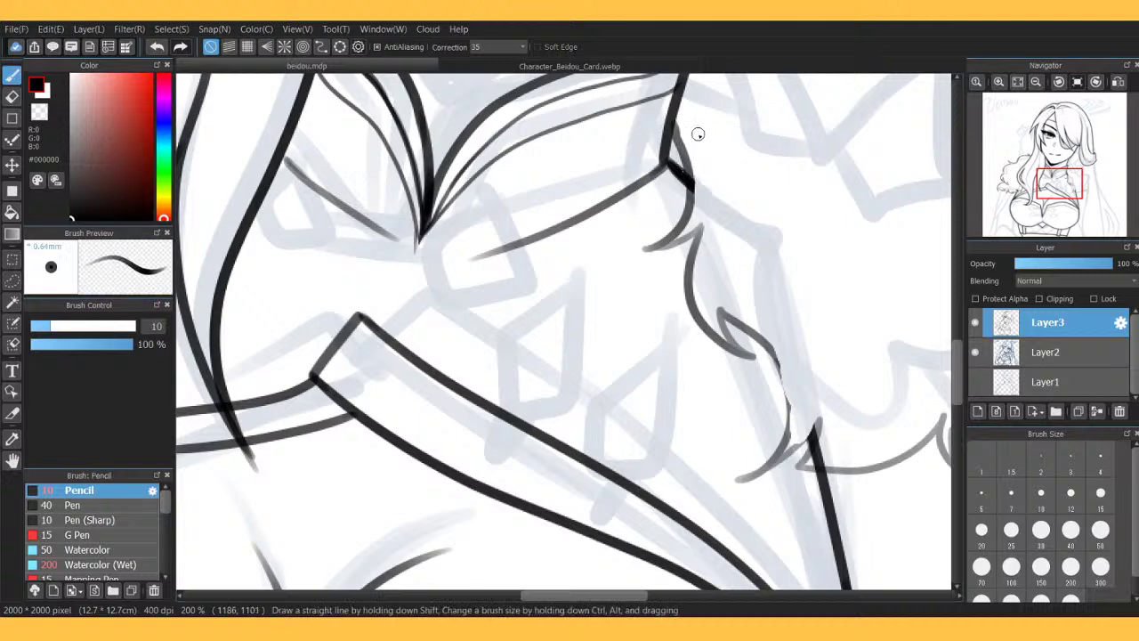
mouse_move(775, 351)
mouse_down()
mouse_move(786, 387)
mouse_move(778, 457)
mouse_move(792, 423)
mouse_move(779, 459)
mouse_move(837, 407)
mouse_up()
key(e)
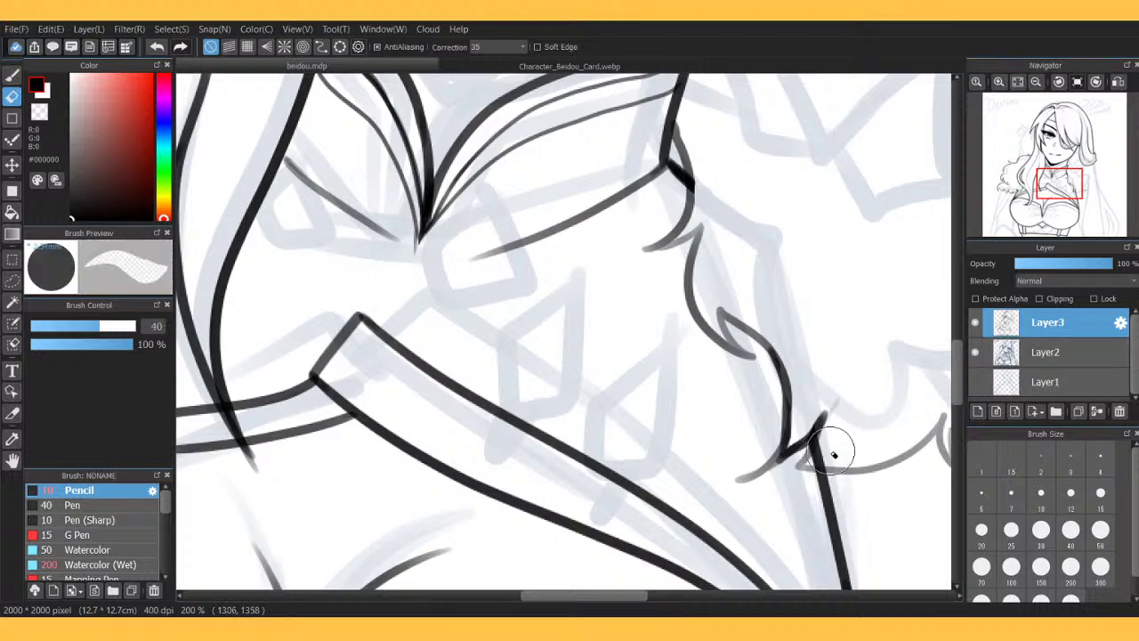
drag(821, 452, 817, 465)
key(b)
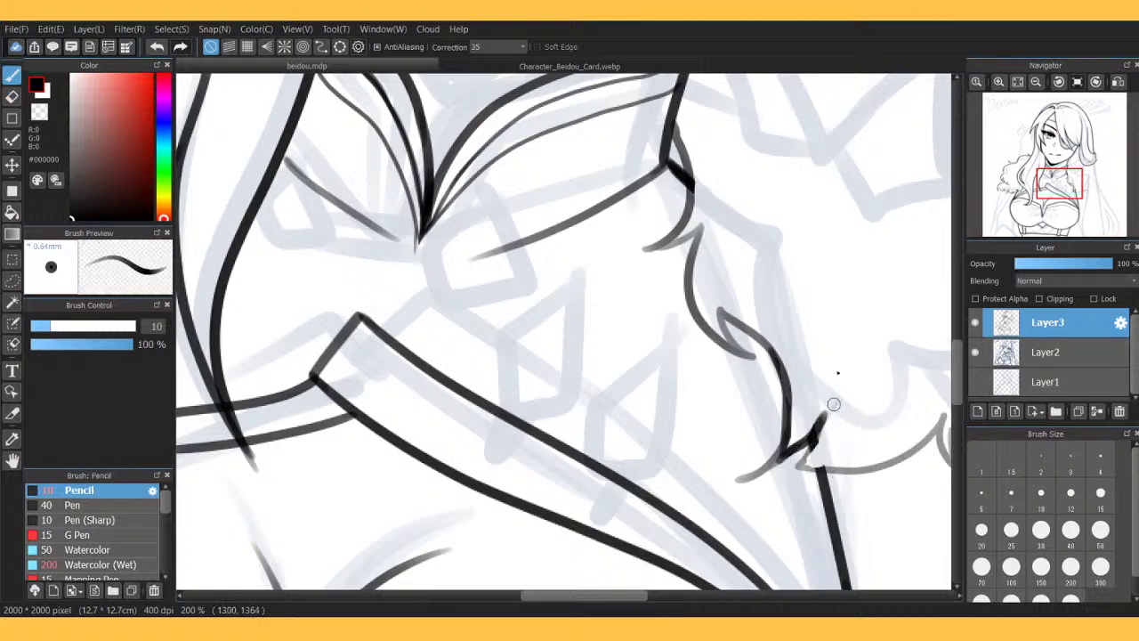
mouse_move(823, 416)
mouse_down()
mouse_move(795, 468)
mouse_move(831, 471)
mouse_move(806, 469)
mouse_move(865, 451)
mouse_move(804, 465)
mouse_move(761, 453)
mouse_move(785, 432)
mouse_move(739, 484)
mouse_up()
drag(793, 453, 799, 448)
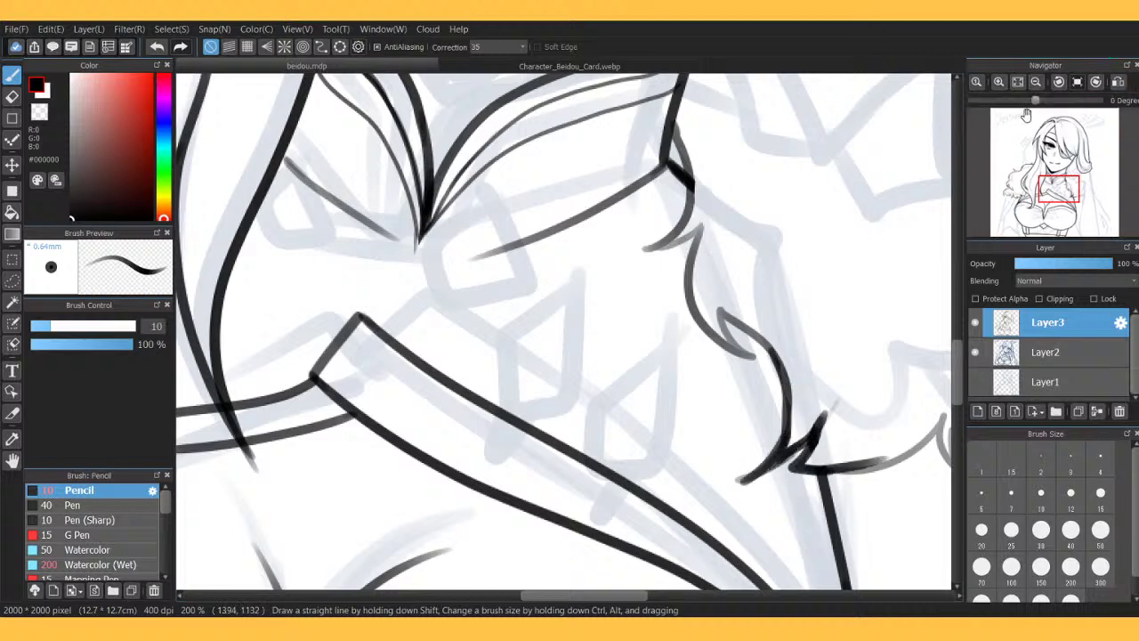
Compare the whole line art with the Layer2 sketch hidden and shown, looking closely at the fur trim on both shoulders.
click(1036, 82)
click(1035, 82)
click(1017, 81)
click(975, 352)
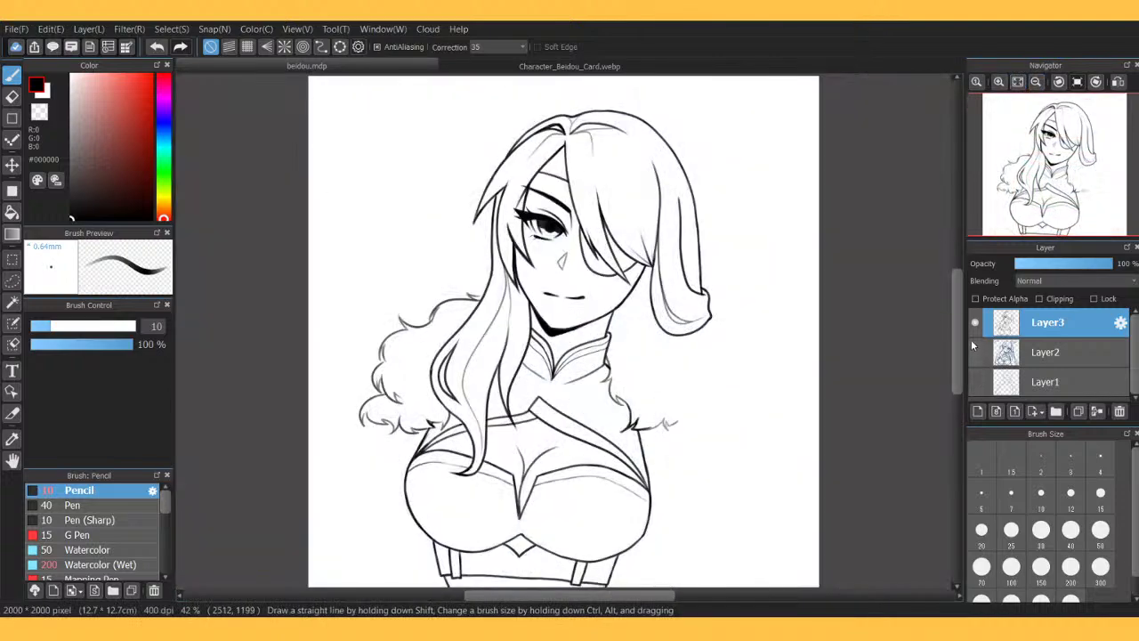
click(975, 352)
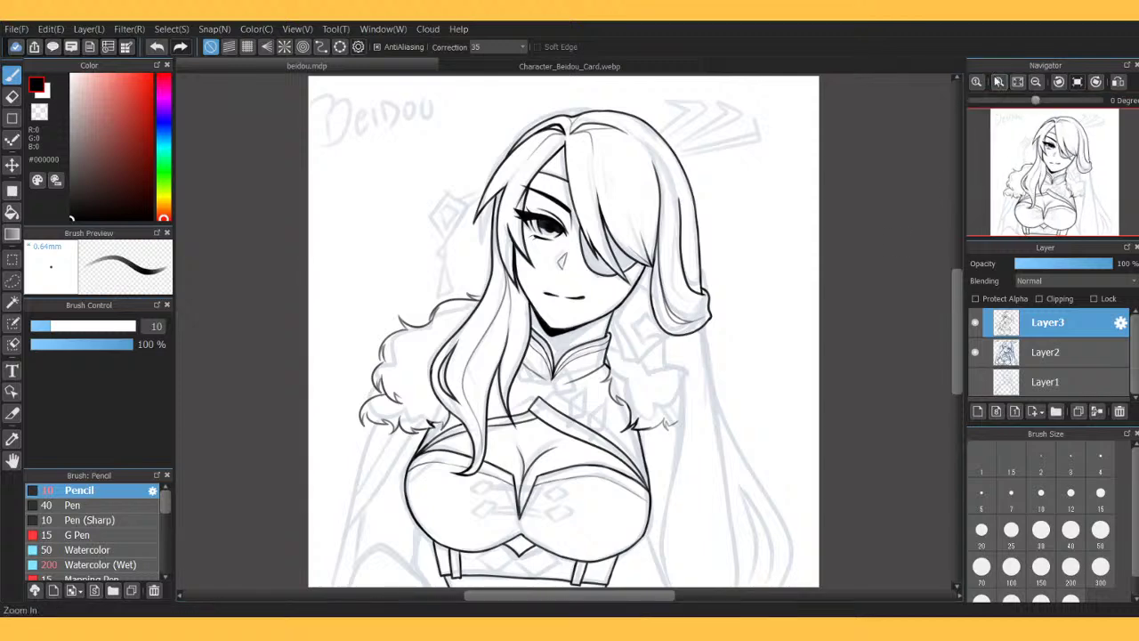
click(999, 81)
click(999, 81)
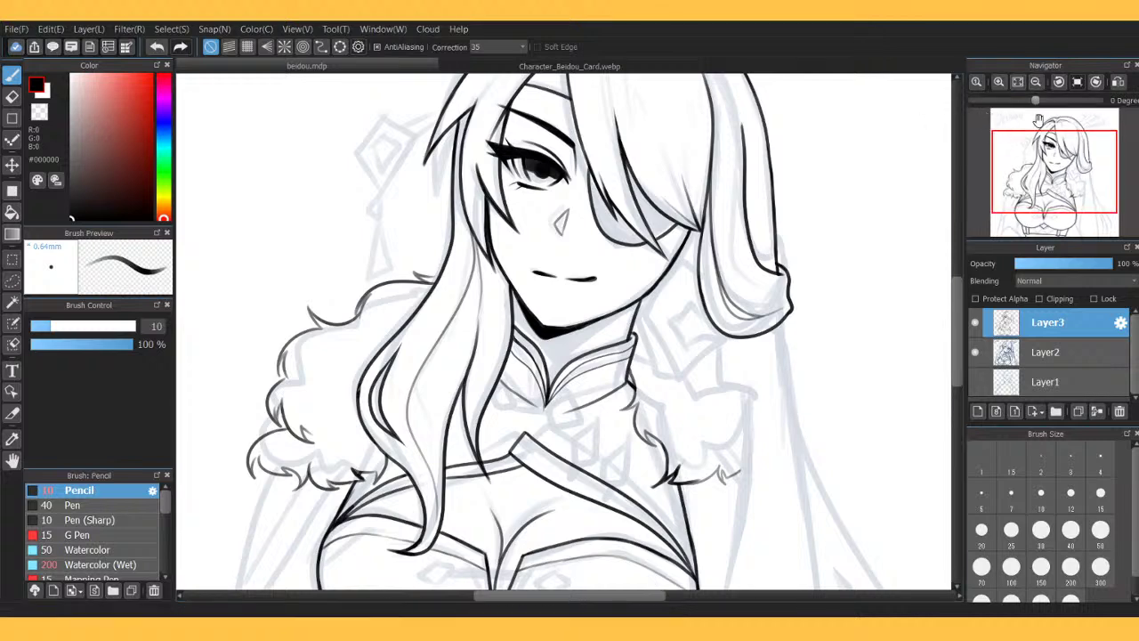
click(1035, 82)
click(1036, 82)
click(976, 352)
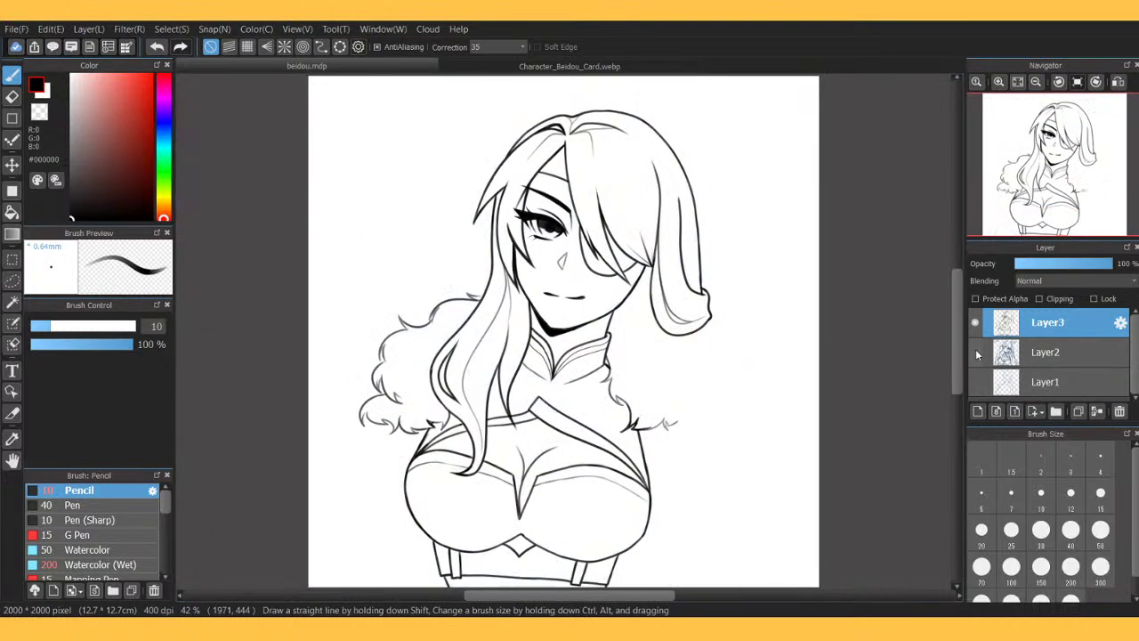
click(976, 352)
click(975, 352)
click(976, 354)
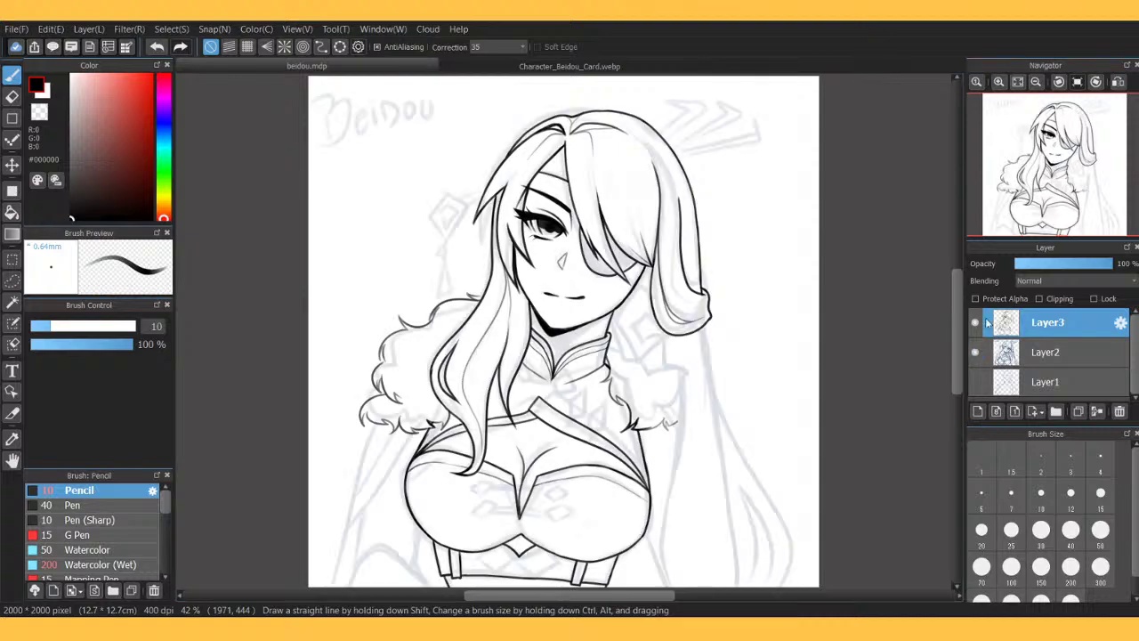
Ink the inner and outer outlines of the left arm below the fur trim, and check them without the Layer2 sketch.
click(999, 82)
click(999, 82)
drag(1045, 147, 1013, 209)
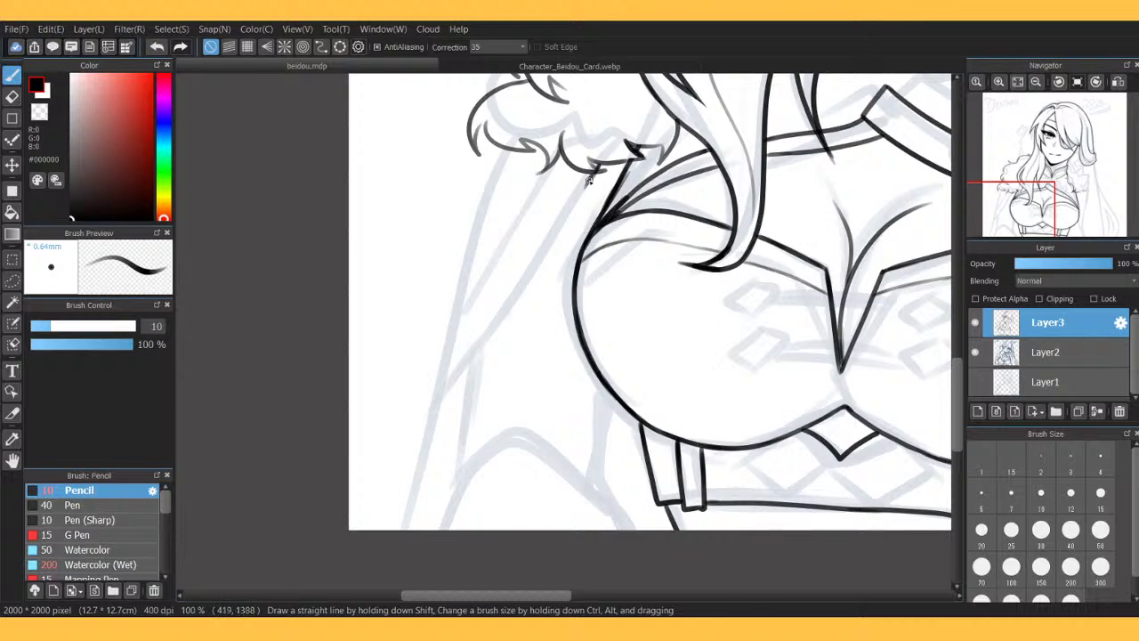
mouse_move(588, 180)
mouse_down()
mouse_move(487, 354)
mouse_move(430, 494)
mouse_move(436, 427)
mouse_move(422, 531)
mouse_up()
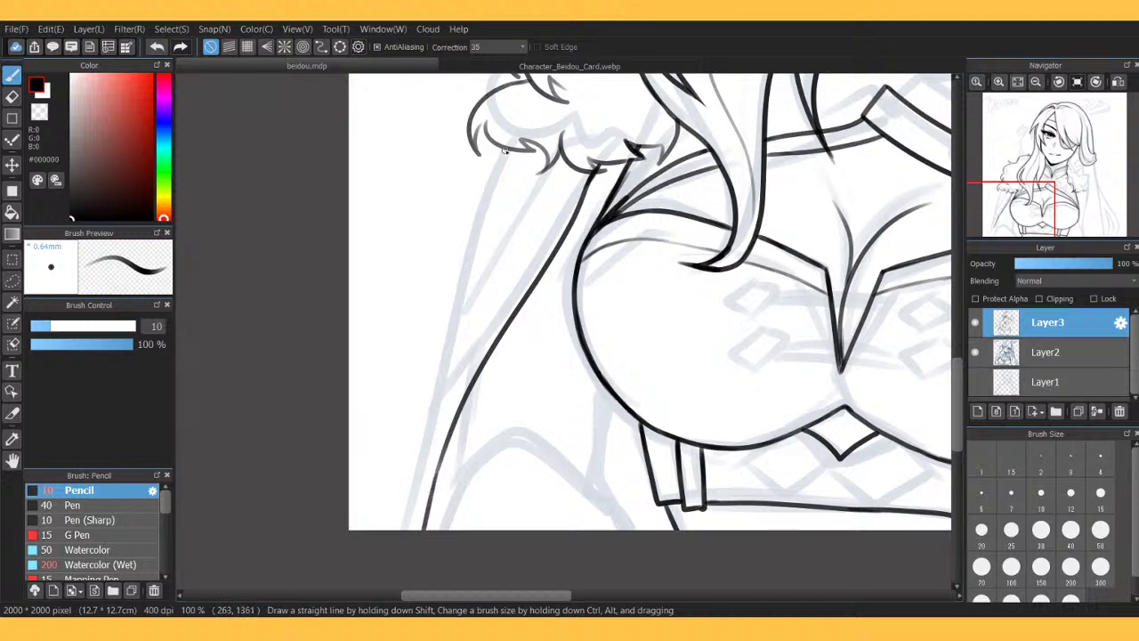
mouse_move(501, 159)
mouse_down()
mouse_move(473, 223)
mouse_move(401, 534)
mouse_up()
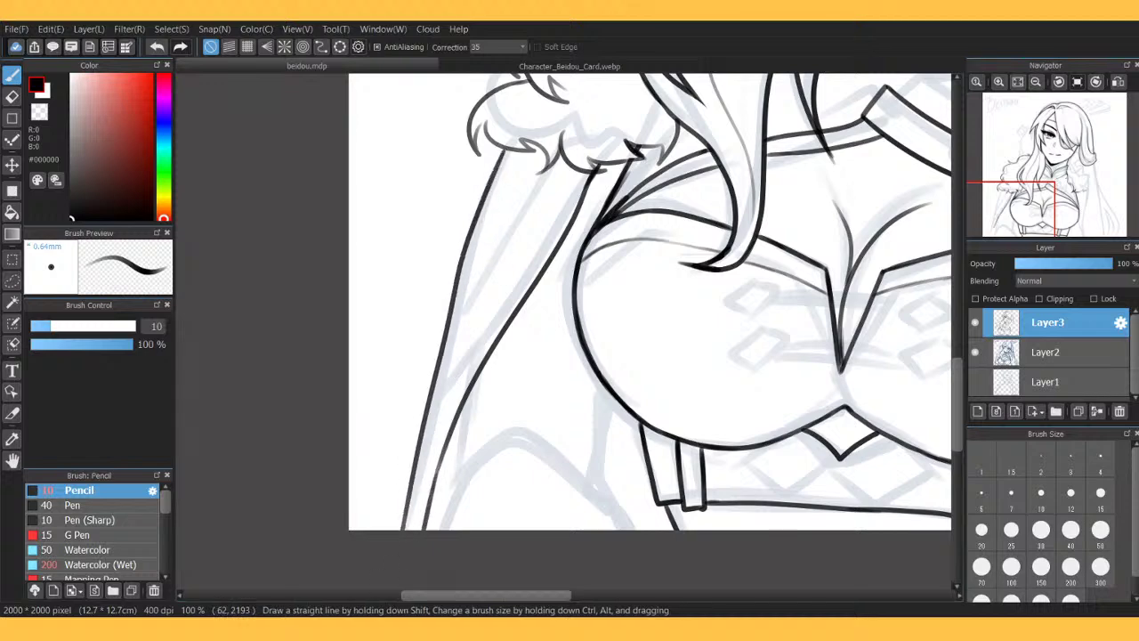
click(157, 46)
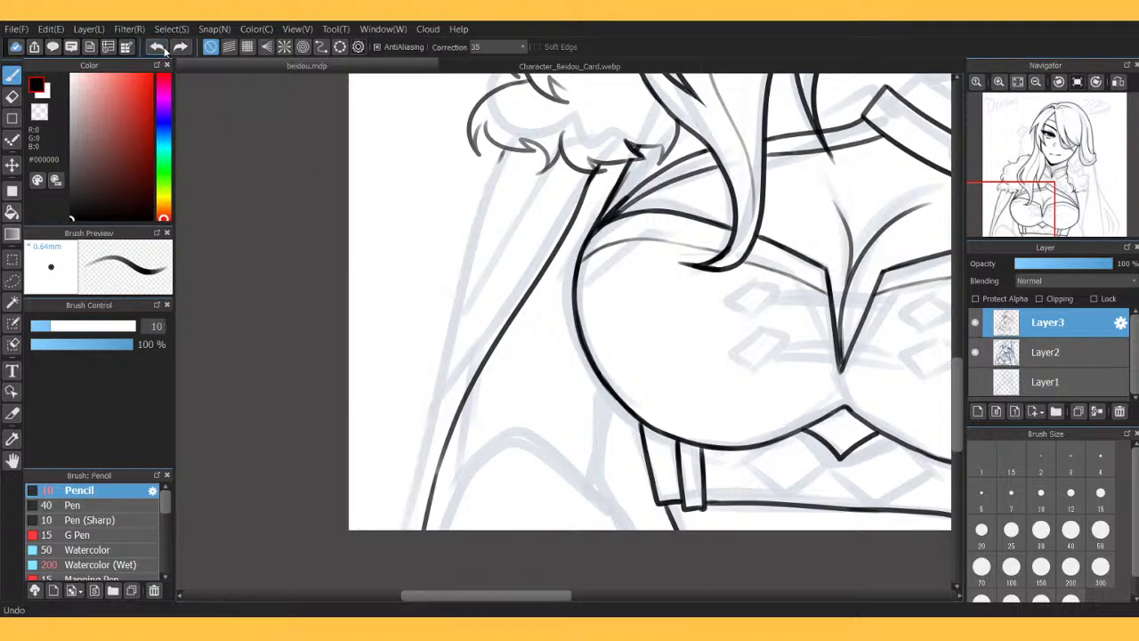
drag(501, 158, 467, 271)
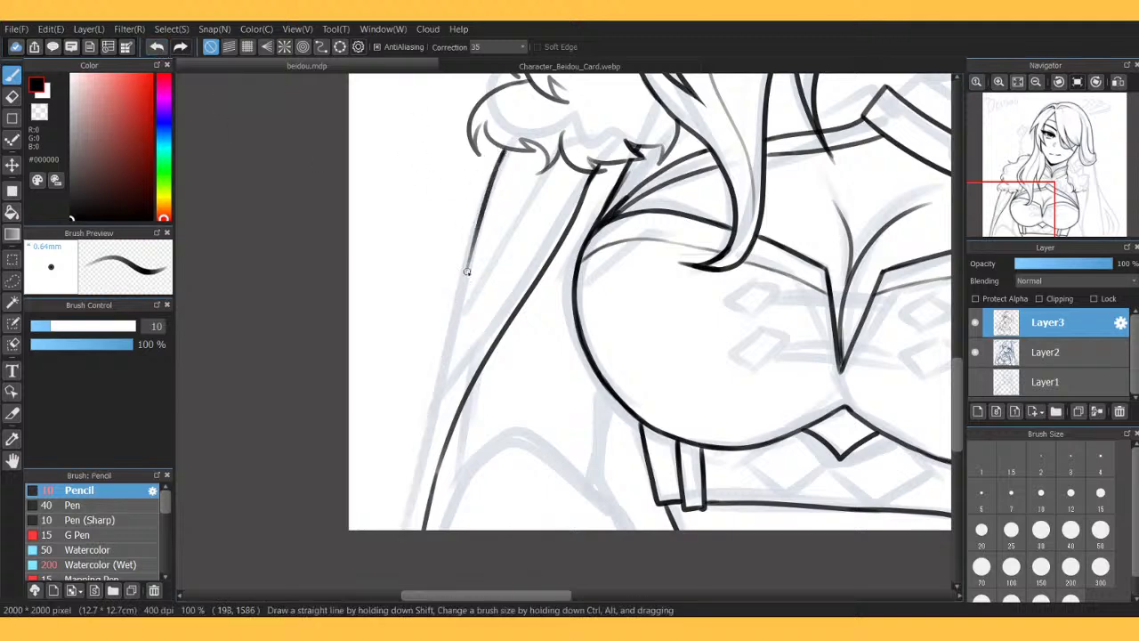
drag(476, 233, 456, 355)
drag(462, 291, 390, 588)
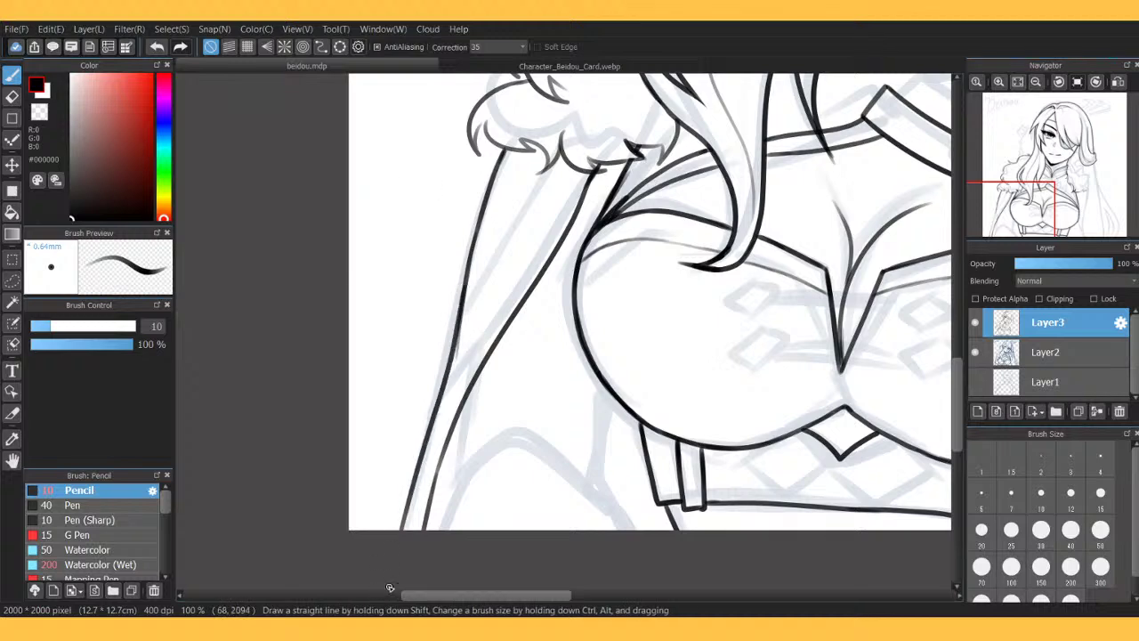
click(1018, 82)
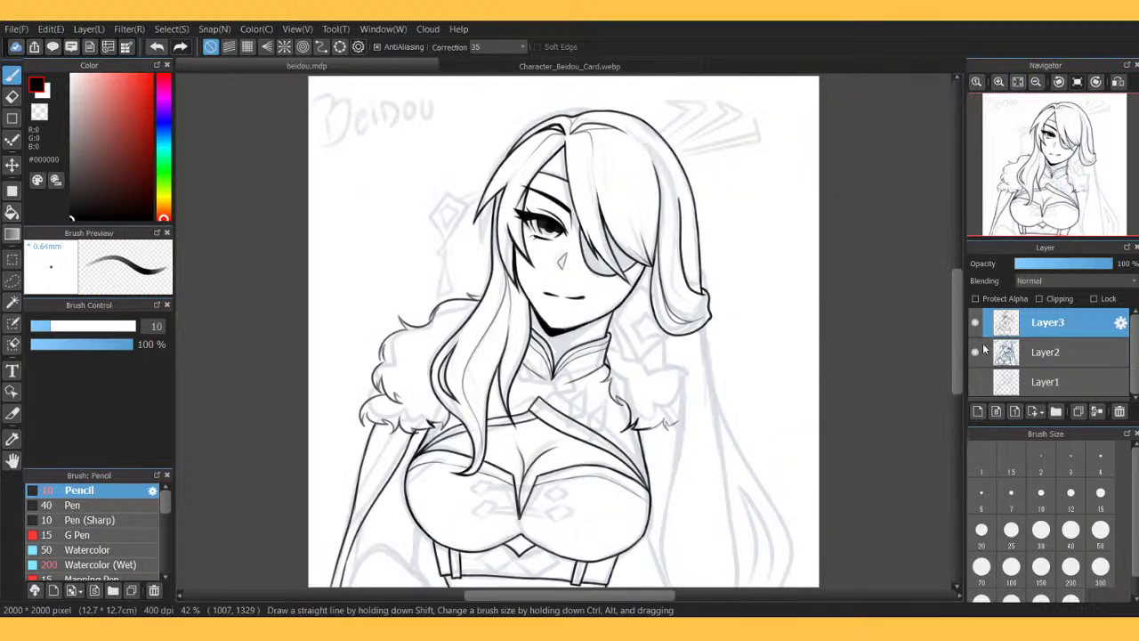
click(976, 354)
click(976, 354)
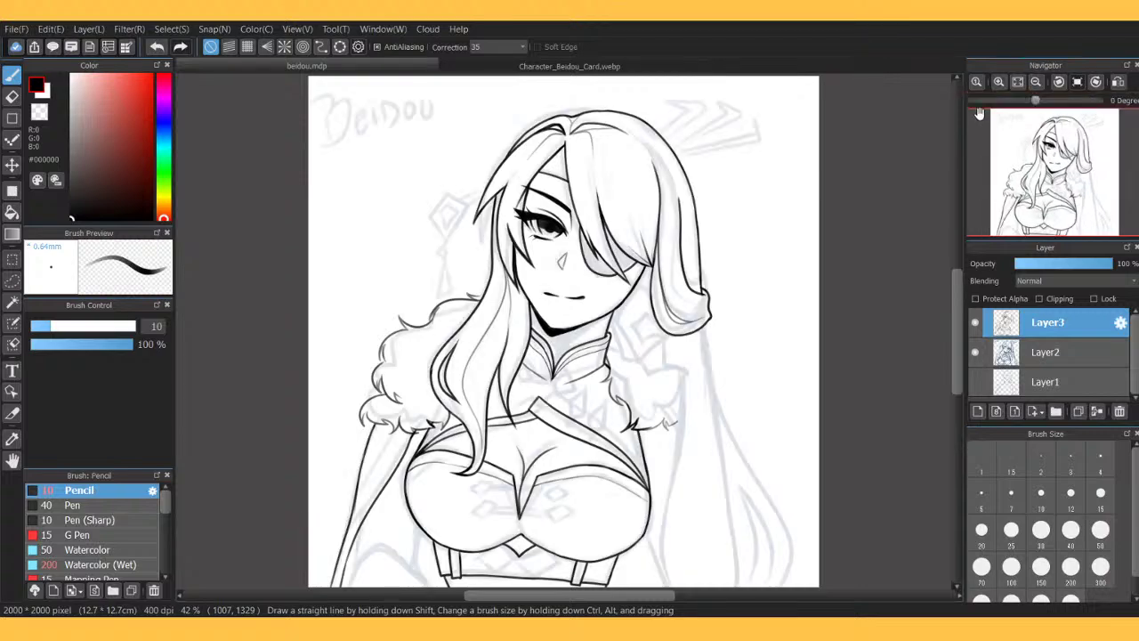
Ink the arched shape and its two short side lines between the left arm and the bust at the canvas's lower edge.
click(999, 82)
click(998, 82)
click(999, 82)
click(999, 82)
drag(1026, 146, 1011, 225)
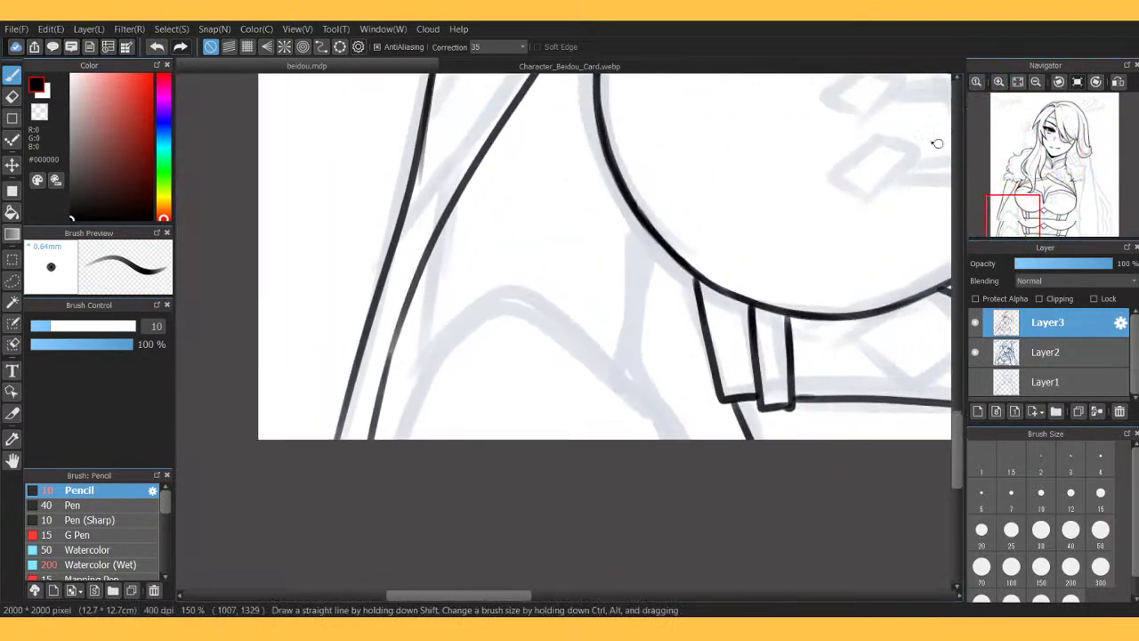
drag(641, 223, 616, 361)
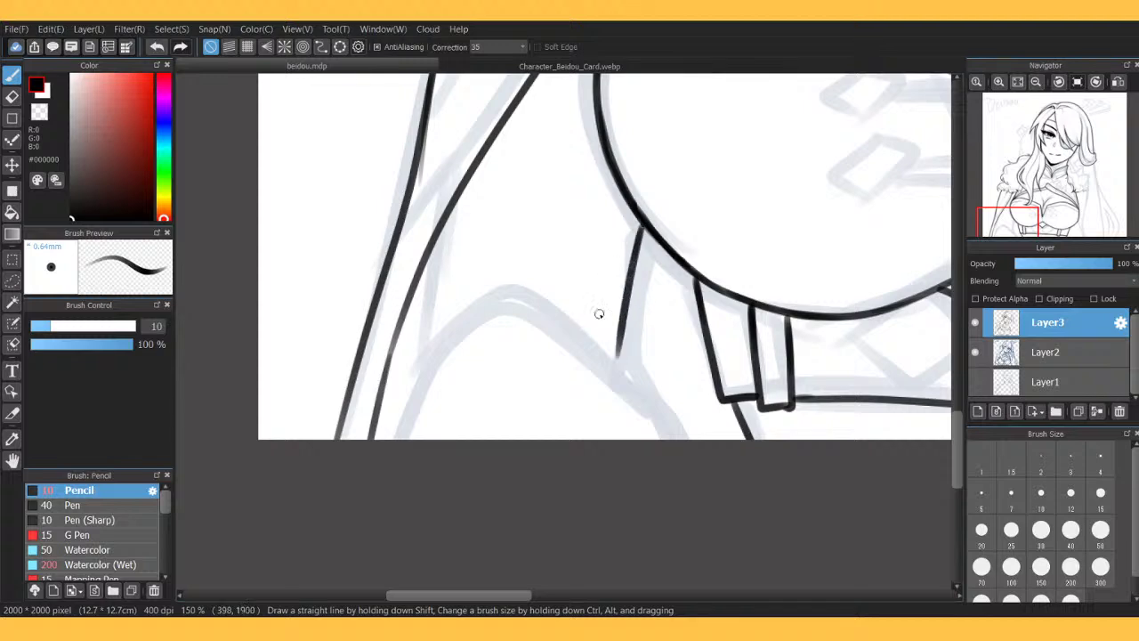
mouse_move(430, 291)
mouse_down()
mouse_move(429, 353)
mouse_move(472, 307)
mouse_move(541, 309)
mouse_move(631, 357)
mouse_move(603, 335)
mouse_move(655, 437)
mouse_up()
drag(433, 343, 408, 435)
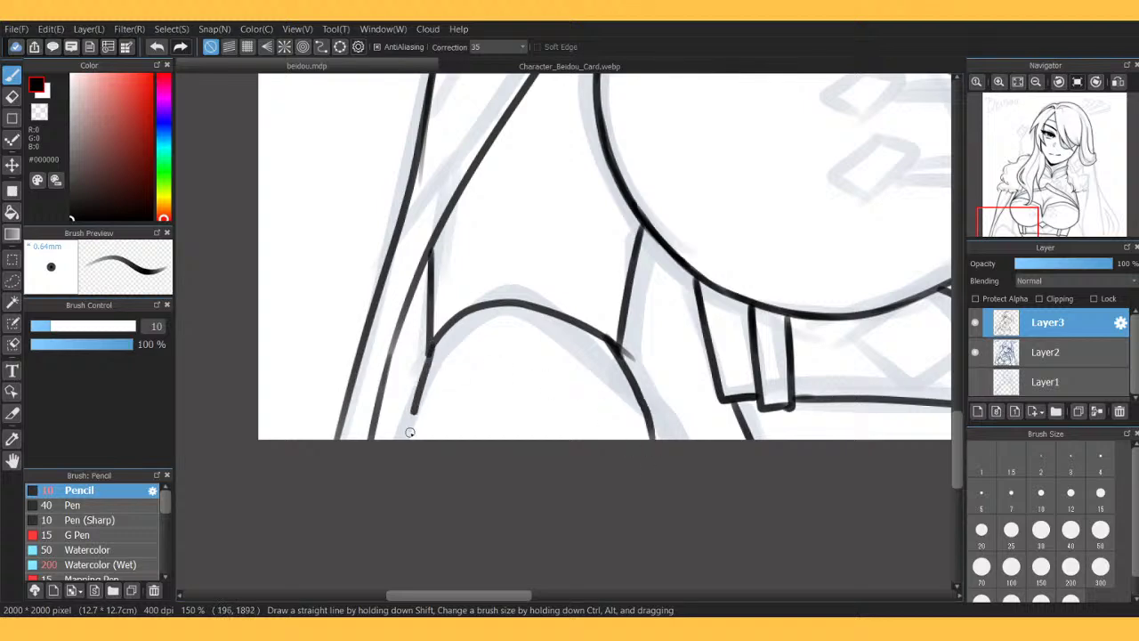
Erase the line overshooting the arch's inner corner, and reinforce the joins at both of its corners.
key(e)
drag(650, 341, 639, 359)
key(b)
drag(430, 342, 419, 378)
mouse_move(598, 332)
mouse_down()
mouse_move(624, 366)
mouse_move(627, 334)
mouse_up()
click(1045, 83)
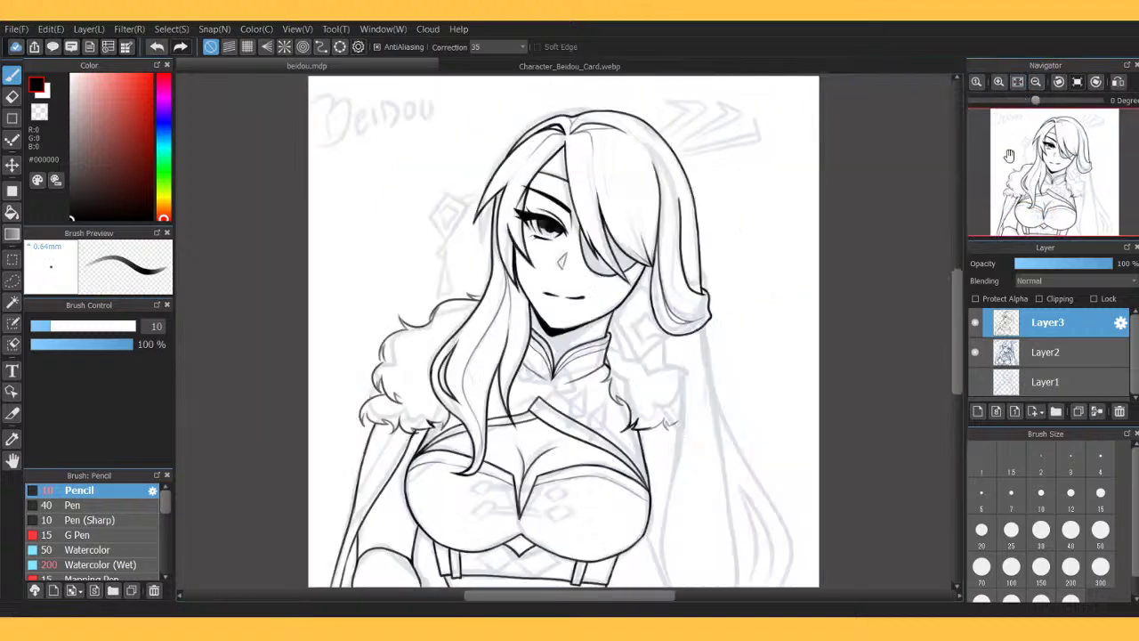
Review the line art with Layer2 hidden and shown, and study the fur collar, earring and raised arm on the reference card.
click(977, 353)
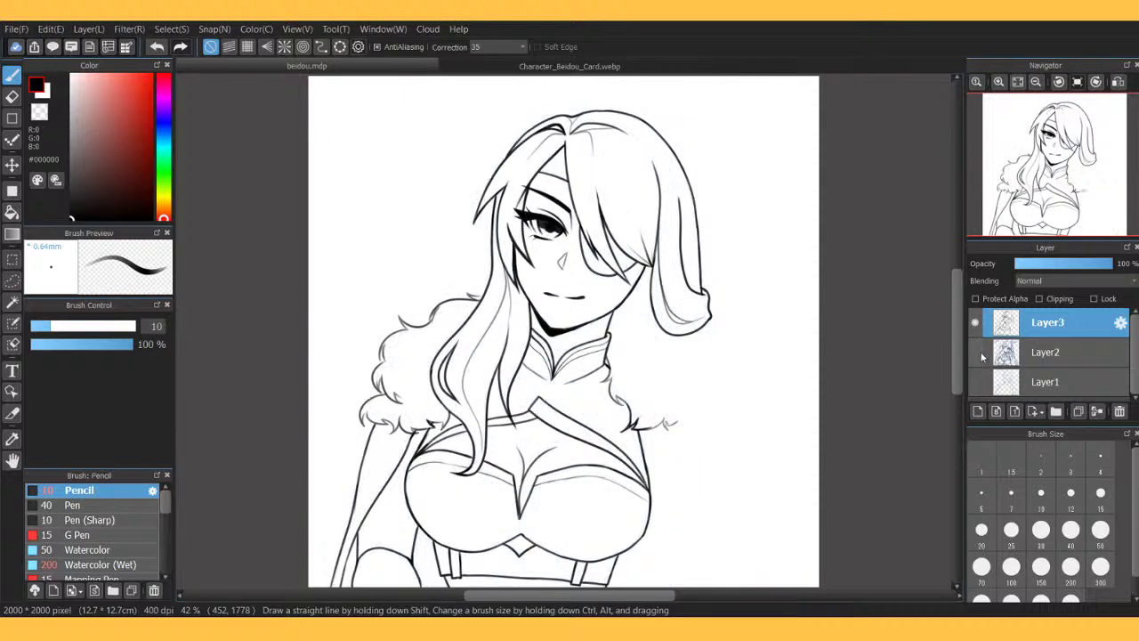
click(976, 352)
click(562, 65)
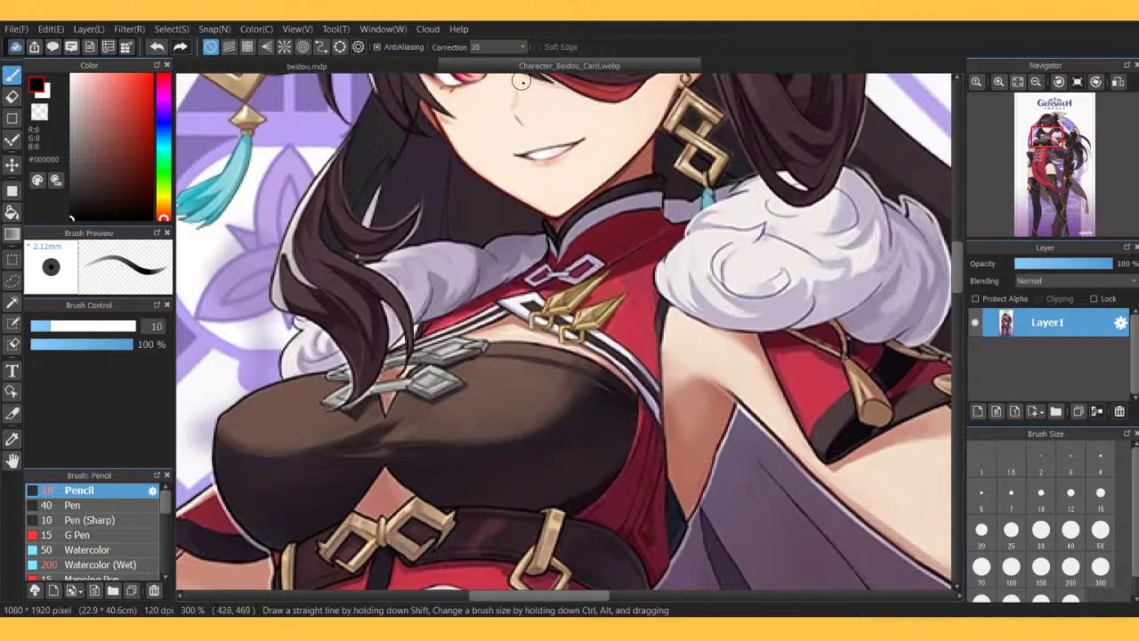
click(358, 68)
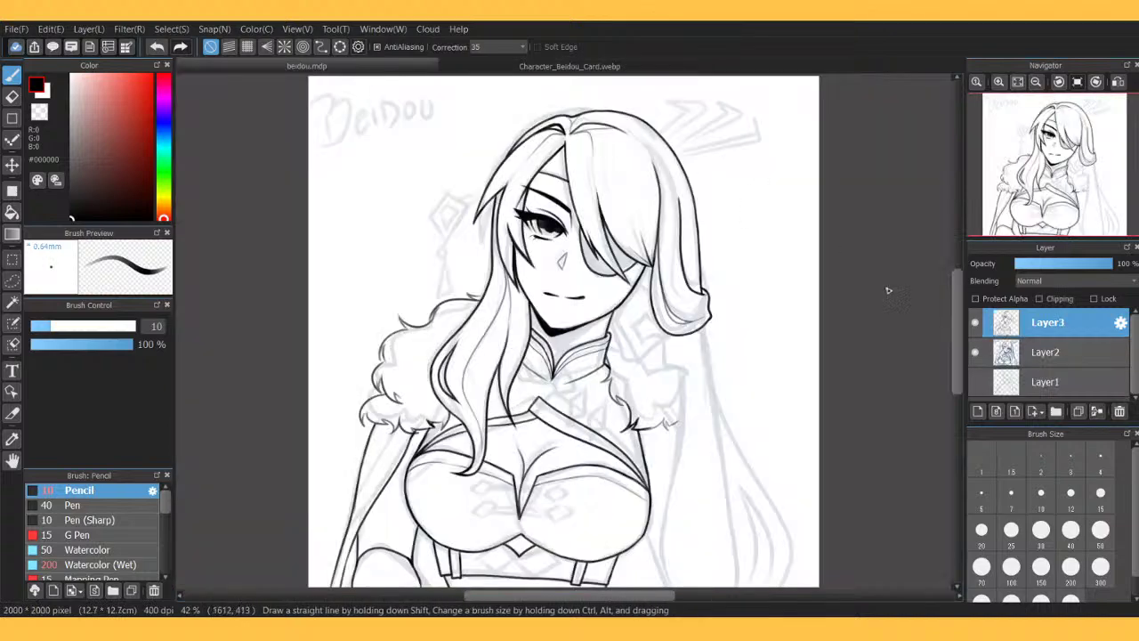
click(976, 352)
click(977, 353)
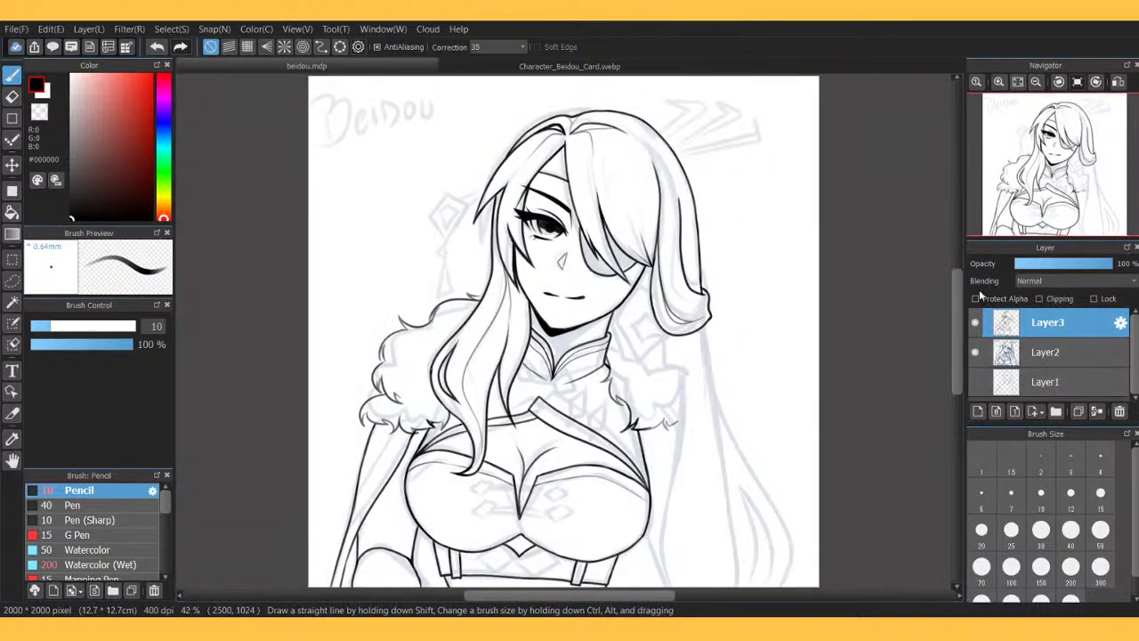
click(657, 65)
drag(1043, 165, 1065, 145)
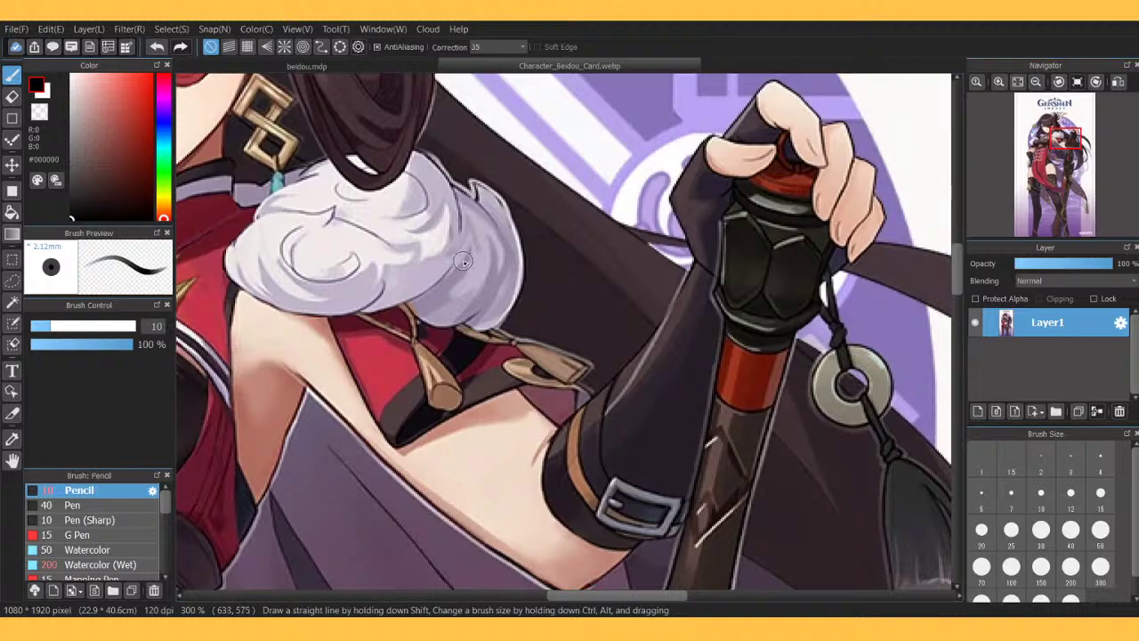
click(420, 67)
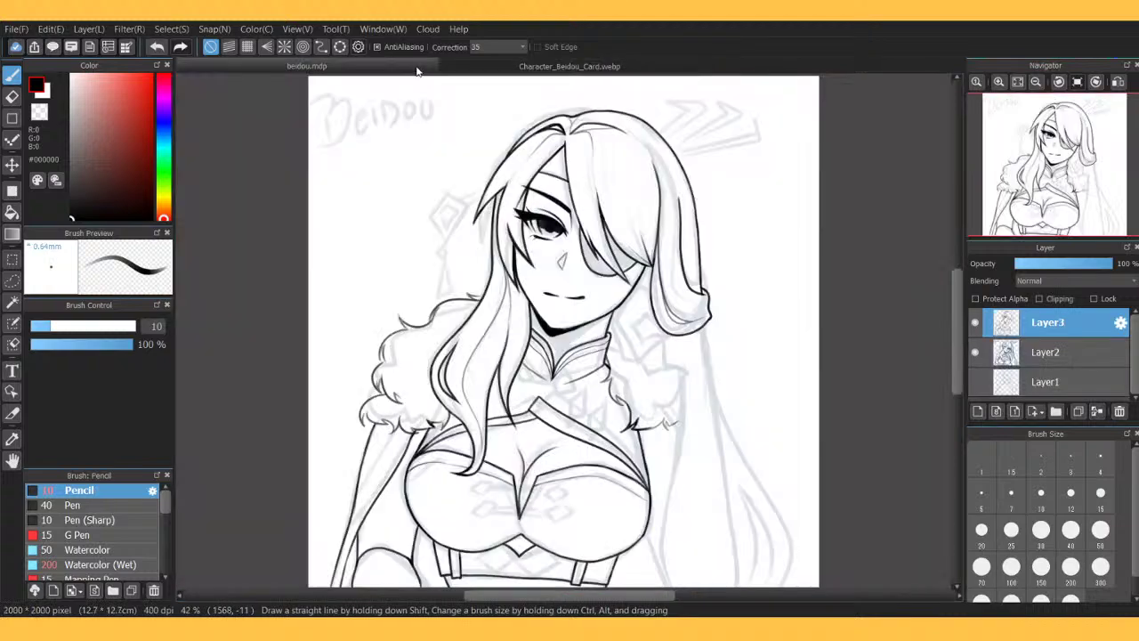
Ink the curled fingers of the raised hand between the jaw and the large hair curl, following the sketch.
click(999, 82)
click(999, 82)
click(999, 82)
drag(1045, 154, 1070, 173)
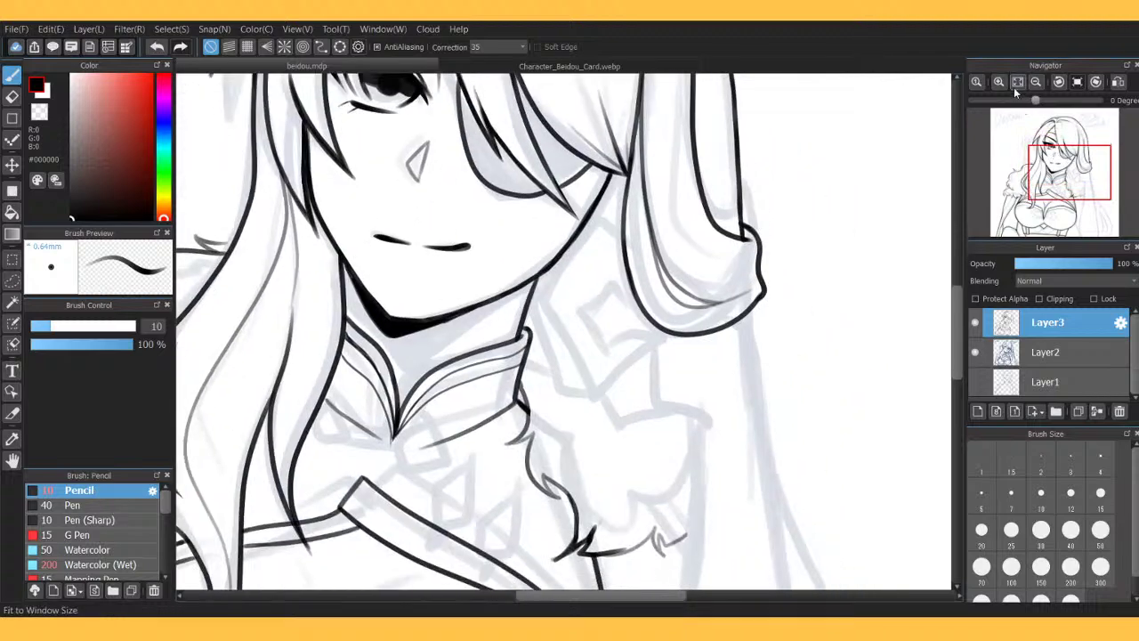
click(999, 82)
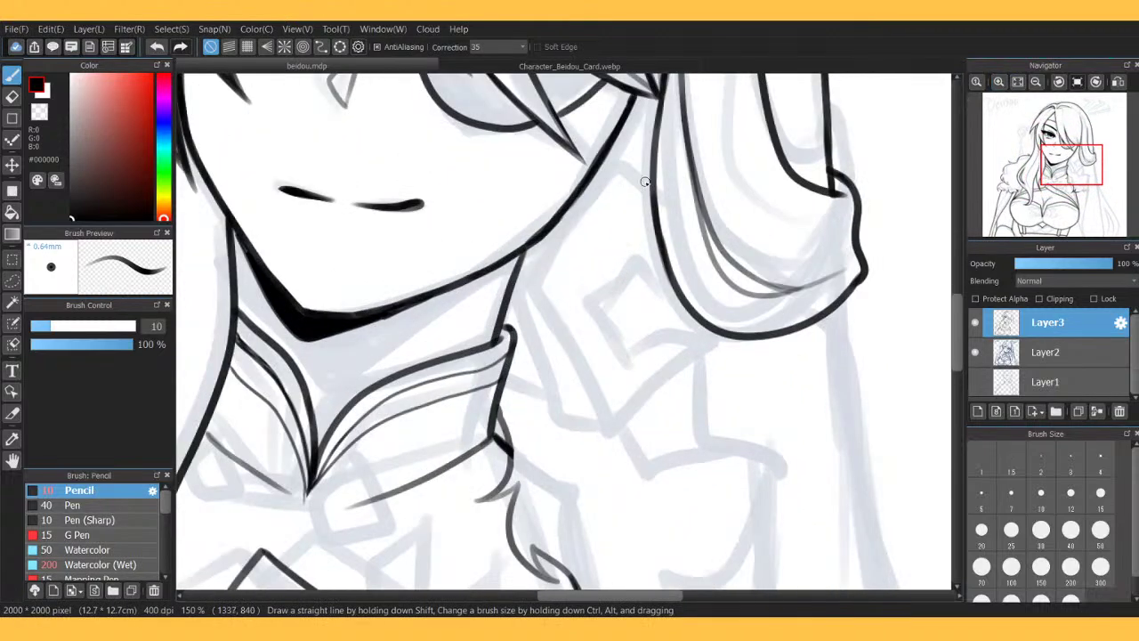
mouse_move(645, 182)
mouse_down()
mouse_move(597, 181)
mouse_move(563, 239)
mouse_up()
mouse_move(589, 193)
mouse_down()
mouse_move(561, 244)
mouse_move(565, 281)
mouse_move(601, 335)
mouse_move(669, 315)
mouse_move(659, 294)
mouse_move(627, 300)
mouse_move(604, 273)
mouse_move(627, 243)
mouse_up()
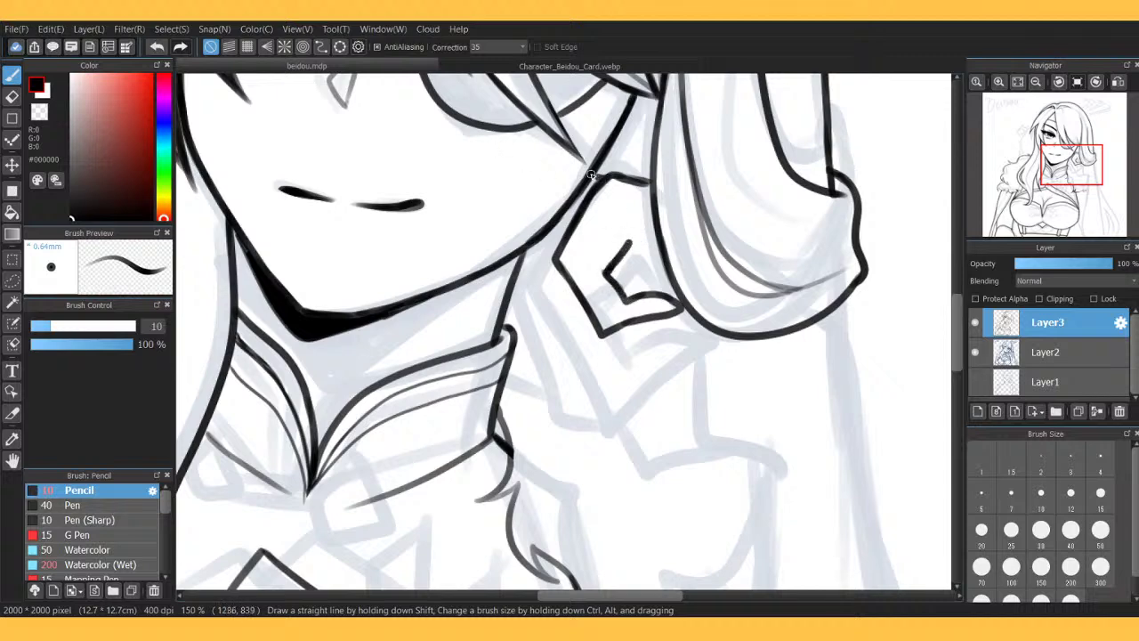
mouse_move(531, 245)
mouse_down()
mouse_move(523, 272)
mouse_move(582, 365)
mouse_move(656, 342)
mouse_move(636, 319)
mouse_up()
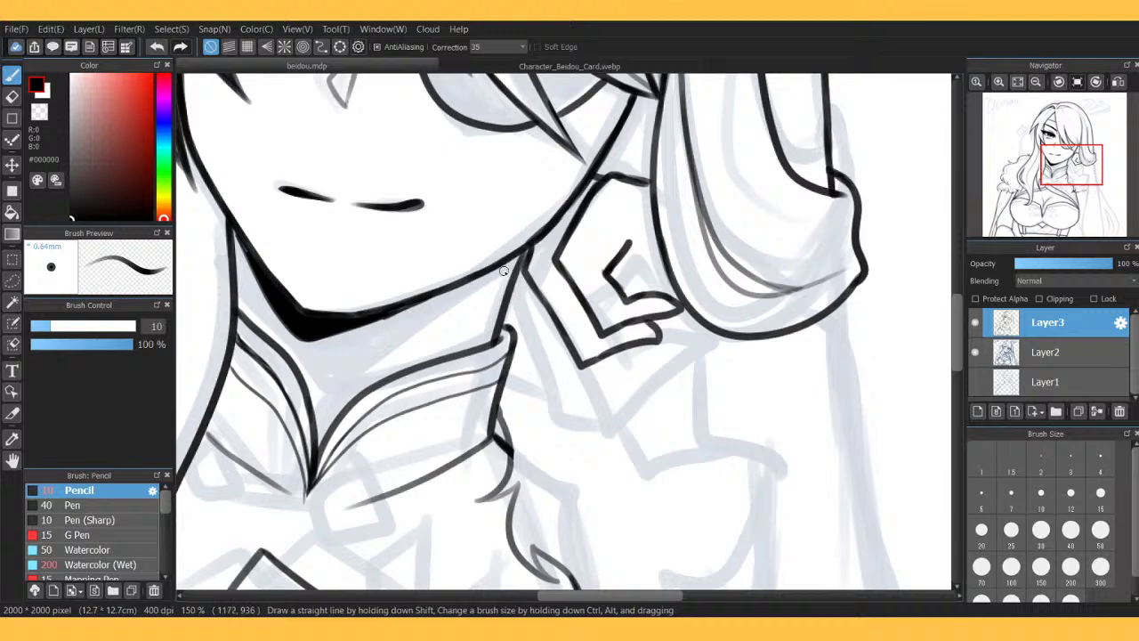
mouse_move(504, 274)
mouse_down()
mouse_move(535, 361)
mouse_move(575, 360)
mouse_up()
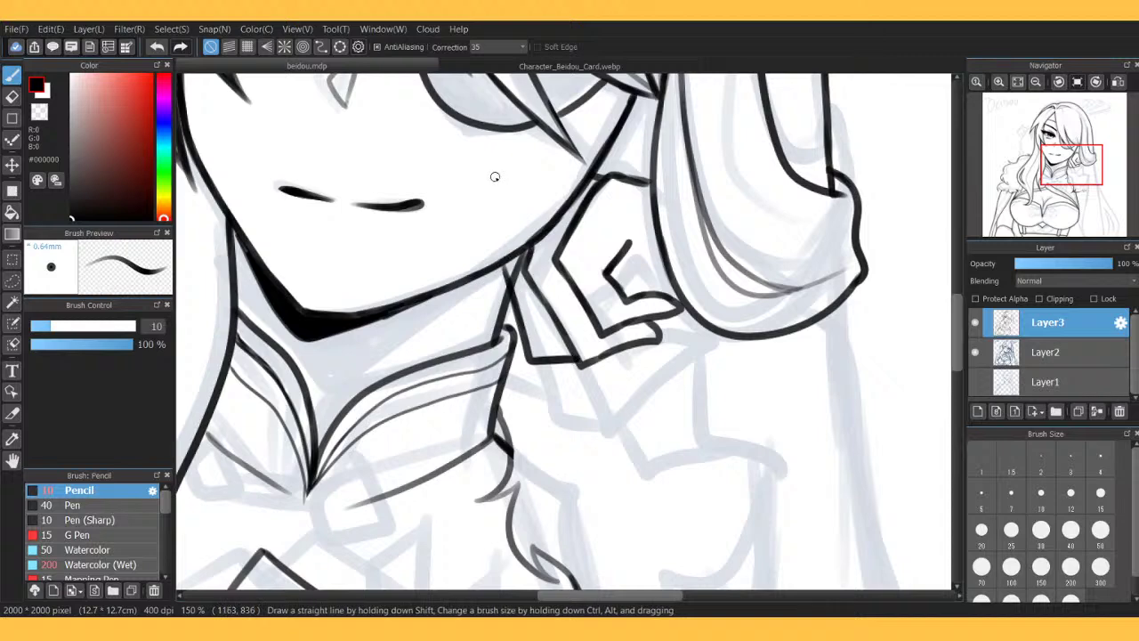
Erase the overlapping line ends under the jaw, and redraw the neck edge from the jaw to the collar beside the hand.
key(e)
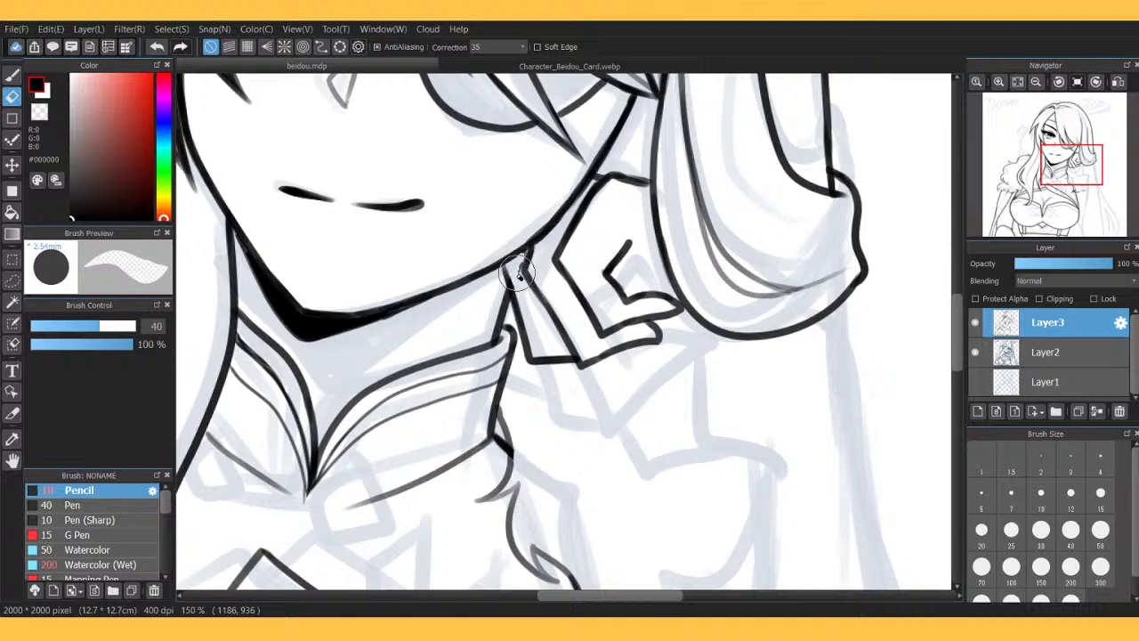
key(b)
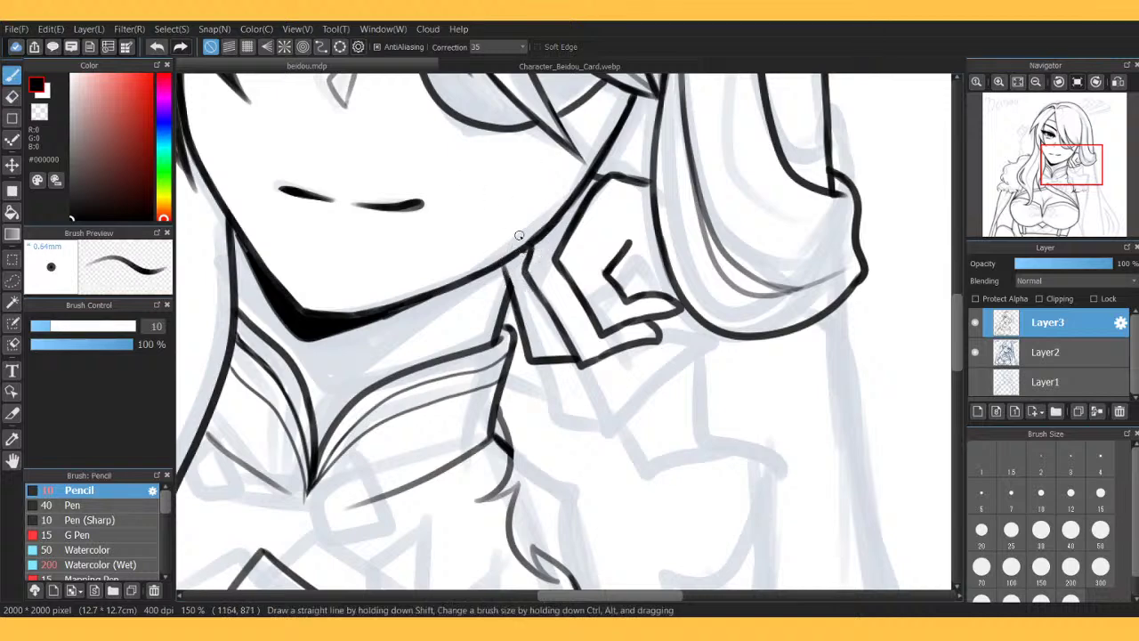
mouse_move(503, 268)
mouse_down()
mouse_move(523, 254)
mouse_move(503, 308)
mouse_up()
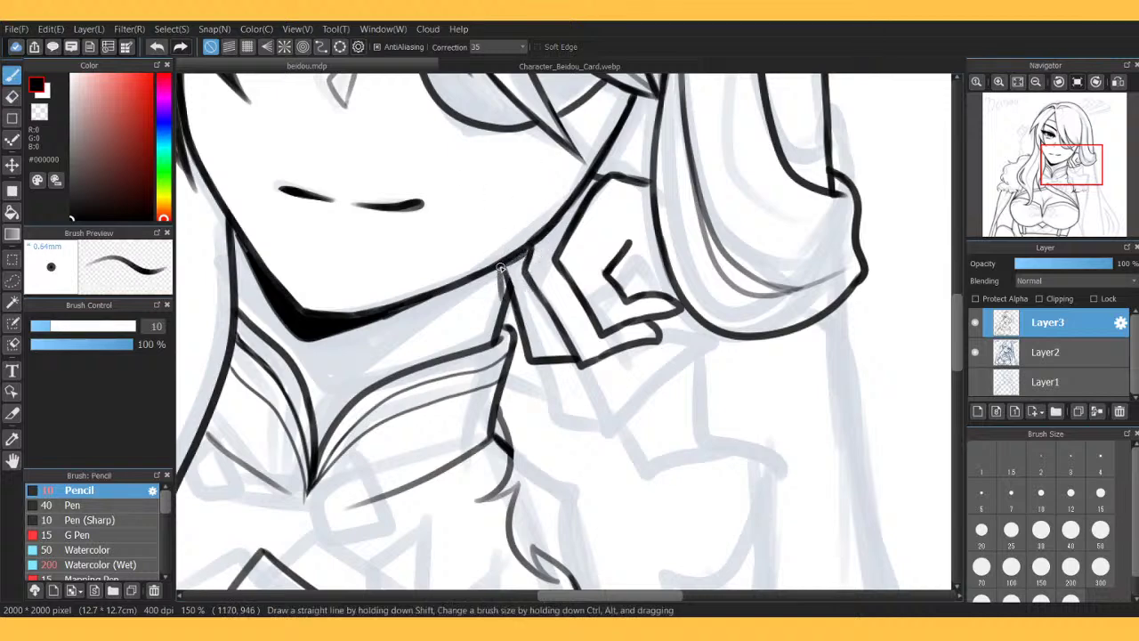
mouse_move(502, 268)
mouse_down()
mouse_move(503, 324)
mouse_move(525, 337)
mouse_up()
key(e)
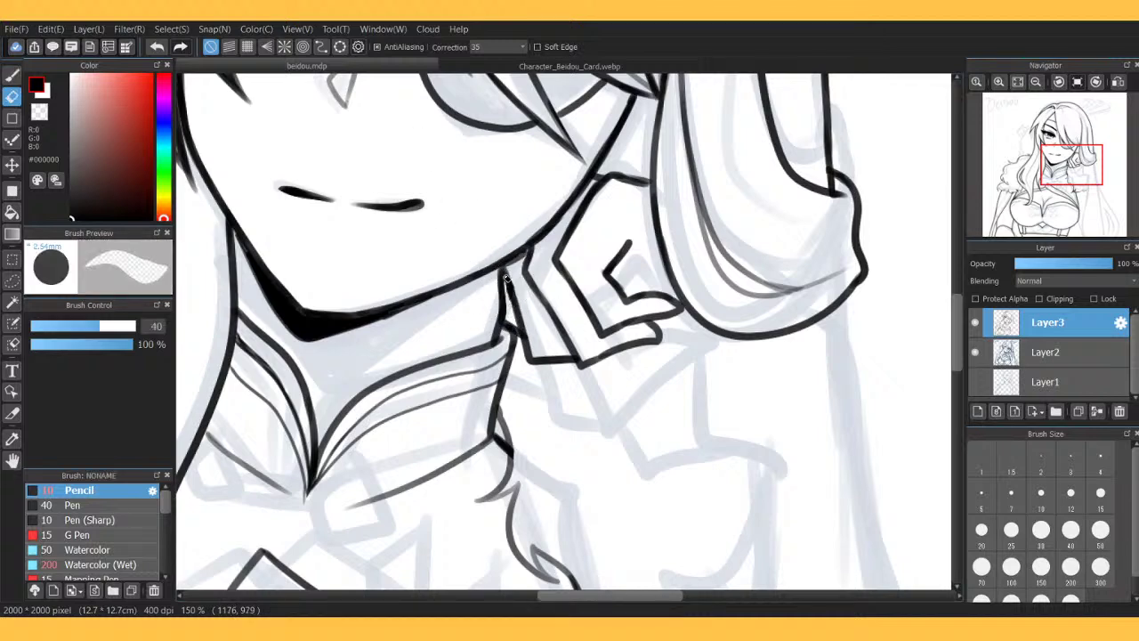
key(b)
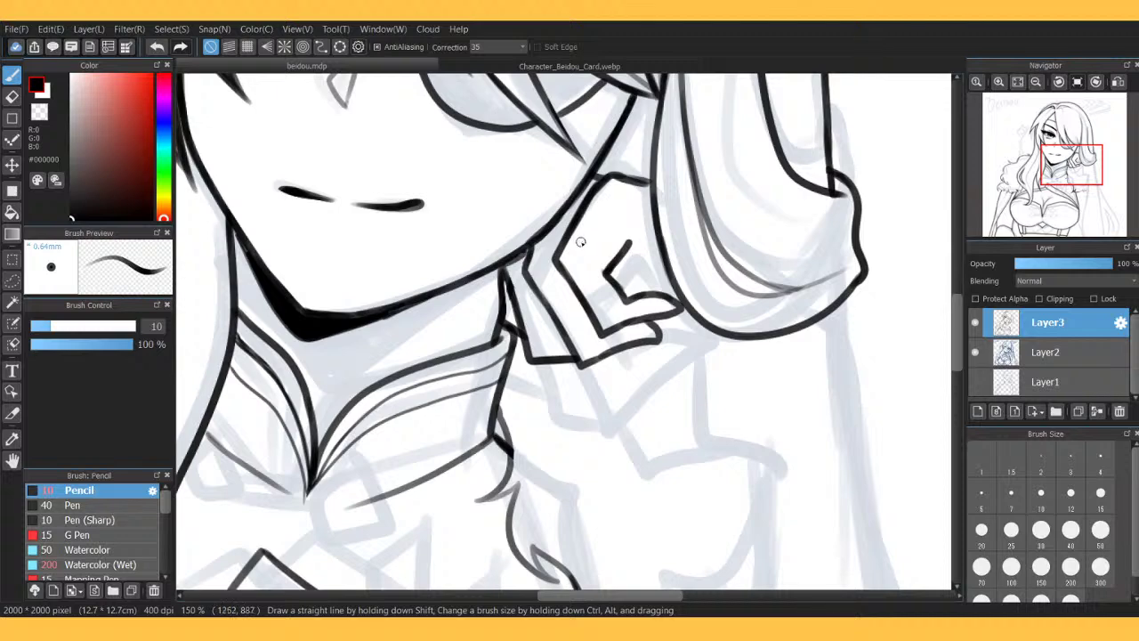
Ink the short connecting lines between the curled fingers, and the two wrist edges emerging below the hair curl.
drag(588, 233, 616, 262)
mouse_move(546, 236)
mouse_down()
mouse_move(570, 237)
mouse_move(535, 242)
mouse_up()
mouse_move(633, 247)
mouse_down()
mouse_move(684, 296)
mouse_move(698, 377)
mouse_move(722, 412)
mouse_move(783, 439)
mouse_up()
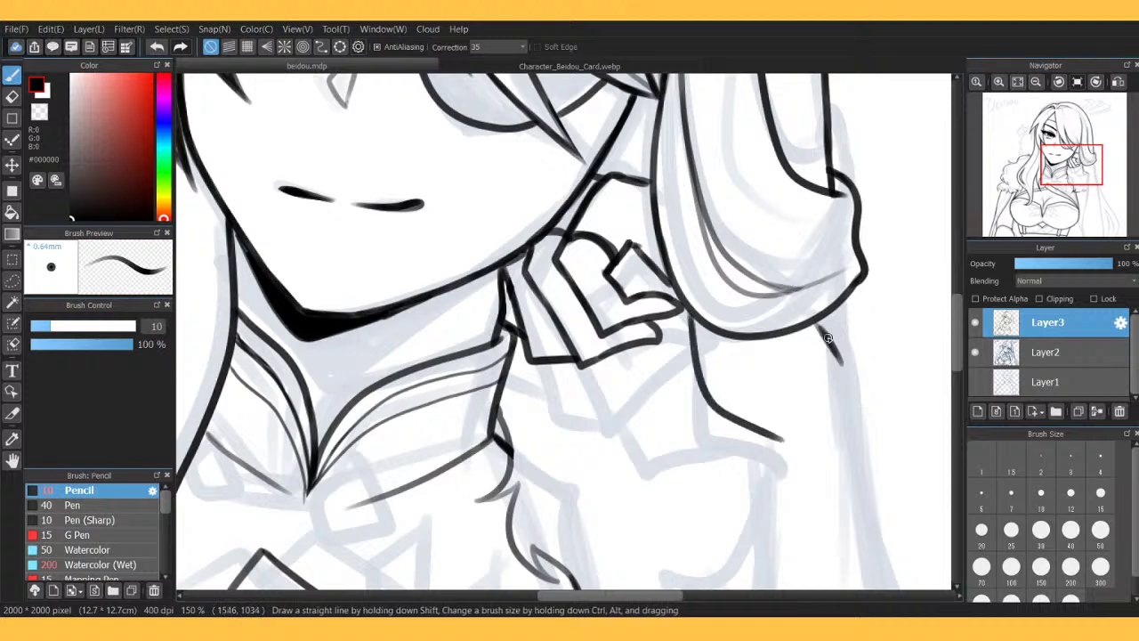
mouse_move(815, 323)
mouse_down()
mouse_move(858, 404)
mouse_move(862, 488)
mouse_up()
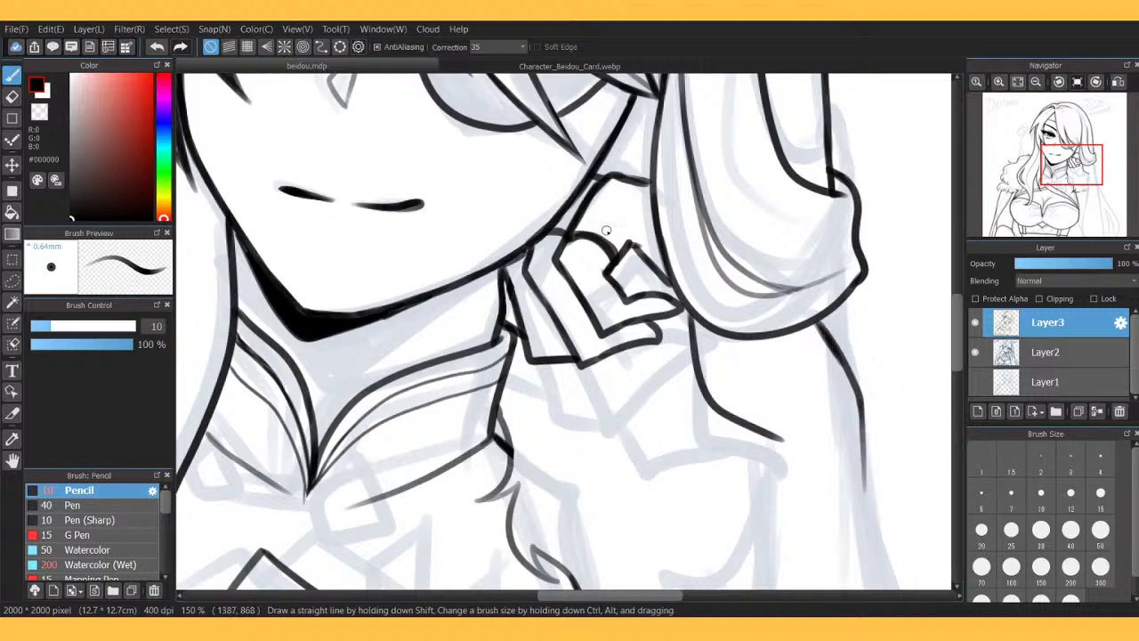
mouse_move(754, 451)
mouse_down()
mouse_move(645, 442)
mouse_move(608, 358)
mouse_move(611, 347)
mouse_move(657, 360)
mouse_move(658, 346)
mouse_up()
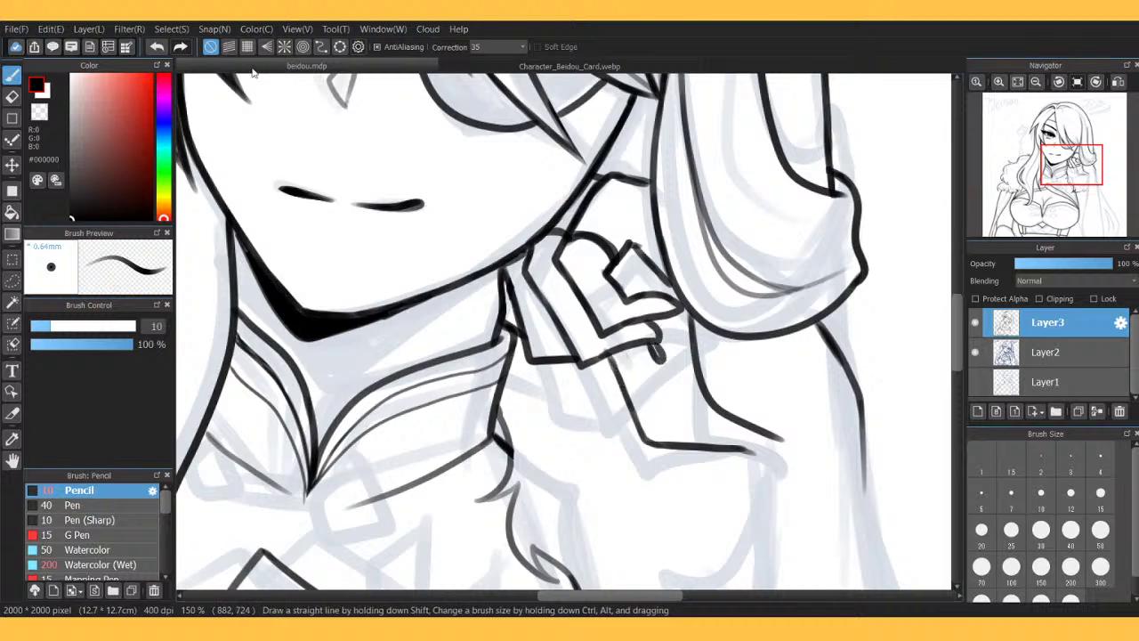
key(ctrl+z)
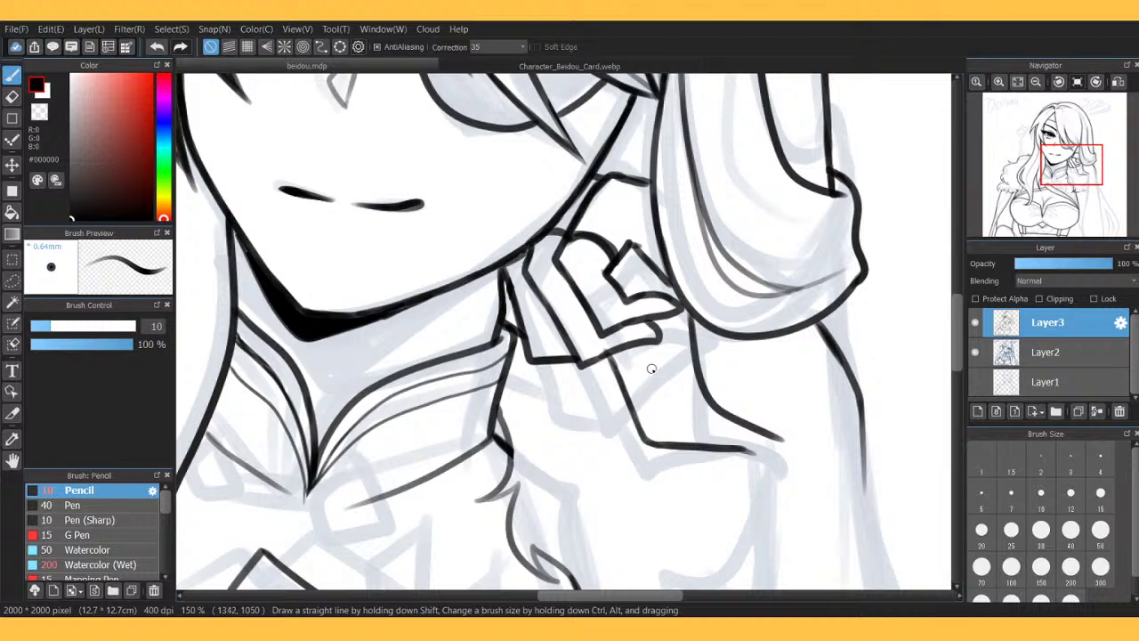
drag(652, 368, 685, 338)
click(158, 48)
click(159, 48)
click(159, 49)
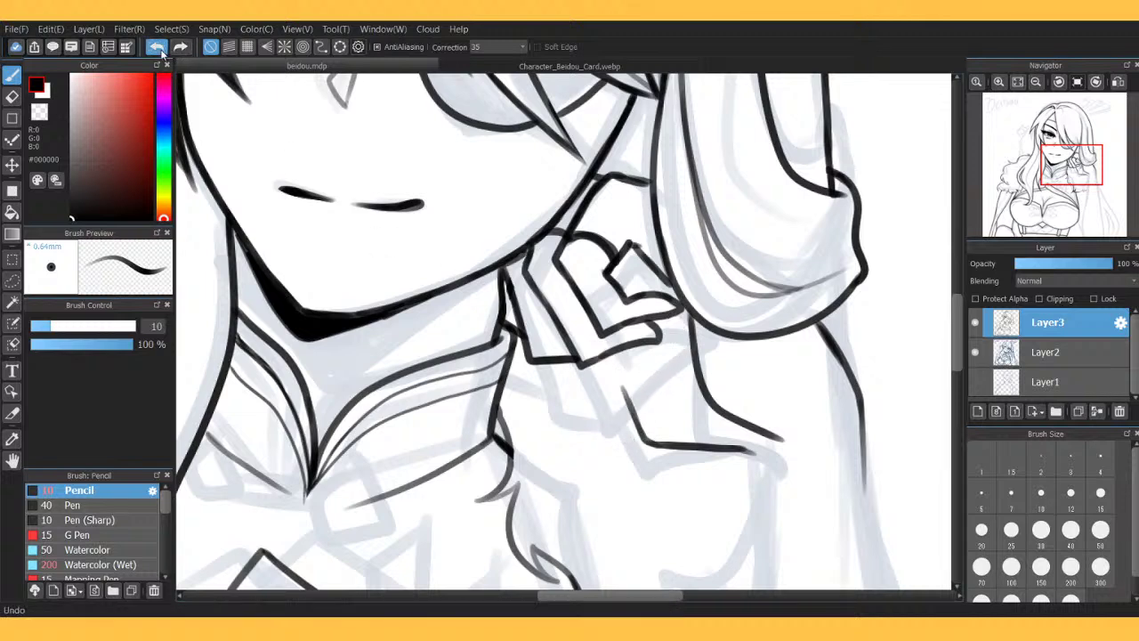
click(159, 48)
click(158, 48)
click(157, 47)
Check the raised hand's line art in the whole drawing with the Layer2 sketch hidden and shown.
click(1017, 81)
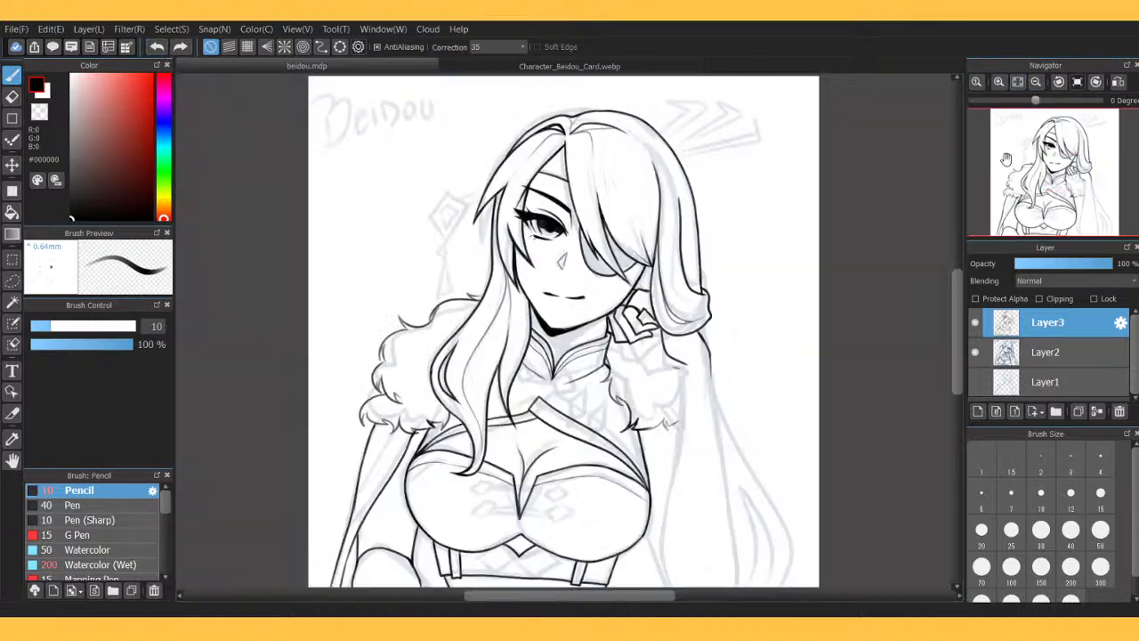
click(977, 353)
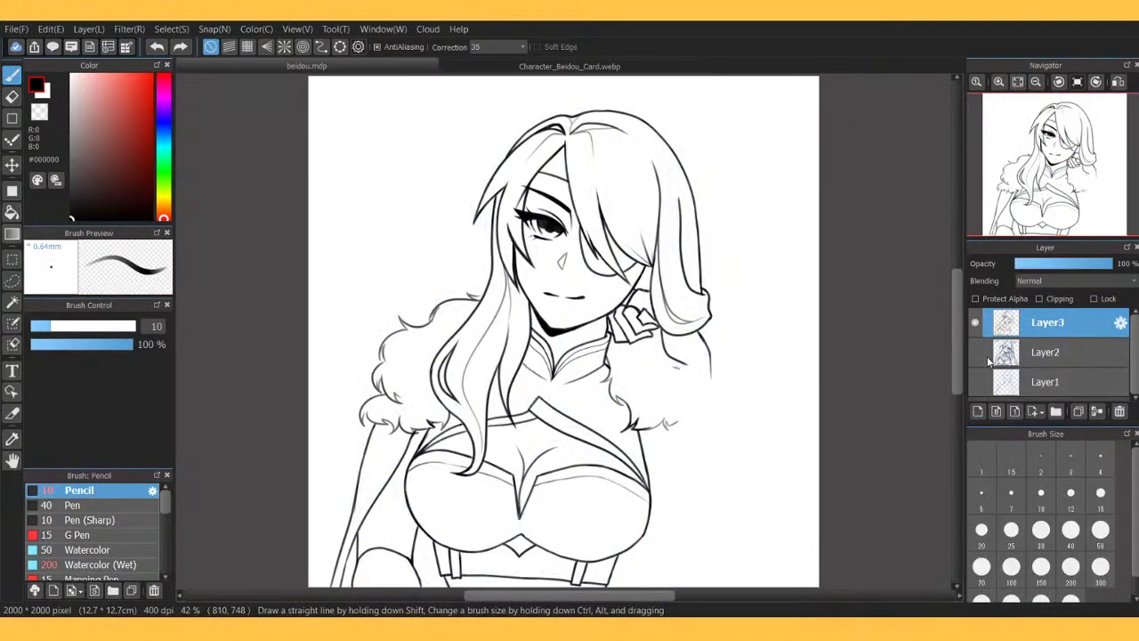
click(977, 353)
Rotate the view and ink the lower palm edge from the fingers down to the wrist, with a short crease line beside it.
click(999, 81)
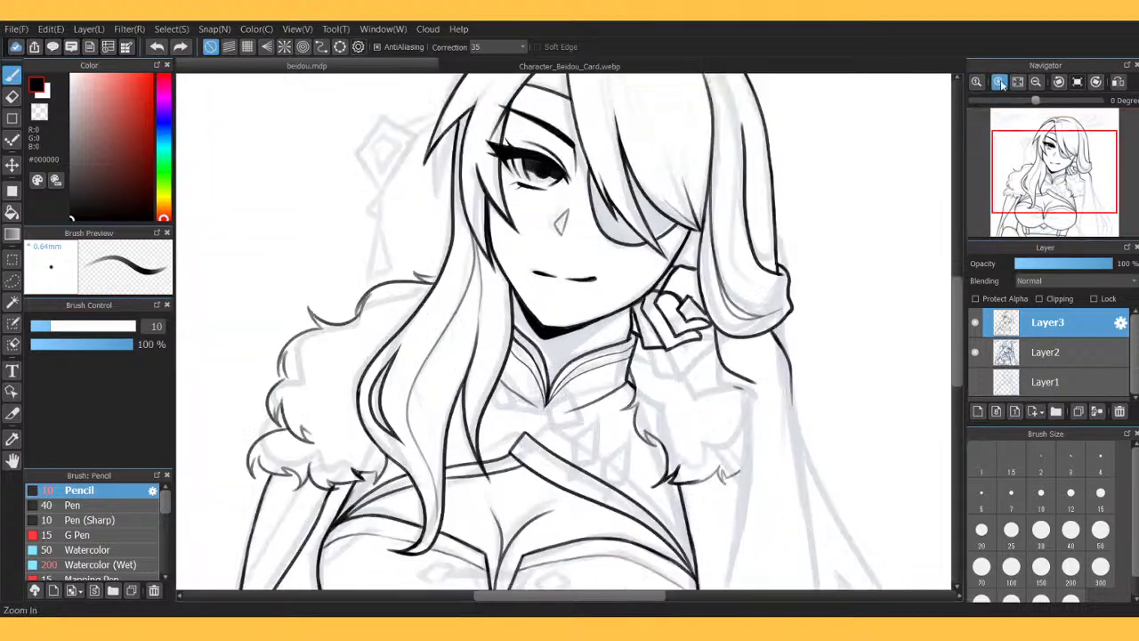
click(1000, 82)
click(999, 82)
drag(1056, 166, 1090, 174)
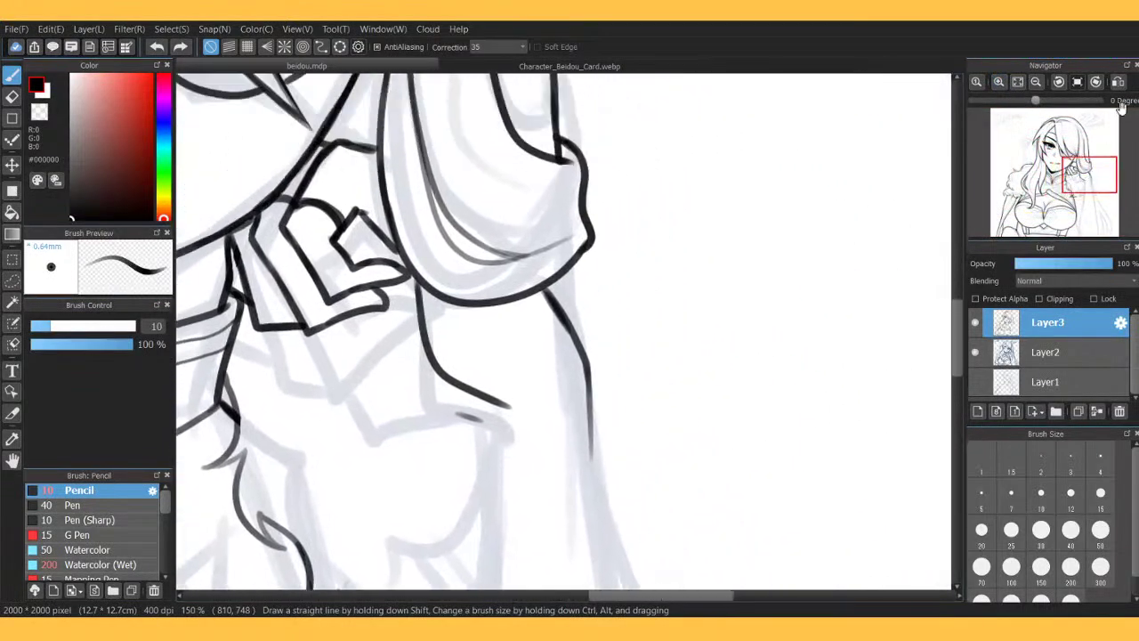
click(1096, 82)
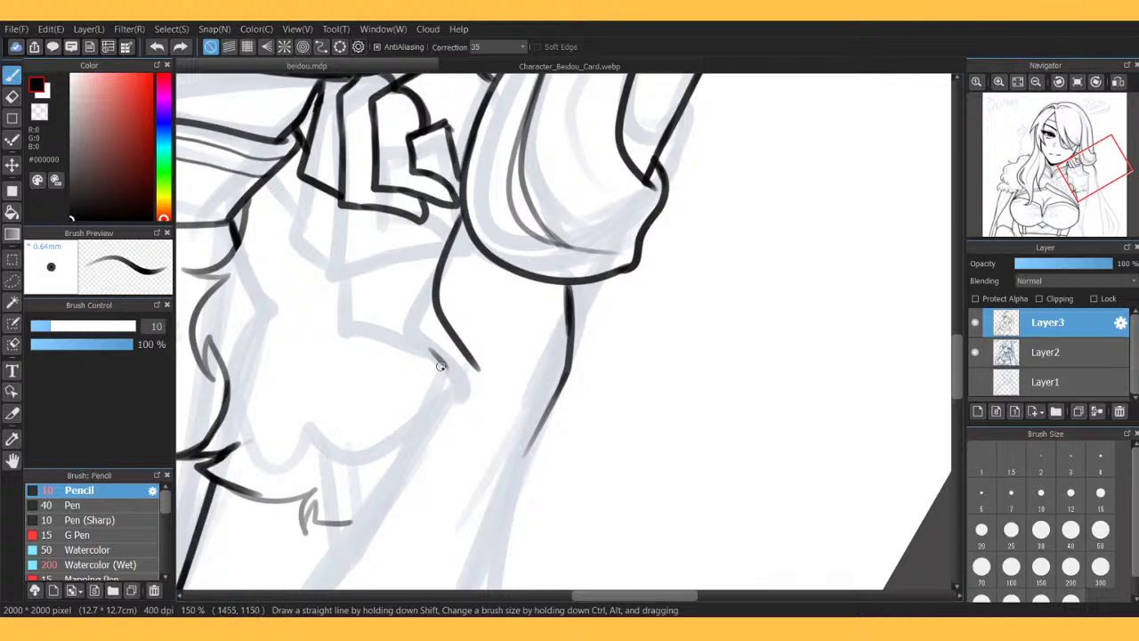
mouse_move(440, 366)
mouse_down()
mouse_move(421, 345)
mouse_move(446, 368)
mouse_move(382, 338)
mouse_move(394, 341)
mouse_move(367, 308)
mouse_move(370, 328)
mouse_move(363, 217)
mouse_move(385, 193)
mouse_move(389, 247)
mouse_move(396, 227)
mouse_move(384, 263)
mouse_up()
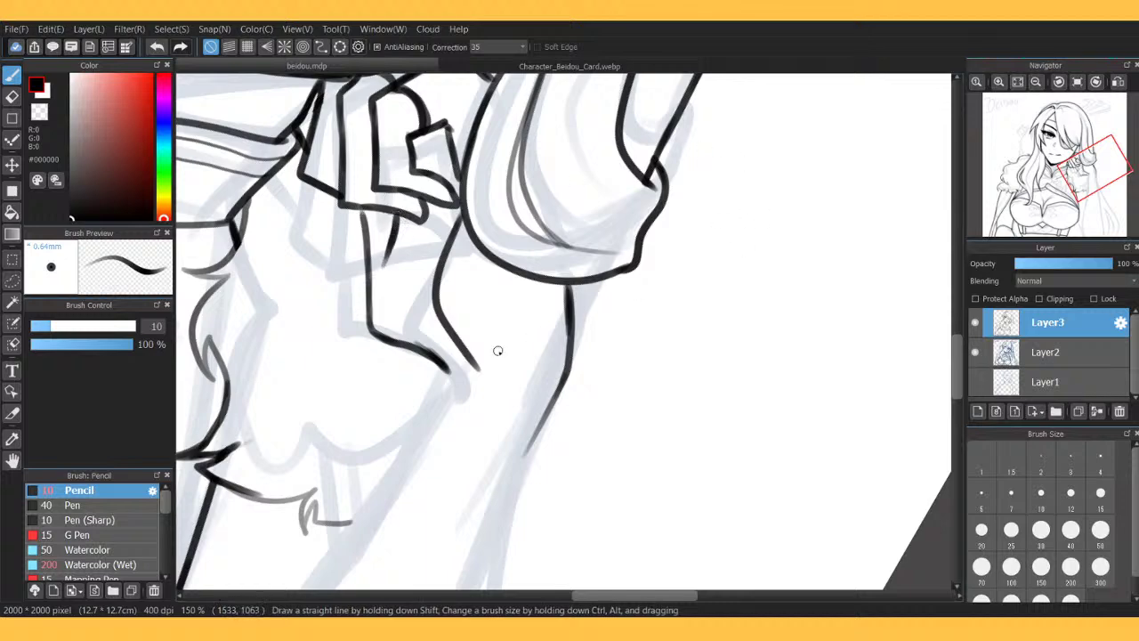
mouse_move(415, 349)
mouse_down()
mouse_move(430, 364)
mouse_move(429, 400)
mouse_up()
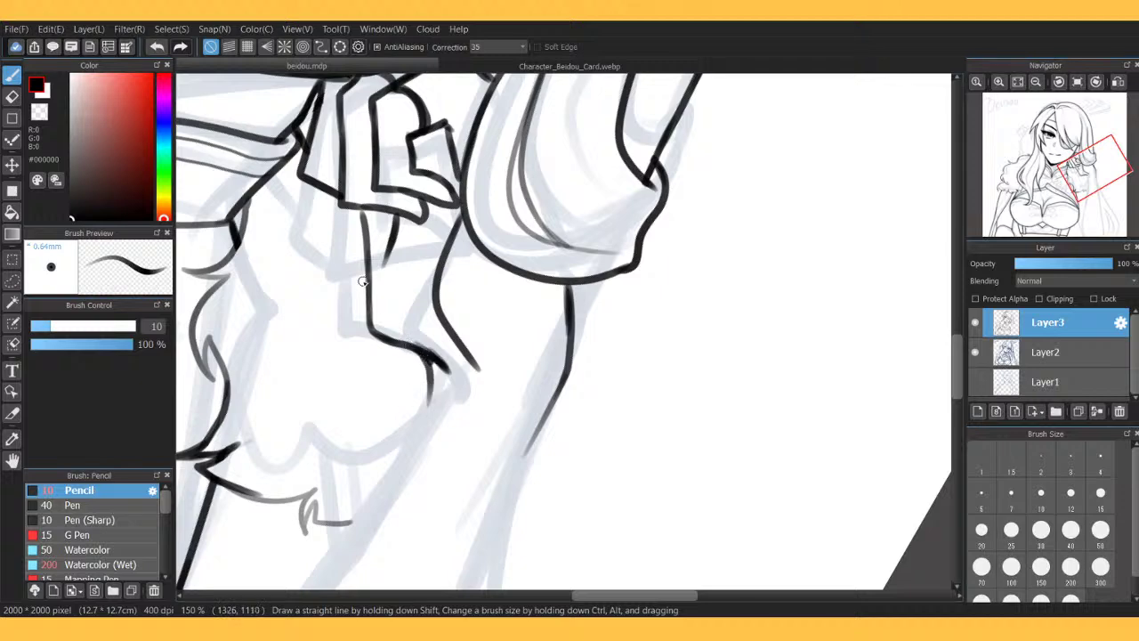
mouse_move(366, 268)
mouse_down()
mouse_move(379, 319)
mouse_move(408, 346)
mouse_up()
Erase the angular lower end of the palm line and redraw it as a smooth, thicker curve down to the wrist.
key(e)
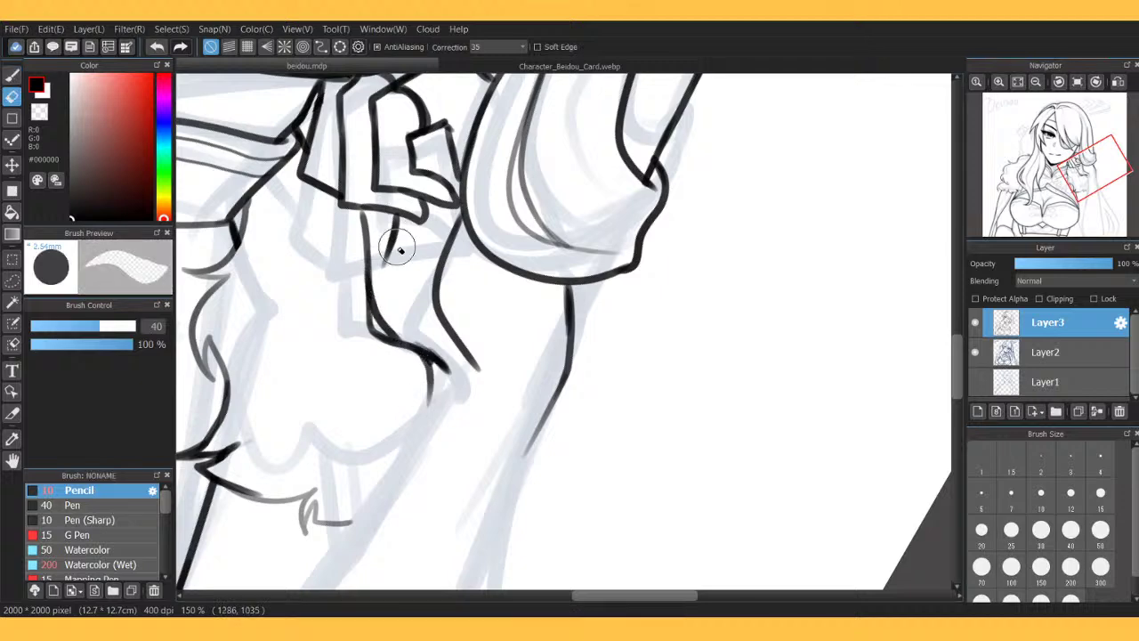
drag(402, 322, 446, 420)
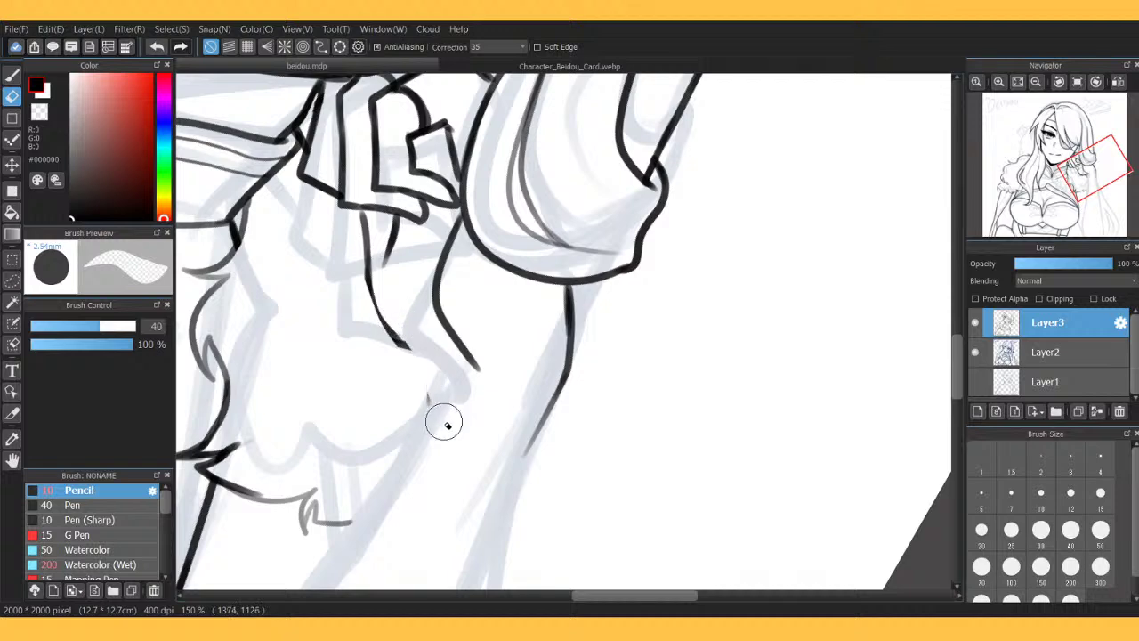
key(b)
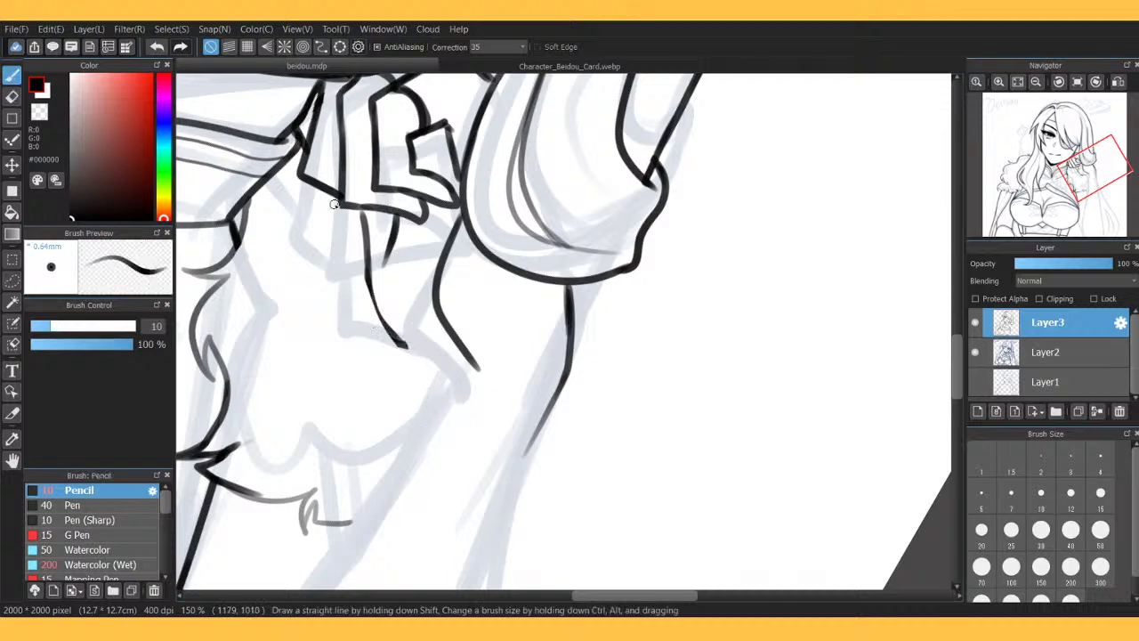
mouse_move(366, 238)
mouse_down()
mouse_move(378, 316)
mouse_move(427, 367)
mouse_up()
right_click(405, 348)
alt+click(381, 309)
mouse_move(411, 356)
mouse_down()
mouse_move(433, 392)
mouse_move(423, 414)
mouse_up()
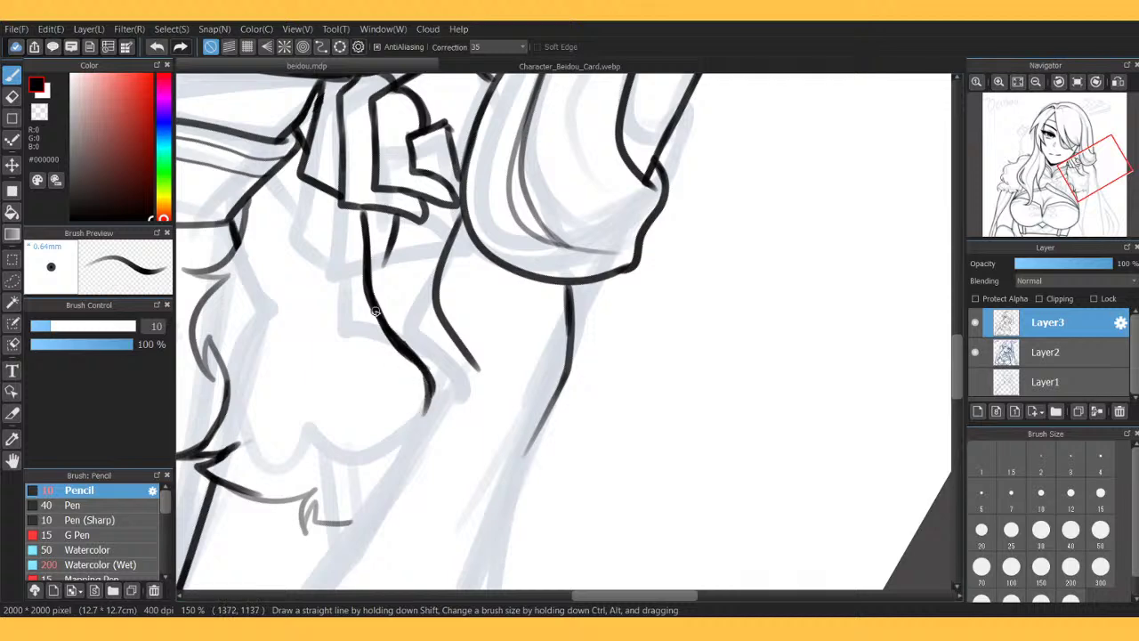
Reset the view rotation and review the full line art with Layer2 hidden and shown.
click(1017, 81)
click(1058, 82)
click(998, 81)
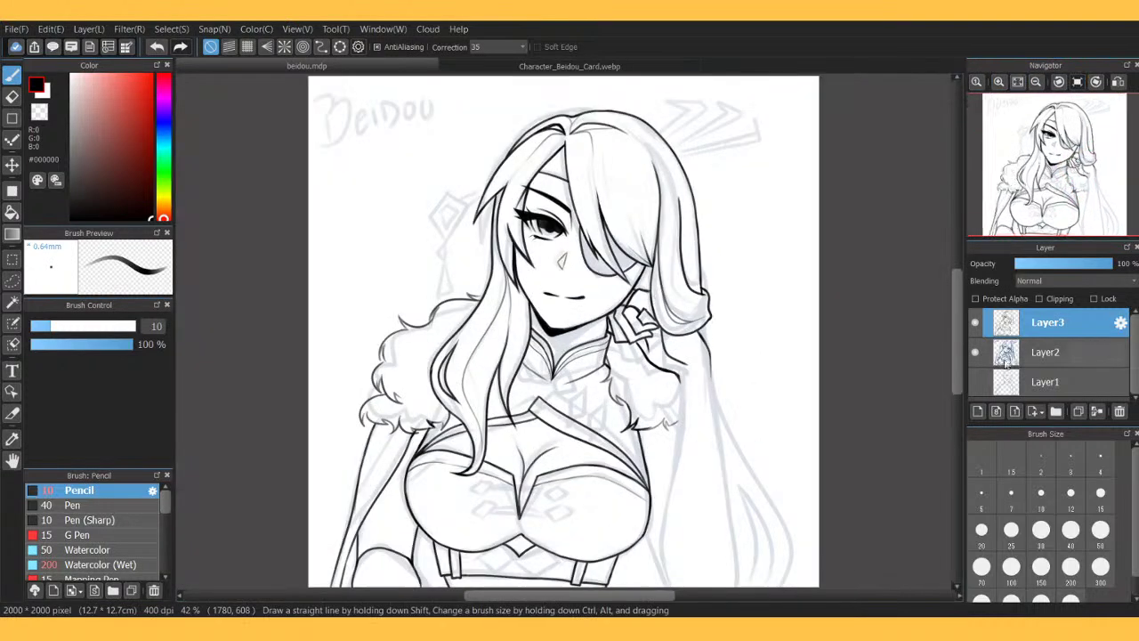
click(976, 352)
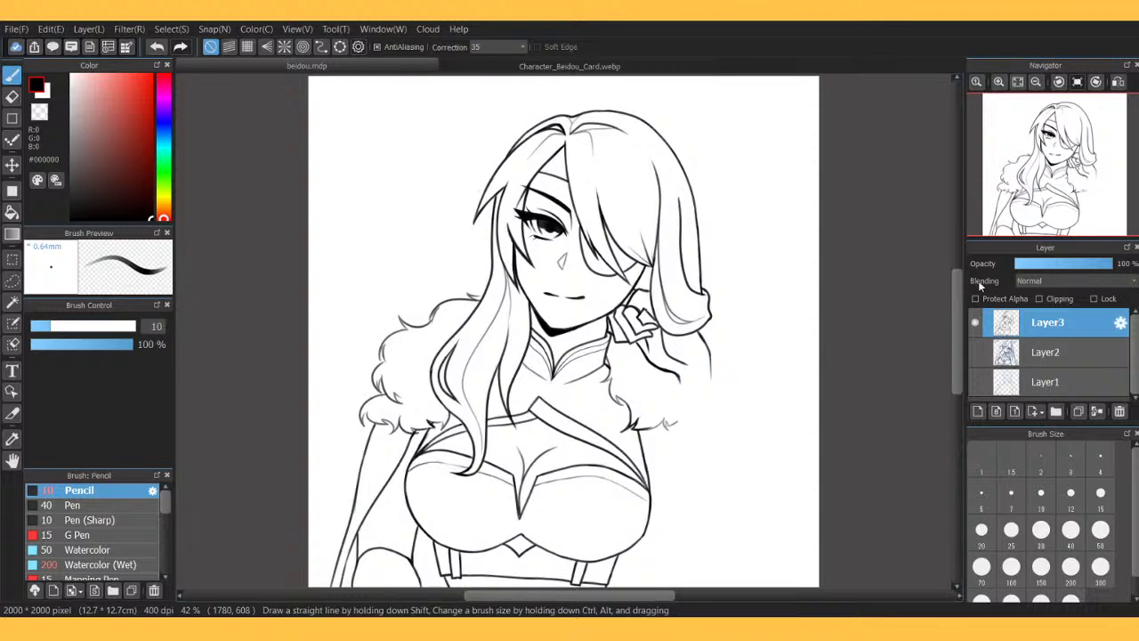
click(976, 353)
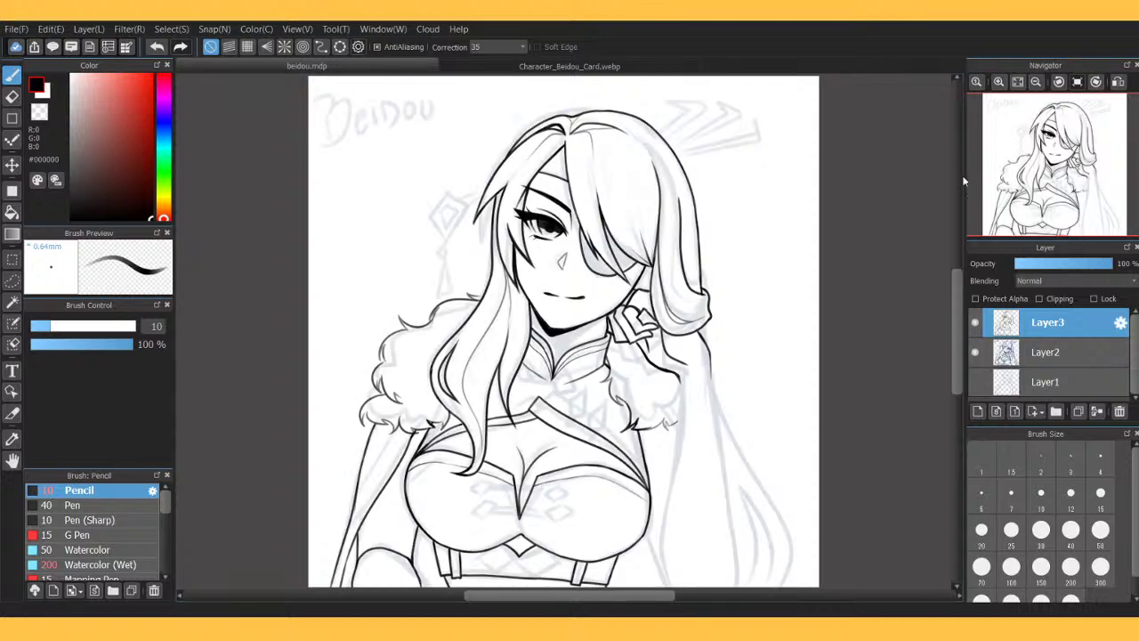
Ink a thin curved line across the raised arm's wrist, and consult the arm and glove on the reference card.
click(998, 82)
click(999, 82)
click(998, 82)
drag(1061, 158, 1080, 200)
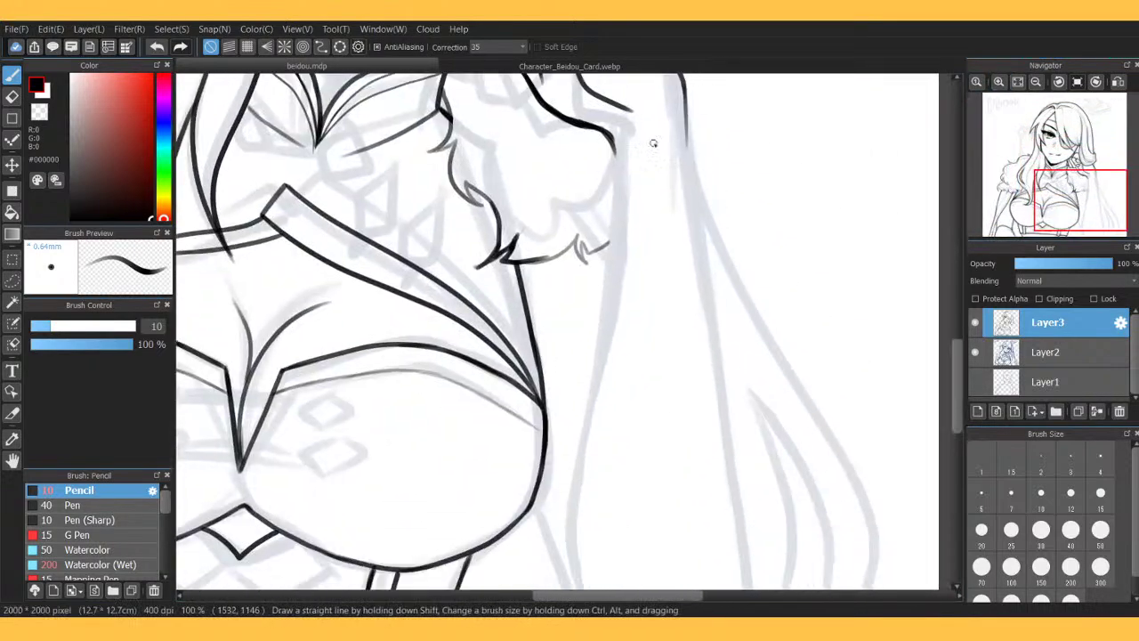
drag(614, 153, 686, 140)
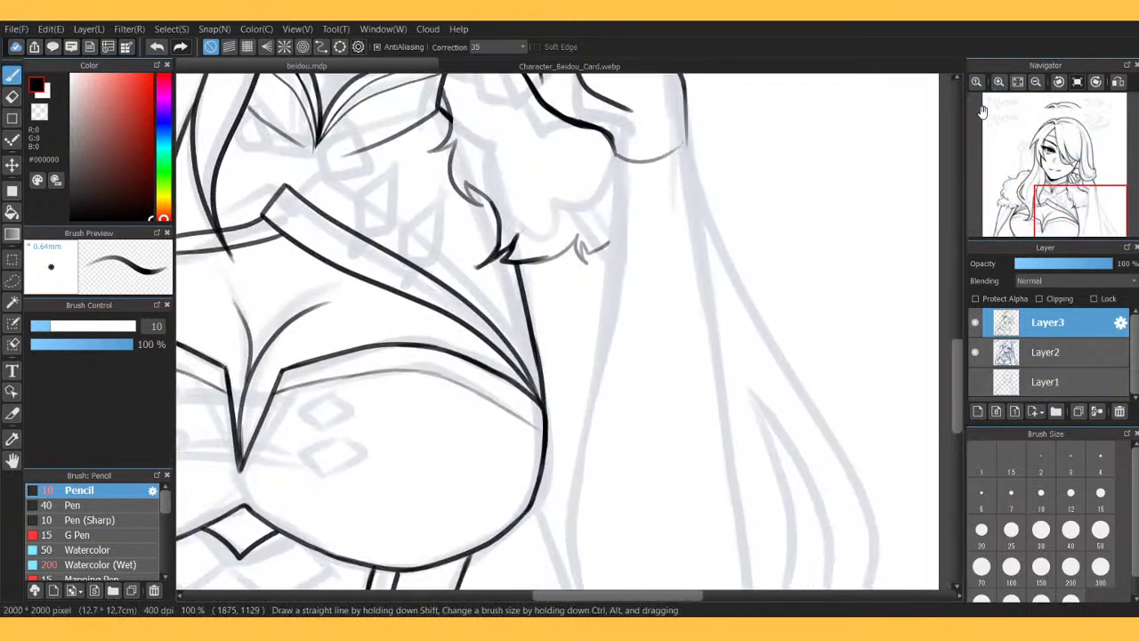
drag(1043, 169, 1066, 211)
click(542, 68)
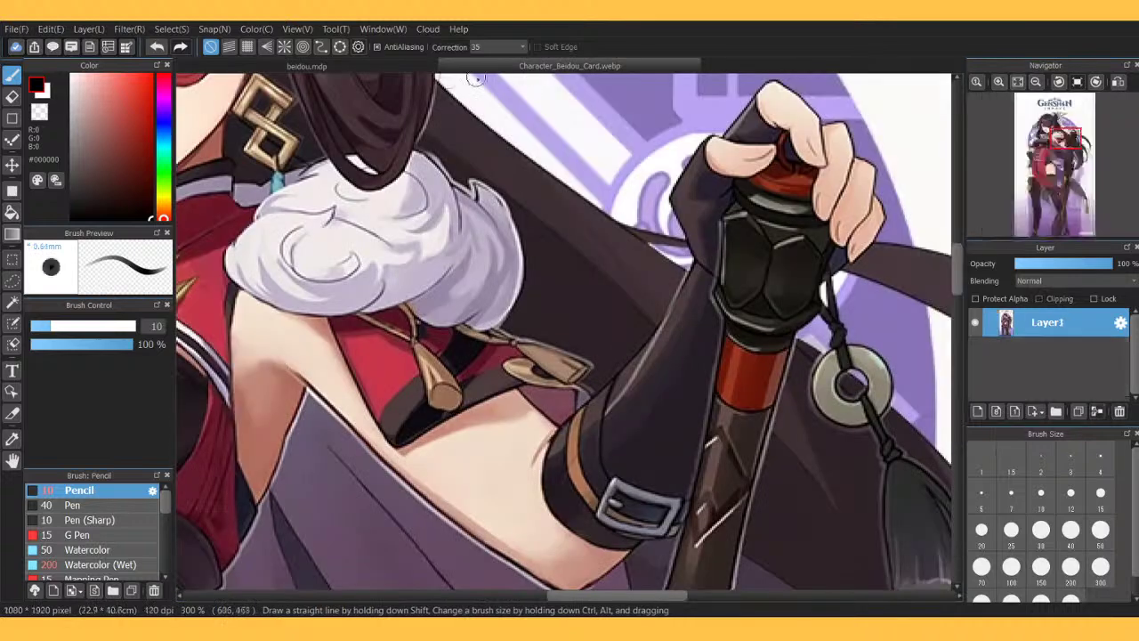
click(337, 65)
Extend the raised arm's outer outline just below the wrist line, and undo the long stroke continuing down the forearm.
mouse_move(1050, 196)
mouse_down()
mouse_move(1073, 206)
mouse_move(1041, 199)
mouse_move(1066, 203)
mouse_up()
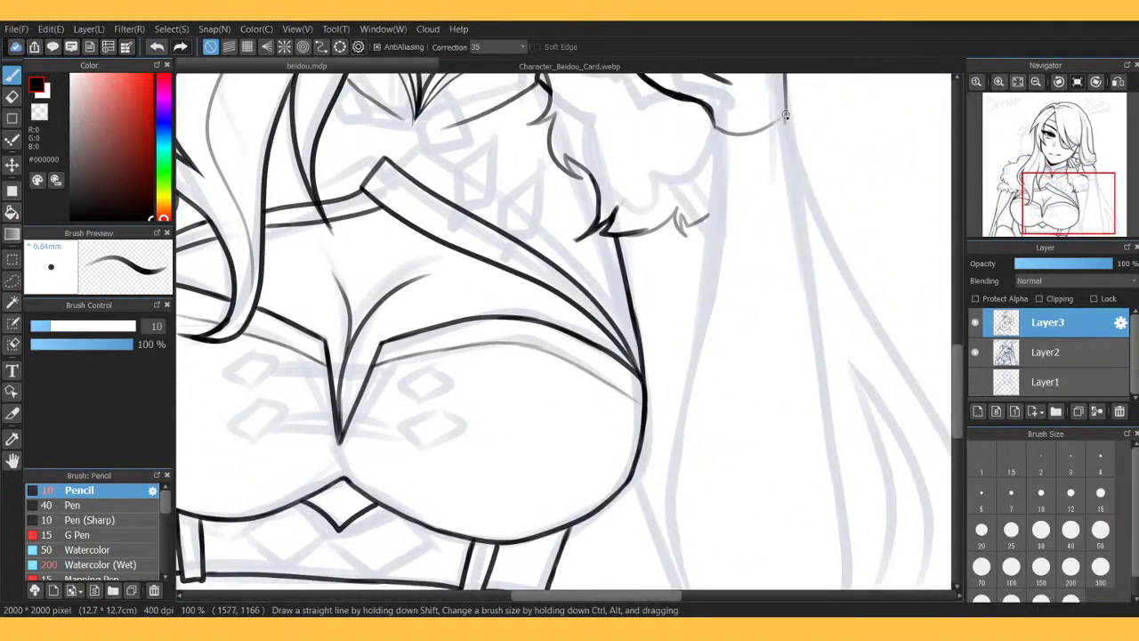
drag(785, 108, 789, 201)
drag(790, 162, 828, 458)
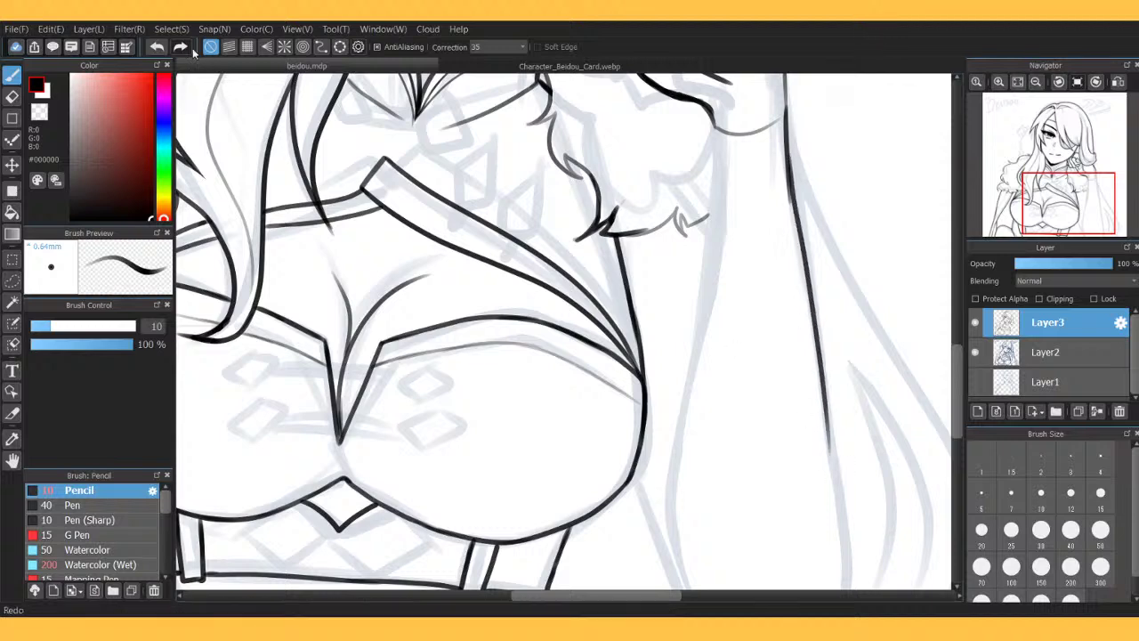
key(ctrl+z)
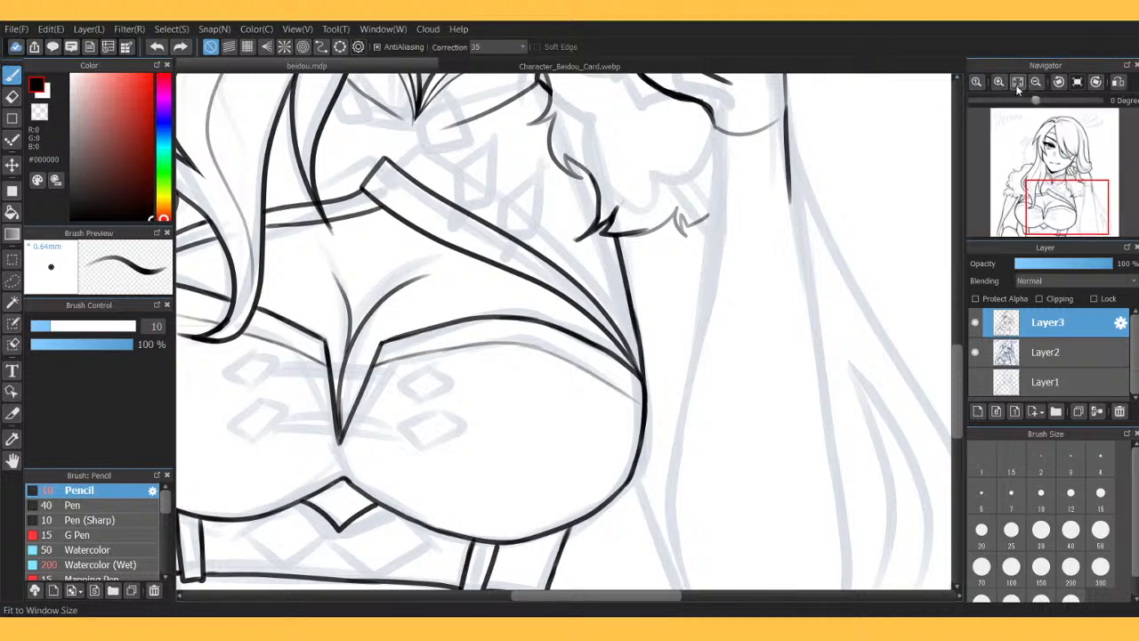
Ink the raised arm's outer and inner outlines from the wrist down the forearm to the canvas's lower edge.
drag(1054, 172, 1084, 209)
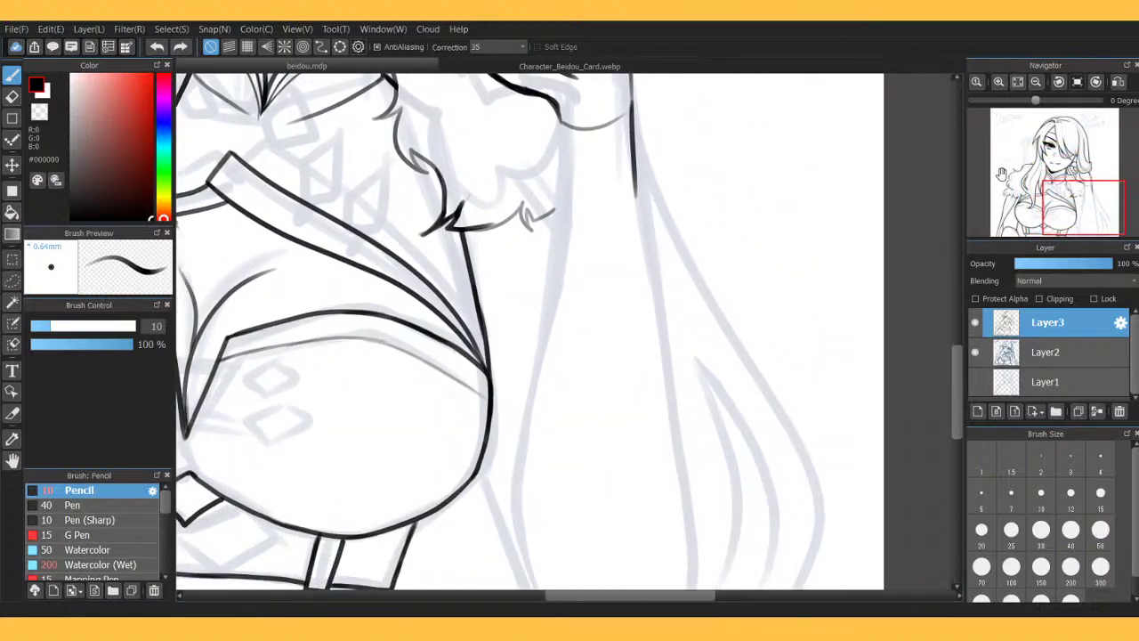
drag(635, 174, 652, 267)
click(156, 46)
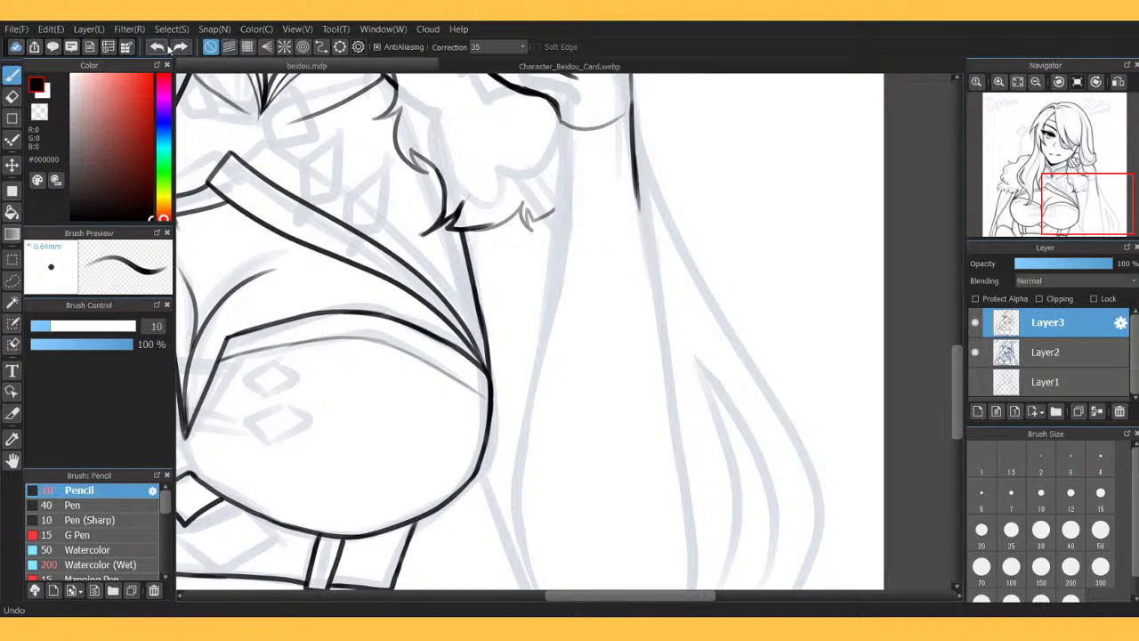
drag(635, 180, 653, 307)
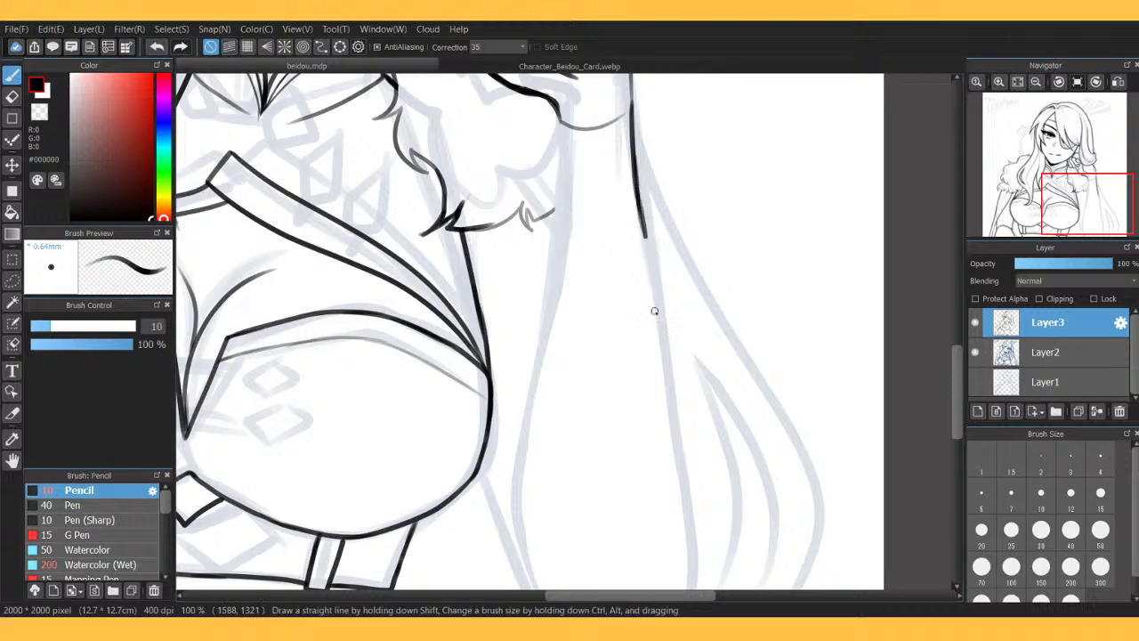
drag(629, 132, 648, 273)
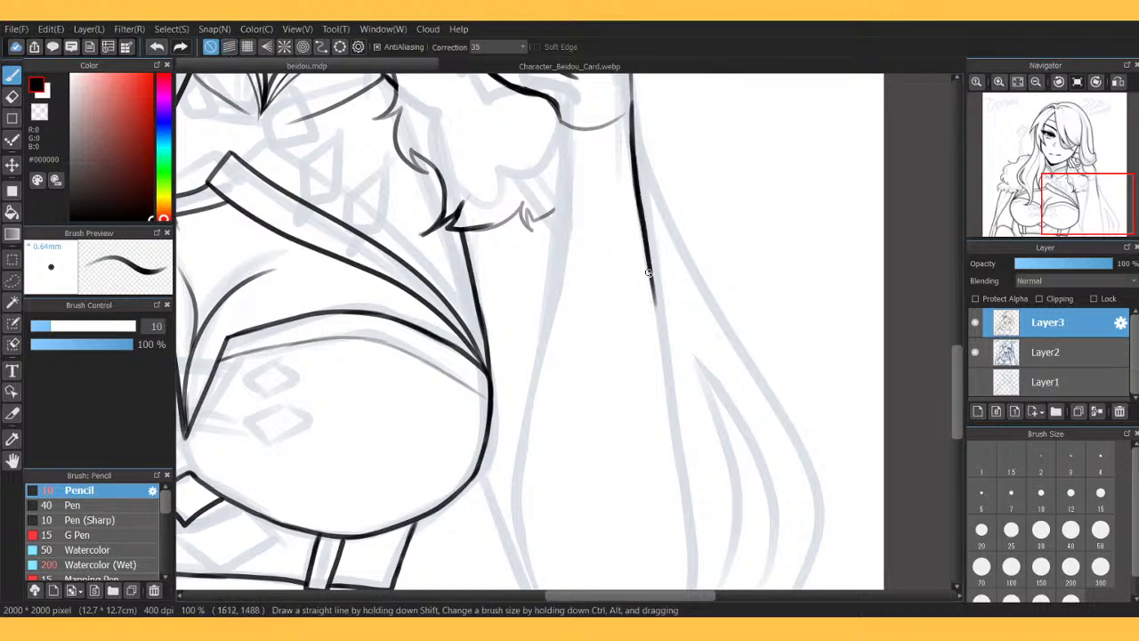
drag(641, 230, 683, 503)
drag(678, 451, 690, 588)
mouse_move(557, 110)
mouse_down()
mouse_move(554, 282)
mouse_move(517, 531)
mouse_move(532, 589)
mouse_up()
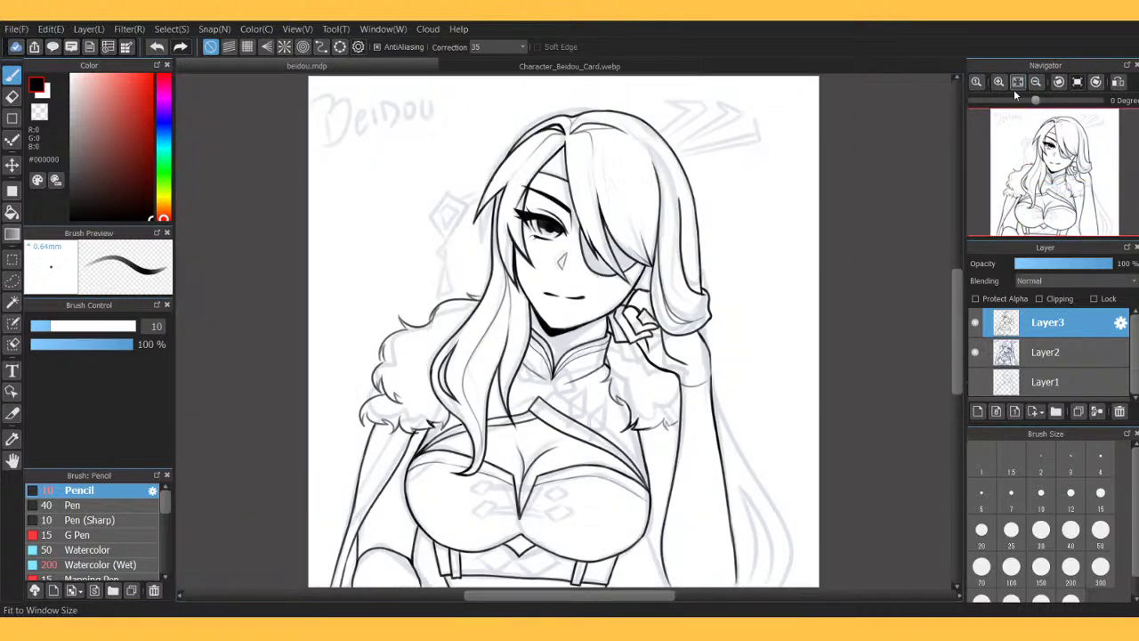
click(1017, 82)
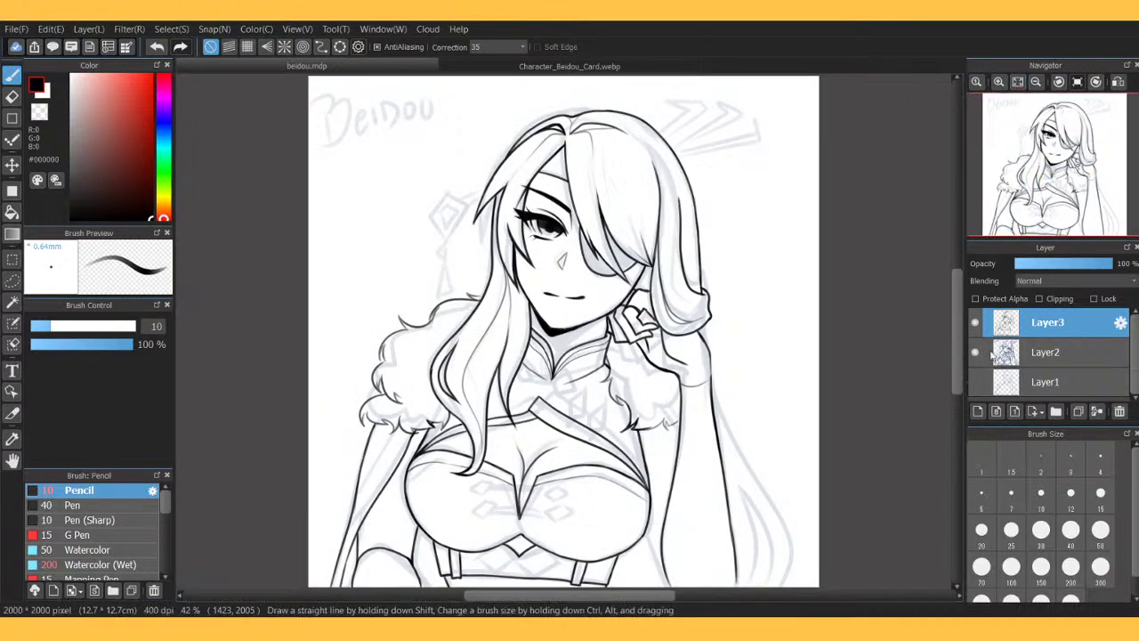
Ink the line running from under the chest to the canvas edge beside the raised arm, and finish the outer outline at the elbow.
click(1000, 82)
click(999, 83)
drag(1055, 178, 1071, 226)
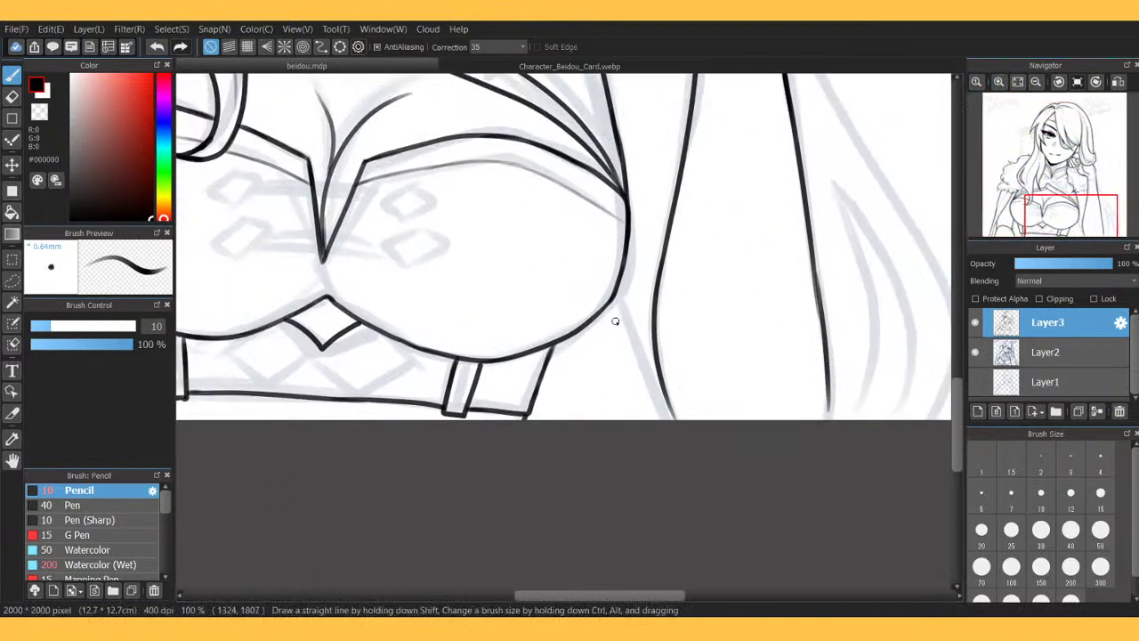
drag(616, 294, 661, 420)
drag(830, 402, 808, 458)
Ink the narrow double-line strip between the shoulder fur trim and the raised forearm, redoing the misplaced strokes.
scroll(713, 327, up, 5)
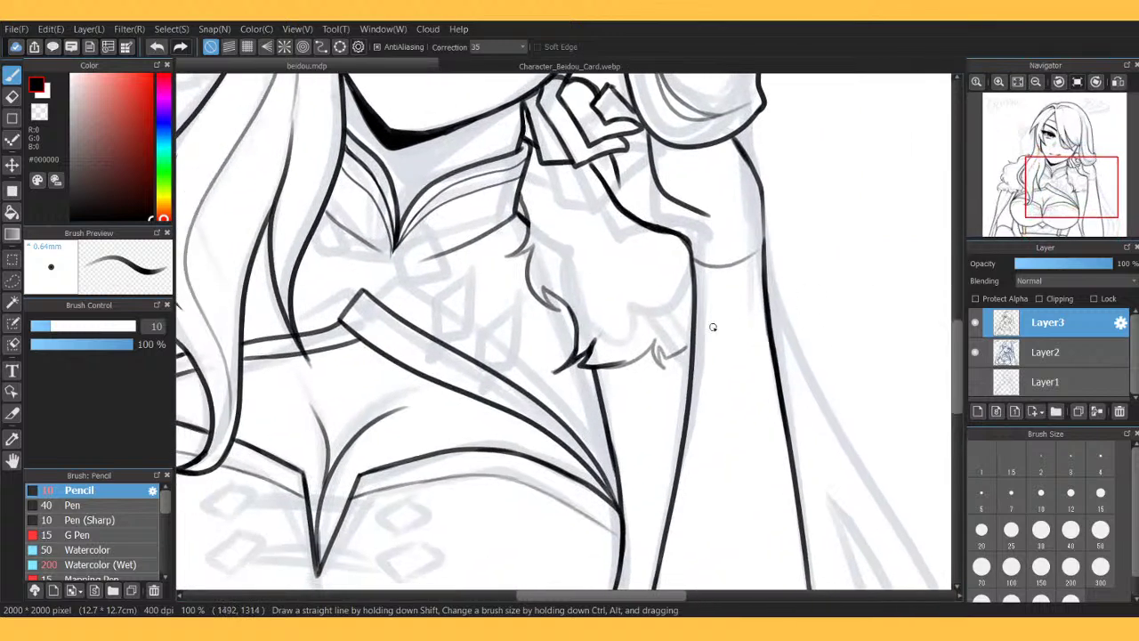
mouse_move(630, 365)
mouse_down()
mouse_move(679, 454)
mouse_move(648, 363)
mouse_move(682, 433)
mouse_up()
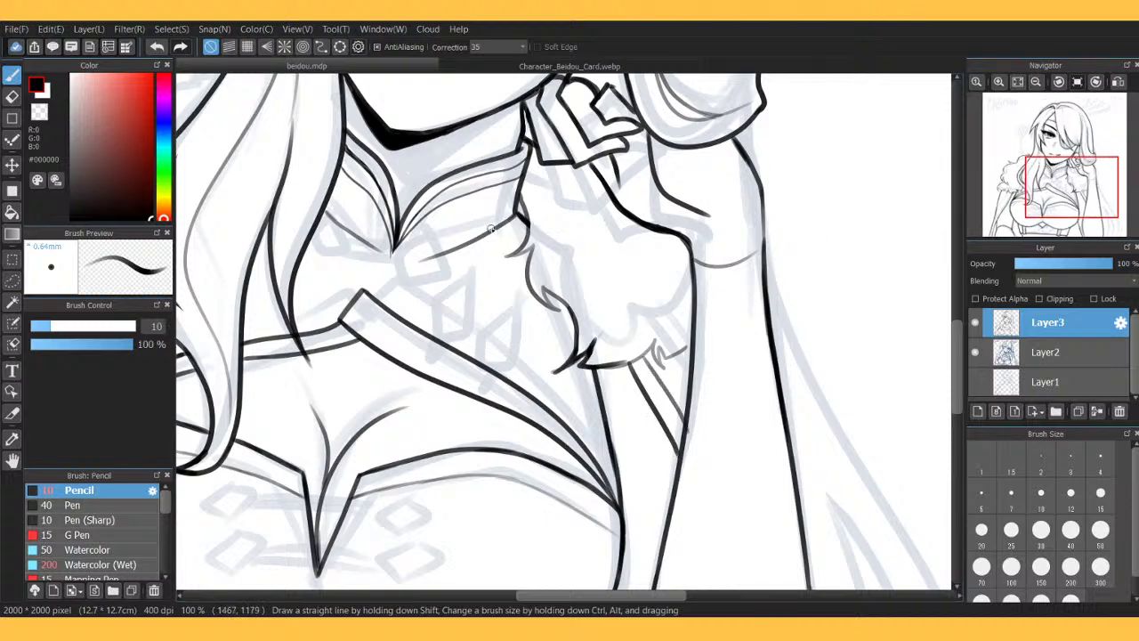
key(ctrl+z)
drag(644, 354, 687, 437)
drag(685, 418, 680, 454)
click(157, 46)
mouse_move(688, 409)
mouse_down()
mouse_move(678, 461)
mouse_move(680, 450)
mouse_up()
Ink a second line inside the drape below the opposite shoulder's fur trim, following its inner edge.
click(1047, 223)
drag(1047, 223, 1002, 206)
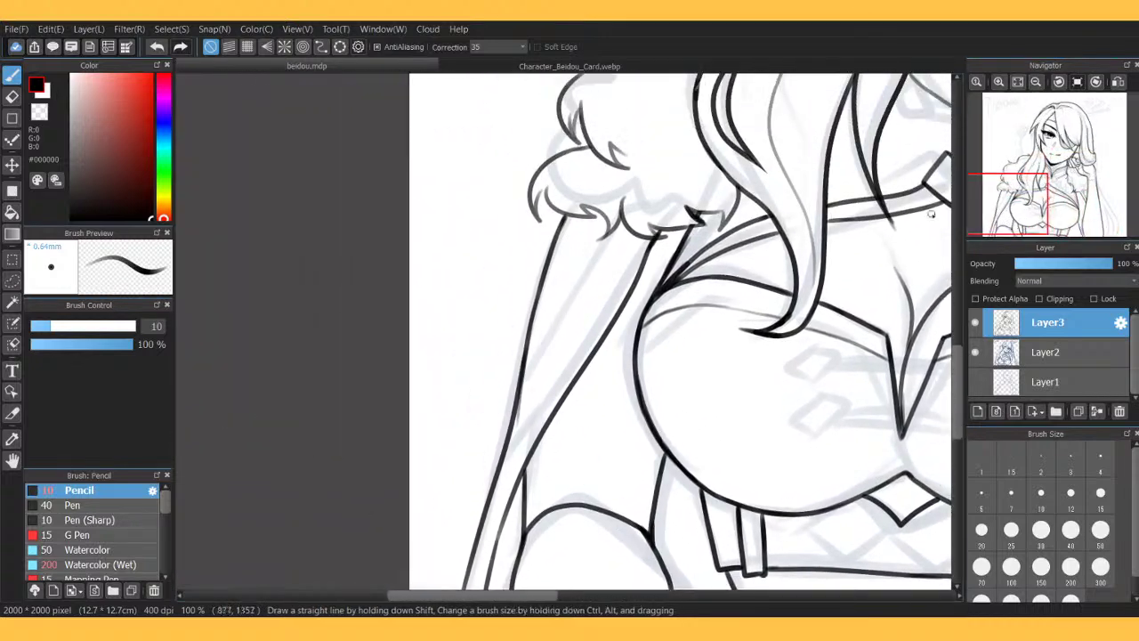
drag(624, 243, 495, 475)
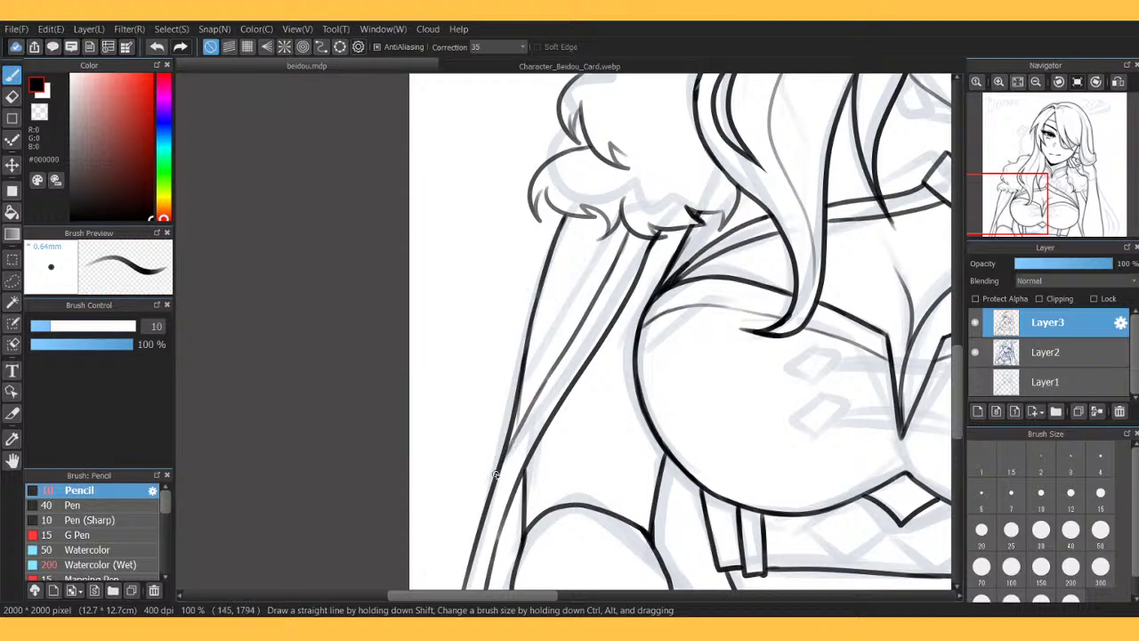
Consult the glove on the reference card, and ink a curved cuff line near the raised elbow with a thinner one above it.
drag(1014, 204, 1077, 201)
click(563, 67)
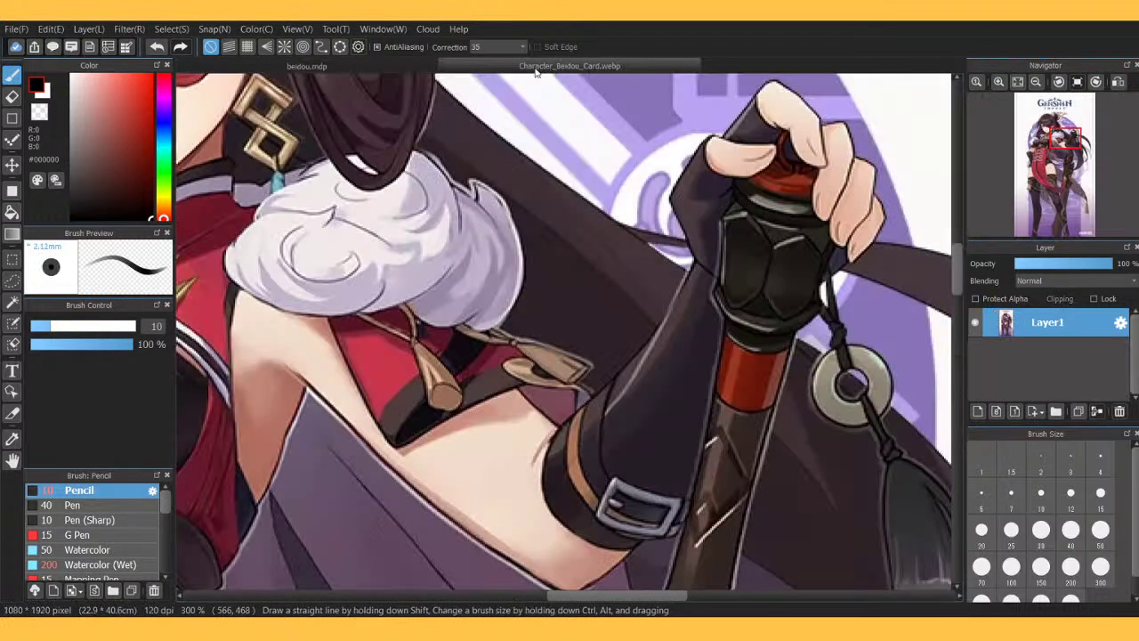
click(326, 66)
mouse_move(732, 473)
mouse_down()
mouse_move(844, 449)
mouse_move(865, 394)
mouse_up()
mouse_move(729, 448)
mouse_down()
mouse_move(748, 461)
mouse_move(842, 464)
mouse_move(895, 453)
mouse_up()
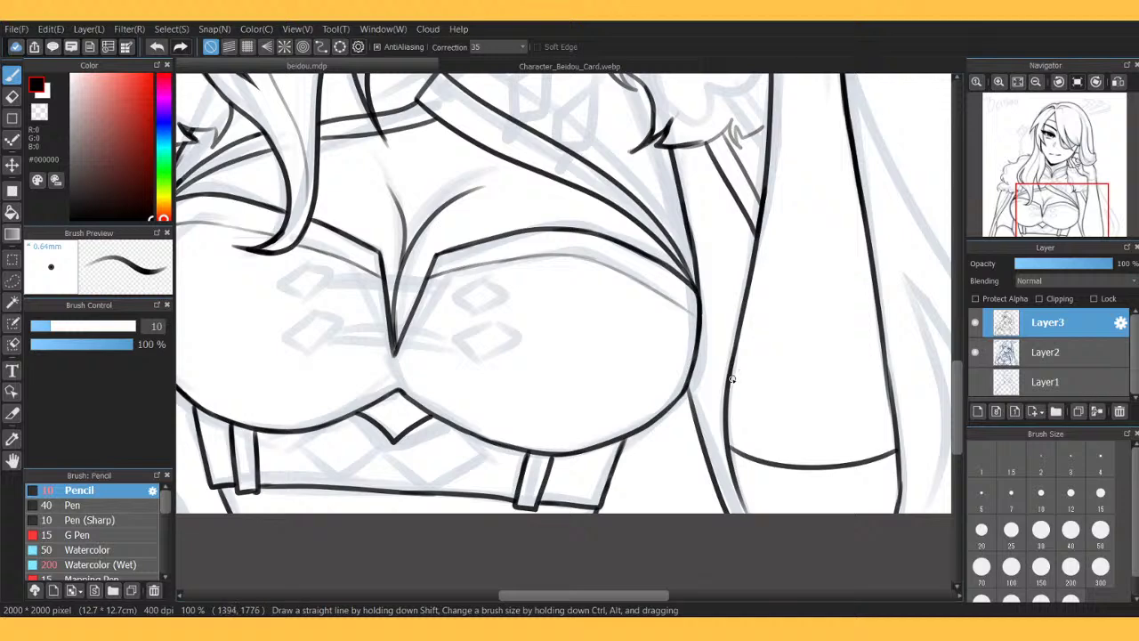
mouse_move(754, 380)
mouse_down()
mouse_move(799, 388)
mouse_move(884, 360)
mouse_up()
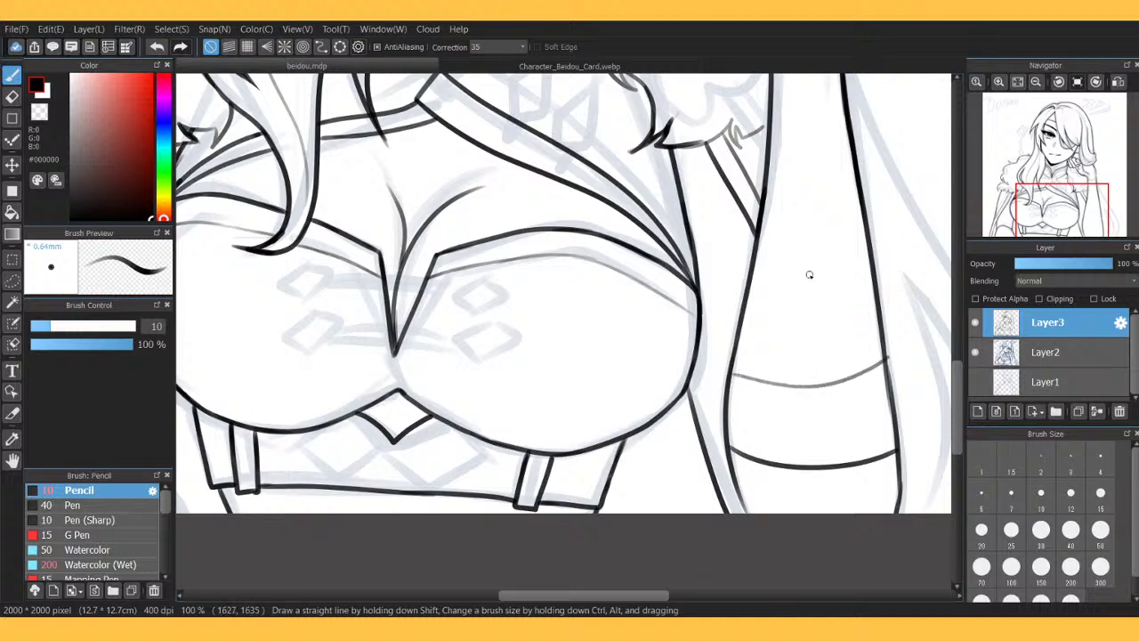
click(155, 46)
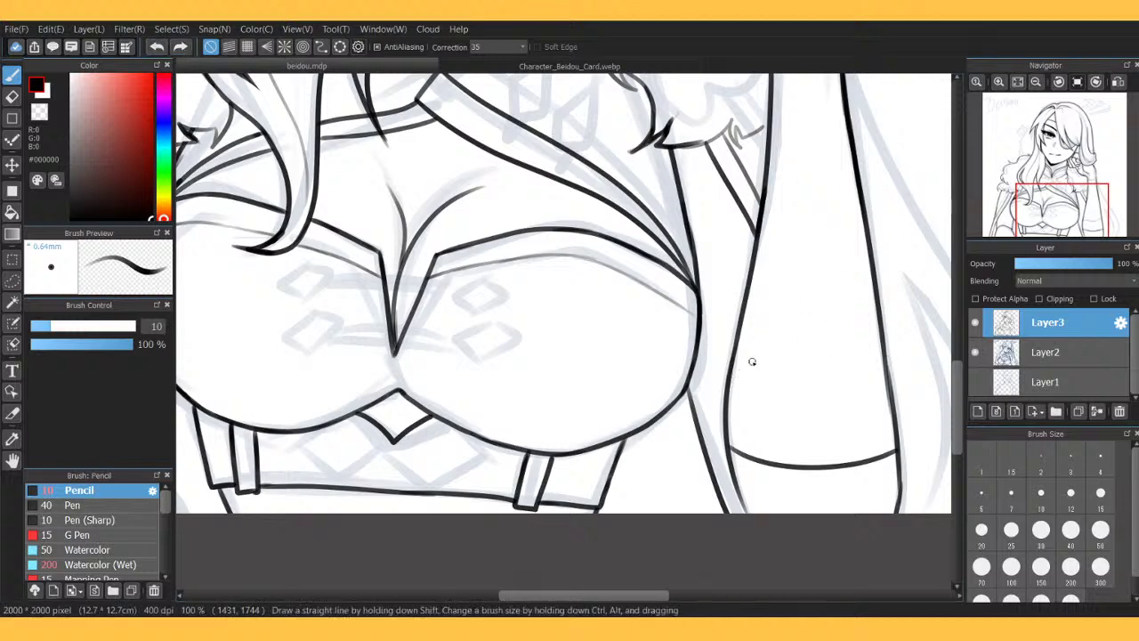
mouse_move(734, 365)
mouse_down()
mouse_move(821, 370)
mouse_move(880, 343)
mouse_up()
click(157, 46)
mouse_move(735, 365)
mouse_down()
mouse_move(805, 382)
mouse_move(886, 360)
mouse_up()
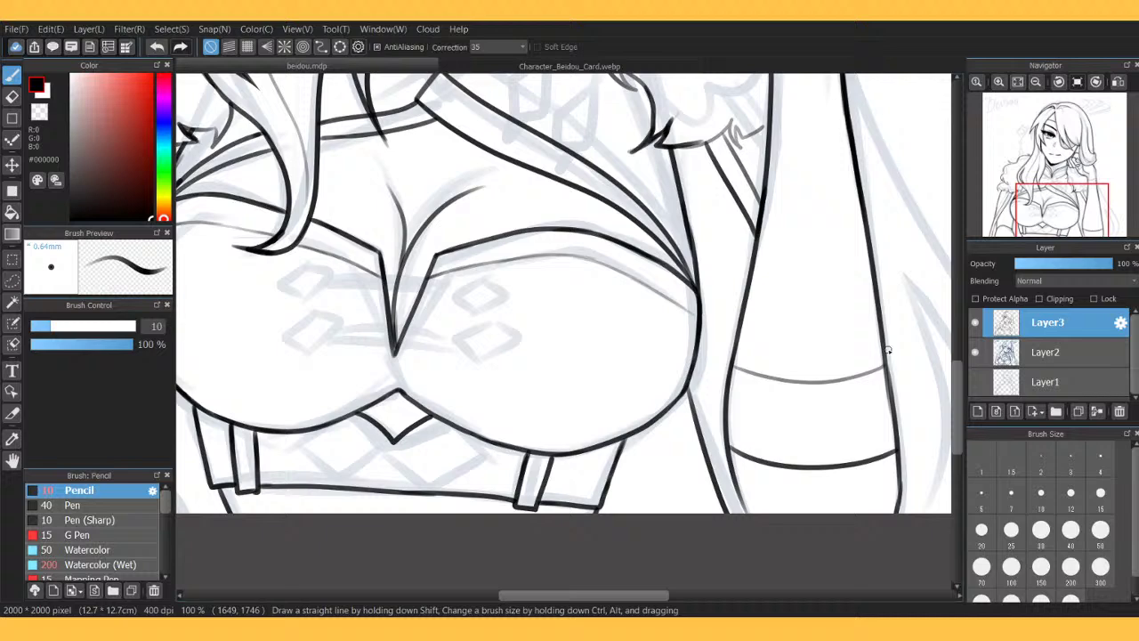
Check the line art without Layer2, and ink the long outer curve behind the raised arm from the hair down to the canvas edge.
click(1025, 86)
click(977, 353)
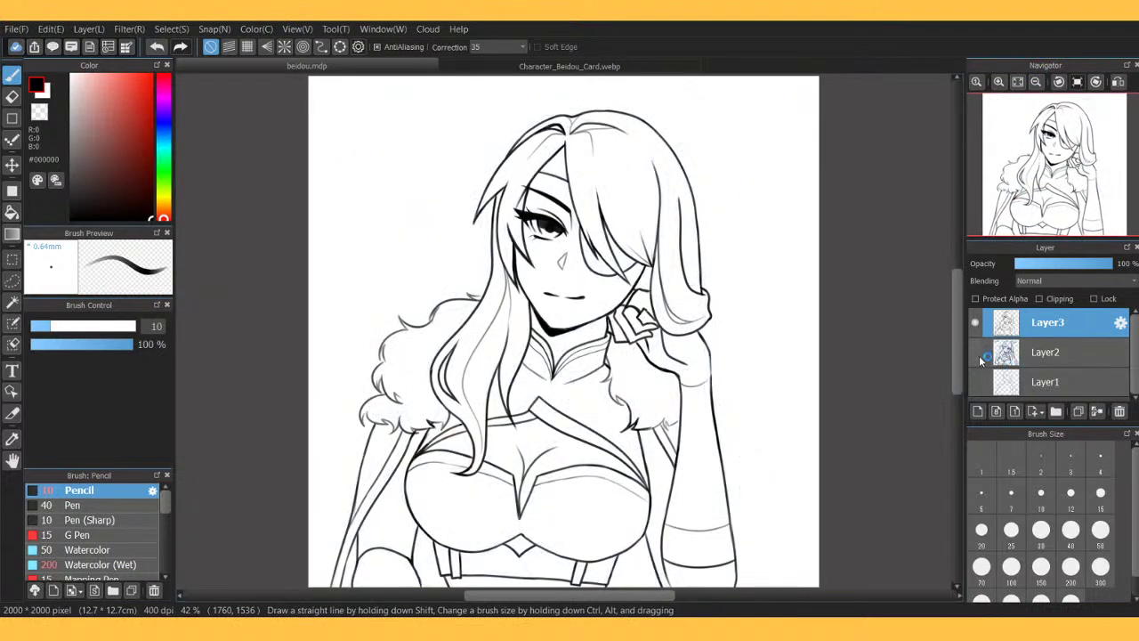
click(976, 355)
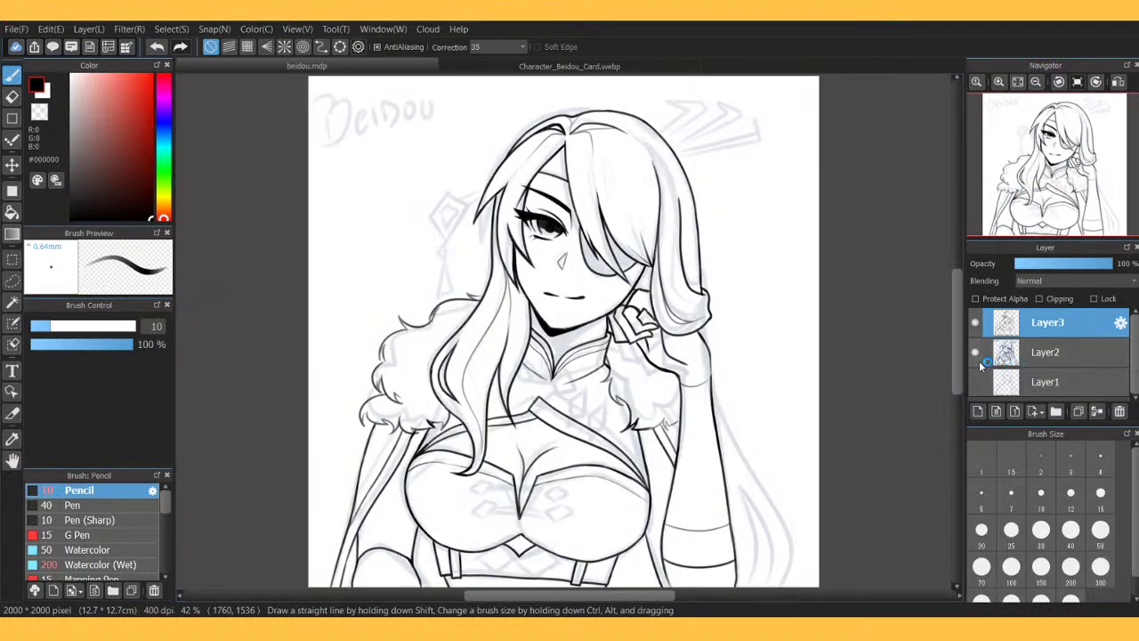
click(1000, 84)
drag(1054, 171, 1082, 200)
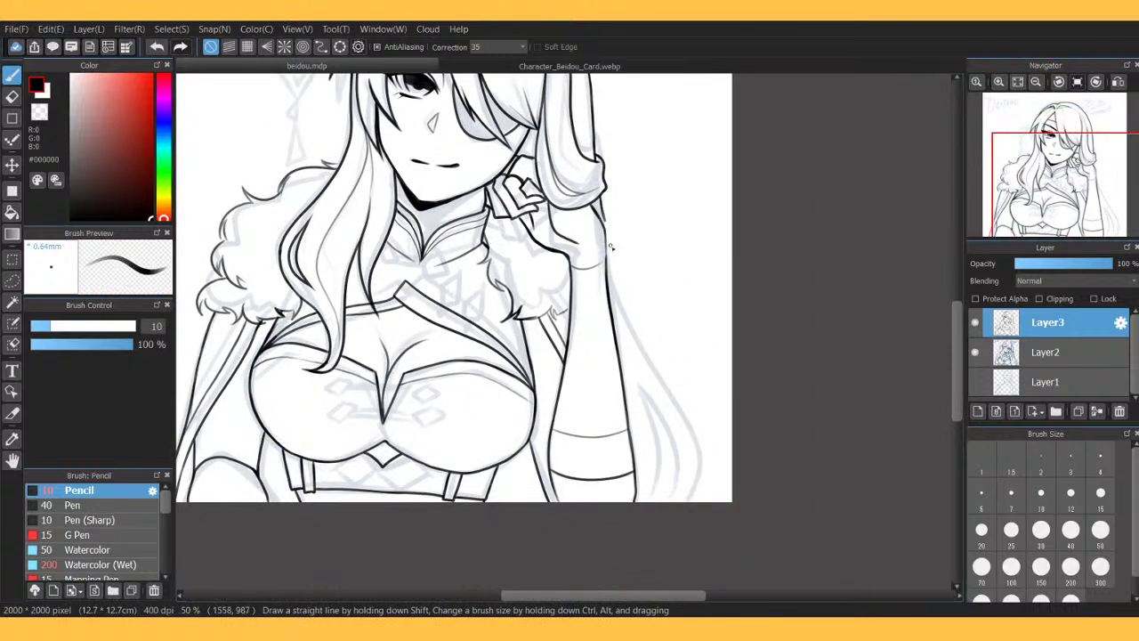
mouse_move(604, 221)
mouse_down()
mouse_move(703, 410)
mouse_move(719, 504)
mouse_up()
scroll(1009, 107, down, 2)
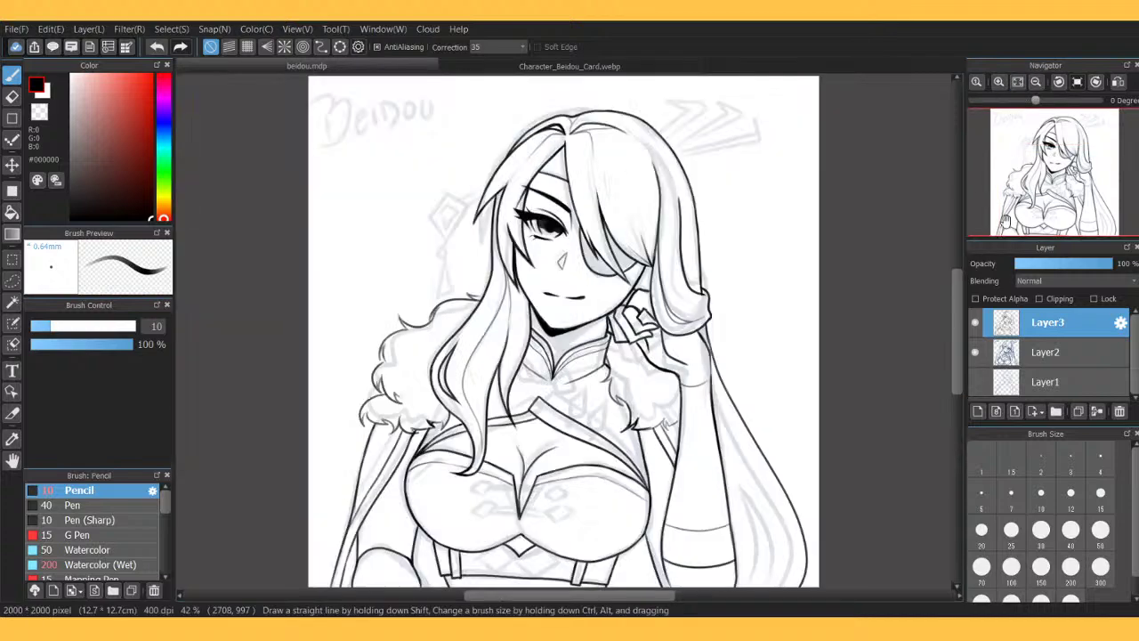
click(977, 353)
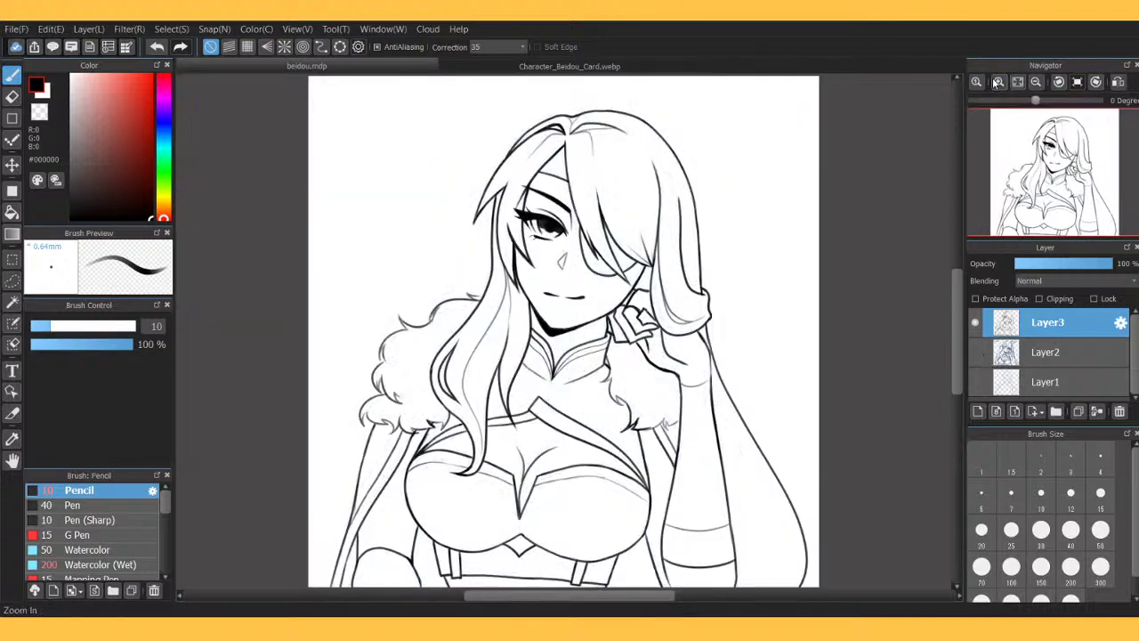
Ink two curved inner fold lines inside the long outer curve behind the raised arm, running to the canvas edge.
click(998, 82)
click(999, 82)
click(998, 82)
drag(1089, 207, 1110, 222)
click(977, 352)
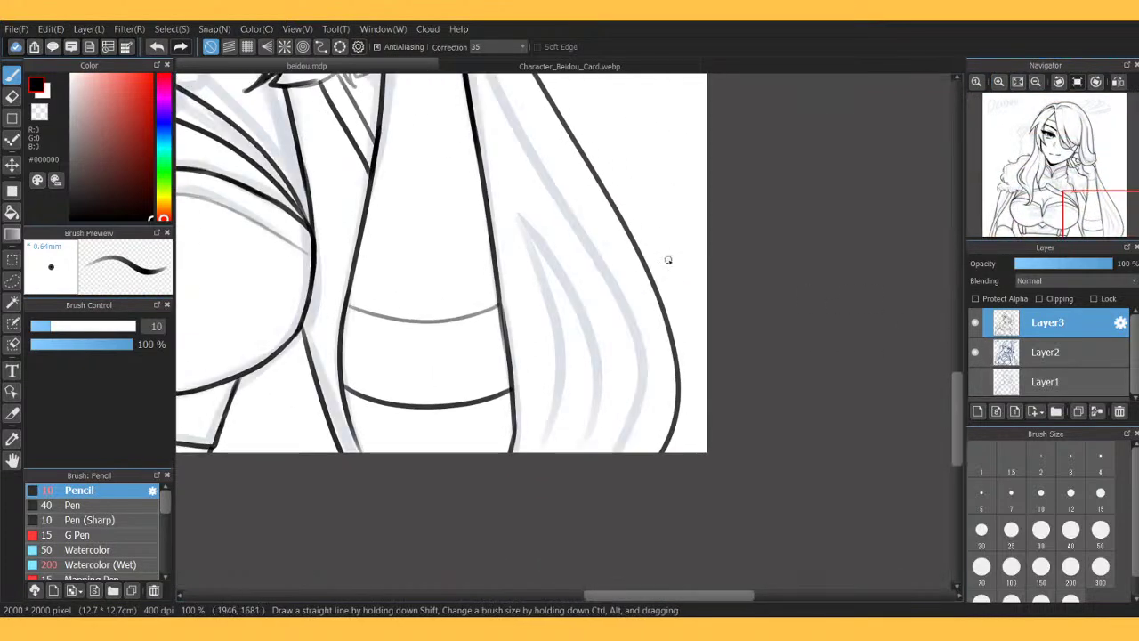
mouse_move(537, 153)
mouse_down()
mouse_move(597, 236)
mouse_move(663, 388)
mouse_up()
drag(667, 446, 669, 456)
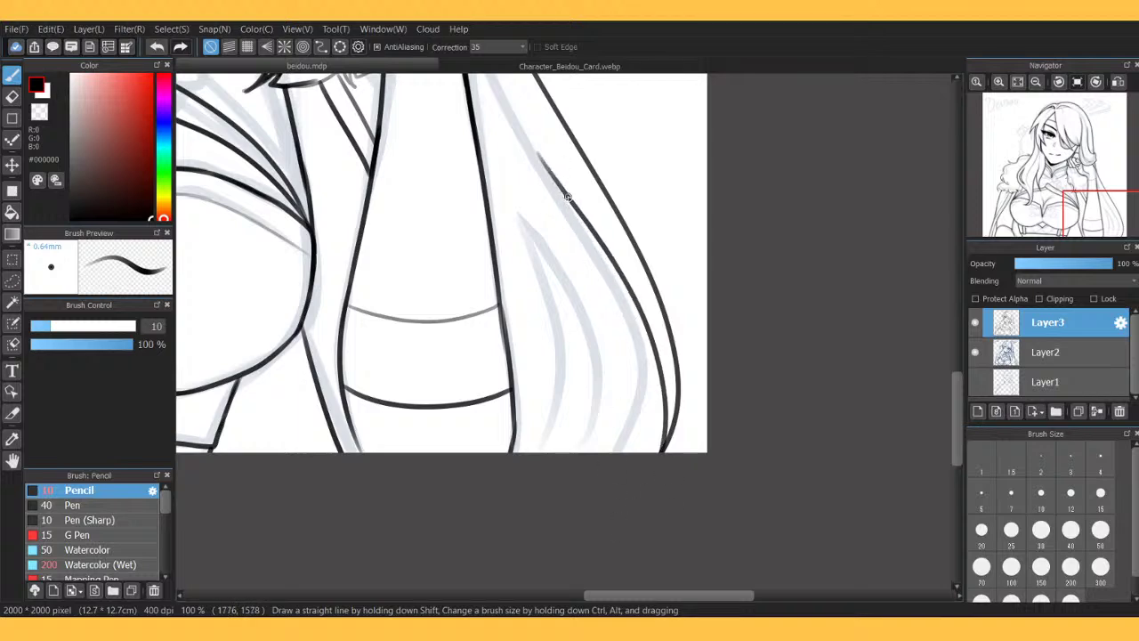
mouse_move(545, 170)
mouse_down()
mouse_move(614, 278)
mouse_move(646, 458)
mouse_up()
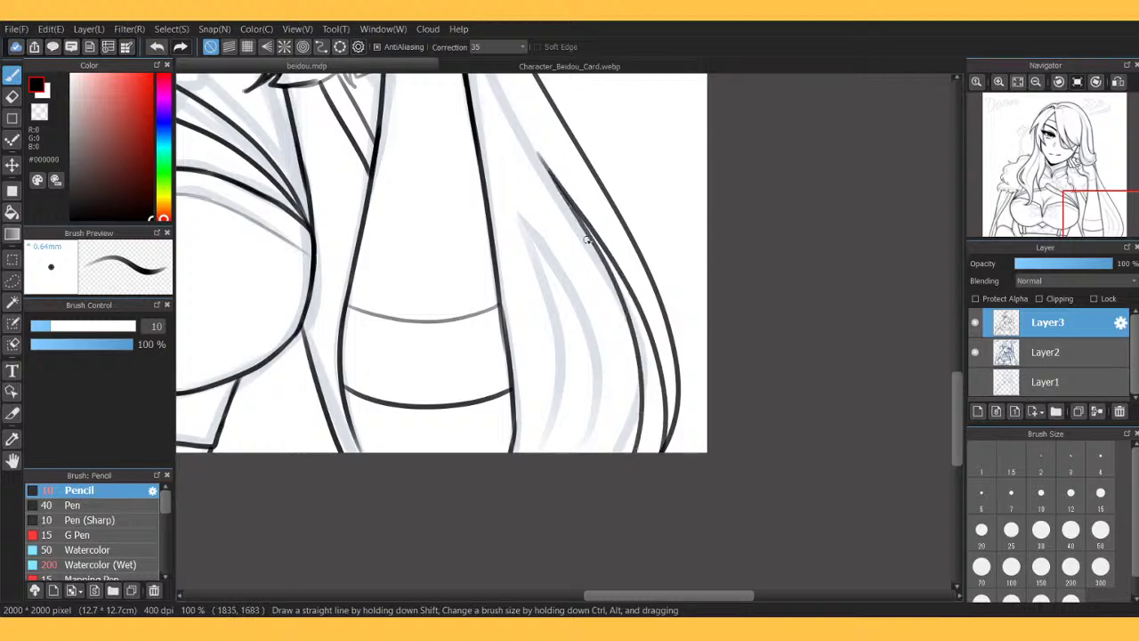
Hide Layer2, ink a thin curved fold line beside the raised forearm, and undo the extra stroke added next to it.
click(1016, 81)
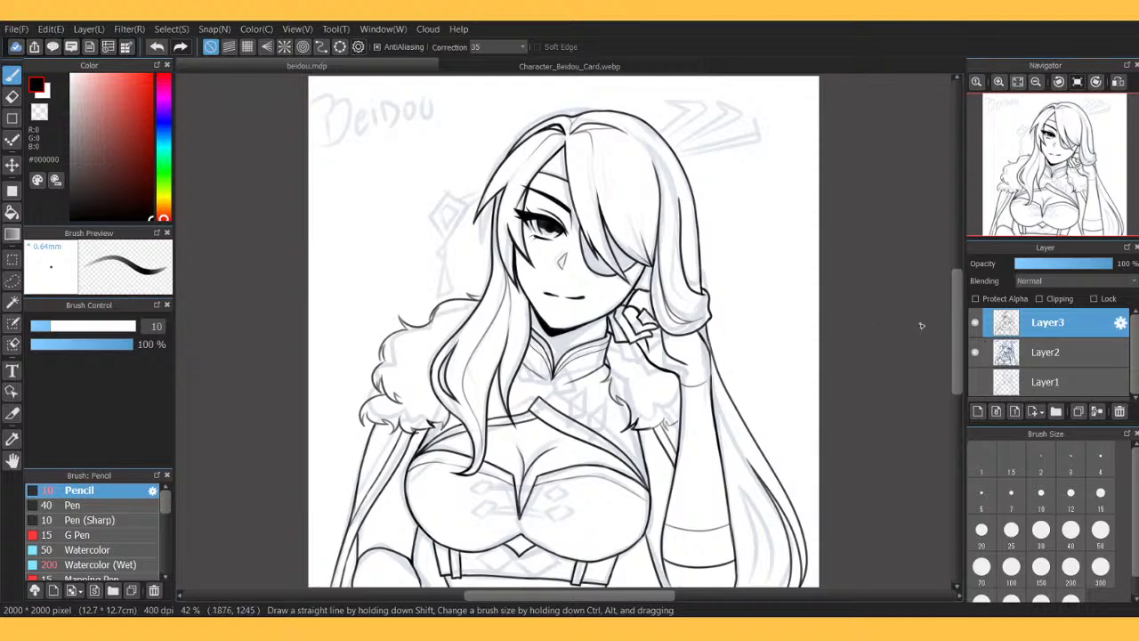
click(977, 352)
scroll(736, 353, down, 2)
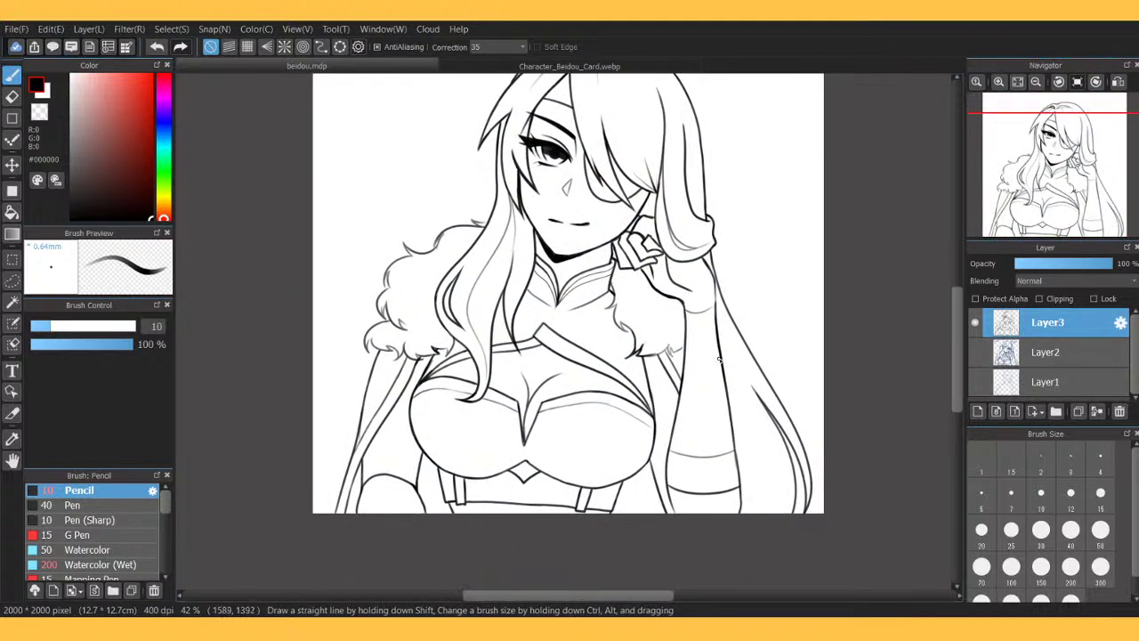
mouse_move(723, 375)
mouse_down()
mouse_move(753, 444)
mouse_move(763, 513)
mouse_up()
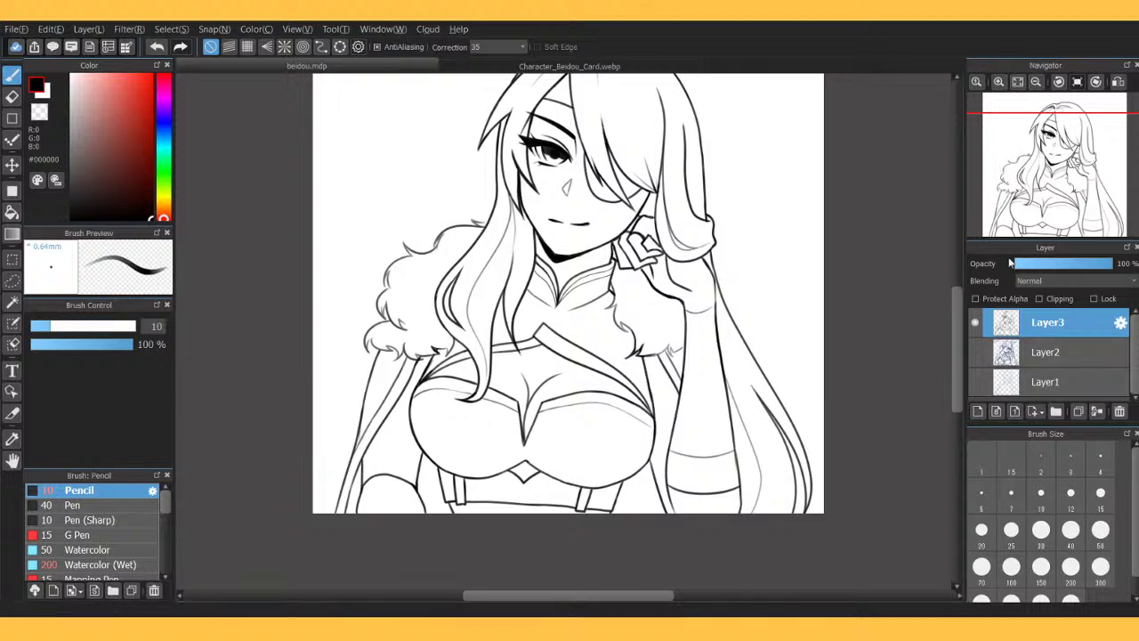
click(1018, 81)
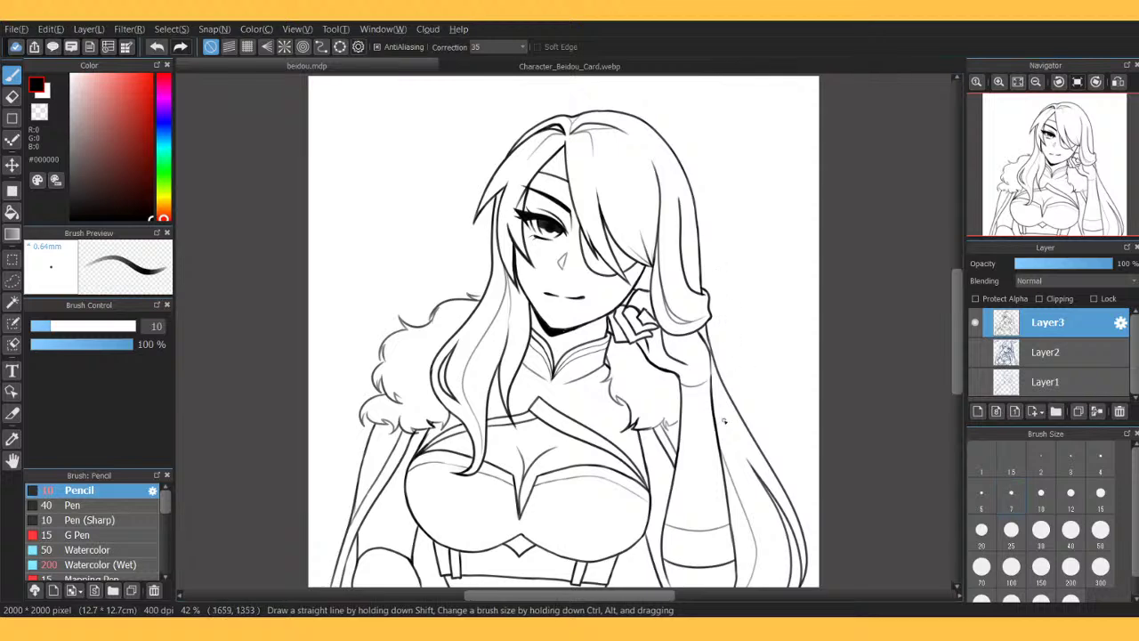
drag(720, 447, 771, 601)
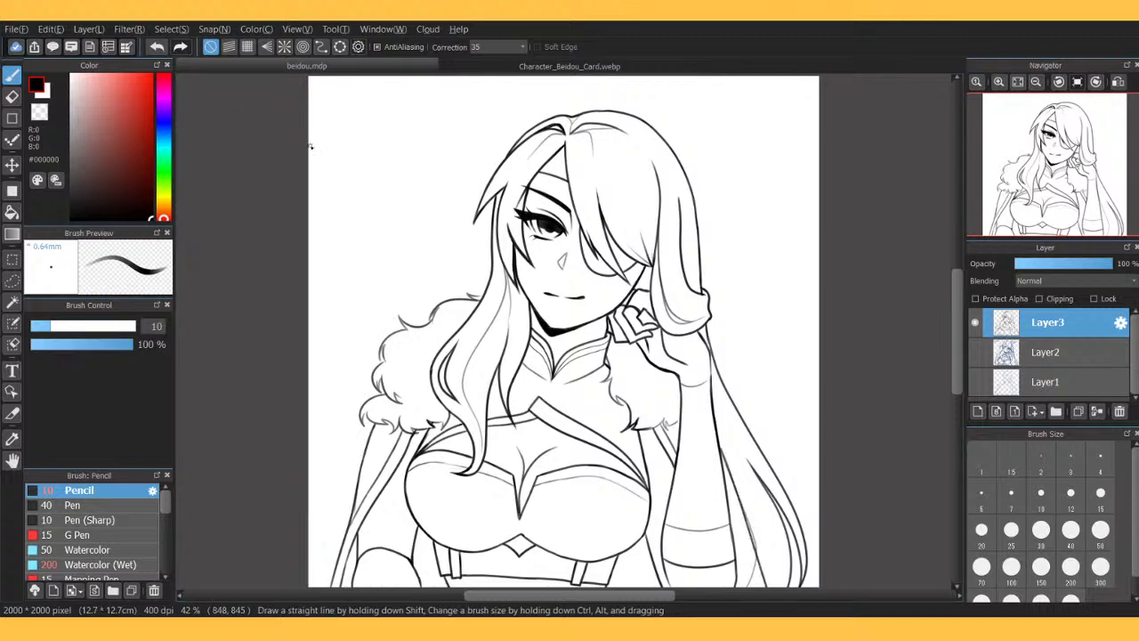
click(156, 52)
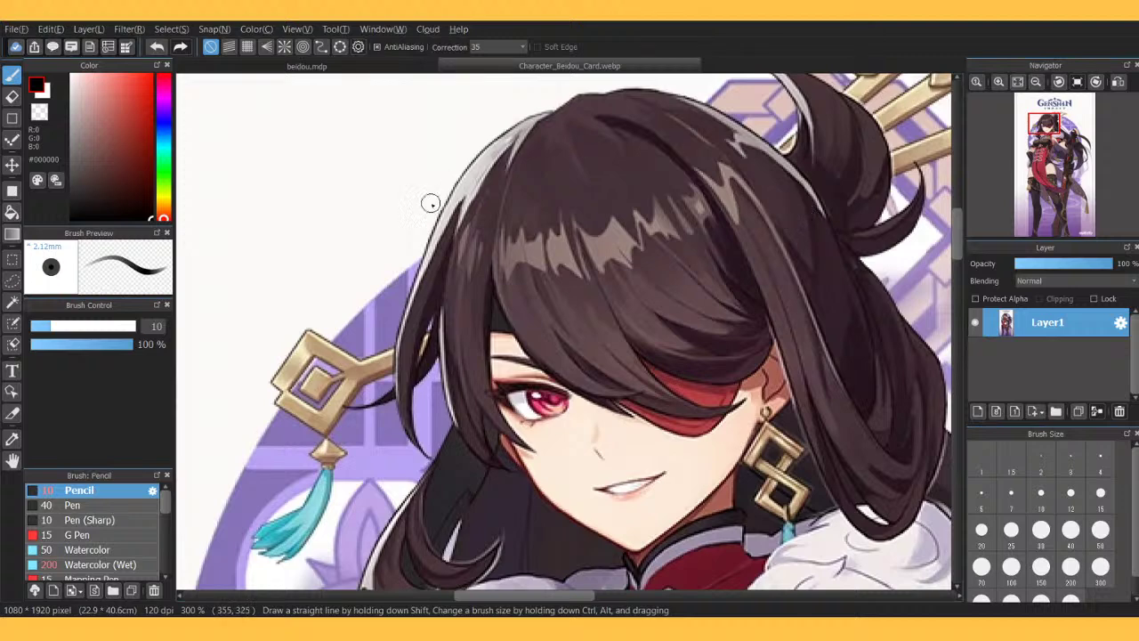
Return to the beidou.mdp drawing and ink the two upper edges of the diamond hair ornament beside the head.
click(411, 62)
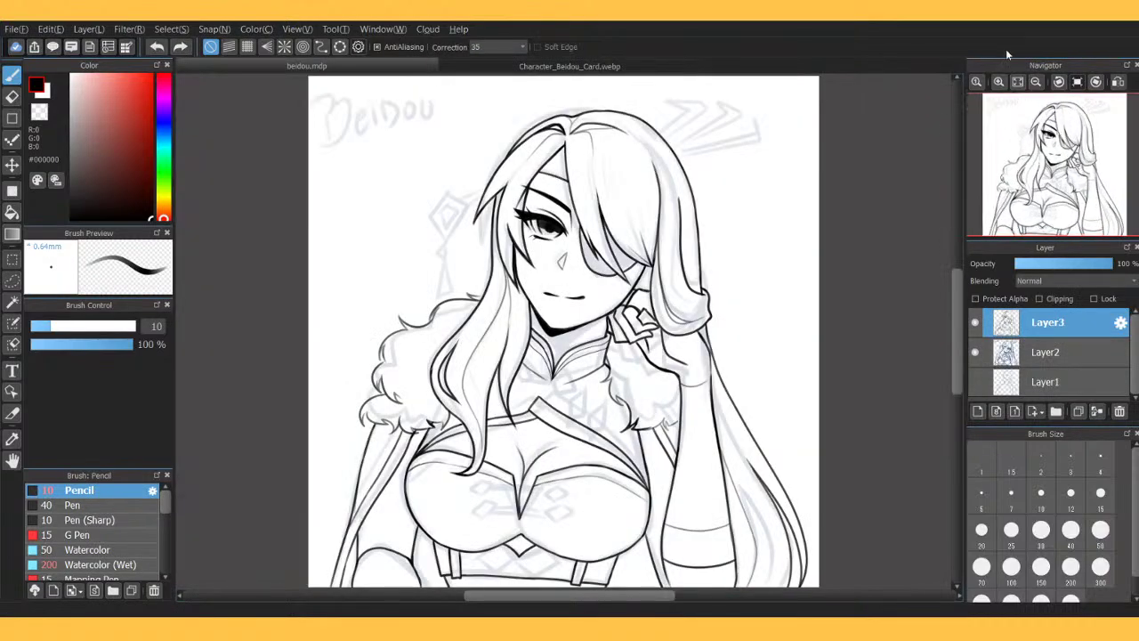
click(998, 82)
click(999, 82)
click(998, 82)
click(999, 81)
drag(1043, 161, 1054, 131)
click(1036, 82)
click(1036, 82)
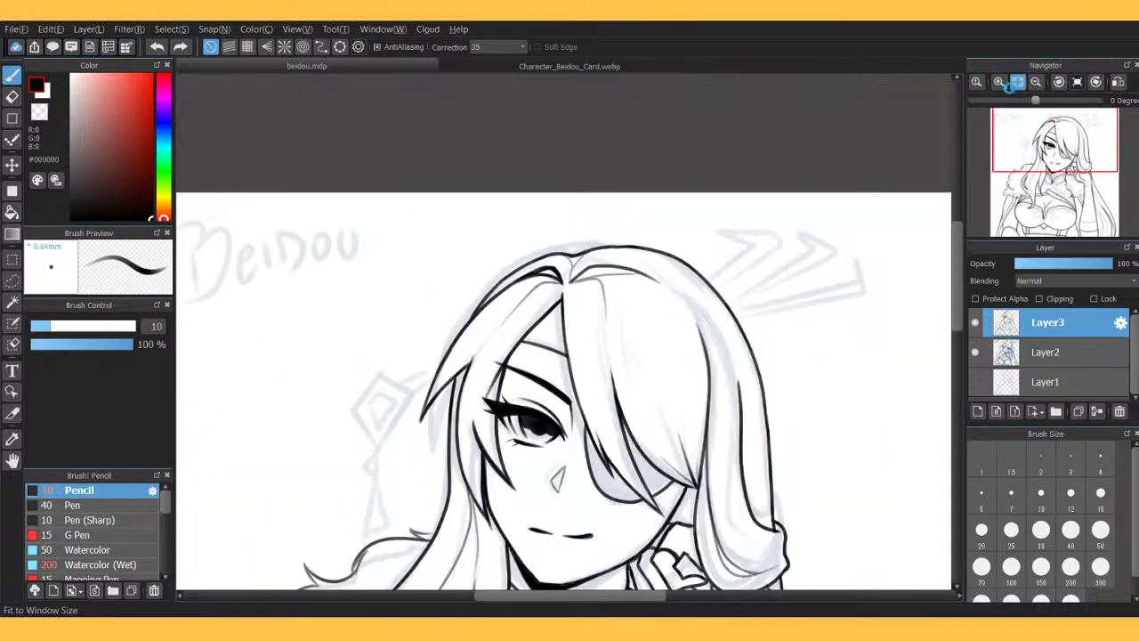
click(1018, 81)
scroll(1030, 145, up, 10)
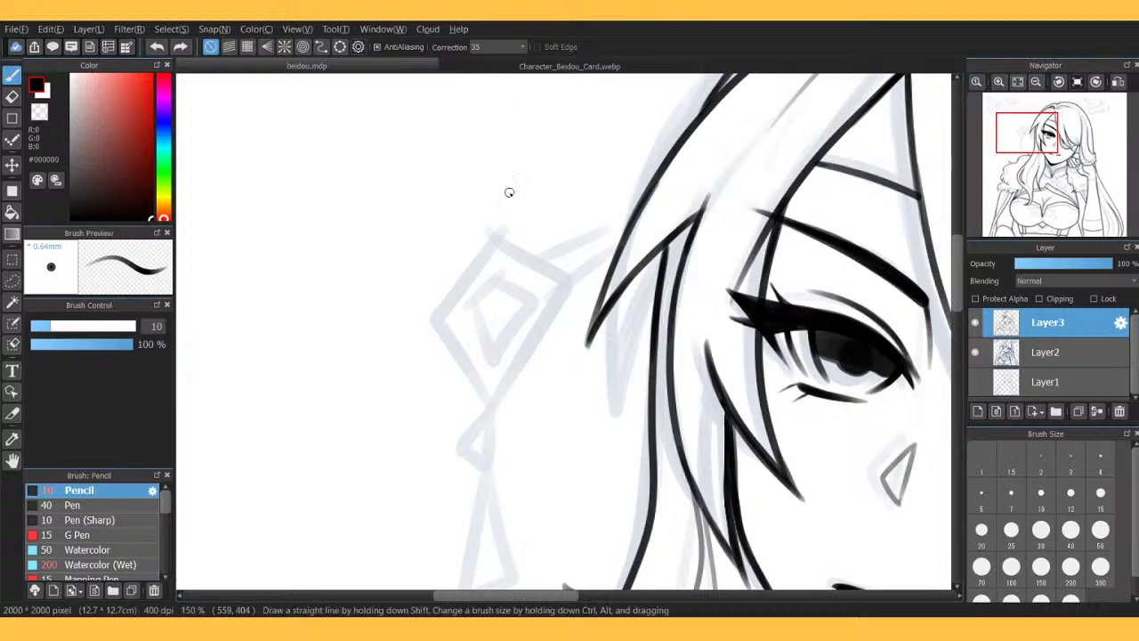
drag(507, 196, 427, 287)
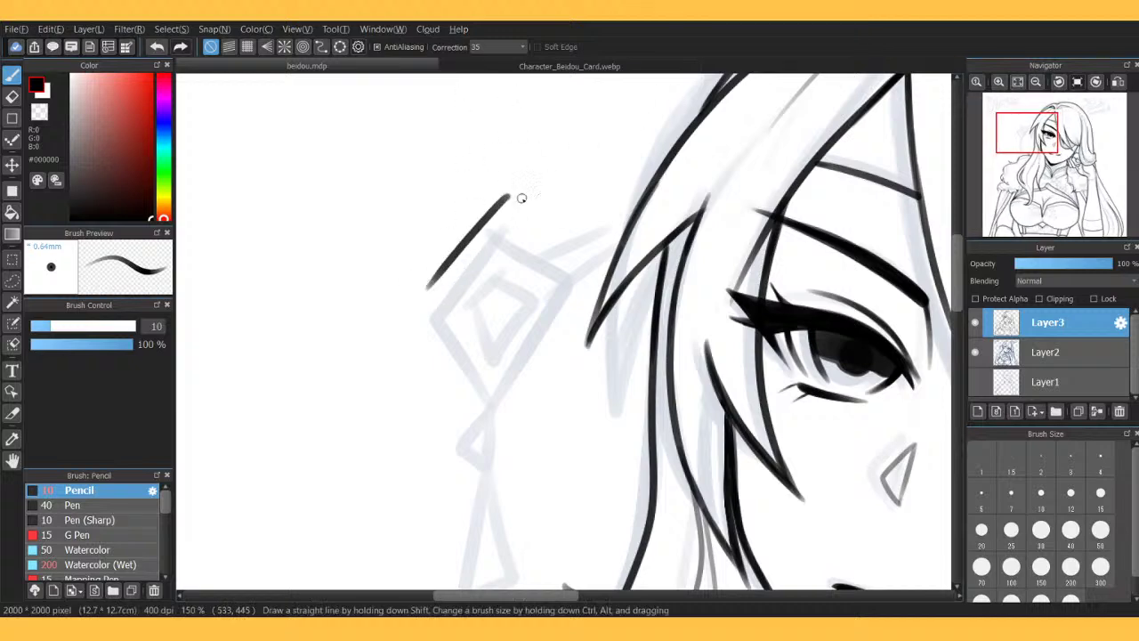
drag(508, 195, 575, 310)
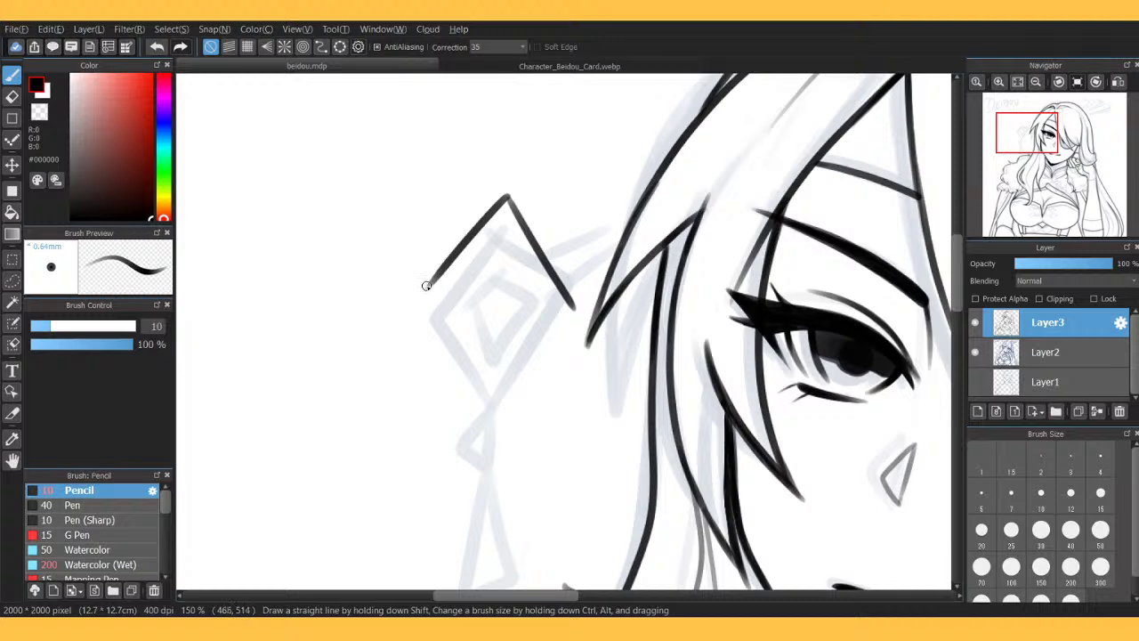
Close the outer diamond of the hair ornament with its two lower edges, undoing and redrawing the lower-right edge.
mouse_move(428, 286)
mouse_down()
mouse_move(482, 373)
mouse_move(489, 362)
mouse_move(490, 383)
mouse_move(570, 309)
mouse_up()
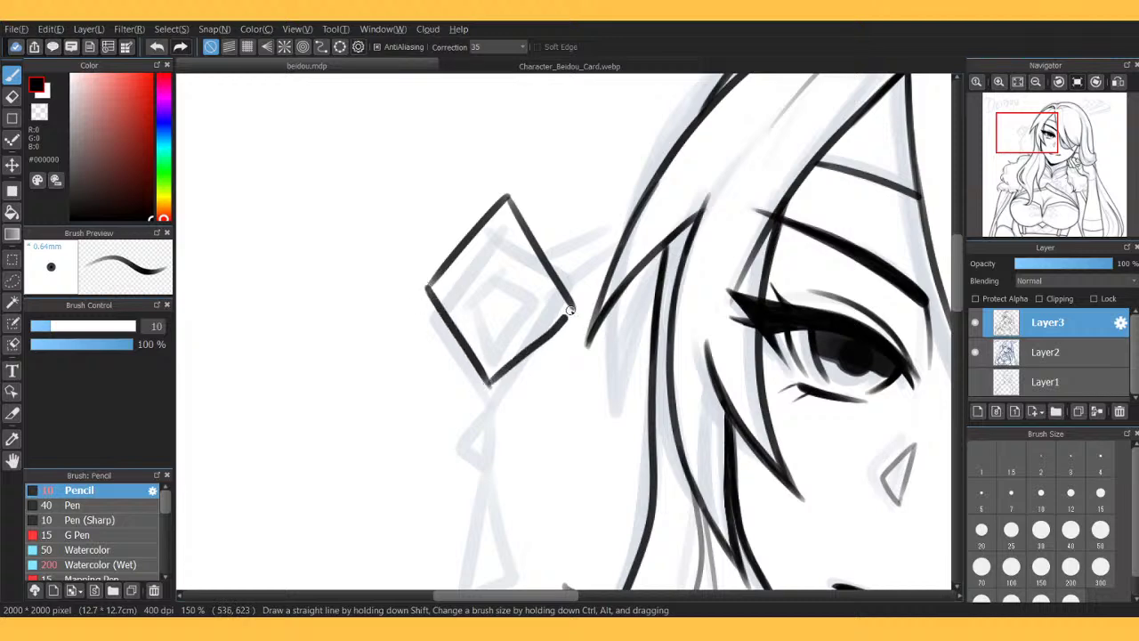
click(157, 46)
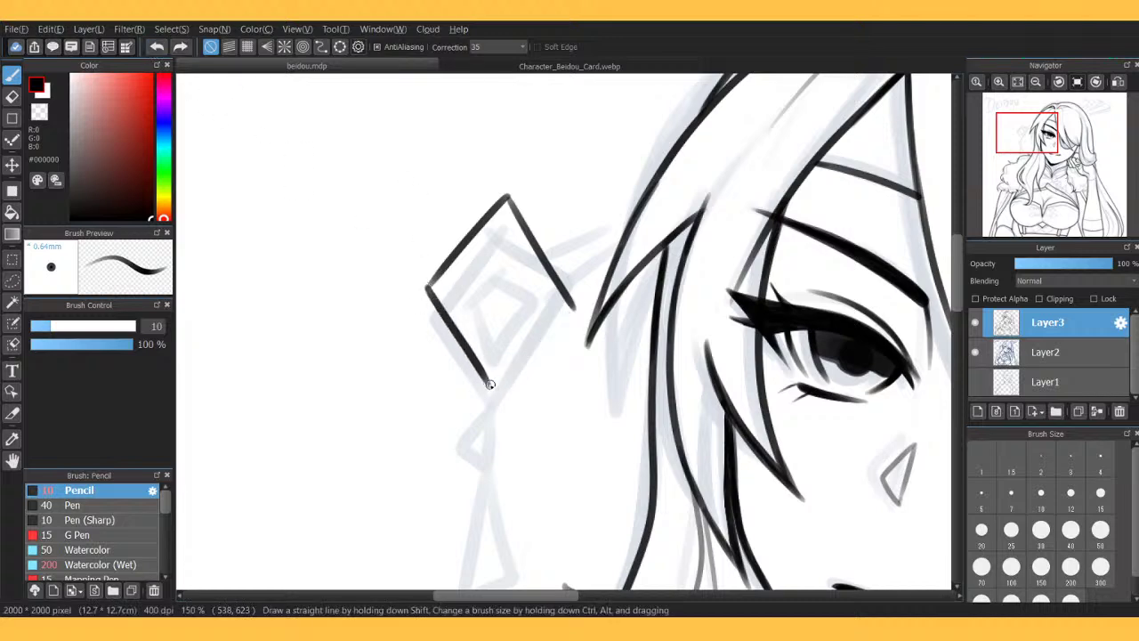
drag(489, 384, 575, 305)
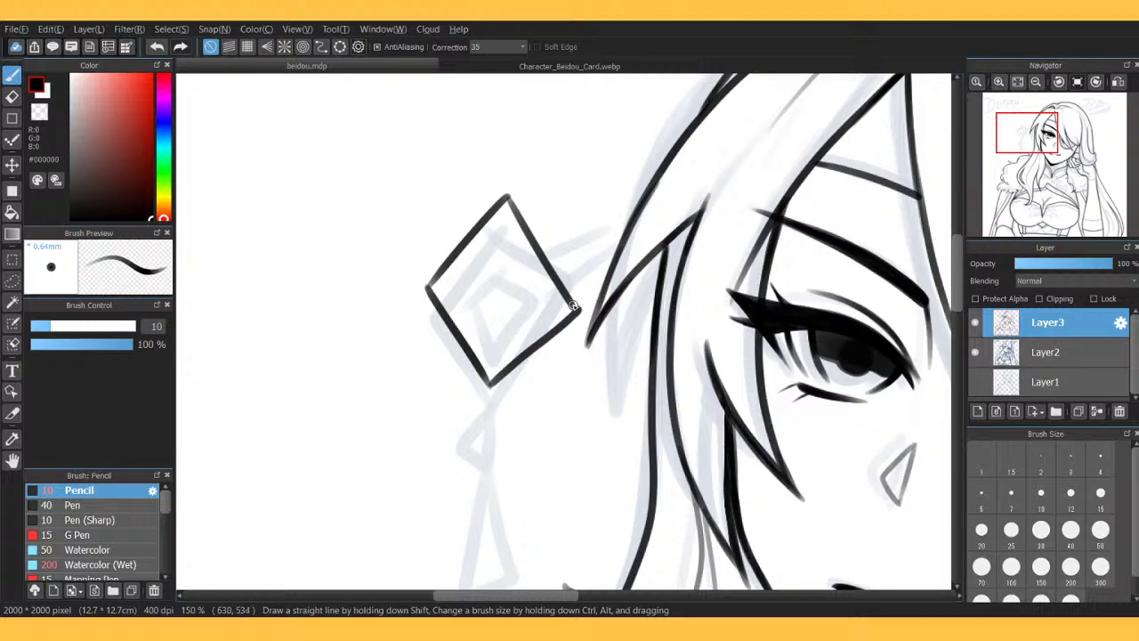
click(165, 46)
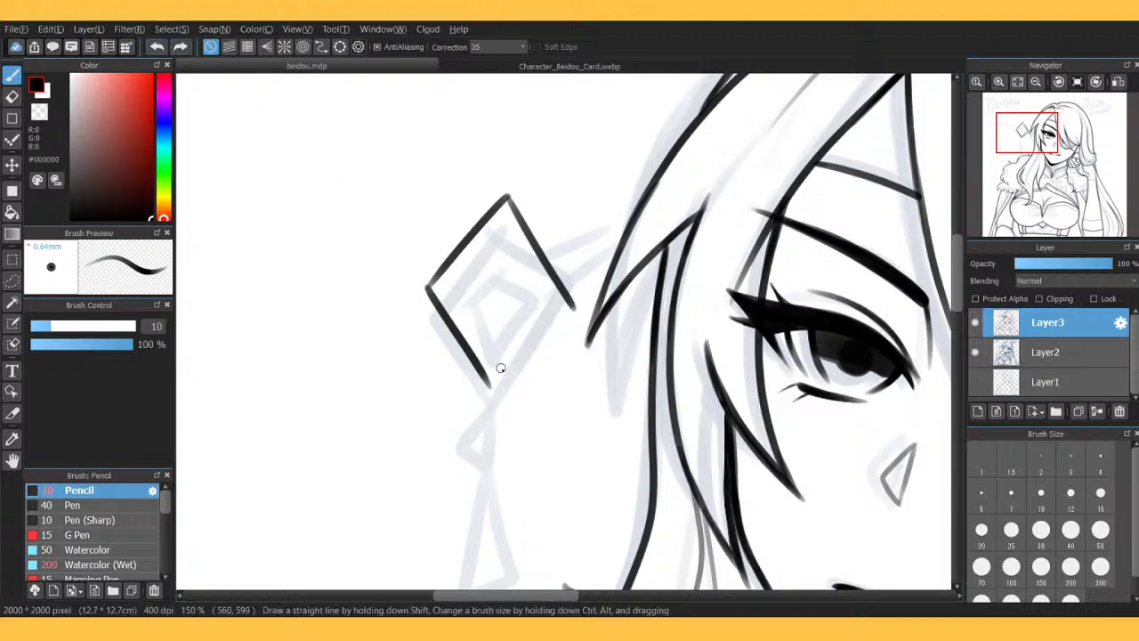
drag(492, 383, 577, 307)
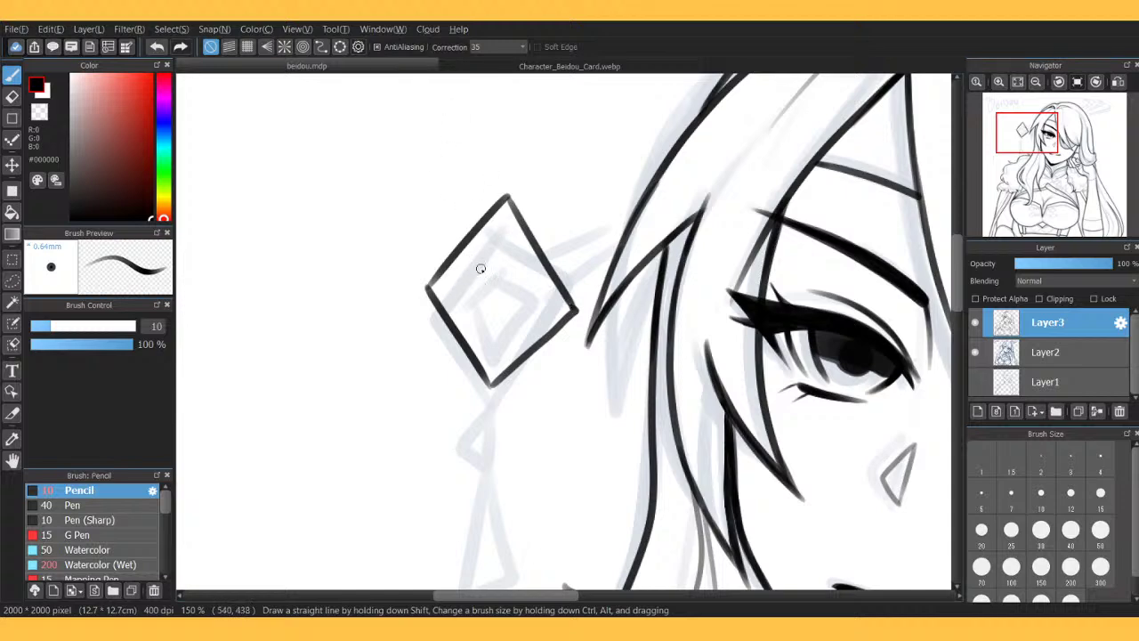
Ink a second diamond inside the outer one, and cut a notch into the outer diamond's left corner.
mouse_move(454, 287)
mouse_down()
mouse_move(517, 227)
mouse_move(504, 238)
mouse_move(536, 288)
mouse_move(525, 280)
mouse_move(472, 325)
mouse_move(492, 356)
mouse_move(543, 307)
mouse_move(537, 292)
mouse_move(544, 308)
mouse_move(495, 356)
mouse_up()
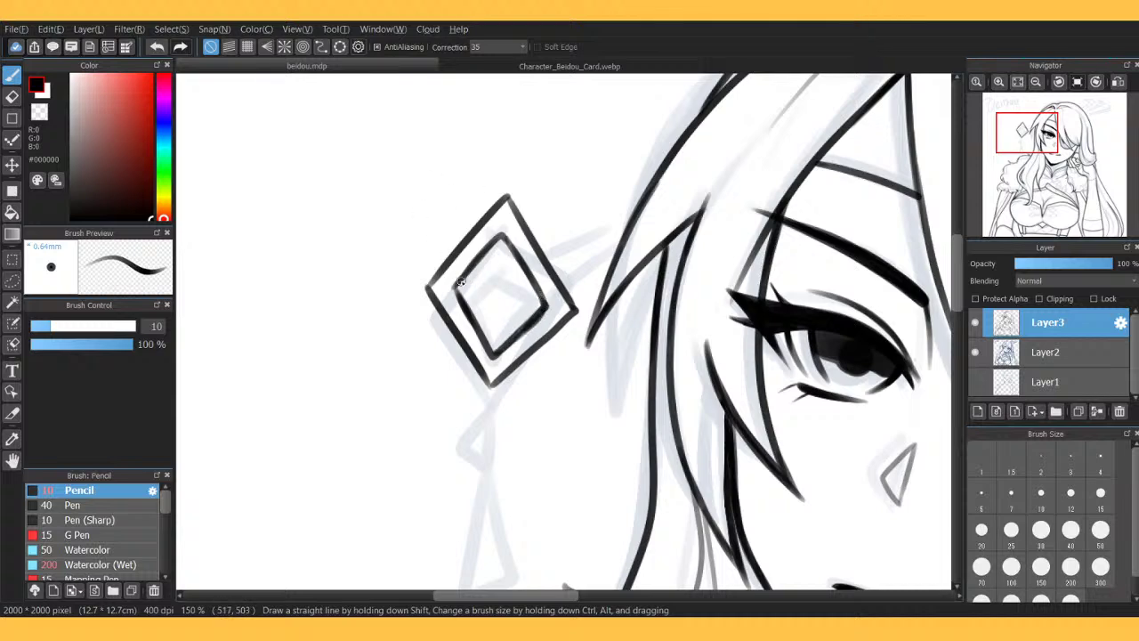
drag(448, 267, 454, 296)
key(e)
mouse_move(415, 262)
mouse_down()
mouse_move(436, 281)
mouse_move(419, 297)
mouse_up()
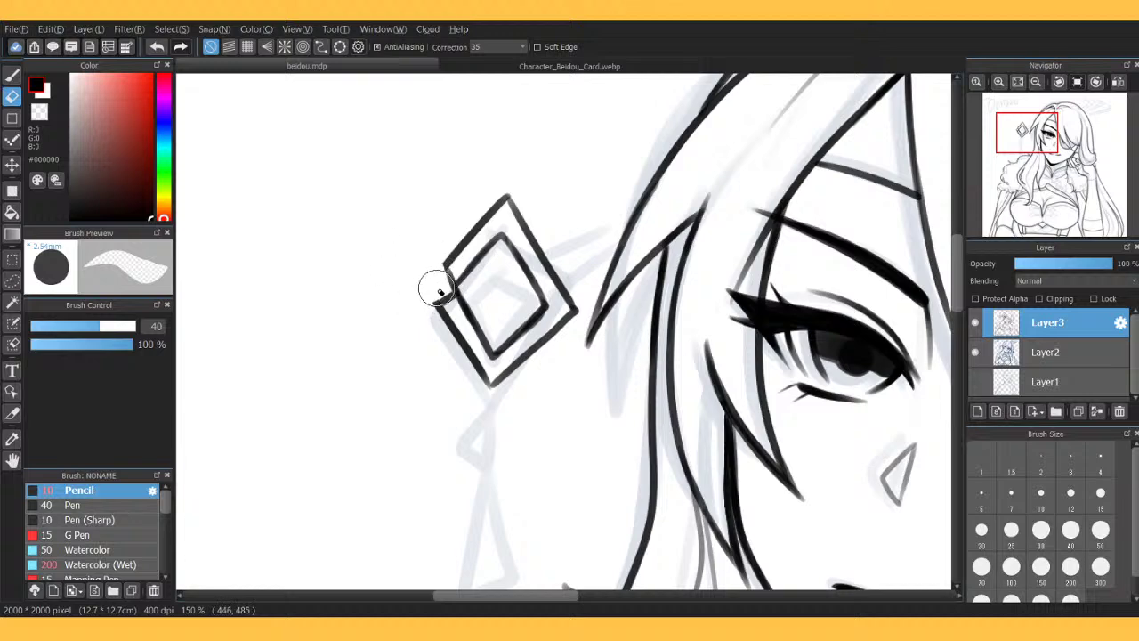
key(b)
Check the ornament on the reference card, and ink a small third diamond at its centre, redoing the first attempt.
click(536, 66)
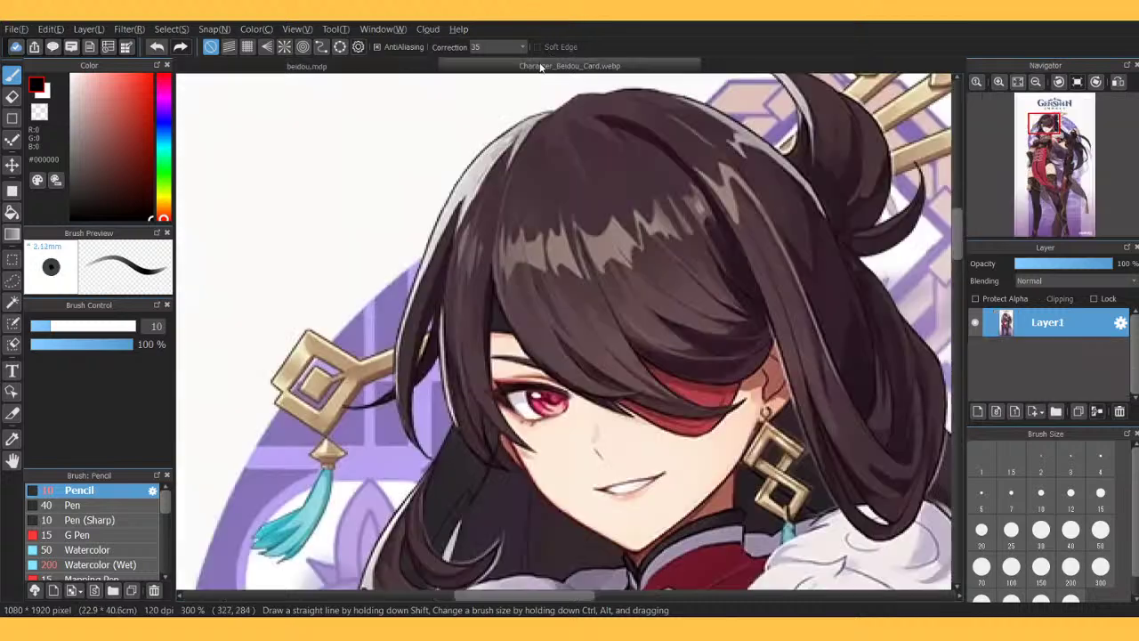
click(415, 70)
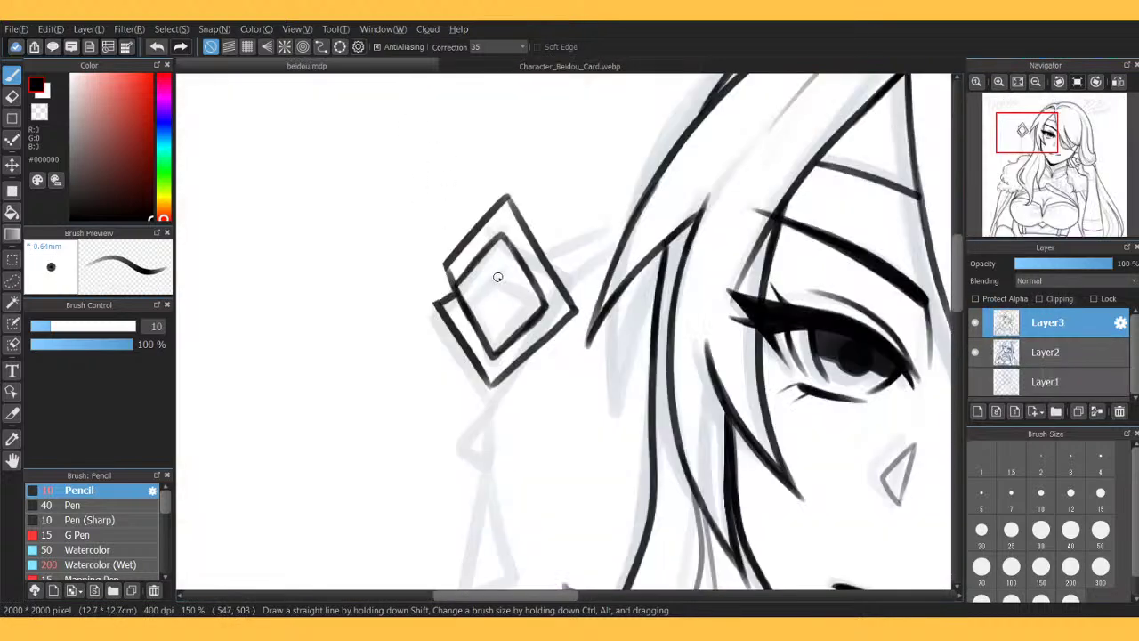
mouse_move(497, 269)
mouse_down()
mouse_move(481, 290)
mouse_move(504, 283)
mouse_move(486, 294)
mouse_move(496, 326)
mouse_move(514, 310)
mouse_up()
key(ctrl+z)
key(ctrl+z)
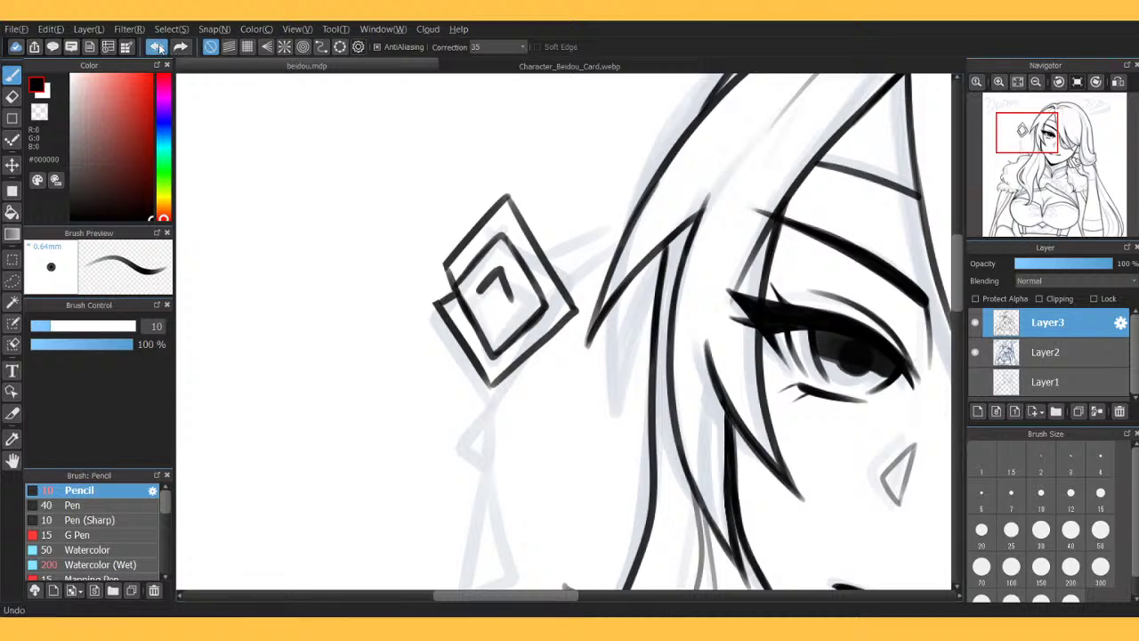
mouse_move(503, 270)
mouse_down()
mouse_move(517, 293)
mouse_move(502, 269)
mouse_move(477, 291)
mouse_move(498, 269)
mouse_move(505, 276)
mouse_move(482, 285)
mouse_move(480, 302)
mouse_move(497, 325)
mouse_move(520, 306)
mouse_move(505, 272)
mouse_move(521, 300)
mouse_up()
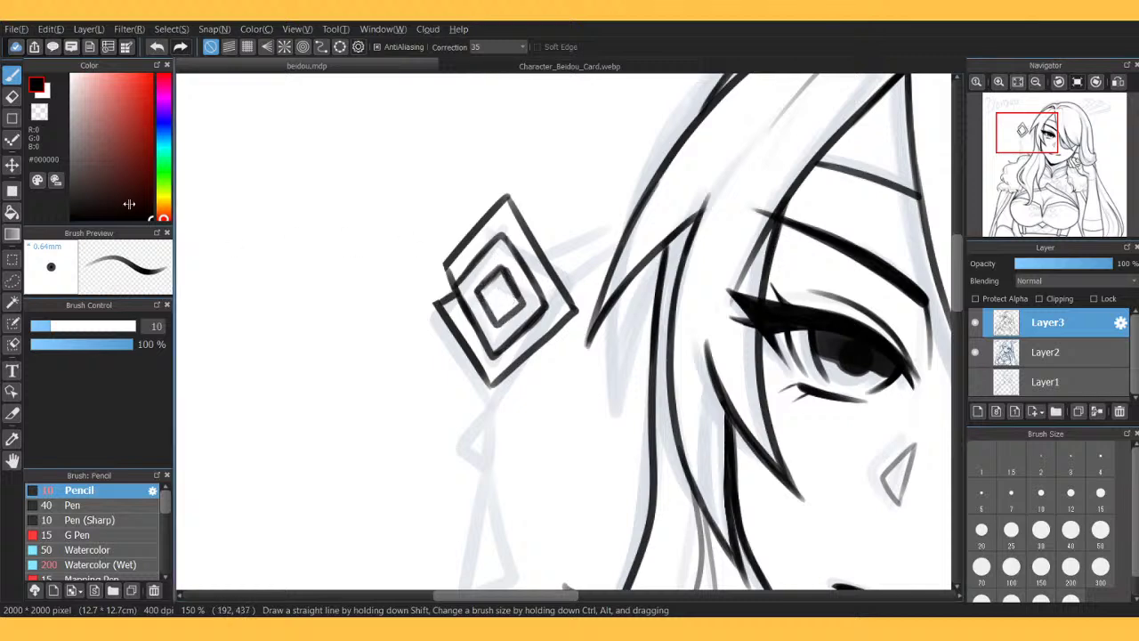
Lasso the diamond ornament and apply a transform that tilts it counterclockwise beside the hair.
click(12, 279)
mouse_move(506, 149)
mouse_down()
mouse_move(440, 432)
mouse_move(515, 425)
mouse_move(578, 334)
mouse_move(583, 187)
mouse_up()
key(ctrl+t)
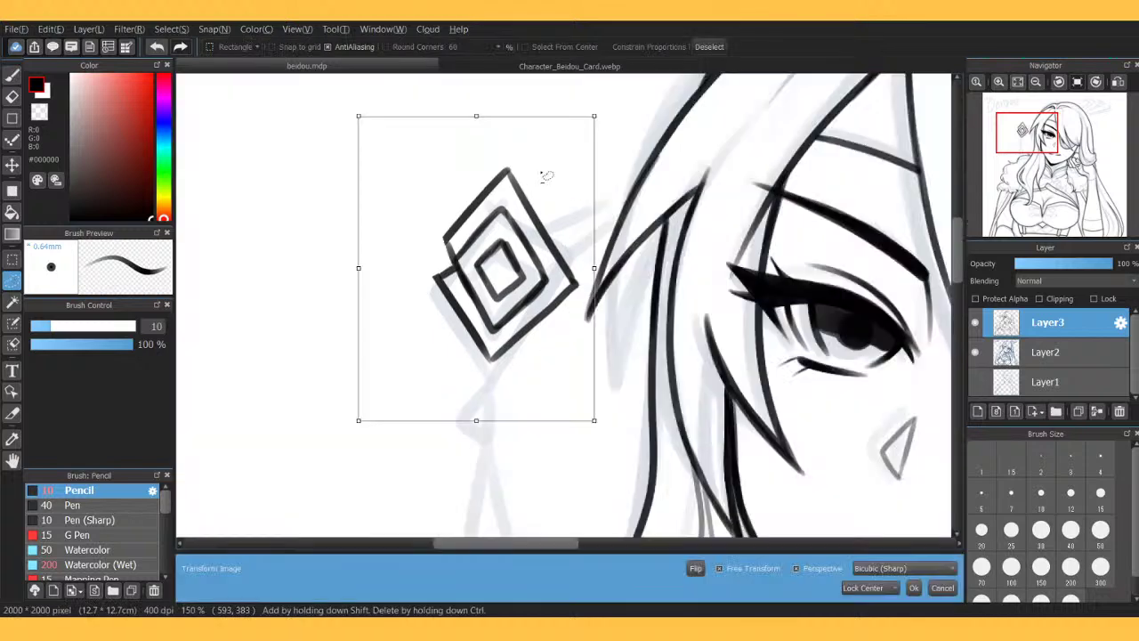
drag(594, 267, 662, 219)
click(1018, 82)
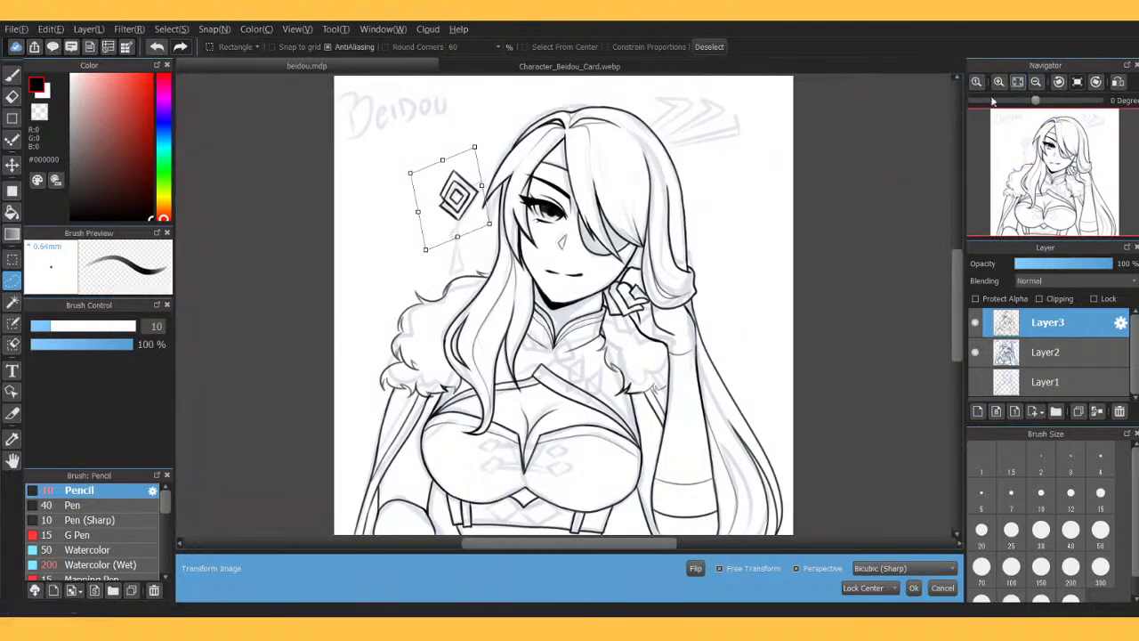
click(913, 587)
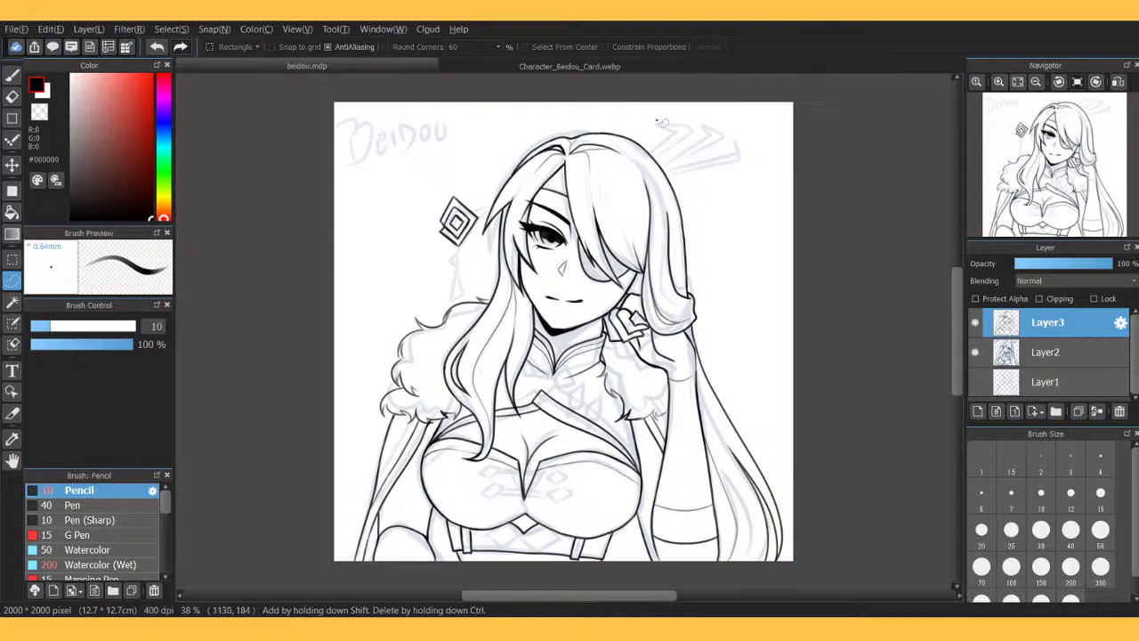
Compare the ornament with the reference card, and ink a small notch joining the innermost diamond to the middle diamond's right corner.
click(1000, 82)
click(1000, 82)
click(1000, 82)
click(1000, 82)
drag(1054, 153, 1037, 141)
click(570, 66)
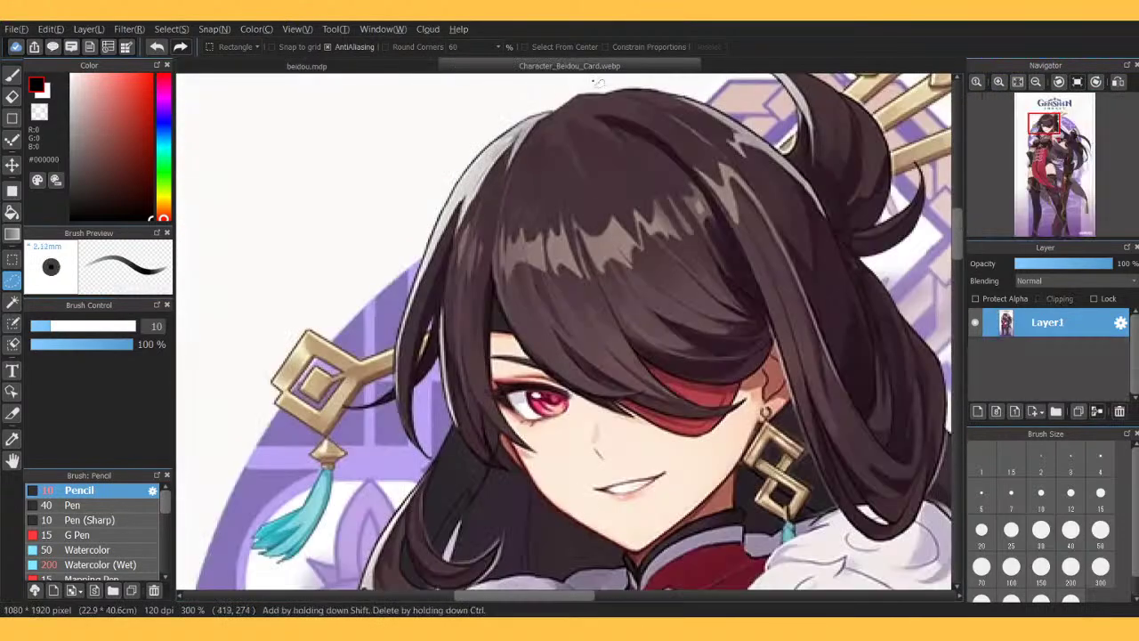
click(394, 65)
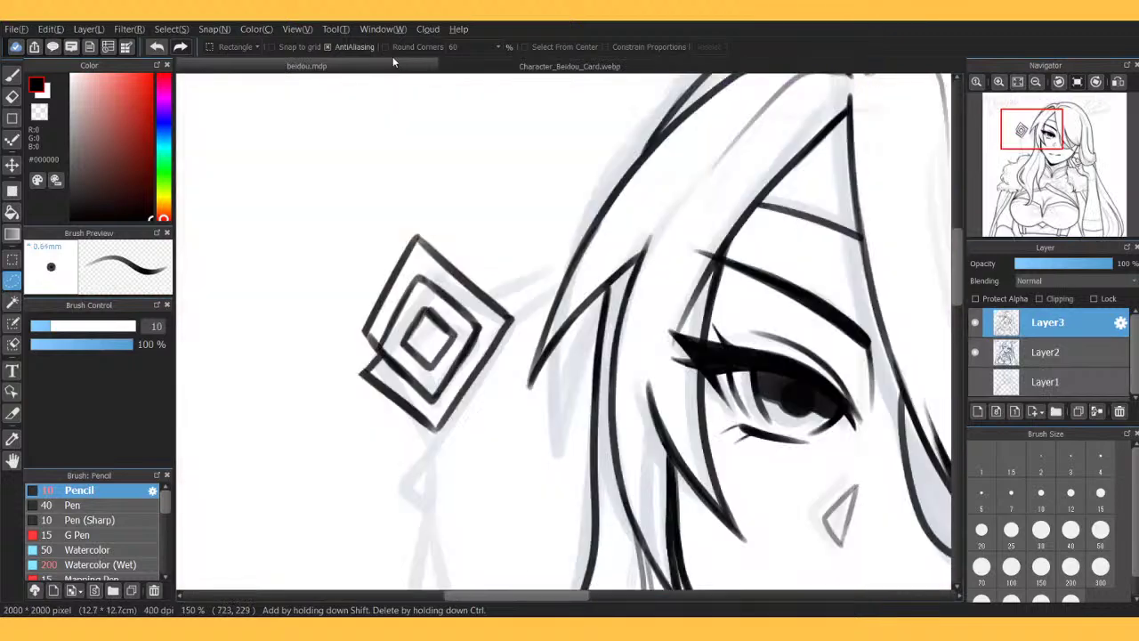
key(b)
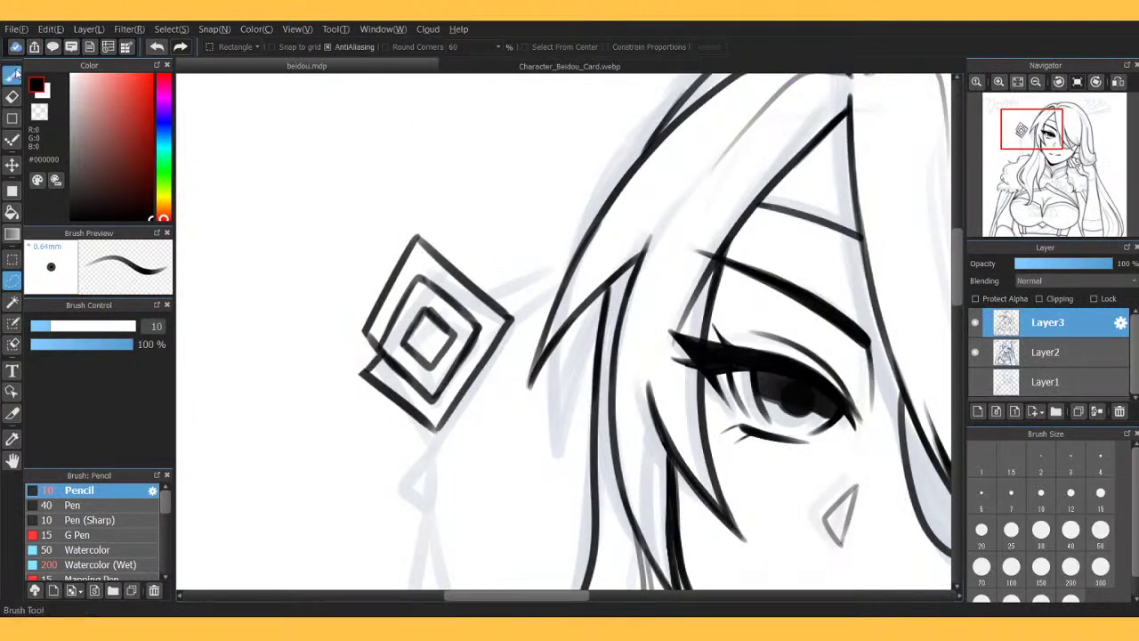
mouse_move(424, 314)
mouse_down()
mouse_move(445, 331)
mouse_move(464, 326)
mouse_move(435, 331)
mouse_move(459, 330)
mouse_move(449, 341)
mouse_up()
key(e)
key(p)
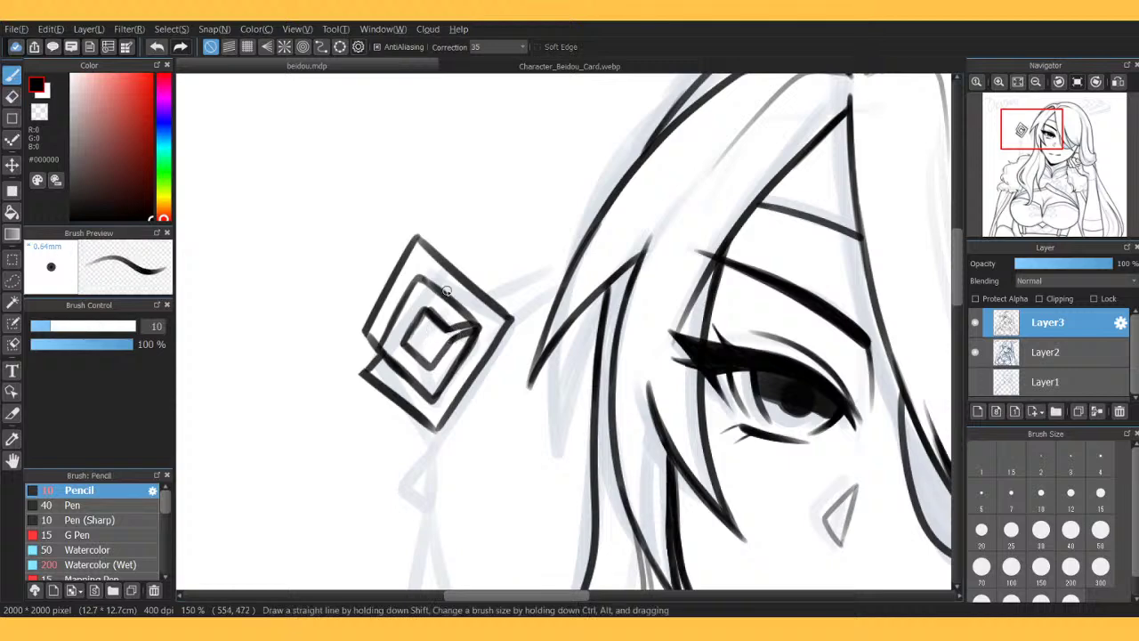
Ink the two stem lines from the ornament into the hair following the reference card, reworking the short segment between the strands.
click(481, 72)
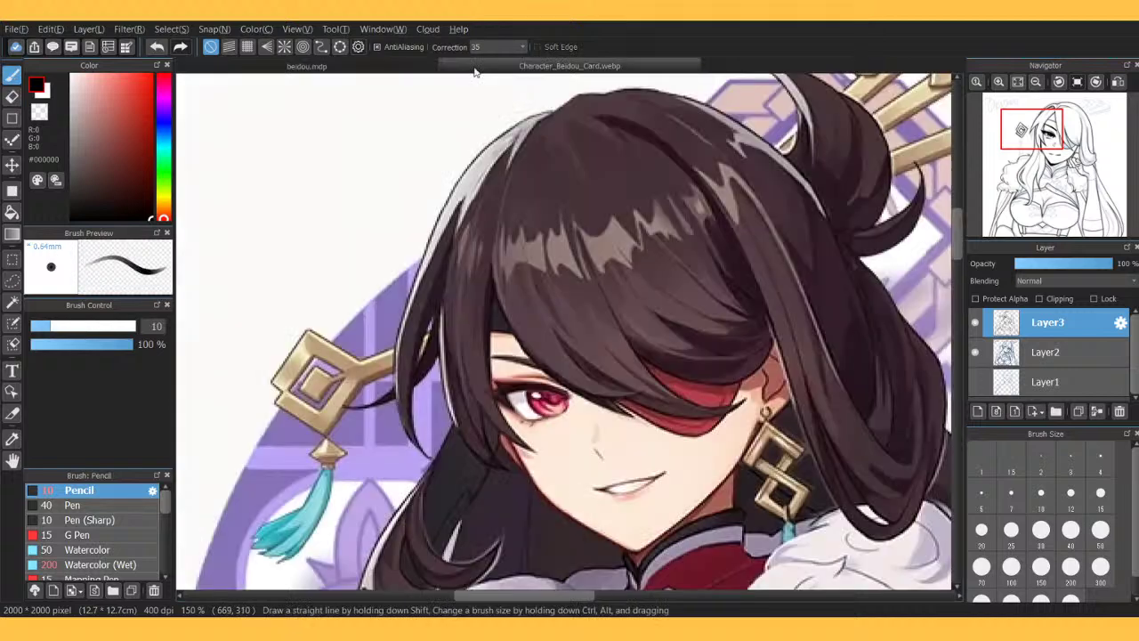
click(423, 71)
drag(493, 301, 561, 275)
drag(501, 337, 609, 303)
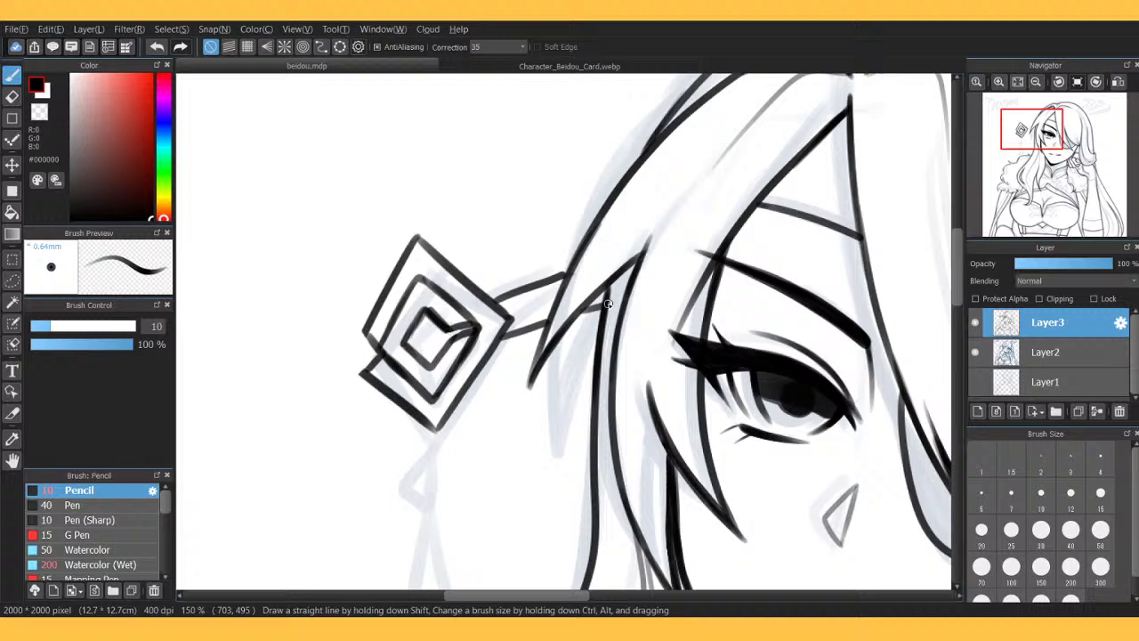
click(168, 47)
drag(587, 313, 607, 303)
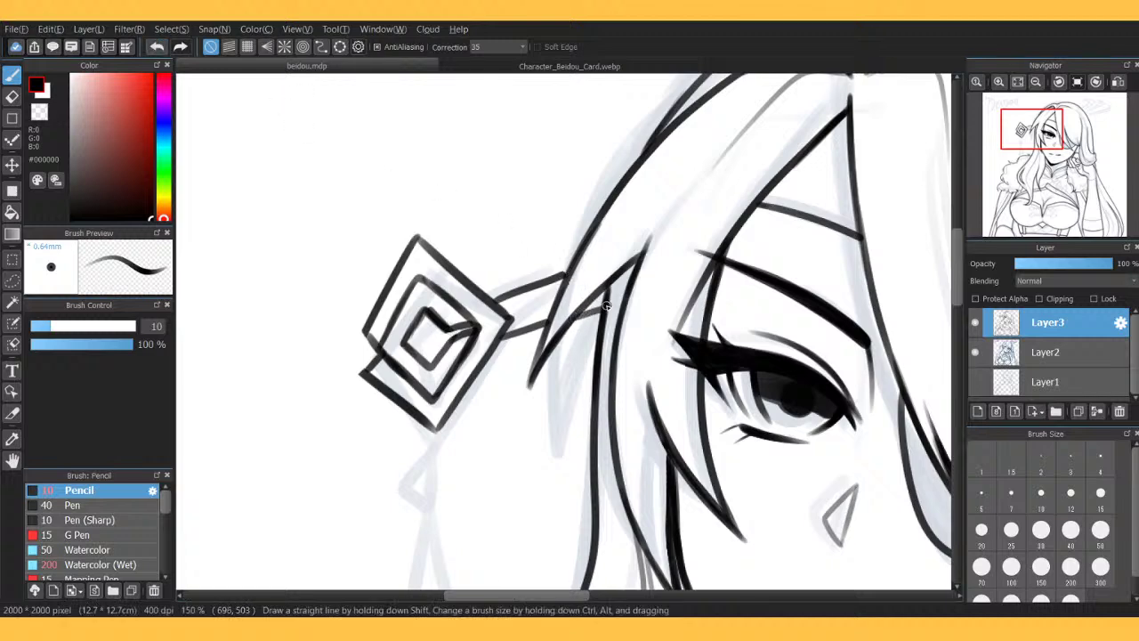
click(163, 47)
Erase the outer diamond's right corner so that the ornament opens into the stem.
key(e)
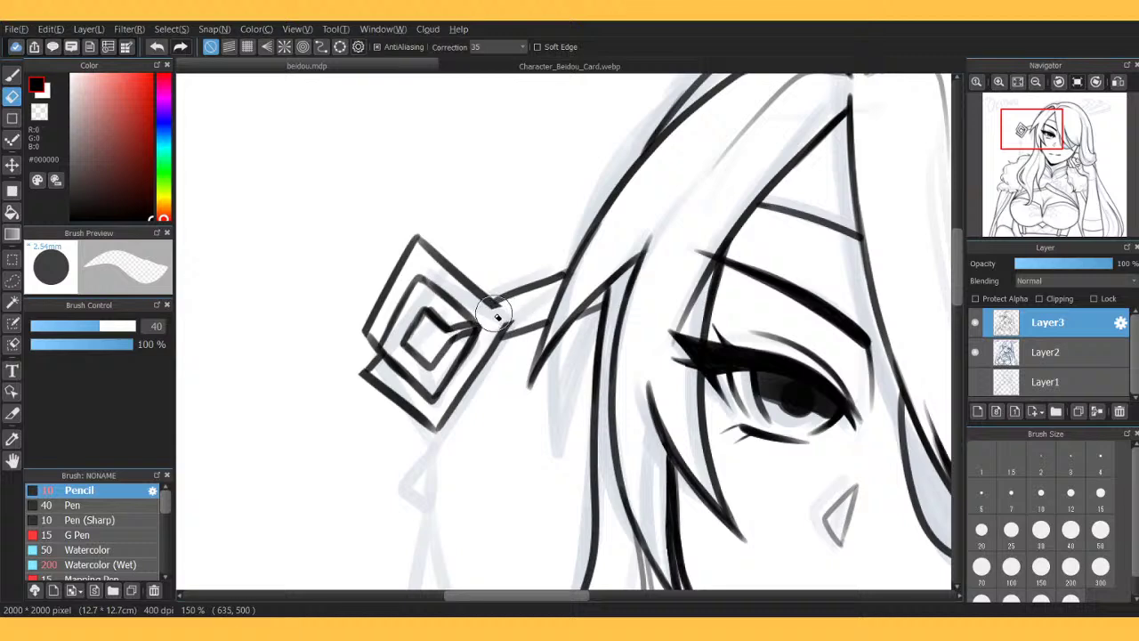
drag(493, 313, 504, 320)
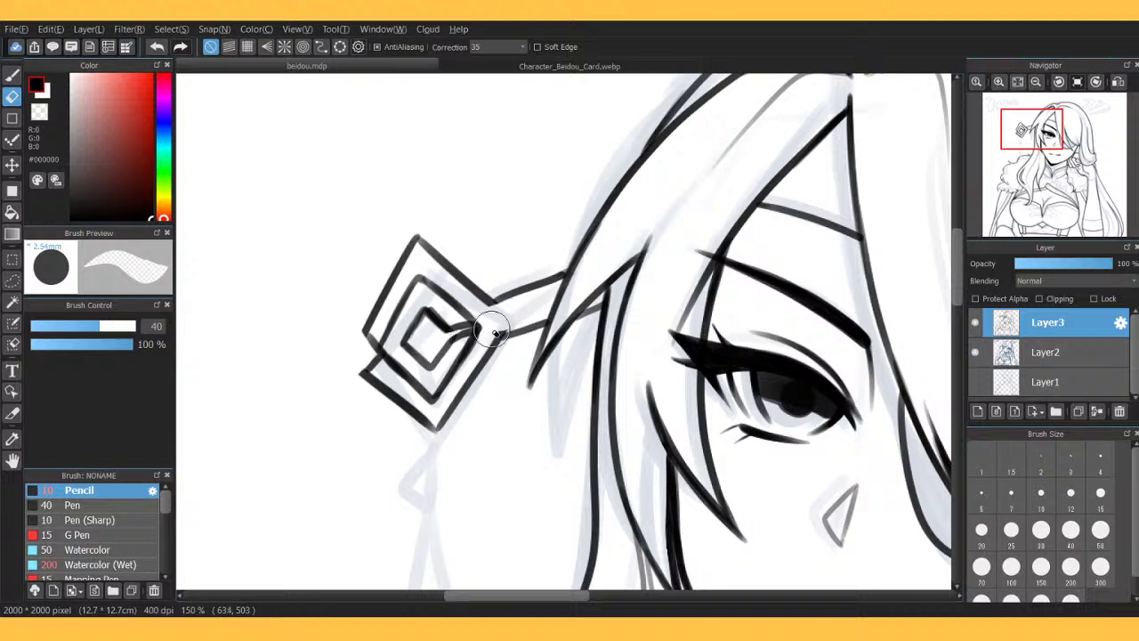
key(b)
key(e)
key(p)
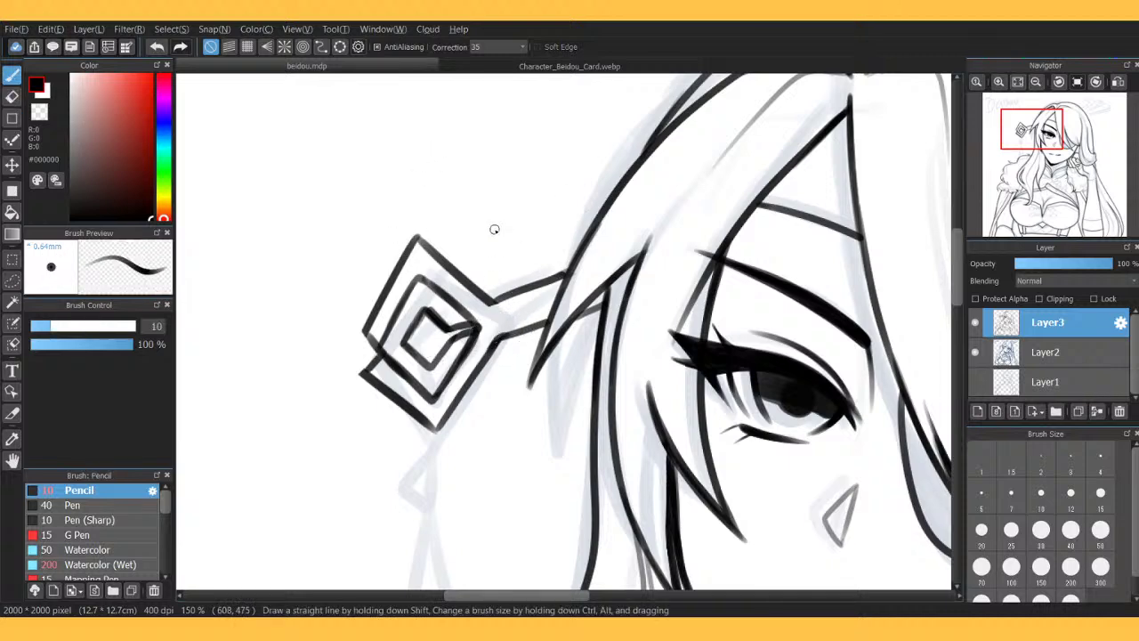
Consult the reference card again, and clean up the lines at the middle diamond's right corner with the eraser.
click(516, 66)
click(345, 69)
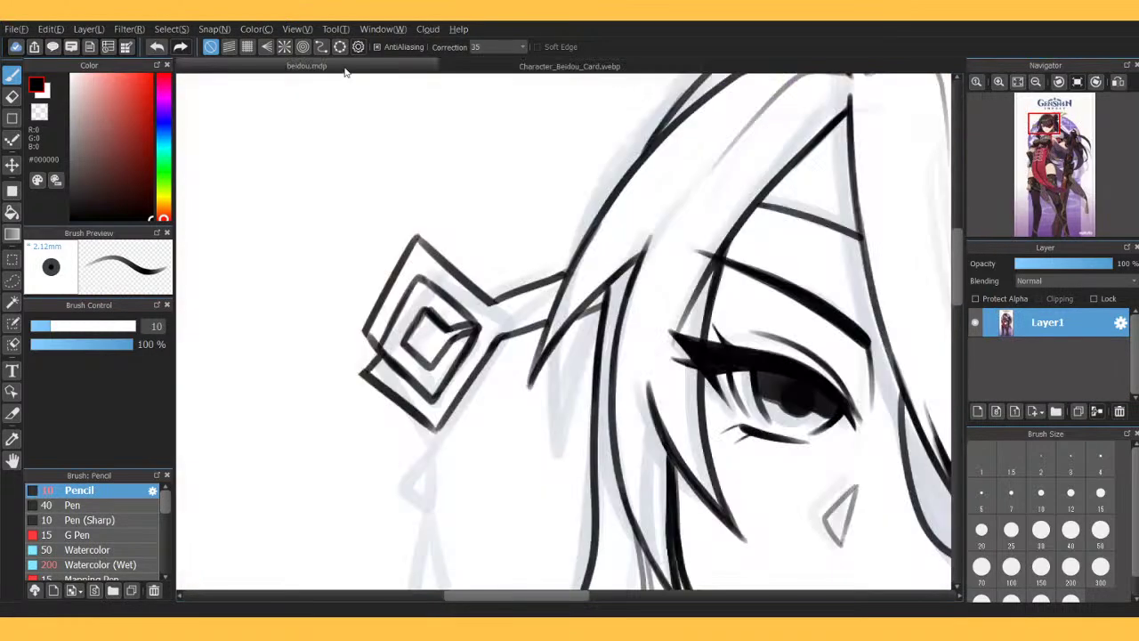
key(e)
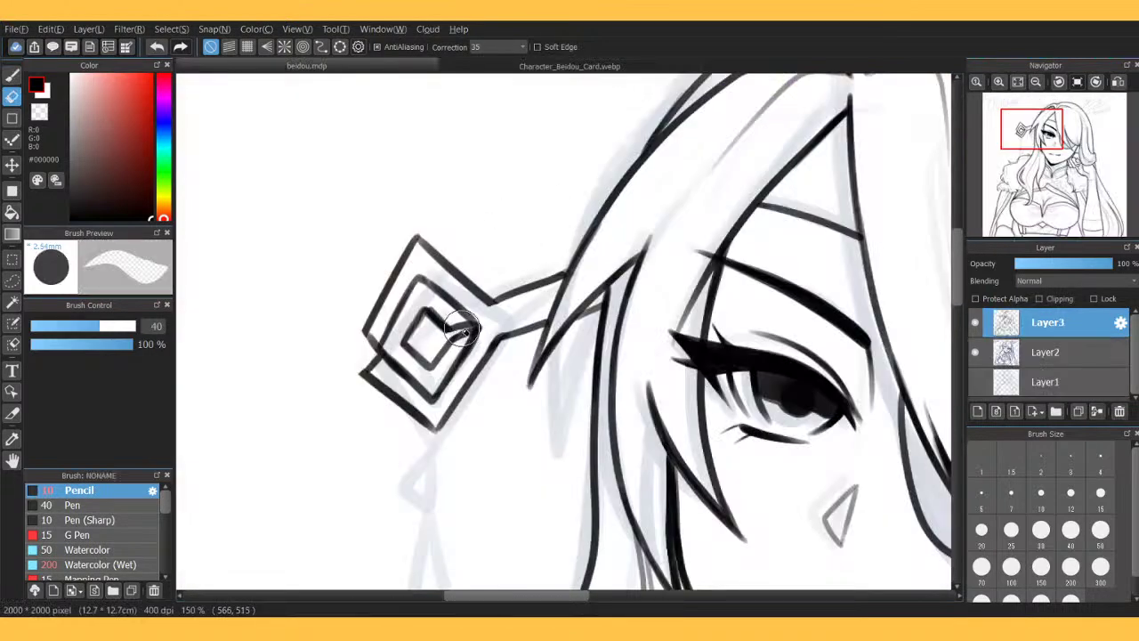
key(b)
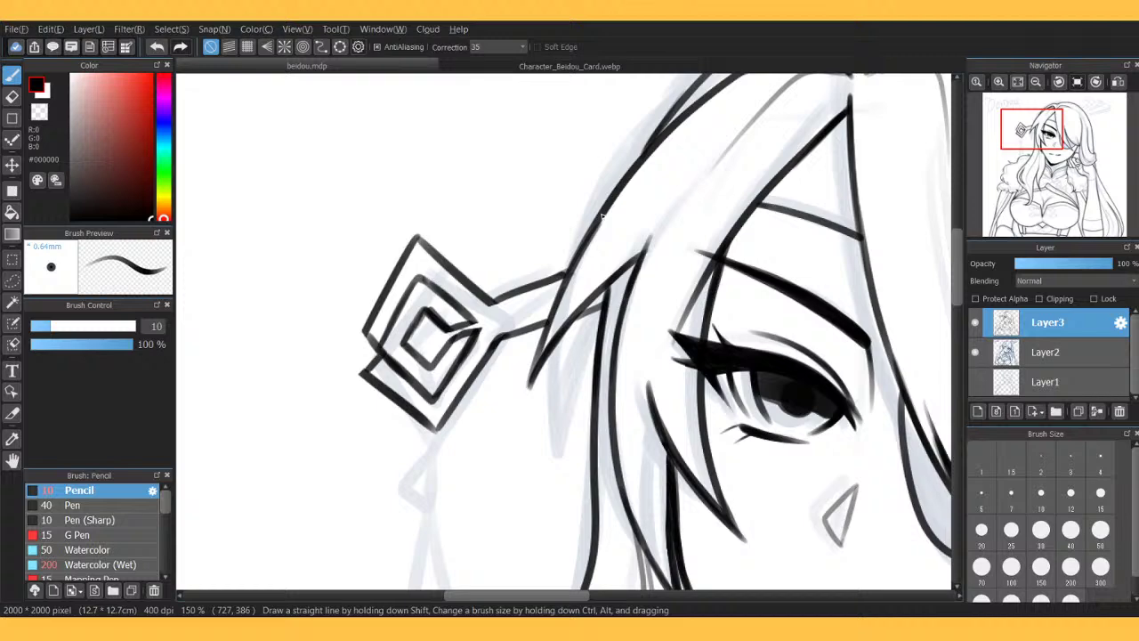
Consult the pendant on the reference card, and ink the small triangular cap and rounded bead below the diamond ornament.
click(570, 66)
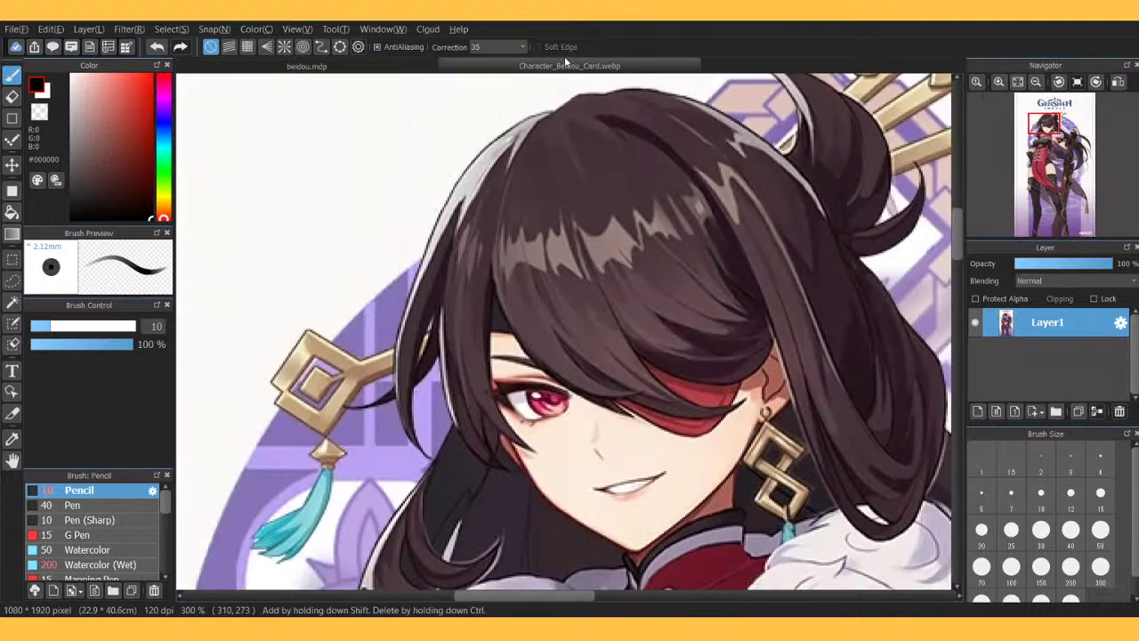
click(356, 65)
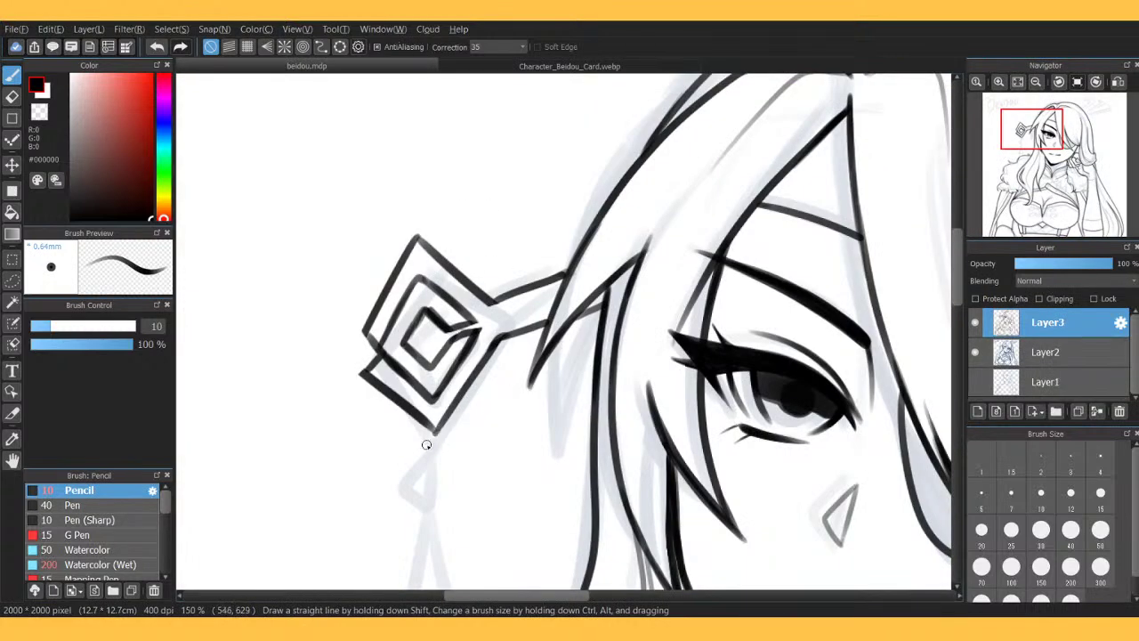
mouse_move(436, 431)
mouse_down()
mouse_move(411, 471)
mouse_move(458, 465)
mouse_move(437, 433)
mouse_move(465, 462)
mouse_move(410, 478)
mouse_move(461, 469)
mouse_up()
click(477, 68)
click(405, 67)
mouse_move(418, 486)
mouse_down()
mouse_move(462, 477)
mouse_move(433, 496)
mouse_move(452, 498)
mouse_up()
Ink the flared tassel outline hanging from the bead beneath the diamond ornament.
drag(1032, 129, 1024, 151)
mouse_move(547, 234)
mouse_down()
mouse_move(506, 349)
mouse_move(536, 358)
mouse_up()
mouse_move(555, 234)
mouse_down()
mouse_move(567, 352)
mouse_move(562, 319)
mouse_move(552, 361)
mouse_move(509, 352)
mouse_up()
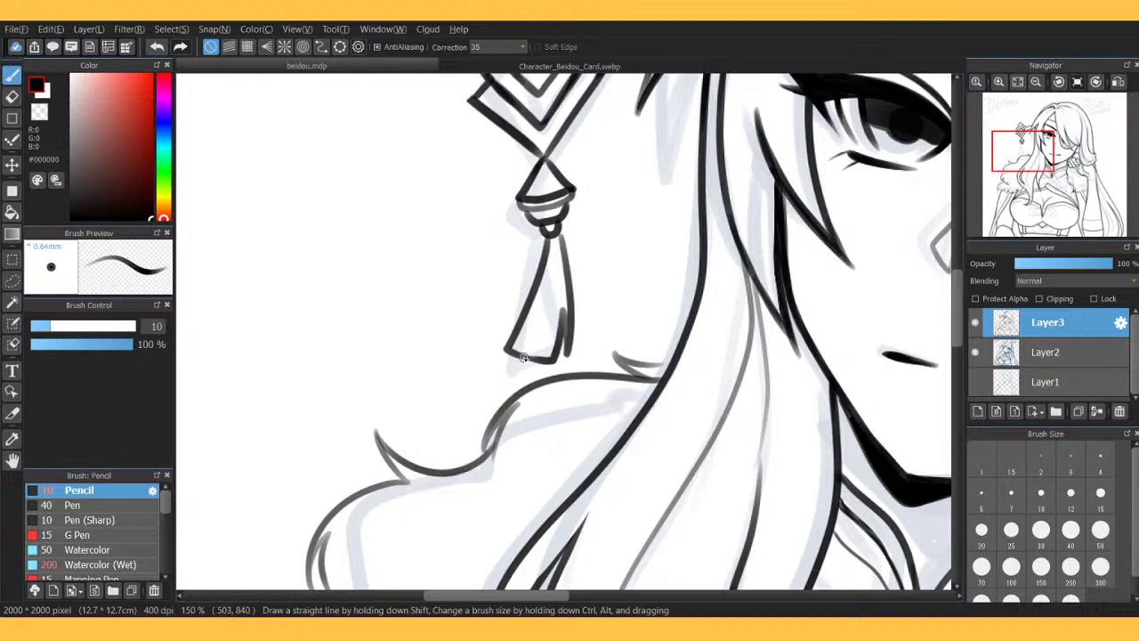
Hide the rough sketch on Layer2 to check the whole line art on its own, and show the sketch again.
click(1018, 82)
click(975, 354)
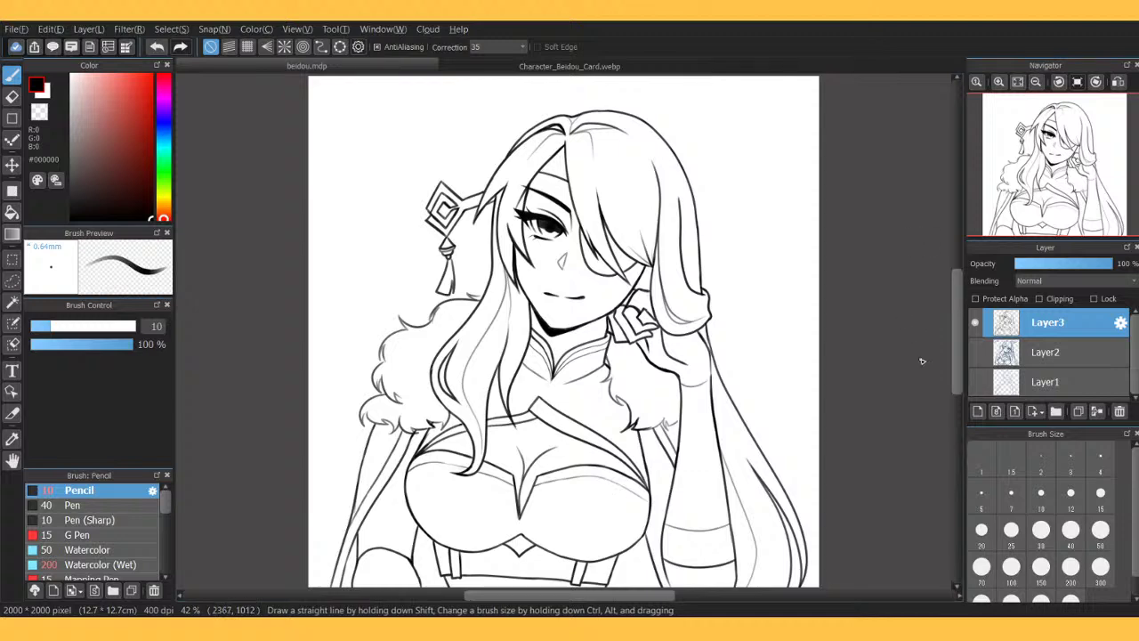
click(976, 353)
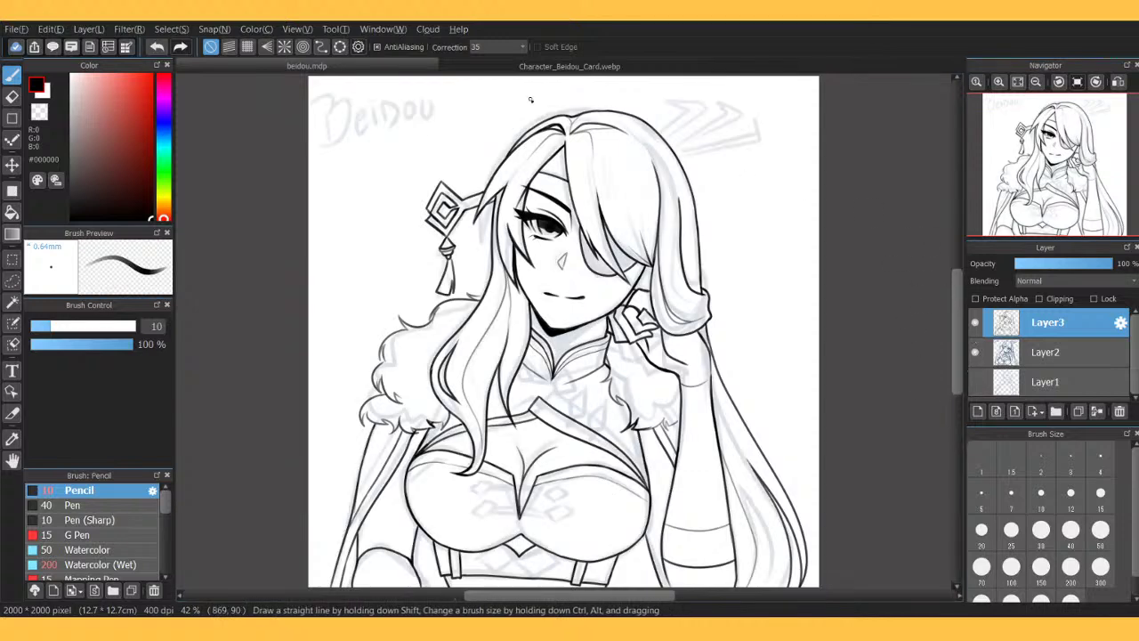
Consult the hairpins on the reference card, add a new layer, and ink the lower shaft line of the first hairpin from the hair outline.
click(530, 65)
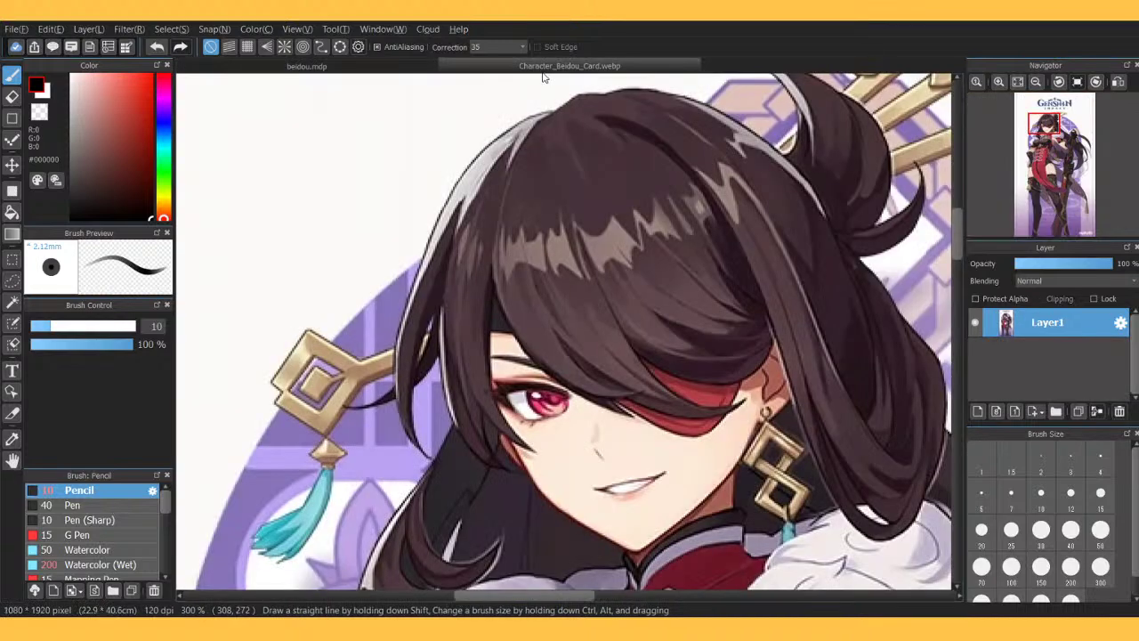
drag(1041, 167, 1054, 127)
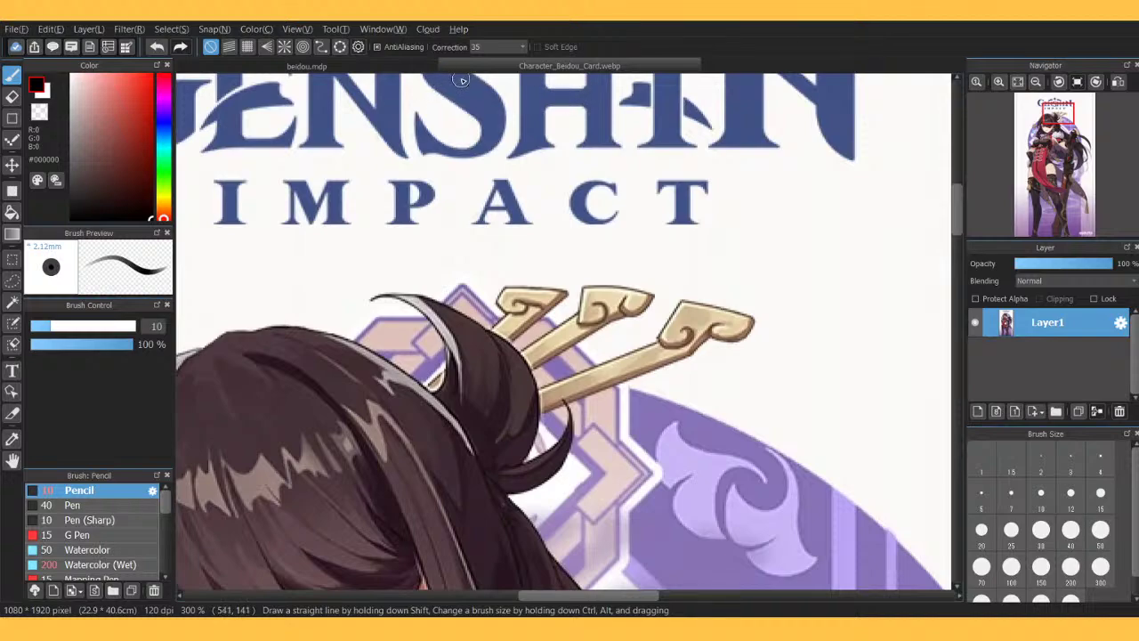
click(409, 69)
click(999, 82)
click(998, 82)
click(999, 82)
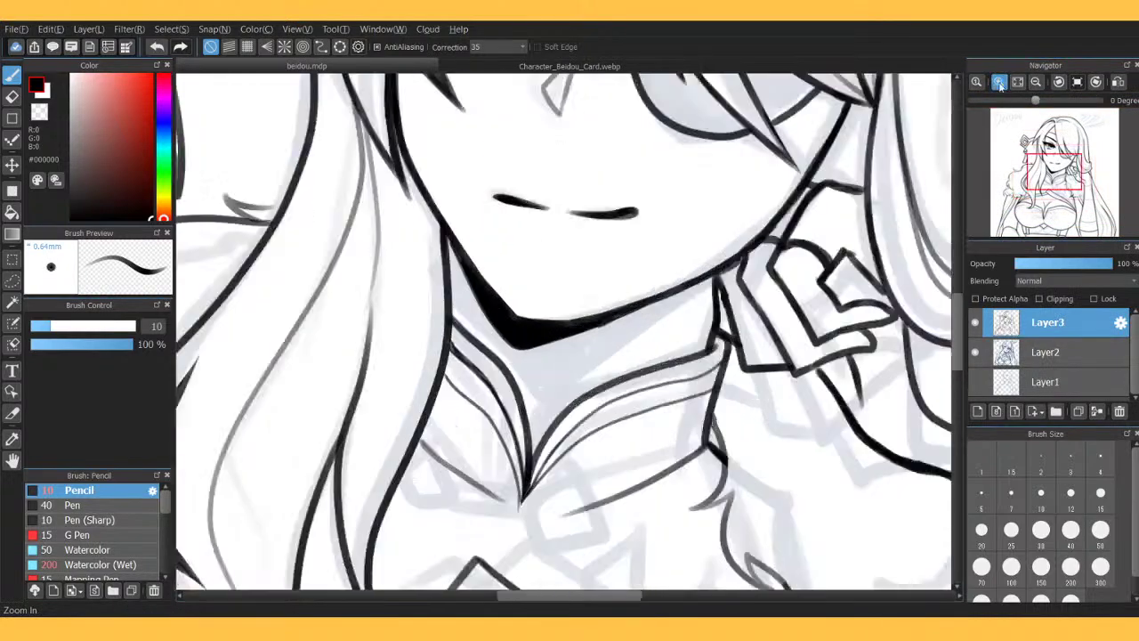
click(999, 82)
drag(1056, 142, 1086, 108)
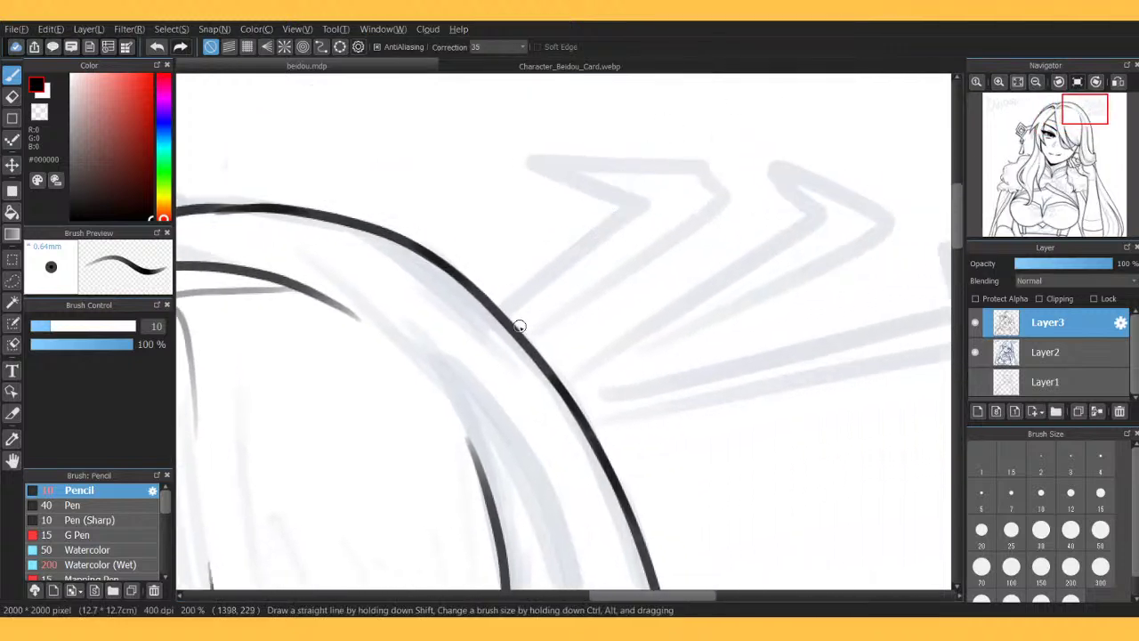
click(978, 412)
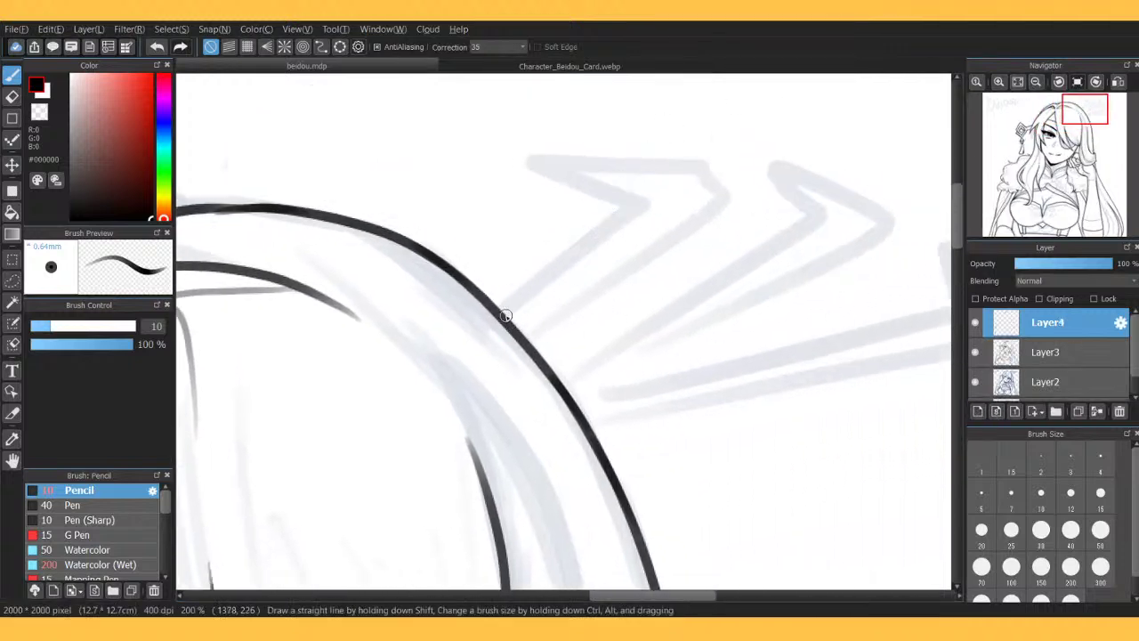
mouse_move(515, 332)
mouse_down()
mouse_move(673, 198)
mouse_move(556, 164)
mouse_move(528, 214)
mouse_move(553, 230)
mouse_move(566, 201)
mouse_up()
Try an angular hooked head and upper shaft line on the first hairpin, checking its shape against the reference card.
click(571, 68)
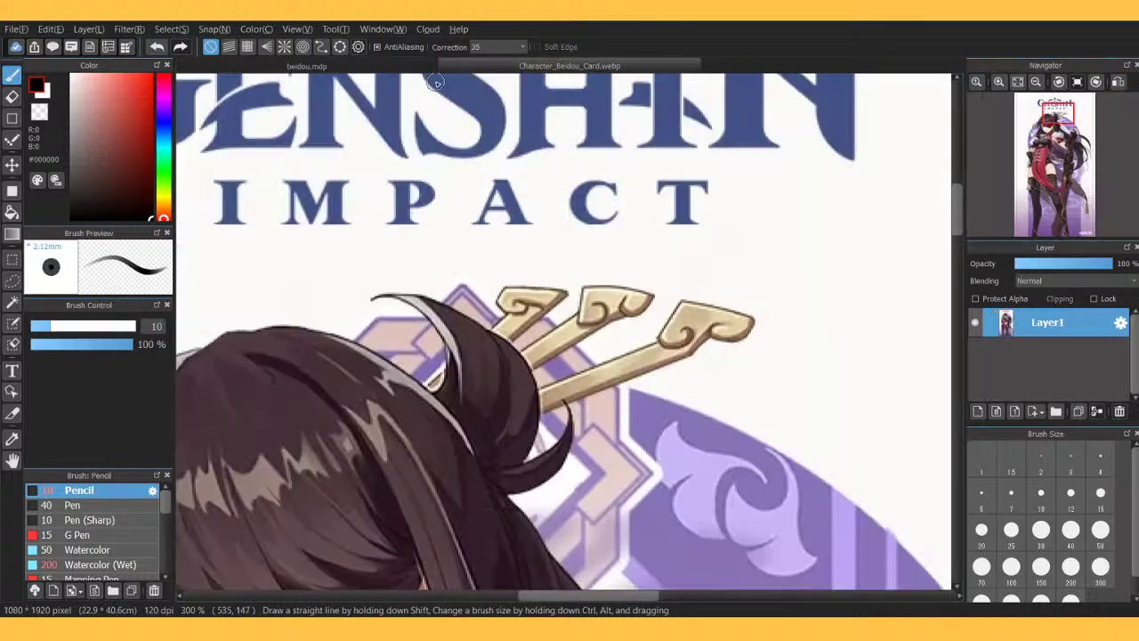
click(375, 67)
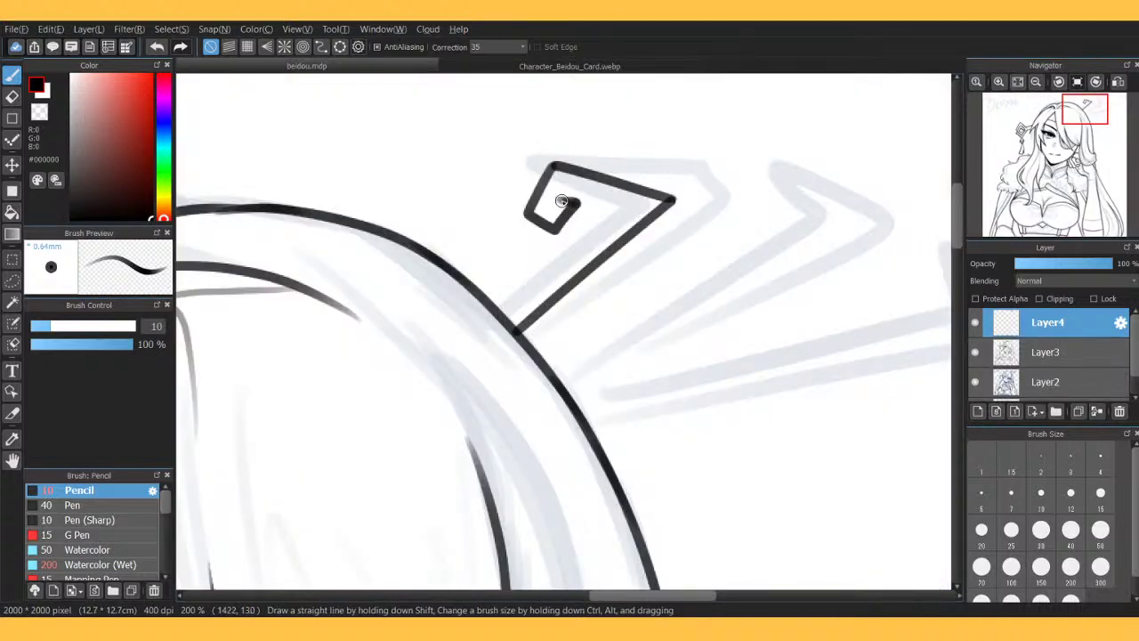
drag(570, 203, 630, 233)
drag(568, 210, 493, 314)
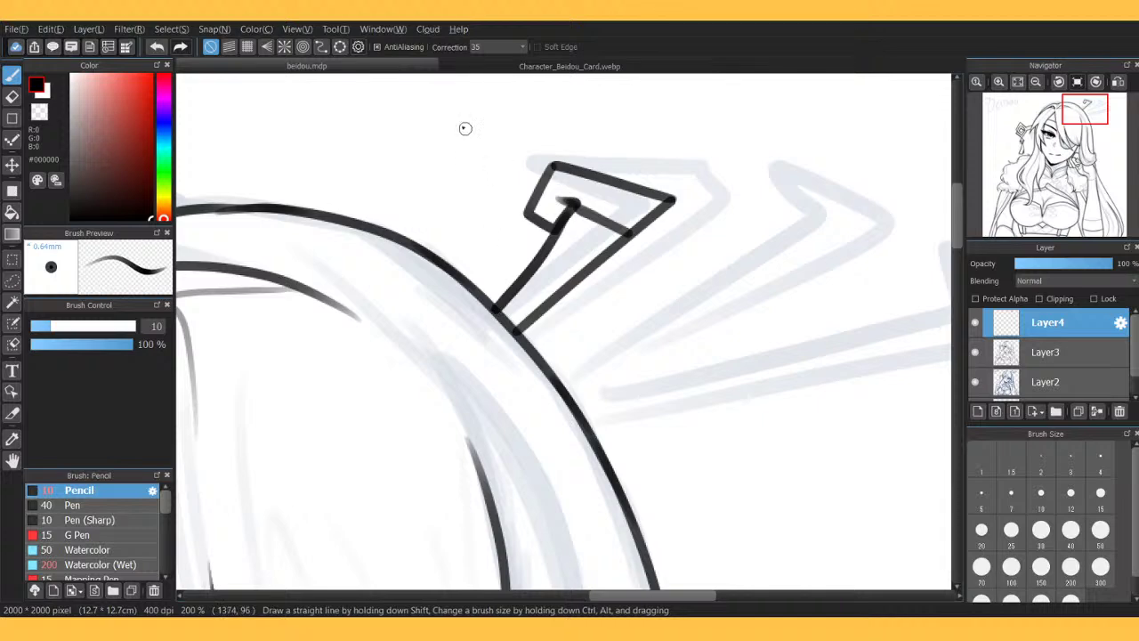
click(483, 66)
click(399, 68)
drag(546, 224, 492, 307)
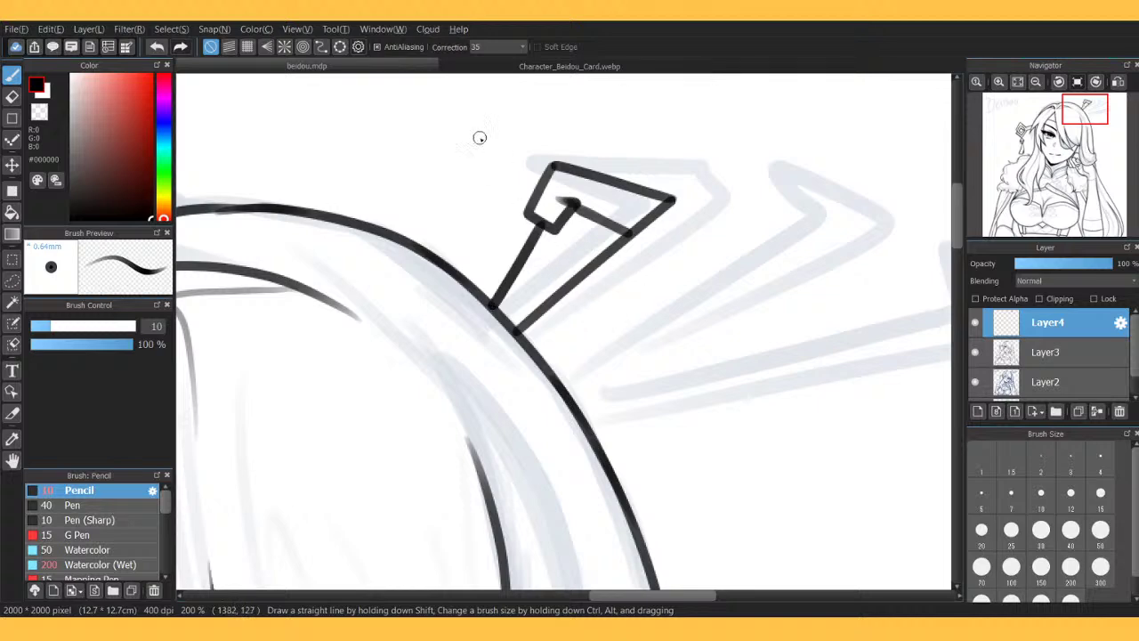
click(483, 67)
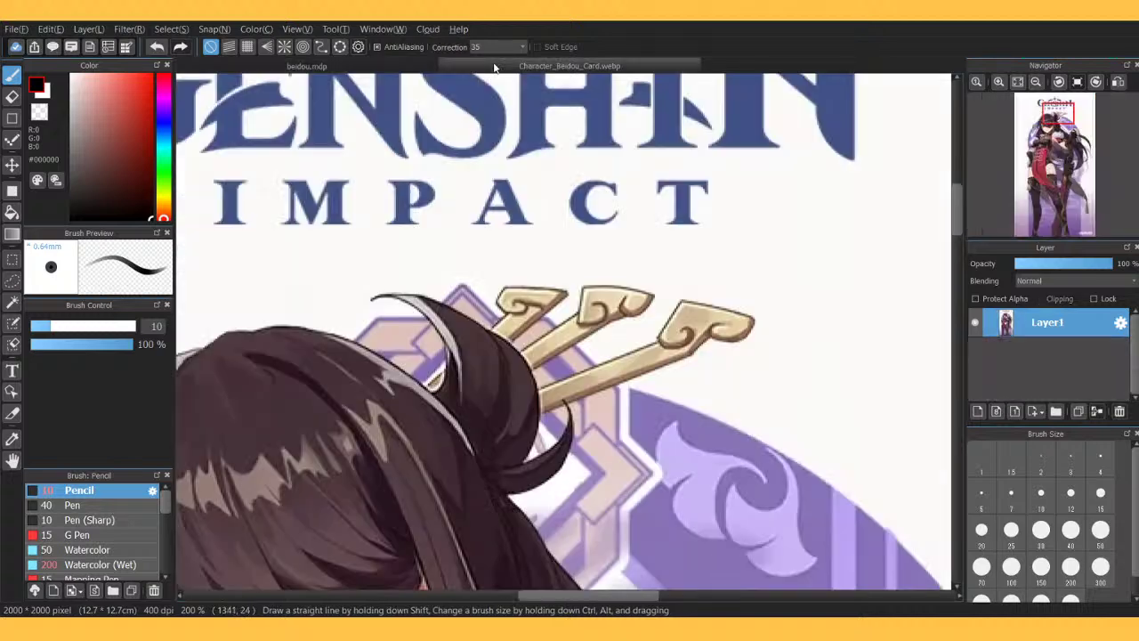
click(383, 69)
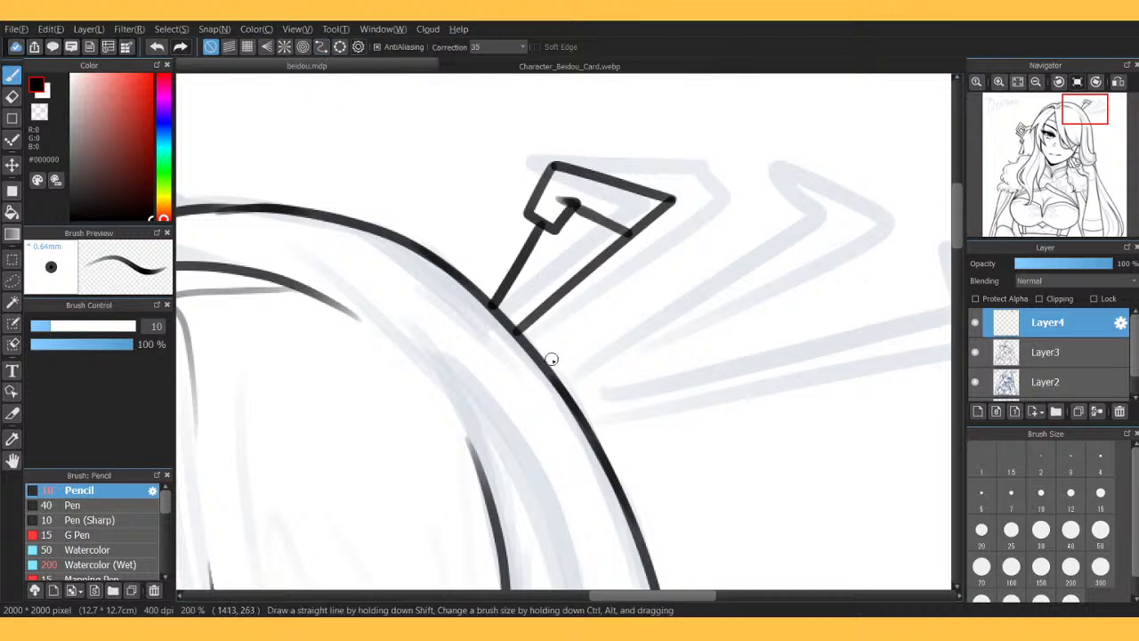
Try inking the second hairpin with an angular two-hooked head and two shaft lines meeting the hair outline.
drag(583, 389, 868, 191)
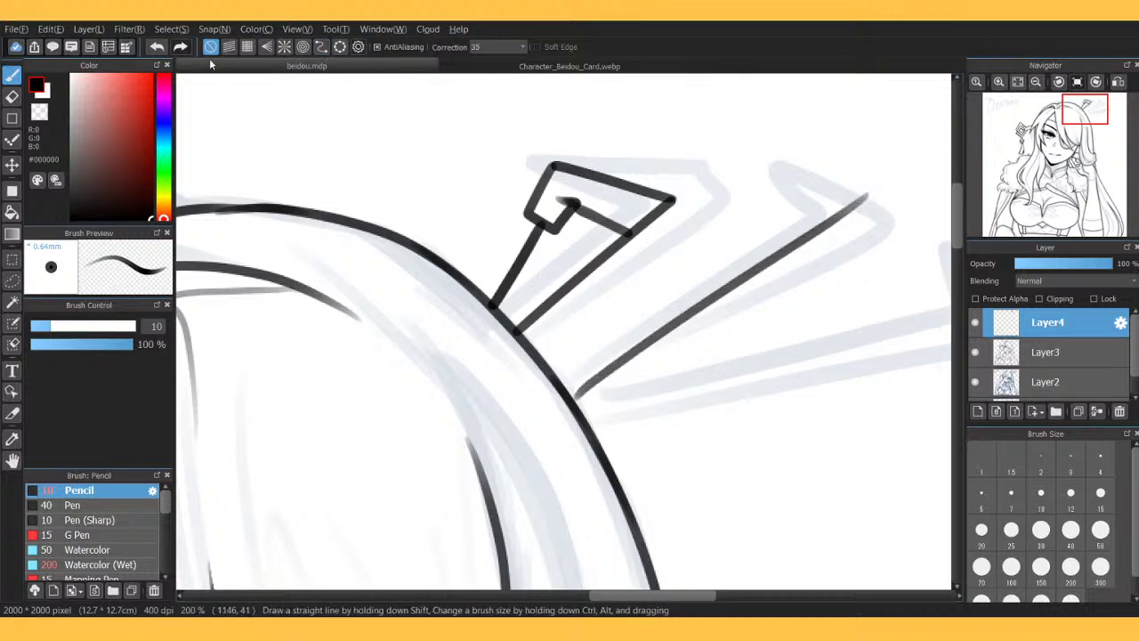
key(ctrl+z)
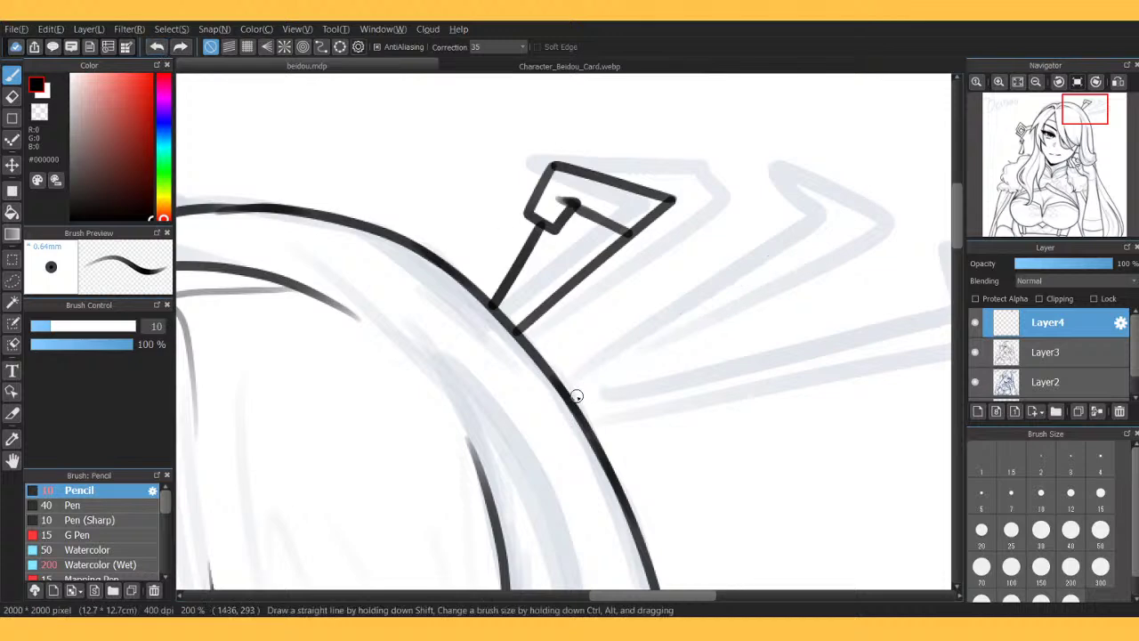
click(570, 69)
click(422, 72)
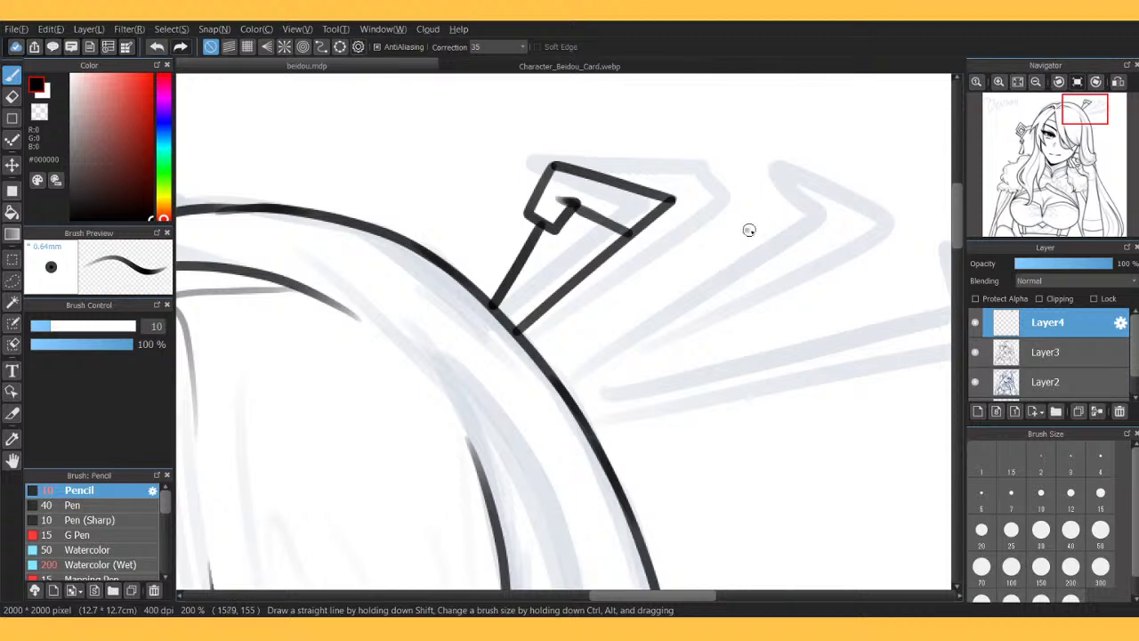
mouse_move(750, 231)
mouse_down()
mouse_move(762, 258)
mouse_move(712, 257)
mouse_move(735, 208)
mouse_move(784, 207)
mouse_move(860, 237)
mouse_move(854, 275)
mouse_move(816, 264)
mouse_move(818, 253)
mouse_move(738, 315)
mouse_move(564, 383)
mouse_move(595, 374)
mouse_move(624, 332)
mouse_move(746, 257)
mouse_up()
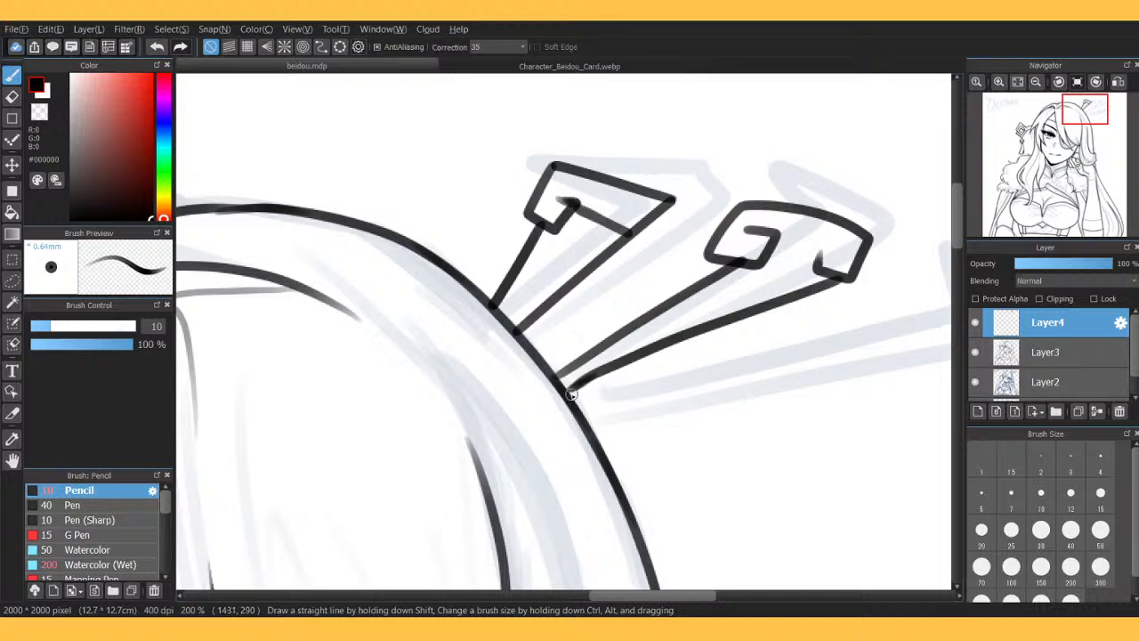
drag(572, 394, 618, 365)
mouse_move(728, 267)
mouse_down()
mouse_move(712, 260)
mouse_move(771, 264)
mouse_up()
Undo the hairpin strokes back to the lower shaft line of the first hairpin on the new layer.
click(1036, 81)
click(1036, 81)
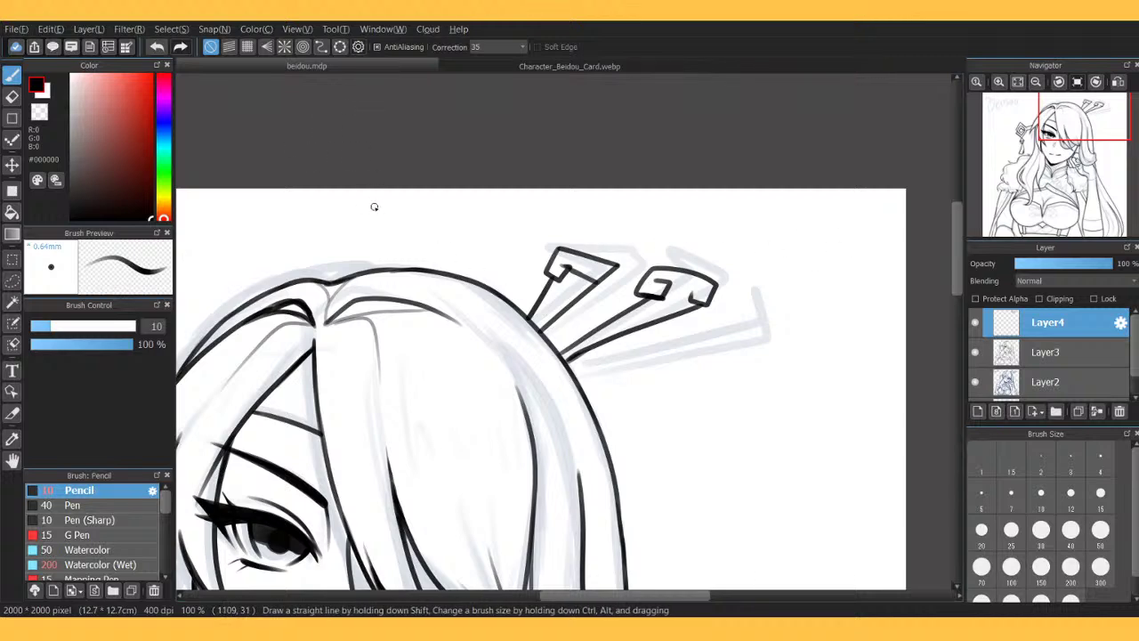
click(159, 50)
click(160, 52)
click(160, 51)
click(161, 49)
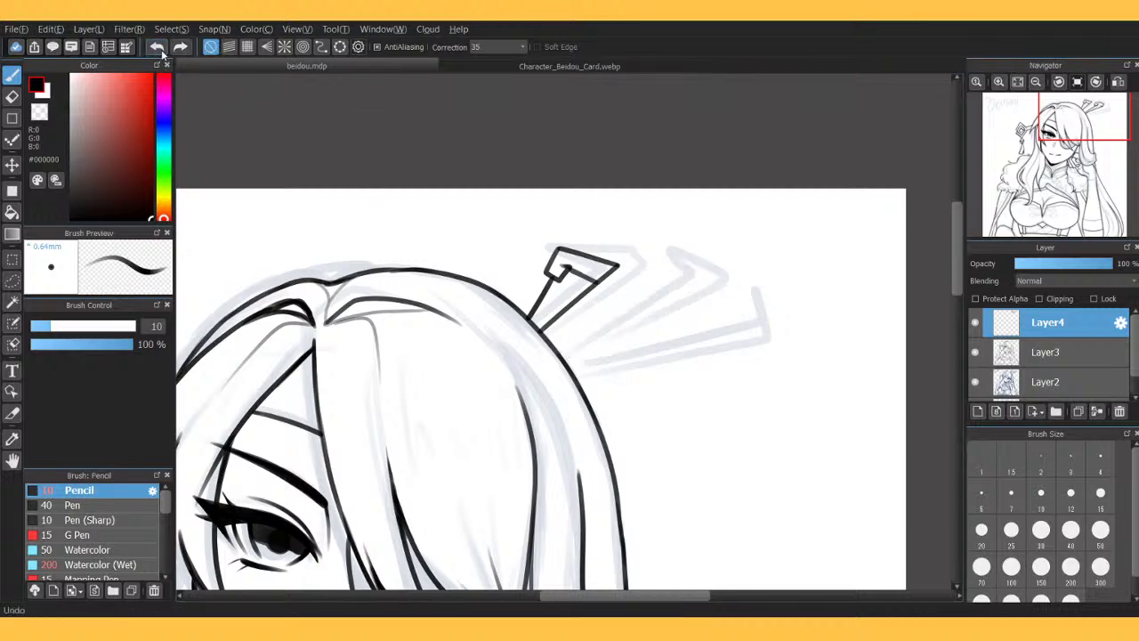
click(162, 49)
click(165, 50)
click(166, 50)
click(166, 50)
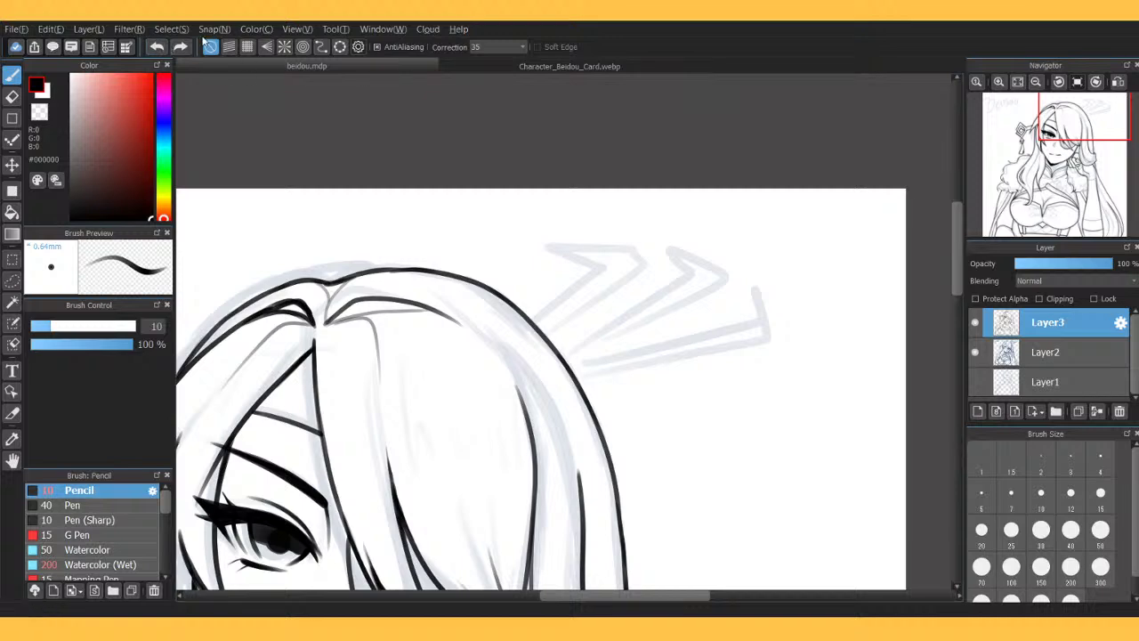
click(182, 50)
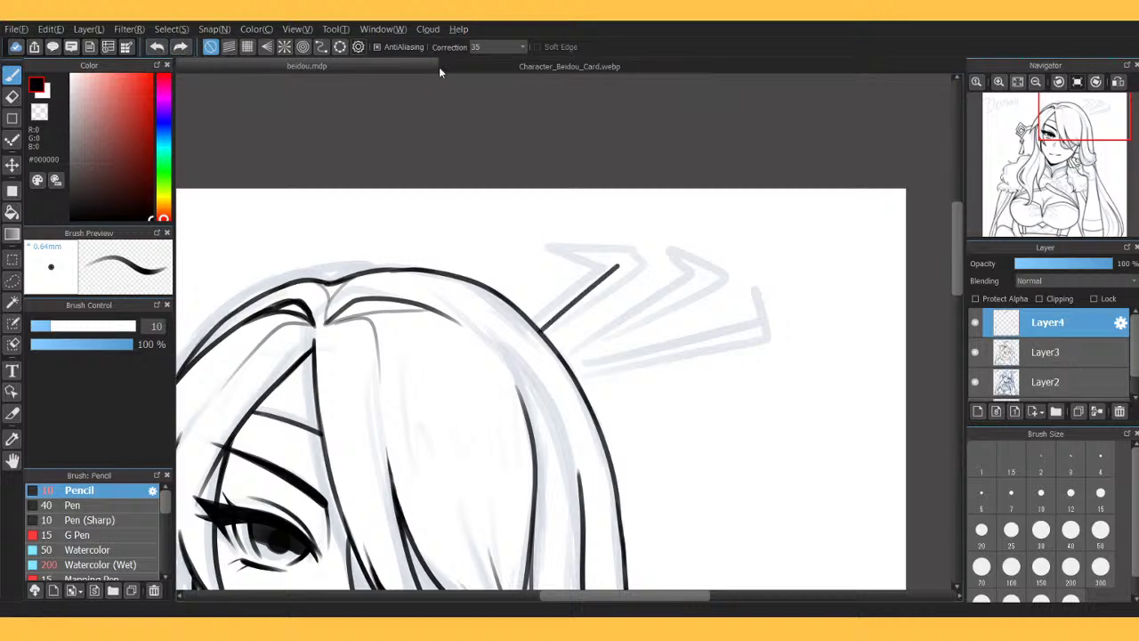
Ink the first hairpin's rounded, curled head, its inner edge and the upper shaft line down to the hair outline.
click(439, 67)
click(412, 67)
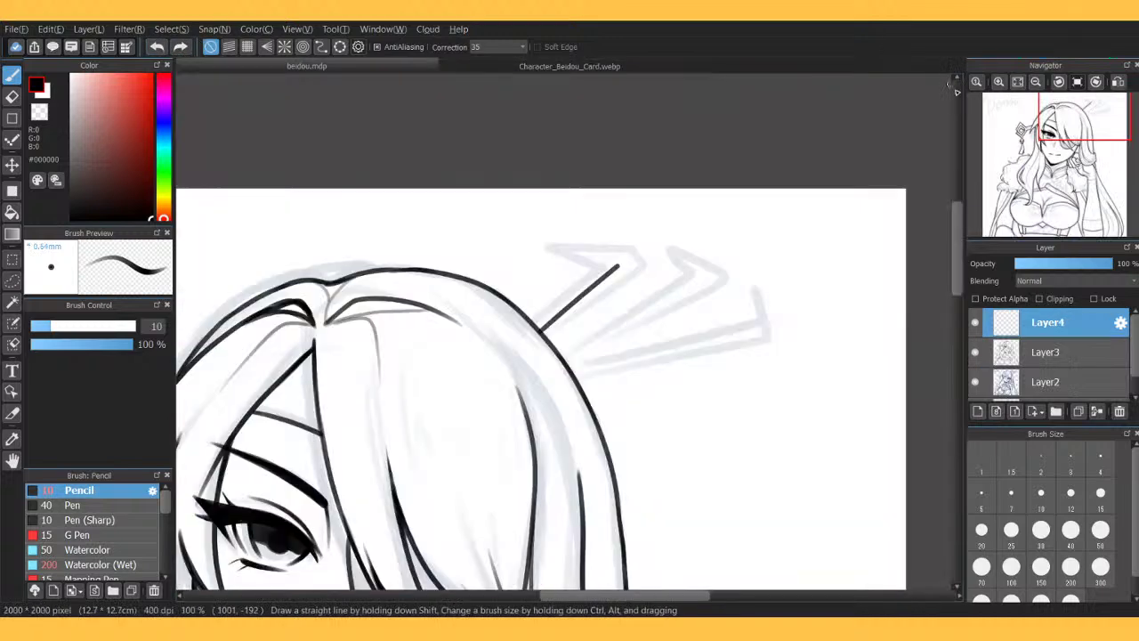
click(998, 82)
click(999, 82)
click(998, 81)
click(998, 82)
mouse_move(1068, 134)
mouse_down()
mouse_move(1057, 168)
mouse_move(1096, 130)
mouse_move(1084, 118)
mouse_up()
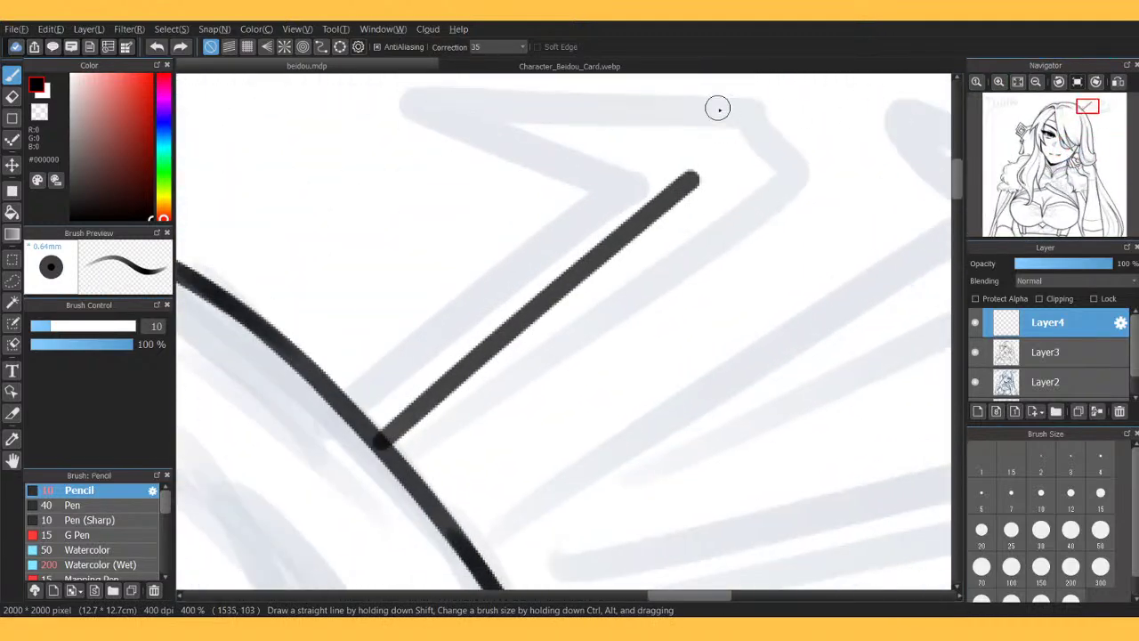
mouse_move(683, 178)
mouse_down()
mouse_move(449, 120)
mouse_move(387, 187)
mouse_move(420, 219)
mouse_move(466, 226)
mouse_move(488, 203)
mouse_move(483, 182)
mouse_move(440, 179)
mouse_move(610, 237)
mouse_up()
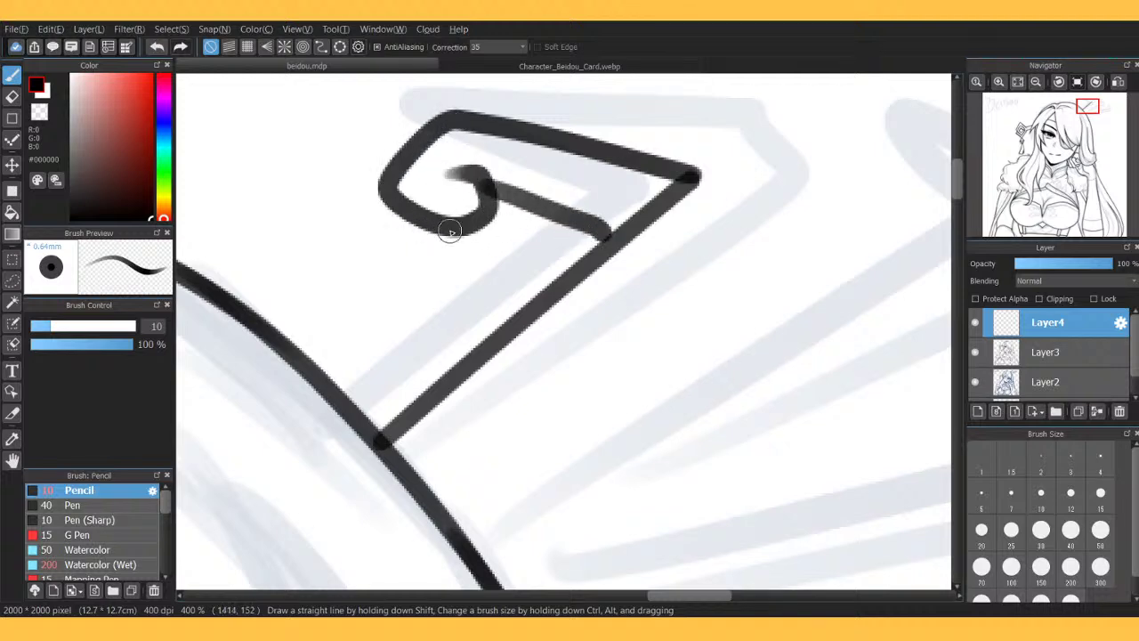
drag(449, 232, 325, 384)
mouse_move(1052, 158)
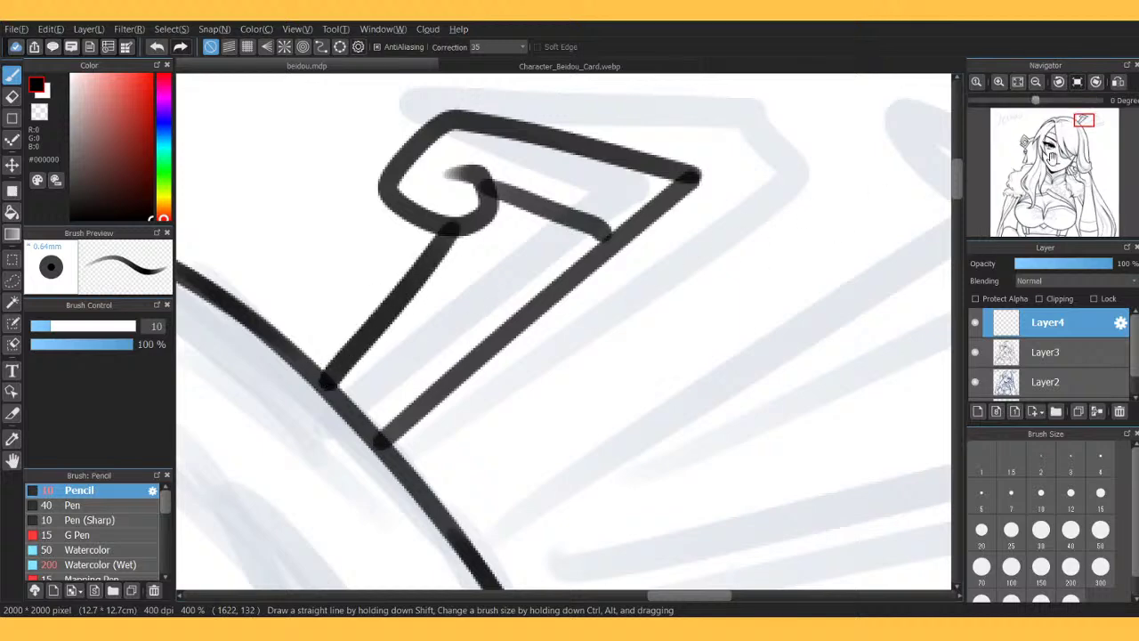
Ink the sloping top edge and the inward-curling left end of the second hairpin's head.
click(1036, 82)
click(1036, 82)
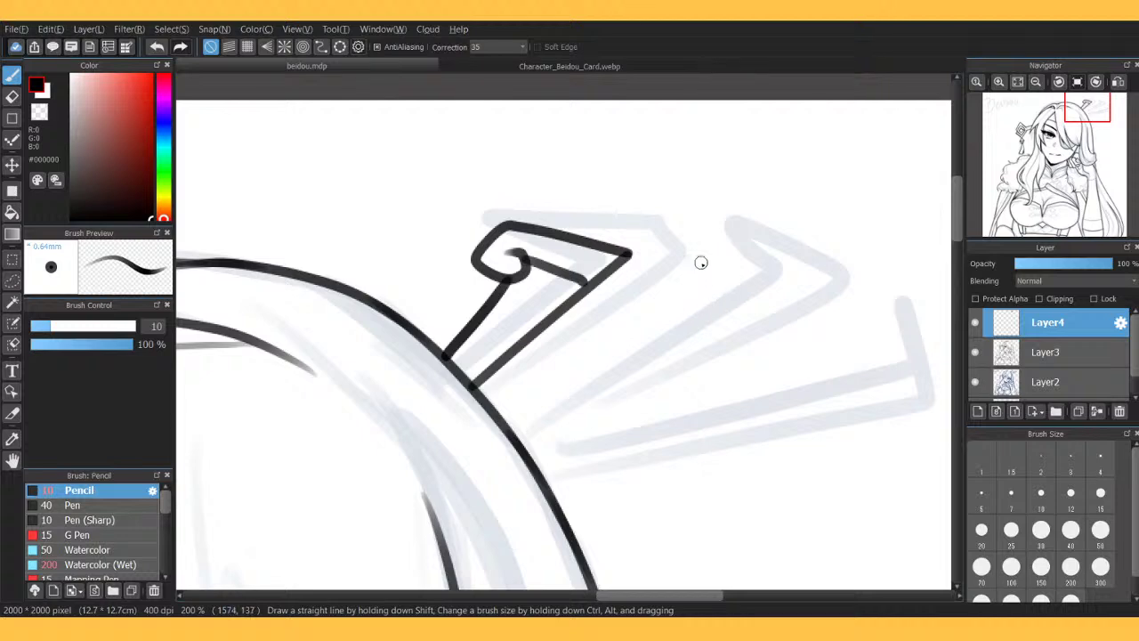
drag(689, 257, 786, 305)
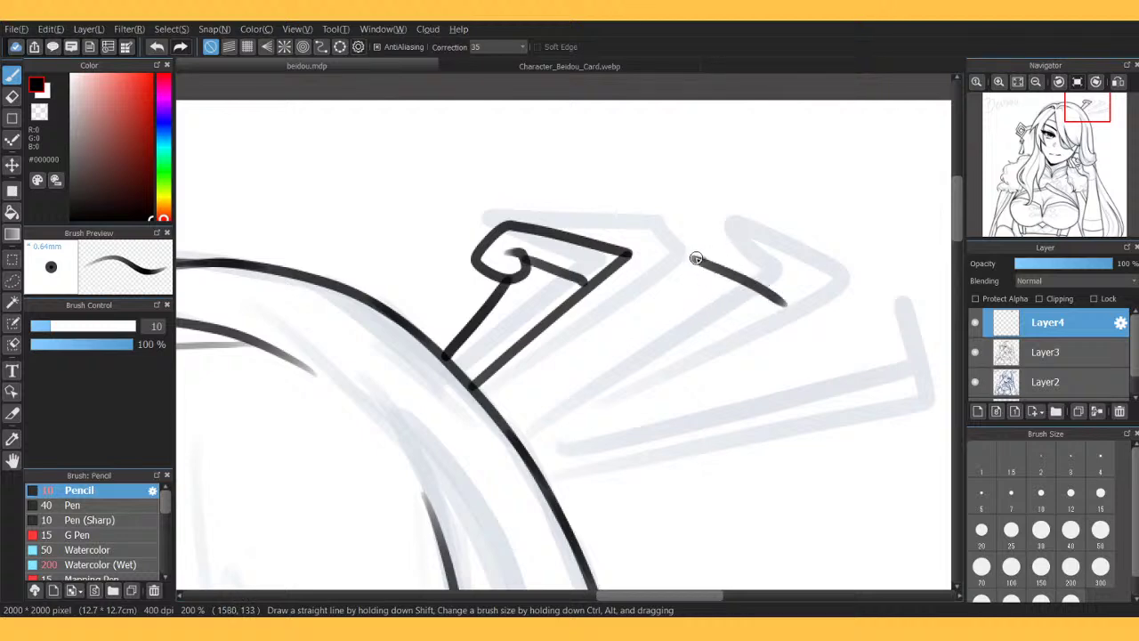
mouse_move(696, 258)
mouse_down()
mouse_move(650, 288)
mouse_move(707, 264)
mouse_move(682, 262)
mouse_move(641, 306)
mouse_move(681, 329)
mouse_move(684, 297)
mouse_up()
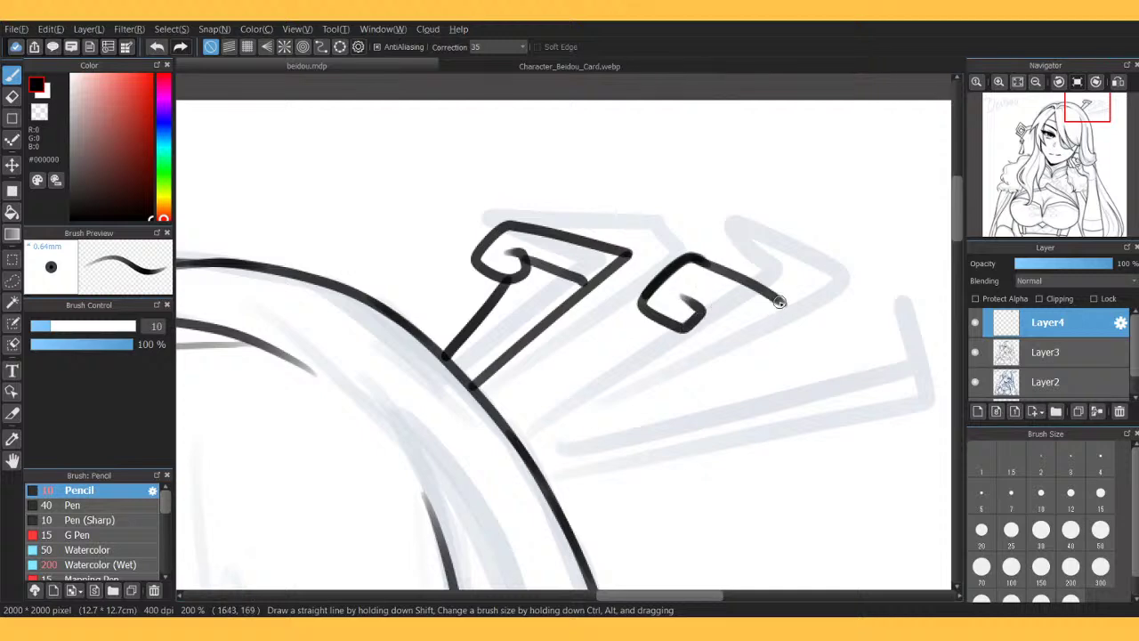
Ink the right curl of the second hairpin's head and both shaft lines to the hair outline, redoing the lower one until it is straight.
mouse_move(778, 302)
mouse_down()
mouse_move(781, 340)
mouse_move(752, 344)
mouse_move(743, 327)
mouse_move(712, 364)
mouse_move(525, 442)
mouse_up()
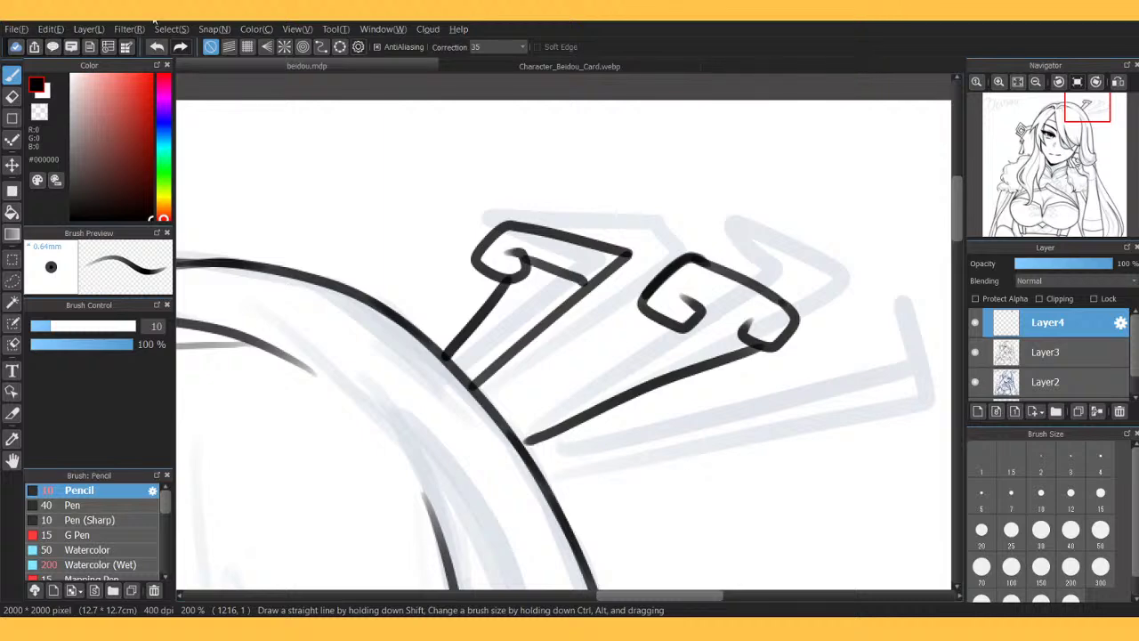
click(156, 47)
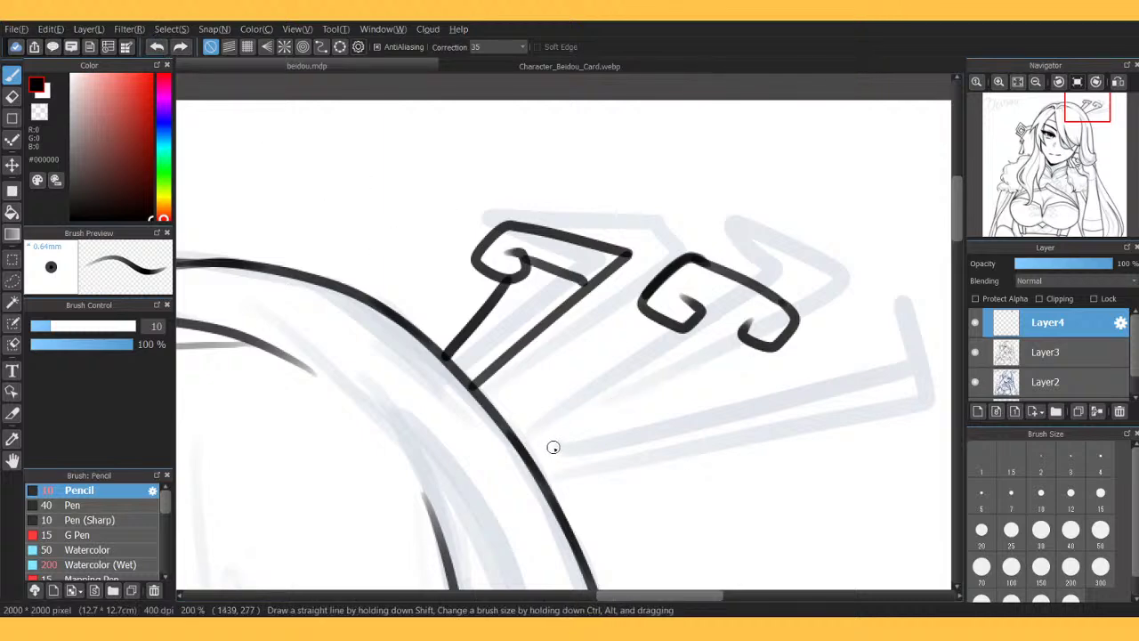
drag(536, 470, 761, 348)
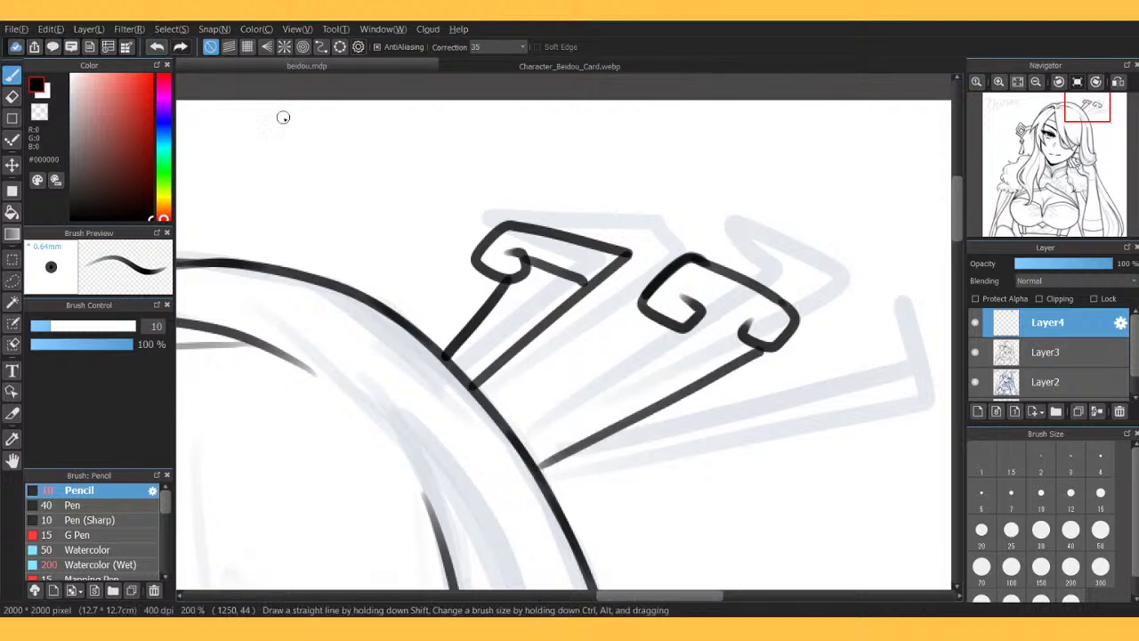
click(157, 47)
drag(540, 457, 762, 348)
drag(668, 328, 515, 439)
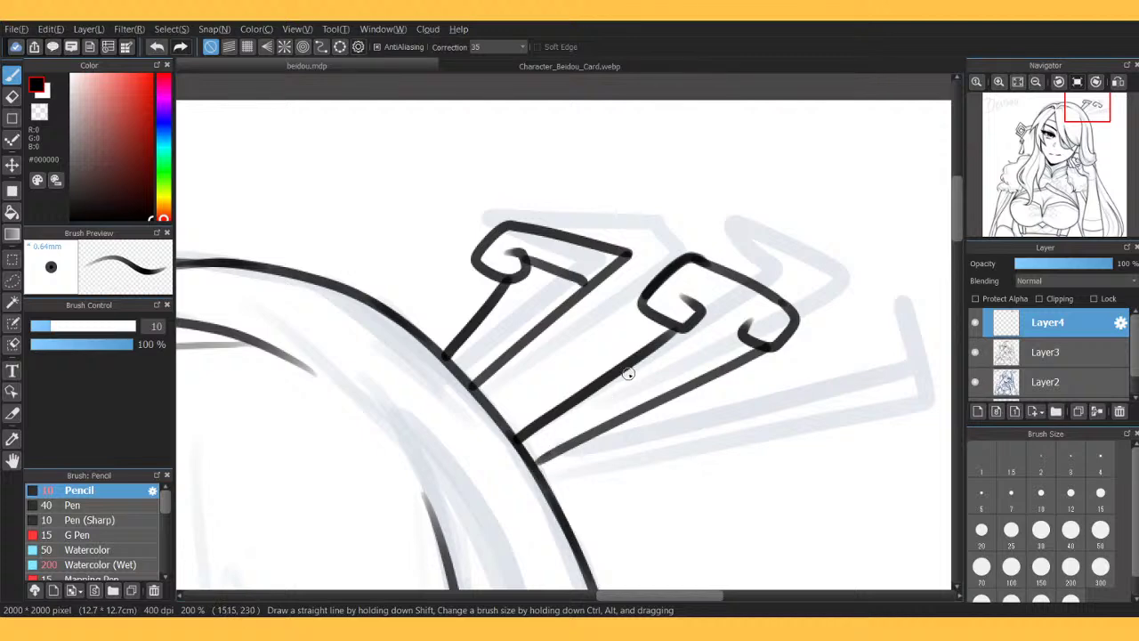
Lasso the inked second hairpin, after checking the hairpins in the reference image, and paste a copy onto a new layer.
click(560, 66)
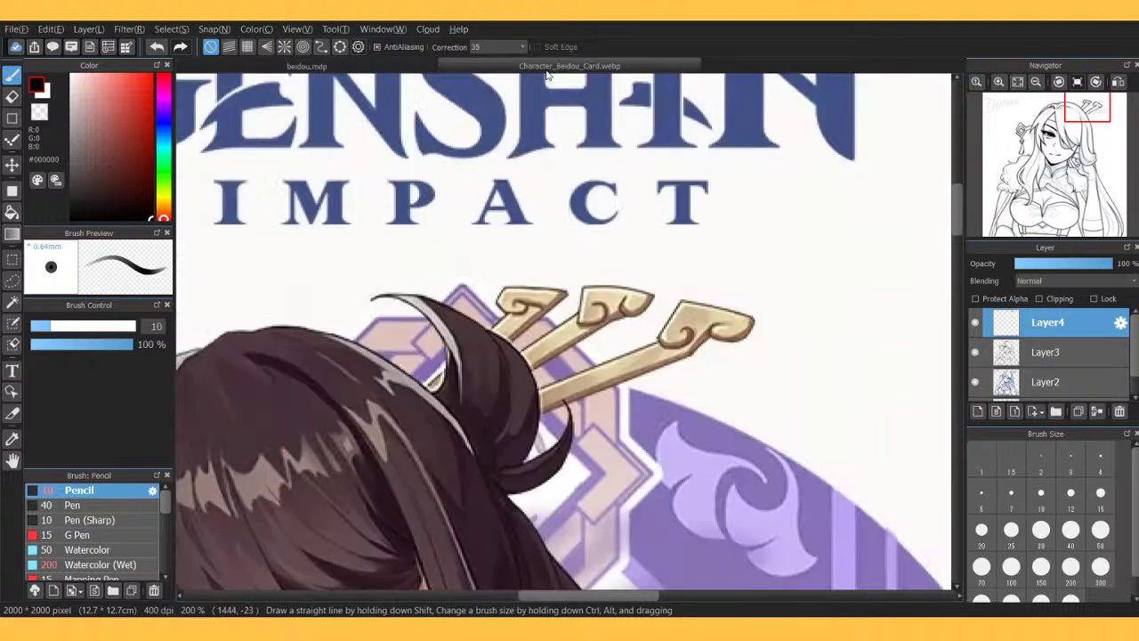
click(381, 70)
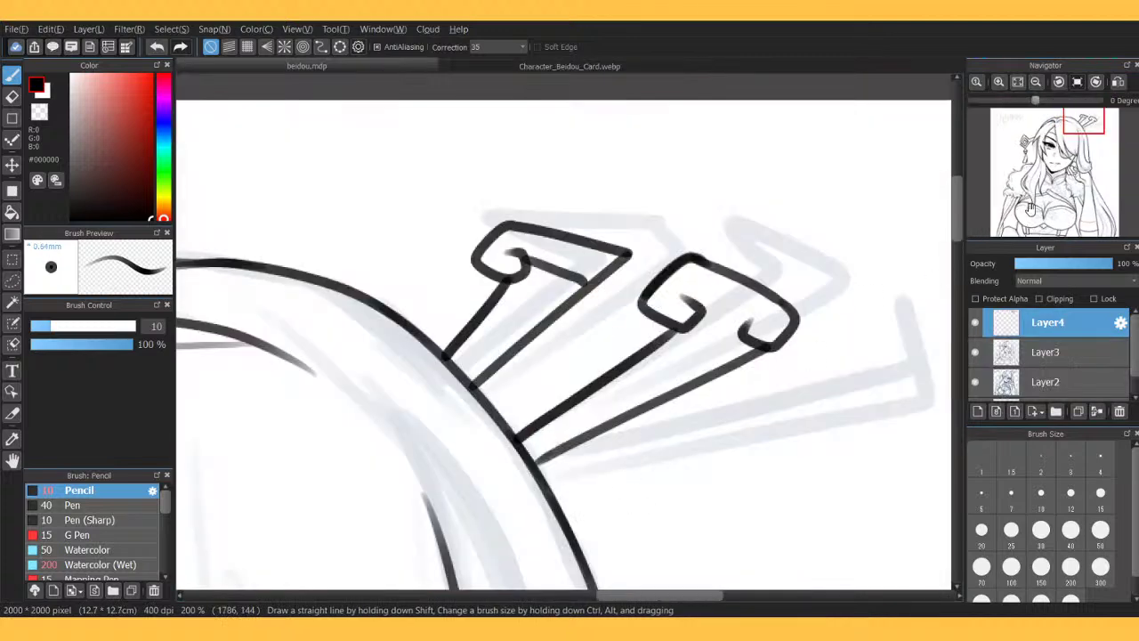
mouse_move(1074, 148)
mouse_down()
mouse_move(1055, 158)
mouse_move(1073, 127)
mouse_up()
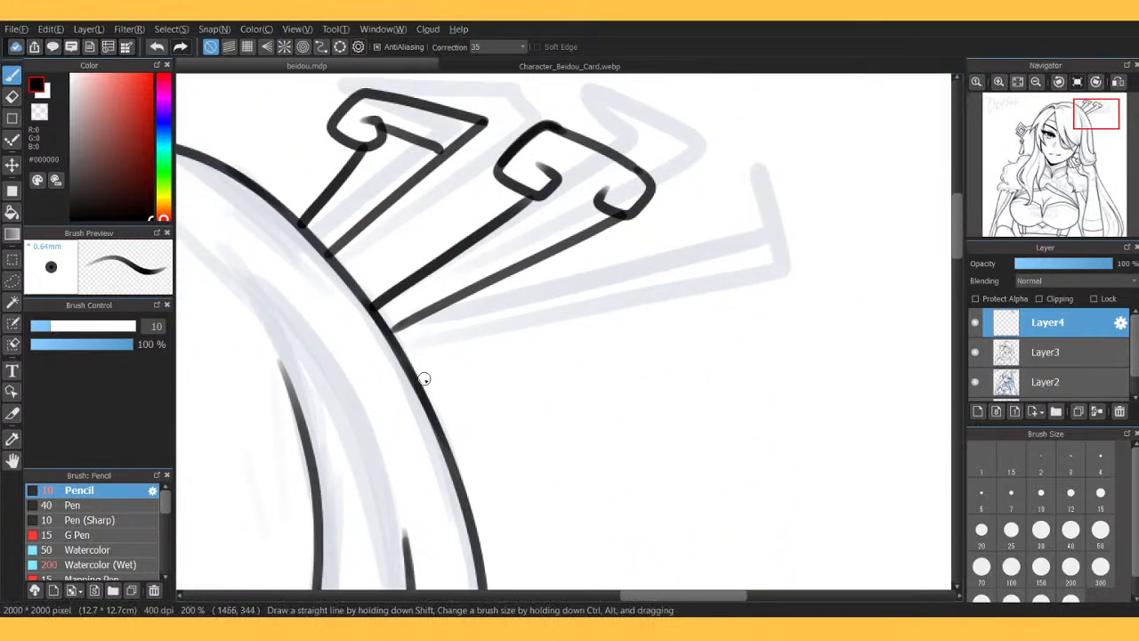
click(13, 279)
mouse_move(389, 256)
mouse_down()
mouse_move(344, 324)
mouse_move(669, 287)
mouse_move(619, 73)
mouse_move(529, 112)
mouse_move(434, 216)
mouse_up()
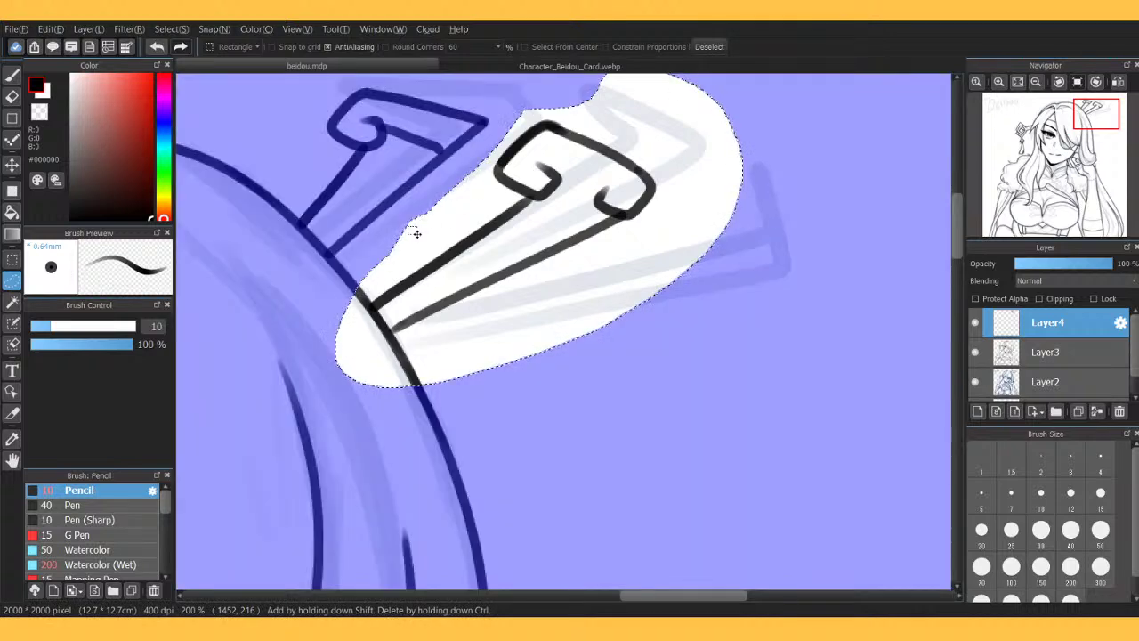
key(v)
key(t)
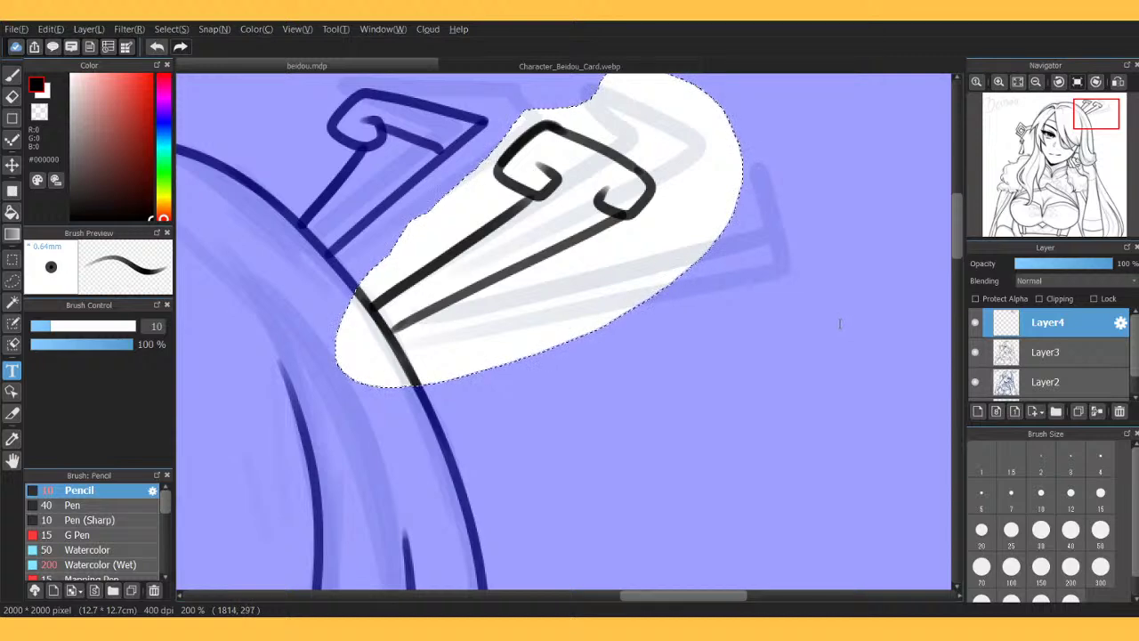
key(ctrl+v)
Free-transform the pasted hairpin, moving, rotating and skewing it so it fans out below the second one as the third hairpin.
key(ctrl+t)
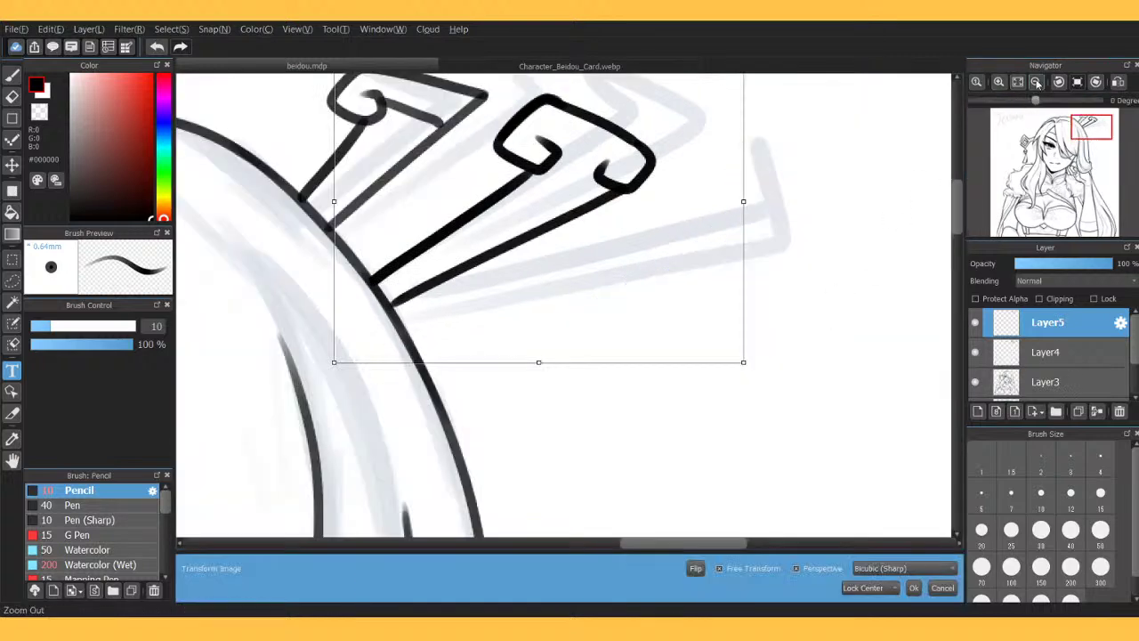
click(1035, 82)
click(1035, 82)
drag(607, 281, 626, 300)
drag(726, 263, 727, 277)
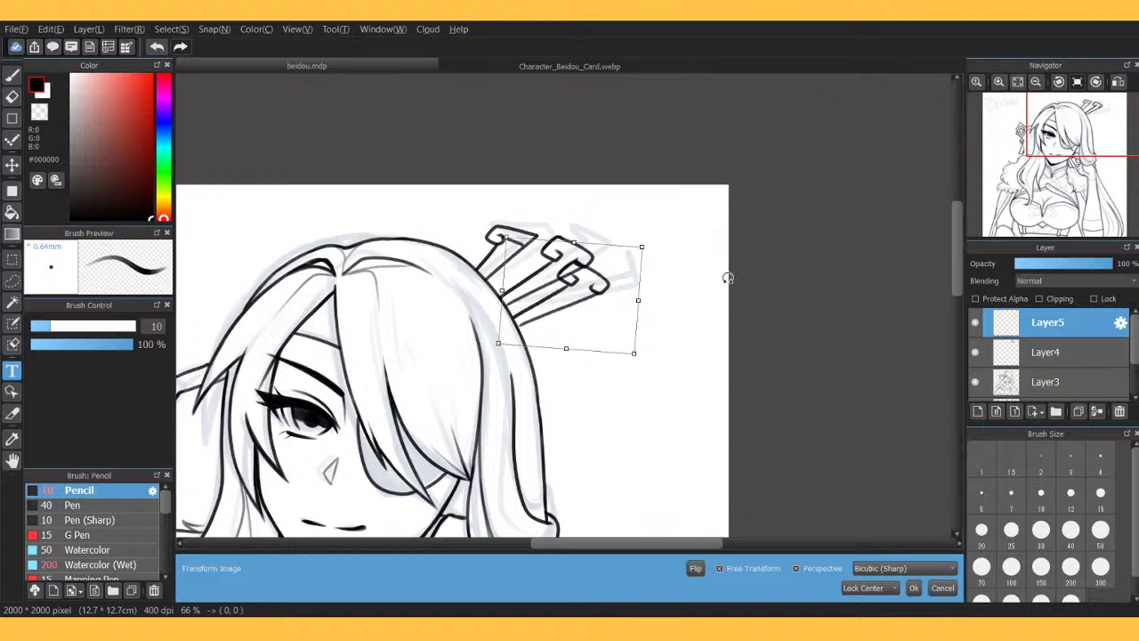
drag(638, 304, 657, 329)
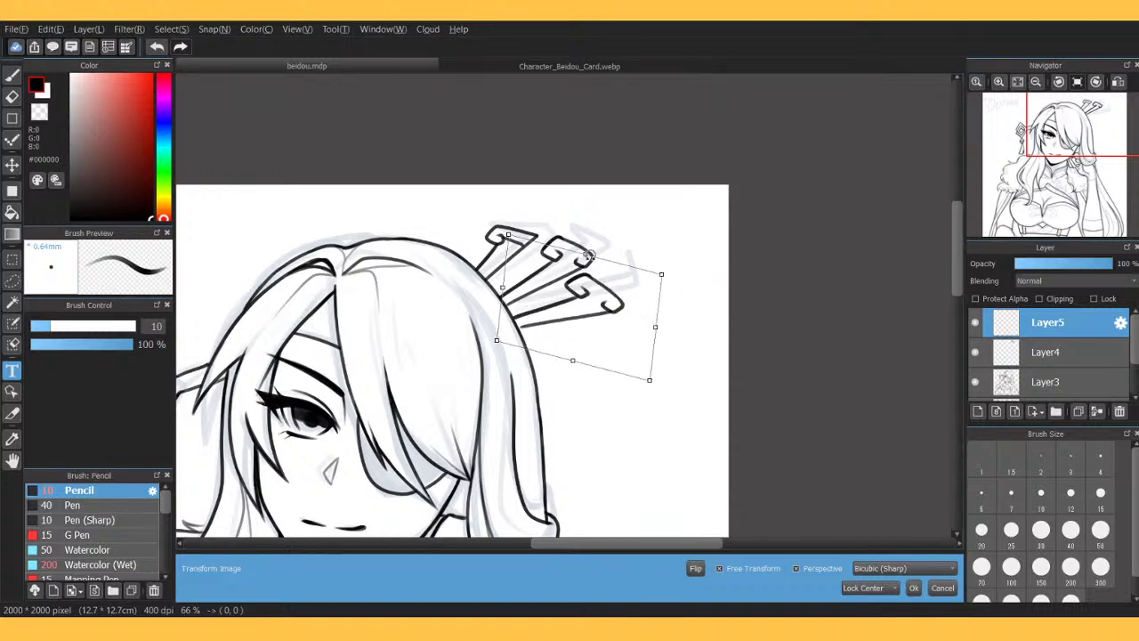
drag(587, 255, 627, 251)
drag(650, 381, 644, 358)
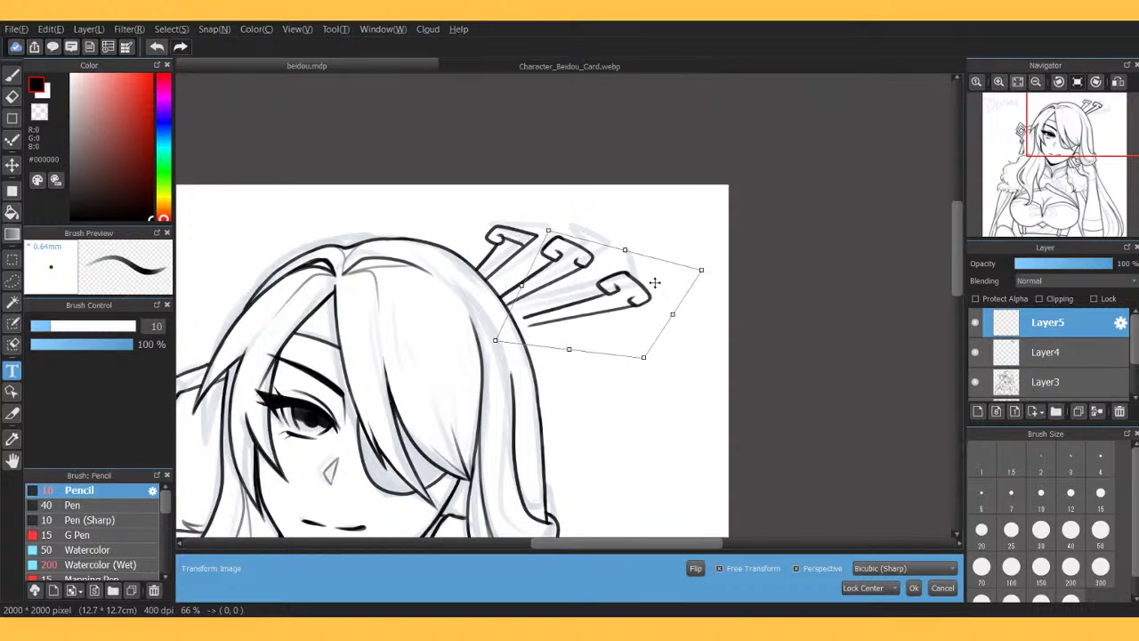
drag(656, 280, 647, 286)
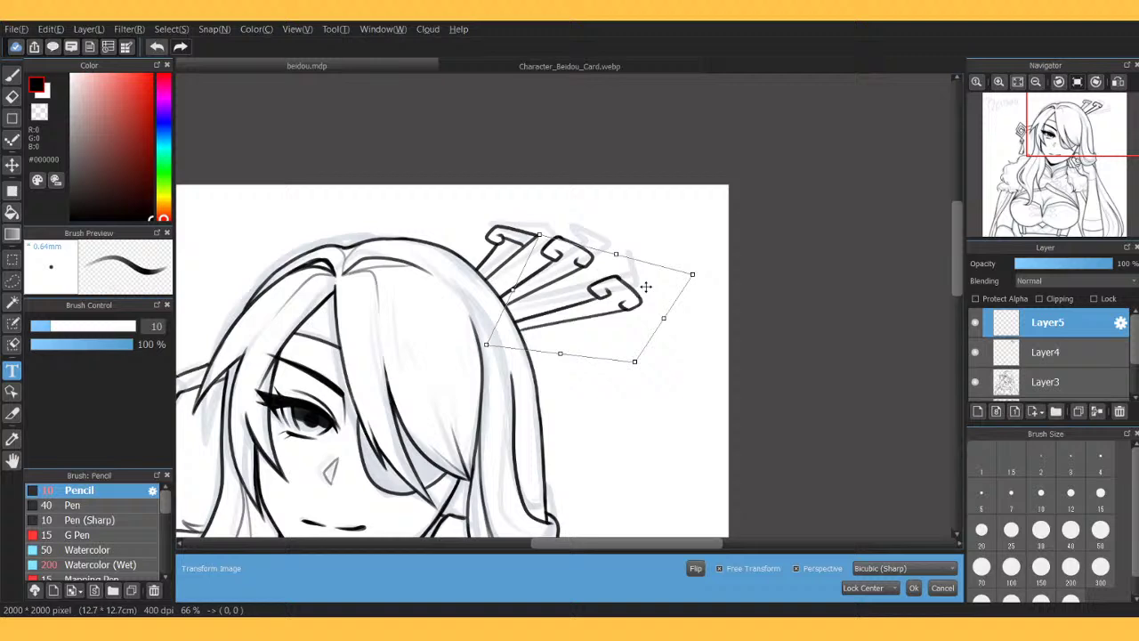
click(913, 588)
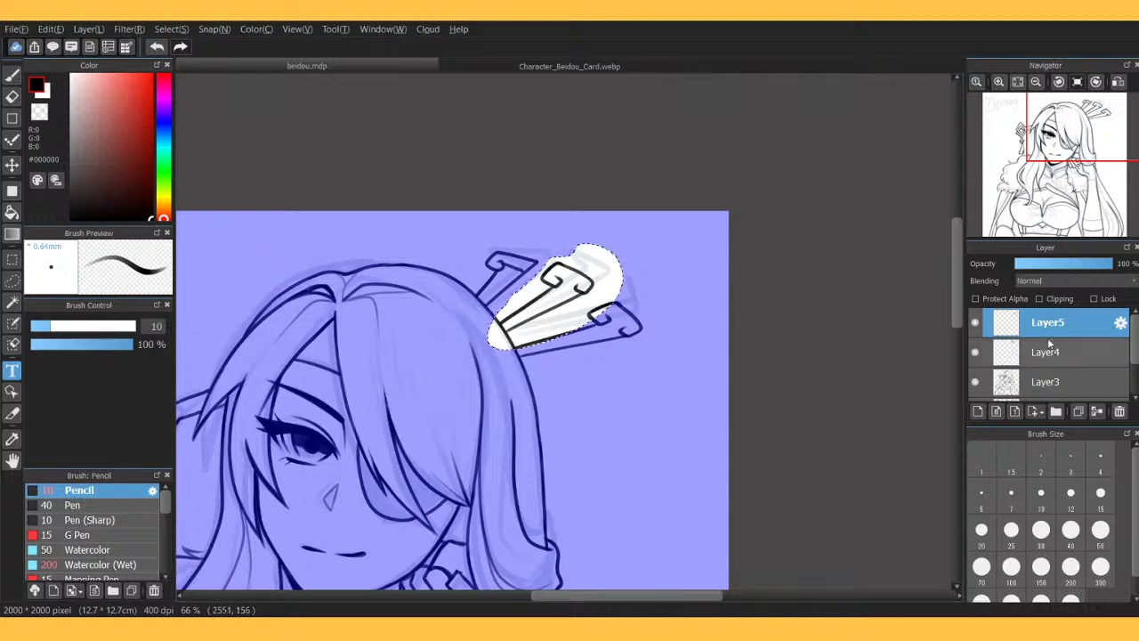
Merge the third hairpin's layer down into Layer4 and clear the selection.
click(1097, 410)
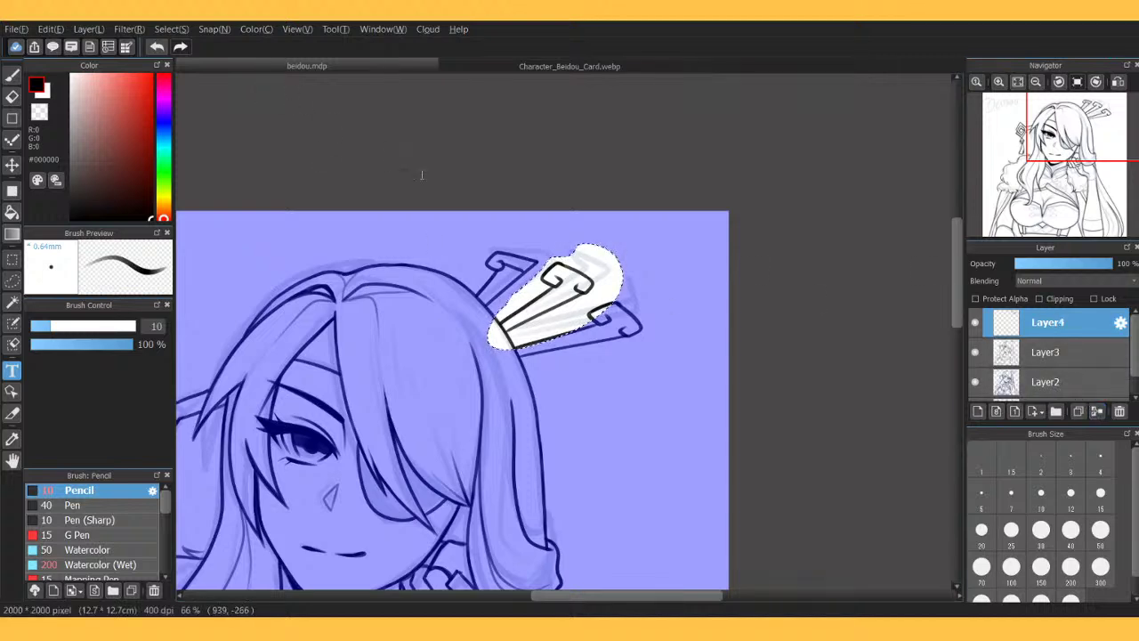
key(ctrl+d)
click(13, 280)
key(ctrl+d)
Free-transform all three hairpins together, narrowing, rotating and repositioning the group so the shafts reach into the hair outline.
key(ctrl+t)
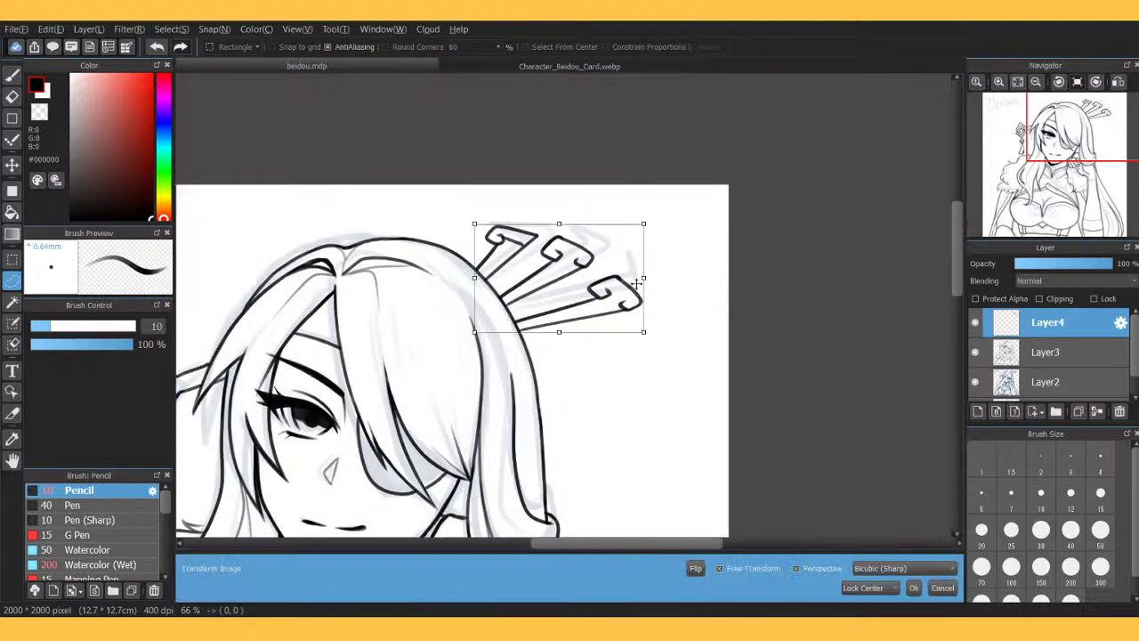
mouse_move(644, 224)
mouse_down()
mouse_move(669, 194)
mouse_move(634, 219)
mouse_up()
drag(644, 331, 629, 321)
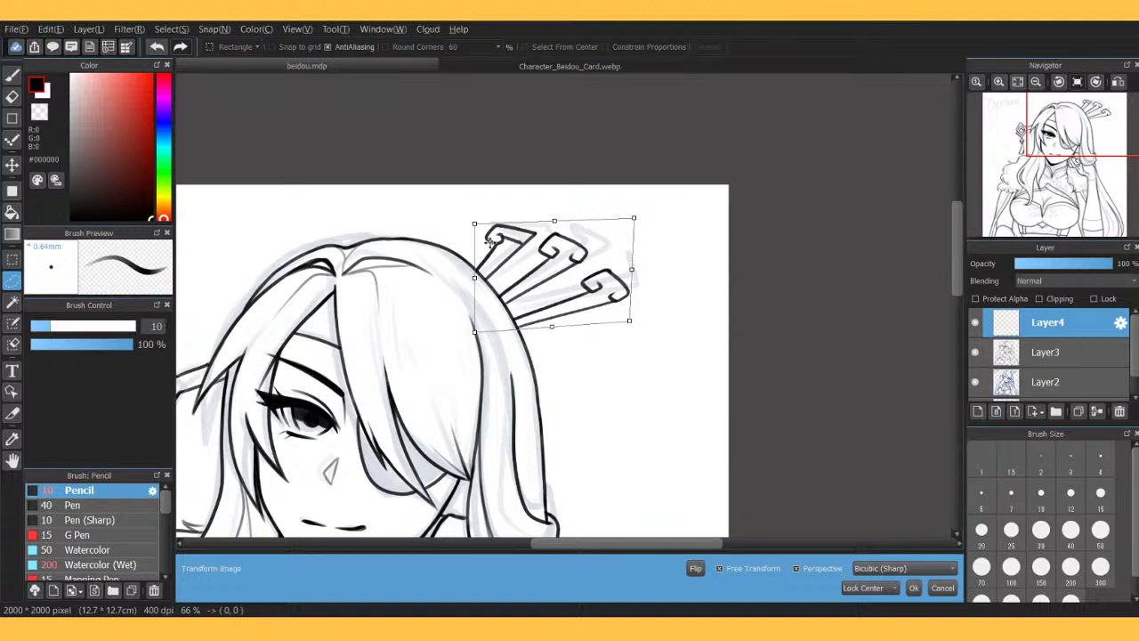
drag(475, 224, 499, 232)
drag(570, 264, 563, 260)
drag(676, 264, 677, 249)
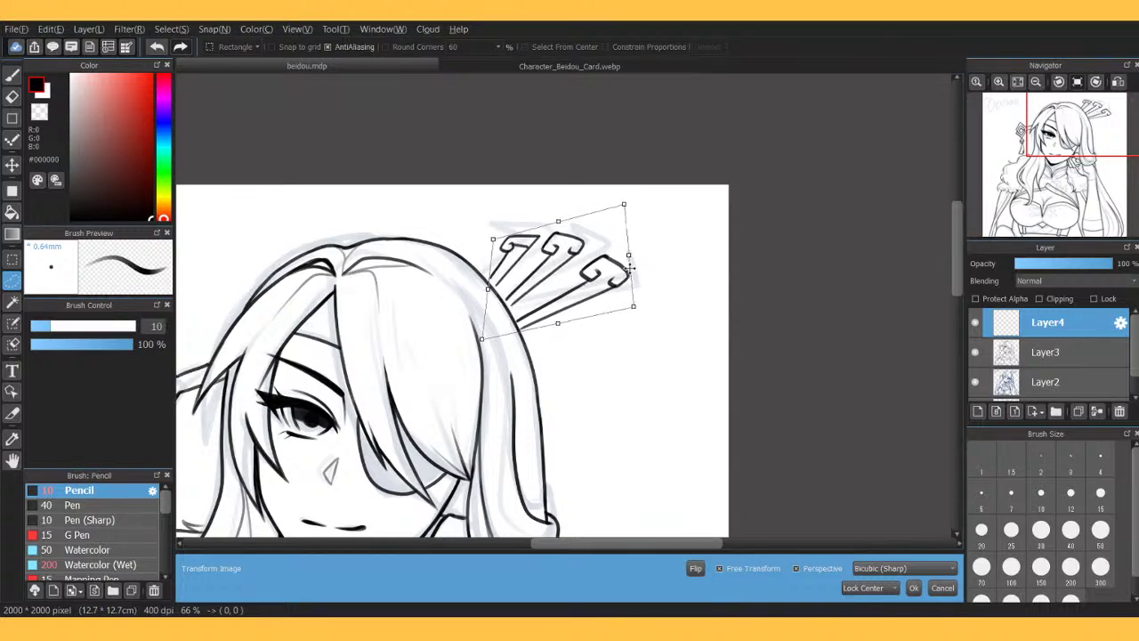
drag(727, 215, 732, 241)
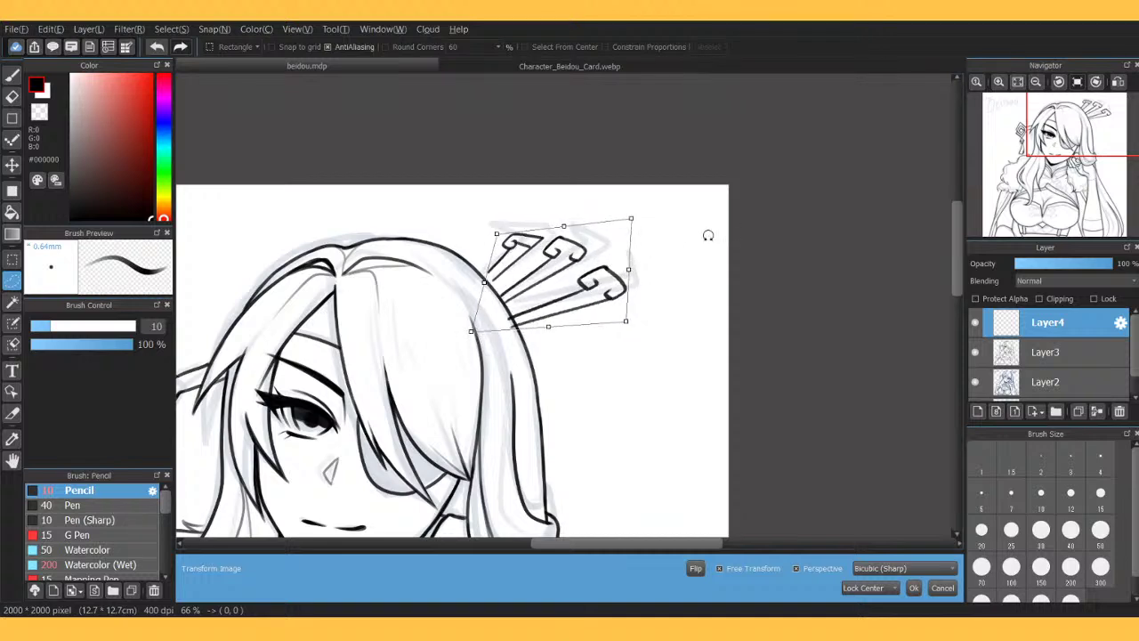
drag(606, 283, 603, 284)
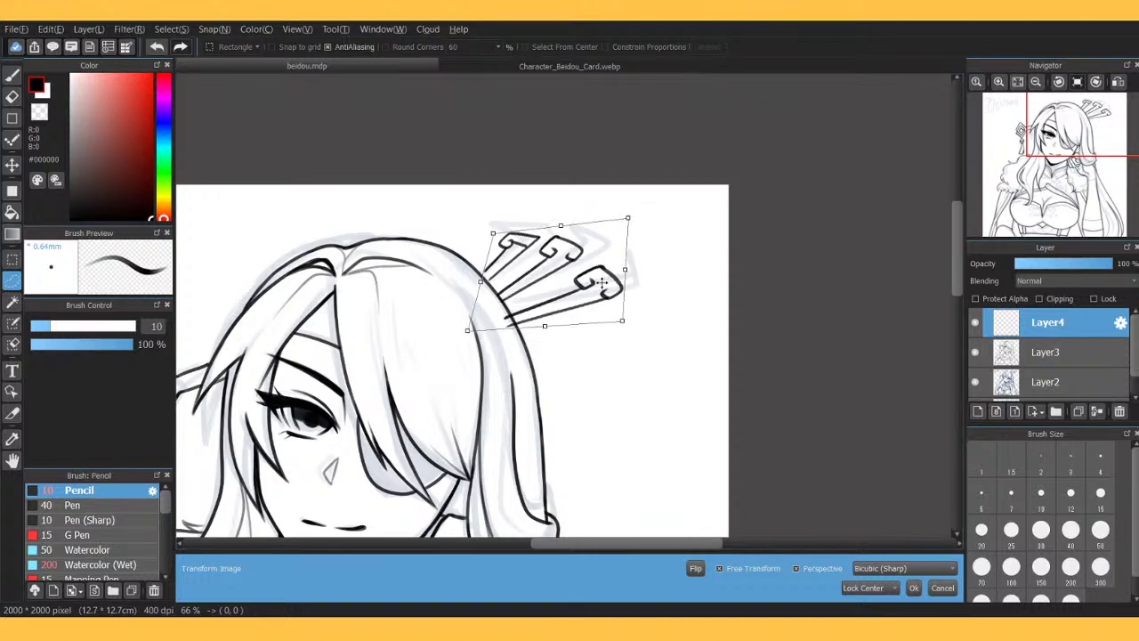
mouse_move(631, 216)
mouse_down()
mouse_move(662, 216)
mouse_move(629, 226)
mouse_up()
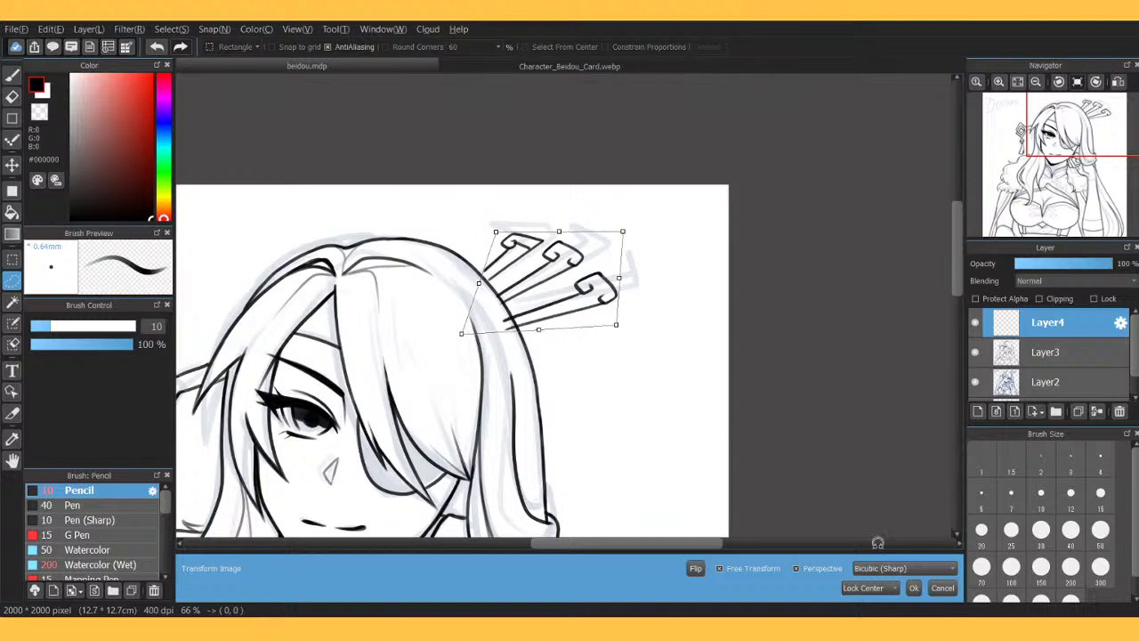
click(913, 588)
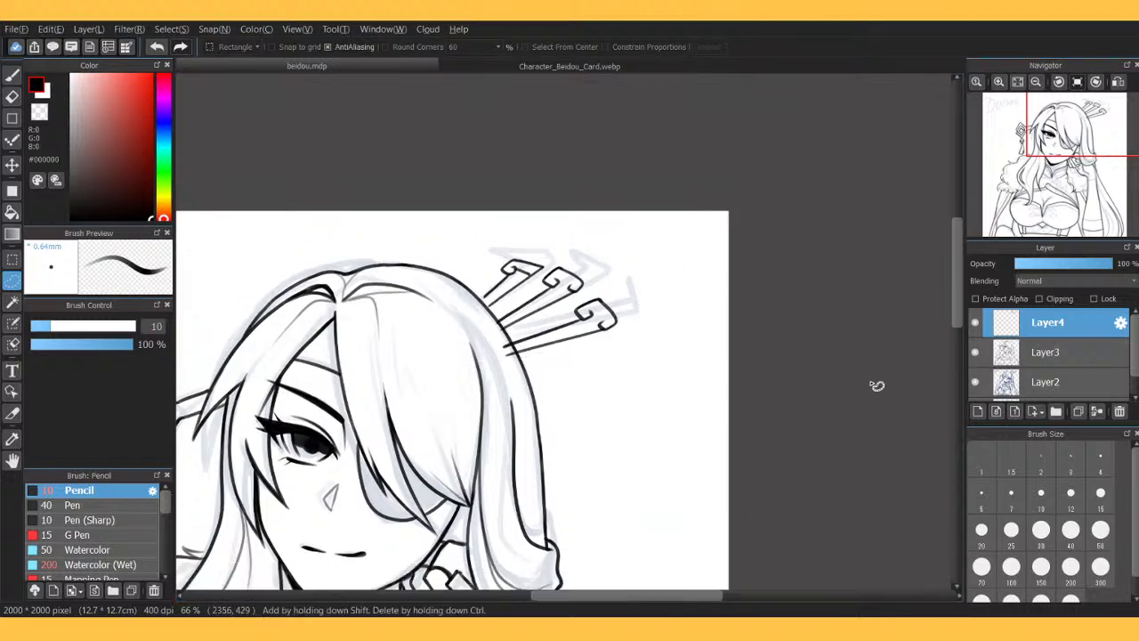
Shift the hairpins slightly into the hair and erase the shaft ends that cross inside the hair outline, redoing the erasing once.
drag(609, 321, 587, 314)
key(e)
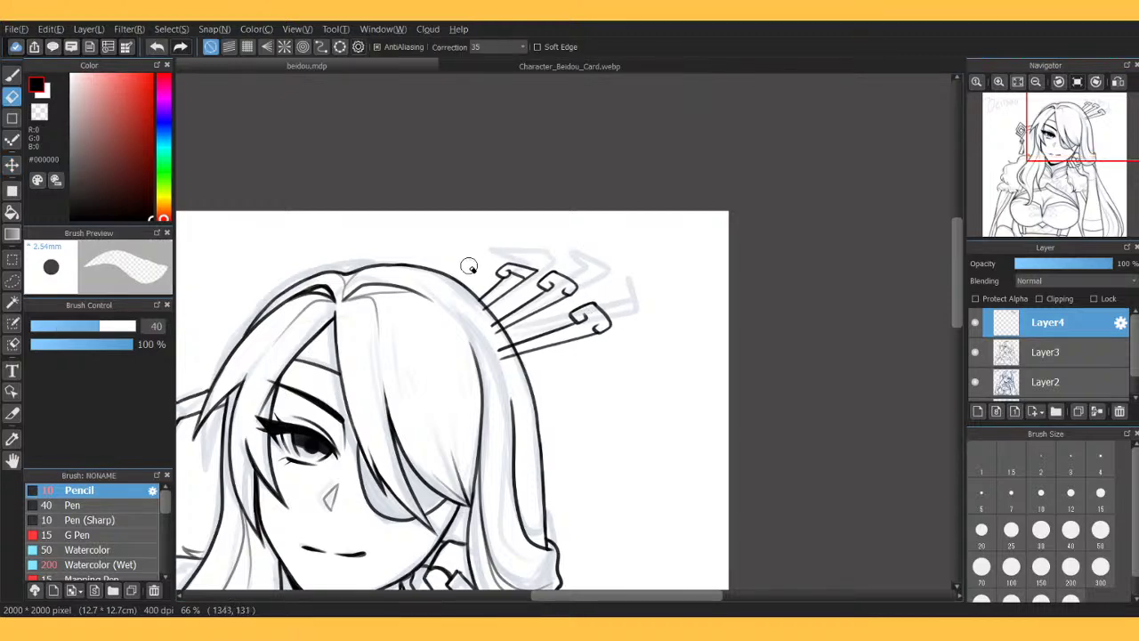
drag(469, 303, 507, 364)
drag(488, 320, 519, 369)
key(v)
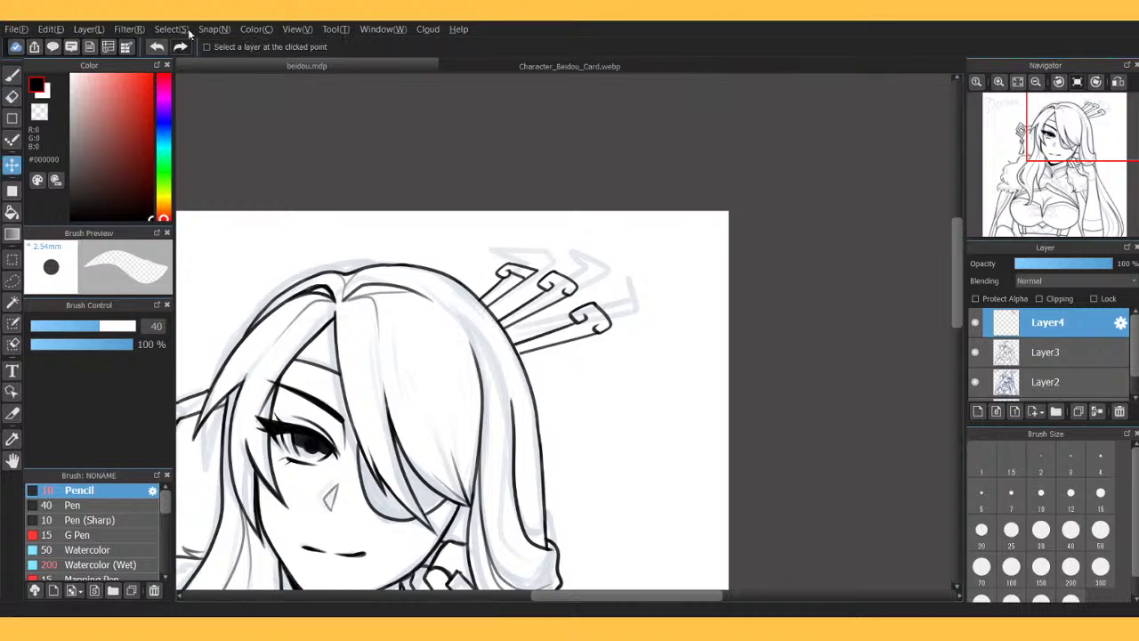
click(156, 47)
key(e)
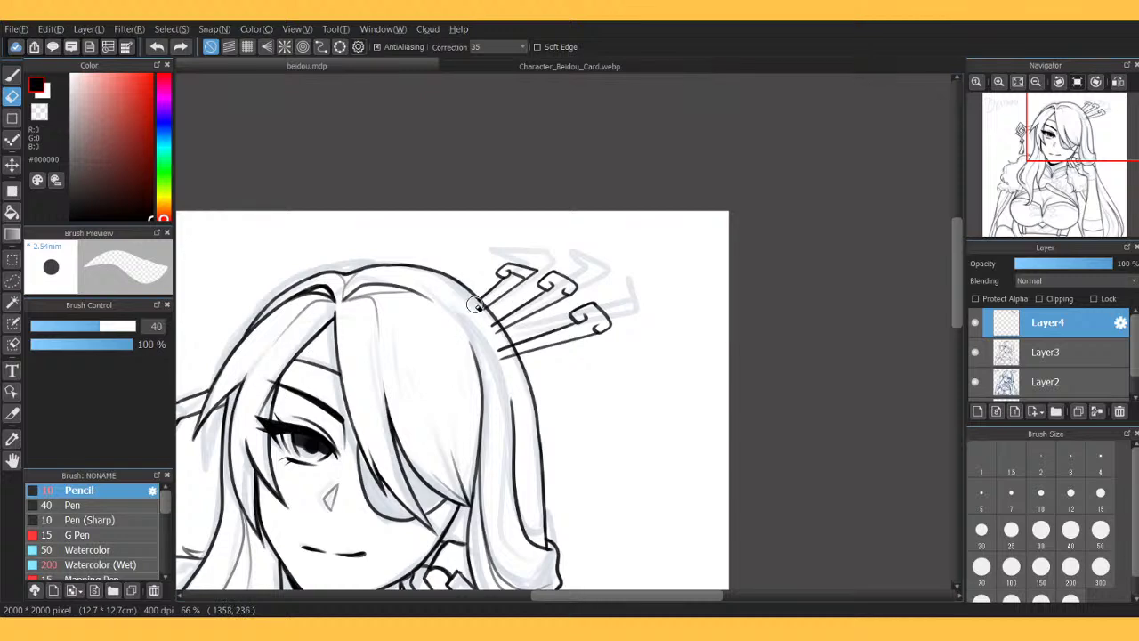
key(v)
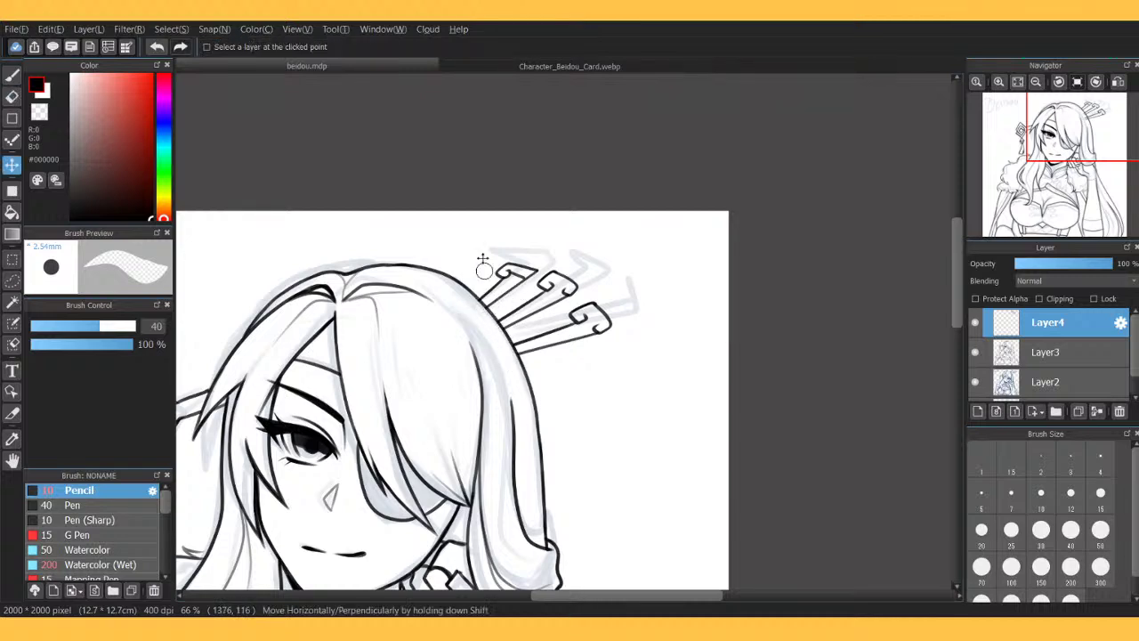
Check the hairpins with Layer3 briefly hidden, and merge Layer4 into the Layer3 line art.
scroll(482, 259, down, 3)
click(975, 352)
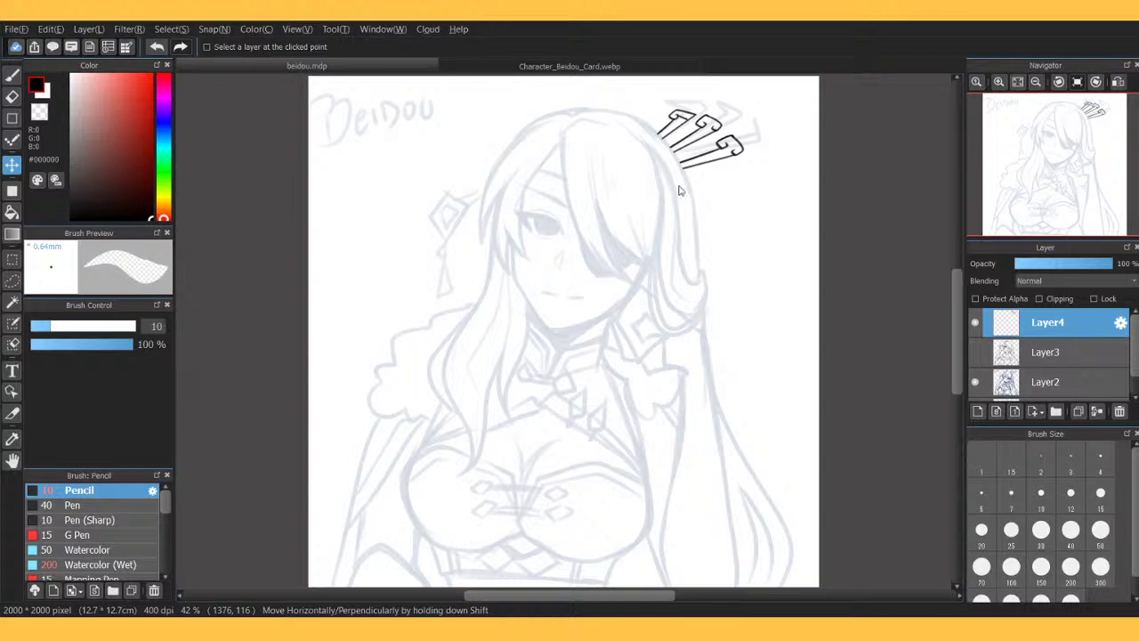
click(976, 352)
click(1120, 411)
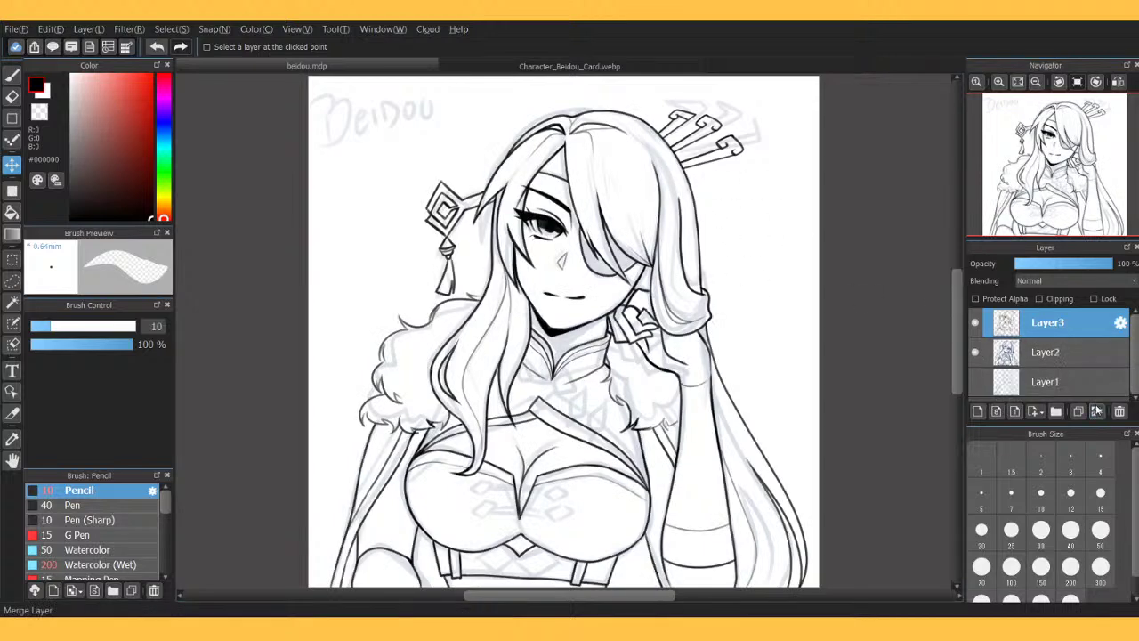
Hide the Layer2 and Layer1 sketches to view the clean line art alone.
click(976, 381)
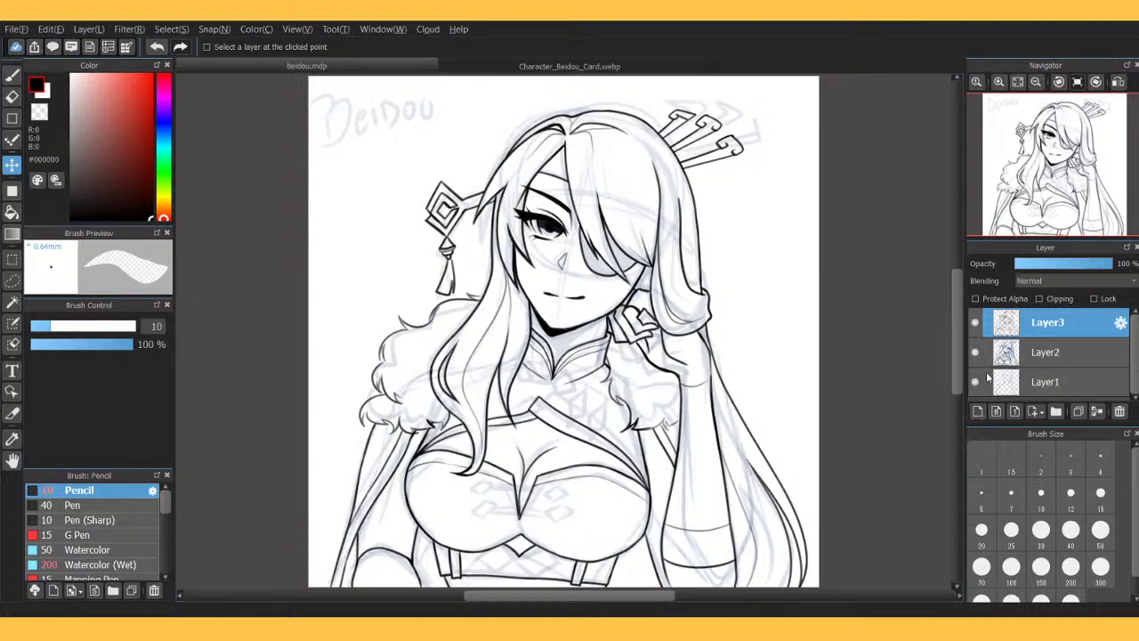
click(976, 352)
click(975, 381)
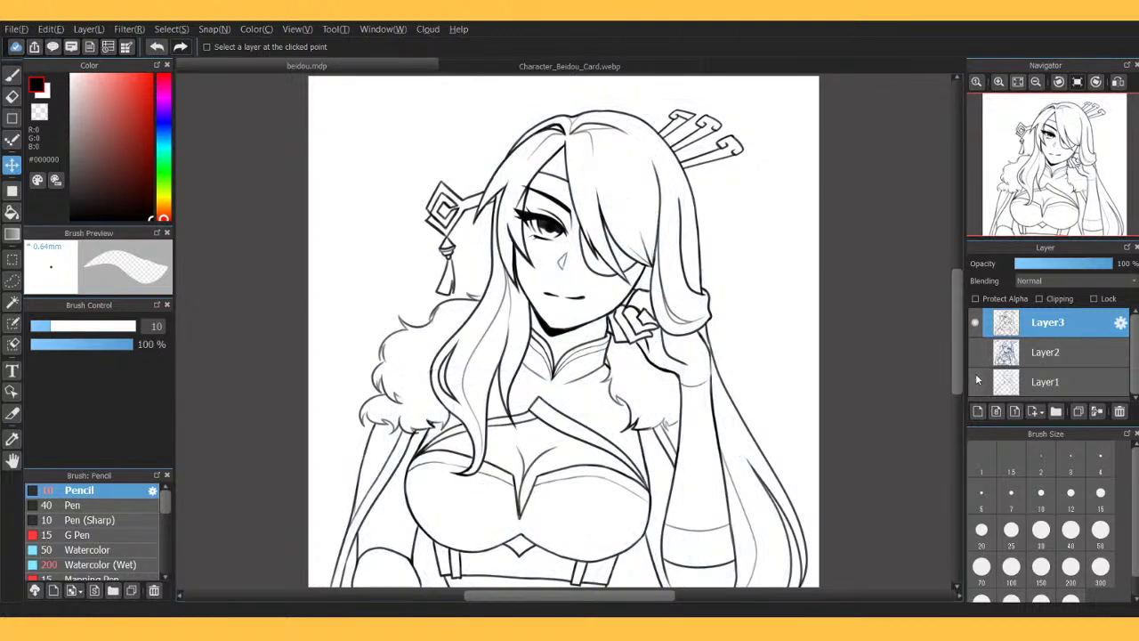
Hide the line art, view the two sketch layers together, and isolate the Layer1 construction sketch with the whole canvas in view.
click(976, 322)
click(976, 351)
click(976, 381)
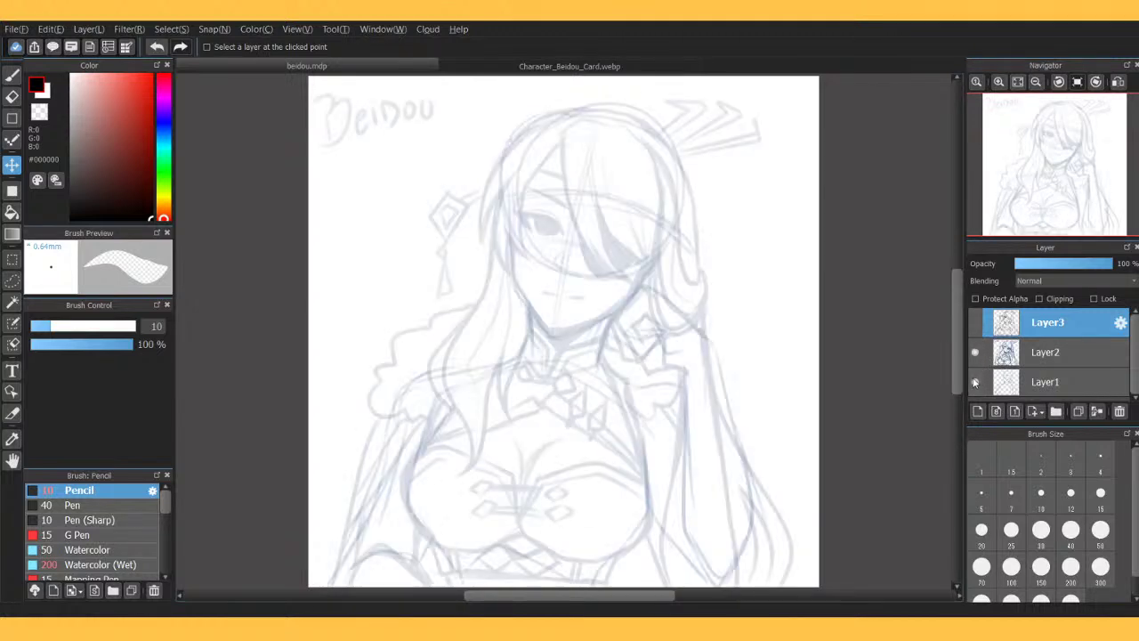
click(975, 351)
click(984, 199)
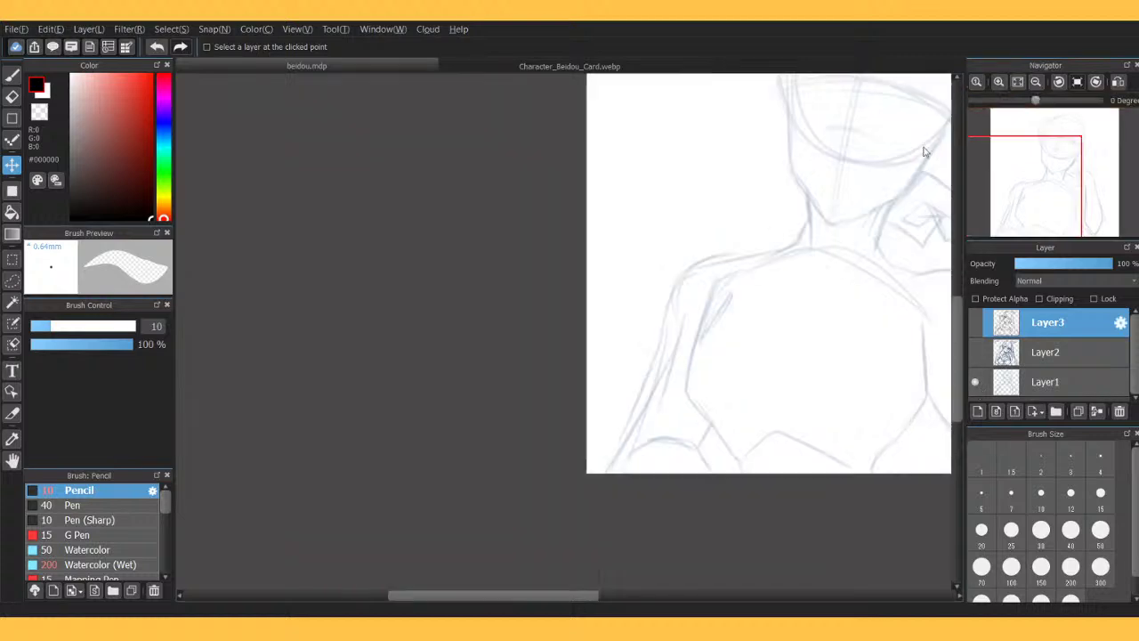
click(1019, 81)
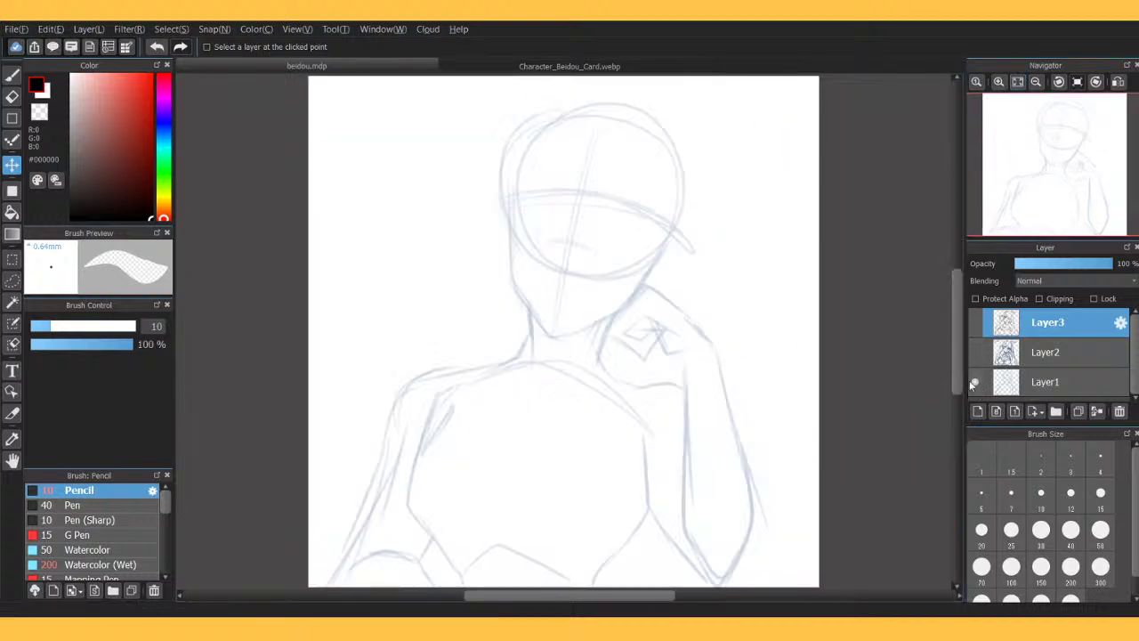
Hide the sketches on Layer1 and Layer2 and show only the line art on Layer3.
click(976, 381)
click(973, 352)
click(976, 353)
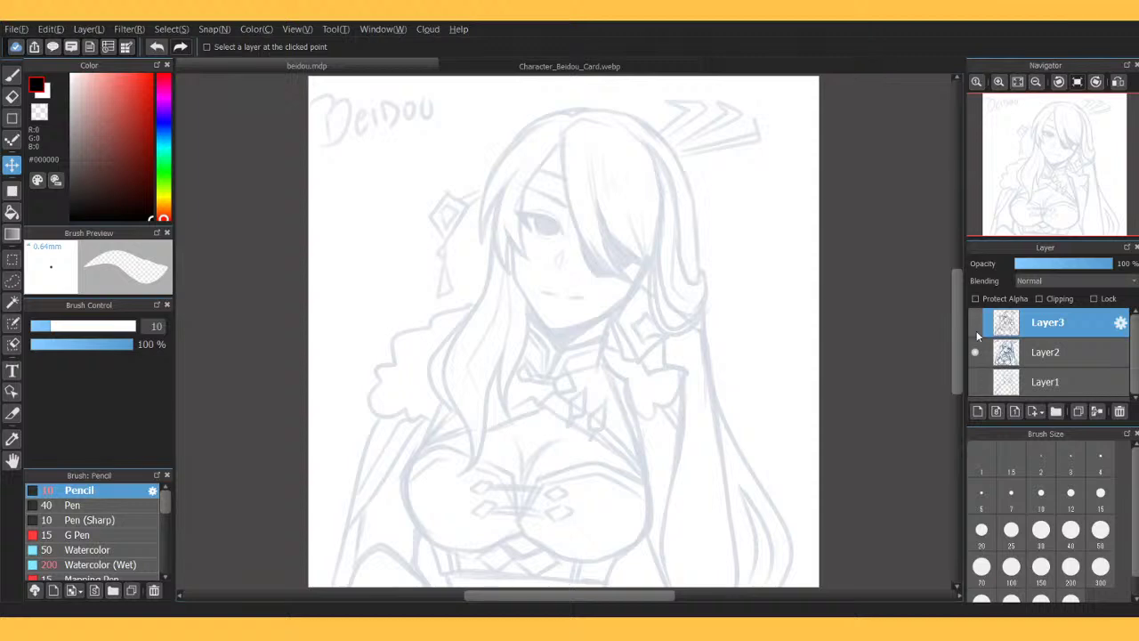
click(976, 322)
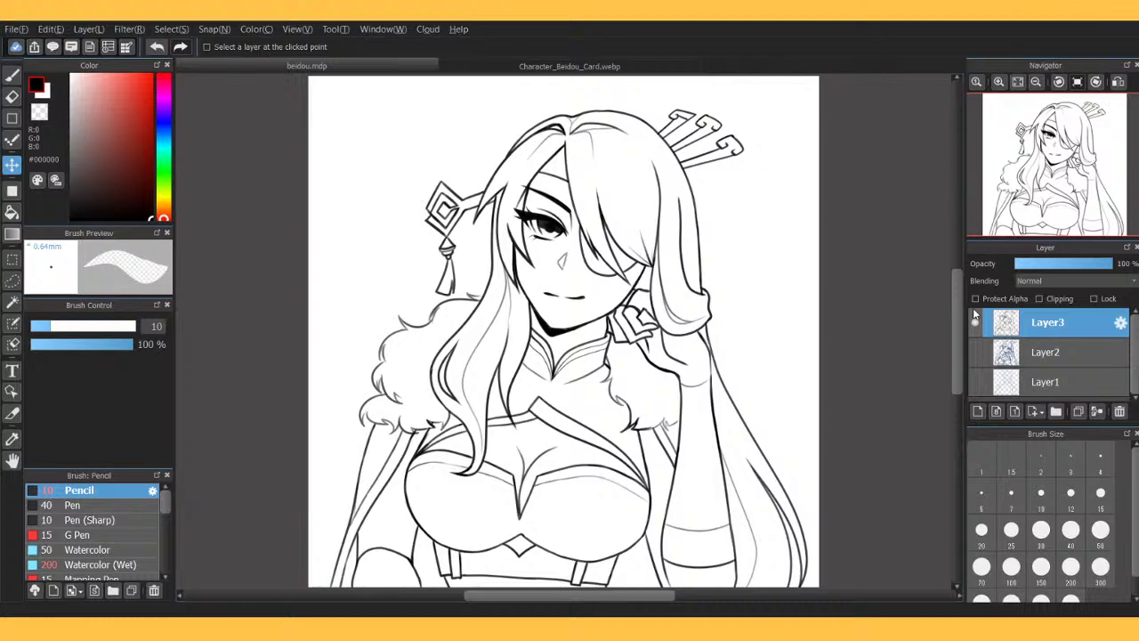
Examine the character's hairpins, outfit, belt and face in the Character_Beidou_Card.webp reference image and return to beidou.mdp.
click(616, 66)
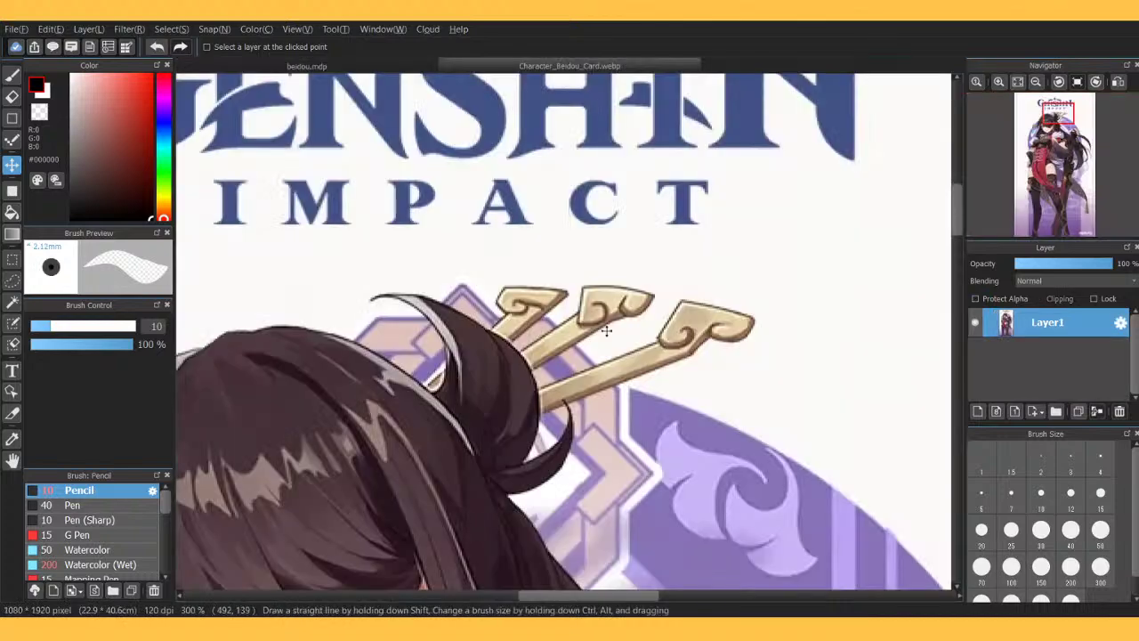
mouse_move(1066, 134)
mouse_down()
mouse_move(1038, 146)
mouse_move(1045, 140)
mouse_up()
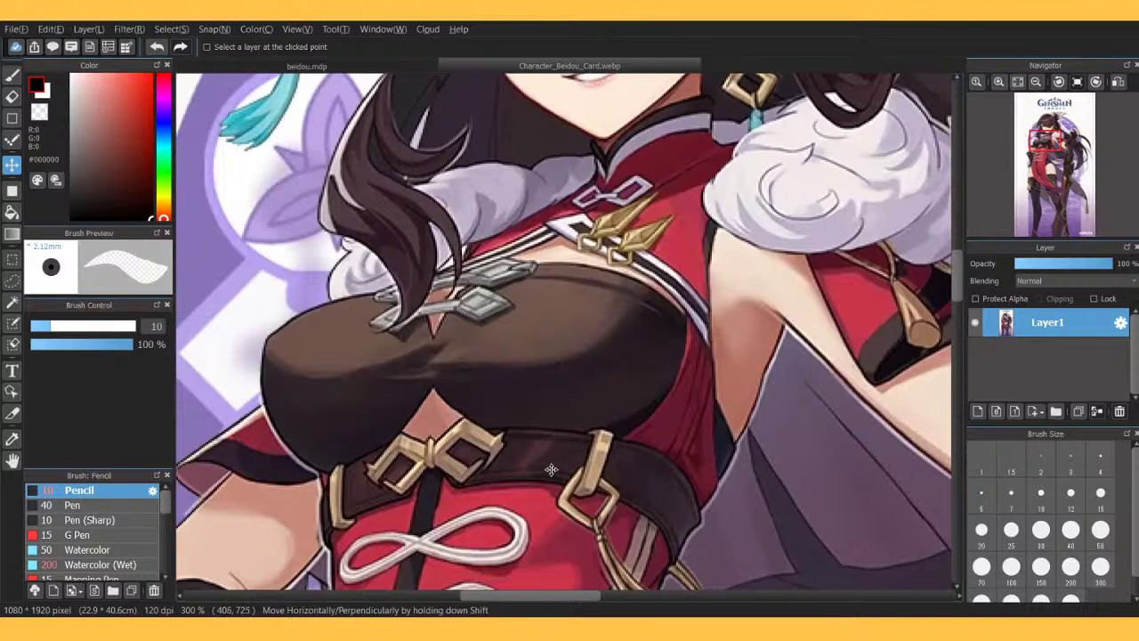
mouse_move(1053, 158)
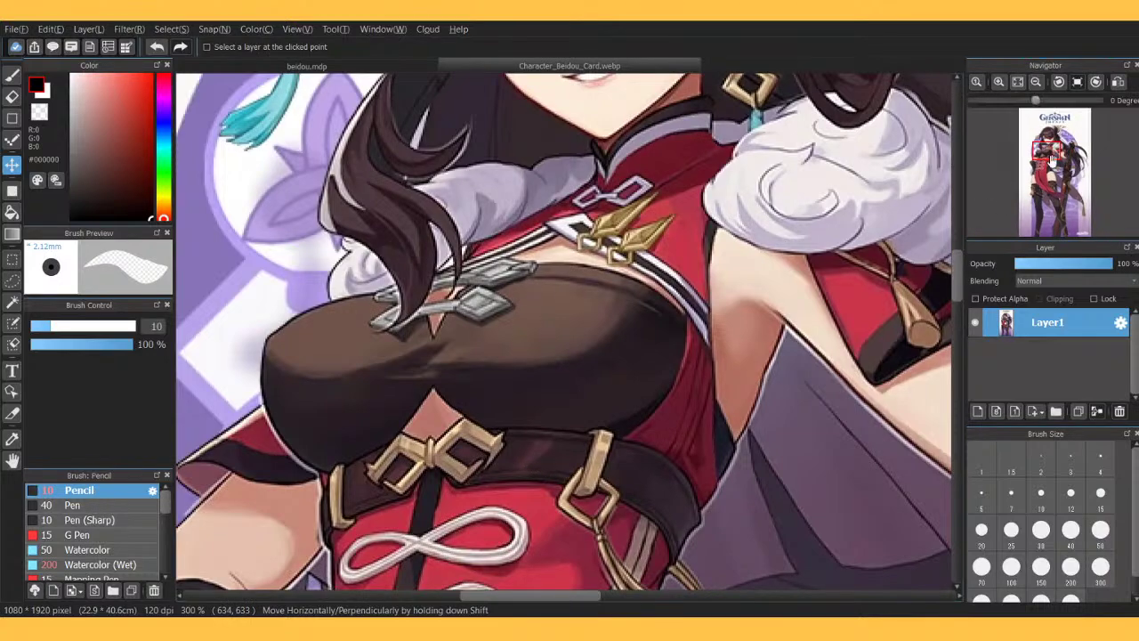
mouse_move(1053, 158)
mouse_down()
mouse_move(1069, 157)
mouse_move(1053, 125)
mouse_move(1049, 142)
mouse_up()
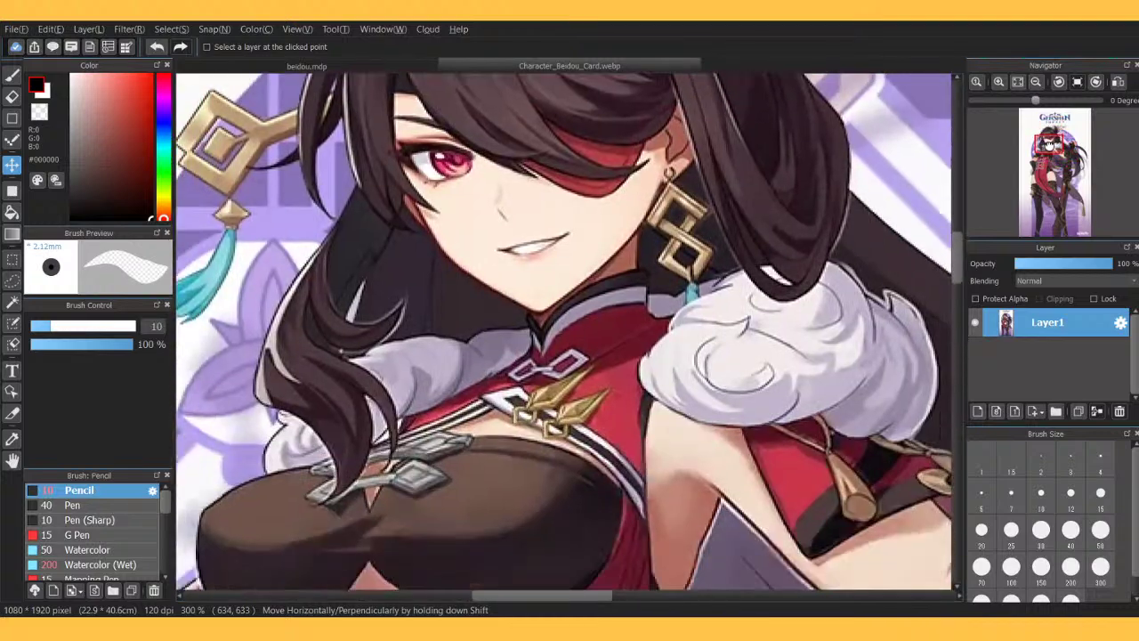
click(372, 68)
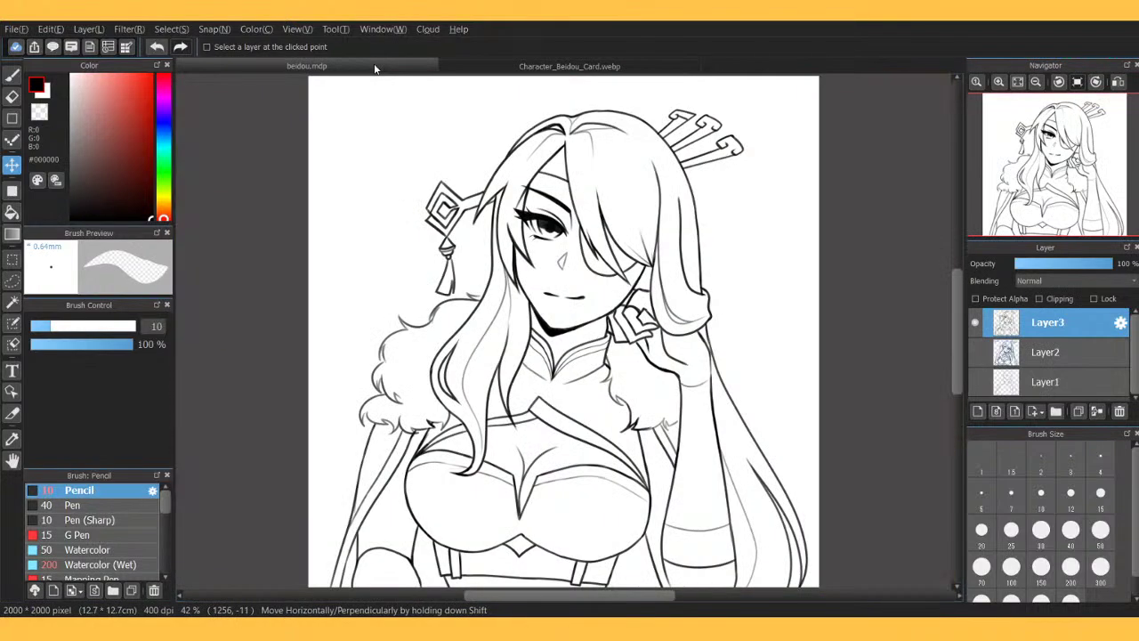
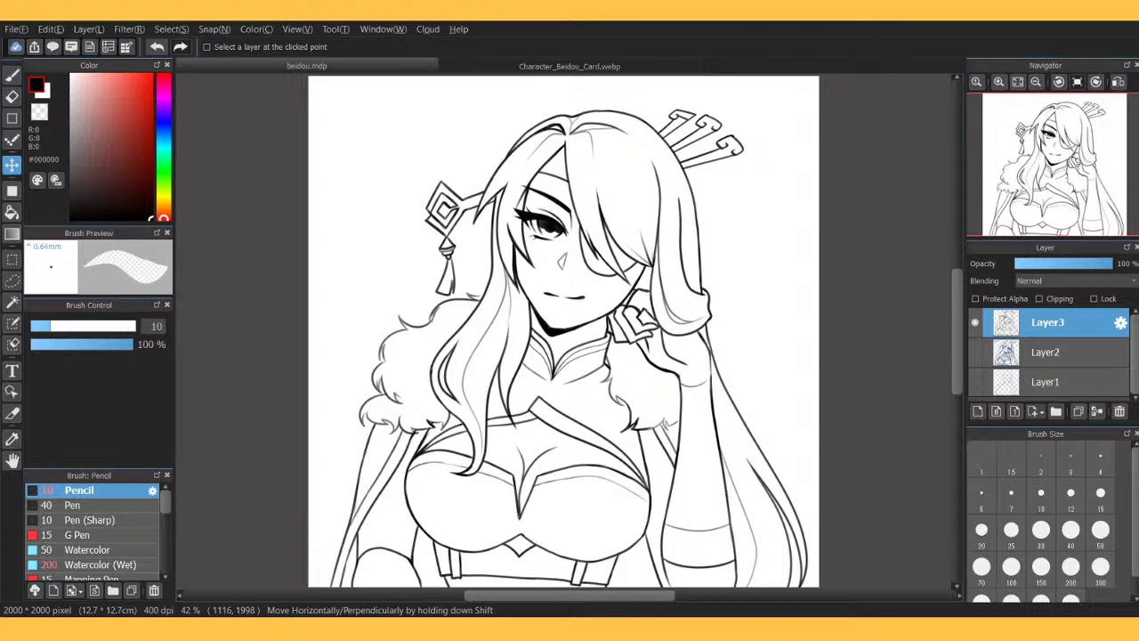
Add a new layer above Layer3 and check the collar clasp in the Character_Beidou_Card.webp reference.
click(999, 82)
click(999, 81)
click(999, 82)
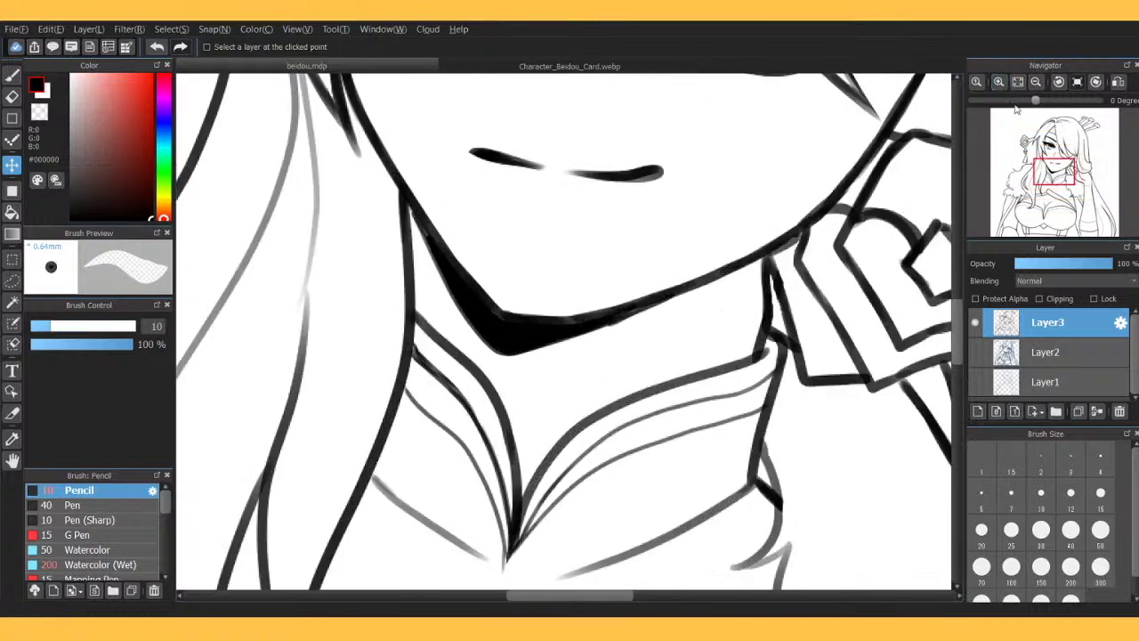
drag(1047, 153, 1054, 179)
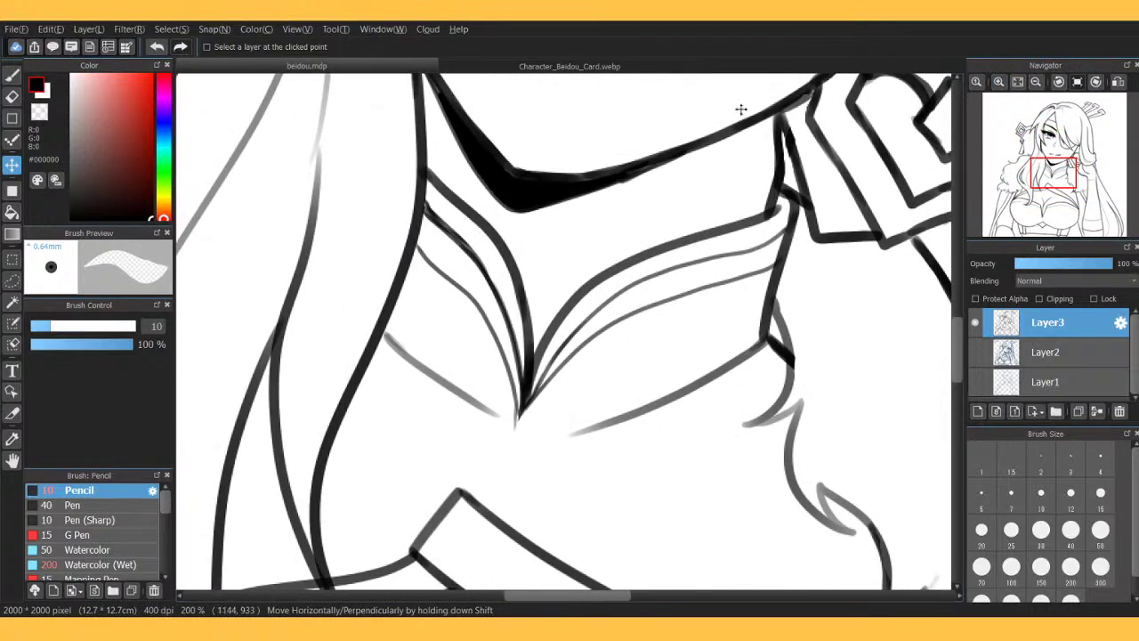
click(977, 412)
click(574, 66)
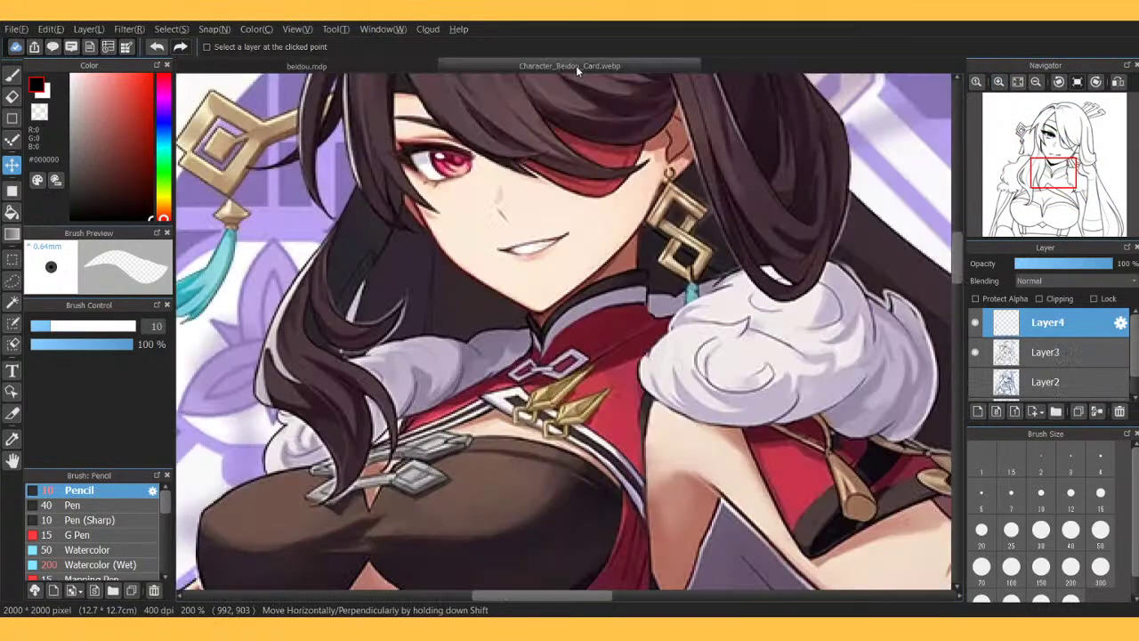
click(324, 68)
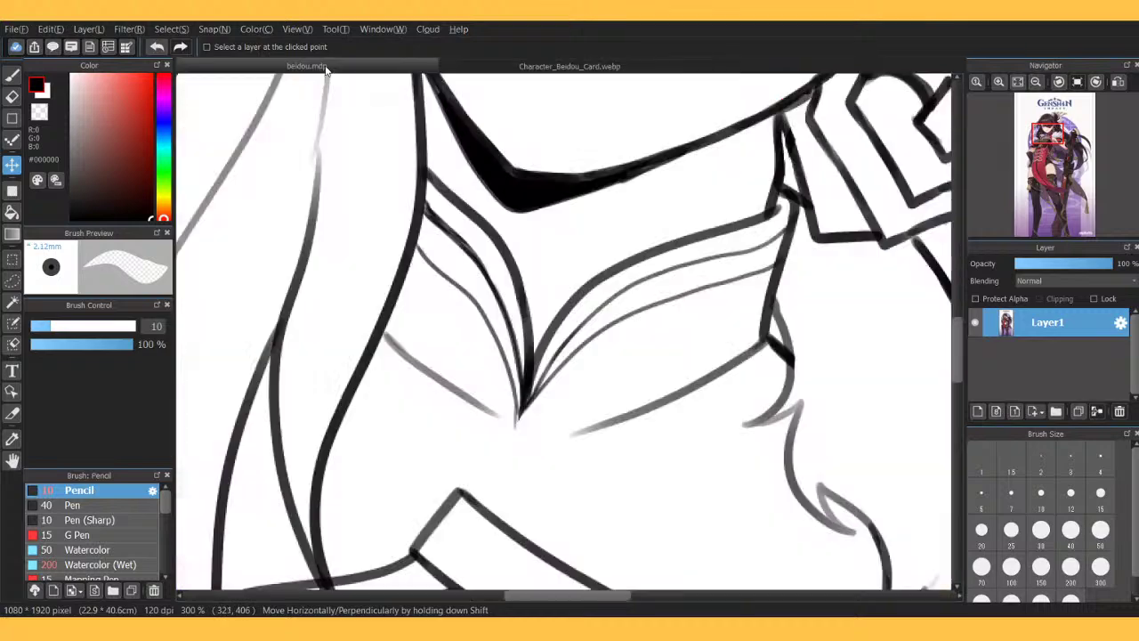
With the Pencil at size 7, draw the clasp's bar and its right double-outlined diamond at the collar's V point on Layer4.
click(1058, 82)
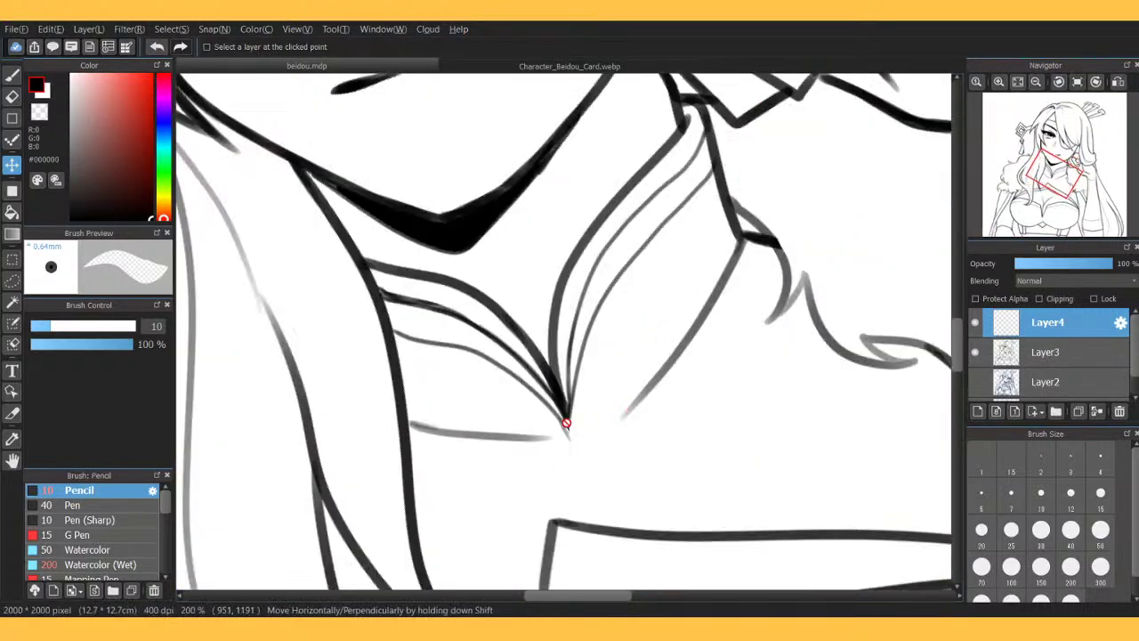
key(b)
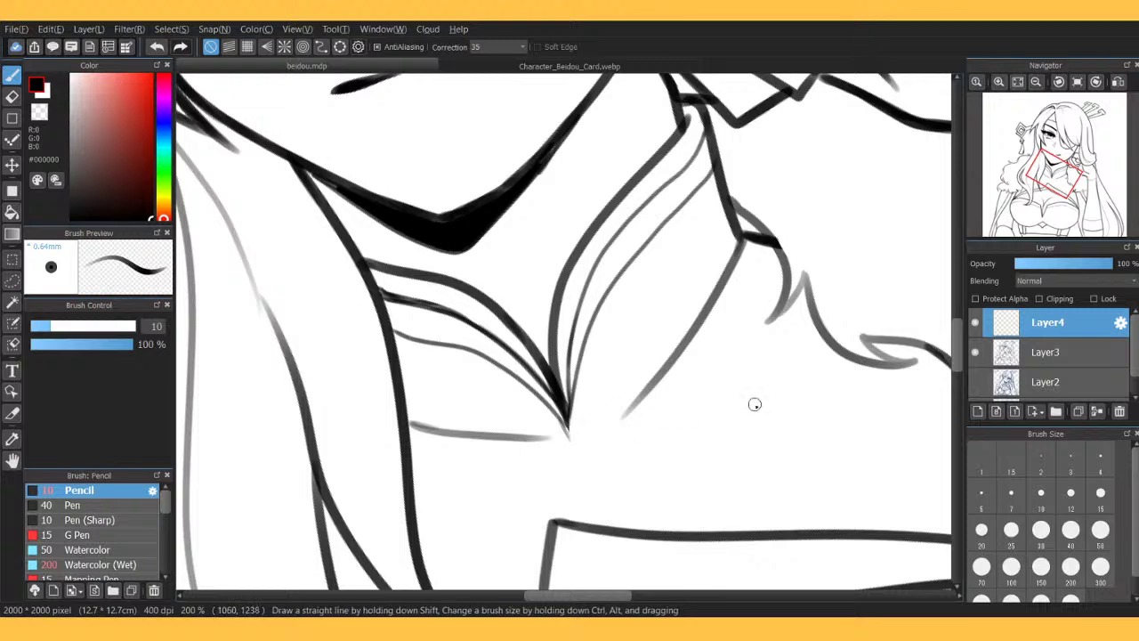
click(1012, 499)
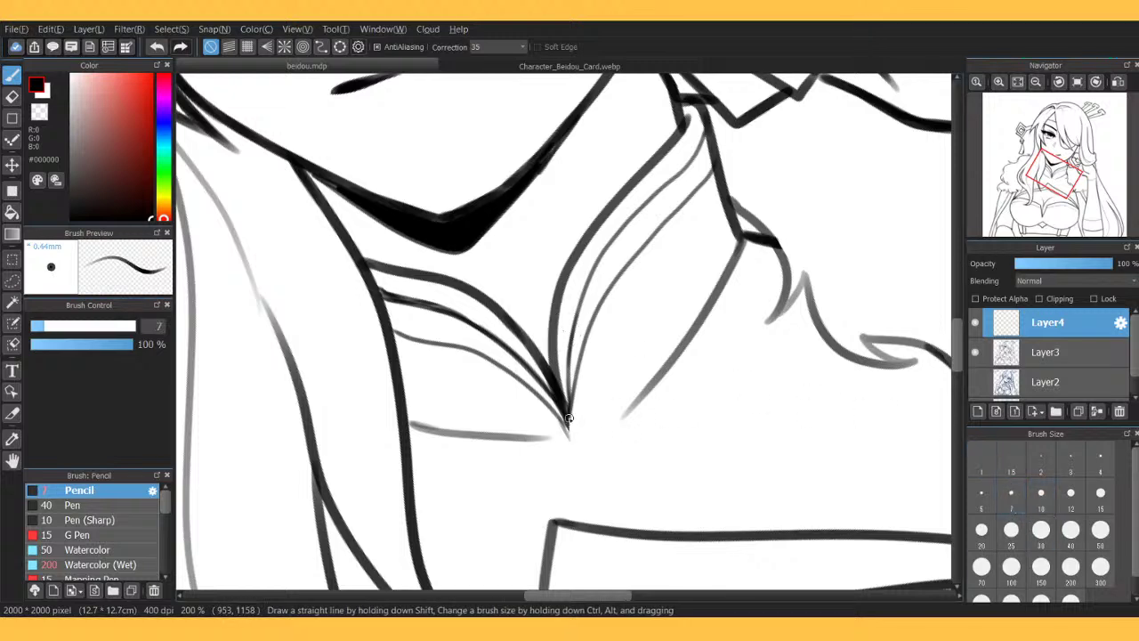
mouse_move(552, 428)
mouse_down()
mouse_move(607, 410)
mouse_move(526, 440)
mouse_move(527, 452)
mouse_move(619, 428)
mouse_move(630, 376)
mouse_move(654, 395)
mouse_move(648, 445)
mouse_move(665, 405)
mouse_move(607, 393)
mouse_move(600, 409)
mouse_move(626, 360)
mouse_move(679, 388)
mouse_up()
mouse_move(607, 443)
mouse_down()
mouse_move(661, 465)
mouse_move(679, 392)
mouse_up()
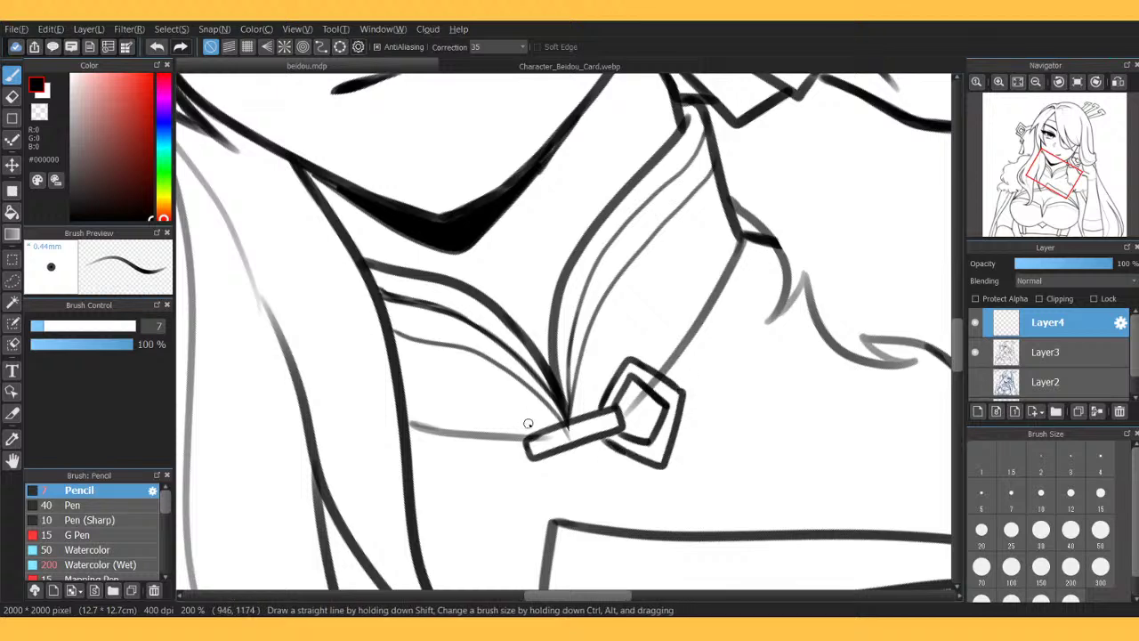
Draw the clasp's left diamond with an inner and an outer outline, undoing and redrawing the outer outline.
mouse_move(532, 436)
mouse_down()
mouse_move(488, 424)
mouse_move(480, 465)
mouse_move(521, 482)
mouse_move(532, 454)
mouse_move(519, 428)
mouse_move(537, 433)
mouse_move(509, 414)
mouse_move(538, 428)
mouse_move(485, 414)
mouse_up()
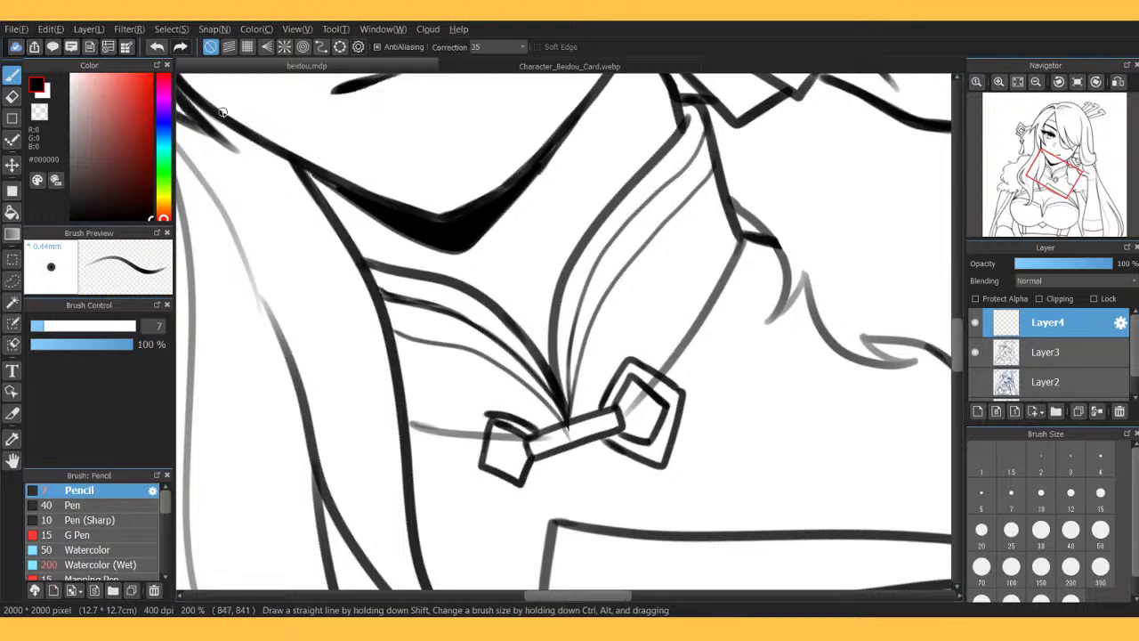
click(168, 46)
click(169, 45)
click(180, 47)
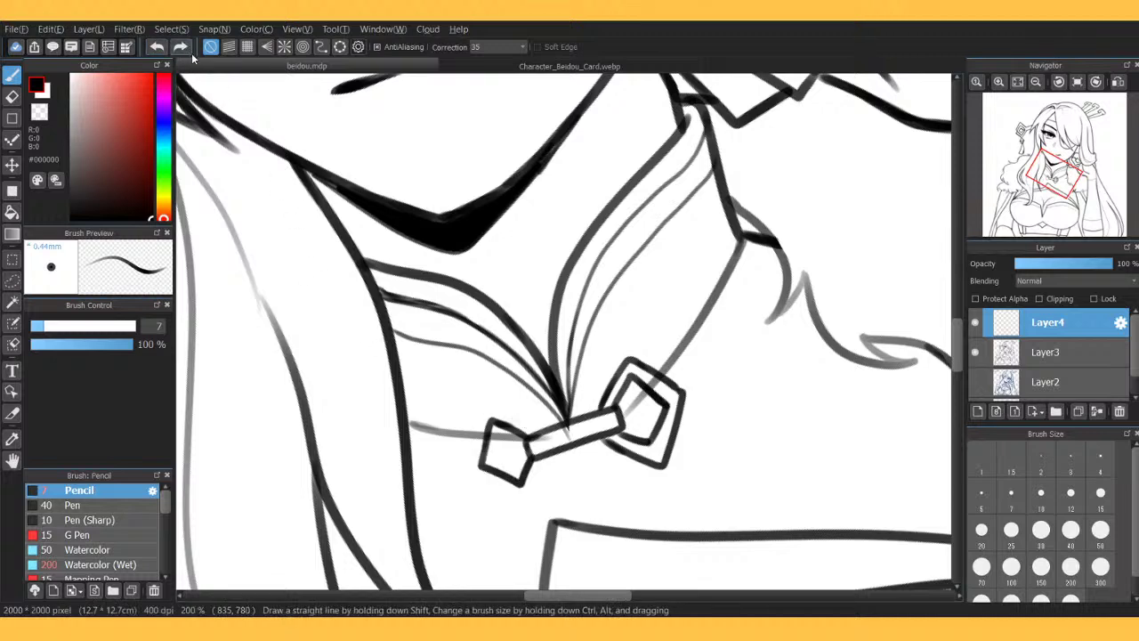
mouse_move(502, 405)
mouse_down()
mouse_move(537, 426)
mouse_move(525, 418)
mouse_move(464, 462)
mouse_move(463, 477)
mouse_move(518, 505)
mouse_move(484, 464)
mouse_move(532, 442)
mouse_move(526, 504)
mouse_move(552, 452)
mouse_up()
Erase the Layer3 collar lines that run beneath the clasp's bar and diamonds, and return to the brush.
click(1052, 353)
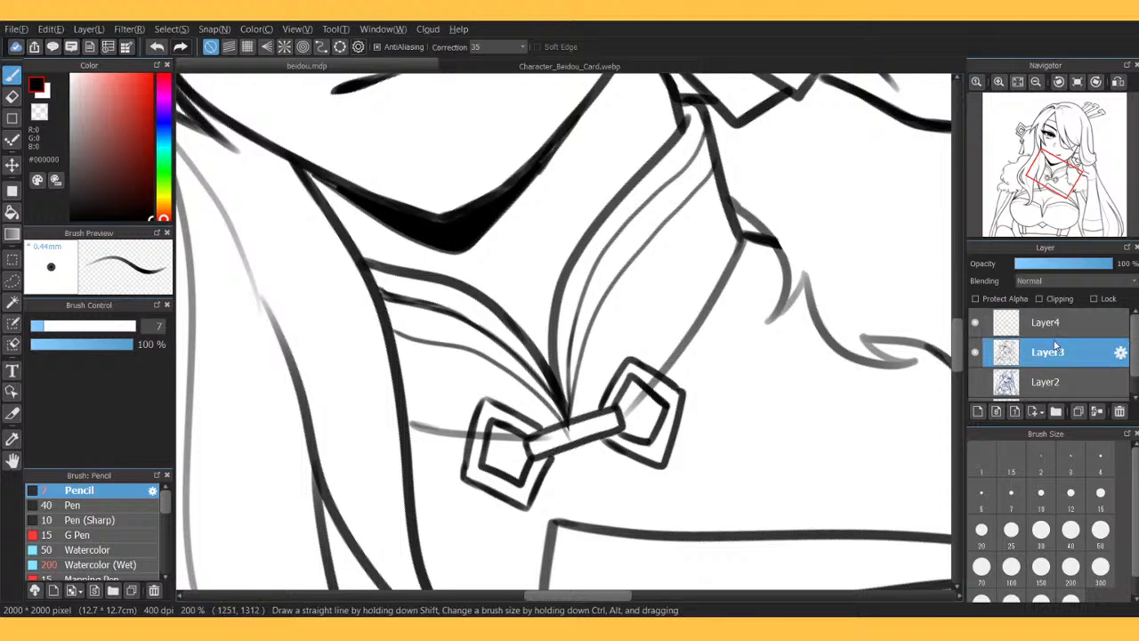
key(e)
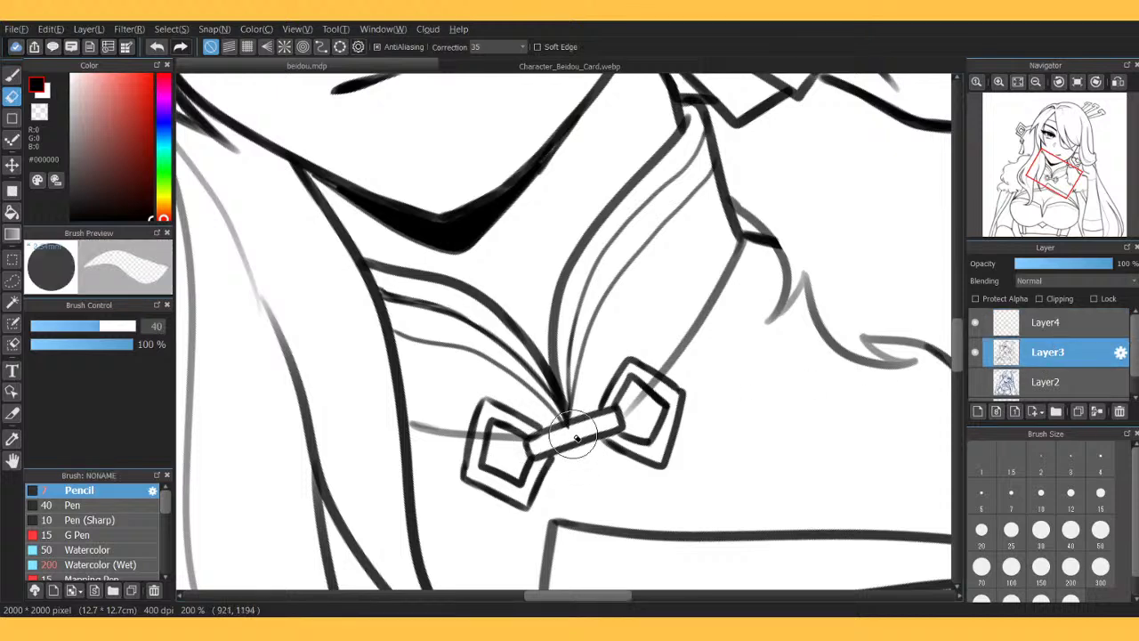
mouse_move(486, 429)
mouse_down()
mouse_move(473, 443)
mouse_move(486, 433)
mouse_up()
drag(635, 401, 653, 367)
key(b)
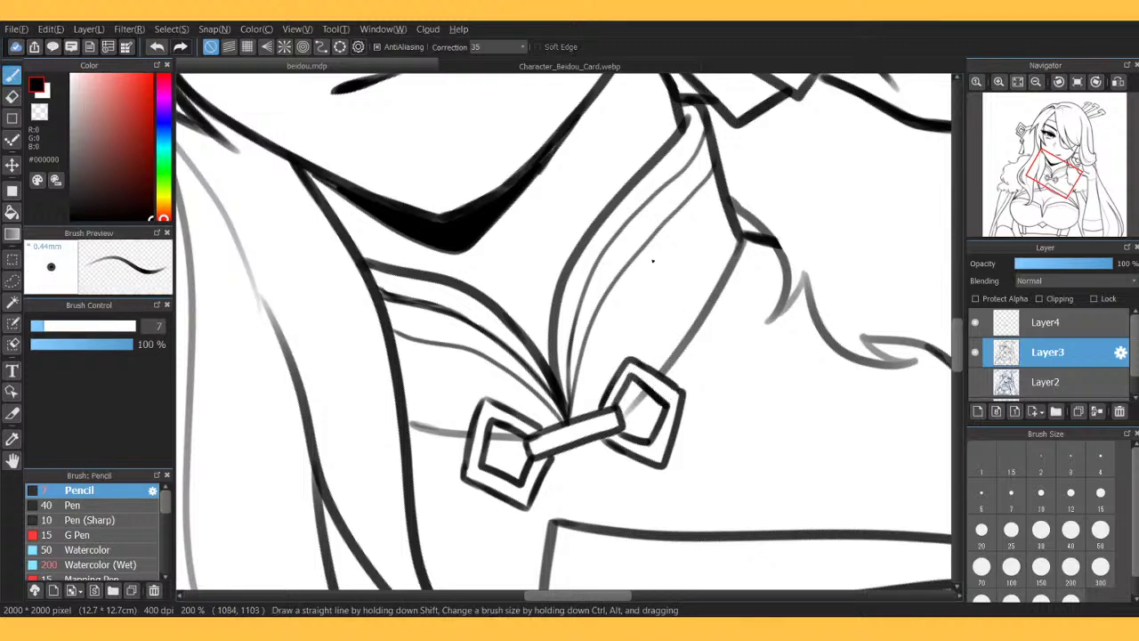
Reset the canvas rotation, check the gold brooch in the Character_Beidou_Card.webp reference, and select Layer4 for drawing at the chest strap.
click(1077, 82)
click(1019, 82)
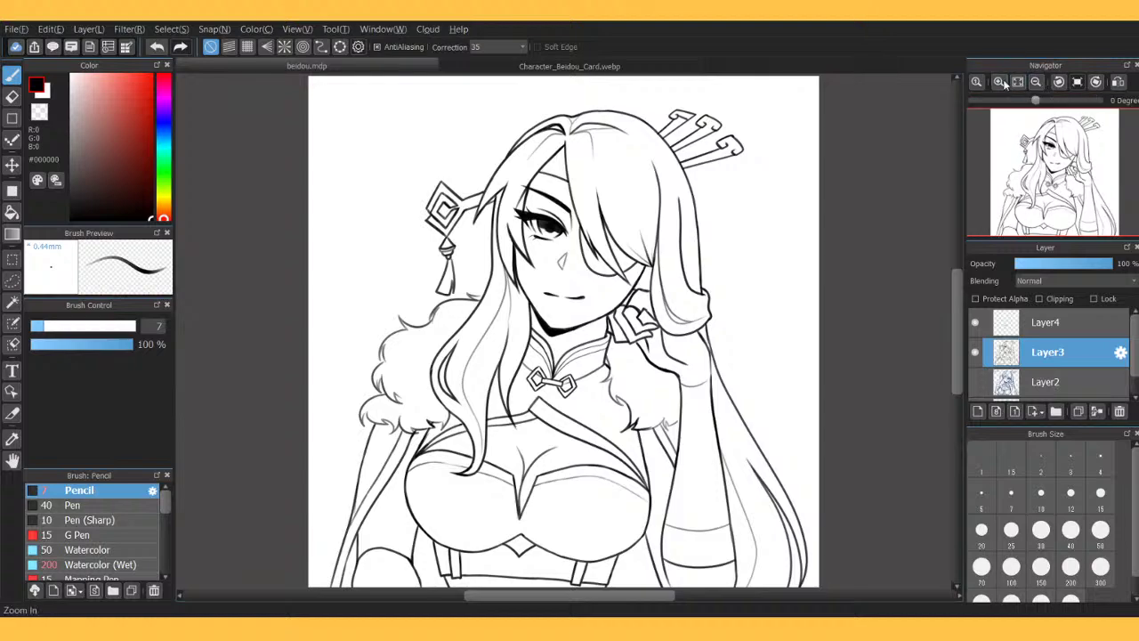
click(1000, 82)
click(1000, 82)
click(528, 67)
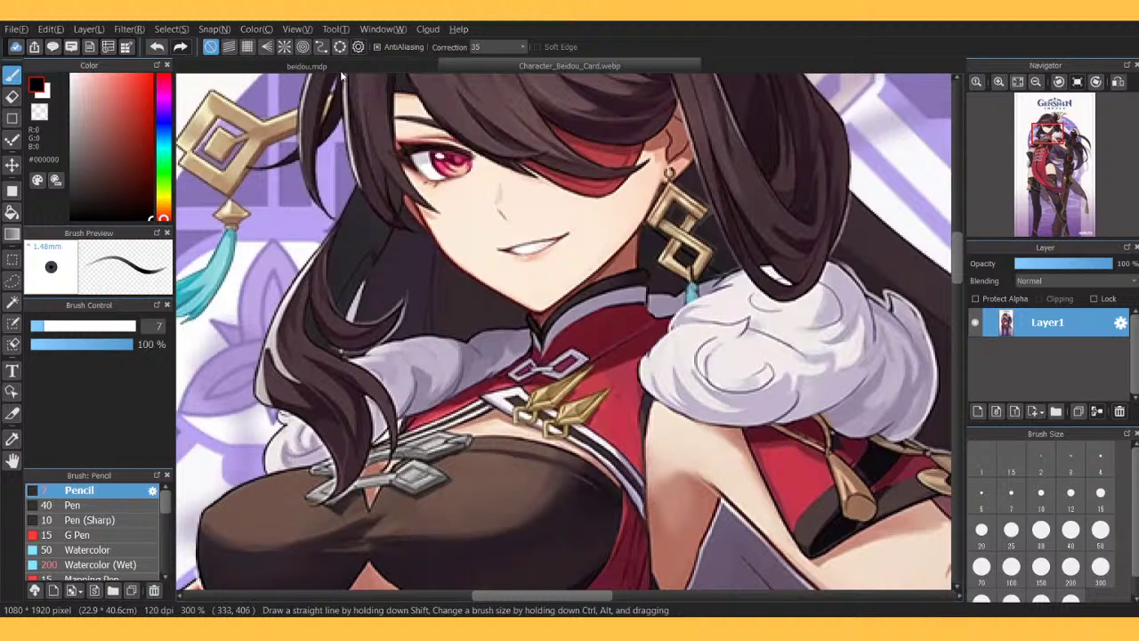
click(308, 66)
drag(1053, 174, 1055, 192)
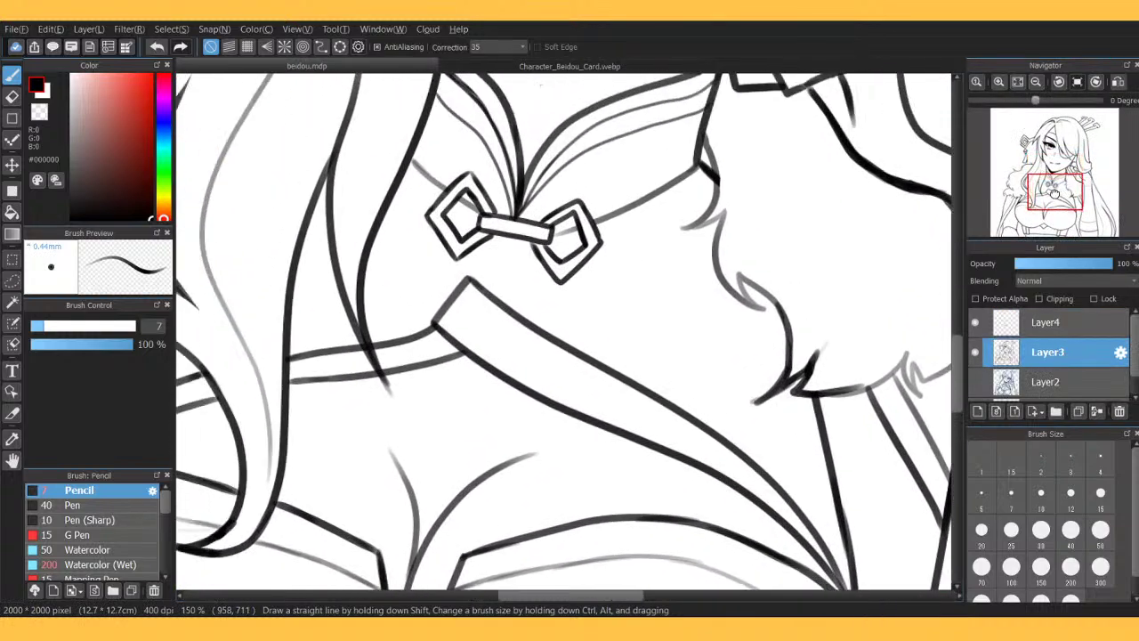
click(1050, 322)
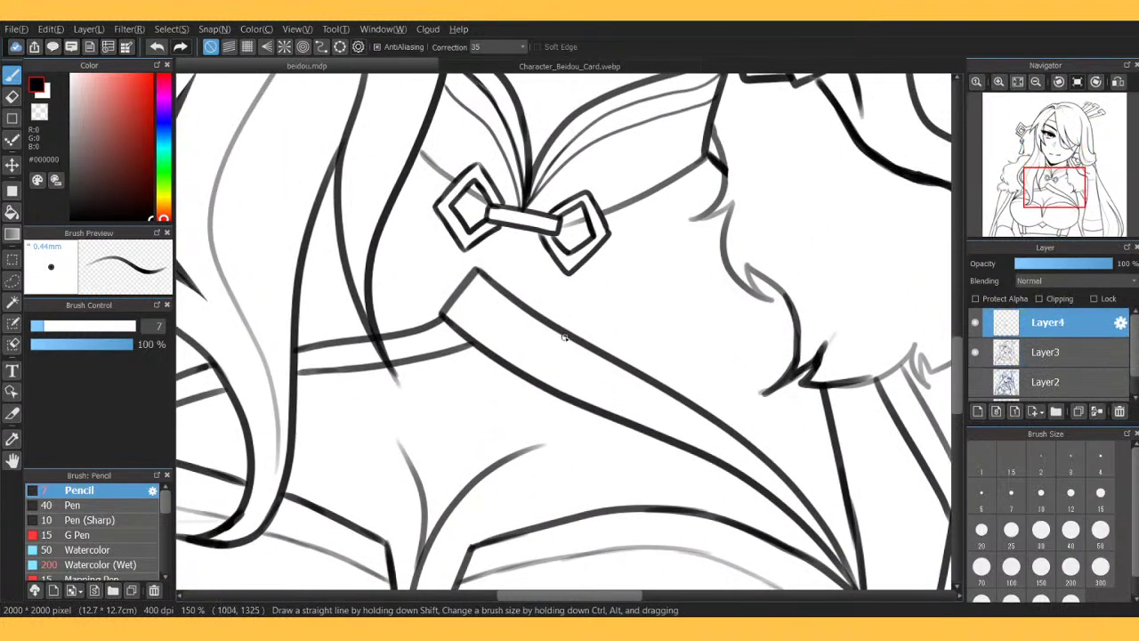
mouse_move(550, 335)
mouse_down()
mouse_move(627, 283)
mouse_move(592, 354)
mouse_up()
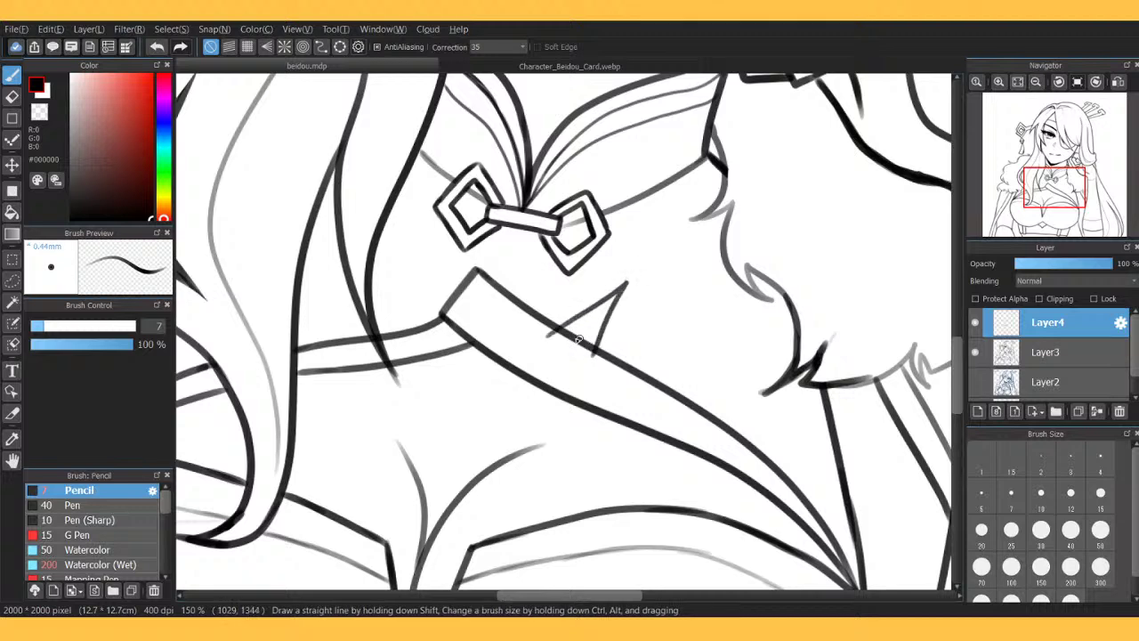
click(167, 50)
click(167, 49)
Draw a pointed spike with a small diamond at its base across the chest strap, and erase the Layer3 strap line inside the spike.
mouse_move(548, 349)
mouse_down()
mouse_move(561, 372)
mouse_move(588, 360)
mouse_move(585, 306)
mouse_move(598, 322)
mouse_move(588, 364)
mouse_up()
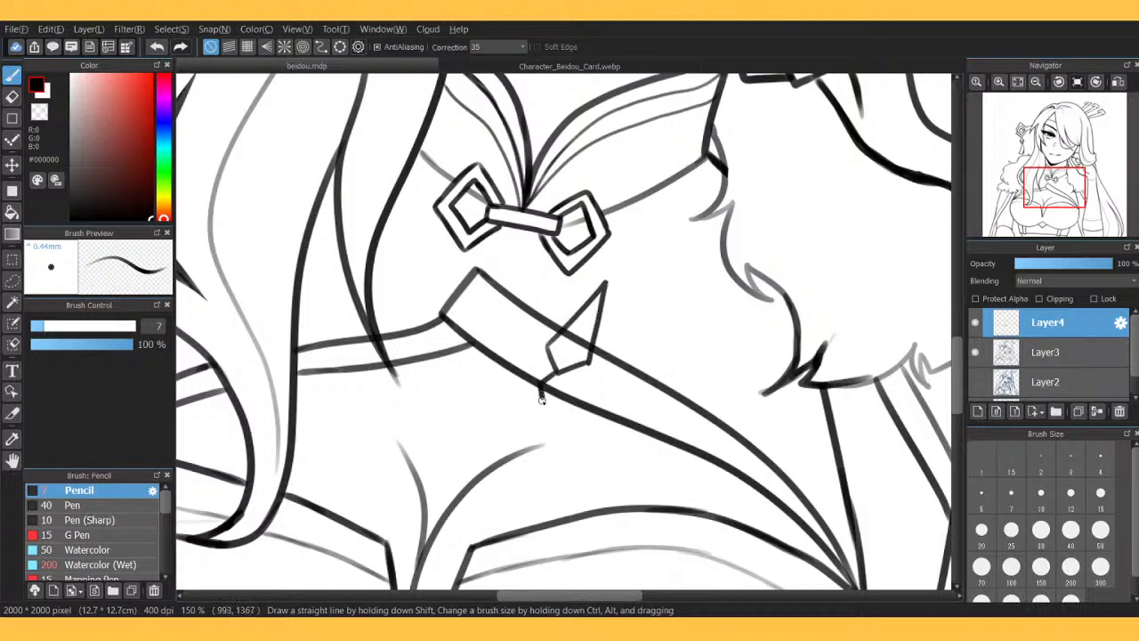
click(1058, 356)
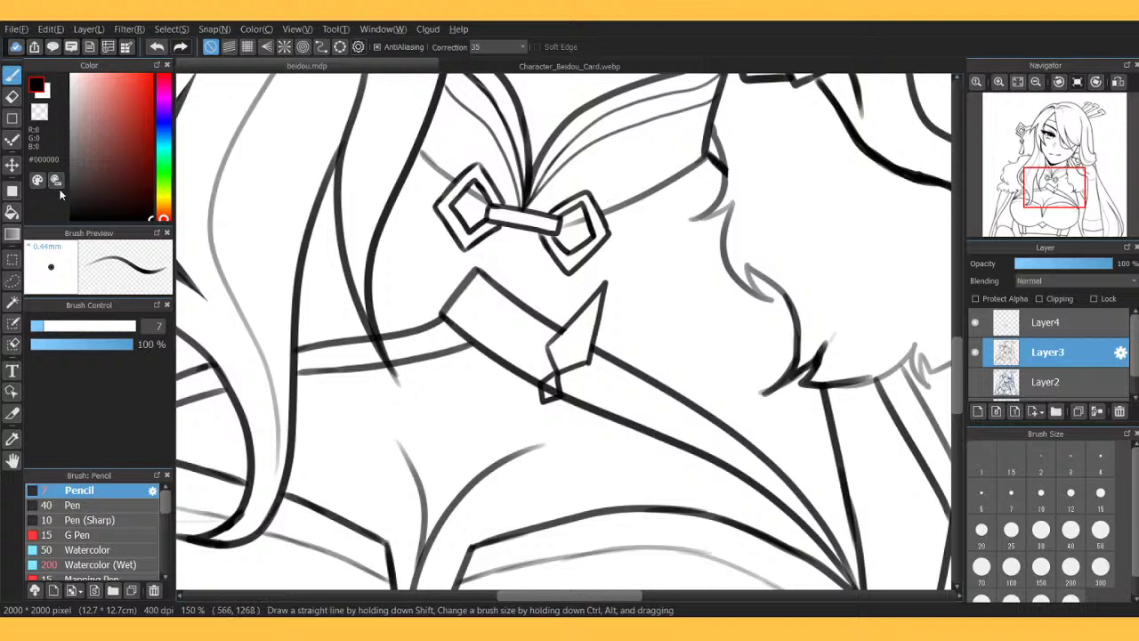
click(977, 353)
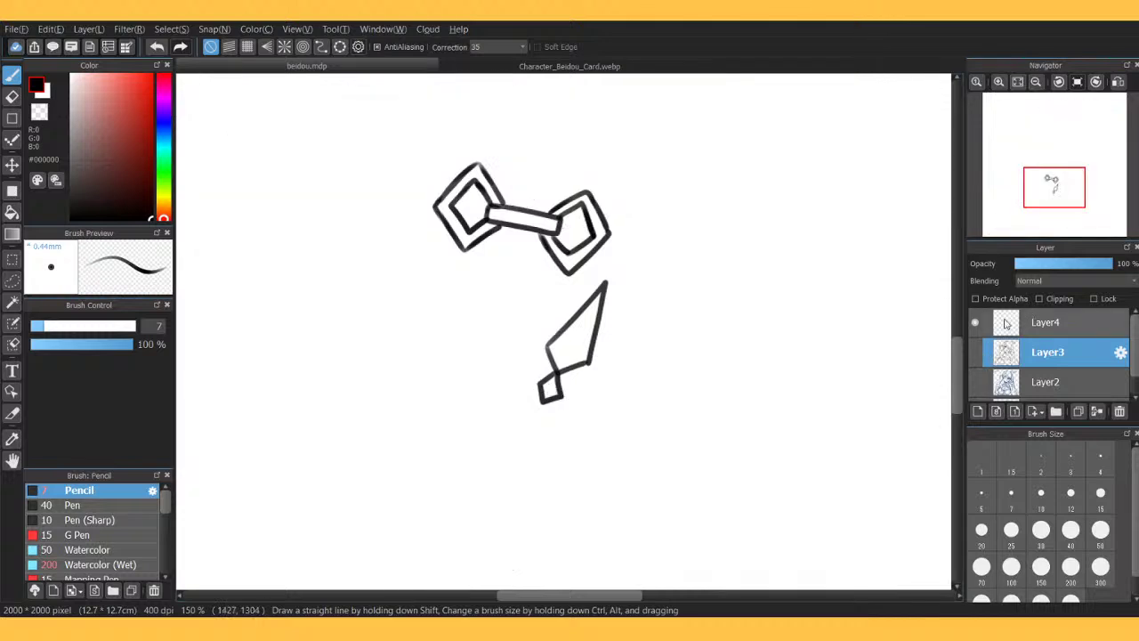
click(976, 352)
Lasso the spike ornament on Layer4, copy and paste it, and place the duplicate beside the original along the chest strap.
click(1051, 322)
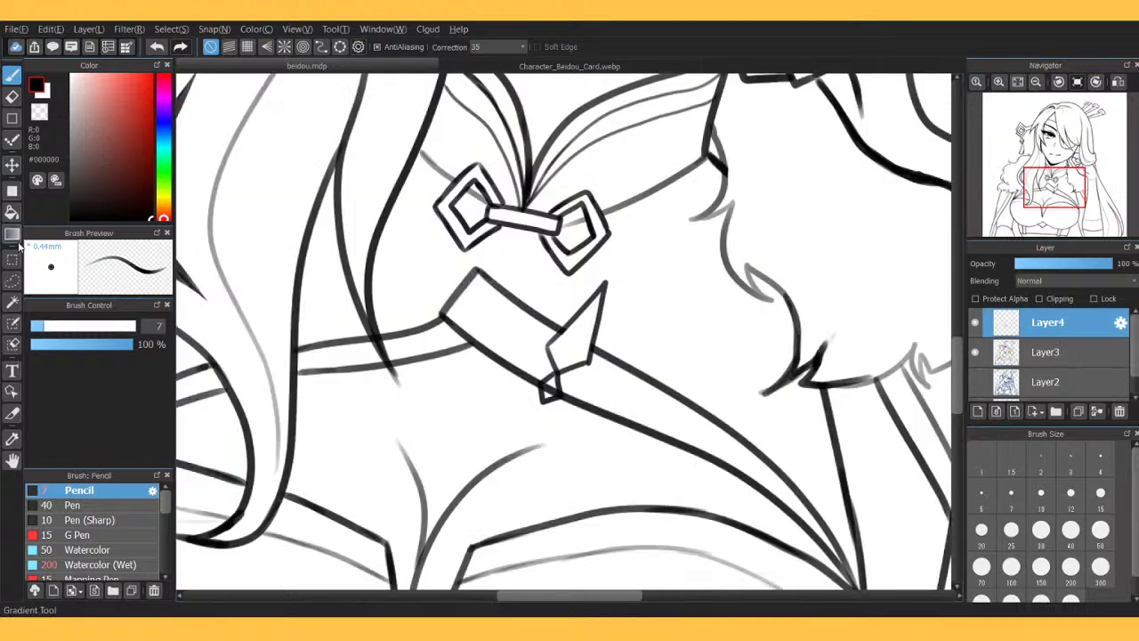
click(13, 279)
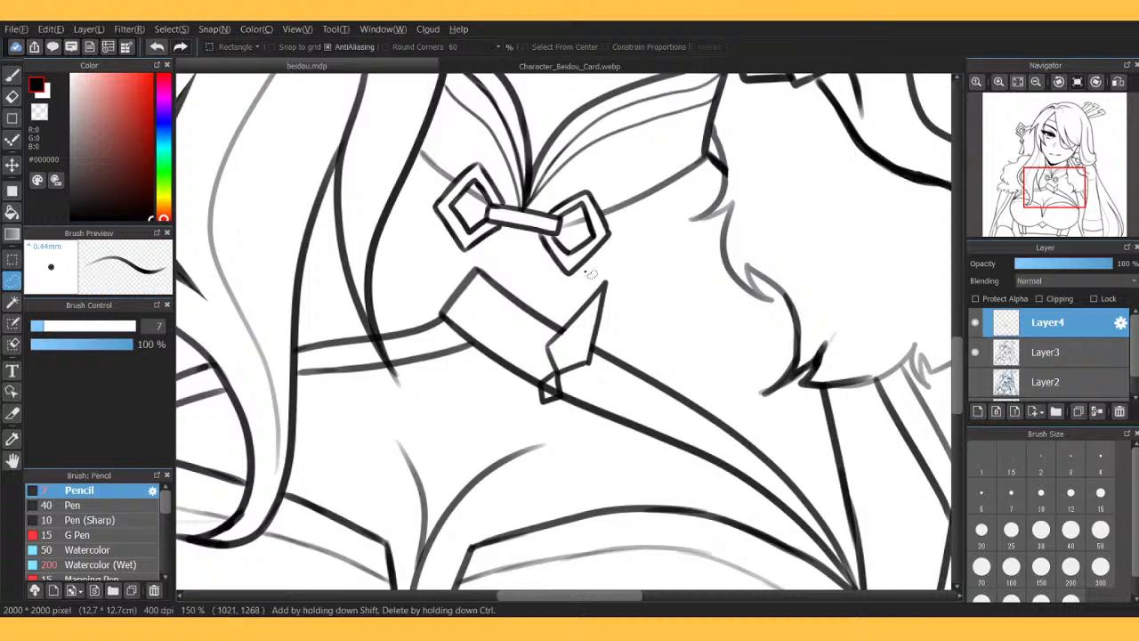
mouse_move(590, 274)
mouse_down()
mouse_move(516, 356)
mouse_move(642, 259)
mouse_up()
key(ctrl+c)
key(ctrl+v)
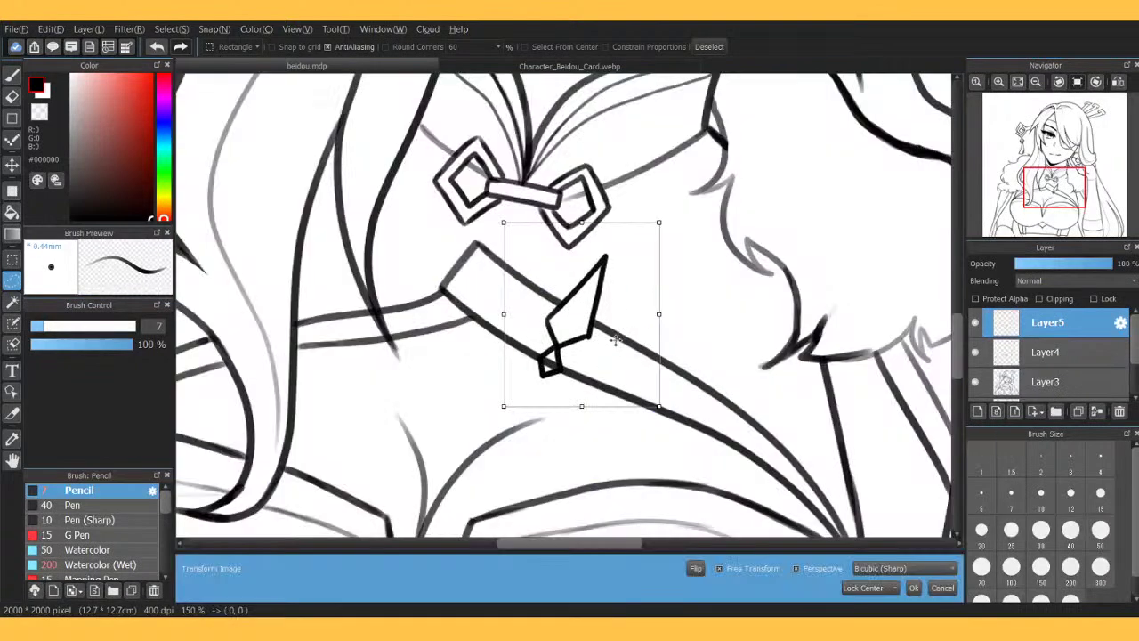
drag(614, 340, 670, 362)
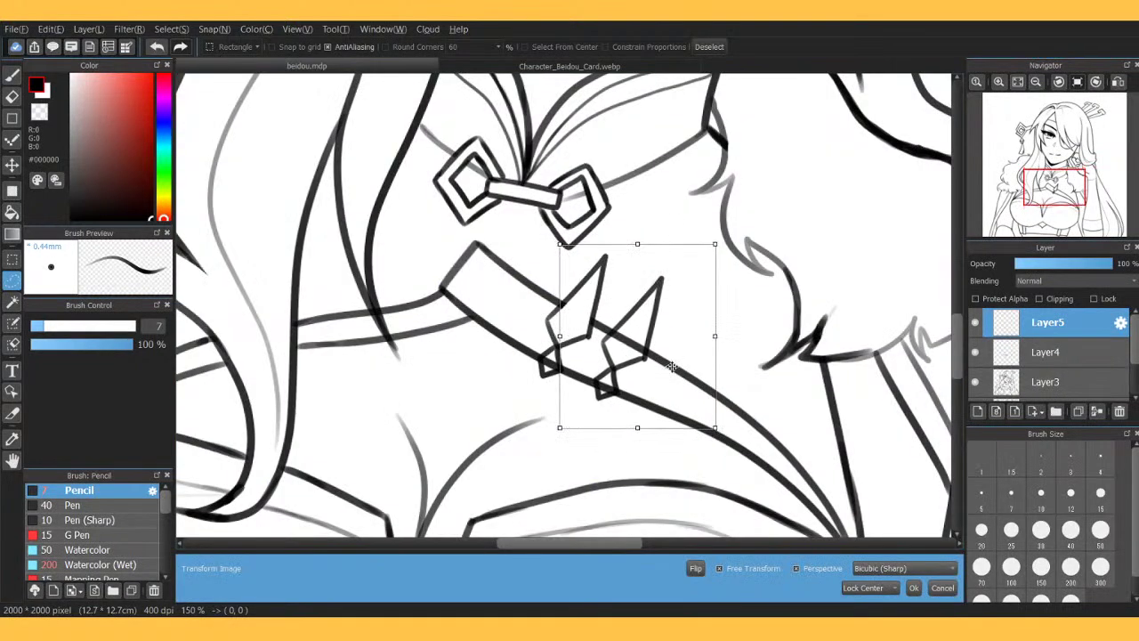
click(914, 588)
key(ctrl+d)
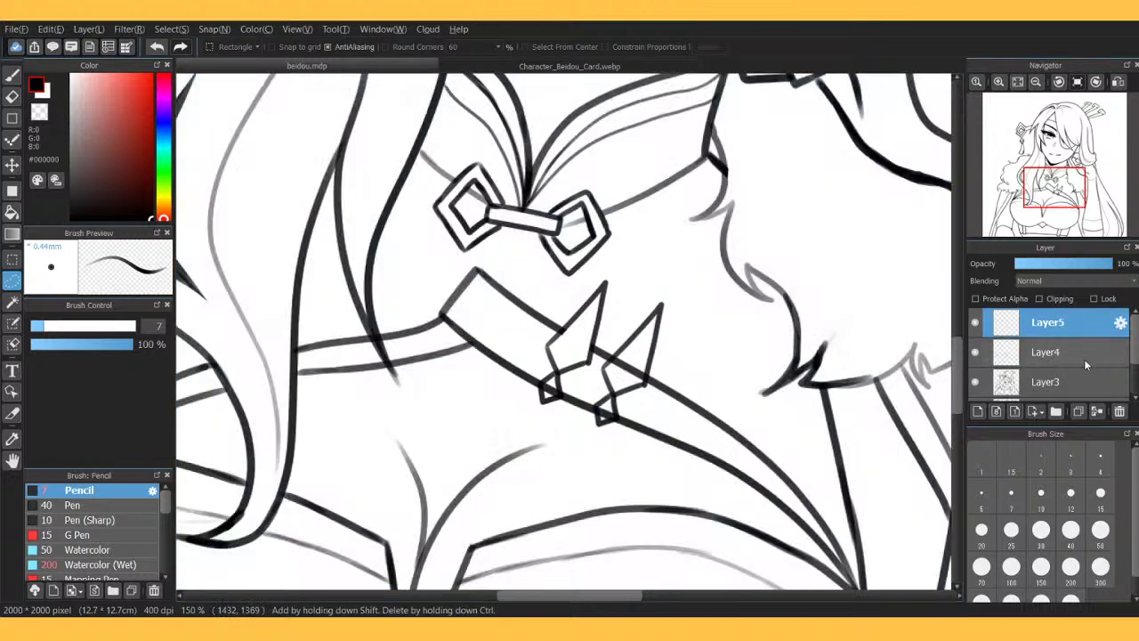
Merge the duplicated spike's layer down into Layer4 and make Layer3 the active layer.
click(1097, 411)
click(1055, 354)
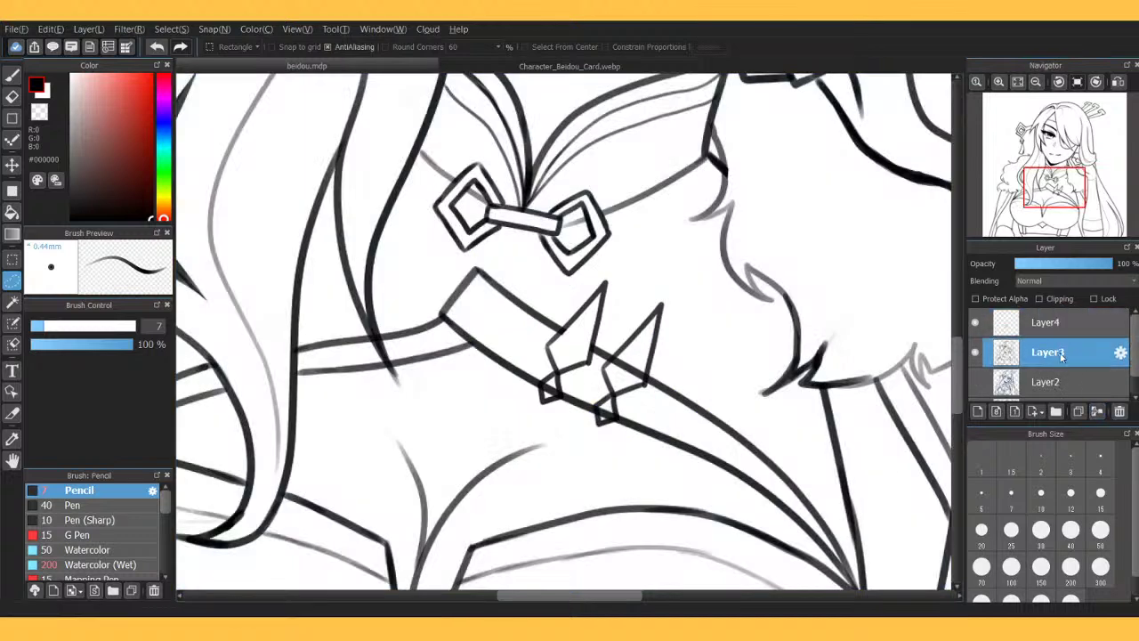
Erase the Layer3 strap line where it crosses the inside of the duplicated spike.
key(e)
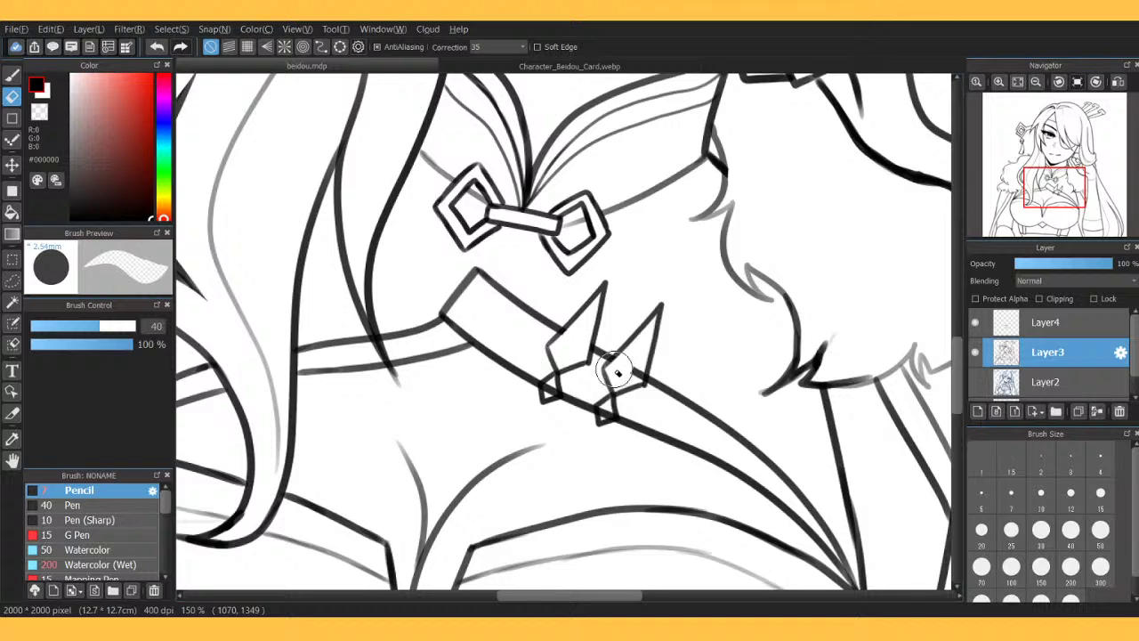
key(m)
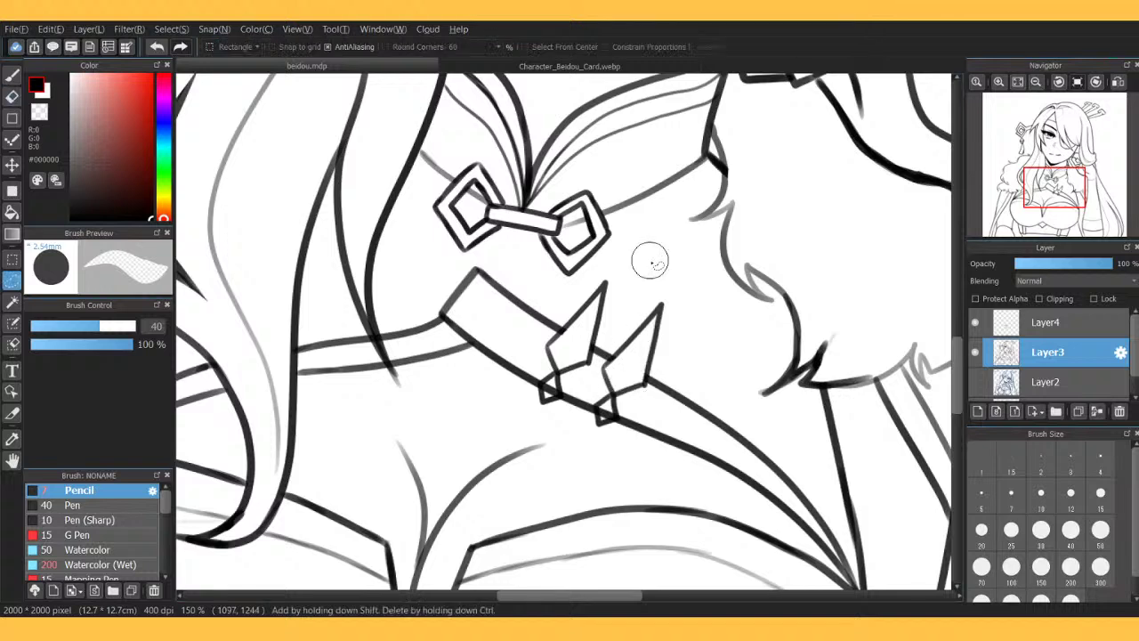
click(1032, 82)
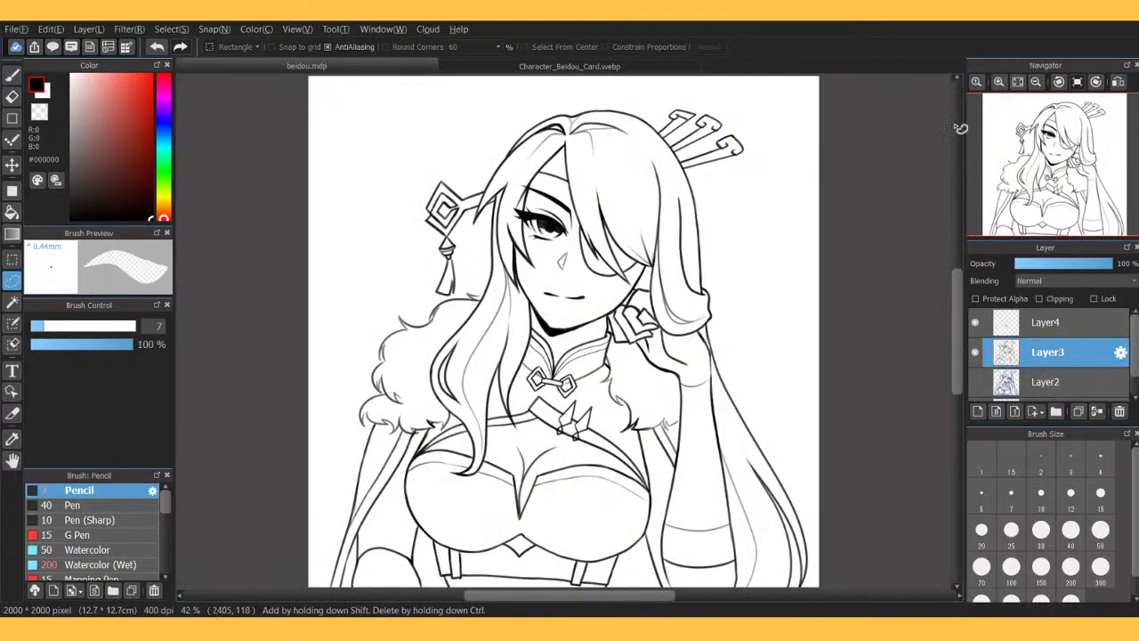
Draw a curved cord line on Layer4 from the left shoulder's fur trim to the outer sleeve edge, undoing the second stroke.
click(1038, 82)
drag(1057, 175, 1016, 203)
click(1057, 325)
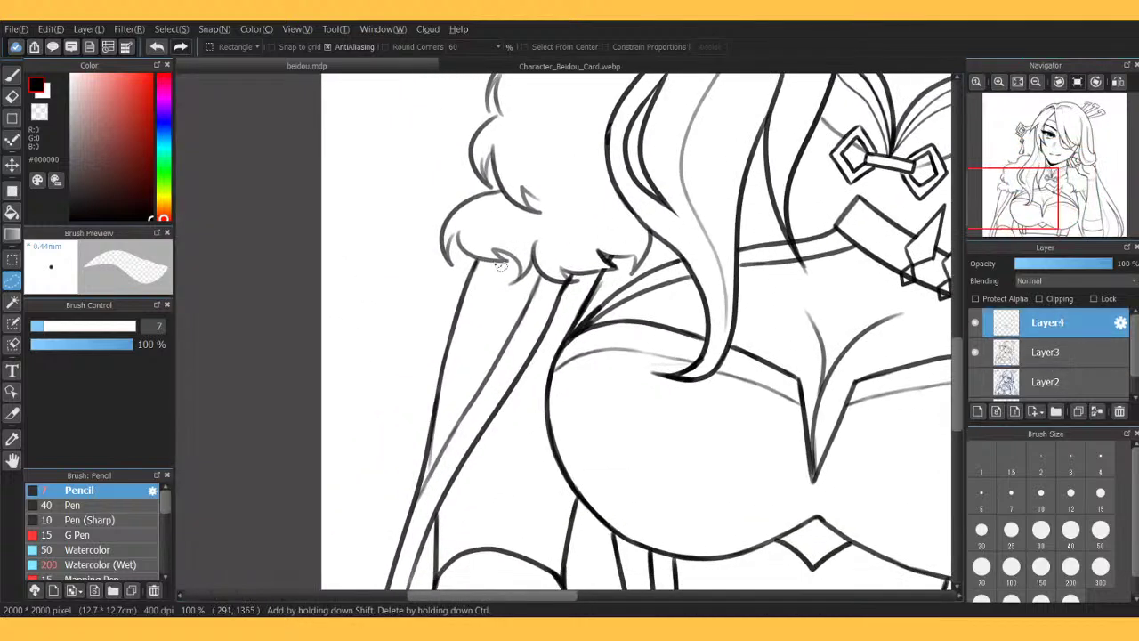
key(b)
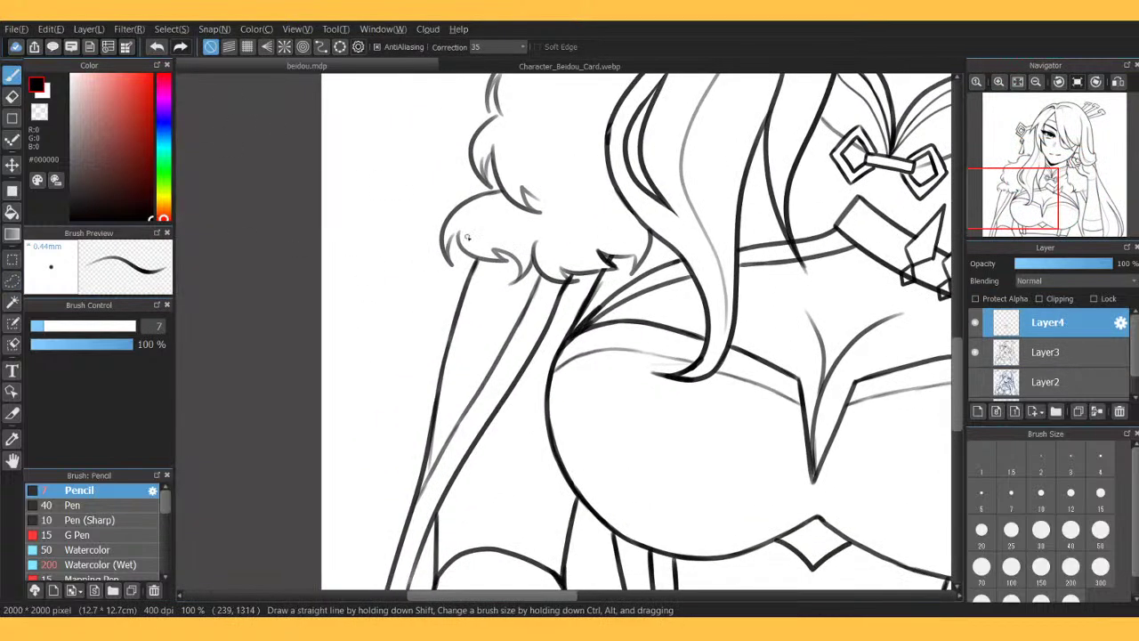
drag(487, 265, 442, 351)
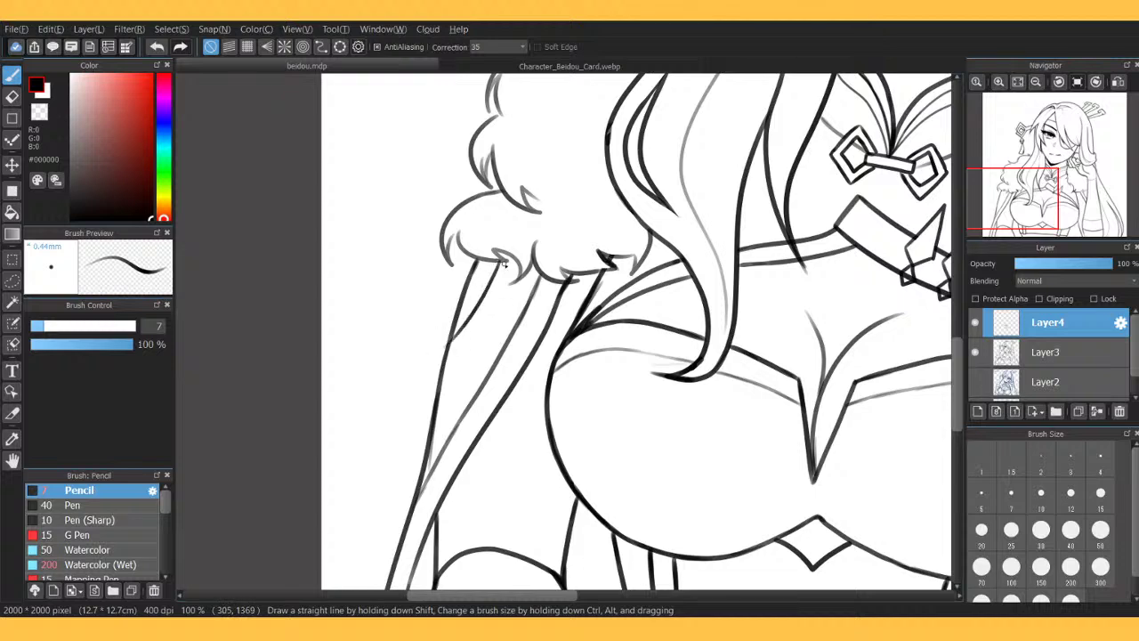
drag(503, 265, 448, 341)
click(157, 47)
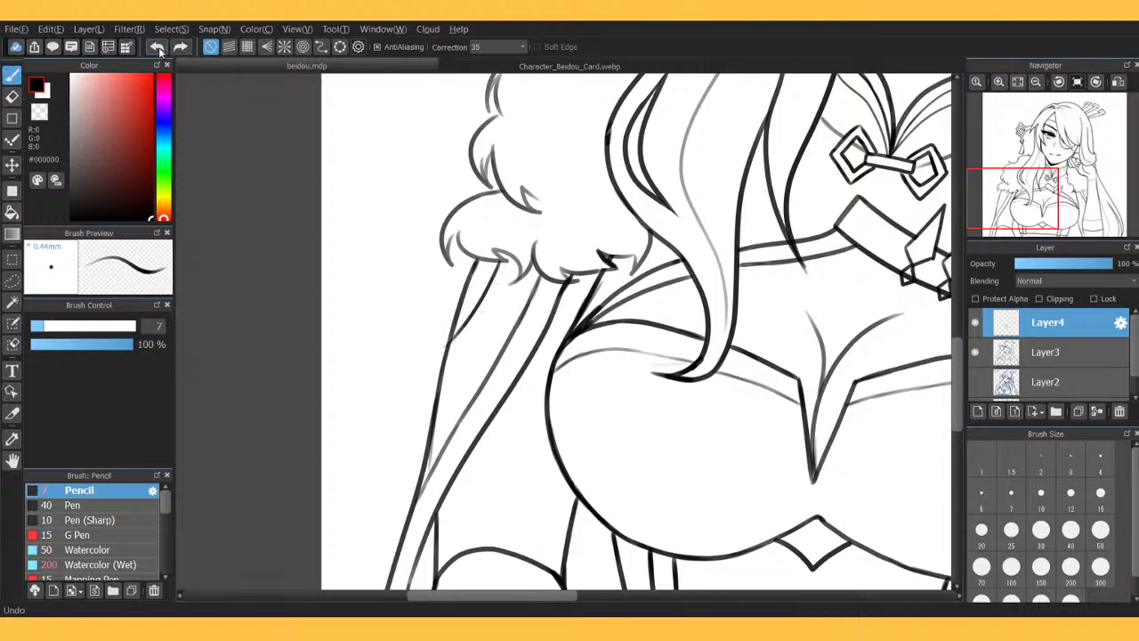
Complete the doubled cord below the left fur trim with a small knot and hanging tassel, and check the Character_Beidou_Card.webp reference.
mouse_move(971, 104)
click(999, 82)
click(999, 81)
drag(1009, 176, 999, 202)
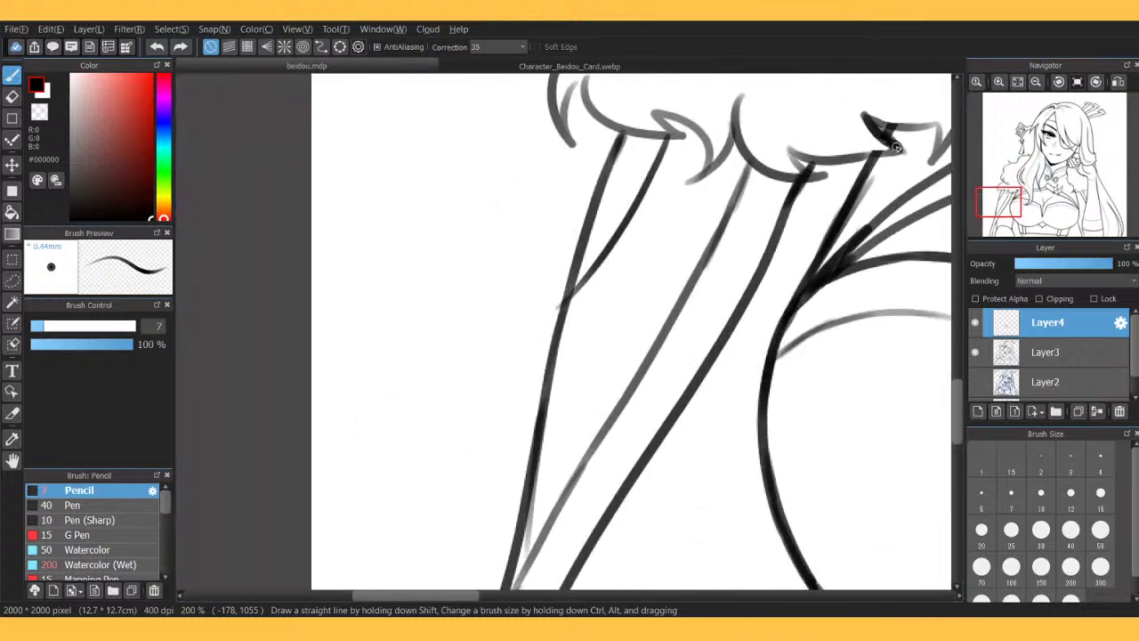
mouse_move(678, 138)
mouse_down()
mouse_move(611, 266)
mouse_move(554, 314)
mouse_up()
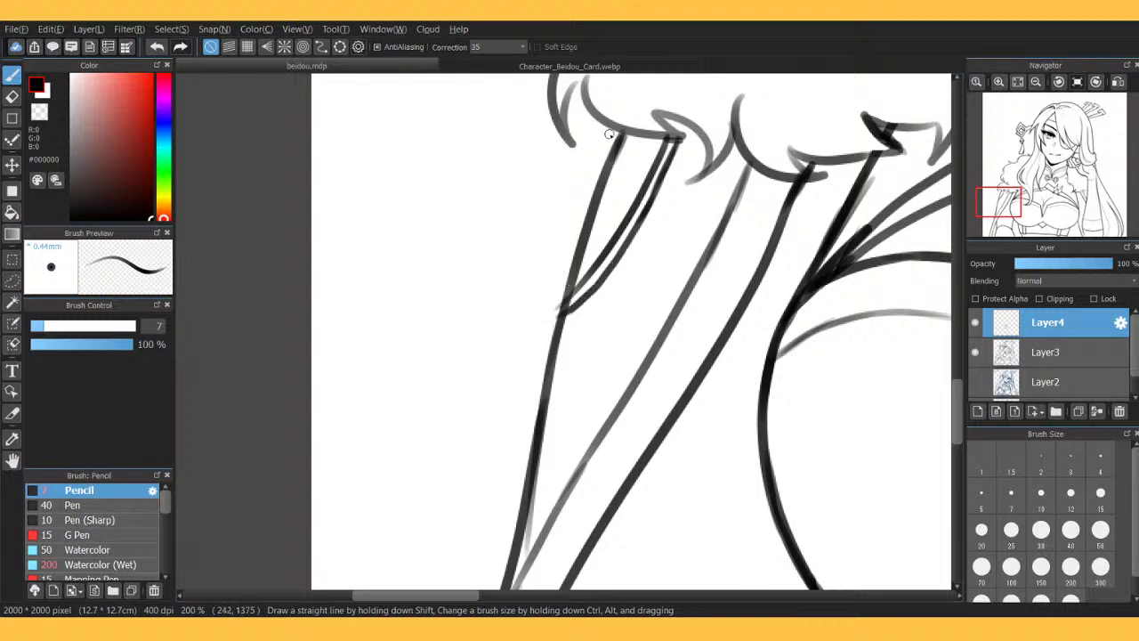
mouse_move(613, 130)
mouse_down()
mouse_move(555, 327)
mouse_move(536, 330)
mouse_move(457, 436)
mouse_move(482, 467)
mouse_move(535, 380)
mouse_move(555, 313)
mouse_up()
click(601, 65)
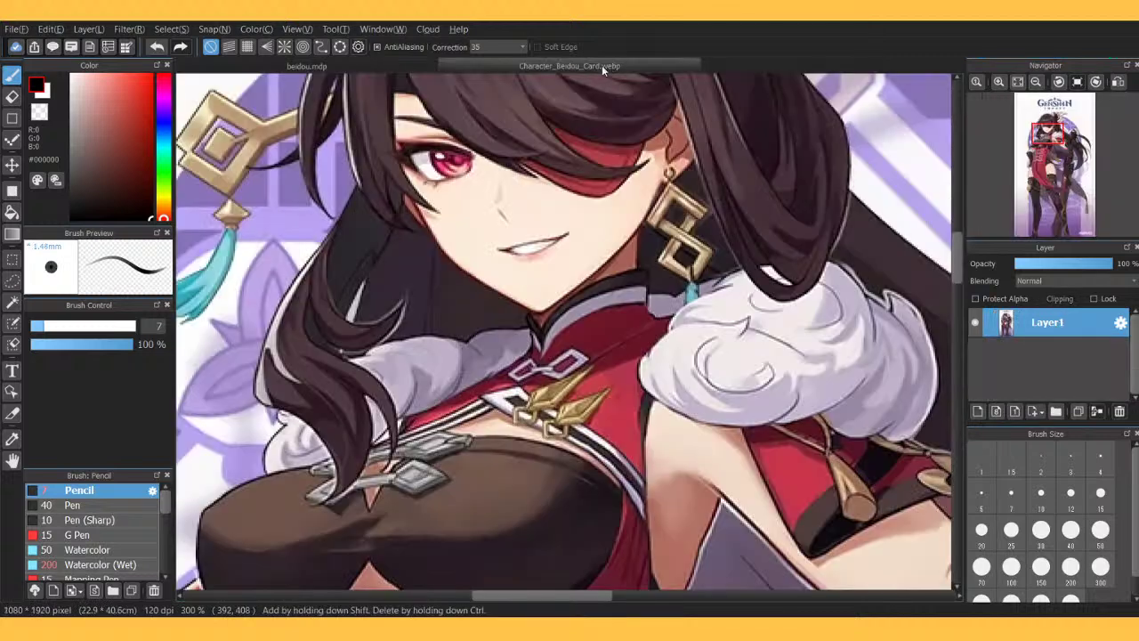
click(293, 64)
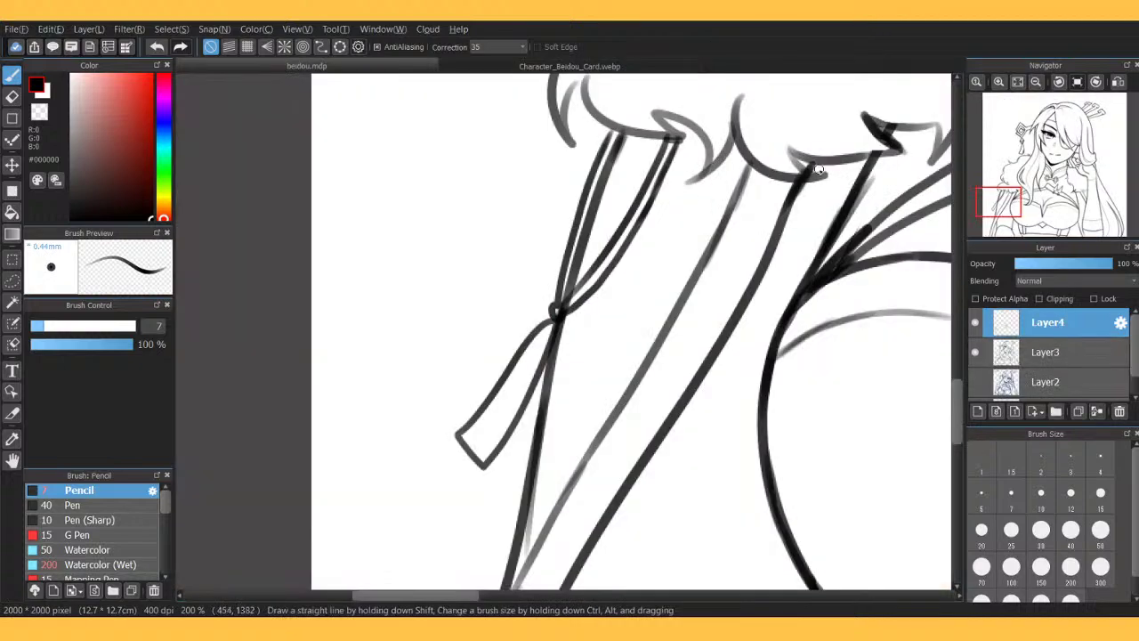
Show the Layer2 sketch beneath the line art and check the chest clasps in the Character_Beidou_Card.webp reference.
click(1018, 82)
click(975, 352)
click(975, 352)
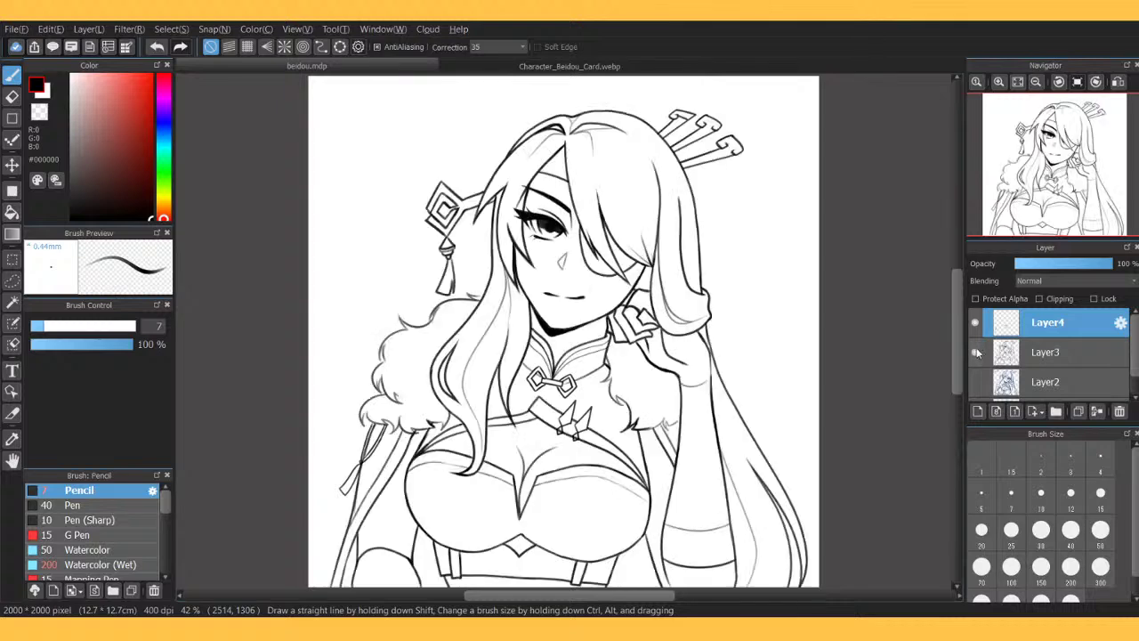
click(976, 381)
click(977, 381)
click(976, 381)
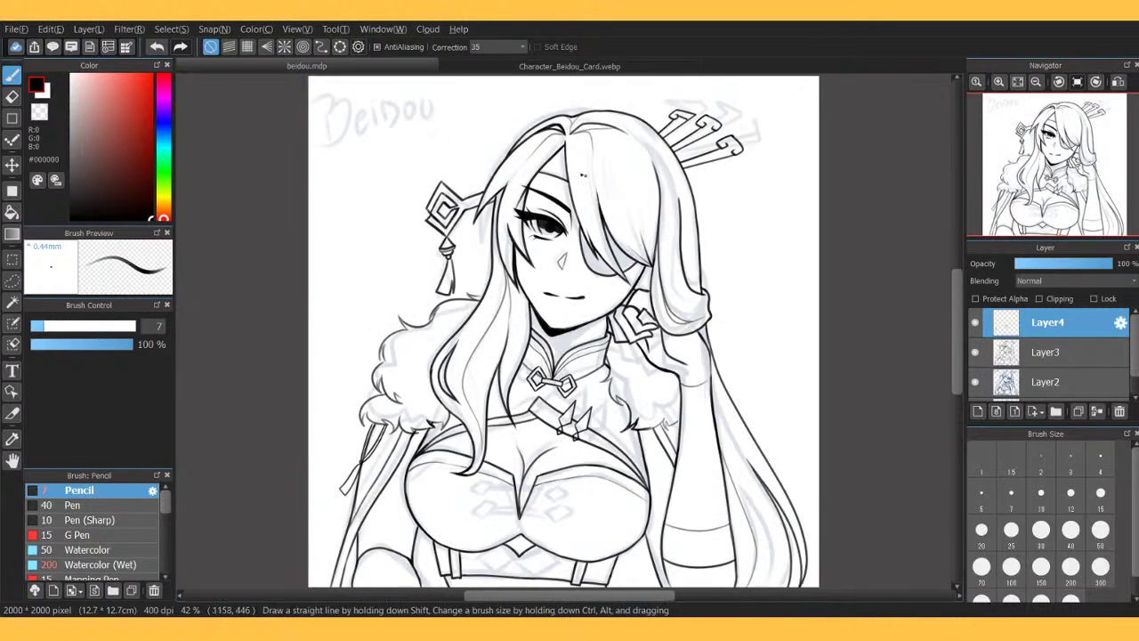
click(464, 66)
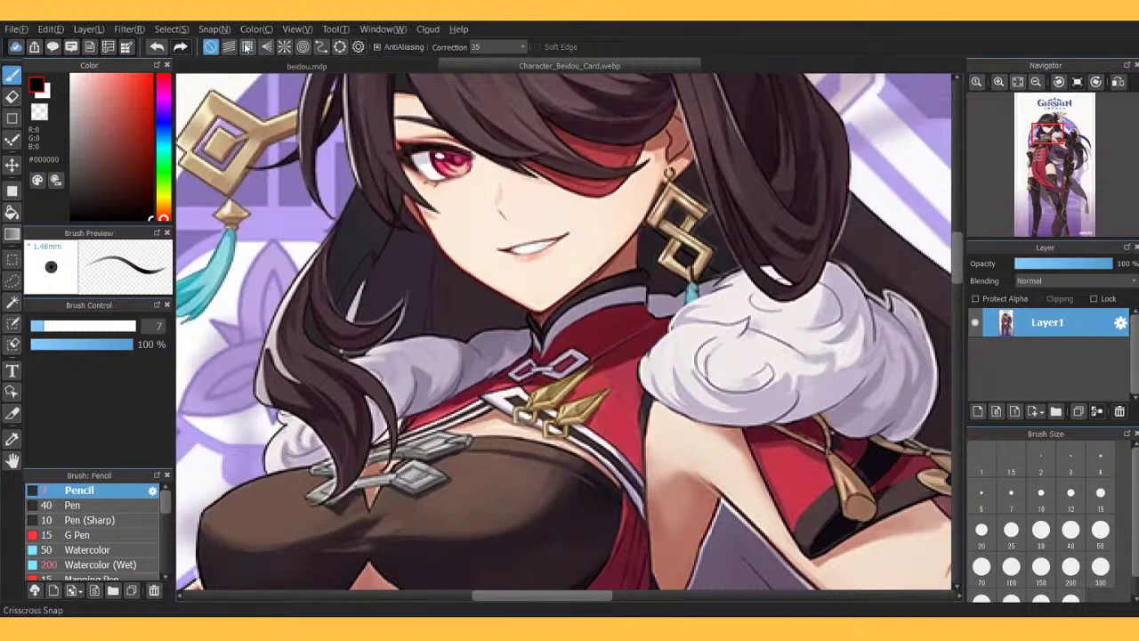
click(271, 67)
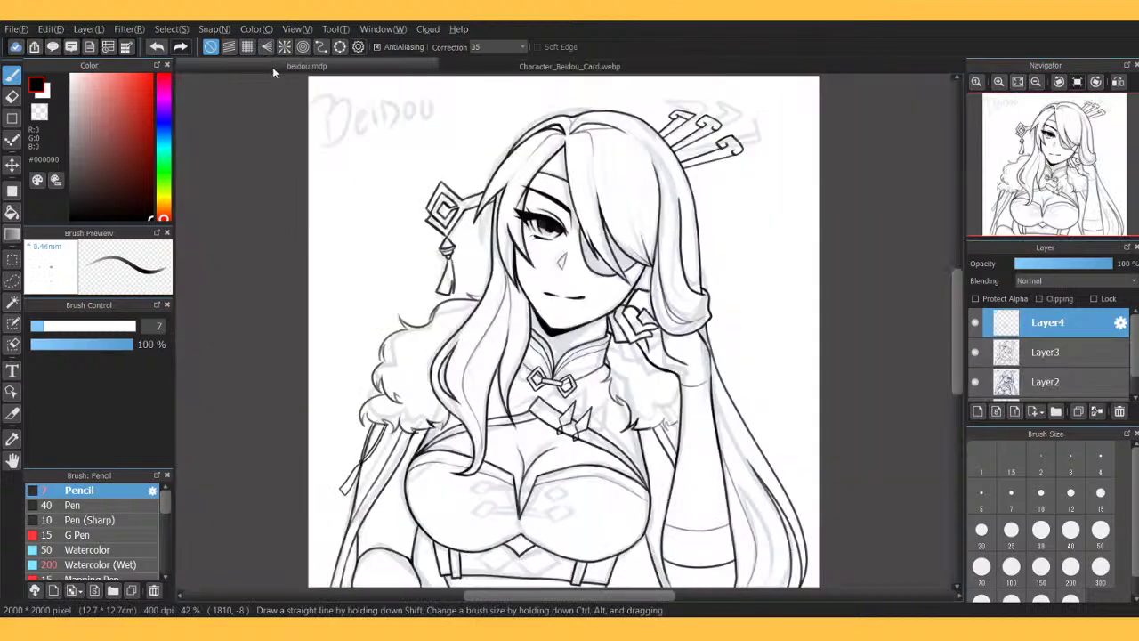
Draw a diamond with a smaller diamond inside it on the left side of the bust, redoing inner strokes as needed.
click(999, 83)
click(999, 83)
click(1000, 83)
drag(1050, 183, 1046, 208)
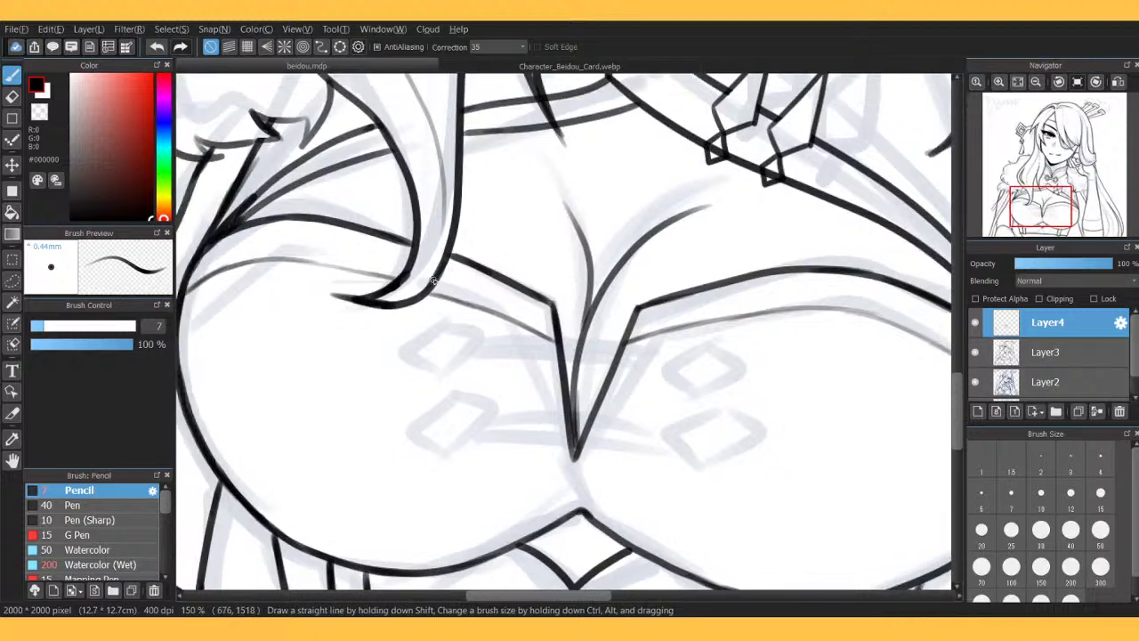
mouse_move(325, 424)
mouse_down()
mouse_move(355, 382)
mouse_move(390, 412)
mouse_up()
mouse_move(344, 441)
mouse_down()
mouse_move(364, 455)
mouse_move(392, 418)
mouse_up()
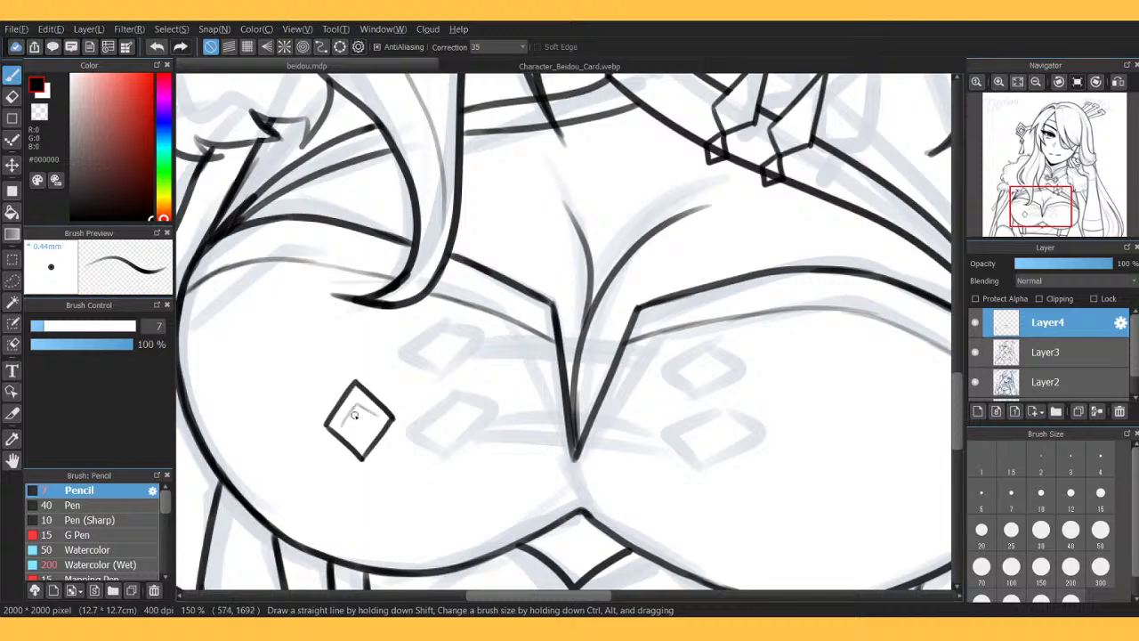
key(ctrl+z)
drag(357, 405, 377, 419)
key(ctrl+z)
drag(343, 425, 363, 437)
Lasso and duplicate the diamond ornament, and place the copy tilted clockwise on the right side of the neckline point.
click(11, 281)
mouse_move(367, 356)
mouse_down()
mouse_move(310, 430)
mouse_move(396, 344)
mouse_up()
key(ctrl+c)
key(ctrl+v)
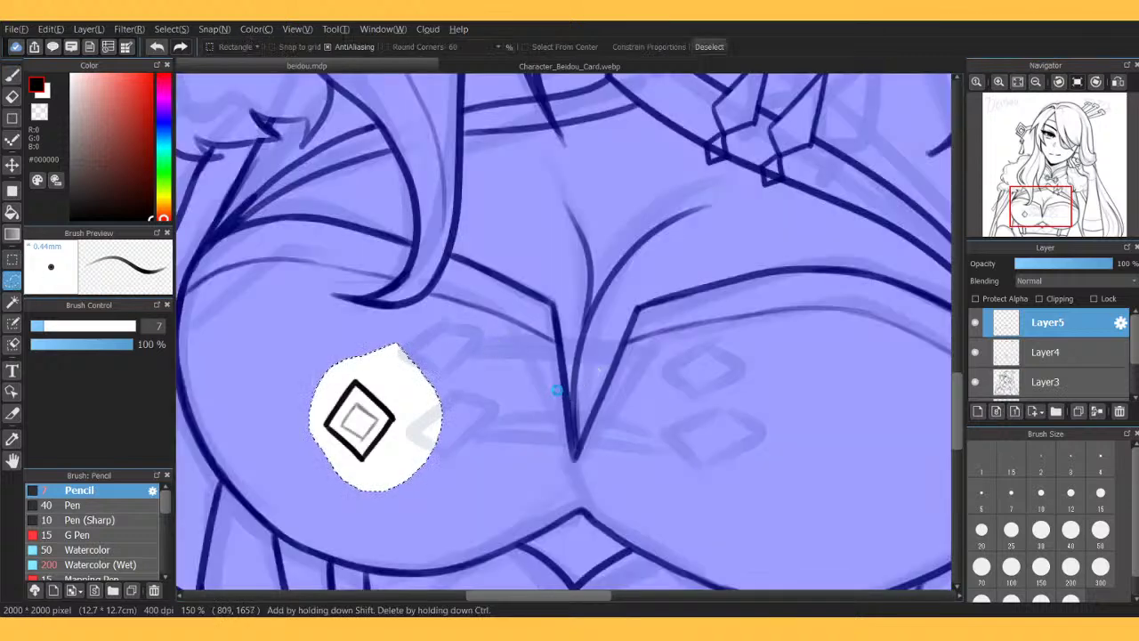
key(ctrl+t)
mouse_move(407, 400)
mouse_down()
mouse_move(508, 397)
mouse_move(540, 378)
mouse_move(768, 448)
mouse_move(736, 447)
mouse_up()
mouse_move(774, 411)
mouse_down()
mouse_move(763, 410)
mouse_move(811, 419)
mouse_up()
drag(732, 431, 711, 431)
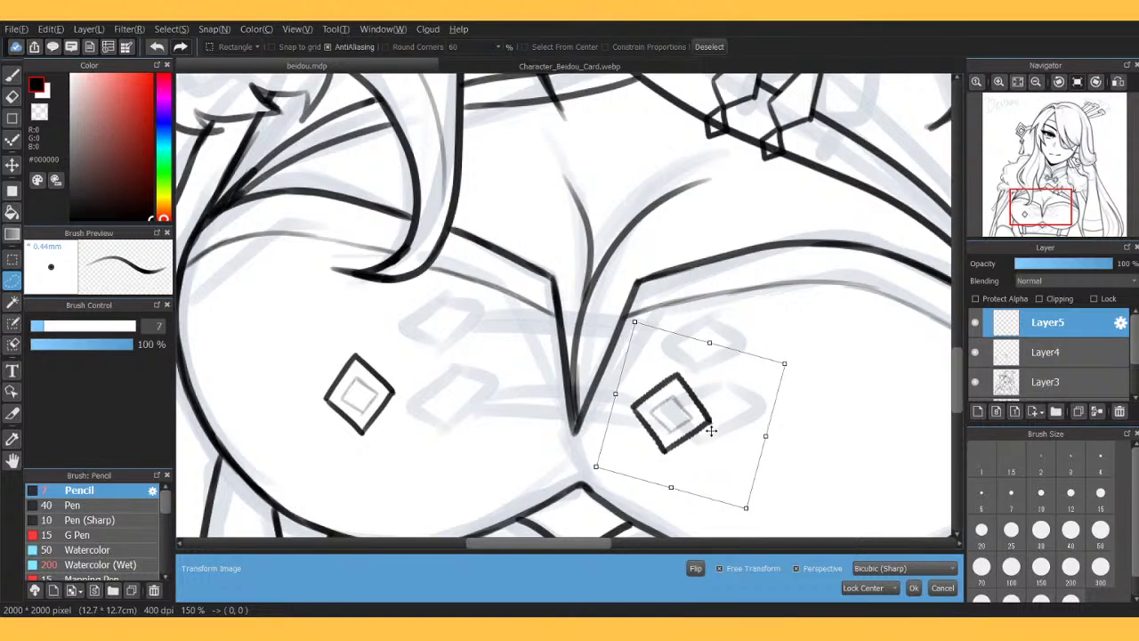
click(914, 587)
Move the original Layer4 diamond closer to the left side of the neckline point and rotate it slightly clockwise.
click(1054, 352)
key(ctrl+t)
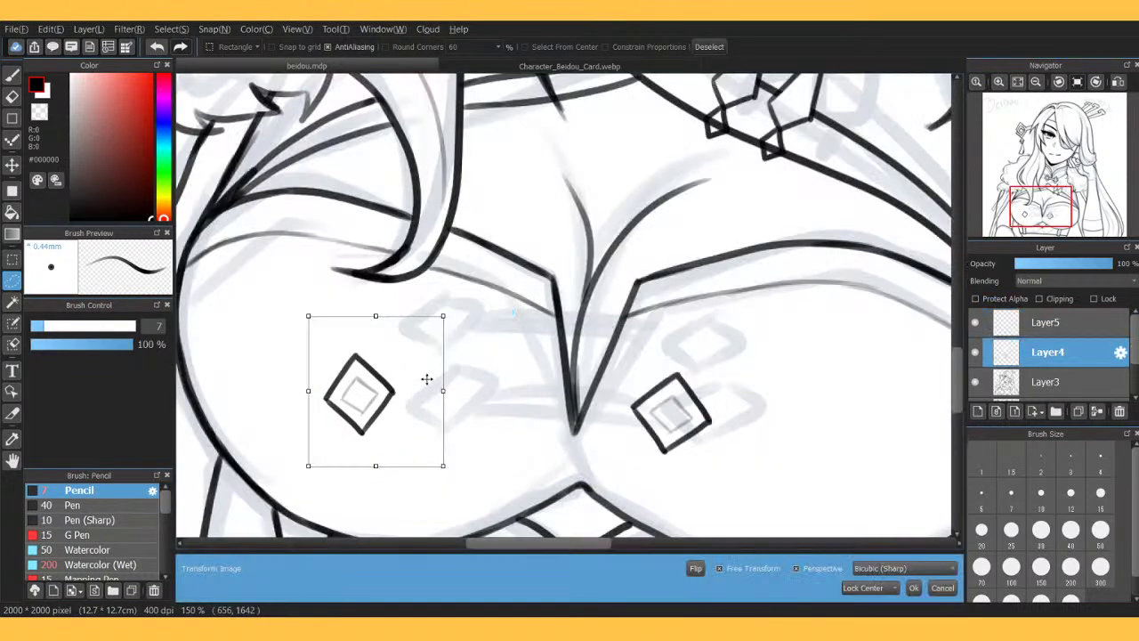
drag(442, 393, 458, 391)
drag(500, 363, 504, 384)
drag(426, 409, 564, 394)
drag(512, 360, 531, 359)
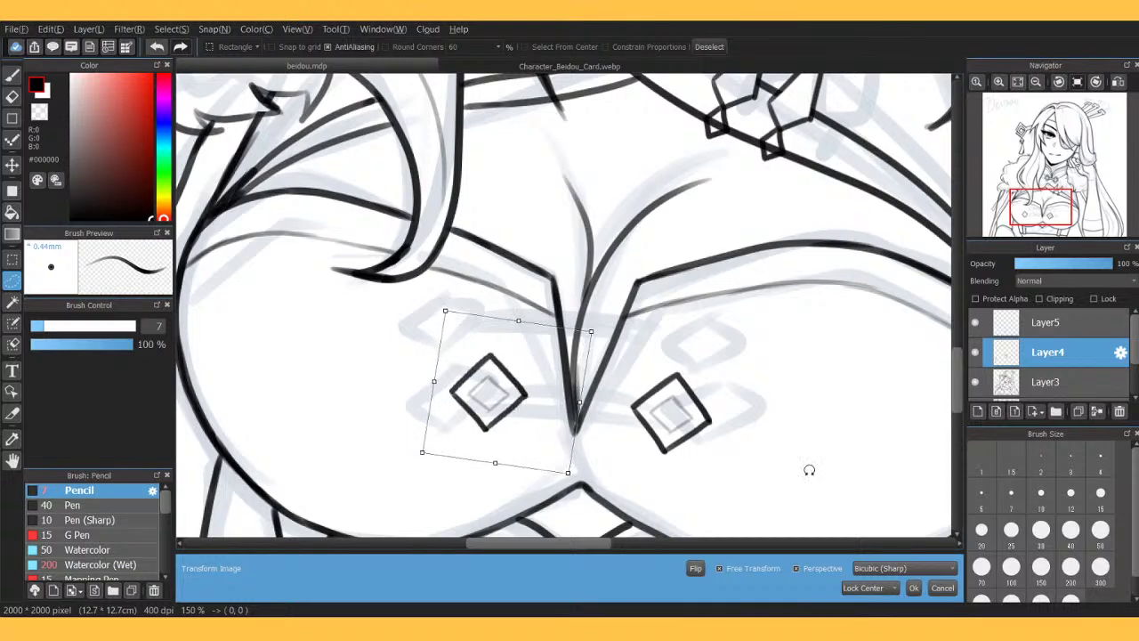
click(914, 588)
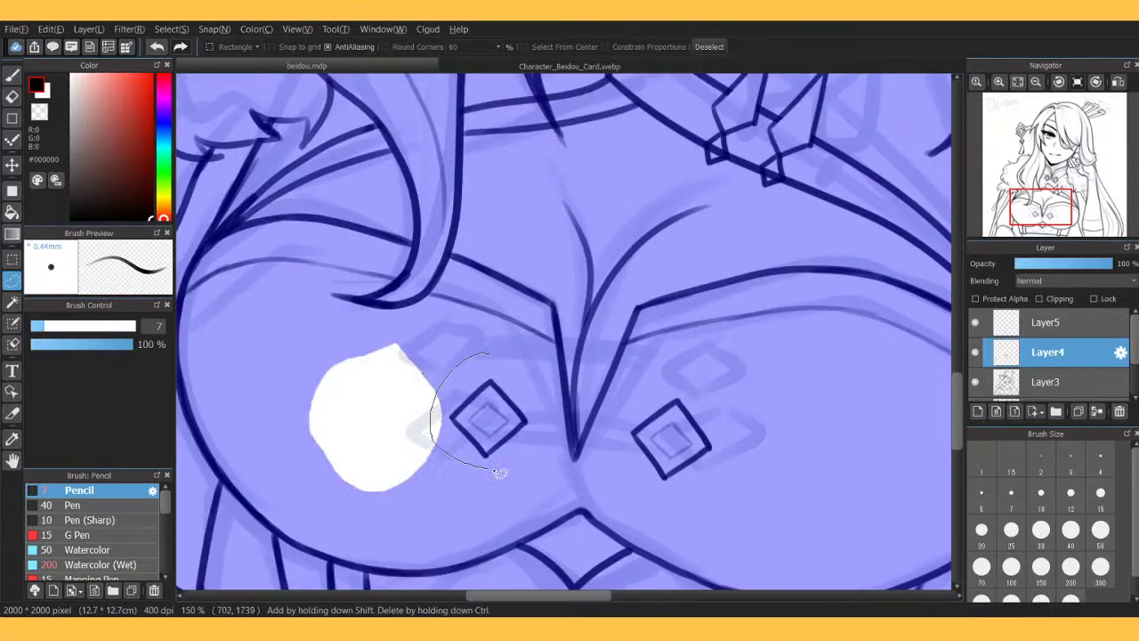
Lasso and duplicate the left diamond, check the character card reference, and place the copy above the original.
mouse_move(495, 472)
mouse_down()
mouse_move(521, 368)
mouse_move(516, 385)
mouse_move(514, 305)
mouse_up()
key(ctrl+c)
key(ctrl+v)
key(ctrl+t)
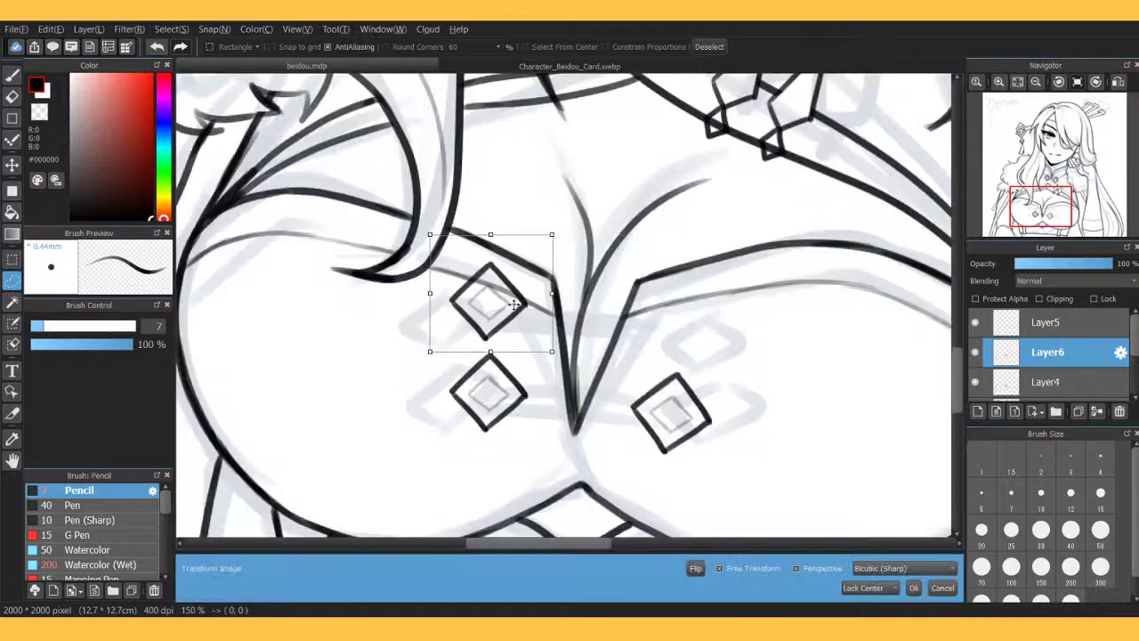
click(554, 69)
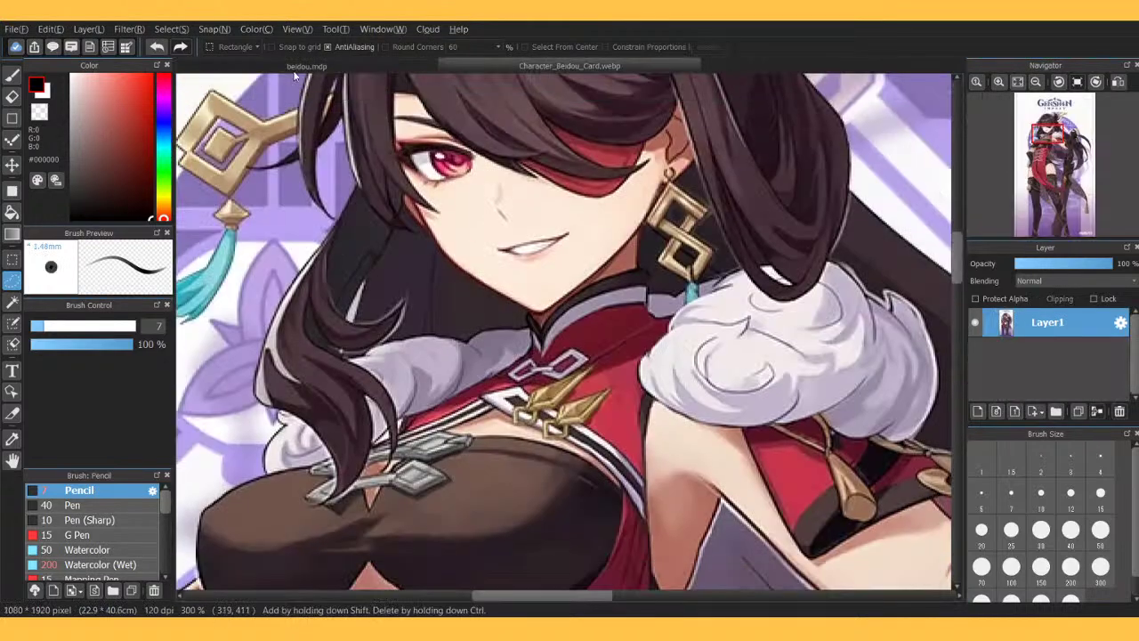
click(307, 66)
key(ctrl+t)
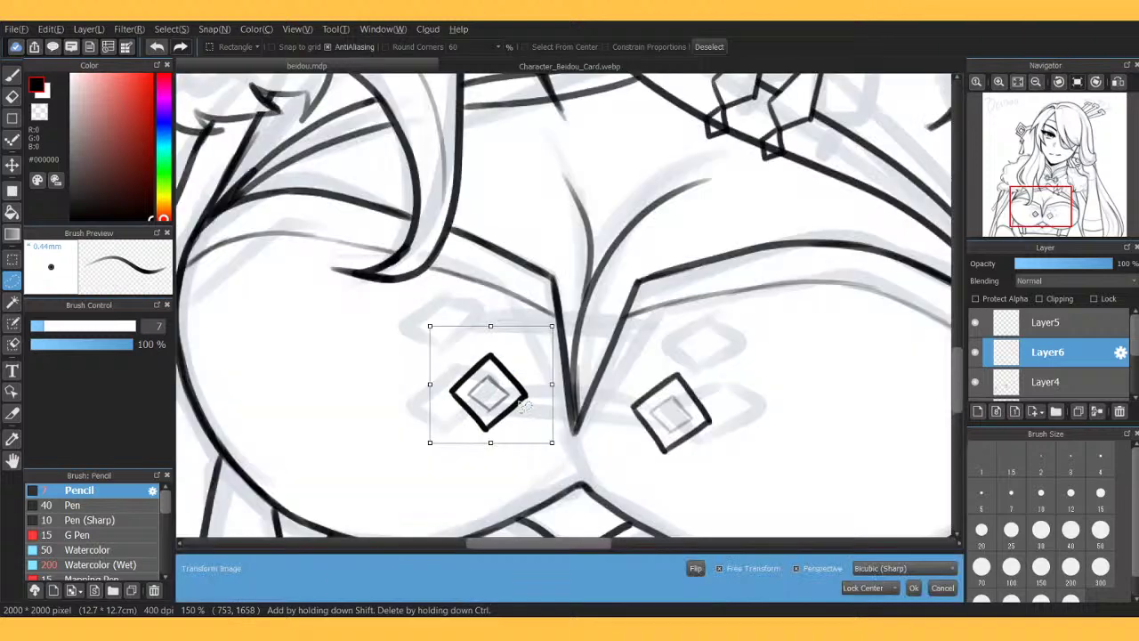
drag(503, 399, 483, 299)
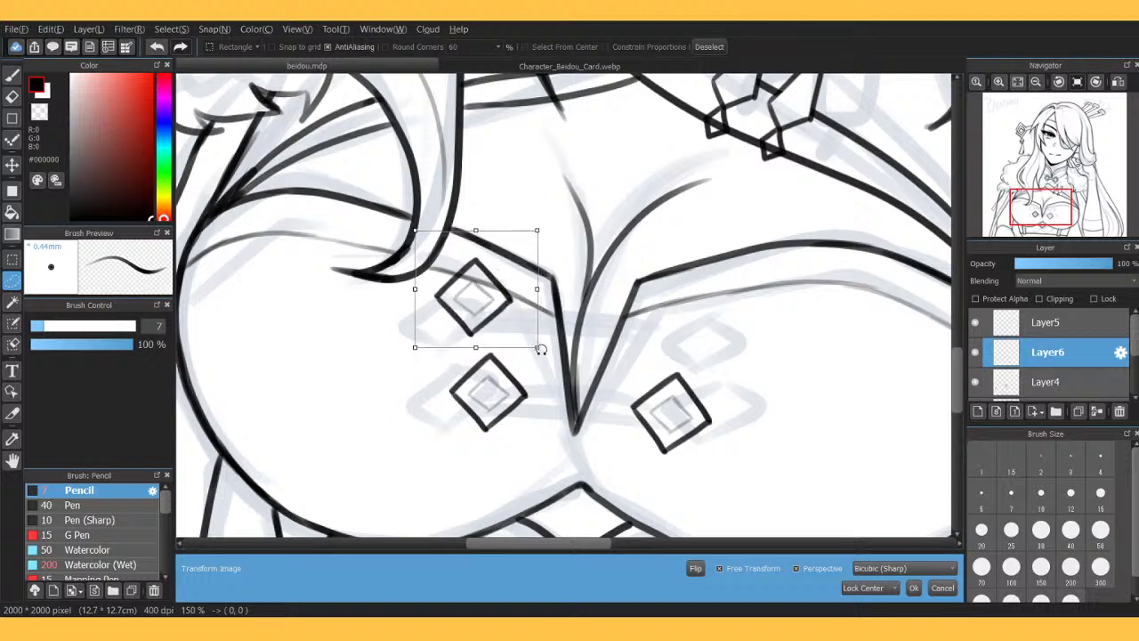
key(Return)
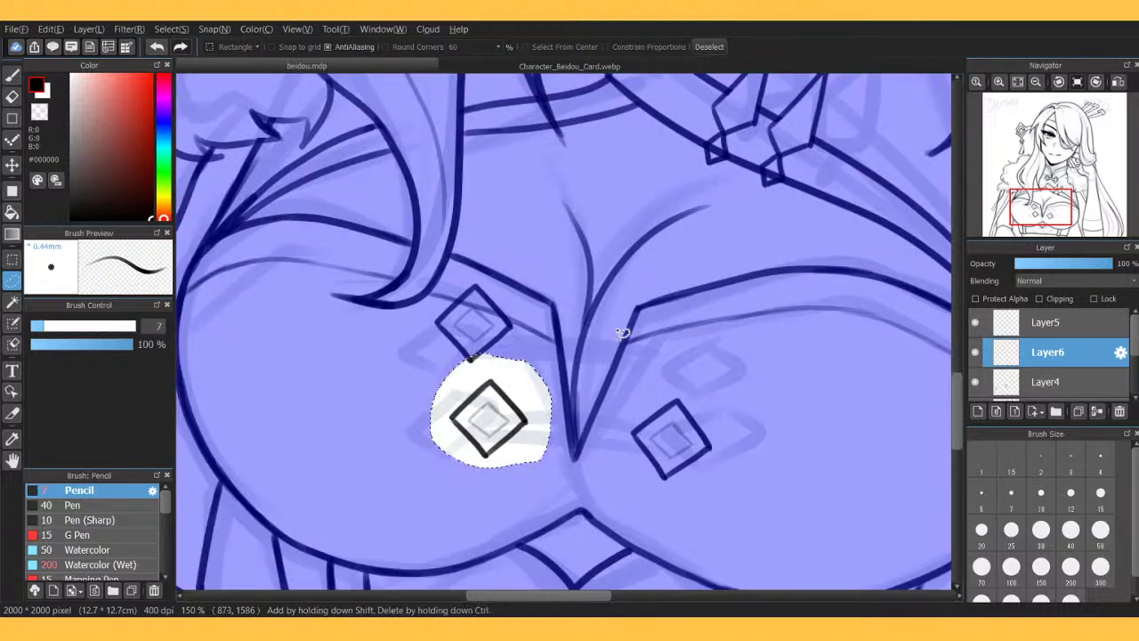
Try to paste another copy of the lower-left diamond above the diamond on the right side of the neckline.
key(ctrl+v)
key(ctrl+t)
drag(550, 374, 645, 339)
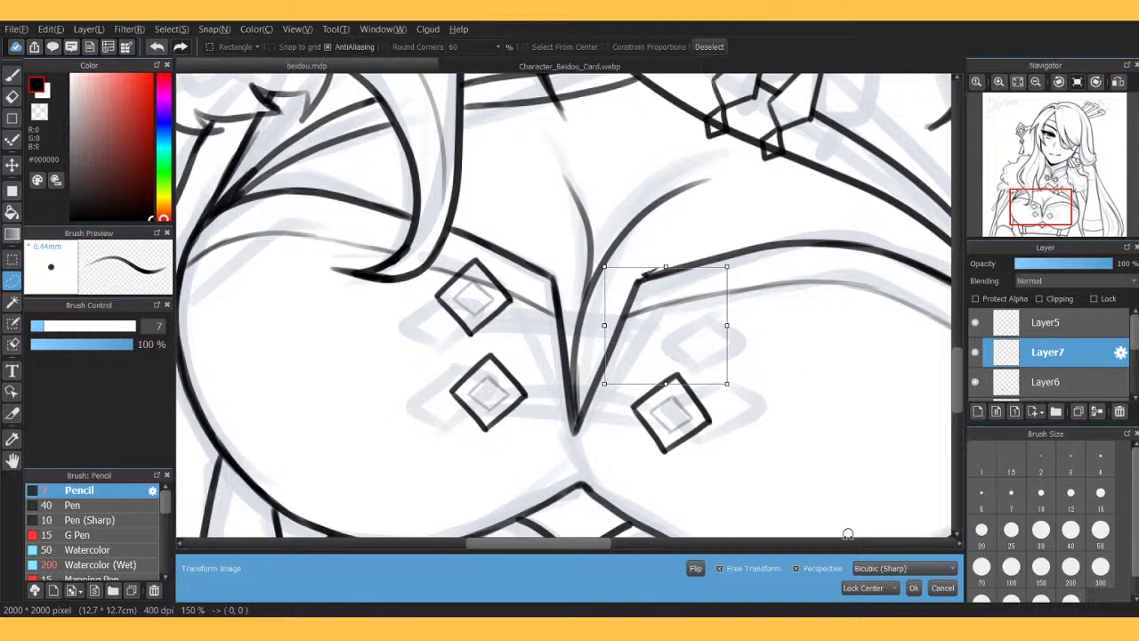
click(915, 587)
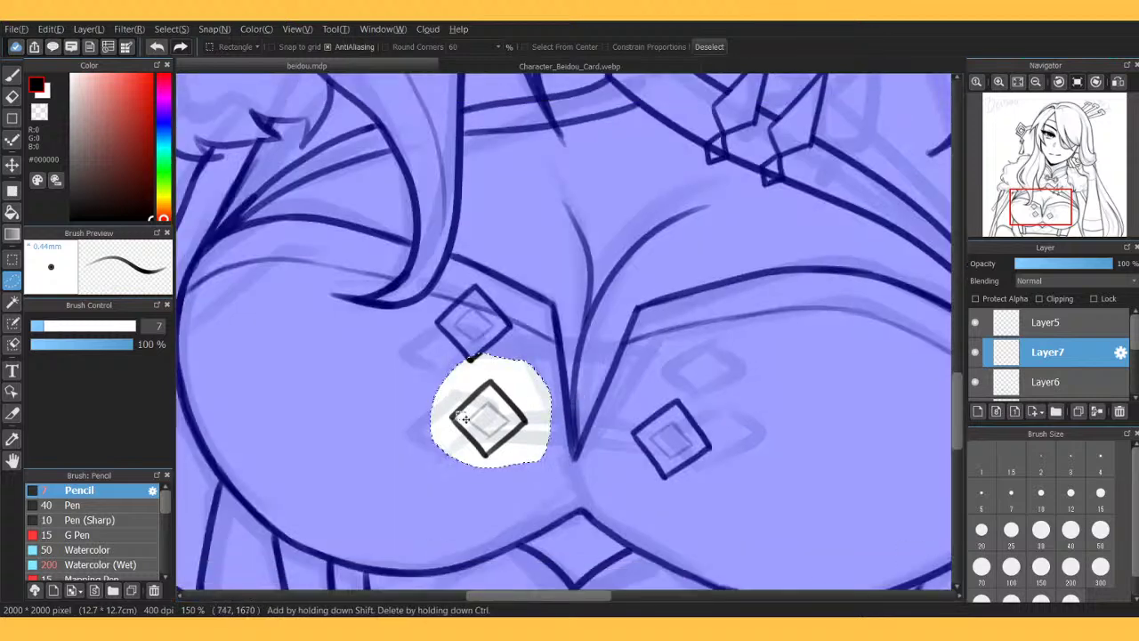
click(401, 430)
mouse_move(485, 365)
mouse_down()
mouse_move(524, 455)
mouse_move(499, 359)
mouse_up()
key(ctrl+c)
key(ctrl+v)
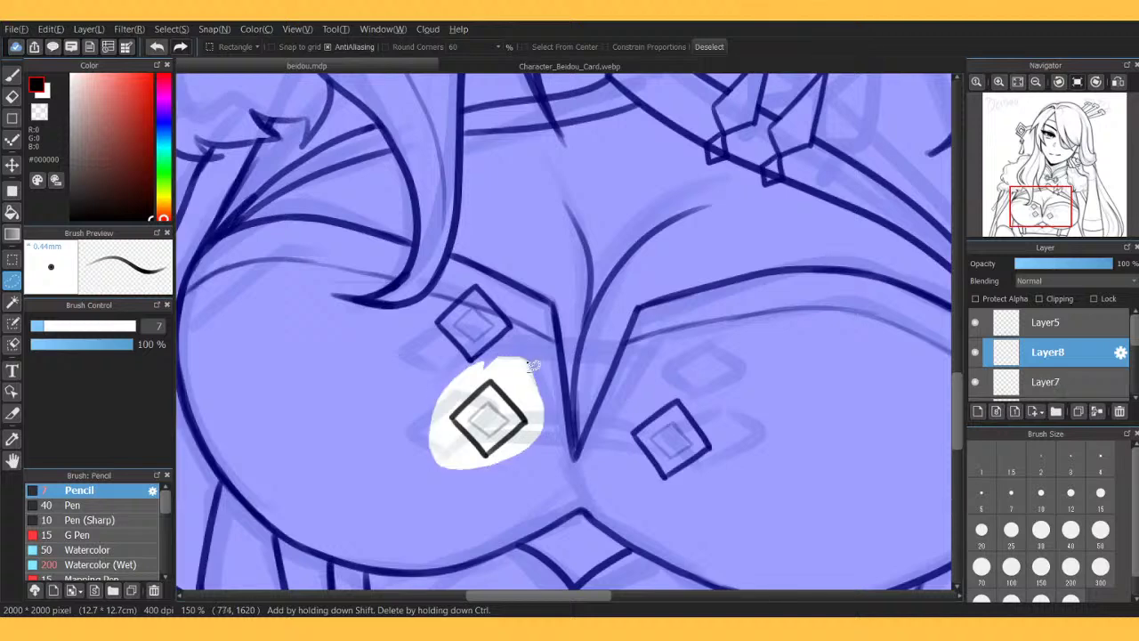
drag(510, 407, 572, 363)
Lasso the lower-left diamond and merge the pasted diamond layers down into Layer4.
click(449, 451)
mouse_move(499, 366)
mouse_down()
mouse_move(438, 407)
mouse_move(514, 359)
mouse_up()
scroll(1050, 356, down, 1)
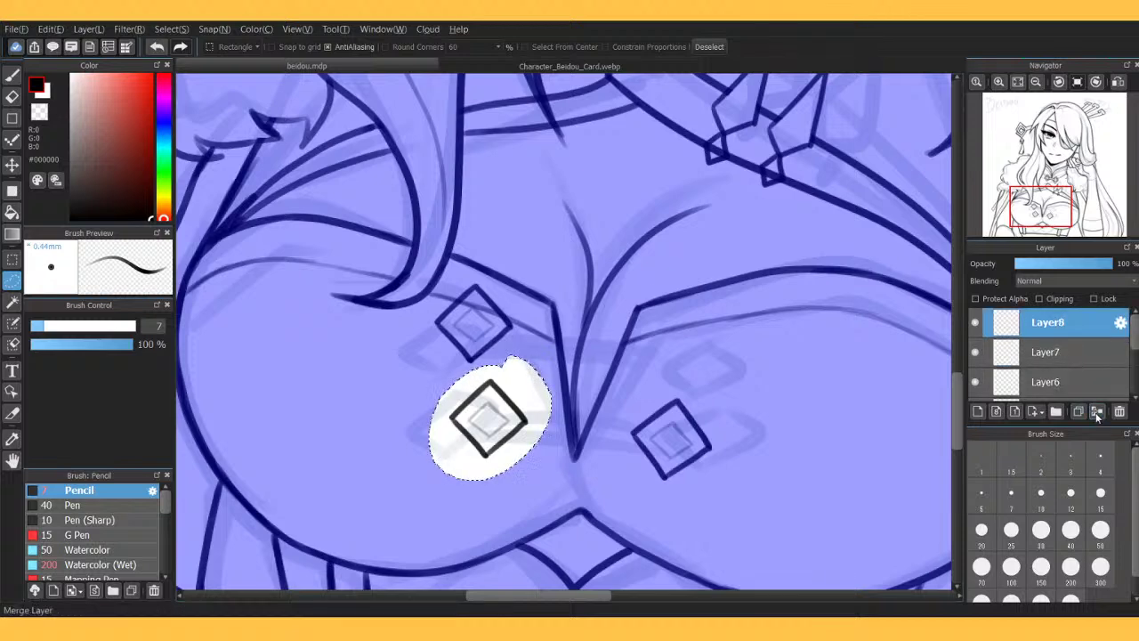
click(1097, 412)
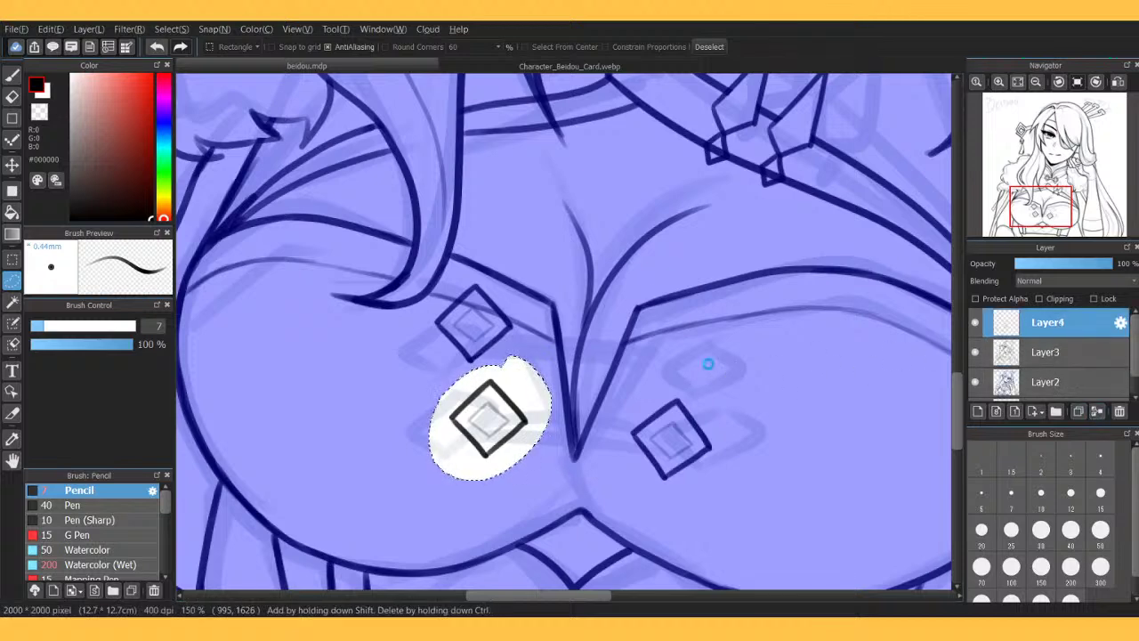
Paste the lassoed diamond, place it slightly rotated above the right-hand diamond, and merge its layer down into Layer5.
key(ctrl+v)
key(ctrl+v)
key(ctrl+t)
drag(502, 403, 706, 327)
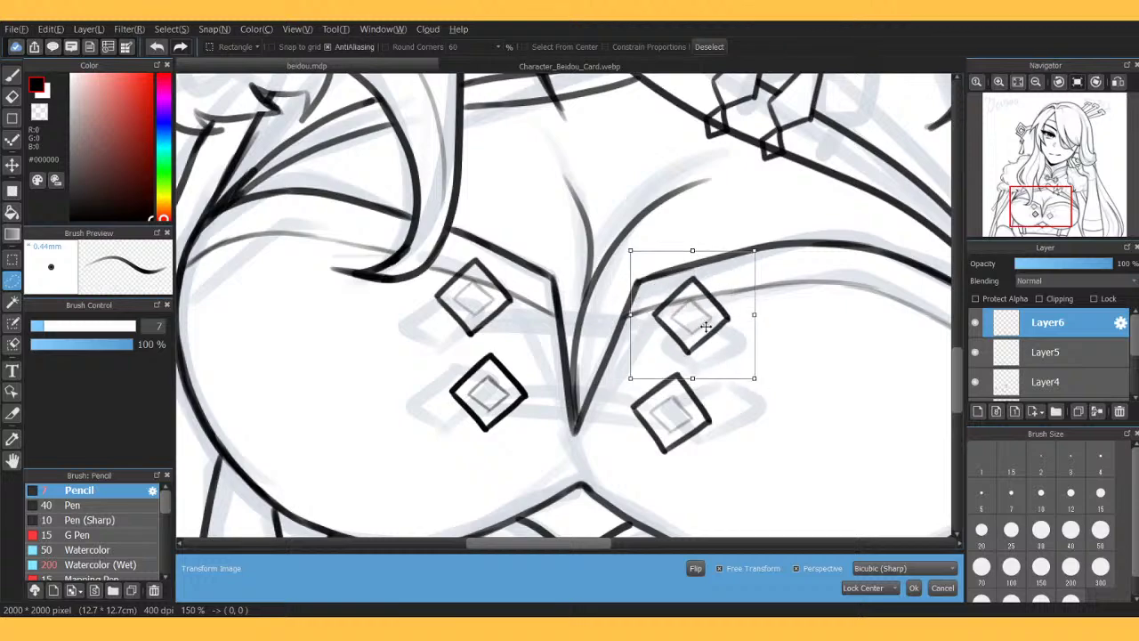
drag(762, 385, 750, 394)
drag(712, 326, 724, 332)
click(914, 588)
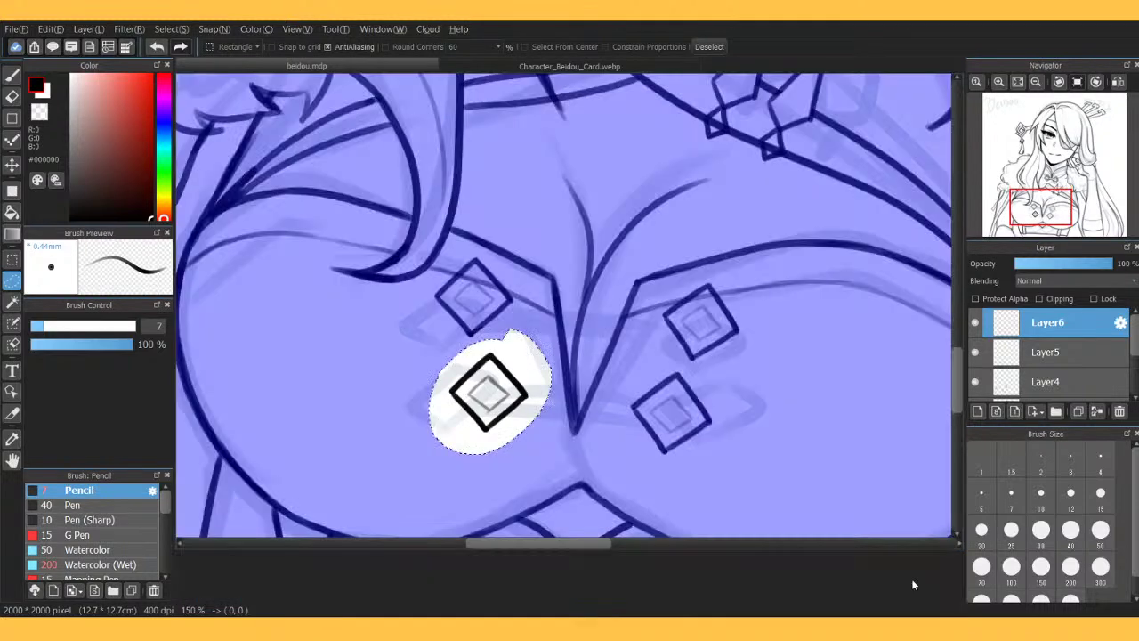
key(ctrl+d)
click(1100, 411)
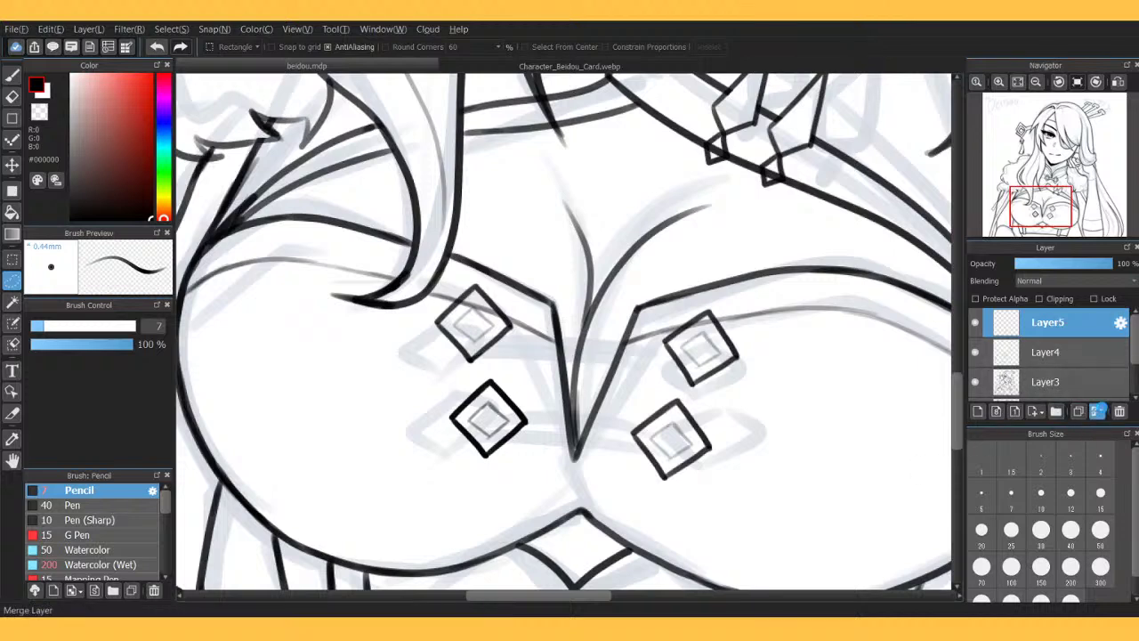
Merge Layer5 into Layer4 and draw two parallel pencil lines connecting the lower pair of diamonds across the neckline.
click(1100, 412)
click(1058, 82)
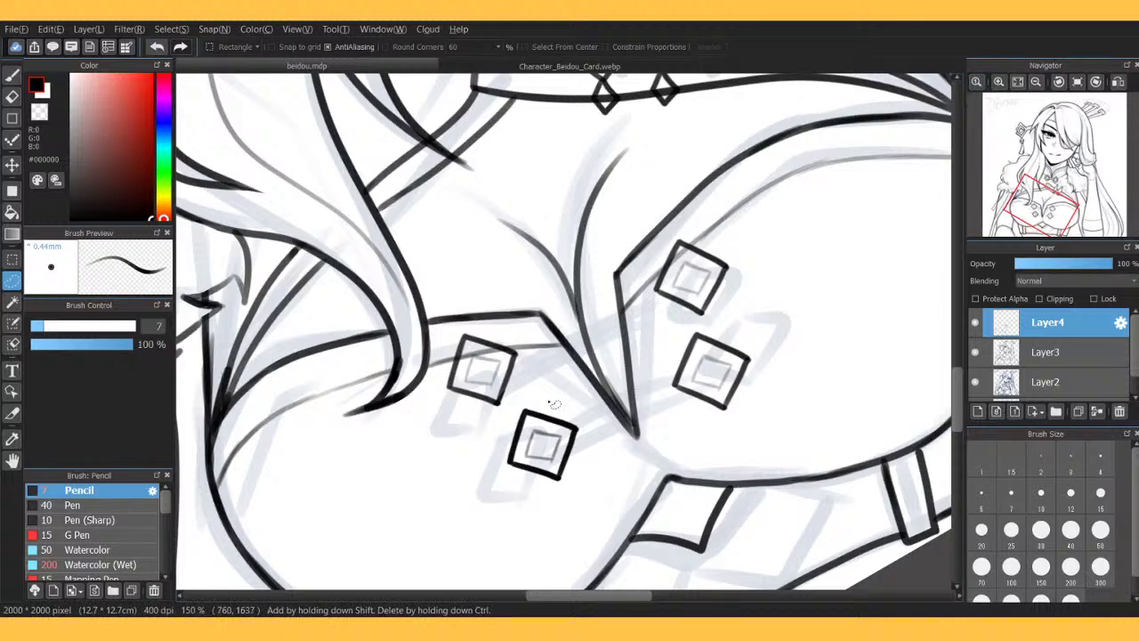
key(b)
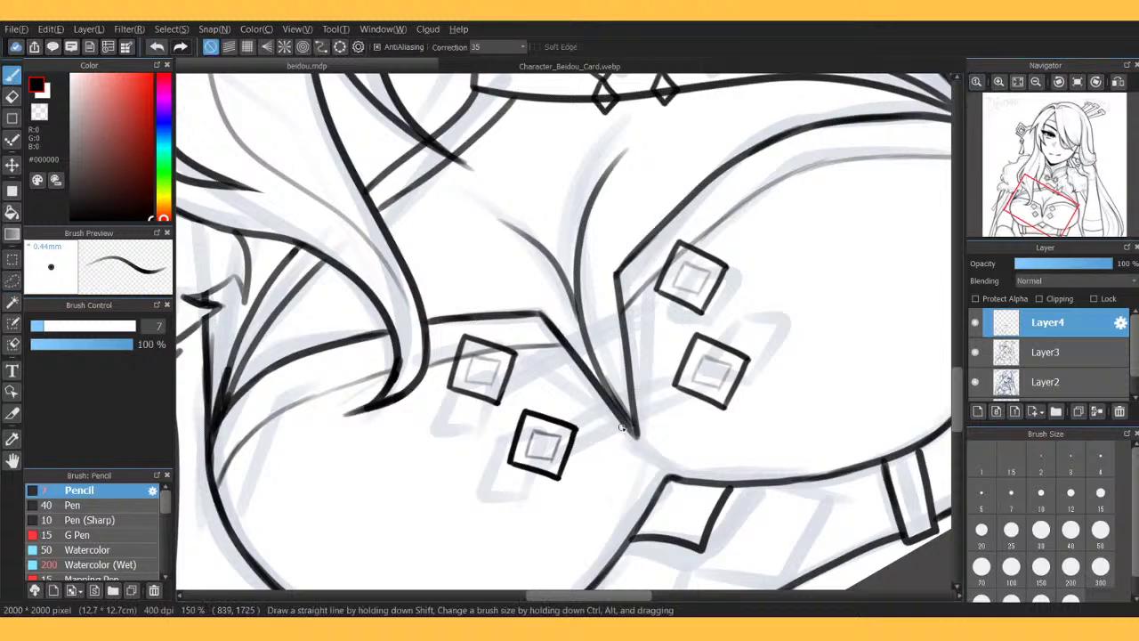
drag(585, 437, 676, 401)
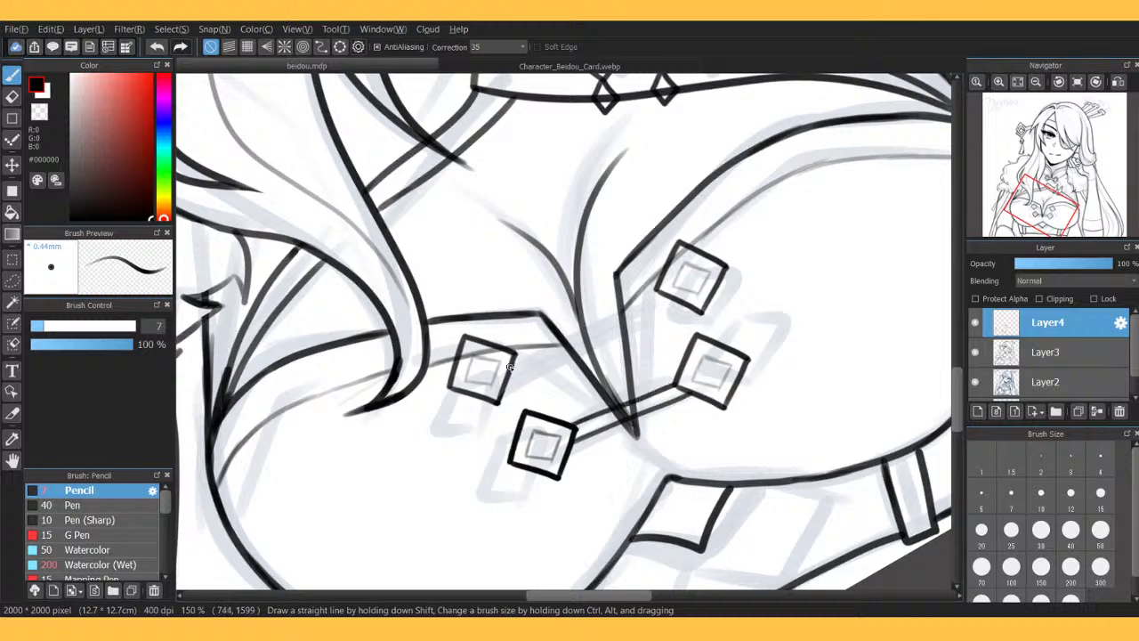
Draw two parallel pencil lines connecting the upper pair of diamonds, redoing the upper line until it runs evenly.
mouse_move(512, 367)
mouse_down()
mouse_move(670, 299)
mouse_move(566, 327)
mouse_move(639, 299)
mouse_up()
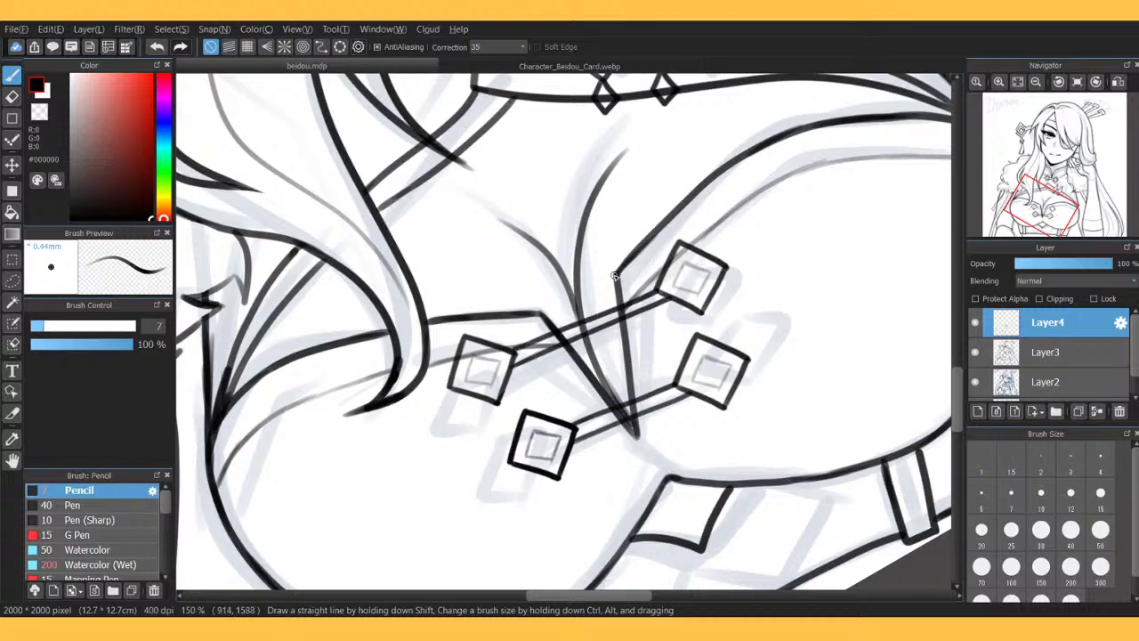
key(ctrl+z)
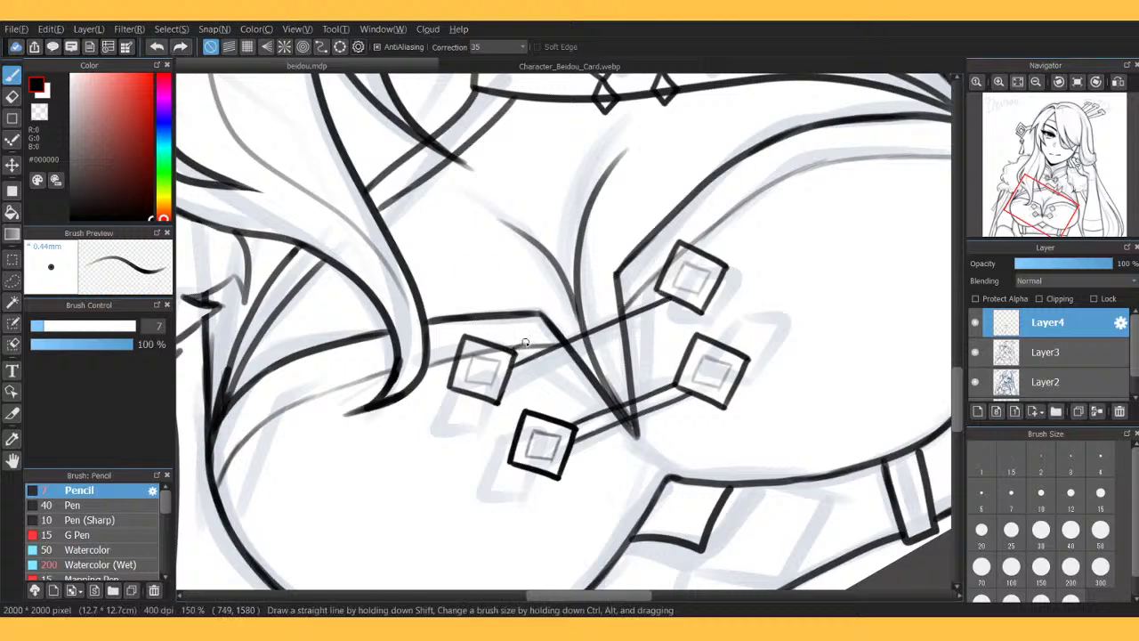
drag(518, 351, 658, 286)
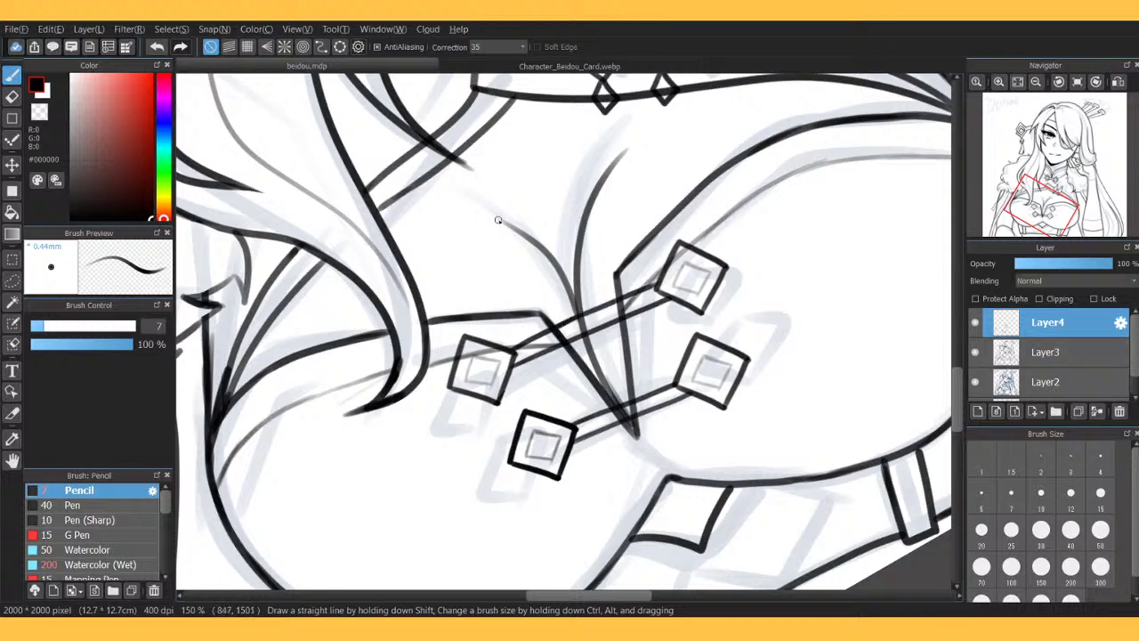
click(156, 46)
drag(523, 347, 601, 310)
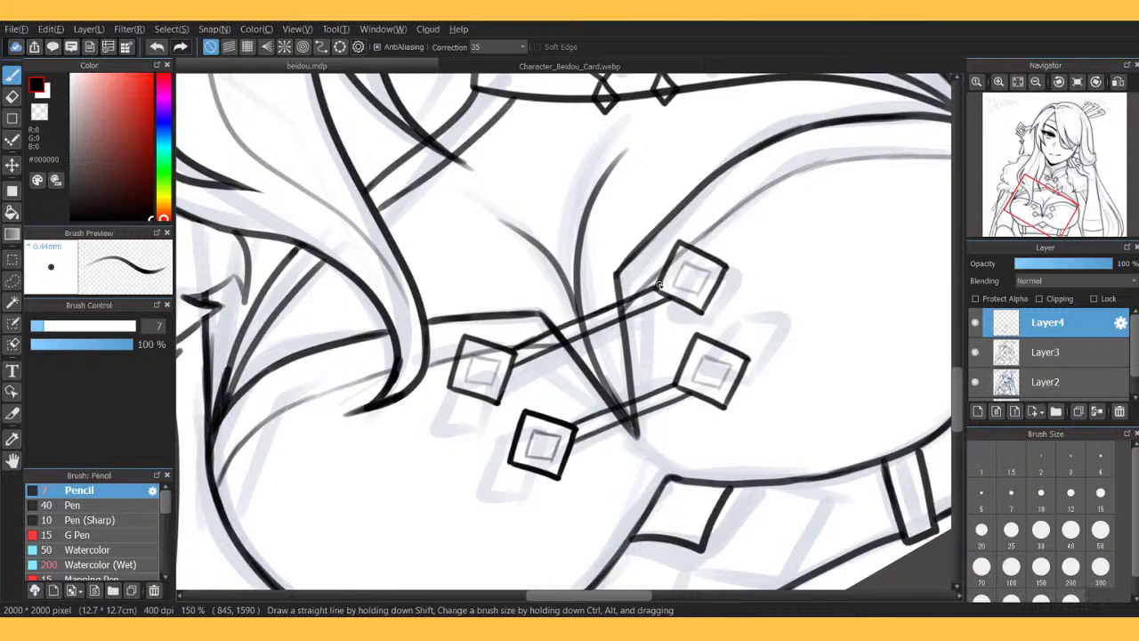
Erase the neckline lines inside both connecting bars on Layer3 and hide the Layer2 sketch.
click(1061, 351)
key(e)
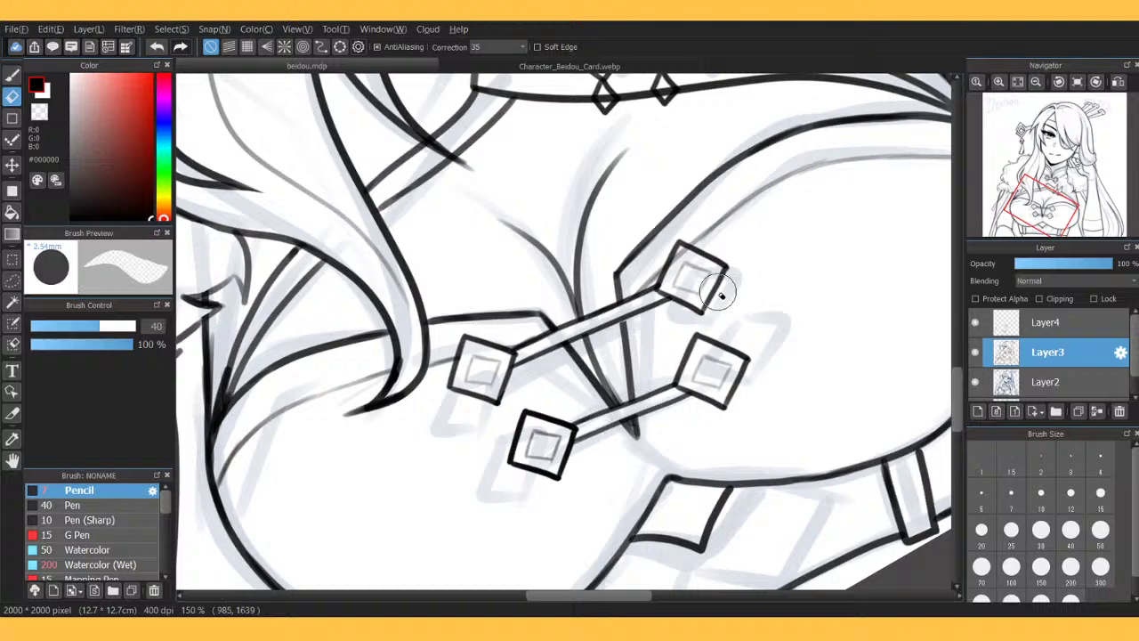
key(b)
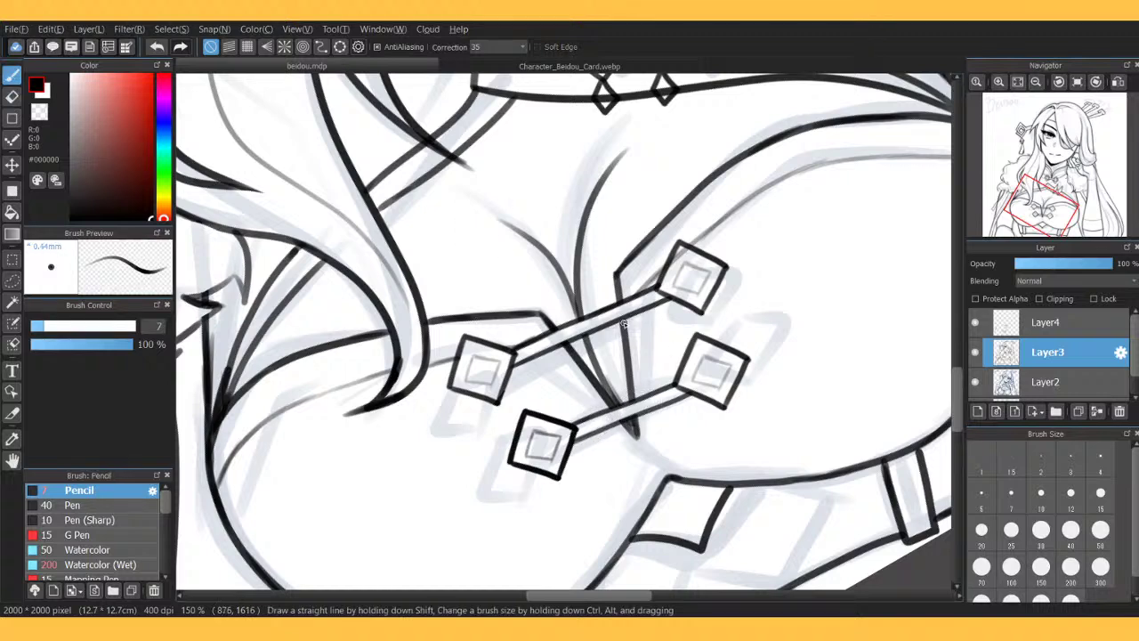
click(1077, 82)
click(1017, 82)
click(977, 382)
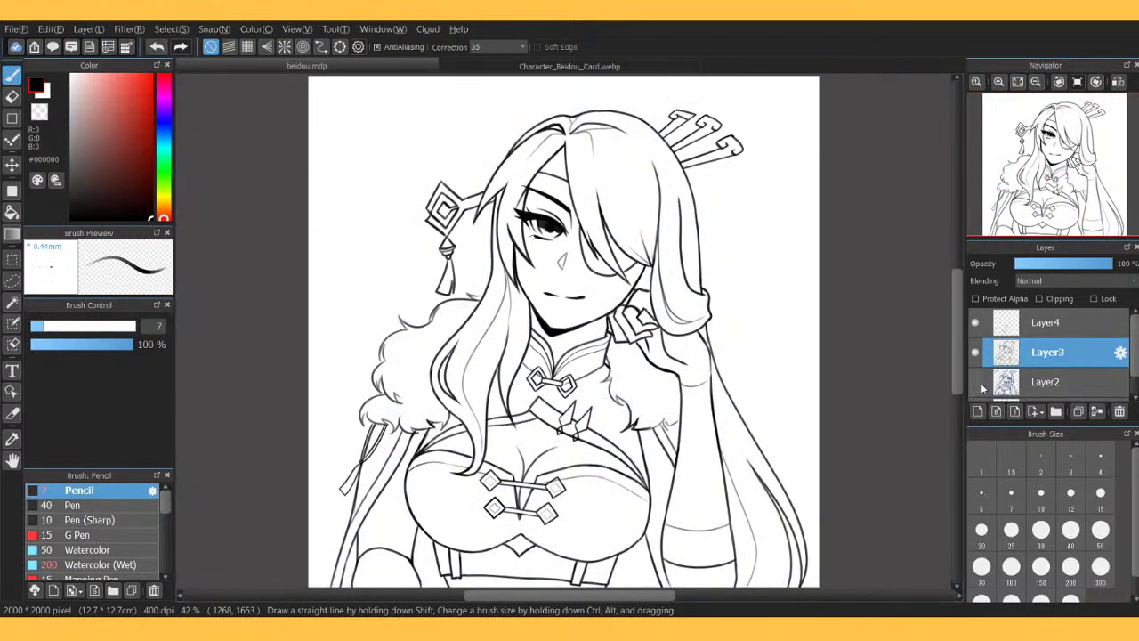
Check the belt buckle on the character card and draw its angular left half beneath the bust on Layer3.
click(476, 64)
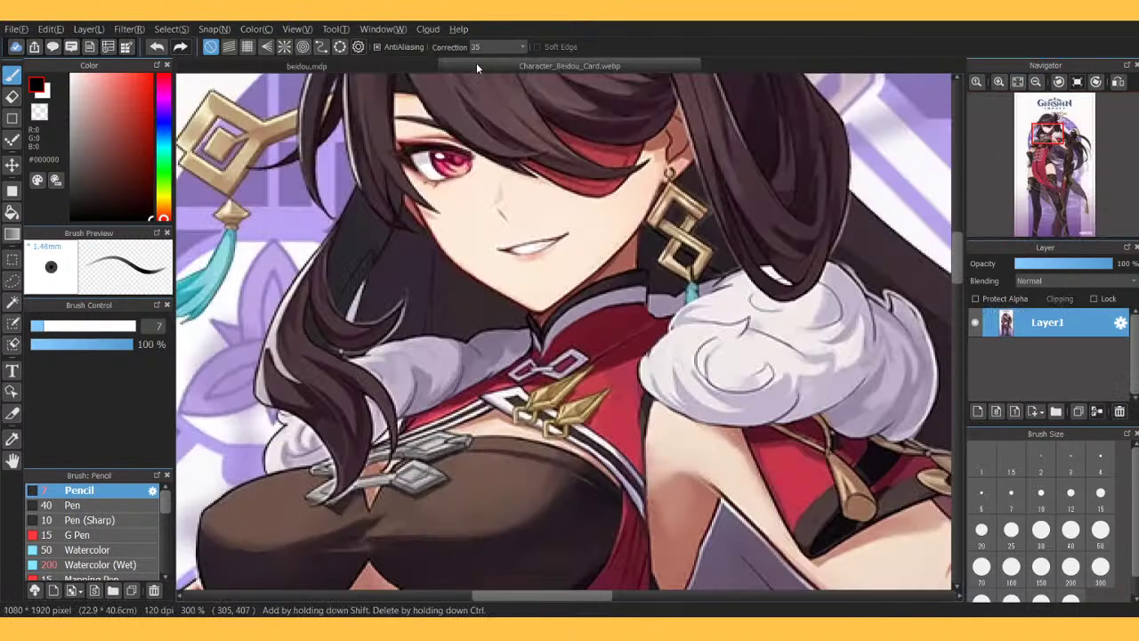
mouse_move(1050, 143)
mouse_down()
mouse_move(1043, 164)
mouse_move(1045, 151)
mouse_move(1055, 177)
mouse_move(1043, 155)
mouse_up()
click(999, 82)
click(999, 82)
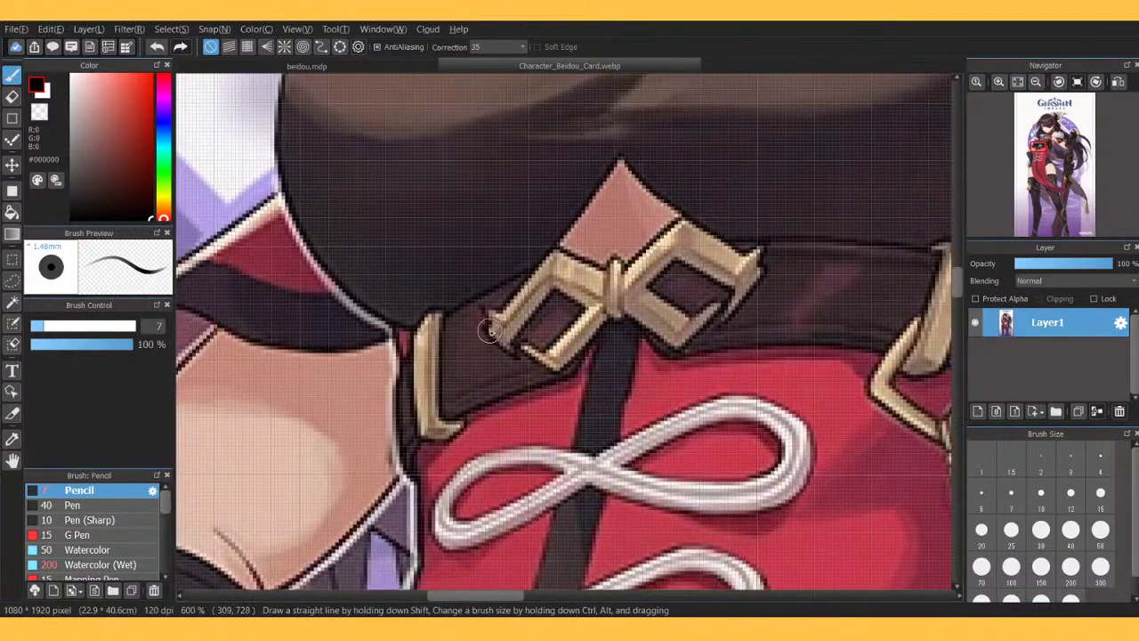
click(356, 67)
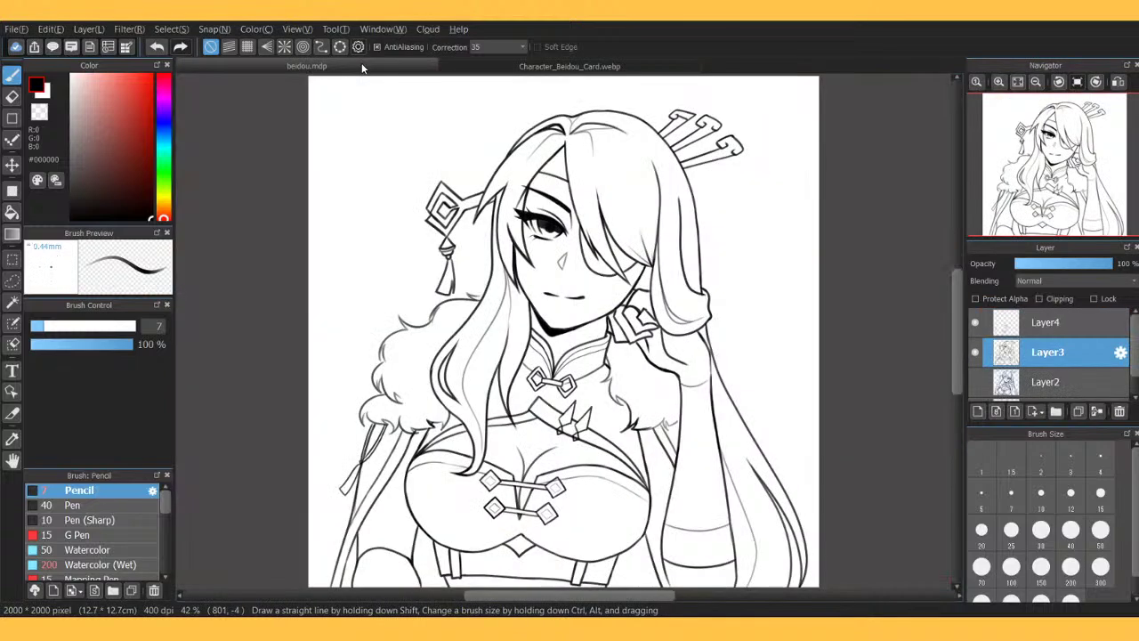
scroll(1039, 165, up, 3)
drag(1040, 165, 1029, 213)
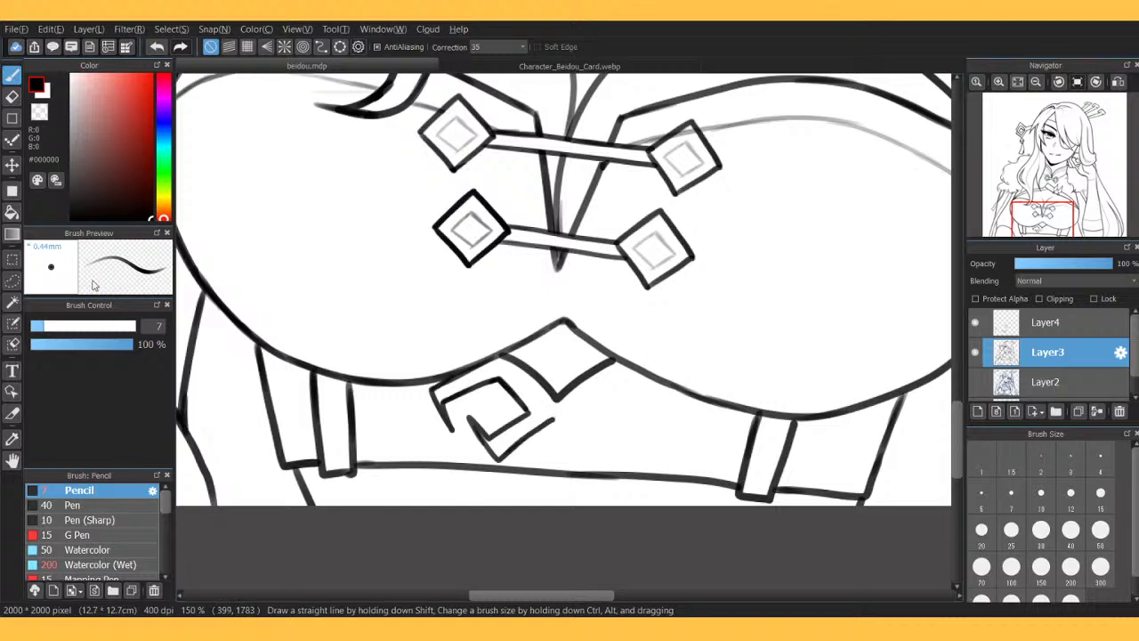
Lasso the left half of the buckle and paste a copy of it on a new layer.
click(12, 280)
drag(488, 336, 528, 318)
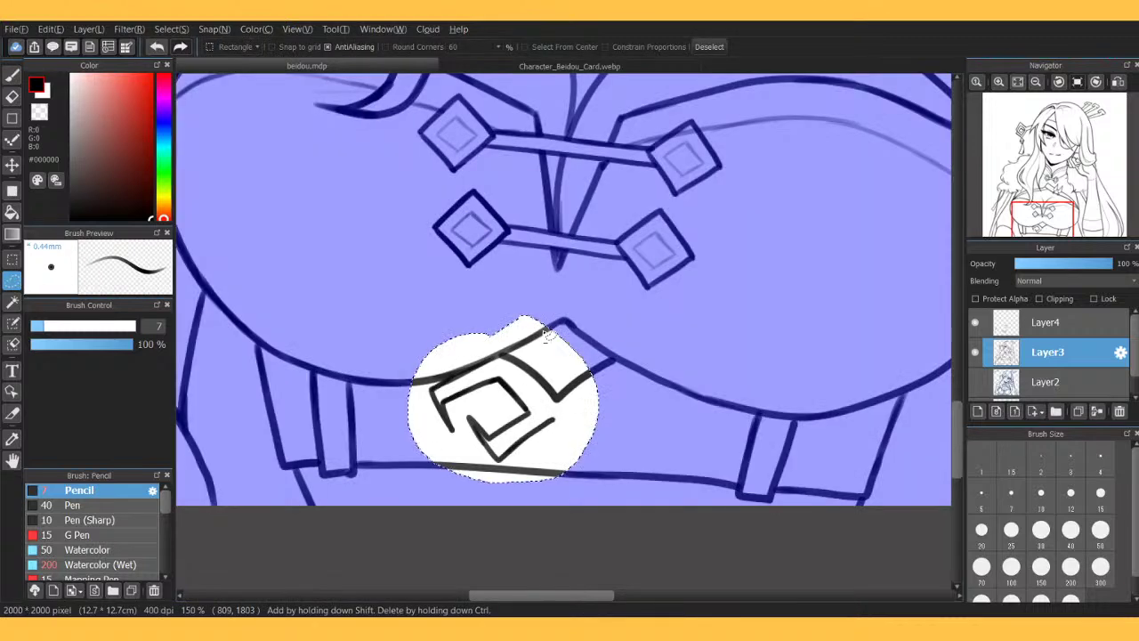
key(ctrl+c)
key(ctrl+v)
Flip the pasted buckle half, rotate it slightly into place as the right half, and clear the selection.
key(ctrl+t)
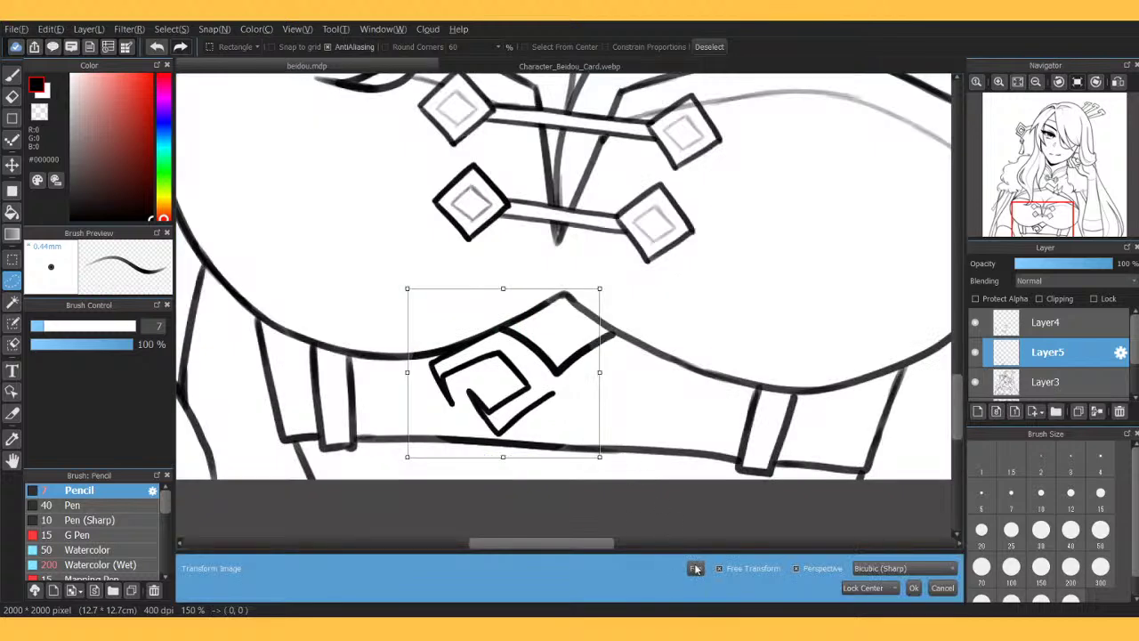
click(696, 568)
drag(582, 380, 758, 377)
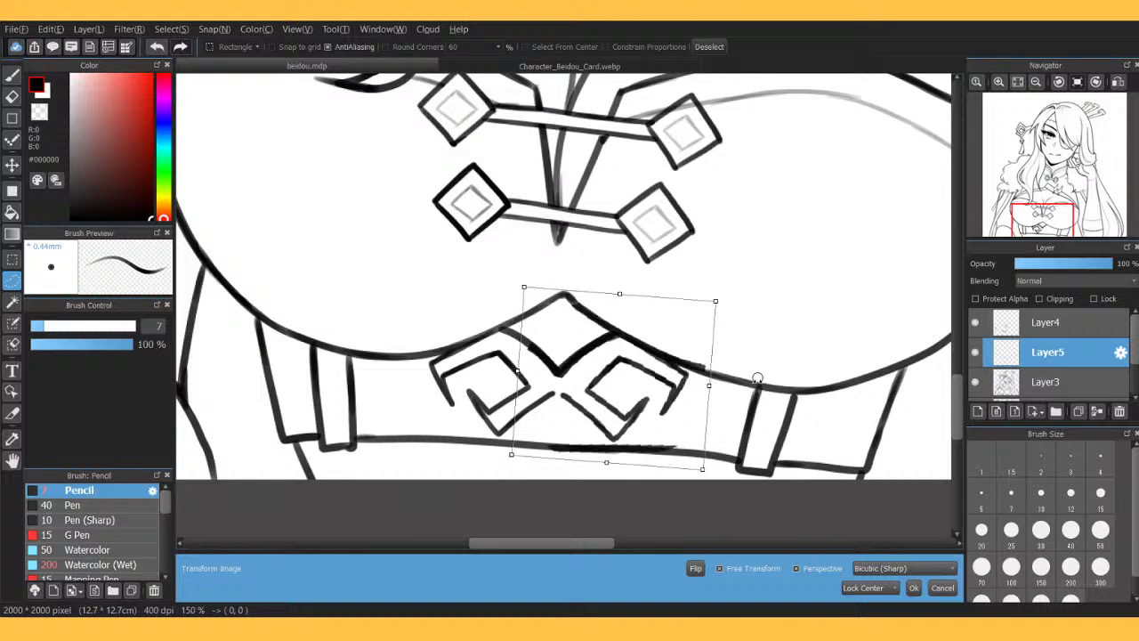
drag(680, 392, 675, 398)
drag(755, 372, 756, 378)
drag(683, 398, 679, 396)
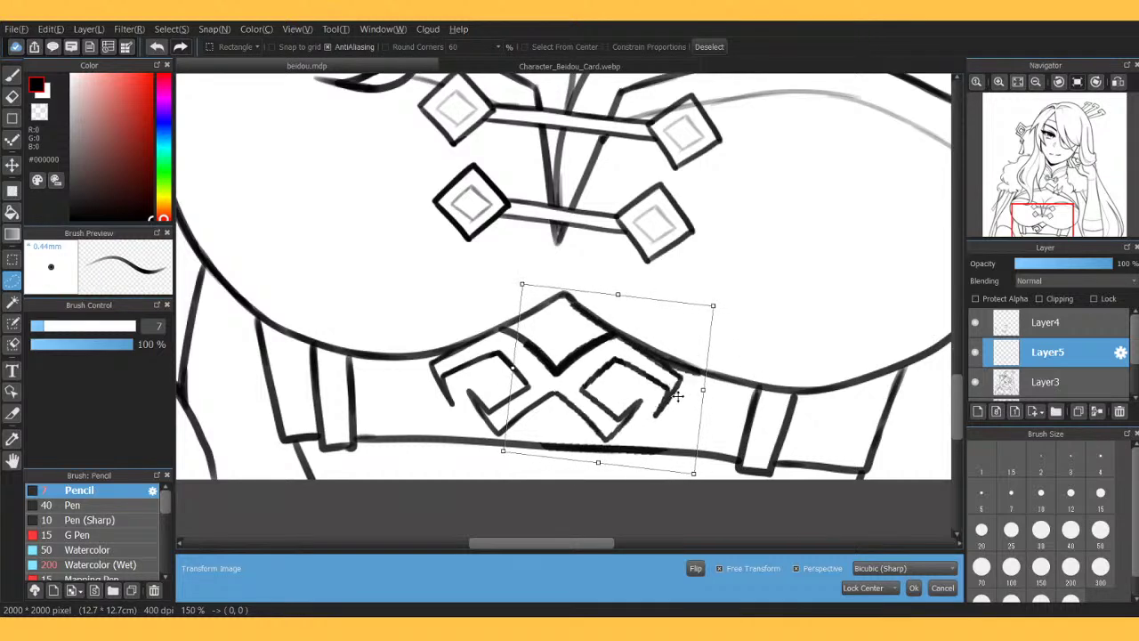
click(914, 589)
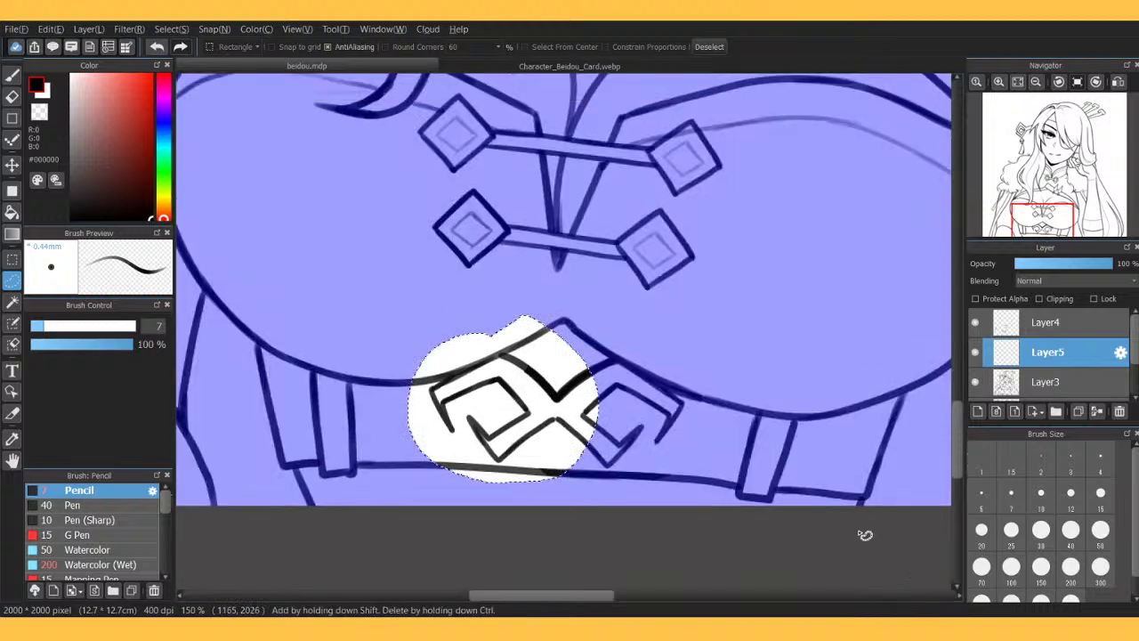
key(ctrl+d)
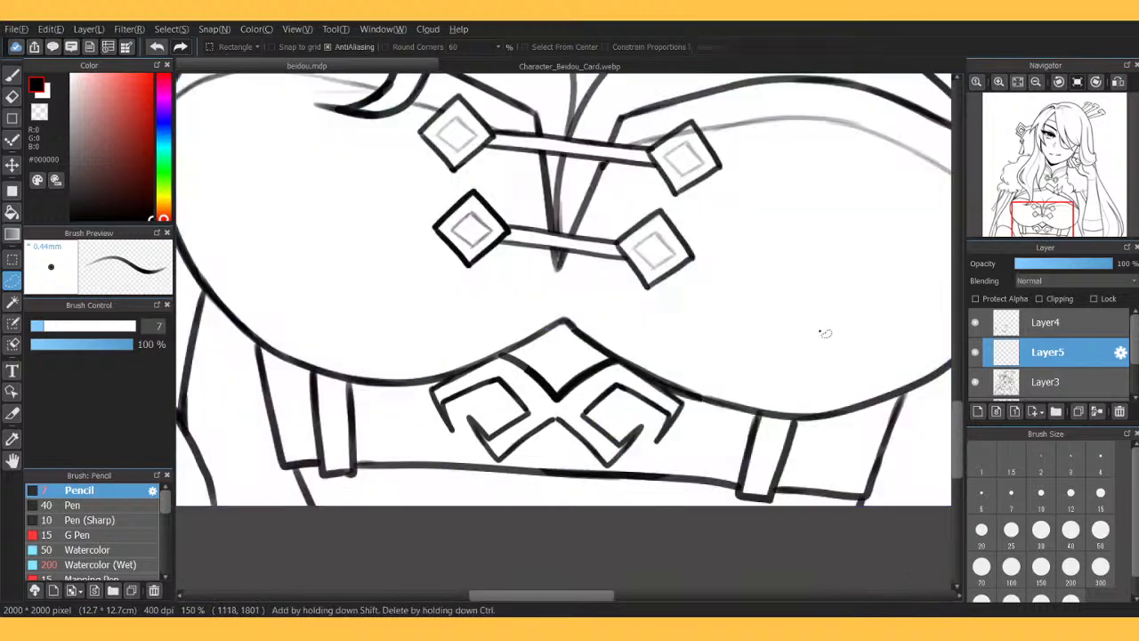
Try to erase the duplicated bust line around the right half of the buckle.
key(e)
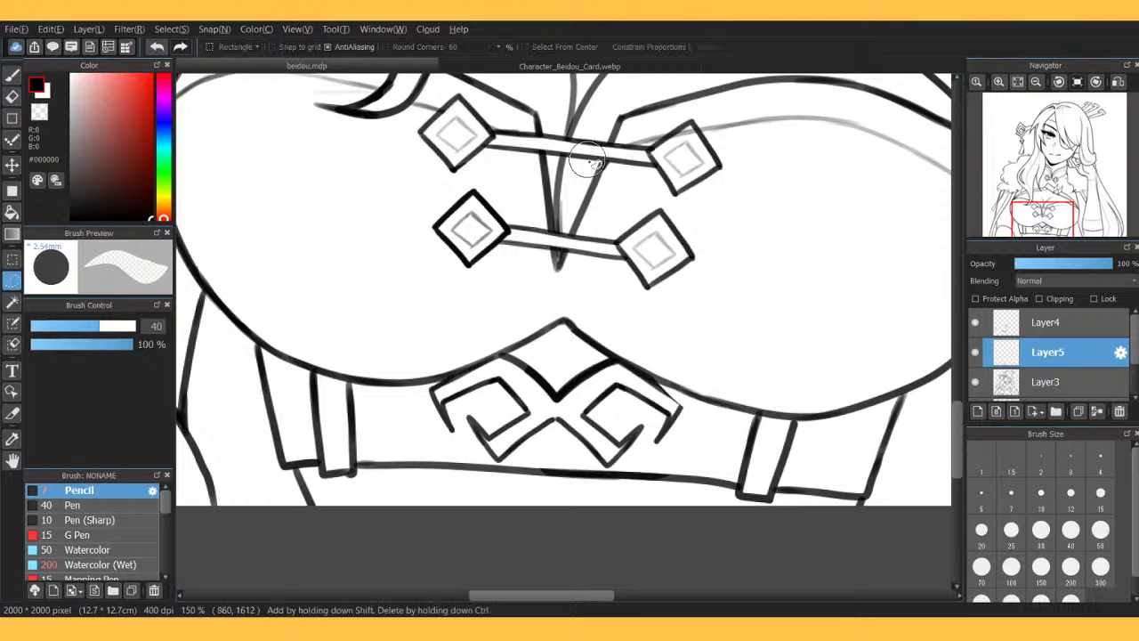
key(e)
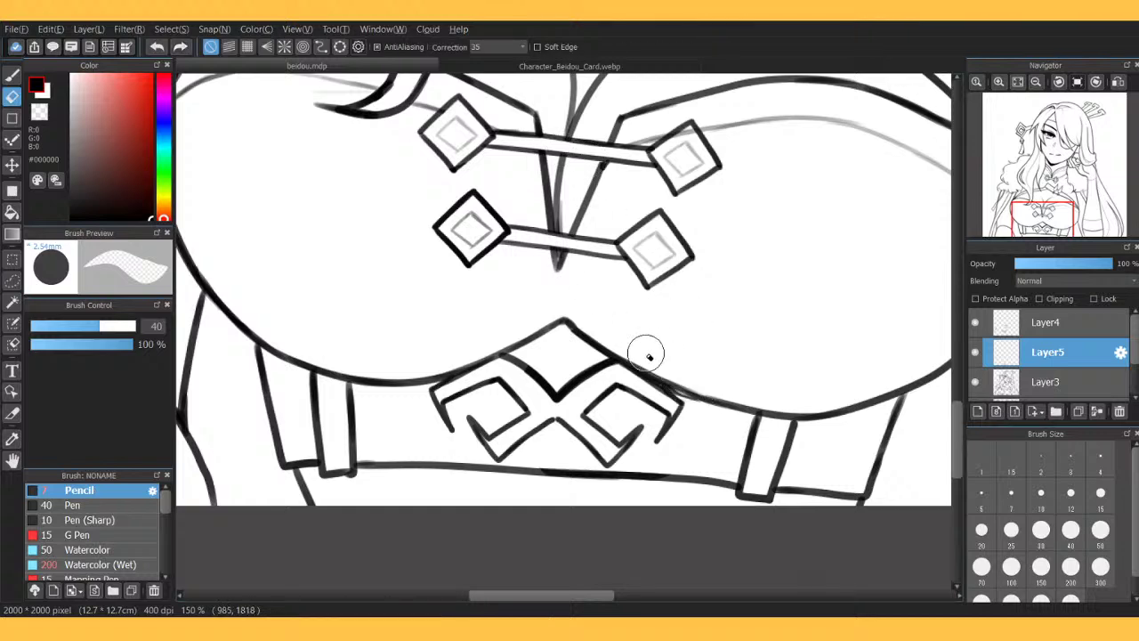
key(m)
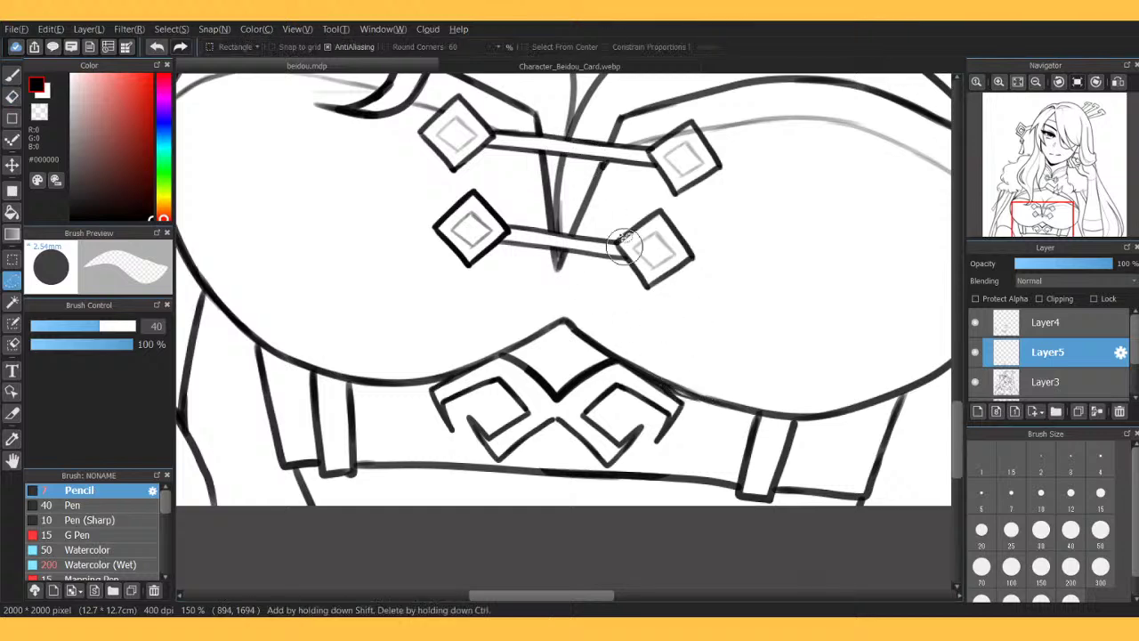
right_click(689, 396)
click(594, 557)
Check the buckle on the character card and draw the narrow centre clasp joining its two halves.
click(13, 77)
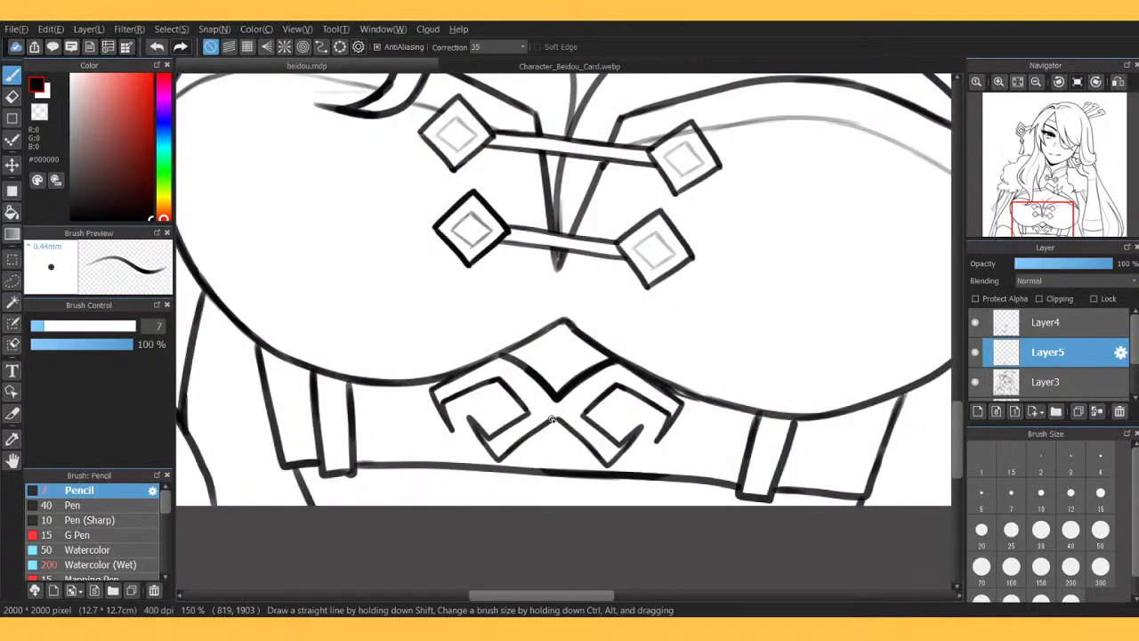
click(457, 59)
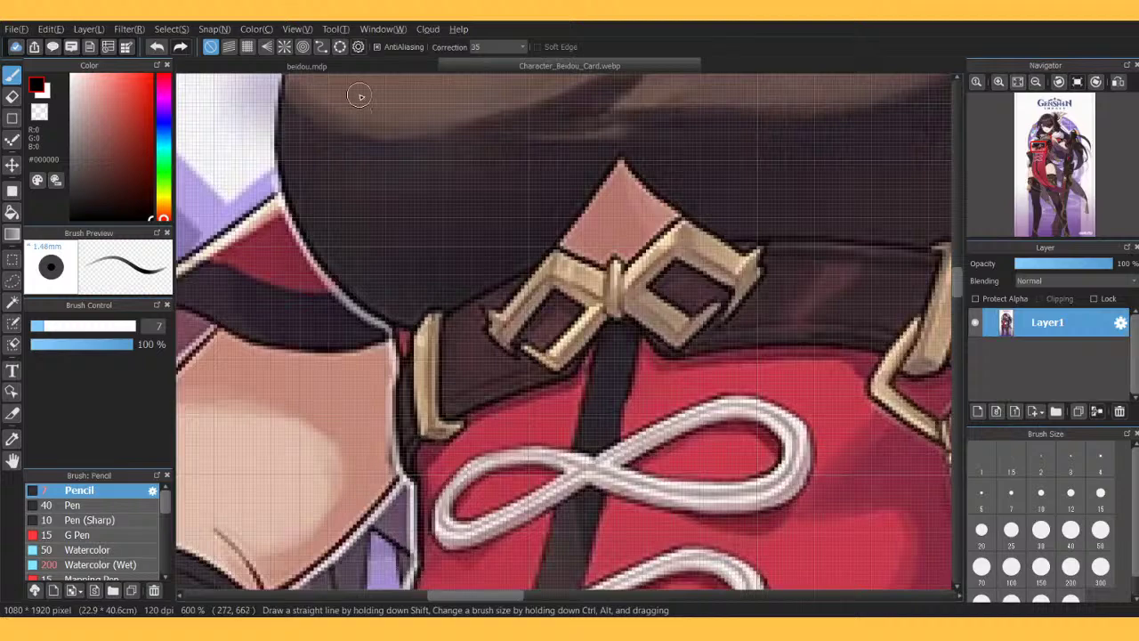
click(385, 68)
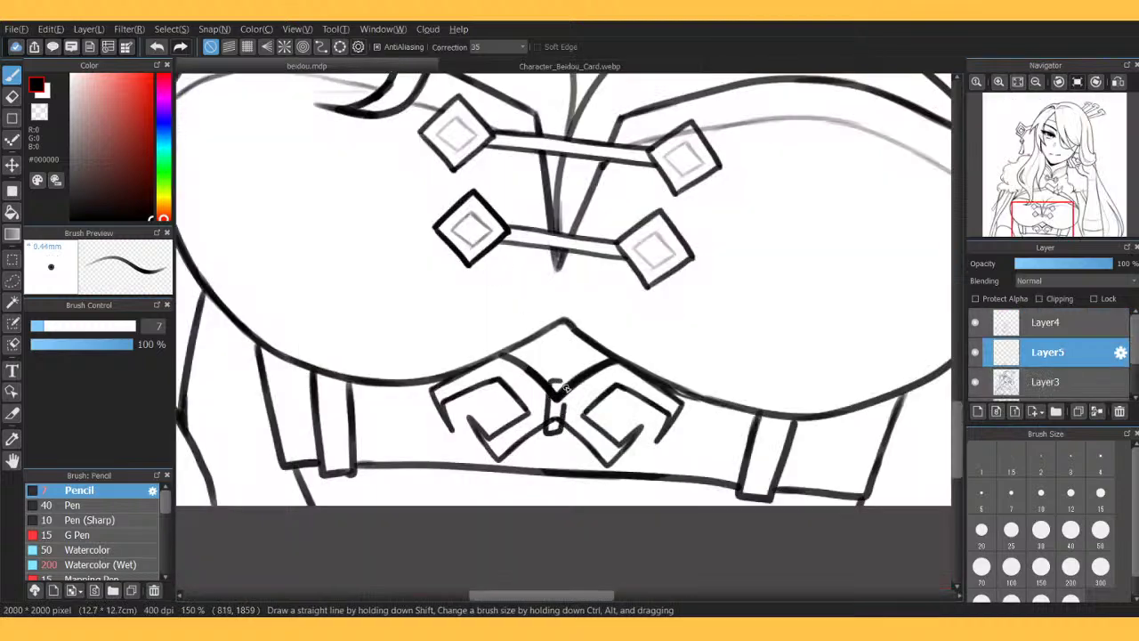
Erase the lines of the right buckle half that cross the centre clasp on Layer5.
key(e)
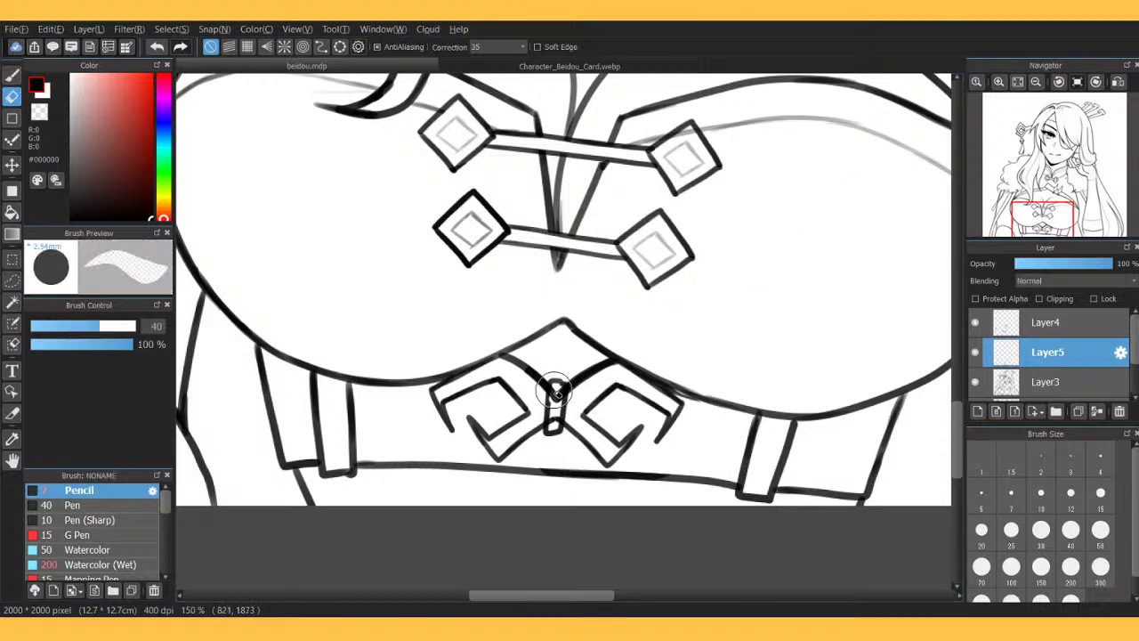
click(1055, 379)
key(ctrl+Up)
key(ctrl+Up)
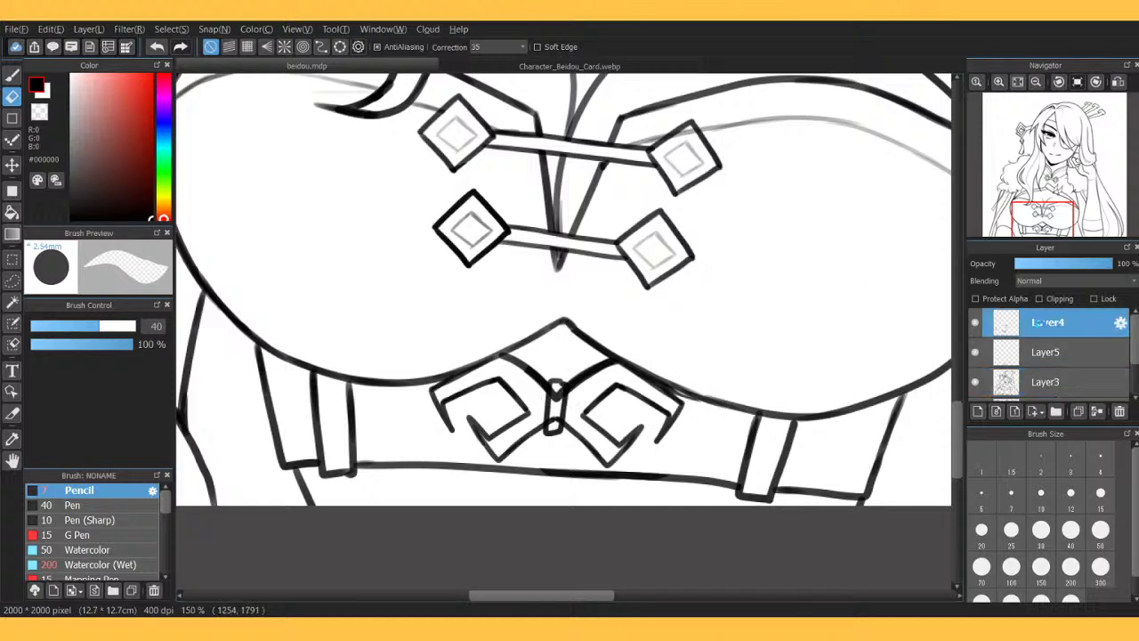
key(ctrl+Down)
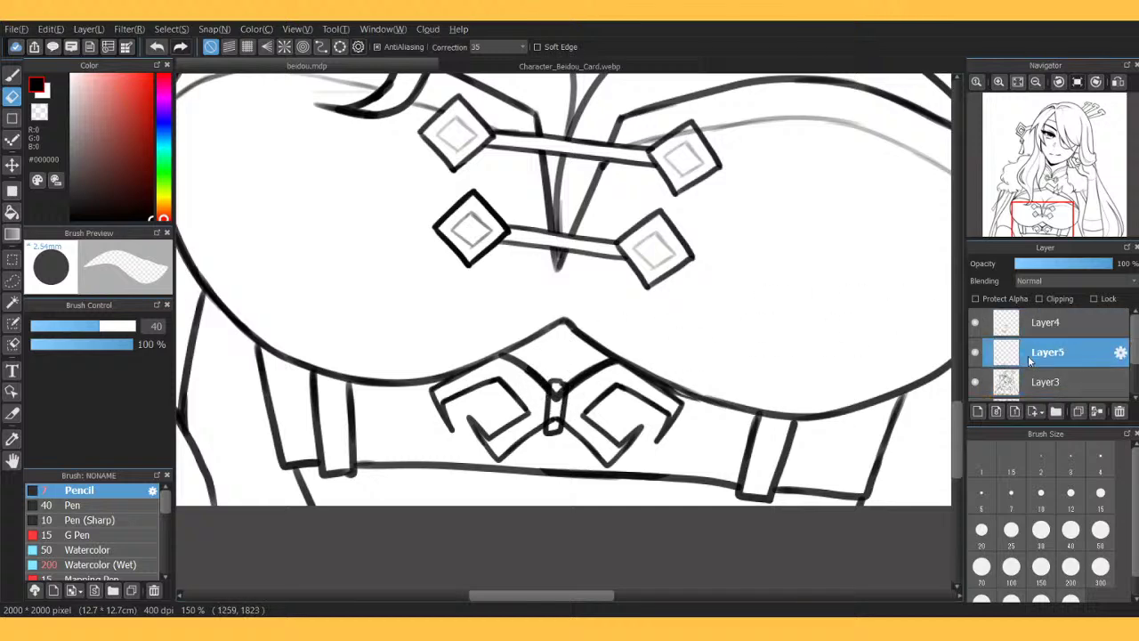
drag(548, 423, 559, 398)
key(b)
key(e)
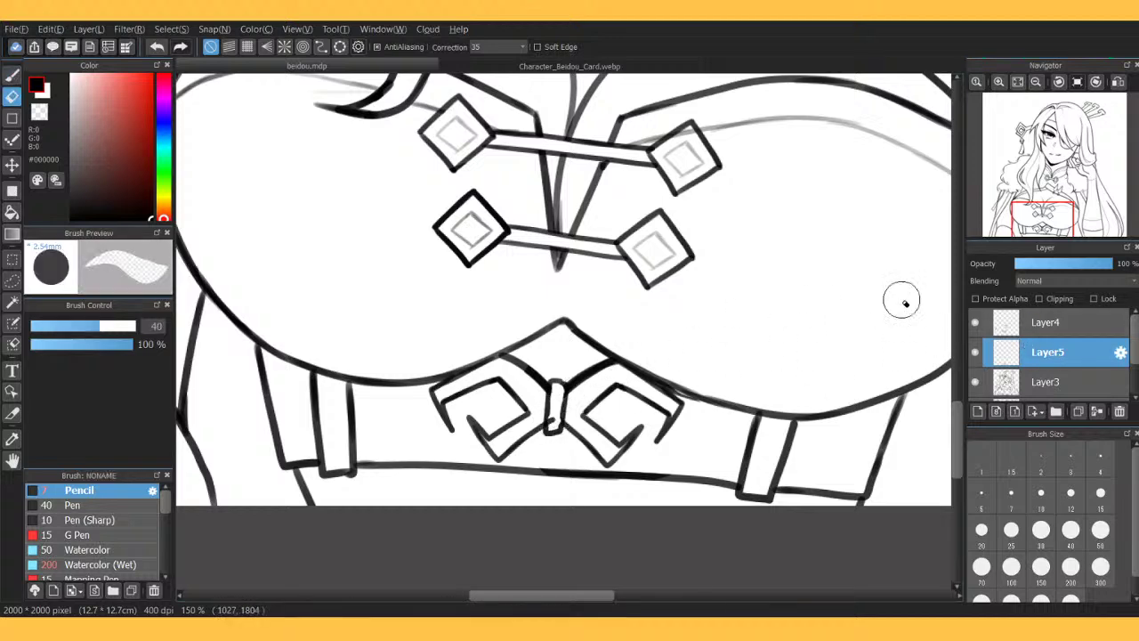
Erase the leftover buckle lines inside the centre clasp on Layer3.
click(1045, 321)
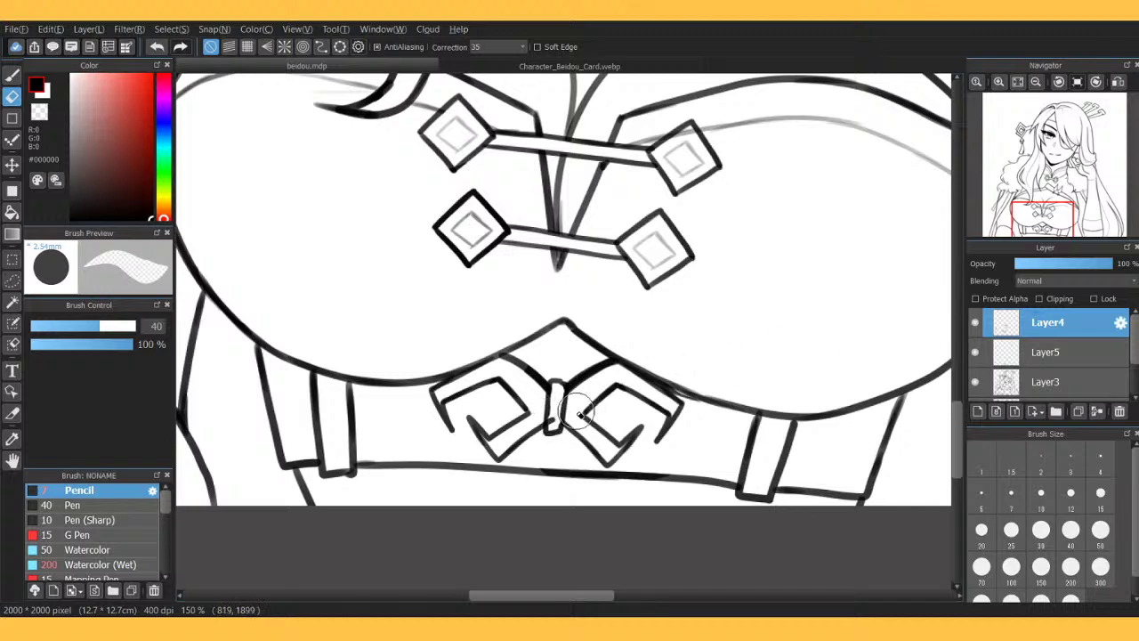
click(1055, 381)
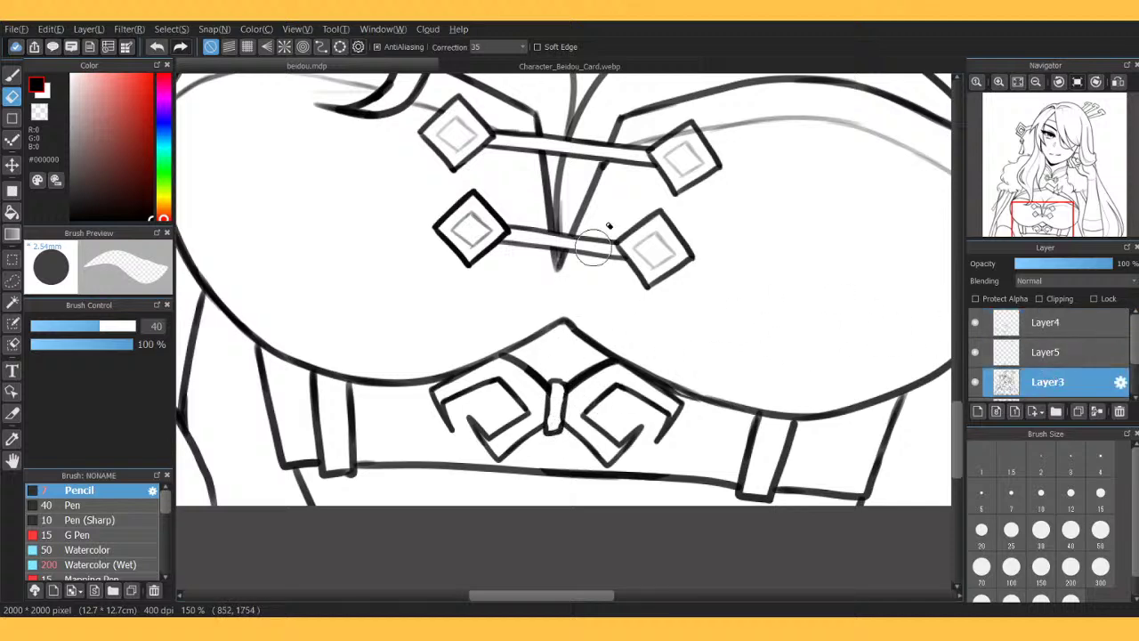
key(b)
Merge Layer4 and Layer5 down into Layer3 and thicken the centre clasp's outline, consulting the character card.
click(1074, 381)
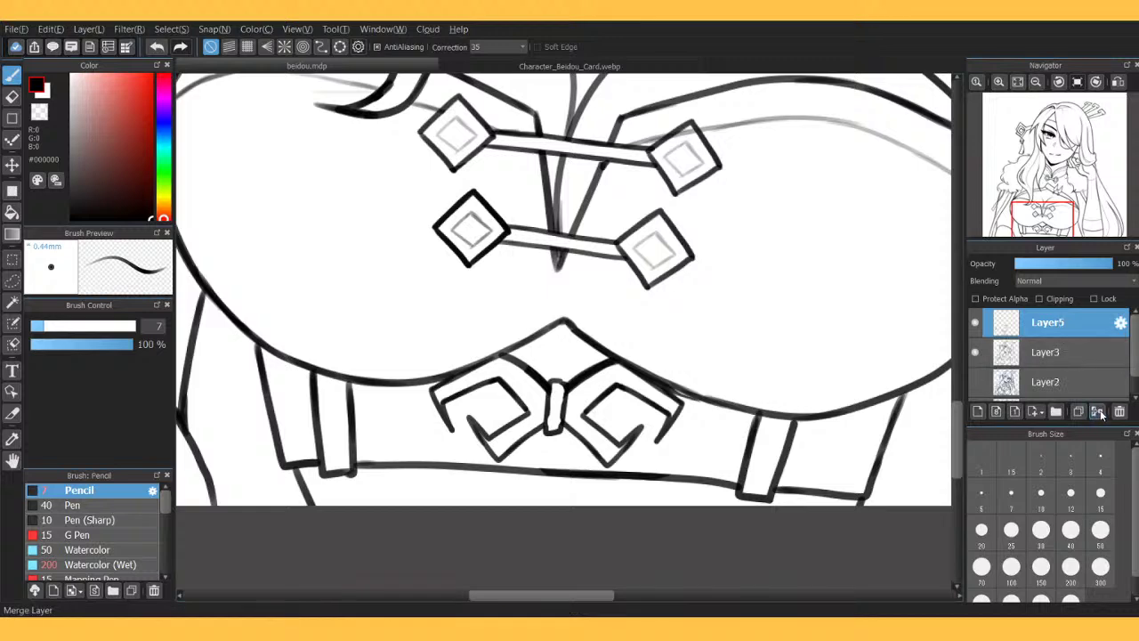
mouse_move(551, 388)
mouse_down()
mouse_move(547, 431)
mouse_move(564, 382)
mouse_up()
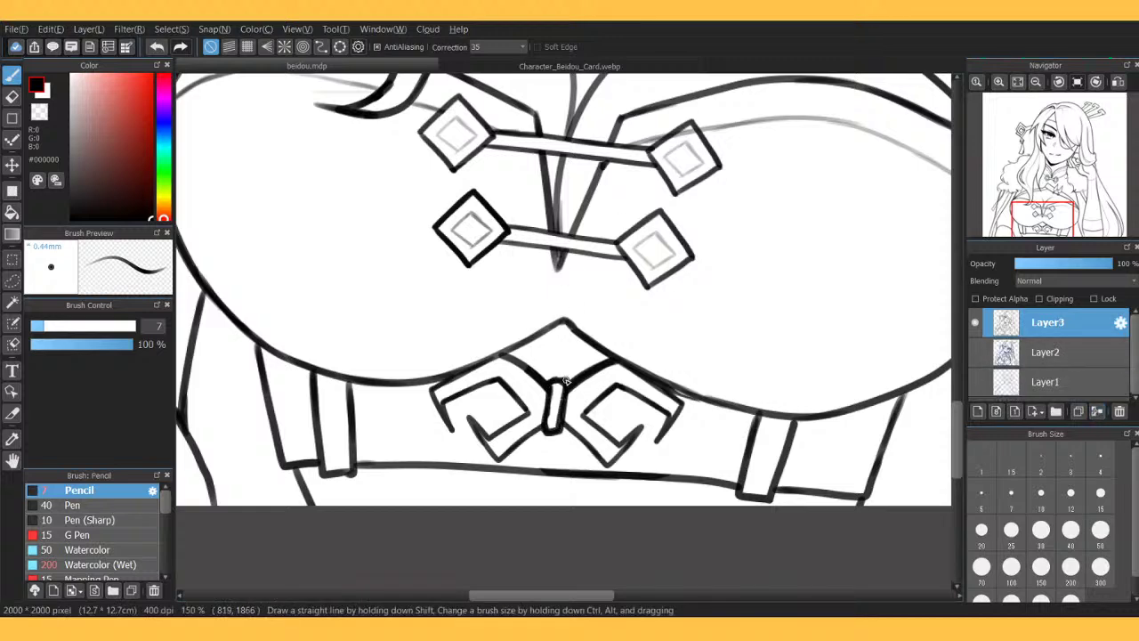
click(475, 65)
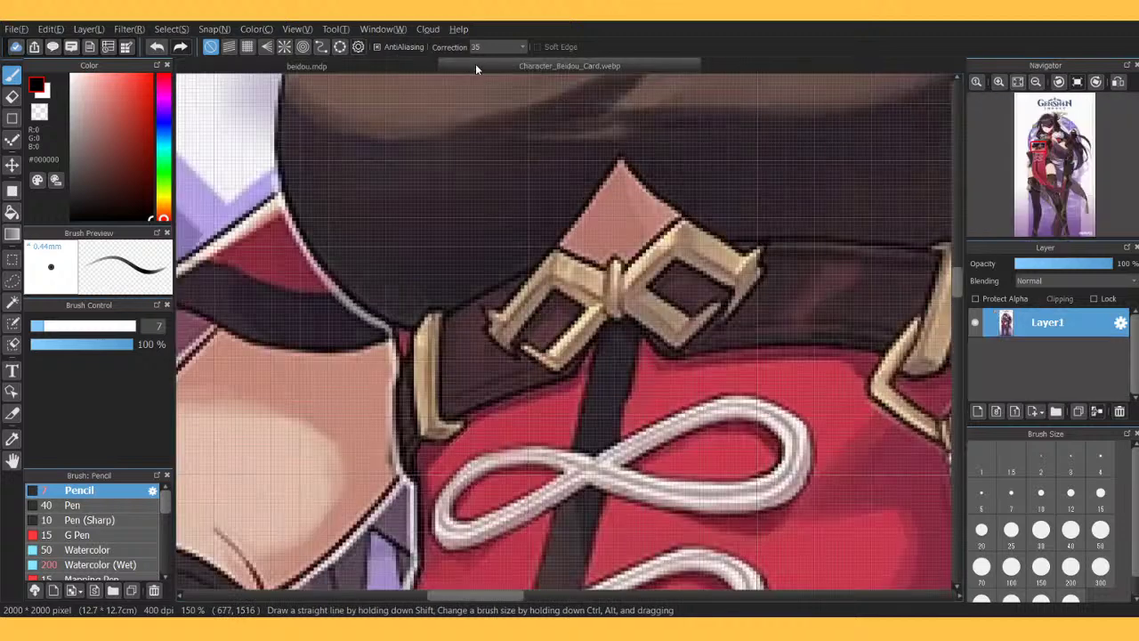
Return to the line art and draw the diverging strap lines below the right belt loop on a new layer above Layer3.
click(394, 66)
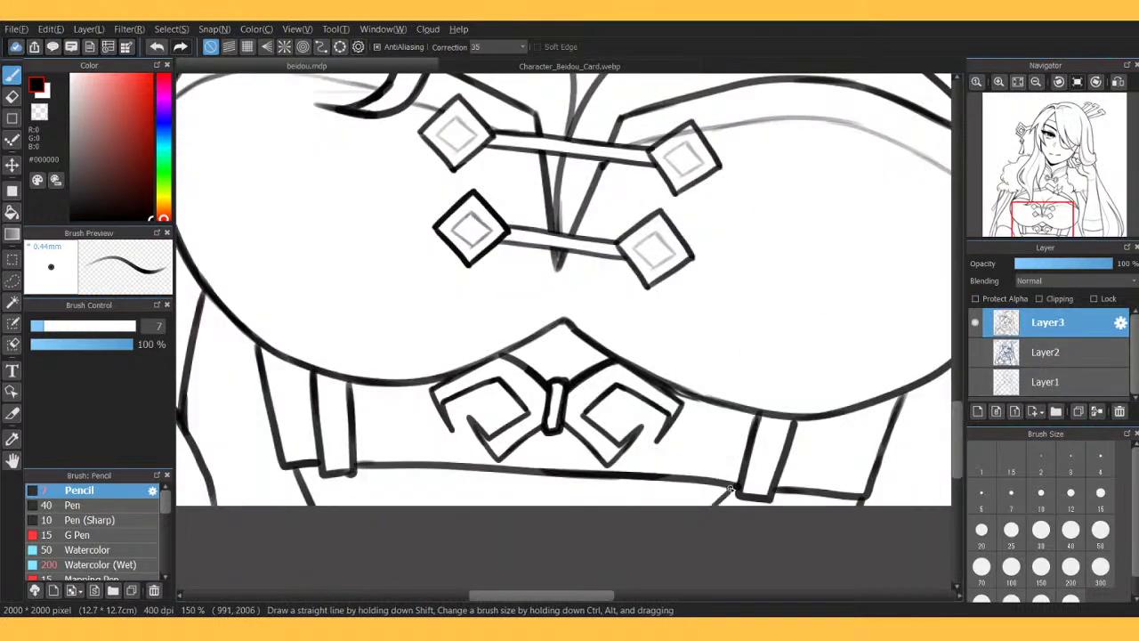
drag(744, 470, 674, 526)
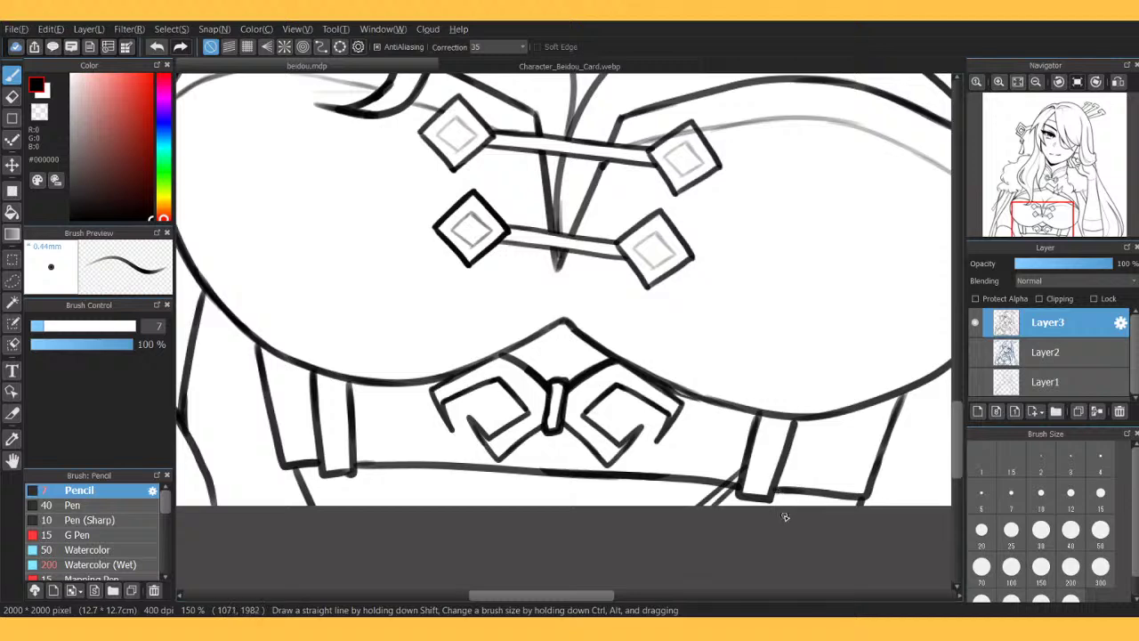
key(ctrl+z)
key(ctrl+z)
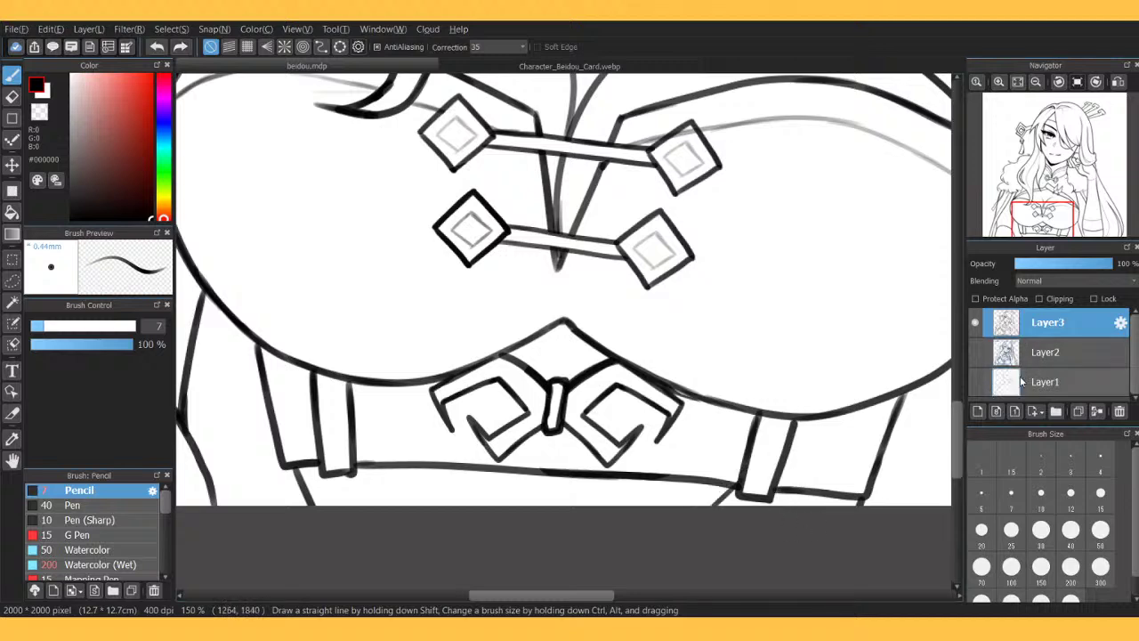
click(978, 412)
drag(742, 486, 710, 514)
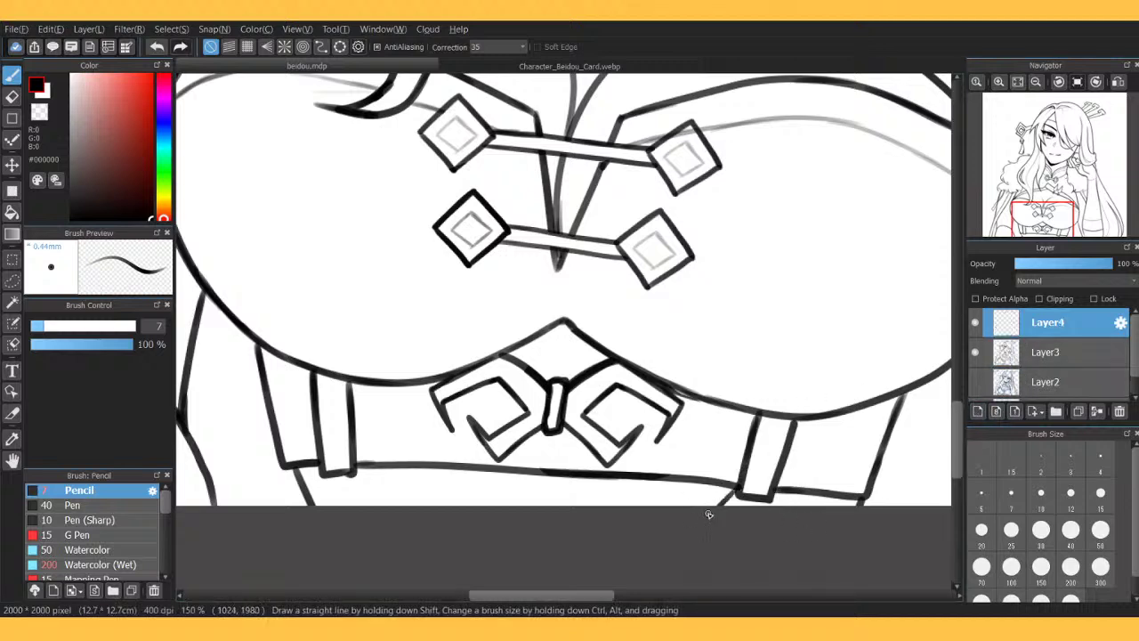
drag(740, 466, 677, 536)
Erase the belt's lower line on Layer3 where it crosses the new straps beside the right belt loop.
click(1053, 353)
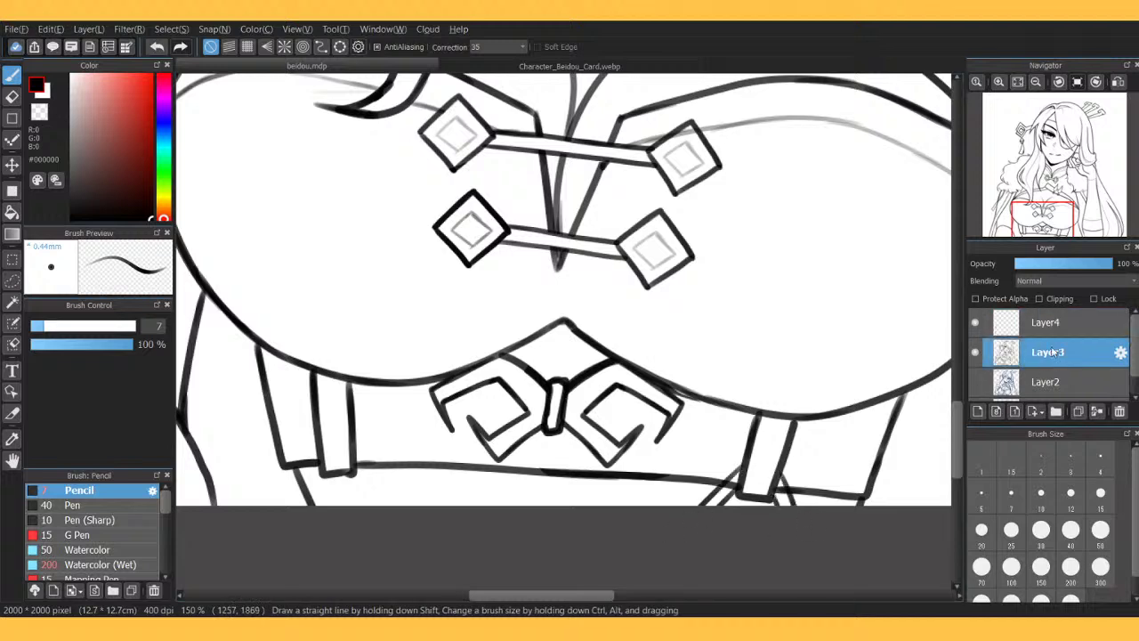
key(e)
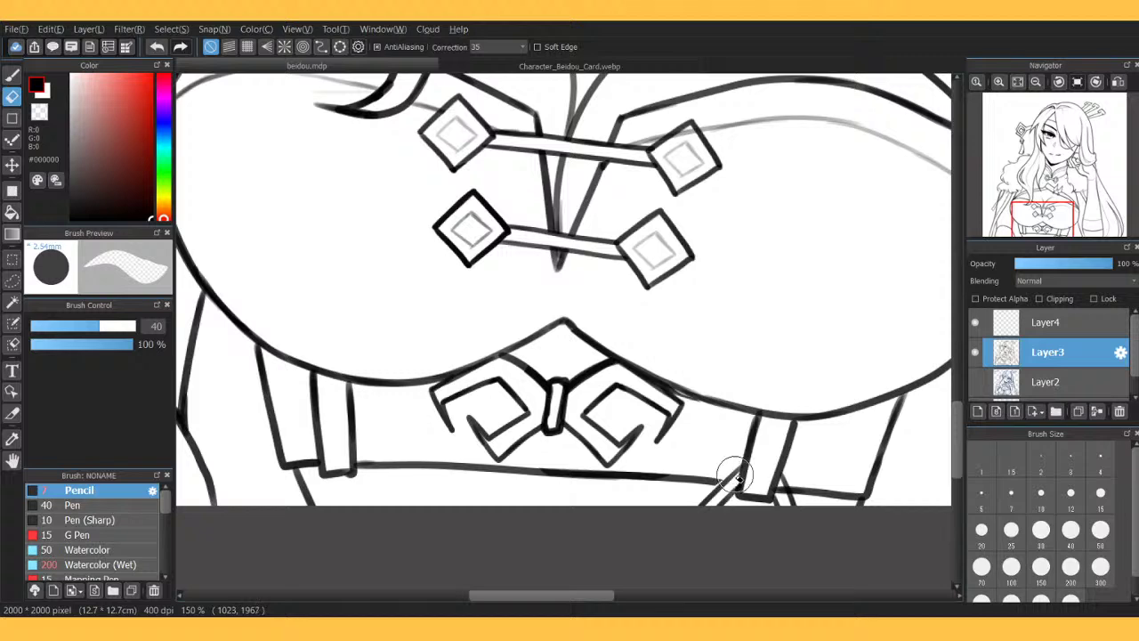
key(ctrl+z)
drag(727, 478, 734, 482)
key(ctrl+z)
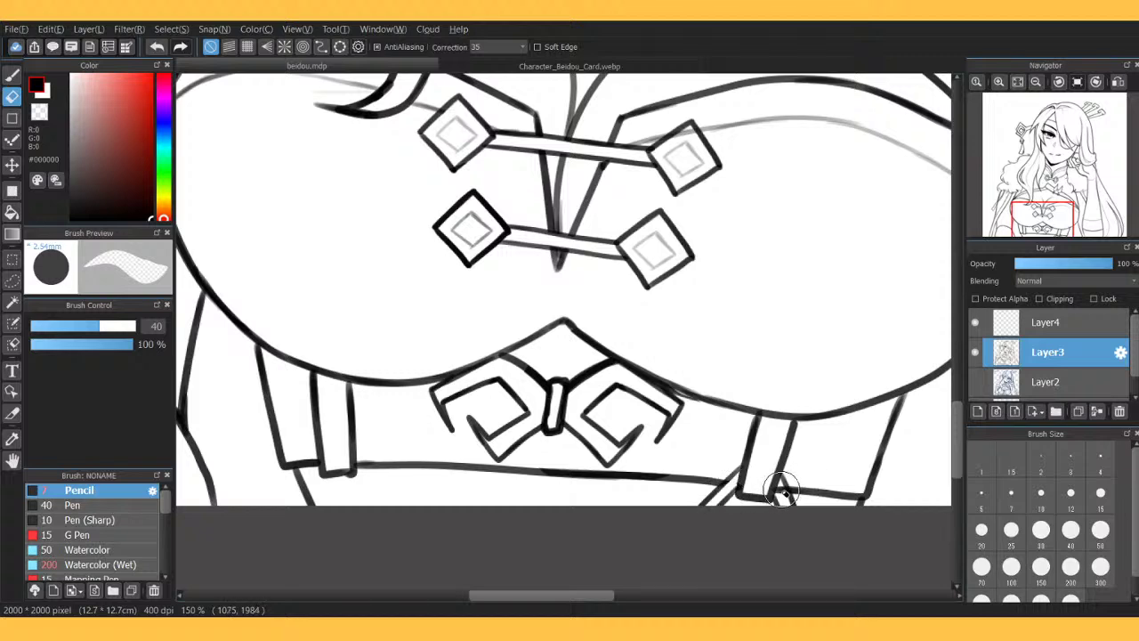
Redraw the edges of the right belt loop on Layer3 and merge Layer4 down into it.
key(b)
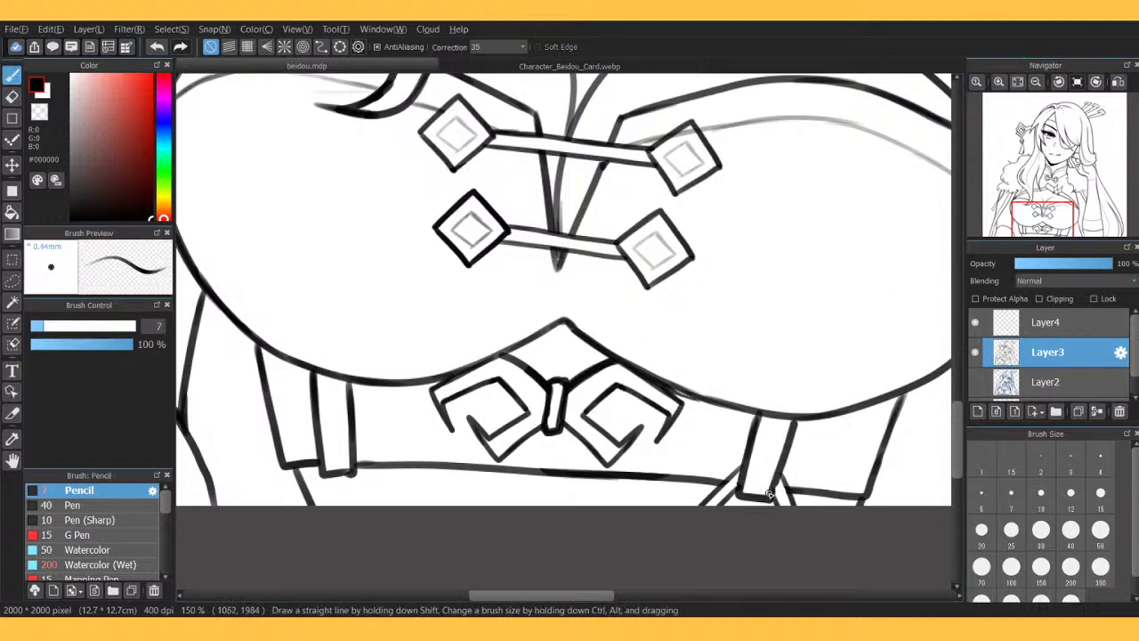
mouse_move(780, 478)
mouse_down()
mouse_move(776, 489)
mouse_move(746, 468)
mouse_up()
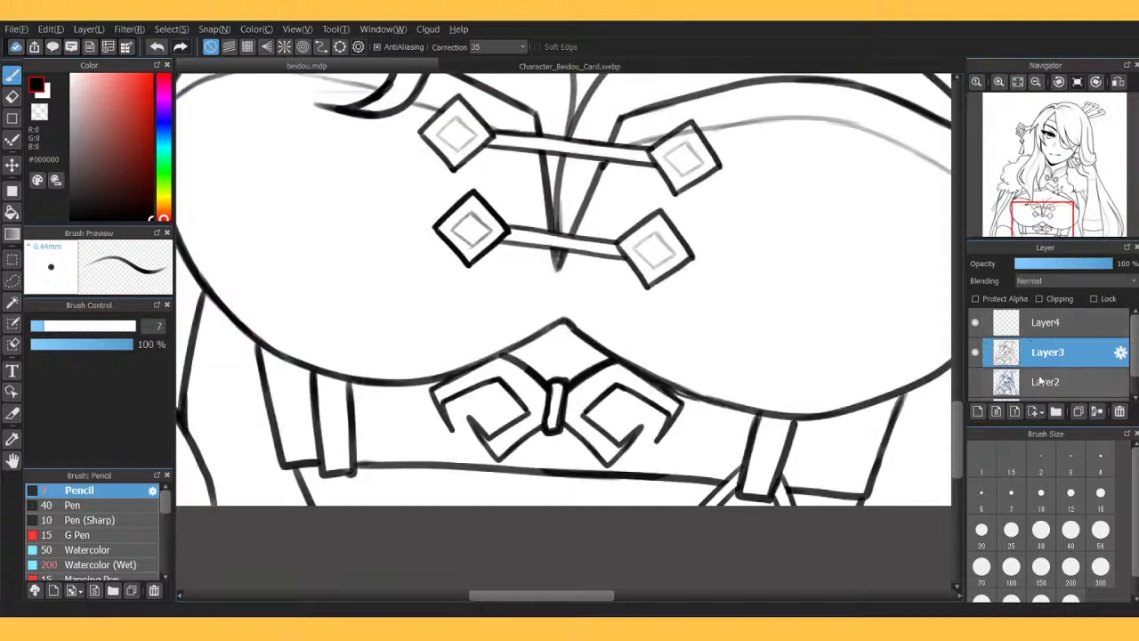
click(1063, 326)
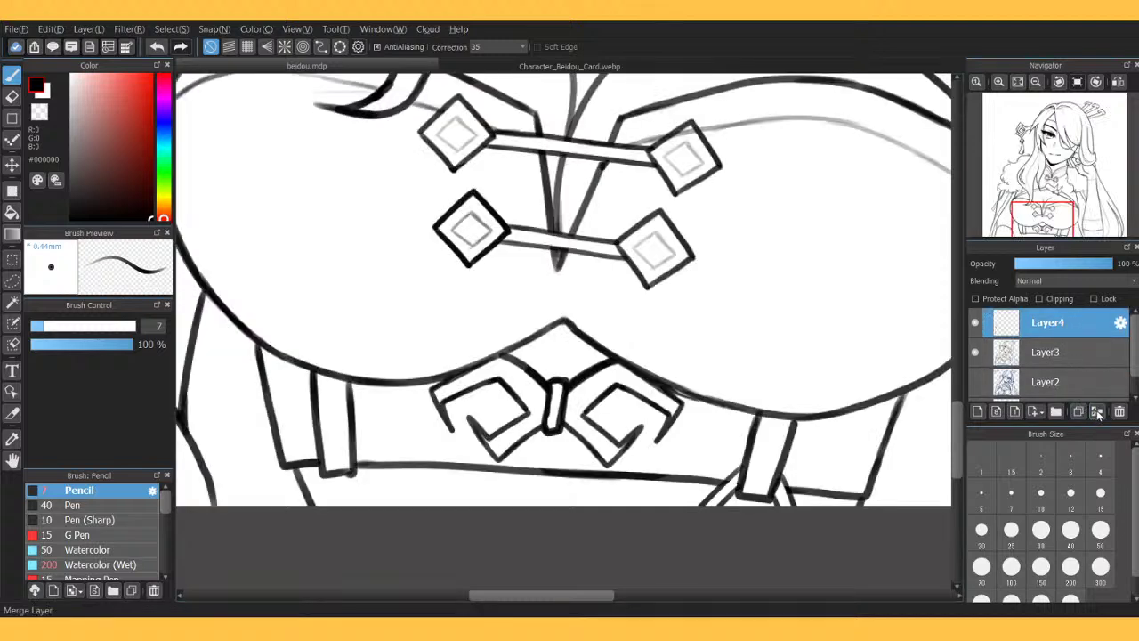
click(1097, 411)
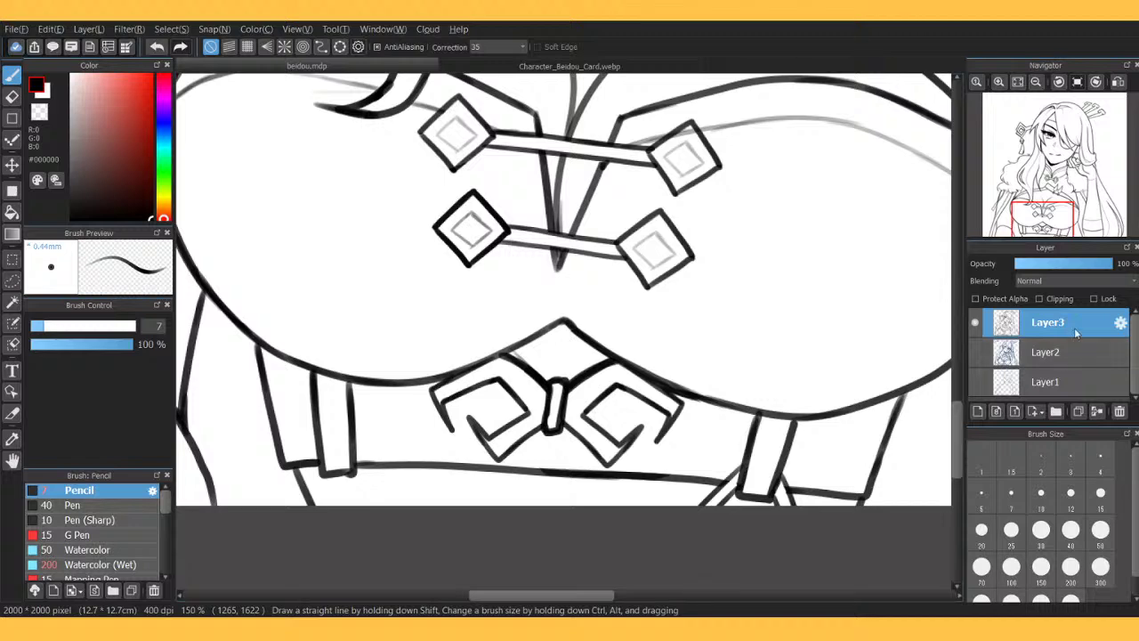
Clean up the tip of the V-shaped chest opening between the bust clasps and redraw its inner lines on Layer3.
key(e)
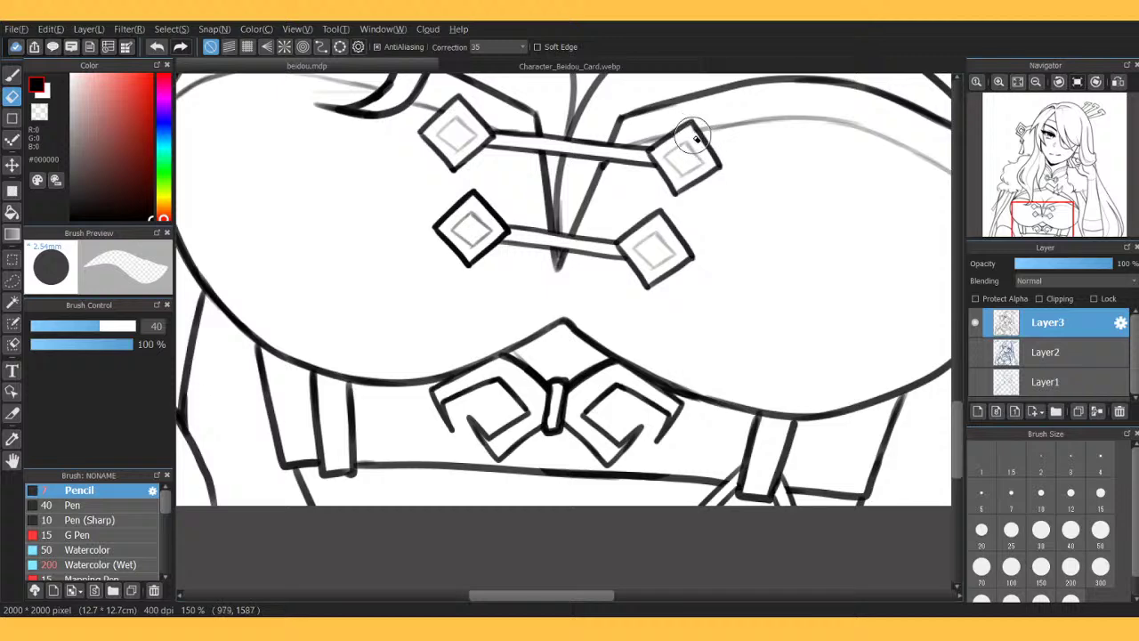
key(b)
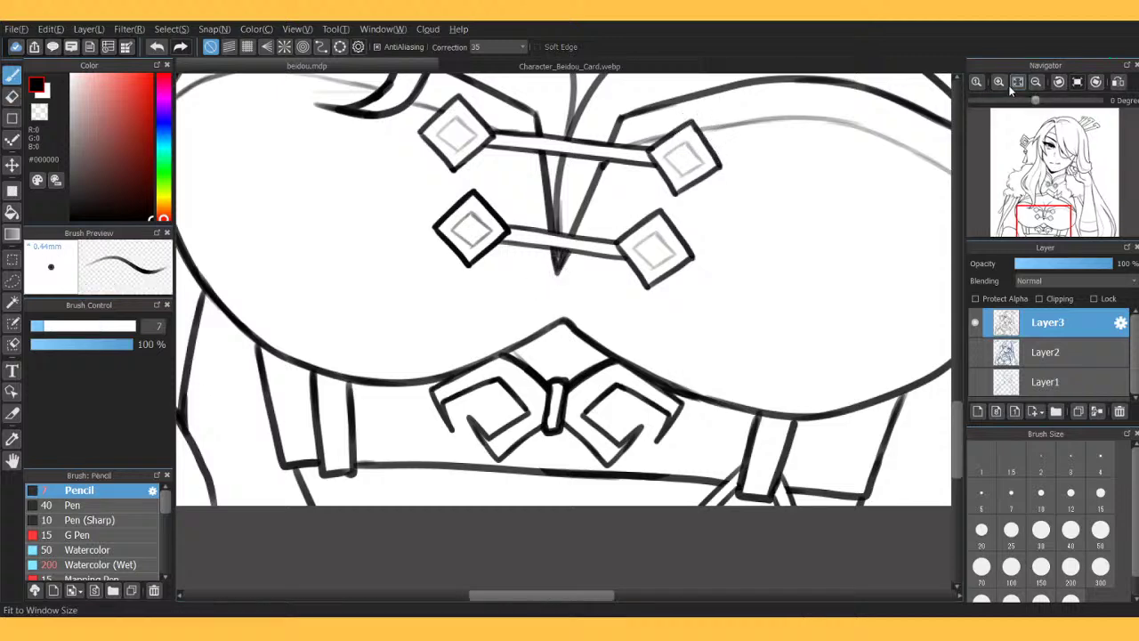
drag(603, 169, 570, 239)
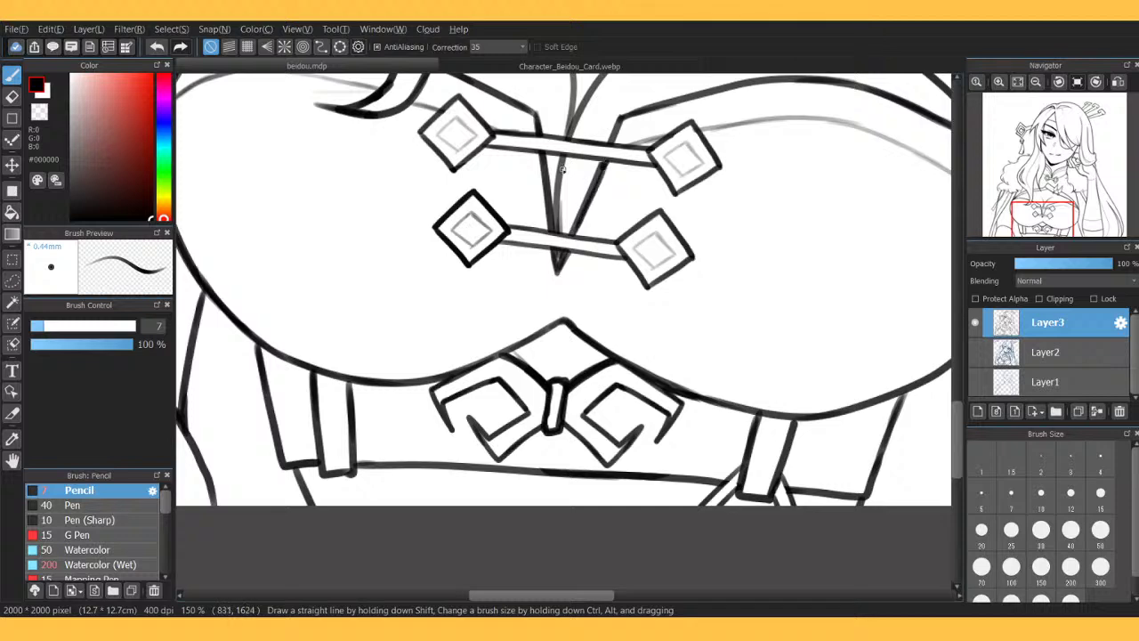
drag(565, 155, 559, 235)
click(1017, 82)
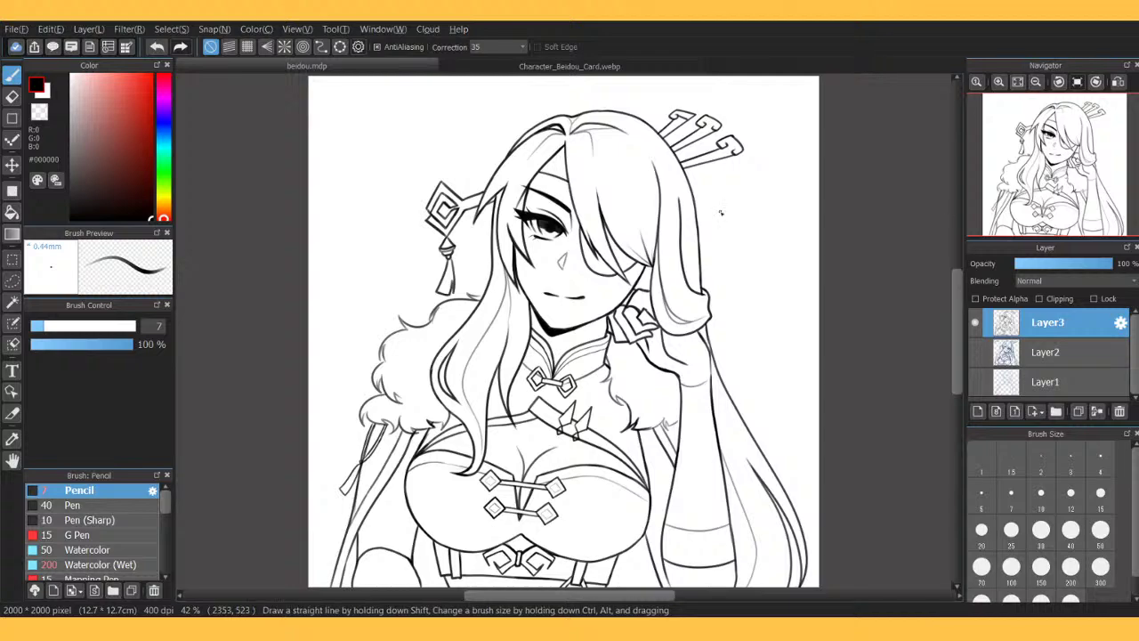
Examine the buckle and strap of the arm band on the character card.
scroll(1040, 175, up, 5)
drag(1041, 175, 1088, 221)
click(630, 68)
drag(1042, 158, 1065, 157)
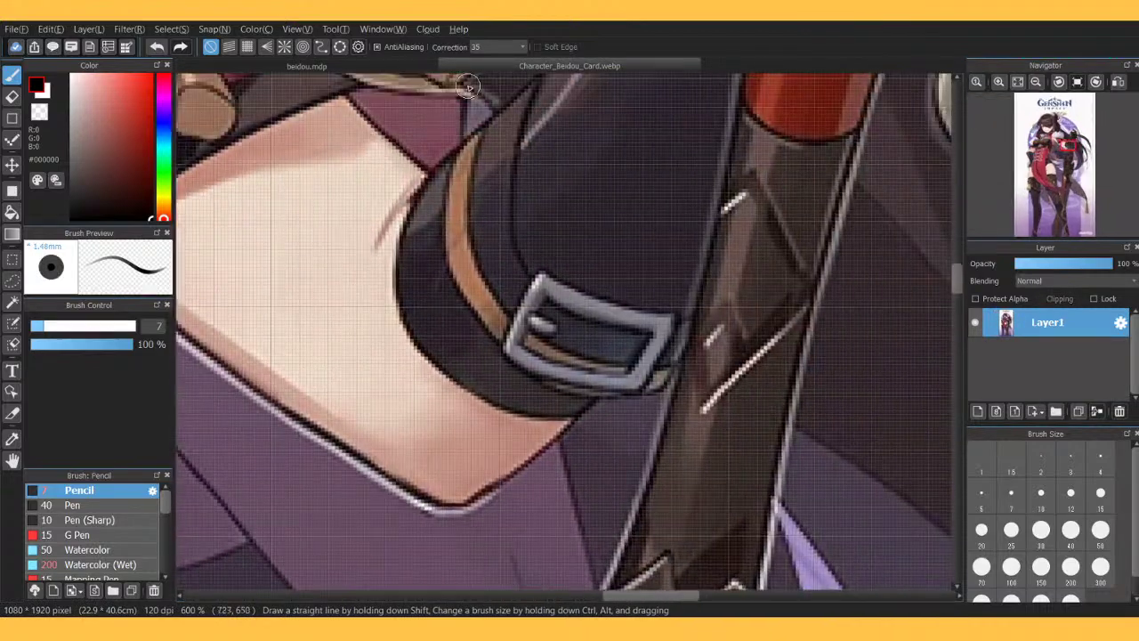
click(323, 64)
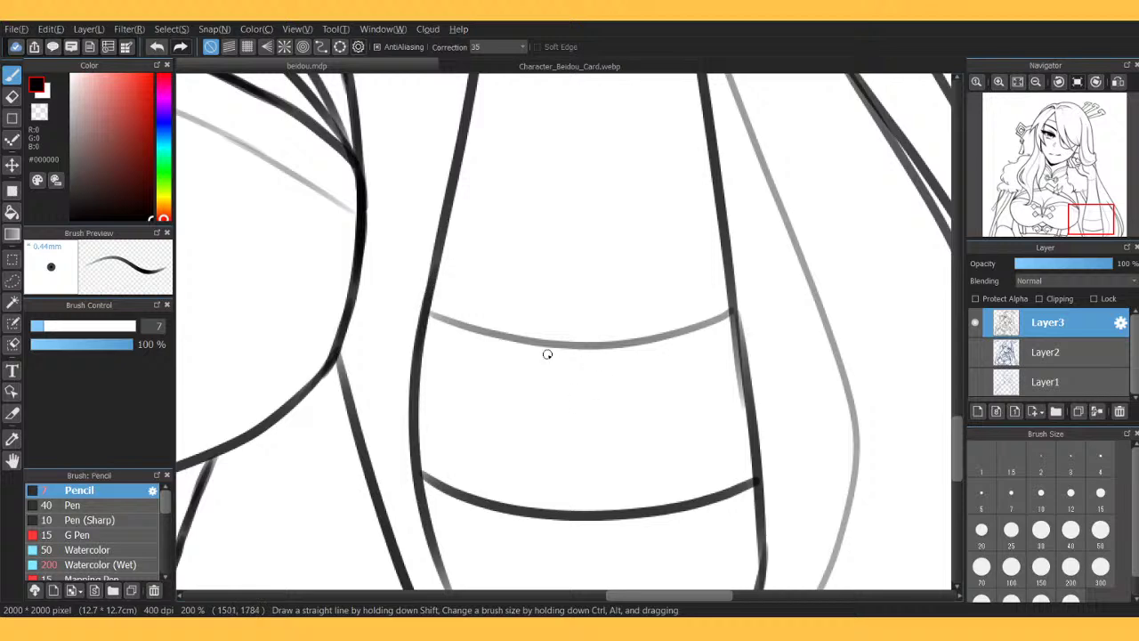
click(505, 66)
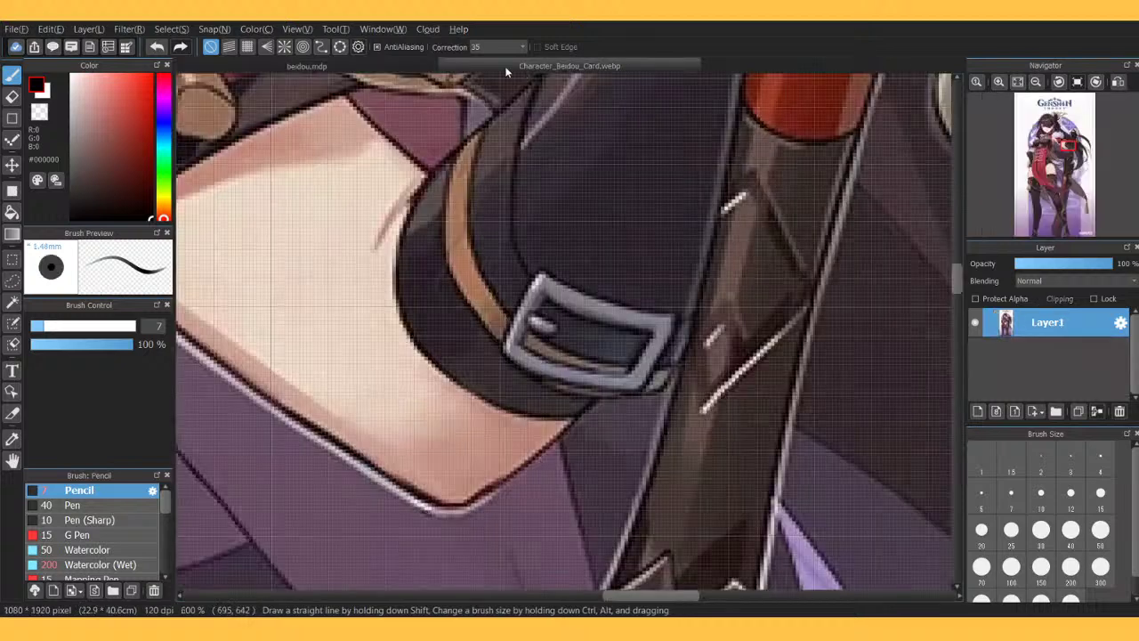
click(304, 65)
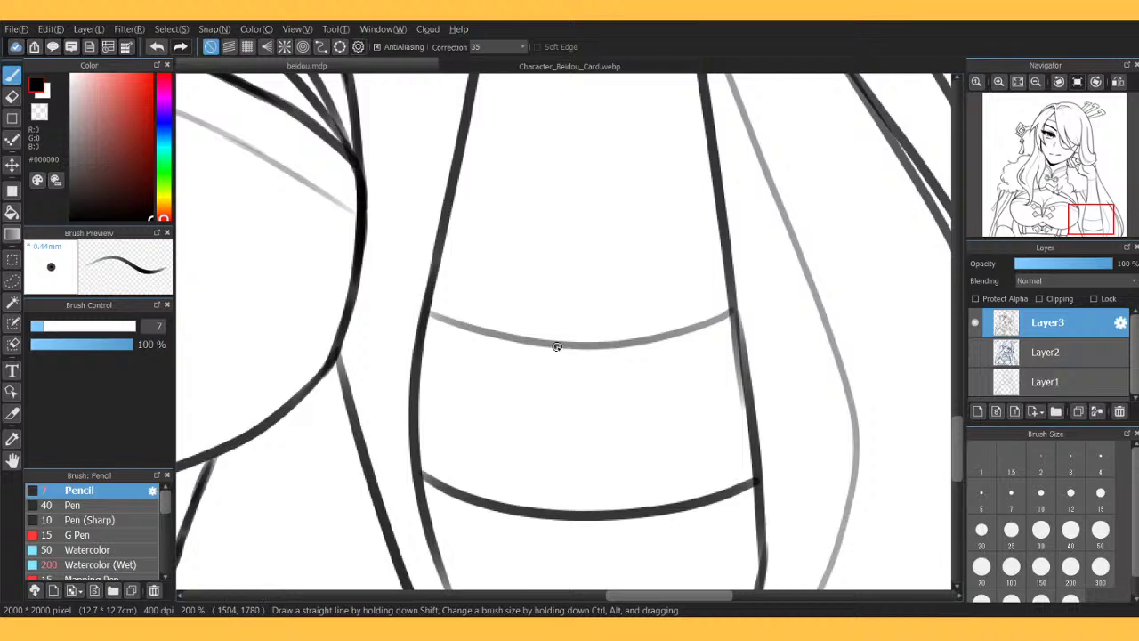
Draw a roughly square buckle with an inner outline and a prong on the forearm band, using a new layer above Layer3.
drag(557, 346, 690, 331)
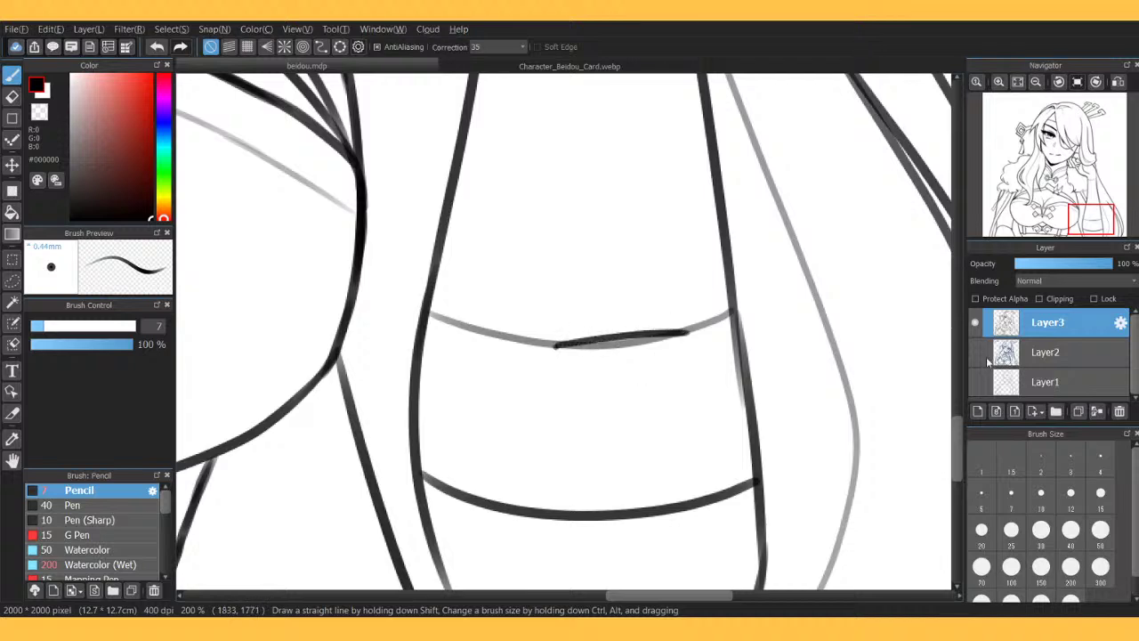
key(ctrl+z)
key(ctrl+shift+n)
drag(570, 344, 702, 325)
mouse_move(570, 344)
mouse_down()
mouse_move(574, 451)
mouse_move(665, 455)
mouse_move(732, 436)
mouse_up()
drag(709, 326, 726, 439)
key(ctrl+z)
drag(709, 326, 726, 439)
key(ctrl+z)
drag(700, 326, 728, 437)
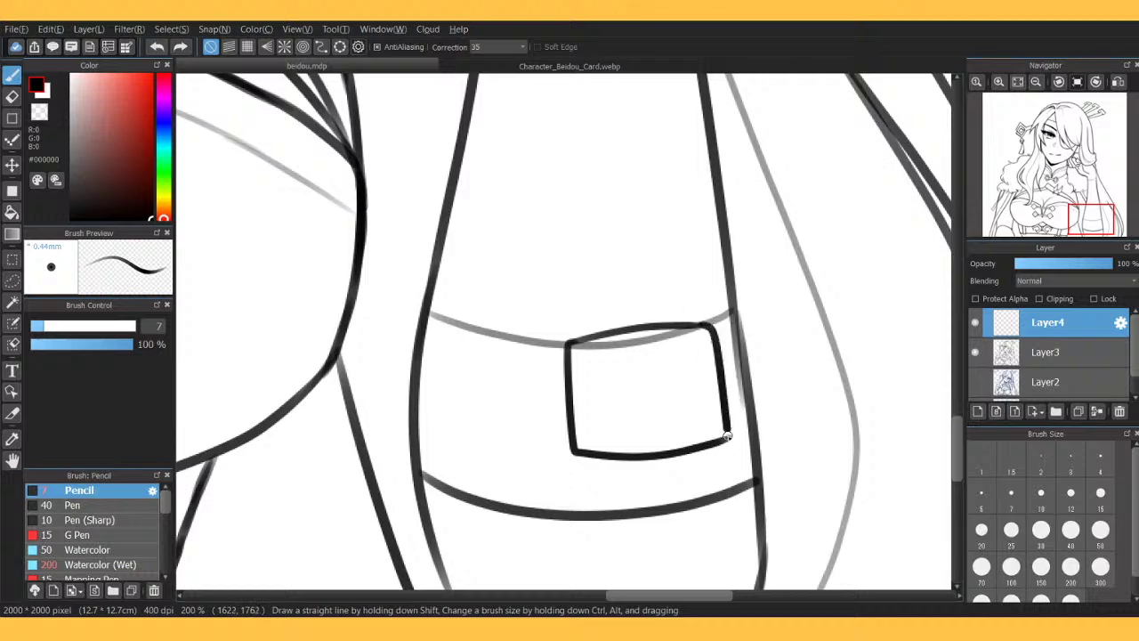
drag(597, 353, 684, 347)
mouse_move(580, 360)
mouse_down()
mouse_move(596, 441)
mouse_move(693, 431)
mouse_move(684, 436)
mouse_move(708, 428)
mouse_move(709, 410)
mouse_move(672, 435)
mouse_move(707, 397)
mouse_move(660, 395)
mouse_move(703, 385)
mouse_move(704, 373)
mouse_move(699, 355)
mouse_move(658, 346)
mouse_up()
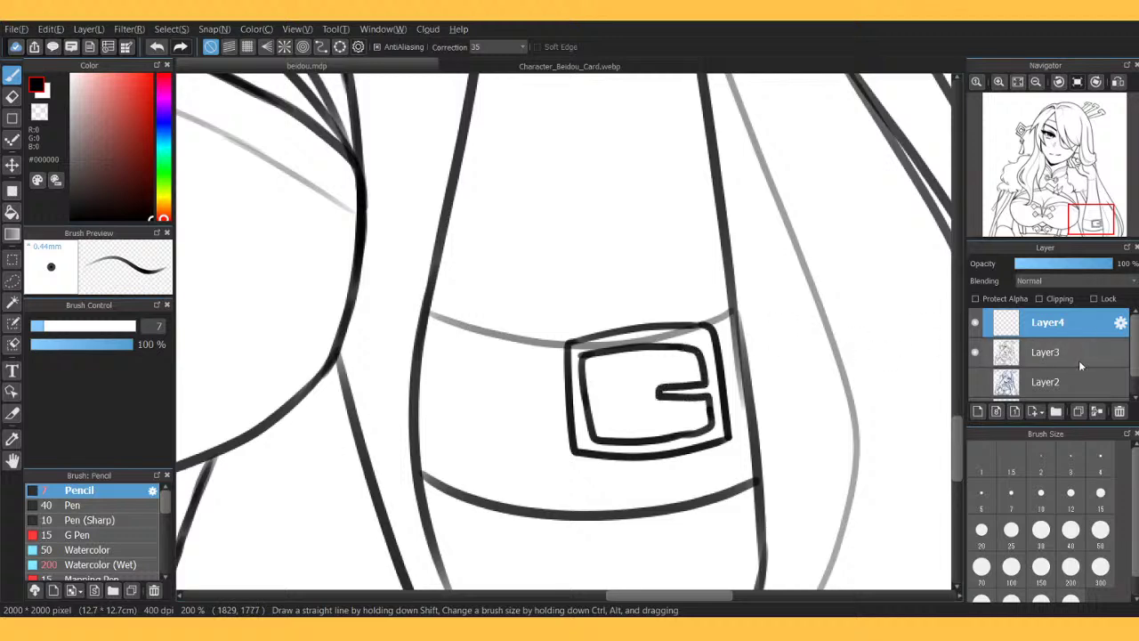
Erase the forearm band's upper line inside the buckle on Layer3 and merge Layer4 down into Layer3.
key(e)
click(1041, 353)
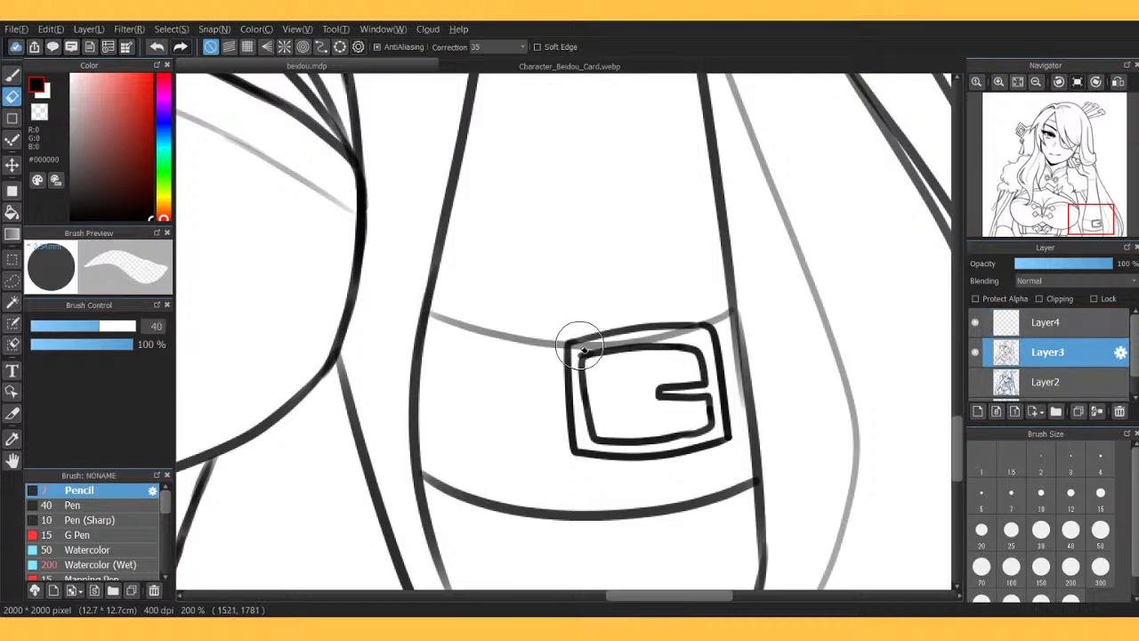
mouse_move(580, 345)
mouse_down()
mouse_move(590, 343)
mouse_move(578, 348)
mouse_up()
drag(633, 374, 659, 339)
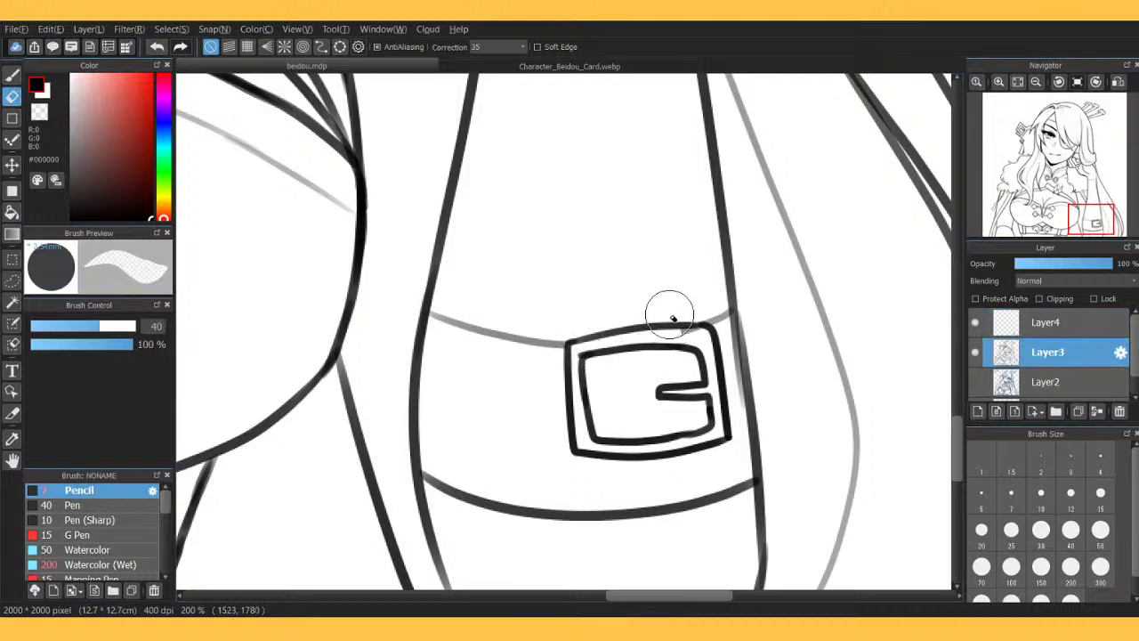
key(b)
click(1077, 324)
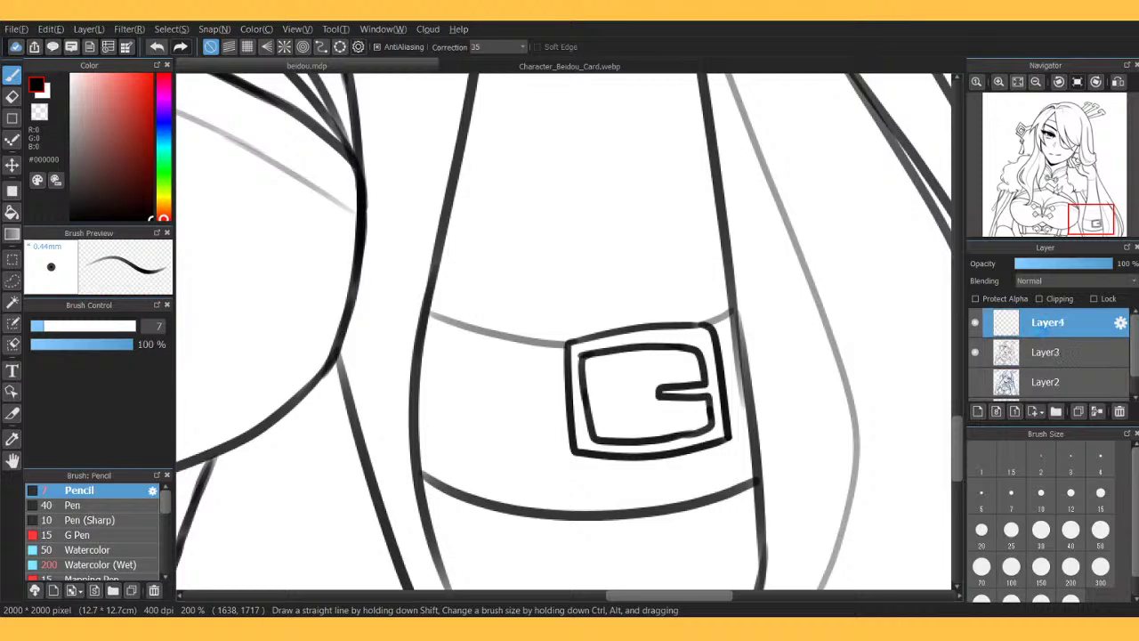
click(1098, 411)
Draw two curved strap lines through the buckle across the forearm band on a new layer above Layer3.
click(979, 413)
click(1097, 82)
click(1098, 82)
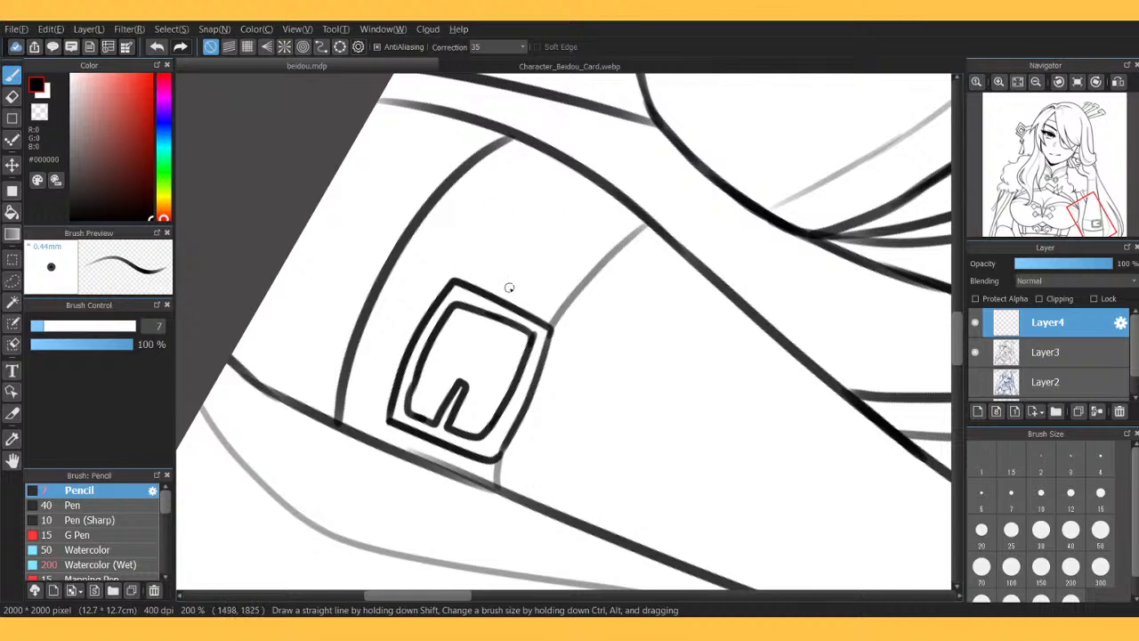
drag(500, 292, 593, 185)
key(ctrl+z)
mouse_move(435, 462)
mouse_down()
mouse_move(451, 379)
mouse_move(499, 283)
mouse_move(594, 184)
mouse_up()
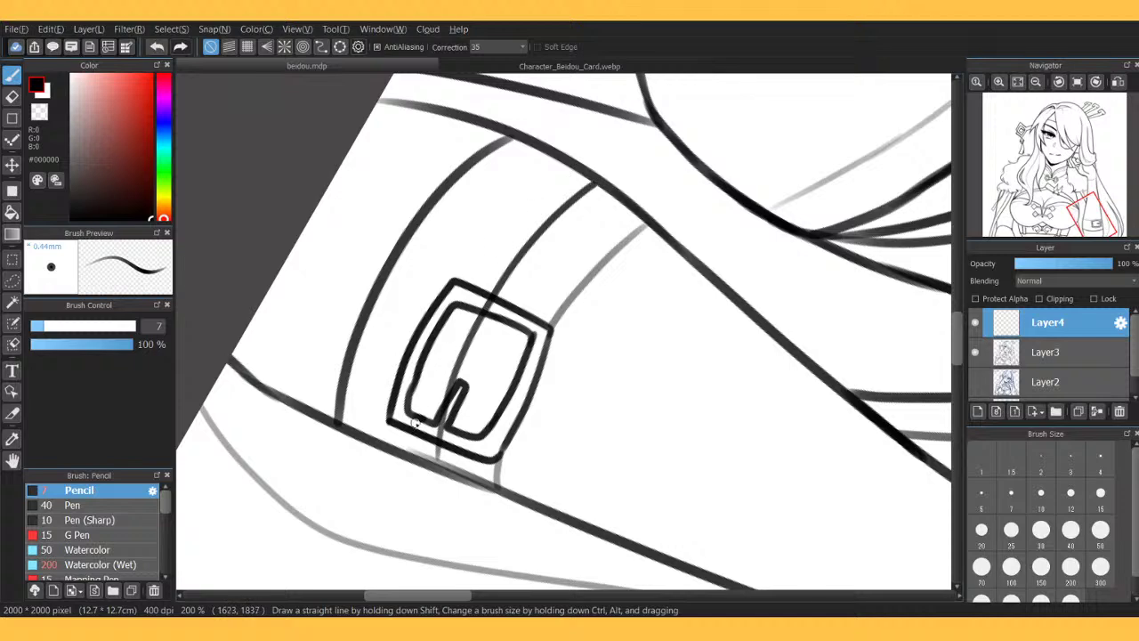
mouse_move(409, 443)
mouse_down()
mouse_move(425, 364)
mouse_move(463, 286)
mouse_move(582, 172)
mouse_up()
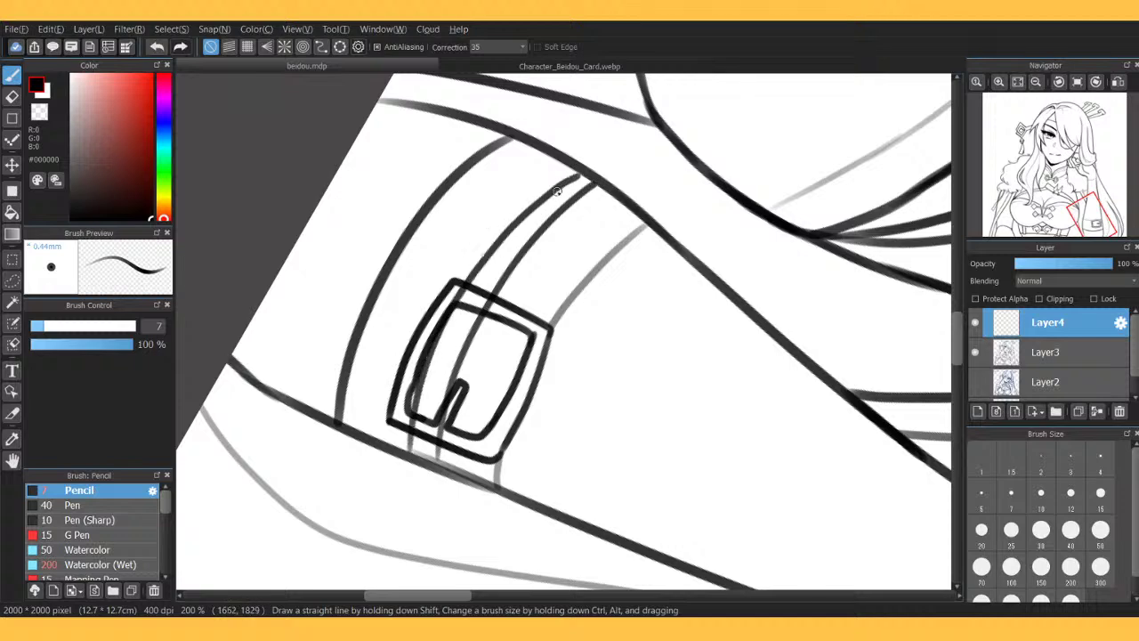
key(ctrl+z)
mouse_move(410, 418)
mouse_down()
mouse_move(438, 321)
mouse_move(487, 233)
mouse_move(575, 163)
mouse_up()
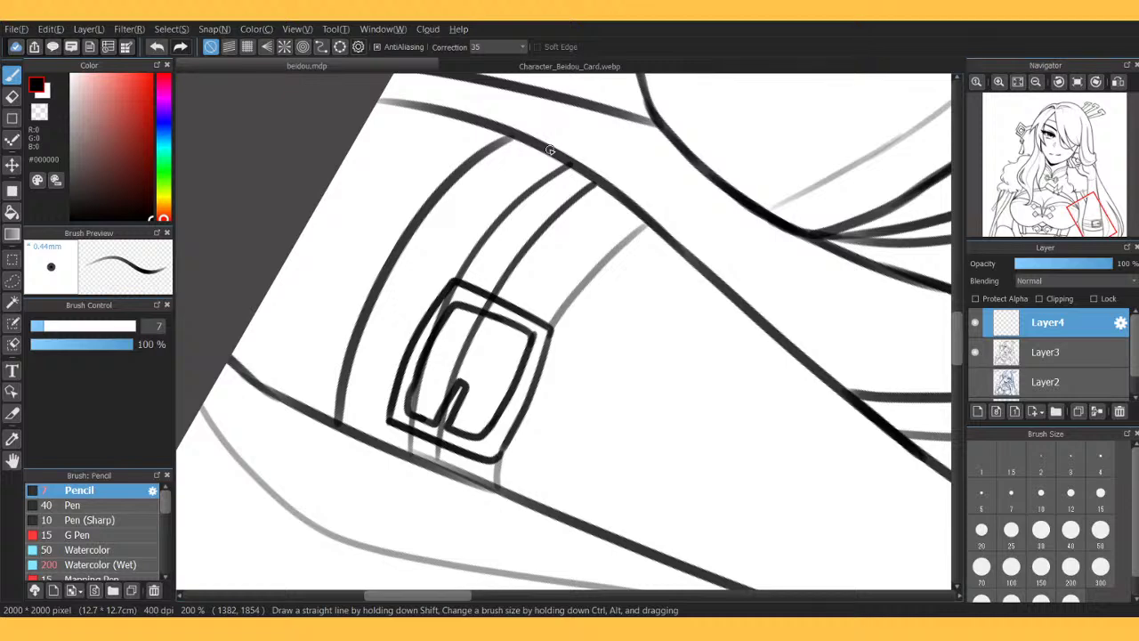
Erase the parts of the strap lines on Layer4 that cross the forearm buckle's frame and prong.
key(e)
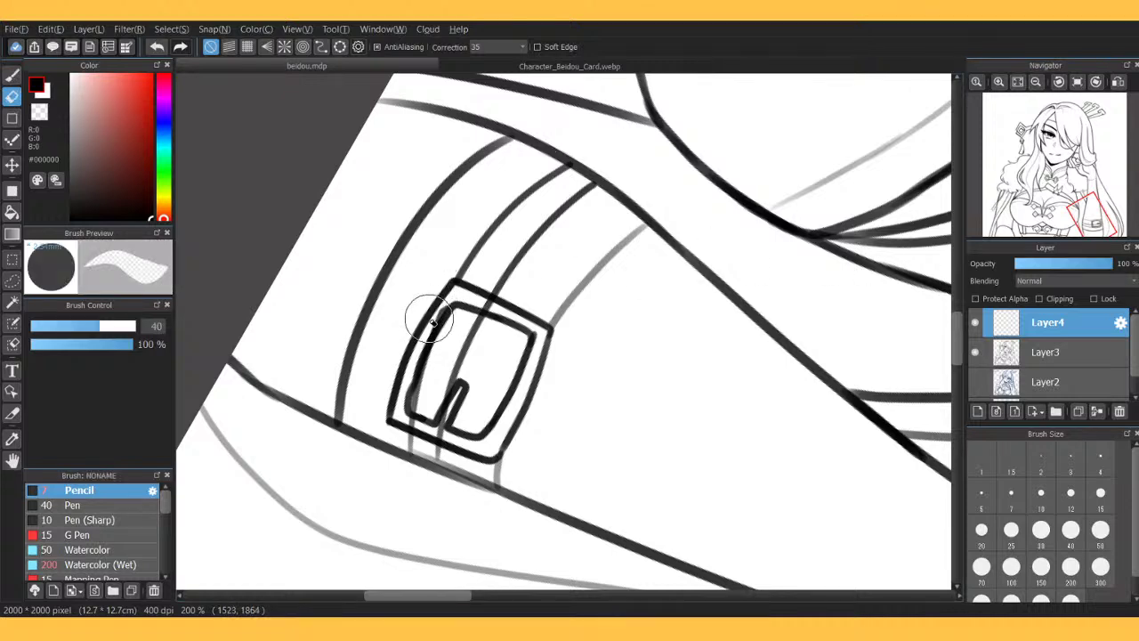
drag(430, 319, 425, 332)
drag(483, 296, 491, 300)
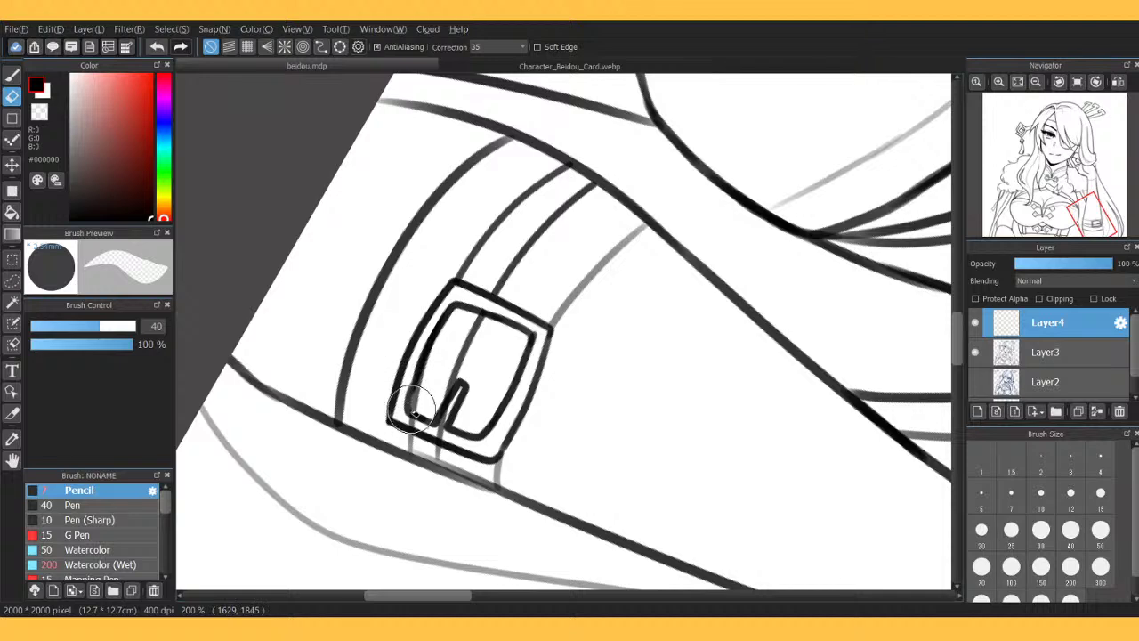
drag(413, 411, 439, 432)
key(ctrl+z)
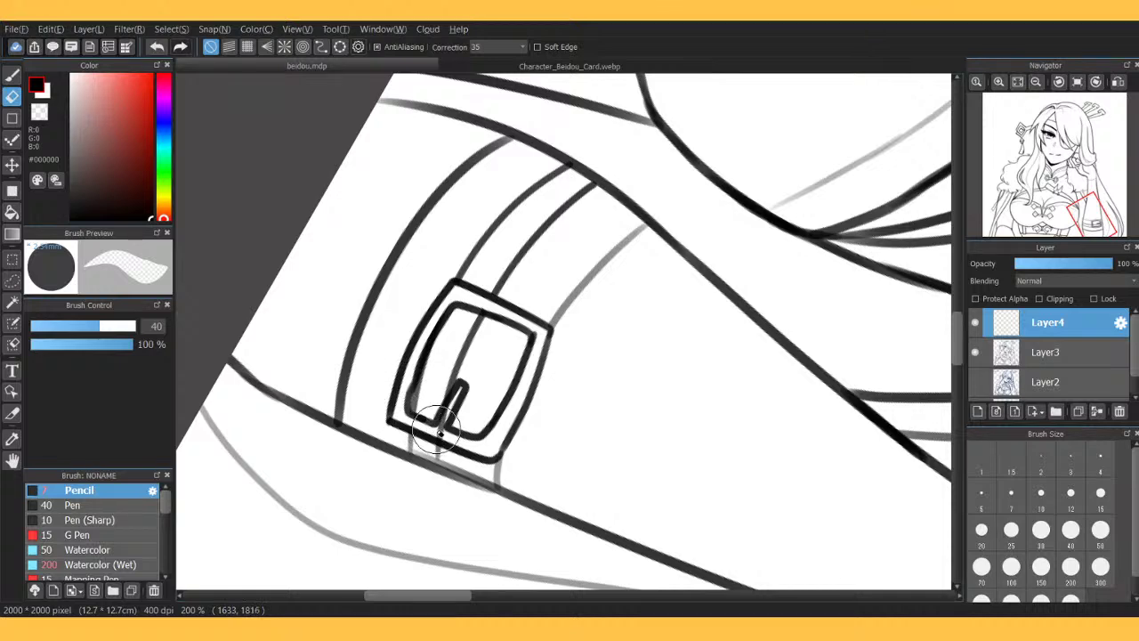
key(b)
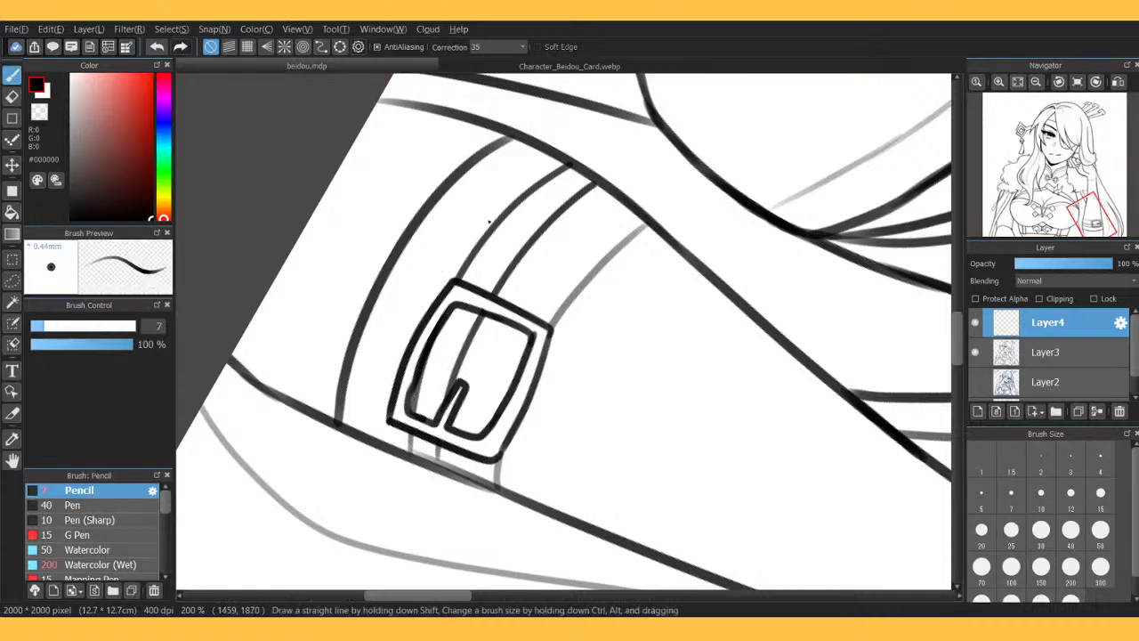
Merge Layer4 down into Layer3 and go back to the character card.
click(1077, 82)
click(1018, 82)
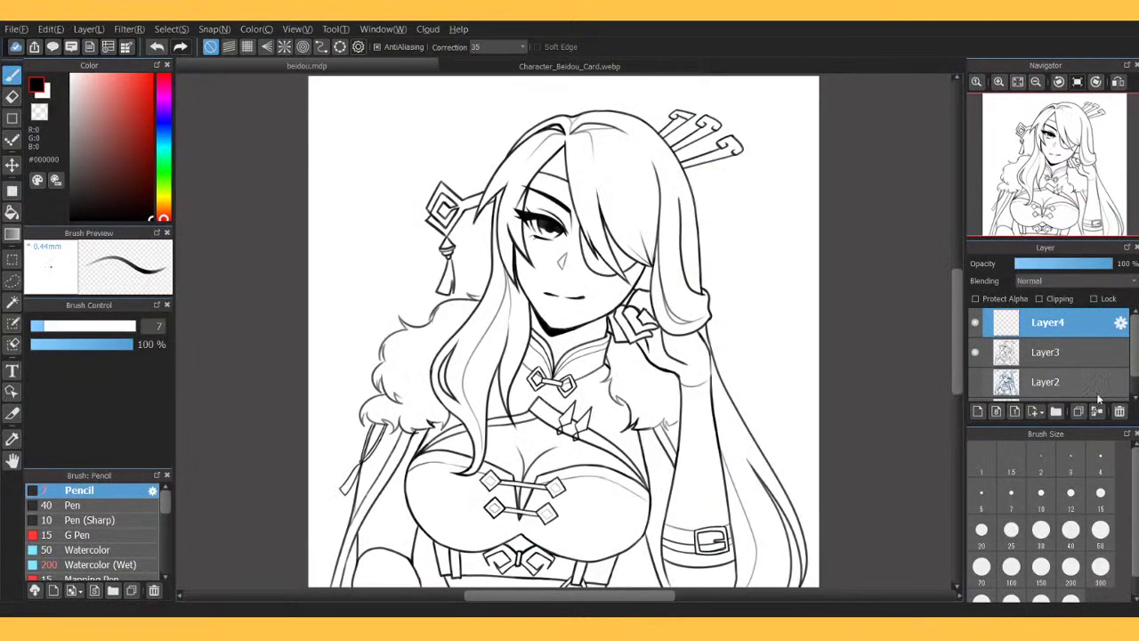
click(1097, 411)
click(579, 66)
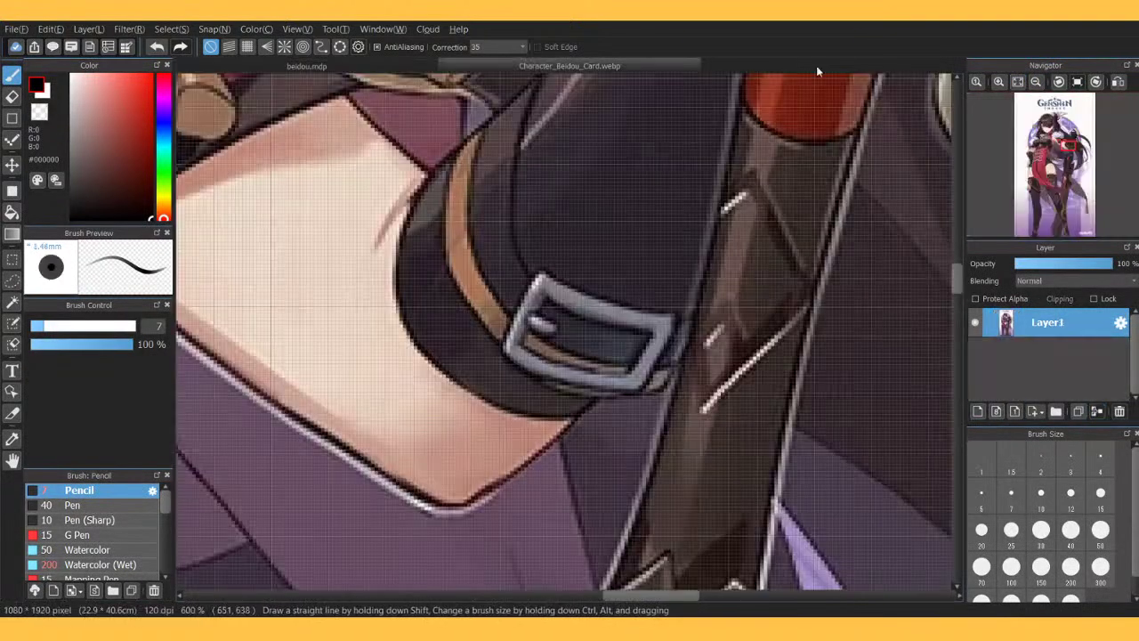
Examine the upper-body costume details on the character card and return to the beidou.mdp line art.
click(1017, 83)
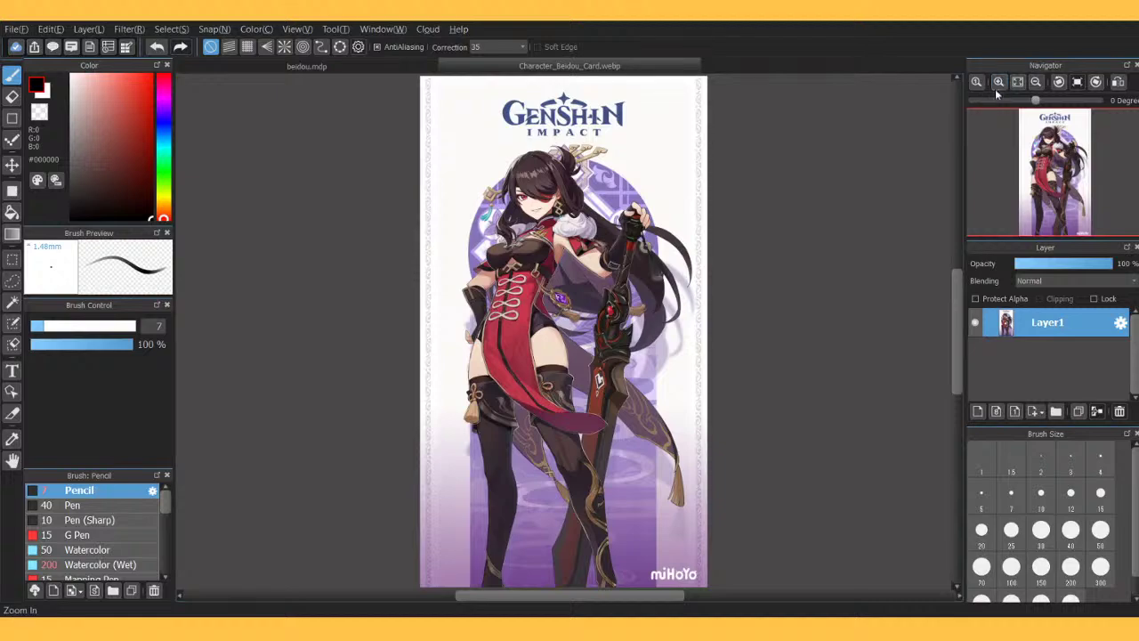
click(1000, 82)
click(1000, 81)
click(999, 82)
click(999, 82)
mouse_move(1057, 168)
mouse_down()
mouse_move(1064, 155)
mouse_move(1050, 152)
mouse_up()
click(400, 64)
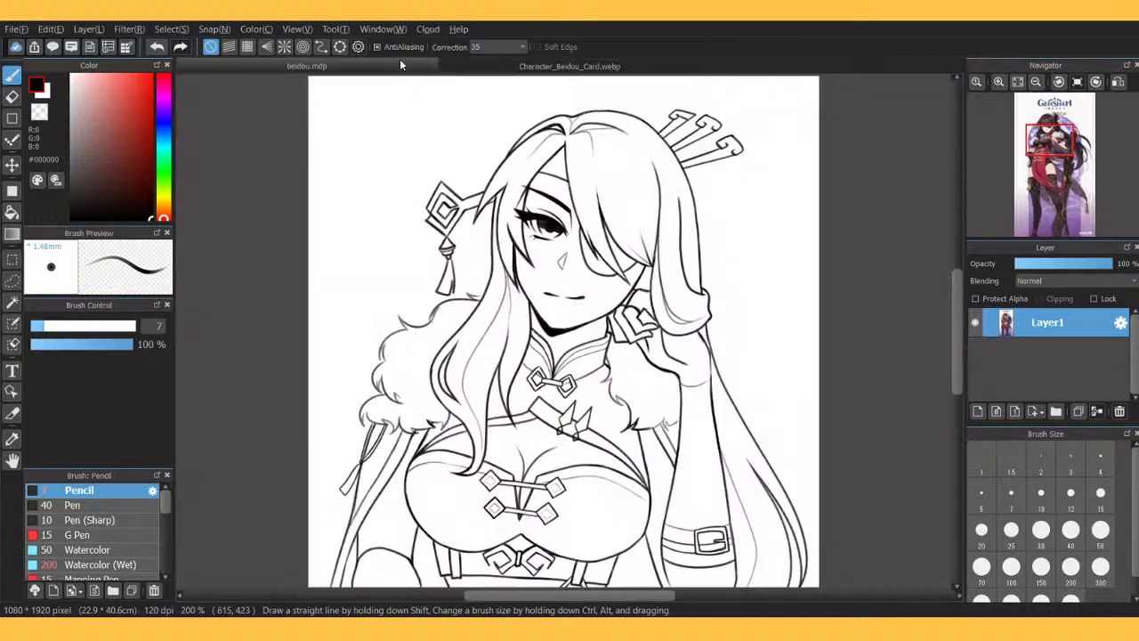
Draw a thin inner line parallel to the belt's lower edge from the strap on the character's right side to beneath the buckle on Layer3.
click(1003, 81)
click(1002, 81)
click(1002, 81)
click(1002, 81)
drag(1056, 174, 1047, 226)
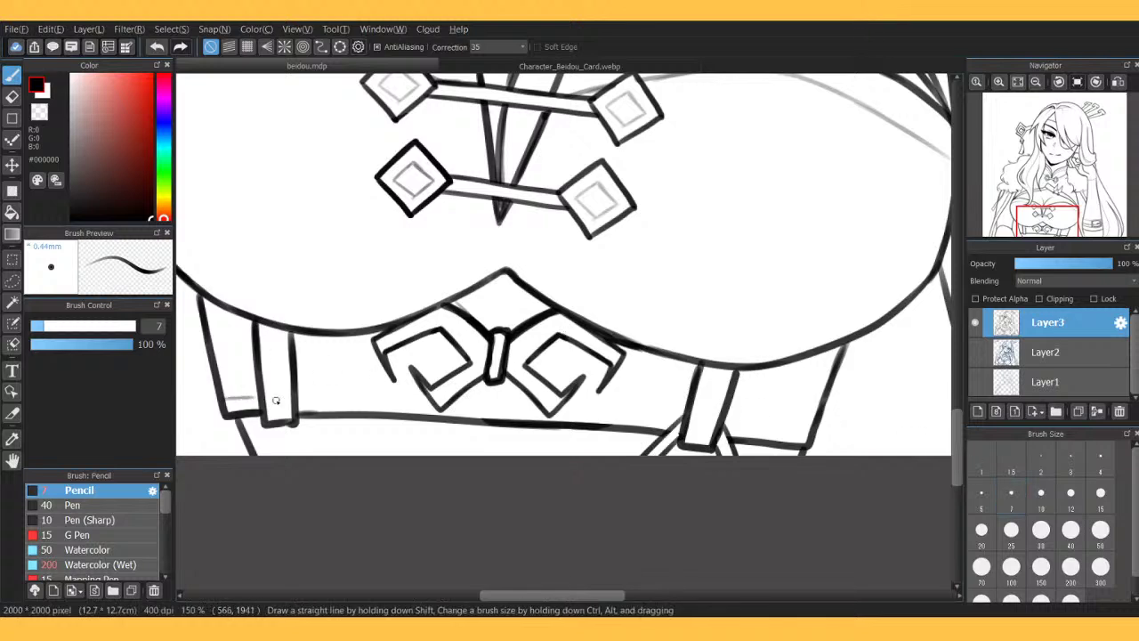
click(1058, 82)
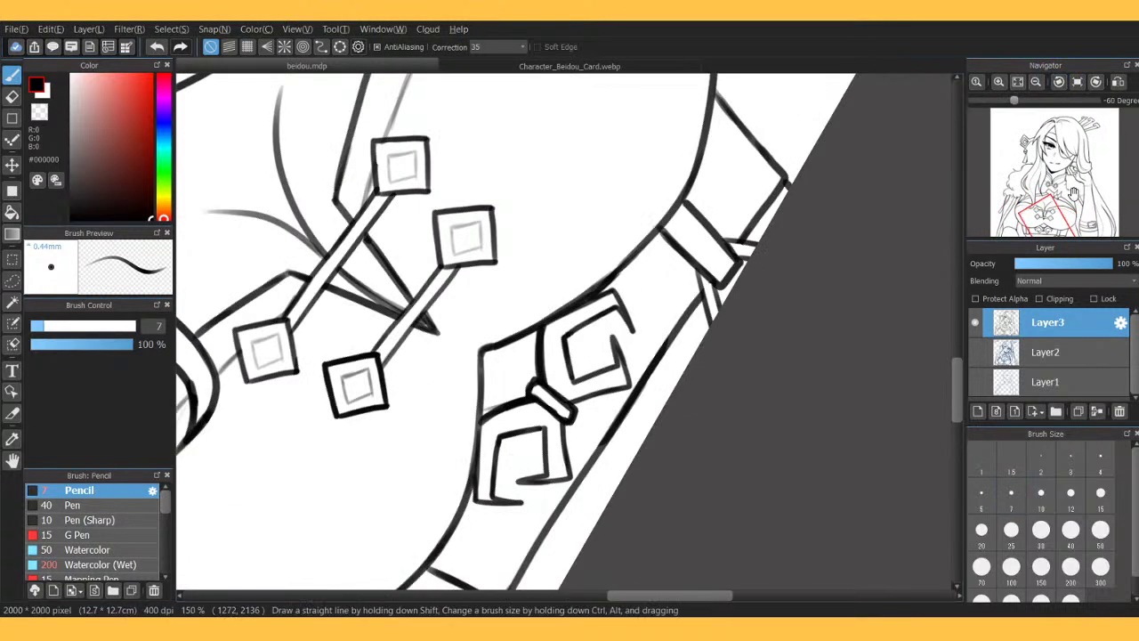
drag(1075, 193, 1037, 242)
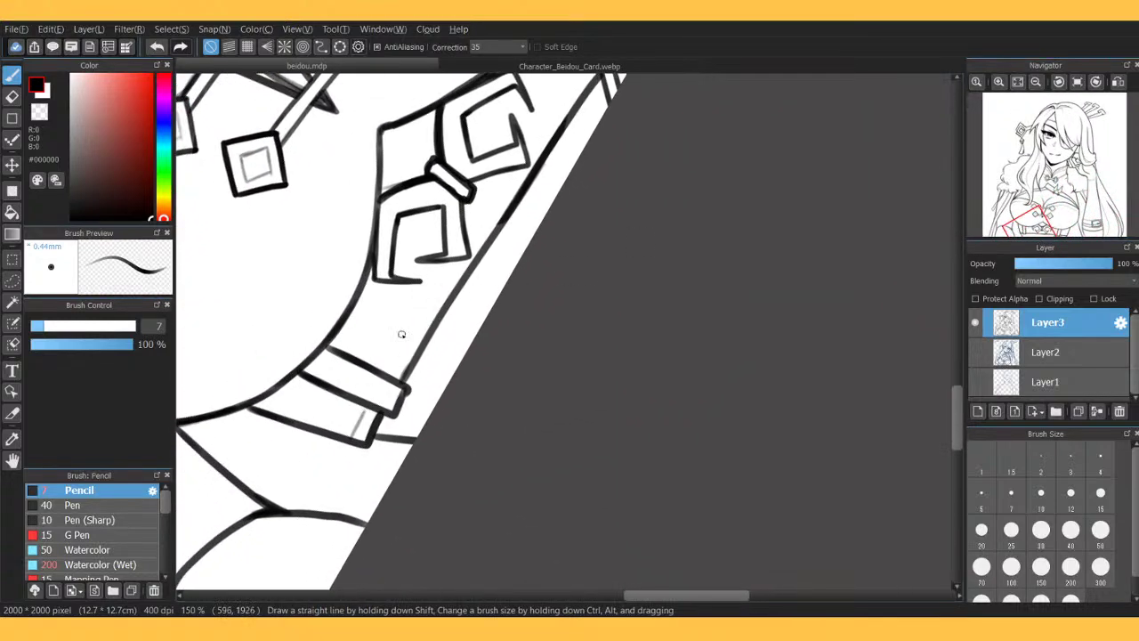
mouse_move(392, 374)
mouse_down()
mouse_move(541, 158)
mouse_move(463, 261)
mouse_move(525, 165)
mouse_up()
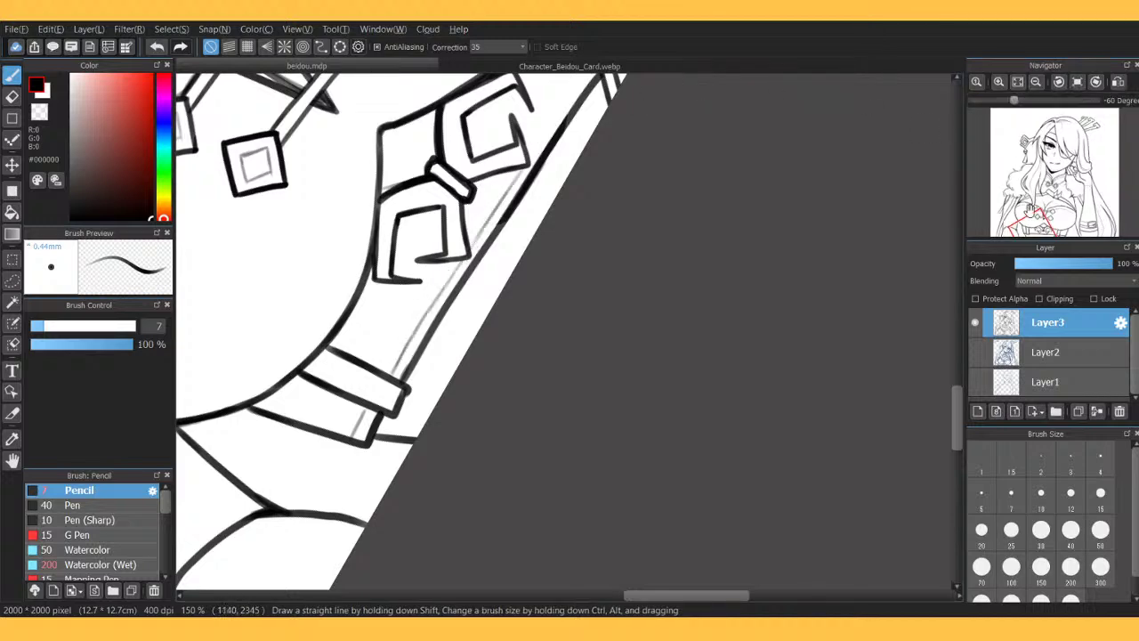
Continue the thin inner belt line past the buckle and the other strap to the belt's far end, redoing the stroke where needed.
drag(1038, 216, 1059, 223)
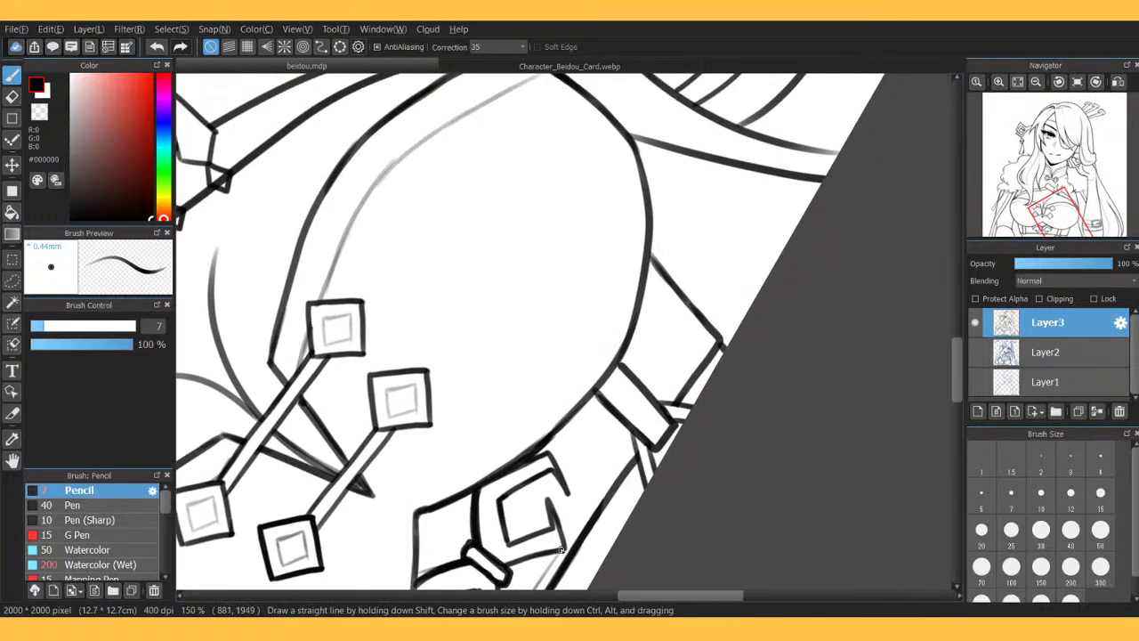
key(ctrl+z)
mouse_move(565, 545)
mouse_down()
mouse_move(637, 435)
mouse_move(701, 379)
mouse_move(659, 408)
mouse_move(720, 337)
mouse_up()
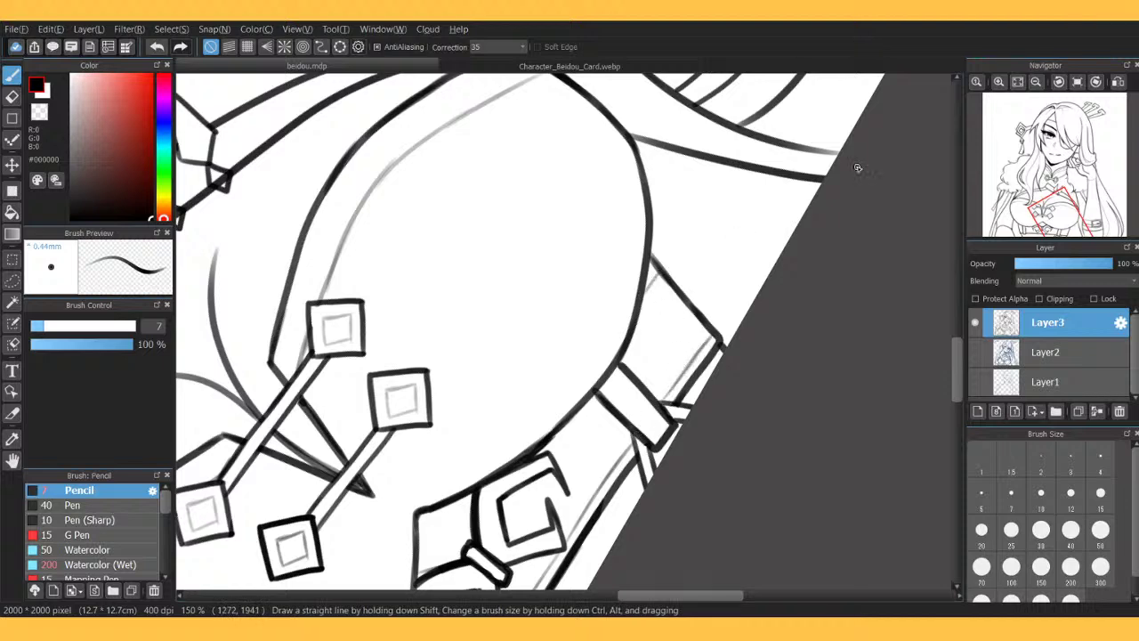
drag(1068, 156, 1024, 239)
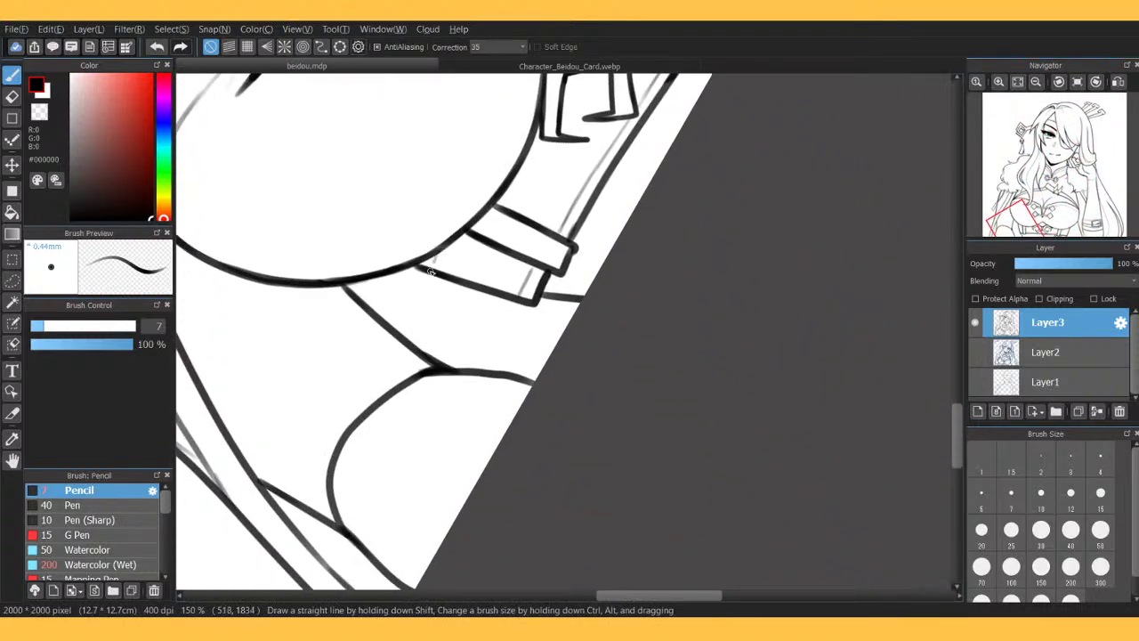
mouse_move(1080, 96)
click(1044, 82)
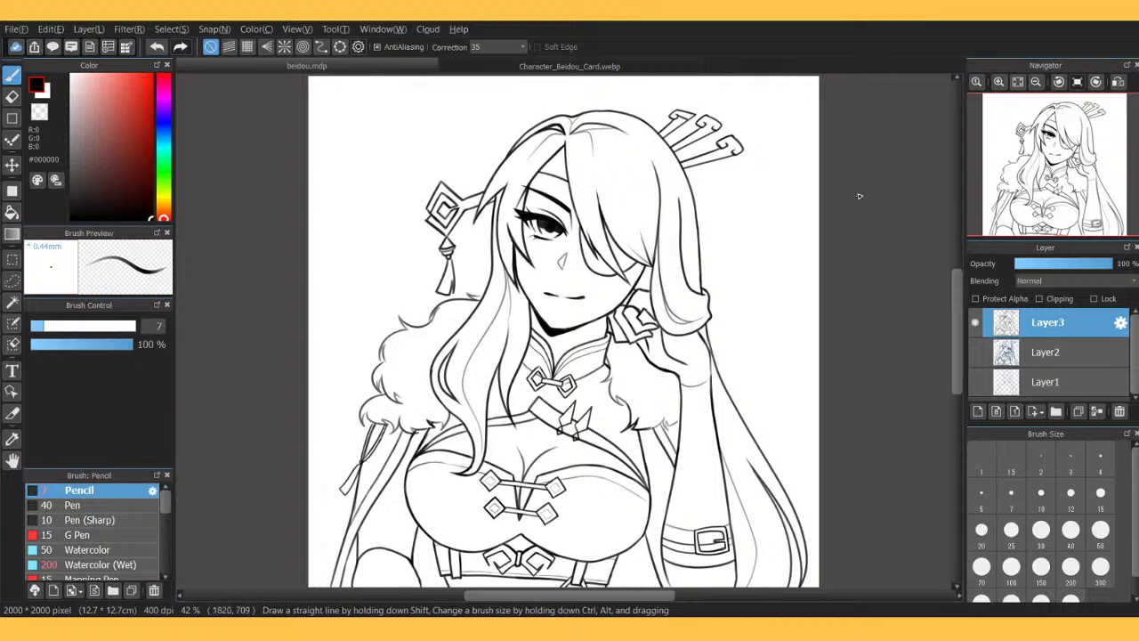
Check the chest band on the character card and draw the short end and lower edge of a stripe inside the band, beneath the spike ornaments.
click(481, 68)
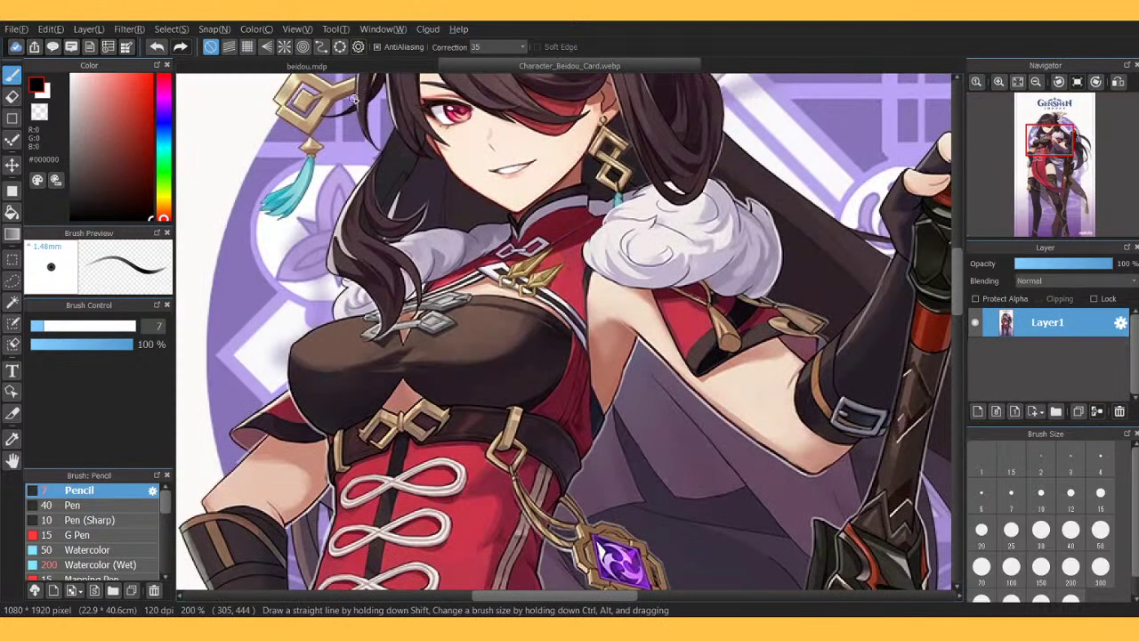
click(388, 68)
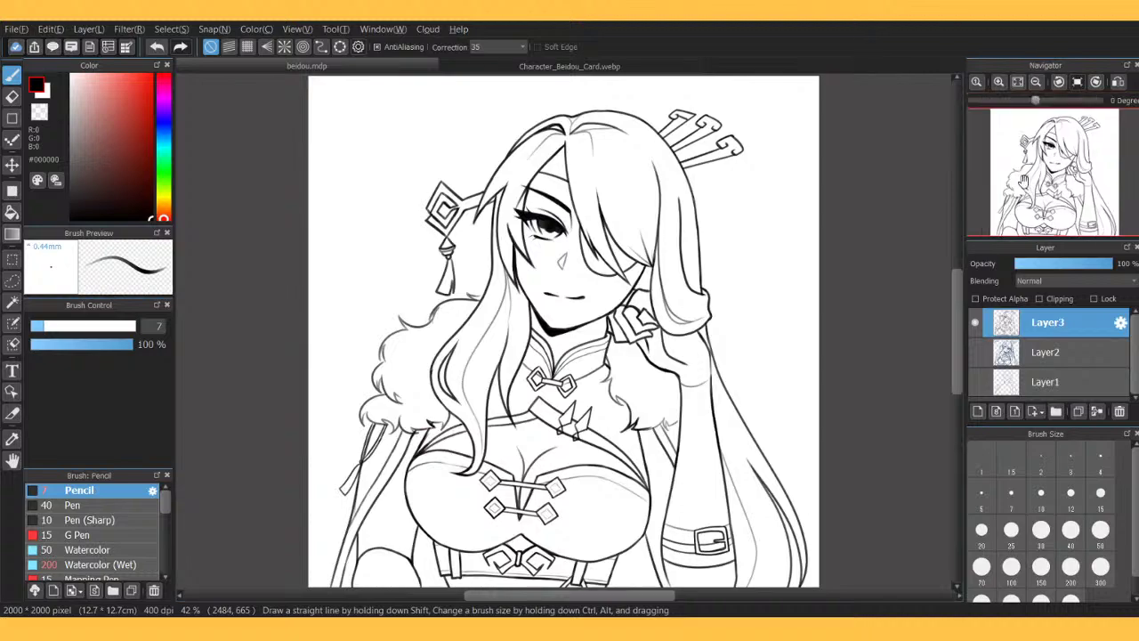
scroll(1043, 163, up, 5)
drag(1043, 163, 1022, 197)
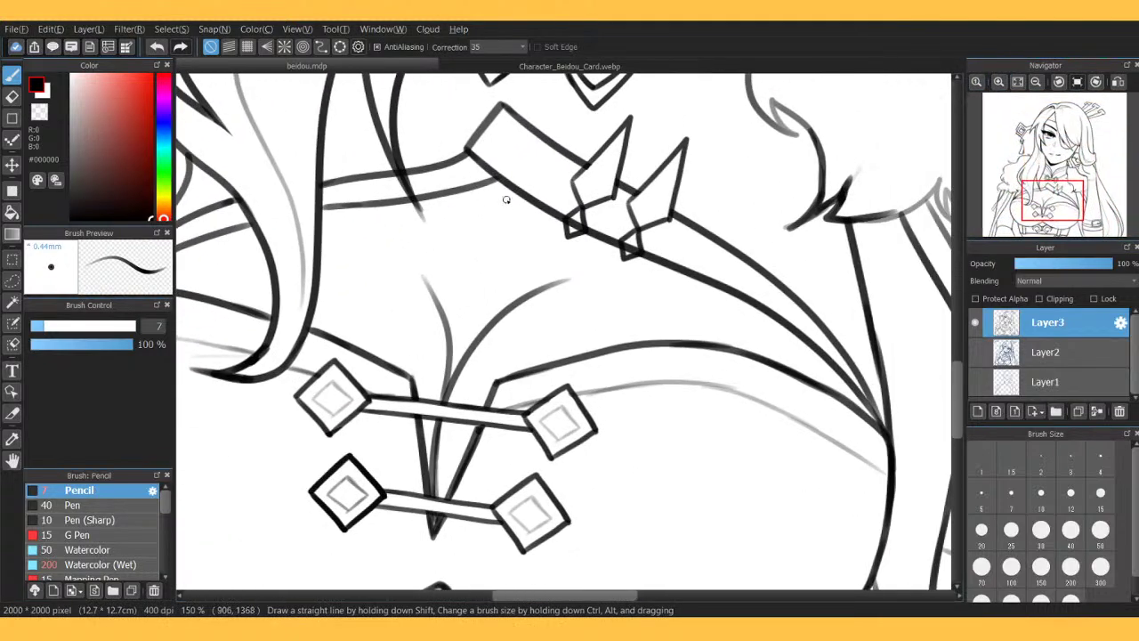
drag(514, 164, 567, 201)
mouse_move(512, 162)
mouse_down()
mouse_move(570, 184)
mouse_move(580, 211)
mouse_move(565, 200)
mouse_move(626, 231)
mouse_move(610, 201)
mouse_move(686, 259)
mouse_move(649, 242)
mouse_move(749, 281)
mouse_move(804, 321)
mouse_move(844, 381)
mouse_up()
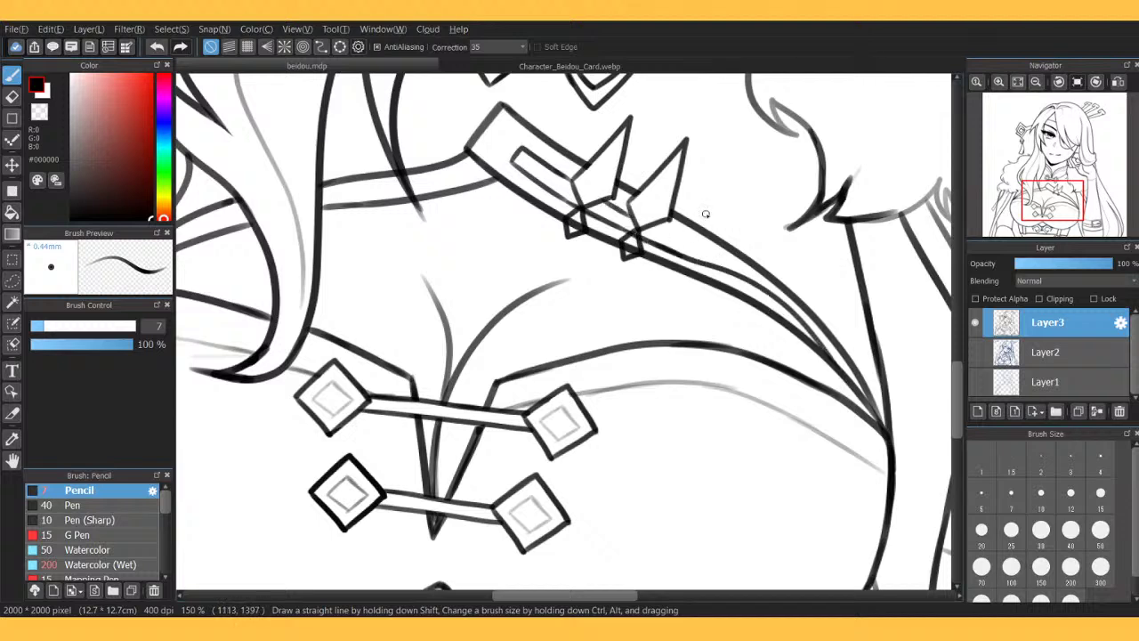
key(ctrl+z)
drag(650, 247, 788, 309)
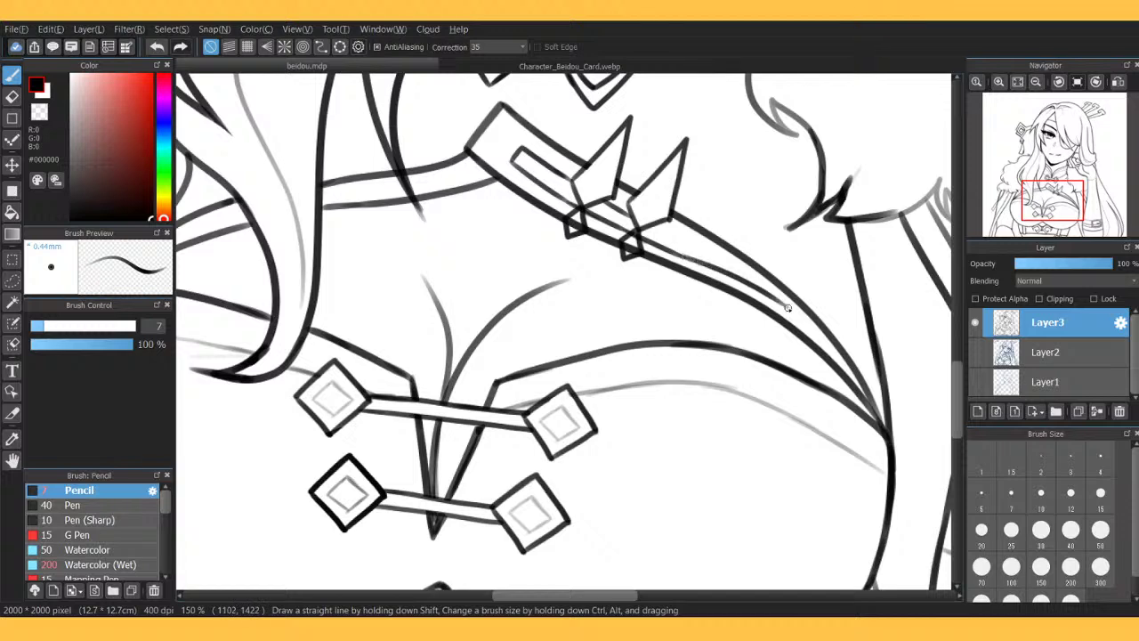
mouse_move(738, 280)
mouse_down()
mouse_move(806, 326)
mouse_move(869, 392)
mouse_up()
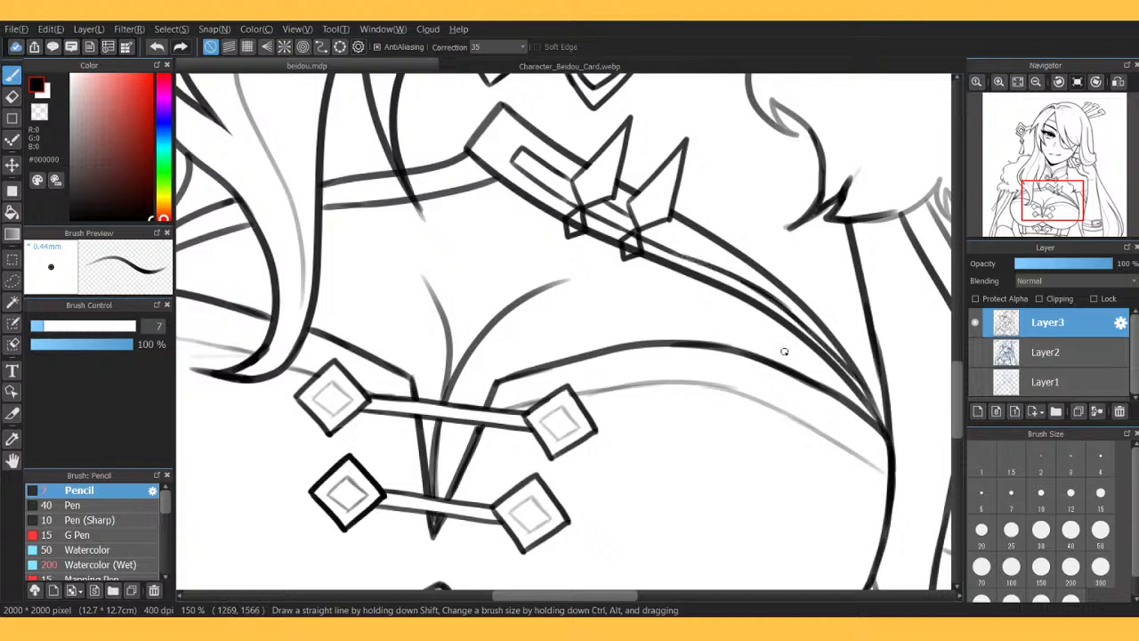
Draw the upper edge of the chest band's inner stripe from the second spike ornament down to the armpit, redoing unsatisfactory strokes.
drag(672, 234, 780, 301)
key(ctrl+z)
drag(672, 234, 780, 299)
key(ctrl+z)
mouse_move(669, 233)
mouse_down()
mouse_move(746, 278)
mouse_move(789, 321)
mouse_up()
mouse_move(747, 280)
mouse_down()
mouse_move(804, 319)
mouse_move(785, 306)
mouse_move(872, 407)
mouse_up()
Draw the inner stripe line along the narrow chest strap on both sides of the hair lock, checking it against the character card.
drag(235, 225, 623, 258)
mouse_move(468, 328)
mouse_down()
mouse_move(534, 284)
mouse_move(635, 244)
mouse_up()
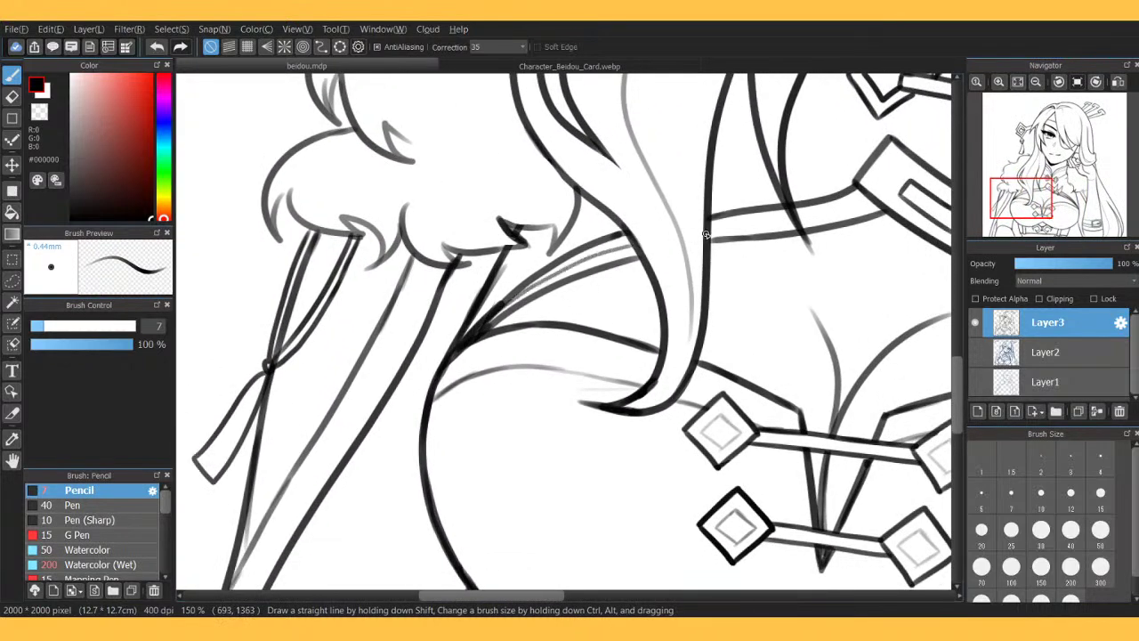
drag(706, 236, 850, 211)
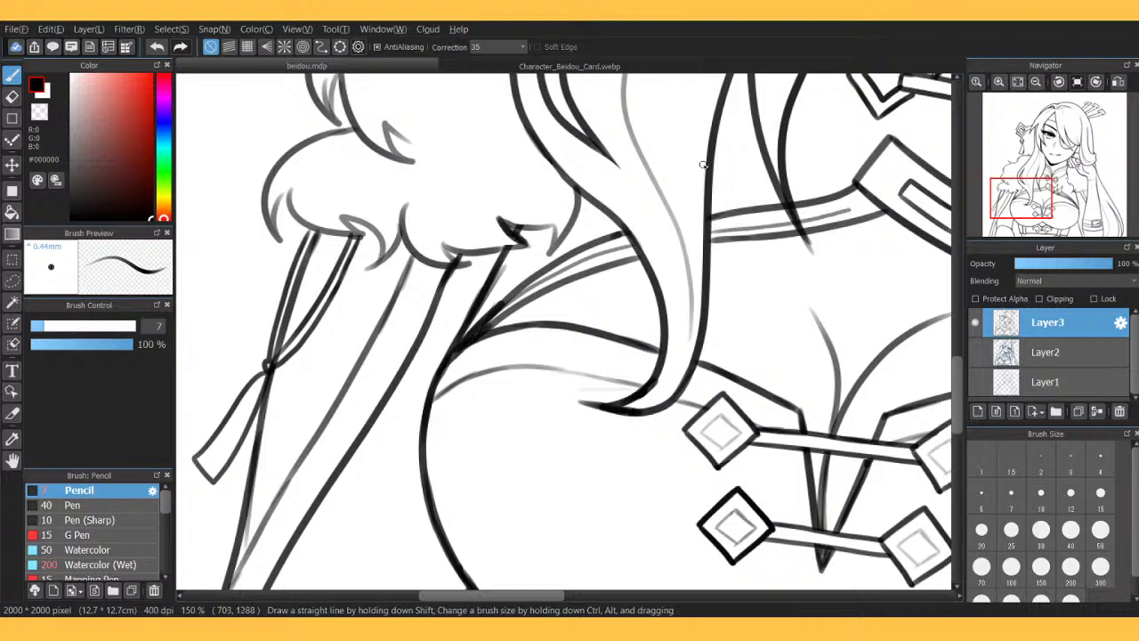
click(554, 66)
click(331, 67)
mouse_move(852, 207)
mouse_down()
mouse_move(816, 210)
mouse_move(856, 203)
mouse_up()
key(ctrl+z)
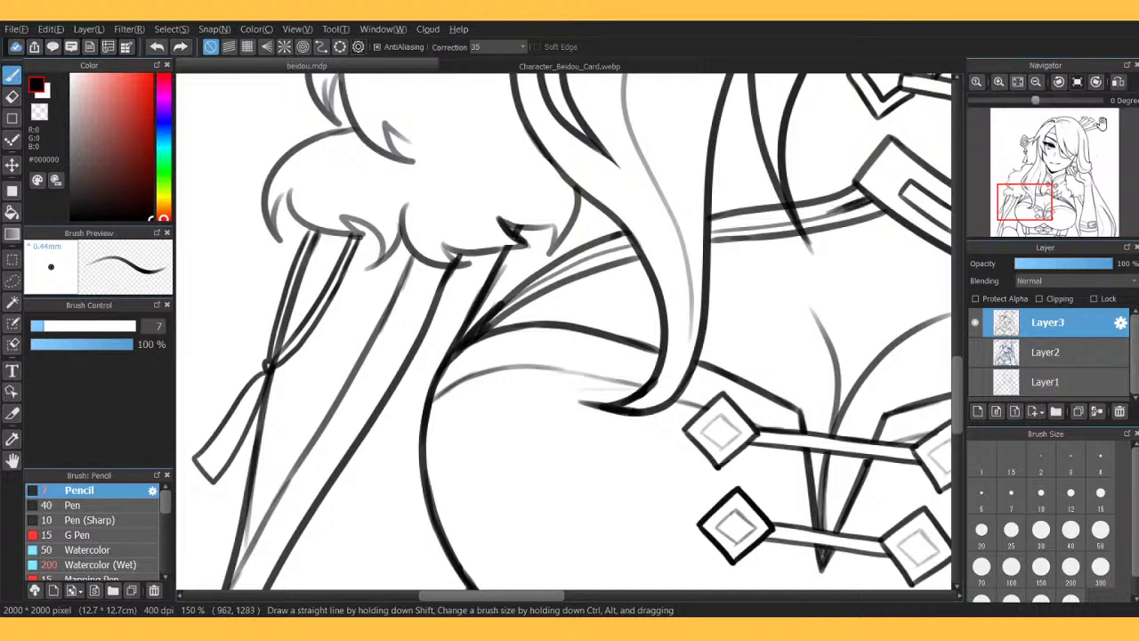
Thicken the narrow chest strap's inner stripe into a solid black line on both sides of the hair lock with a size 12 Pencil.
click(1058, 82)
click(1058, 81)
click(1028, 205)
mouse_move(1028, 205)
mouse_down()
mouse_move(1030, 187)
mouse_move(1042, 187)
mouse_up()
click(1068, 497)
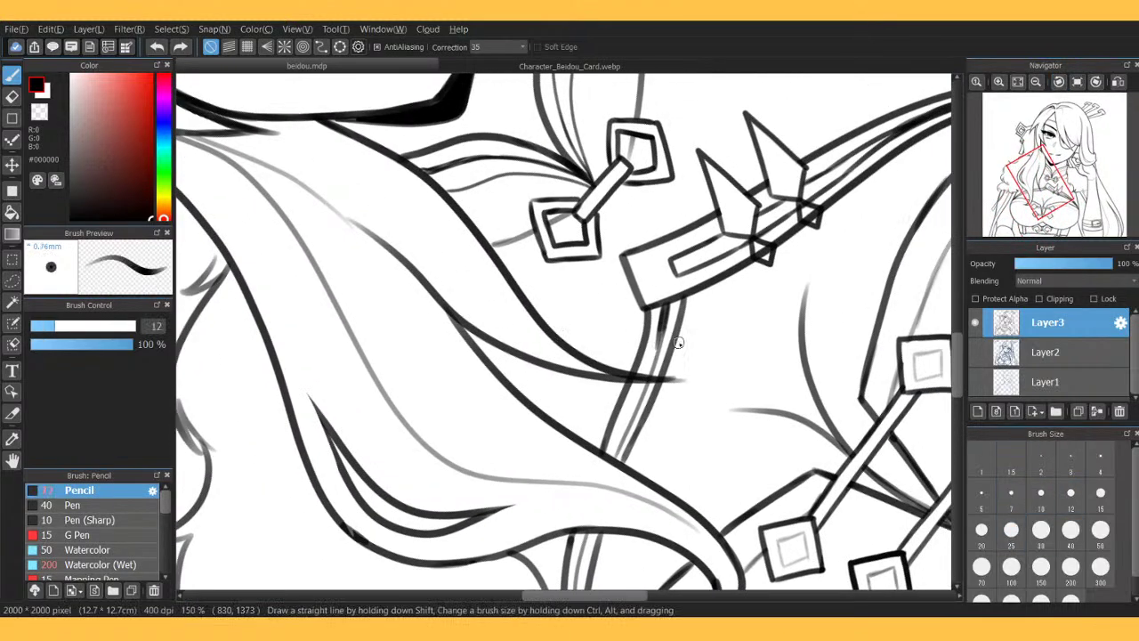
drag(666, 305, 645, 381)
drag(660, 332, 639, 395)
drag(653, 356, 608, 456)
drag(628, 434, 618, 457)
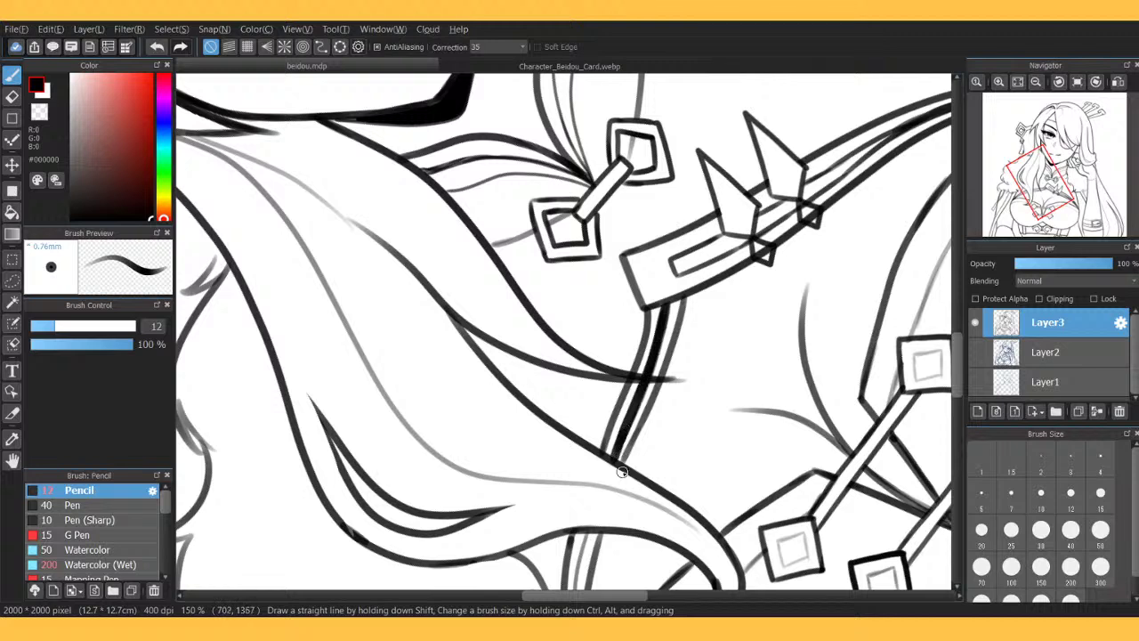
drag(586, 533, 578, 589)
Fill the inner stripe of the chest band with black around and between the spike ornaments, and show the whole upright drawing.
mouse_move(676, 262)
mouse_down()
mouse_move(711, 243)
mouse_move(694, 265)
mouse_move(675, 261)
mouse_move(690, 268)
mouse_move(731, 248)
mouse_move(710, 250)
mouse_move(722, 238)
mouse_move(750, 240)
mouse_move(806, 192)
mouse_move(758, 219)
mouse_up()
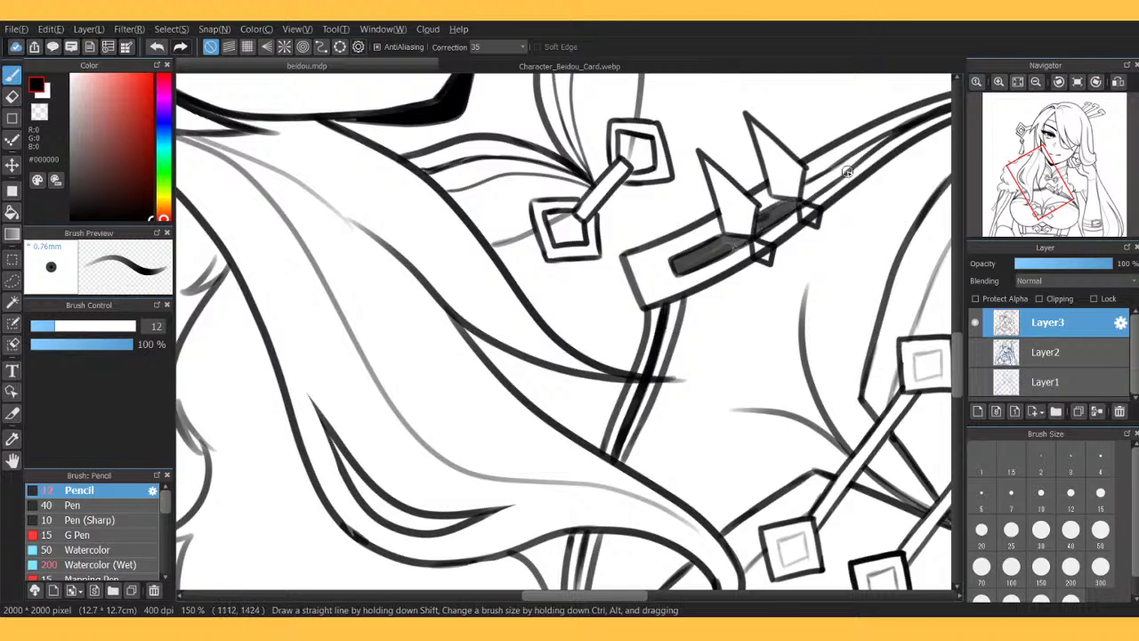
mouse_move(807, 189)
mouse_down()
mouse_move(888, 135)
mouse_move(818, 193)
mouse_up()
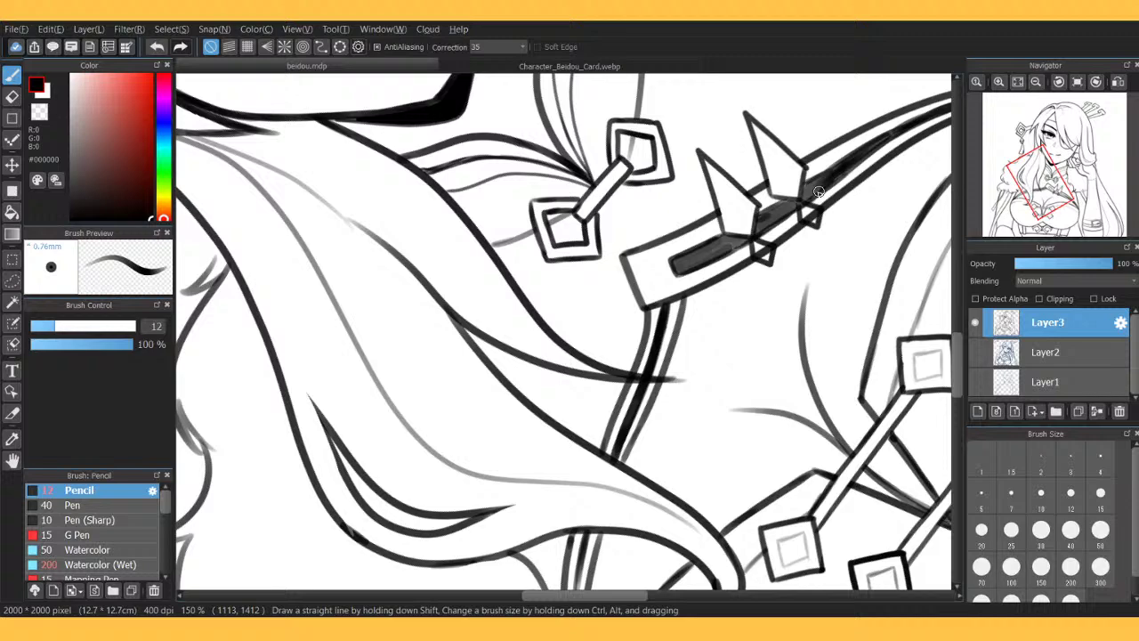
click(1077, 82)
click(1019, 82)
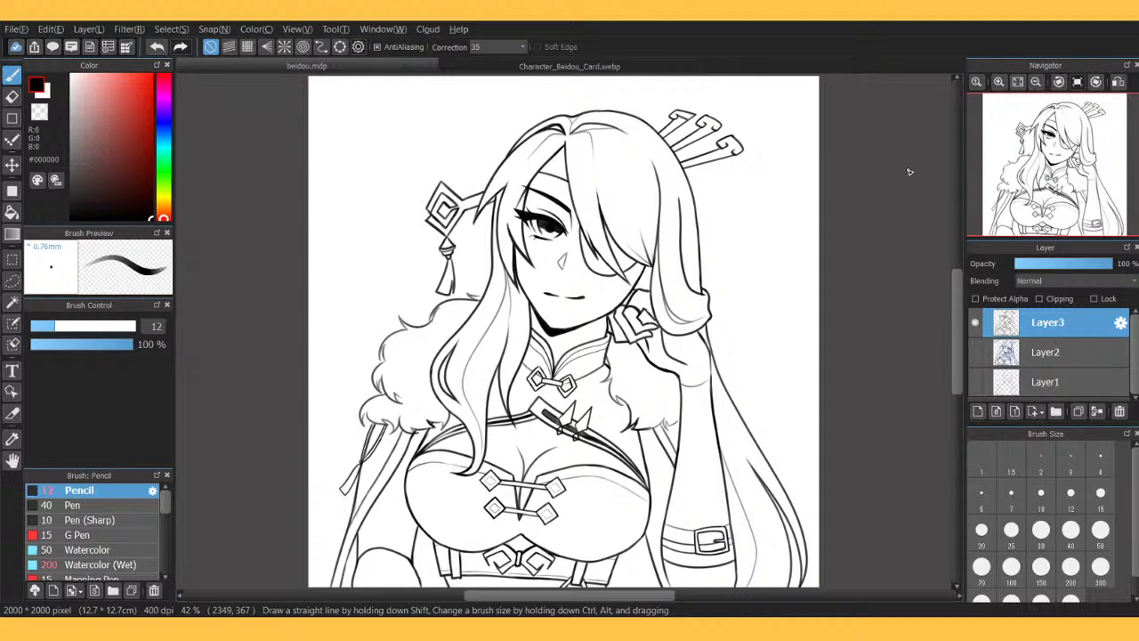
Hide the Layer3 line art, set the Layer2 sketch's opacity to 100 %, and hide Layer2.
click(975, 353)
click(975, 322)
click(1059, 352)
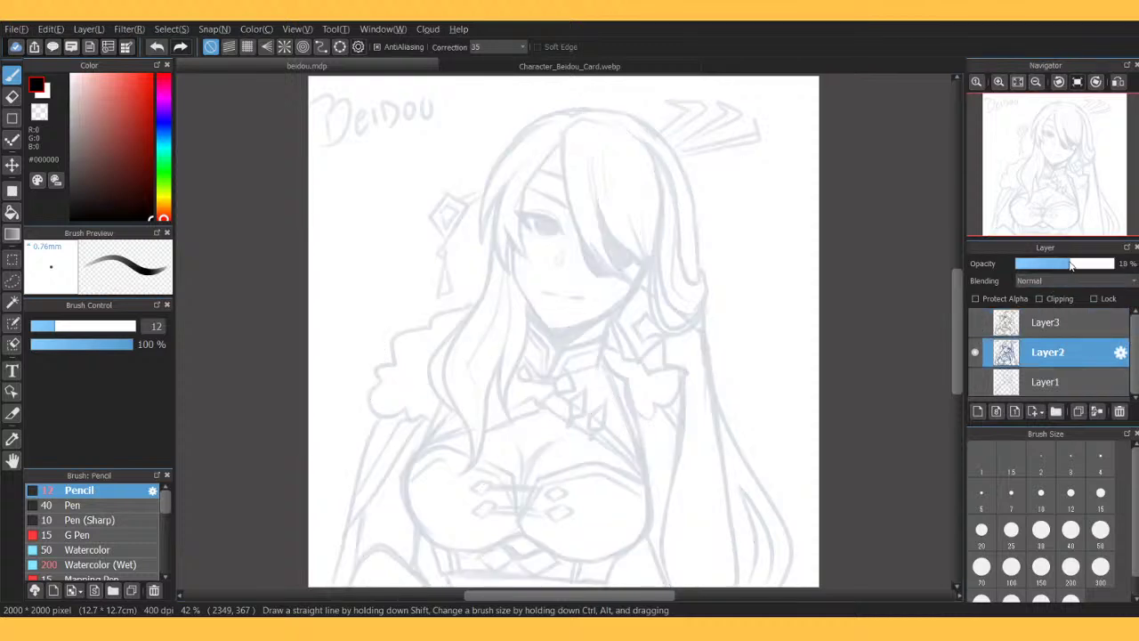
click(1042, 384)
click(1052, 358)
click(976, 352)
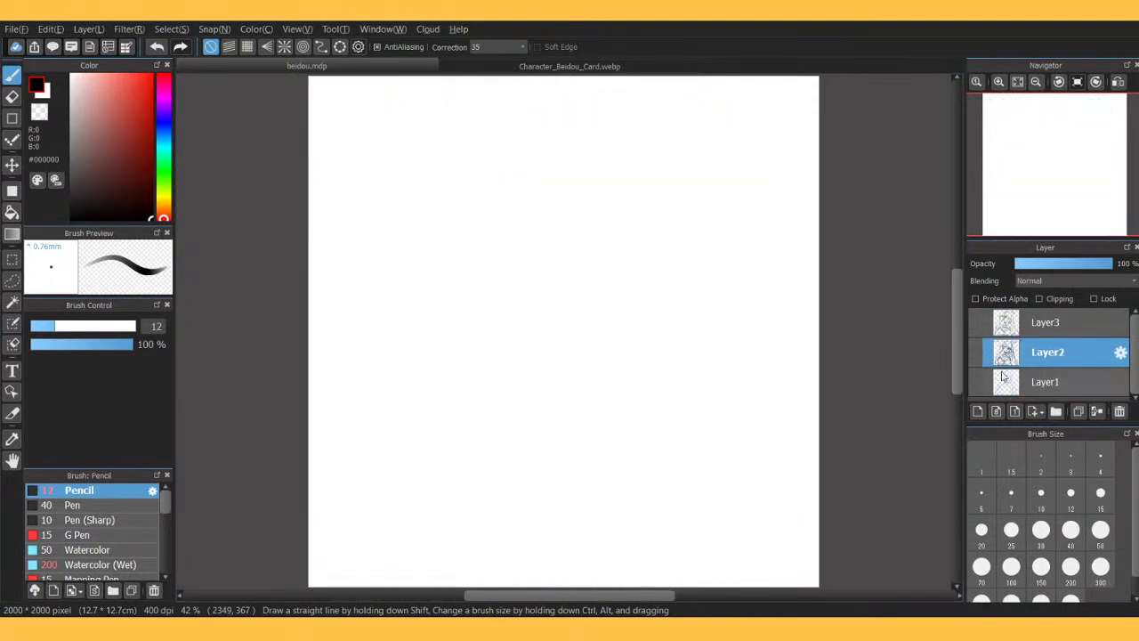
Show the rough body construction on Layer1 and set its opacity to 100 %.
click(1045, 382)
click(975, 382)
click(1112, 264)
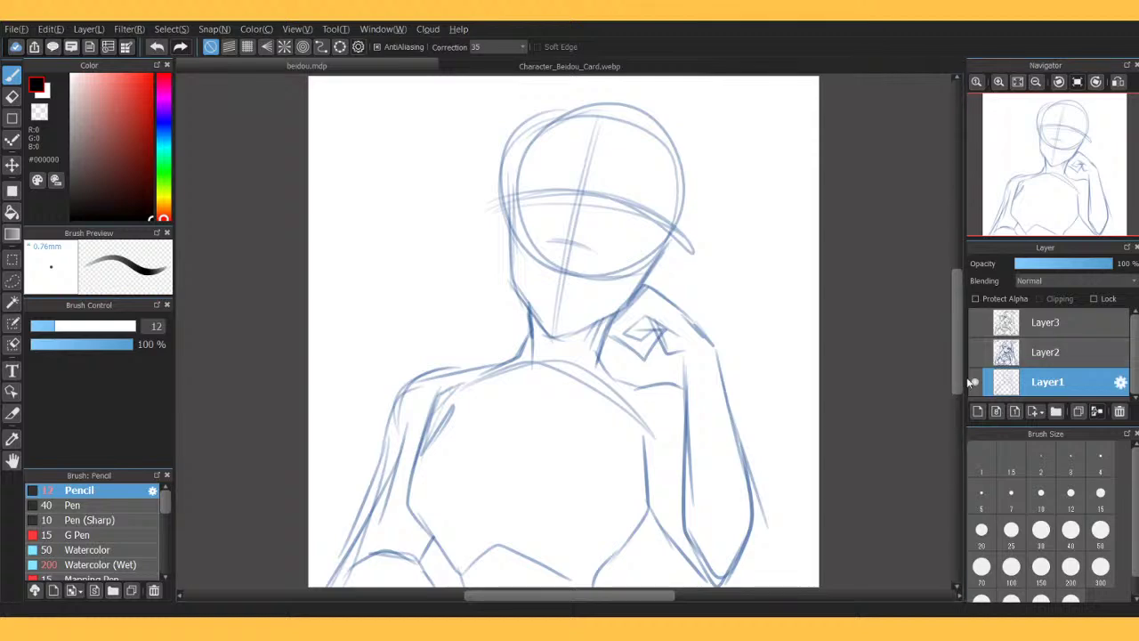
Compare the construction on Layer1 with the sketch on Layer2 by switching their visibility, ending with only the Layer3 line art shown.
click(976, 353)
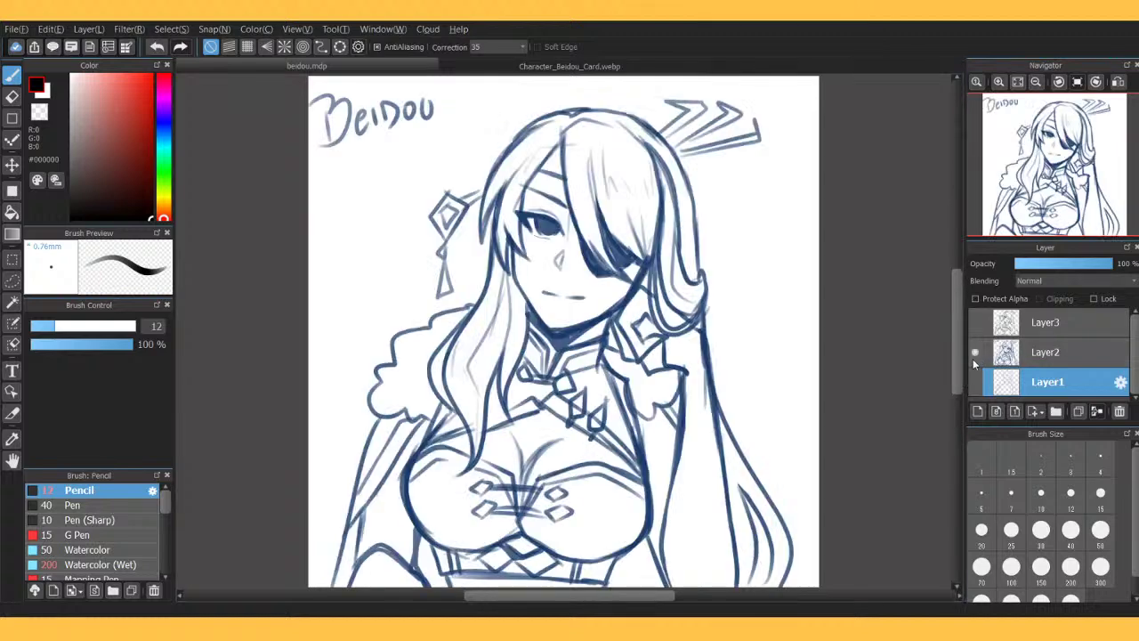
click(974, 359)
click(975, 377)
click(976, 360)
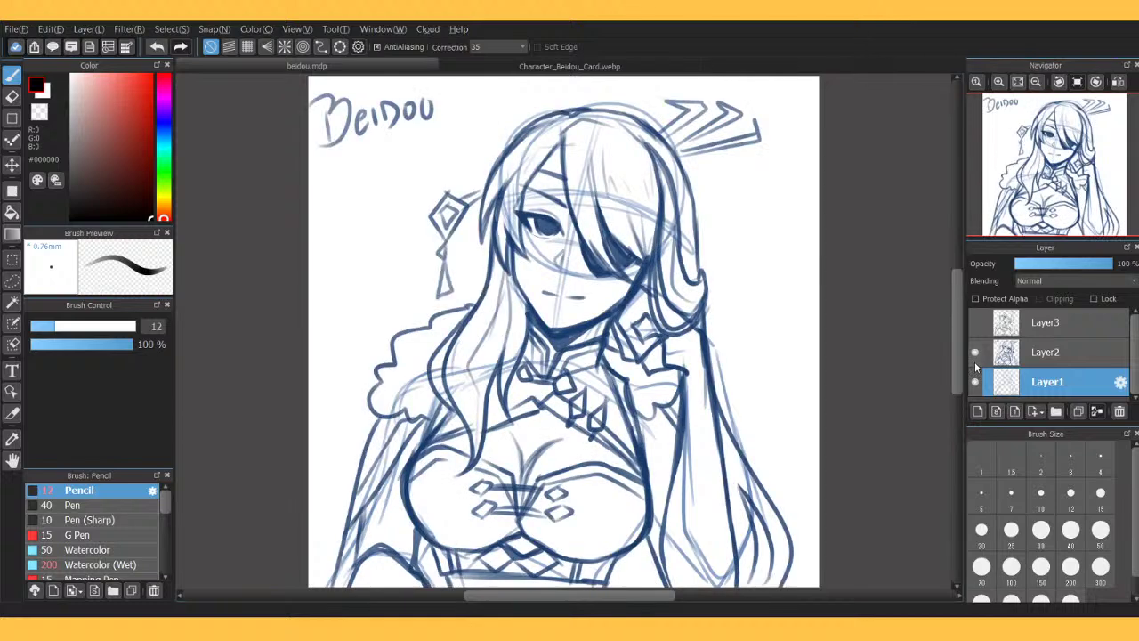
click(975, 362)
click(975, 353)
click(976, 354)
click(975, 382)
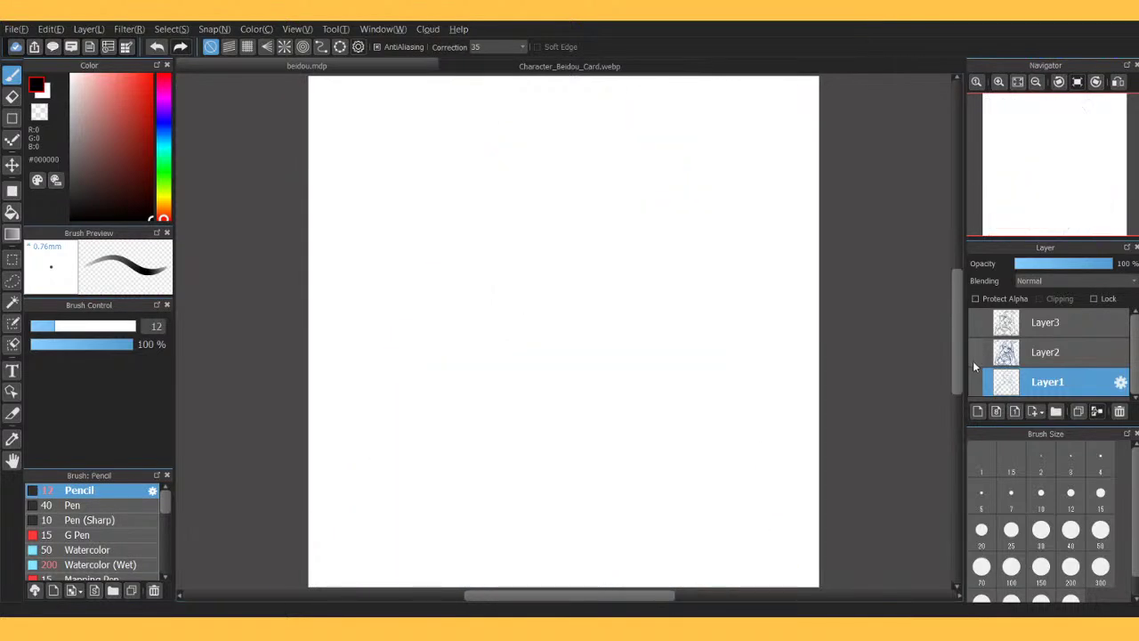
click(975, 353)
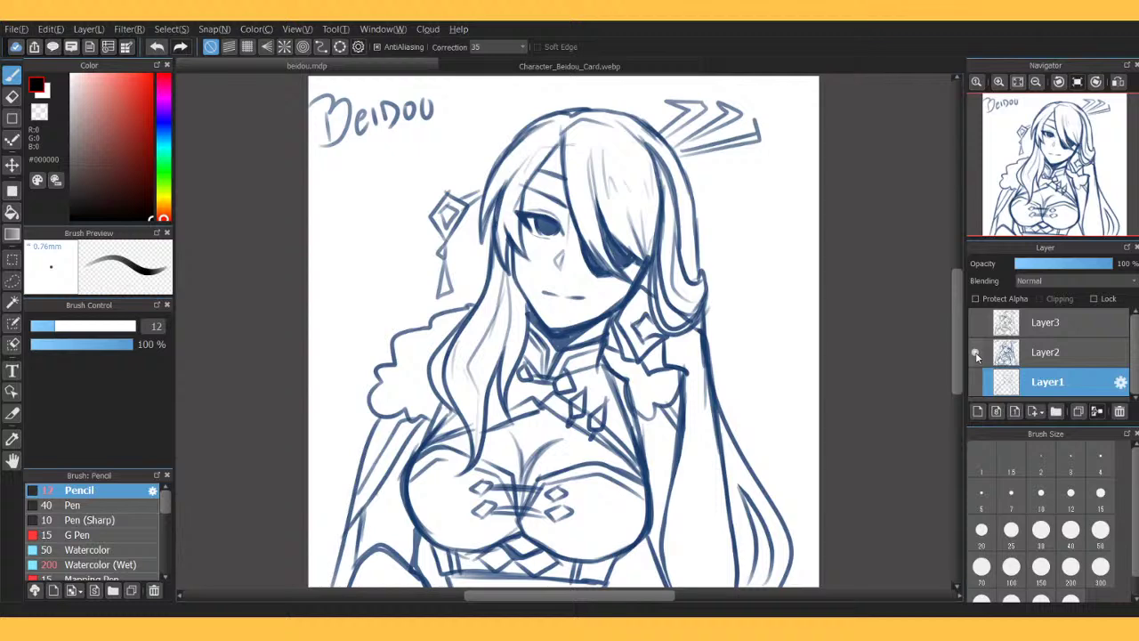
click(975, 354)
click(974, 326)
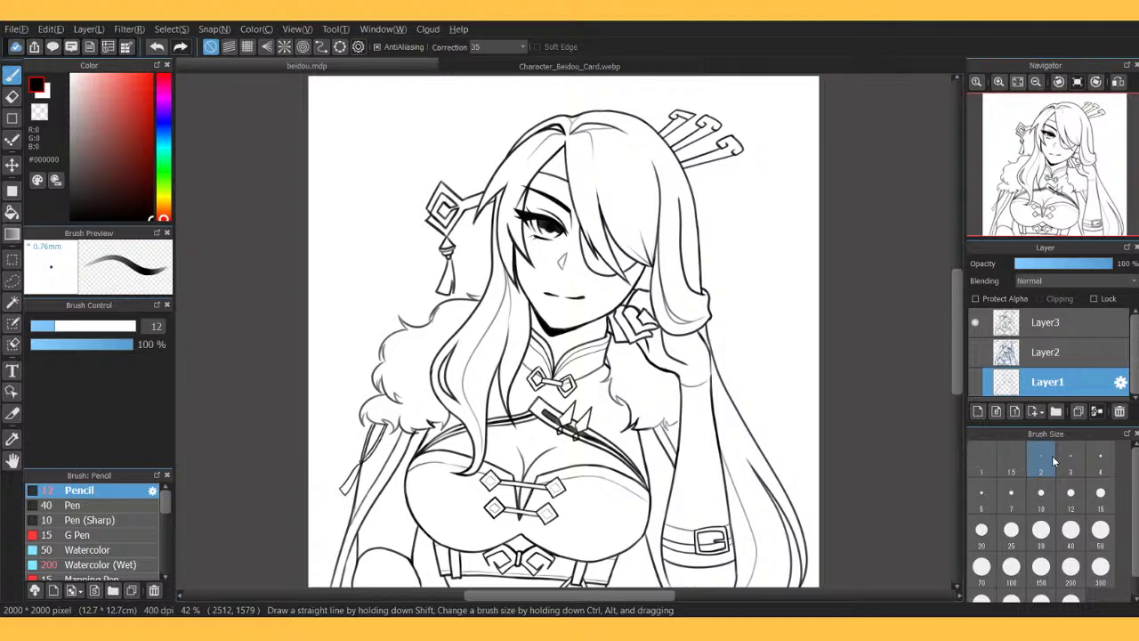
Sample the light skin colour #FCE4D1 from Beidou's face on the character card.
click(623, 68)
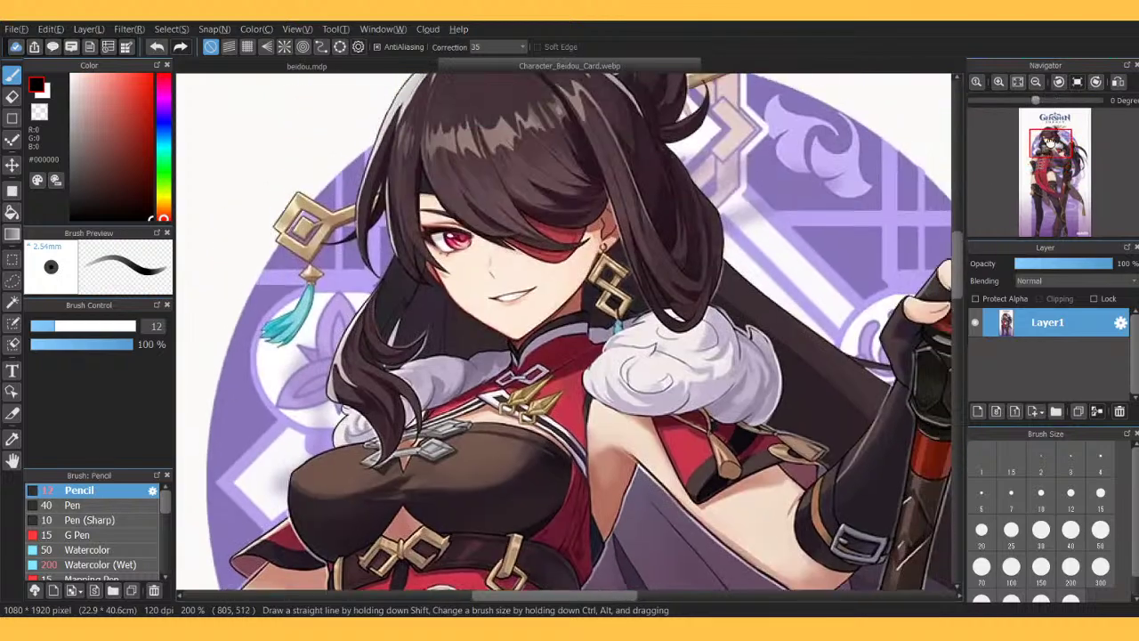
drag(1051, 143, 1043, 134)
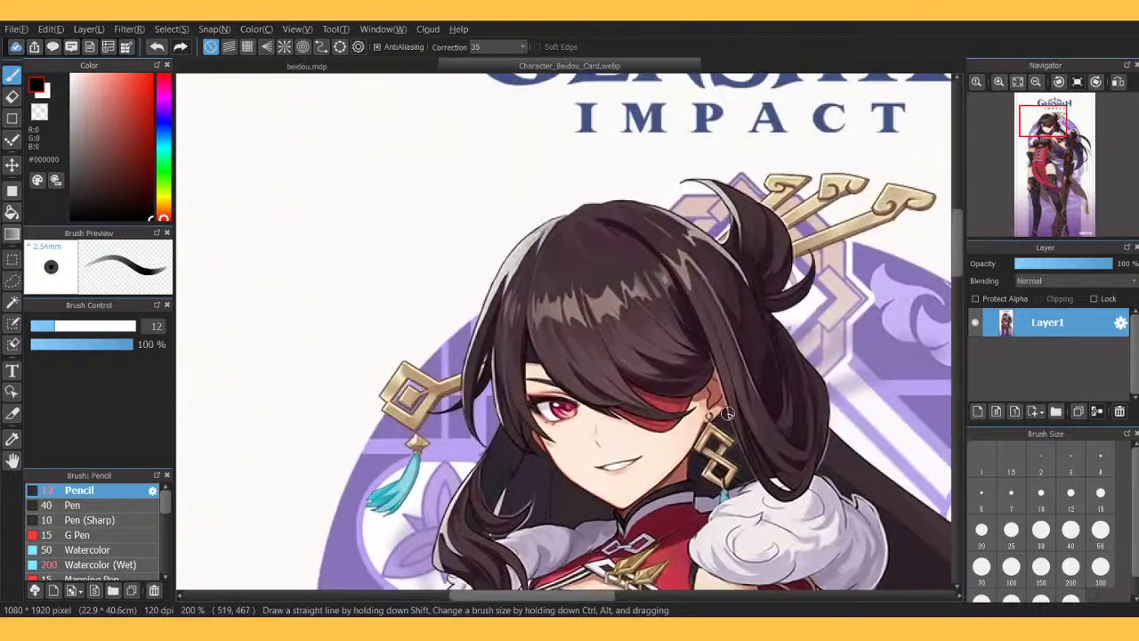
alt+click(693, 454)
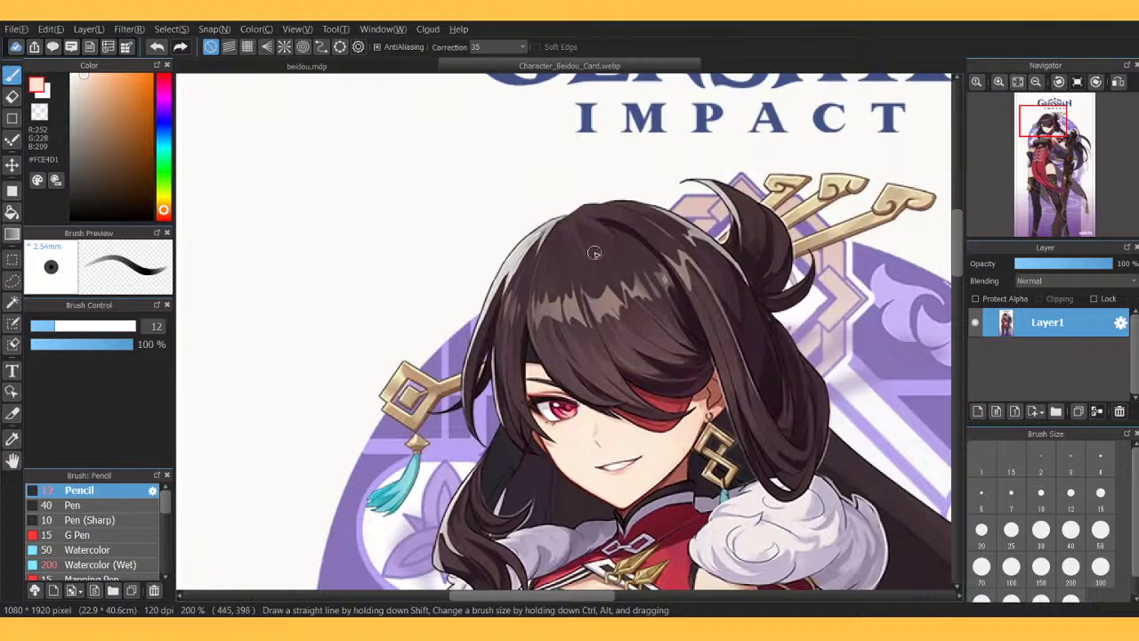
Add a layer between the line art and the Layer2 sketch in beidou.mdp and fill it with mid grey #9F9F9F.
click(425, 68)
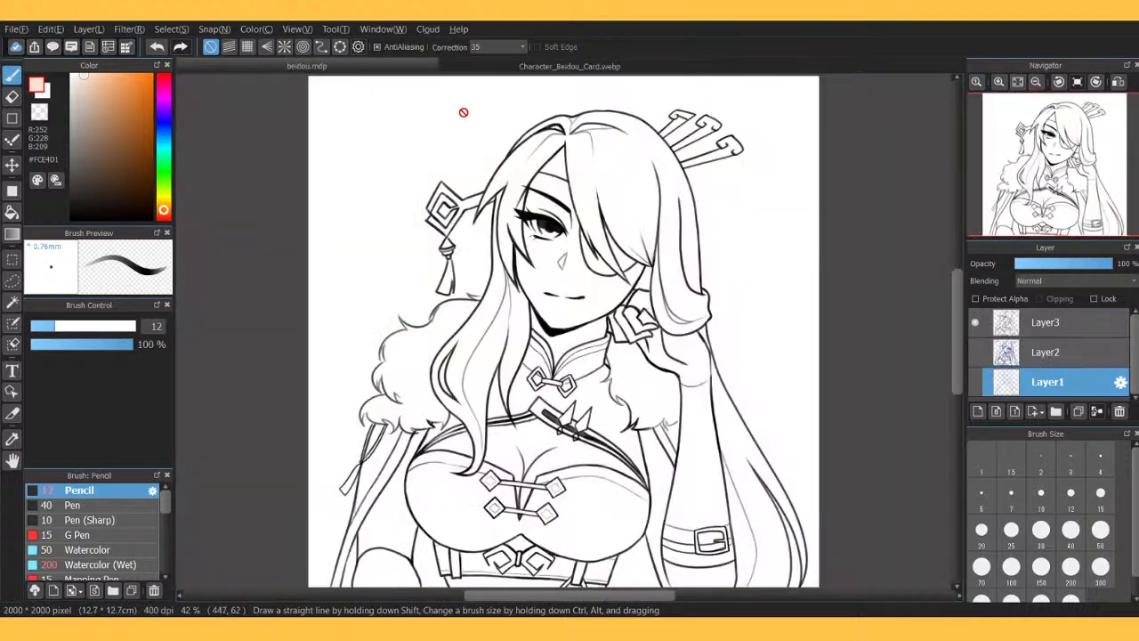
click(12, 212)
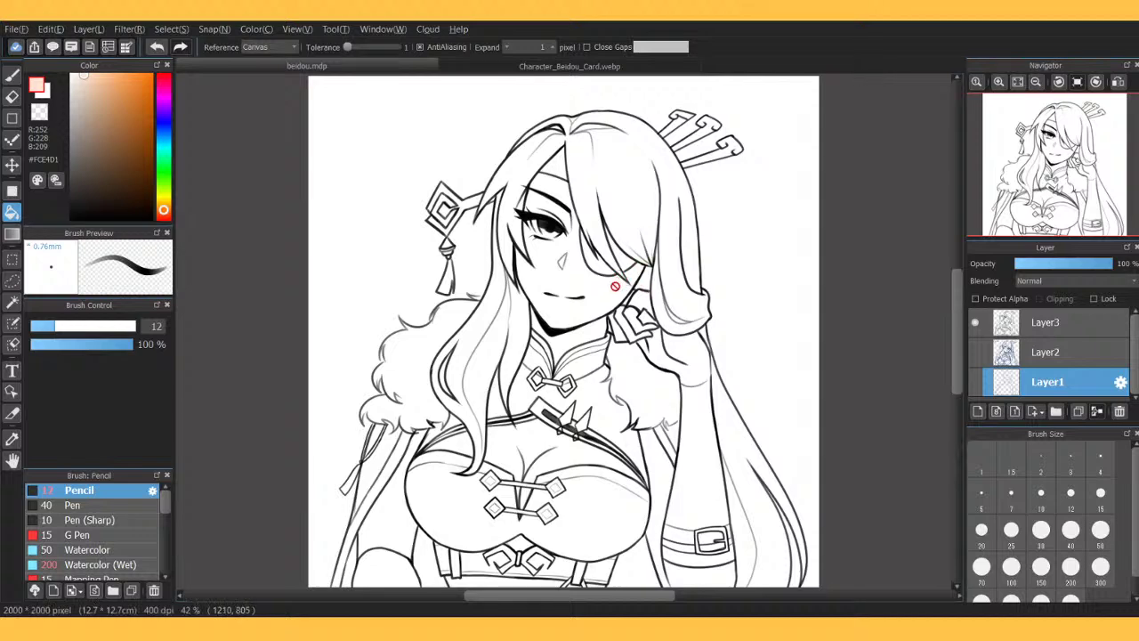
click(1050, 356)
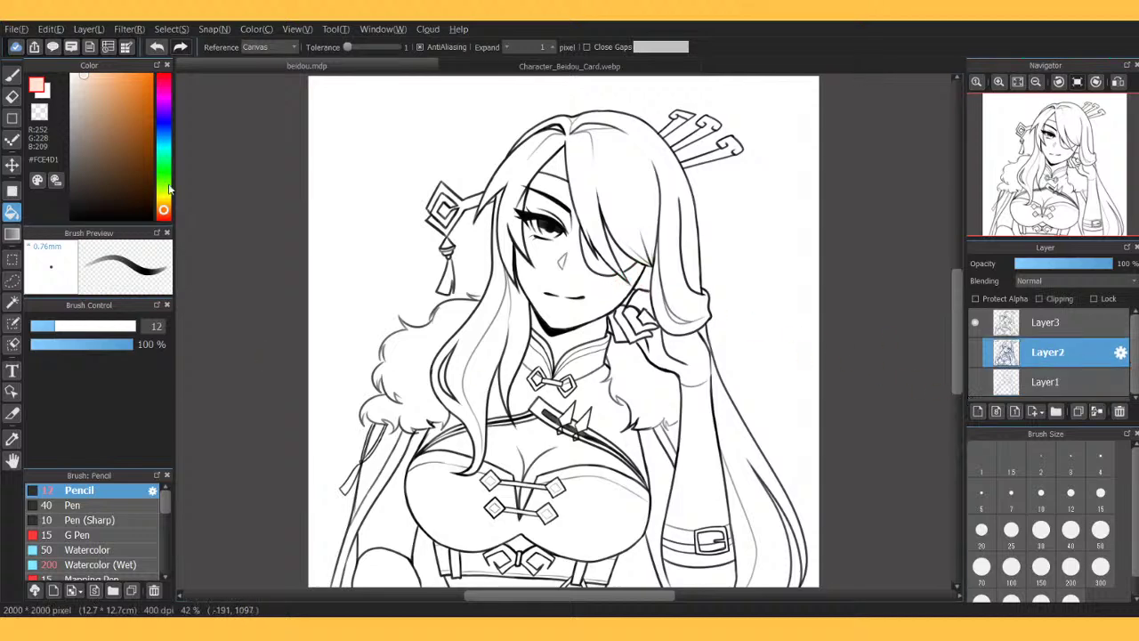
drag(109, 135, 58, 133)
click(975, 322)
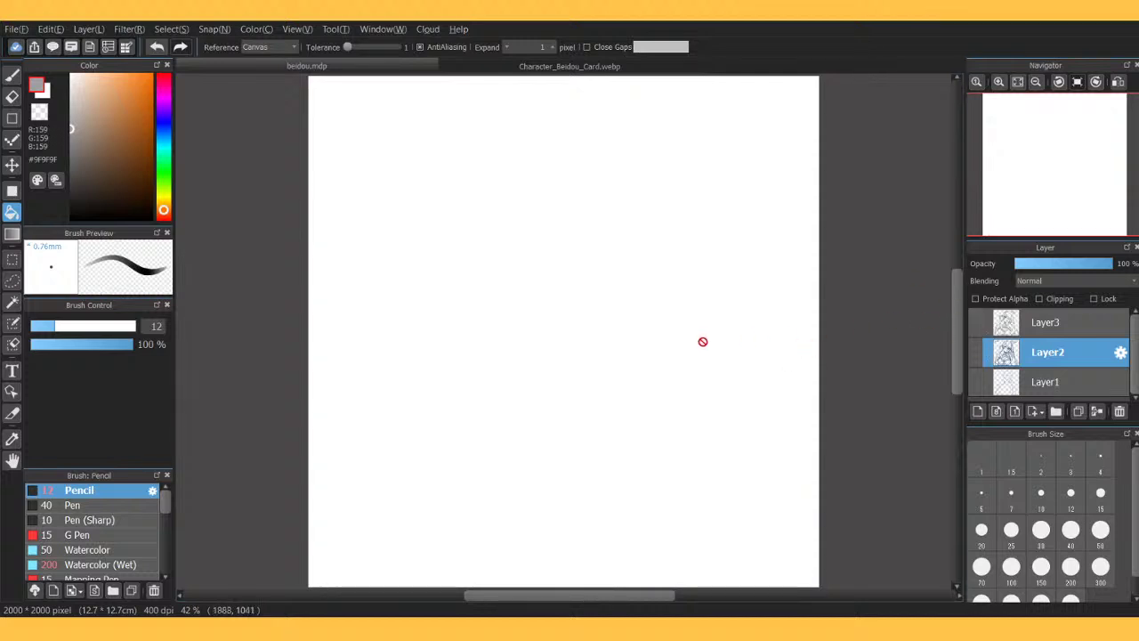
click(977, 412)
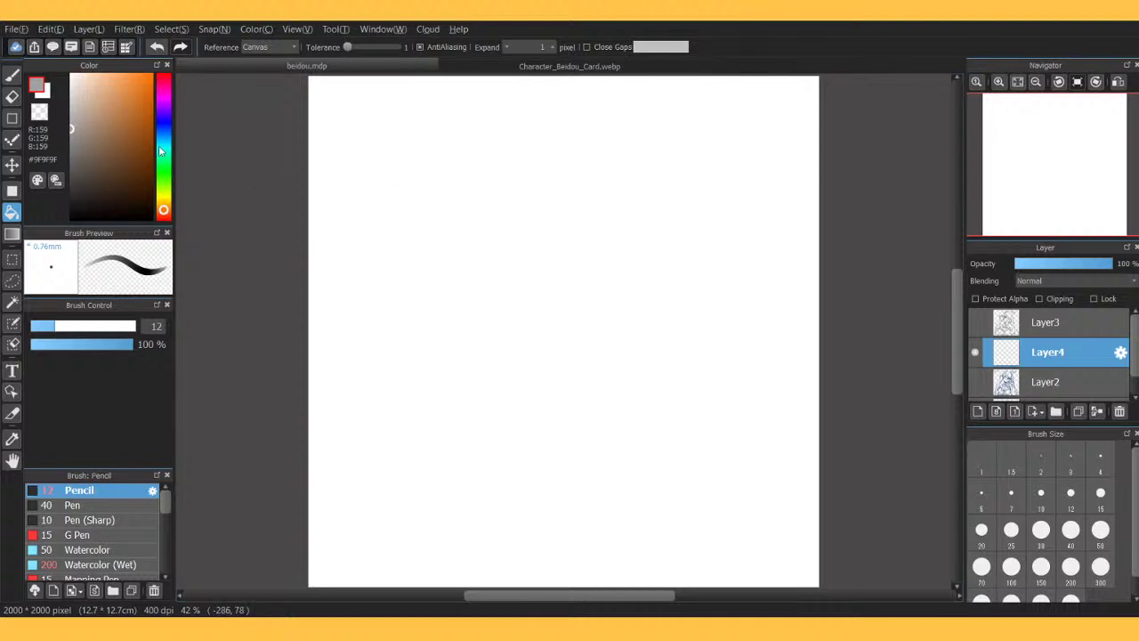
click(492, 400)
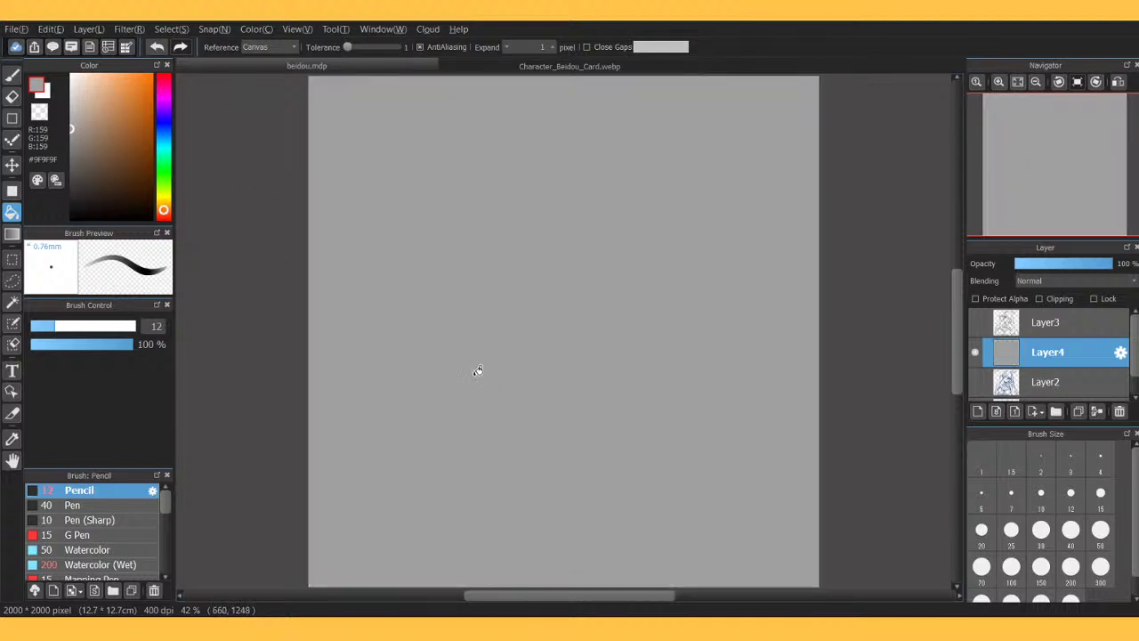
click(975, 322)
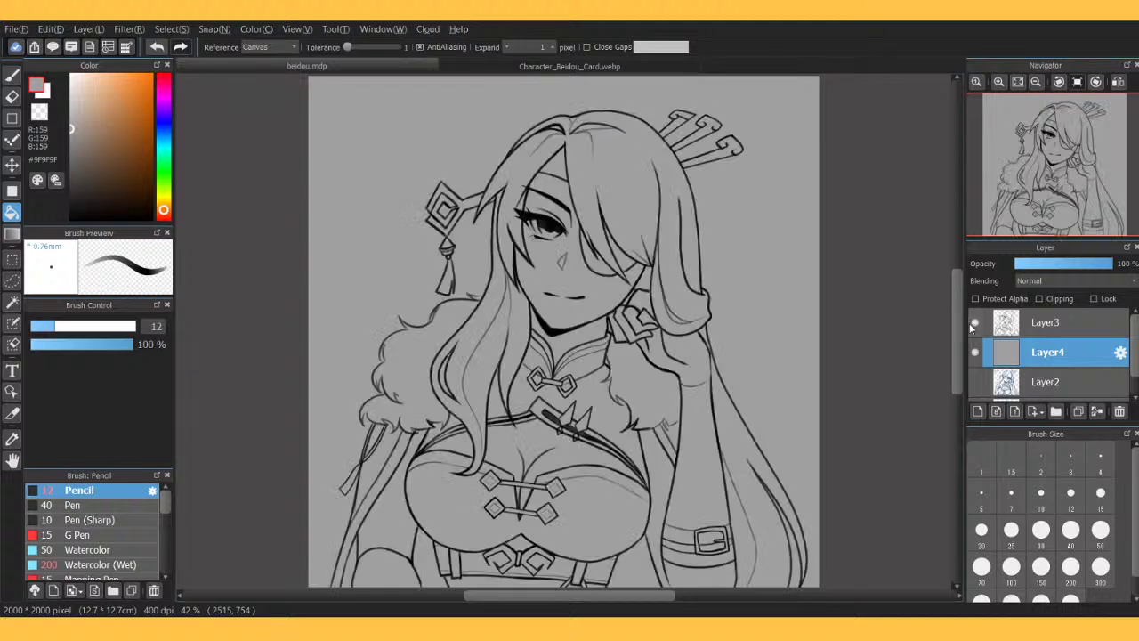
click(979, 412)
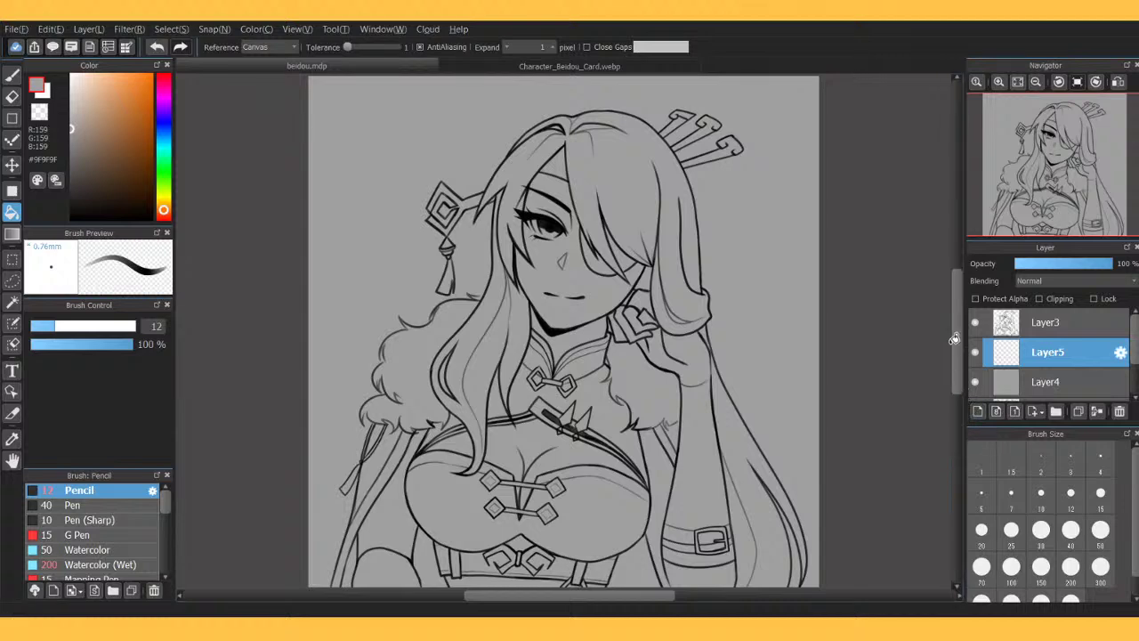
click(603, 79)
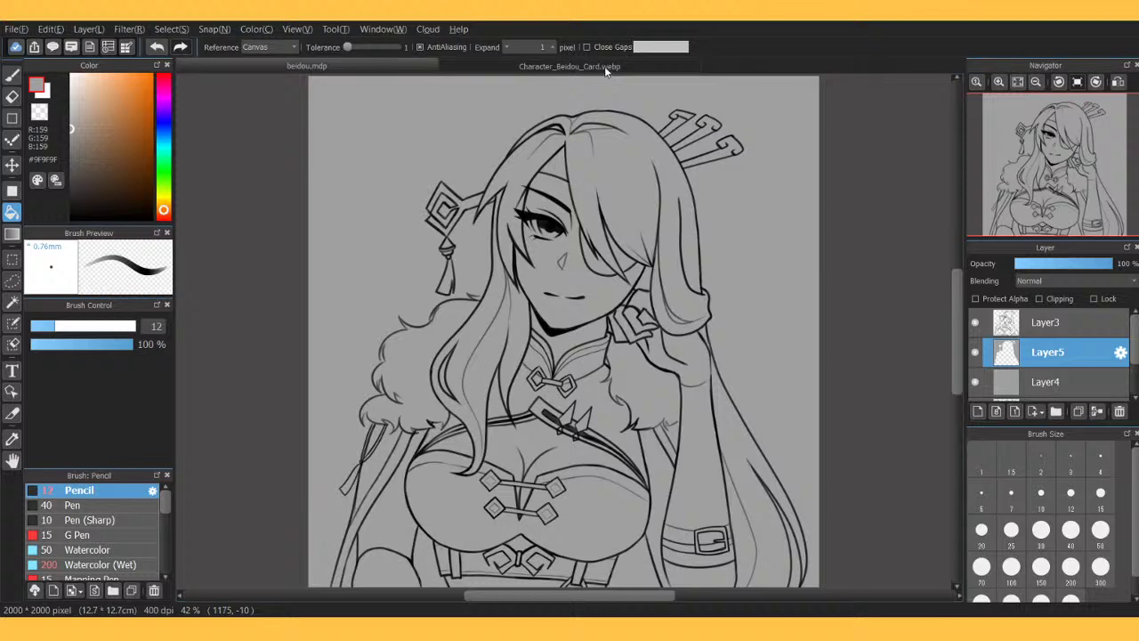
click(1119, 412)
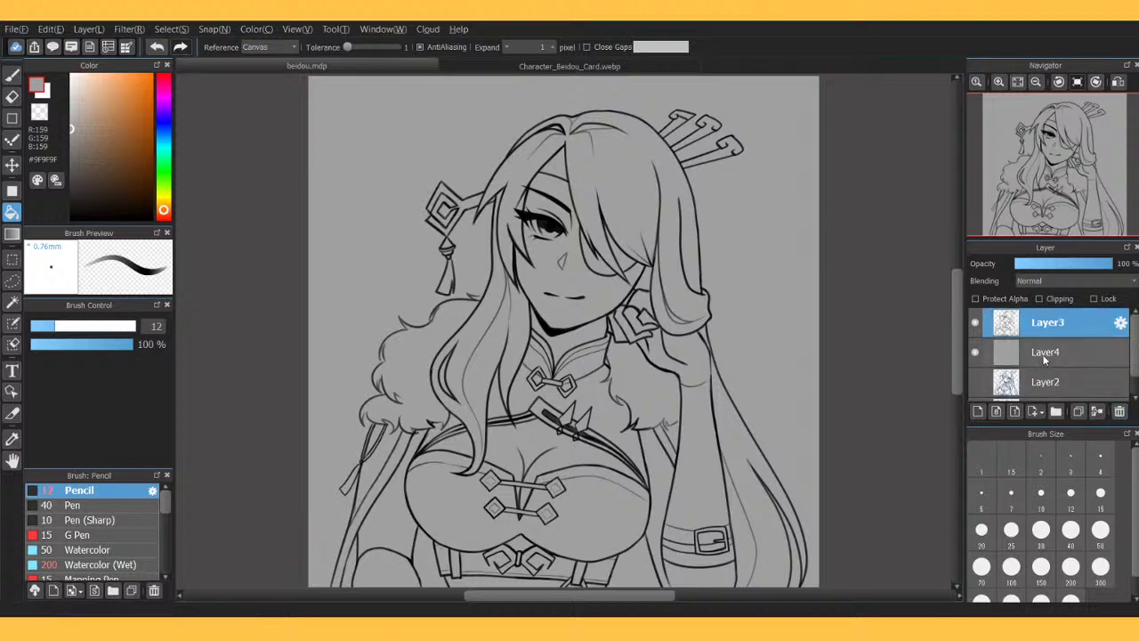
Add a new layer above the grey background and sample the light skin colour #FEEEDF from Beidou's face on the character card.
click(993, 414)
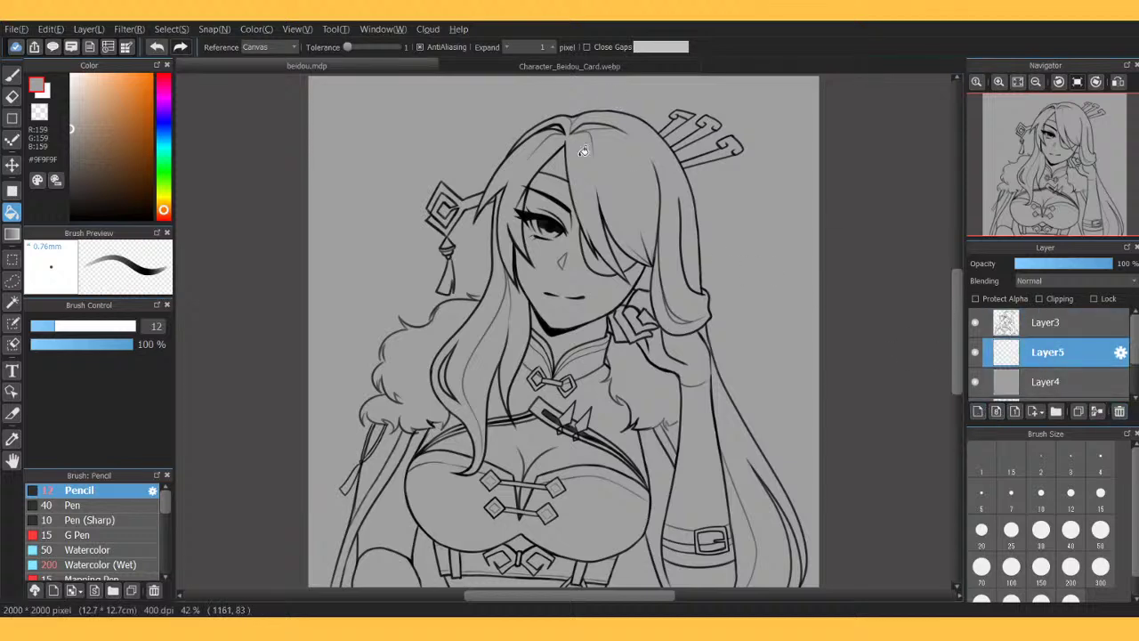
click(559, 67)
right_click(580, 441)
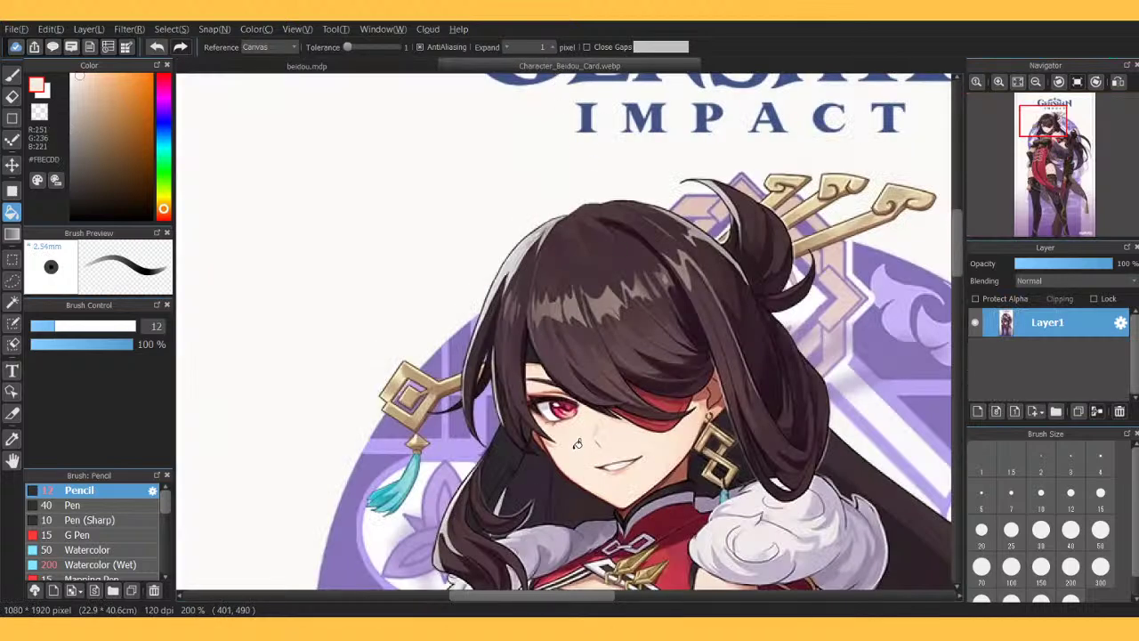
click(384, 69)
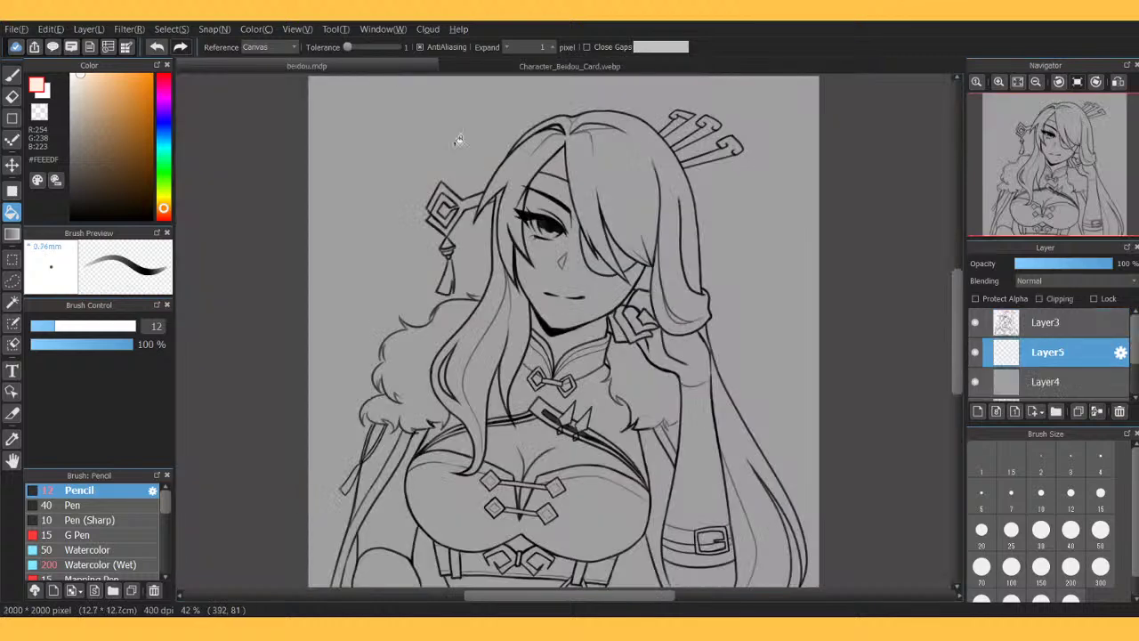
Fill Beidou's face, neck and the fingers of the raised hand with the skin colour #FEEEDF on Layer5.
click(546, 264)
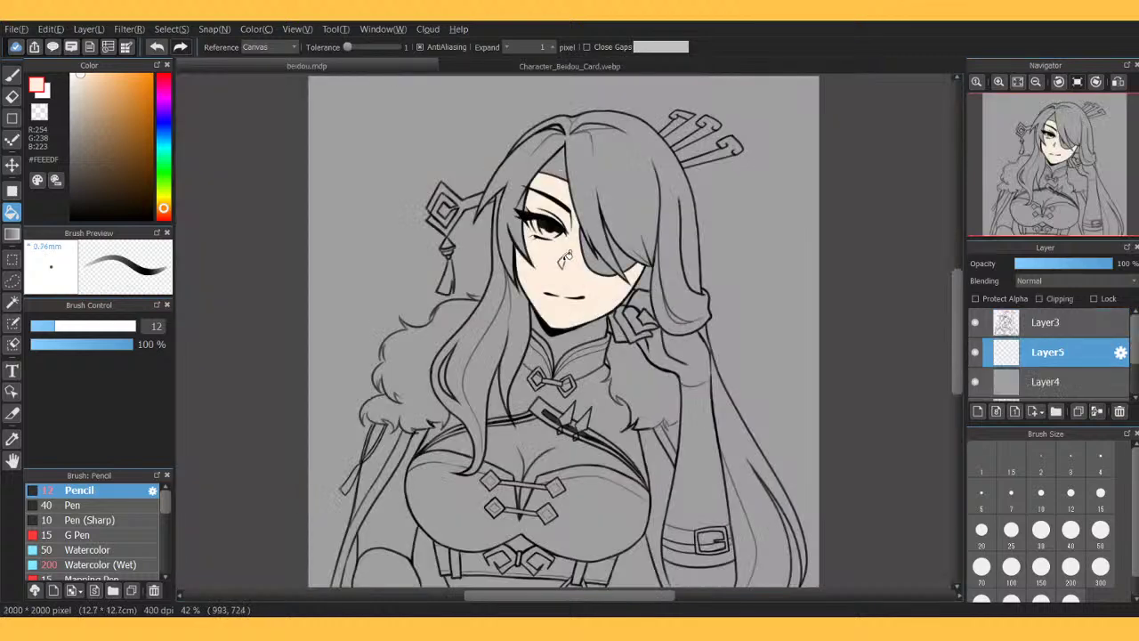
click(587, 337)
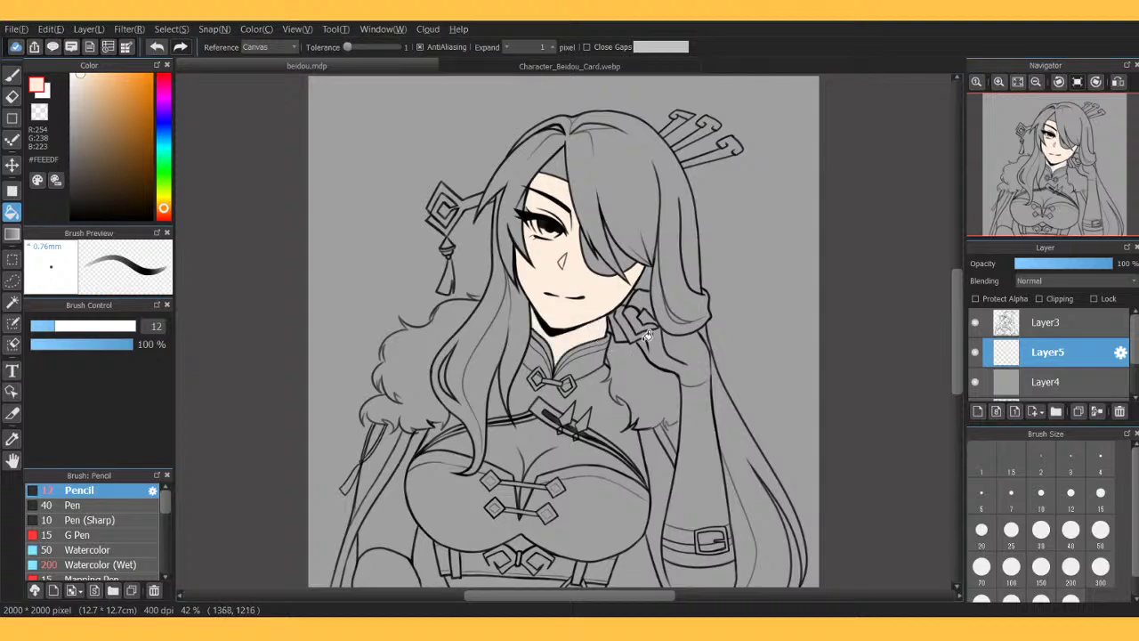
click(998, 82)
click(999, 82)
click(998, 81)
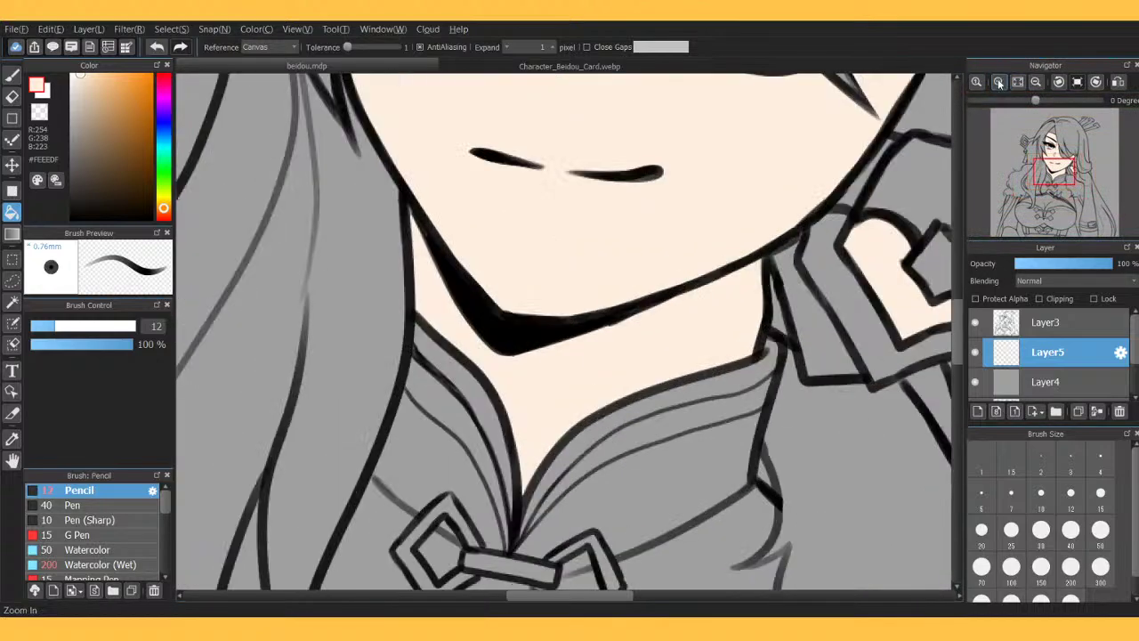
drag(1035, 164, 1066, 169)
click(604, 361)
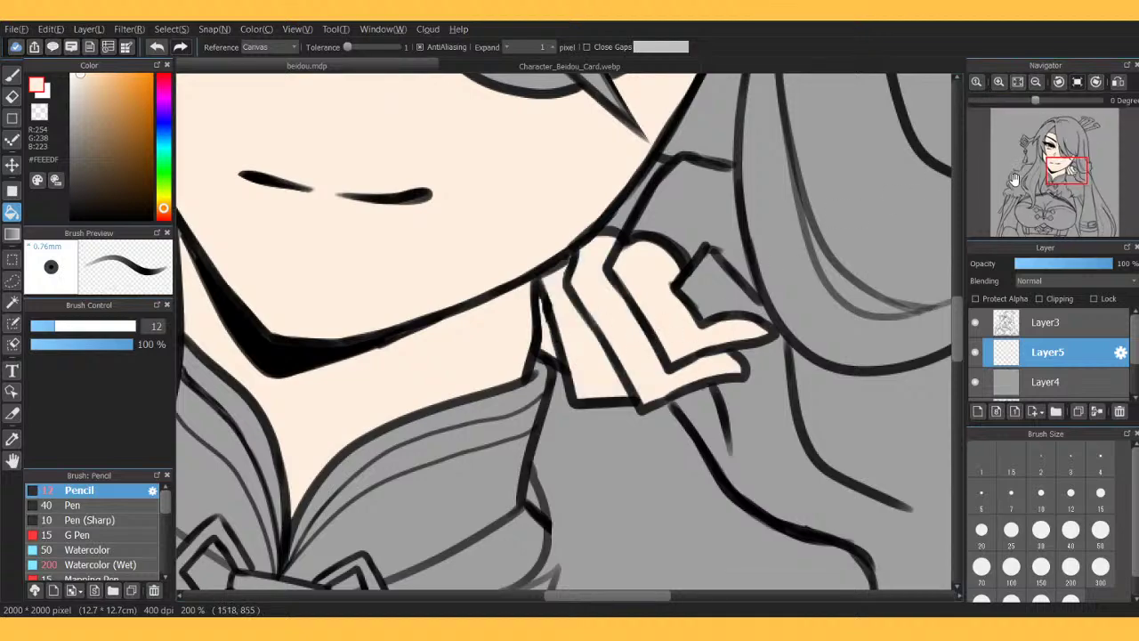
Fill the forearm and upper arm of the lowered arm with the skin colour.
mouse_move(1043, 172)
mouse_down()
mouse_move(1015, 182)
mouse_move(995, 218)
mouse_move(1002, 229)
mouse_up()
click(717, 320)
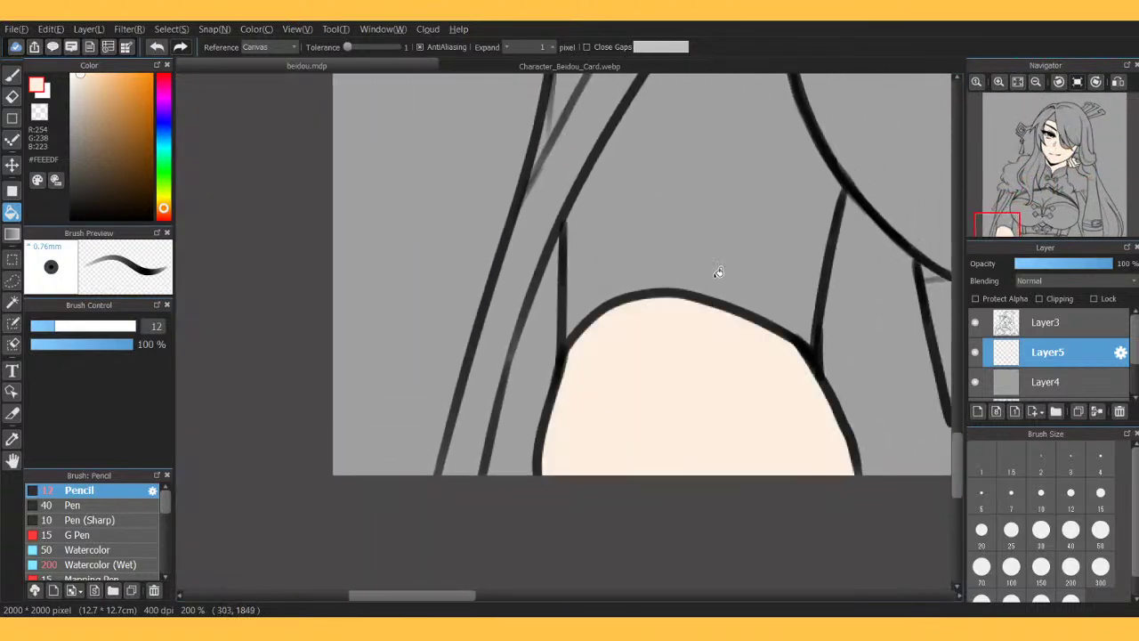
click(720, 272)
Fill the chest above the bodice with the skin colour, including the area beside the long hair strand.
click(1019, 82)
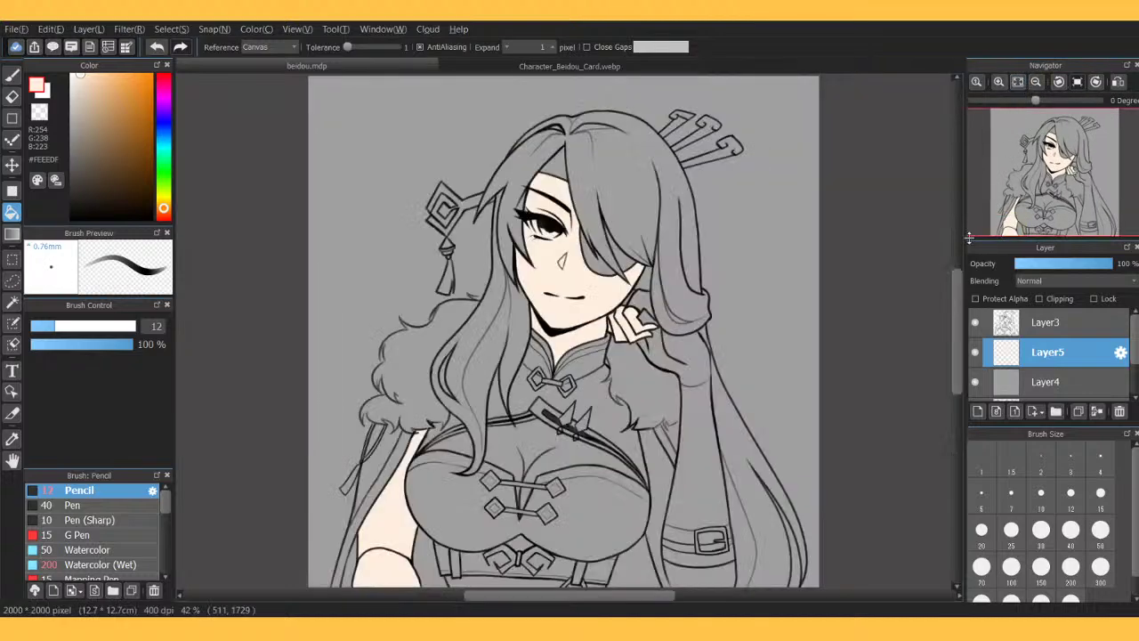
click(542, 438)
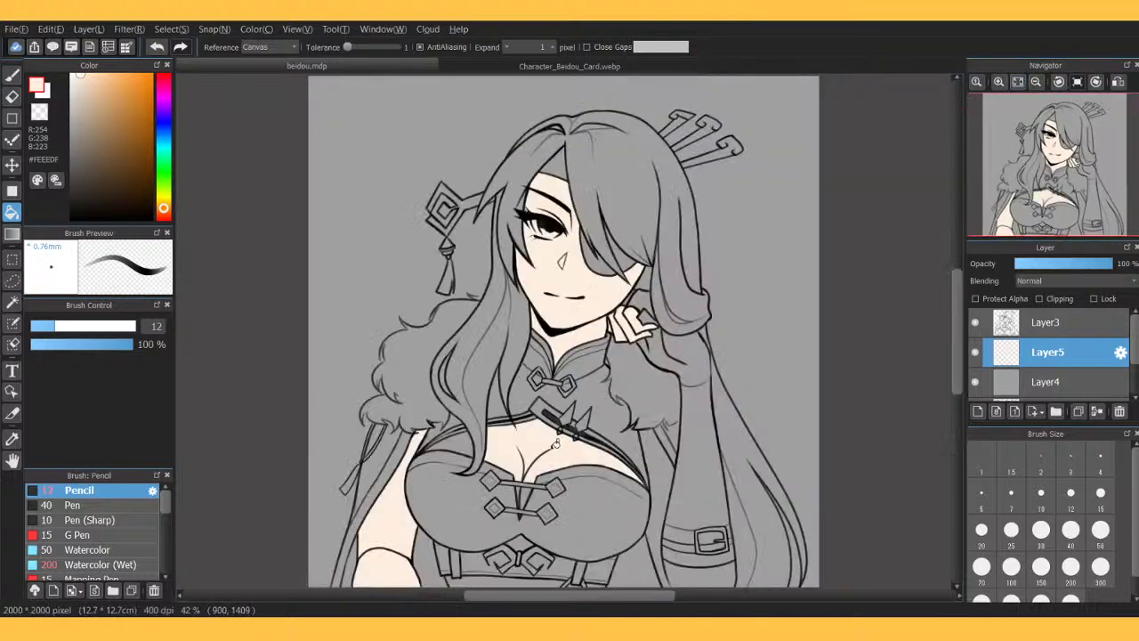
click(998, 82)
drag(1075, 174, 1053, 200)
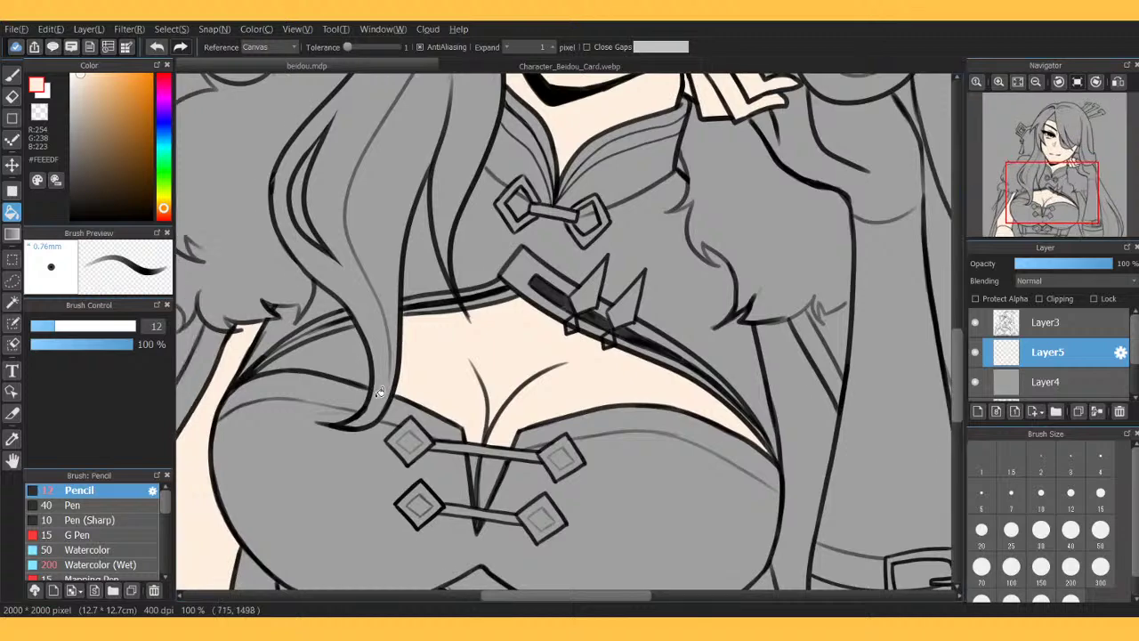
click(349, 344)
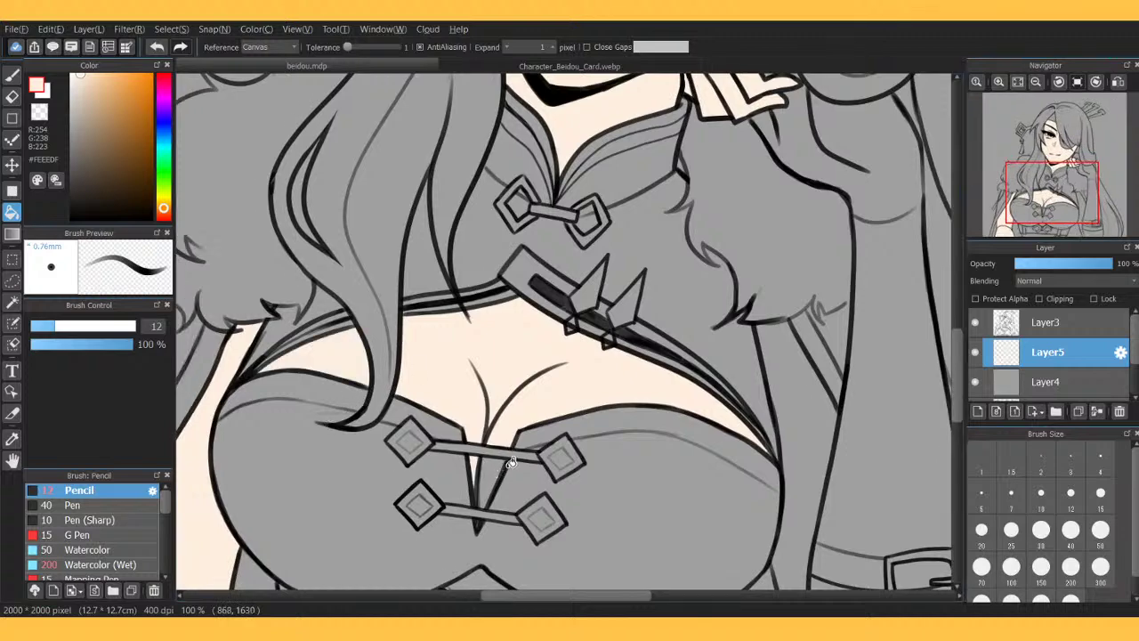
Fill the forearm below the buckled cuff, the narrow strip beside the bust and the small gap below the bodice with the skin colour.
drag(1016, 190, 1067, 241)
click(775, 251)
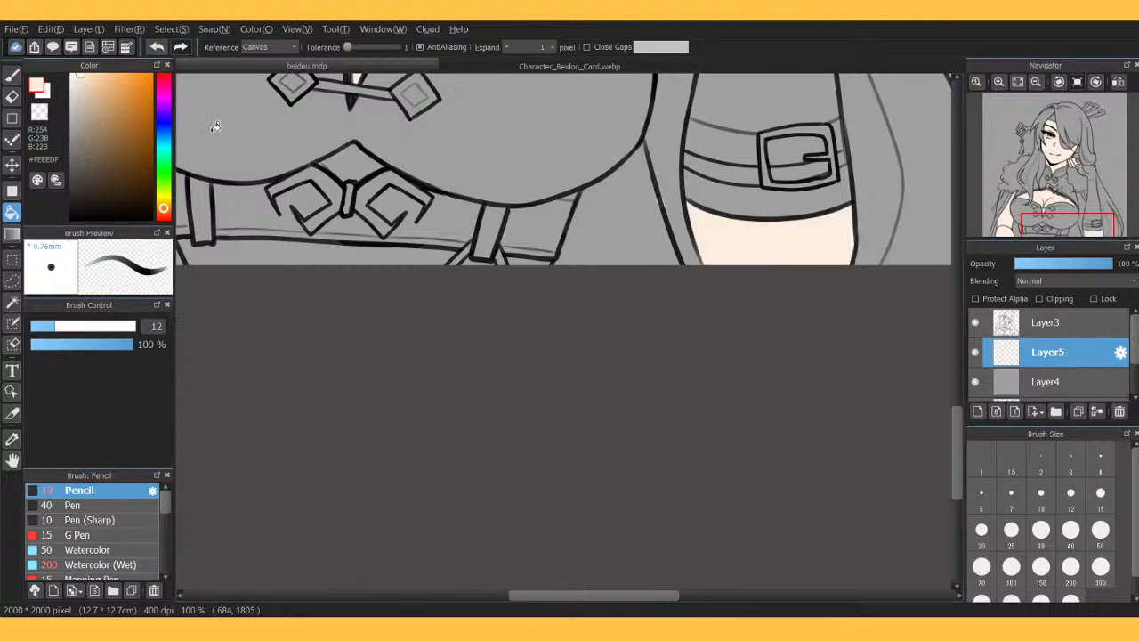
click(668, 121)
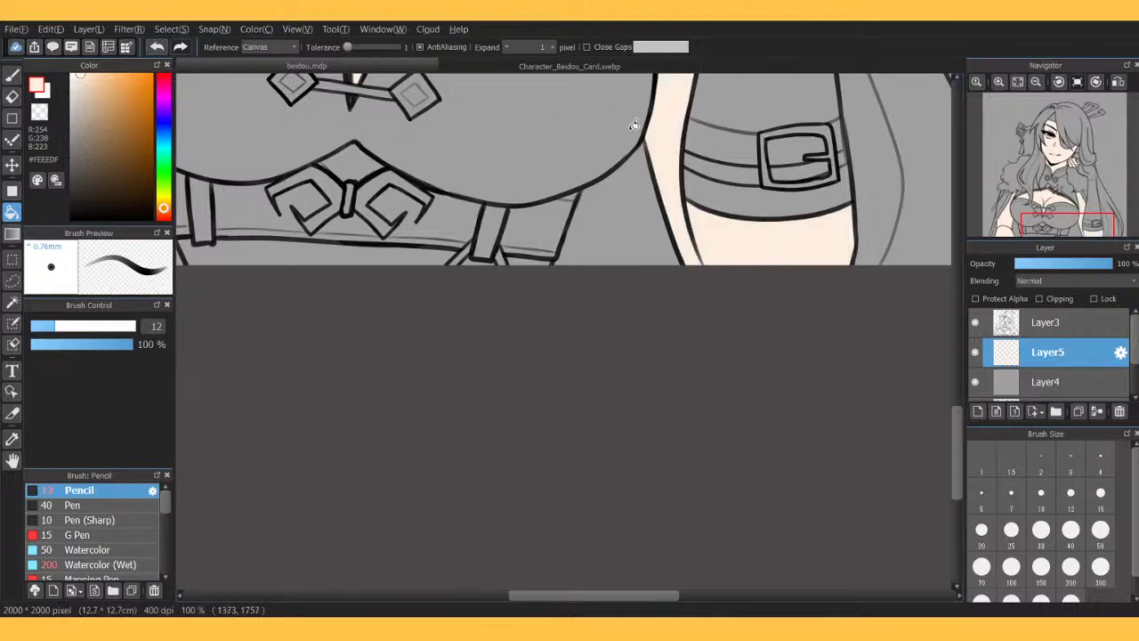
click(351, 161)
click(999, 82)
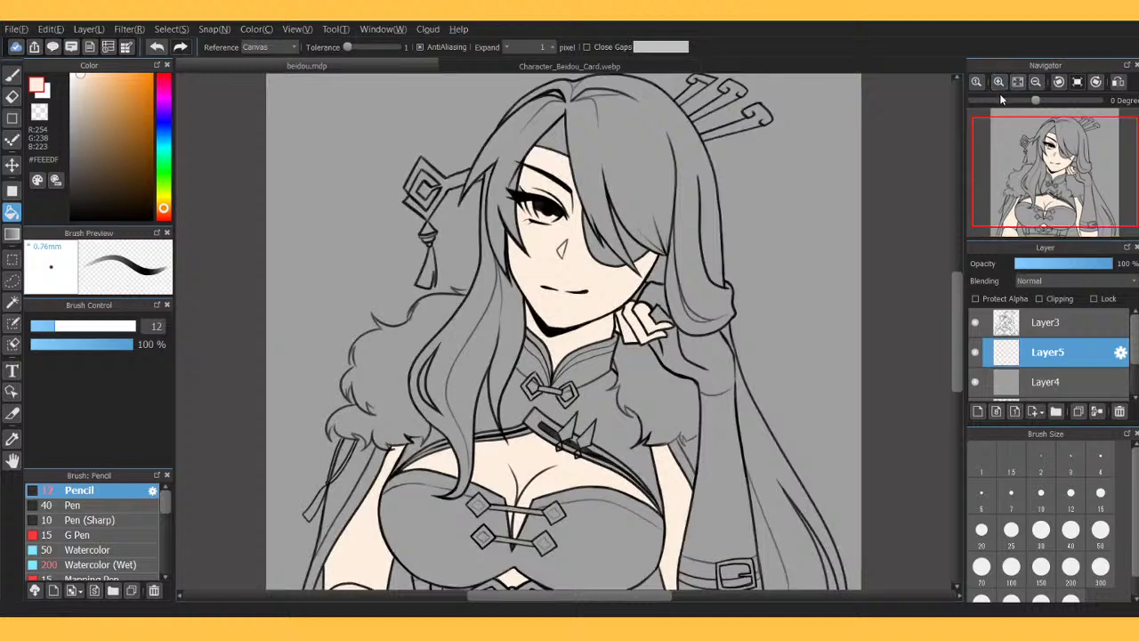
Add a new layer above the skin layer and sample the dark brown #452F37 from Beidou's hair on the character card.
click(978, 412)
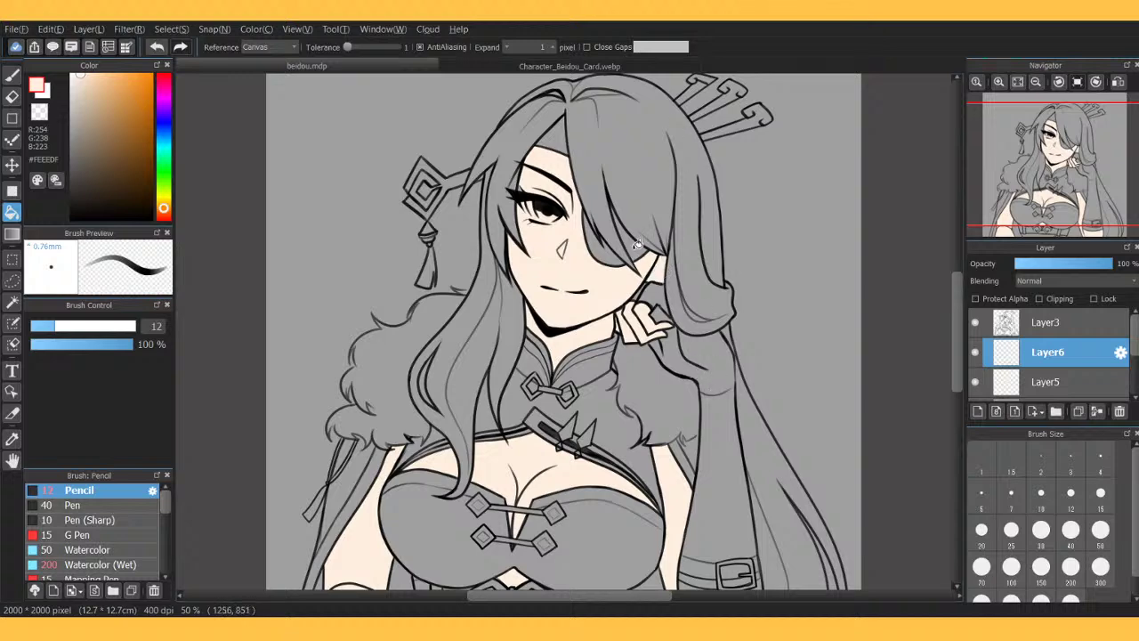
click(479, 67)
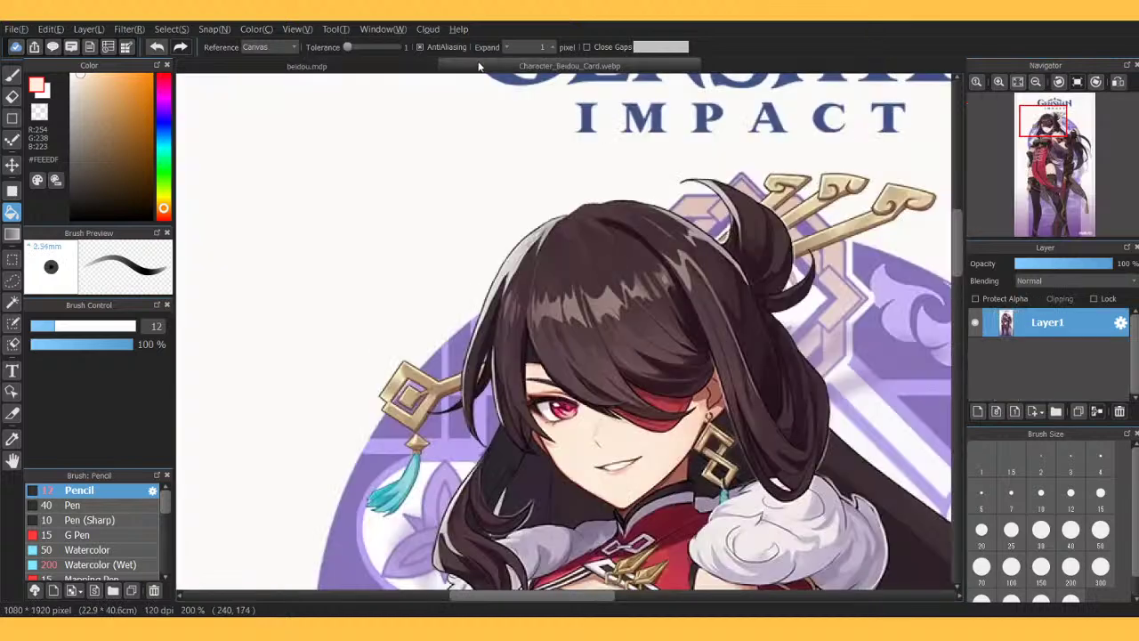
alt+click(595, 335)
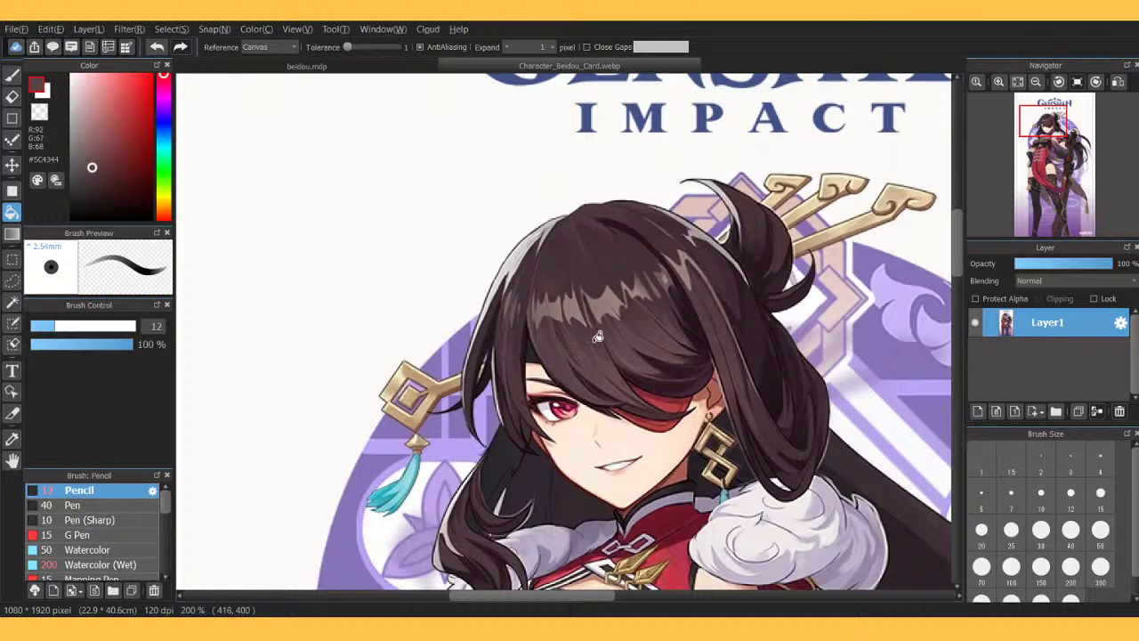
alt+click(558, 352)
alt+click(609, 258)
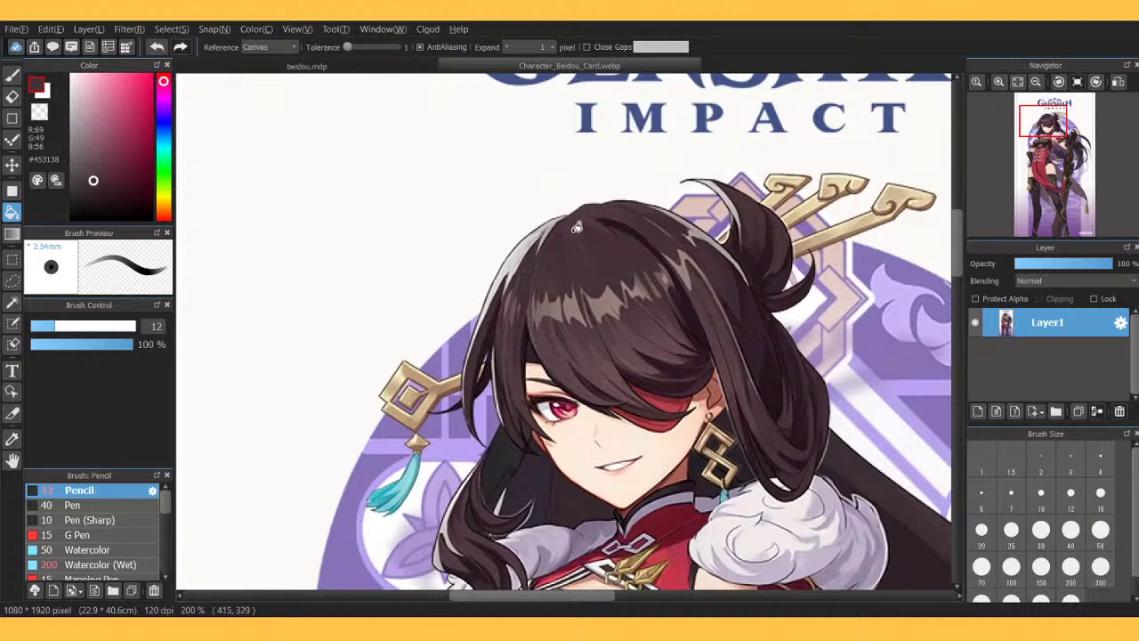
alt+click(608, 255)
click(422, 71)
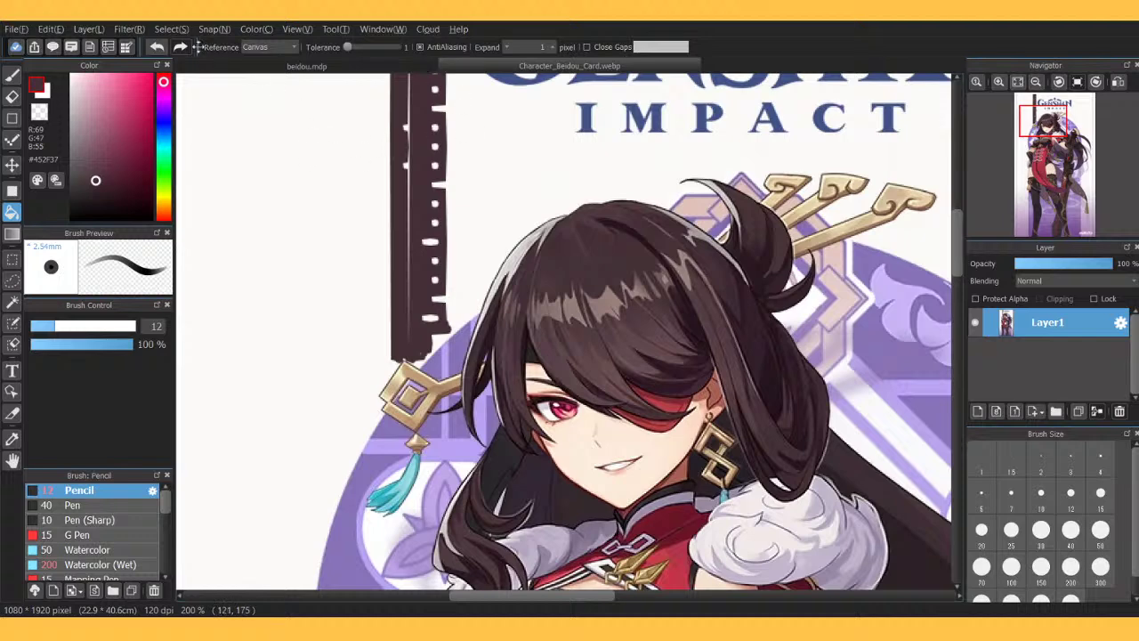
click(156, 46)
click(307, 212)
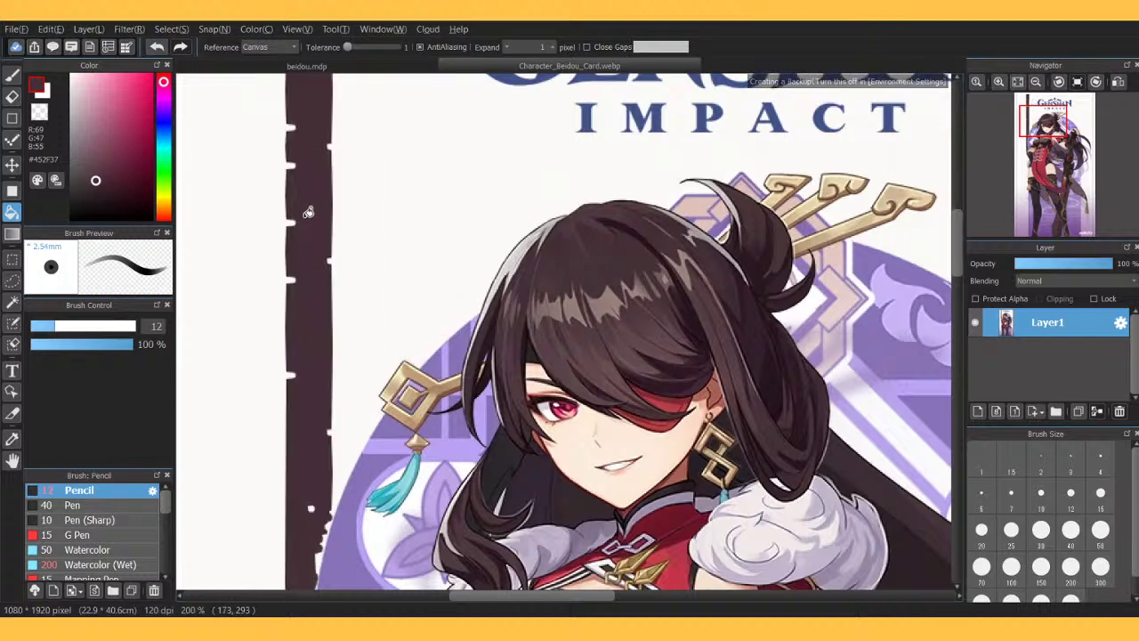
click(361, 192)
click(423, 200)
click(239, 173)
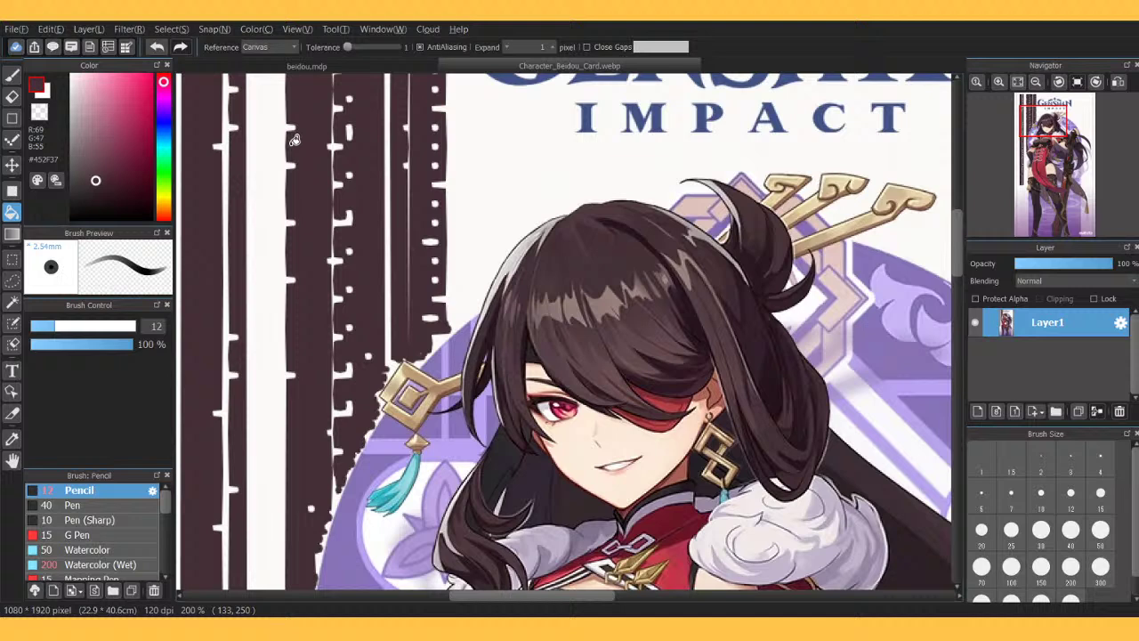
click(488, 170)
click(268, 177)
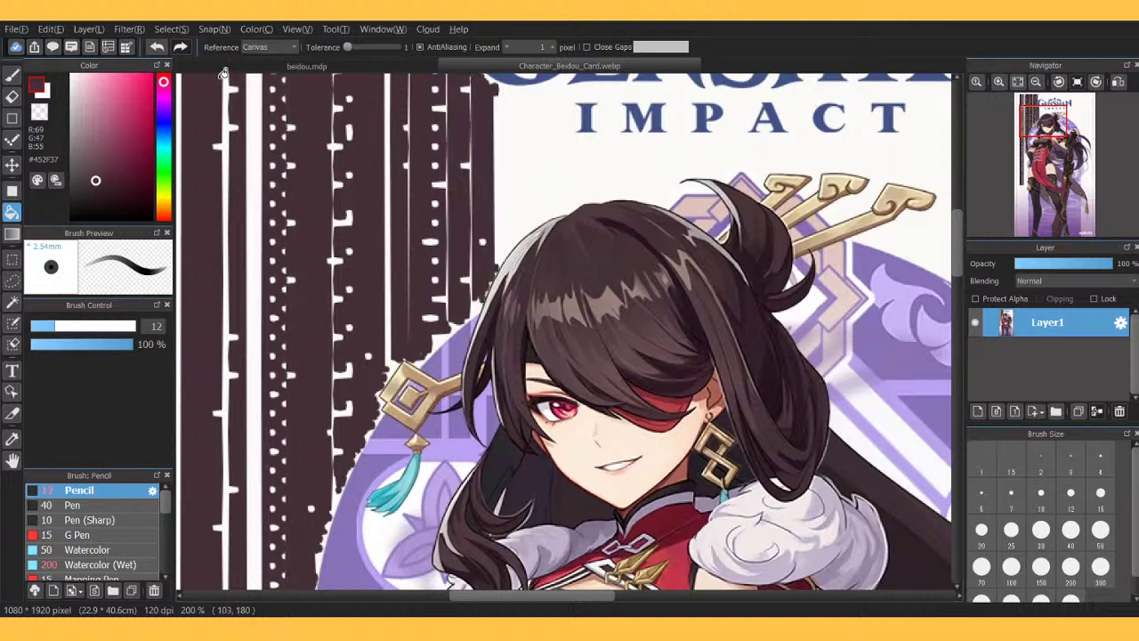
click(156, 47)
click(156, 47)
click(156, 47)
click(155, 47)
click(156, 47)
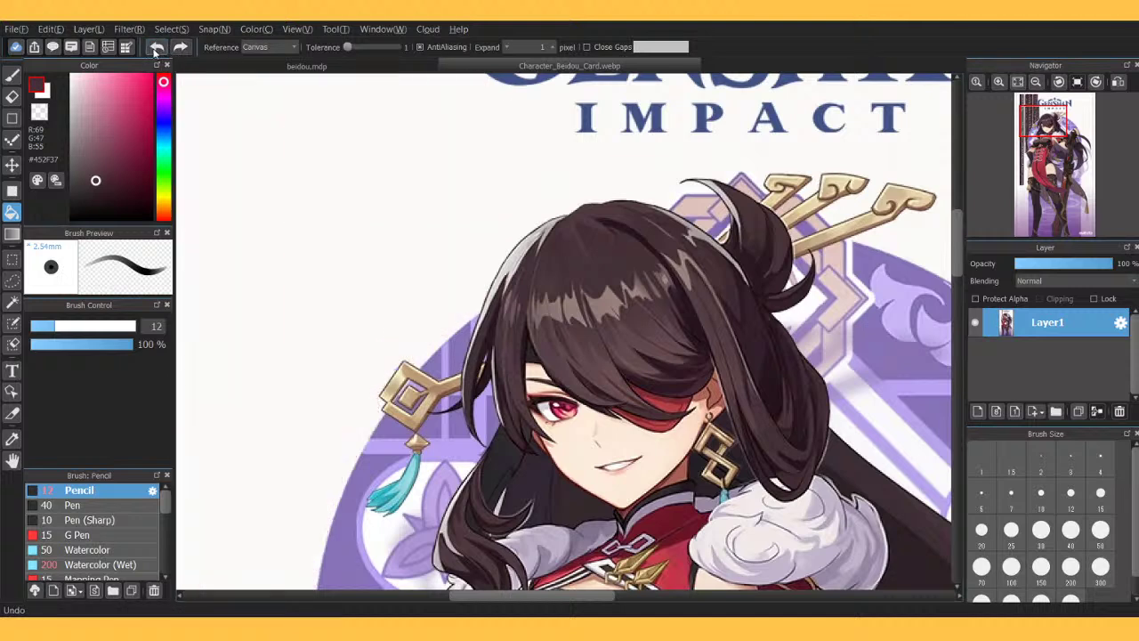
Return to the beidou.mdp line art with the sampled dark brown hair colour.
click(400, 66)
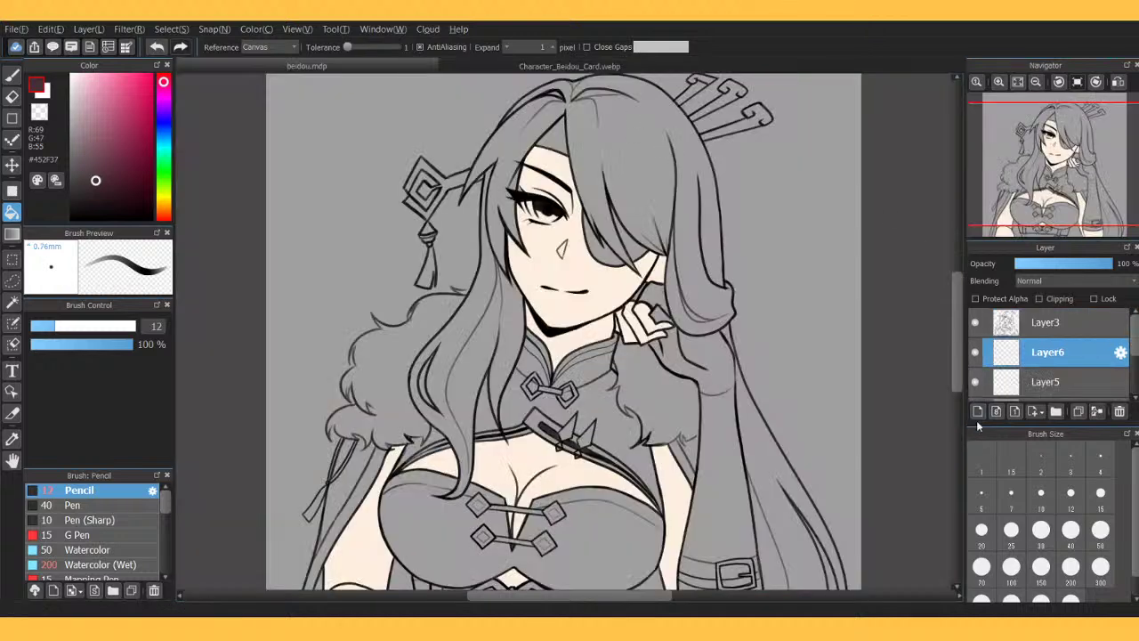
click(614, 144)
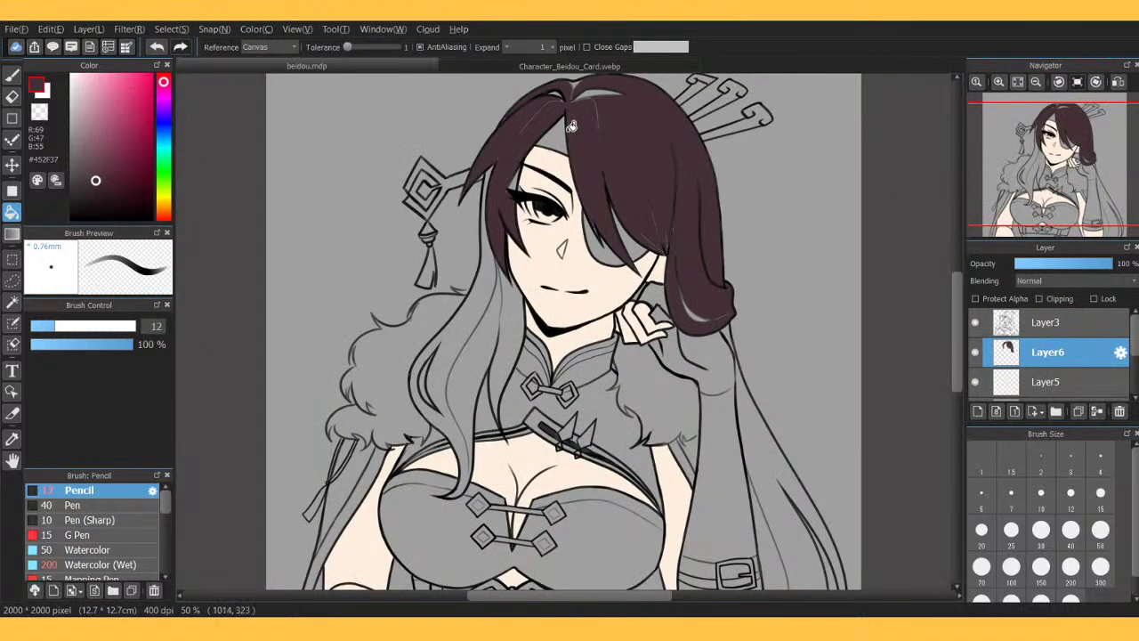
click(639, 351)
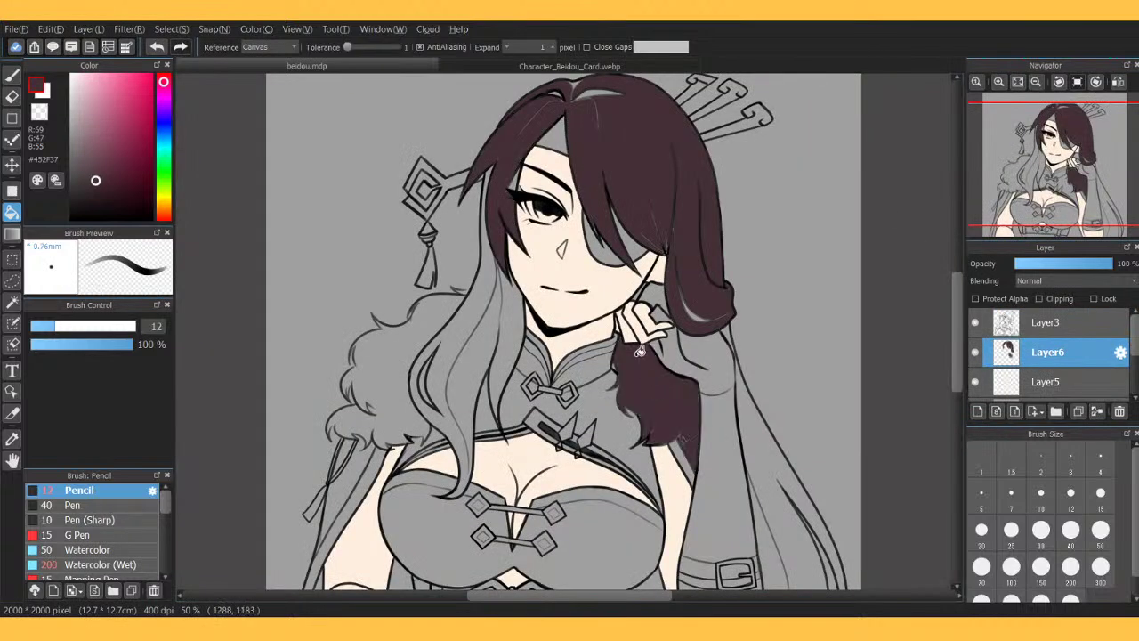
click(157, 46)
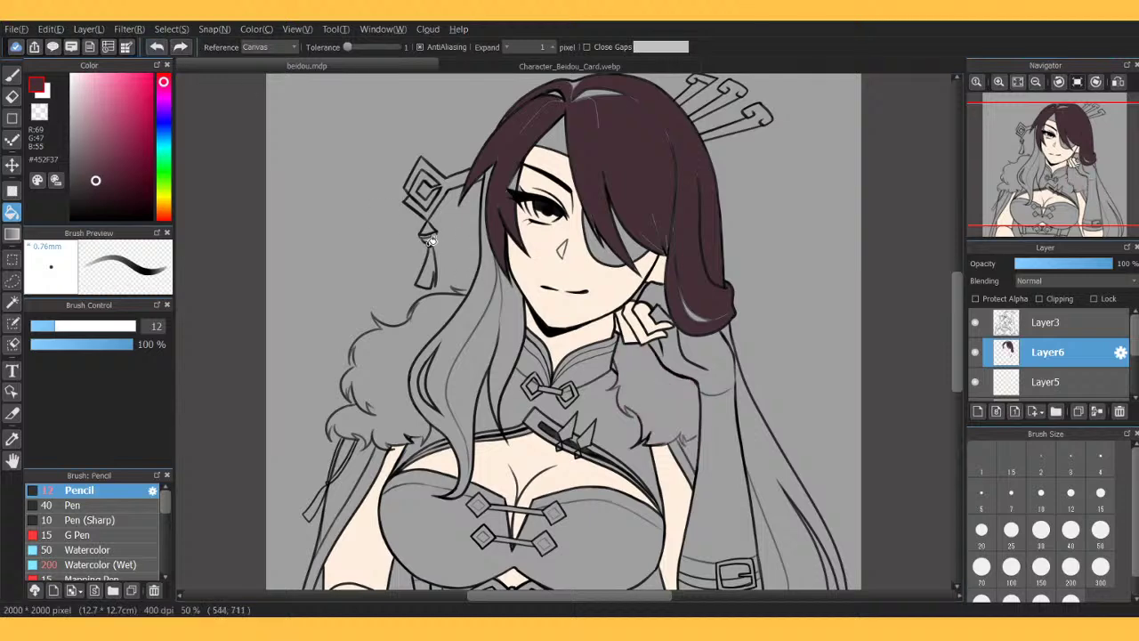
click(156, 46)
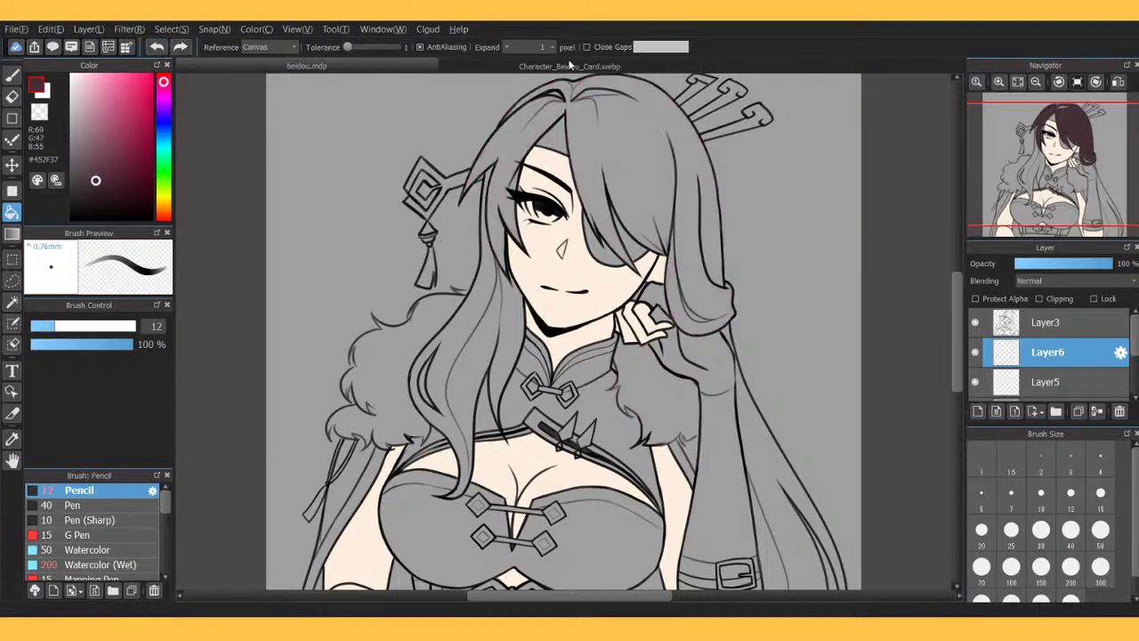
Set the fill expansion to 3 pixels and fill the main hair mass on the head with the dark brown.
click(553, 43)
click(553, 44)
click(609, 148)
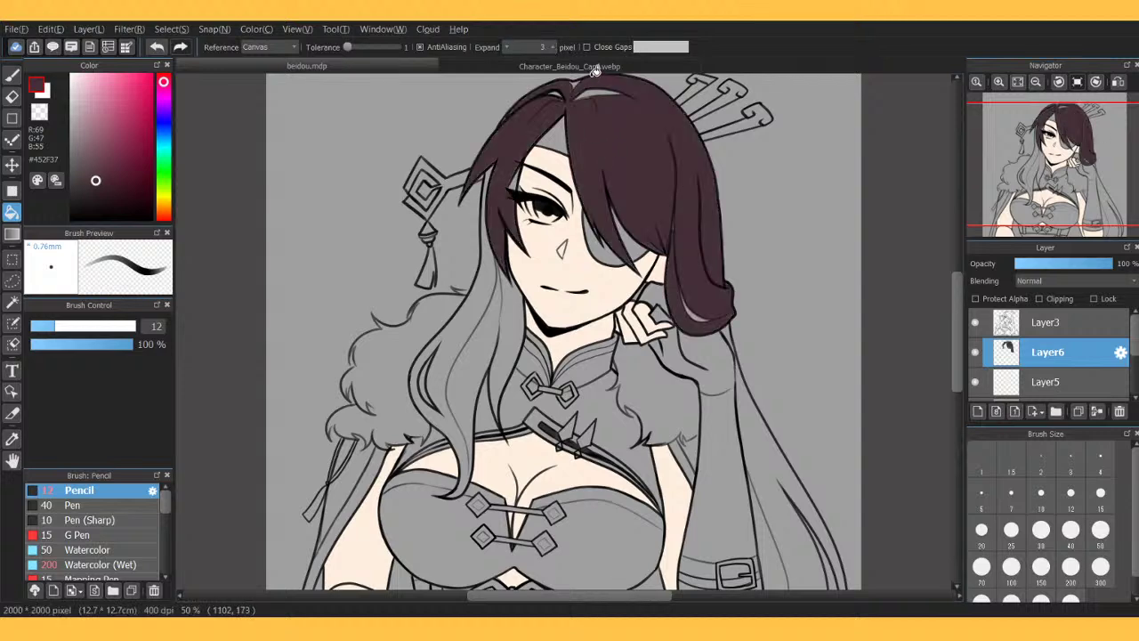
Fill the long front strands and the long hair hanging behind the raised arm with the dark brown.
click(488, 286)
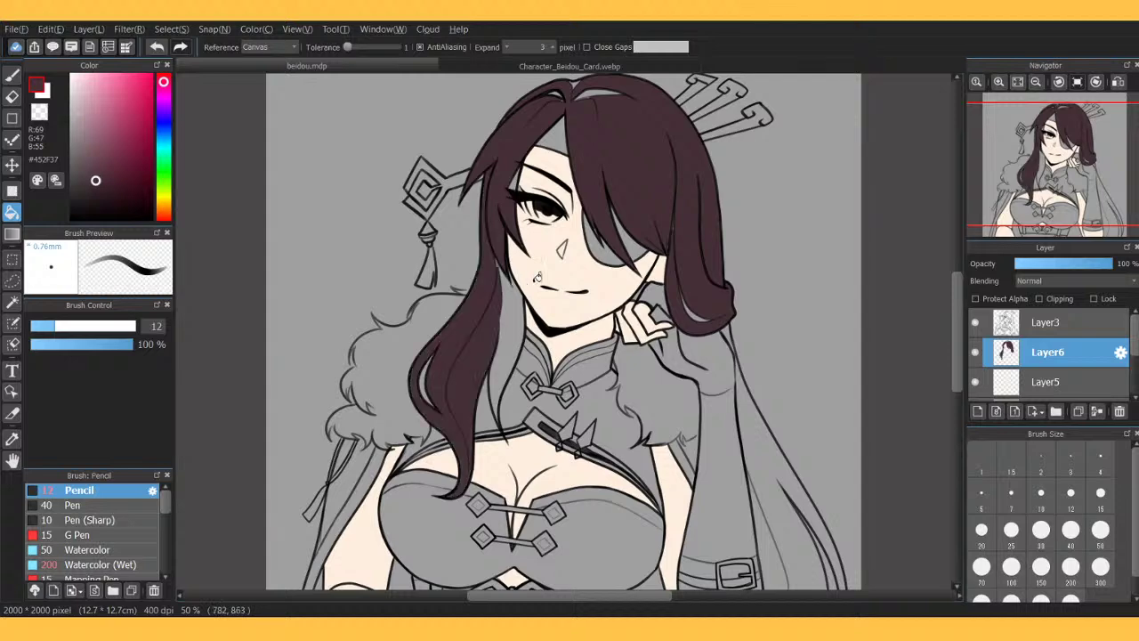
click(519, 311)
click(767, 444)
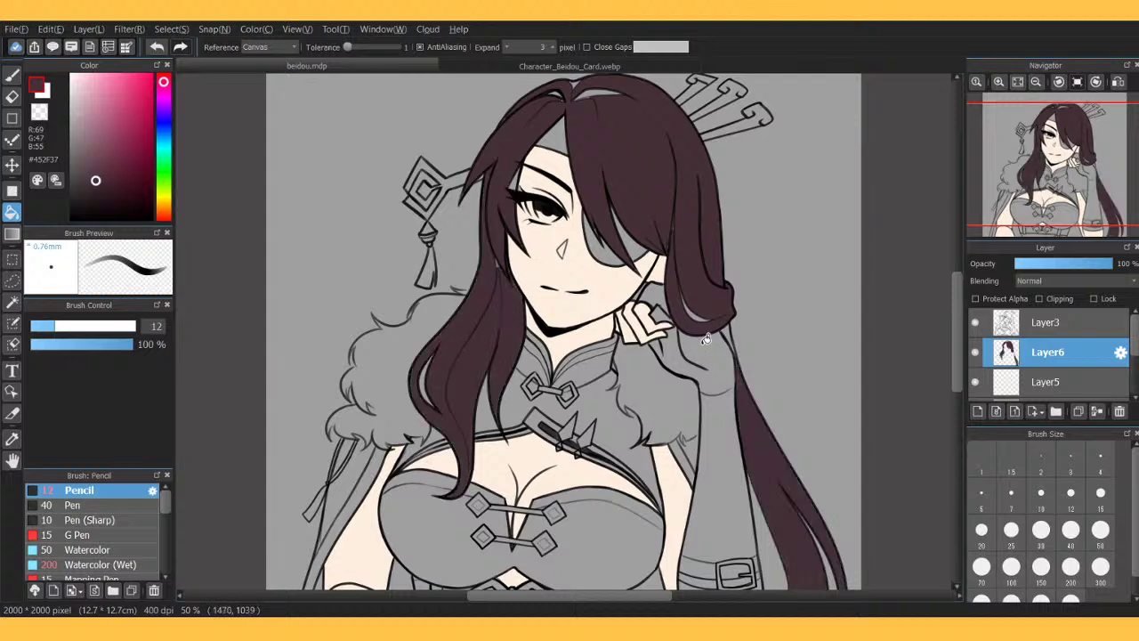
click(735, 330)
click(776, 566)
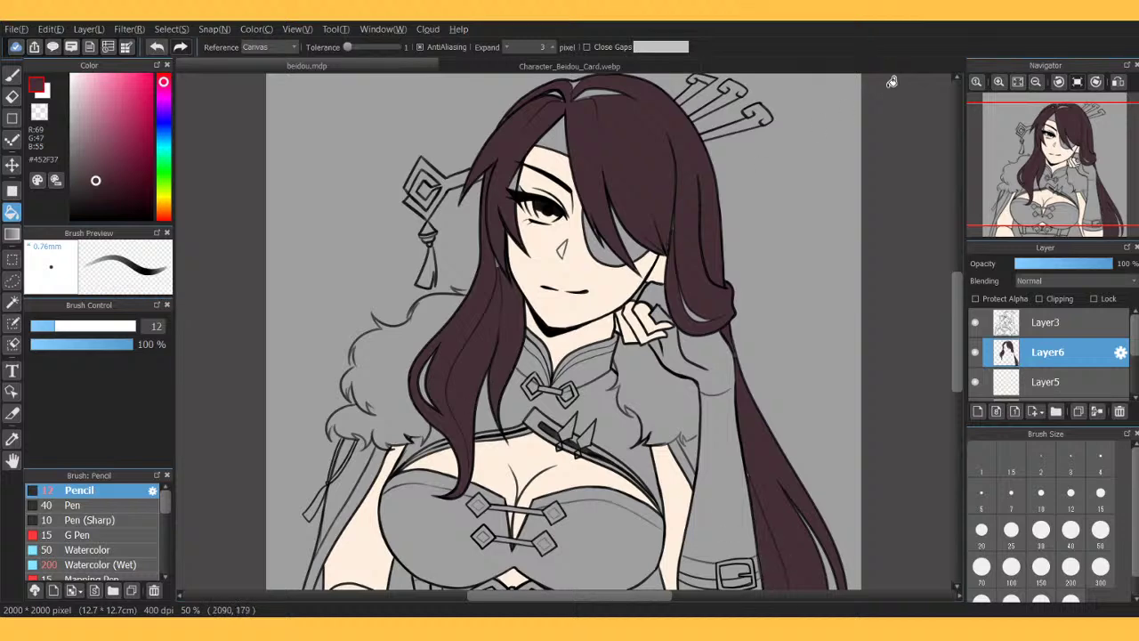
Paint over the unfilled gaps at the crown of the hair with the size 40 Pen in dark brown.
key(b)
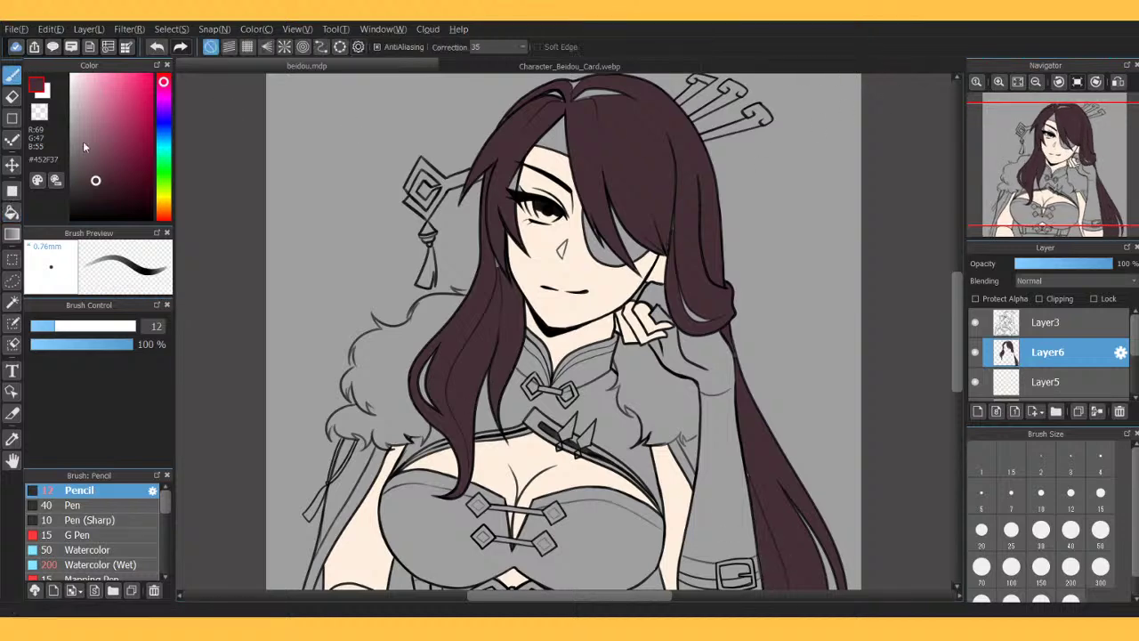
click(77, 503)
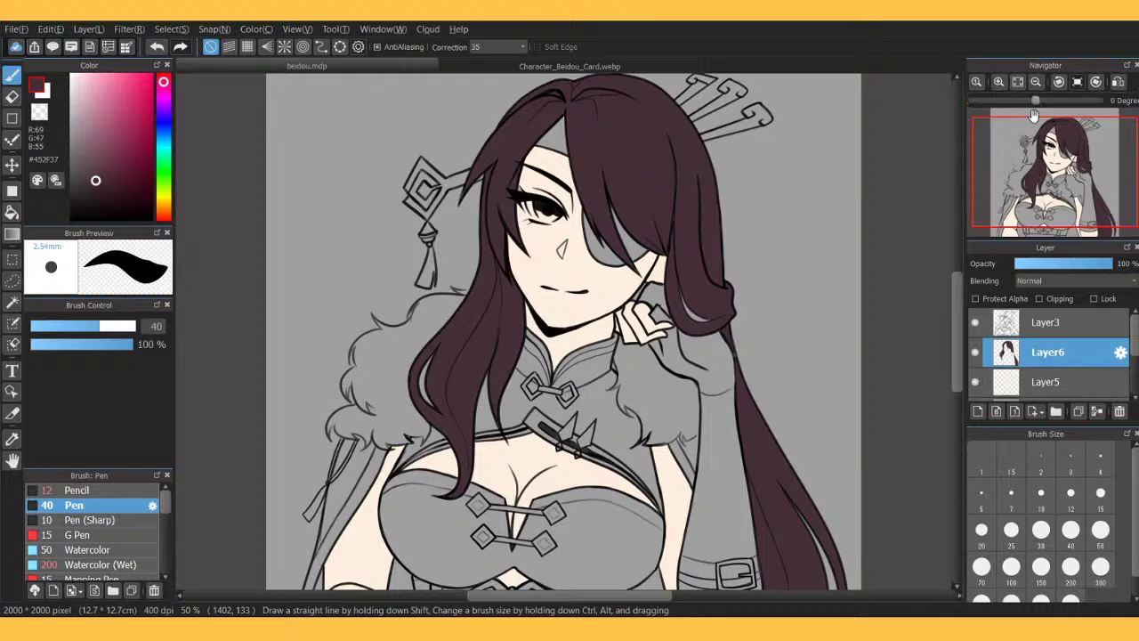
click(1036, 81)
click(1017, 81)
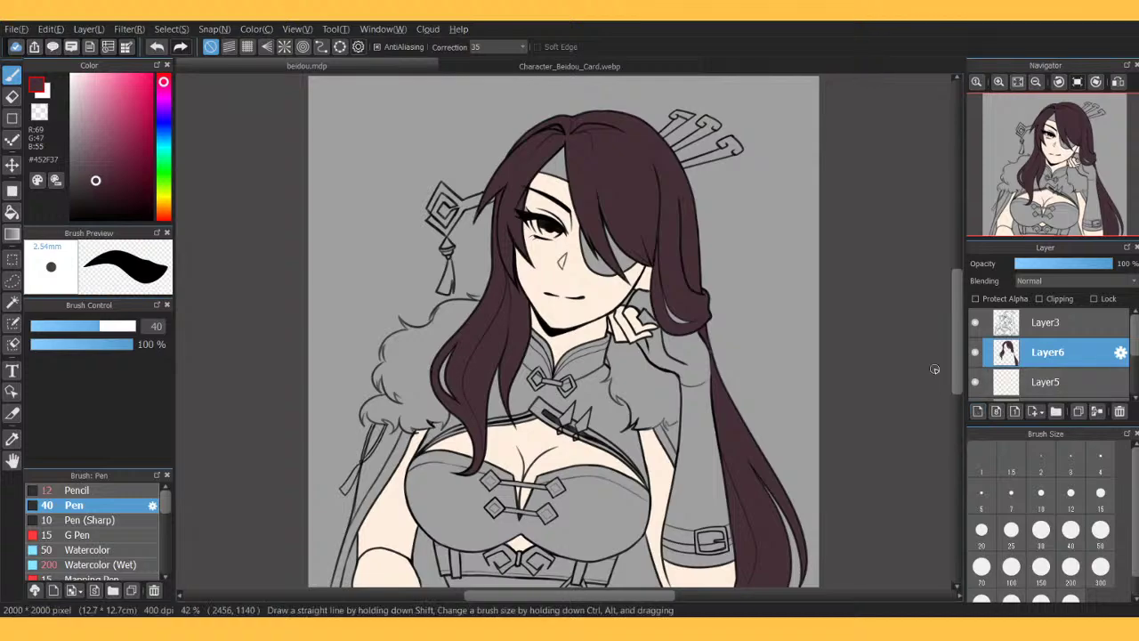
Add a new layer above the hair layer and sample the red #CF3548 from the dress on the character card.
click(977, 412)
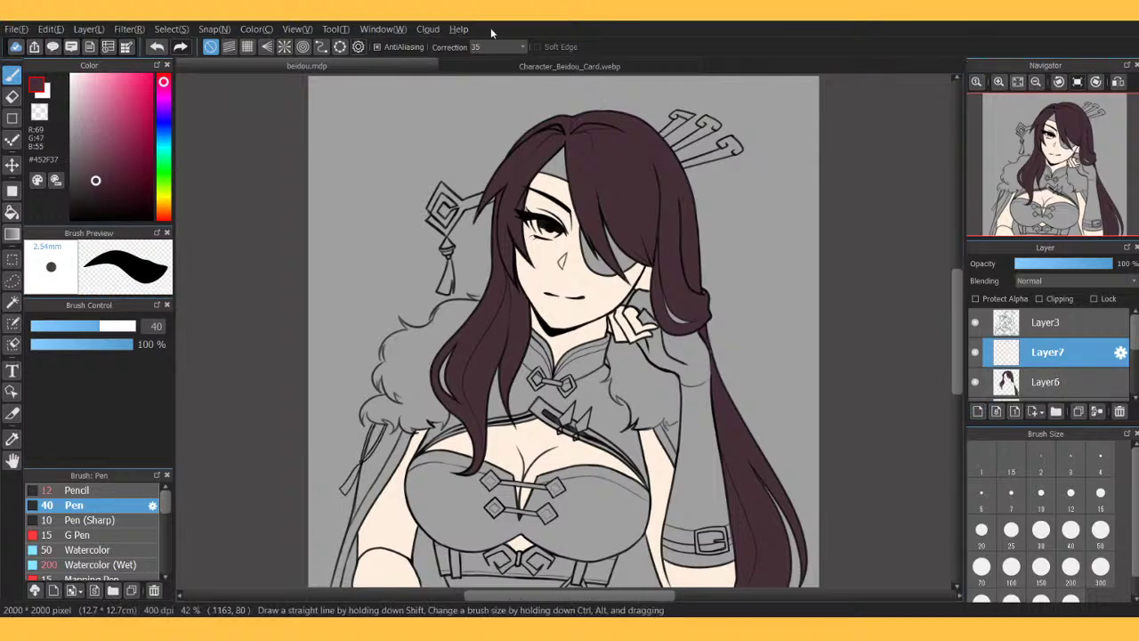
click(512, 68)
scroll(563, 330, down, 10)
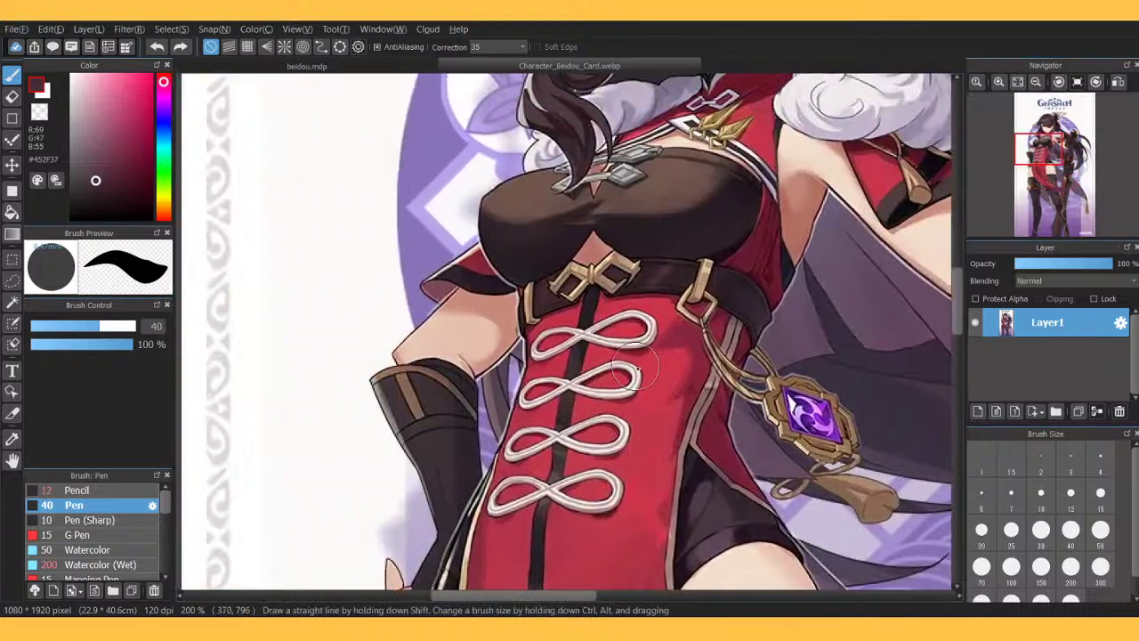
alt+click(654, 387)
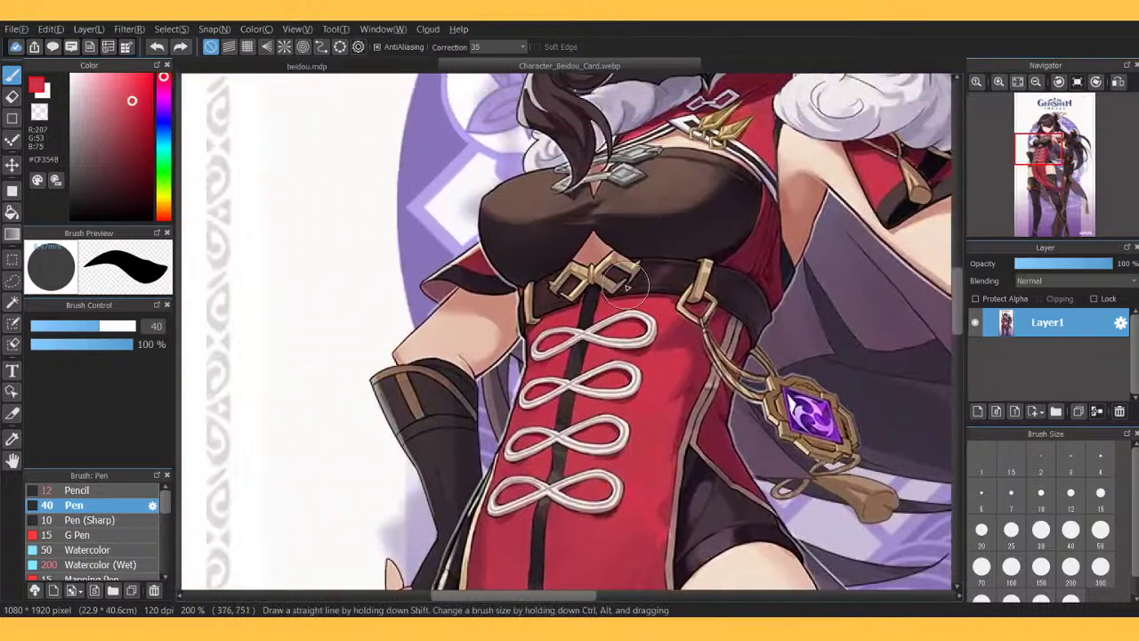
click(392, 63)
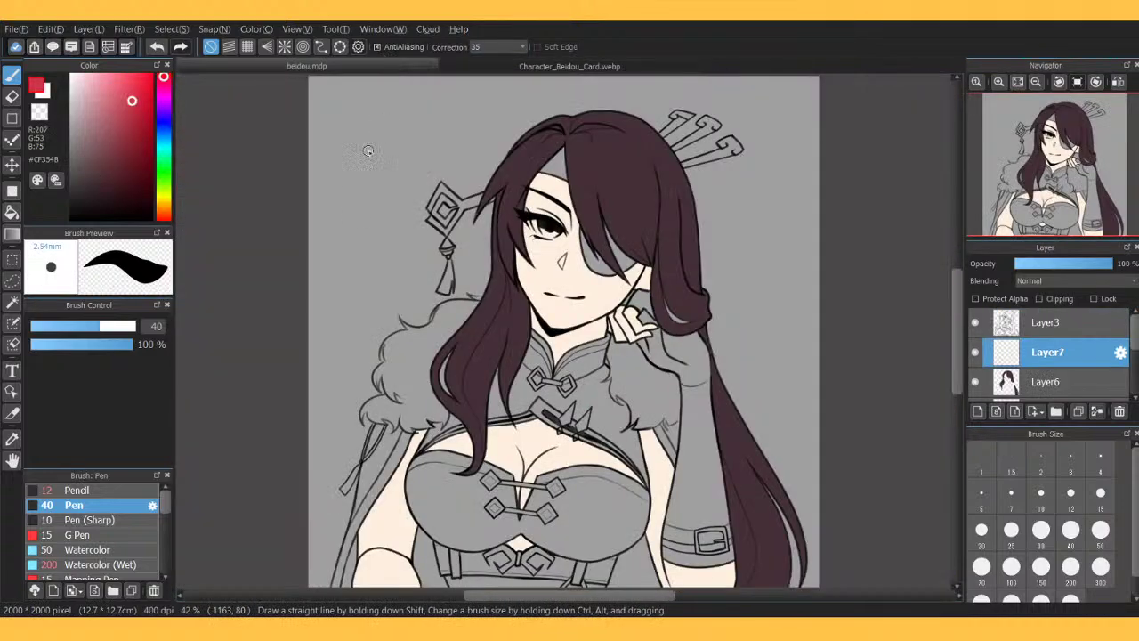
Fill the dress's upper chest panel with the red, including the pieces between and beside the long hair strands.
click(11, 212)
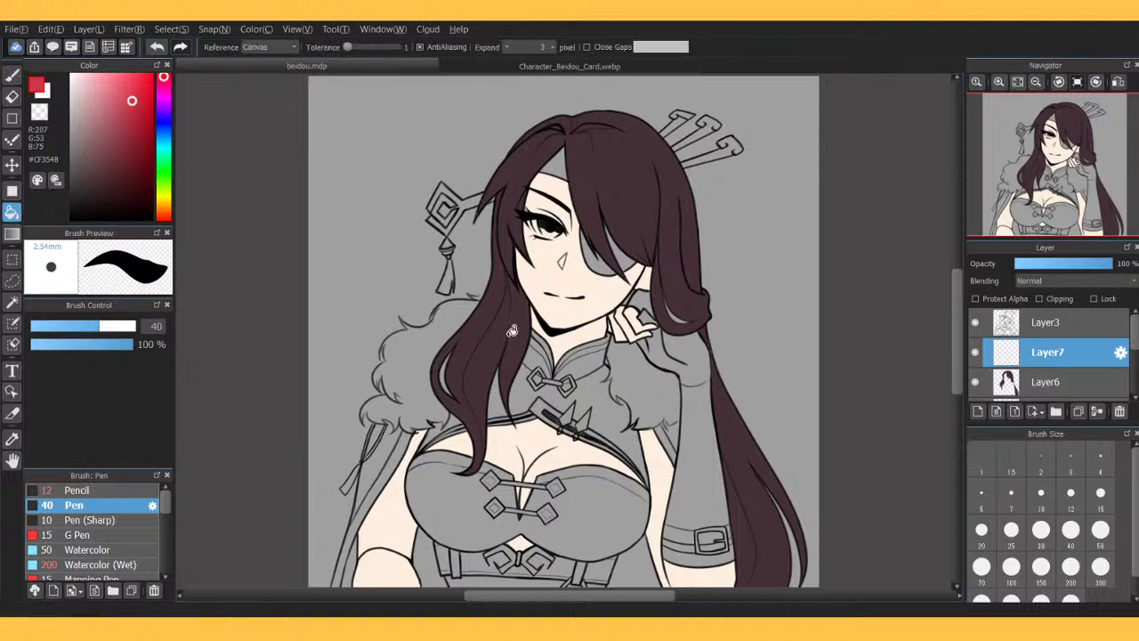
click(588, 396)
click(503, 397)
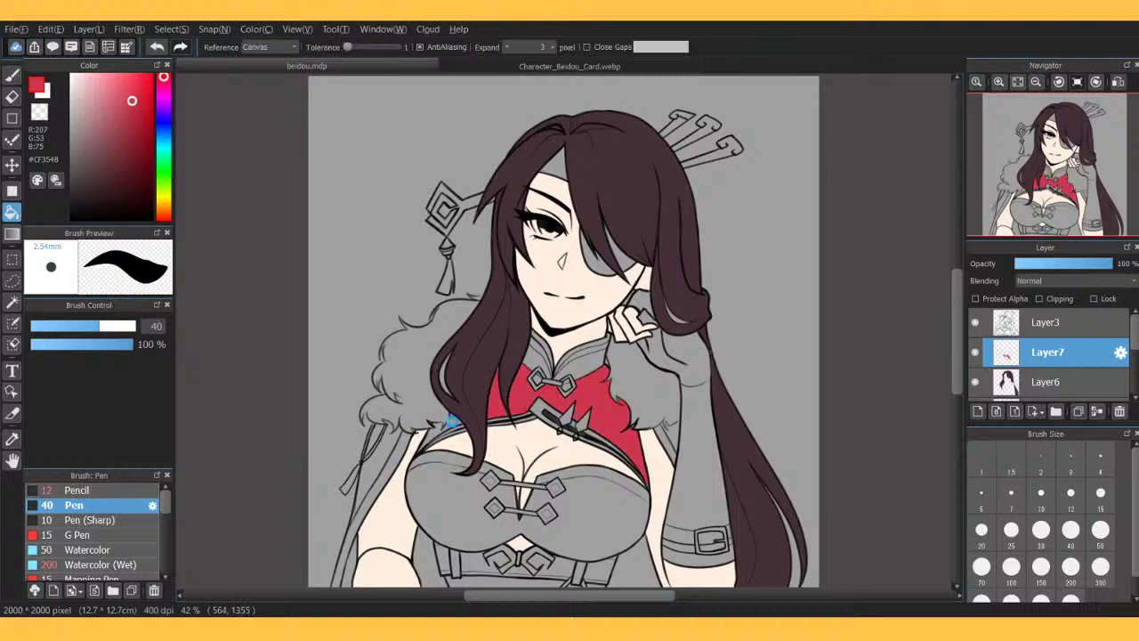
click(440, 433)
Fill the cape over the lowered arm and the cape areas on both sides of the waist with the red.
click(389, 460)
click(156, 46)
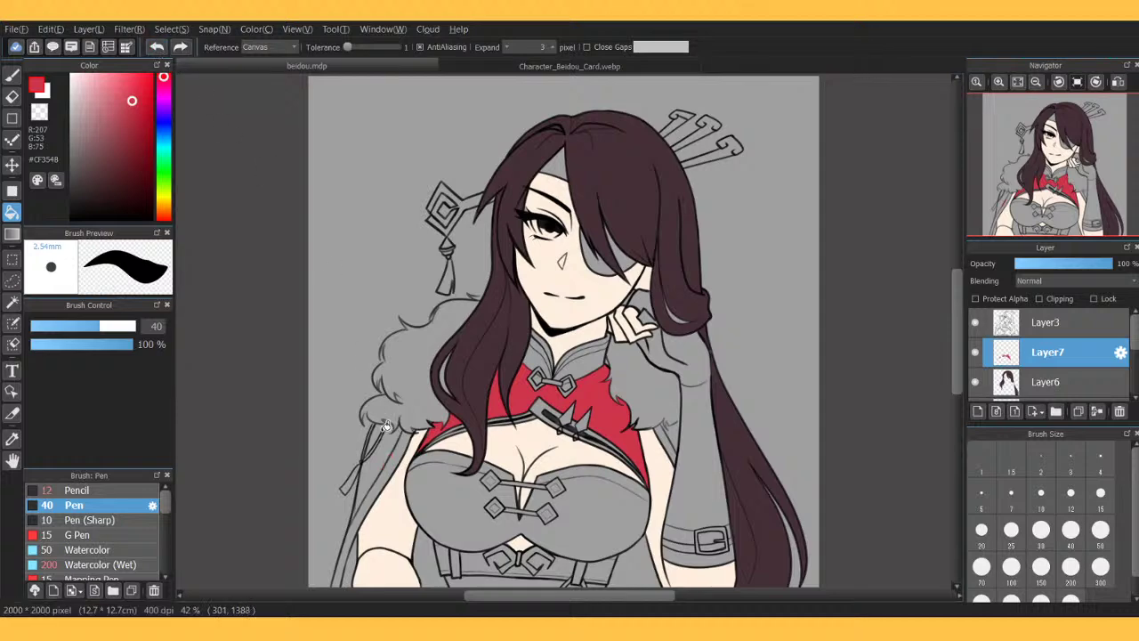
click(398, 448)
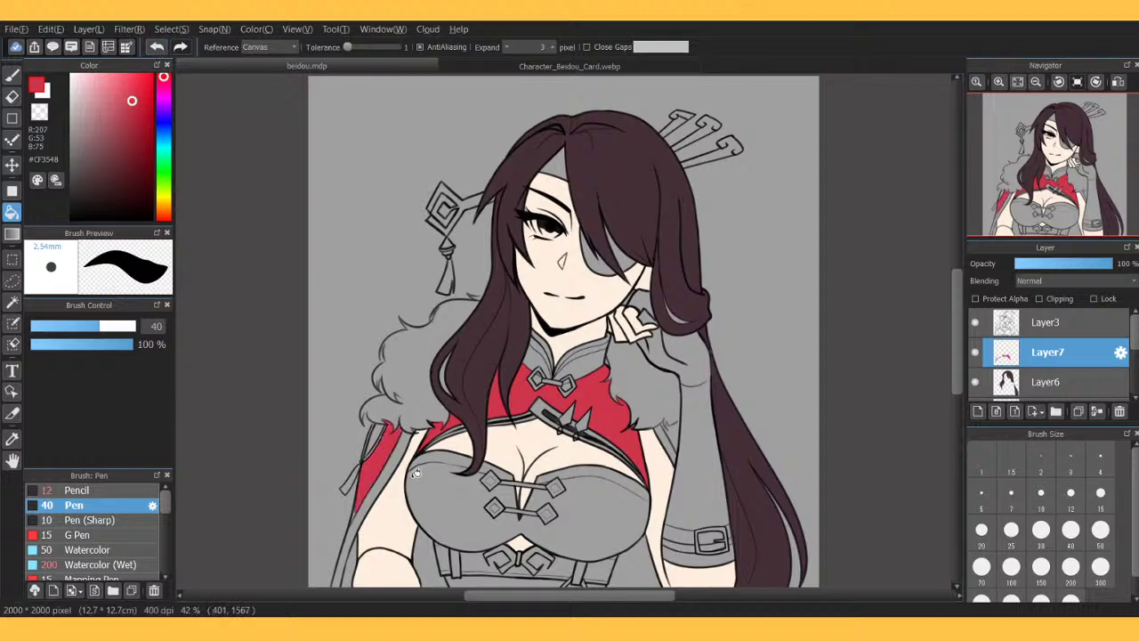
click(349, 565)
click(640, 574)
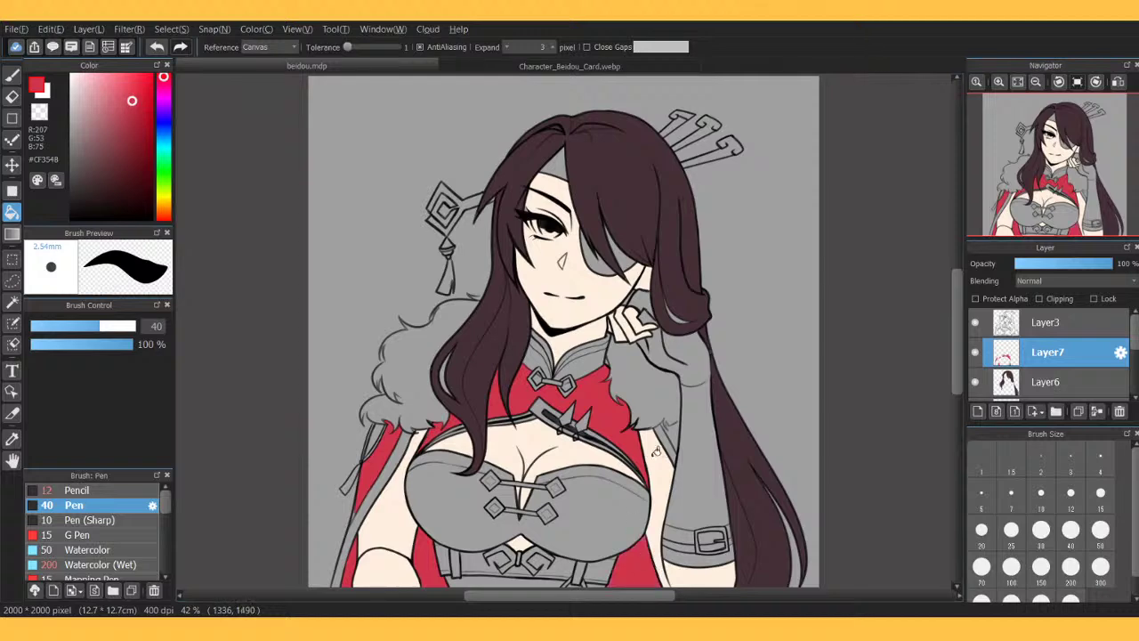
Fill the cape sliver beside the raised arm with red and erase the red from the fur trim above it.
click(675, 432)
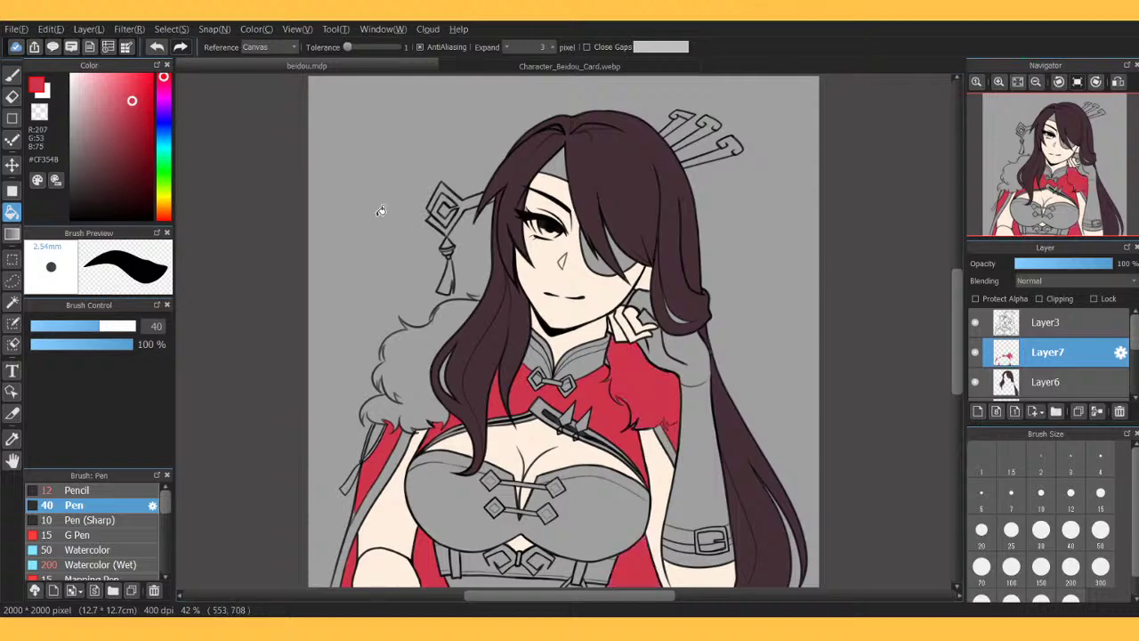
click(11, 96)
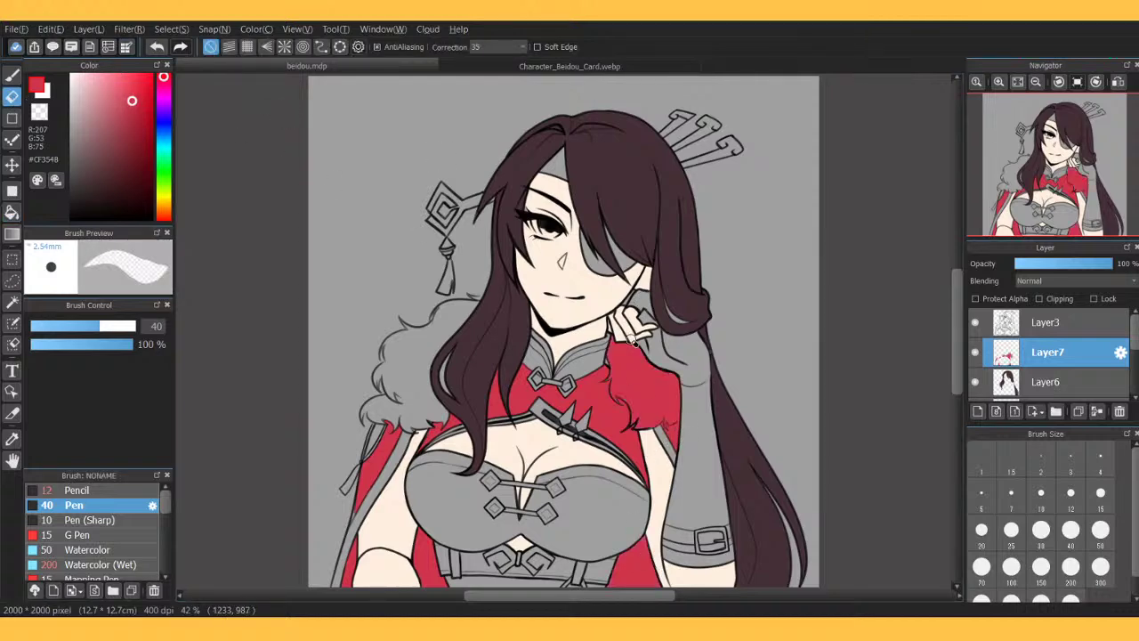
mouse_move(613, 336)
mouse_down()
mouse_move(627, 381)
mouse_move(666, 401)
mouse_move(669, 418)
mouse_up()
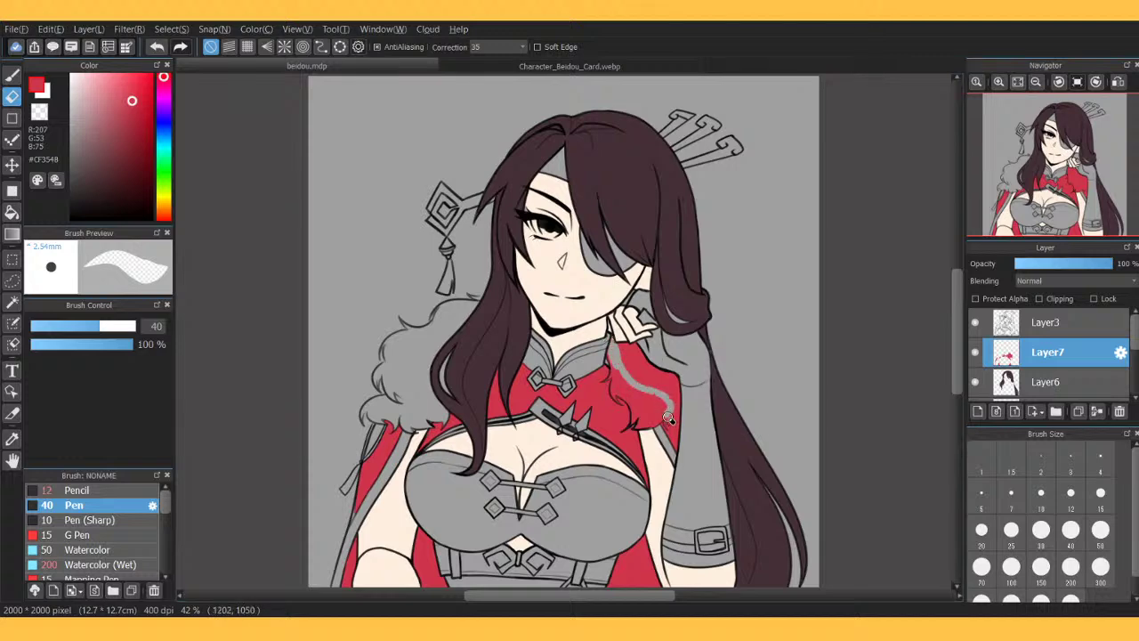
click(999, 81)
click(998, 81)
drag(1059, 169, 1078, 182)
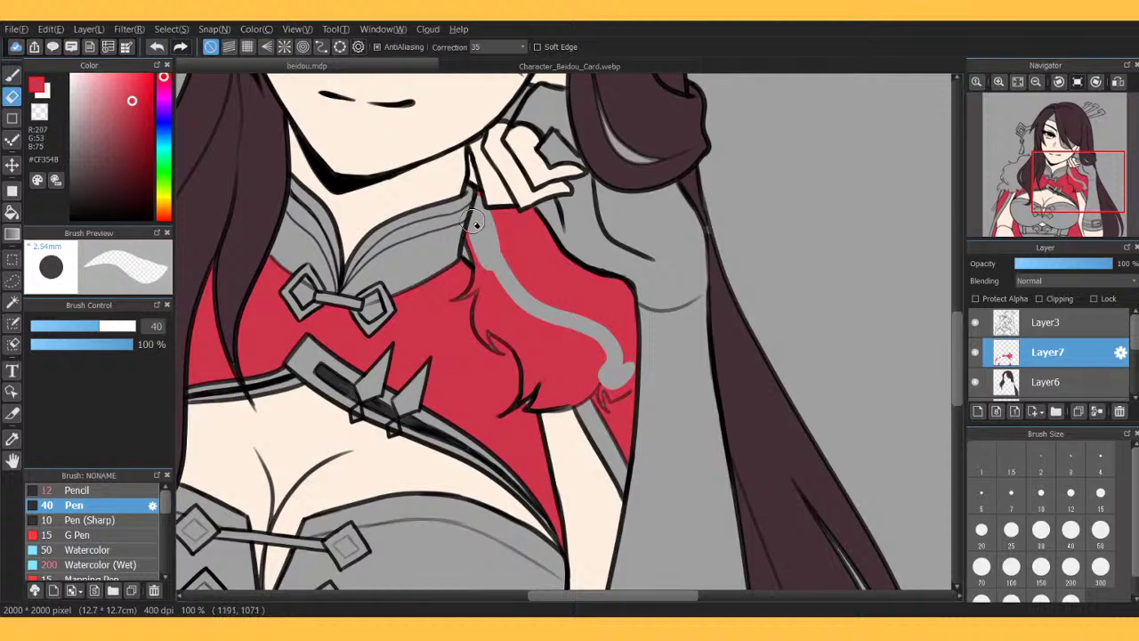
drag(482, 259, 458, 296)
mouse_move(469, 235)
mouse_down()
mouse_move(478, 265)
mouse_move(469, 231)
mouse_move(480, 184)
mouse_move(505, 284)
mouse_move(517, 261)
mouse_move(492, 211)
mouse_move(504, 264)
mouse_move(525, 267)
mouse_move(507, 227)
mouse_move(569, 342)
mouse_move(515, 192)
mouse_move(570, 327)
mouse_move(532, 222)
mouse_move(587, 321)
mouse_move(584, 284)
mouse_move(629, 317)
mouse_move(541, 214)
mouse_move(642, 343)
mouse_move(626, 292)
mouse_move(626, 360)
mouse_move(634, 342)
mouse_move(601, 403)
mouse_move(604, 372)
mouse_move(612, 395)
mouse_move(639, 380)
mouse_move(638, 365)
mouse_move(621, 386)
mouse_move(558, 387)
mouse_move(530, 408)
mouse_move(553, 360)
mouse_move(539, 411)
mouse_move(565, 311)
mouse_move(552, 421)
mouse_move(583, 325)
mouse_move(558, 406)
mouse_move(603, 332)
mouse_move(575, 340)
mouse_move(578, 326)
mouse_move(589, 373)
mouse_move(592, 340)
mouse_move(556, 332)
mouse_move(607, 354)
mouse_move(614, 278)
mouse_move(568, 396)
mouse_move(581, 394)
mouse_move(599, 367)
mouse_move(539, 328)
mouse_move(520, 398)
mouse_move(520, 333)
mouse_move(485, 265)
mouse_move(541, 352)
mouse_move(540, 386)
mouse_move(535, 364)
mouse_move(525, 391)
mouse_move(521, 300)
mouse_move(558, 367)
mouse_move(524, 363)
mouse_move(481, 257)
mouse_move(463, 298)
mouse_move(483, 291)
mouse_move(485, 343)
mouse_move(498, 329)
mouse_move(489, 243)
mouse_up()
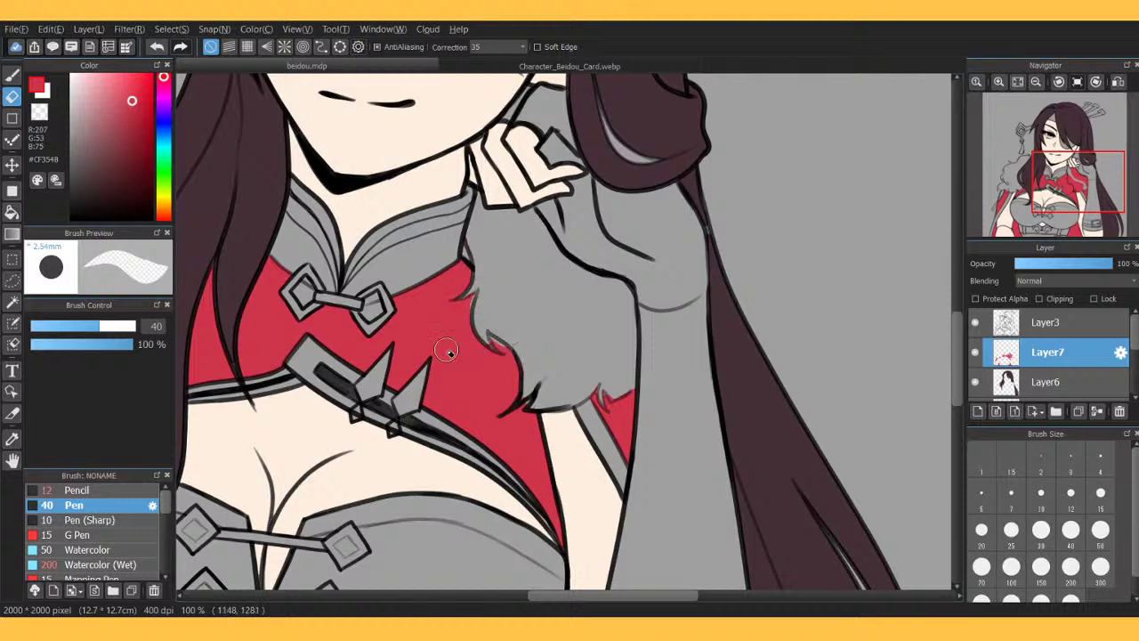
Paint red into the gaps along the jagged edge of the fur trim beside the chest panel and clean up the edge.
key(b)
mouse_move(470, 299)
mouse_down()
mouse_move(504, 347)
mouse_move(484, 331)
mouse_move(487, 343)
mouse_move(485, 323)
mouse_move(505, 334)
mouse_move(482, 323)
mouse_move(499, 333)
mouse_move(482, 340)
mouse_move(493, 347)
mouse_move(474, 290)
mouse_move(528, 324)
mouse_move(487, 335)
mouse_move(509, 354)
mouse_up()
key(e)
key(b)
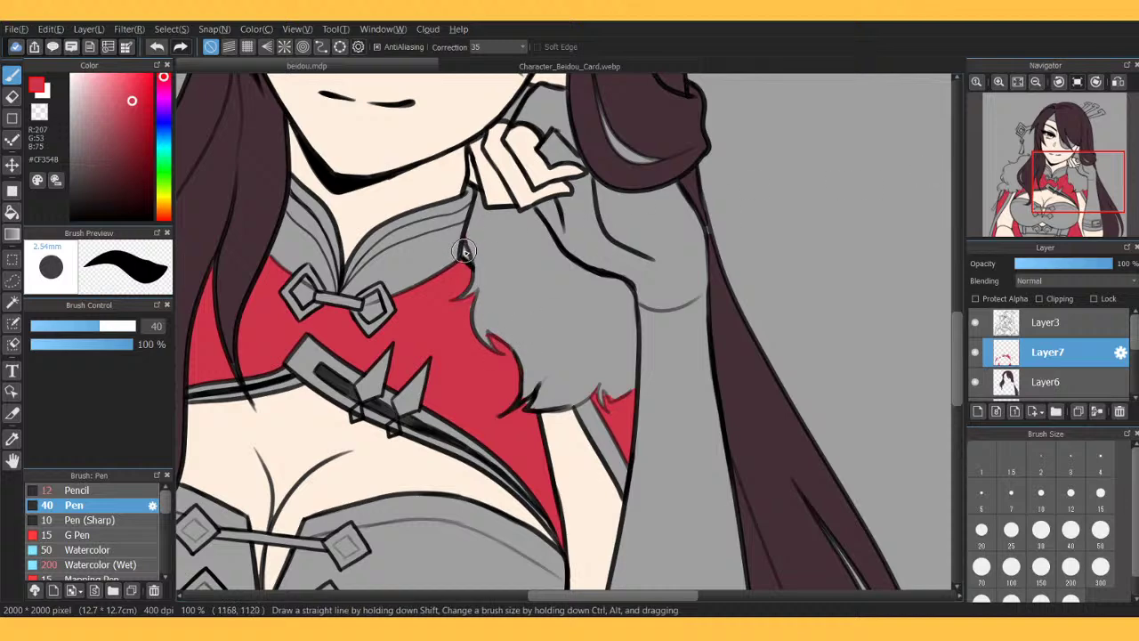
Fill both halves of the standing collar and the openings of its diamond clasp with the red.
click(13, 211)
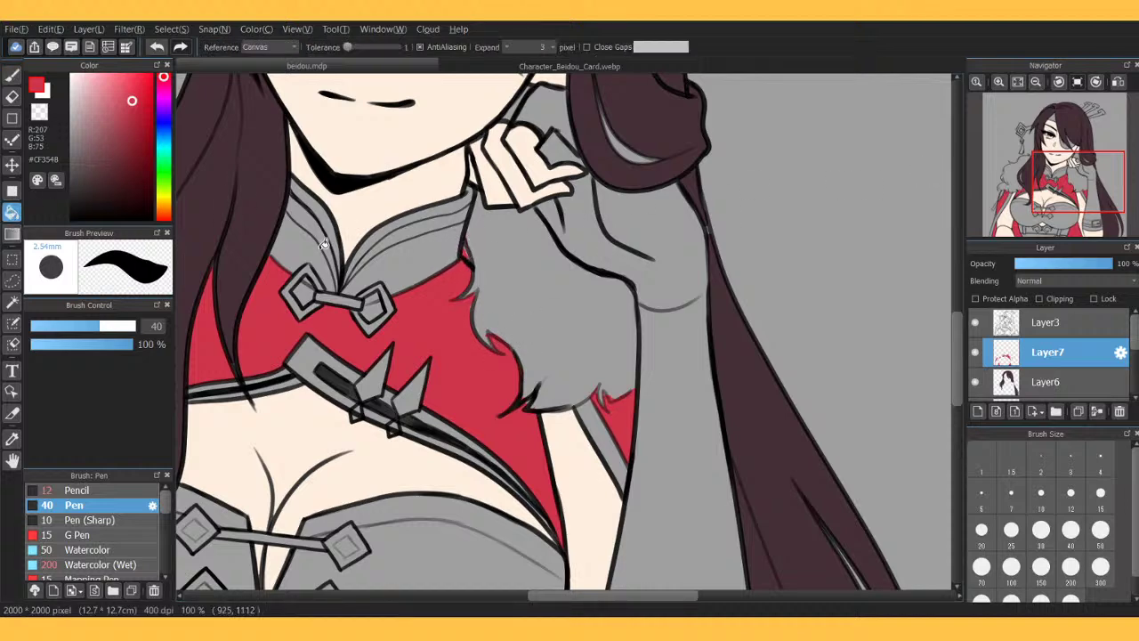
click(378, 295)
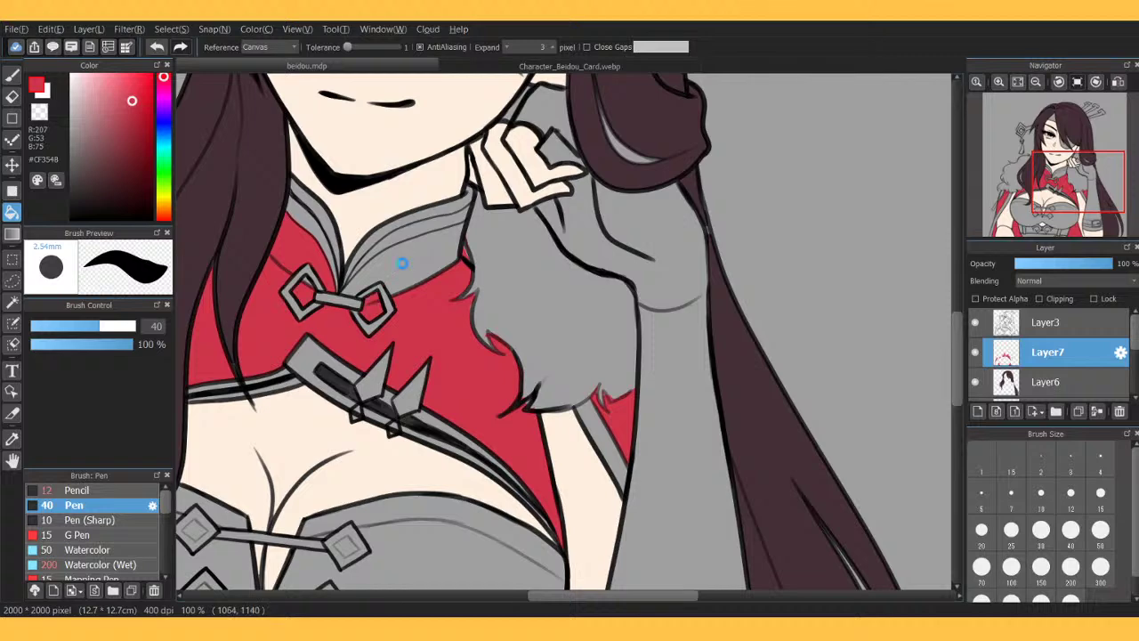
click(403, 262)
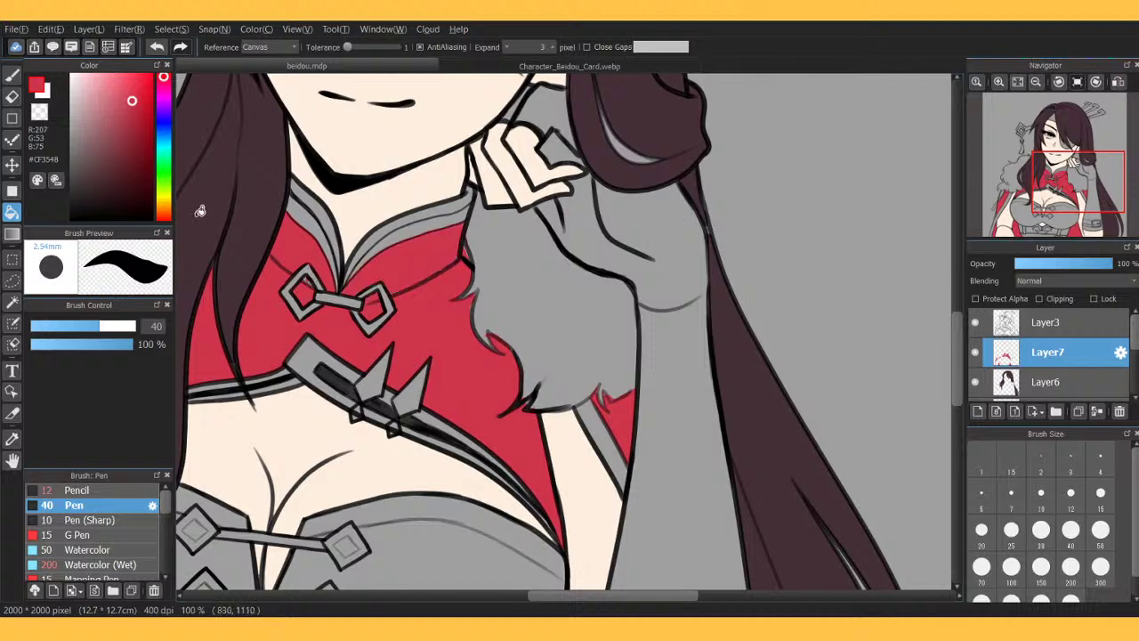
Fill the narrow strip of dress below the belt with the red.
key(b)
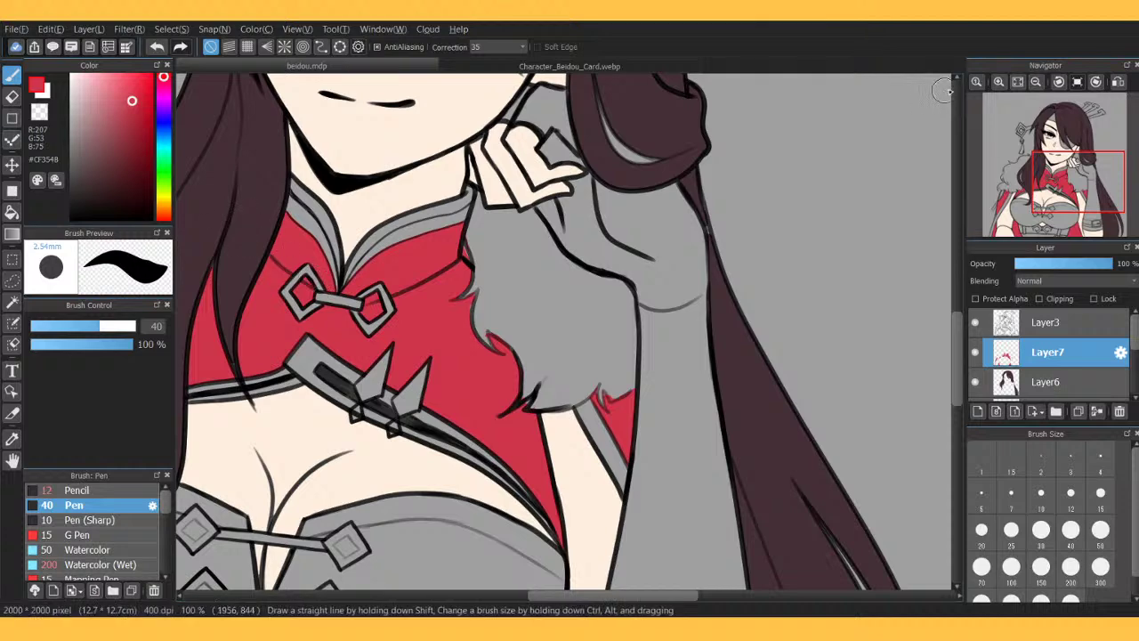
click(999, 81)
click(999, 81)
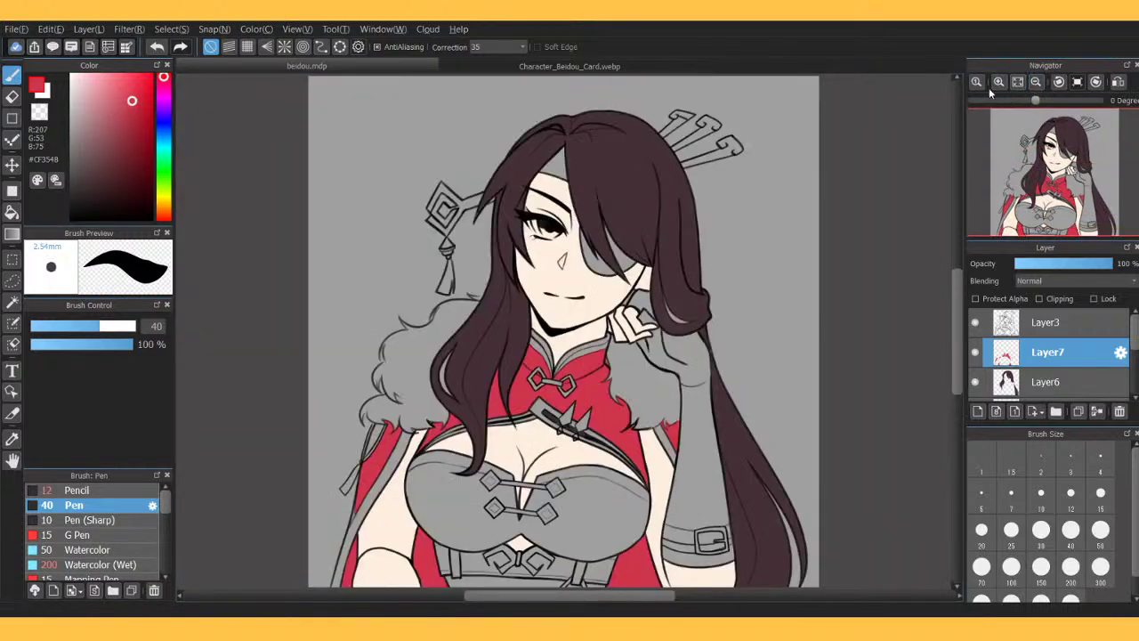
scroll(629, 149, down, 3)
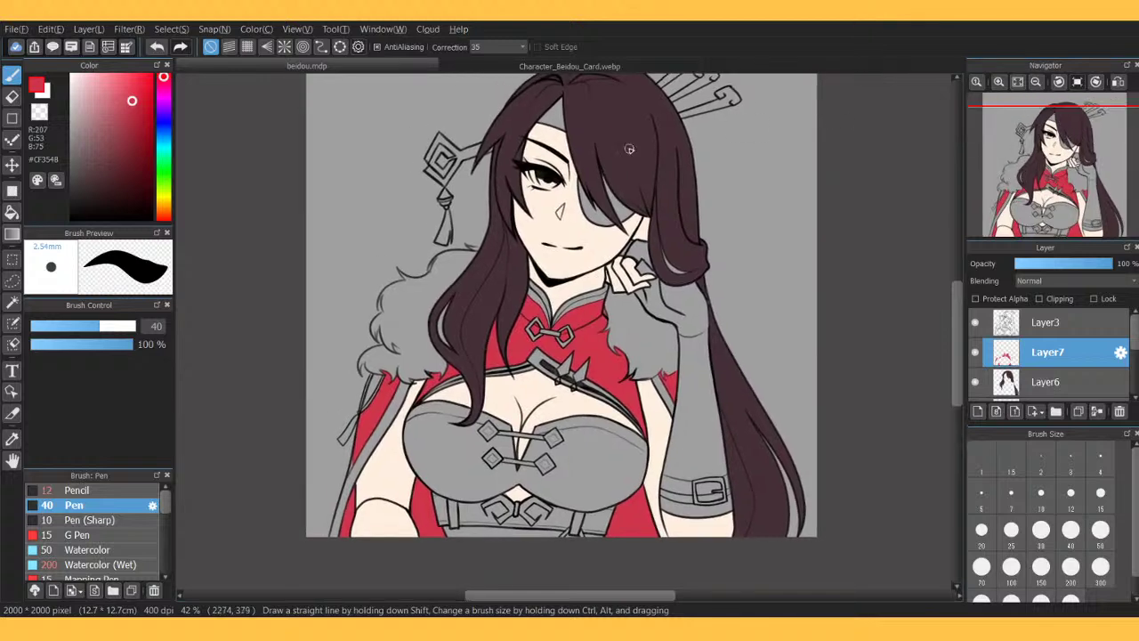
key(g)
click(481, 524)
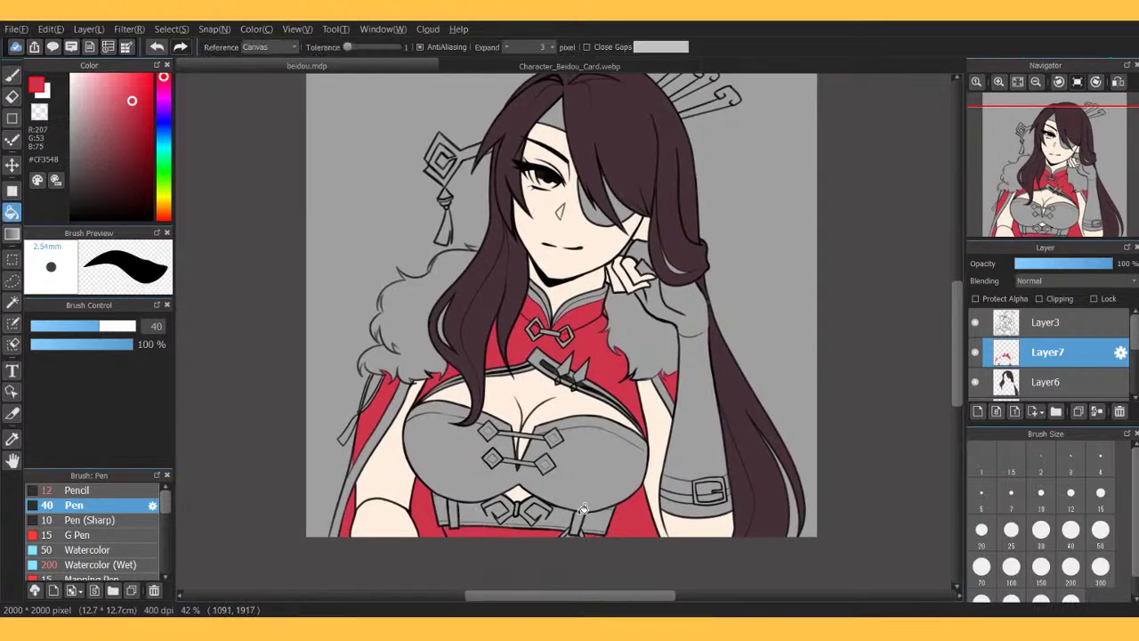
click(12, 76)
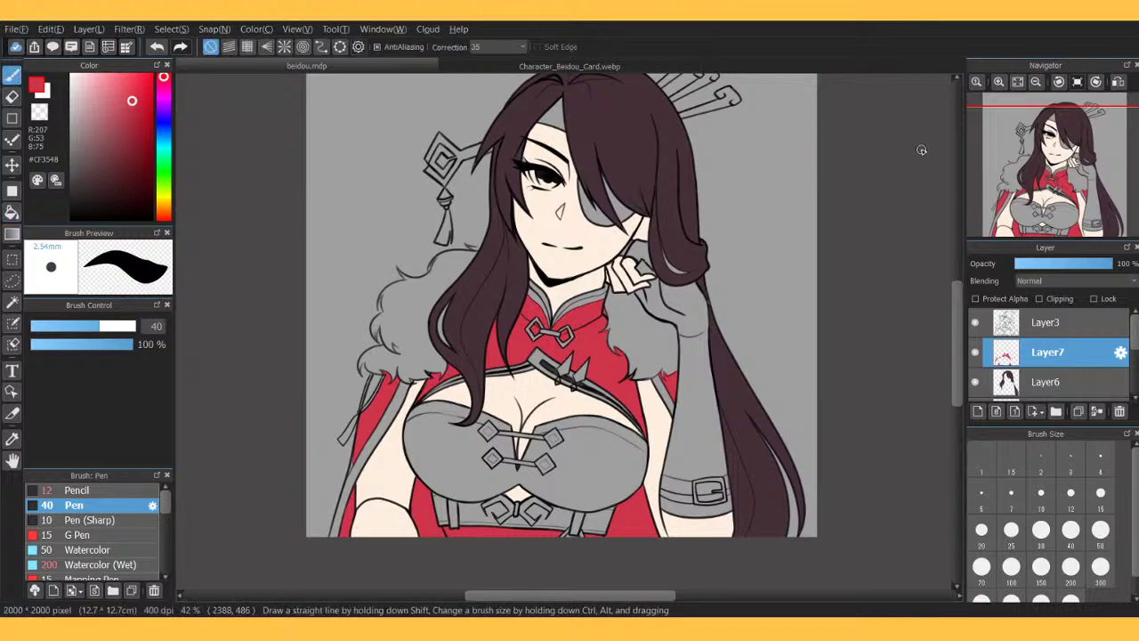
click(999, 82)
click(1000, 82)
drag(1033, 175, 1063, 219)
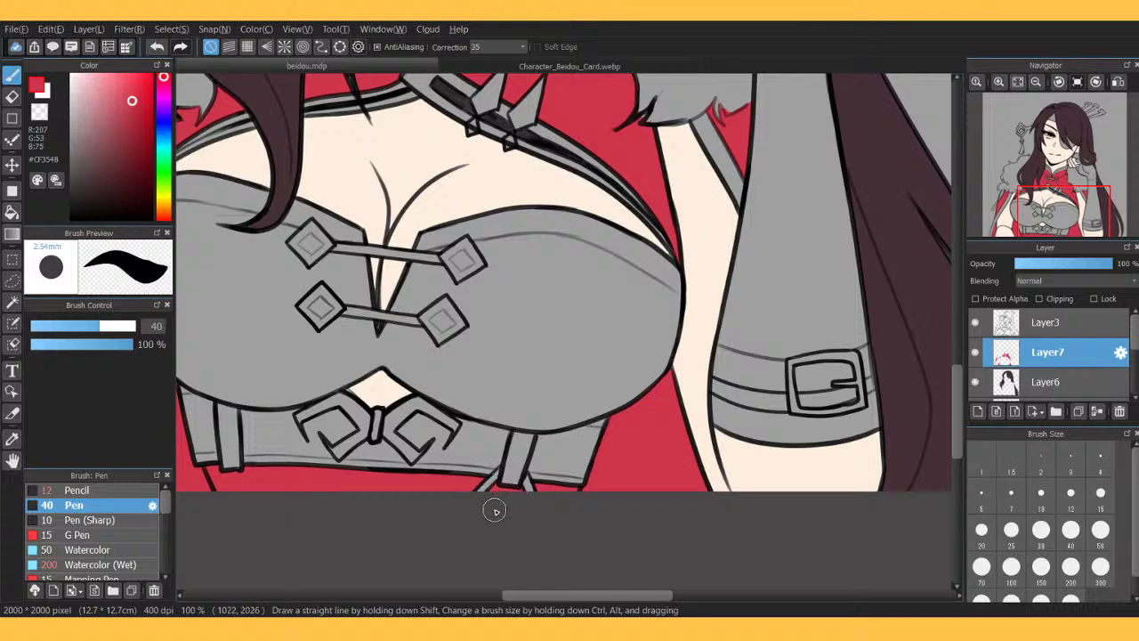
click(1035, 82)
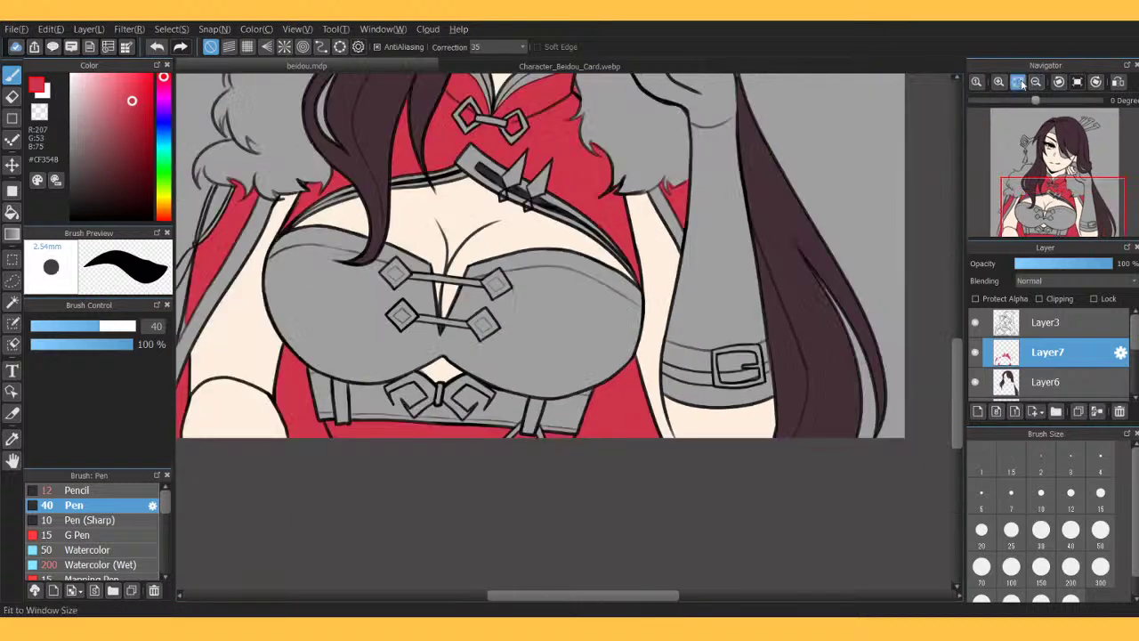
click(1017, 81)
Add a new layer above the red one and sample the brown #614943 from the bustier on the character card.
click(978, 412)
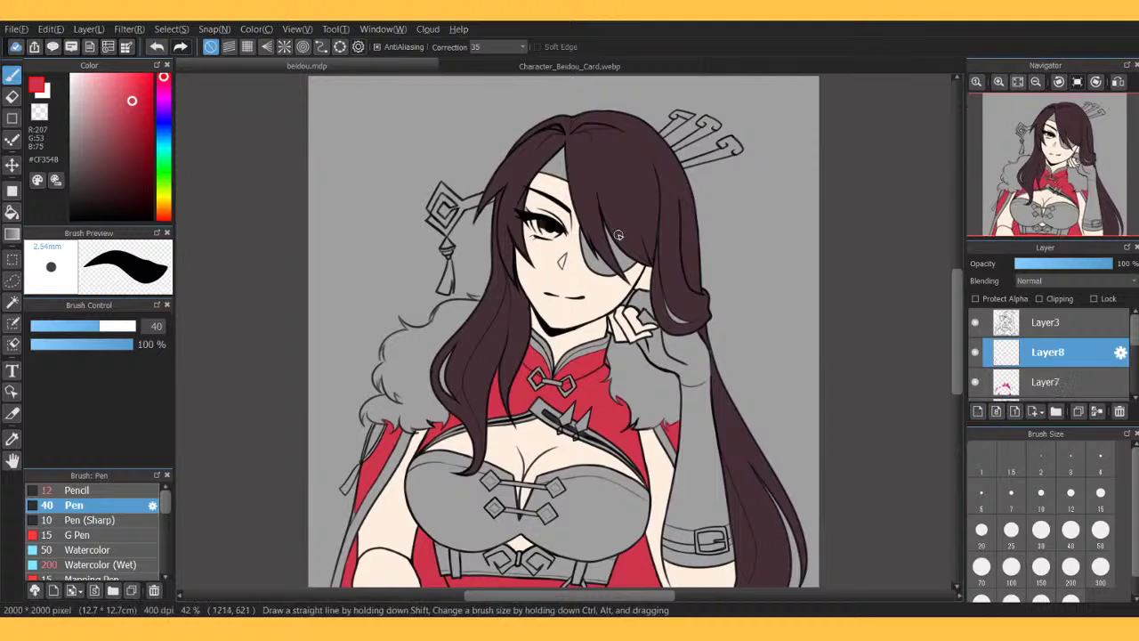
click(508, 69)
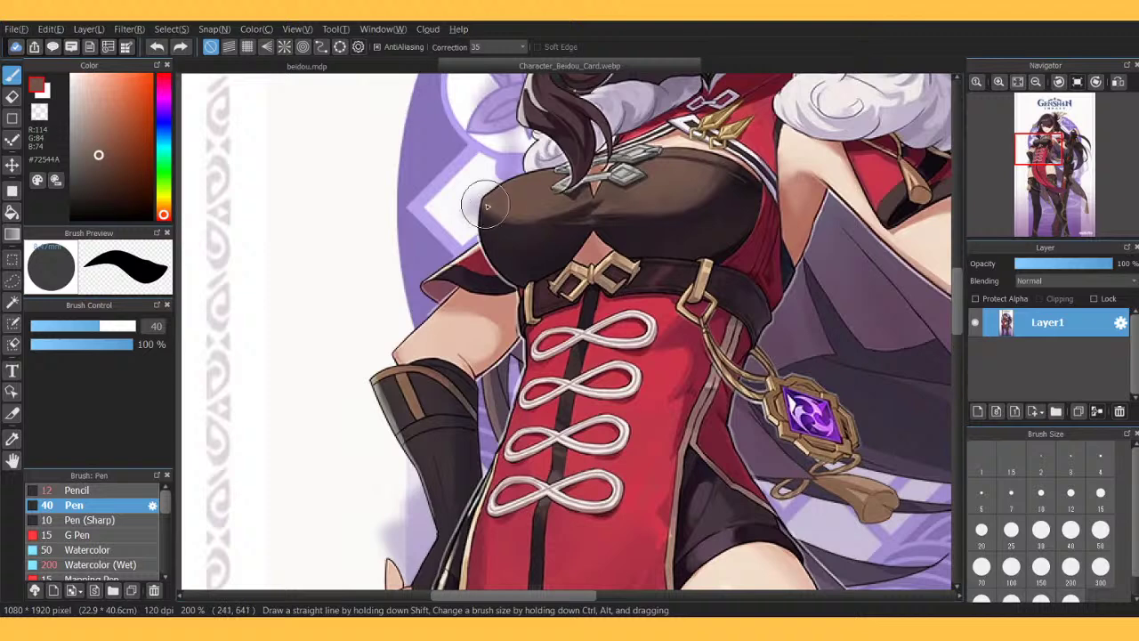
alt+click(520, 243)
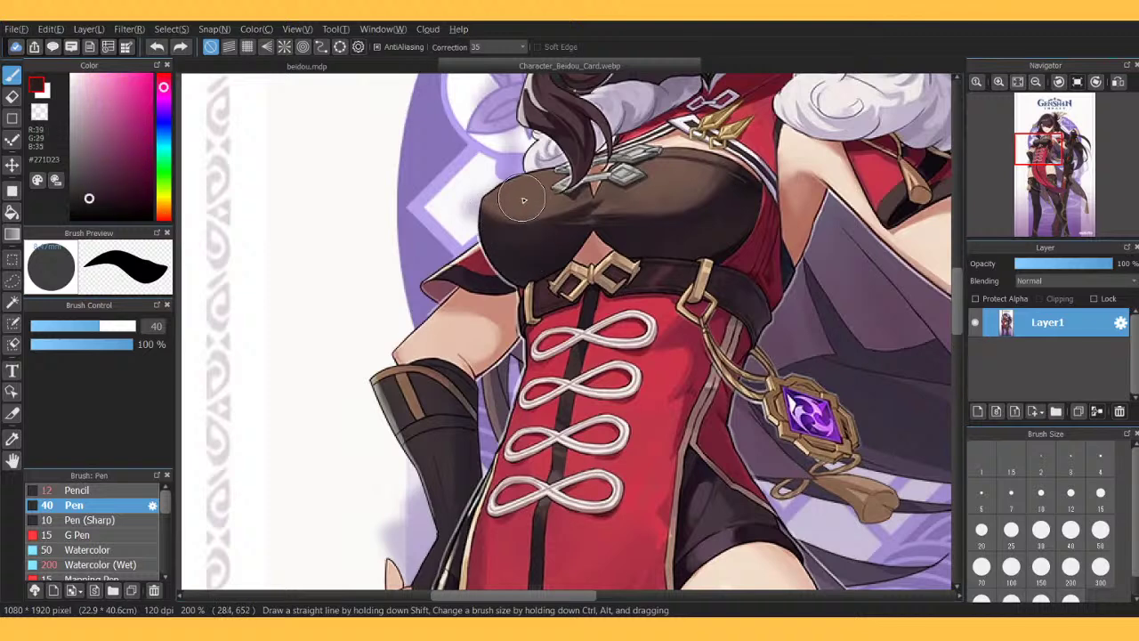
right_click(524, 206)
right_click(526, 222)
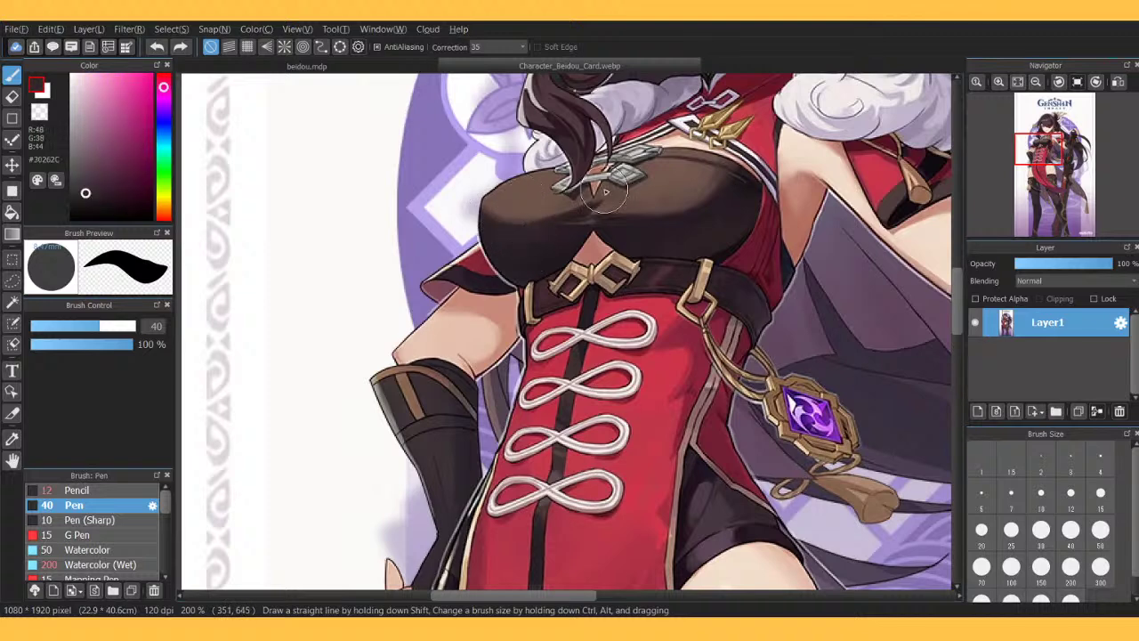
alt+click(698, 182)
alt+click(686, 218)
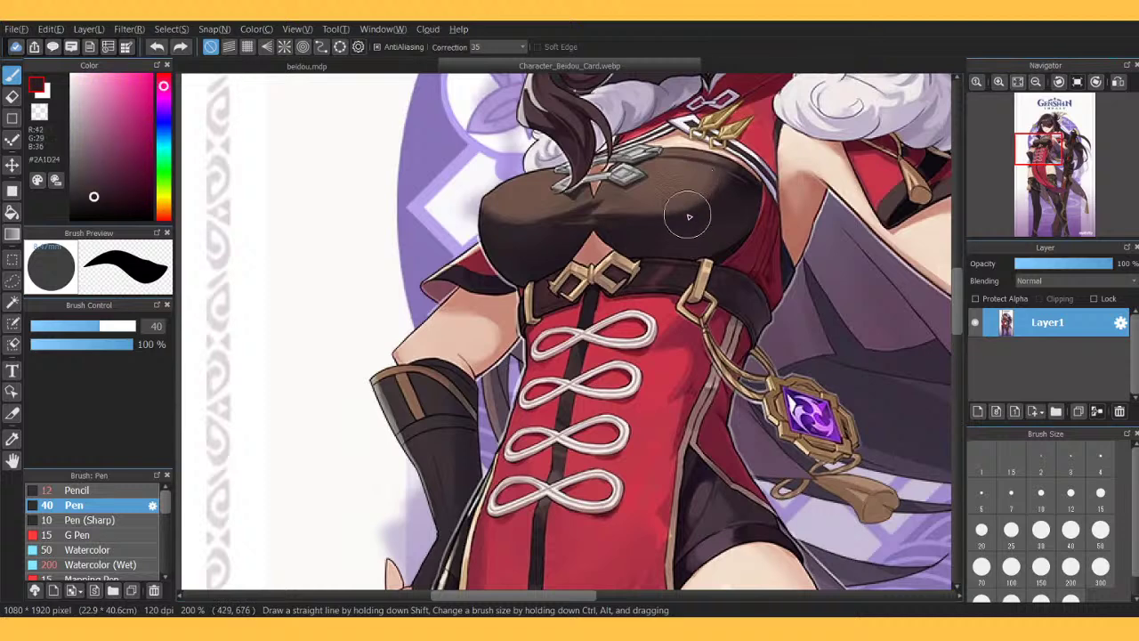
alt+click(669, 197)
click(413, 68)
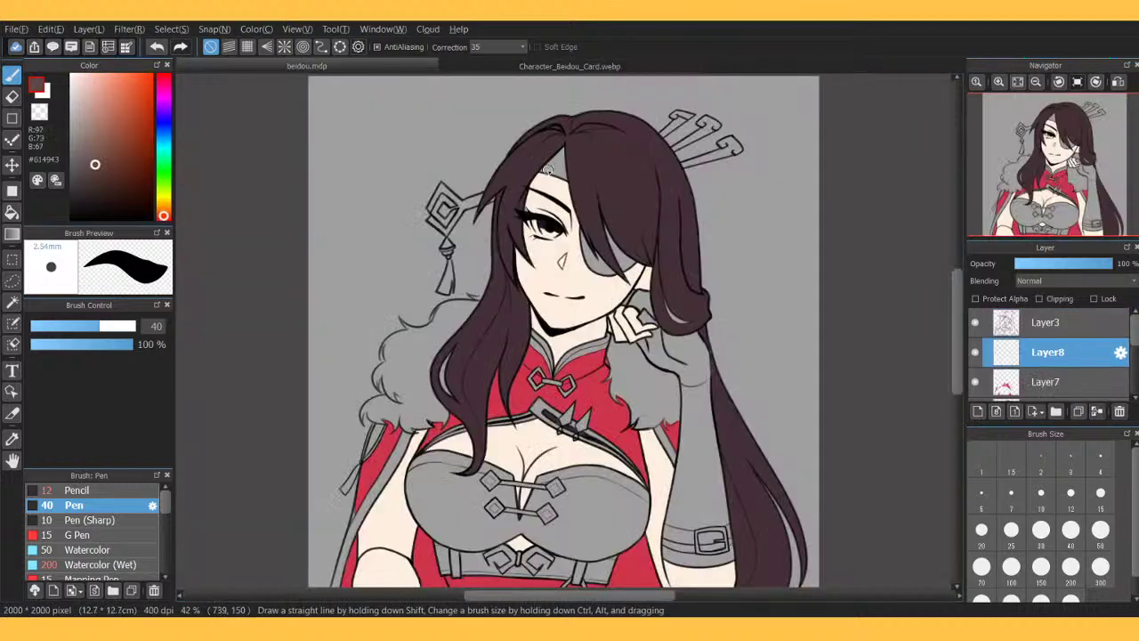
Fill both cups of the bustier and its upper edge with the sampled brown.
click(12, 212)
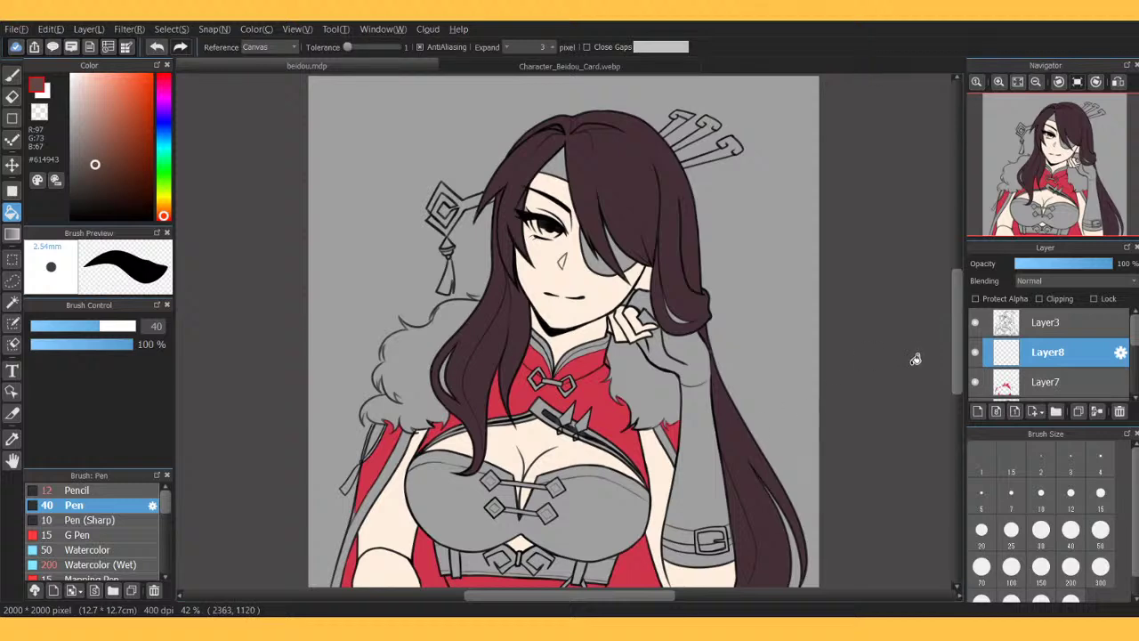
click(598, 514)
click(614, 472)
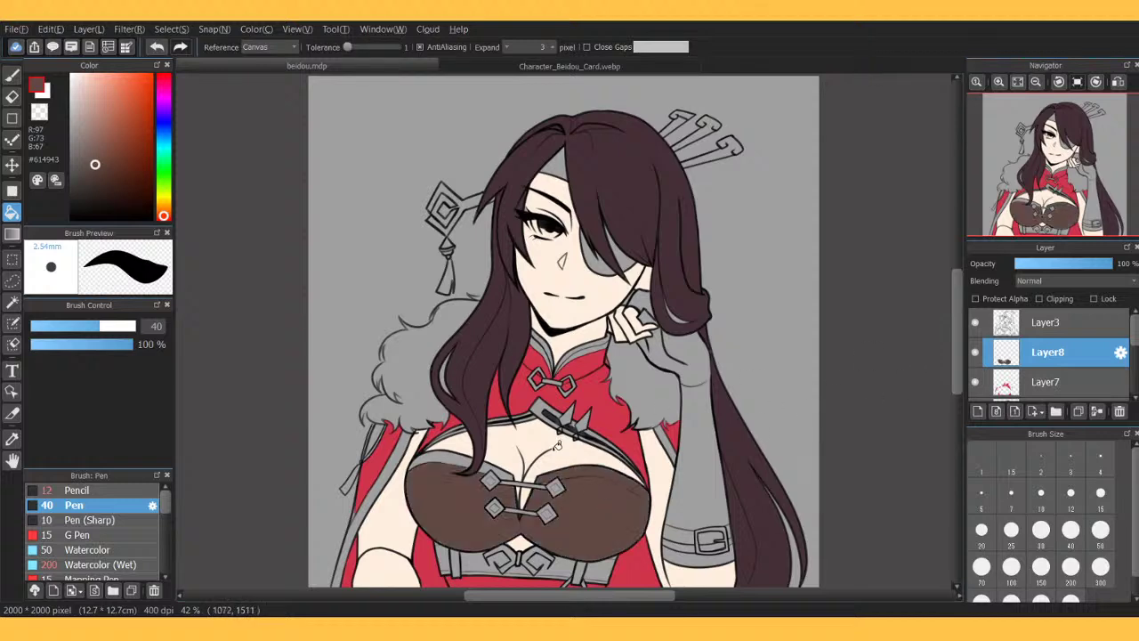
click(444, 454)
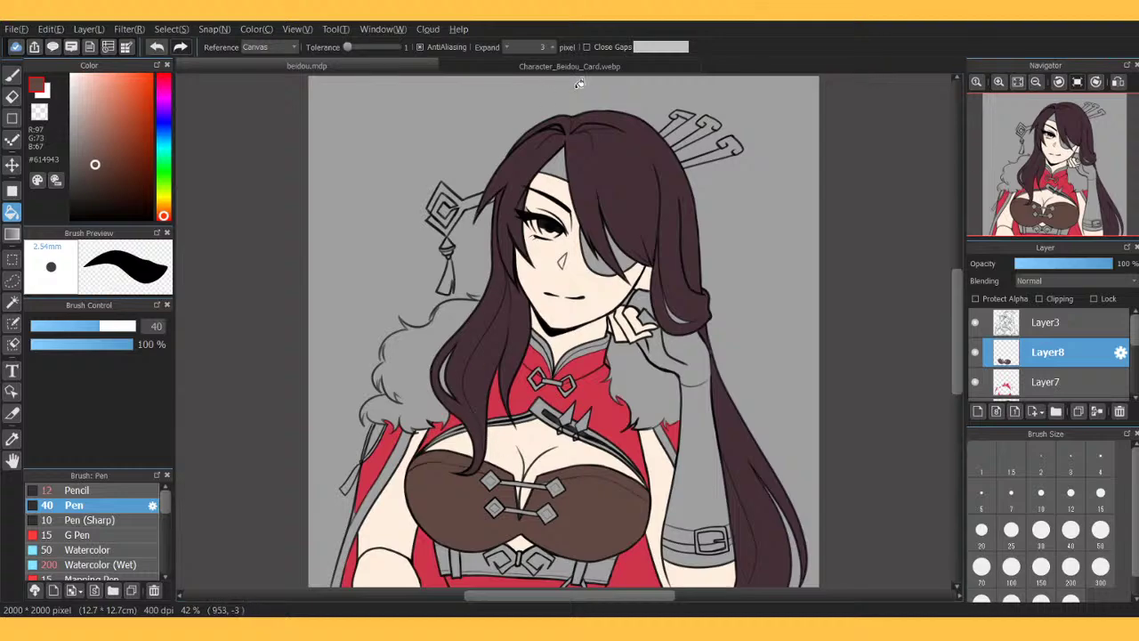
Sample the dark plum #4A3941 from the fingerless glove on the character card.
click(616, 67)
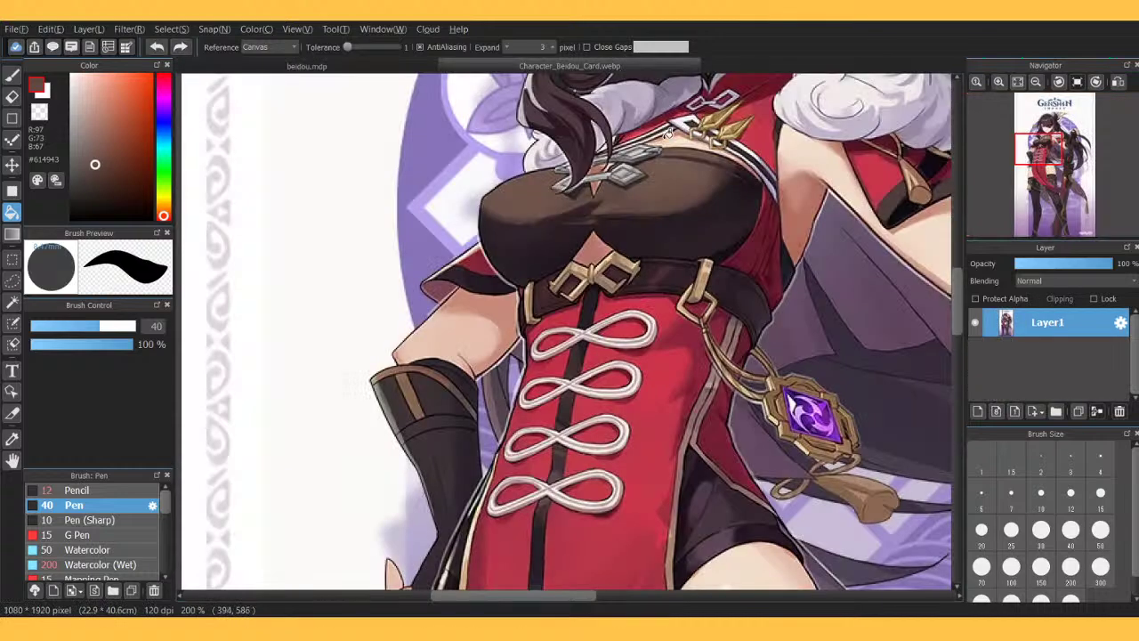
drag(1005, 173, 1053, 164)
scroll(922, 228, up, 5)
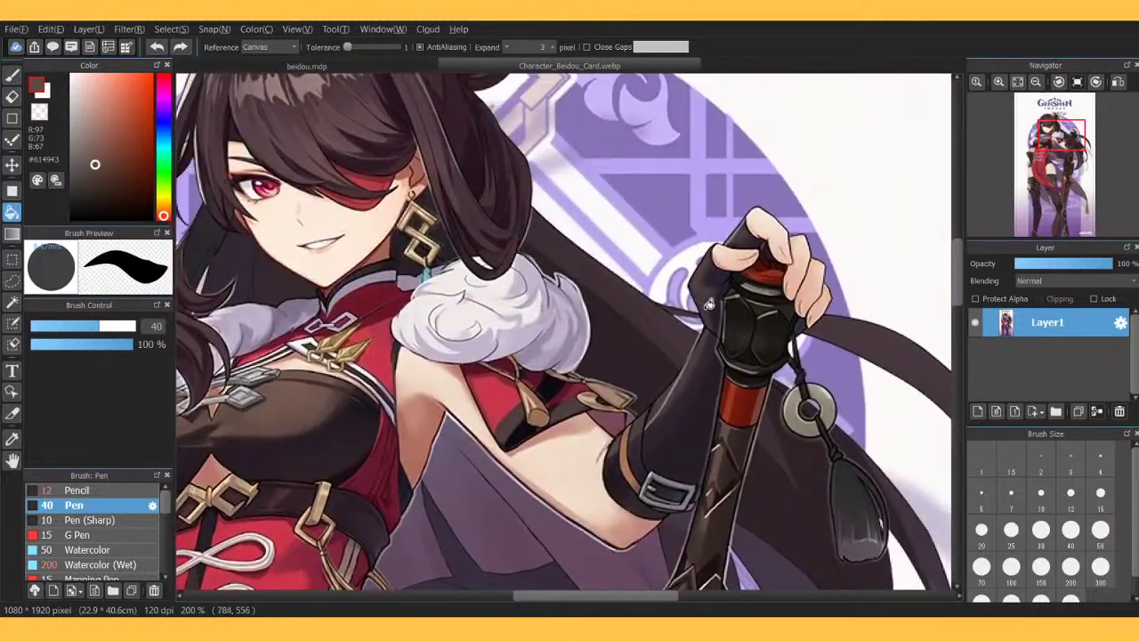
alt+click(710, 293)
click(377, 60)
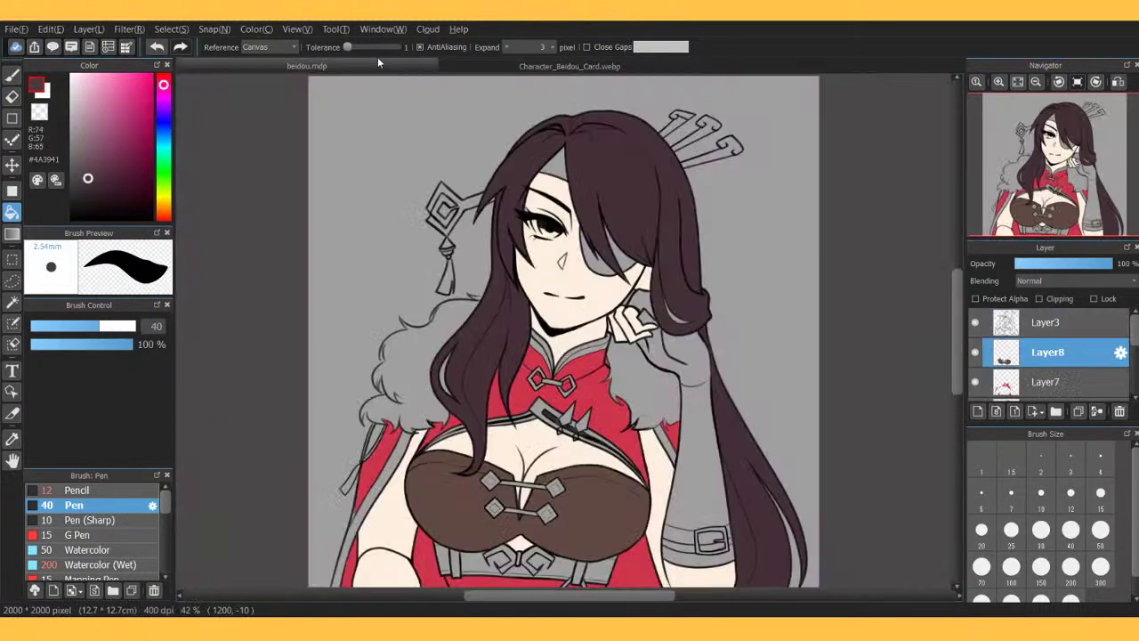
Fill the long glove, its buckled cuff and the hand section with the dark plum, and undo the stray fill on the hair.
click(683, 505)
click(693, 550)
click(688, 532)
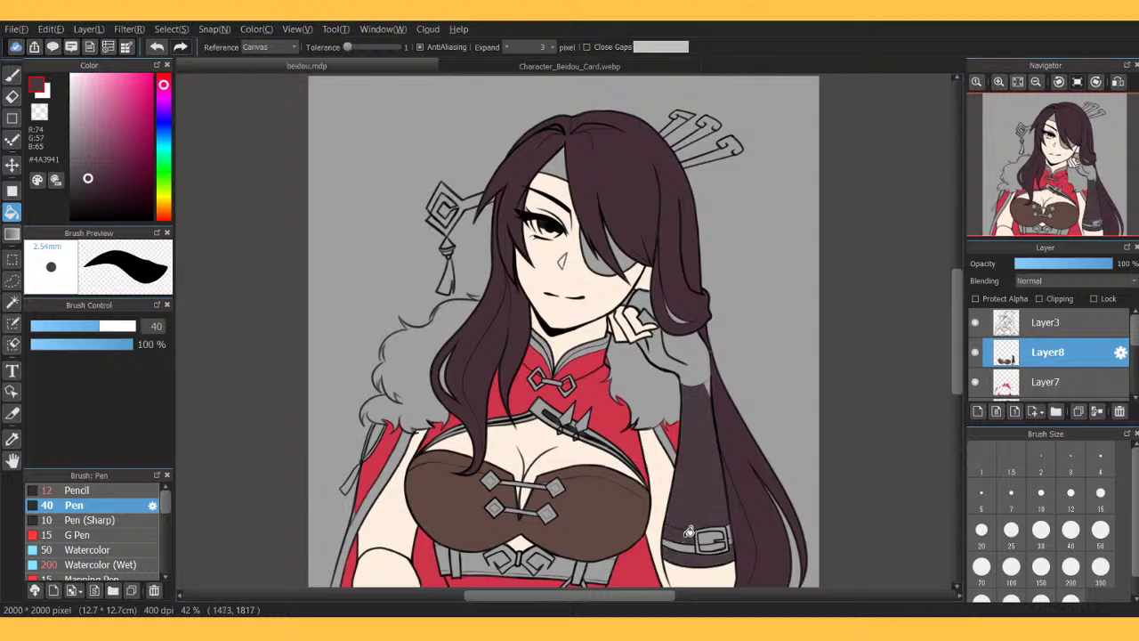
click(722, 530)
click(732, 529)
click(705, 354)
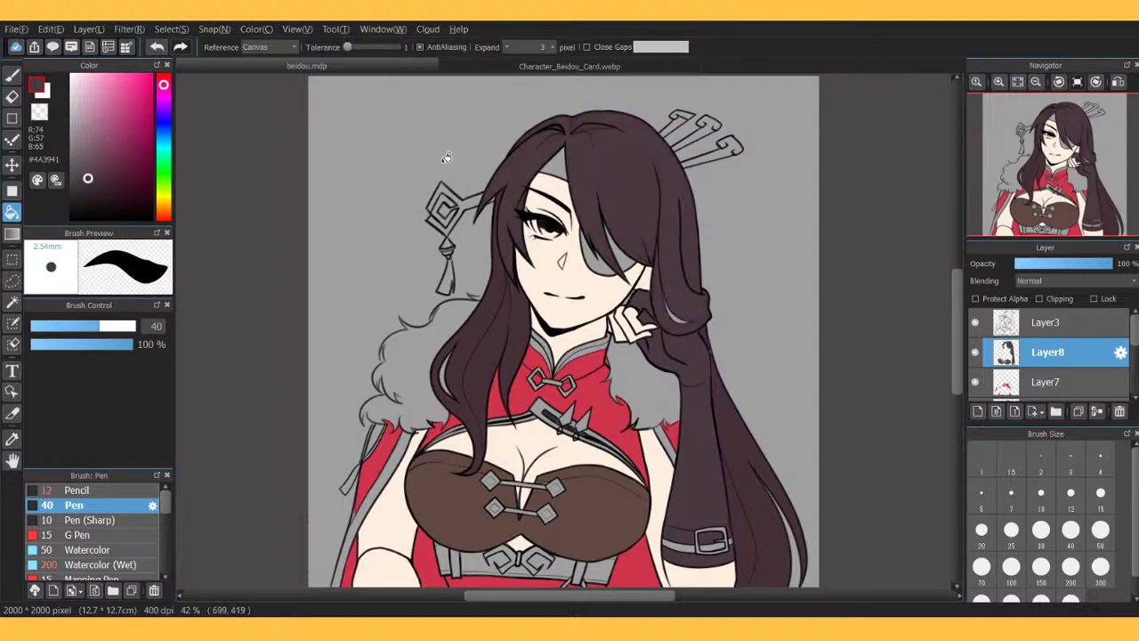
click(166, 49)
Fill the glove sliver below the cheek and cover the grey gap inside the looped hair lock above the hand.
click(999, 82)
click(998, 82)
click(998, 82)
click(998, 82)
drag(1071, 165, 1088, 162)
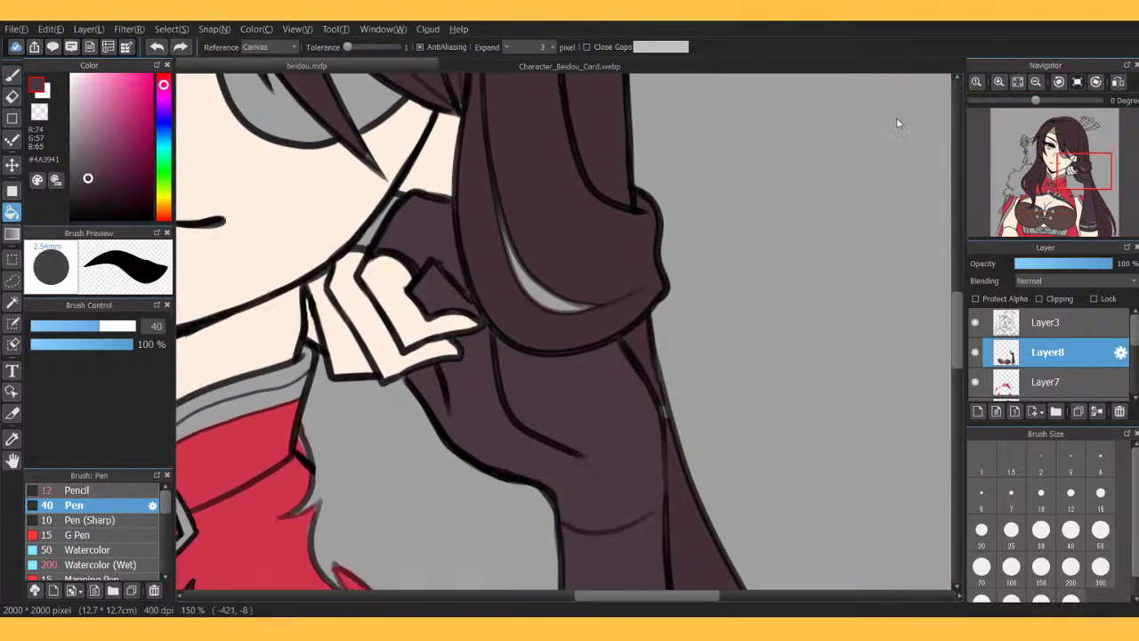
click(384, 227)
click(564, 296)
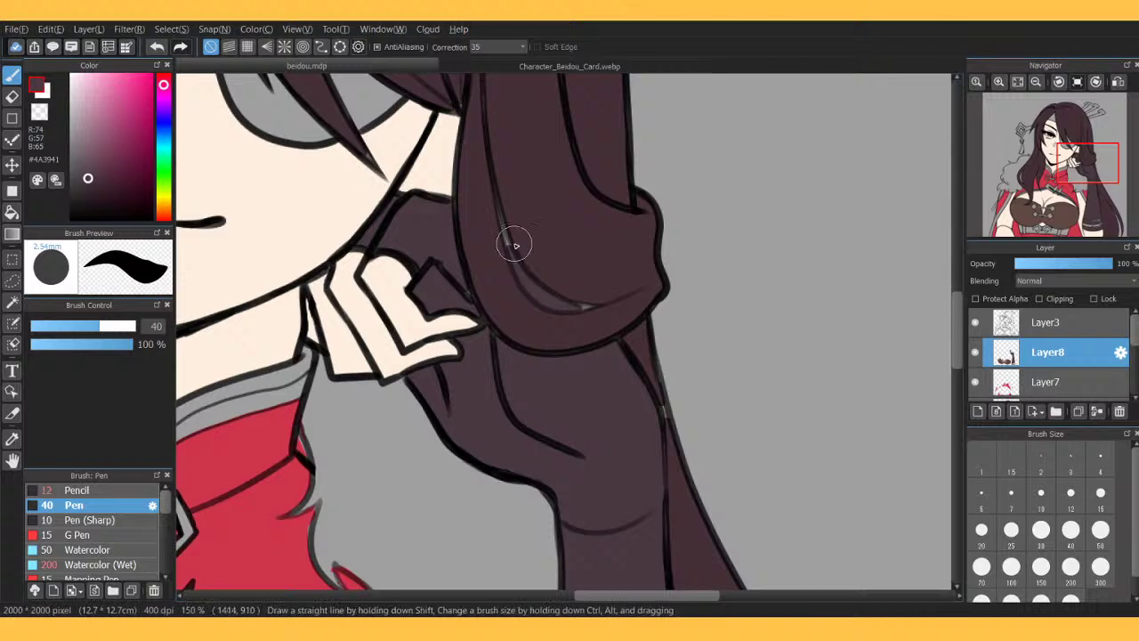
drag(500, 208, 517, 261)
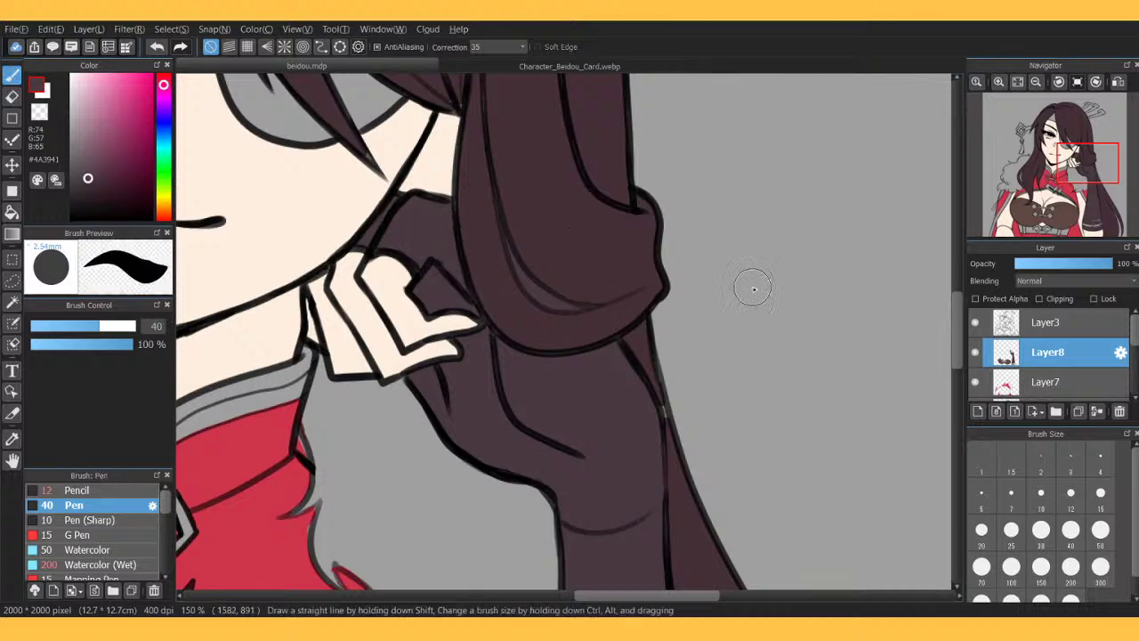
On the hair layer, sample the hair colour #452F37 and touch up the hair edge beside the glove, finishing back on Layer8.
drag(1136, 336, 1136, 355)
click(1050, 355)
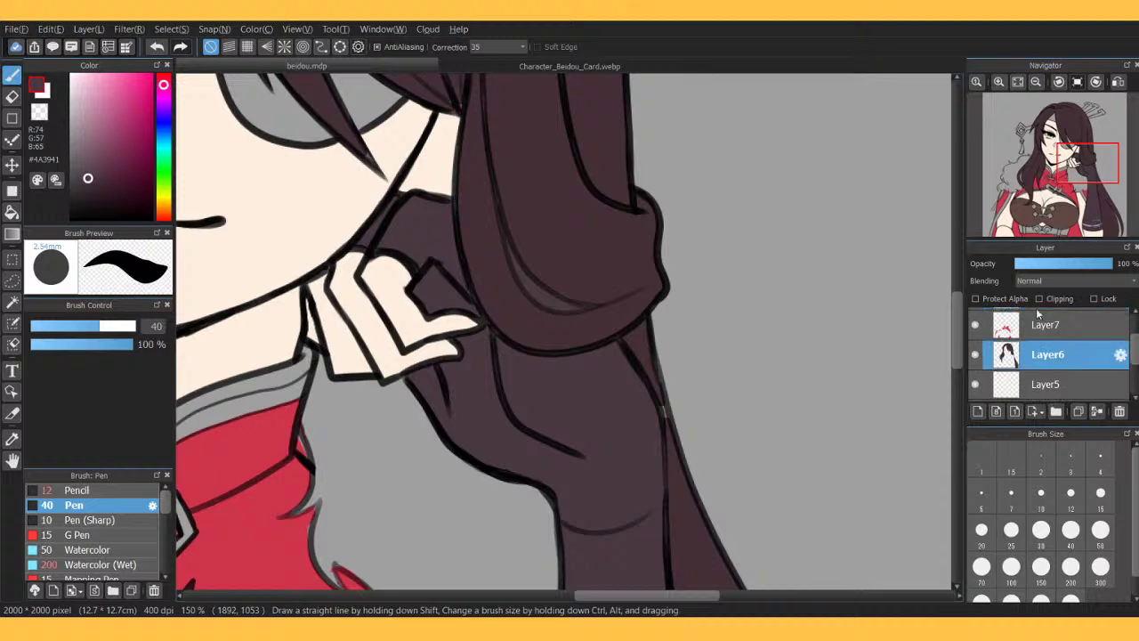
right_click(599, 275)
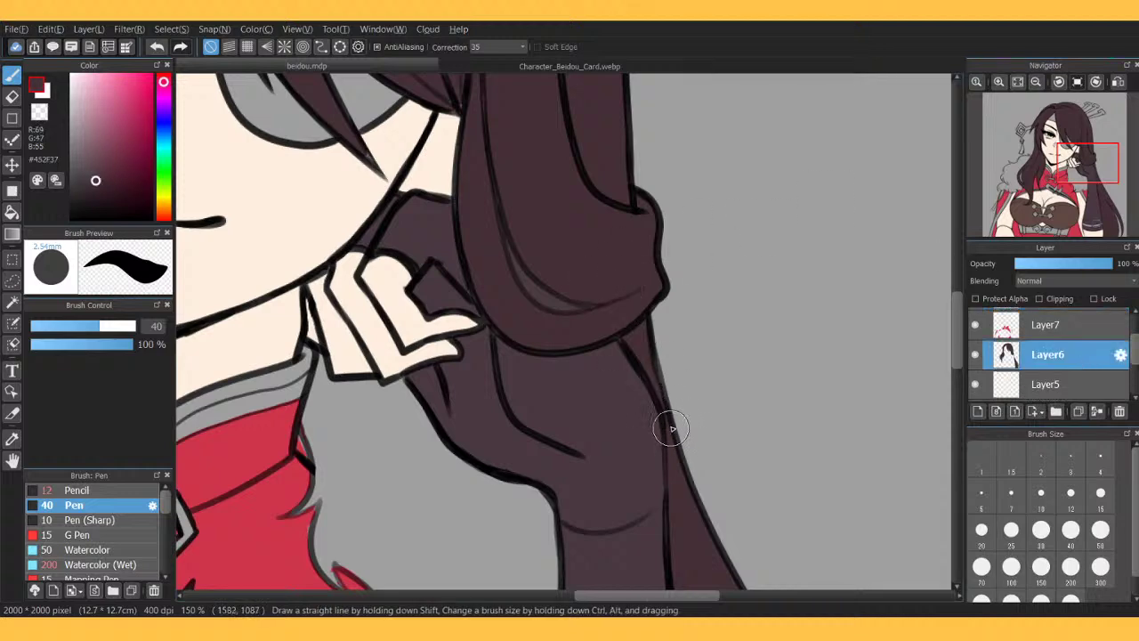
drag(1134, 352, 1135, 333)
click(1068, 355)
click(1017, 82)
click(1035, 82)
click(1018, 82)
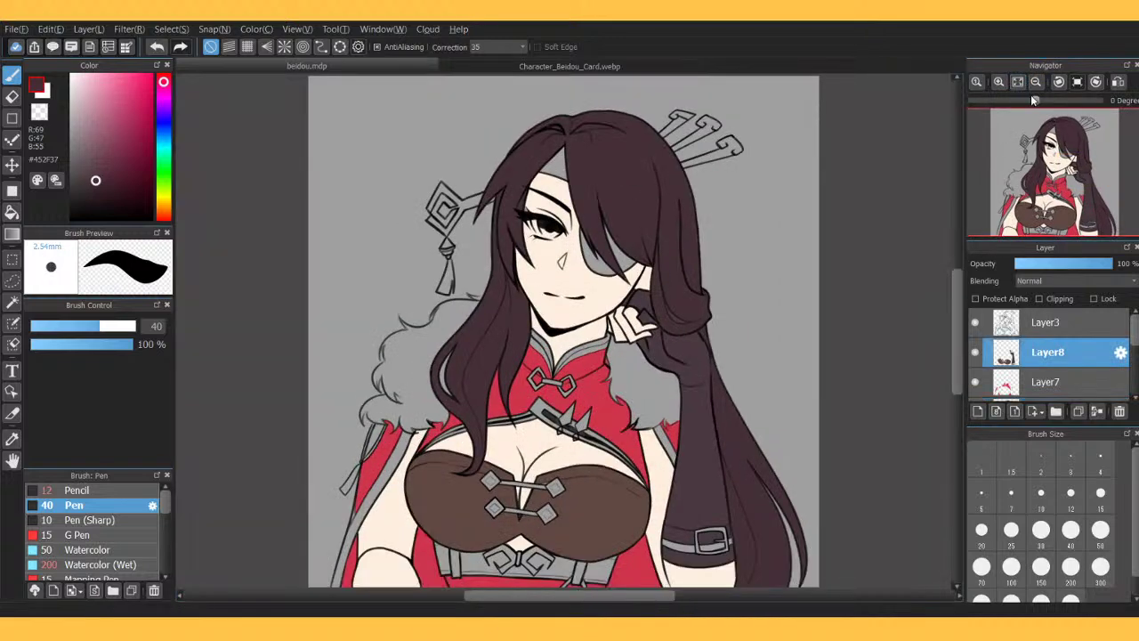
Add another new layer for the belt and sample the very dark brown #302025 from the character card.
drag(1050, 148, 1051, 186)
click(978, 412)
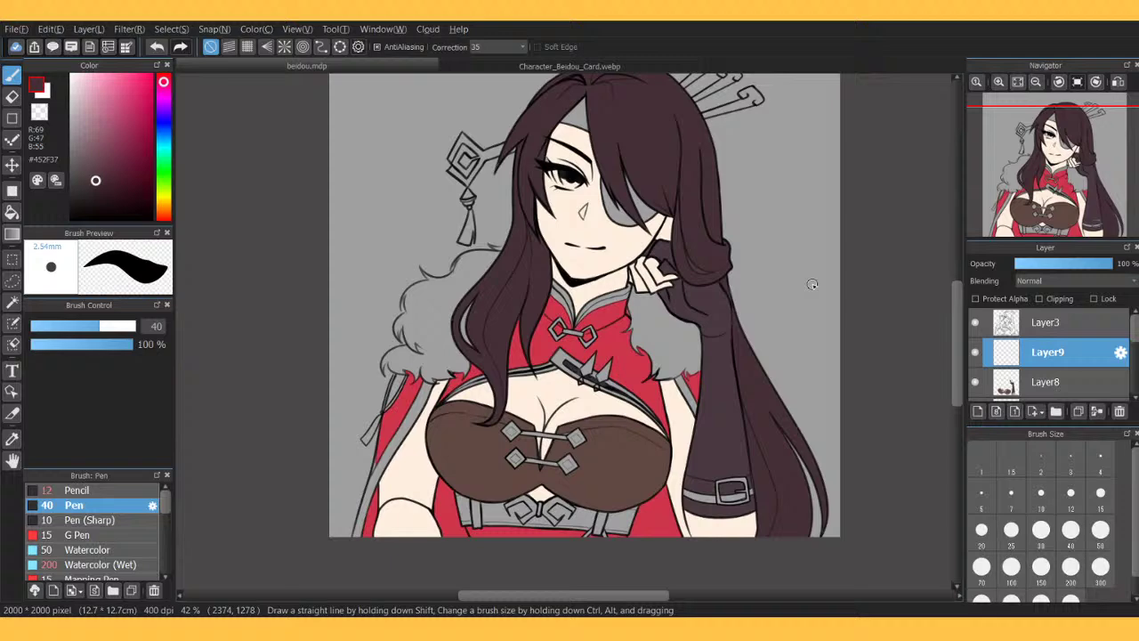
click(498, 66)
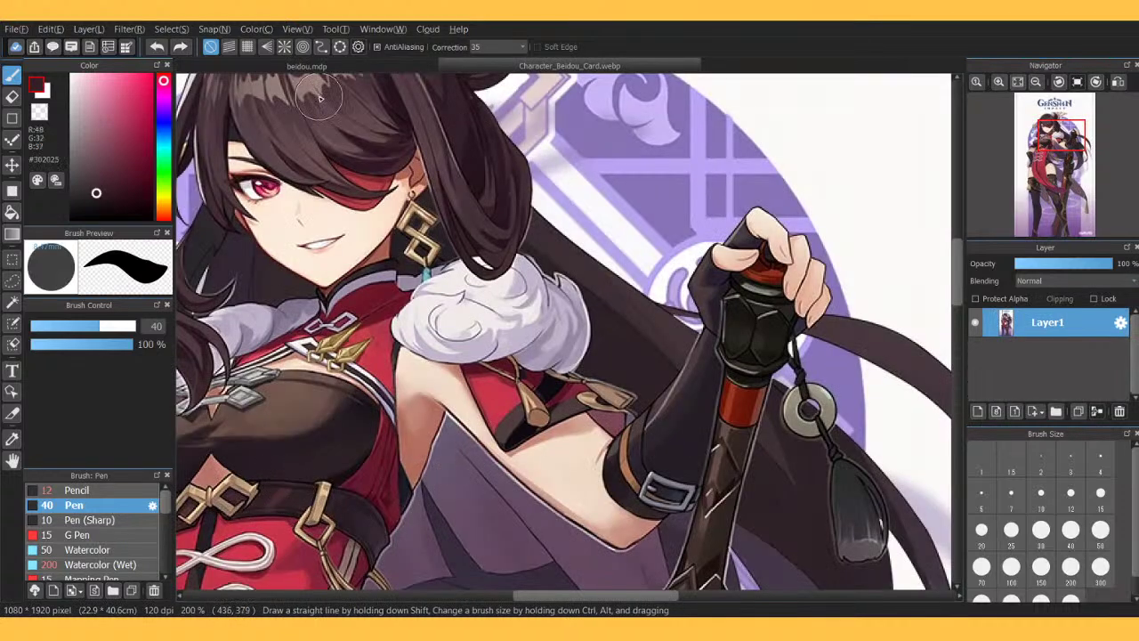
click(307, 66)
Fill the main belt sections between the straps and around the buckle with the very dark brown.
click(12, 211)
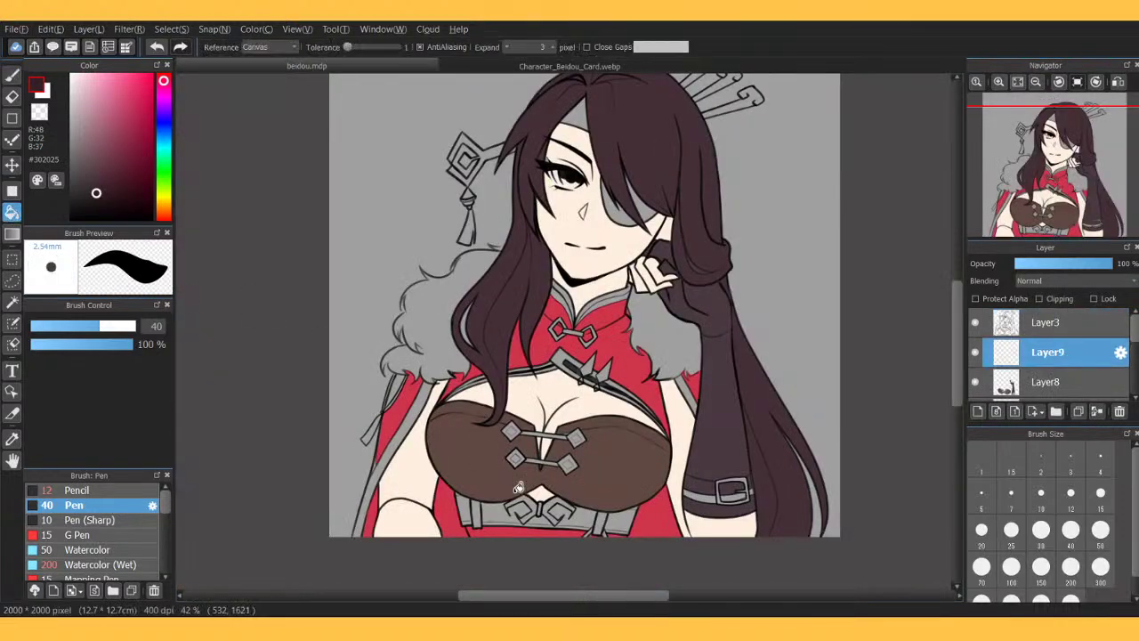
click(467, 502)
click(499, 509)
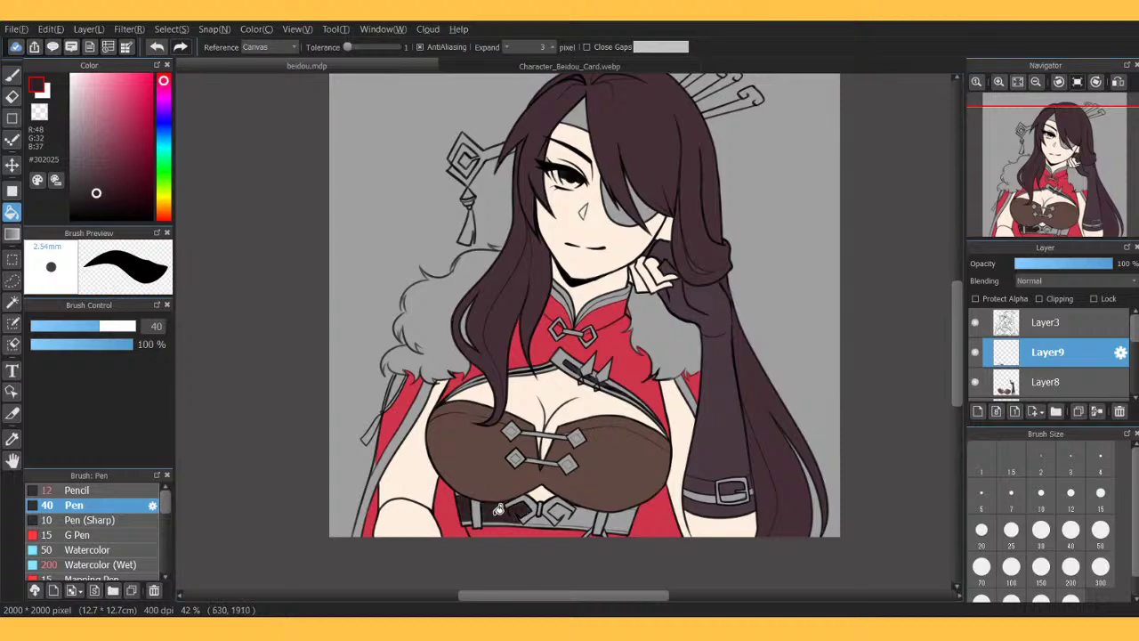
click(577, 518)
click(615, 513)
Fill the thin strips along the belt's lower edge and its remaining small gaps with the same dark brown.
click(999, 82)
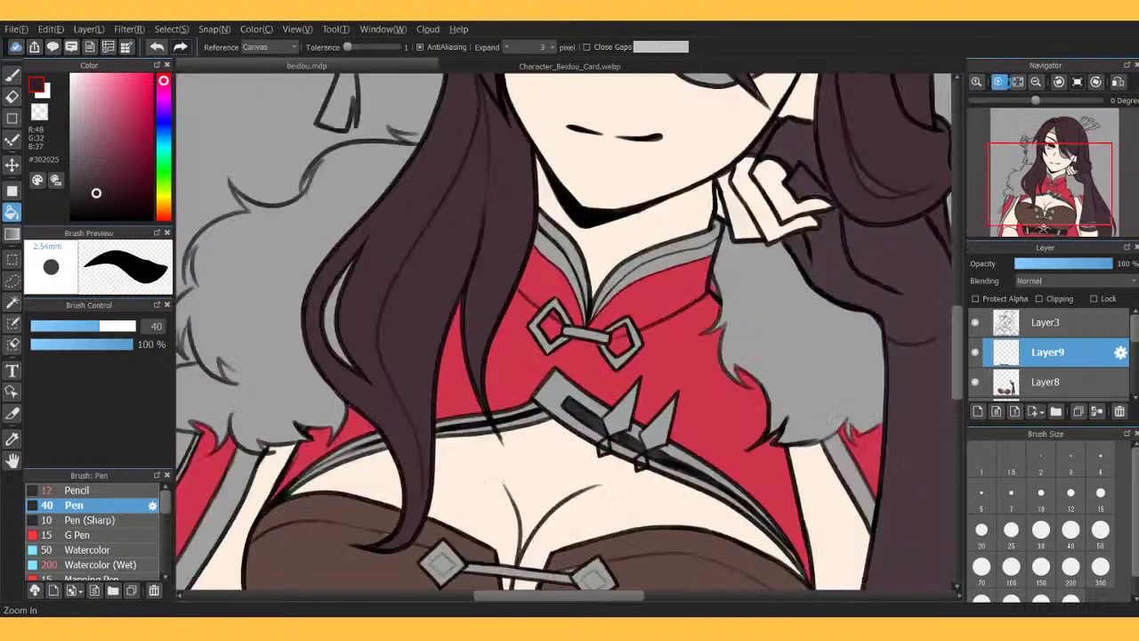
click(1000, 81)
drag(1045, 181, 1028, 230)
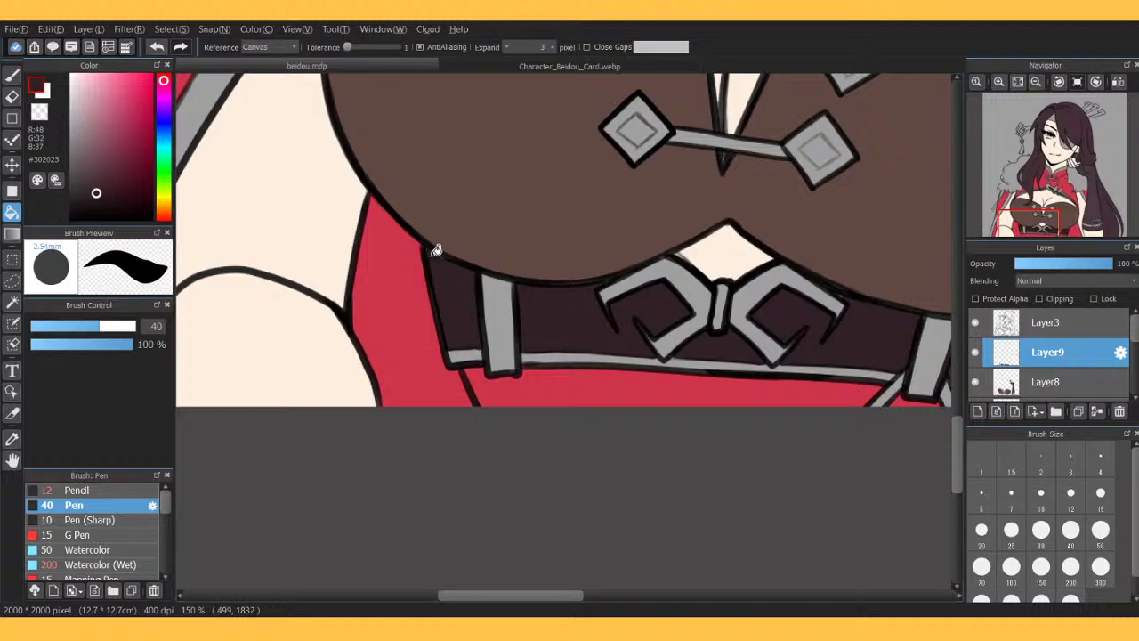
click(466, 354)
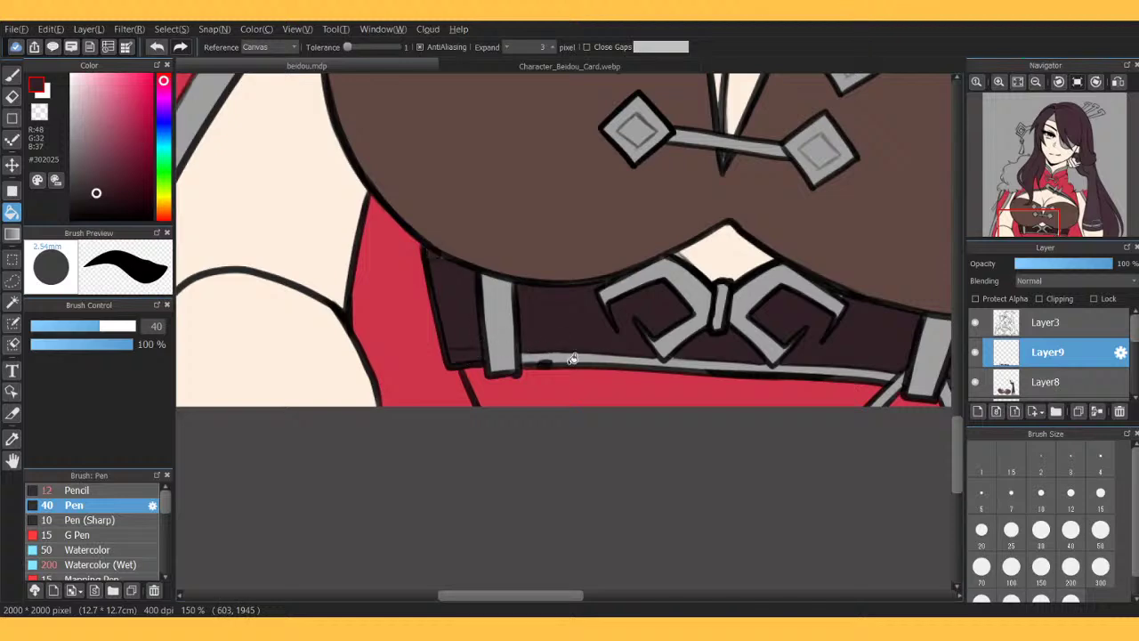
click(598, 355)
click(858, 375)
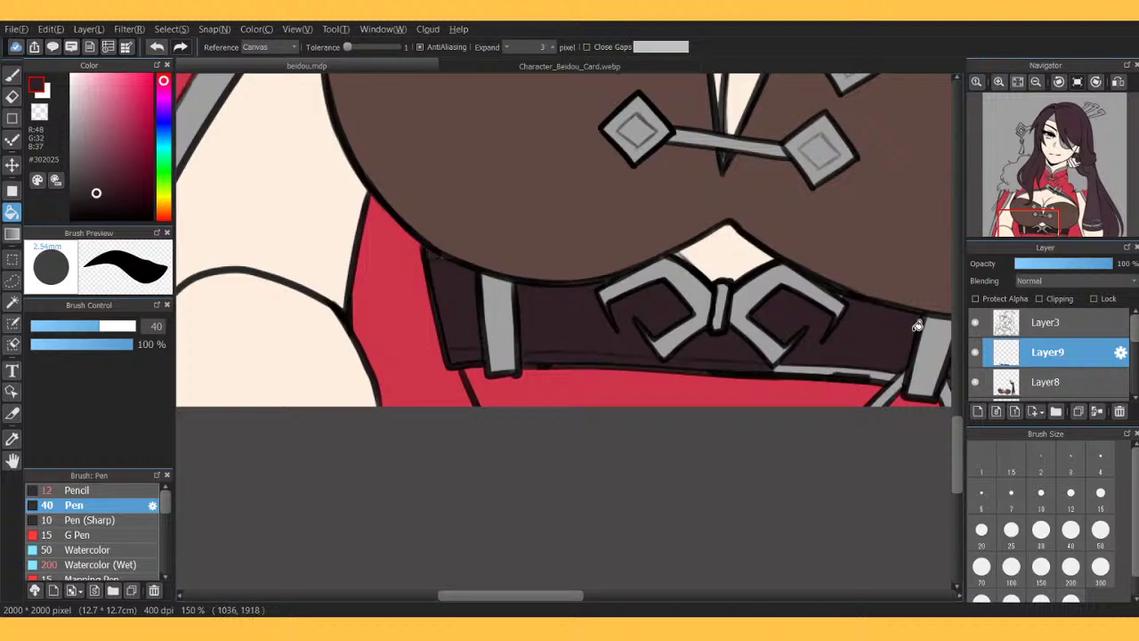
click(823, 365)
drag(1037, 214, 1054, 231)
click(728, 393)
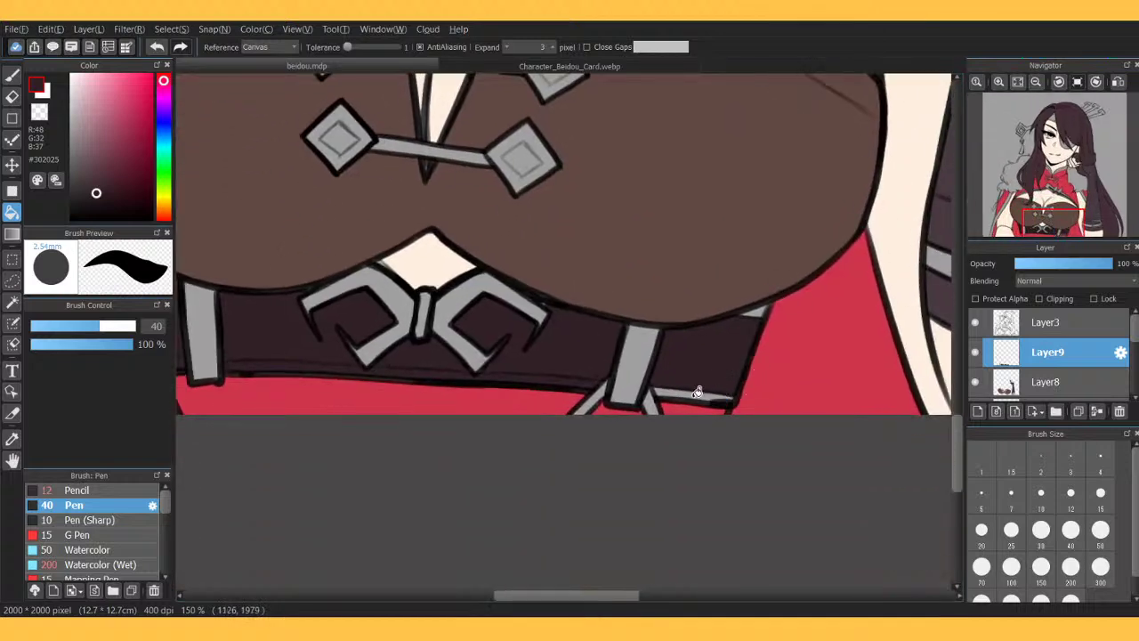
click(698, 393)
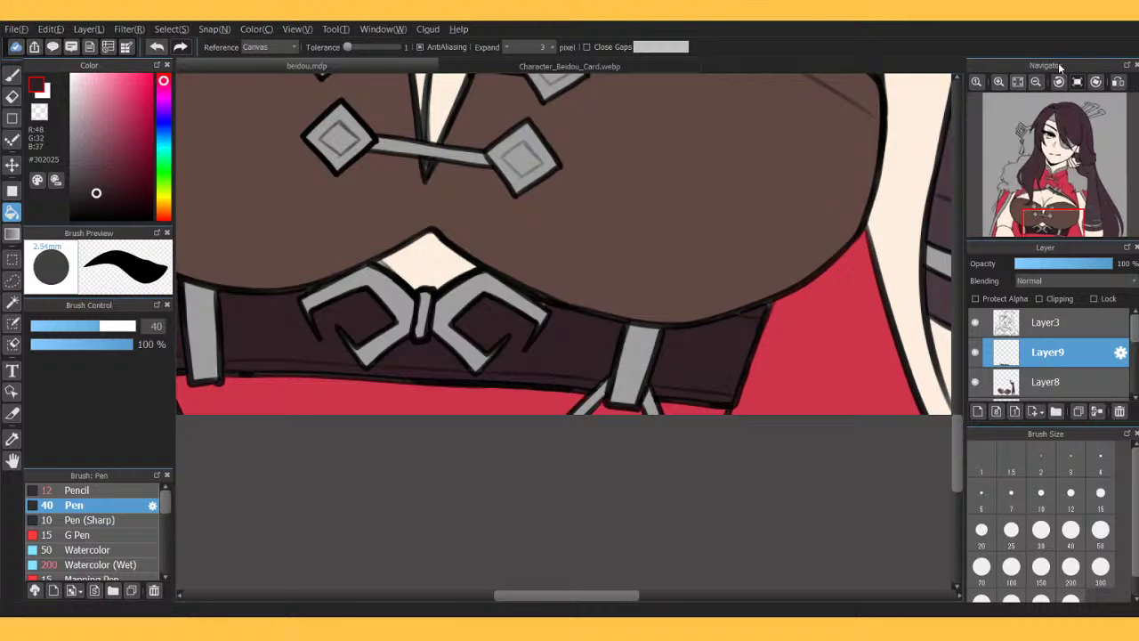
click(1018, 82)
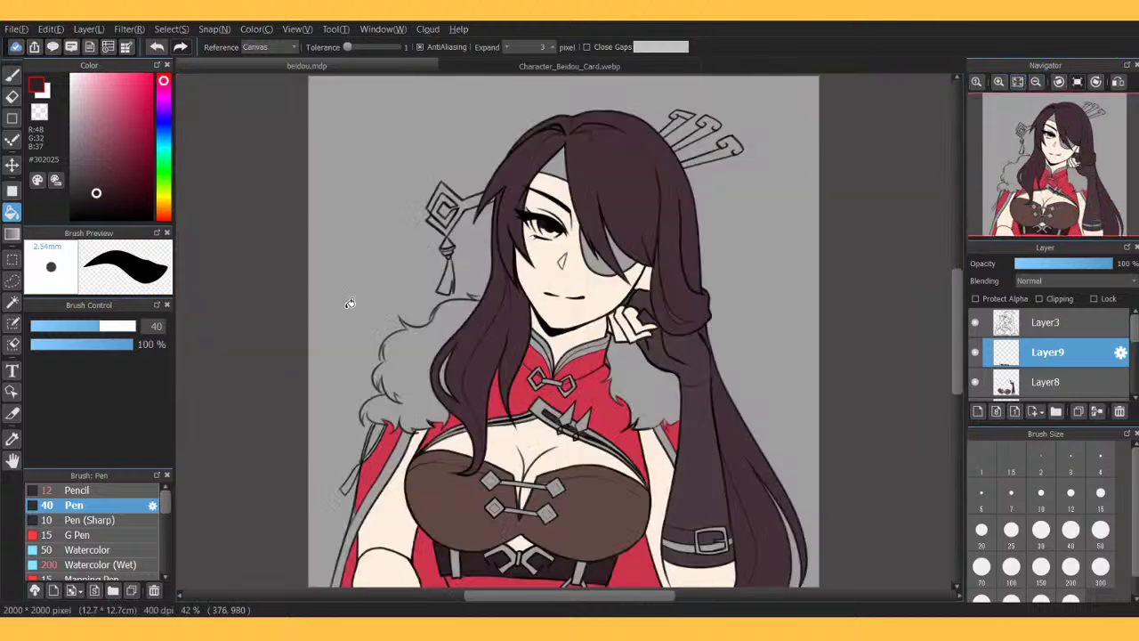
Sample the muted dark brown #4F3F3F from the character card and return to the beidou.mdp drawing.
click(488, 66)
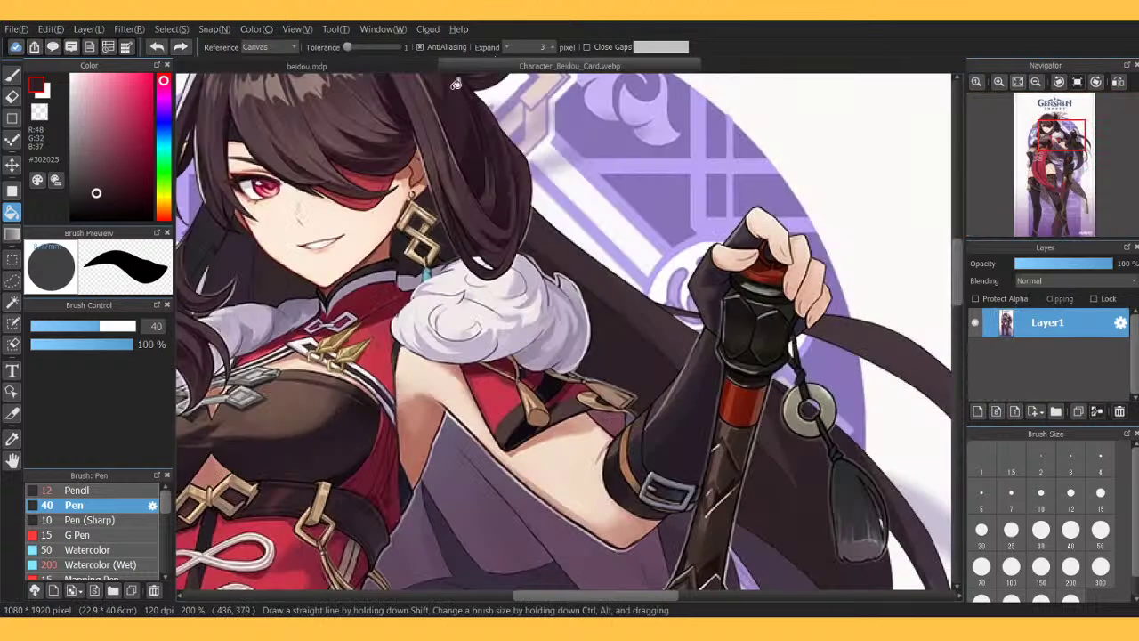
right_click(512, 418)
click(599, 95)
click(344, 68)
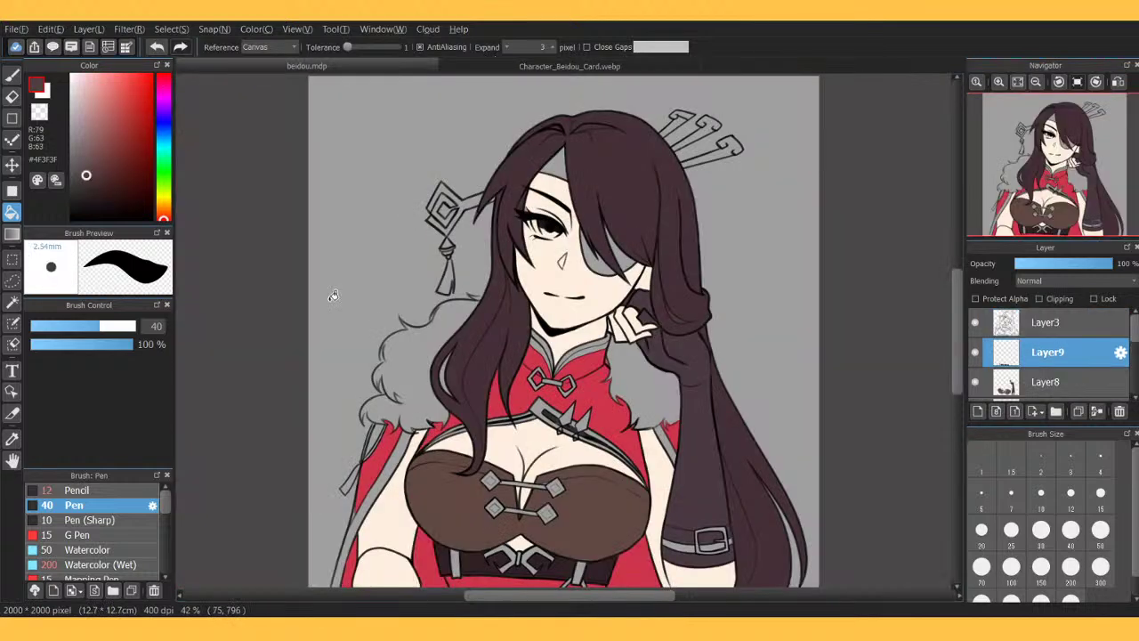
Fill the inner border strips of the red cape on both sides with the muted dark brown #4F3F3F.
click(365, 512)
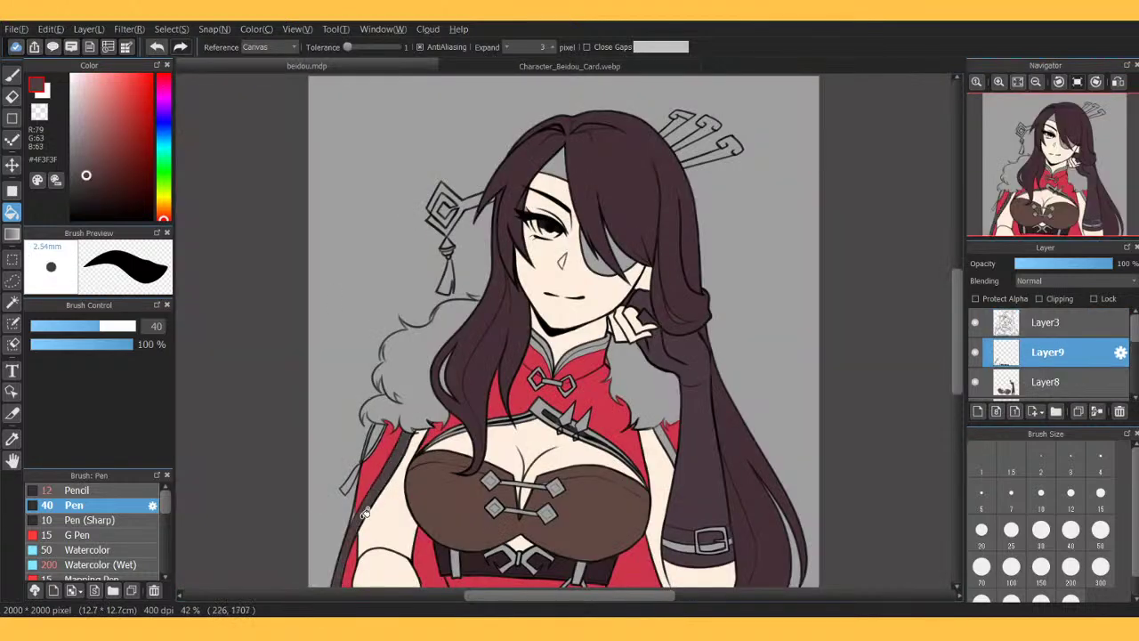
click(670, 440)
Sample the off-white #E5E1DC from the character card and fill the plate behind the spikes and the adjoining thin neckline trim.
click(547, 68)
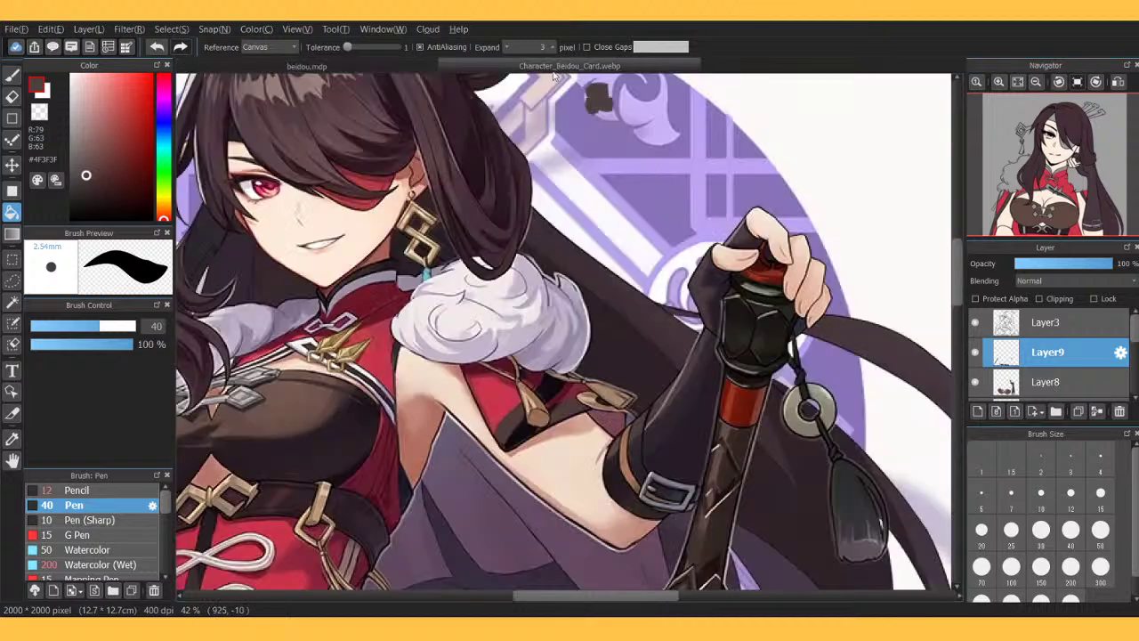
alt+click(306, 334)
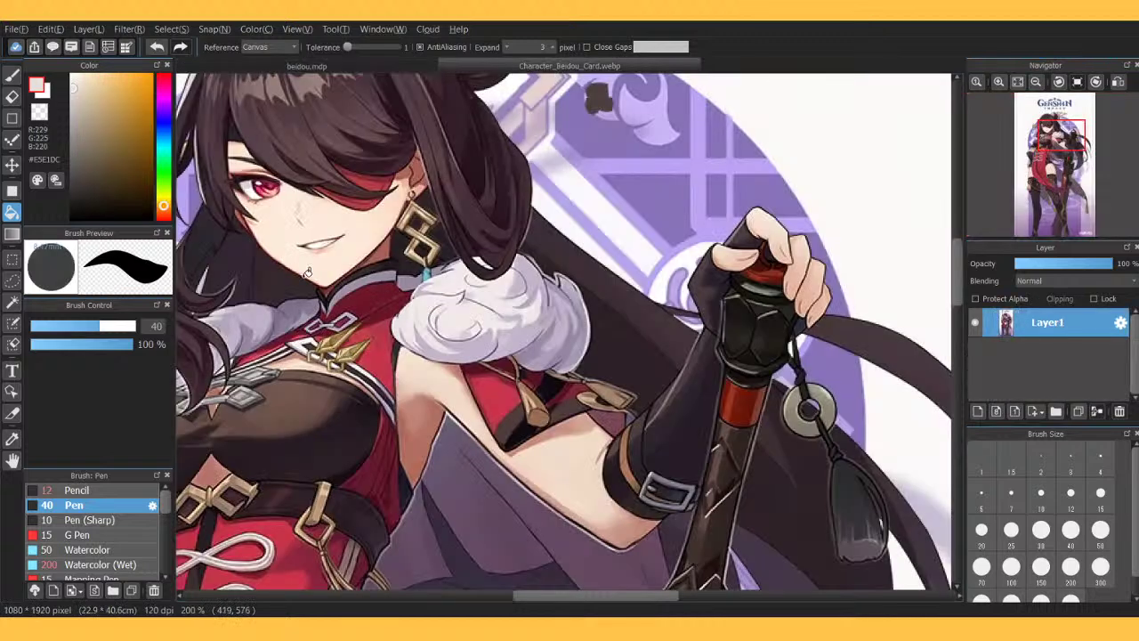
click(397, 66)
scroll(690, 261, up, 5)
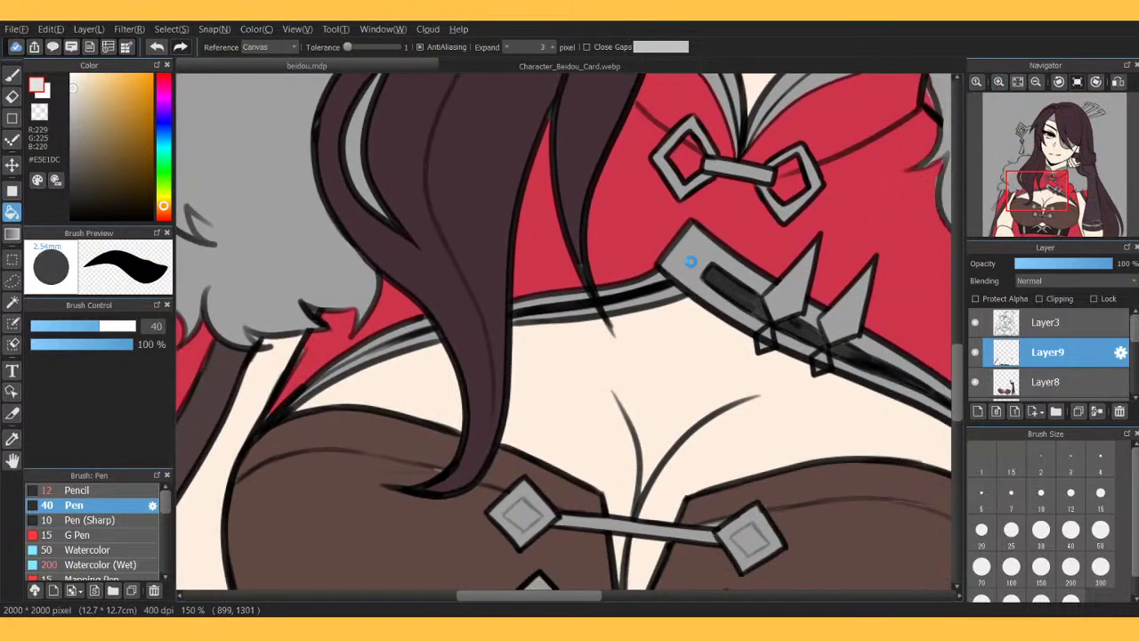
click(690, 261)
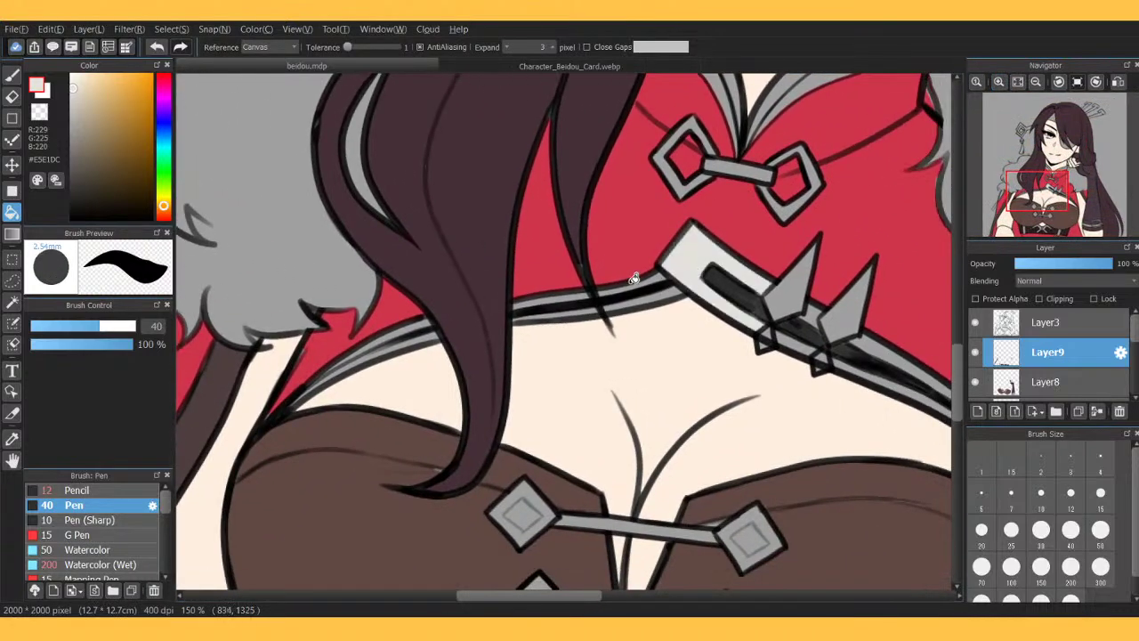
click(663, 282)
click(659, 295)
click(553, 294)
Paint the remaining grey gaps of the neckline trim off-white with the brush, on both sides and between the spikes.
key(b)
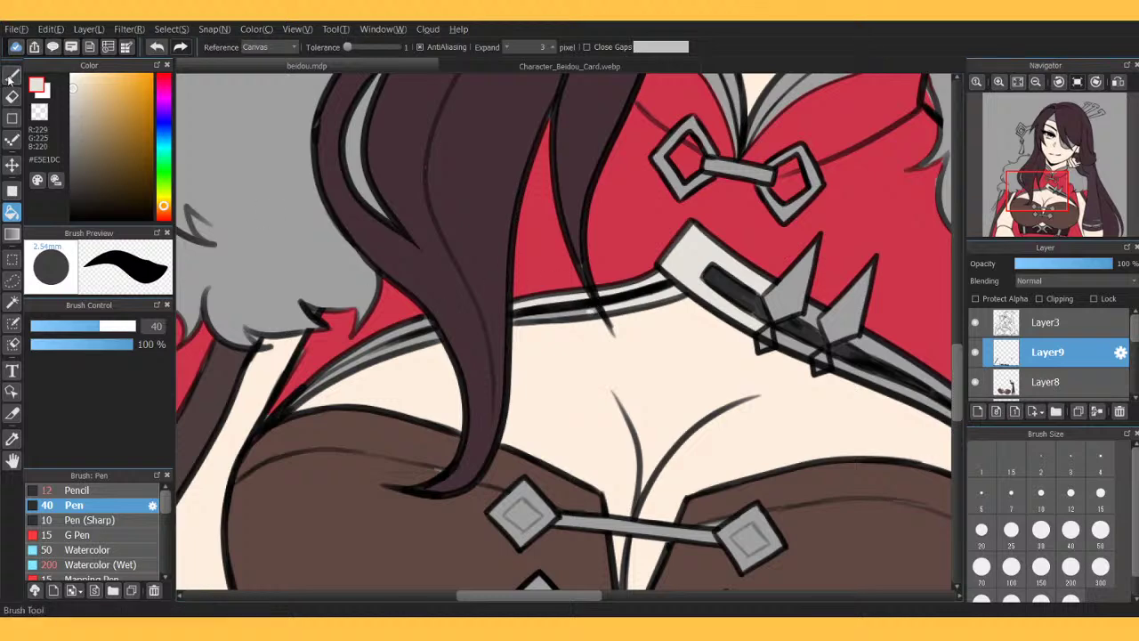
drag(383, 338, 432, 332)
mouse_move(433, 332)
mouse_down()
mouse_move(306, 392)
mouse_move(415, 320)
mouse_move(412, 341)
mouse_up()
mouse_move(546, 303)
mouse_down()
mouse_move(529, 324)
mouse_move(590, 307)
mouse_move(599, 316)
mouse_move(633, 290)
mouse_up()
drag(812, 308, 771, 334)
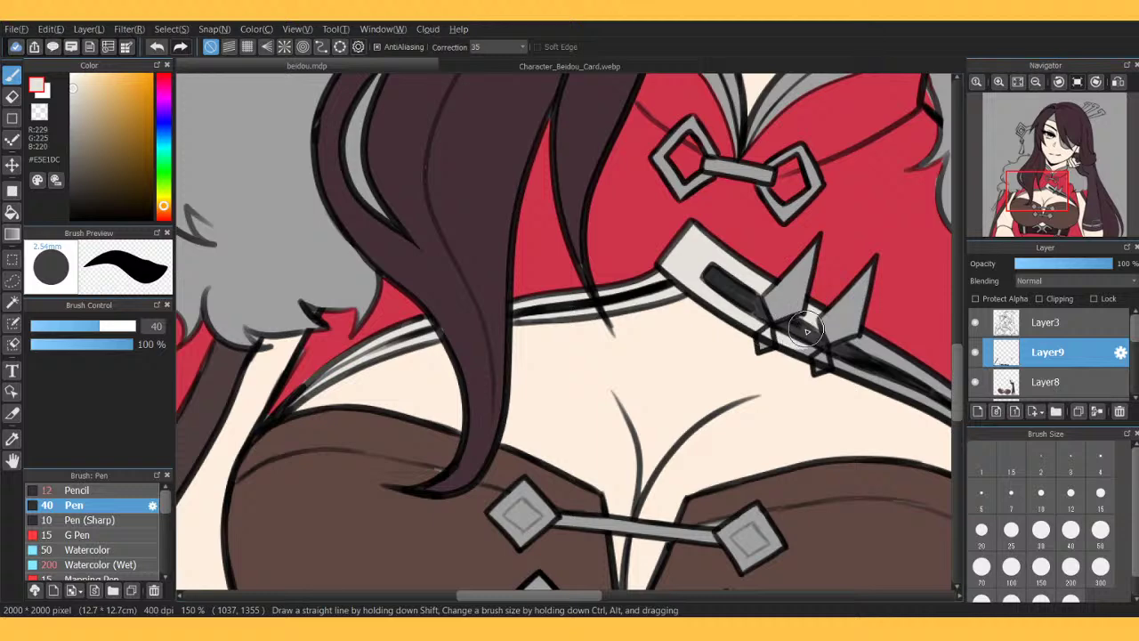
click(1053, 175)
drag(1058, 177, 1068, 193)
mouse_move(508, 399)
mouse_down()
mouse_move(488, 376)
mouse_move(459, 398)
mouse_move(530, 412)
mouse_move(482, 391)
mouse_move(534, 415)
mouse_move(488, 384)
mouse_move(523, 401)
mouse_move(471, 384)
mouse_move(517, 419)
mouse_move(564, 434)
mouse_move(516, 400)
mouse_move(586, 448)
mouse_move(617, 449)
mouse_move(540, 425)
mouse_move(626, 480)
mouse_move(582, 441)
mouse_move(663, 527)
mouse_up()
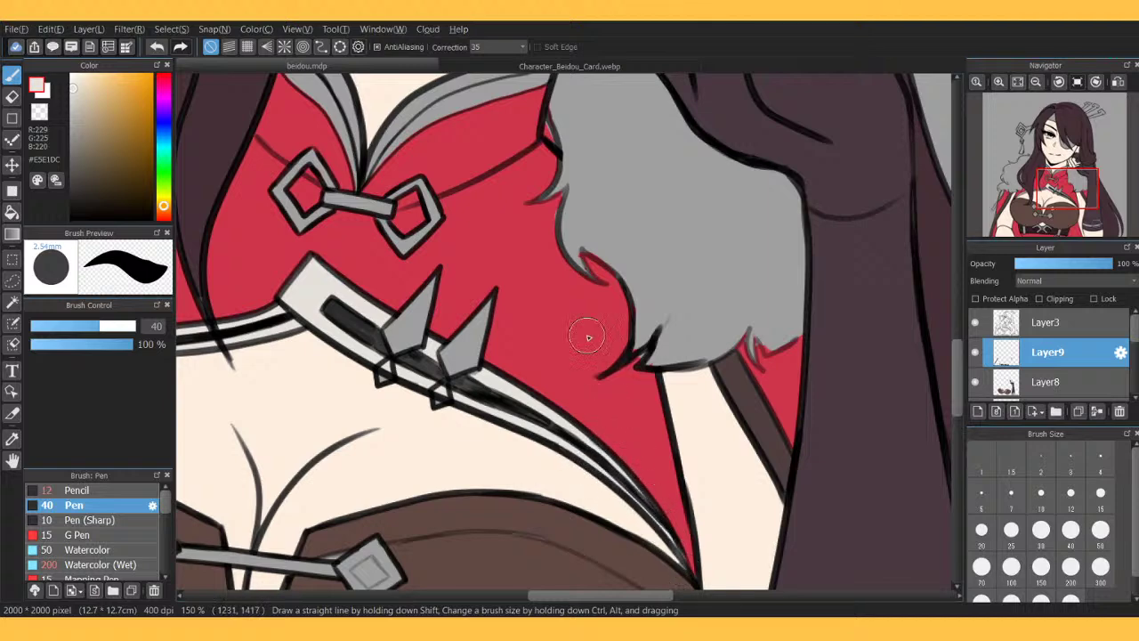
click(14, 211)
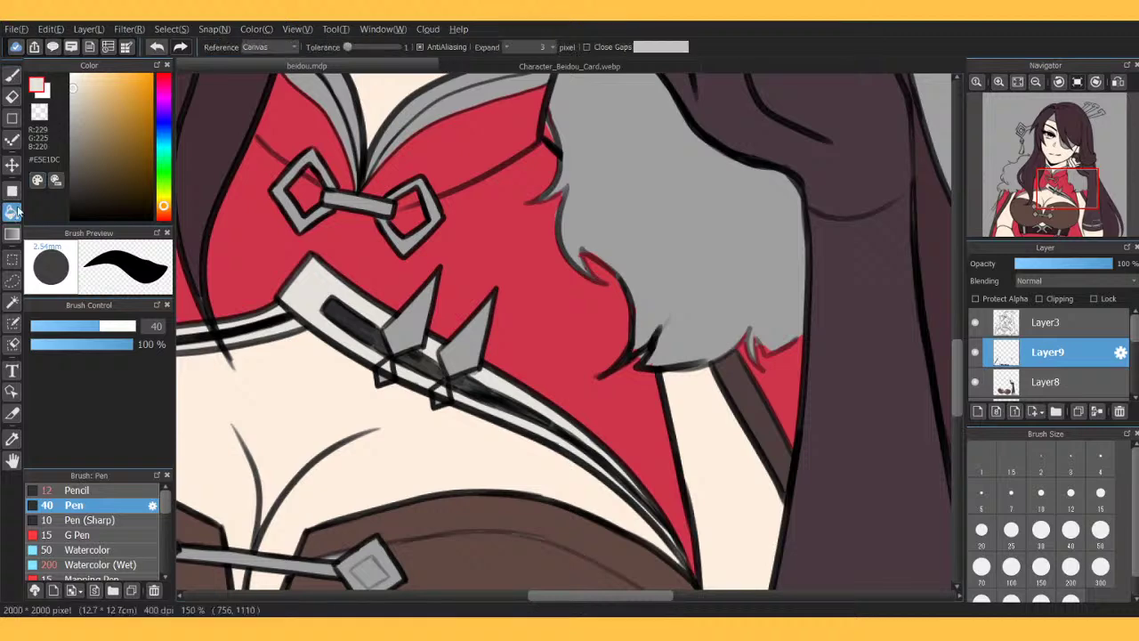
click(319, 86)
click(473, 96)
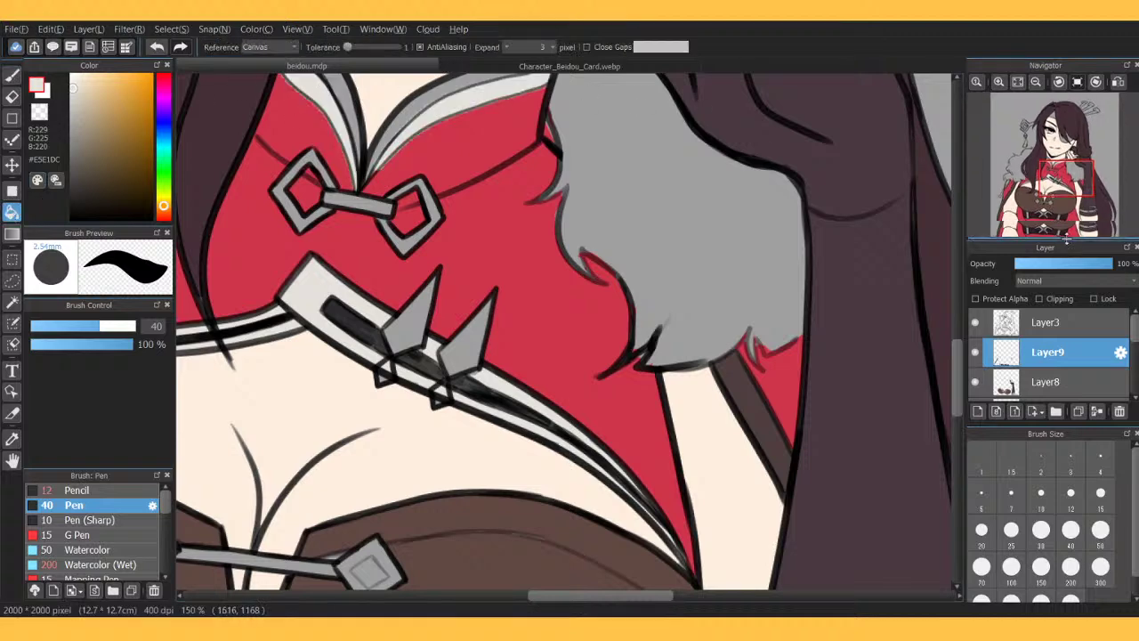
drag(1068, 189, 1054, 167)
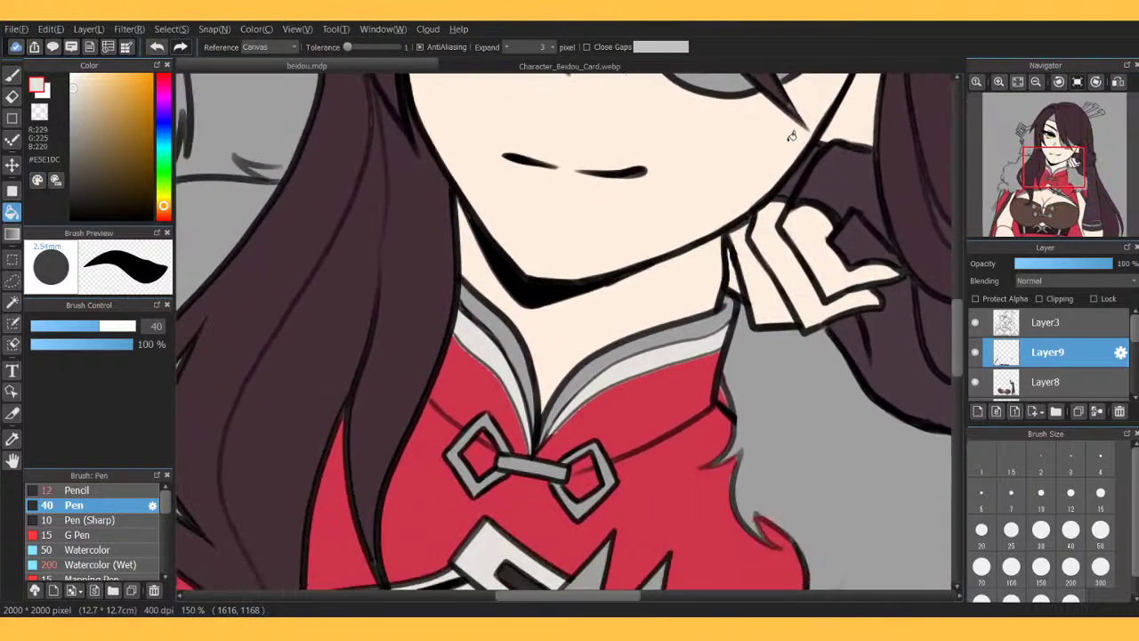
click(157, 47)
click(157, 47)
Set the fill expansion to 1 pixel and fill the outer border strips on both sides of the collar with off-white.
click(508, 47)
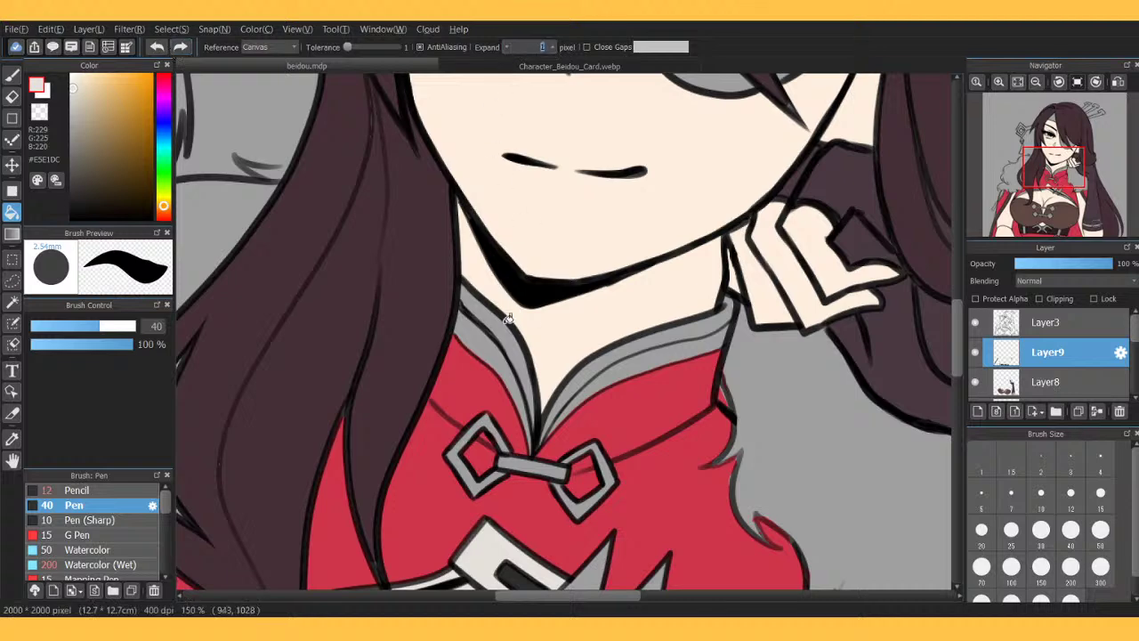
click(521, 347)
click(614, 378)
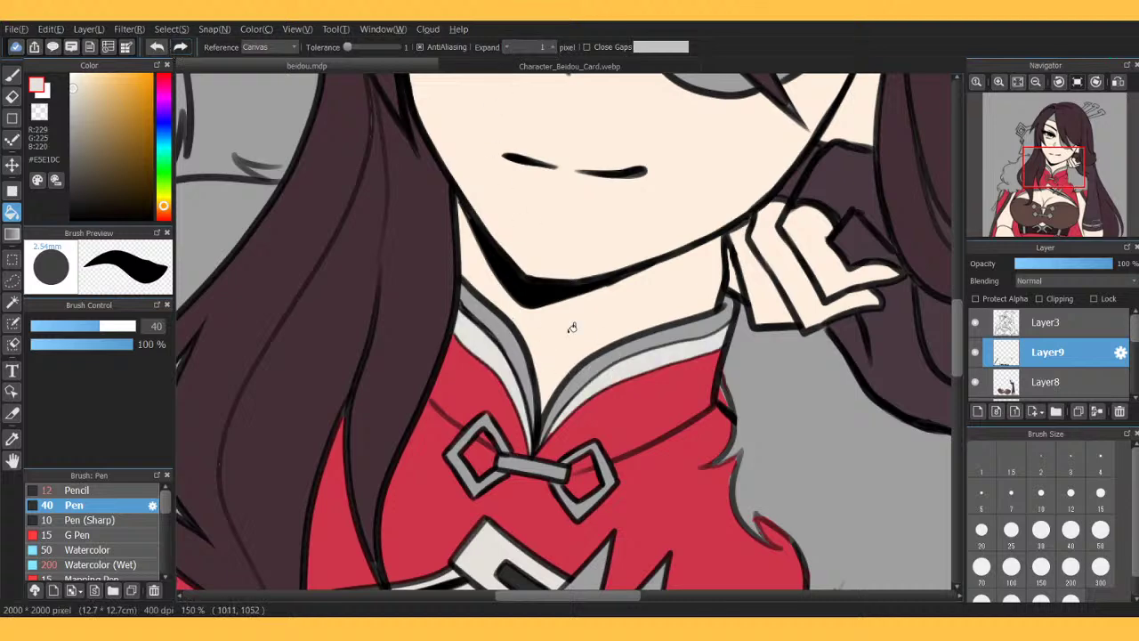
On Layer8, fill both inner collar strips with the dark brown #3F3136 sampled from the character card's glove.
click(1047, 389)
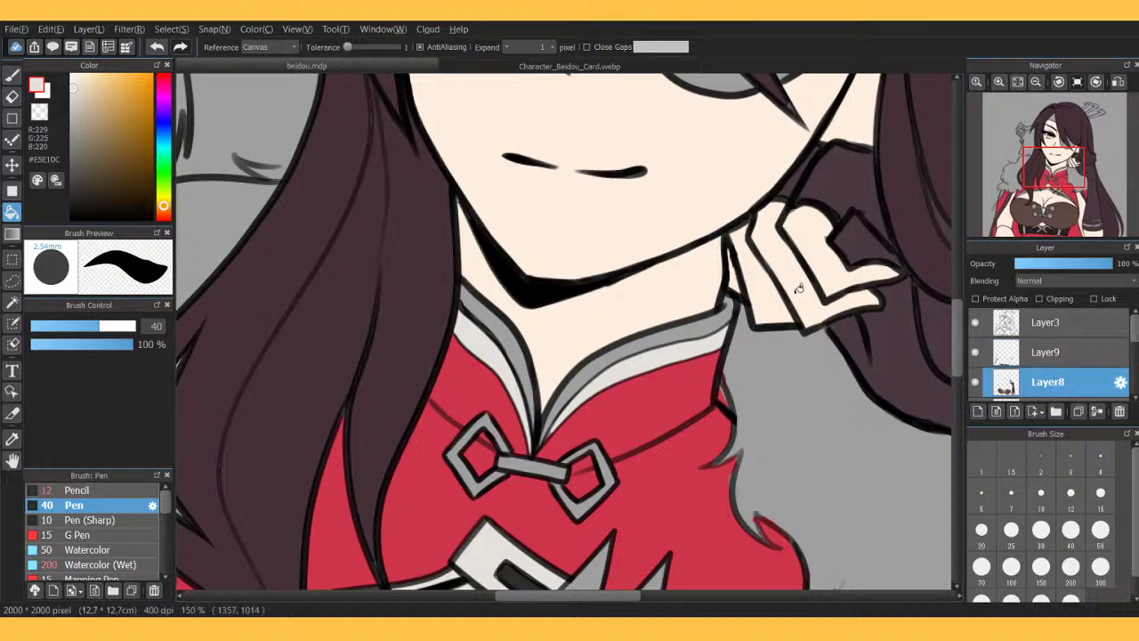
click(504, 68)
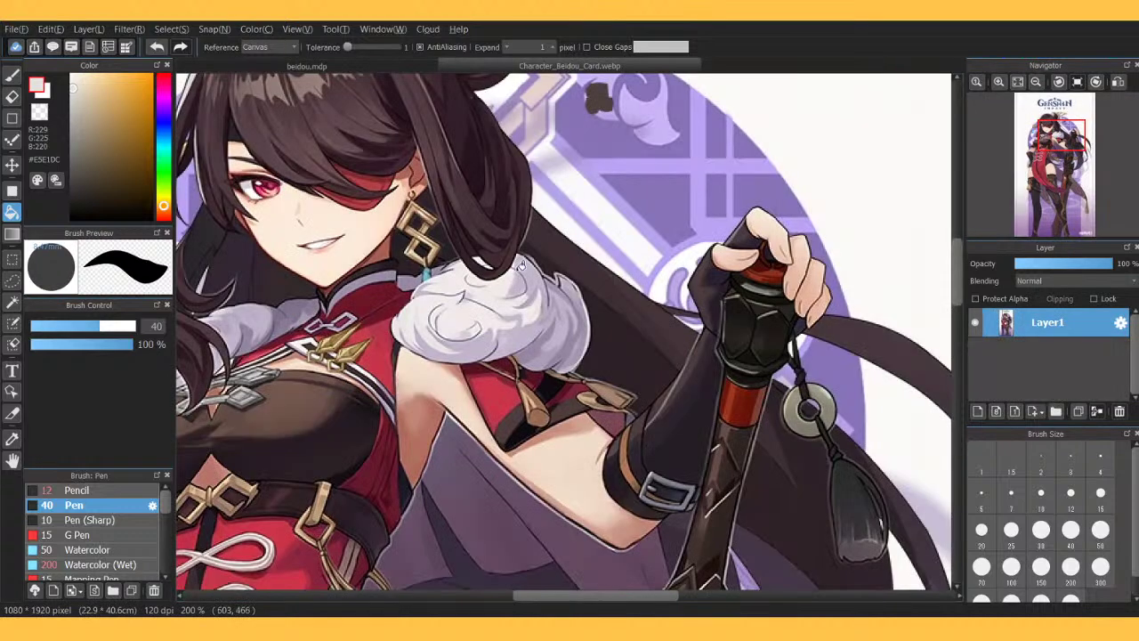
alt+click(392, 257)
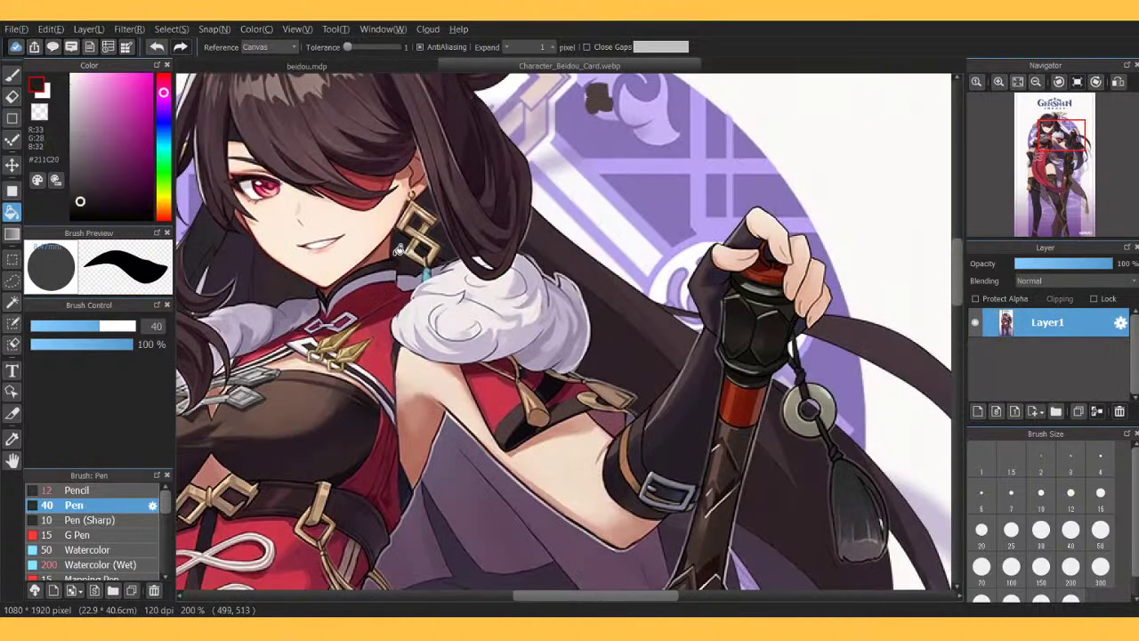
alt+click(705, 283)
click(422, 67)
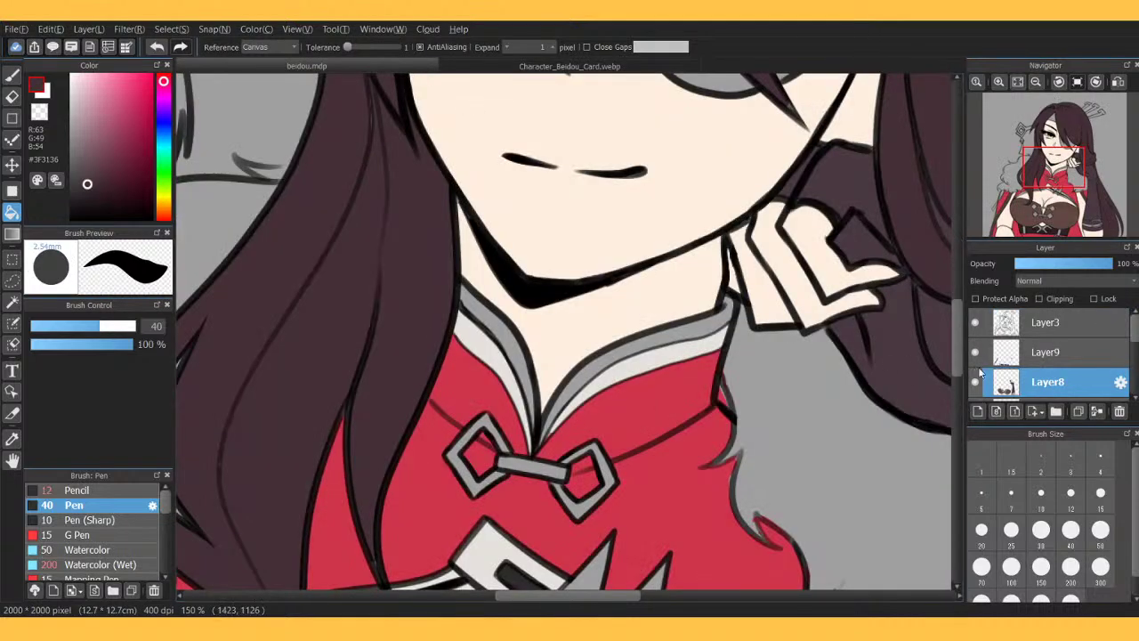
click(715, 313)
click(501, 320)
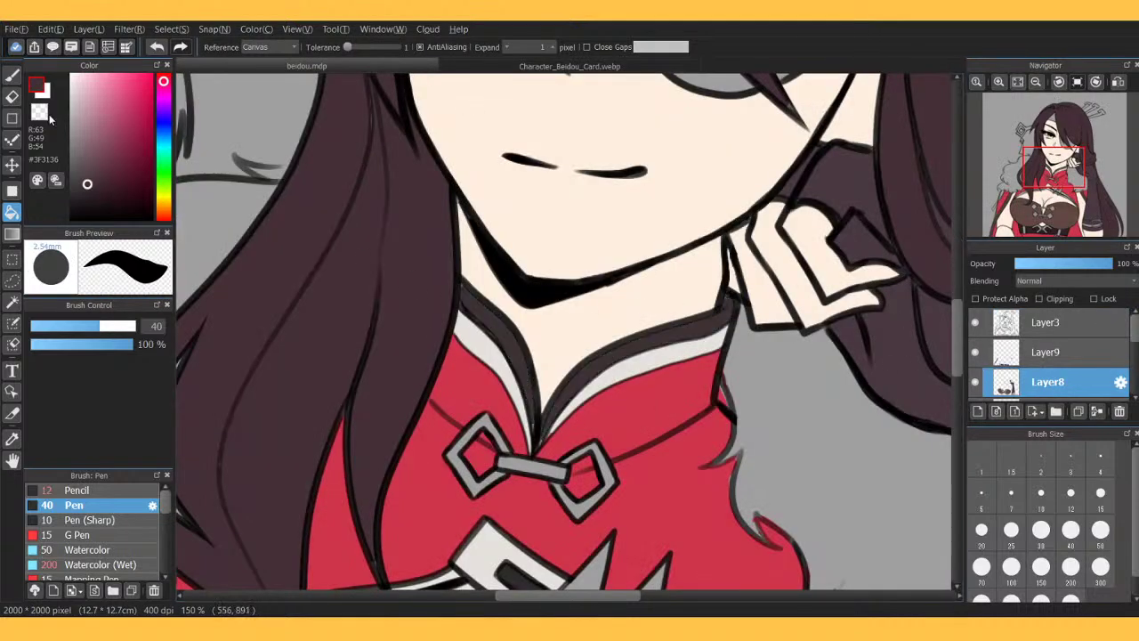
click(14, 76)
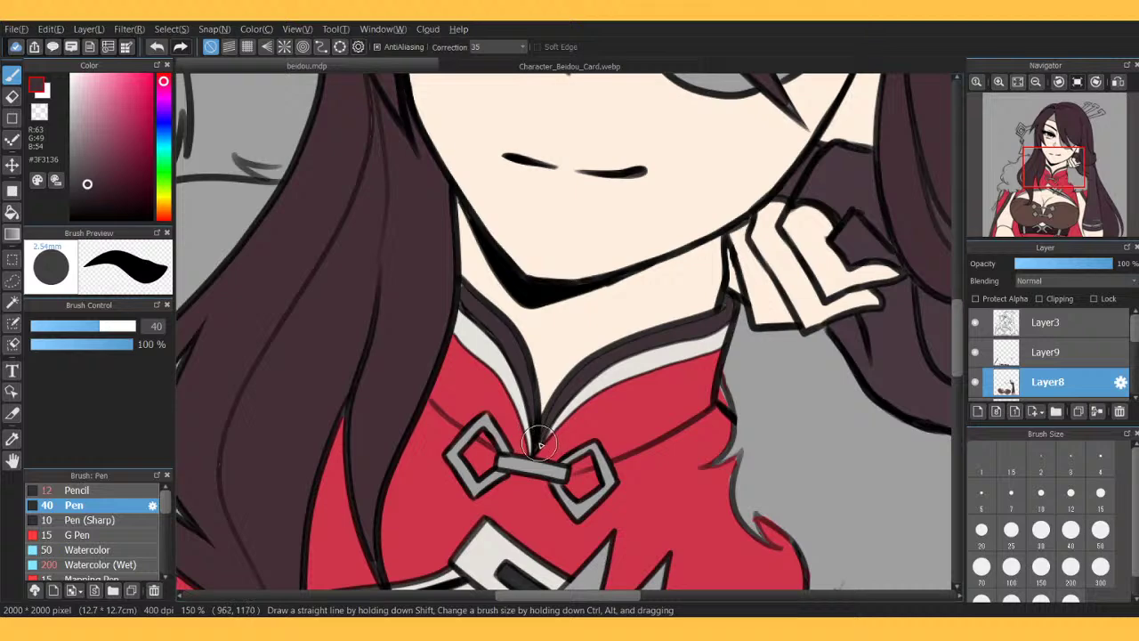
Select Layer7 and sample the costume red #CF354B from the cape in the drawing.
mouse_move(1054, 100)
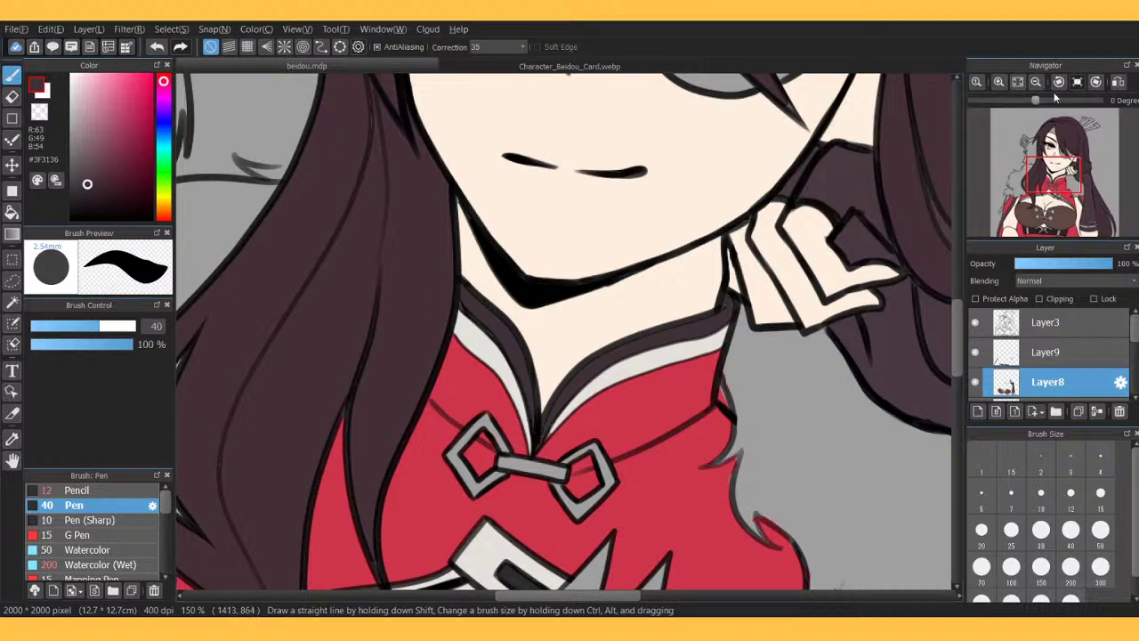
click(1035, 81)
click(1036, 82)
click(1035, 81)
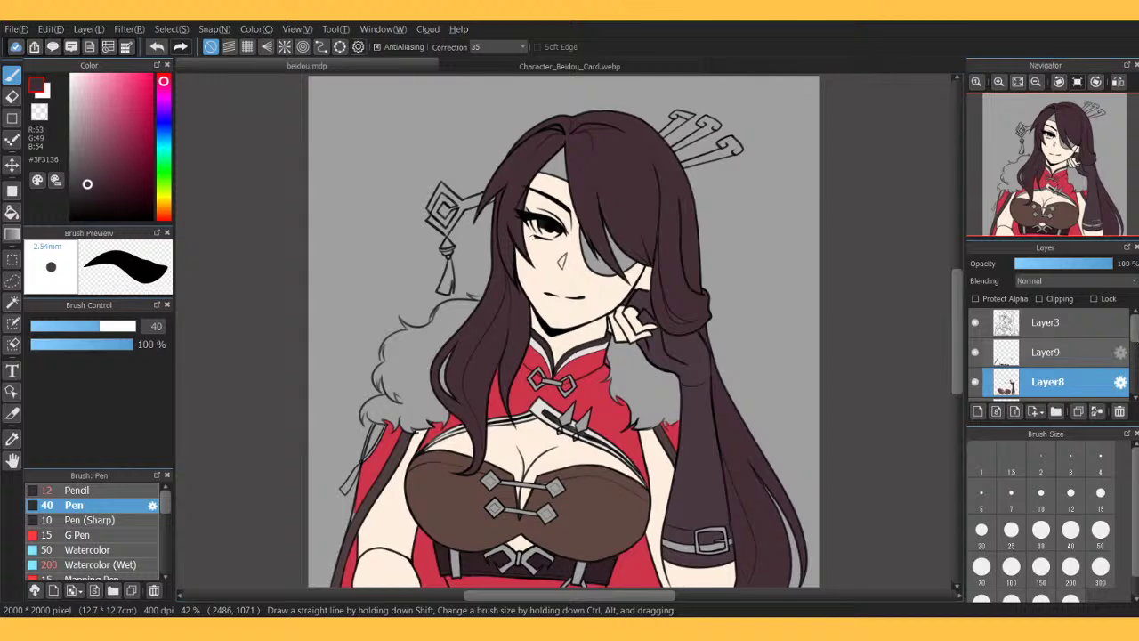
scroll(1135, 315, down, 2)
click(1047, 337)
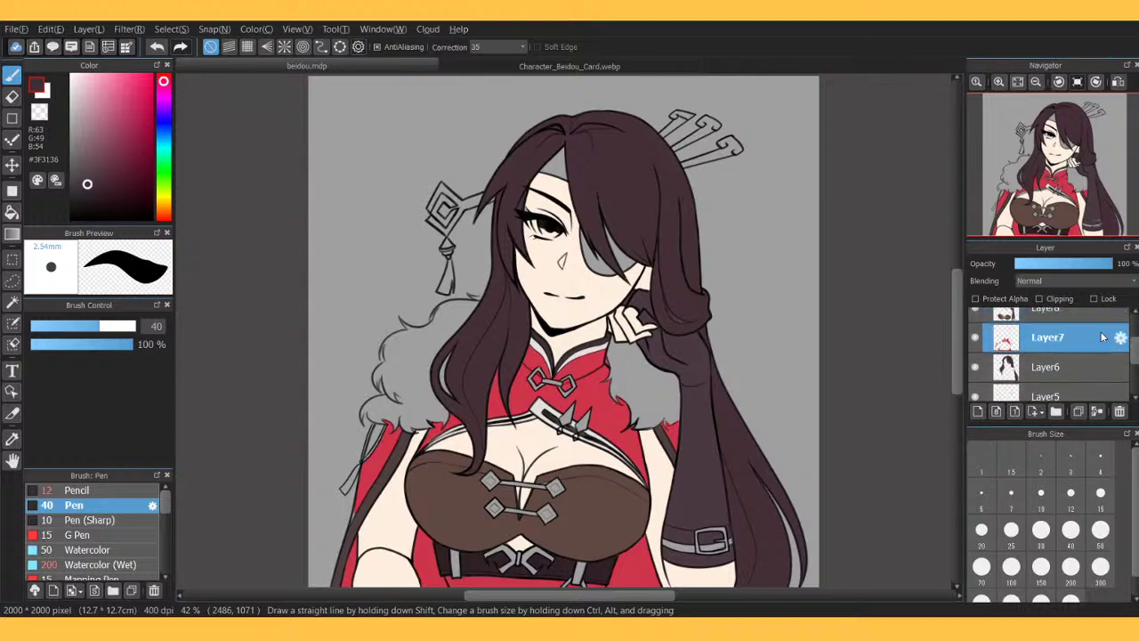
alt+click(369, 469)
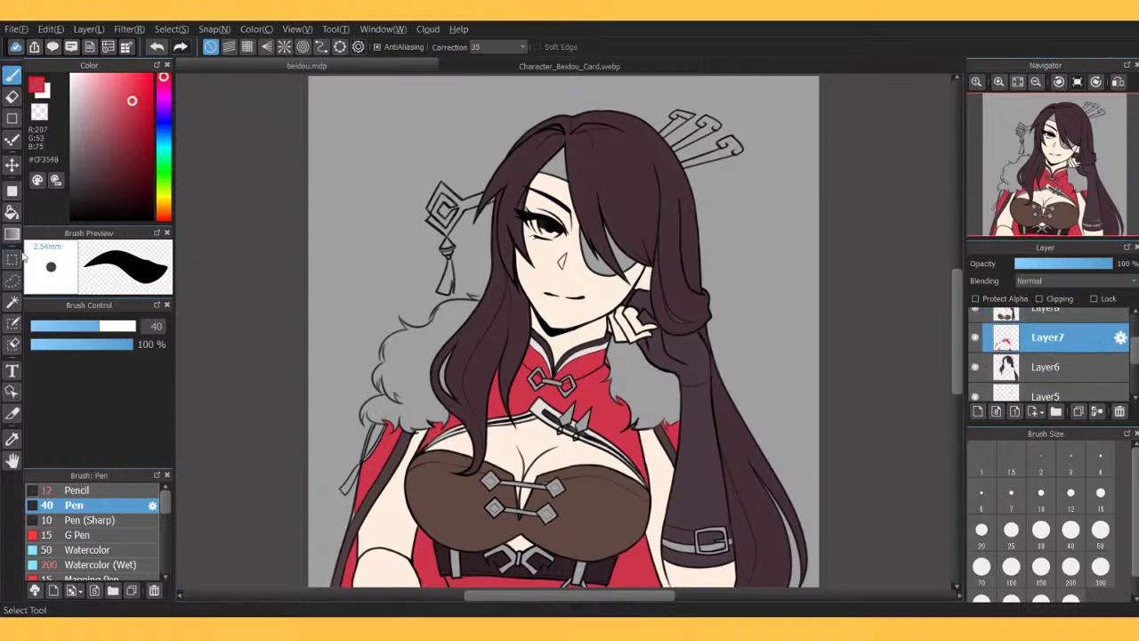
Brush red into the small grey gap at the lower tip of the cape, beside the dark border strip.
key(g)
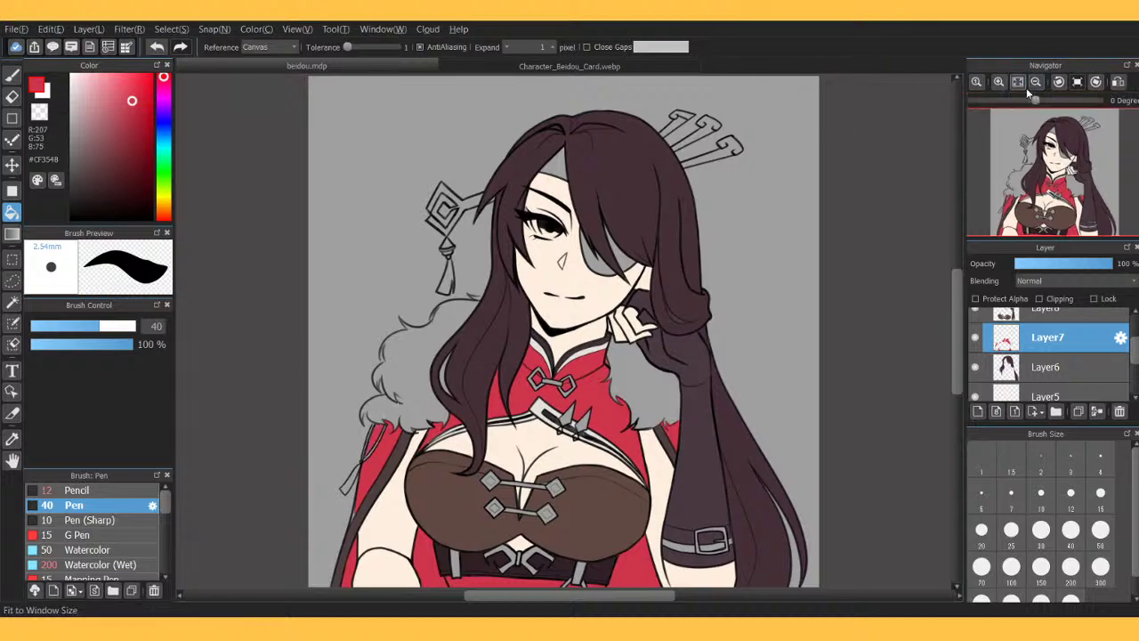
click(999, 82)
click(998, 82)
click(999, 82)
click(999, 82)
drag(1054, 188, 988, 207)
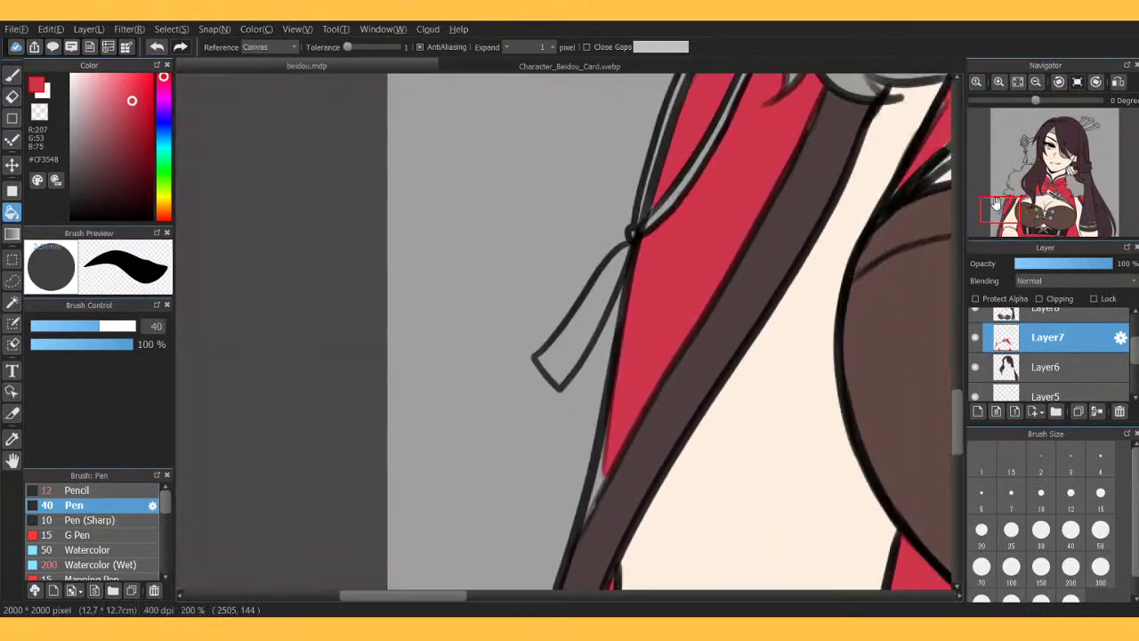
key(p)
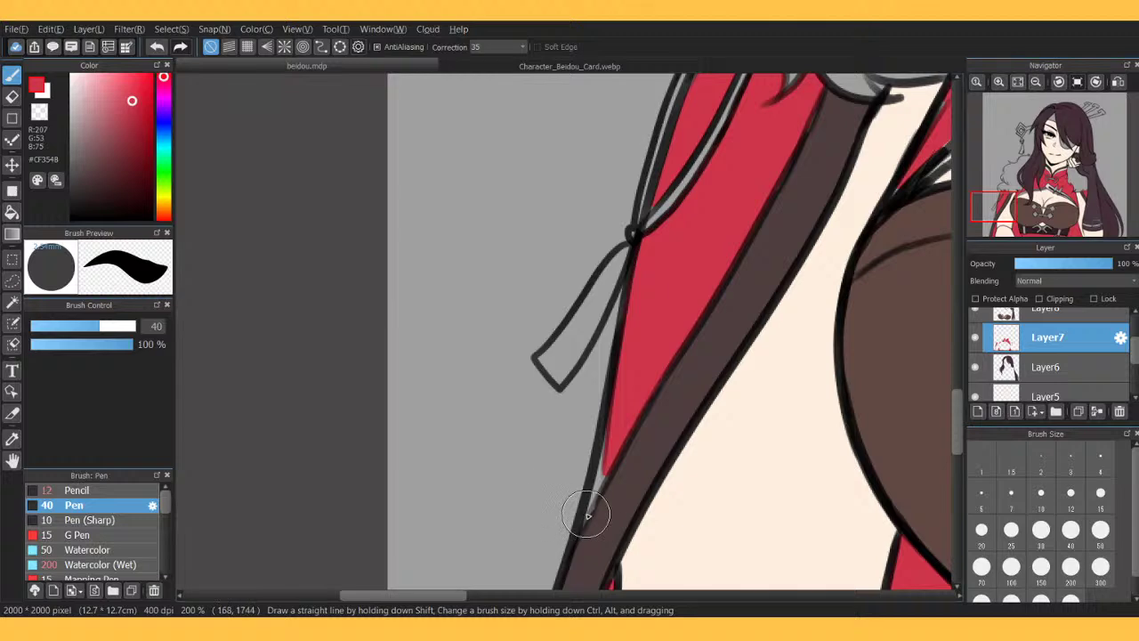
mouse_move(588, 518)
mouse_down()
mouse_move(617, 410)
mouse_move(595, 517)
mouse_move(589, 475)
mouse_up()
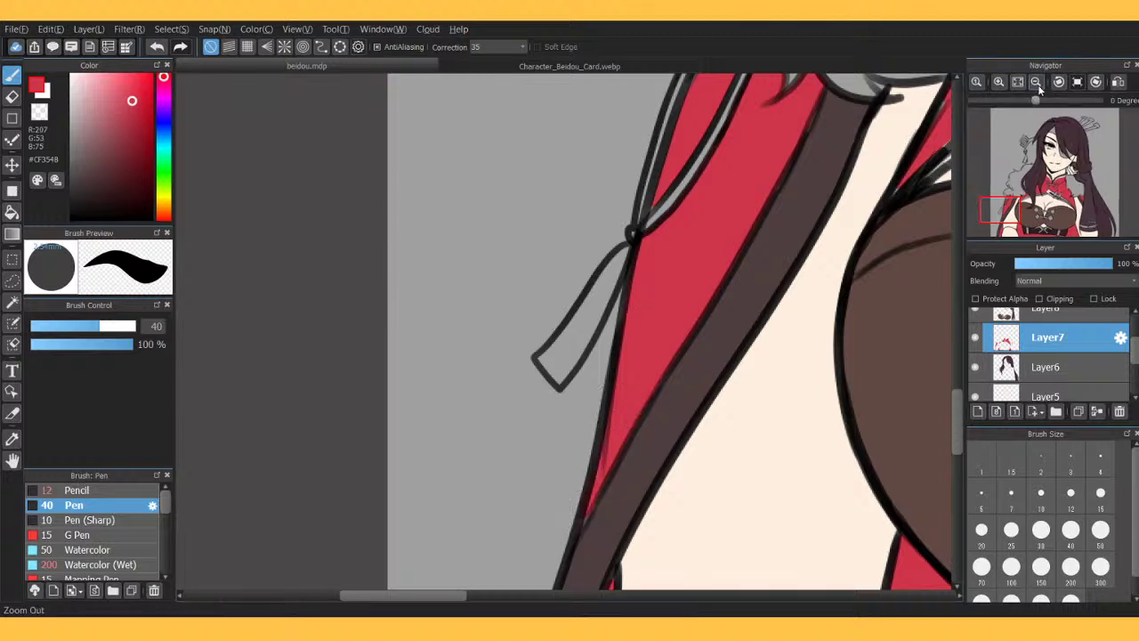
Fill both visible parts of the eyepatch with the costume red.
click(1036, 82)
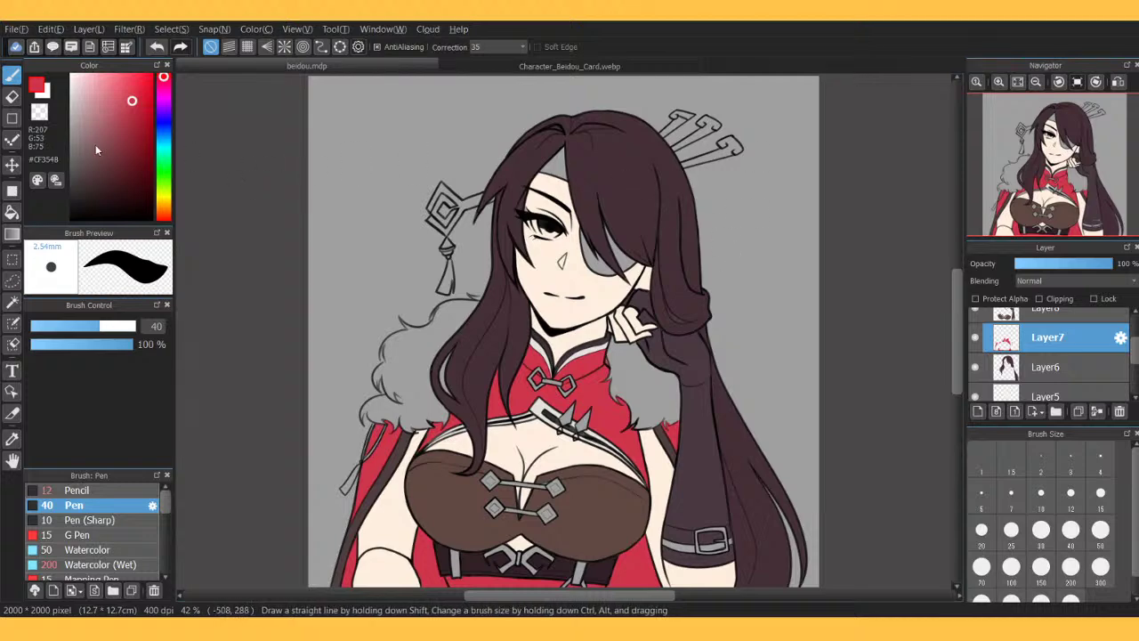
click(13, 212)
click(582, 260)
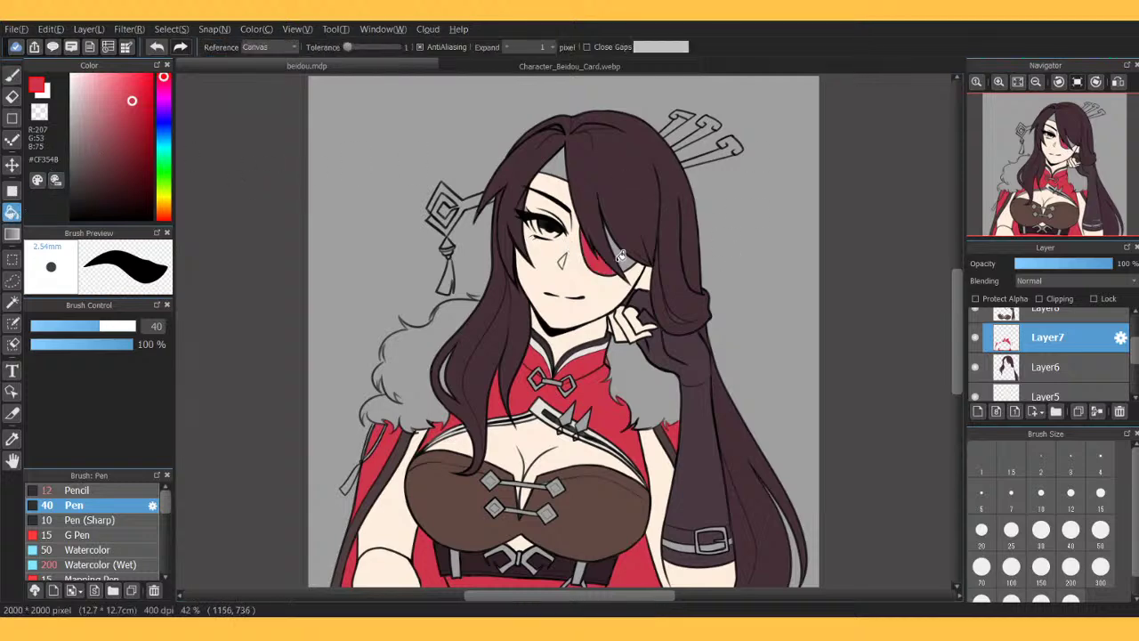
click(634, 258)
Sample the dark purplish brown #4A3941 from the drawing and fill the eyepatch strap on the forehead with it.
alt+click(617, 522)
alt+click(605, 257)
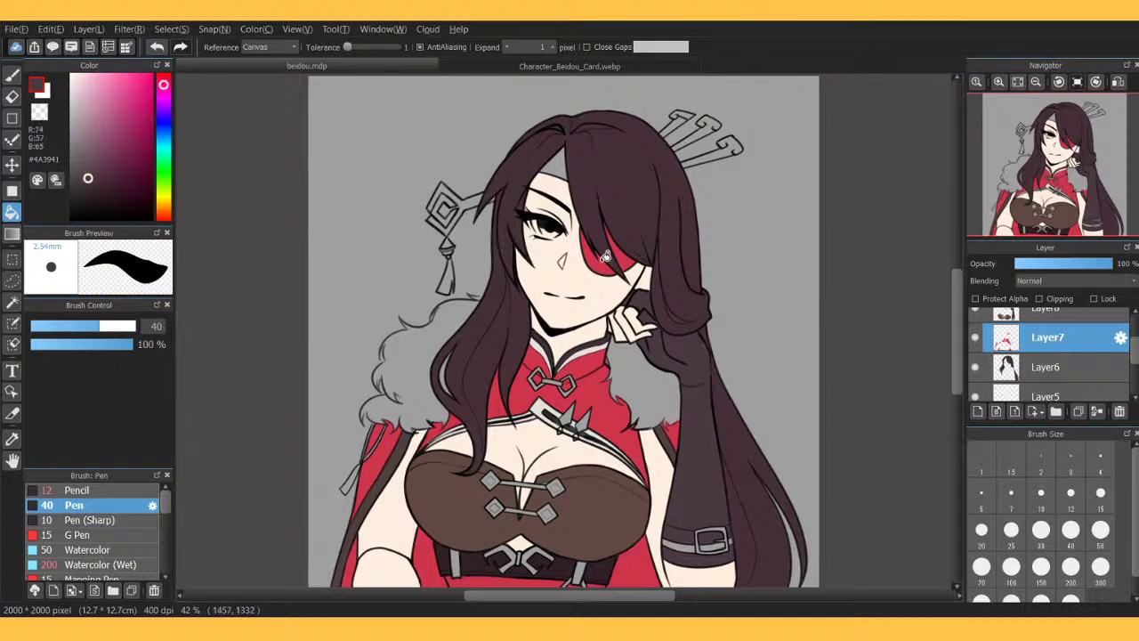
click(562, 165)
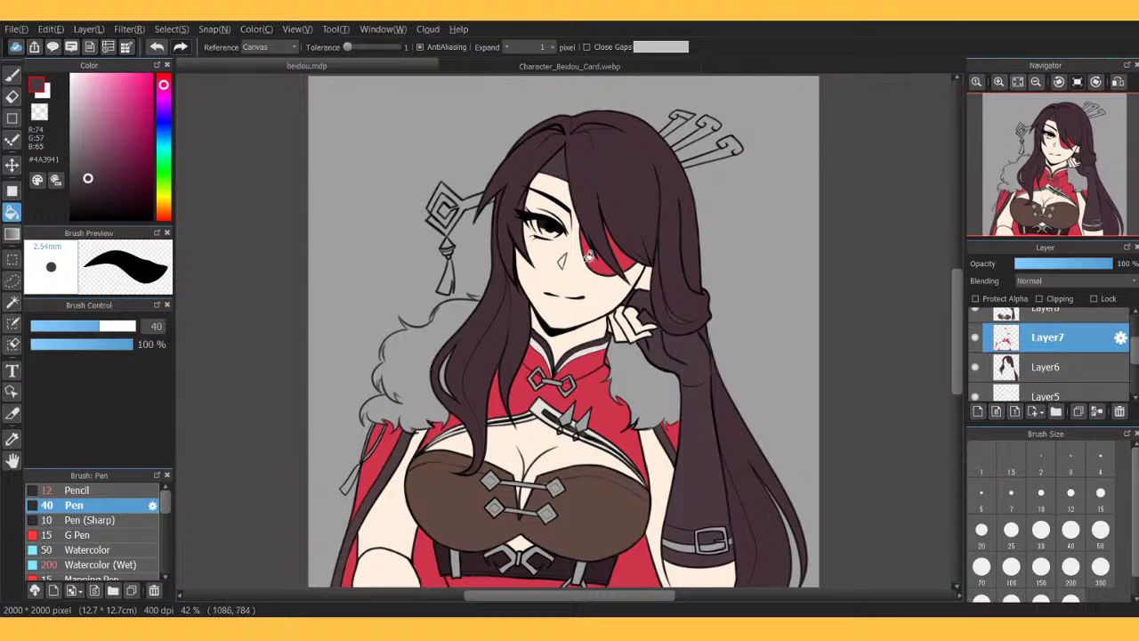
Toggle Layer7's visibility off and on to check which areas it colours.
click(976, 338)
click(976, 338)
click(975, 338)
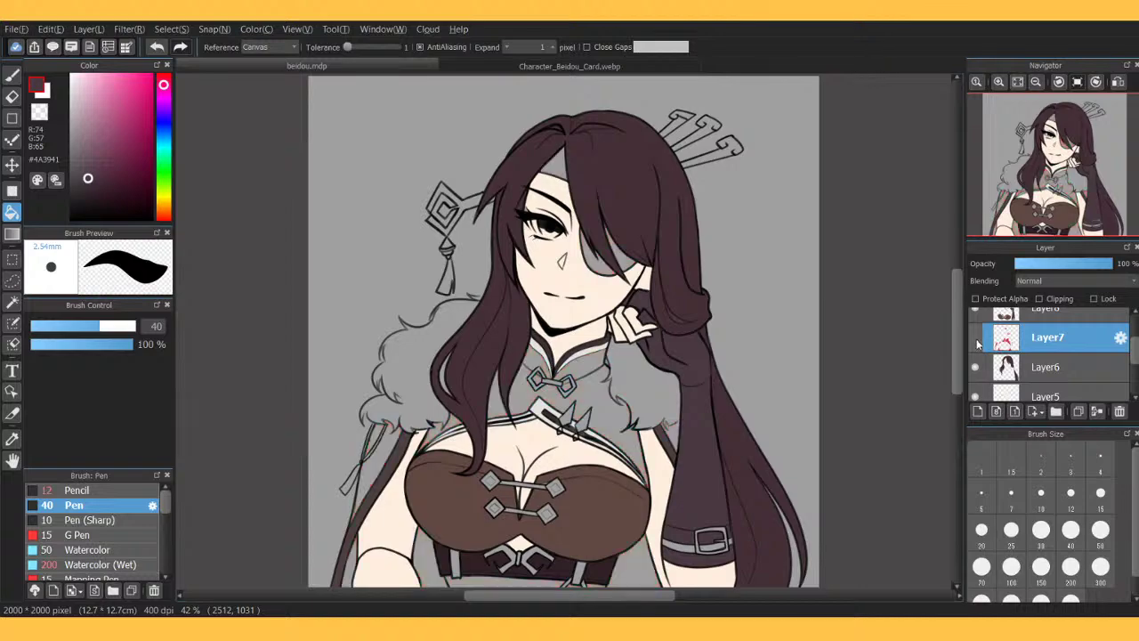
click(977, 339)
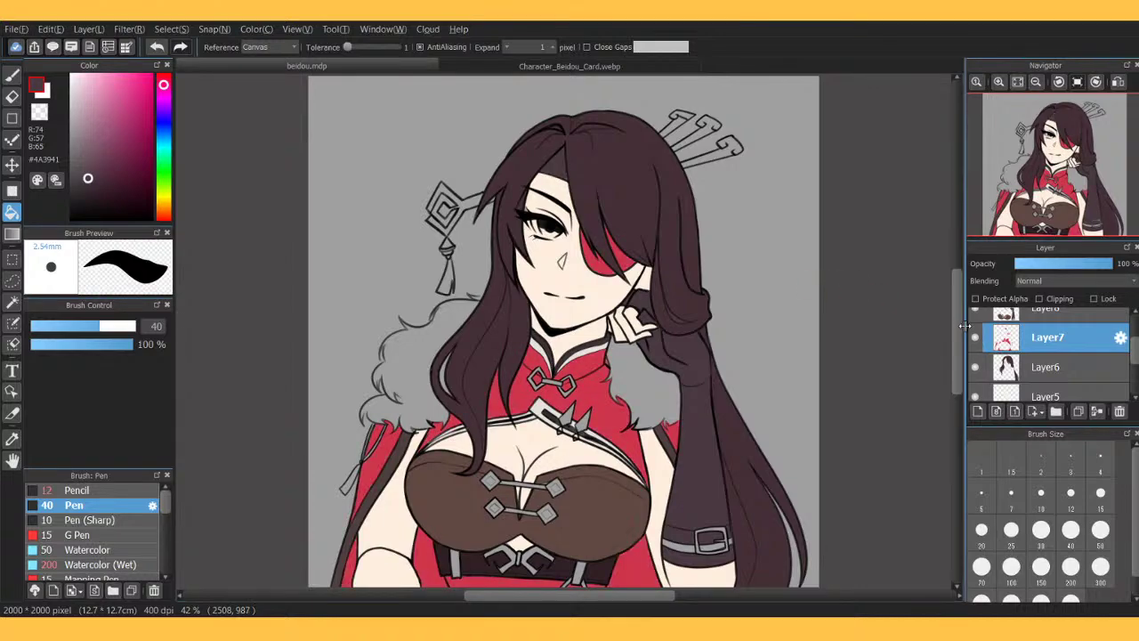
Sample the muted gold #BE9C7F from the hair ornament on the character card and return to the beidou.mdp drawing.
click(589, 67)
drag(1062, 138, 1031, 139)
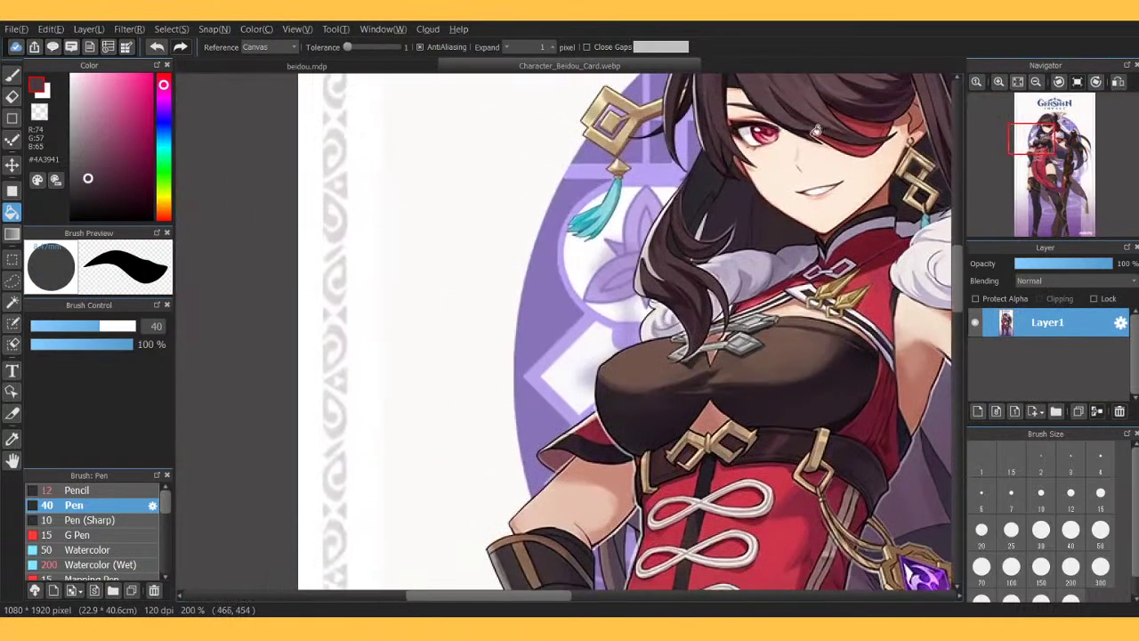
alt+click(628, 101)
click(414, 68)
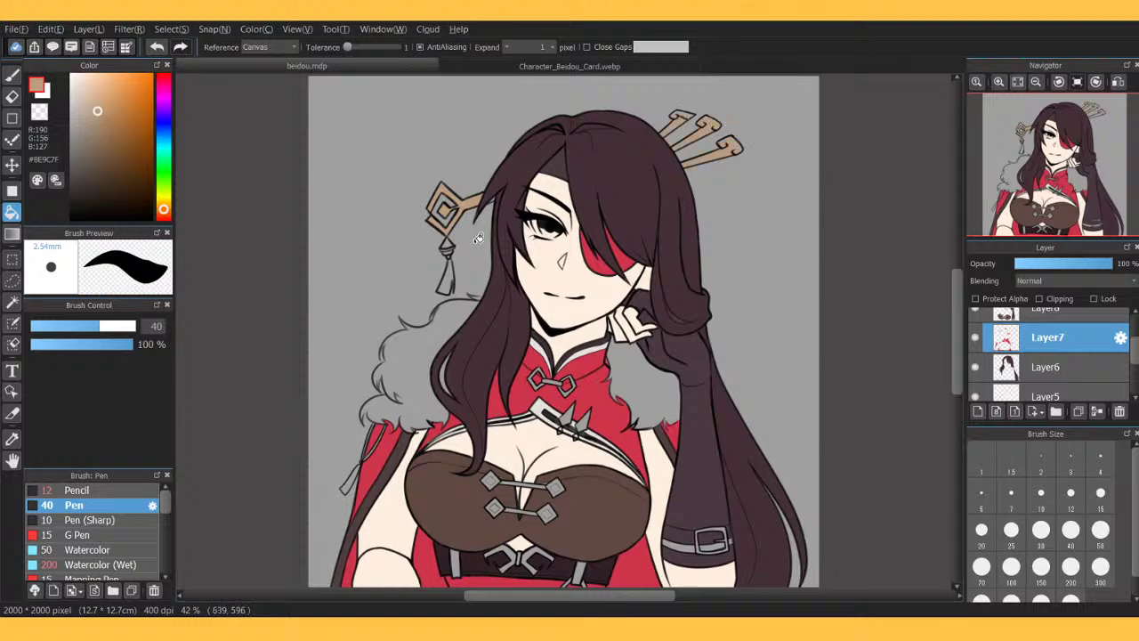
Paint the bell-shaped cap above the hair ornament's tassel with the muted gold using the 40 px Pen.
scroll(478, 239, up, 7)
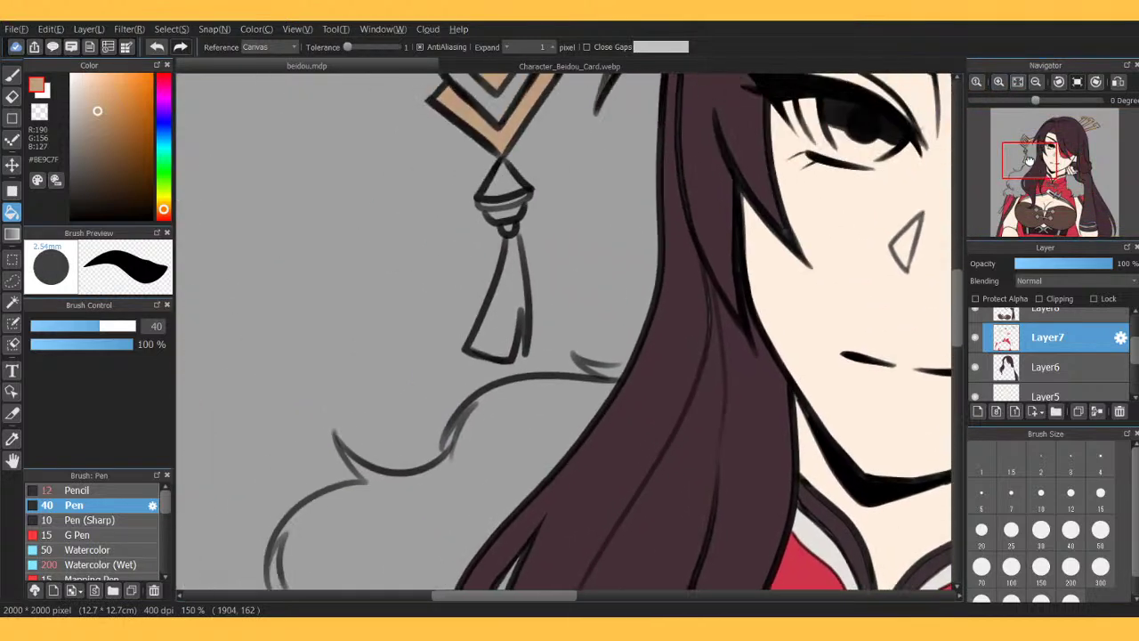
drag(1029, 160, 1030, 157)
click(12, 76)
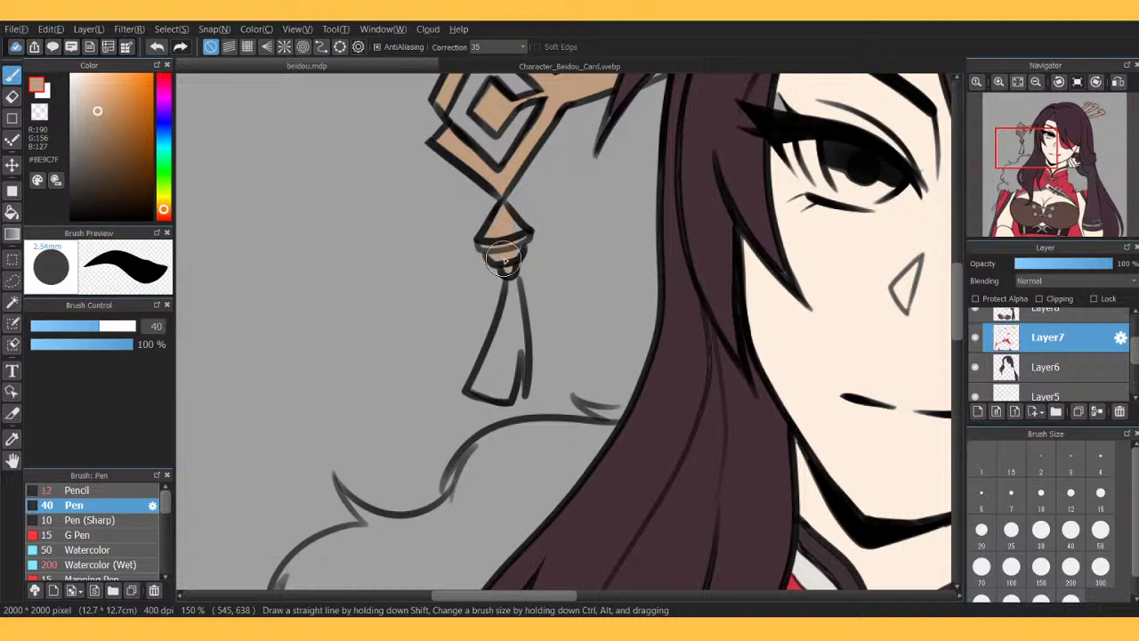
mouse_move(504, 259)
mouse_down()
mouse_move(493, 242)
mouse_move(510, 227)
mouse_move(506, 245)
mouse_up()
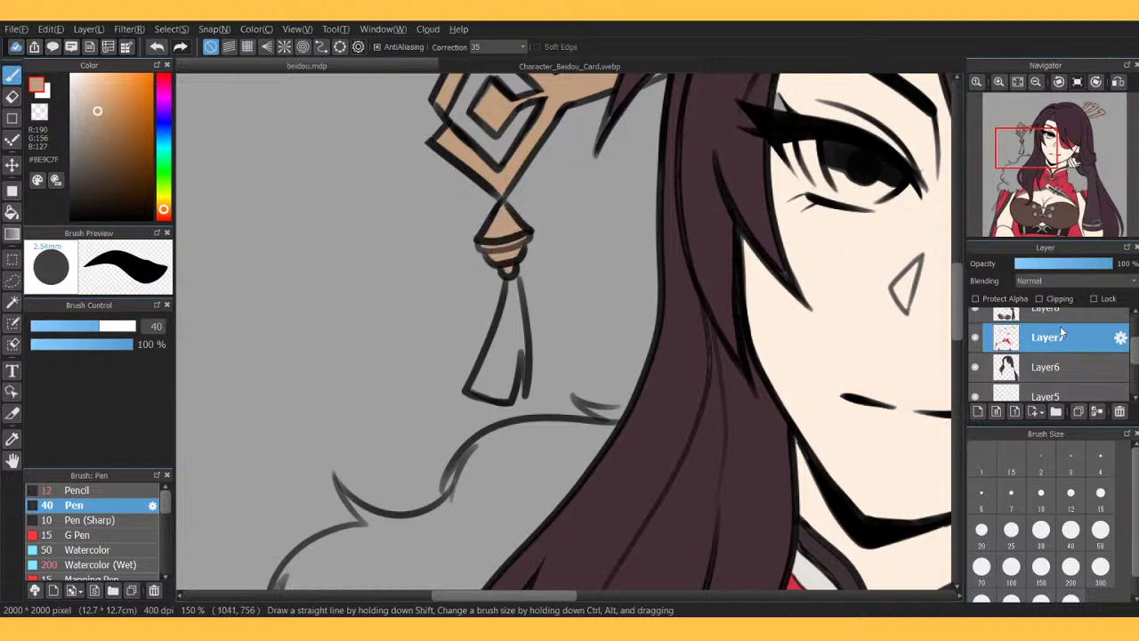
Sample the light blue #91D8E2 from the tassel on the character card and fill the hair ornament's tassel with it on Layer8.
click(1055, 358)
click(1053, 314)
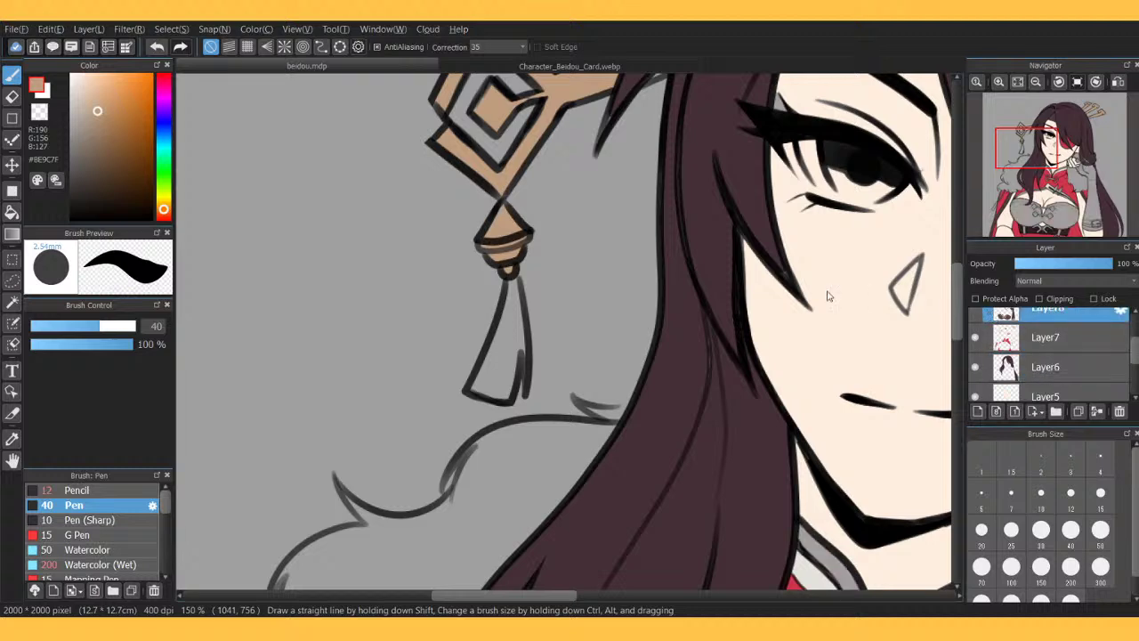
click(976, 311)
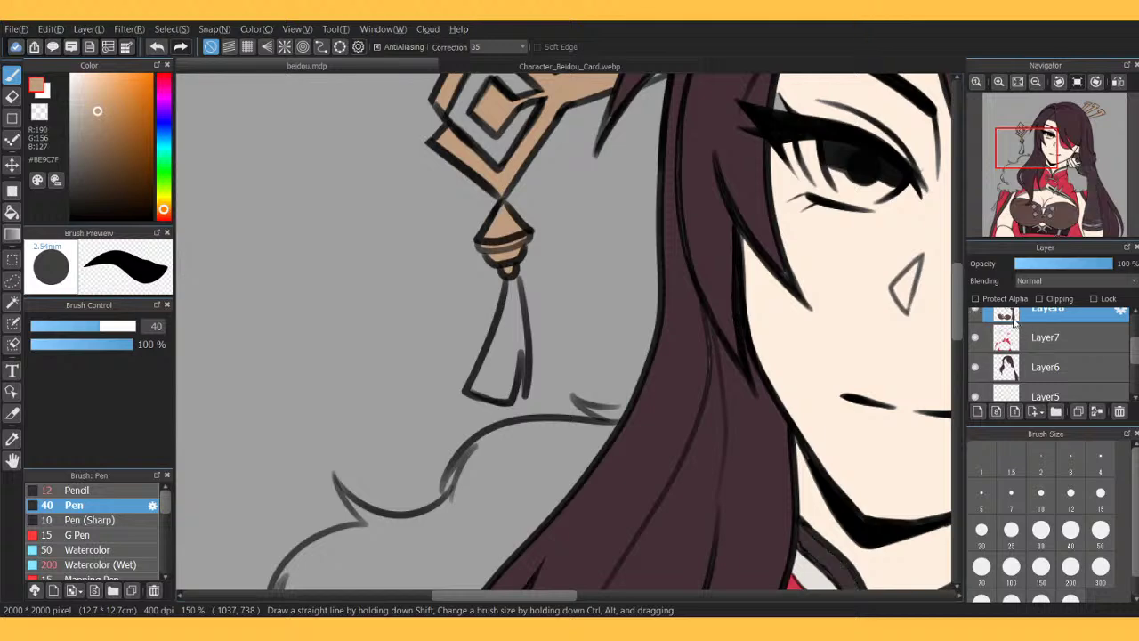
click(472, 68)
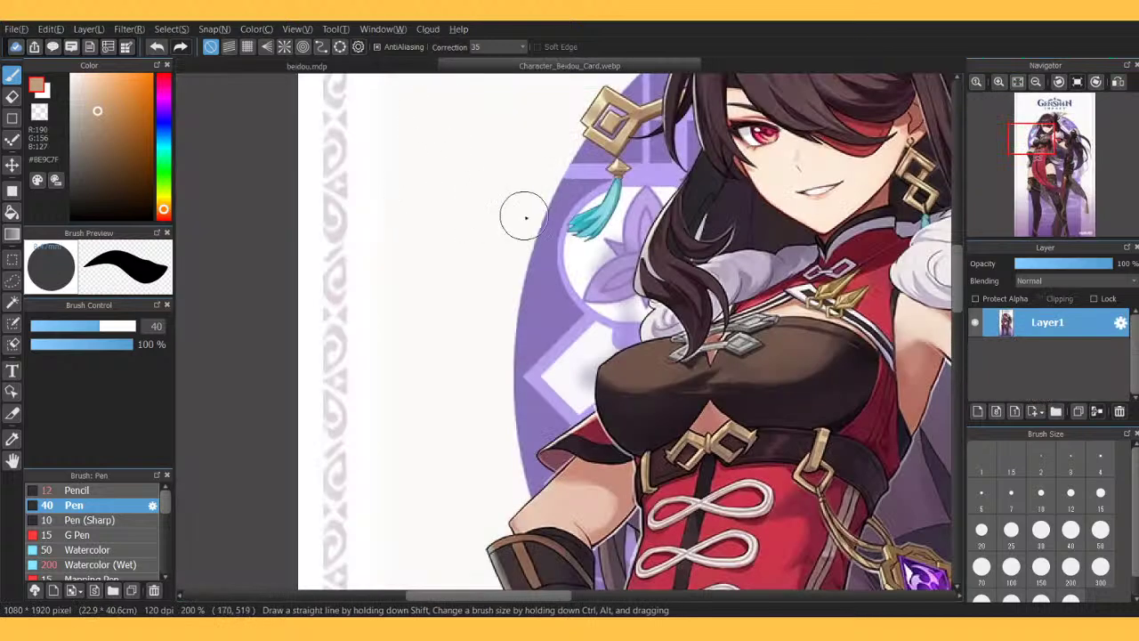
click(349, 62)
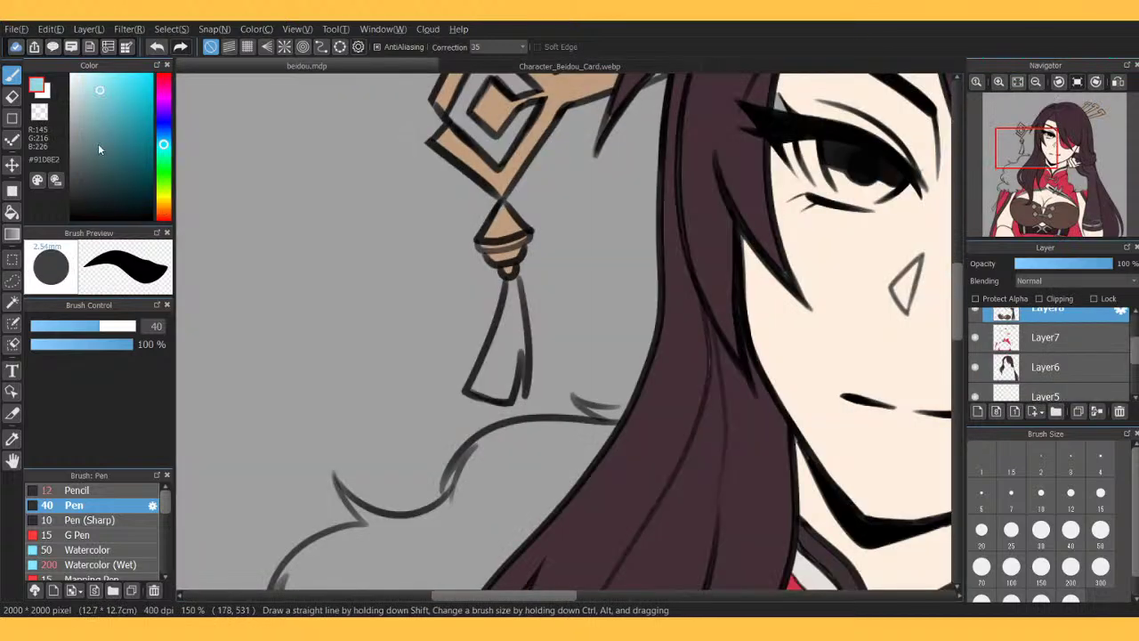
key(g)
click(516, 347)
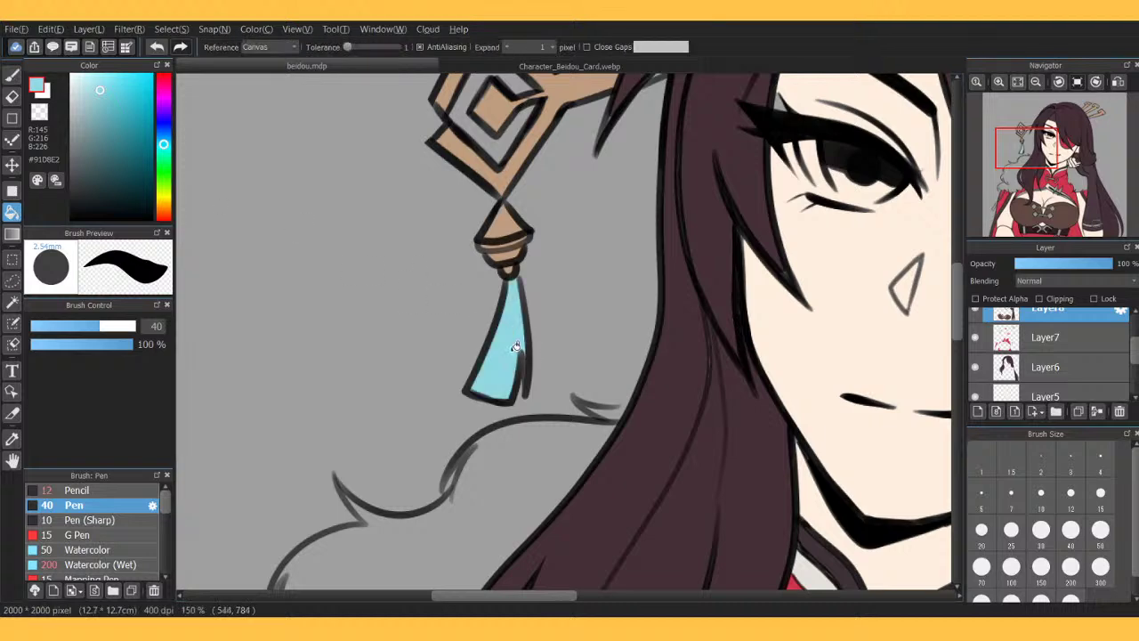
click(13, 75)
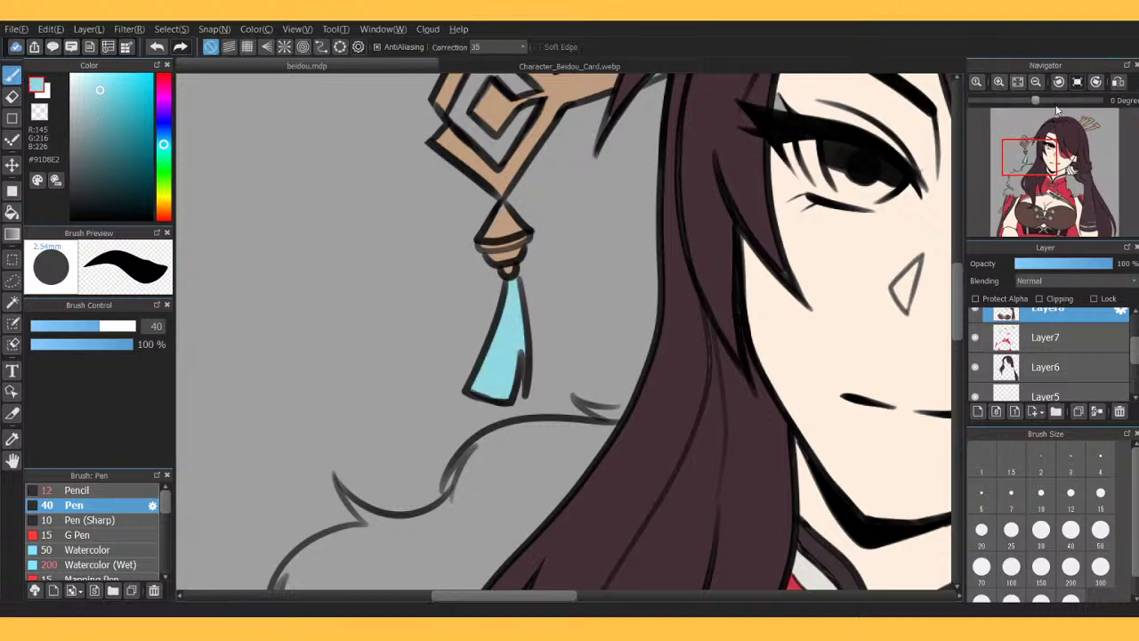
Add a new layer above Layer9 and sample the light gold #D4B18A from the belt buckle on the character card.
click(1017, 82)
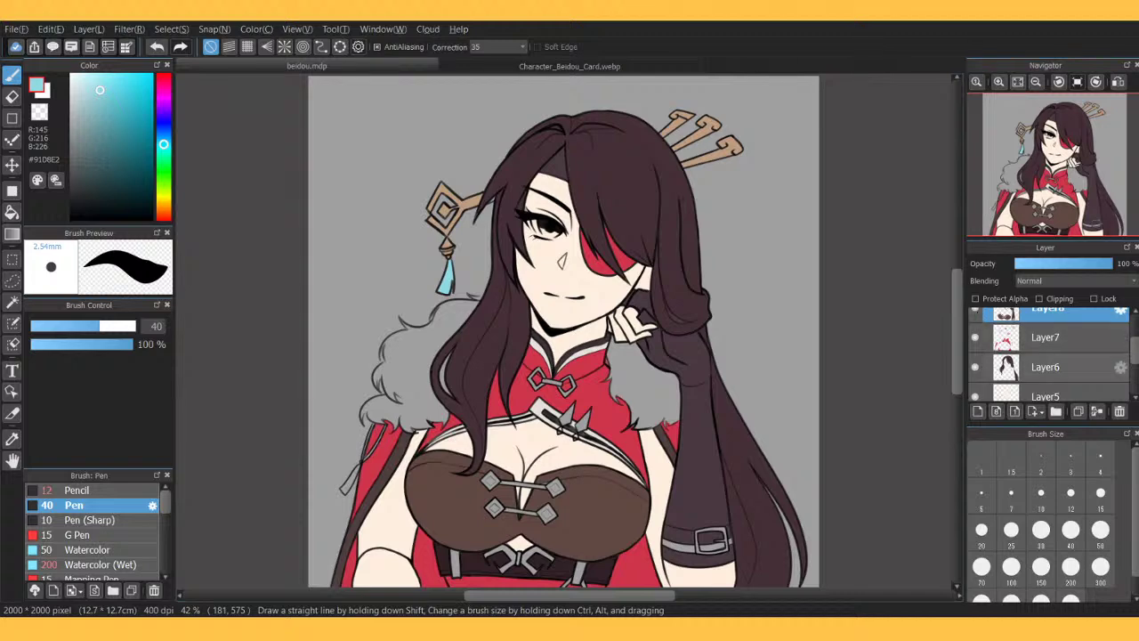
drag(1135, 349, 1136, 326)
click(1037, 356)
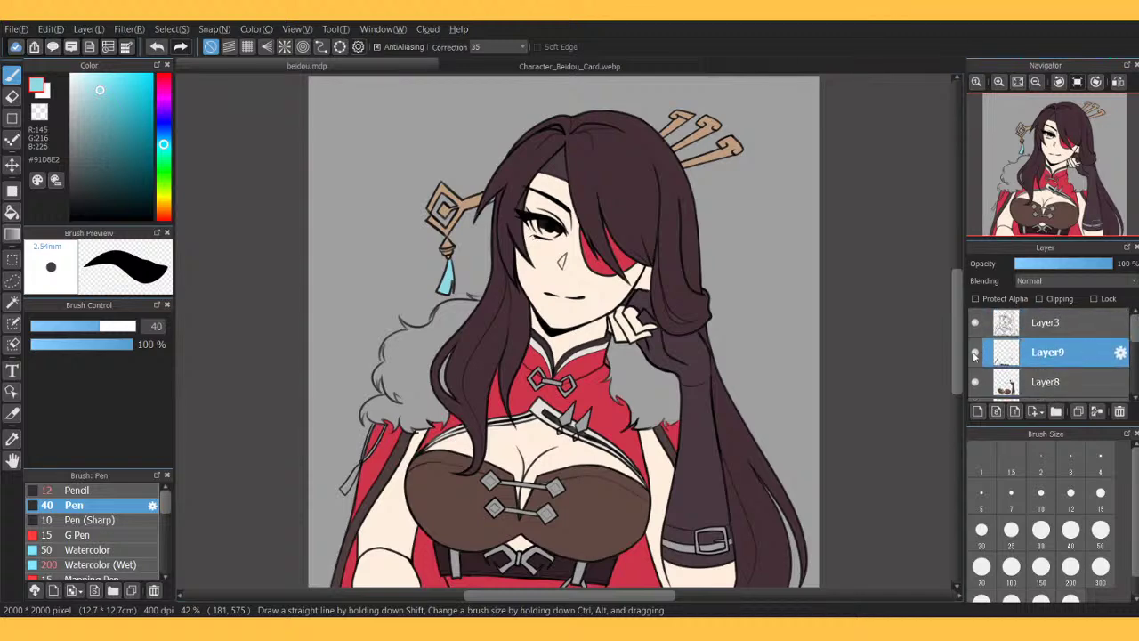
click(976, 353)
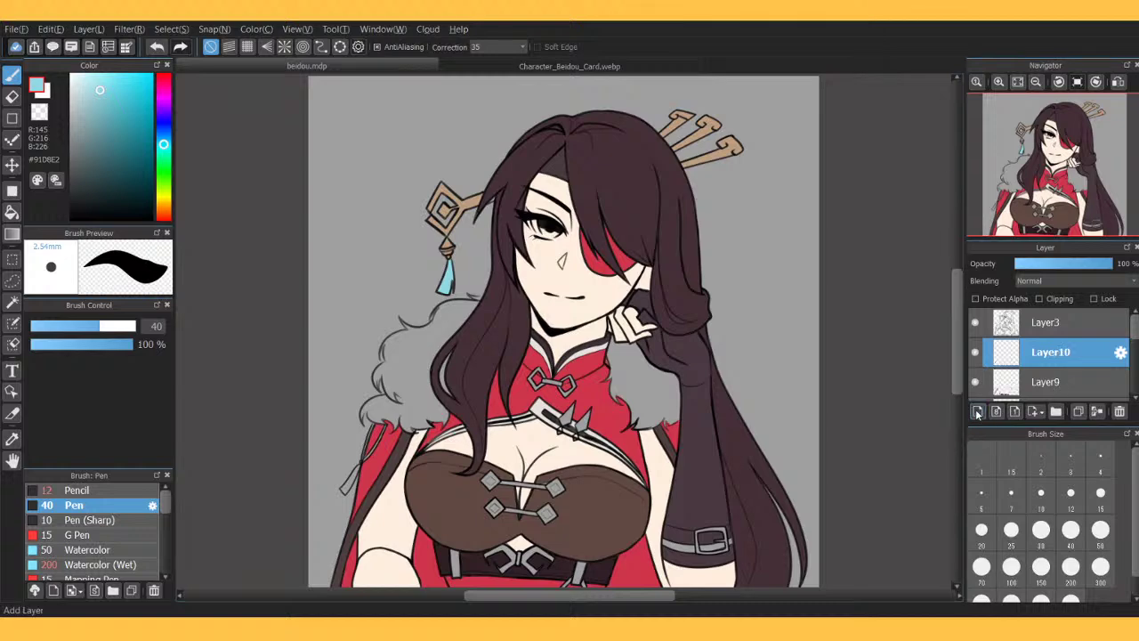
click(561, 64)
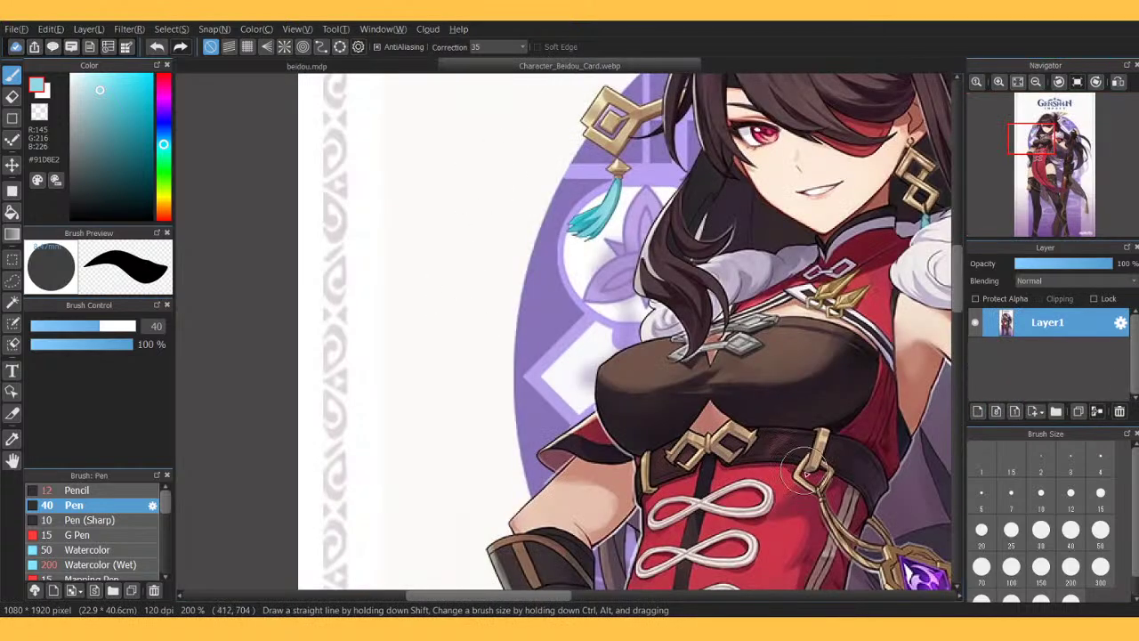
alt+click(821, 439)
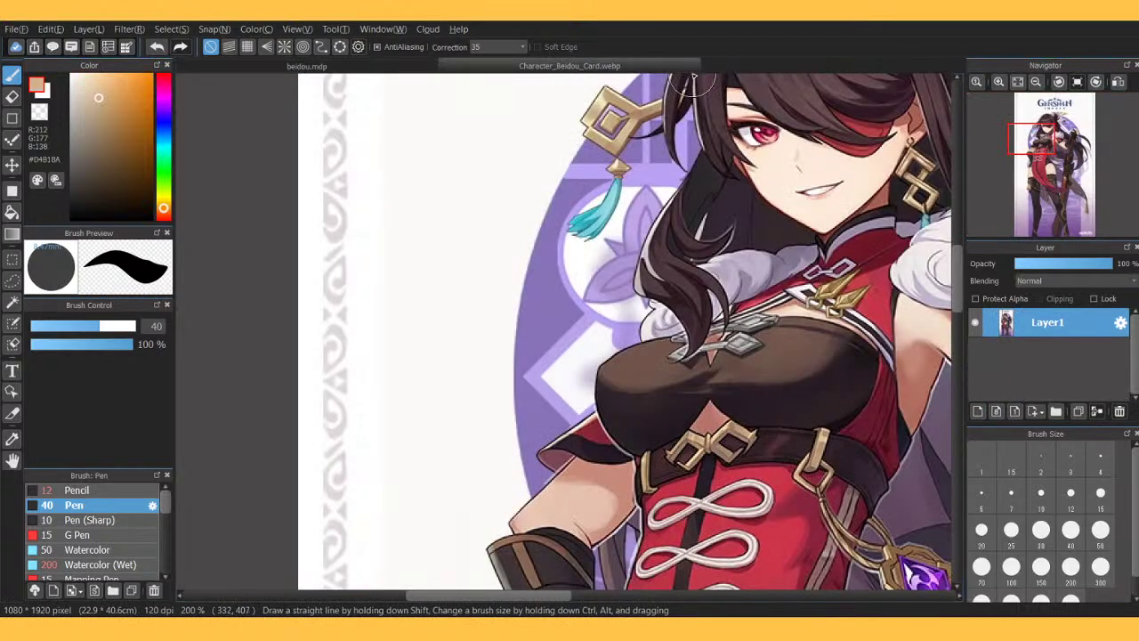
click(302, 64)
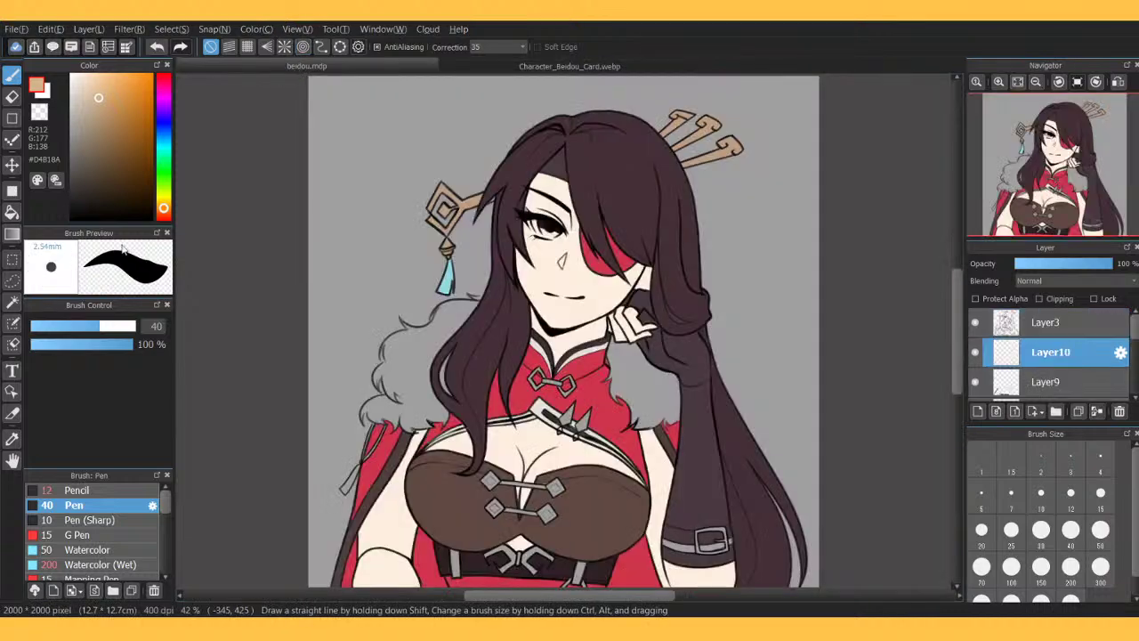
Fill both halves and the centre of the belt's front clasp with the light gold on Layer10.
click(12, 212)
click(998, 82)
click(998, 82)
click(997, 82)
drag(1053, 174, 1043, 214)
click(529, 485)
click(532, 485)
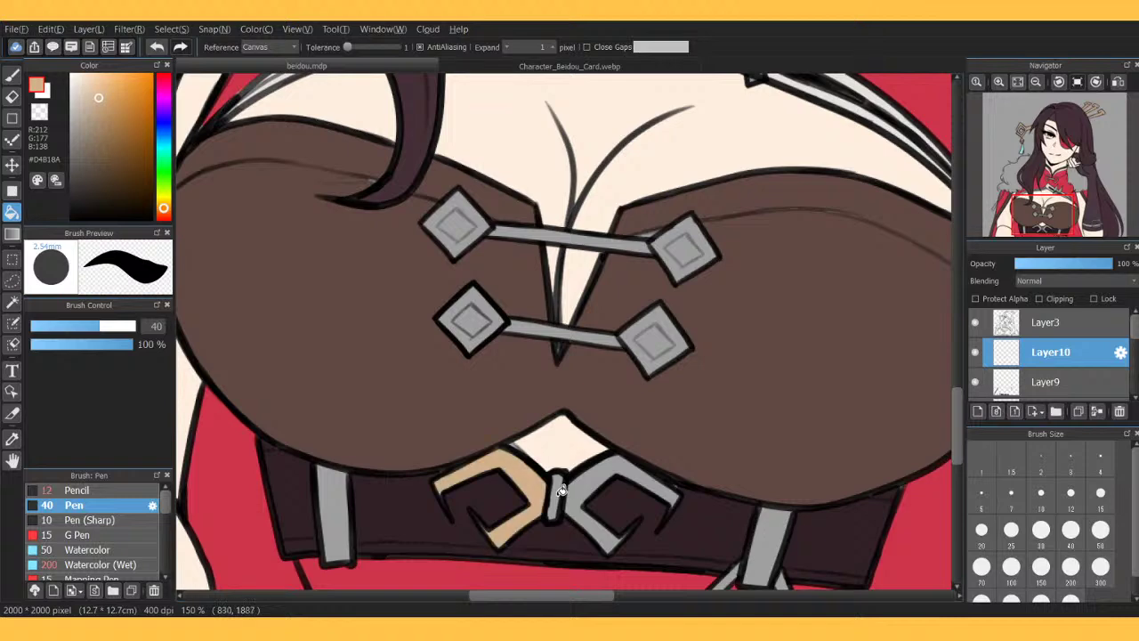
click(582, 491)
Fill the two vertical belt loops and the thin straps hanging below the belt with the light gold.
click(343, 488)
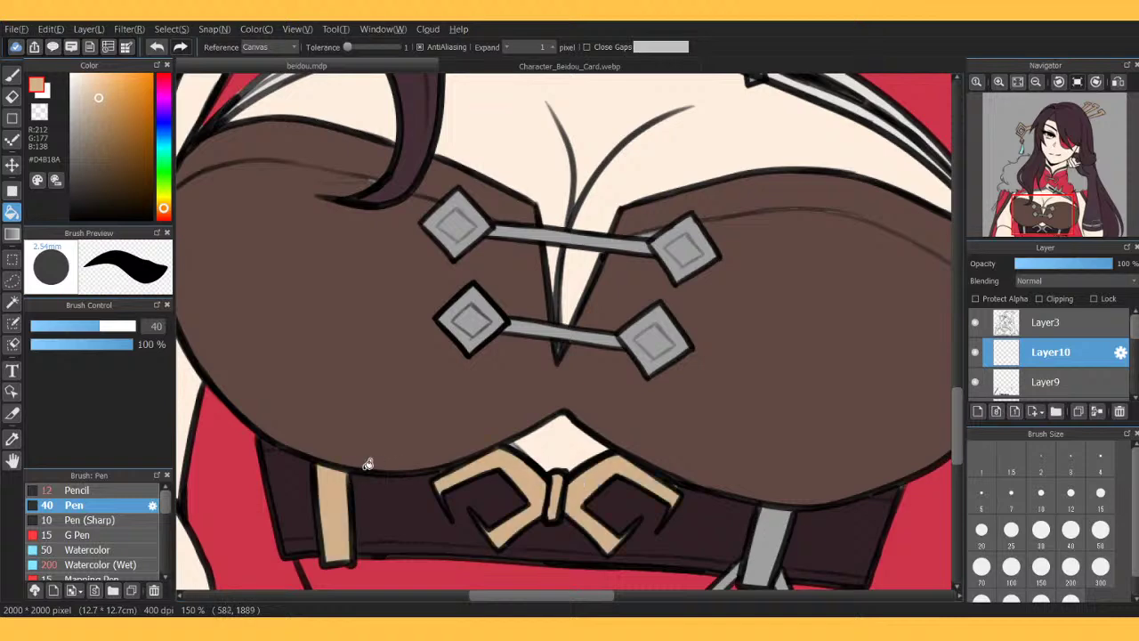
click(762, 534)
scroll(926, 226, down, 5)
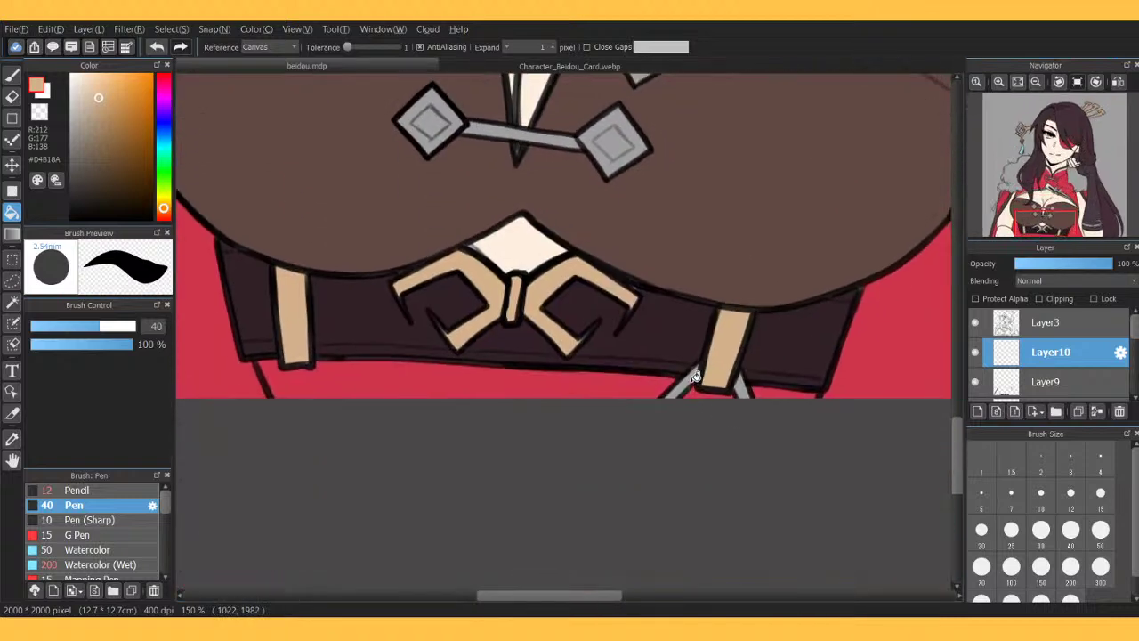
click(691, 381)
click(747, 385)
Fill the visible sections of the strap around the glove cuff with the light gold.
drag(1026, 221, 1073, 219)
click(686, 316)
click(739, 331)
click(779, 318)
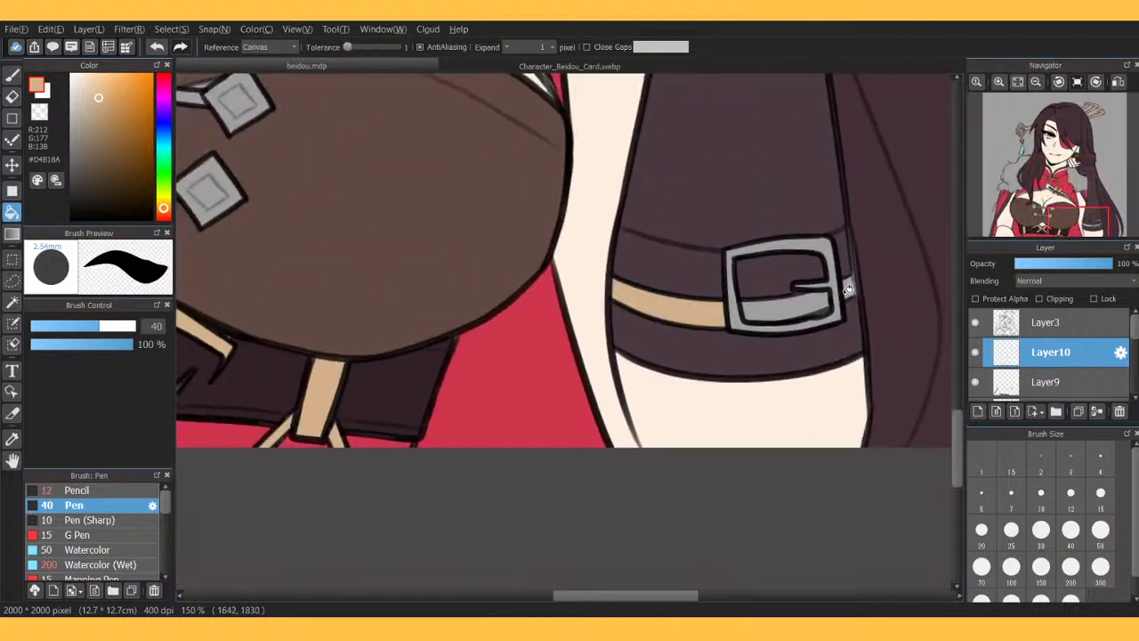
click(805, 303)
Fill the hanging tassel and the adjoining cord on the red sleeve with the light gold.
click(1036, 81)
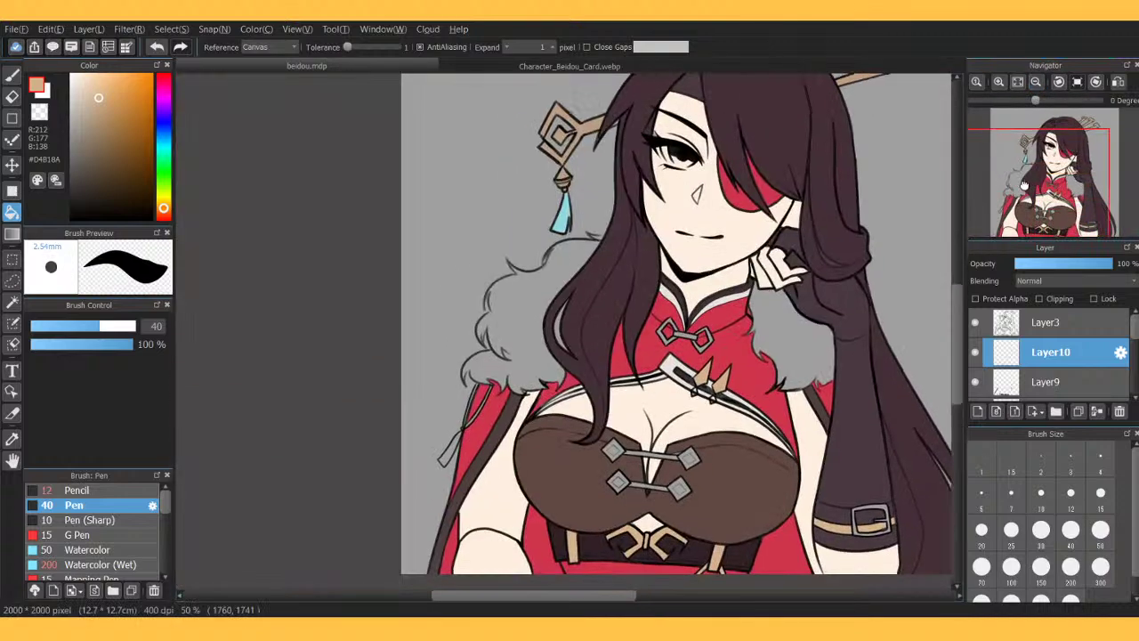
click(998, 81)
click(1001, 81)
click(1000, 81)
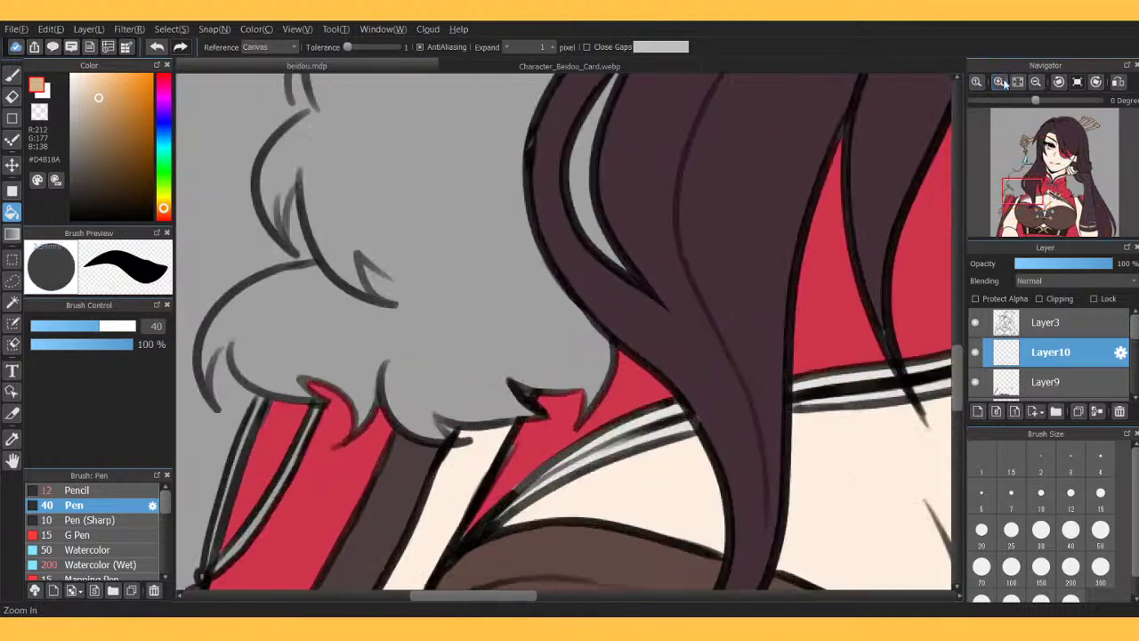
drag(1017, 191, 994, 208)
click(592, 265)
click(658, 189)
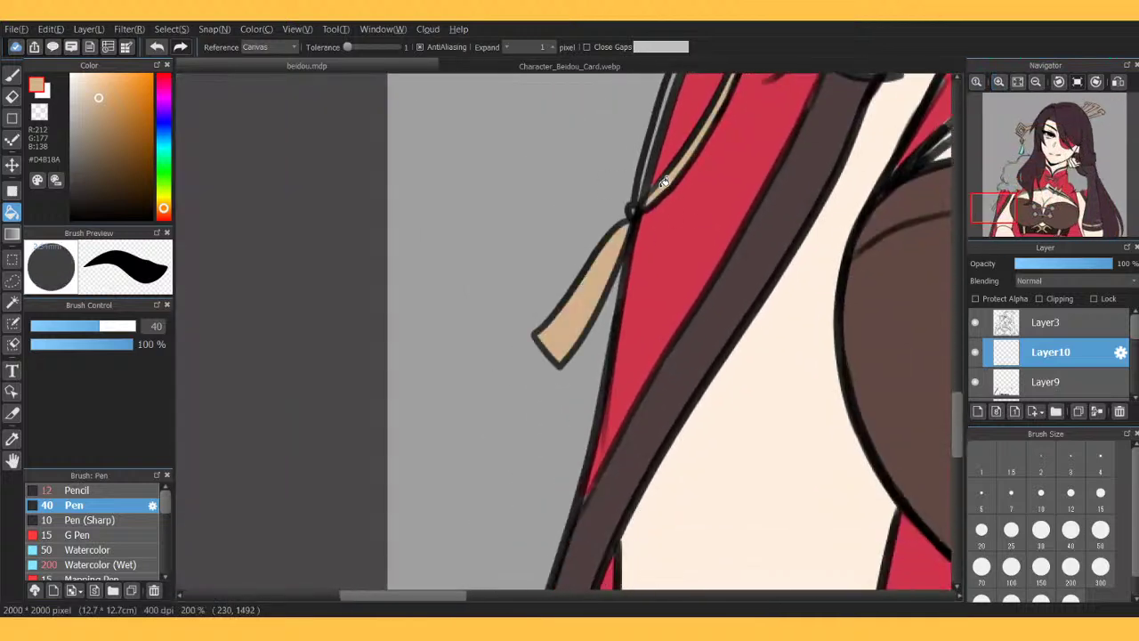
Paint the outer cord along the red sleeve with the light gold Pen, from the knot up to the fur trim.
click(13, 75)
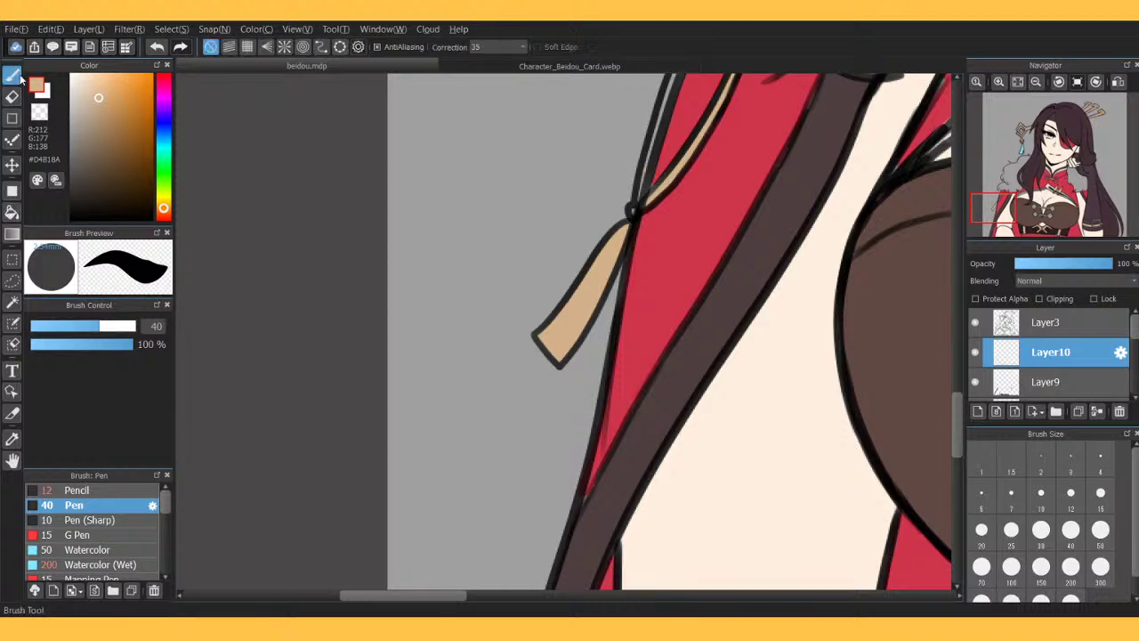
drag(644, 192, 684, 94)
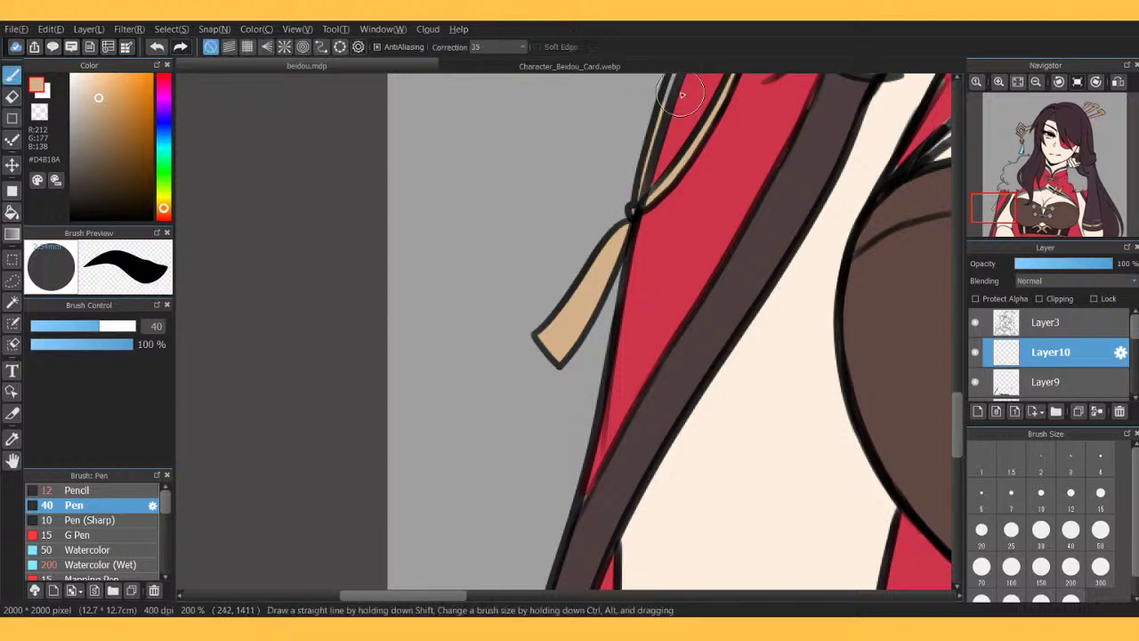
mouse_move(1059, 173)
mouse_down()
mouse_move(1057, 194)
mouse_move(1014, 200)
mouse_up()
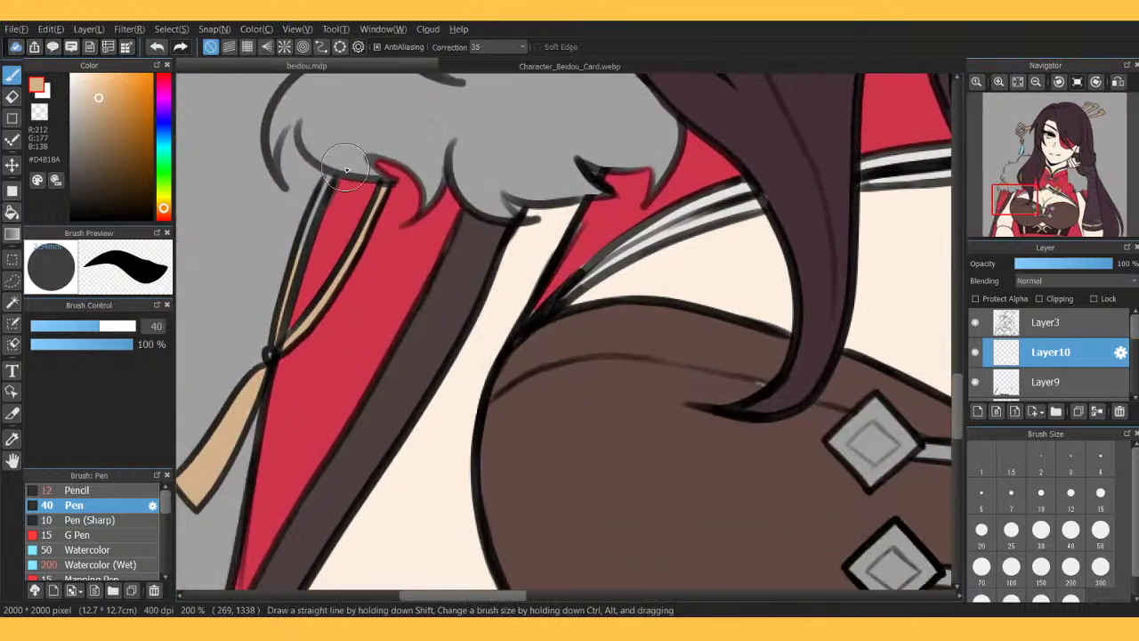
drag(331, 178, 300, 258)
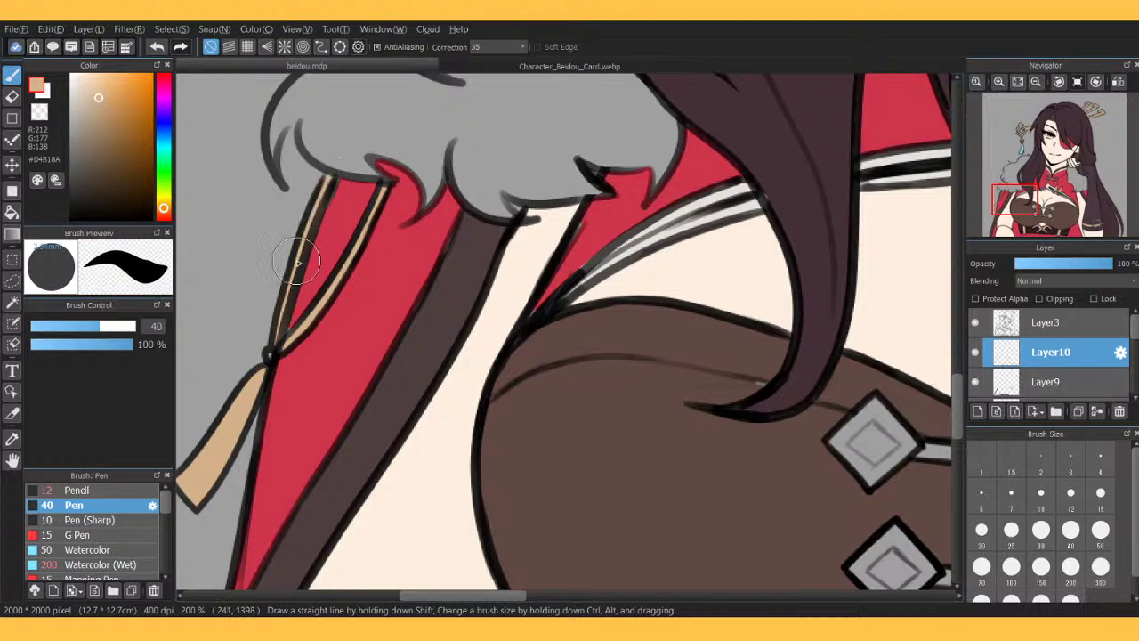
right_click(608, 232)
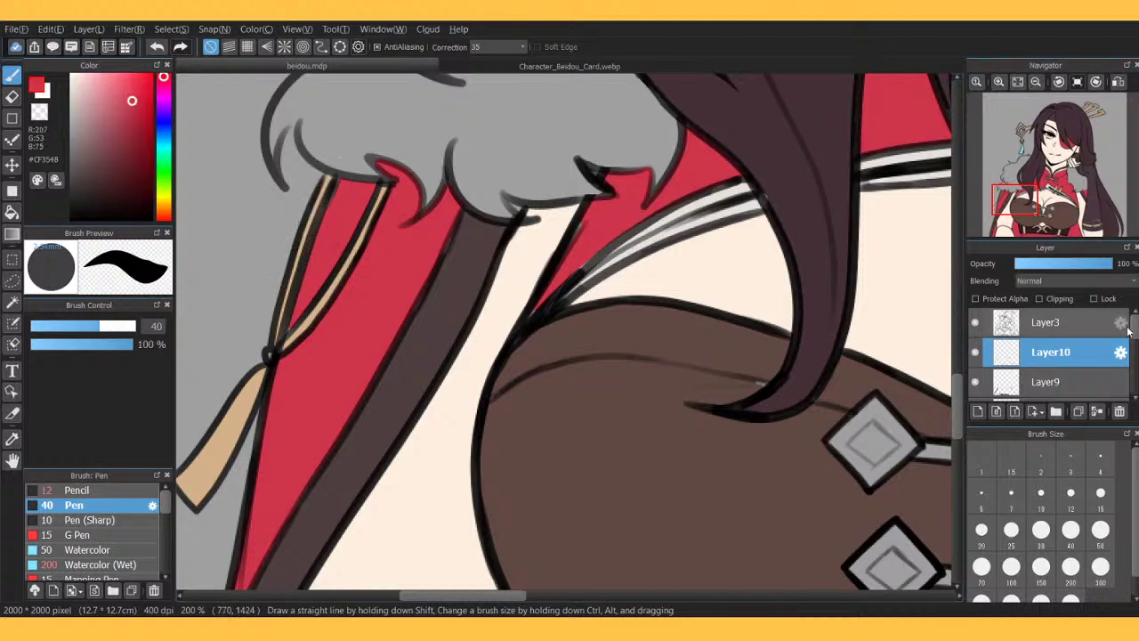
scroll(1068, 352, down, 3)
click(1047, 323)
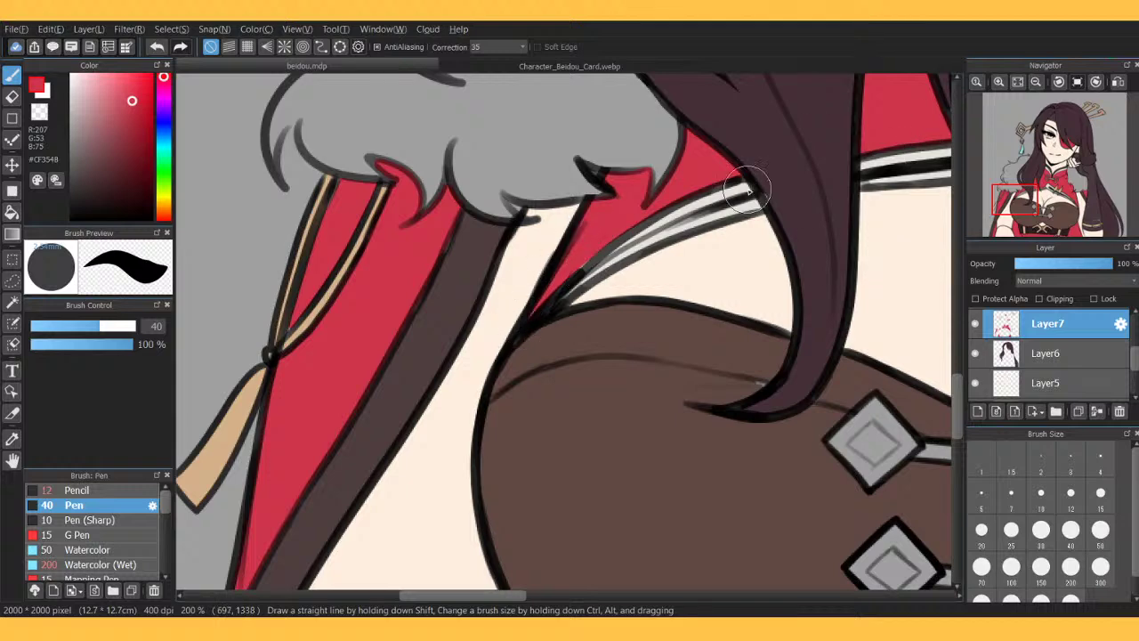
click(1018, 82)
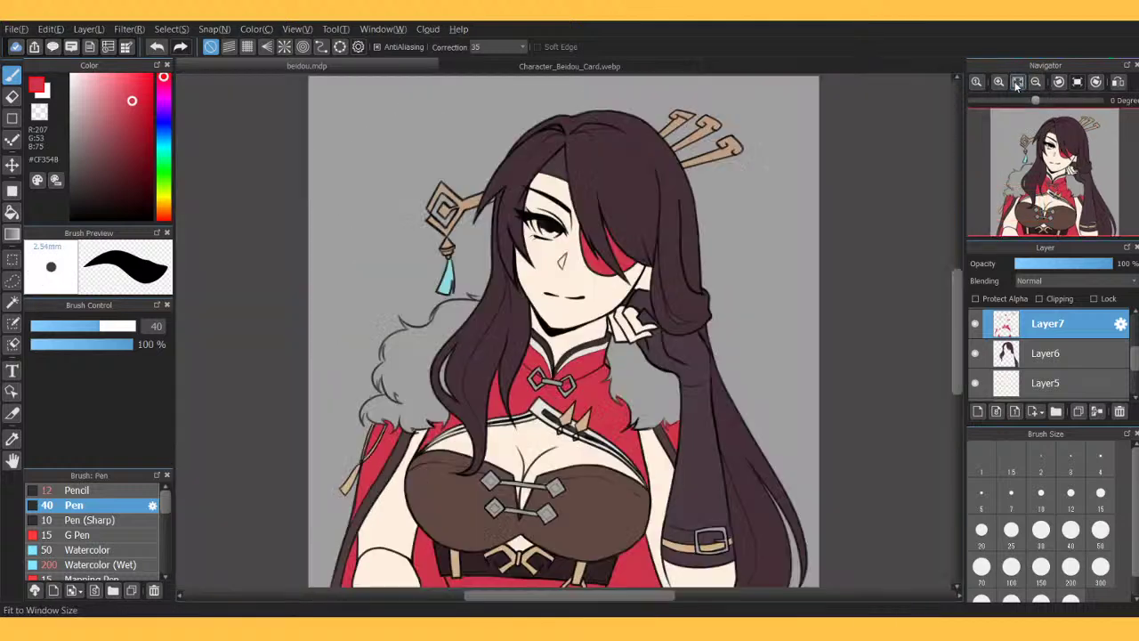
Add a new layer above Layer10 and sample the grey #9B999A from the metal chest clasp on the character card.
click(1058, 227)
drag(1058, 227, 1058, 212)
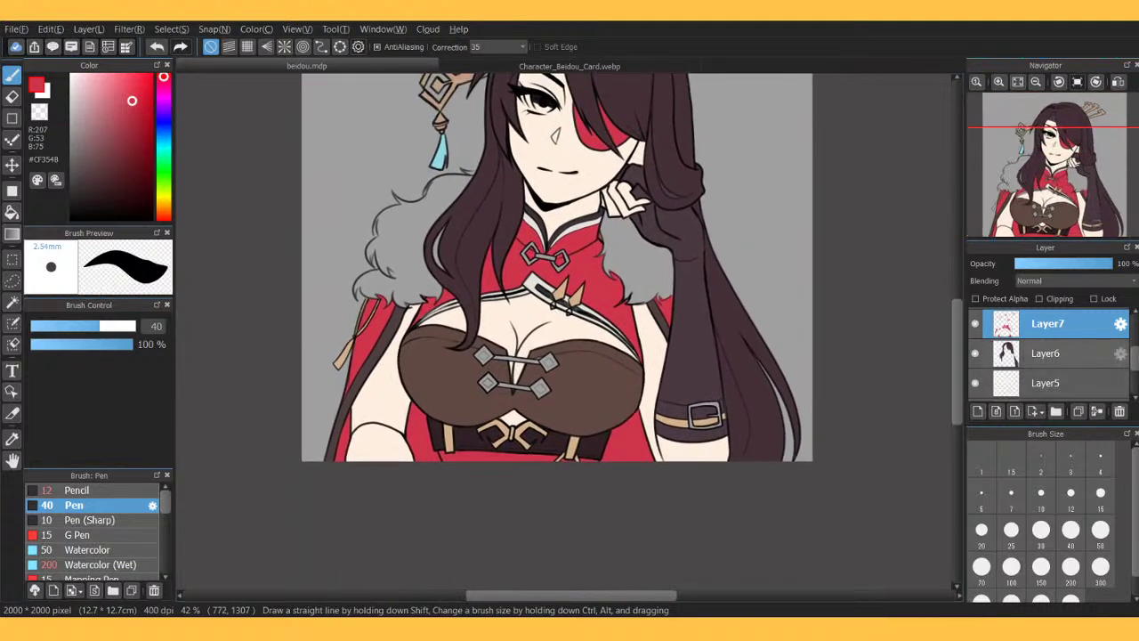
scroll(1129, 361, up, 3)
click(1024, 358)
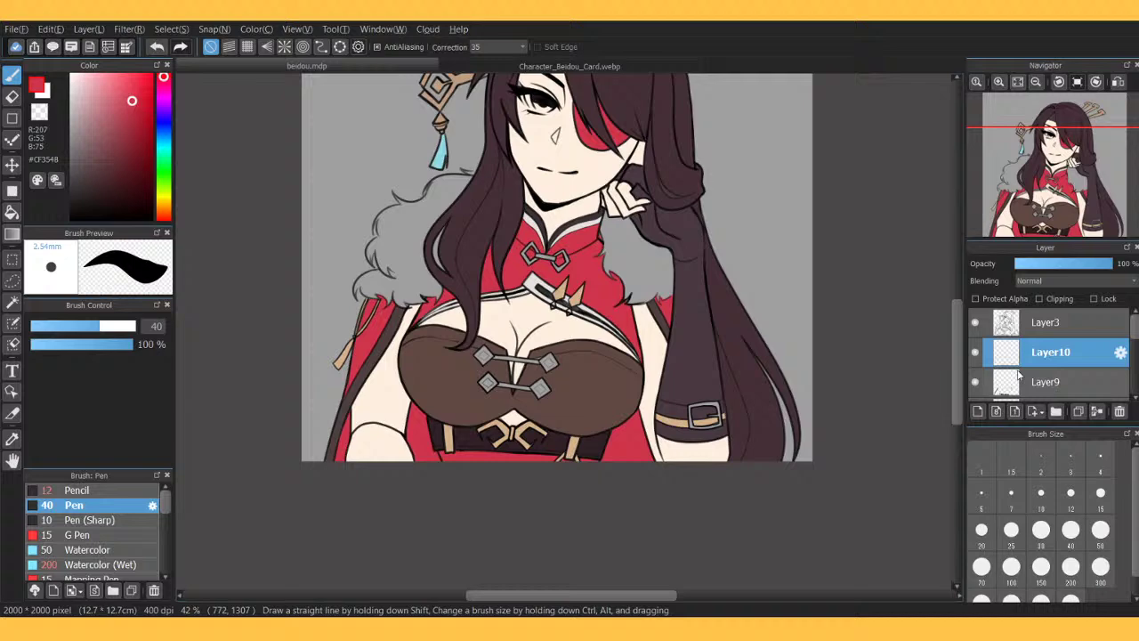
click(978, 411)
click(548, 68)
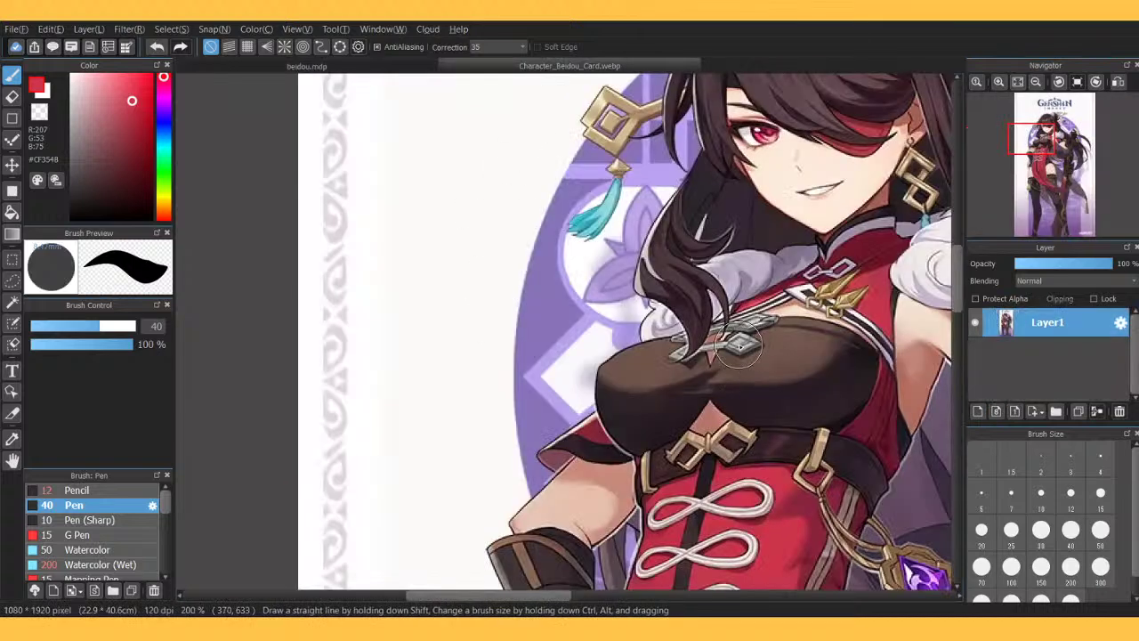
click(361, 71)
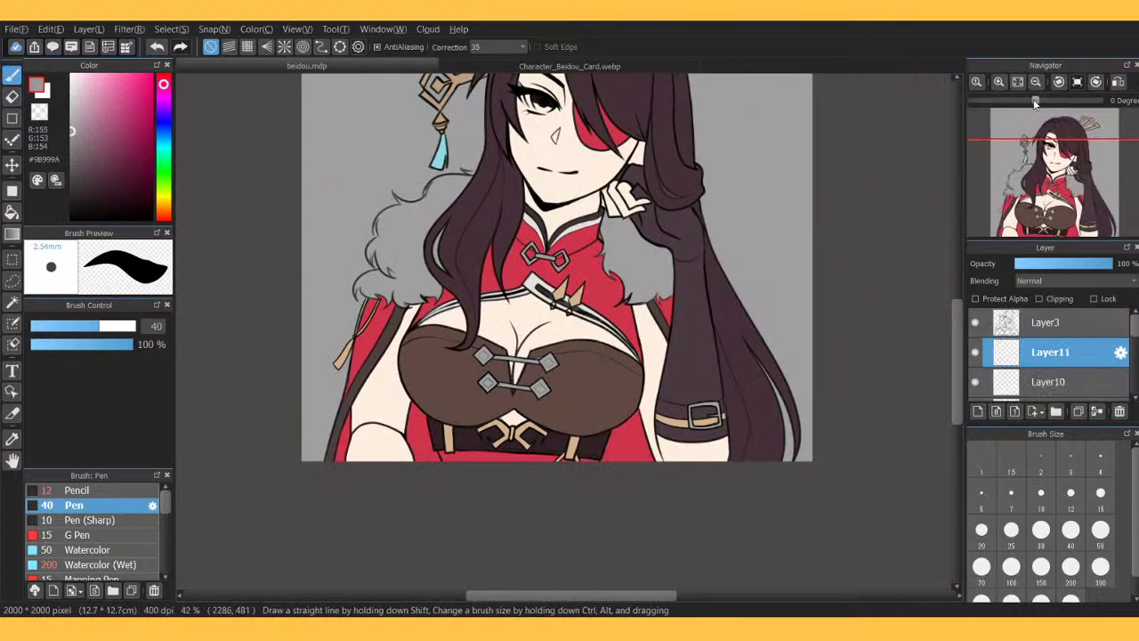
Lighten the sampled grey to #B4B4B4 and fill the metal clasp on the red collar, covering both diamond rings and the connecting bar.
click(998, 82)
click(999, 81)
click(999, 82)
click(998, 82)
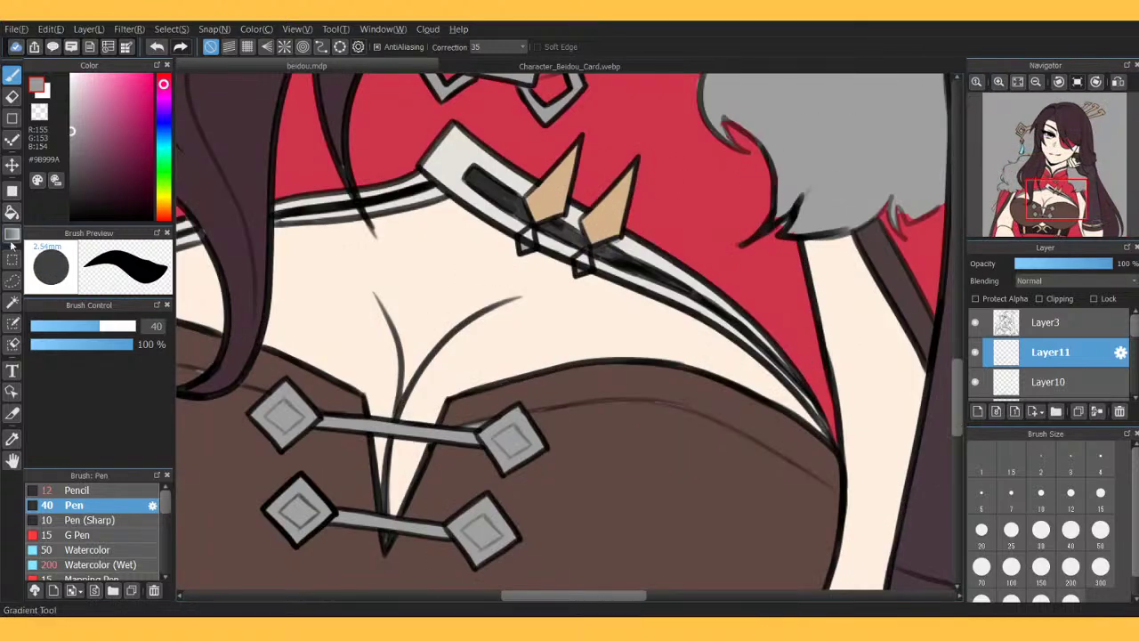
key(g)
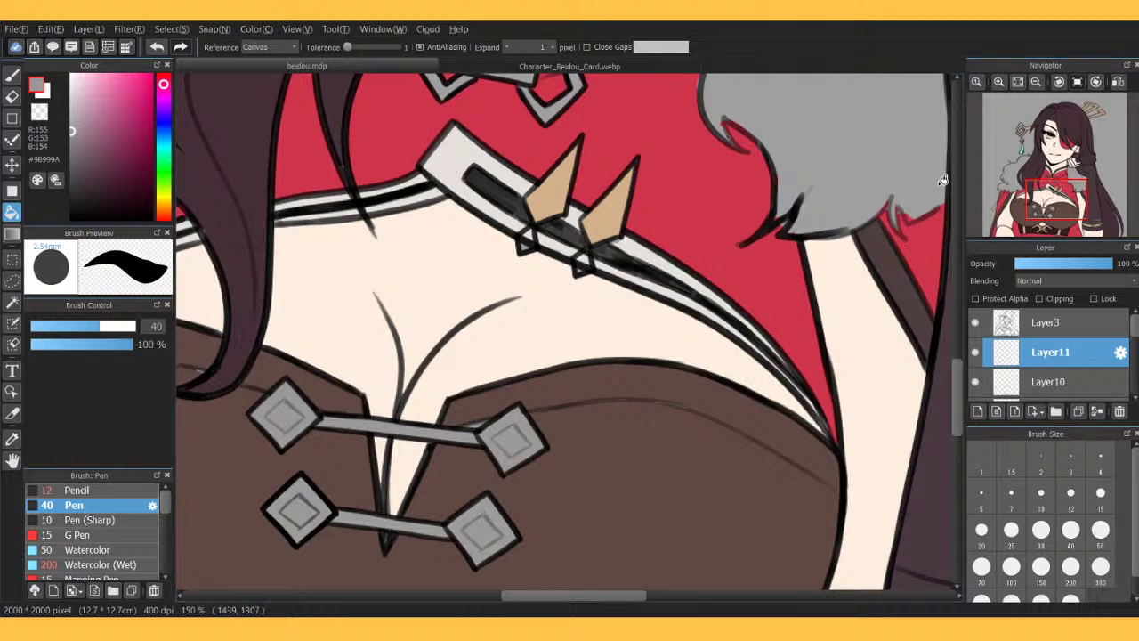
click(1035, 82)
drag(1034, 145, 1053, 168)
click(999, 82)
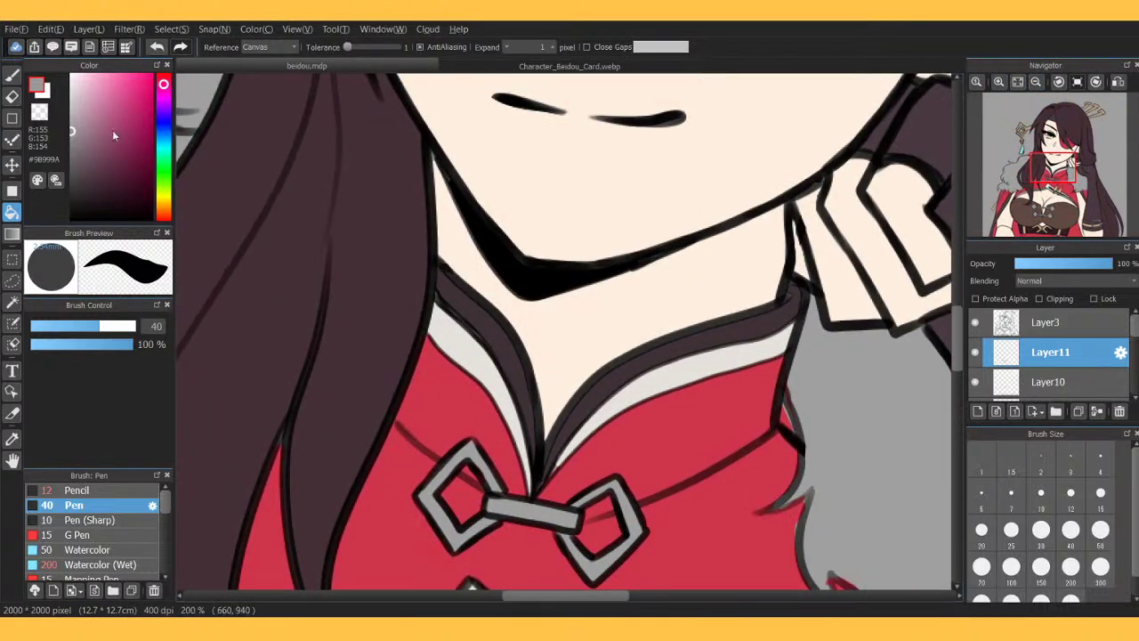
click(71, 115)
click(473, 449)
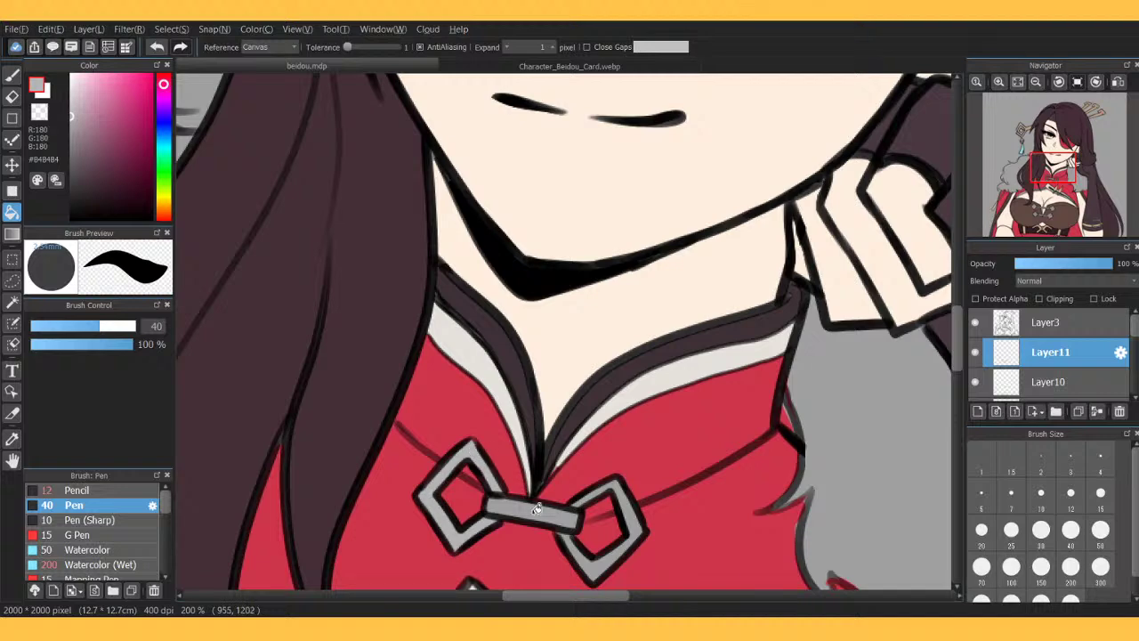
click(539, 507)
click(623, 491)
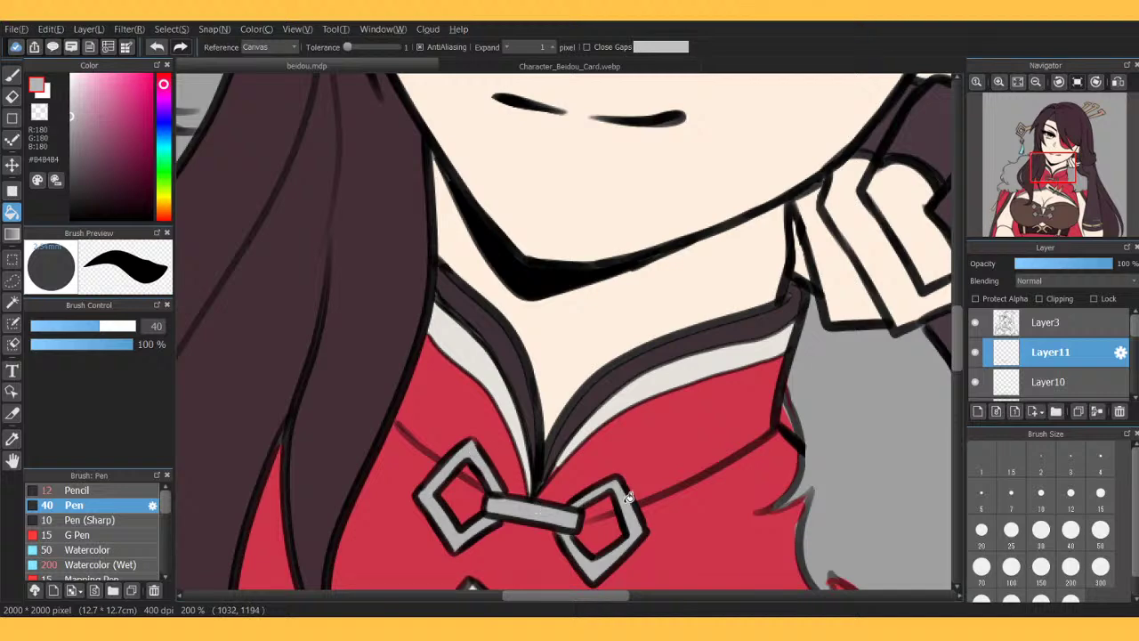
click(1037, 84)
click(1016, 83)
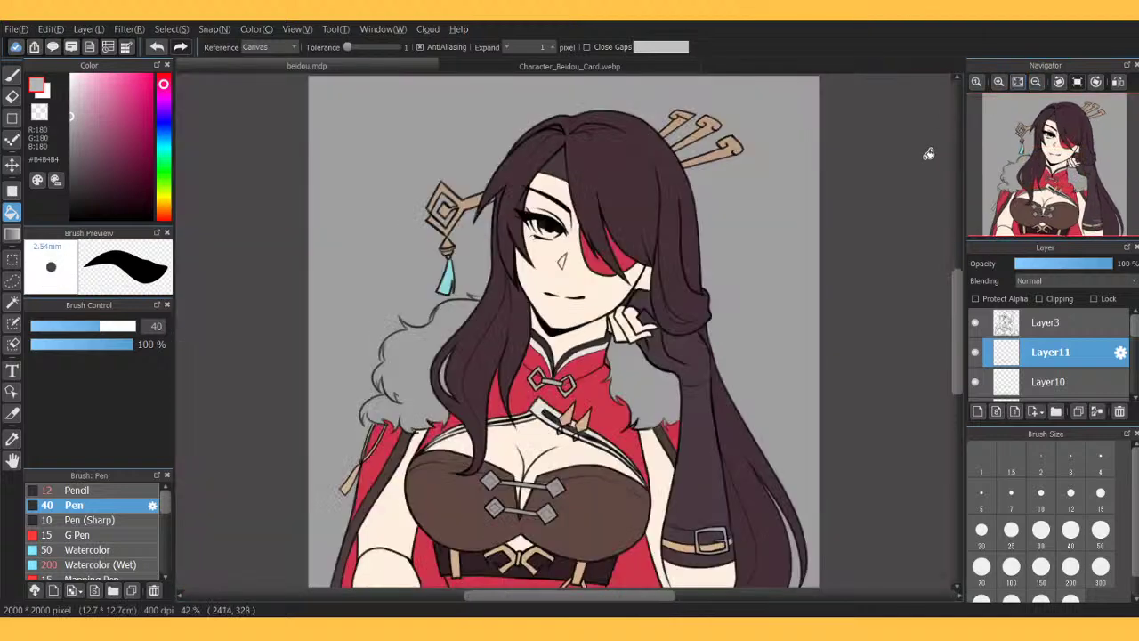
Sample the off-white #EEE7E7 from the fur on the character card and fill the fur trim on both shoulders.
click(976, 353)
click(570, 66)
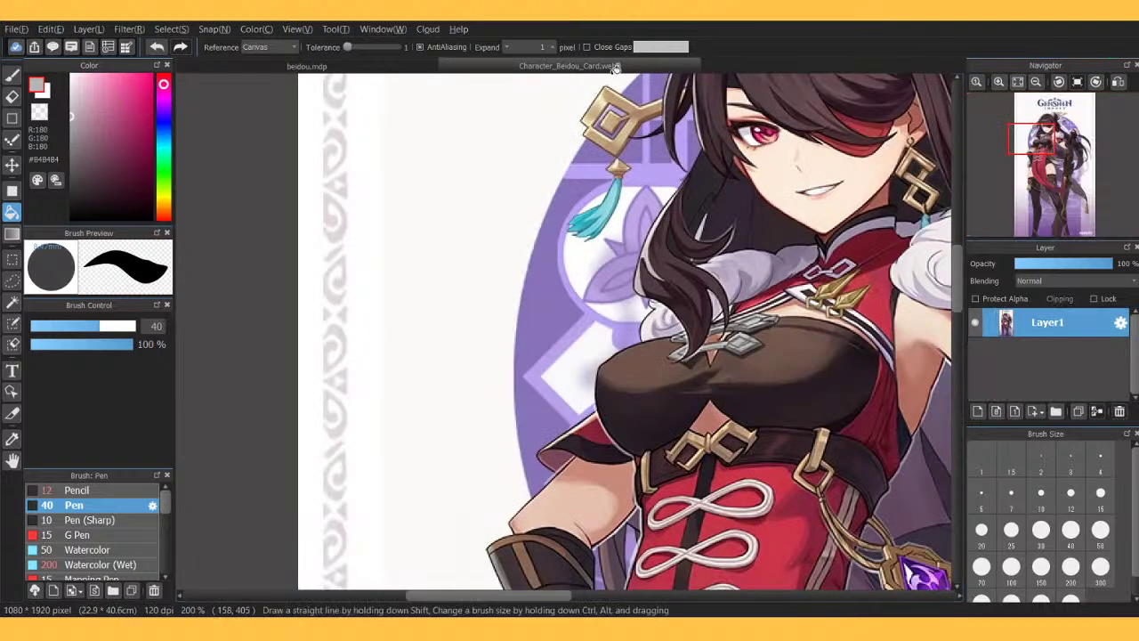
alt+click(916, 258)
click(409, 69)
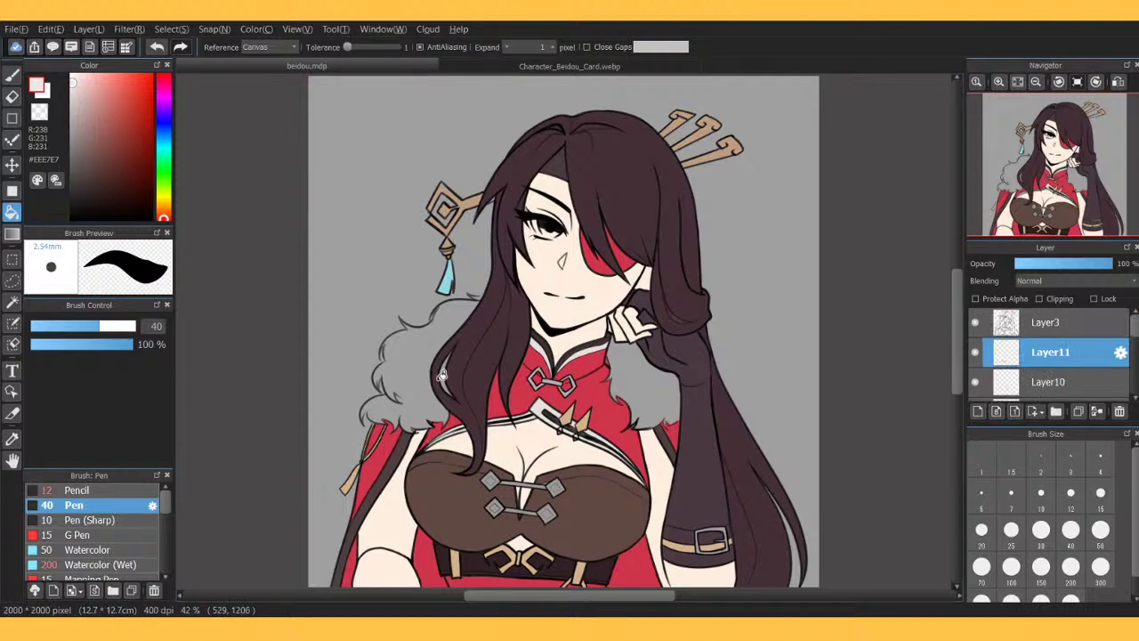
click(415, 388)
click(638, 388)
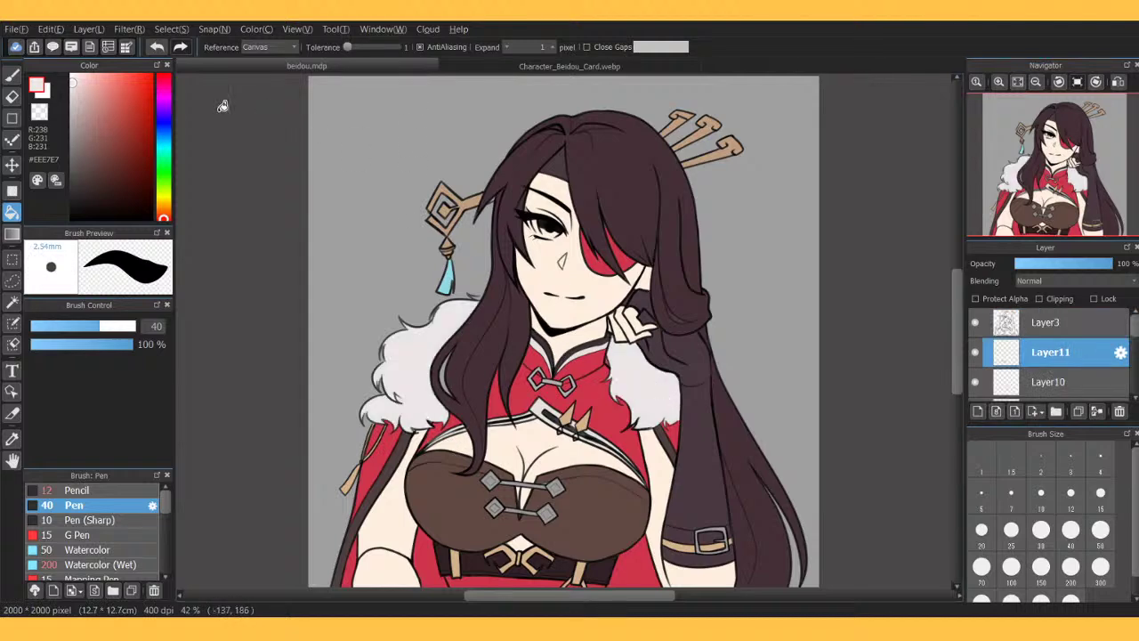
Sample the grey #B4B4B4 from the collar clasp and fill the metal buckle on the glove cuff.
click(12, 73)
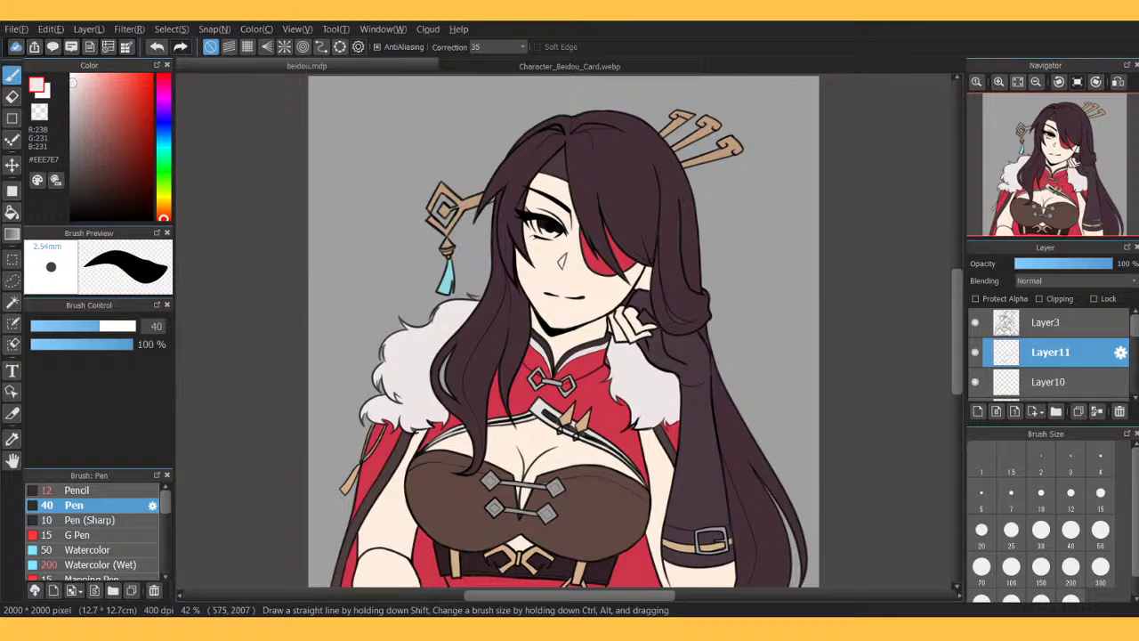
click(999, 81)
click(999, 81)
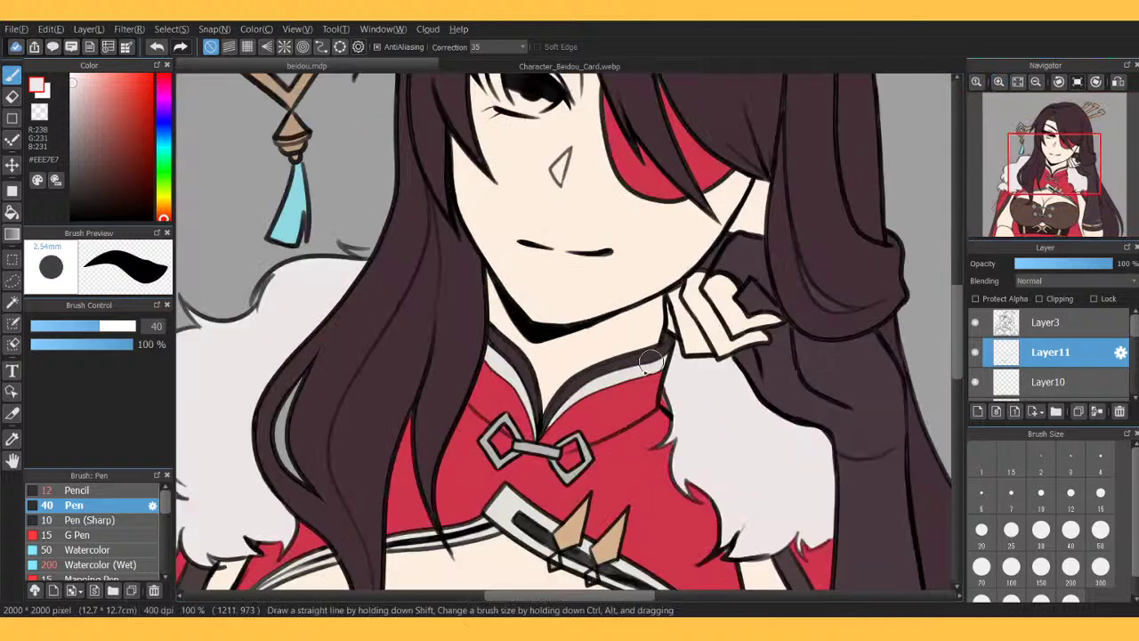
right_click(530, 448)
scroll(530, 448, down, 5)
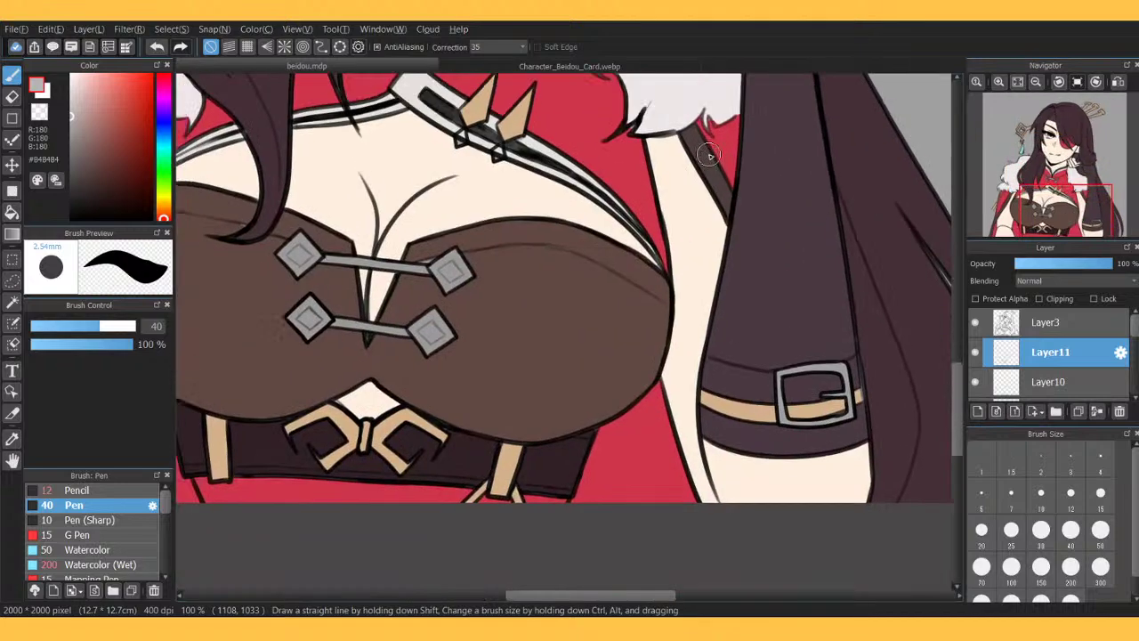
click(12, 211)
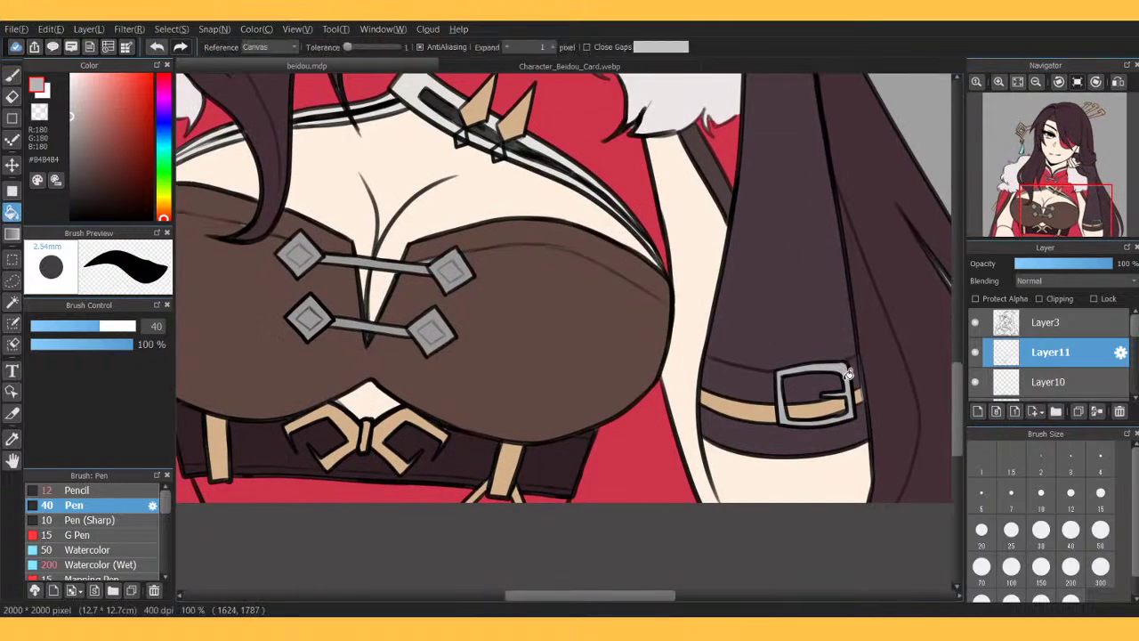
key(b)
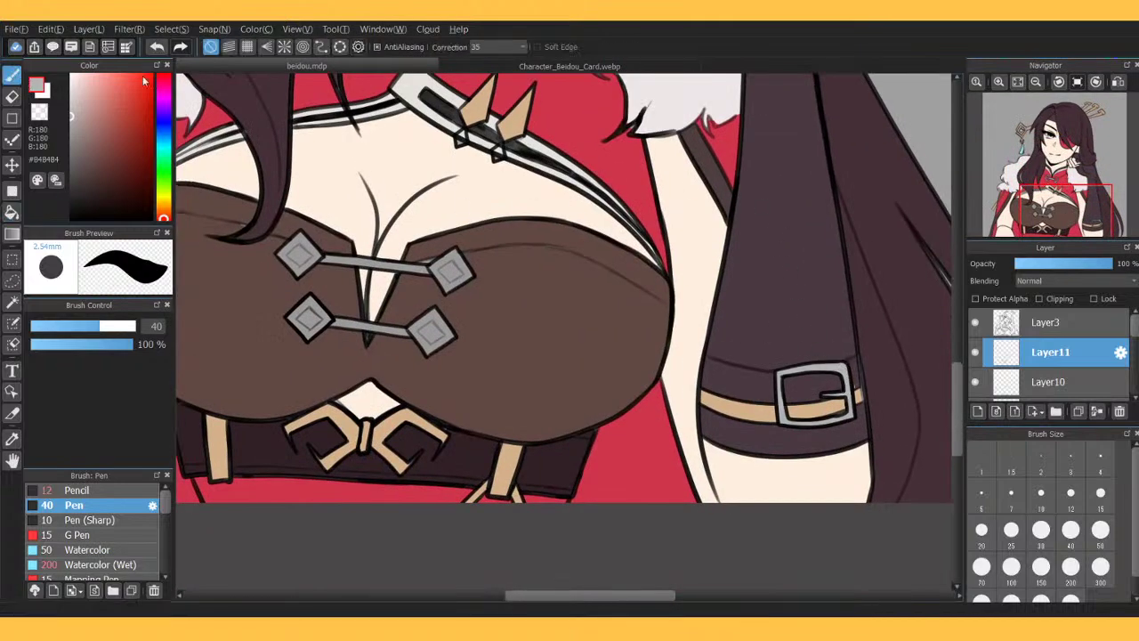
click(1012, 83)
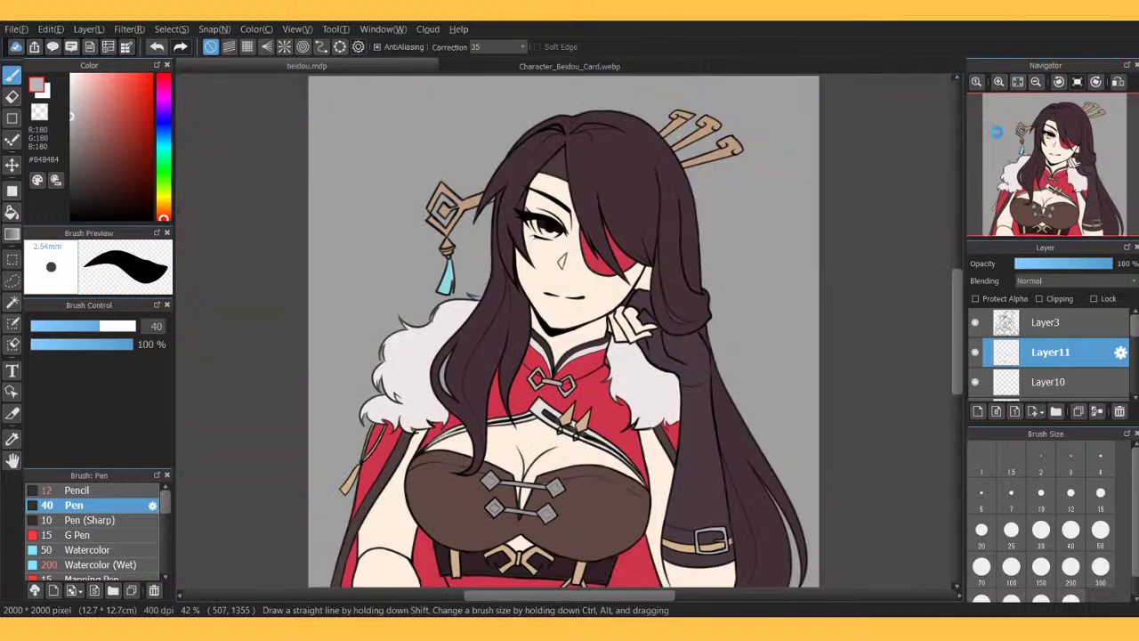